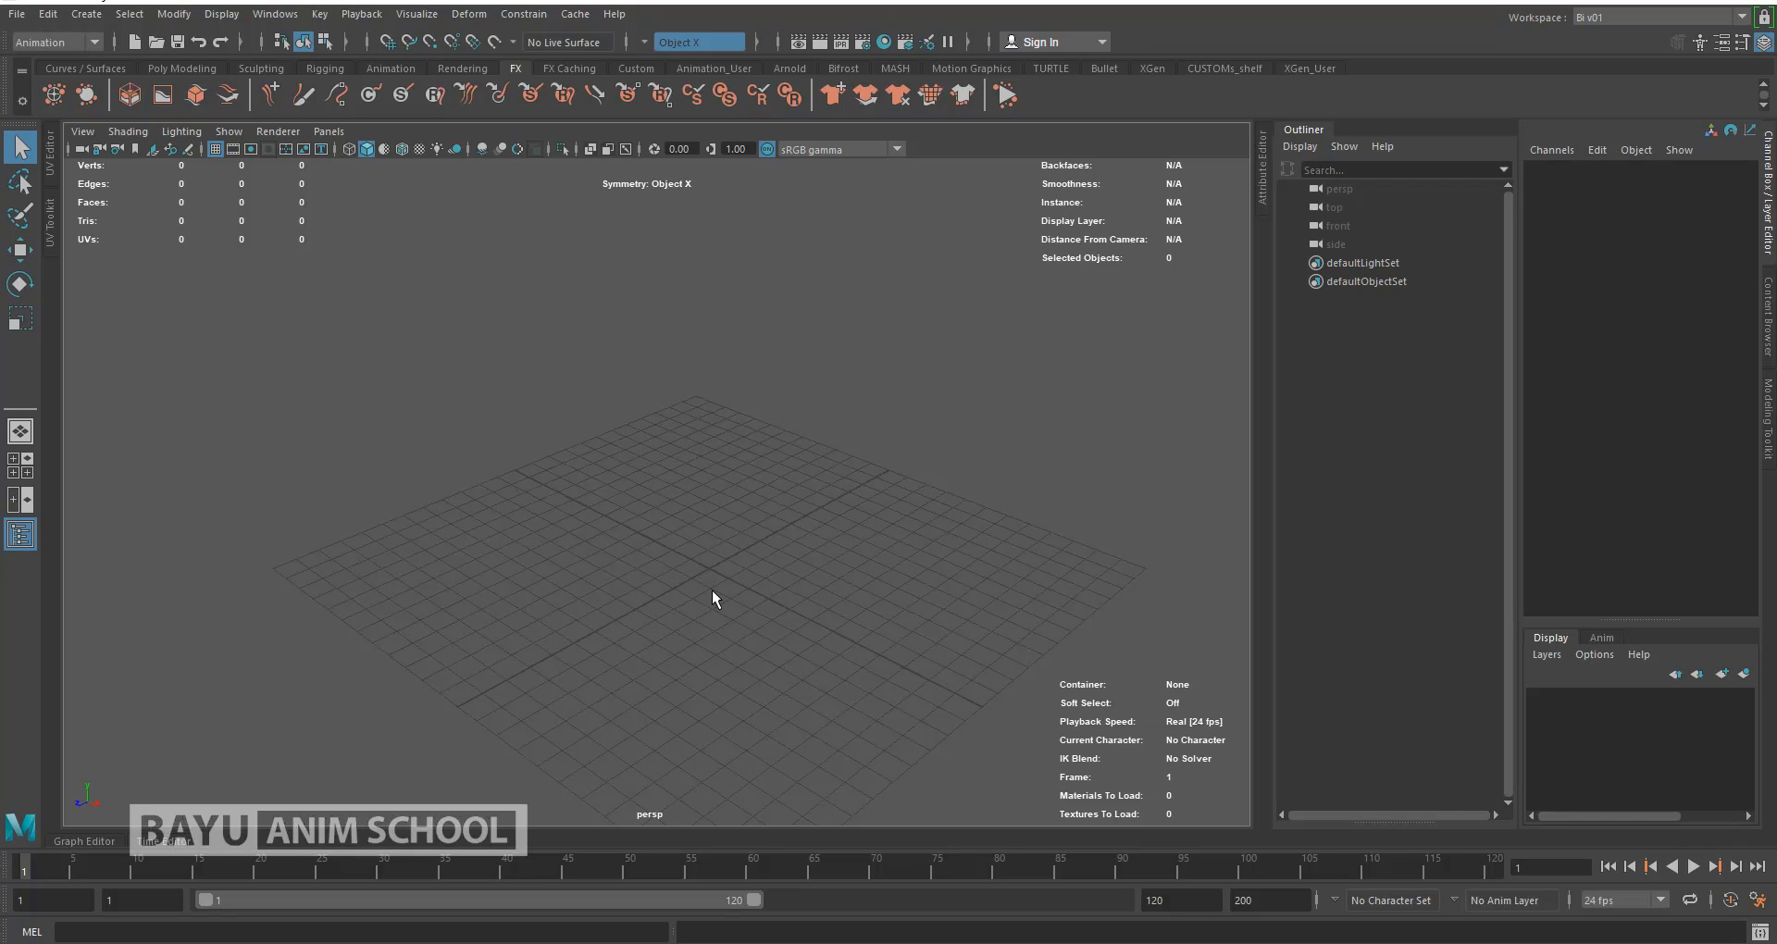
scroll(703, 587, "down", 2)
middle_click_drag(704, 586, 755, 428, "alt")
mouse_move(1338, 2)
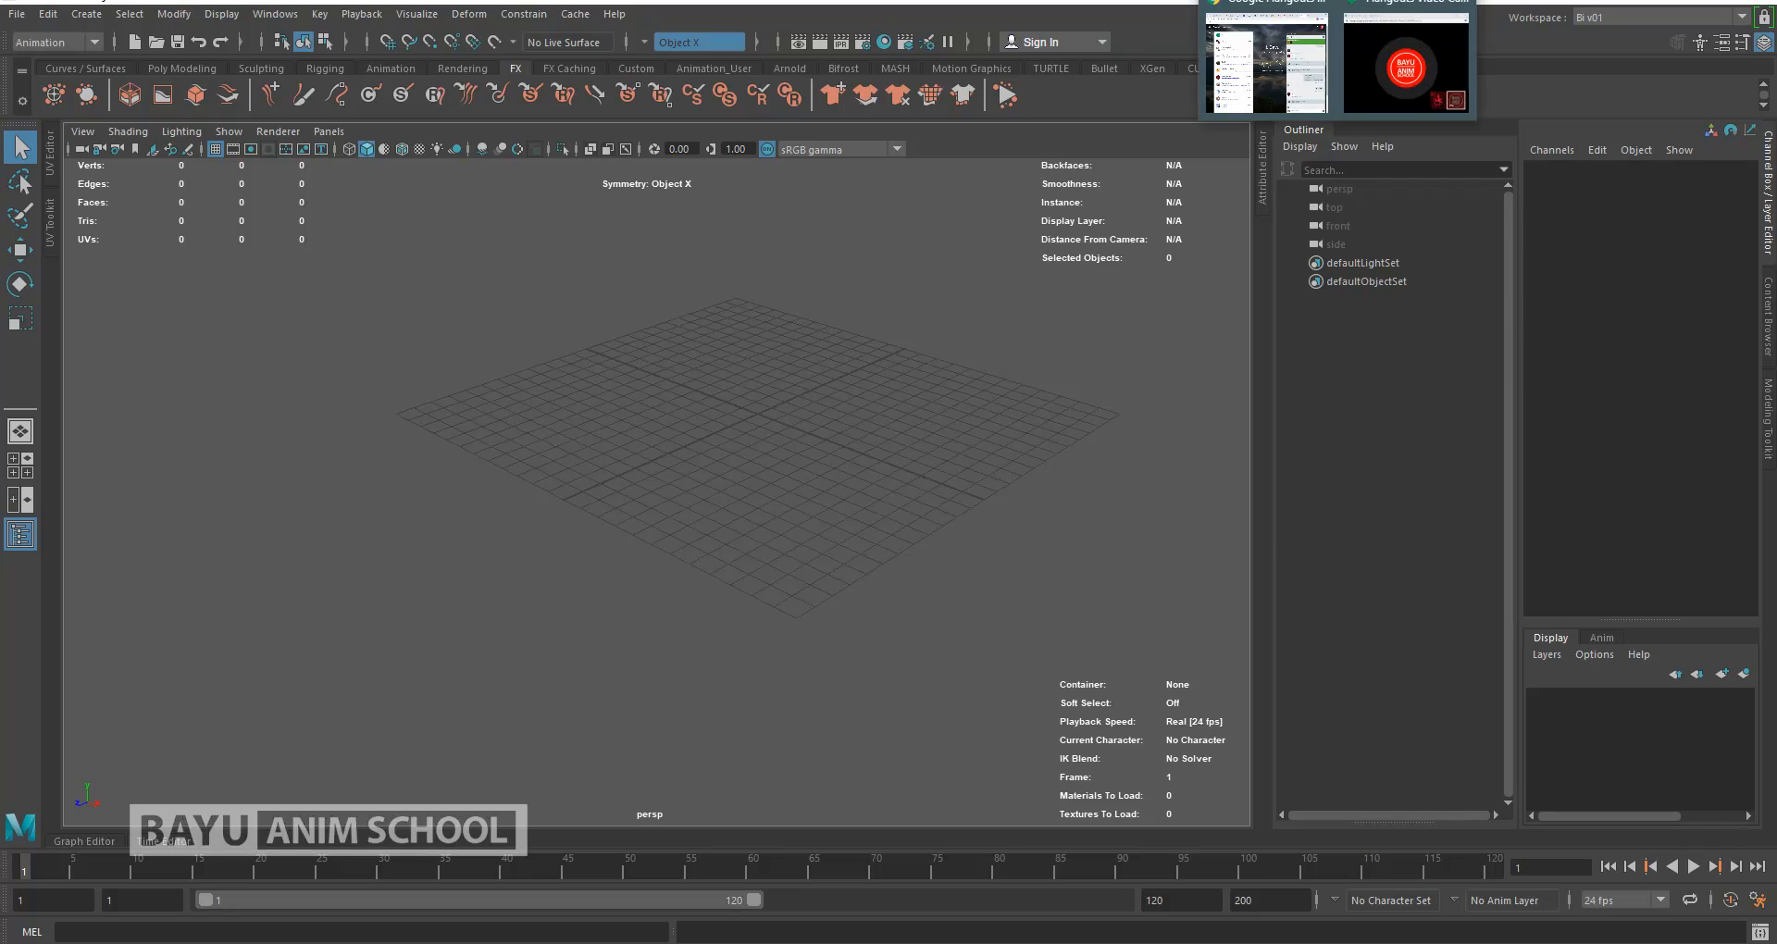
left_click(1405, 57)
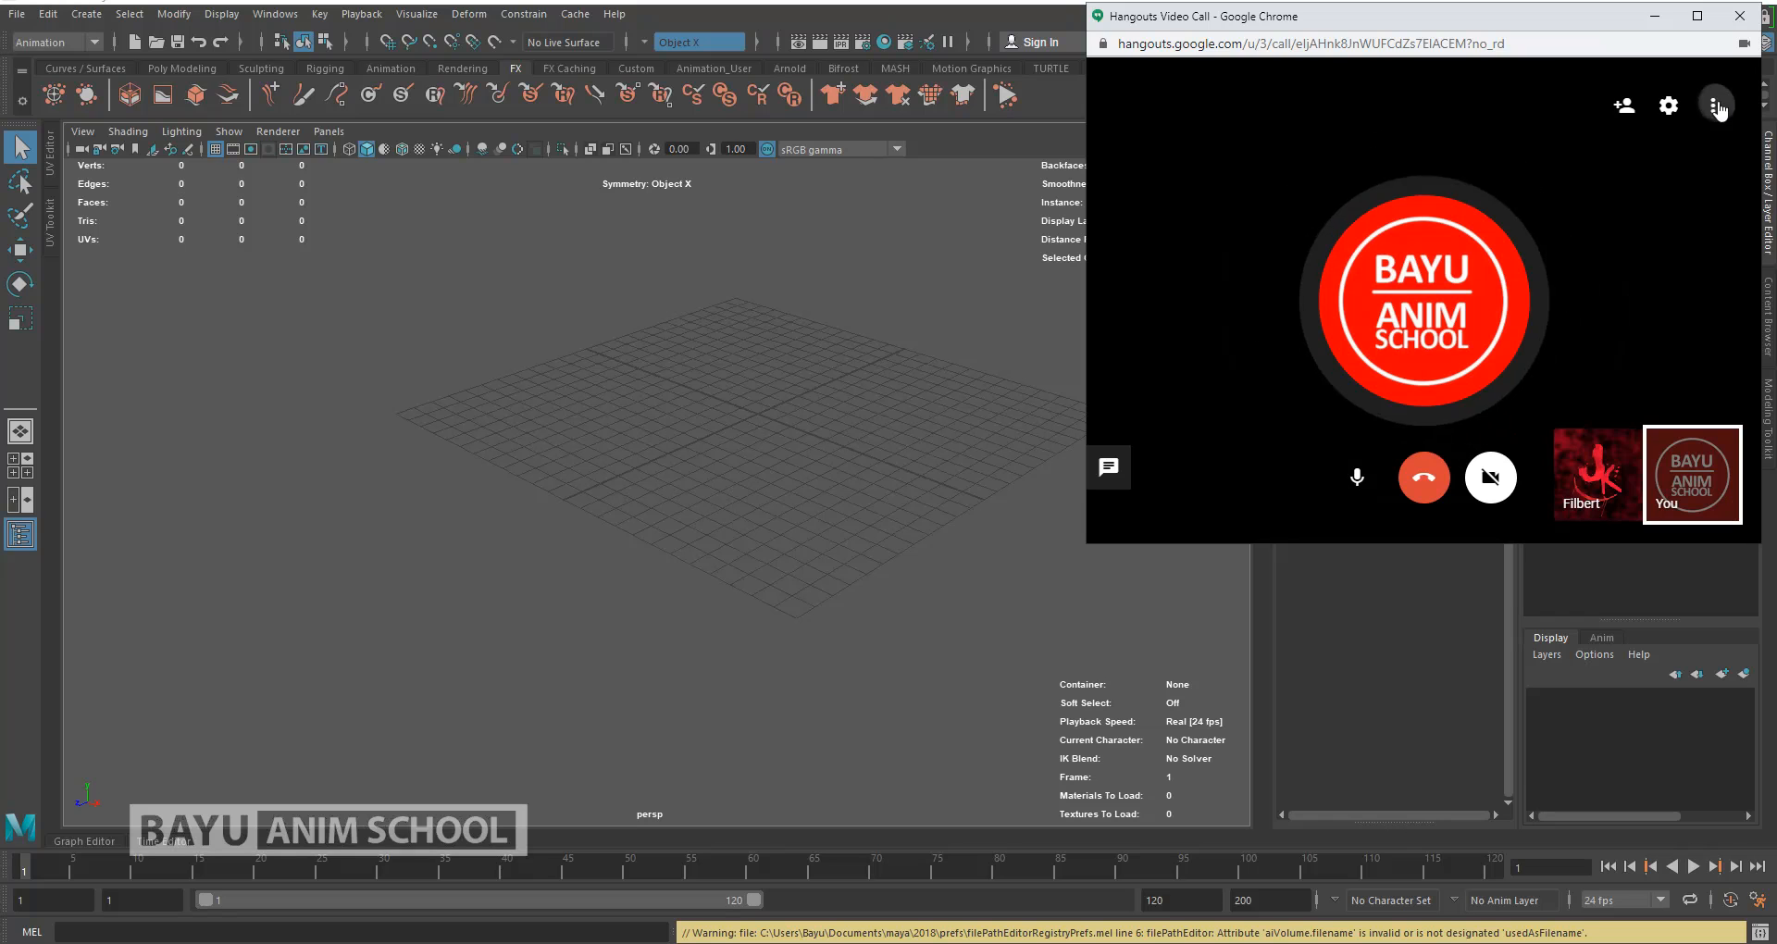
left_click(1717, 110)
left_click(1671, 109)
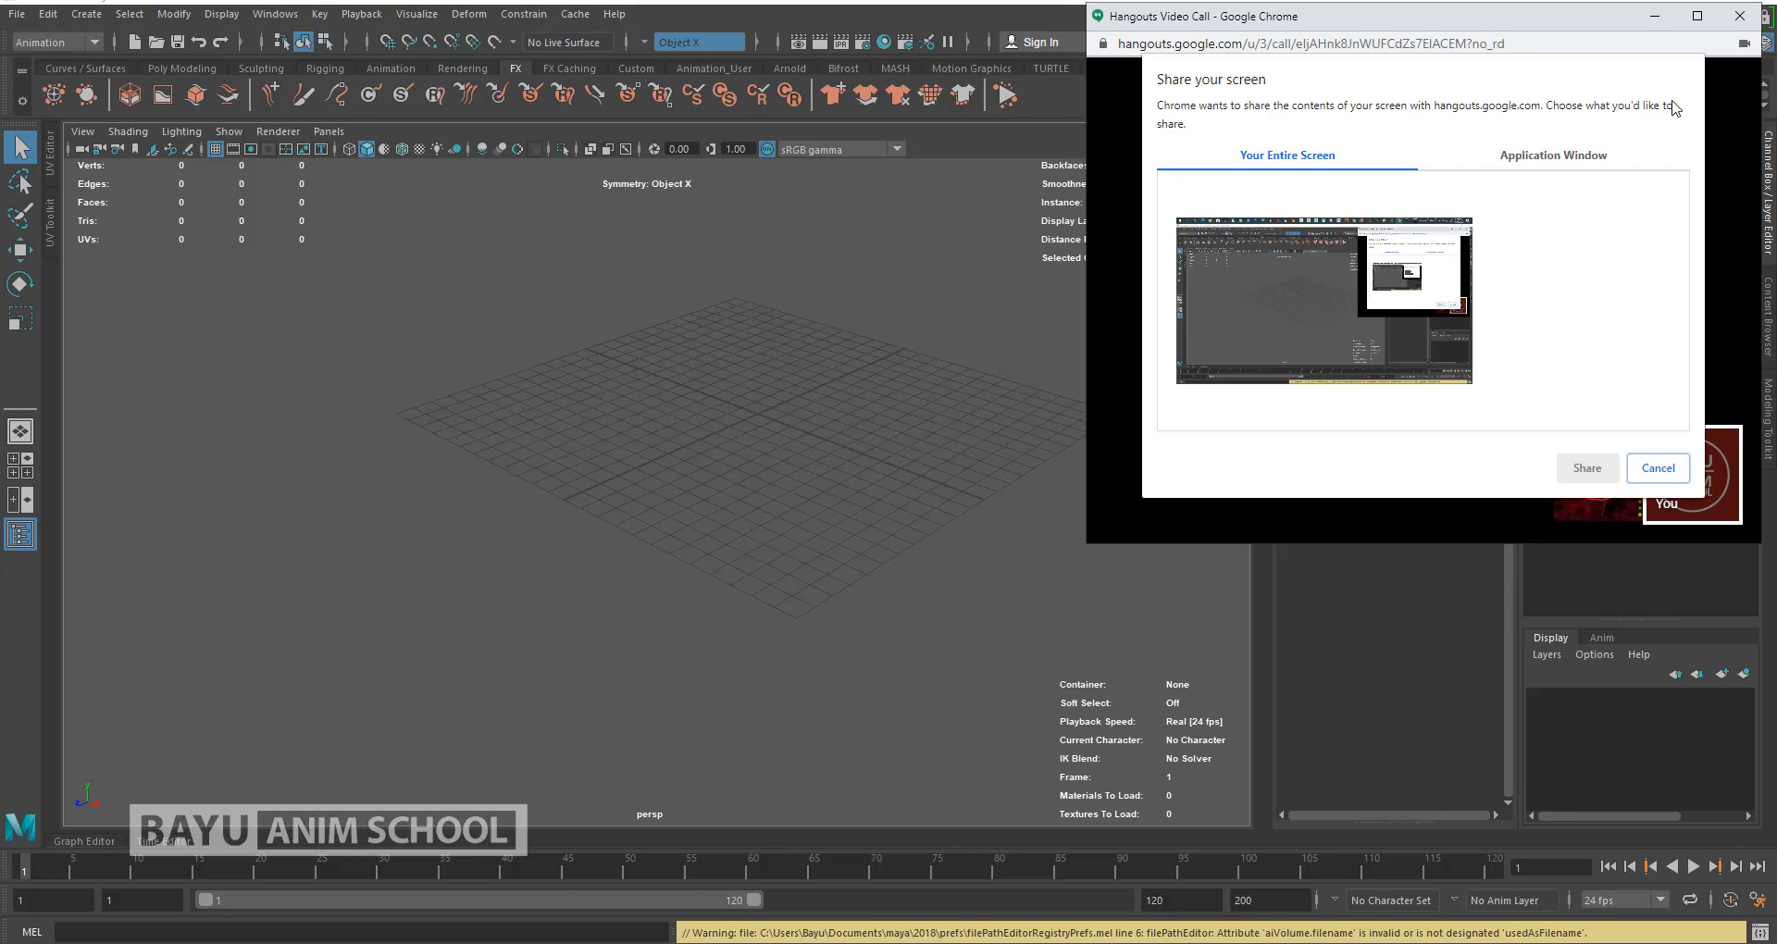
left_click(1546, 166)
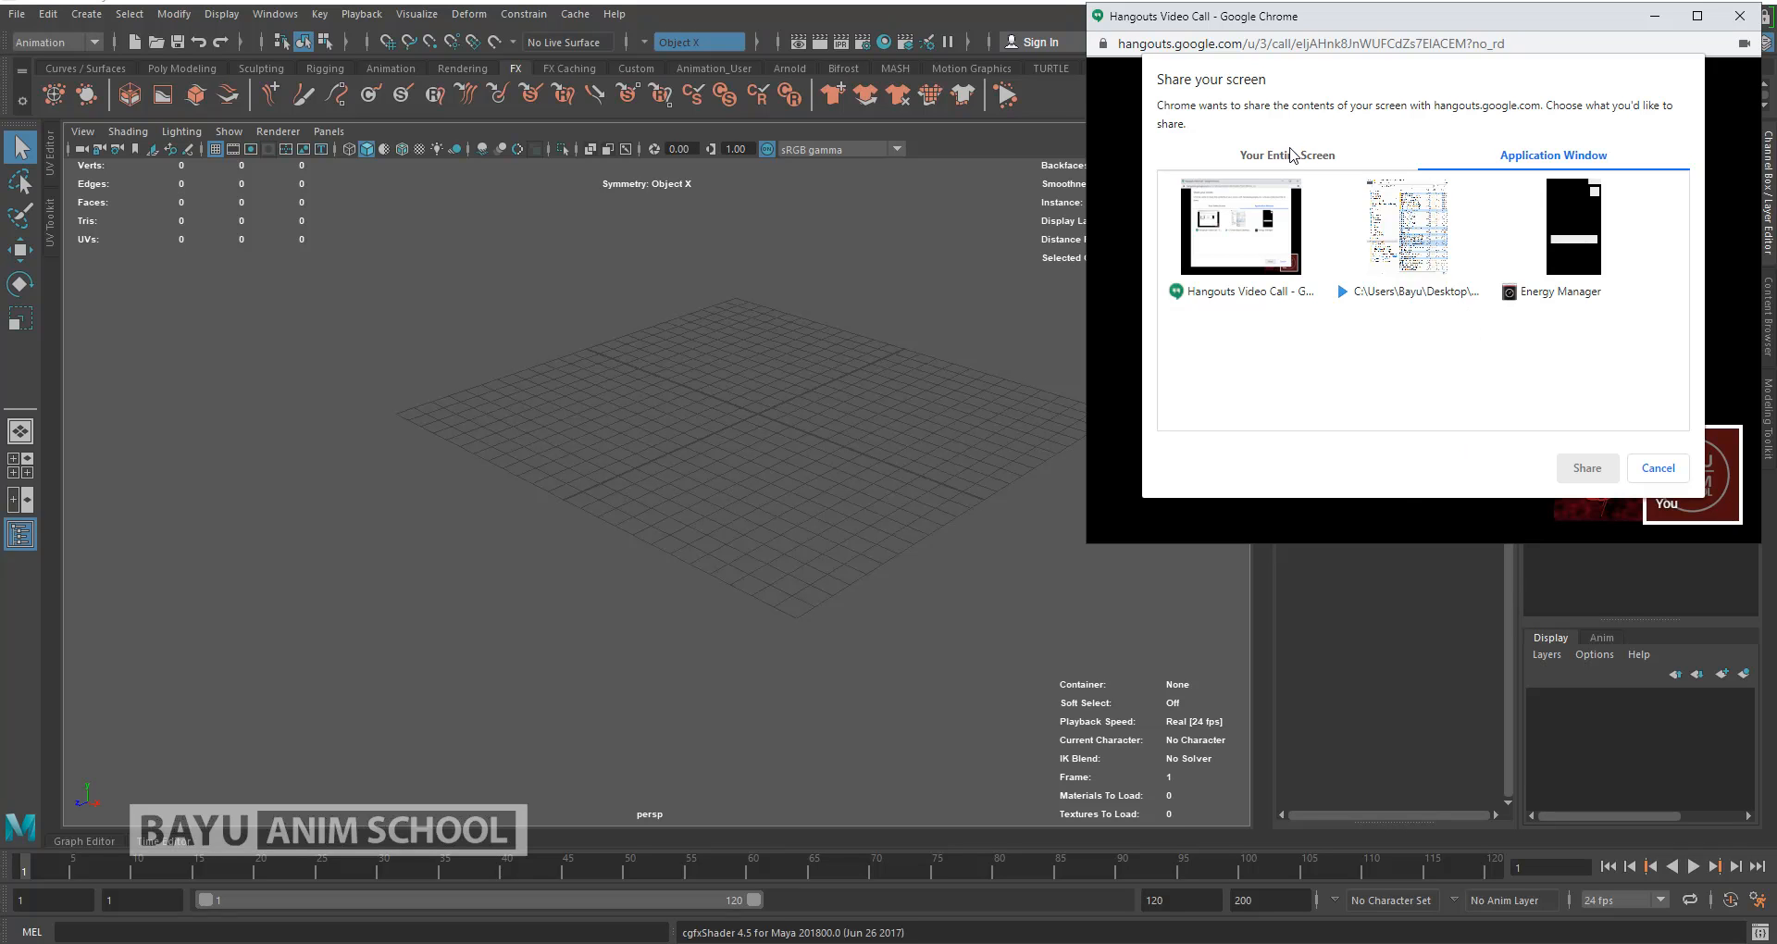
left_click(1351, 157)
left_click(1558, 158)
left_click(1658, 467)
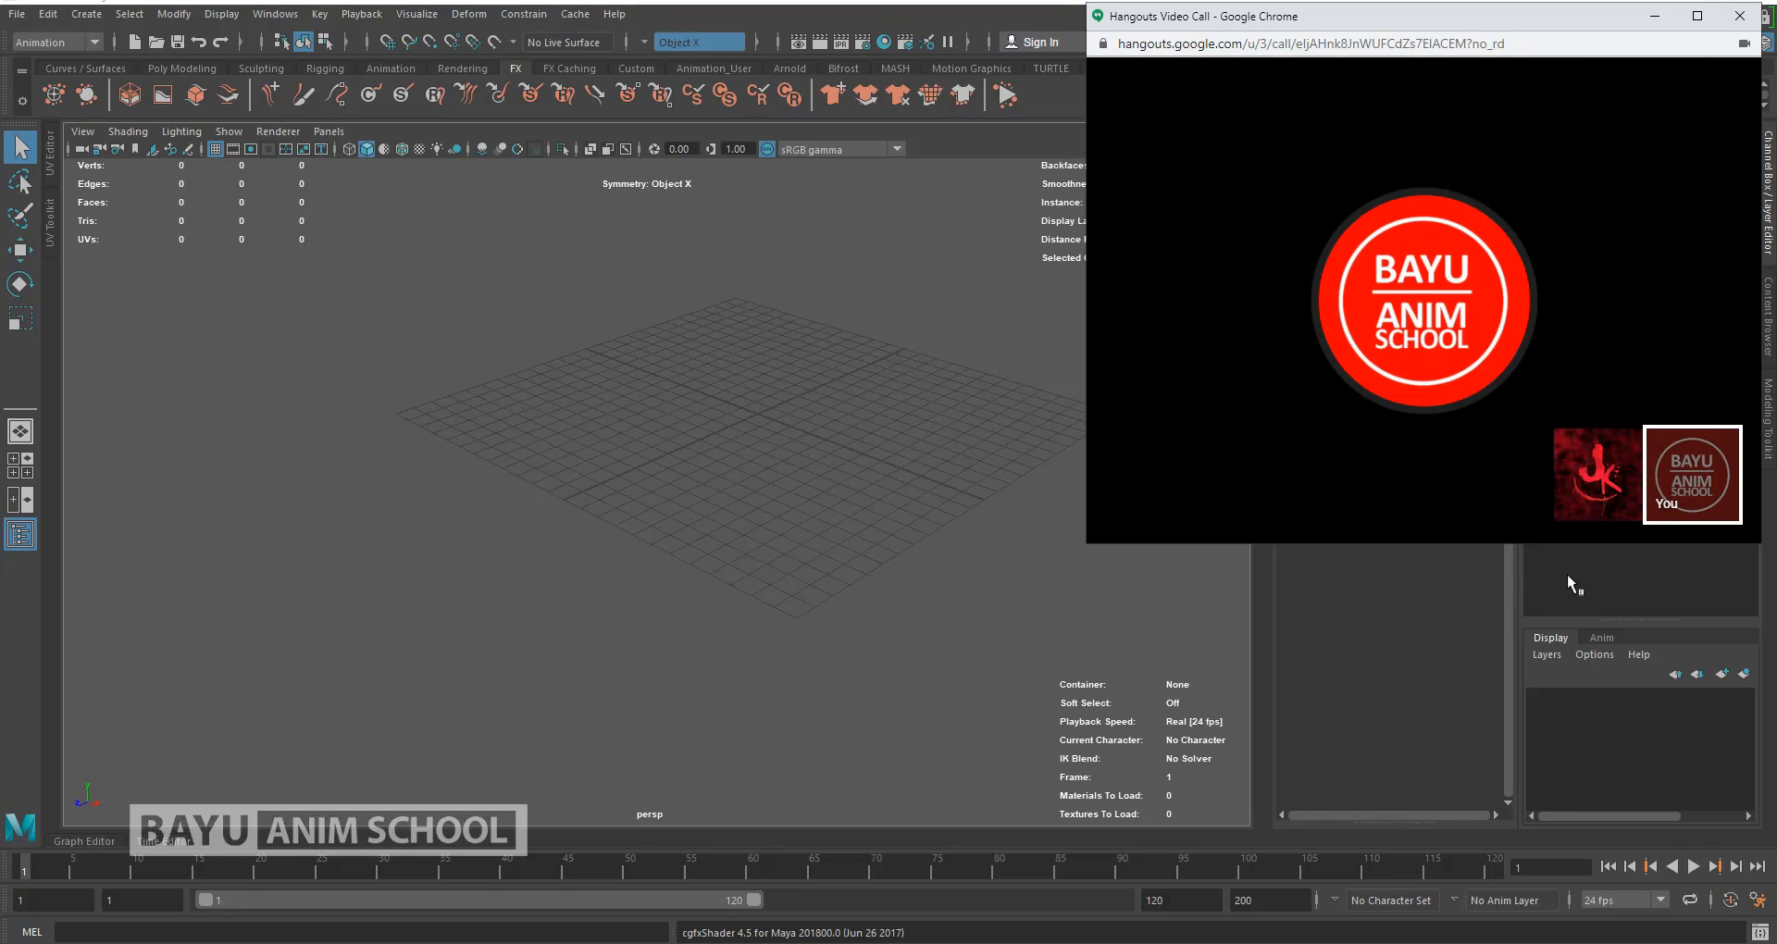
left_click(1383, 654)
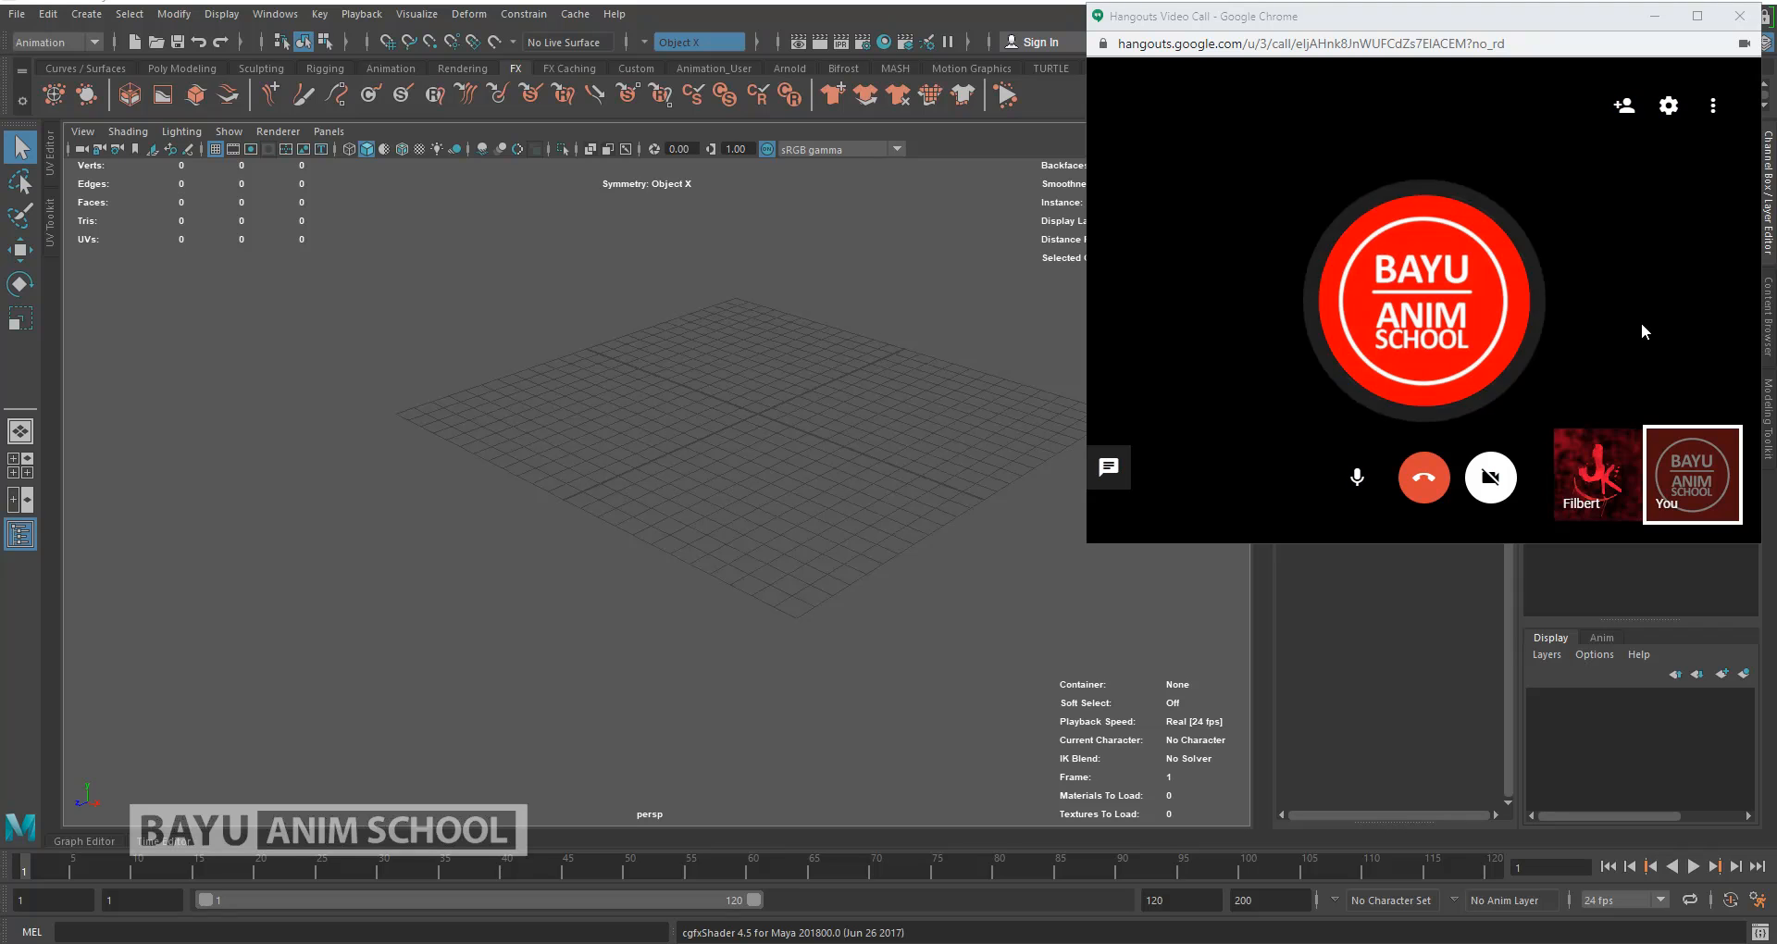
left_click(1714, 108)
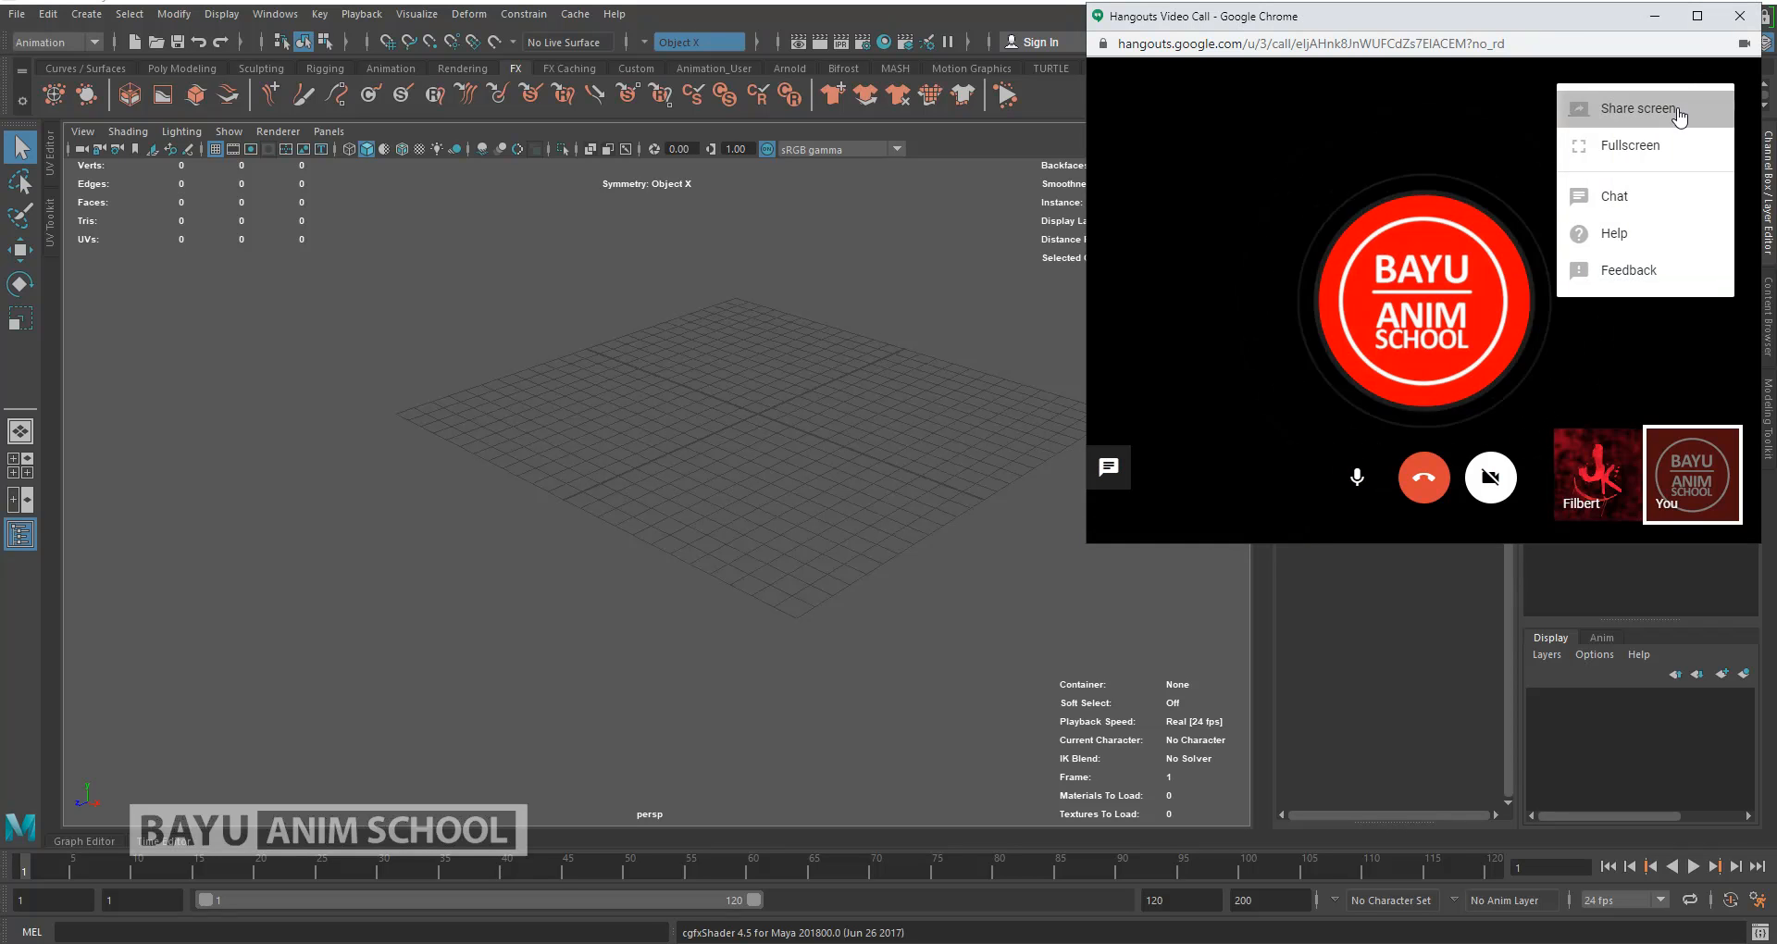
left_click(1678, 117)
left_click(1594, 173)
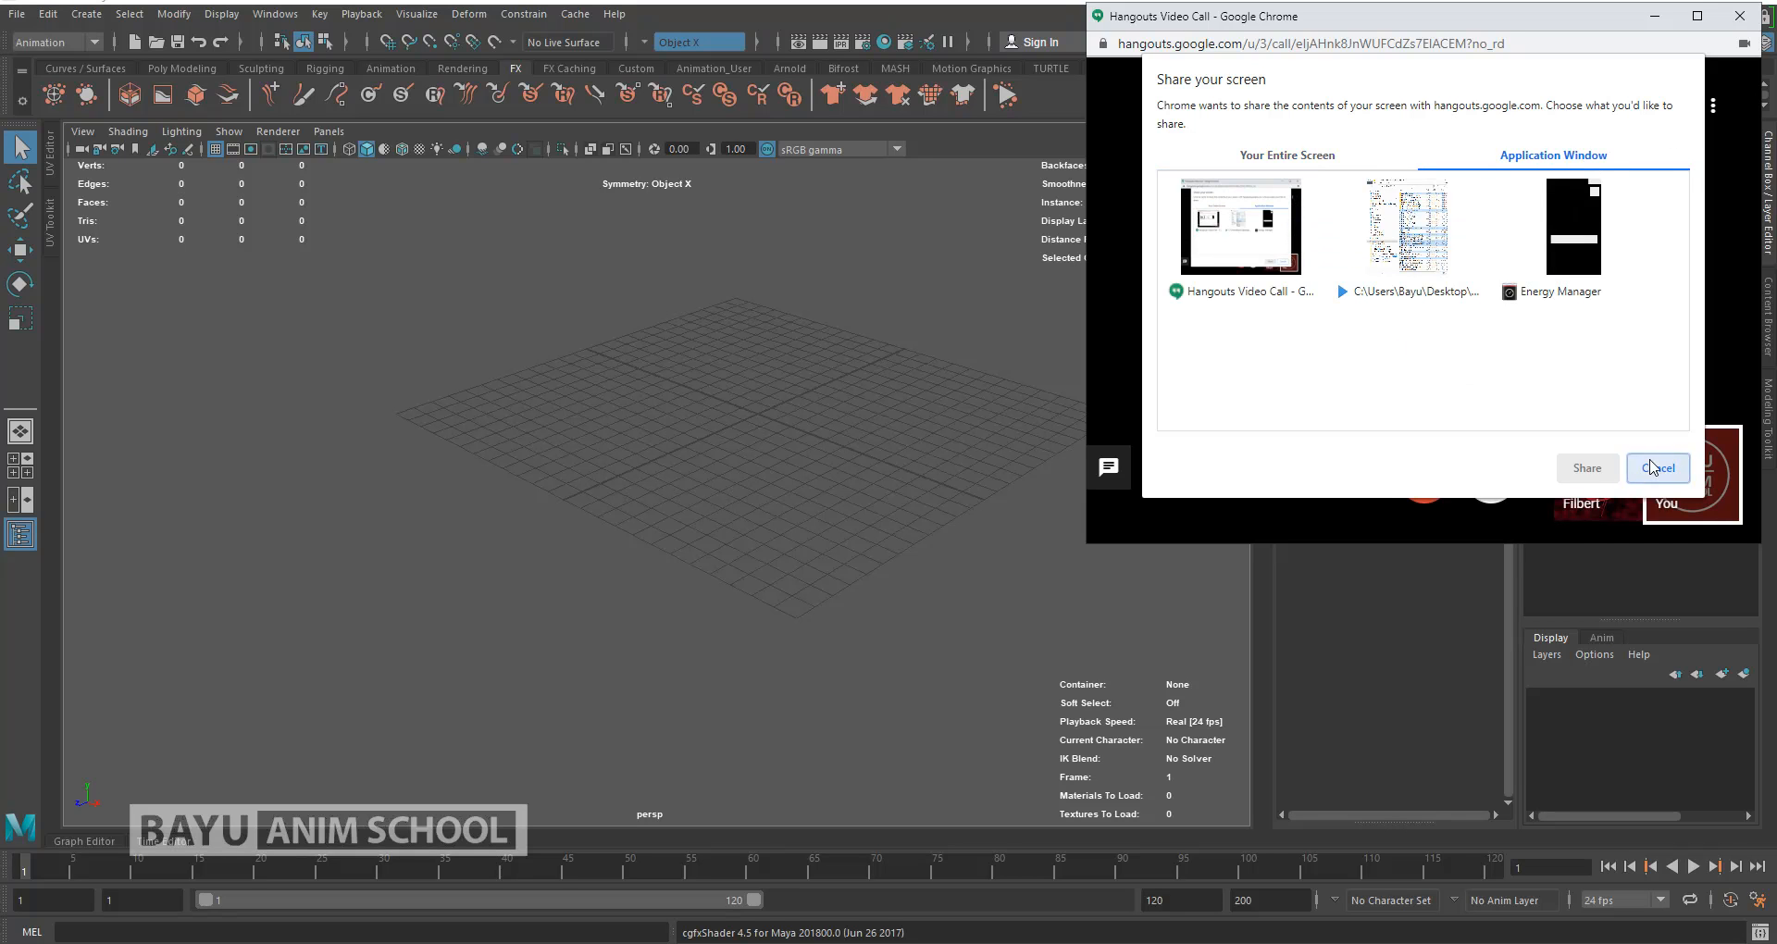
left_click(1658, 467)
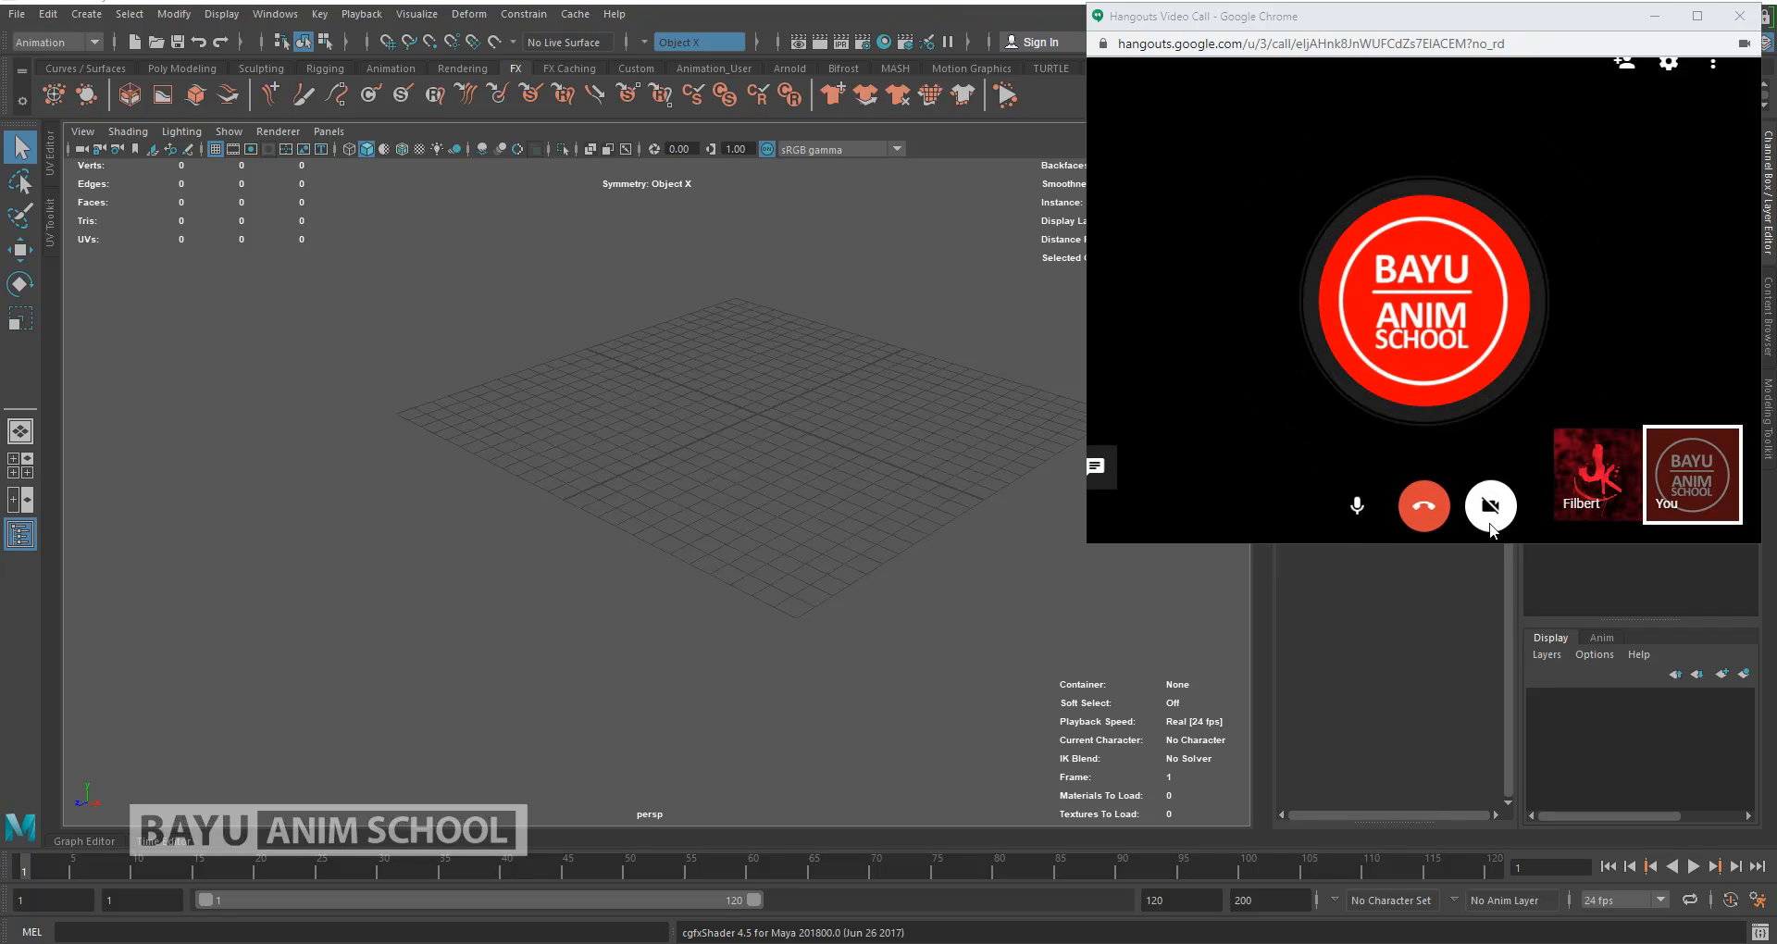
left_click(1656, 19)
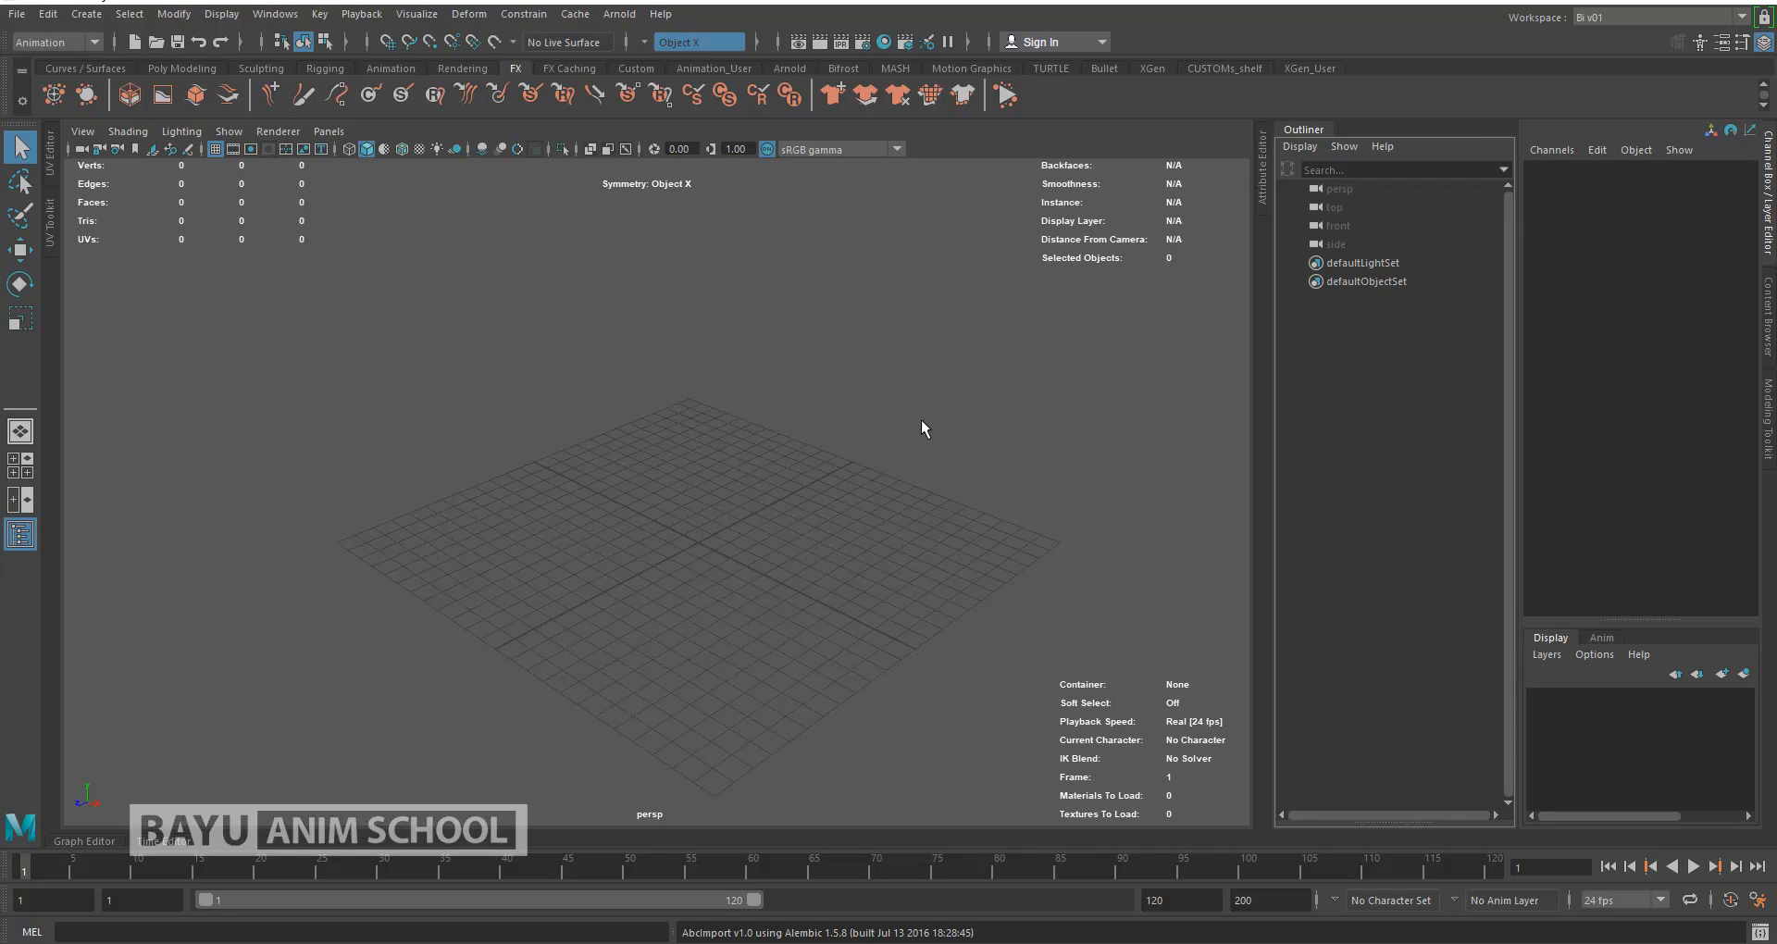
Step: Switch to the Hangouts video call and share the Autodesk Maya 2018 application window
left_click_drag(921, 429, 920, 429, "alt")
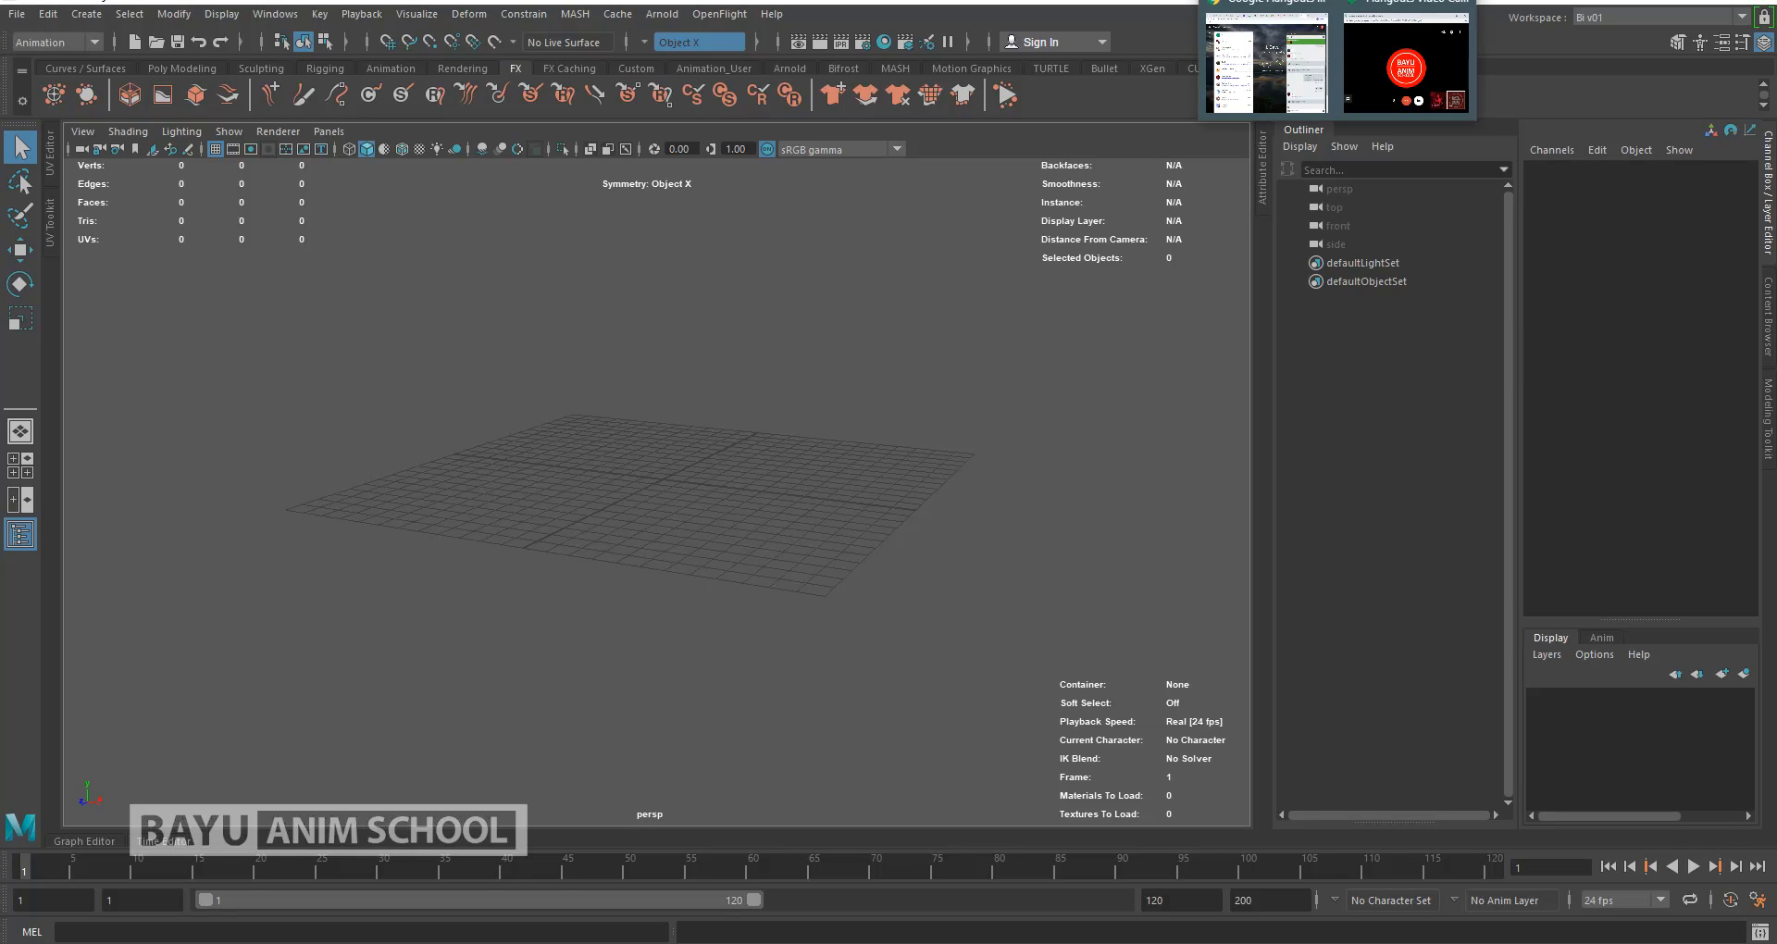
left_click(1401, 83)
mouse_move(1433, 142)
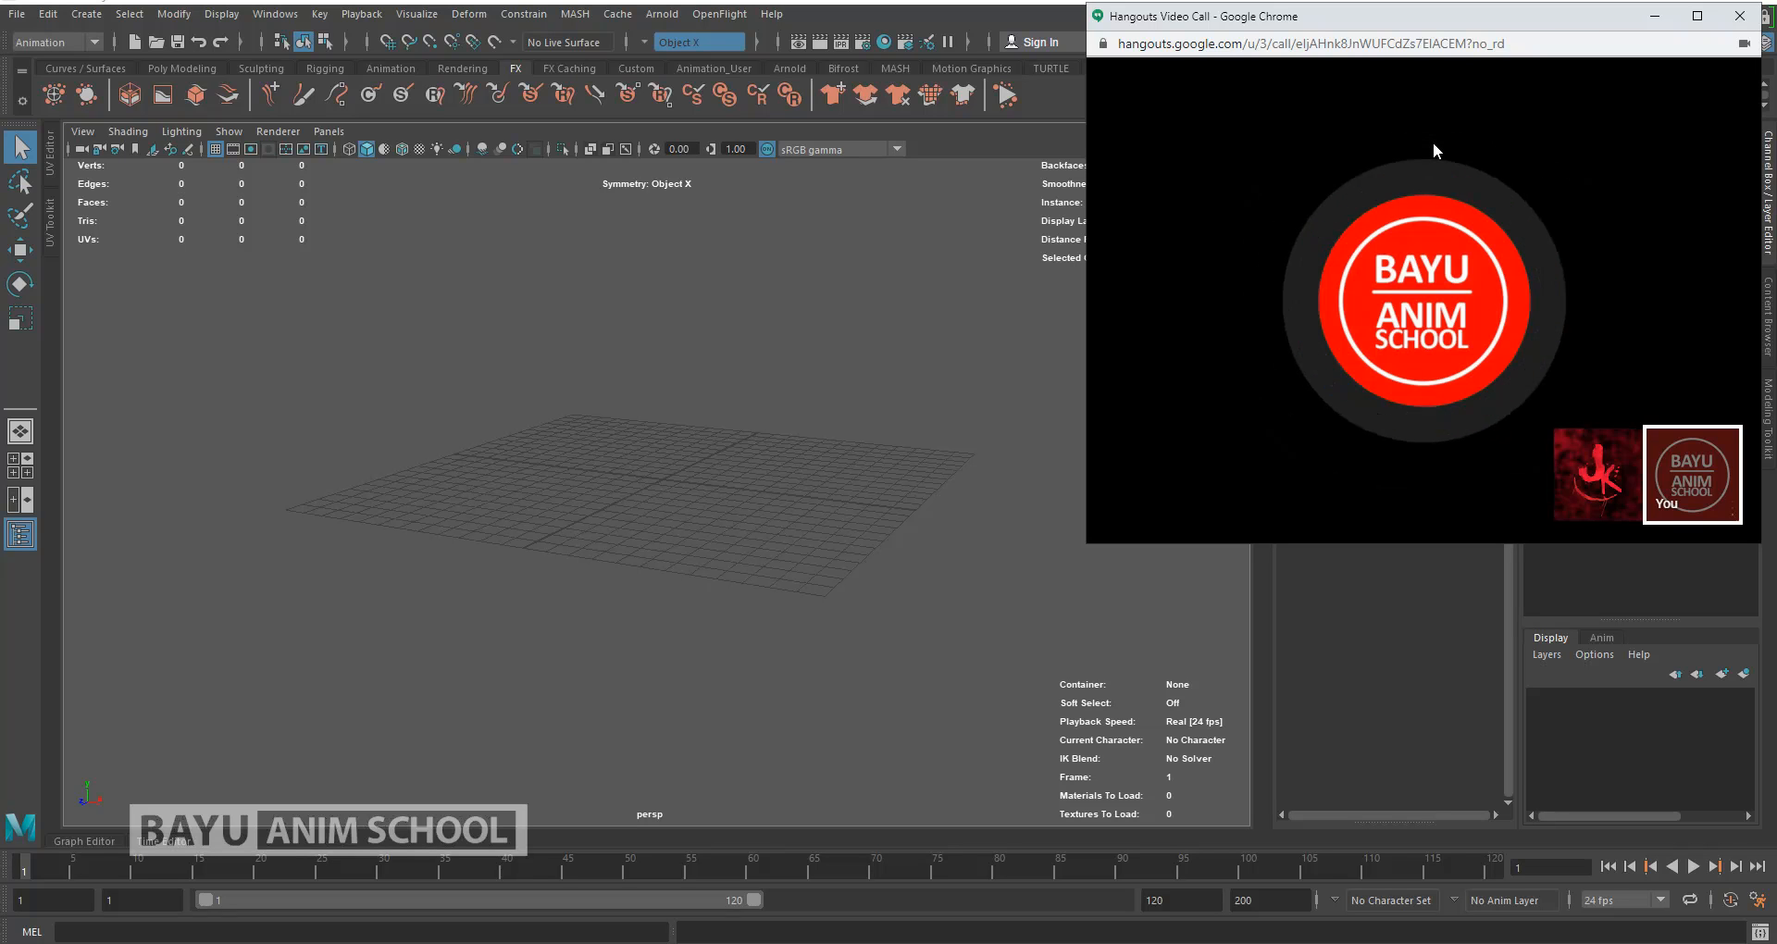
mouse_move(1491, 140)
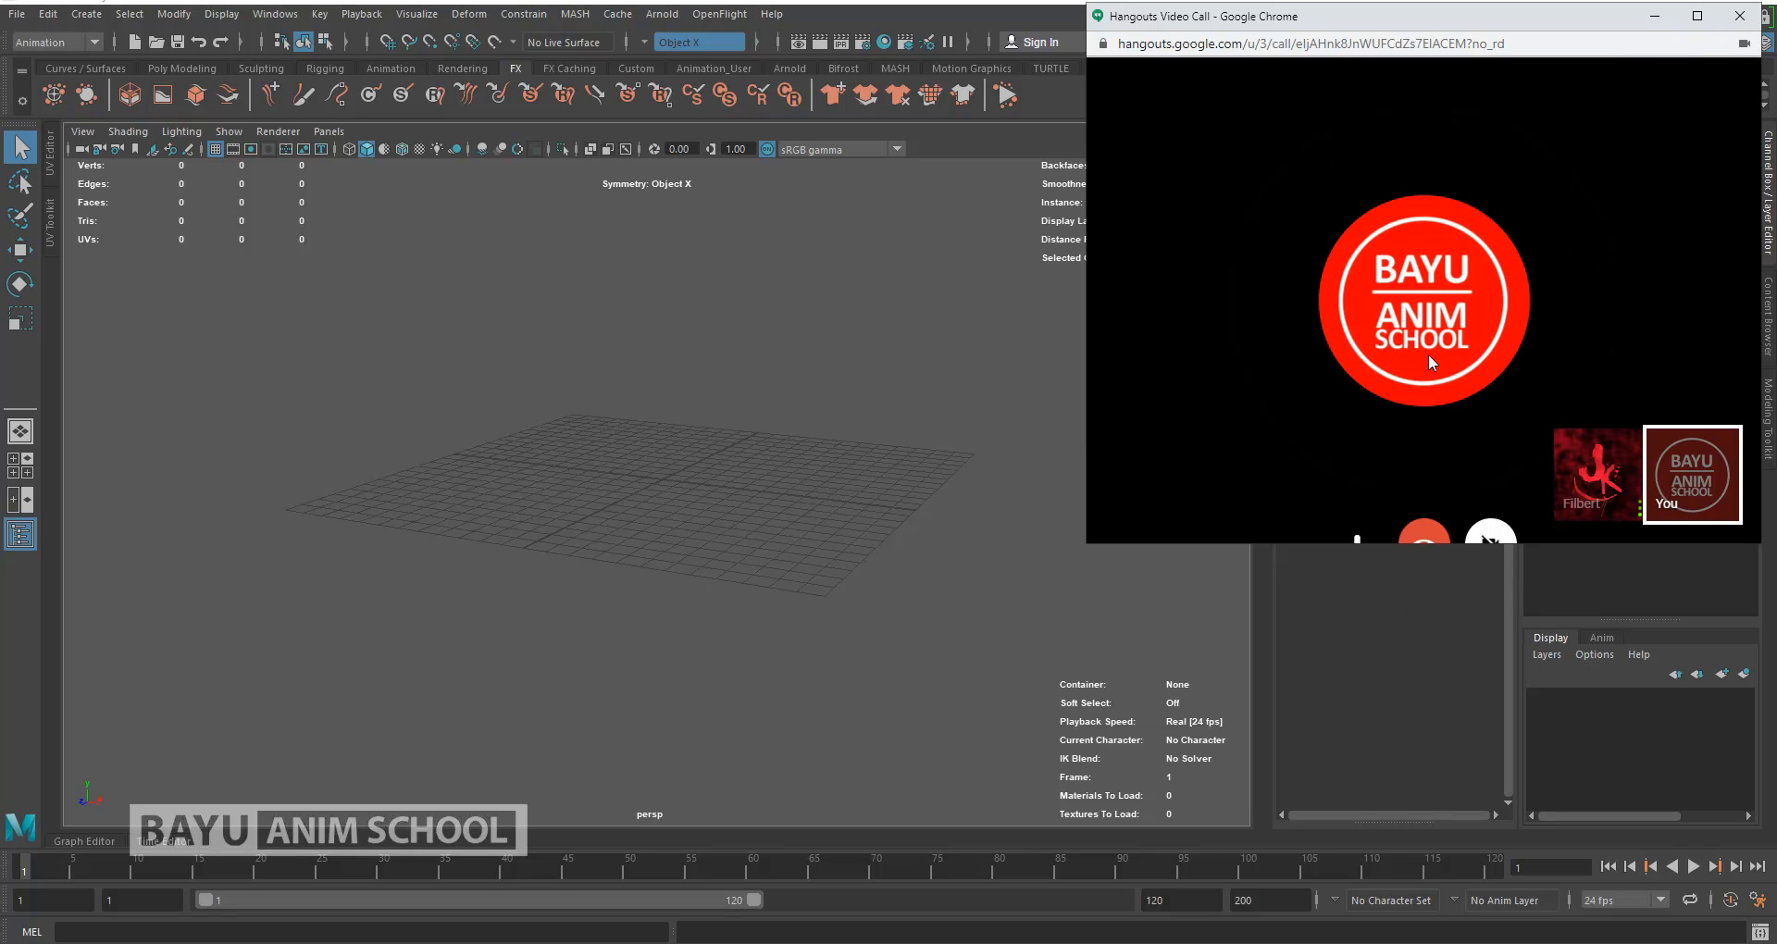
mouse_move(1430, 352)
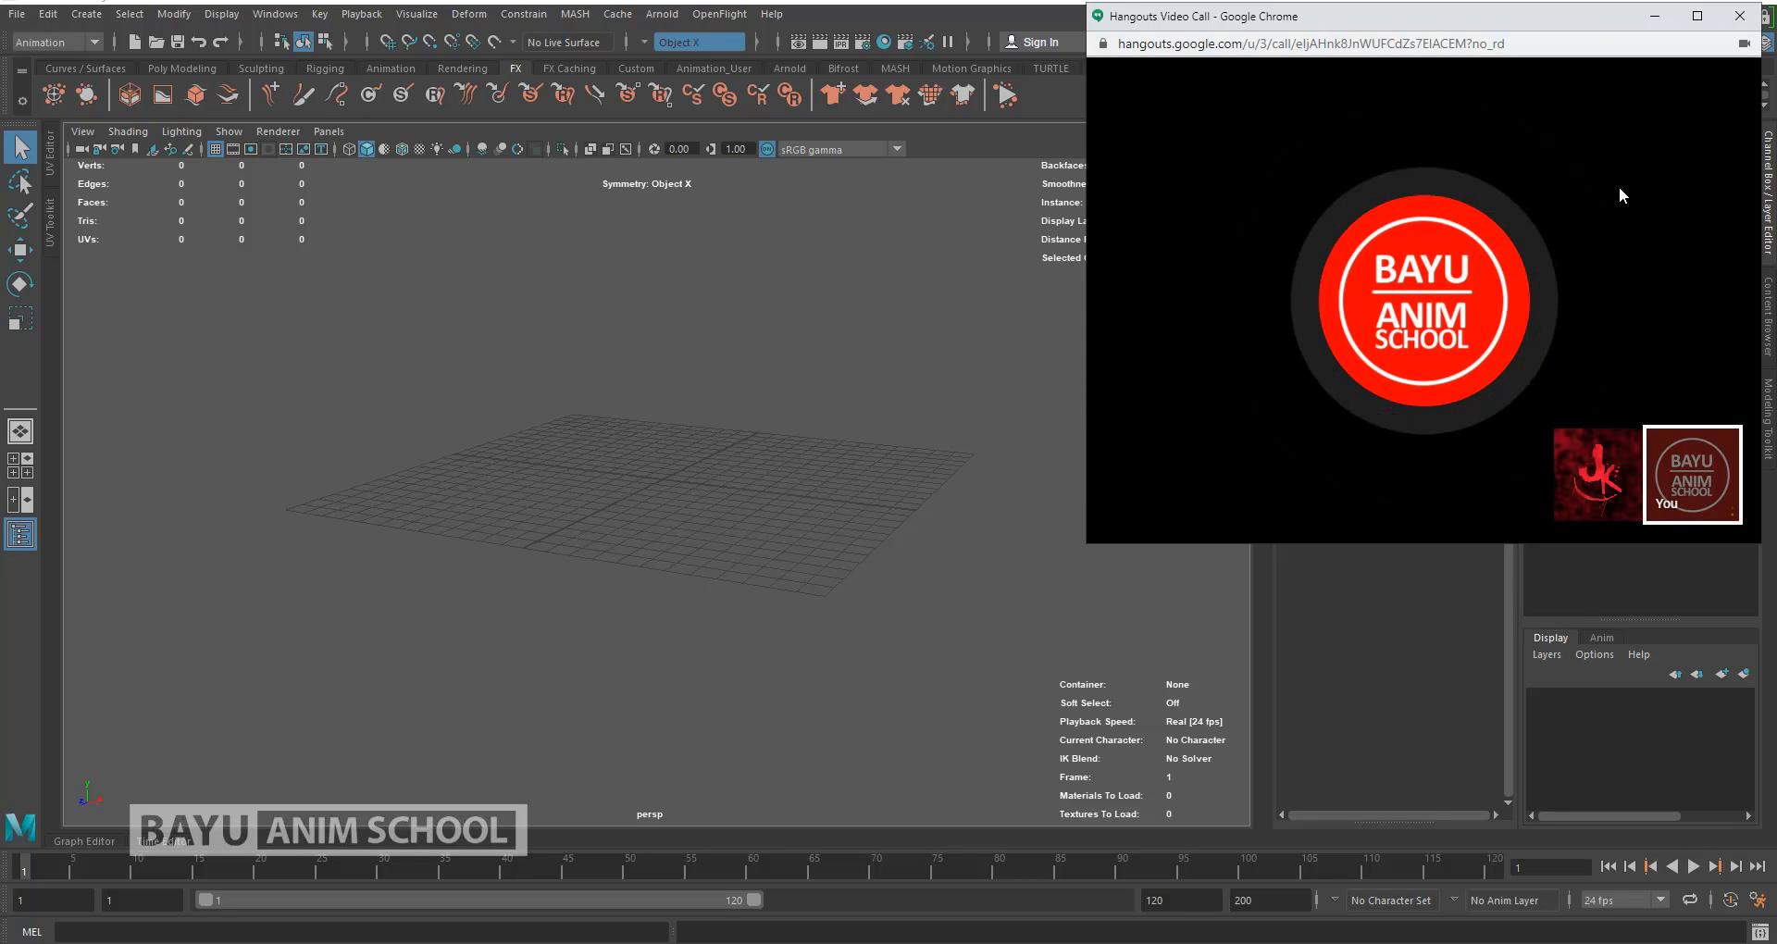
mouse_move(1606, 162)
left_click(1713, 108)
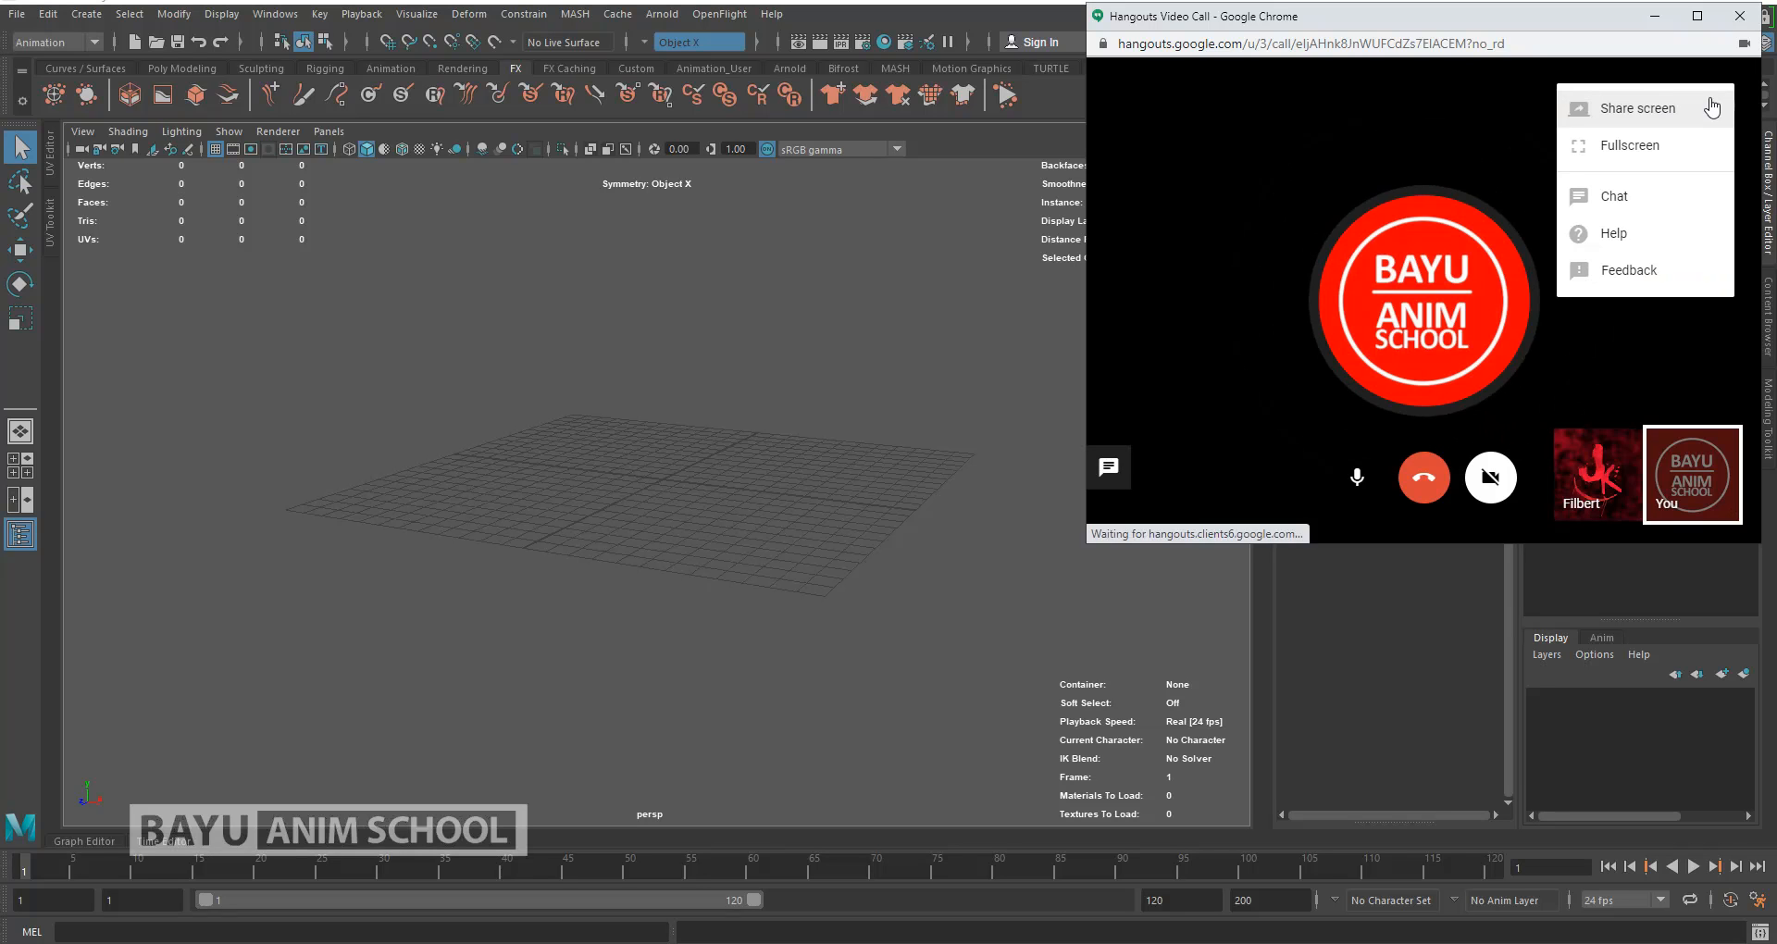
left_click(1683, 112)
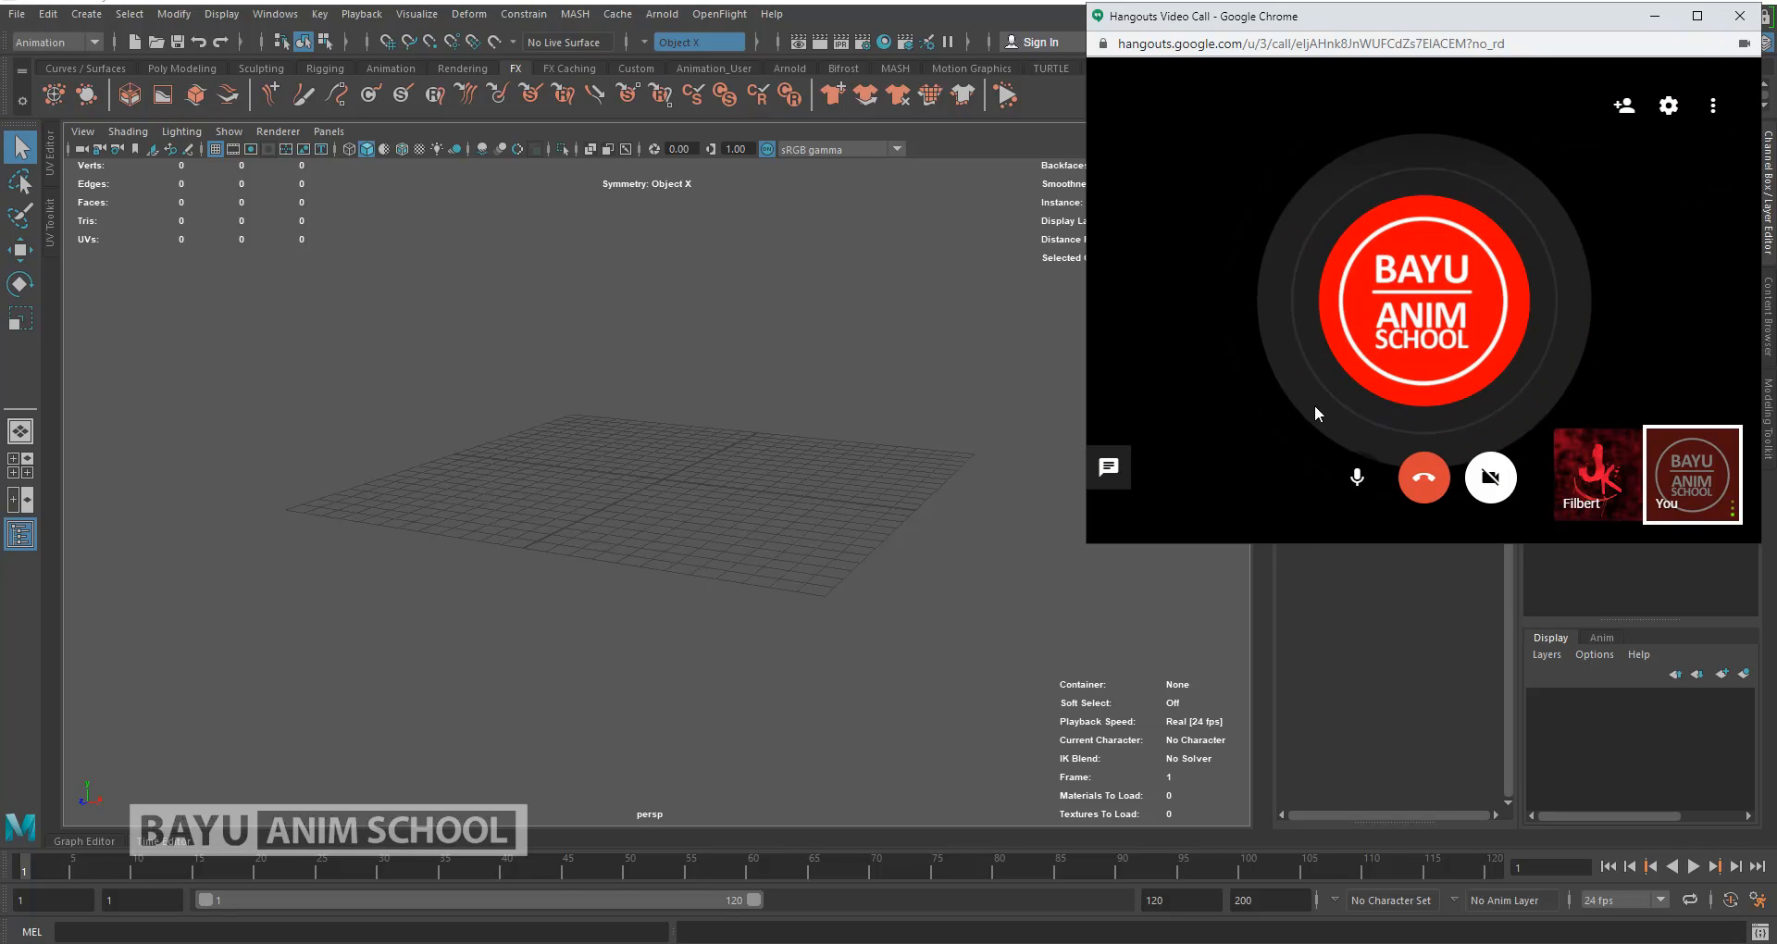
left_click(1559, 167)
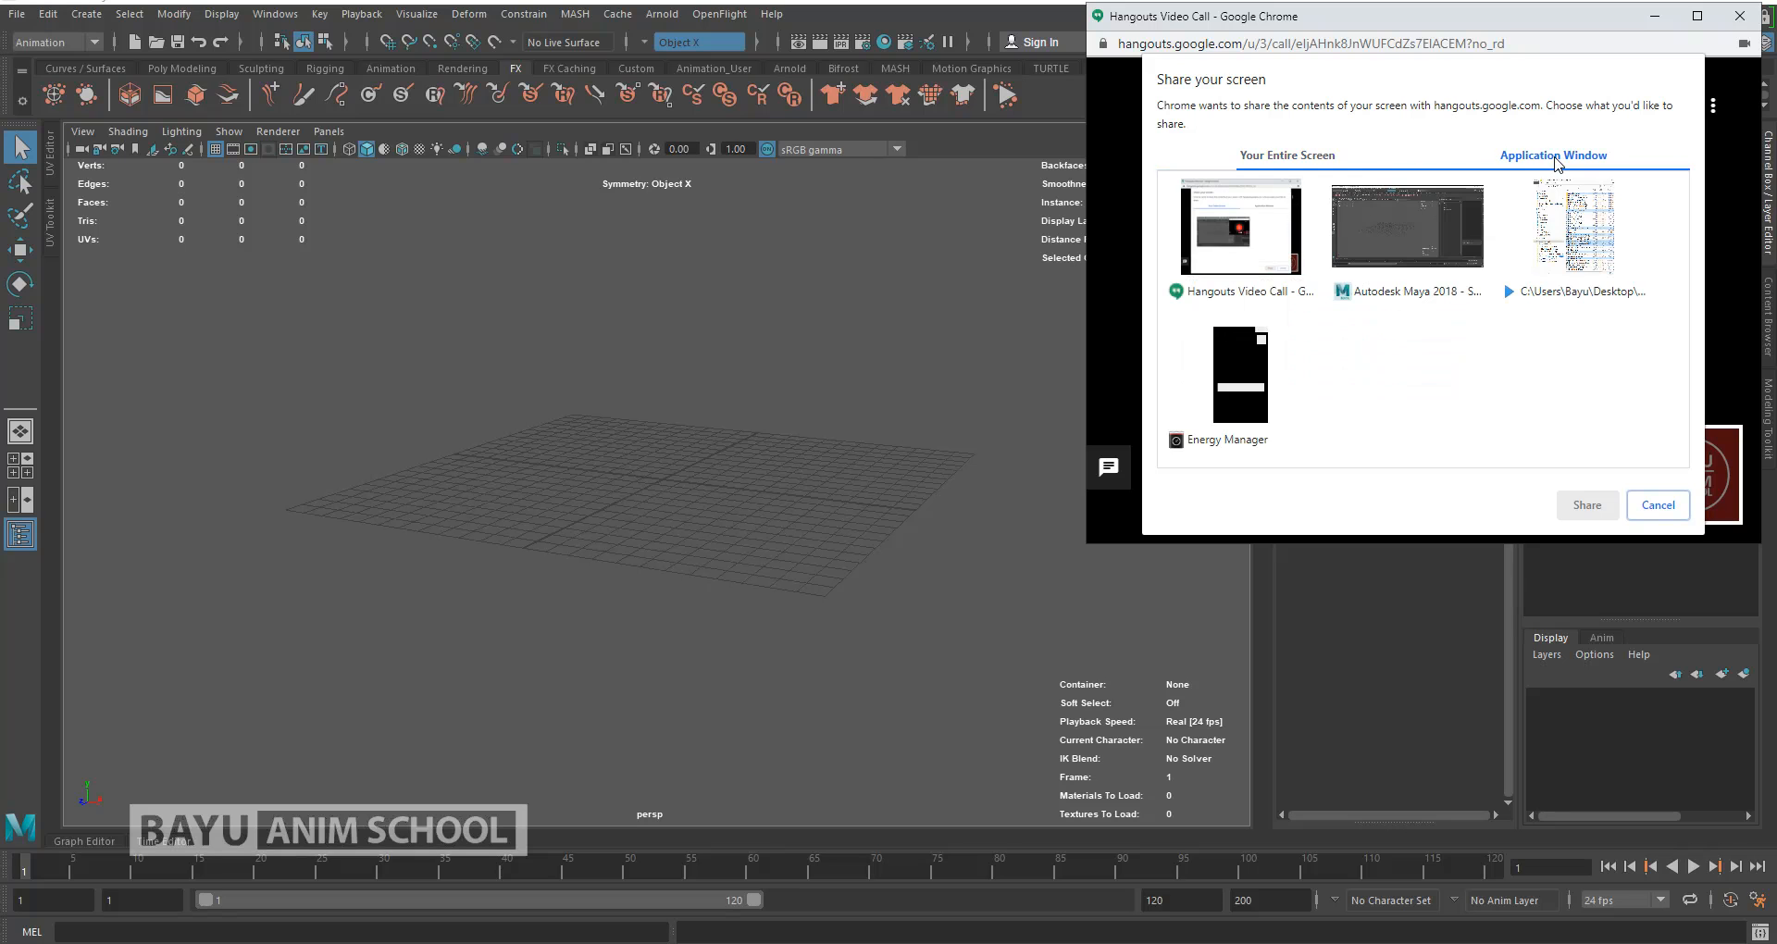
left_click(1416, 240)
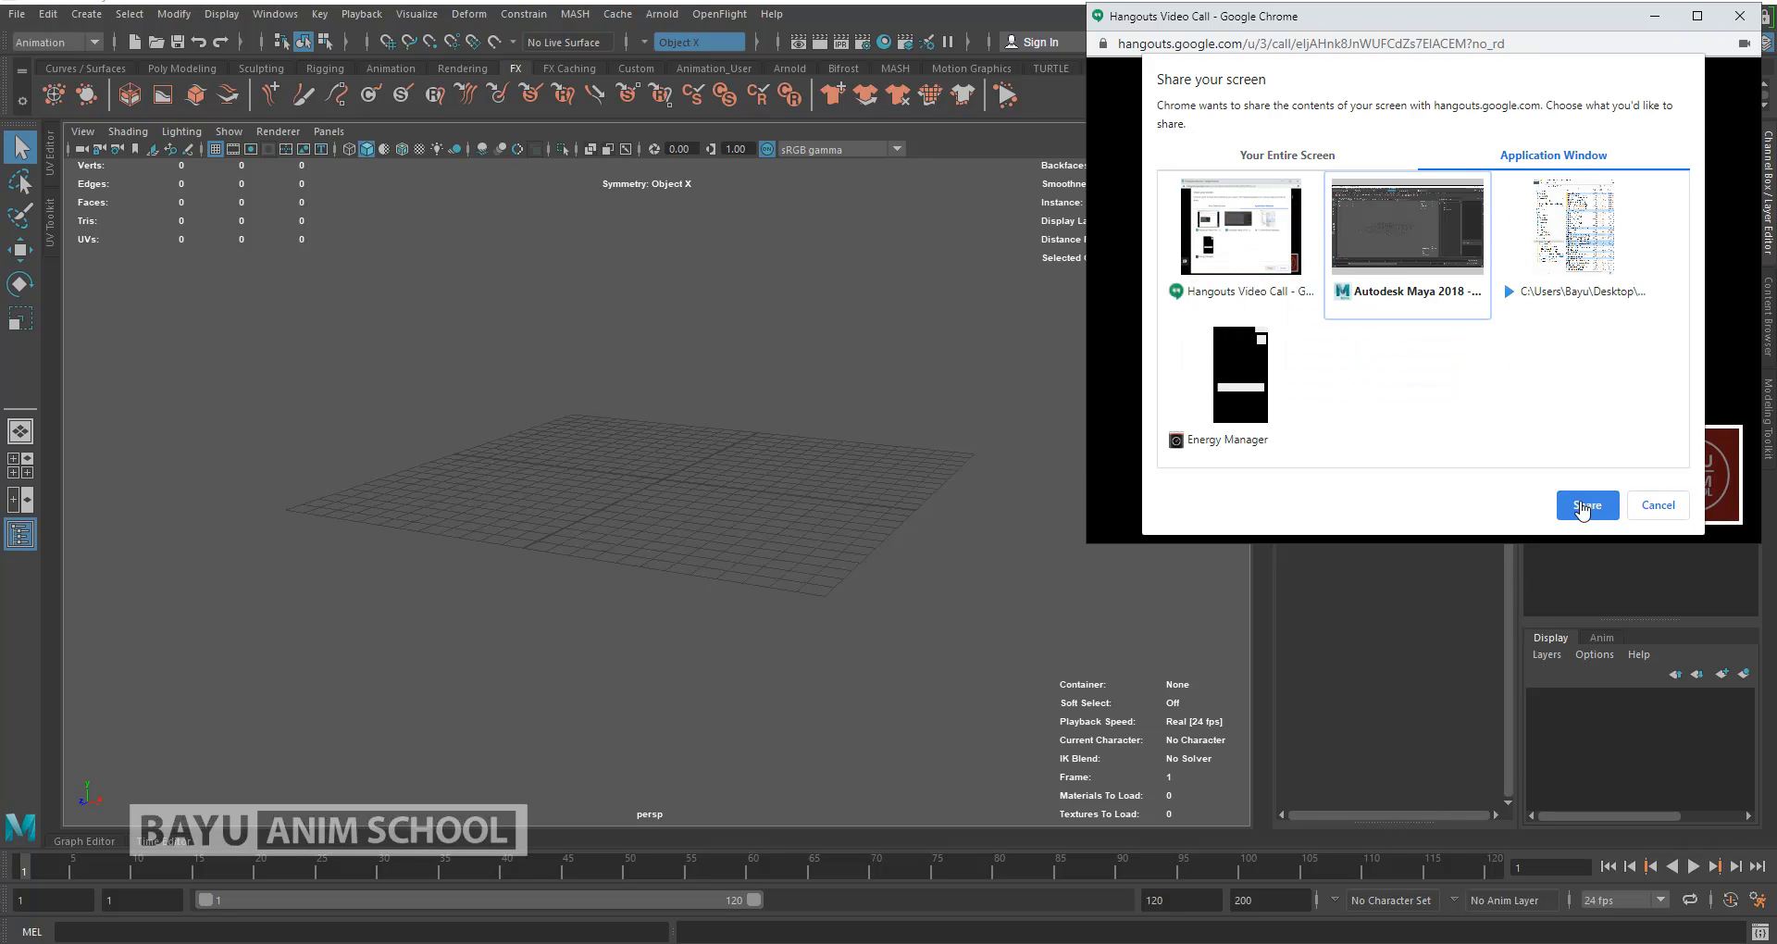
left_click(1581, 500)
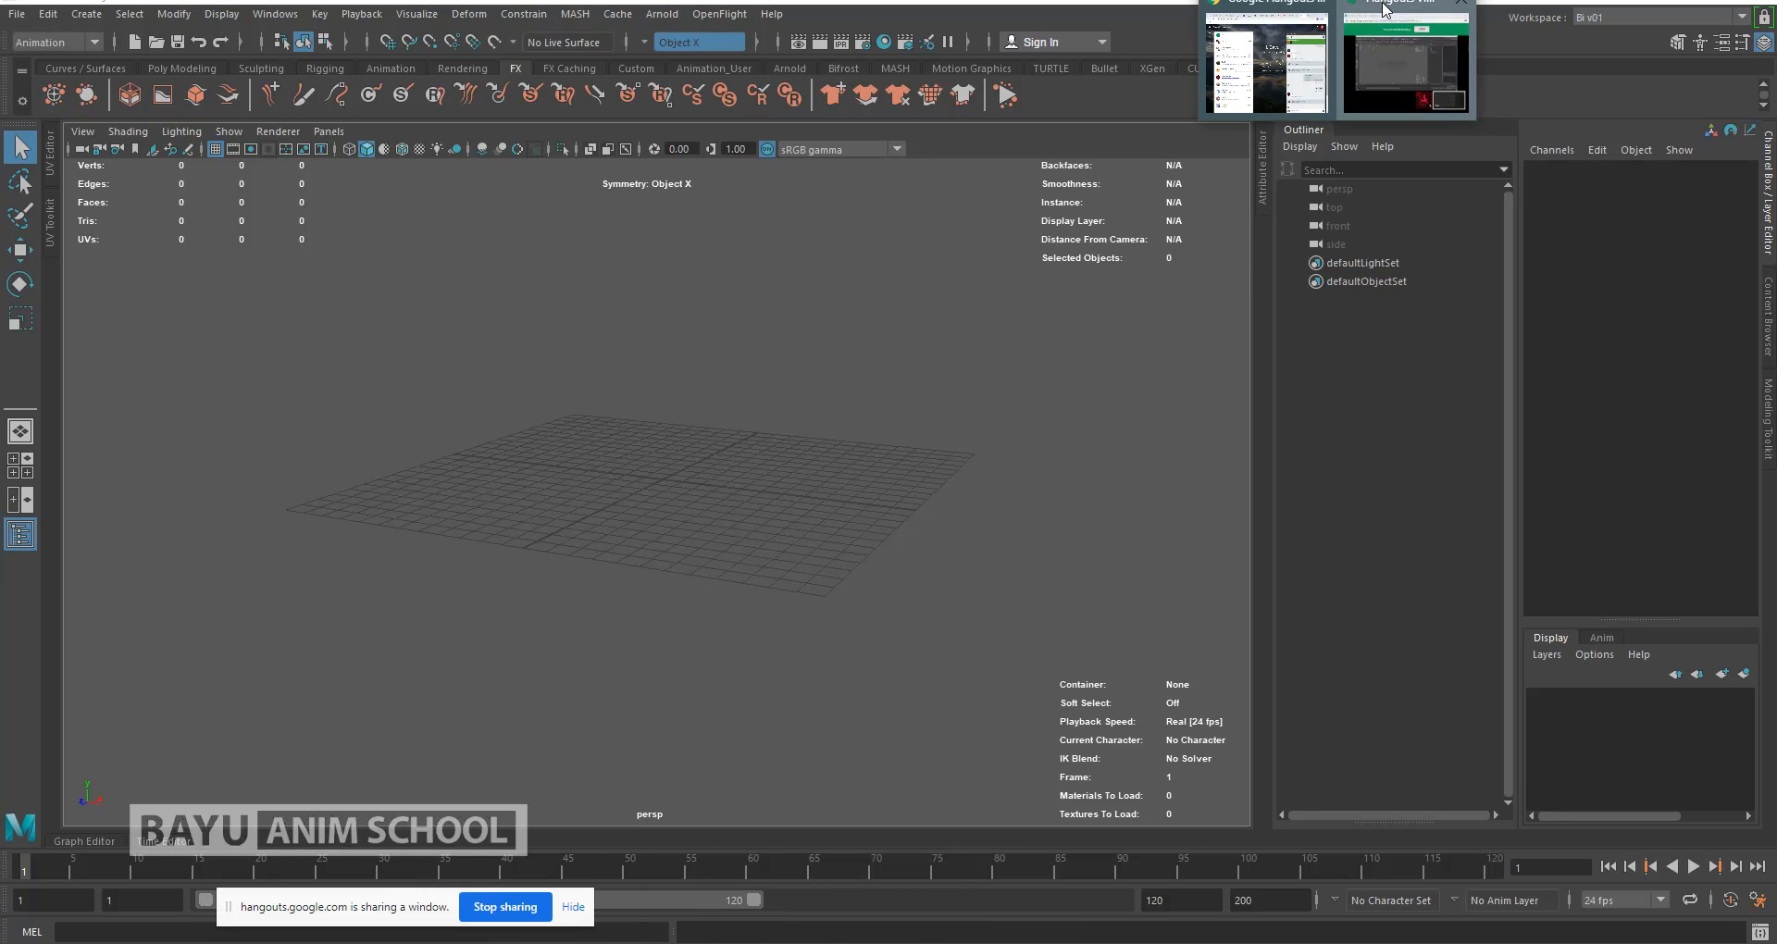
Step: Check the screen-sharing preview in the Hangouts video call while orbiting the empty Maya scene
left_click(1384, 8)
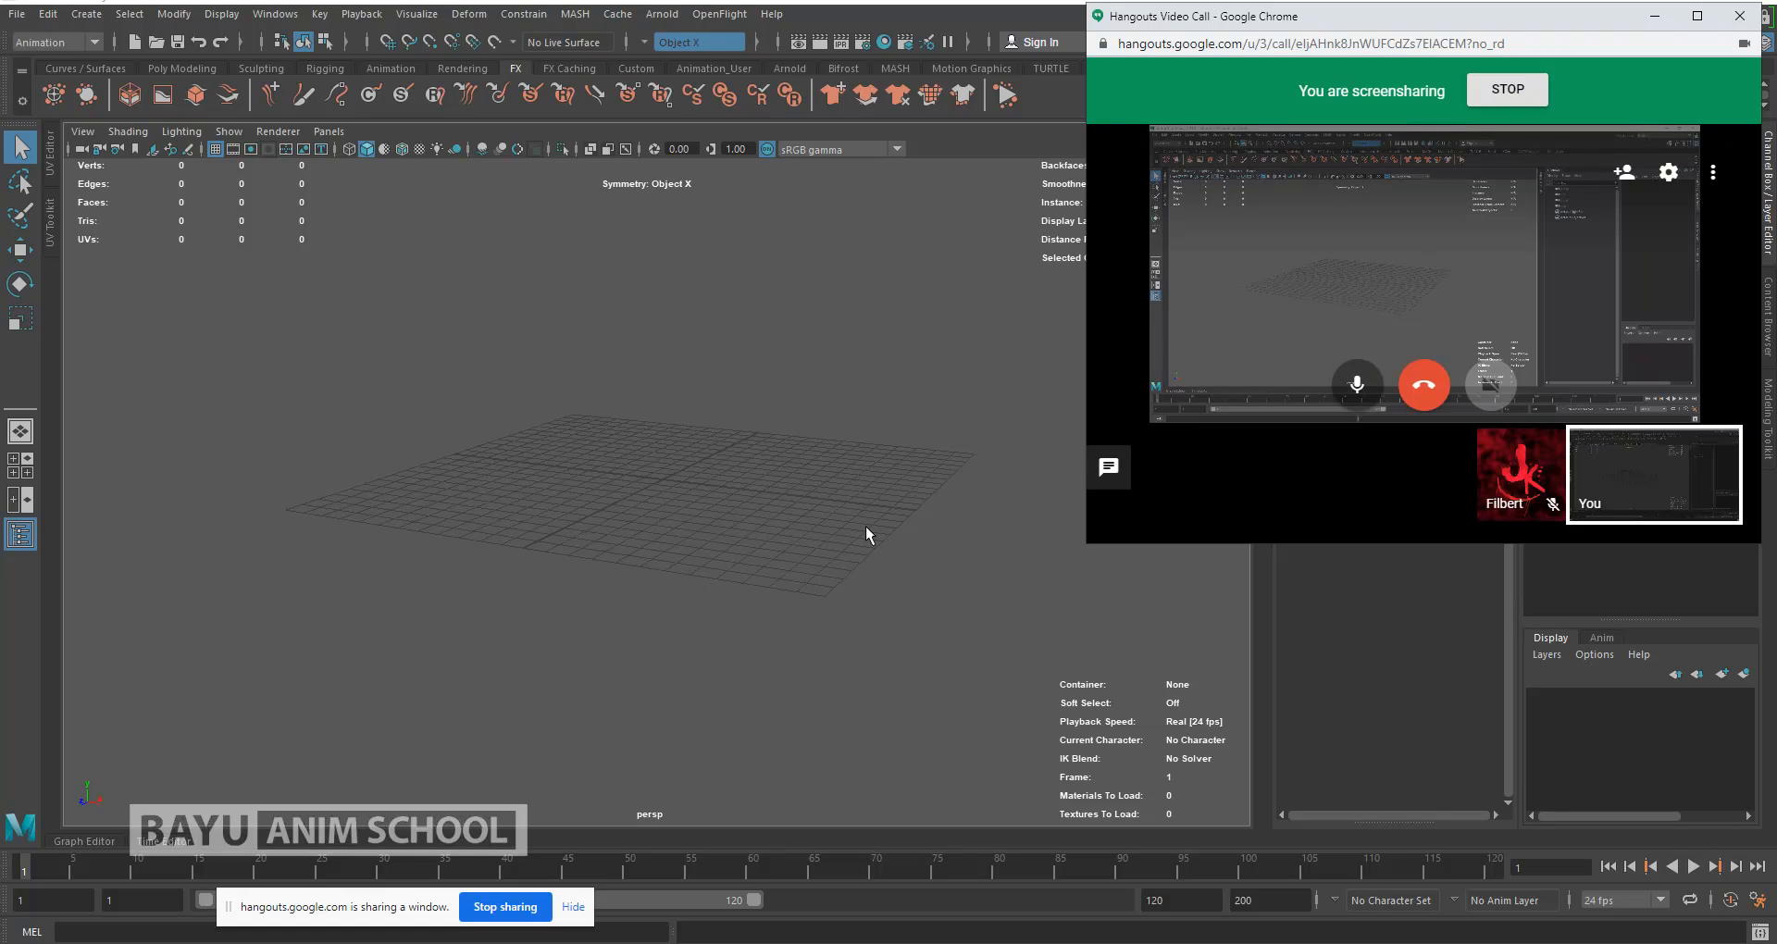
left_click_drag(686, 547, 733, 663, "alt")
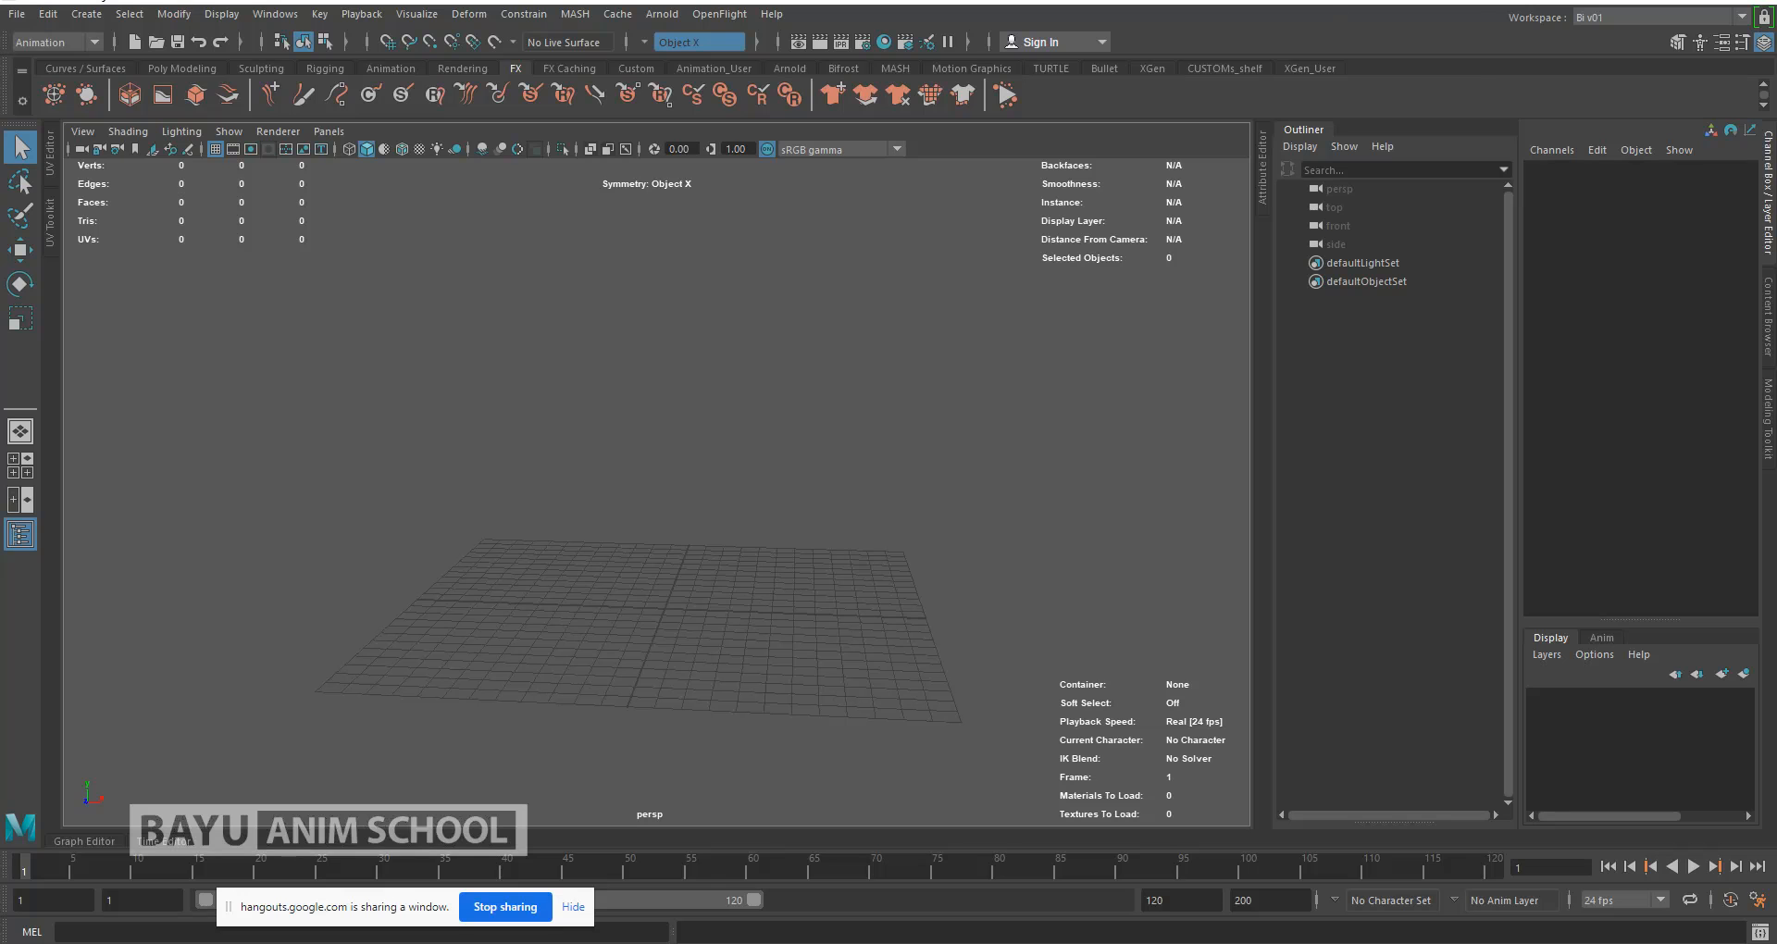
mouse_move(1338, 2)
left_click(1376, 46)
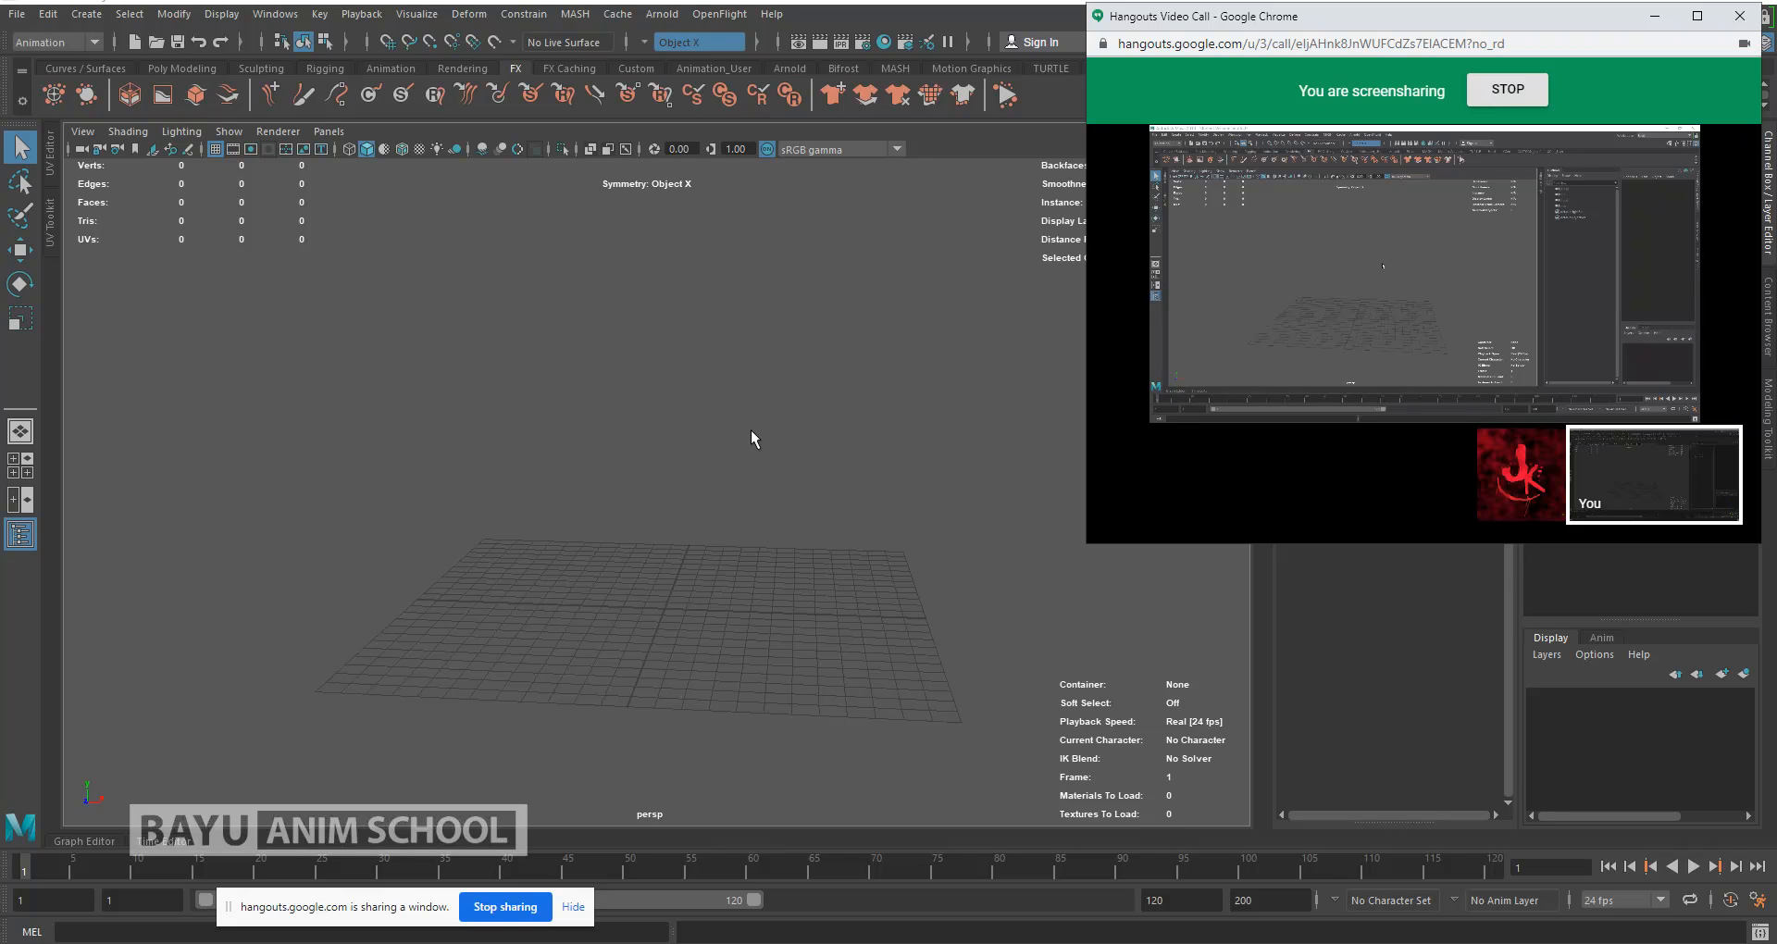
left_click(433, 327)
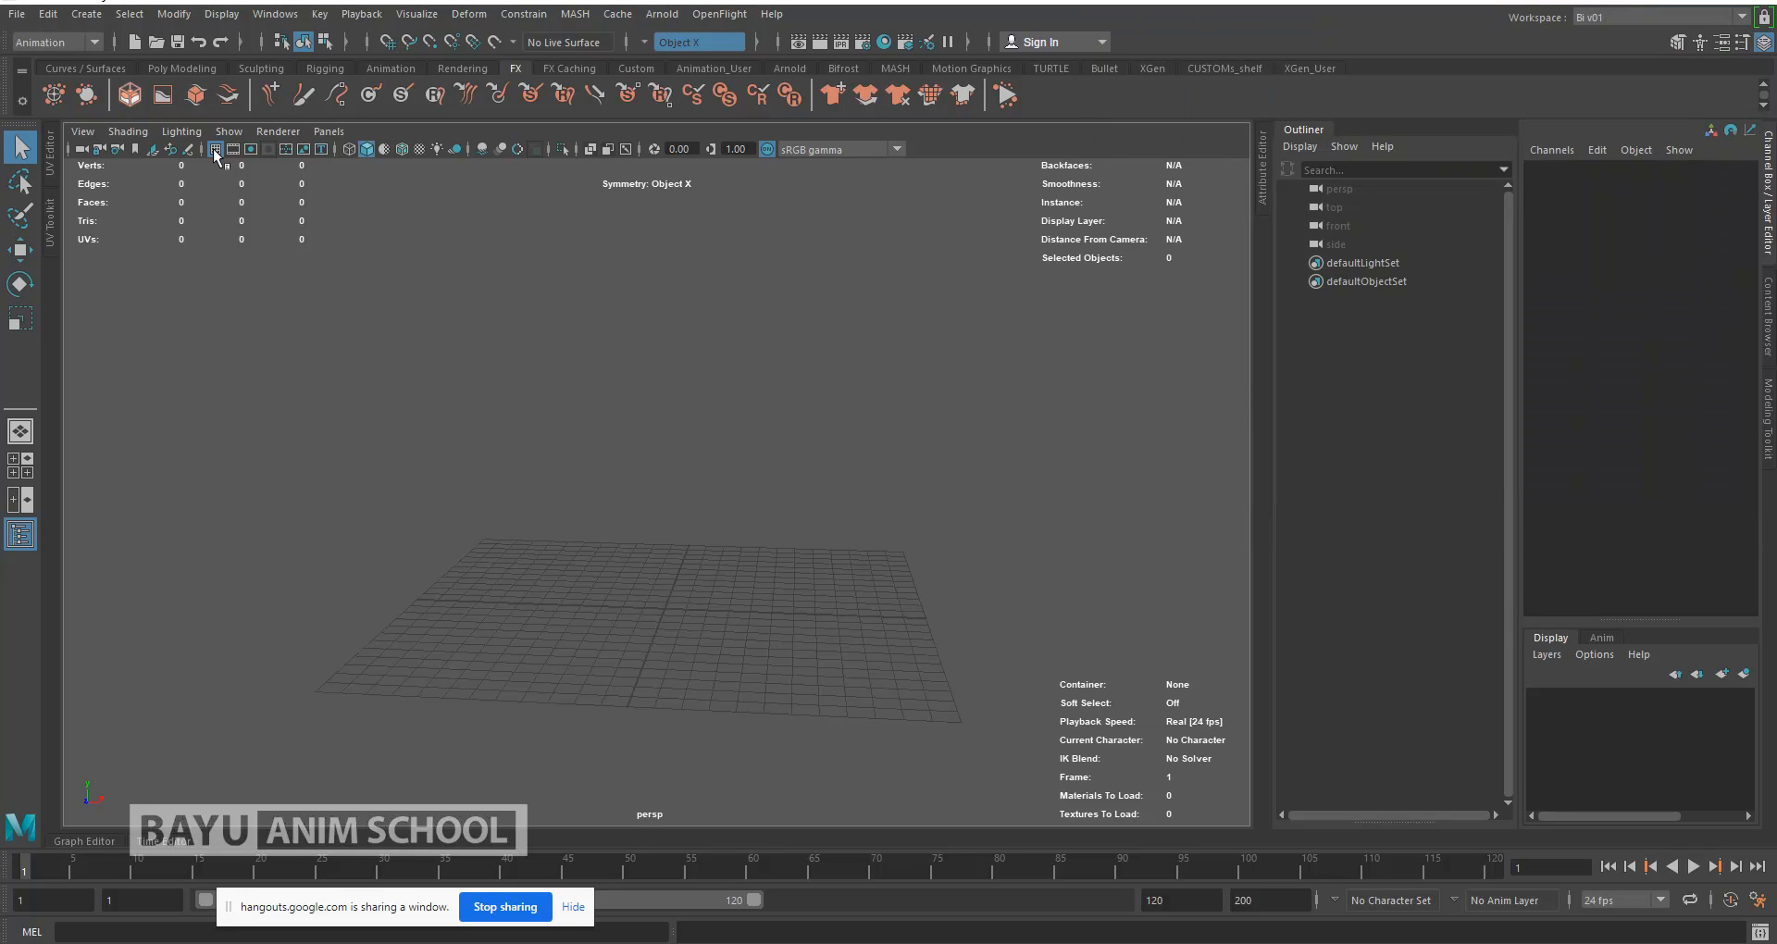
Step: Open a ROMAN_CharBase scene from the _ROMAN army folder, discarding the untitled scene and force-closing the Smadav updater
left_click(16, 21)
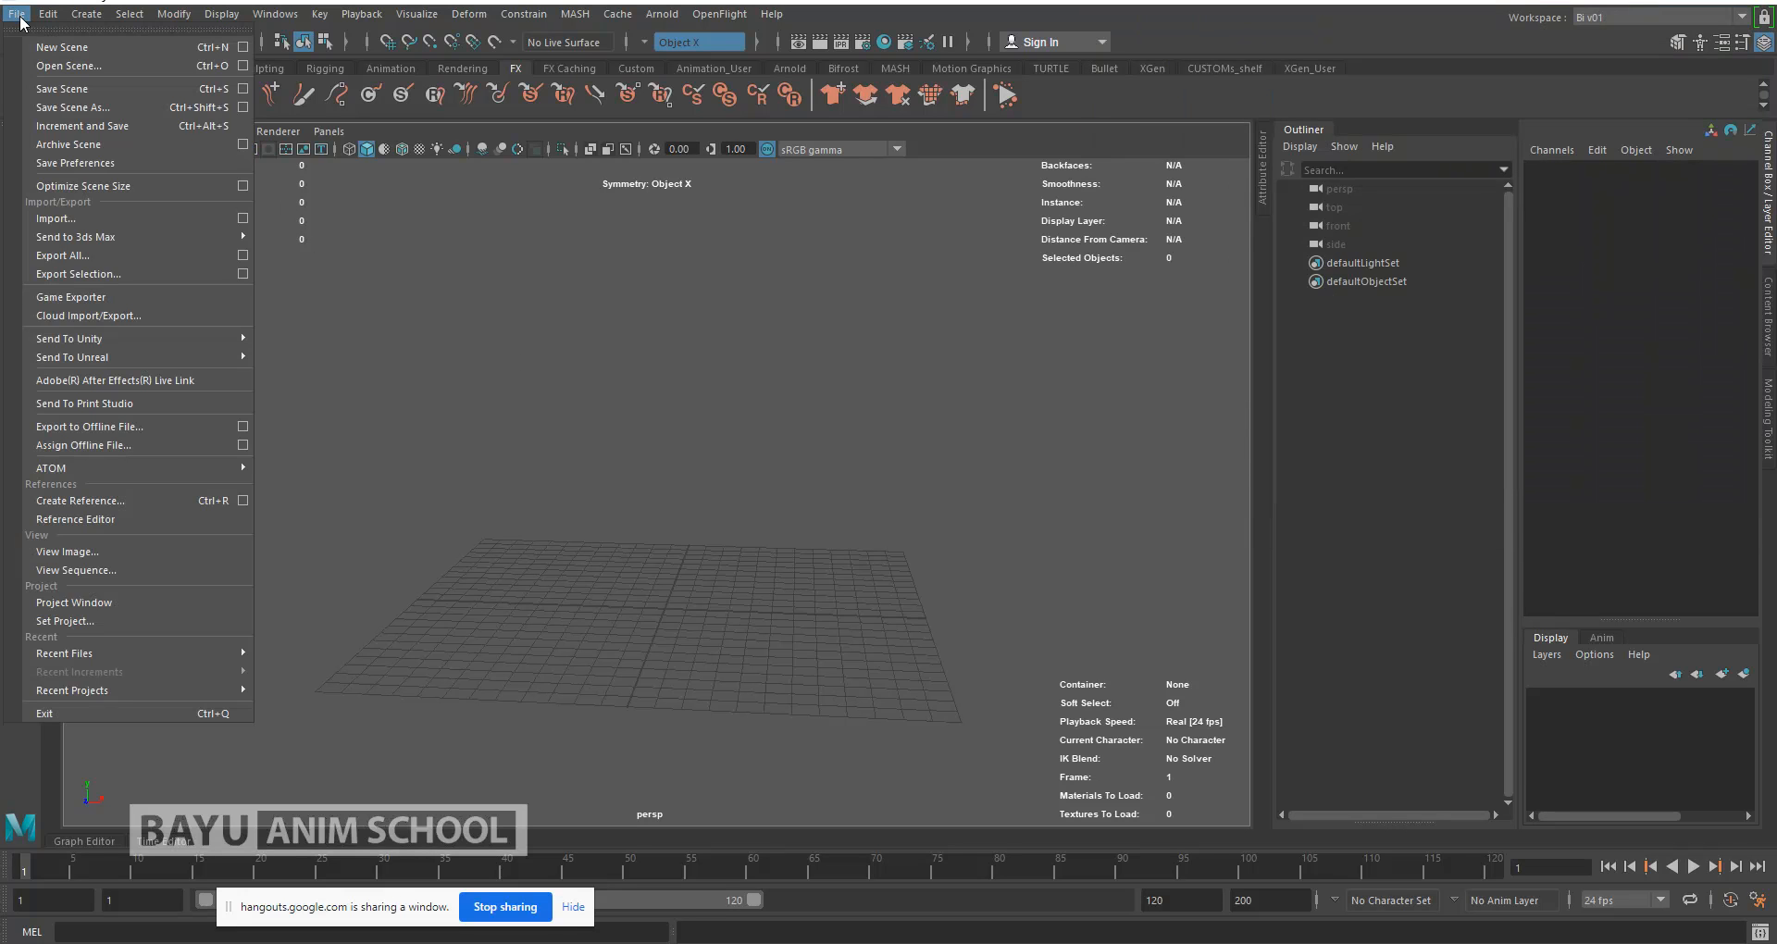
left_click(76, 75)
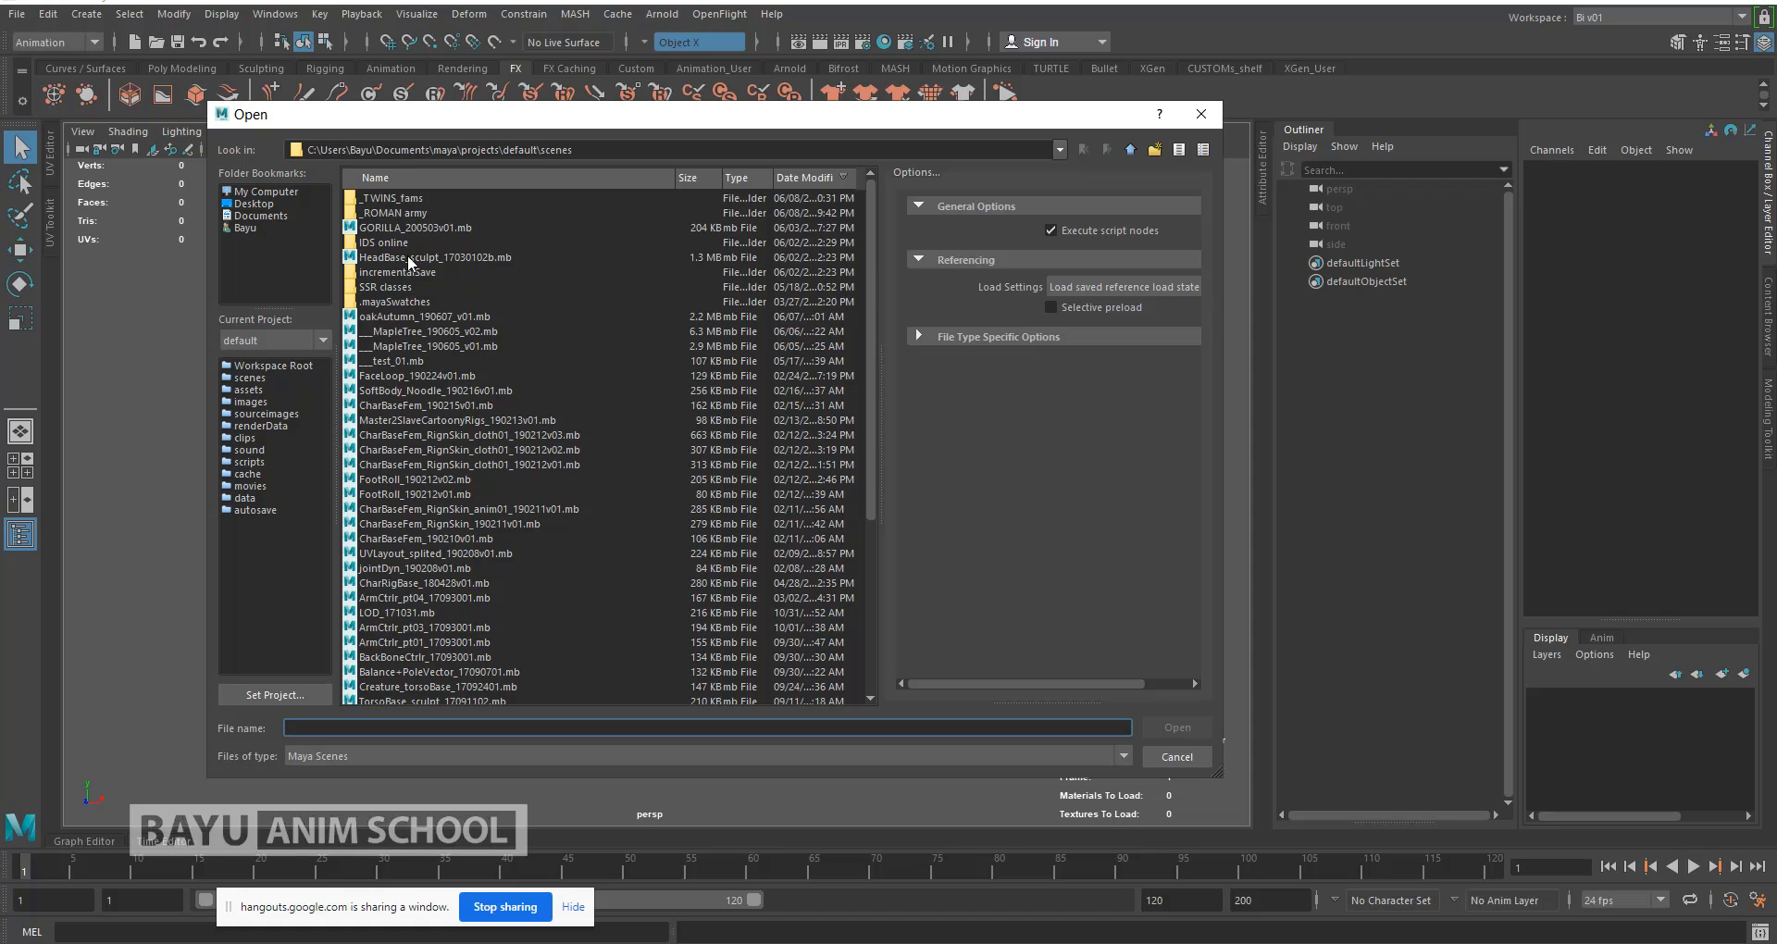
left_click(392, 215)
double_click(391, 215)
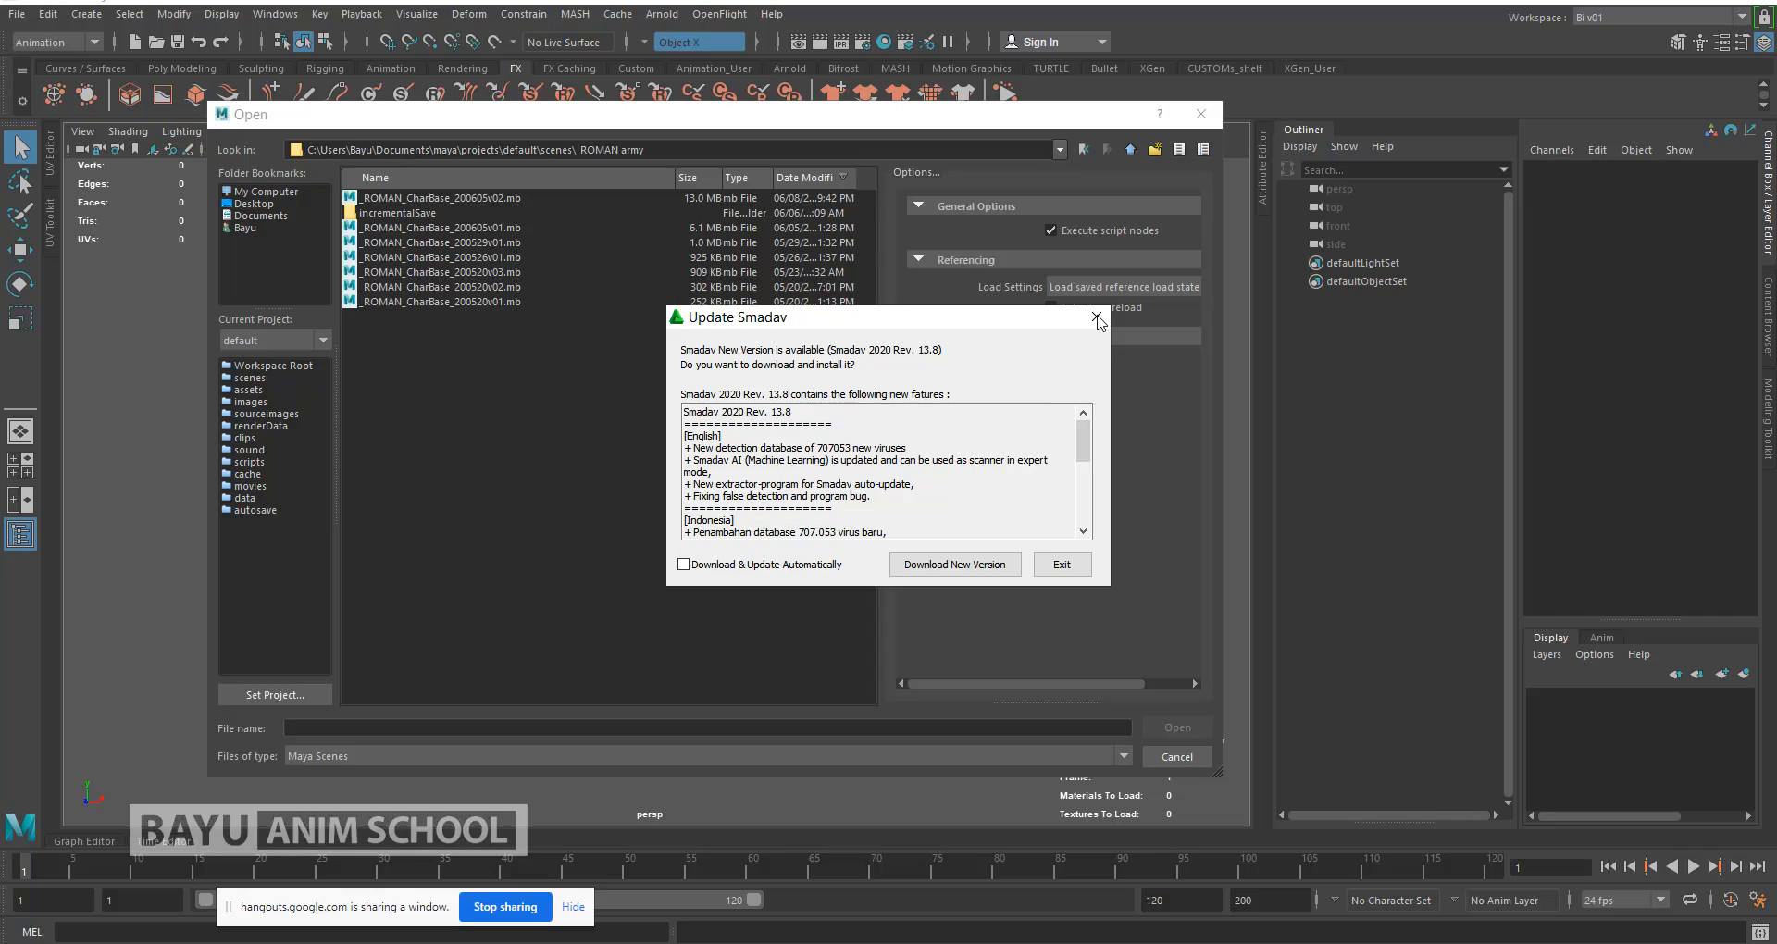
double_click(452, 261)
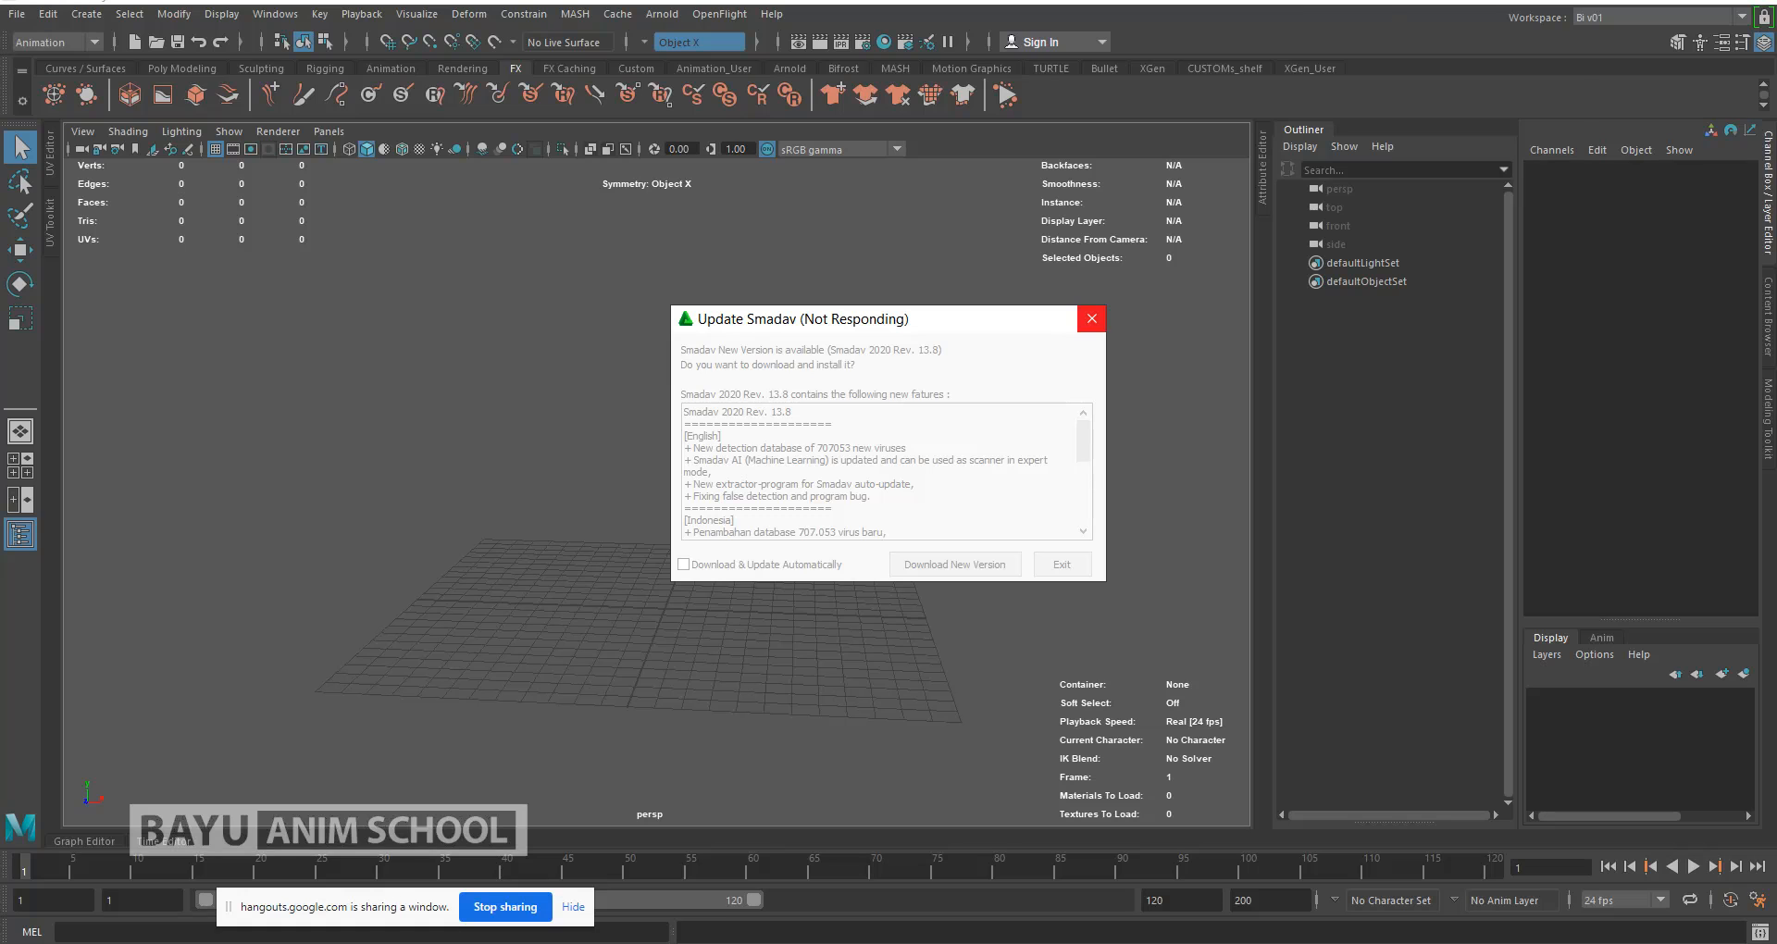
mouse_move(1400, 1)
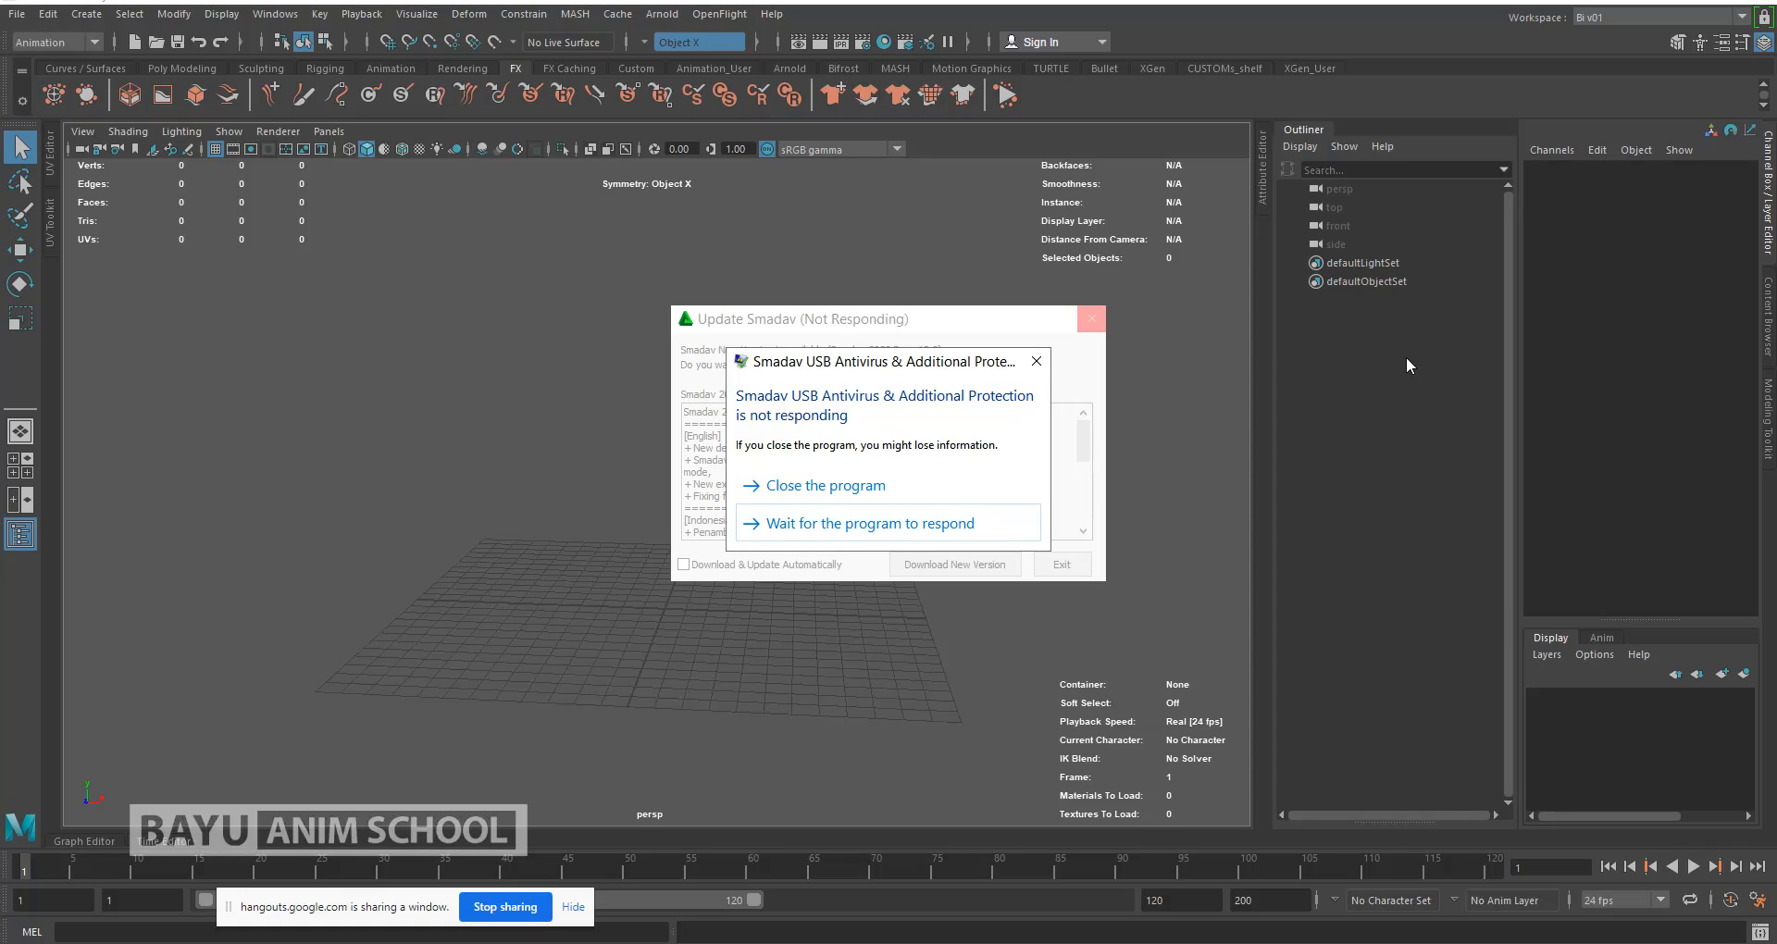
left_click(861, 488)
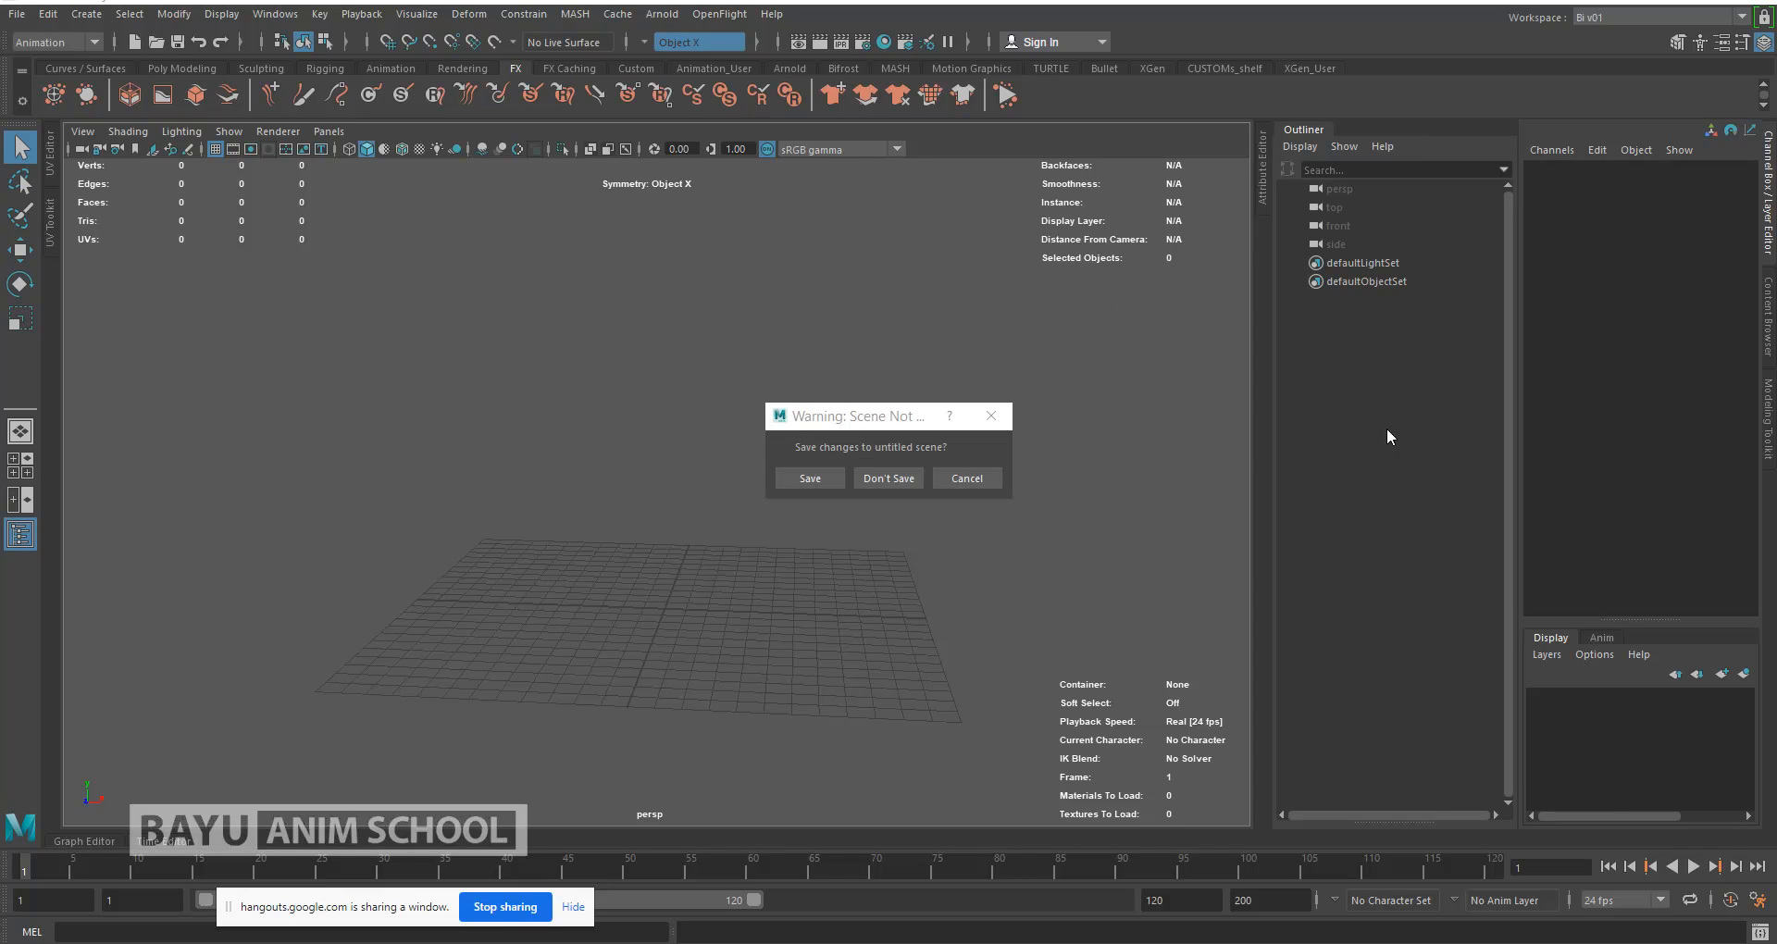
left_click(885, 478)
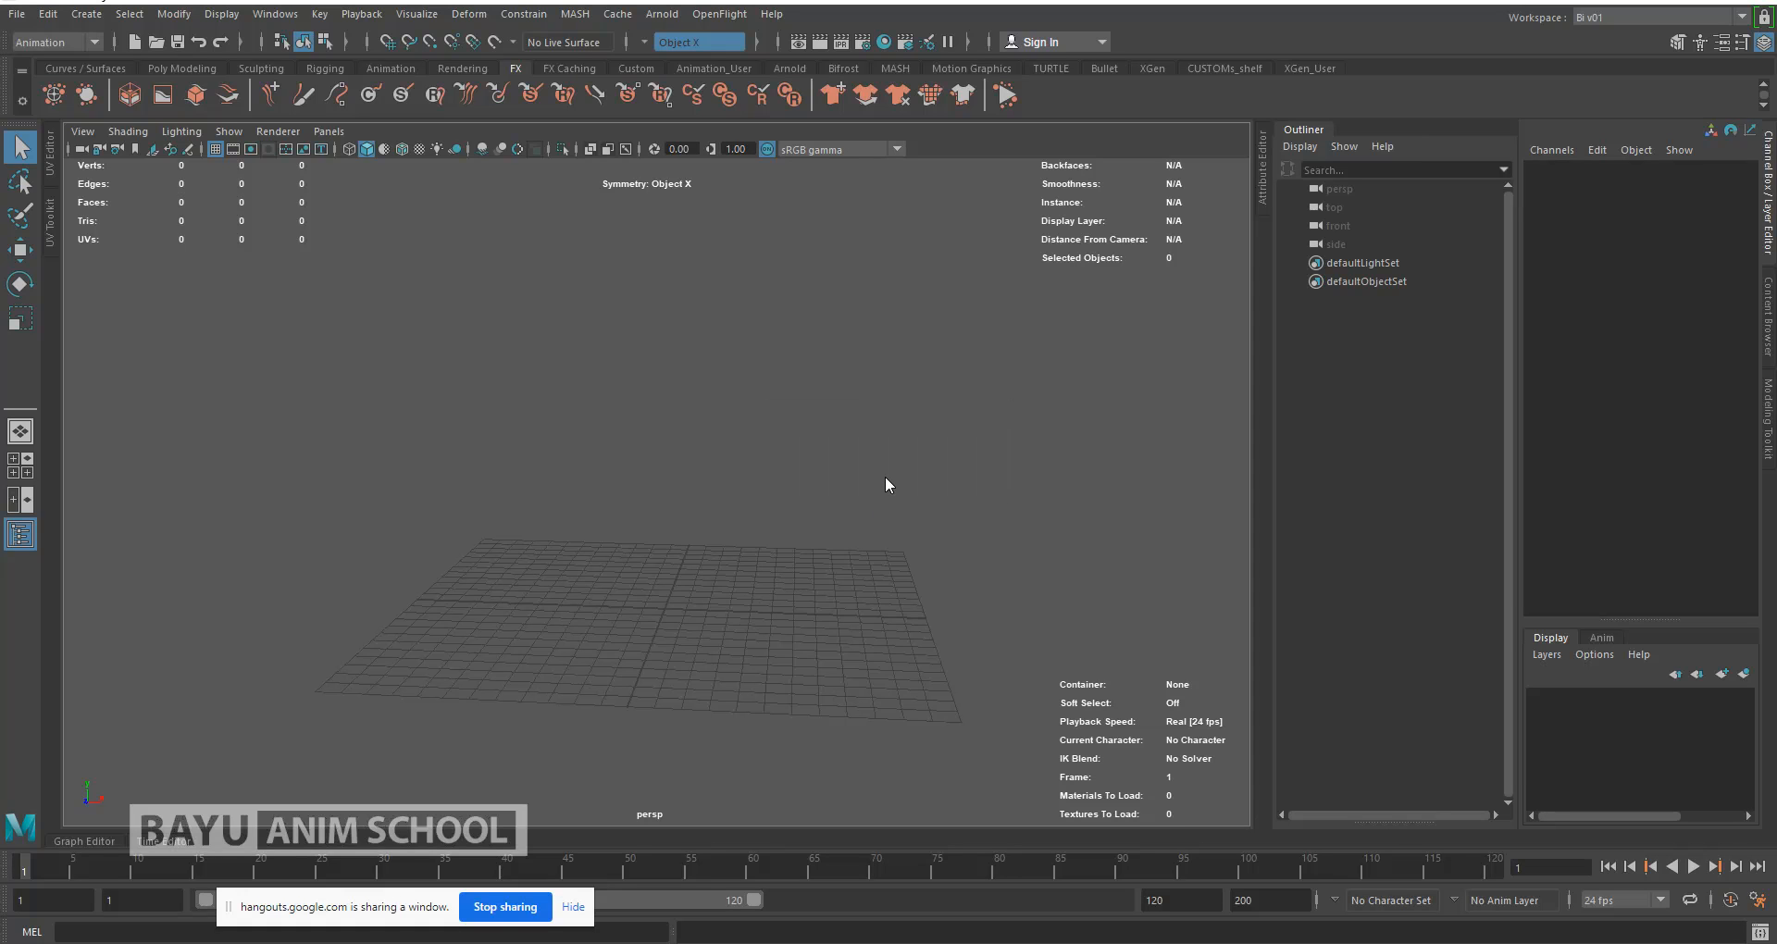
left_click(856, 493)
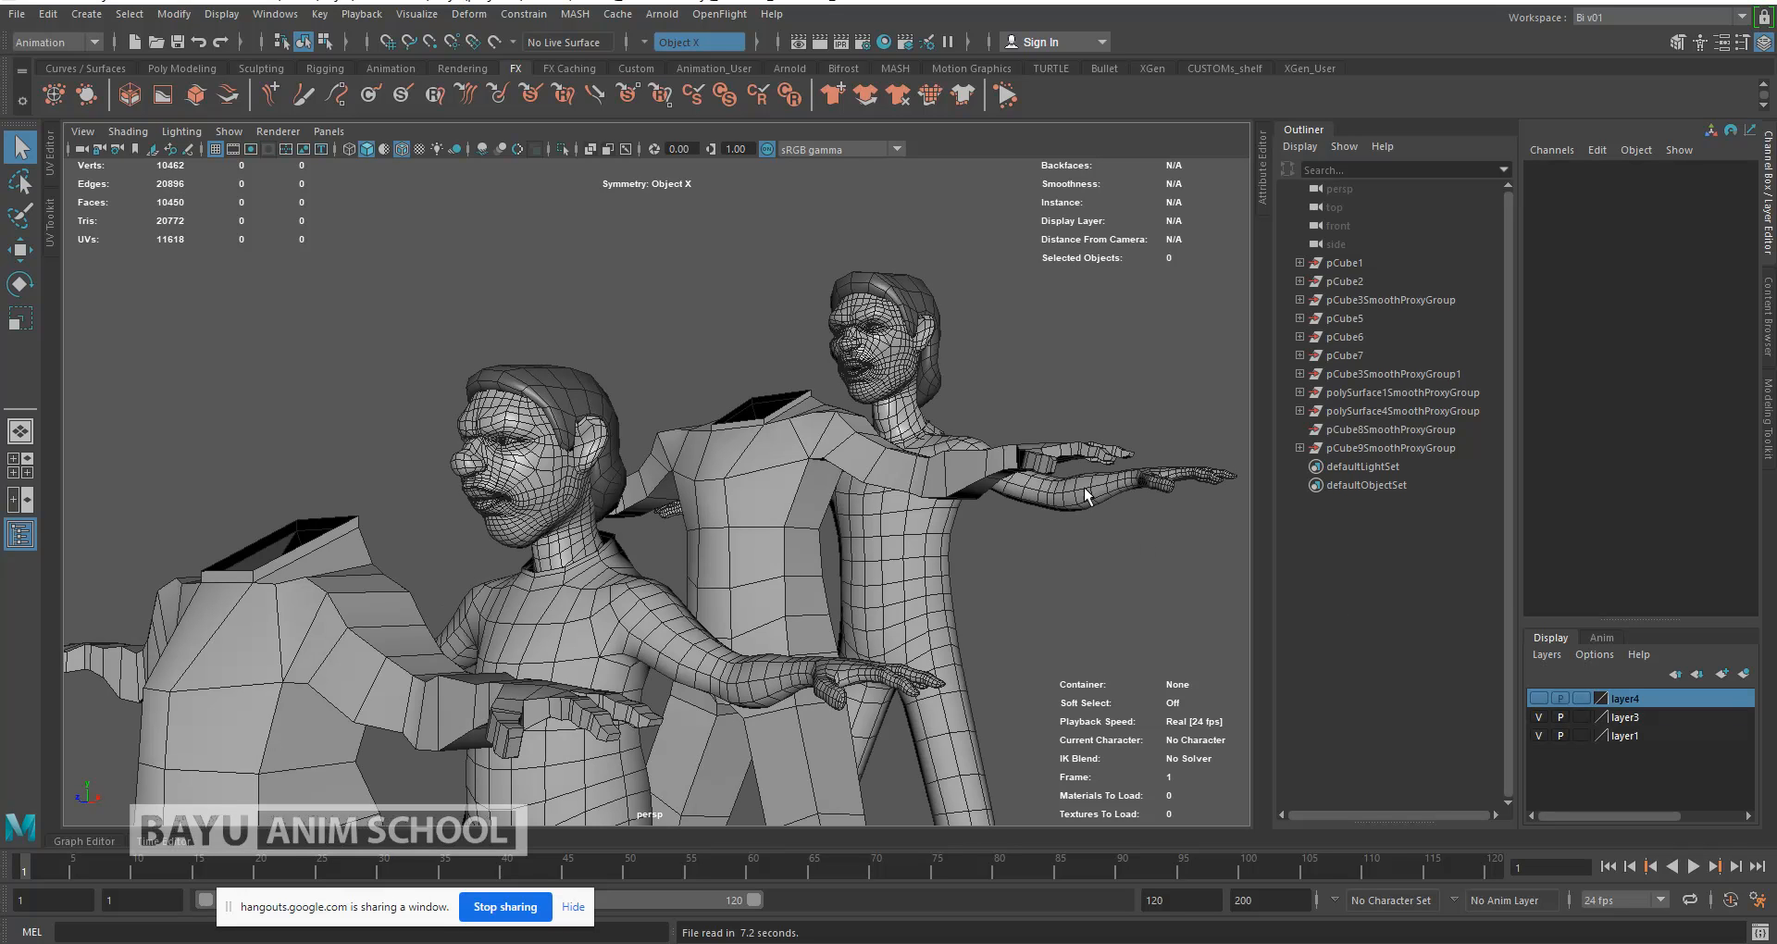
Step: Delete the two headless low-poly bodies and the smooth figure between them, keeping only the rearmost complete character
left_click_drag(783, 563, 702, 571, "alt")
key("a")
left_click_drag(158, 301, 757, 673)
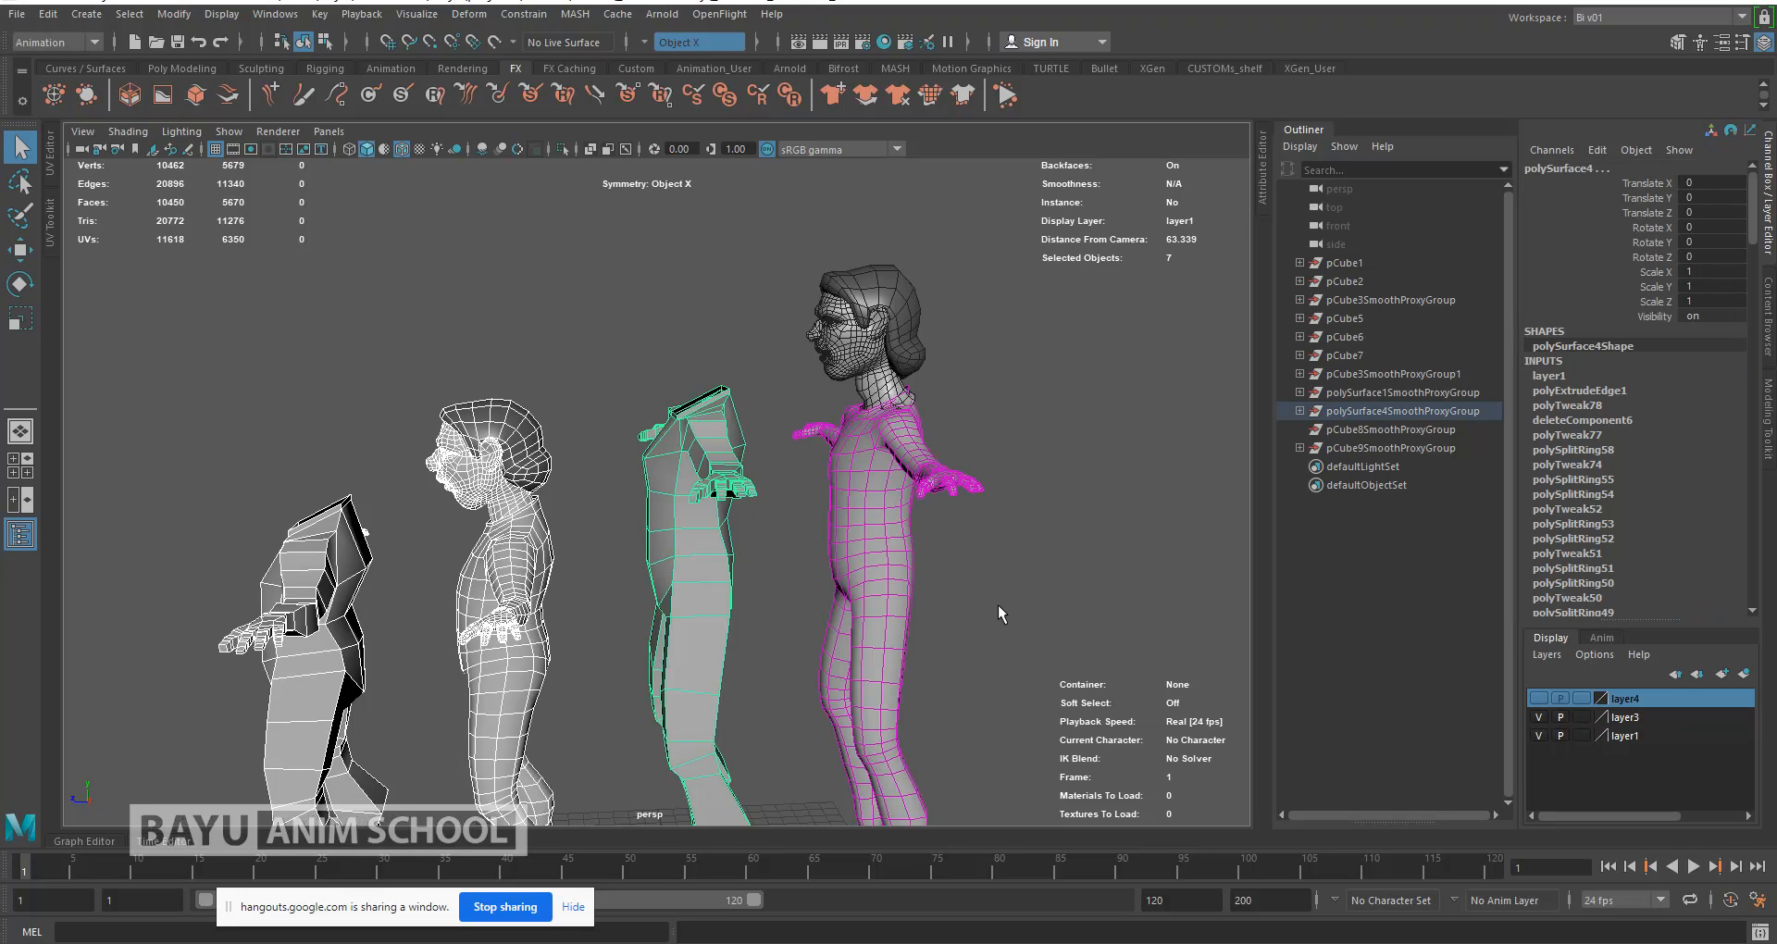
key("Delete")
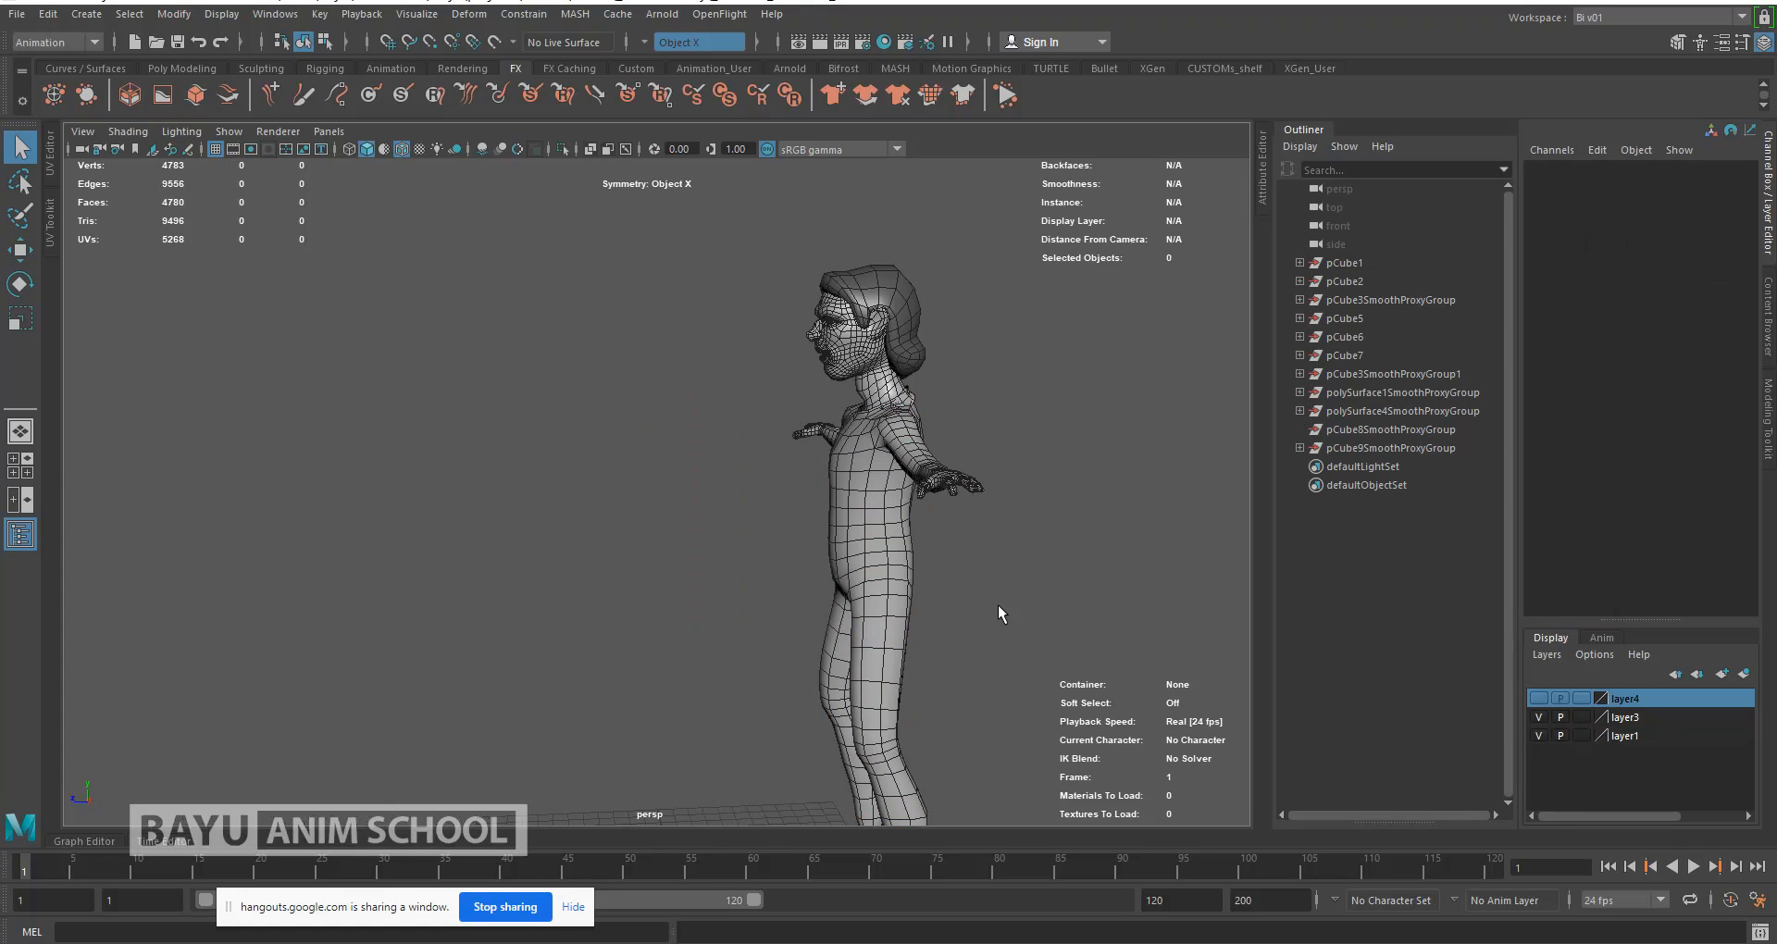
Step: Examine the remaining character's head, torso and arms from the front and the side
middle_click_drag(720, 470, 547, 503, "alt")
left_click_drag(547, 503, 692, 511, "alt")
scroll(783, 525, "up", 6)
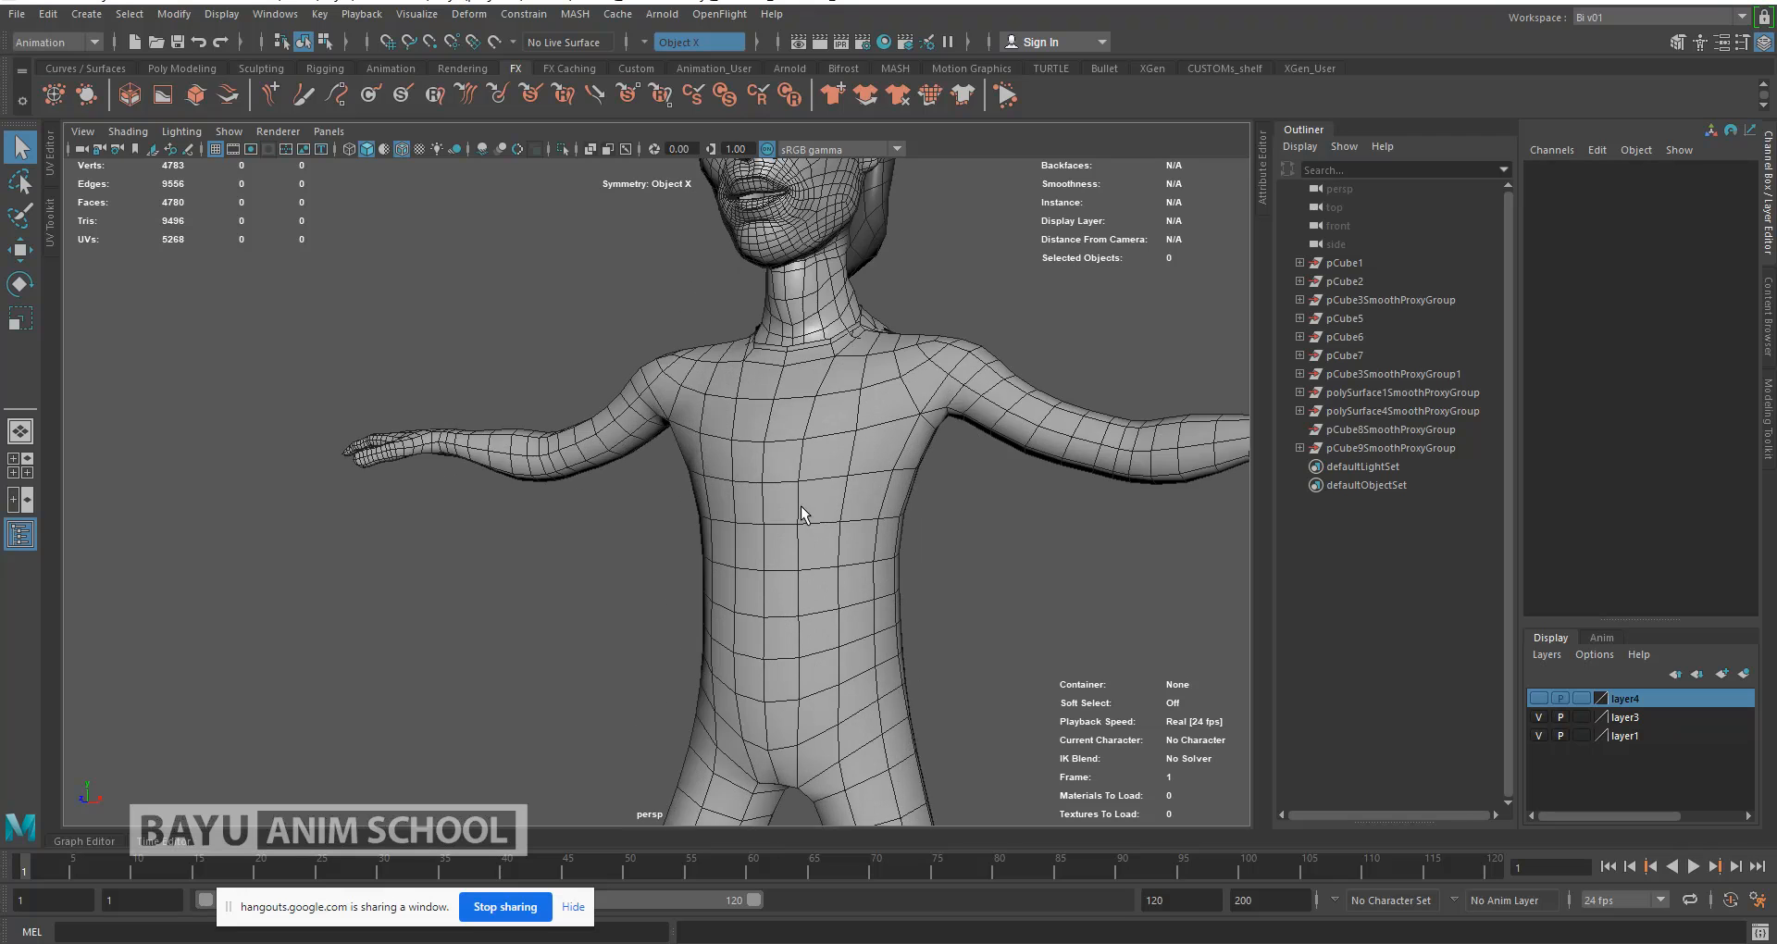
middle_click_drag(841, 417, 651, 668, "alt")
left_click_drag(718, 507, 605, 508, "alt")
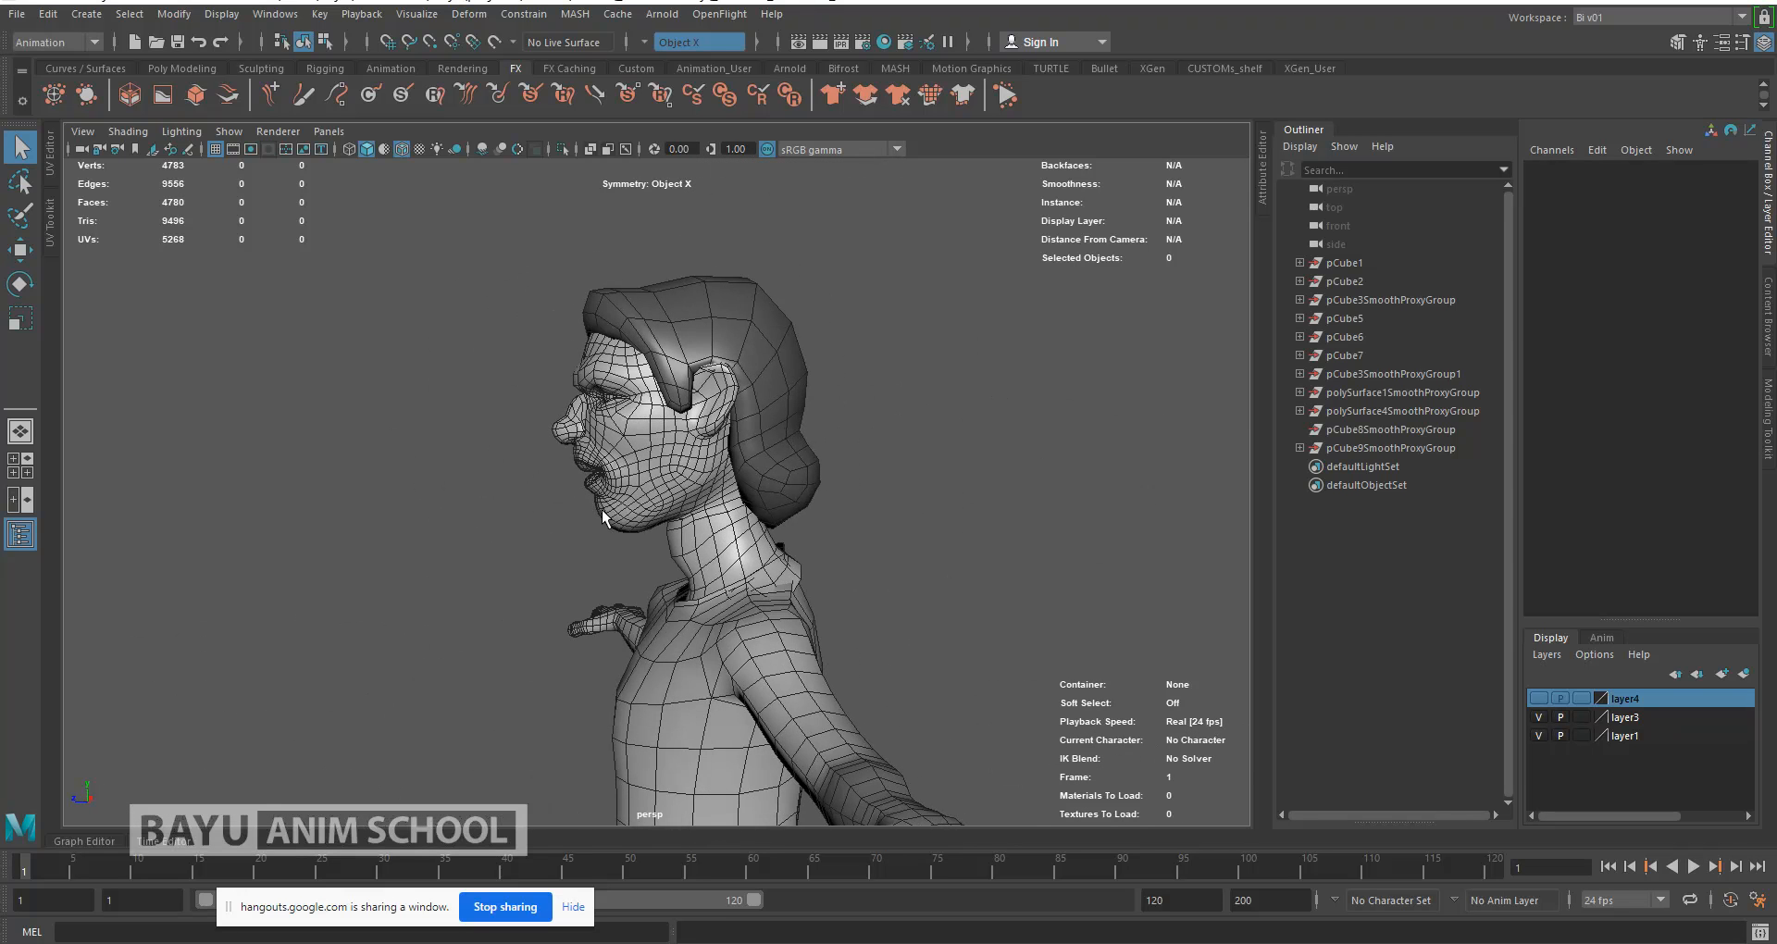
scroll(740, 542, "up", 1)
middle_click_drag(740, 555, 626, 504, "alt")
left_click_drag(626, 504, 785, 516, "alt")
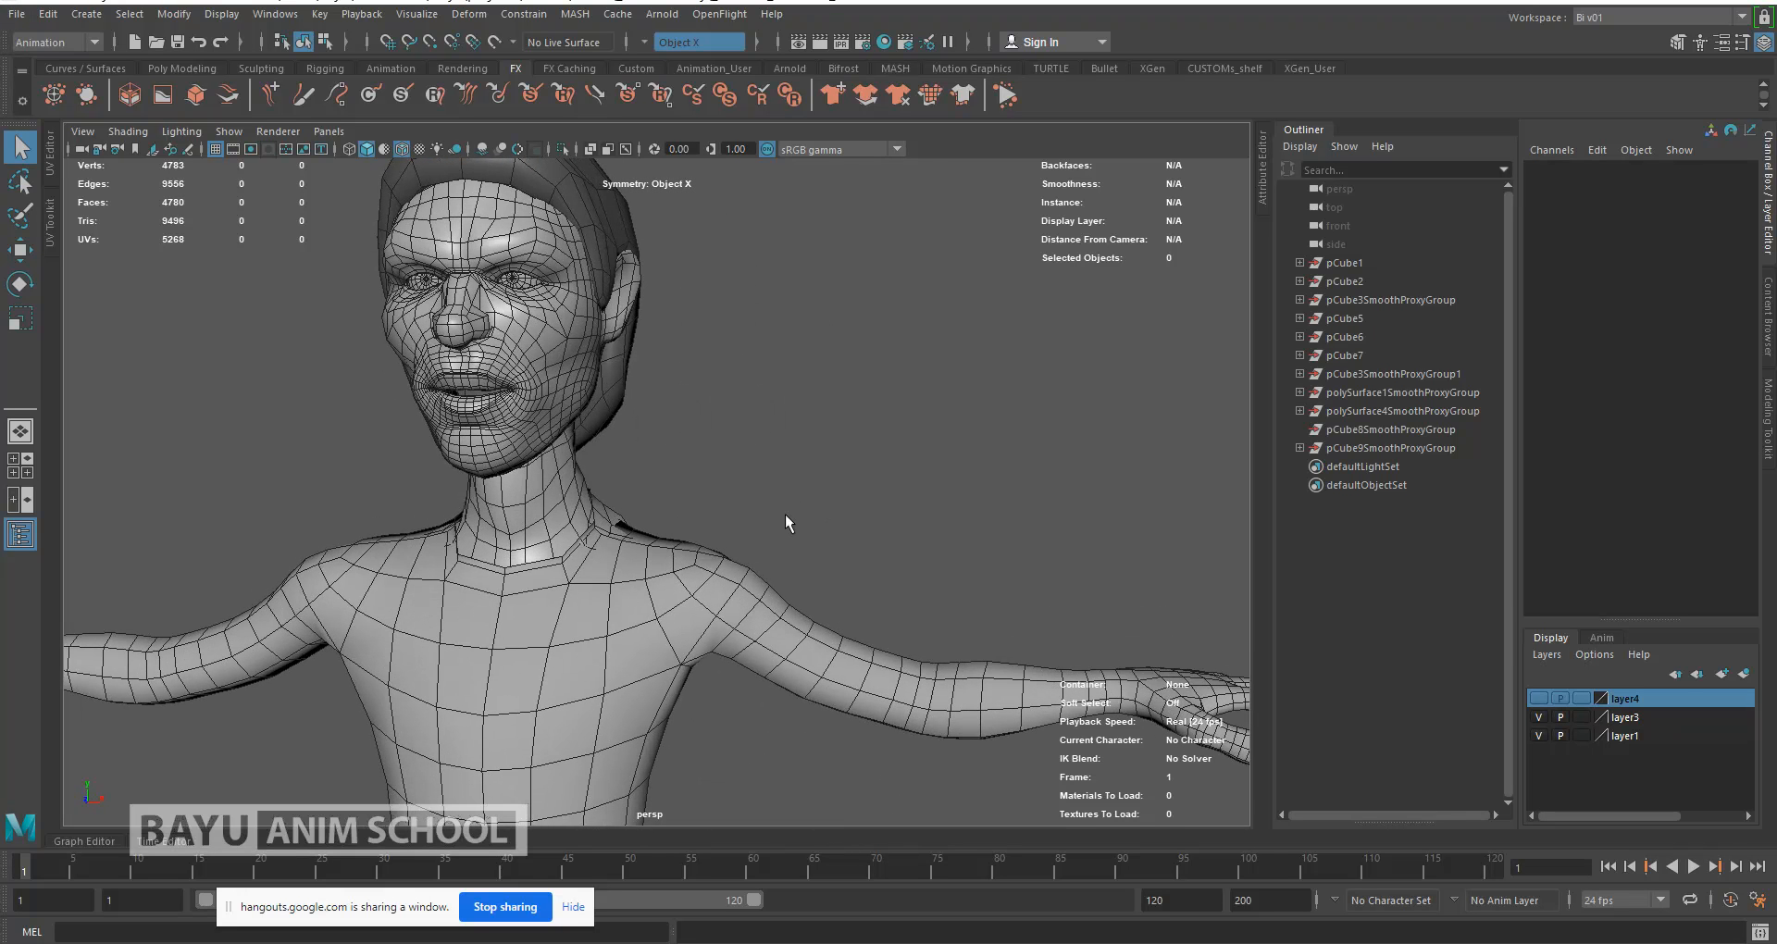
scroll(785, 516, "down", 2)
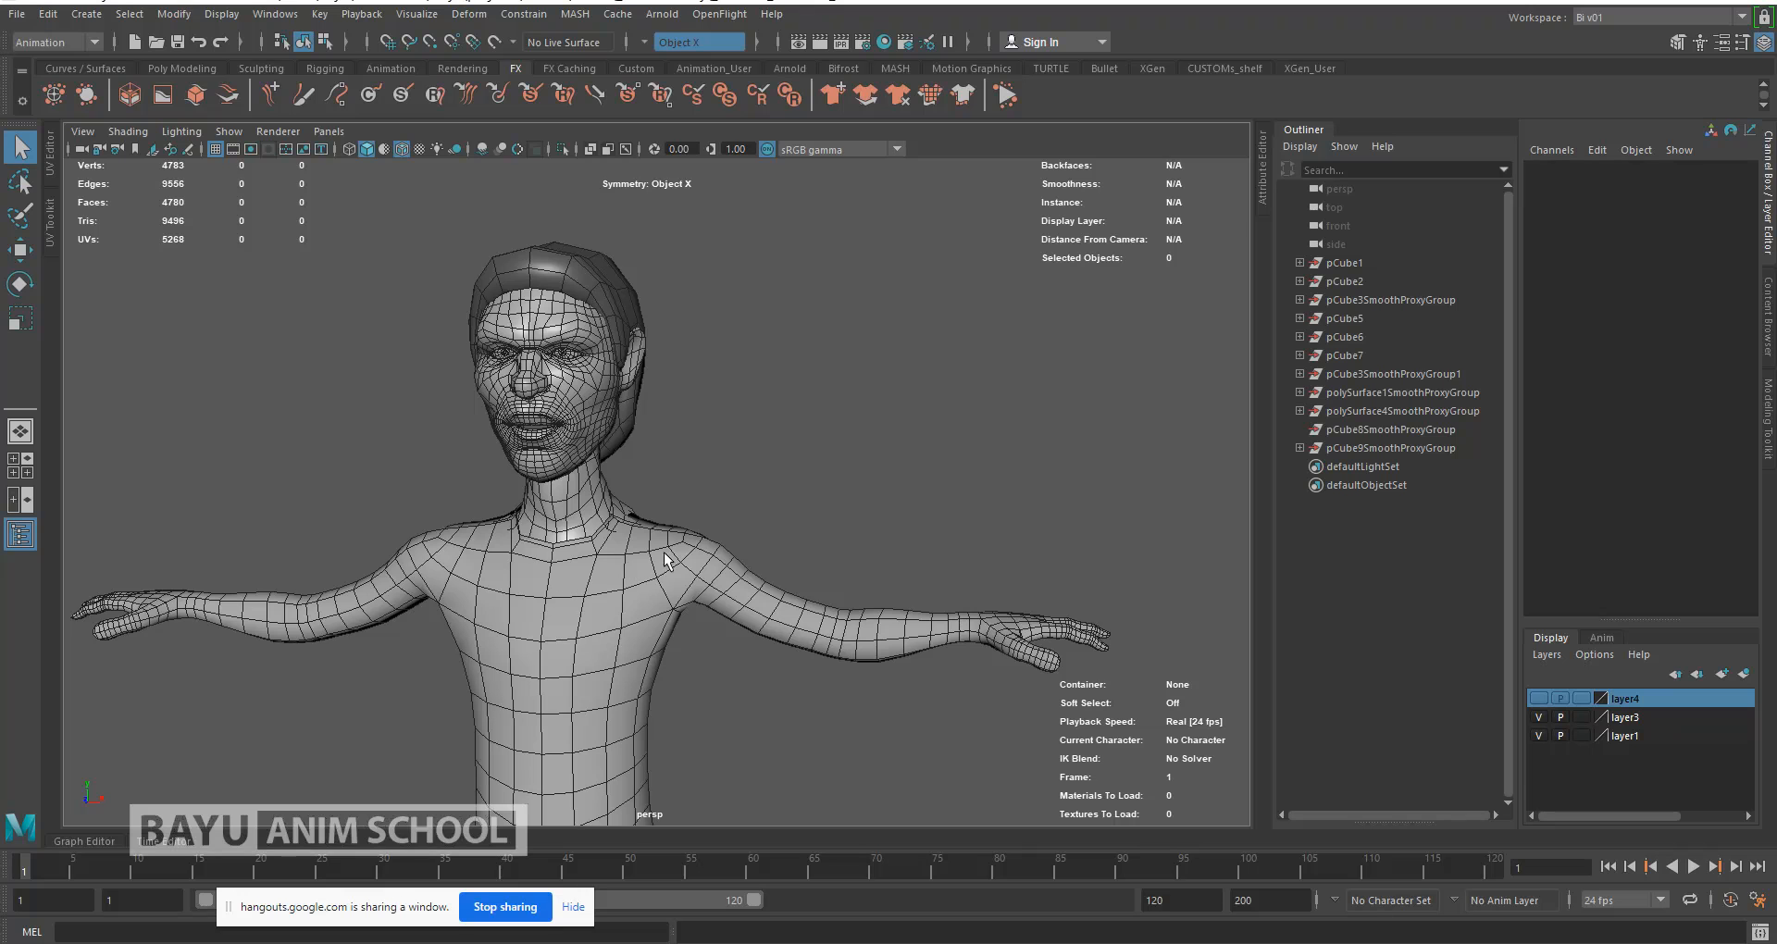
left_click_drag(759, 452, 735, 457, "alt")
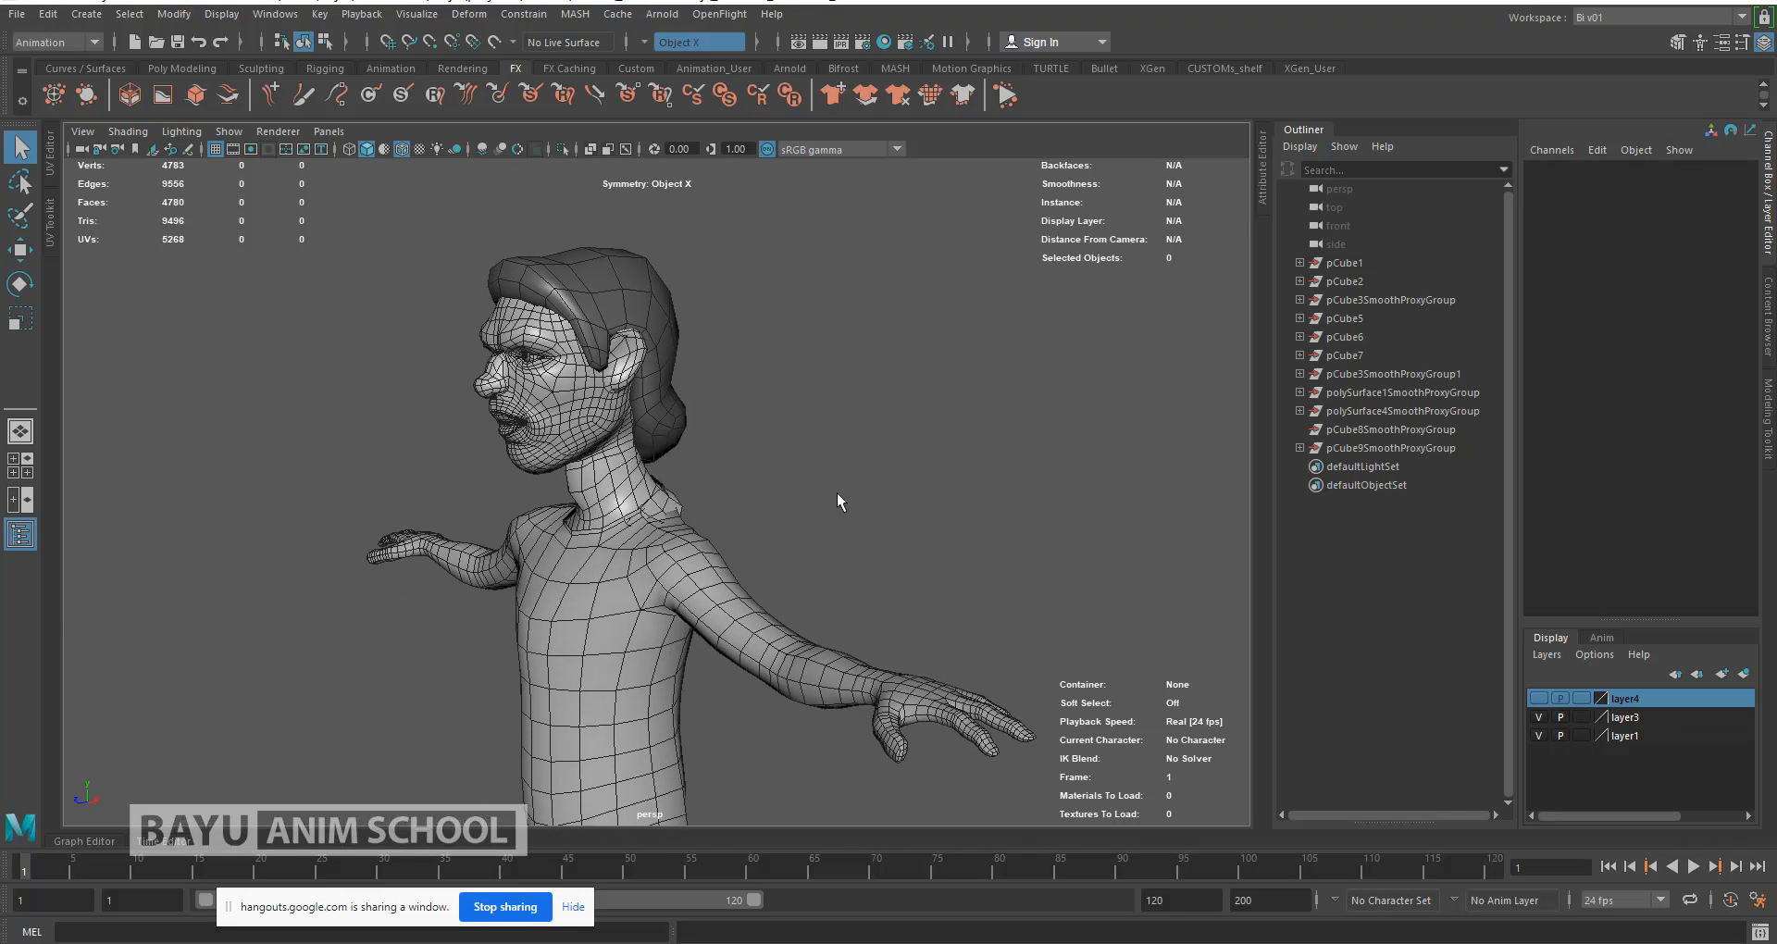
Step: Display the character's head and torso as a wireframe in the side view
key("space")
left_click_drag(837, 492, 886, 488)
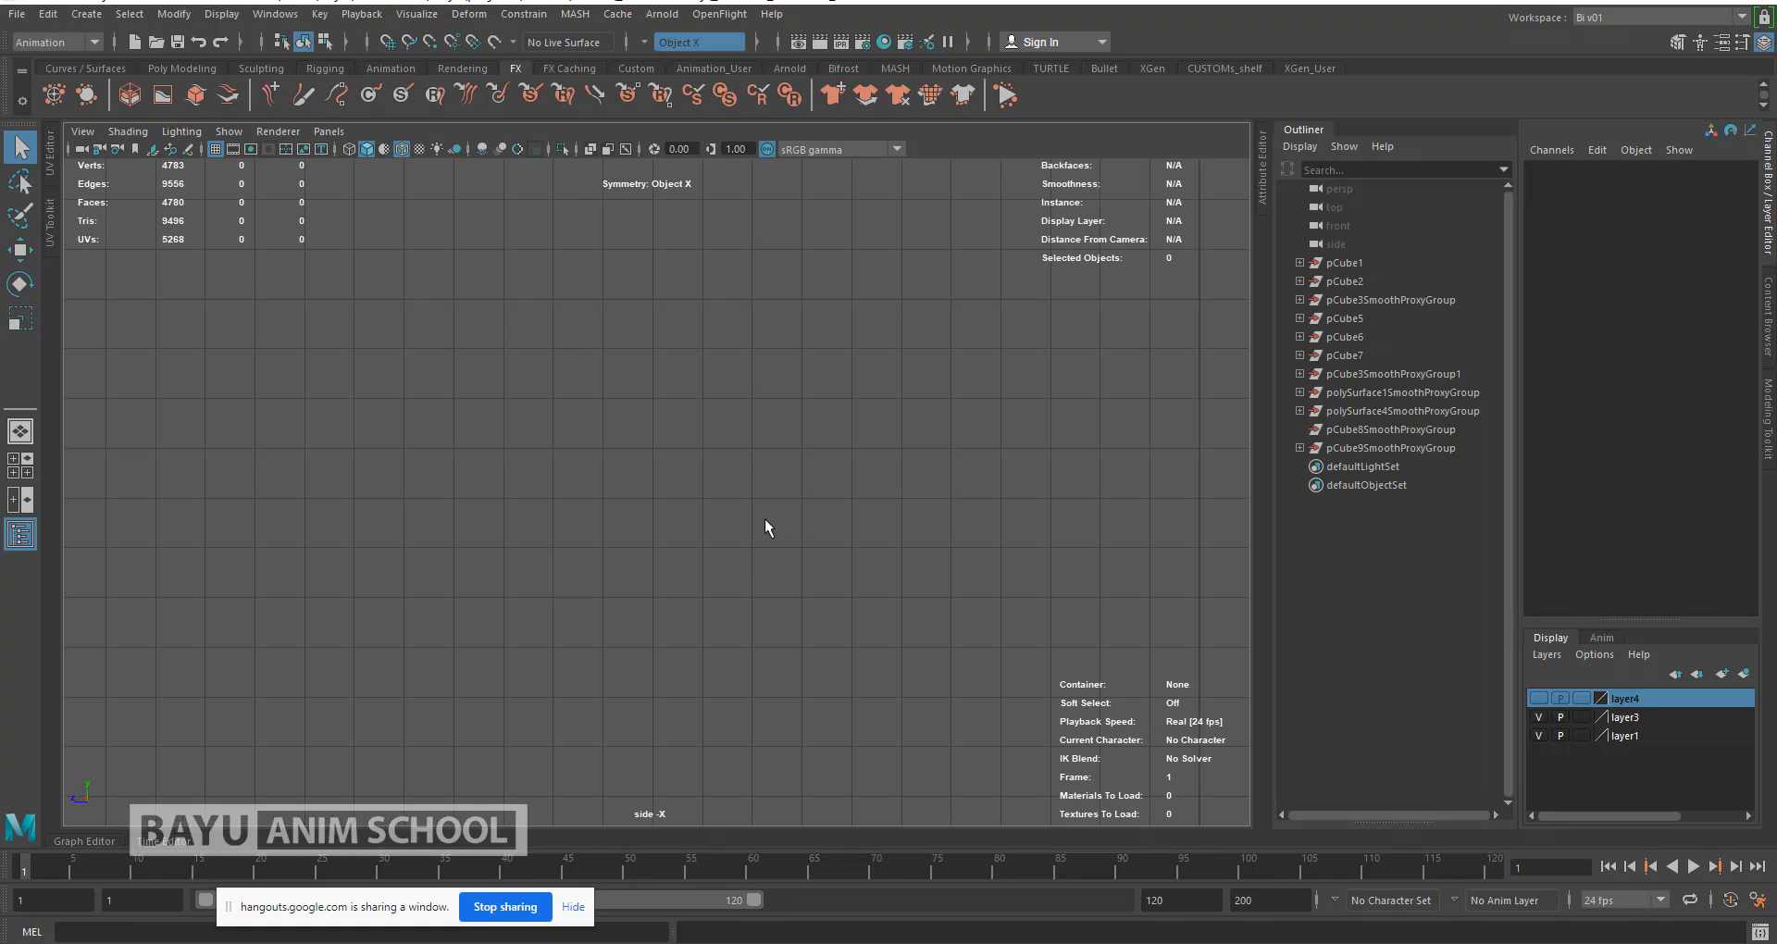
scroll(764, 519, "down", 4)
middle_click_drag(845, 401, 585, 457, "alt")
scroll(649, 598, "up", 4)
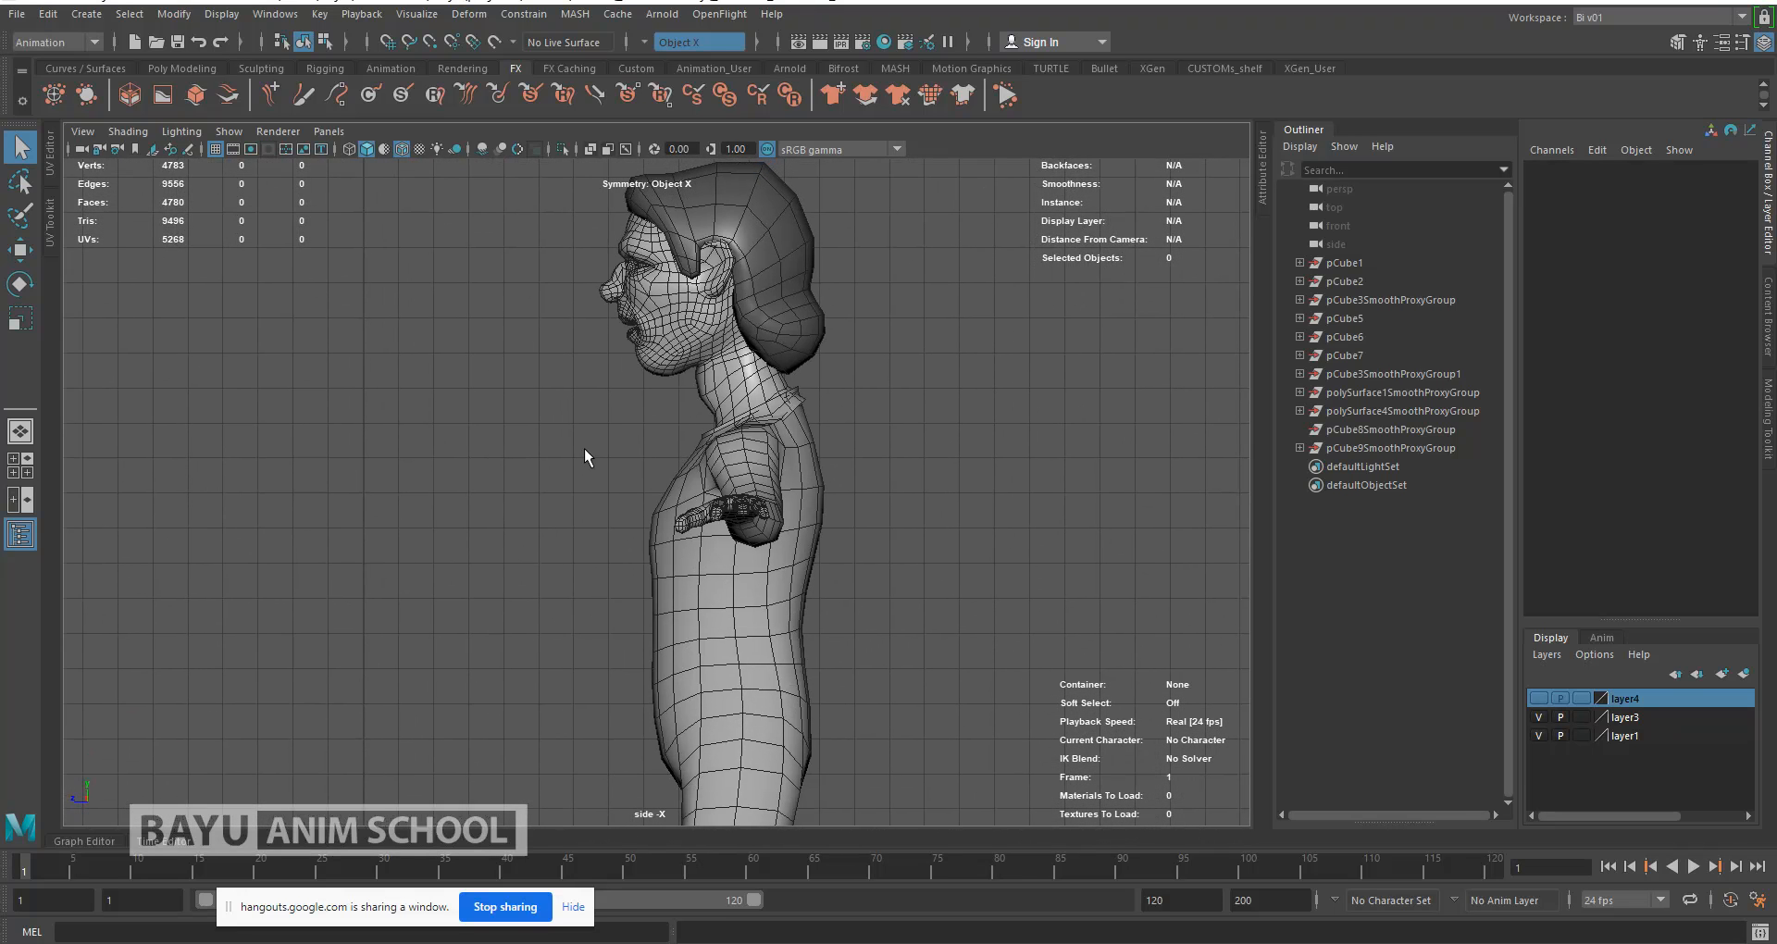
key("4")
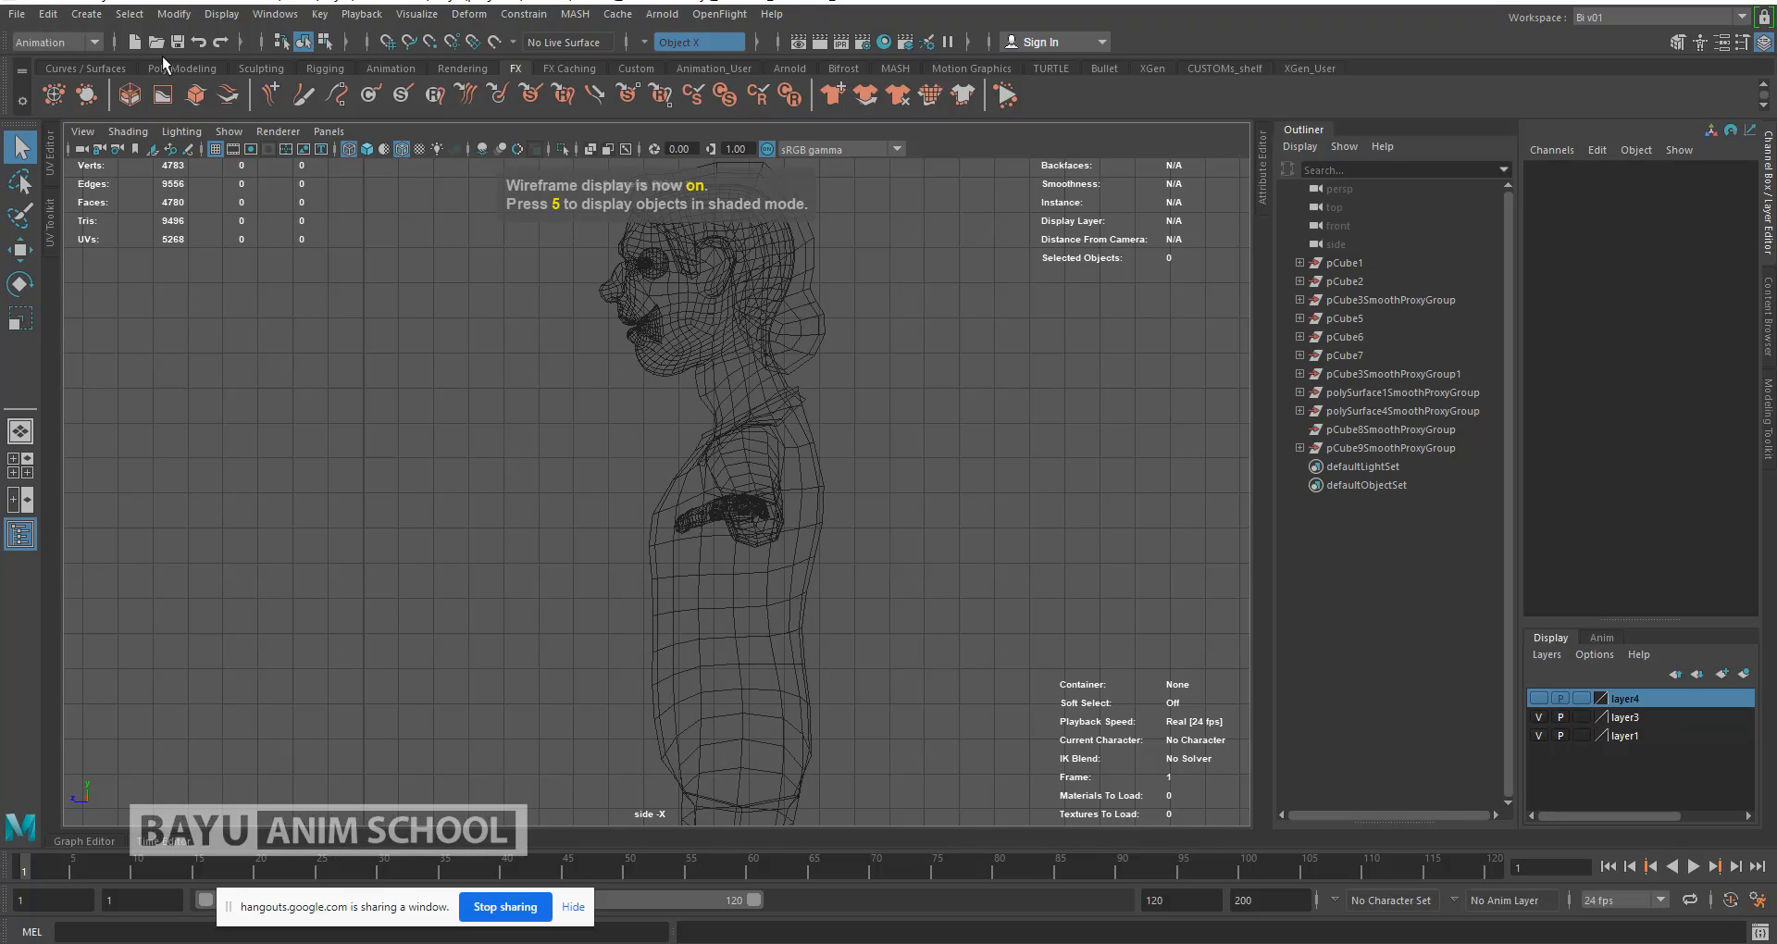
Step: With the Rigging tools, create a four-joint spine from the lower torso, at about Y 19.7, Z -10.6, up to the neck base
left_click(65, 37)
left_click(57, 82)
left_click(332, 15)
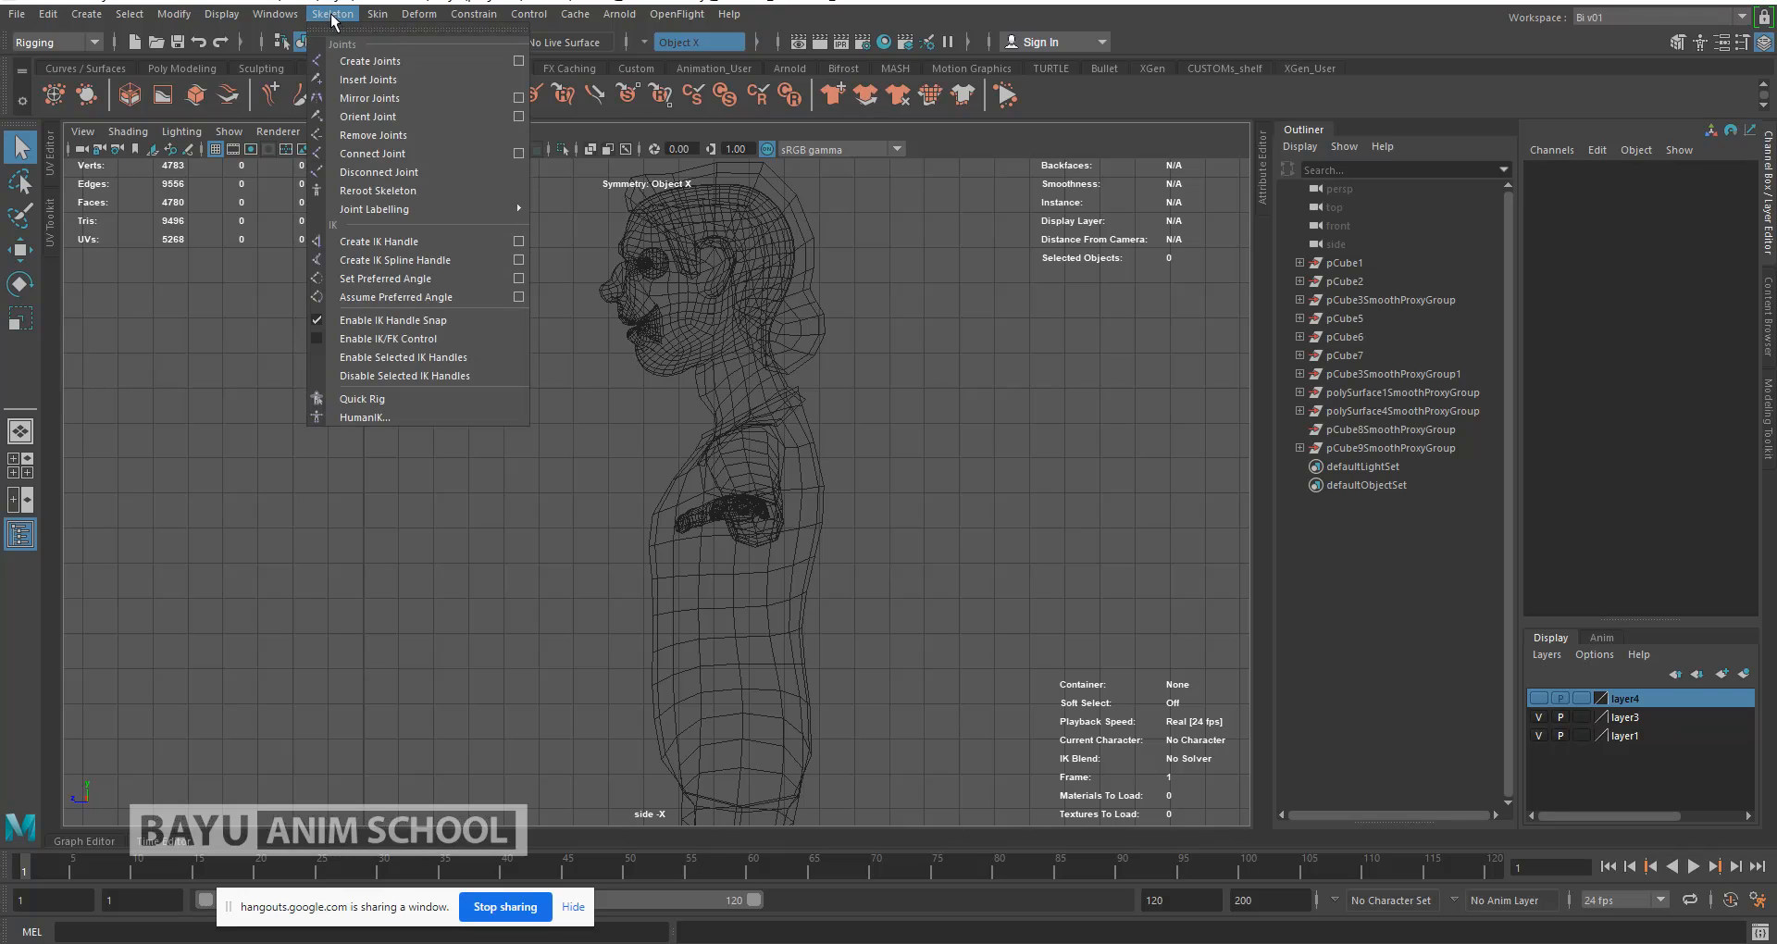
left_click(452, 60)
middle_click_drag(873, 606, 845, 535, "alt")
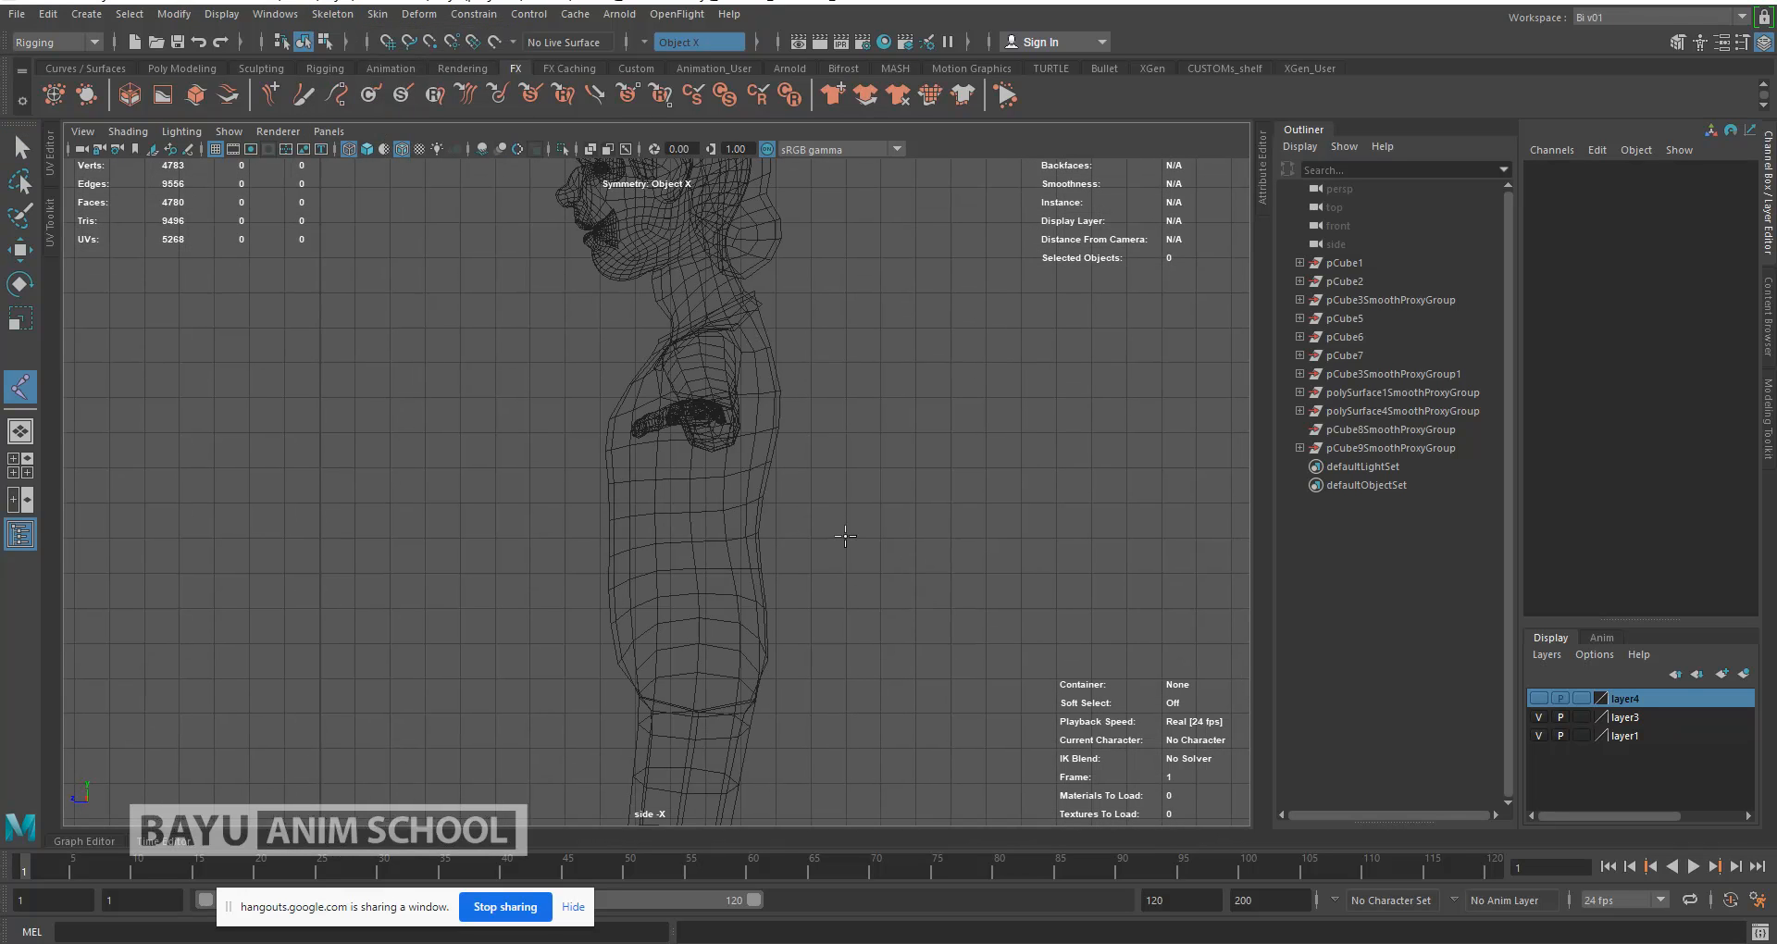
left_click(691, 619)
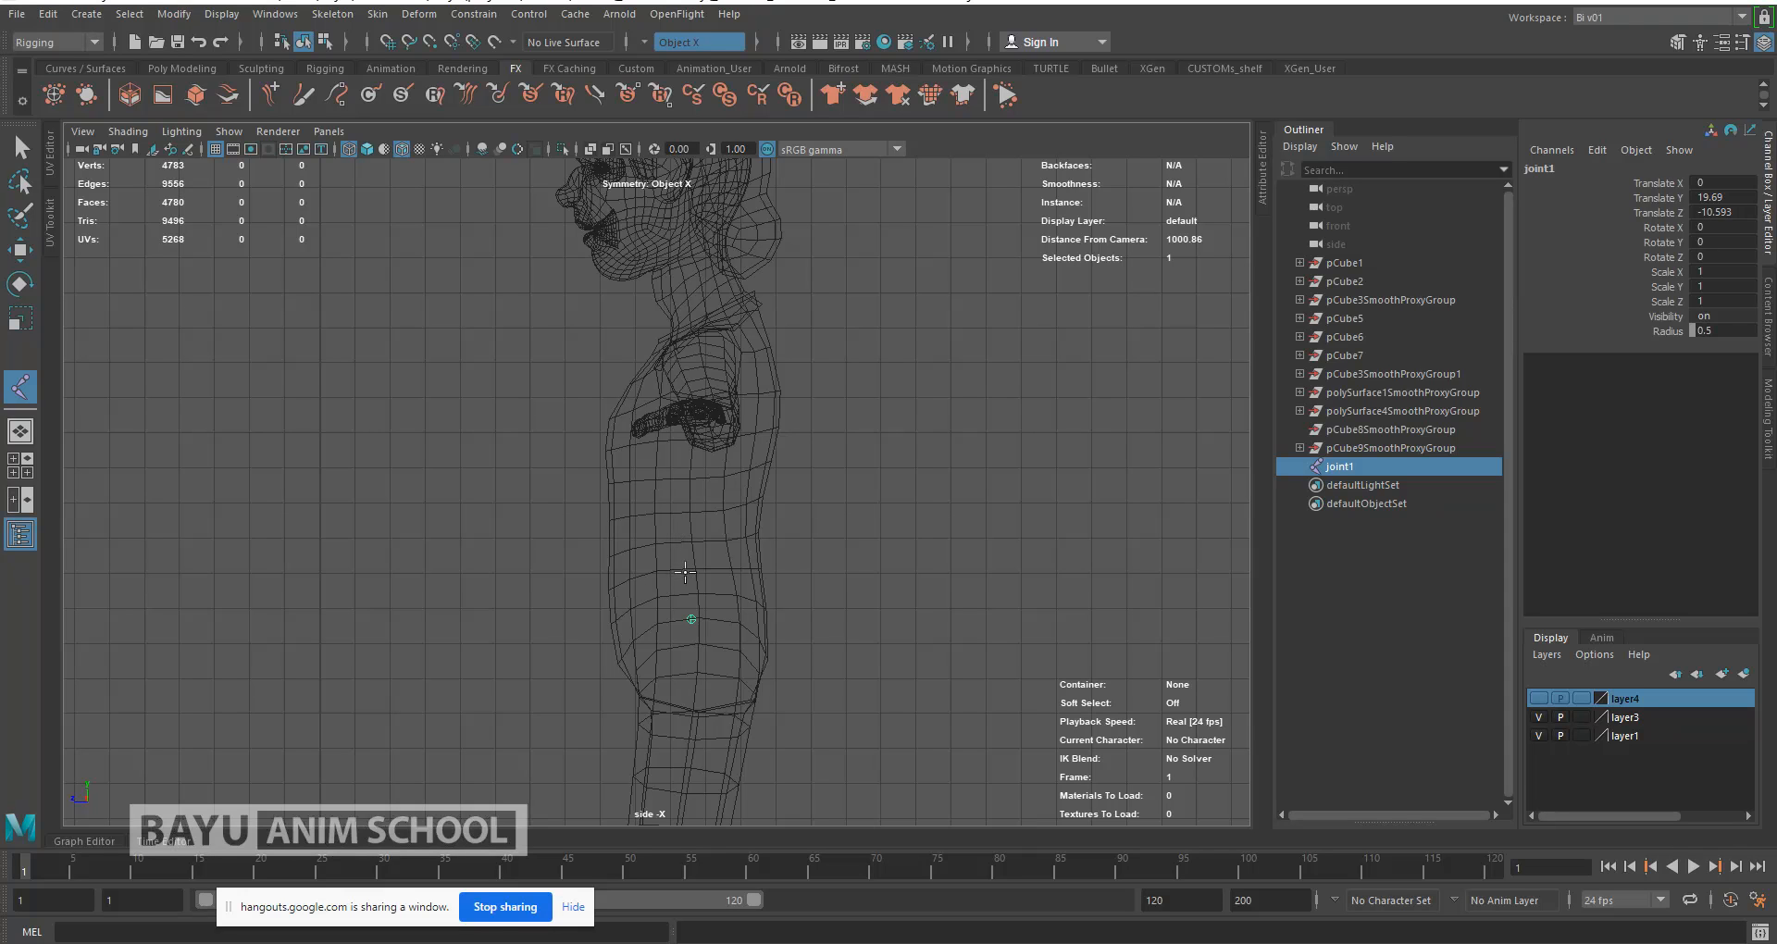
left_click(684, 513)
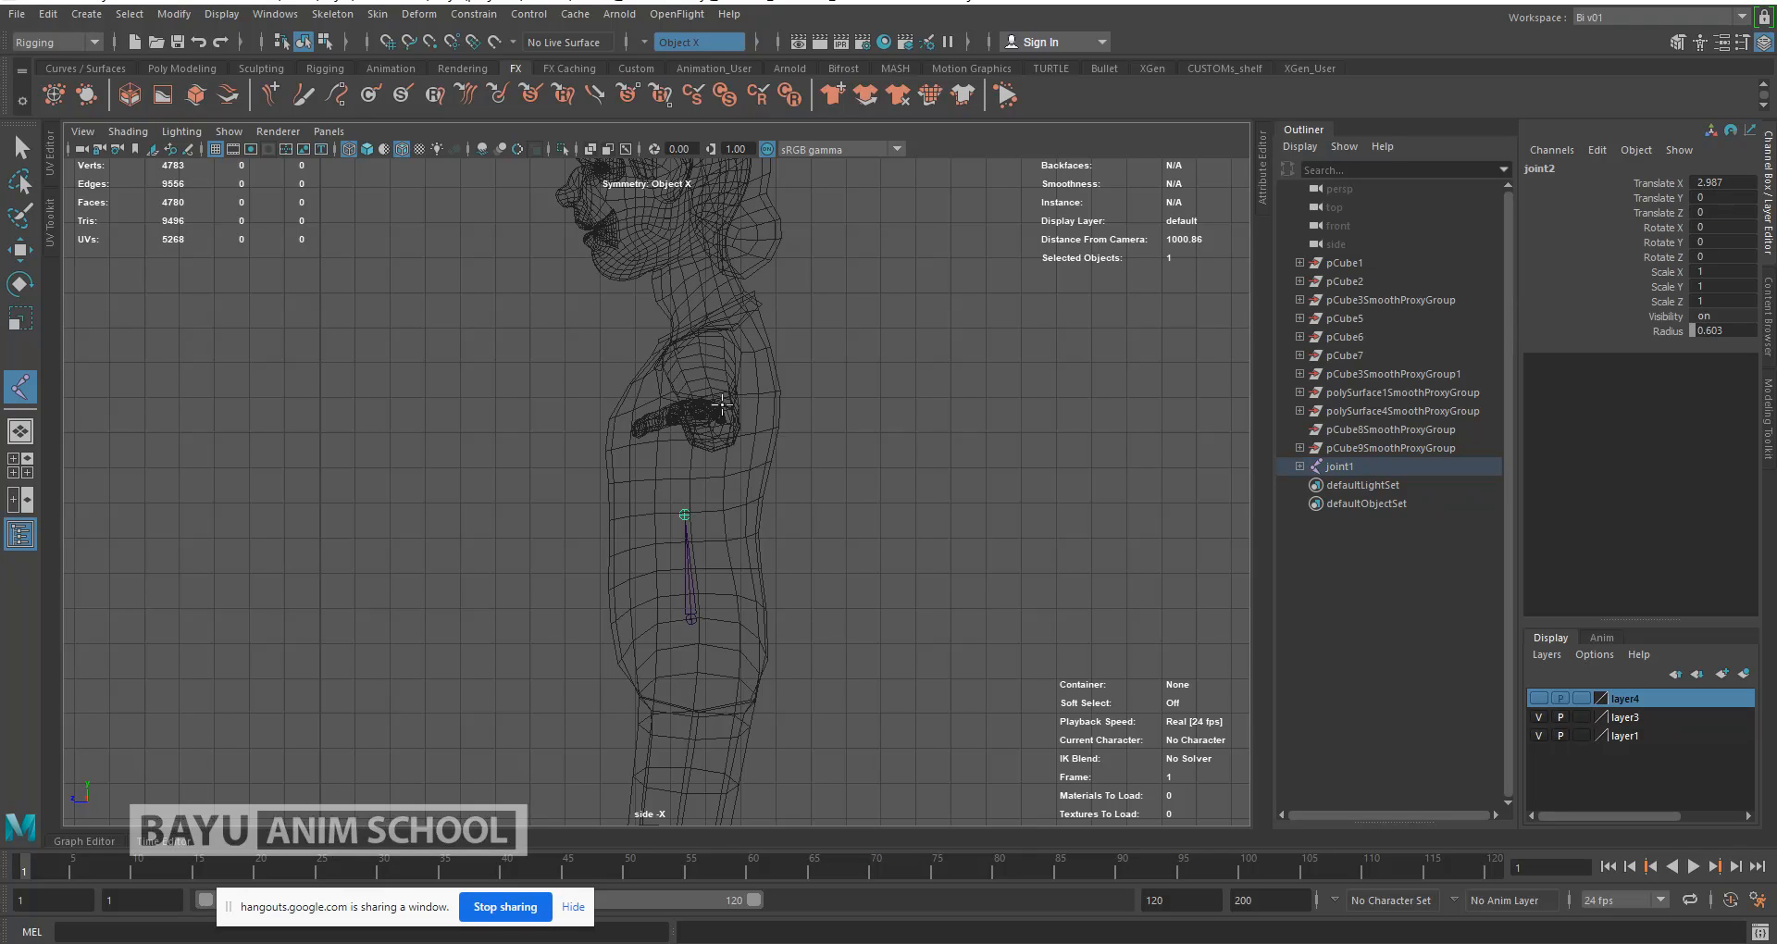
left_click(723, 404)
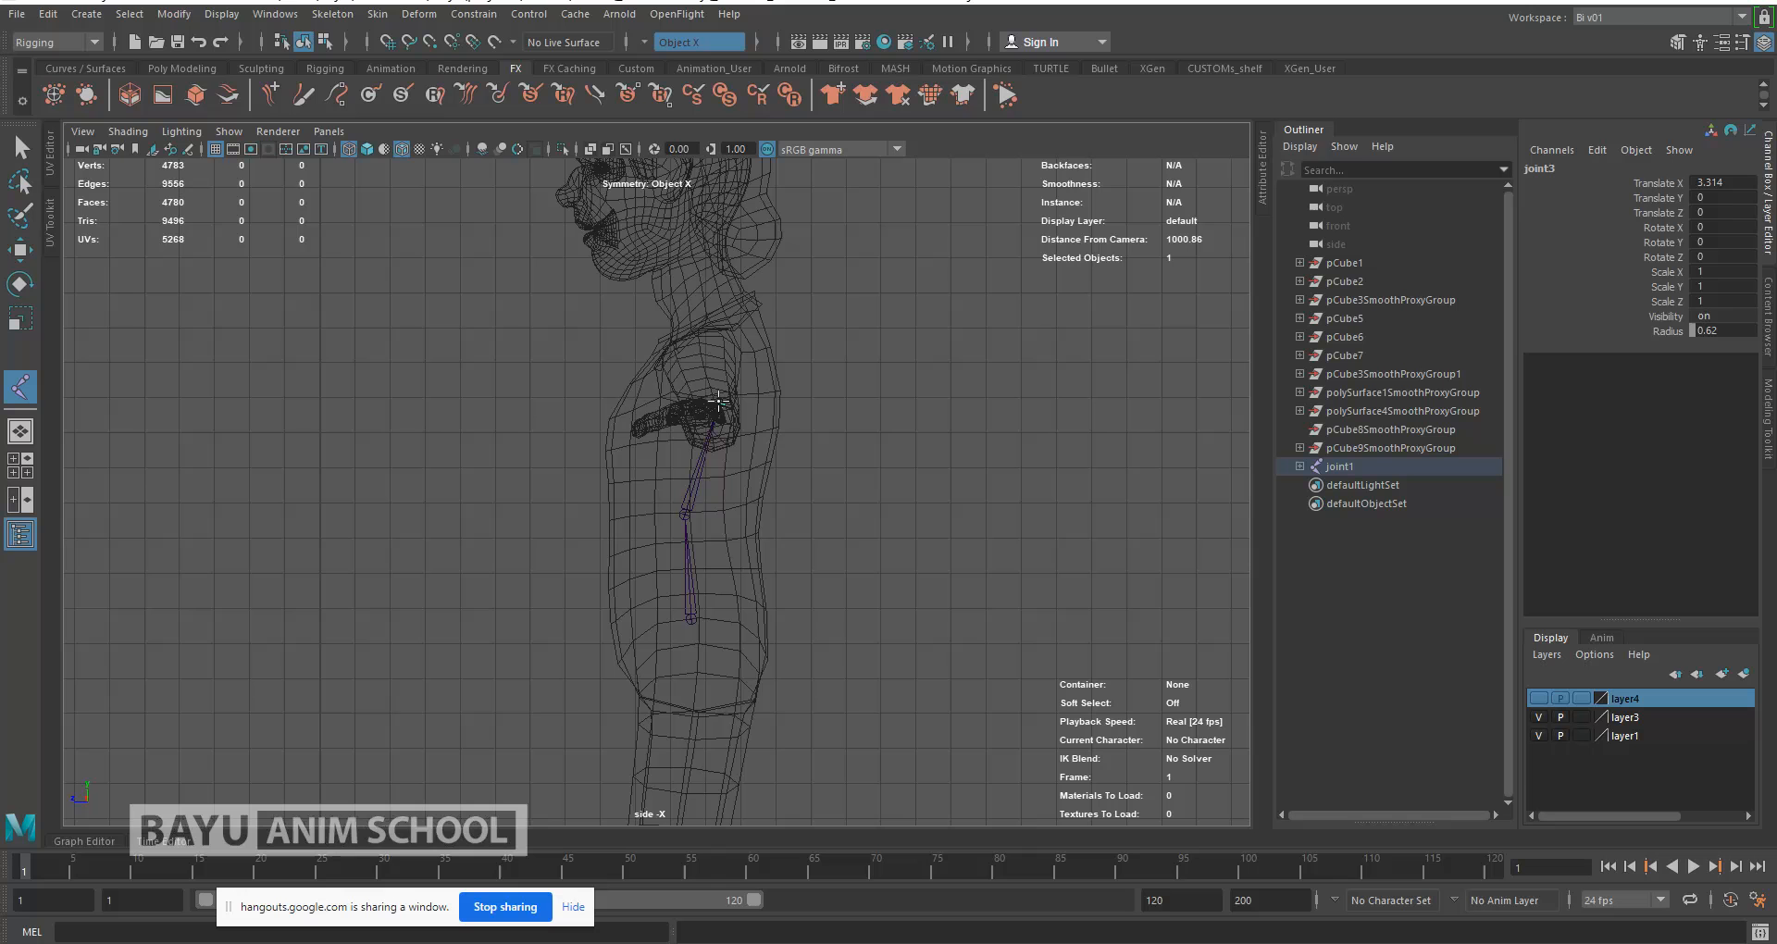
left_click(707, 341)
Step: Extend the spine chain with joints at the upper neck, the skull base and the top of the head, and finish it
middle_click_drag(842, 413, 859, 585, "alt")
scroll(858, 585, "up", 2)
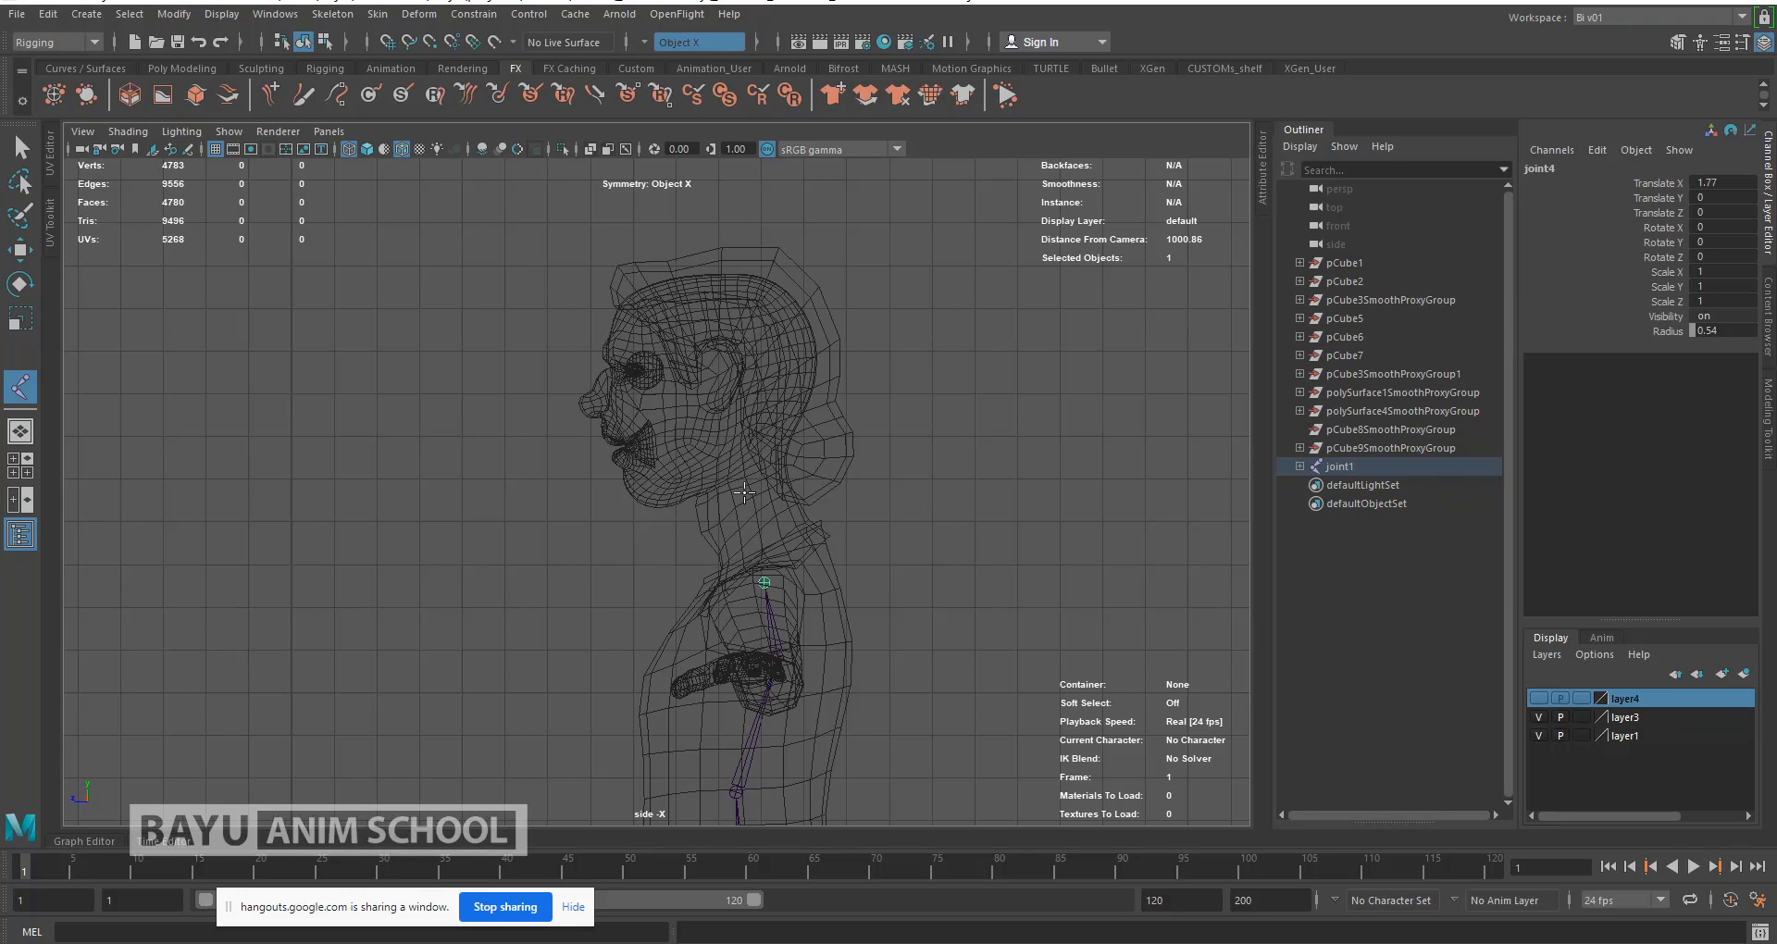
left_click(743, 496)
left_click(734, 440)
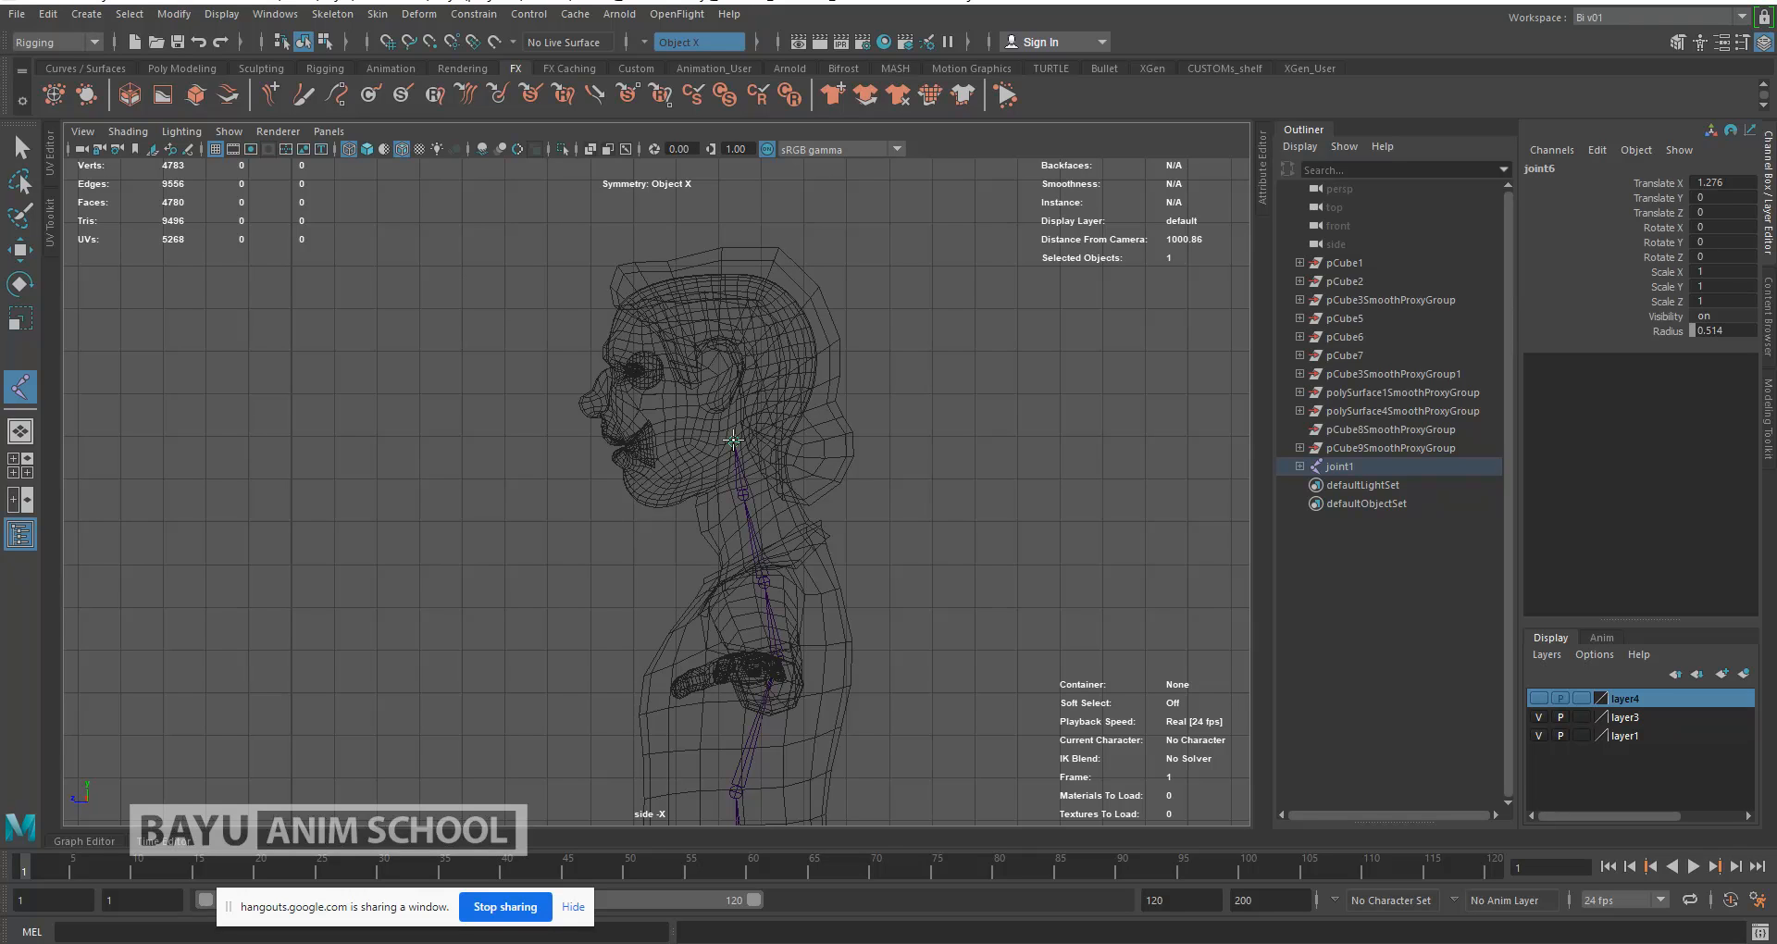
left_click(722, 302)
key("Return")
Step: Create a separate two-joint jaw chain from the jaw hinge, at about Y 30.6, Z -9.8, to the chin, about 1.64 units long
middle_click_drag(683, 590, 575, 688, "alt")
scroll(711, 570, "up", 4)
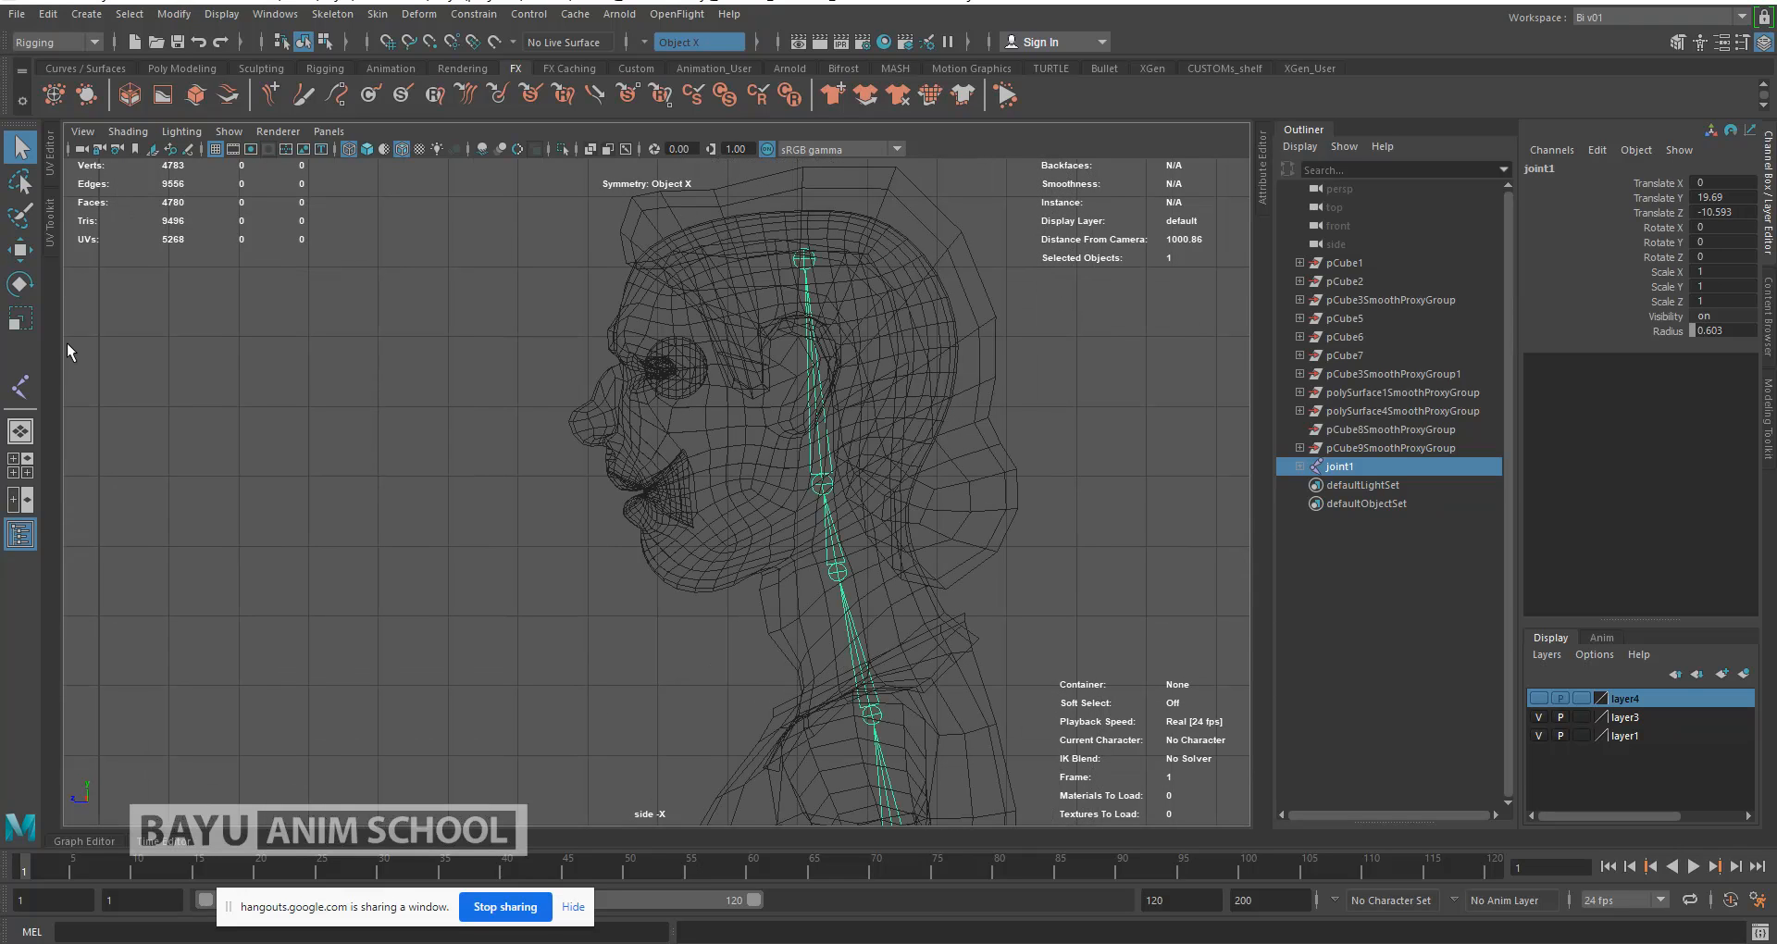
left_click(20, 387)
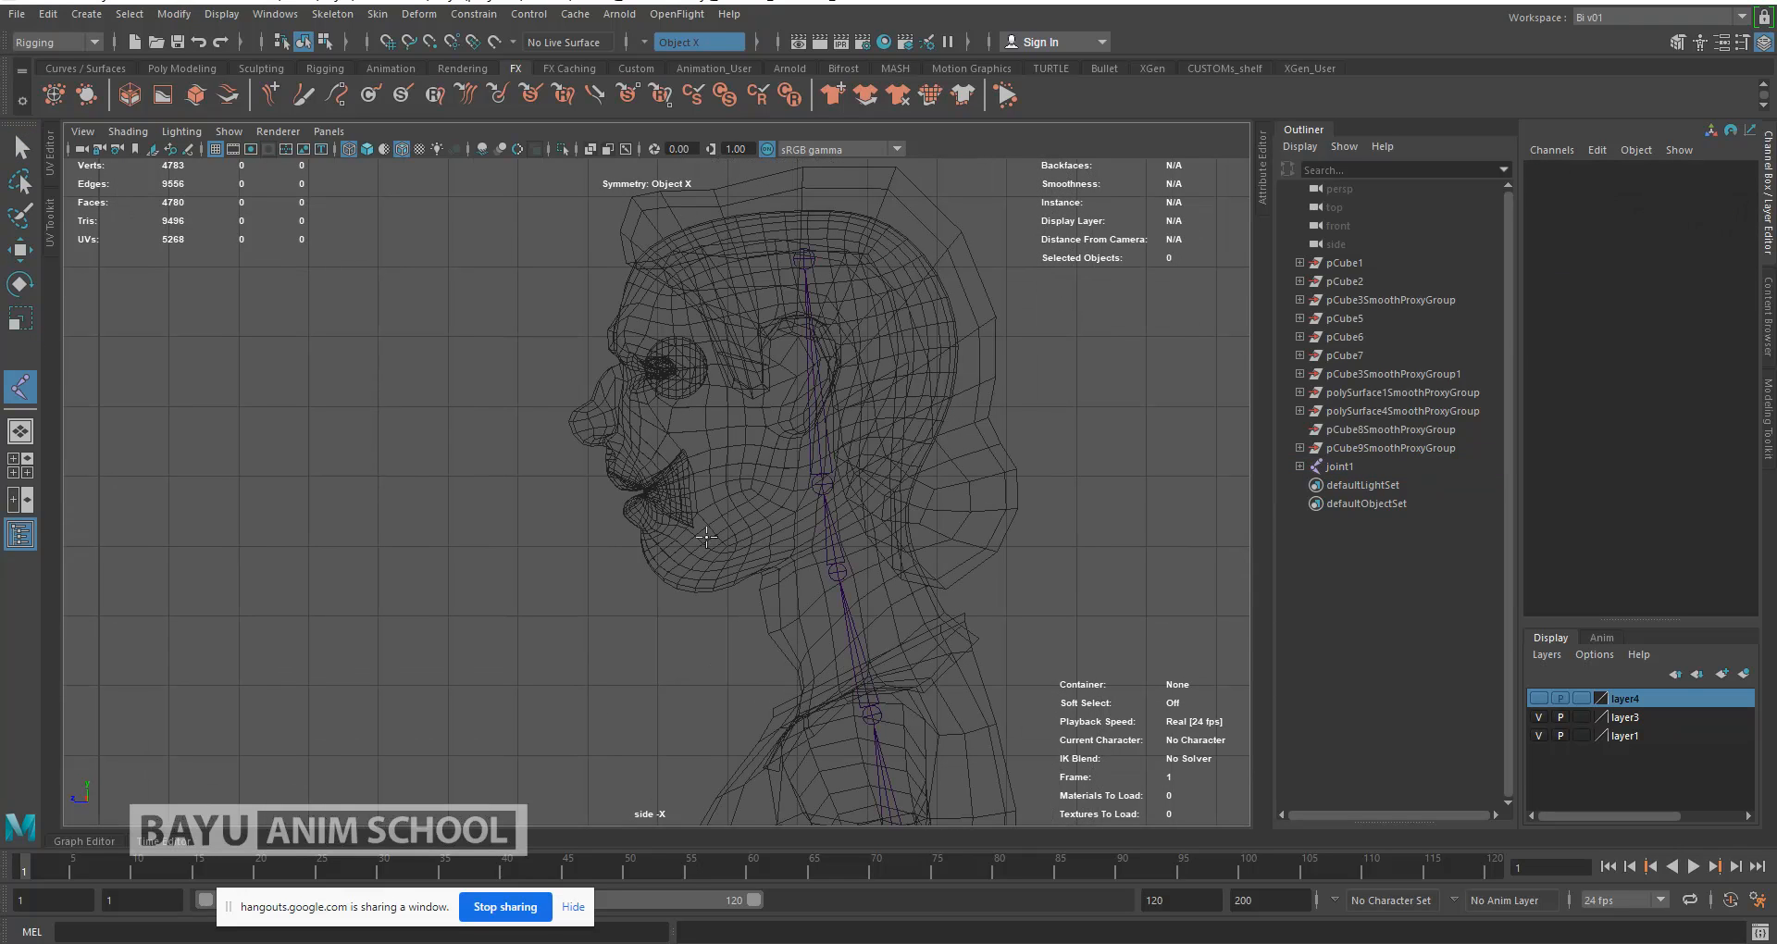
left_click(786, 503)
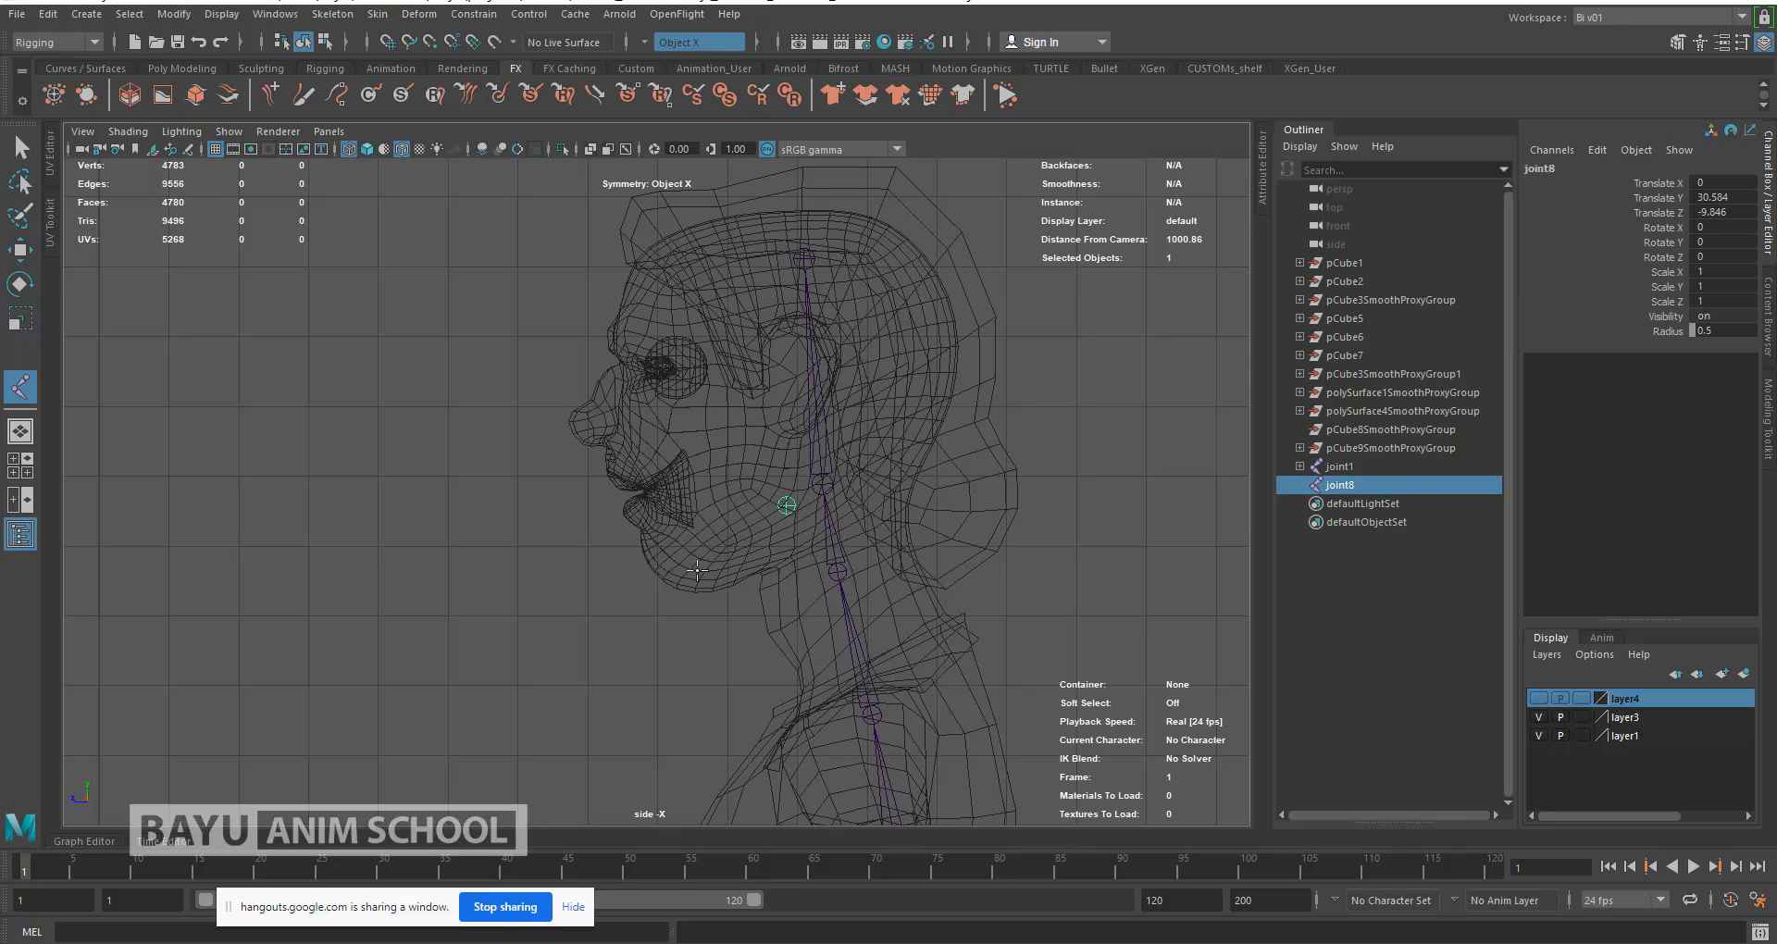
left_click(678, 545)
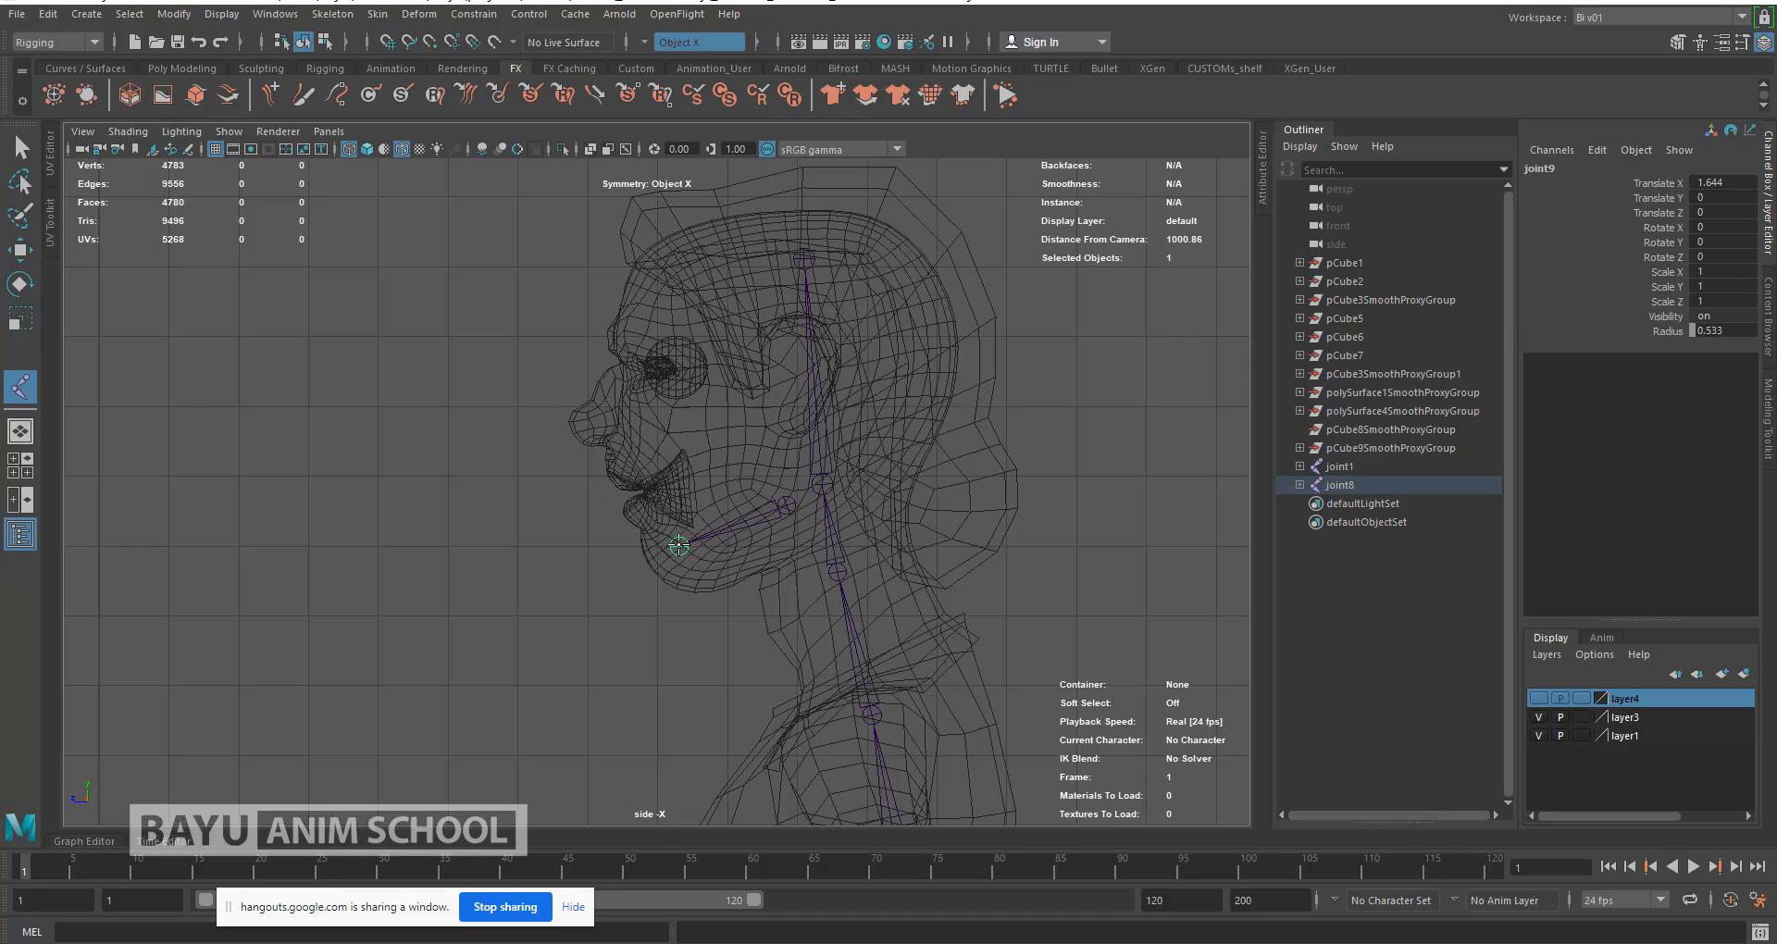
key("q")
Step: Create a separate two-joint eye chain from the eyeball's centre, at about Y 32.55, Z -8.26, straight to its front, about 0.44 units long
scroll(720, 379, "up", 10)
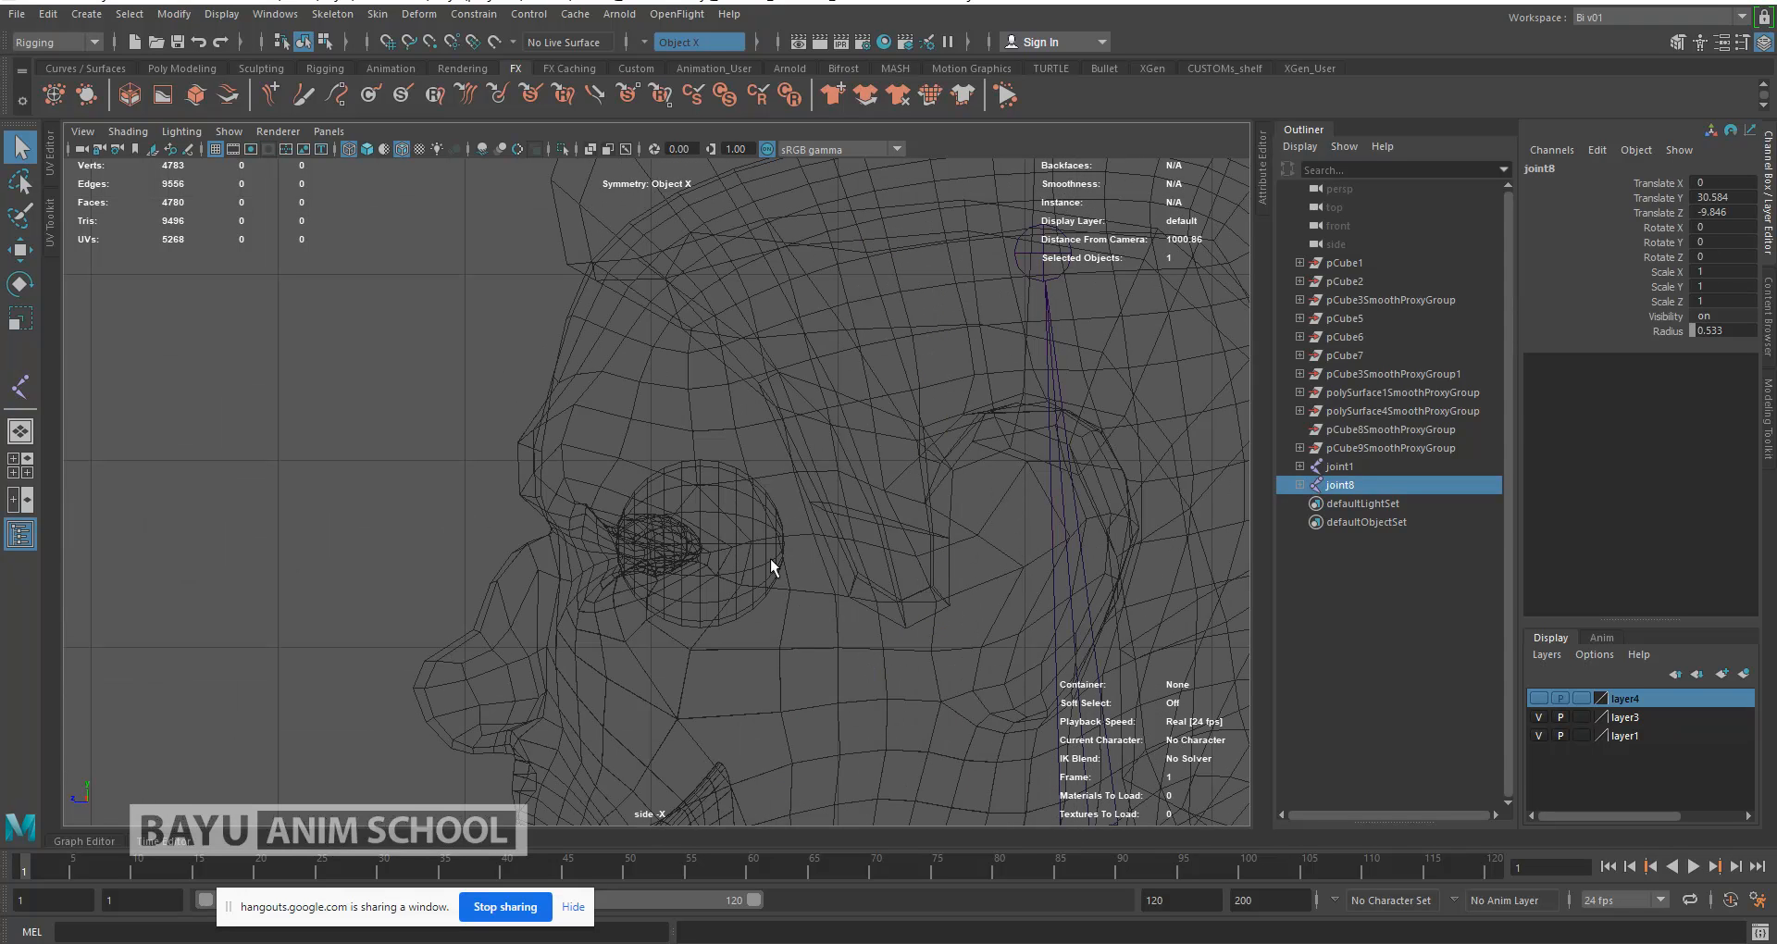
middle_click_drag(770, 558, 715, 453, "alt")
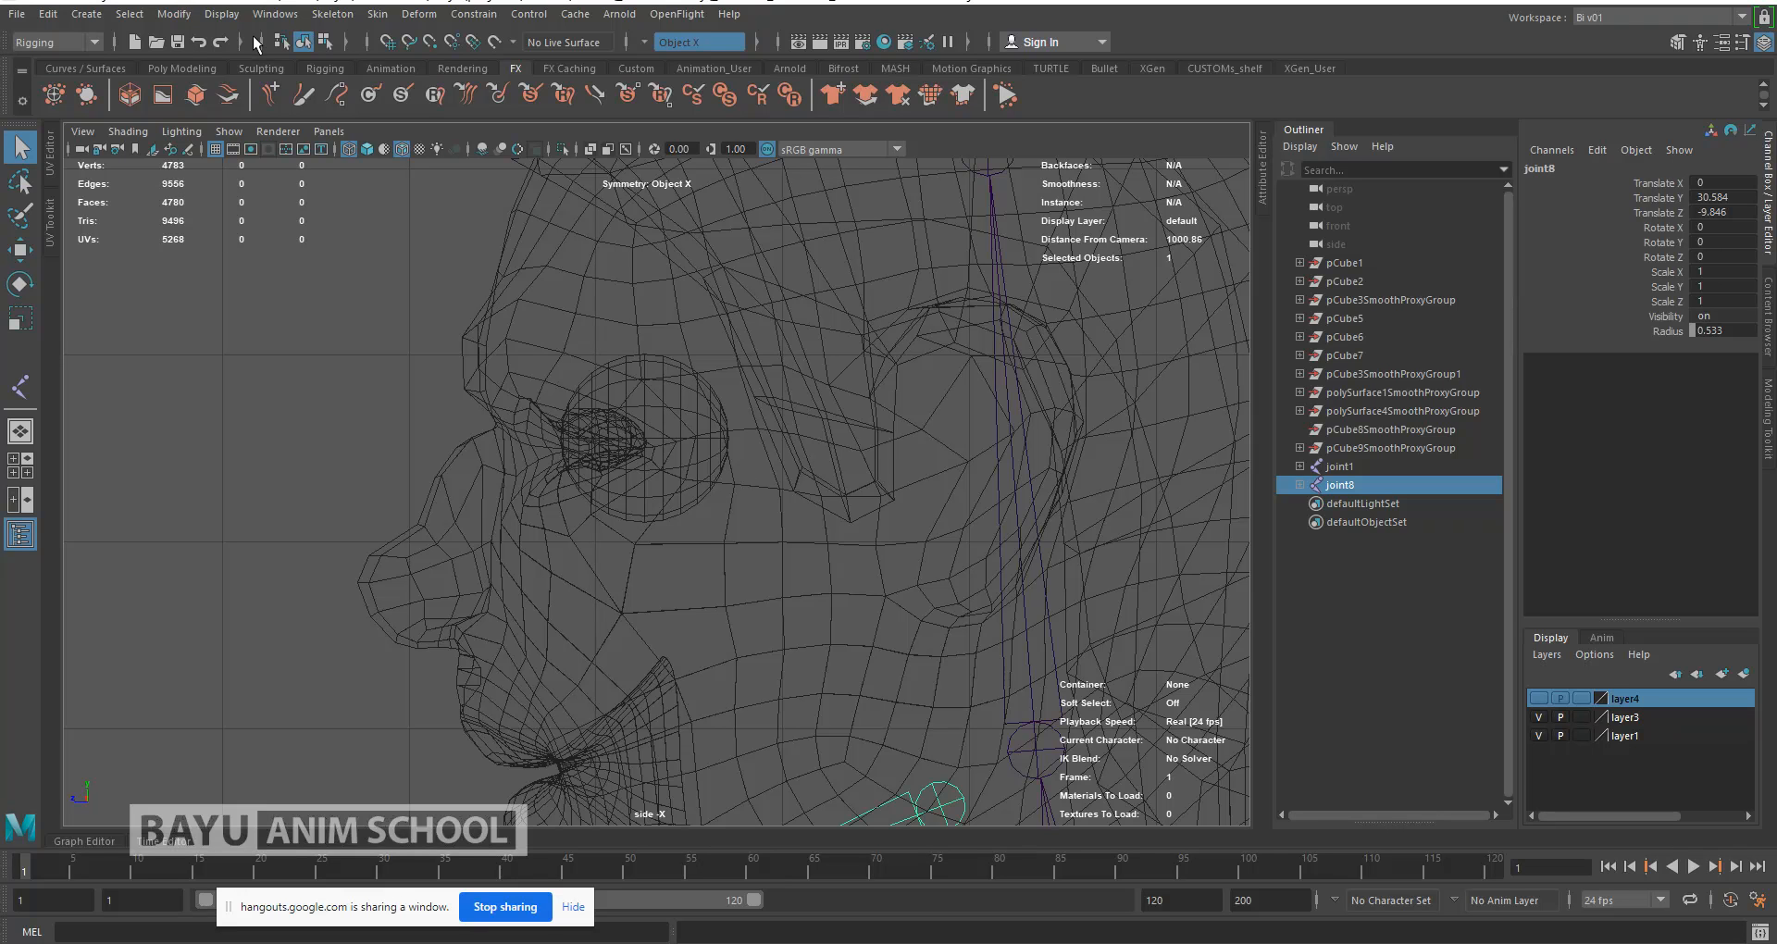
left_click(21, 389)
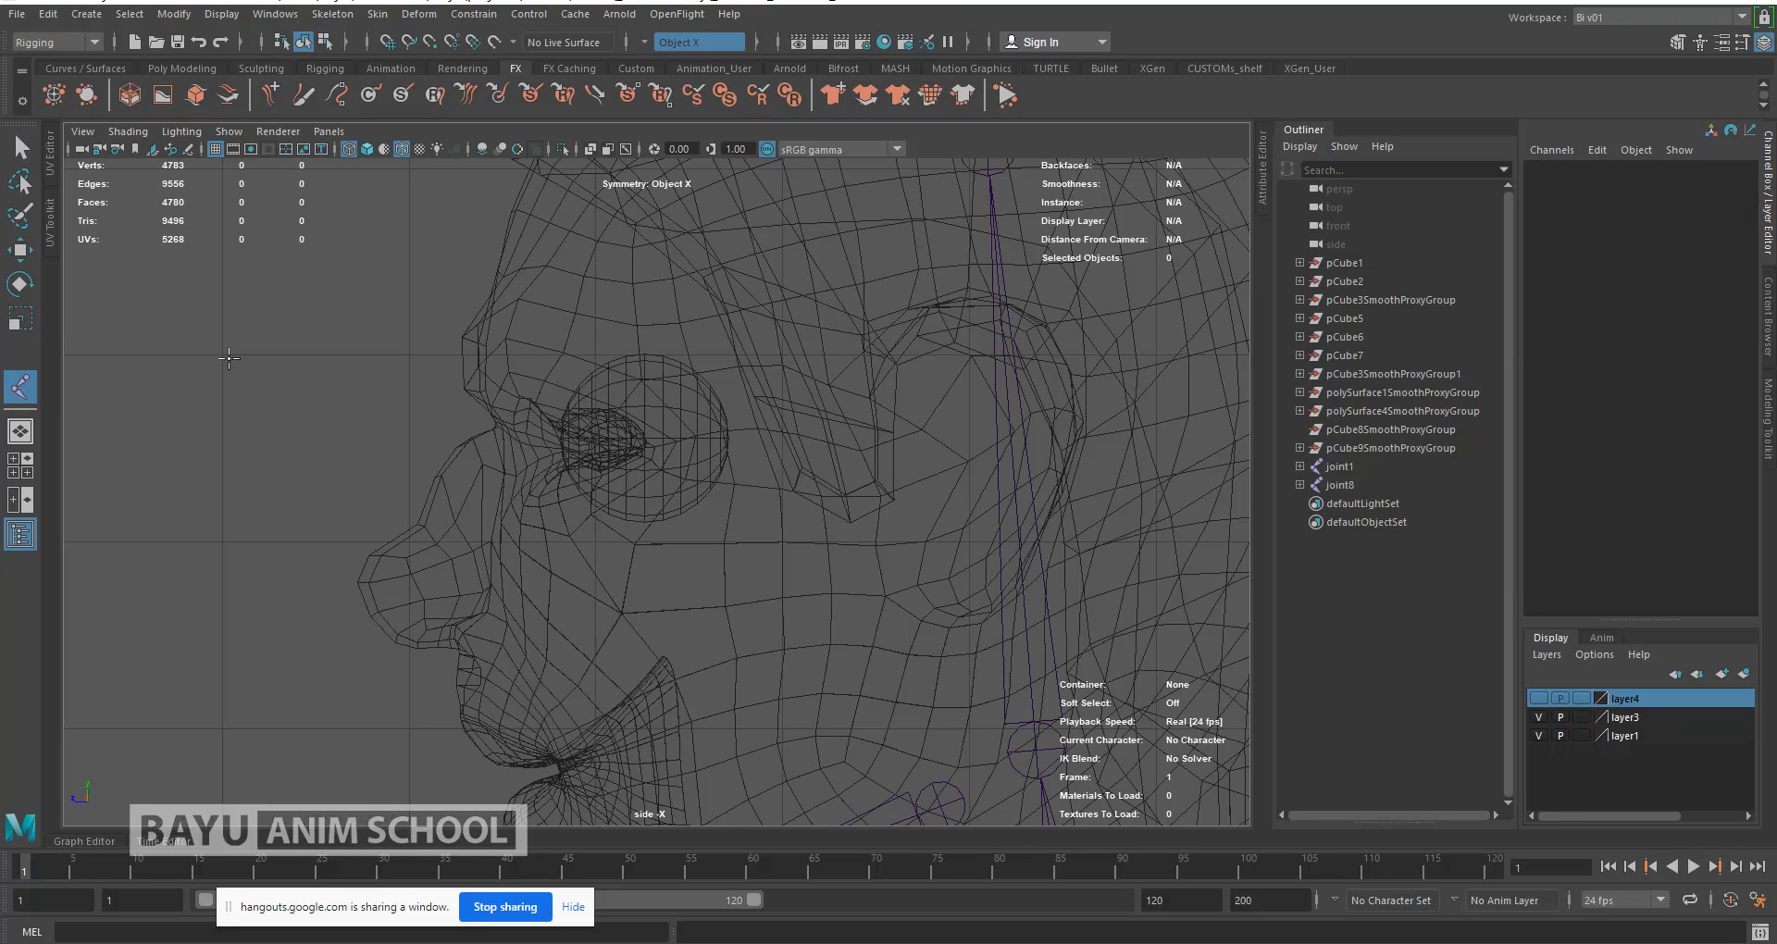
scroll(594, 323, "up", 3)
scroll(597, 315, "up", 2)
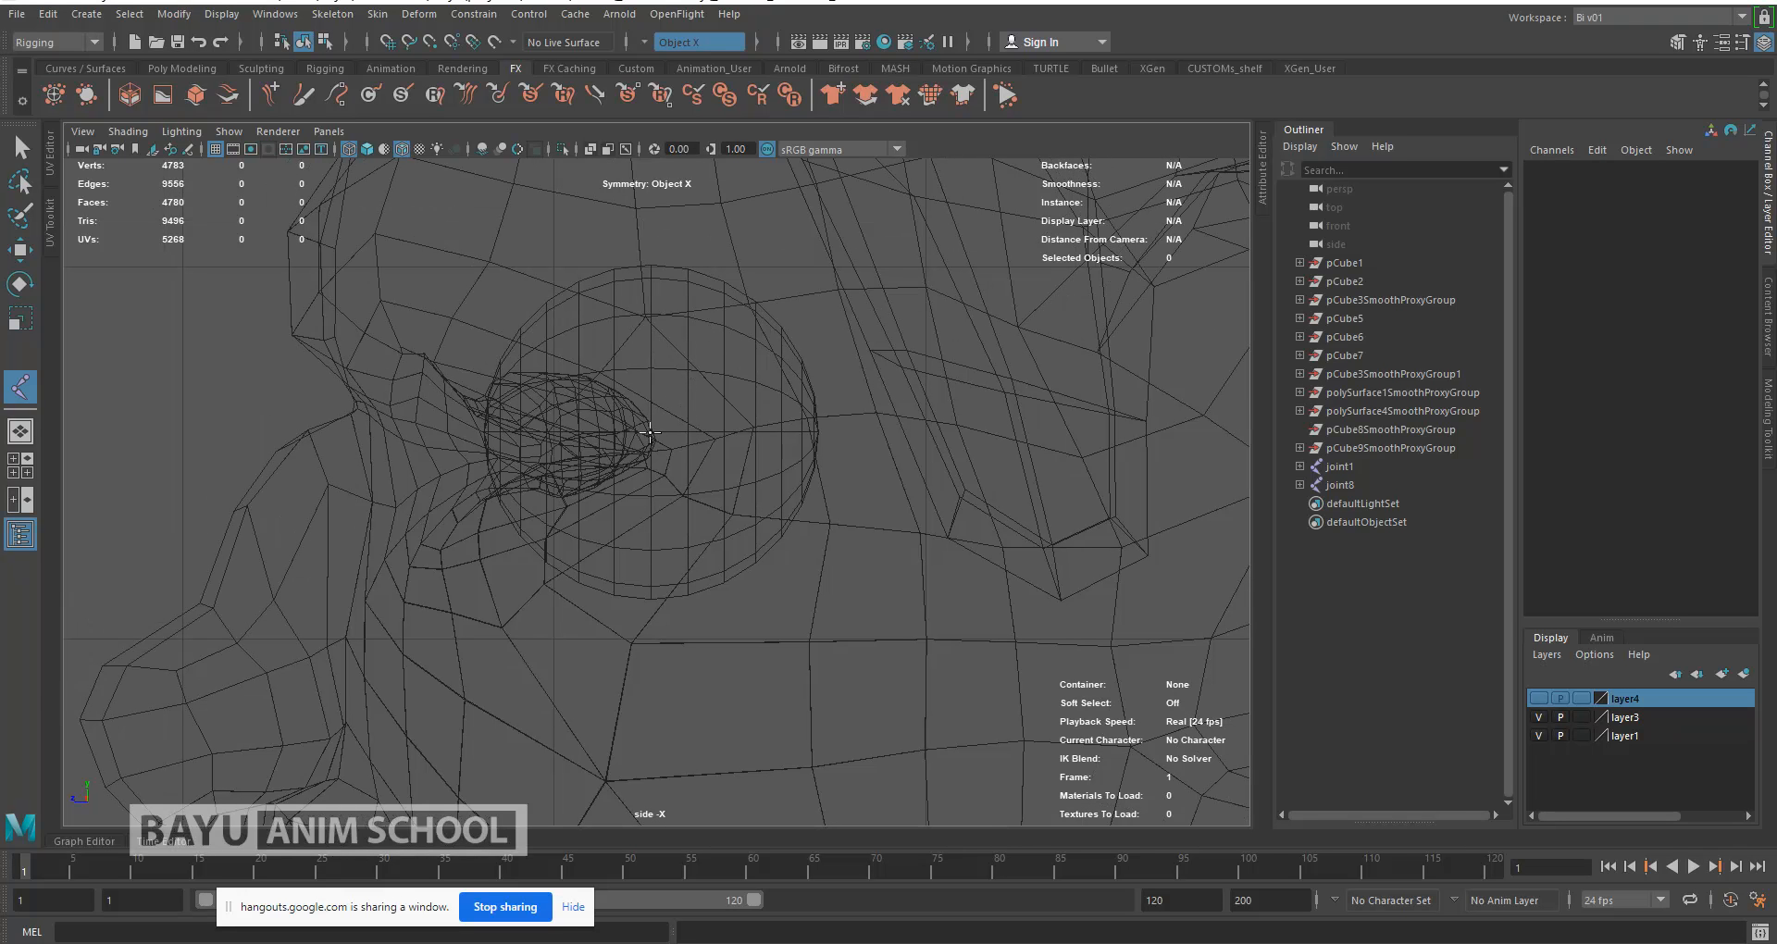
left_click(651, 433)
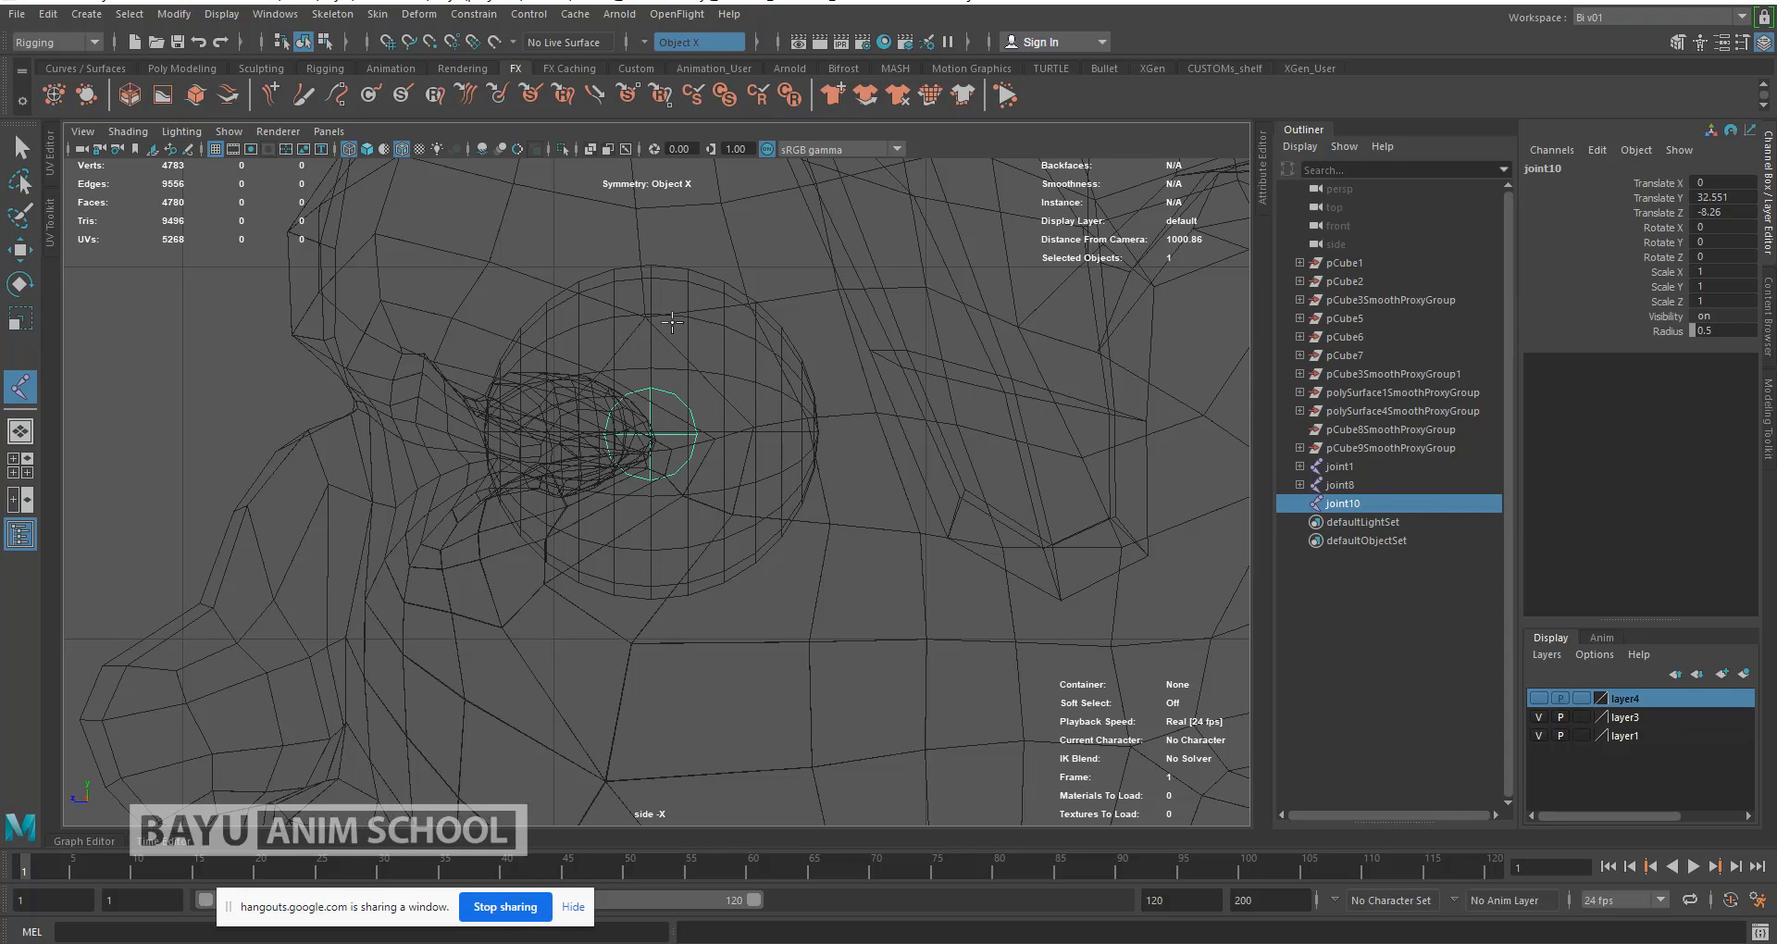
left_click(486, 432)
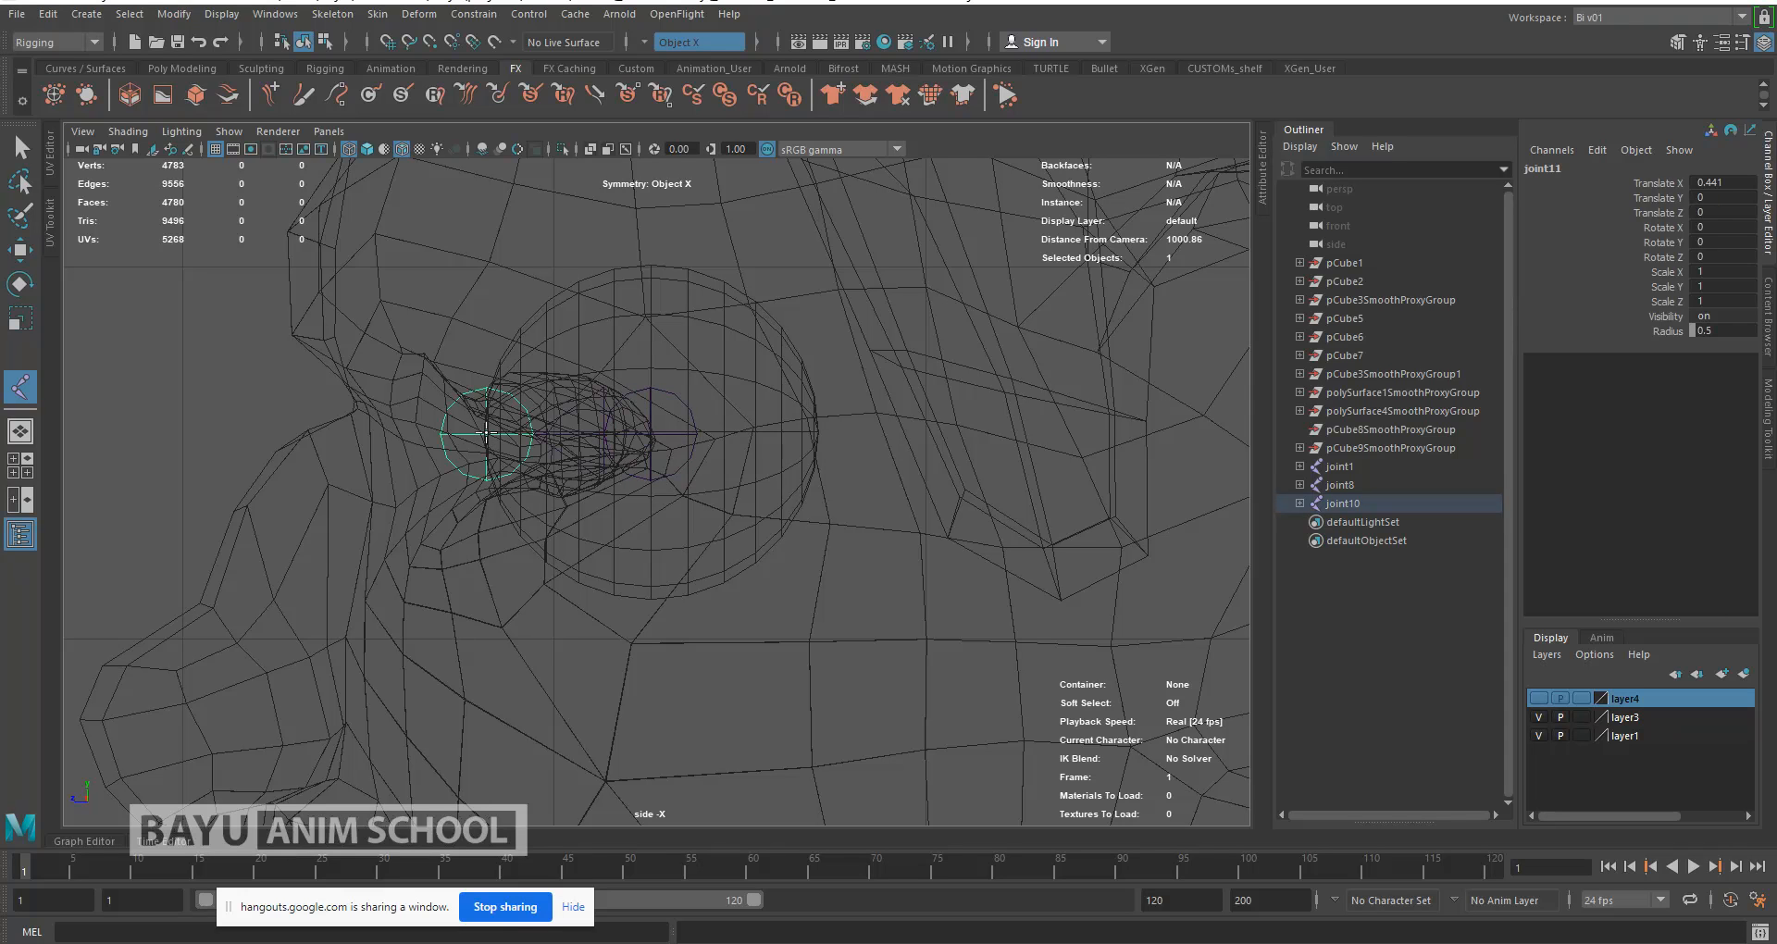
key("Return")
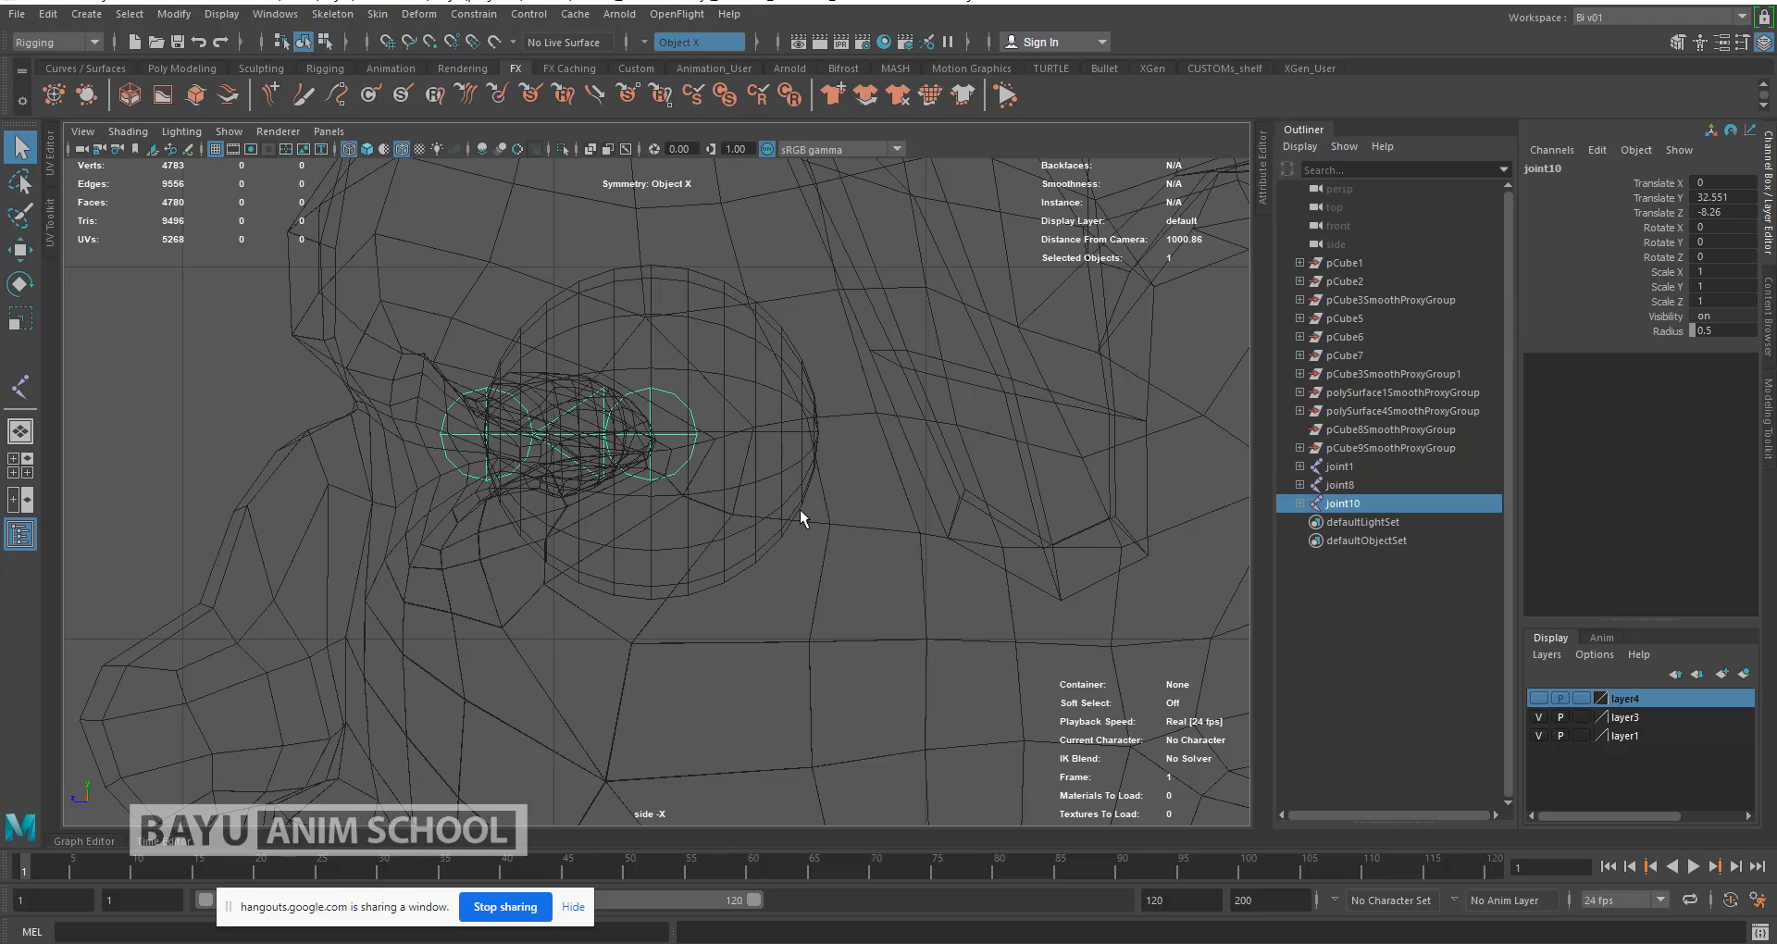
Step: Switch to the perspective view and limit its displayed object types to joints and polygons
key("space")
left_click_drag(800, 509, 807, 472)
left_click_drag(688, 482, 736, 489, "alt")
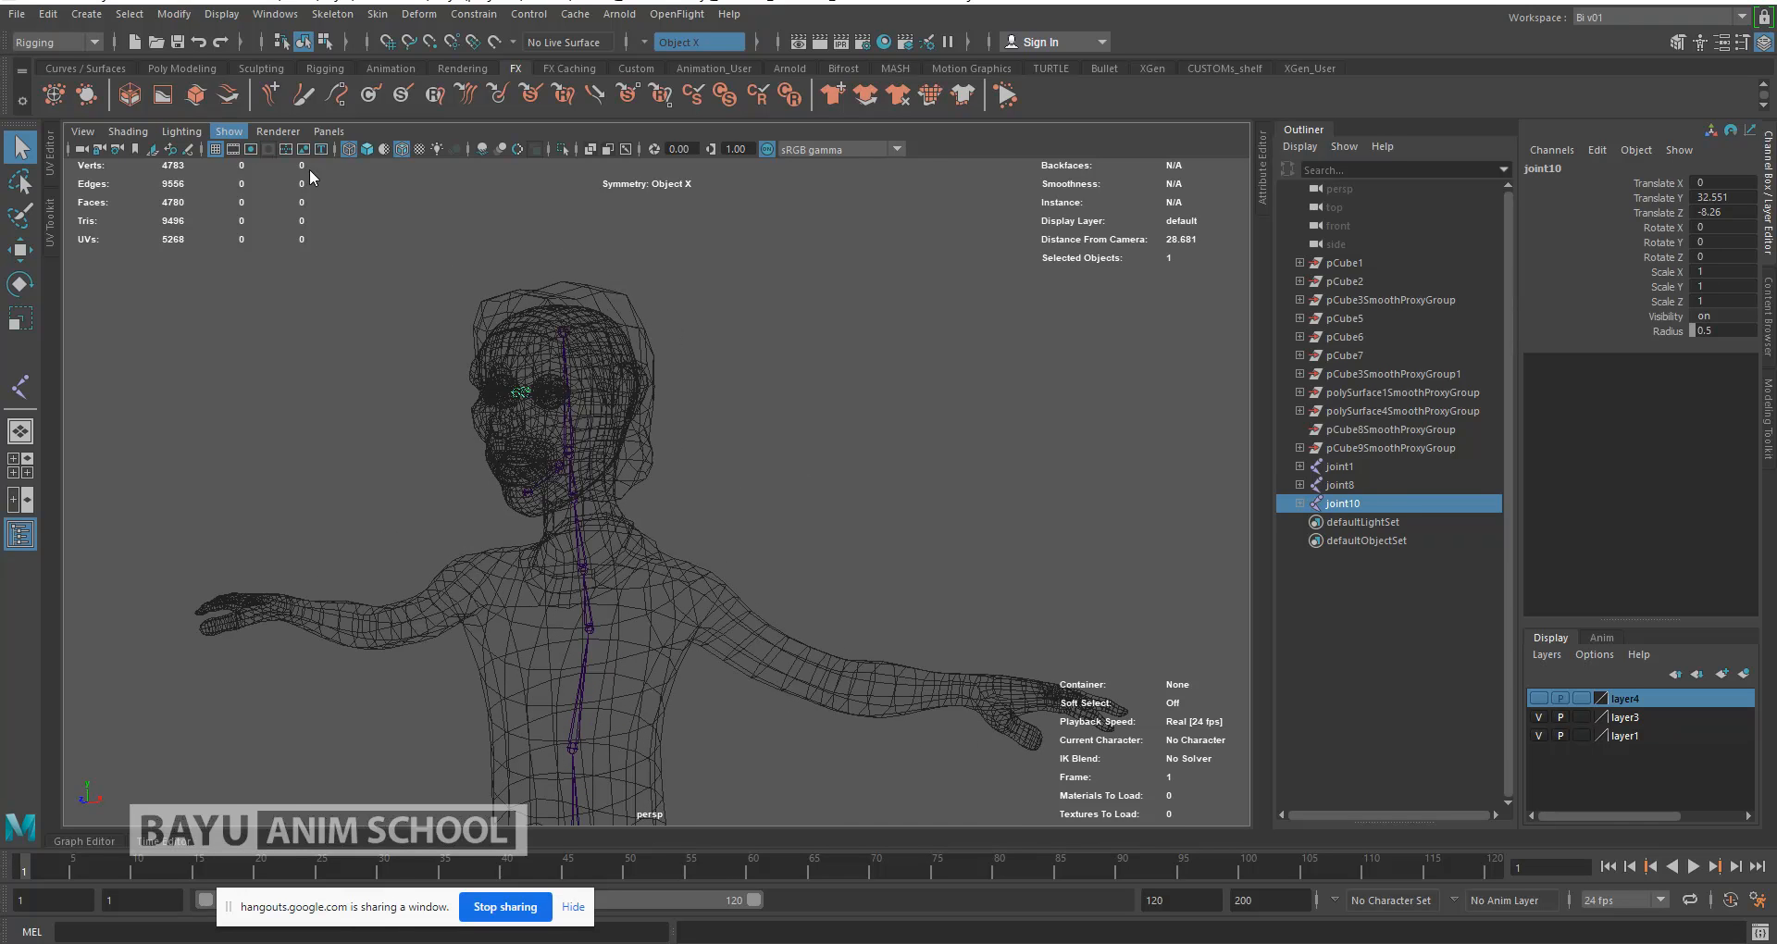
left_click(256, 185)
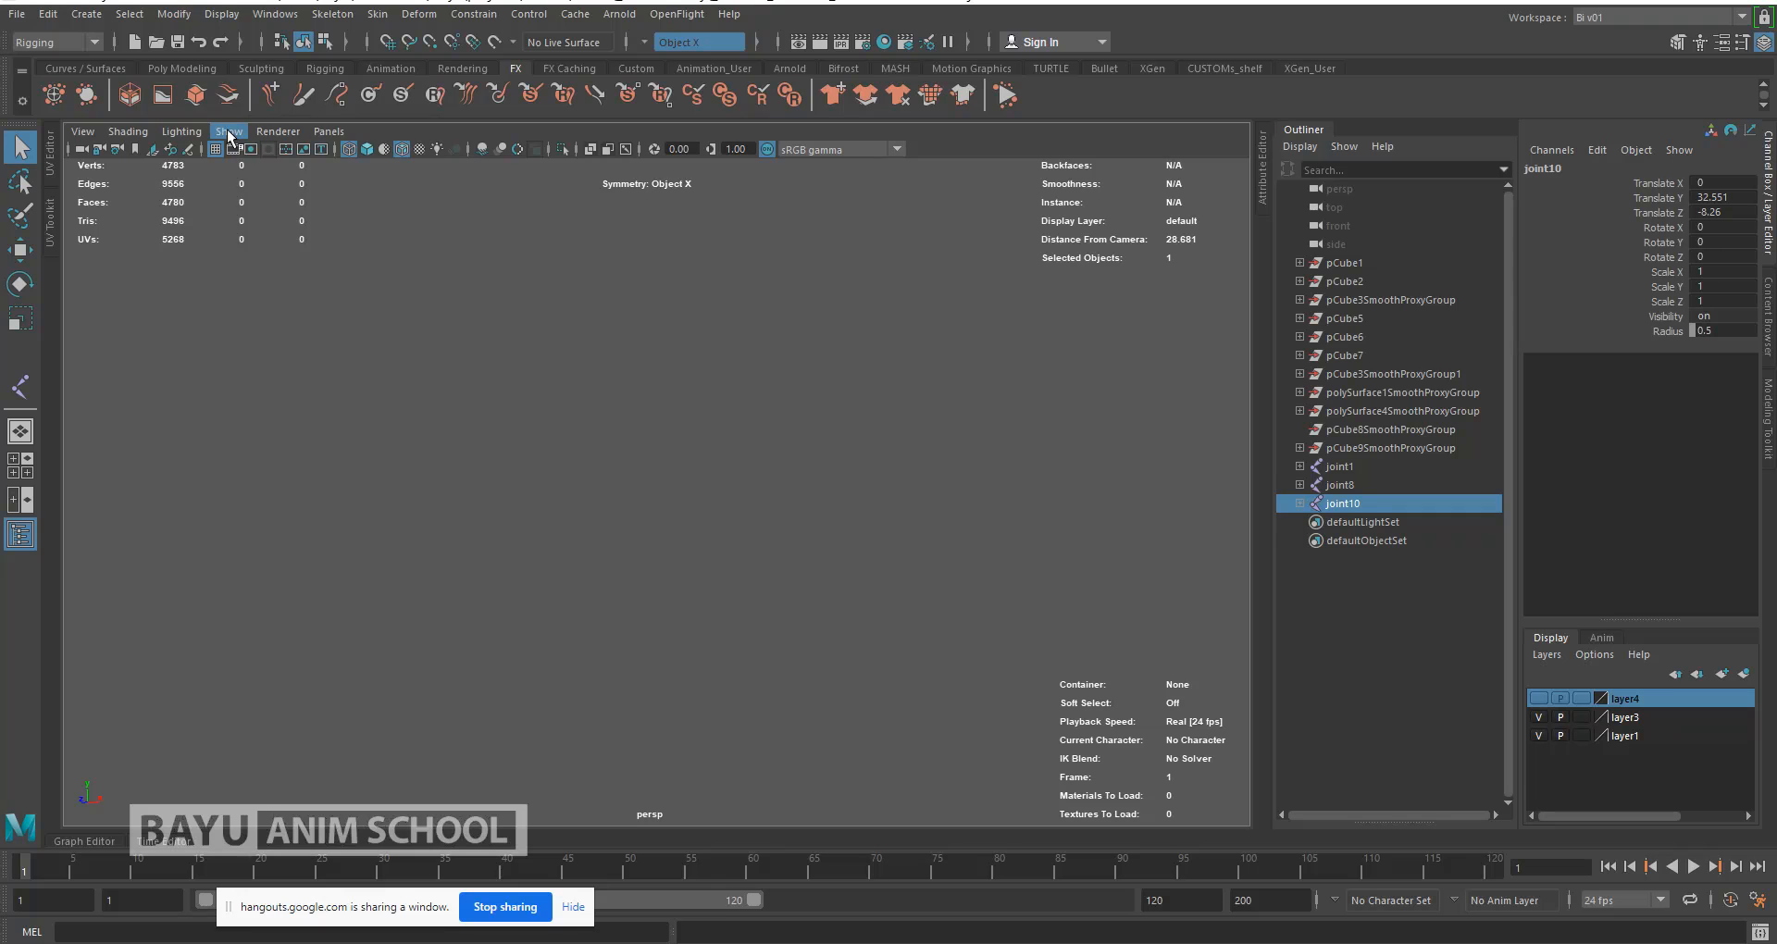
left_click(229, 136)
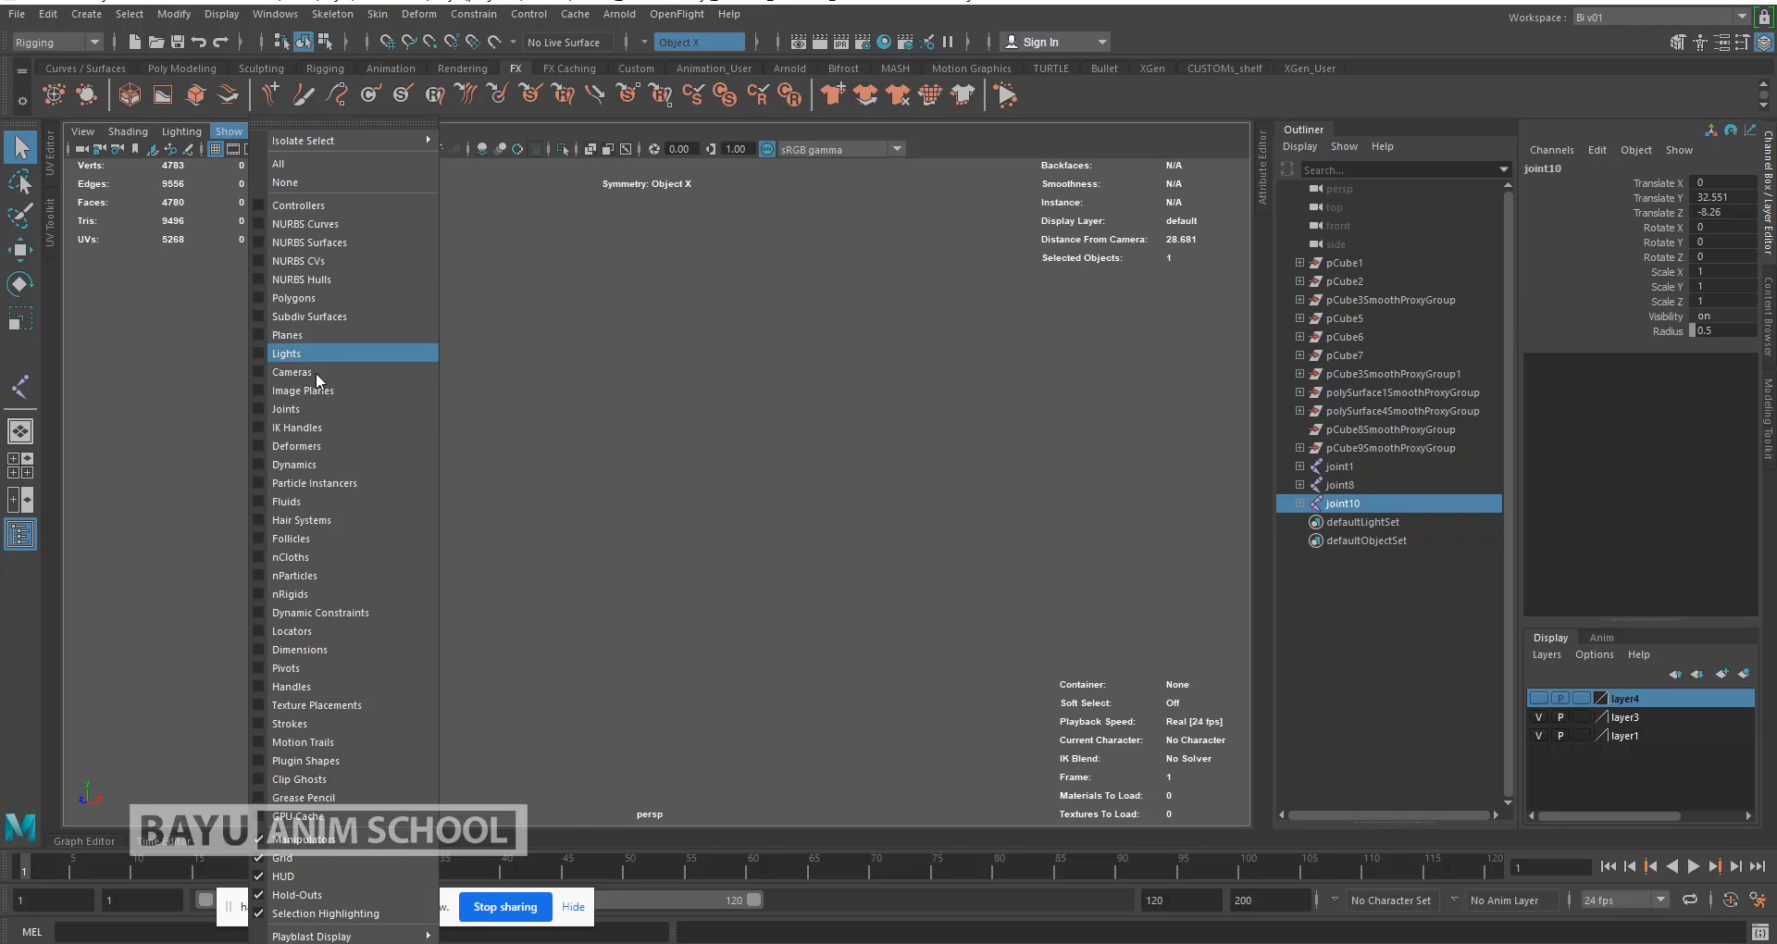
left_click(302, 411)
mouse_move(766, 460)
left_mouse_down("alt")
mouse_move(778, 475)
mouse_move(746, 468)
mouse_move(821, 468)
mouse_move(614, 468)
mouse_move(686, 424)
mouse_move(787, 485)
mouse_move(757, 472)
left_mouse_up("alt")
scroll(759, 456, "up", 8)
middle_click_drag(772, 358, 680, 450, "alt")
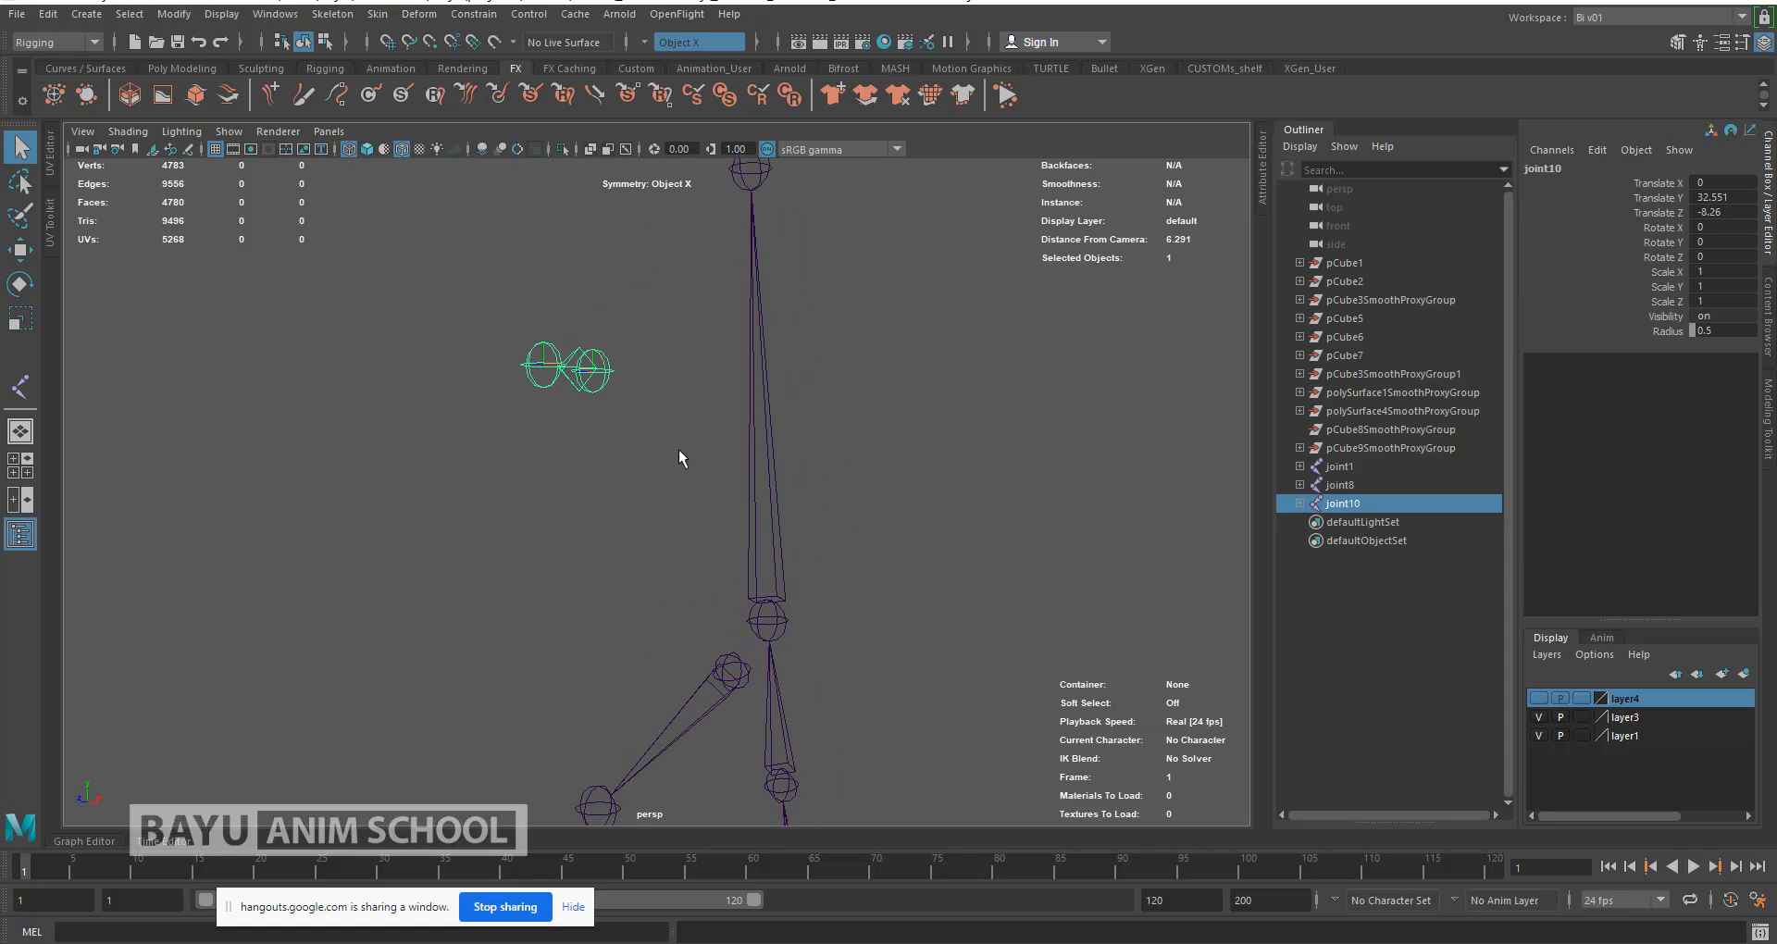
left_click(245, 137)
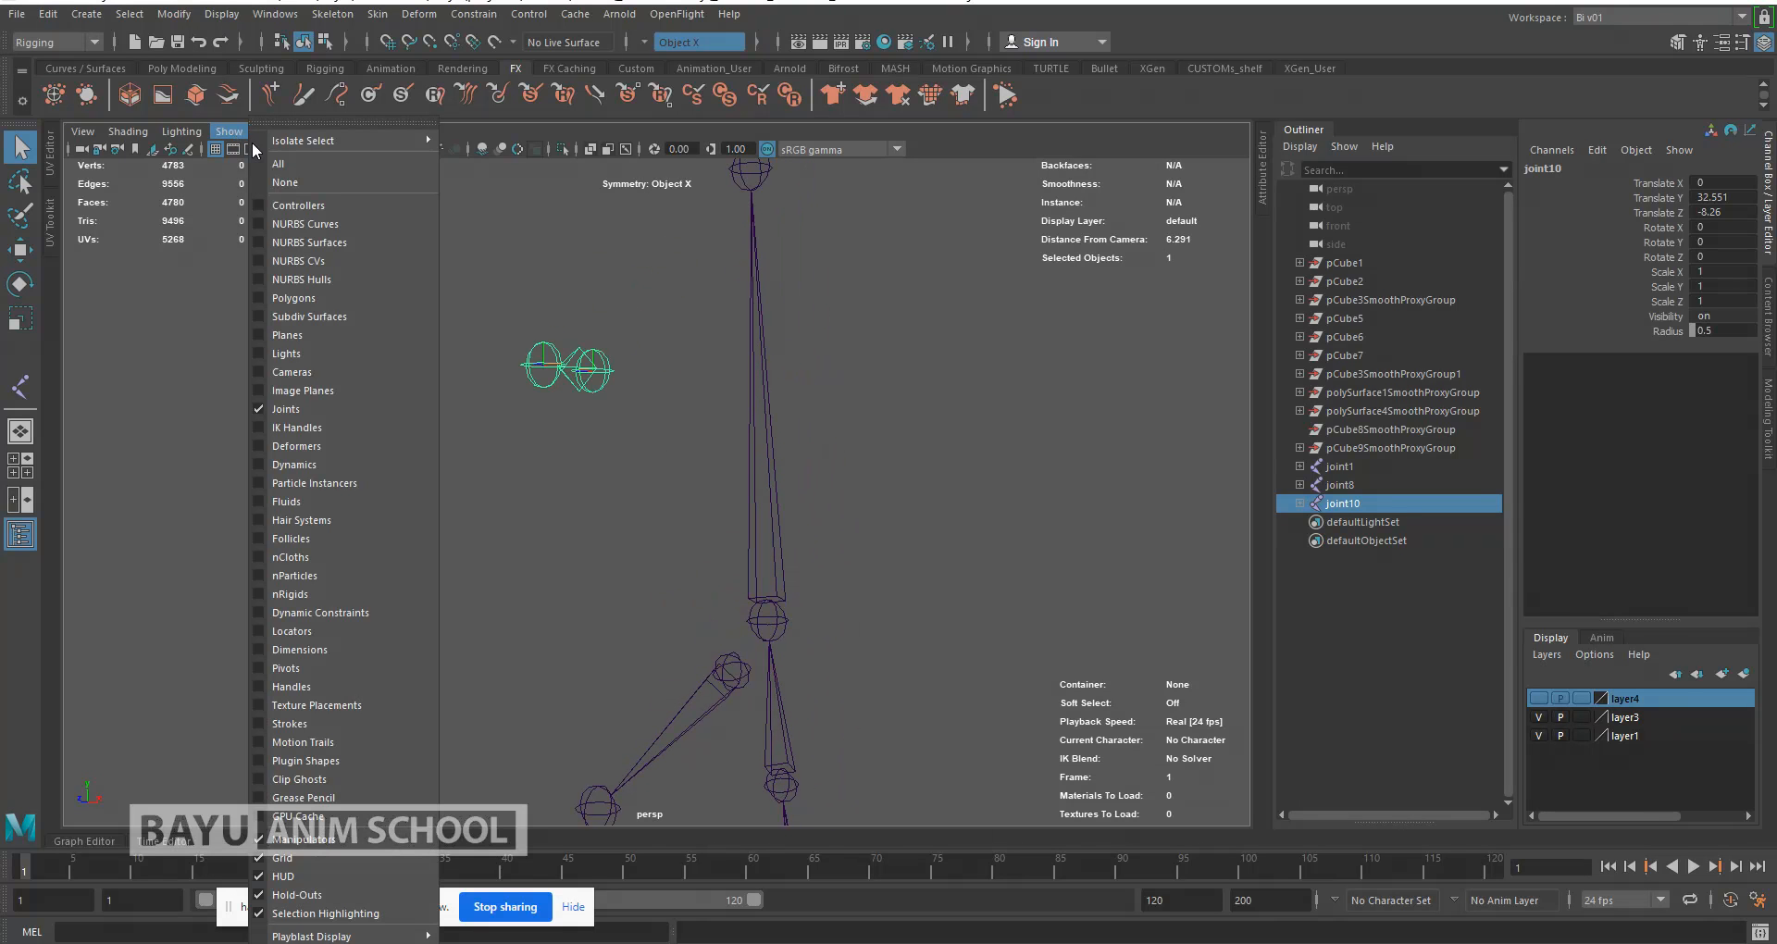
left_click(326, 298)
Step: Move the eye joint chain sideways into the character's left eyeball, at about Translate X 0.74
left_click_drag(676, 458, 703, 561, "alt")
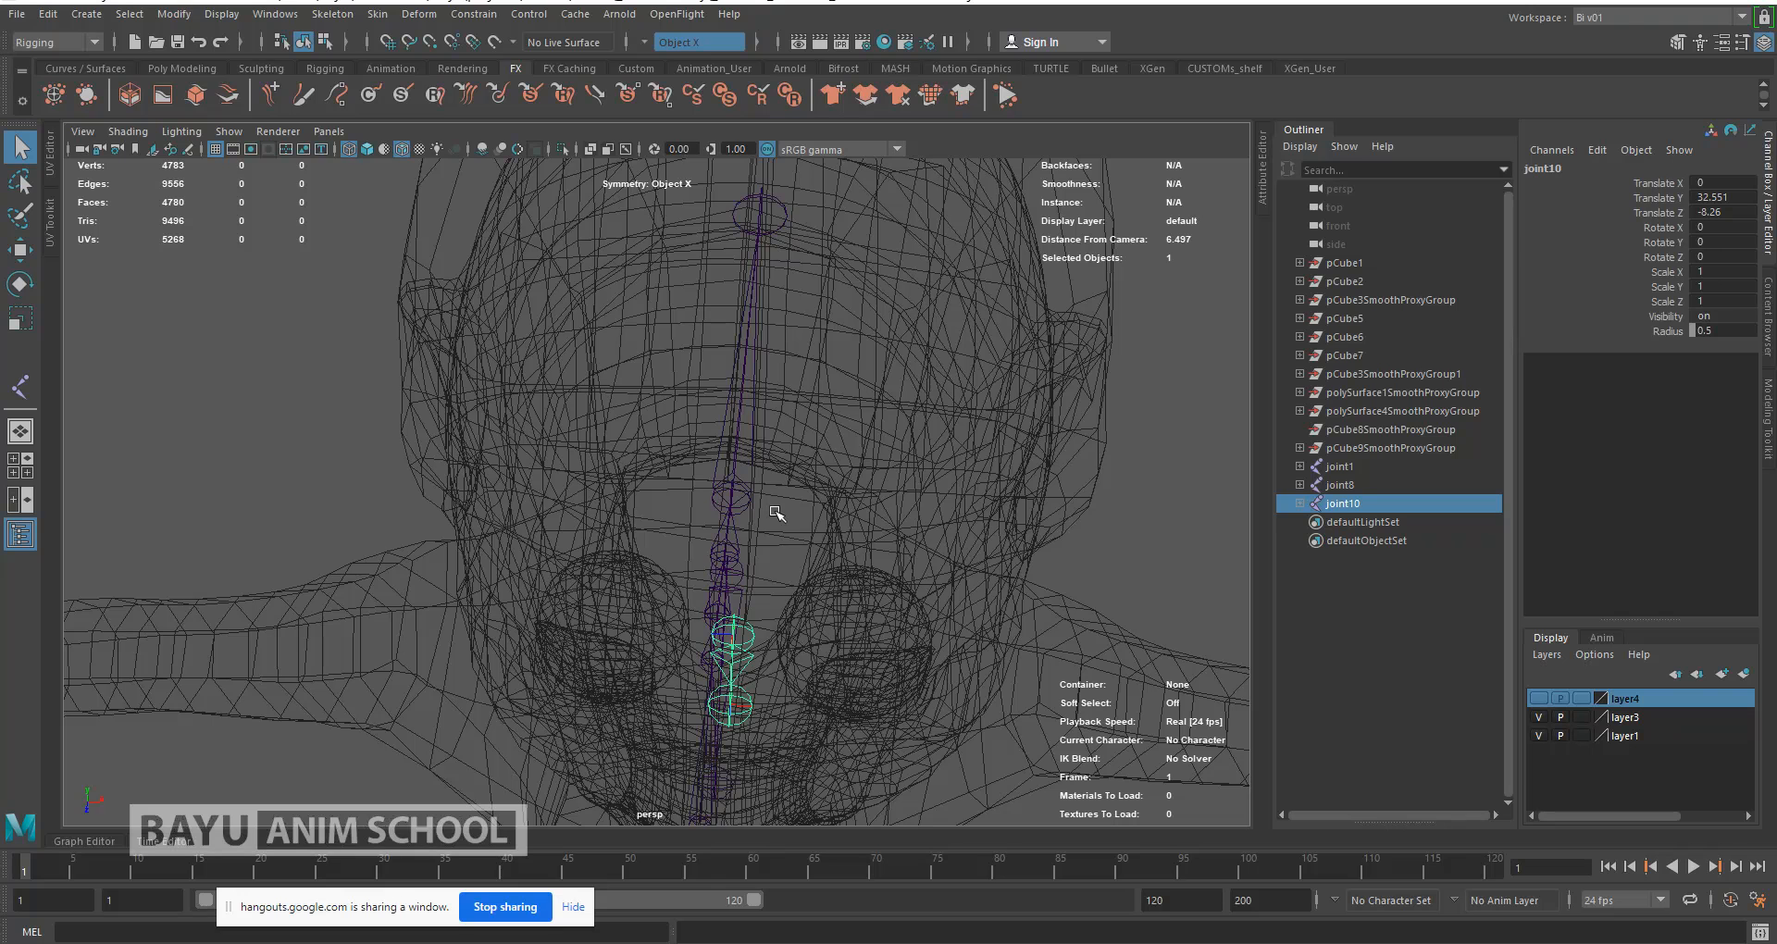
key("w")
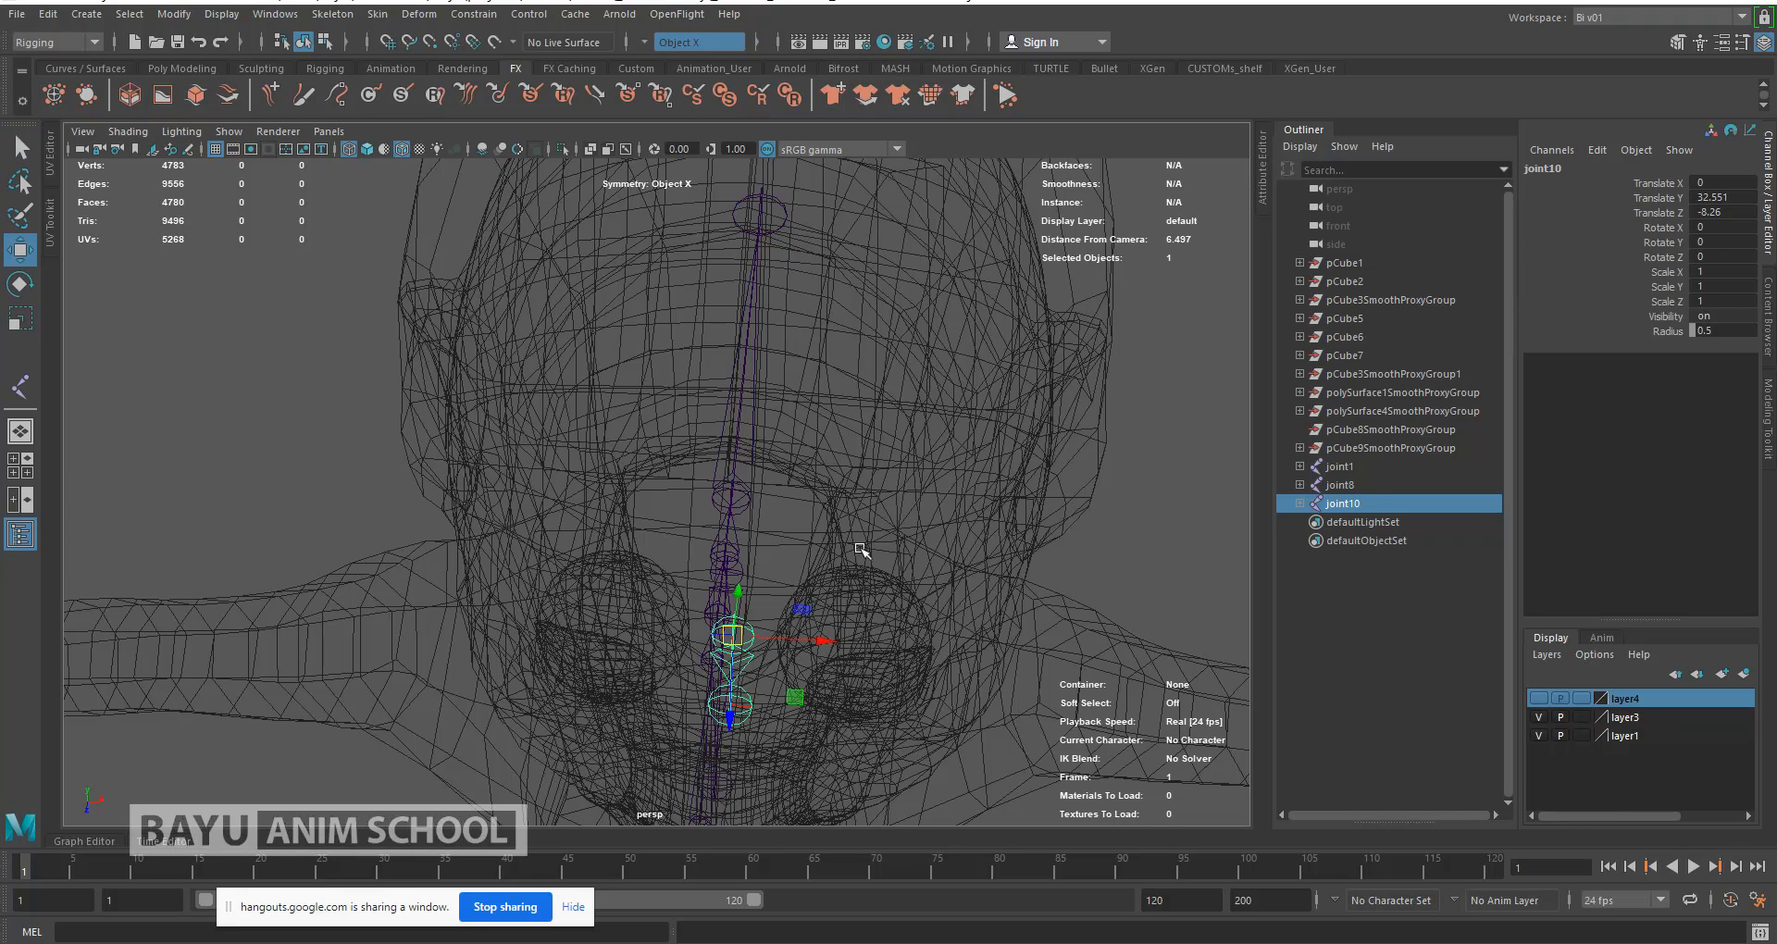
mouse_move(734, 461)
left_mouse_down("alt")
mouse_move(718, 552)
mouse_move(823, 546)
mouse_move(728, 474)
left_mouse_up("alt")
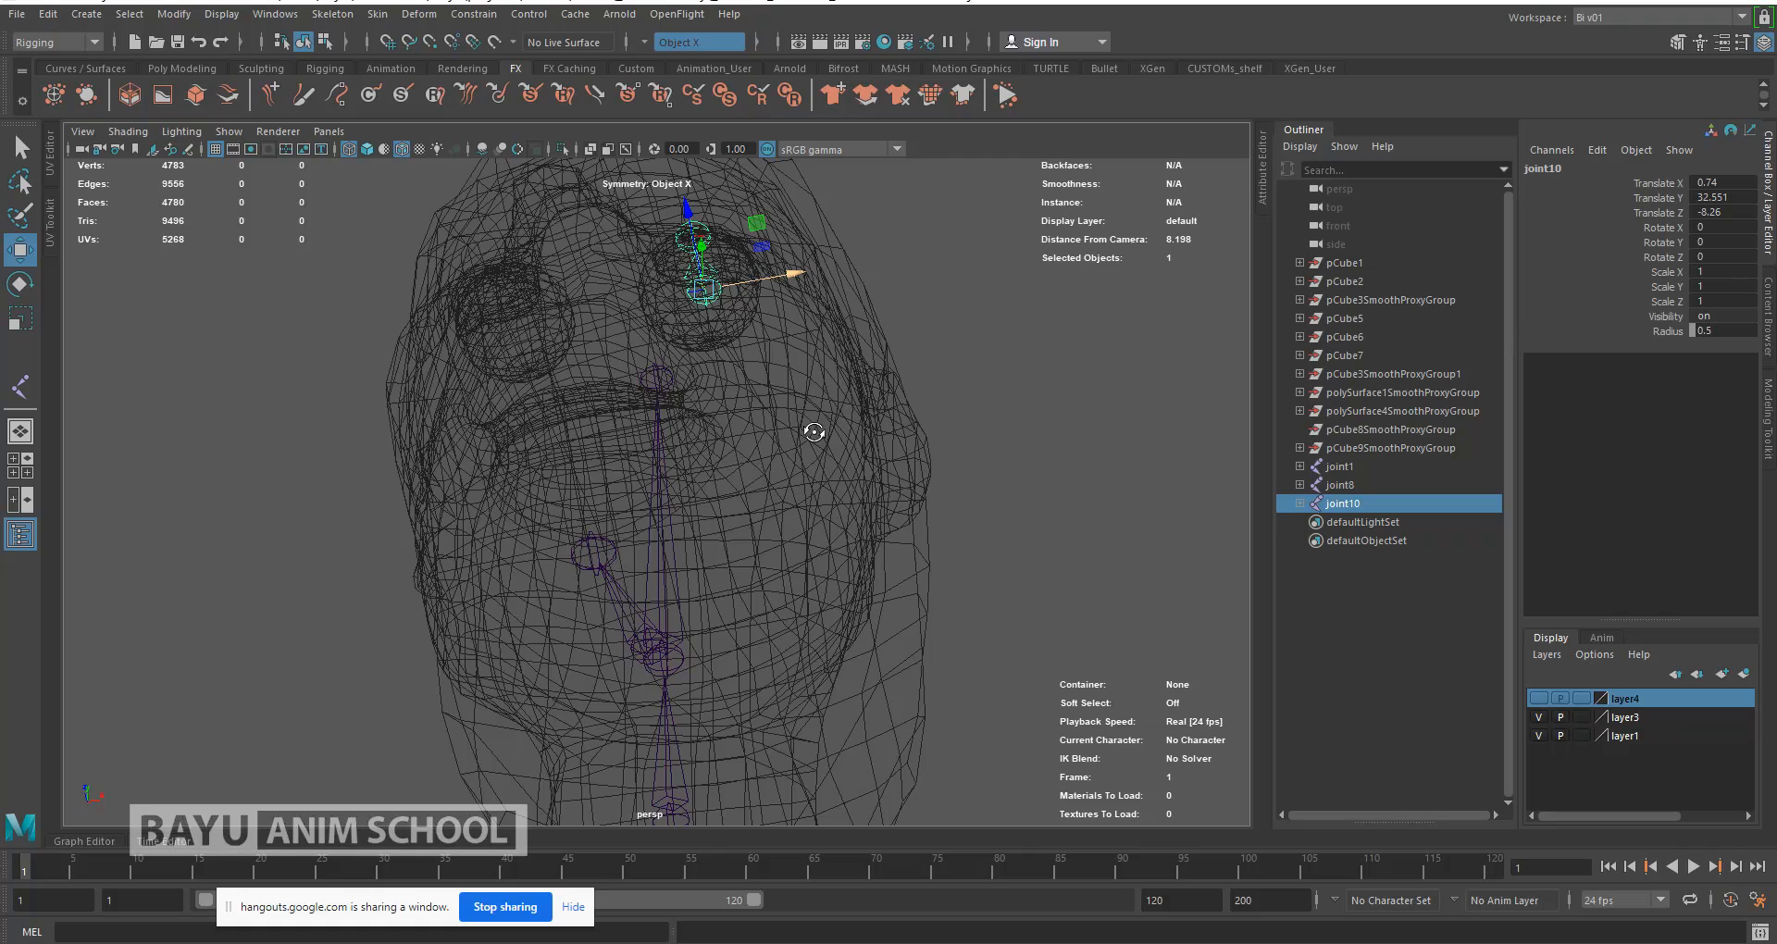
left_click_drag(815, 432, 807, 537, "alt")
scroll(775, 466, "up", 5)
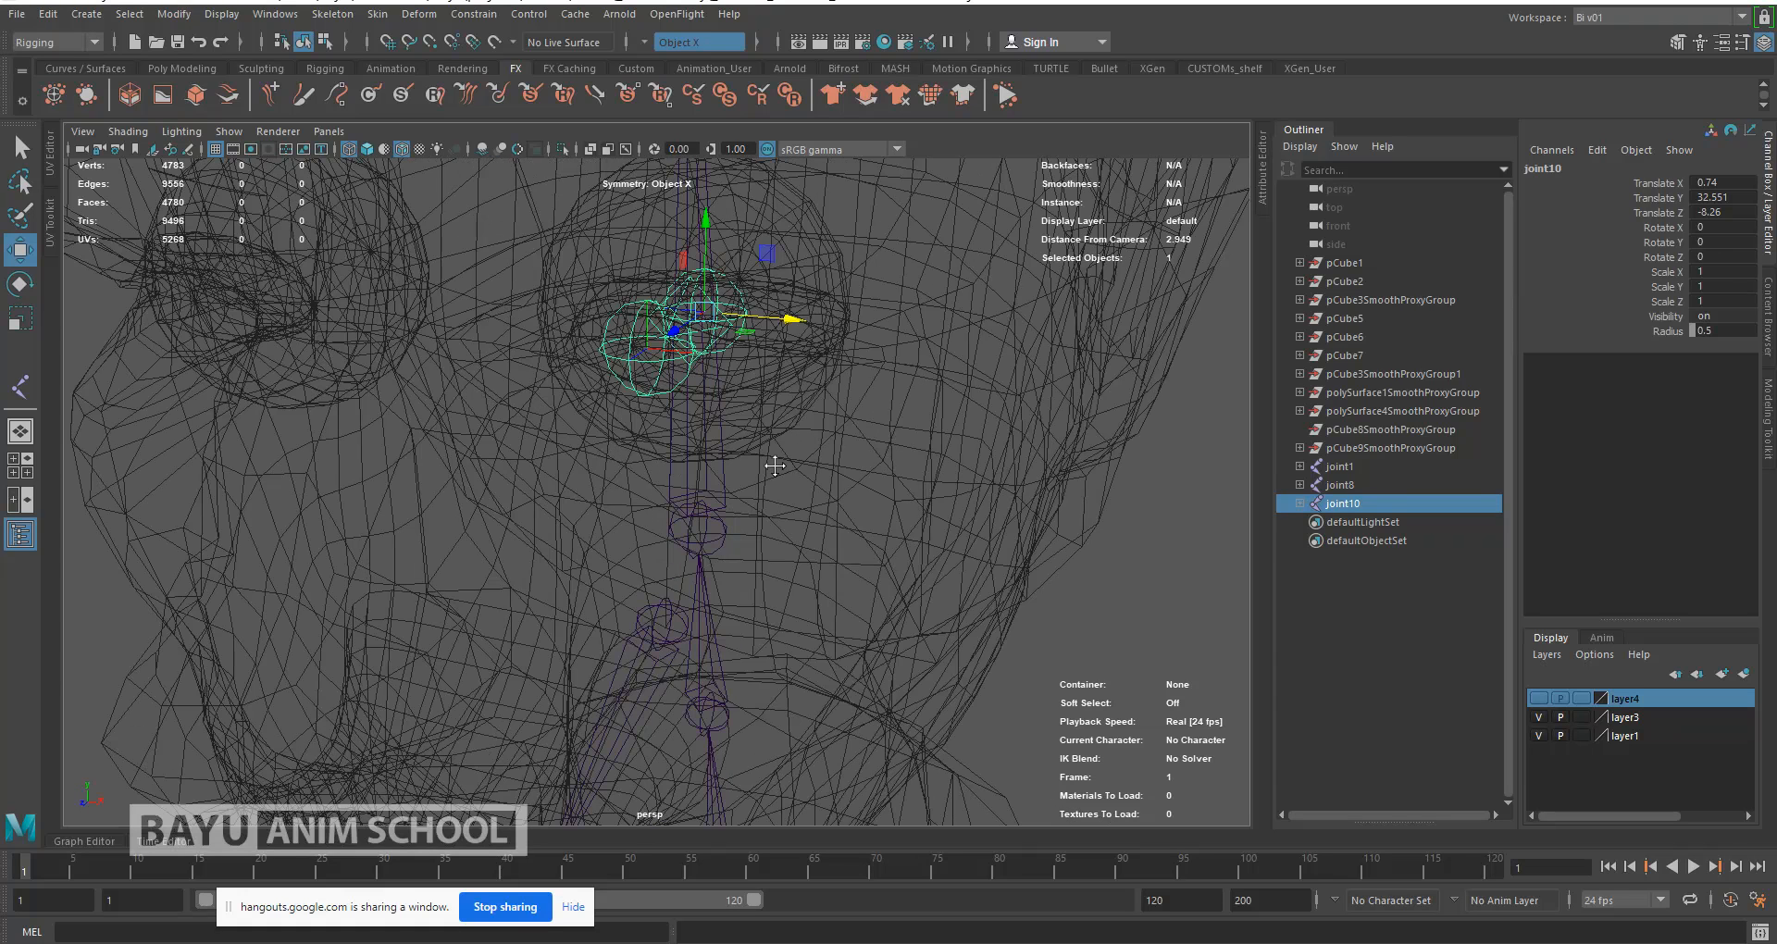
Step: In the front view, move the eye joint chain sideways to the centre of the left eyeball, at Translate X 0.707
left_click_drag(775, 465, 1069, 507, "alt")
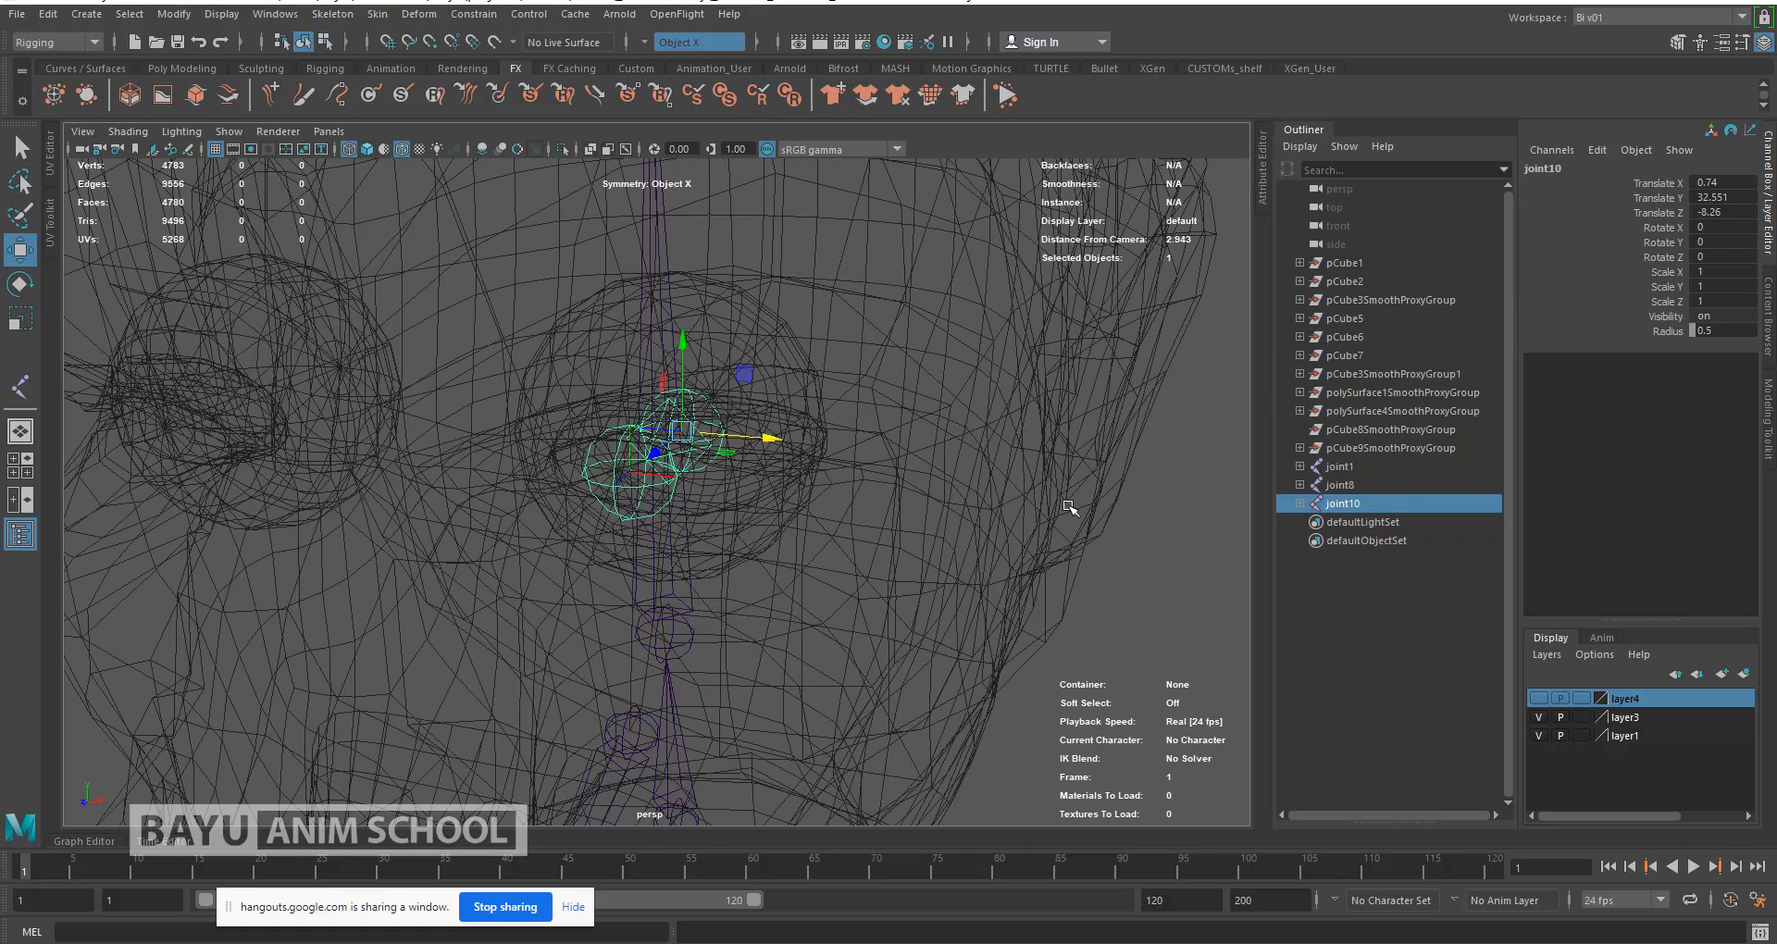
key("space")
left_click(1159, 524)
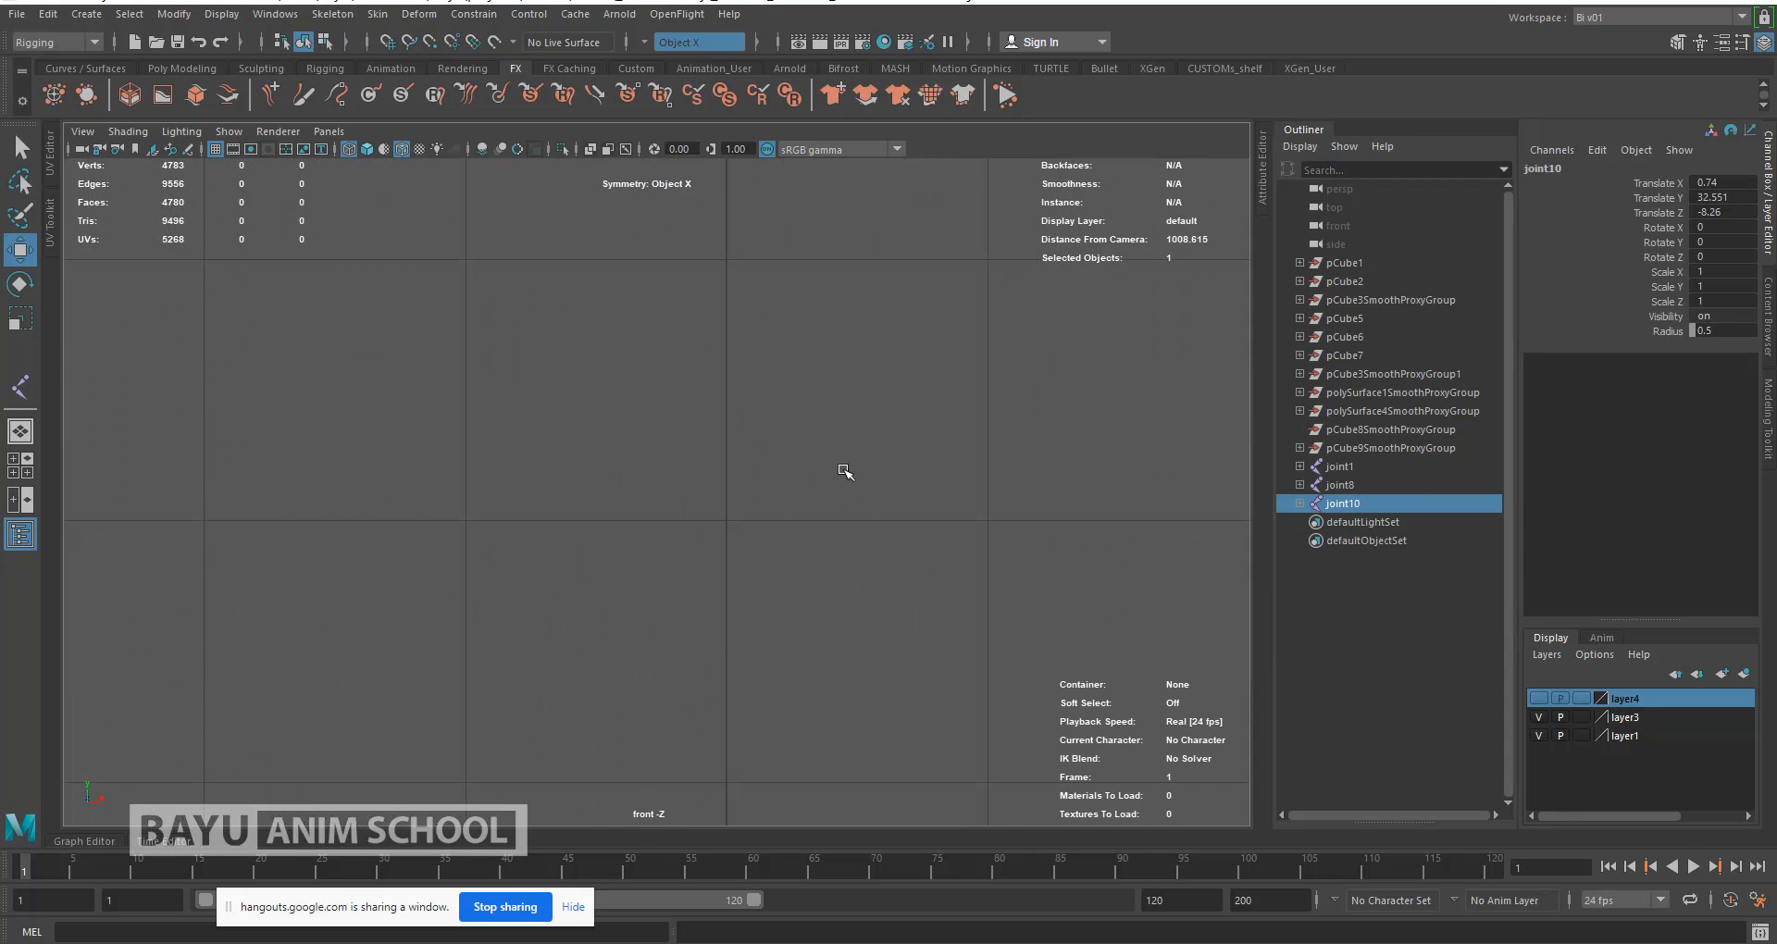
key("f")
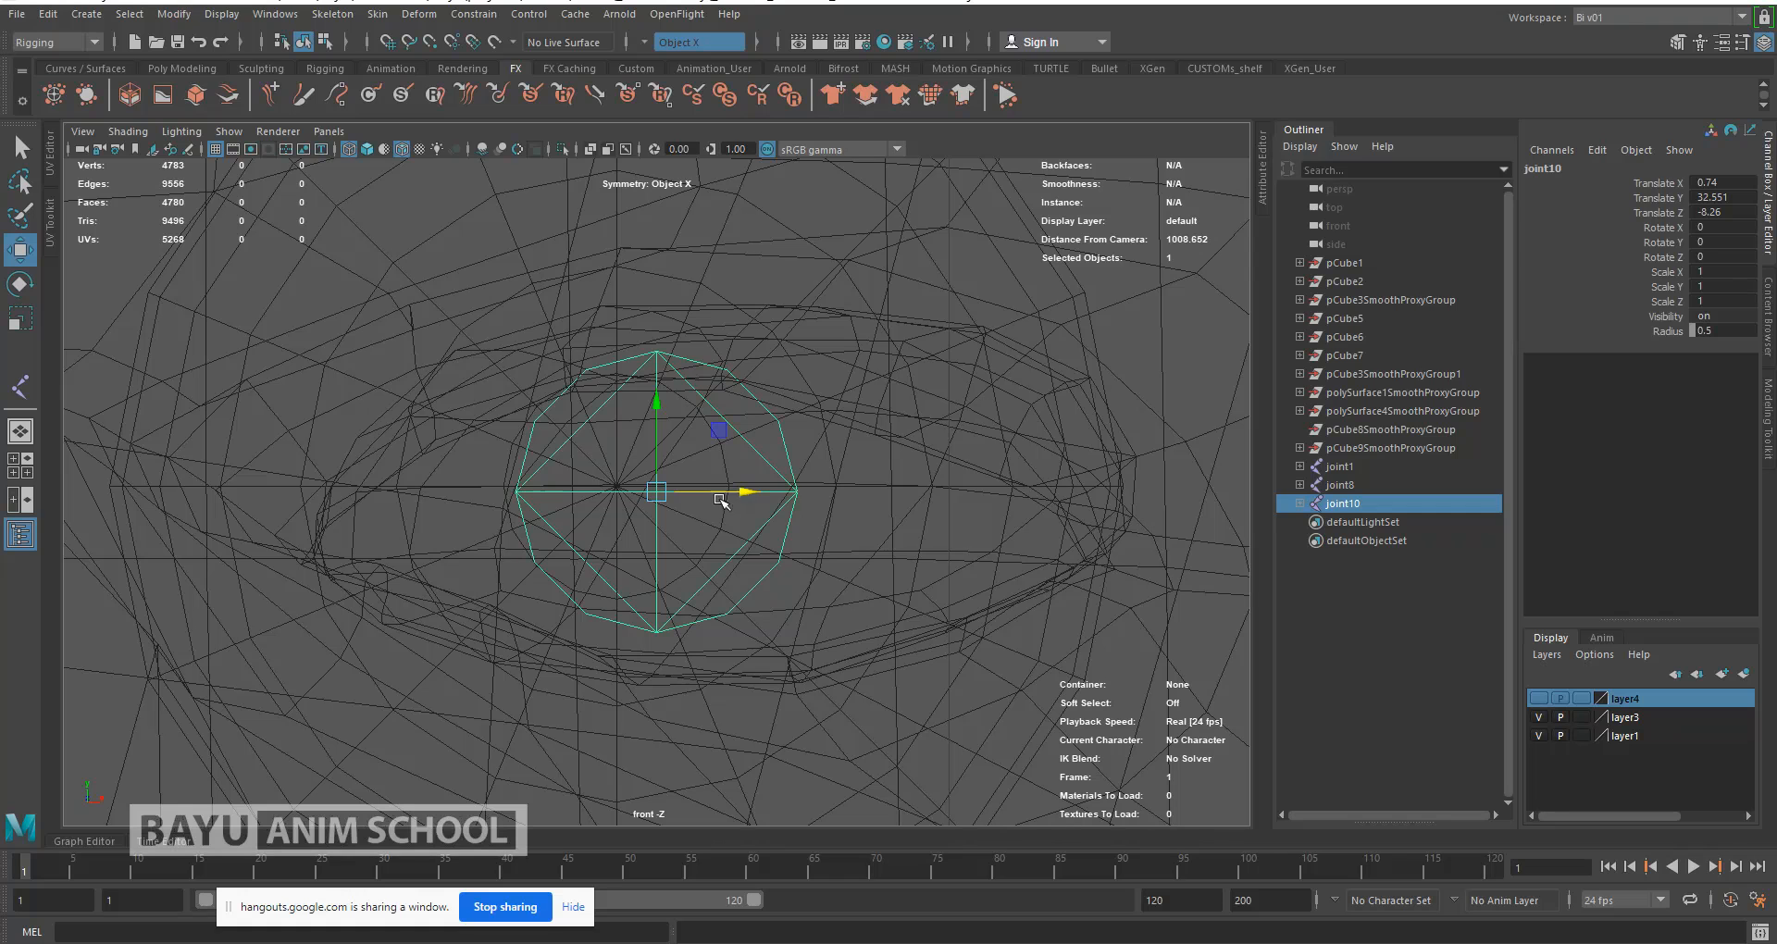
left_click_drag(742, 496, 693, 495)
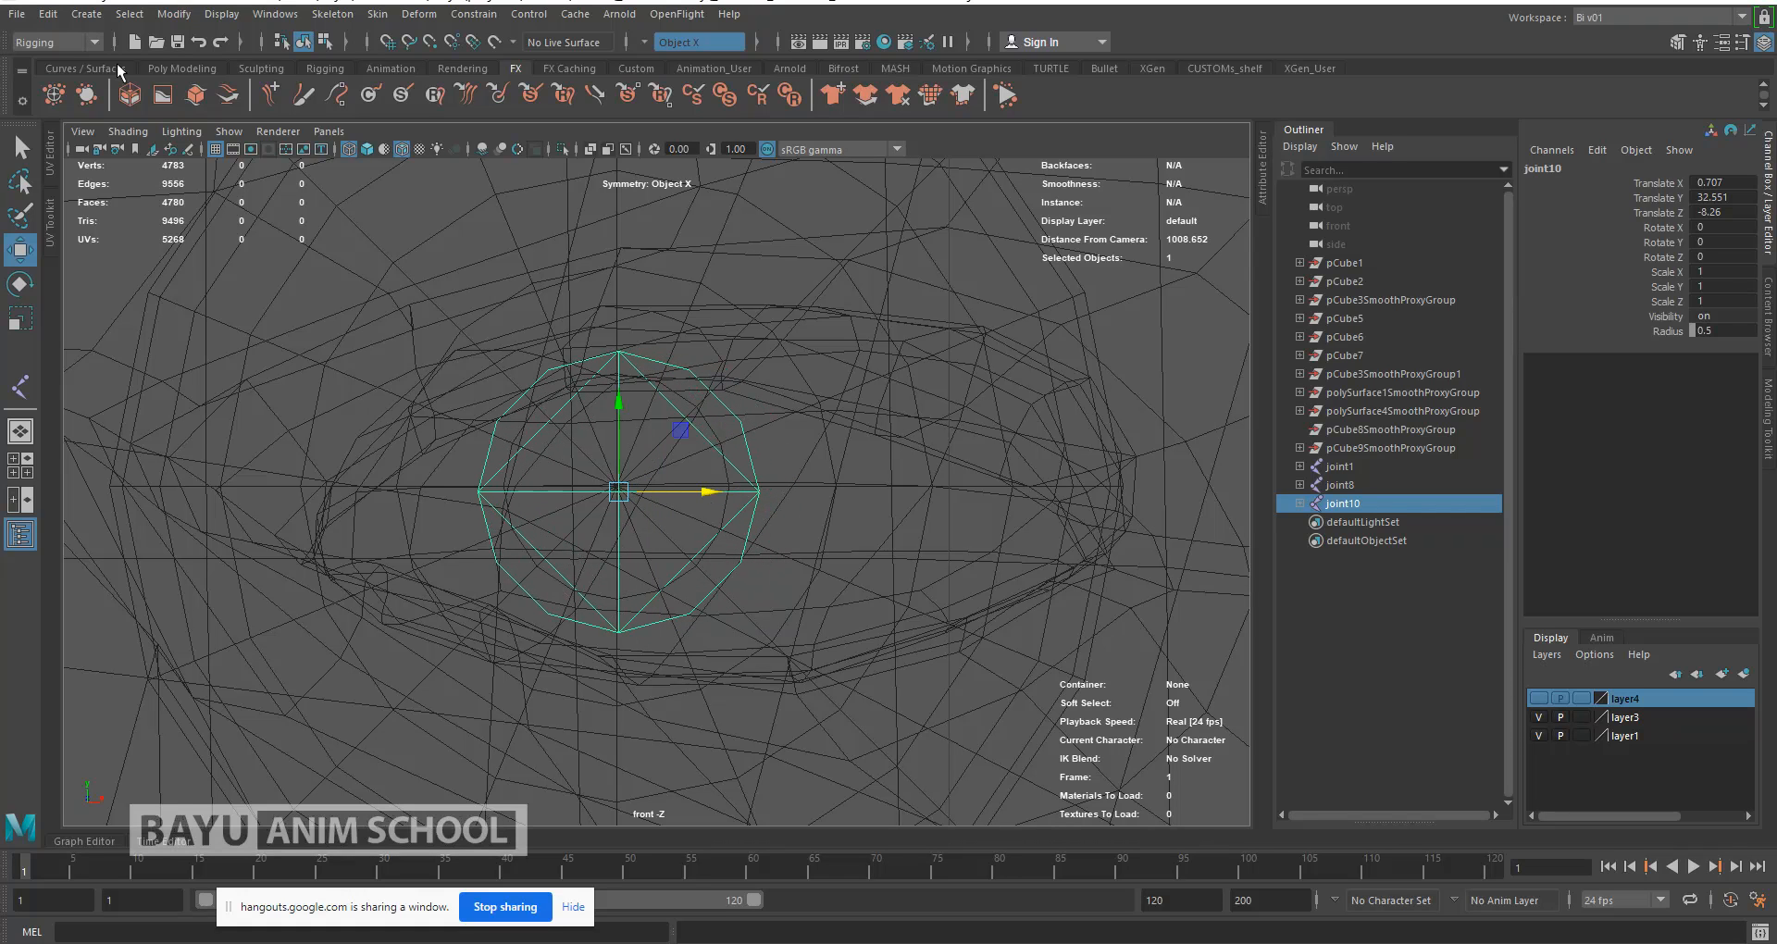
Step: Duplicate the eye joint chain with Duplicate Special, using reset settings with Duplicate input graph enabled
left_click(50, 14)
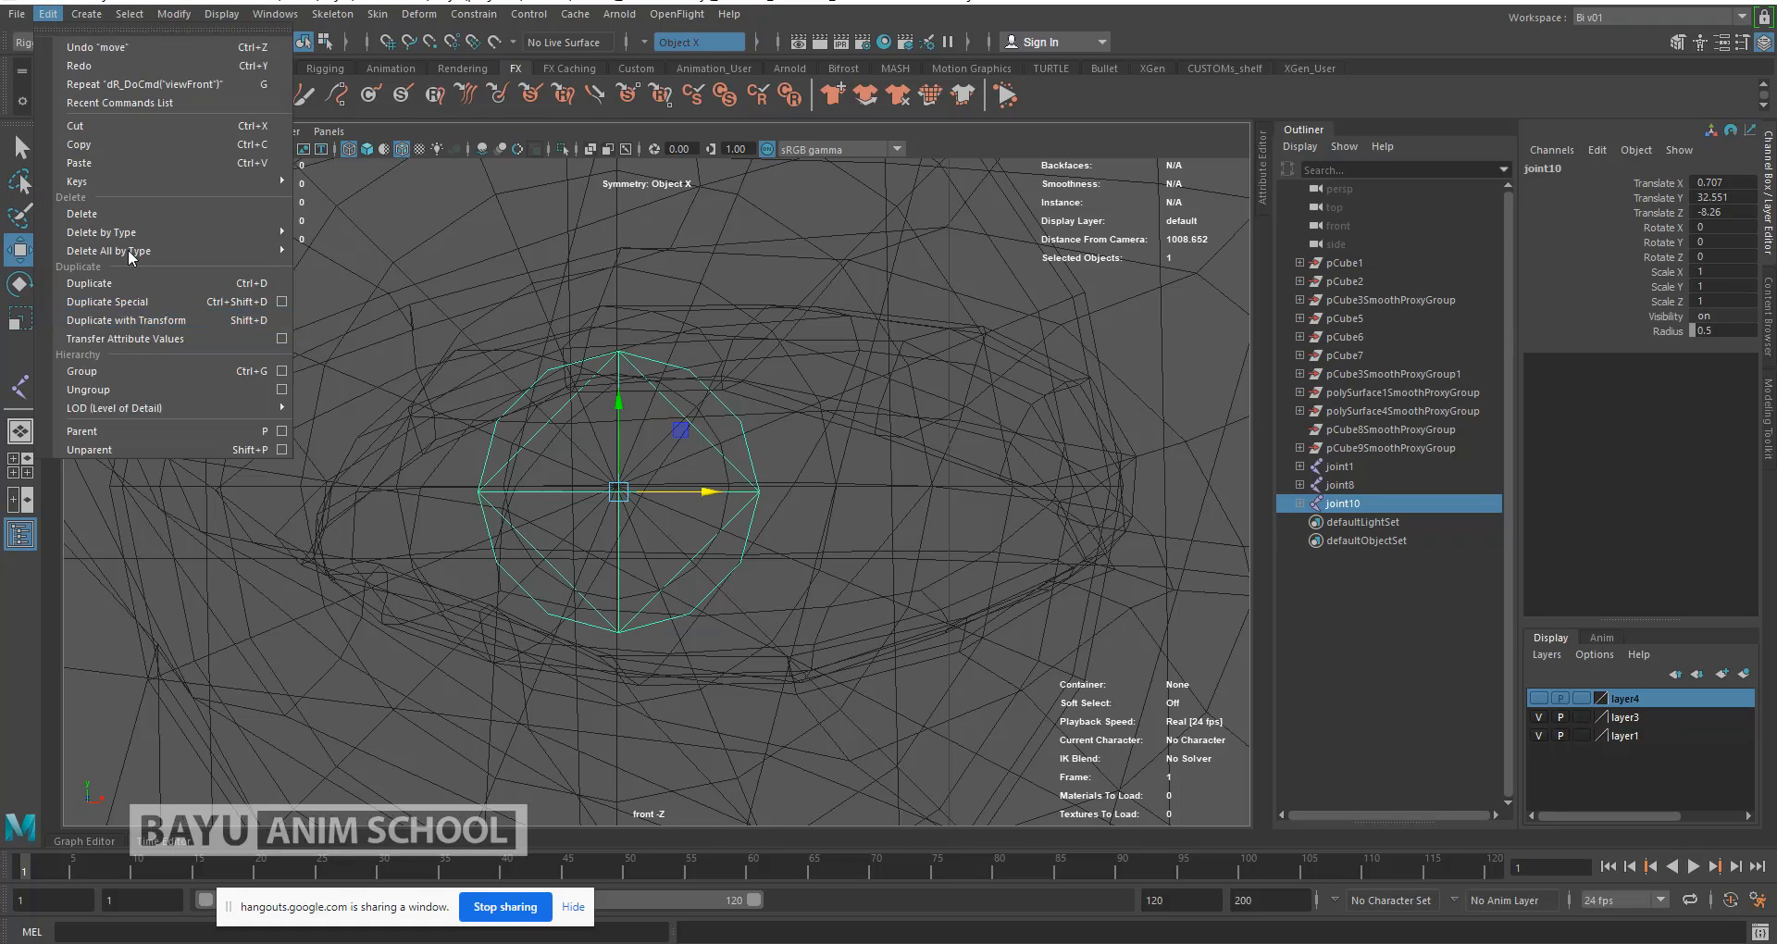
left_click(283, 302)
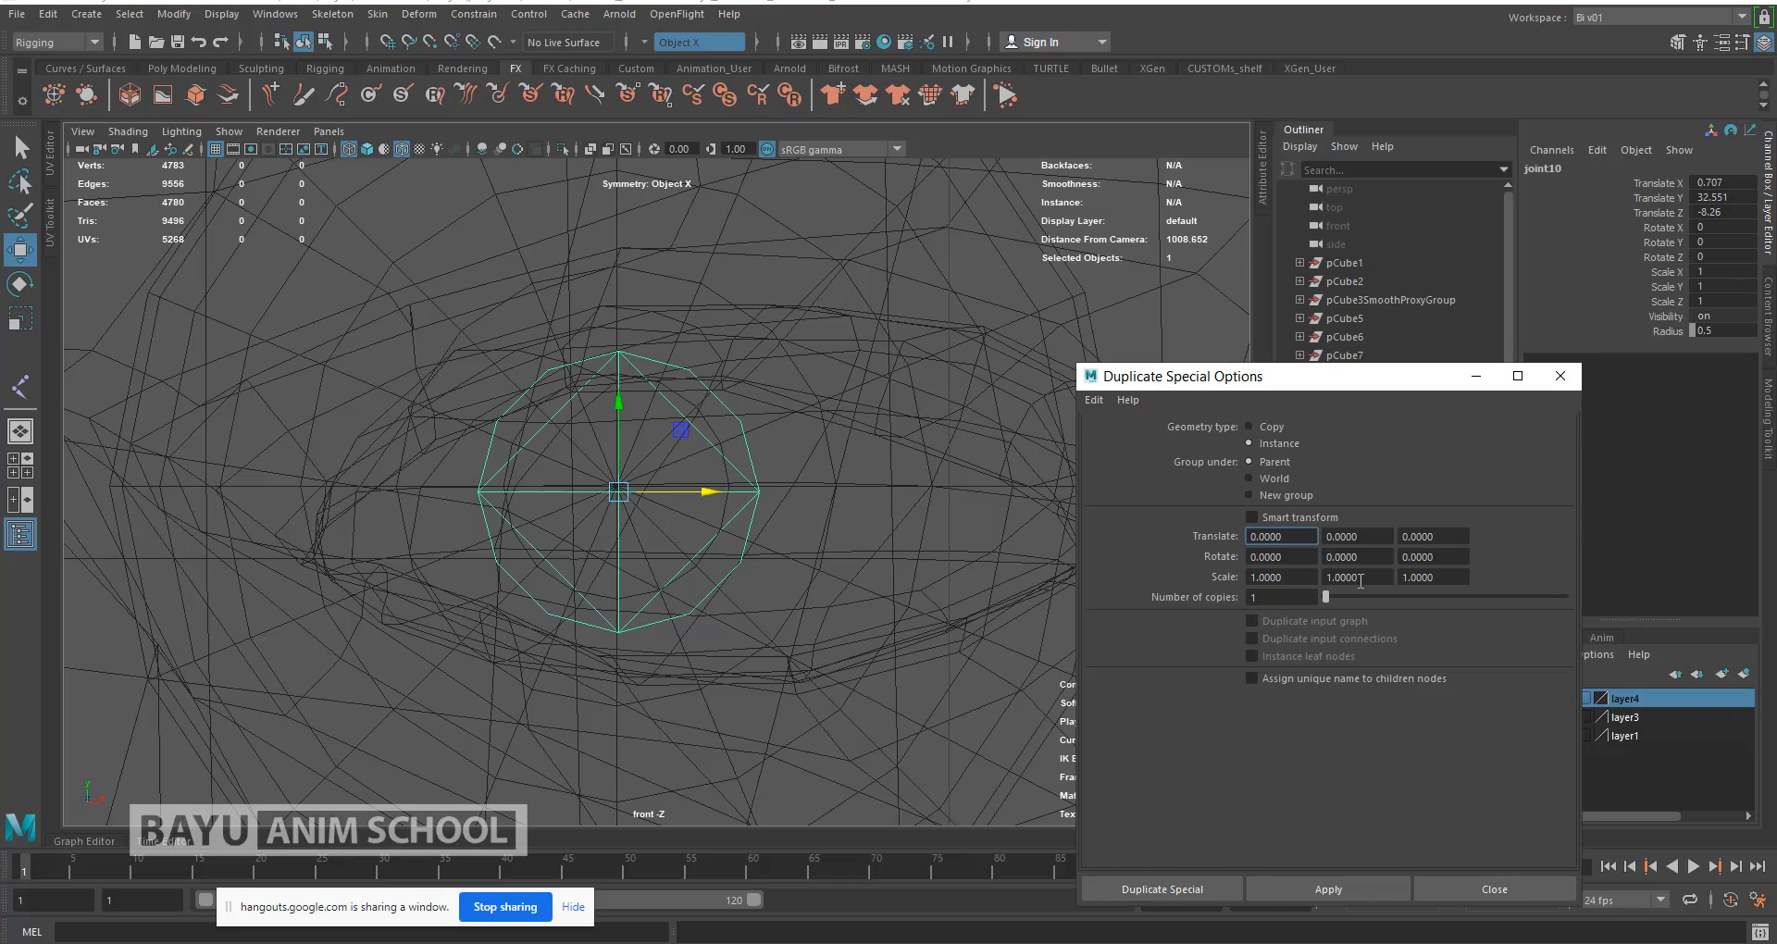
left_click(1107, 401)
left_click(1115, 441)
left_click(1253, 621)
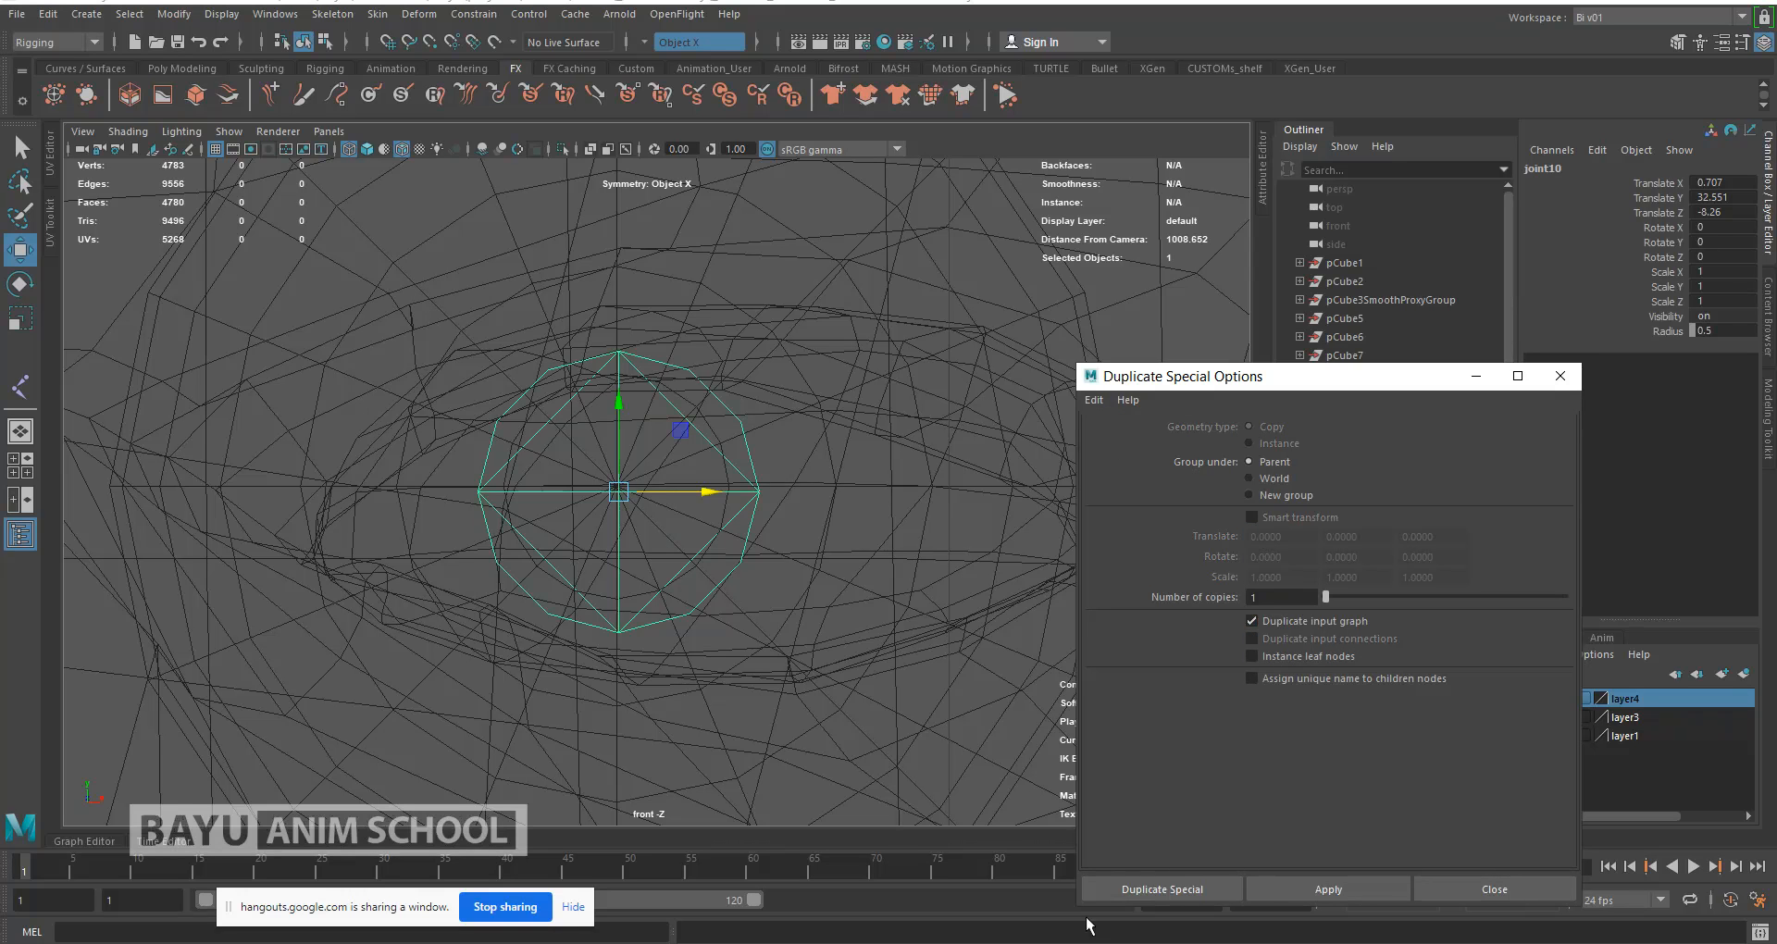
left_click(1157, 890)
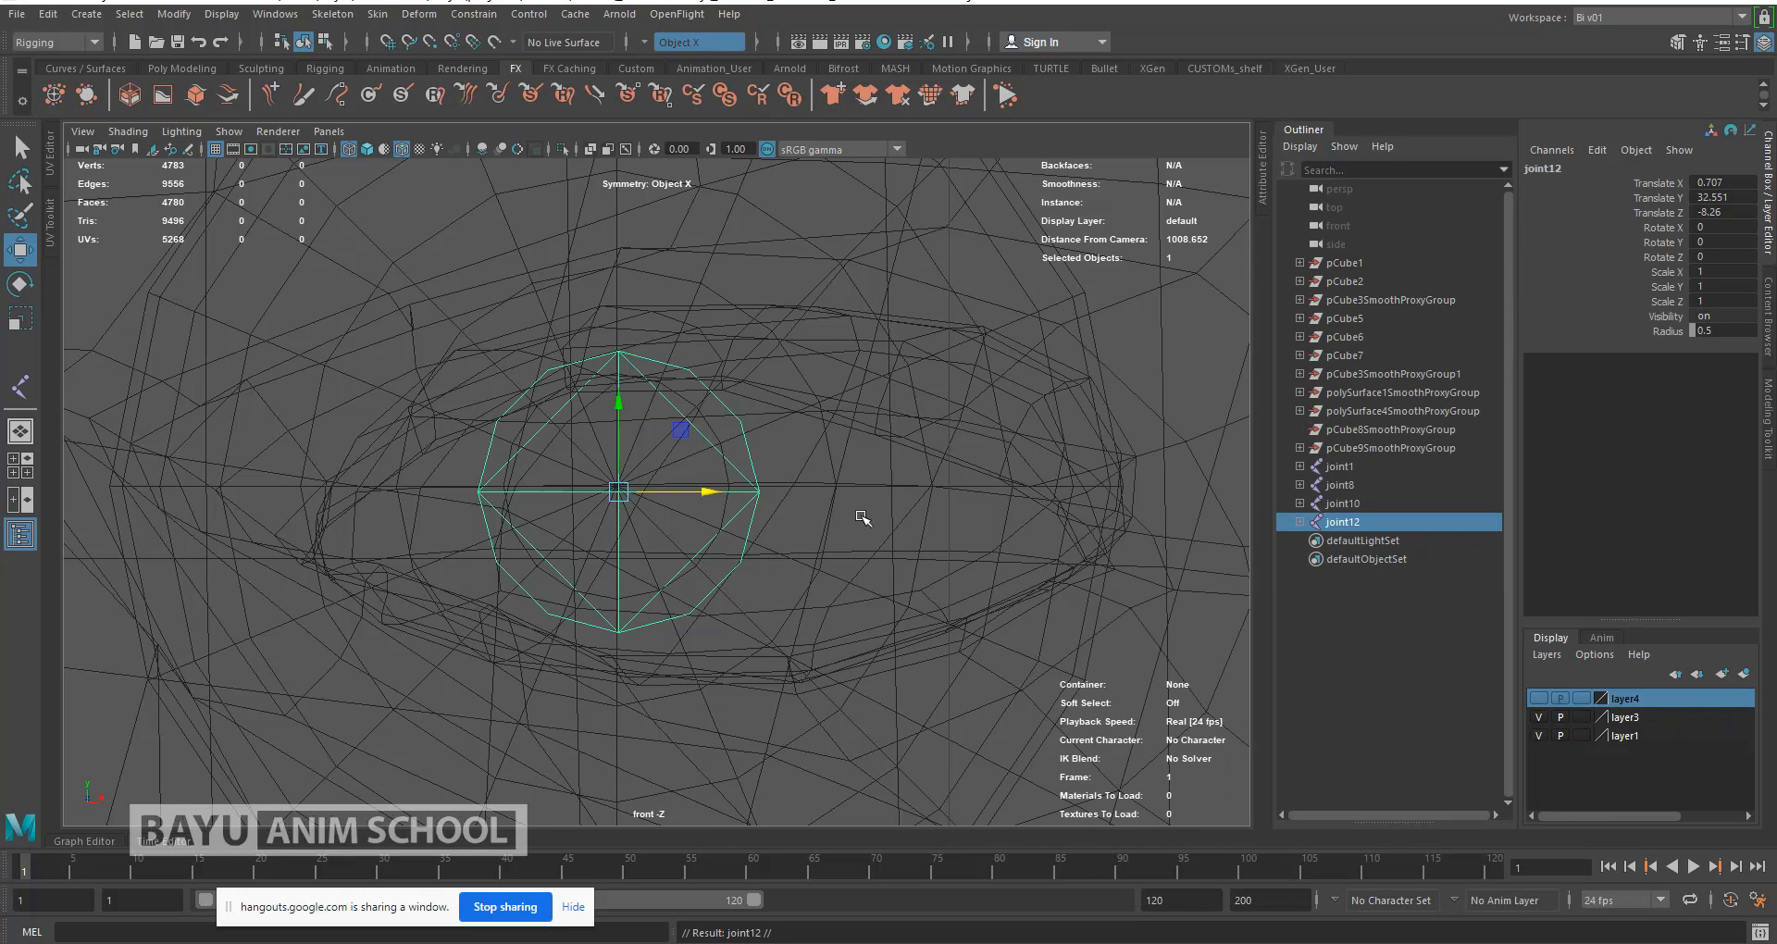
Step: Set the duplicated eye chain's Translate X to -0.707 to place it in the right eyeball, and check both eyes' alignment
left_click(1745, 181)
key("Home")
type("-")
key("Return")
scroll(622, 568, "down", 5)
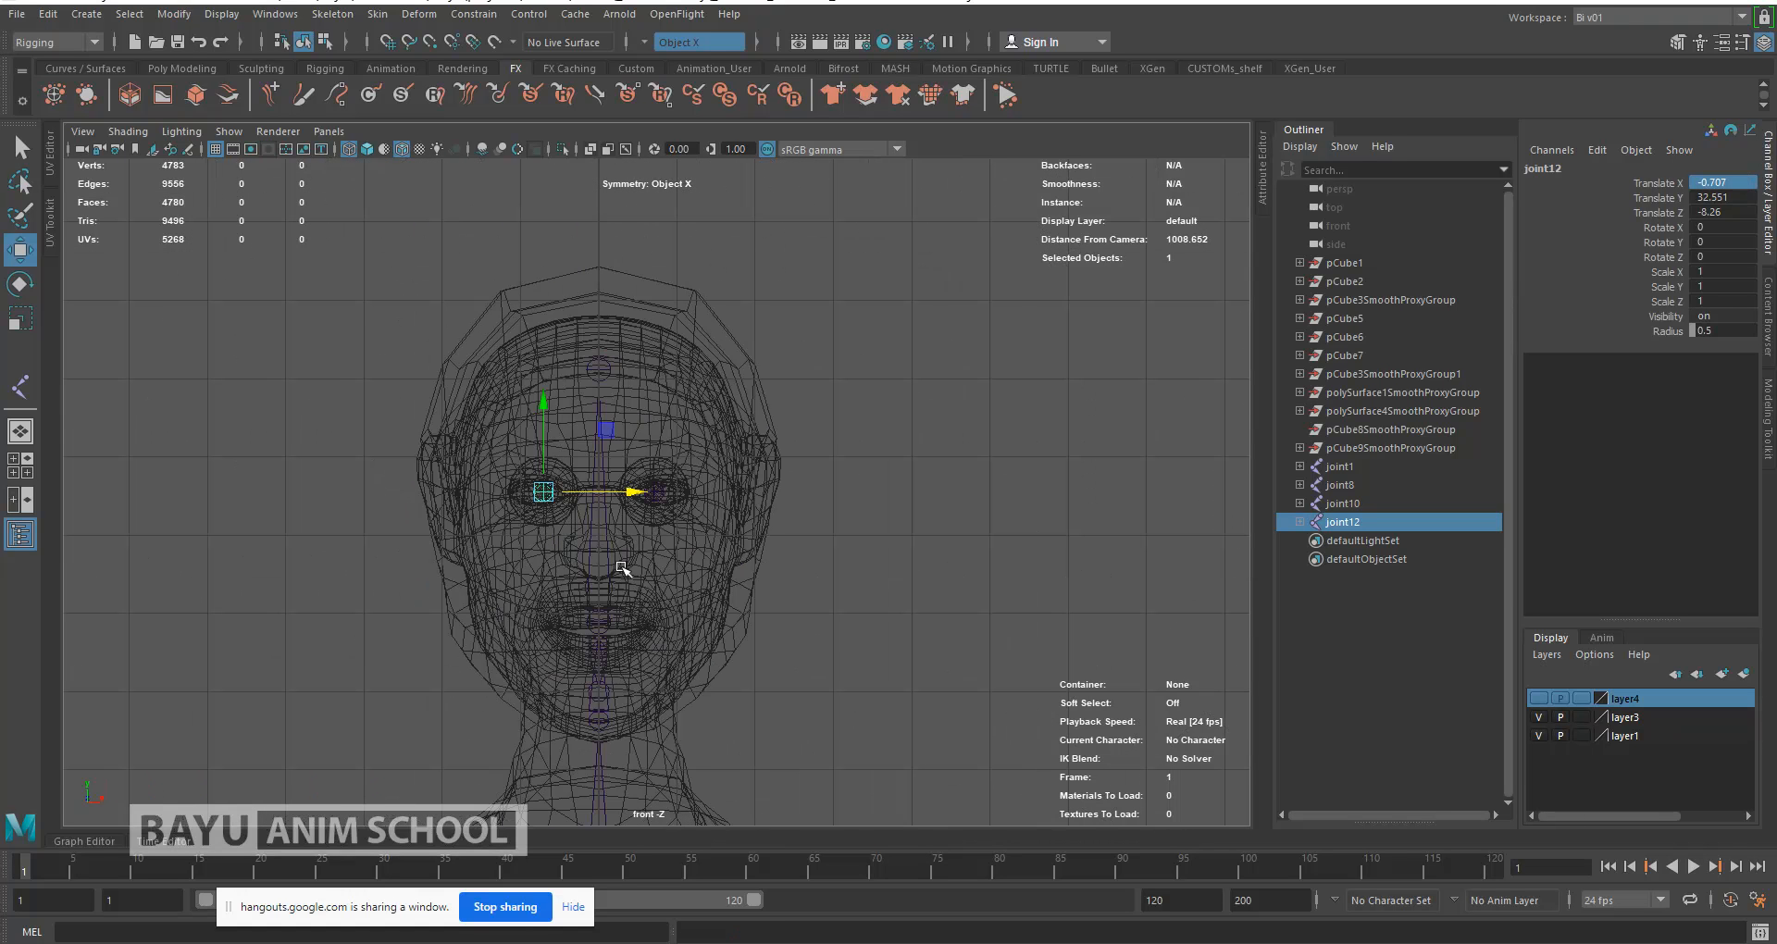
scroll(546, 546, "up", 3)
middle_click_drag(546, 547, 668, 528, "alt")
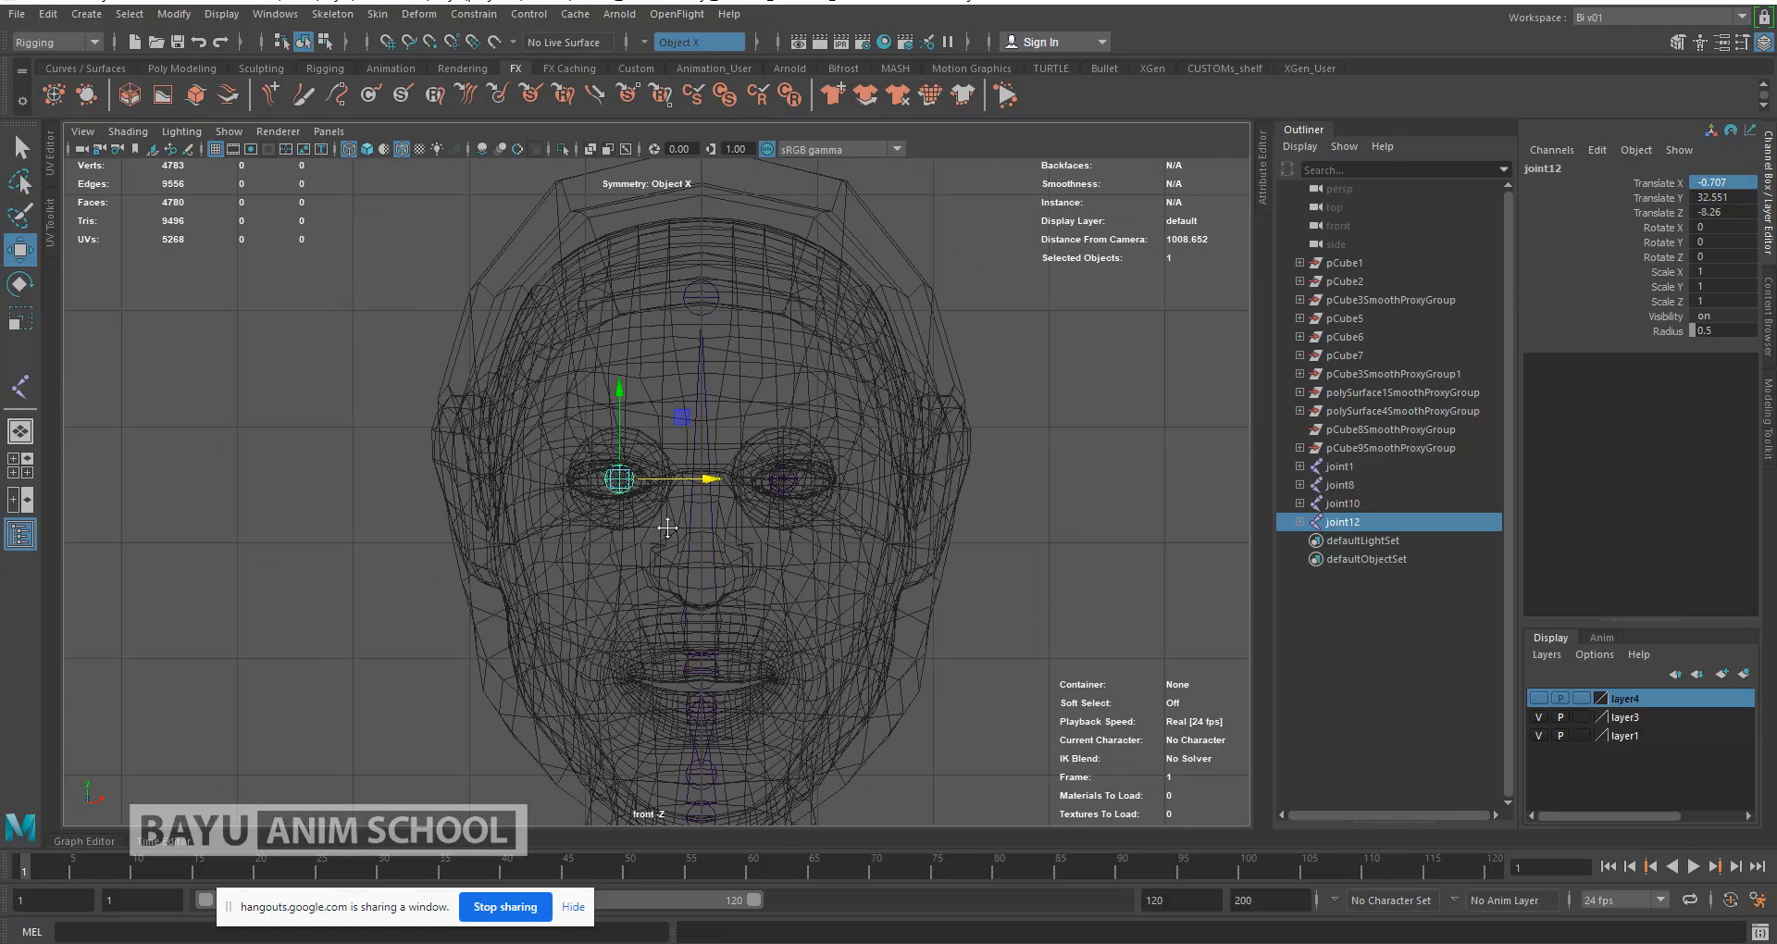
scroll(667, 528, "up", 4)
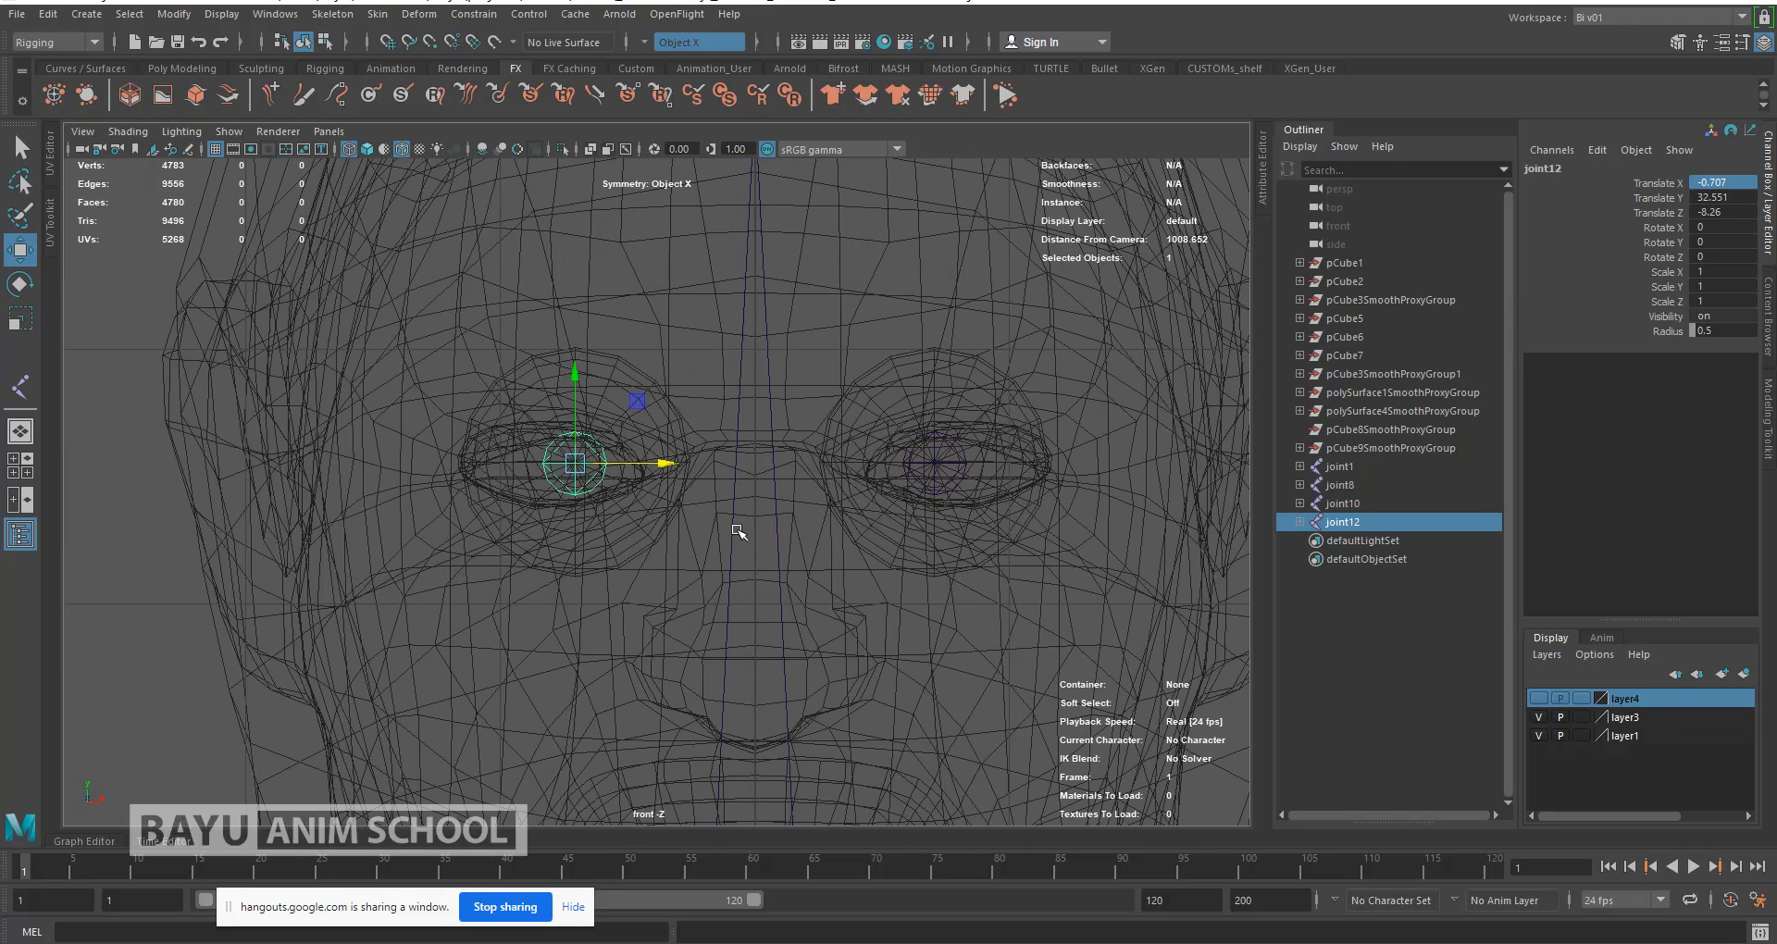
scroll(740, 533, "down", 10)
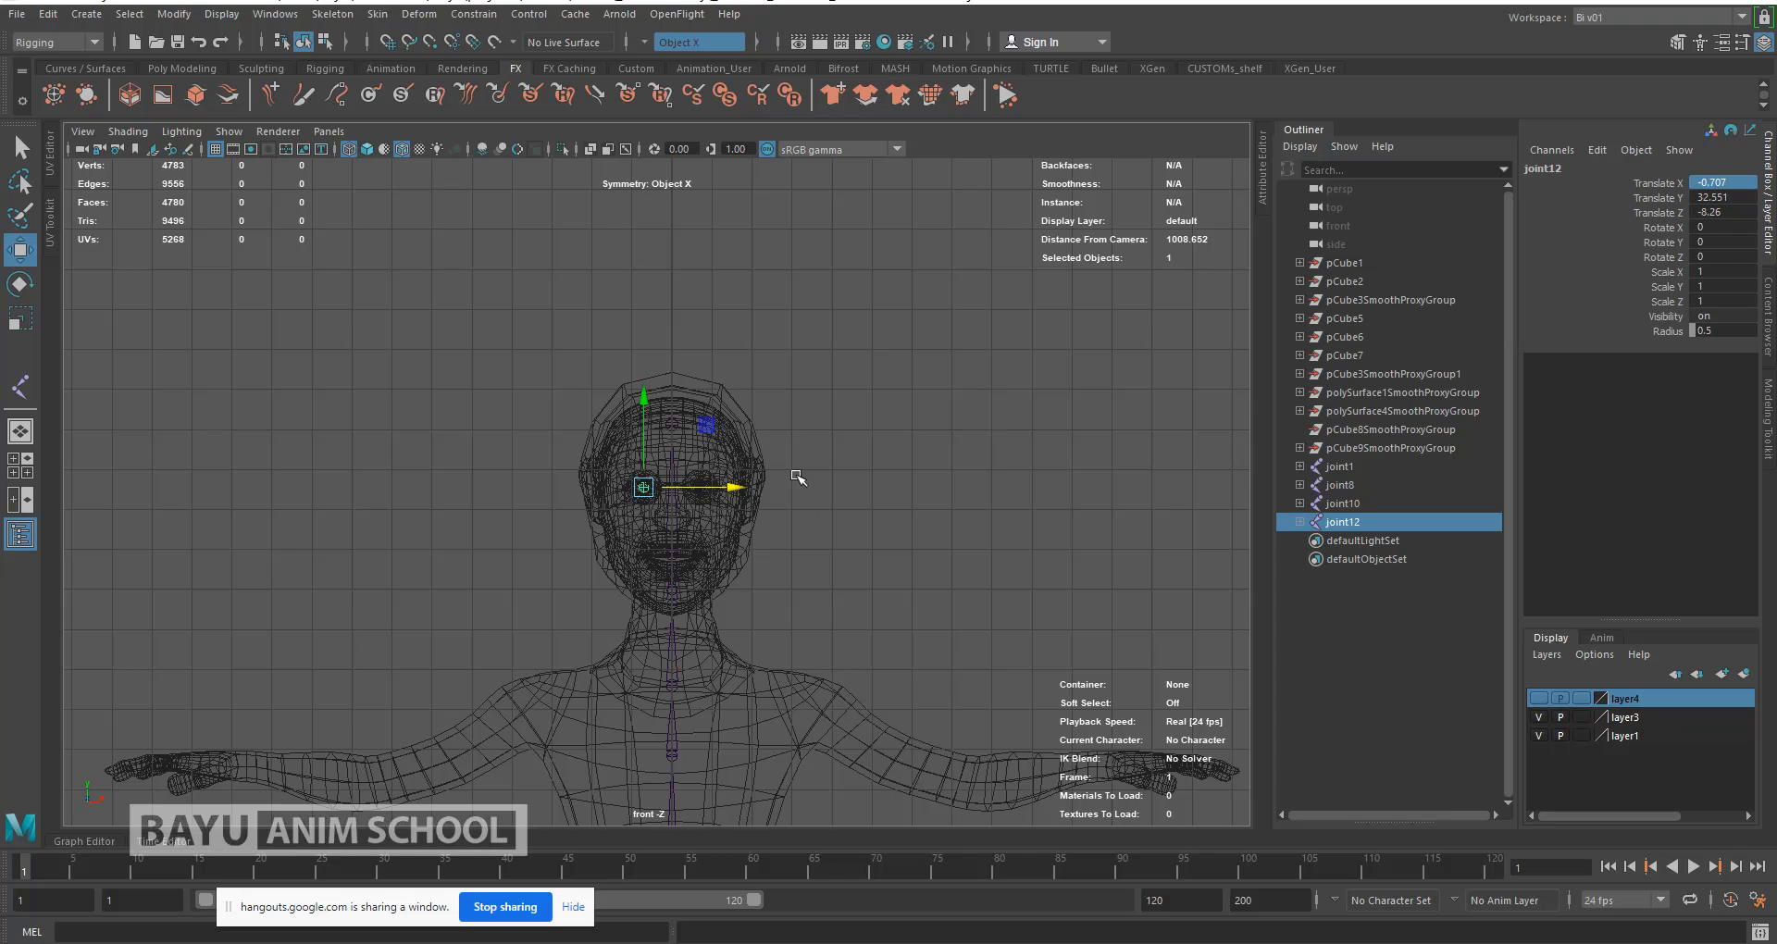
Step: Switch to the perspective view and hide polygons so that only the joints are displayed
key("space")
left_click_drag(856, 465, 854, 446)
middle_click_drag(704, 481, 897, 528, "alt")
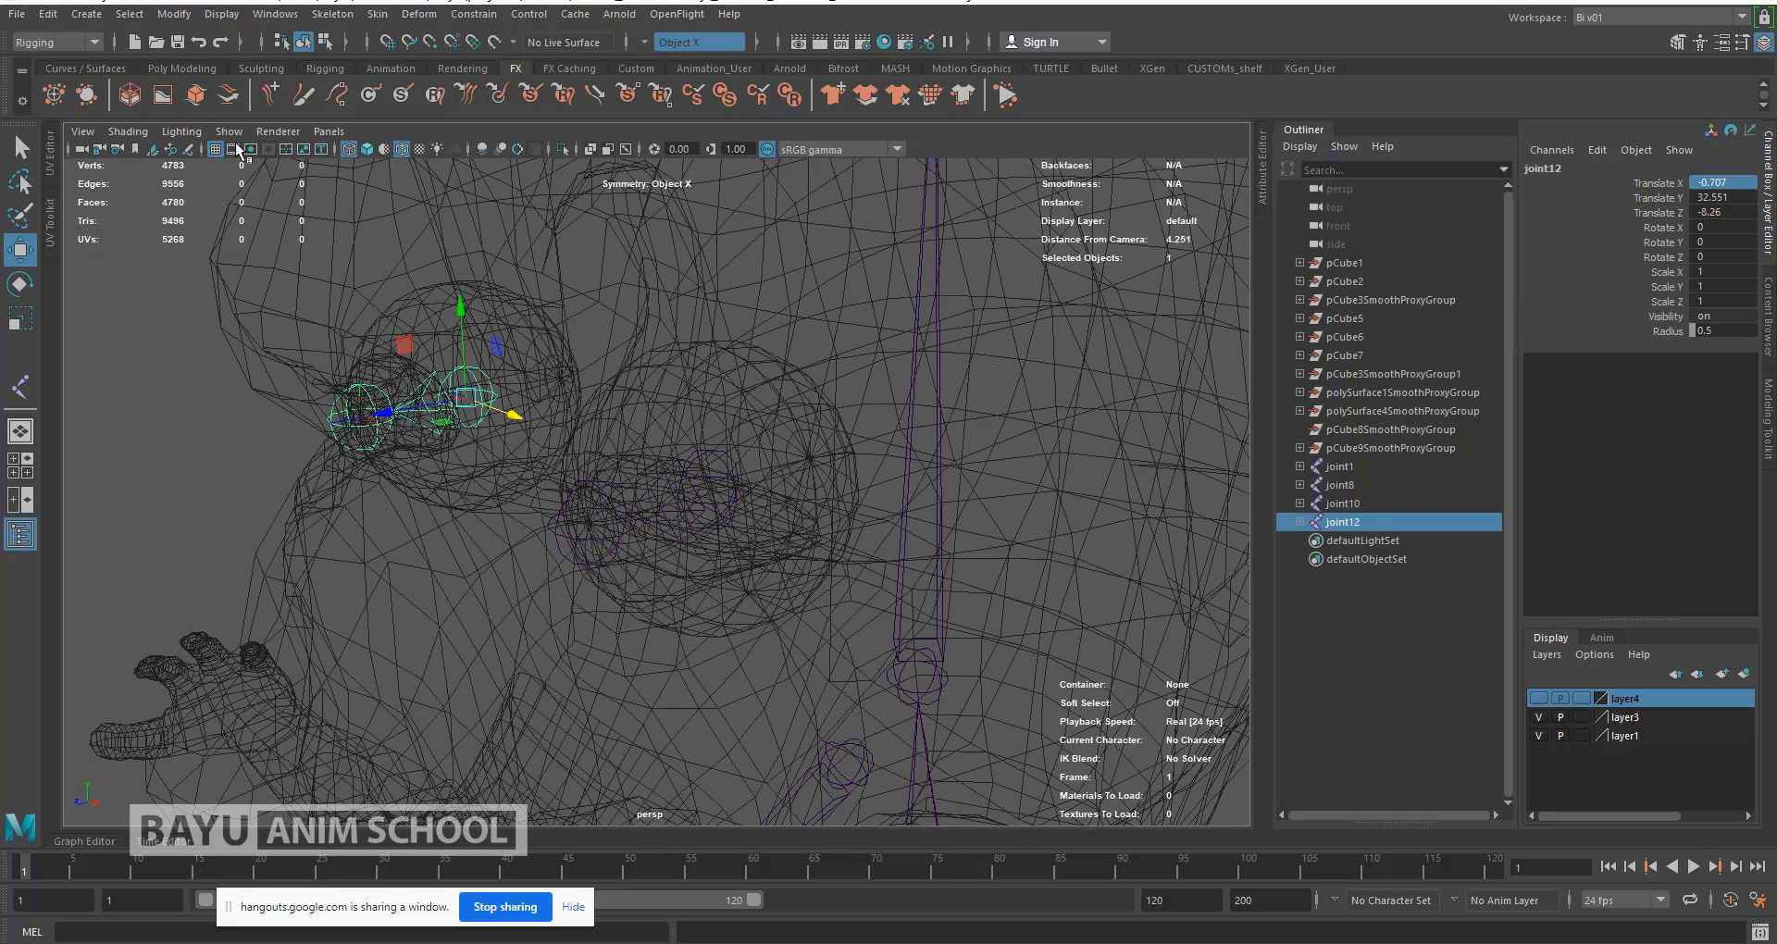
left_click(229, 132)
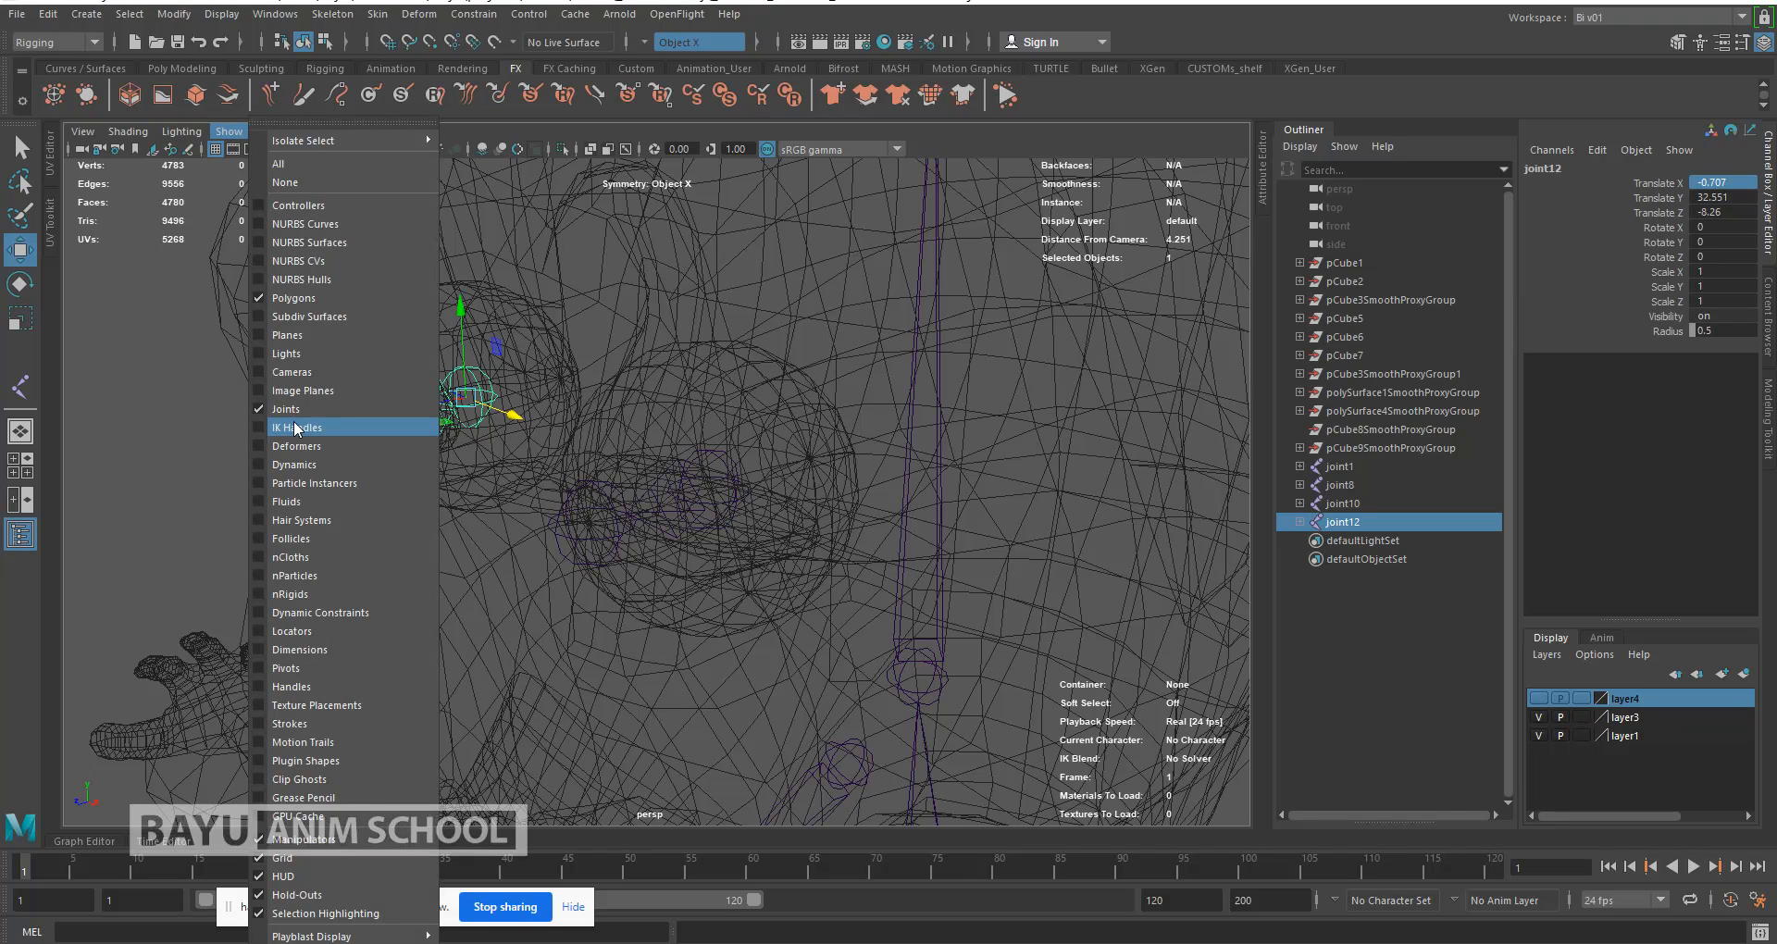
left_click(289, 298)
scroll(550, 486, "down", 2)
left_click_drag(521, 527, 507, 535, "alt")
middle_click_drag(691, 637, 591, 590, "alt")
scroll(591, 589, "down", 2)
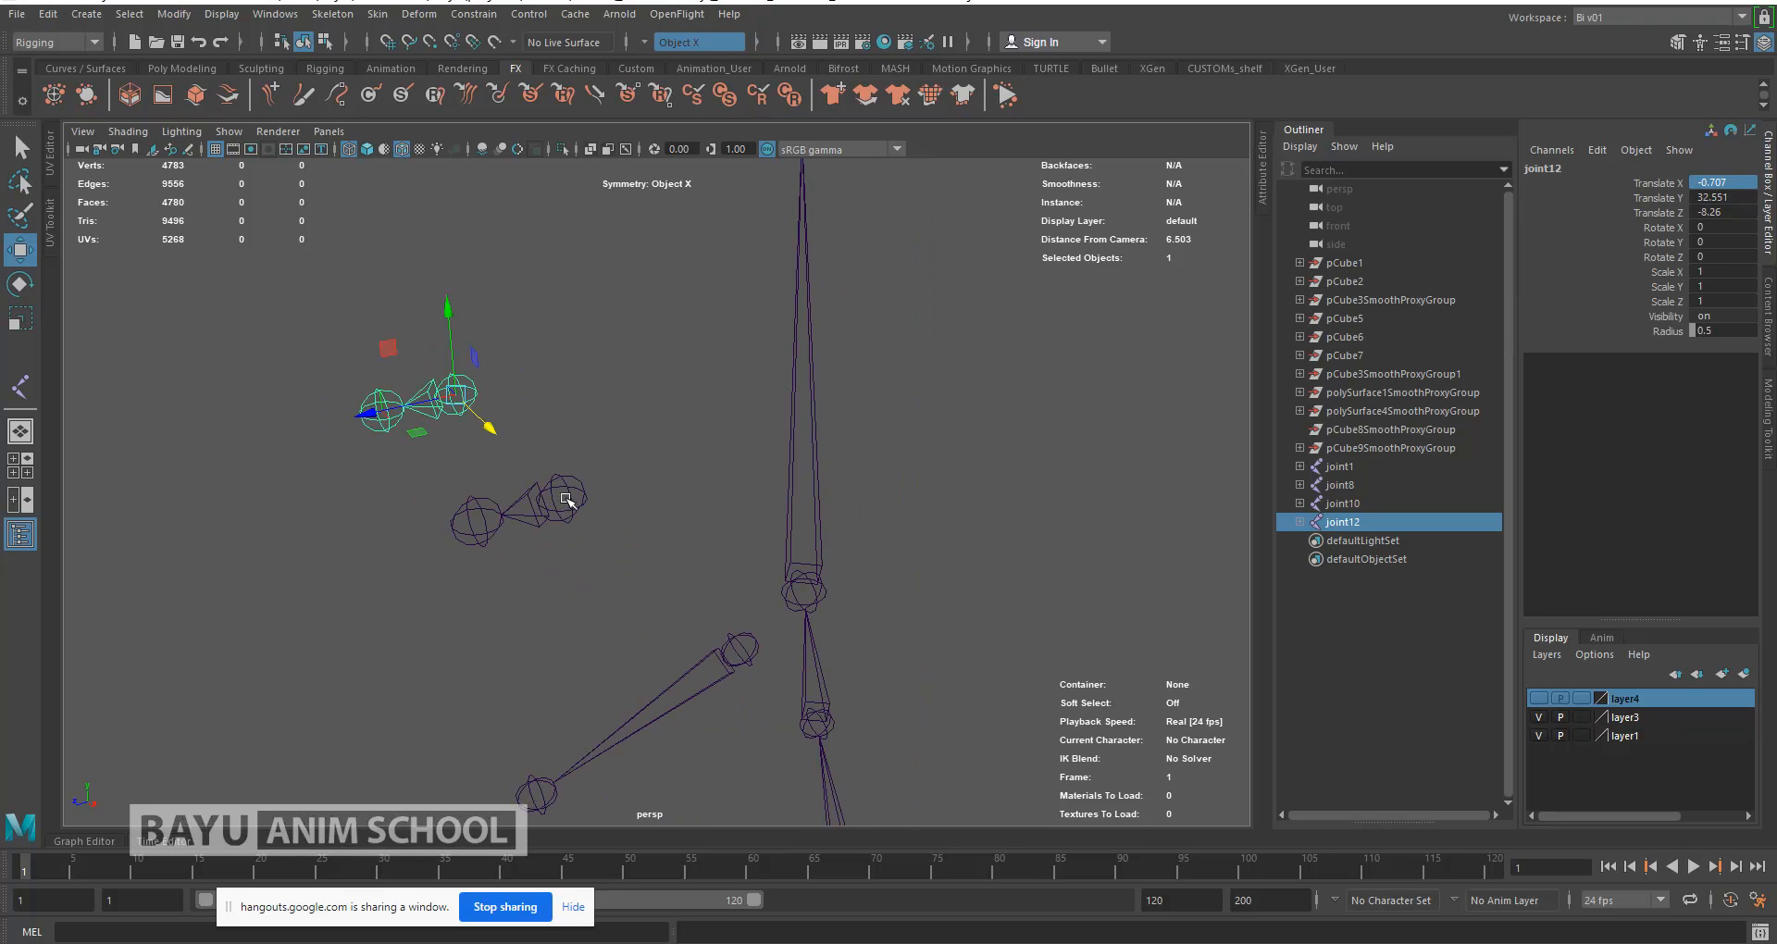
Step: Parent both eye joint chains to the joint at the base of the head
left_click(567, 500, "shift")
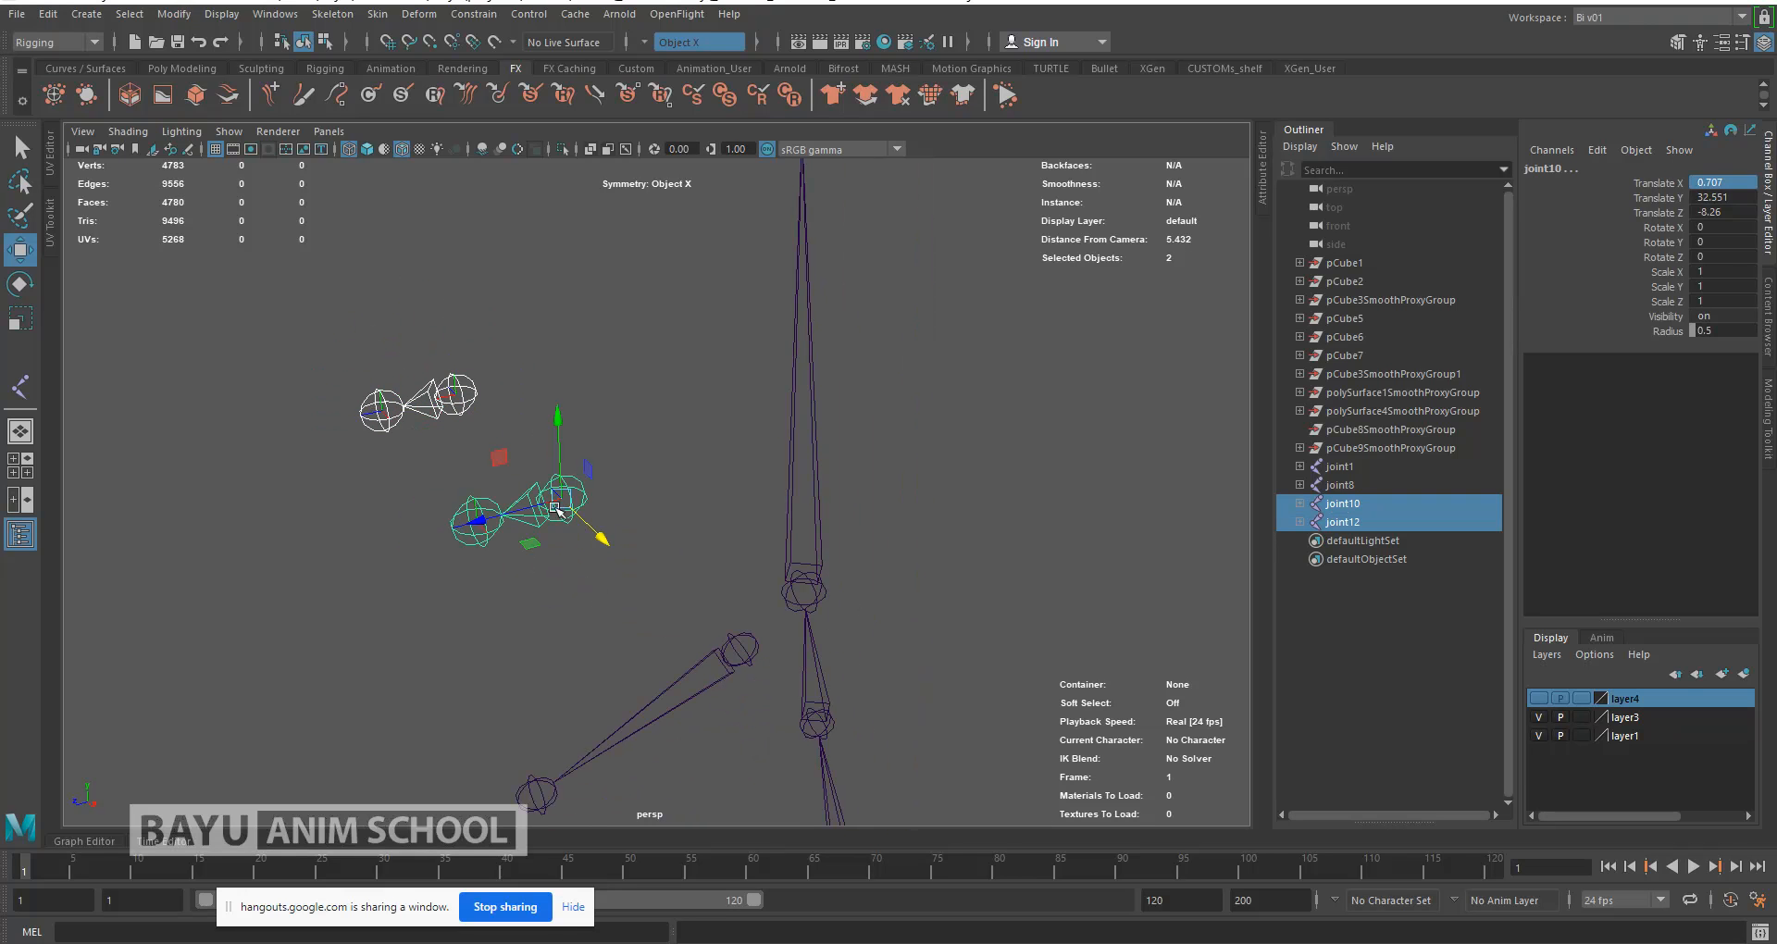
left_click(833, 589, "shift")
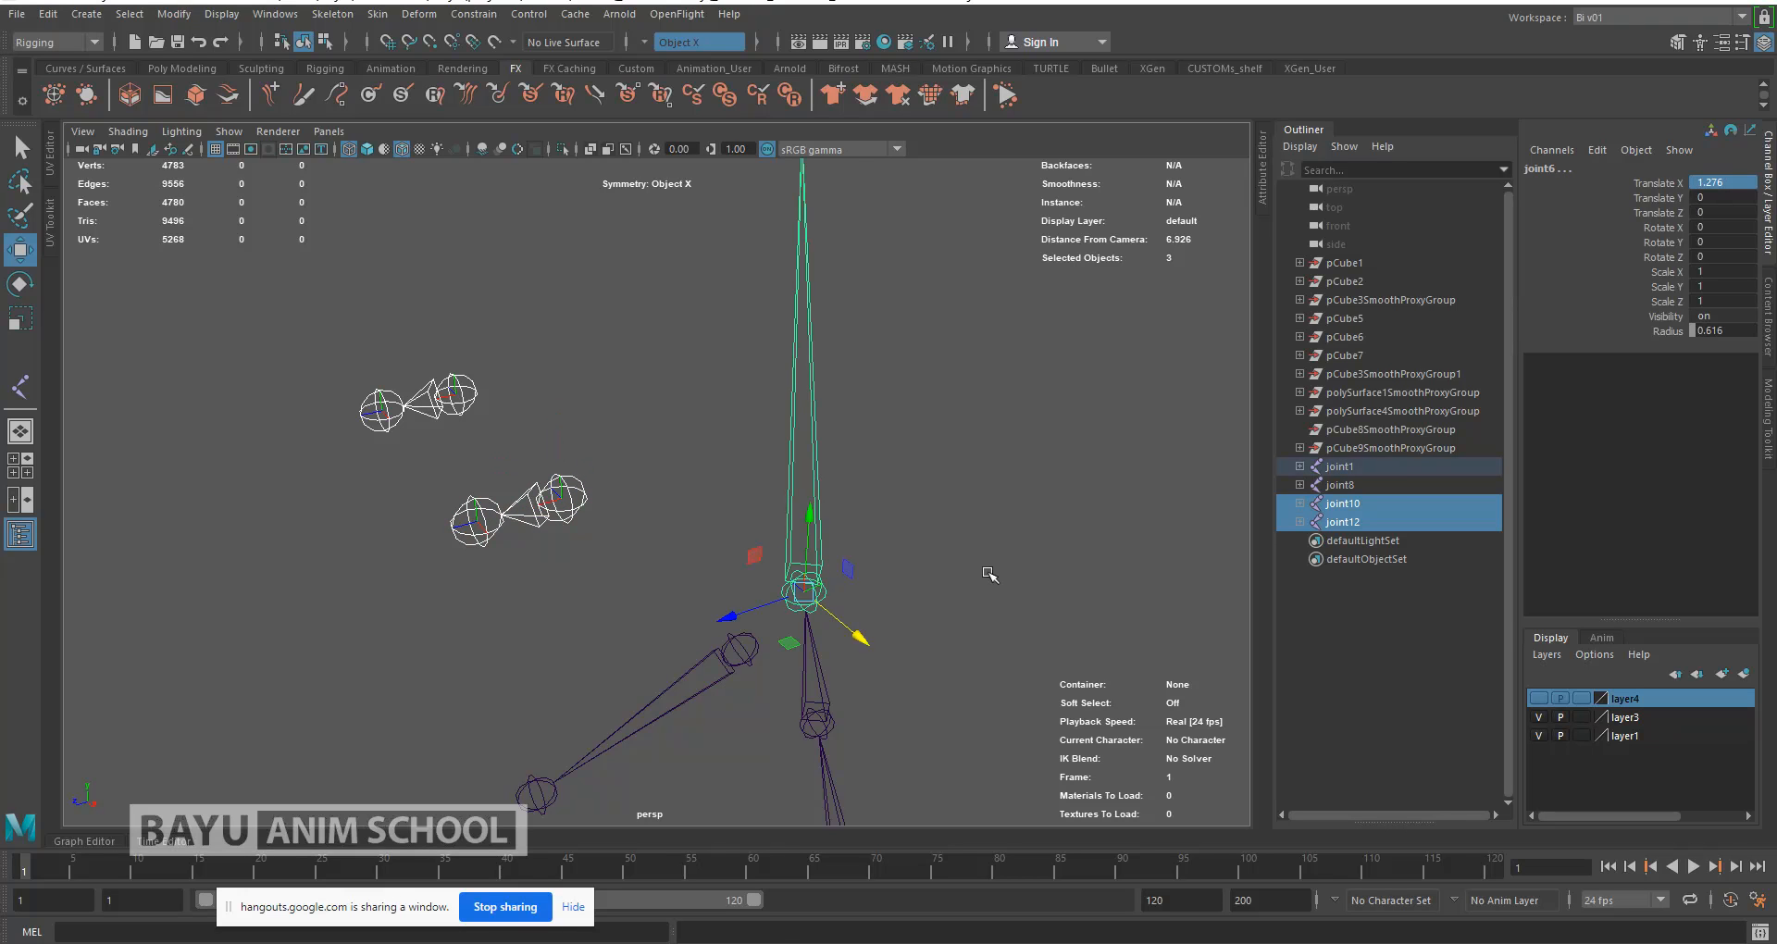
key("p")
left_click(951, 606)
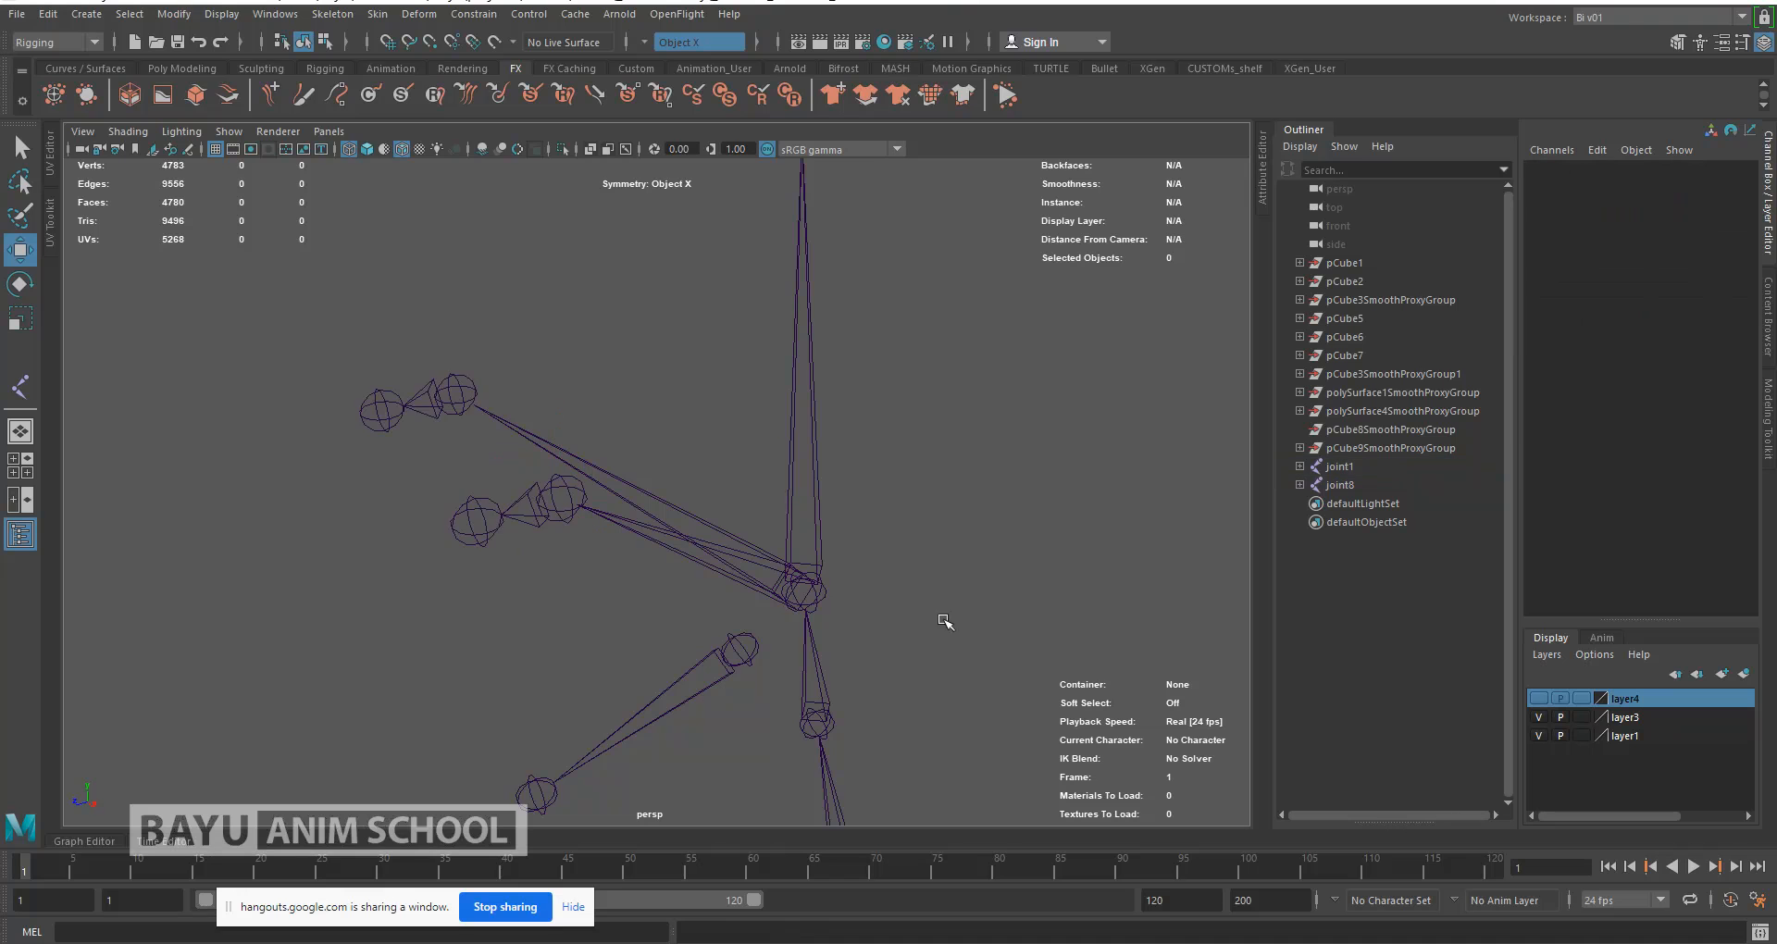
Step: Parent the jaw joint chain to the joint at the base of the head
left_click_drag(764, 623, 718, 574, "alt")
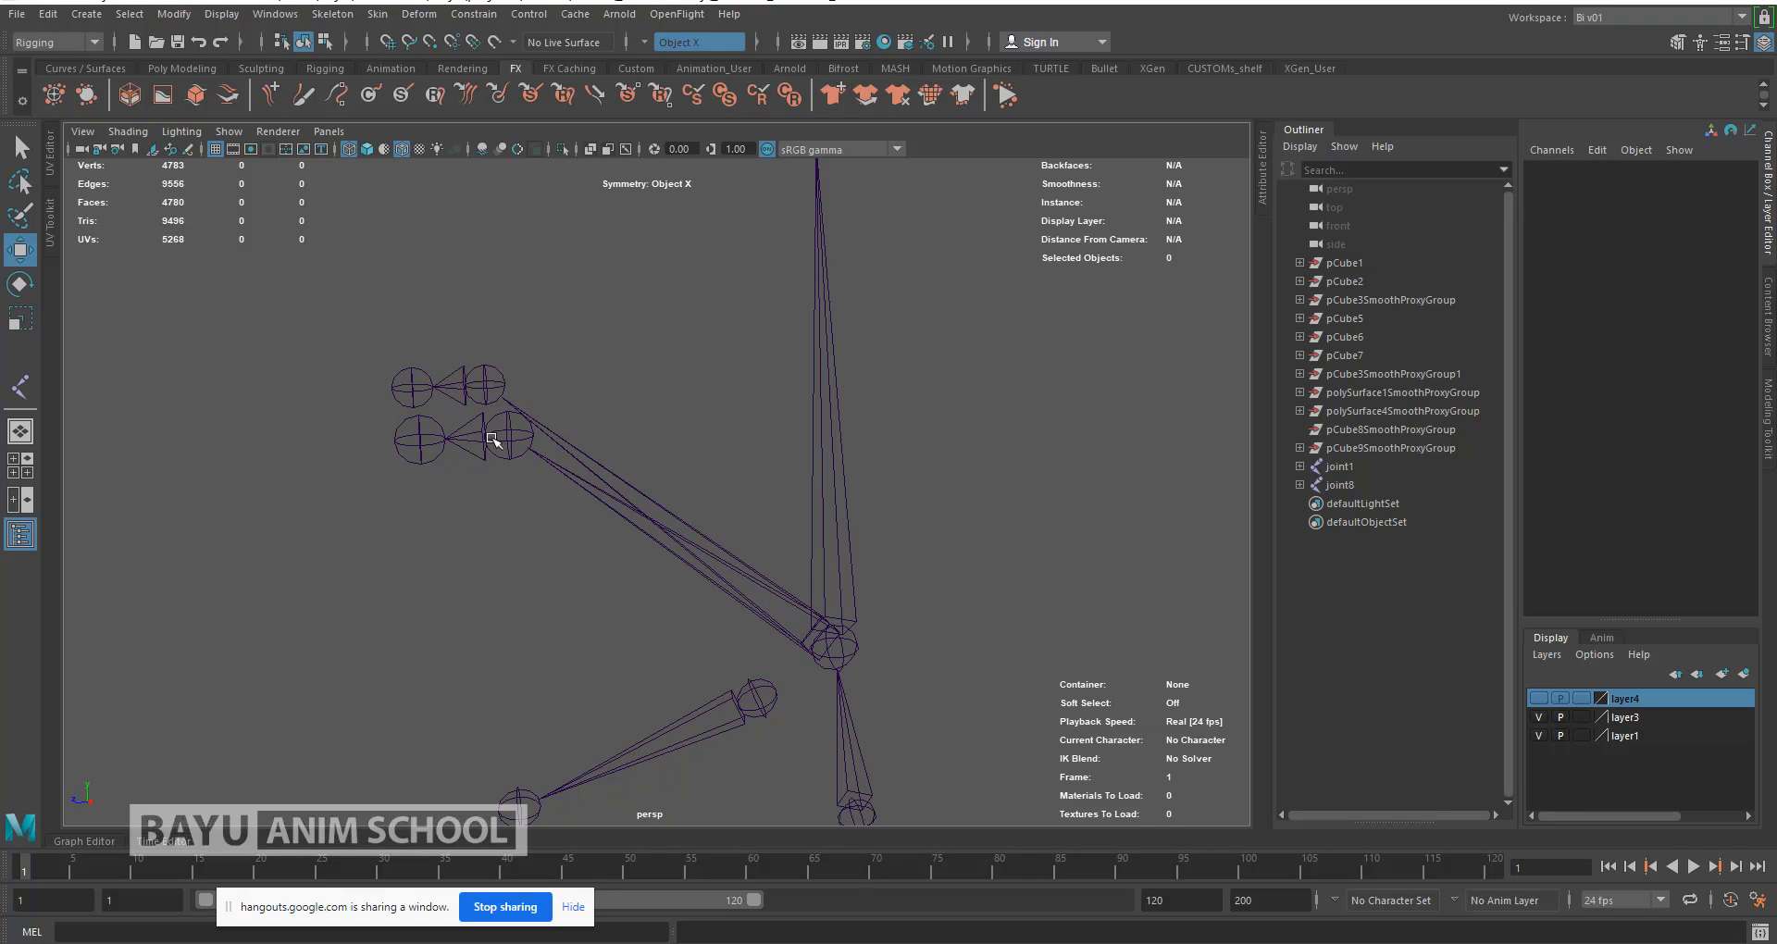
left_click_drag(615, 587, 529, 580, "alt")
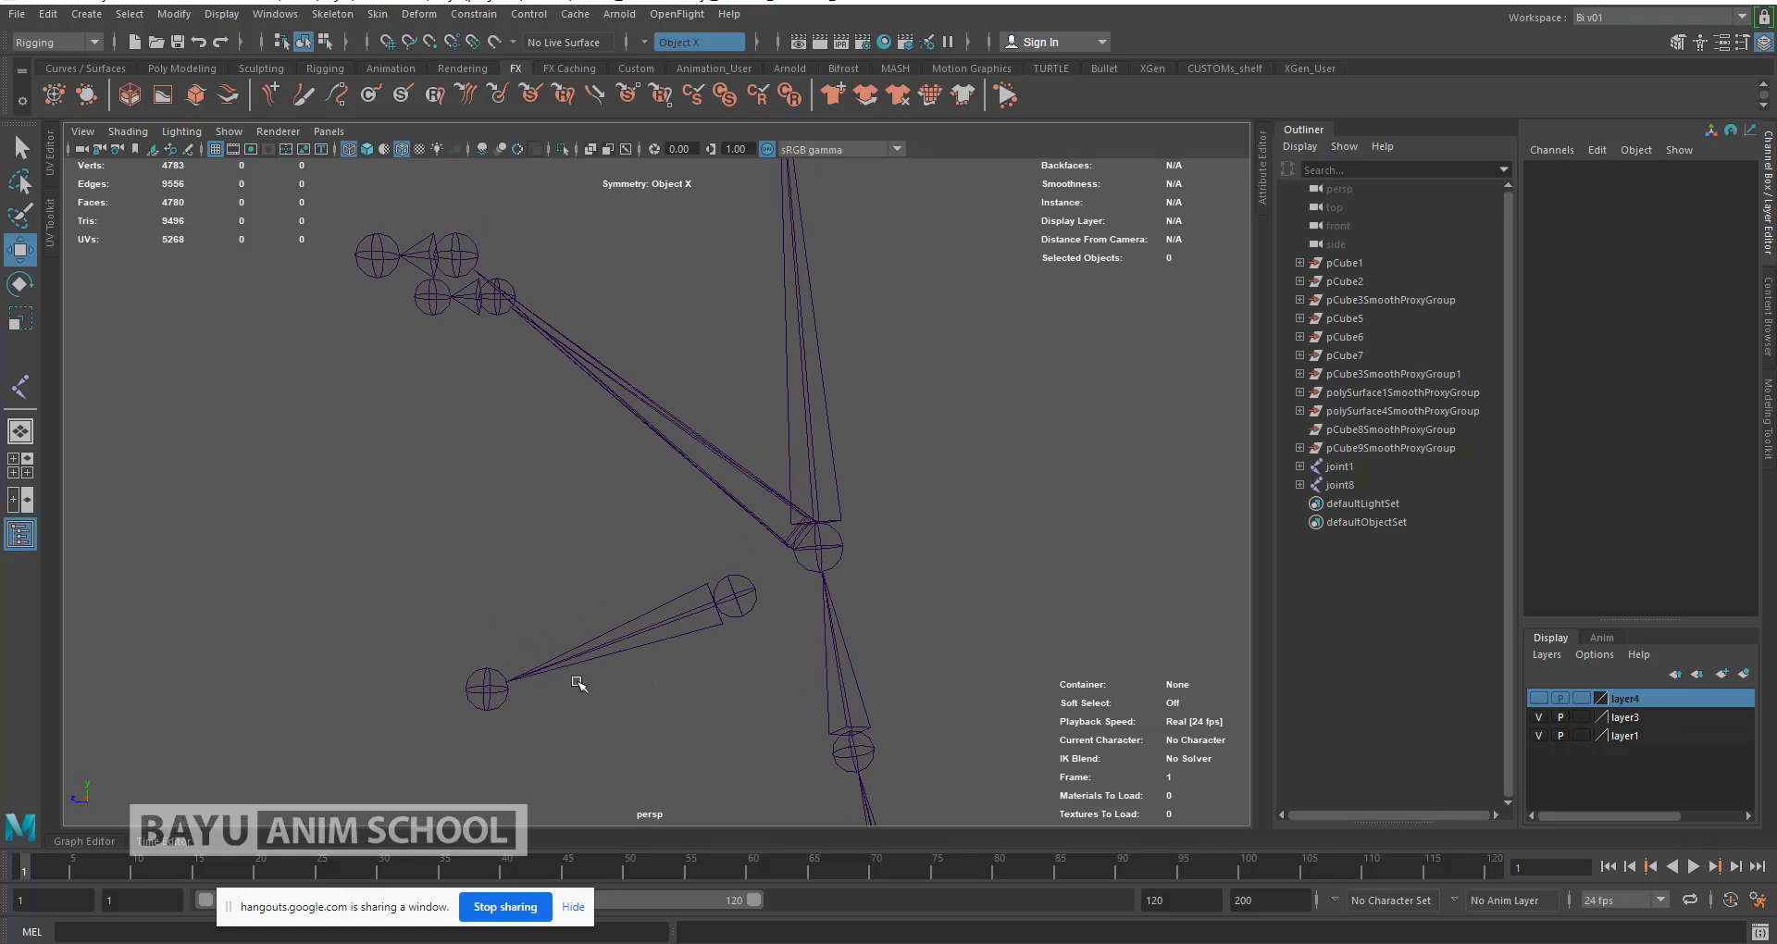
left_click(737, 601)
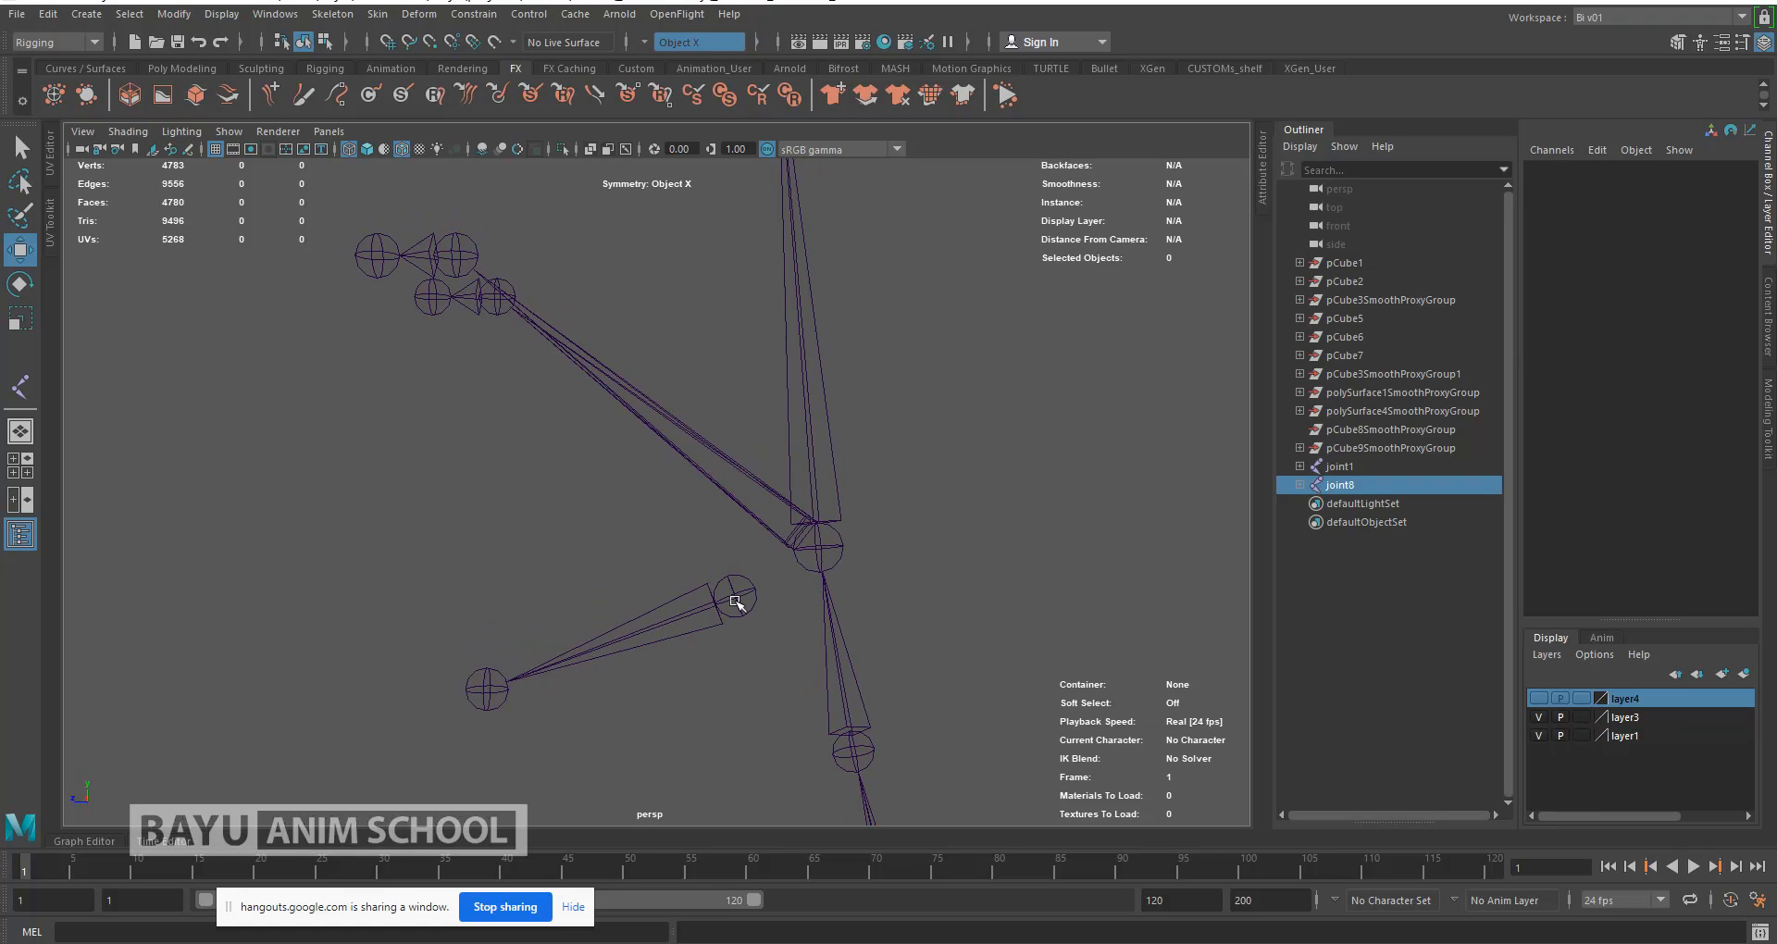
left_click(844, 552, "shift")
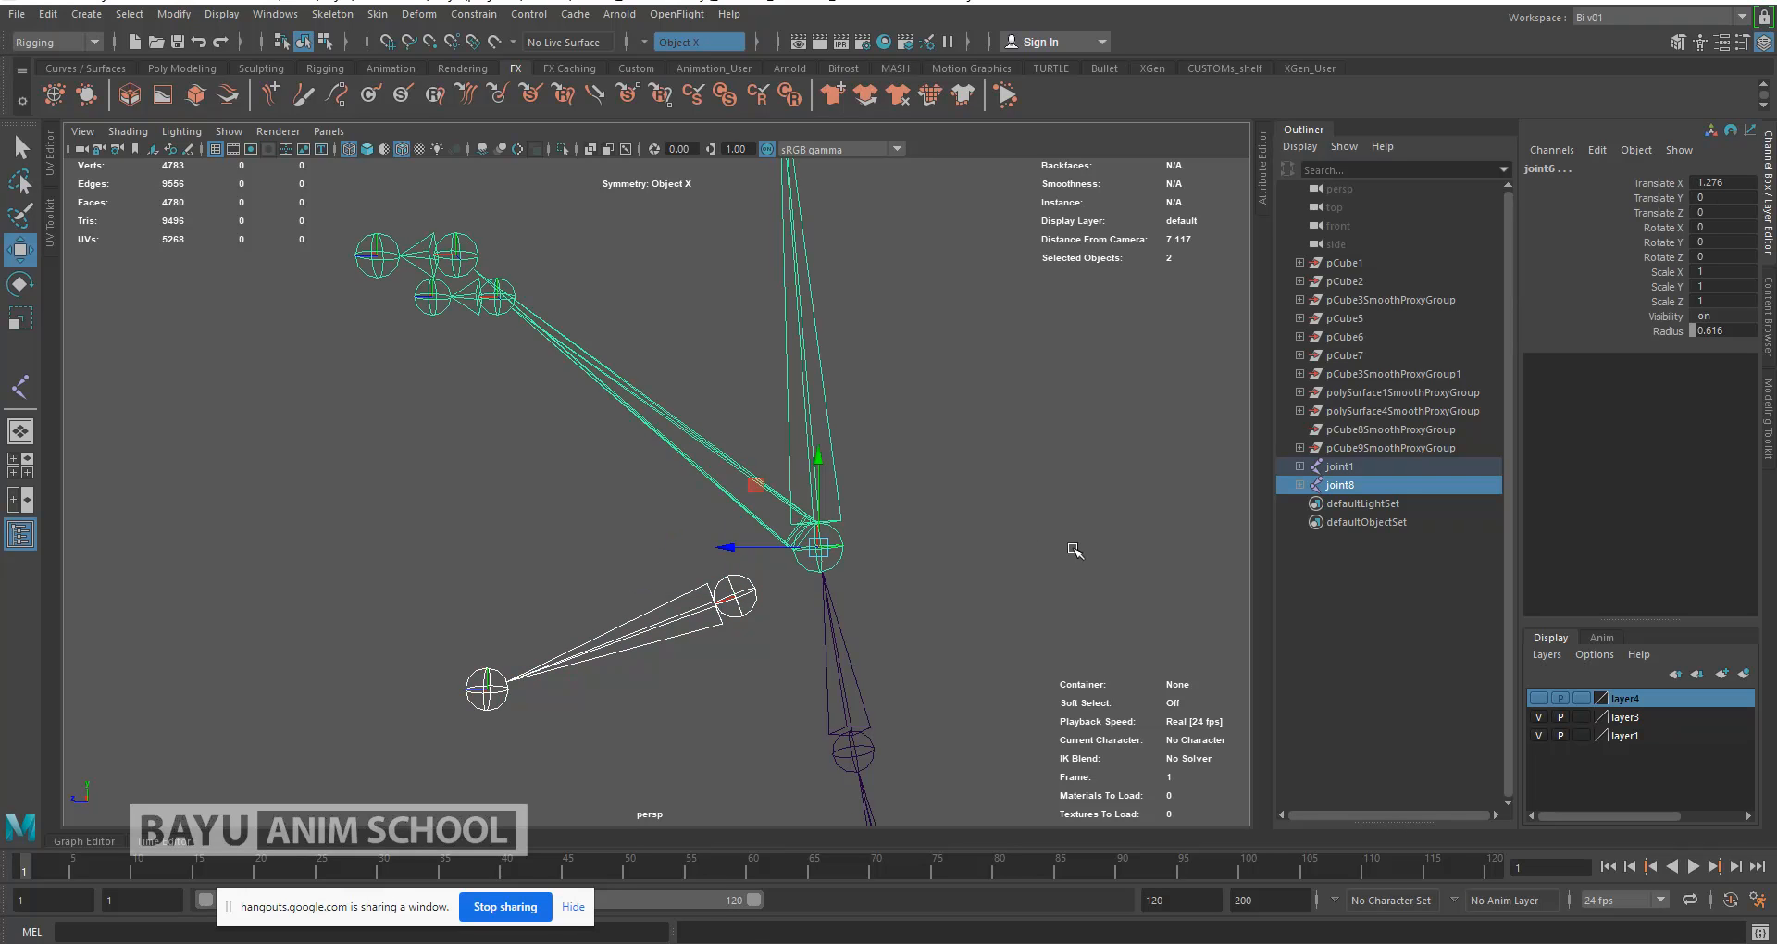
key("p")
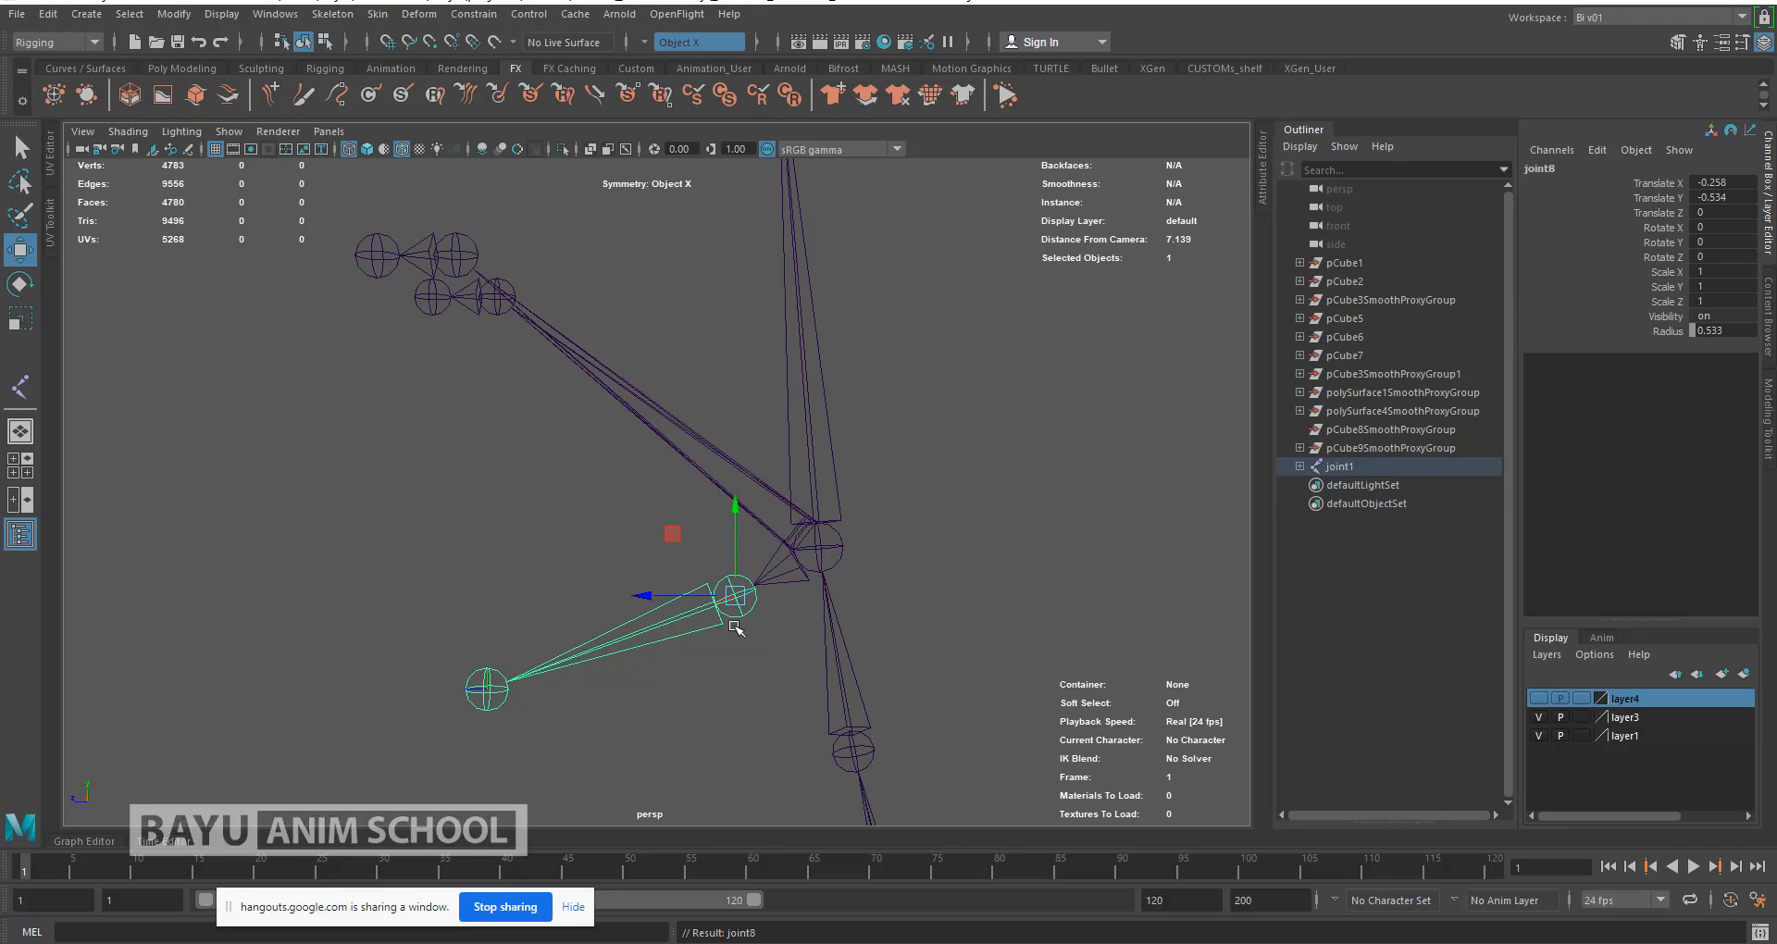
left_click(740, 695)
Step: Examine the jaw joint with the Rotate tool, along with its connection to the head and the spine chain below
left_click(720, 608)
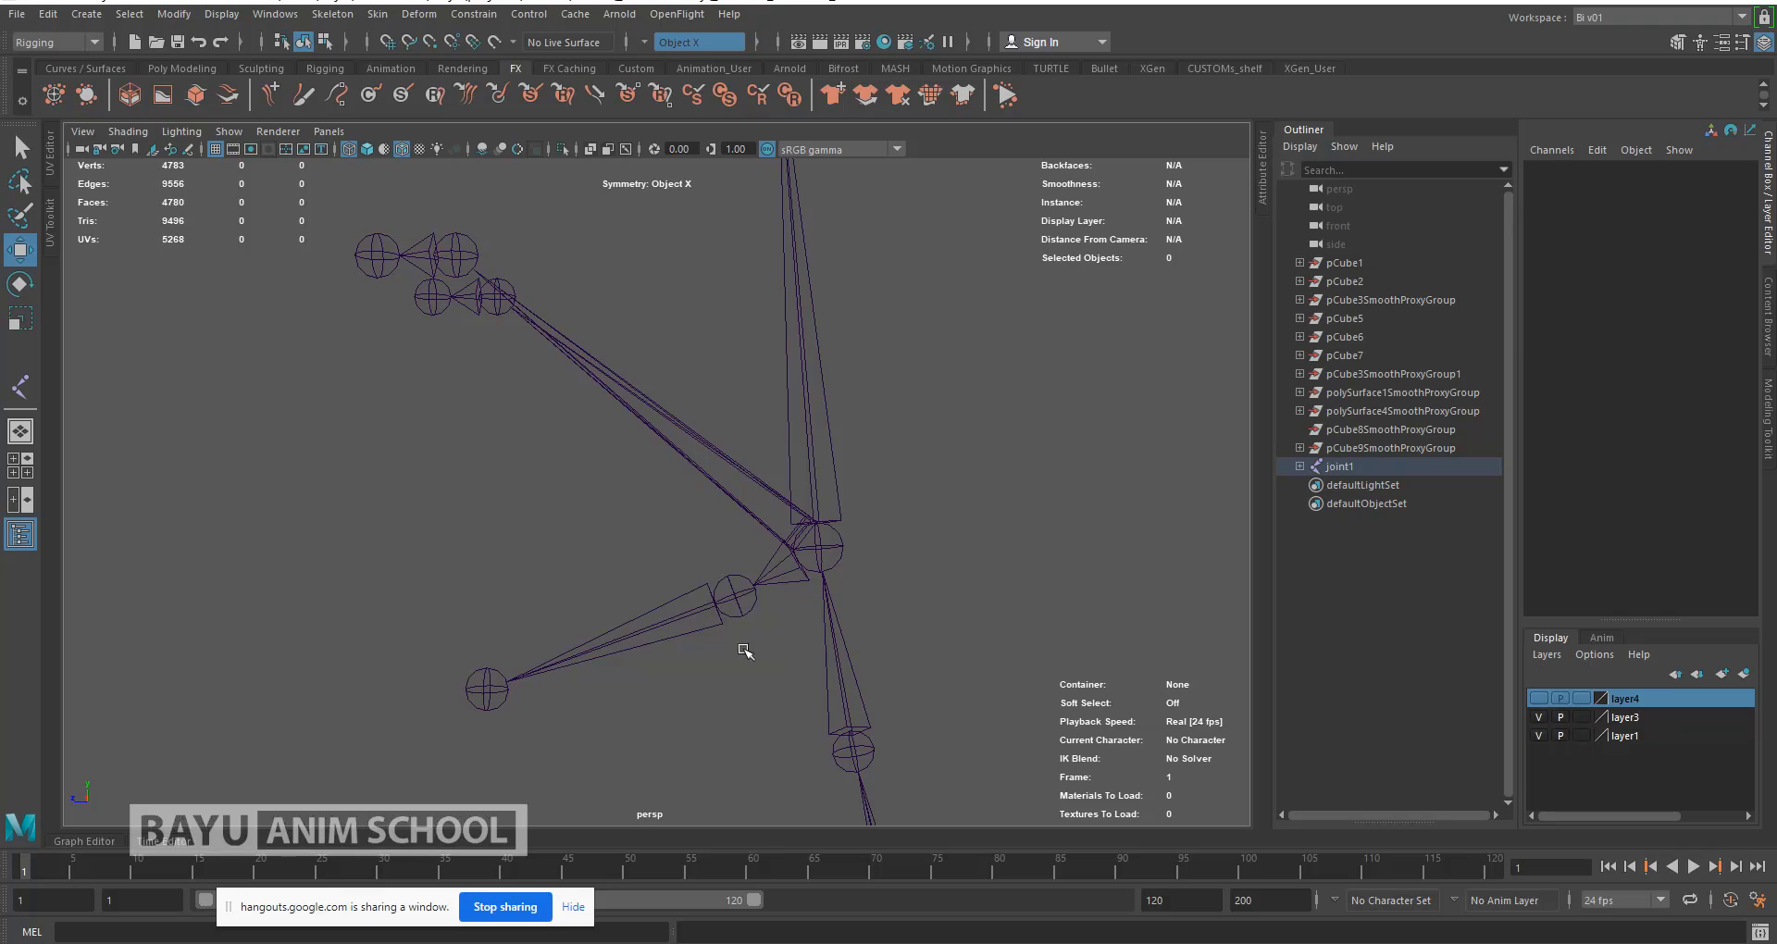
key("e")
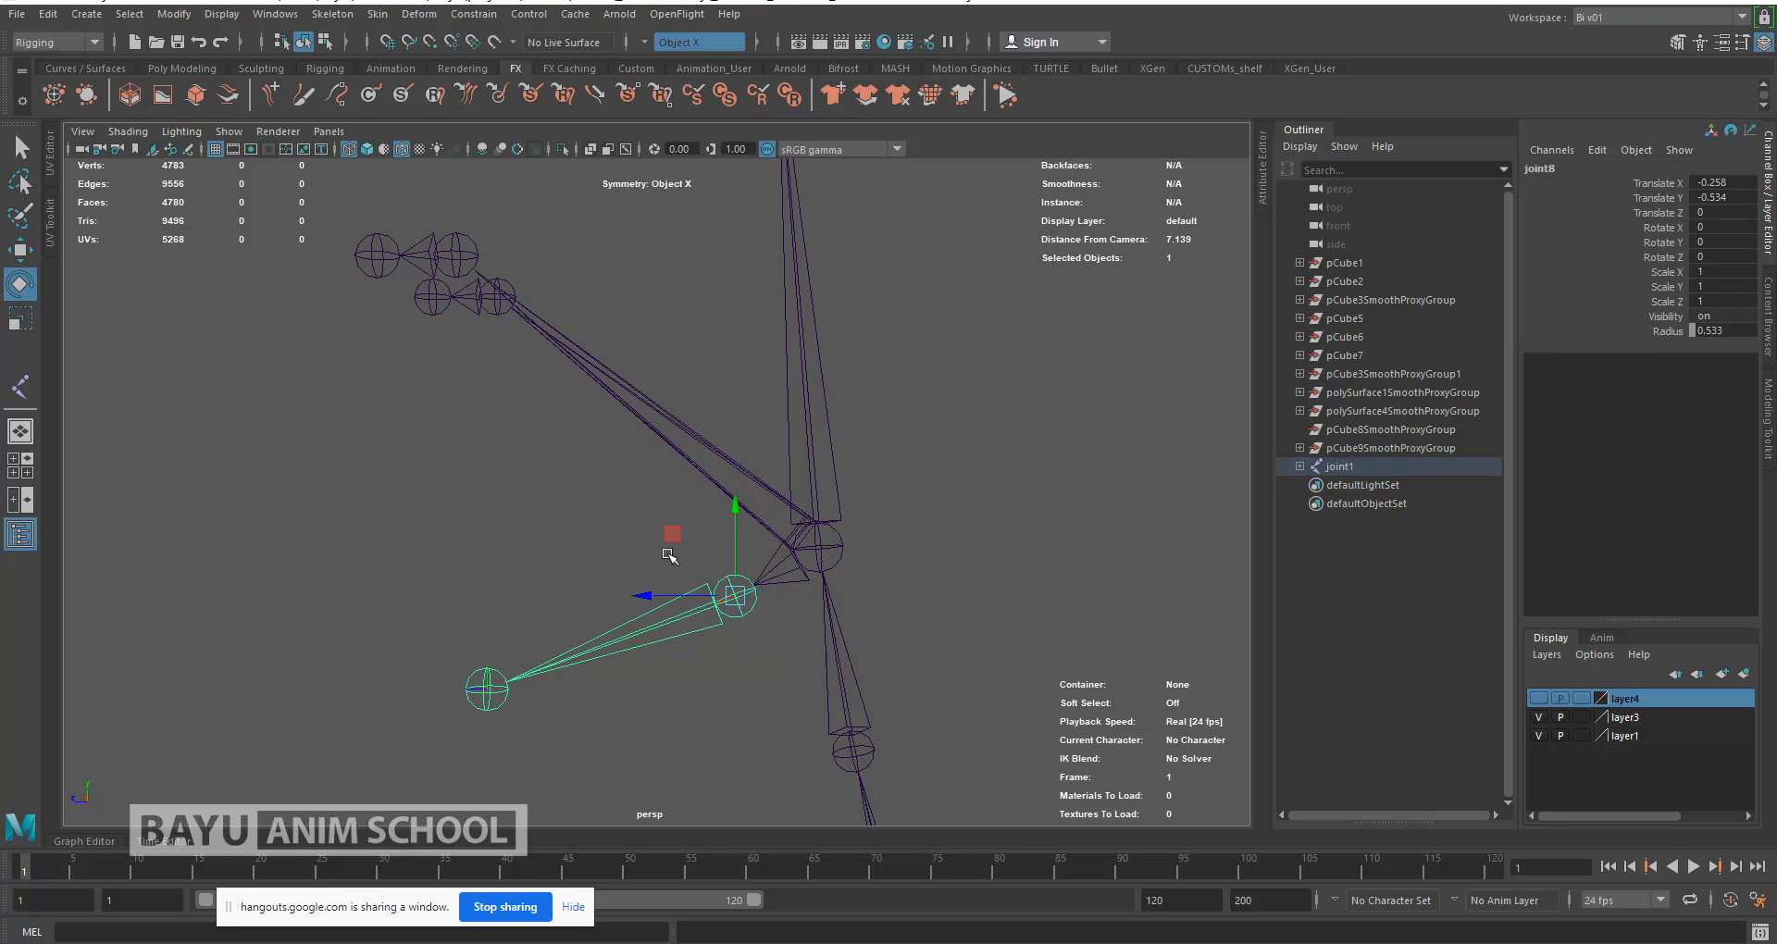
left_click_drag(675, 605, 606, 695, "alt")
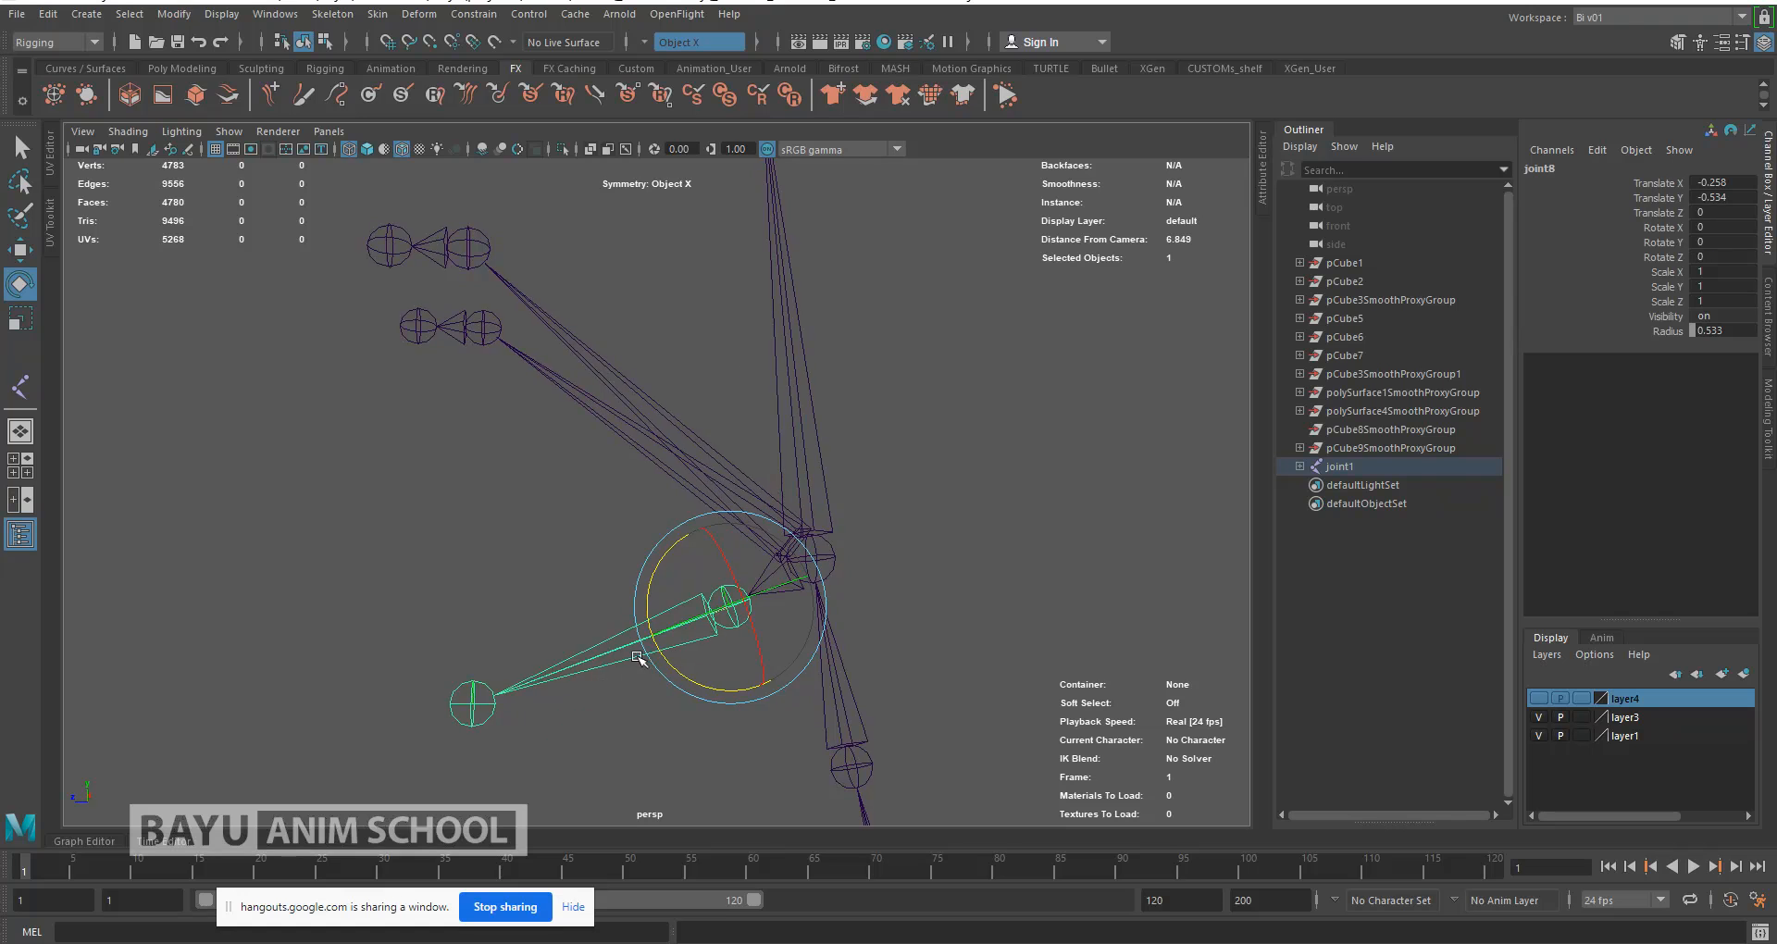
scroll(640, 648, "down", 7)
middle_click_drag(693, 619, 697, 445, "alt")
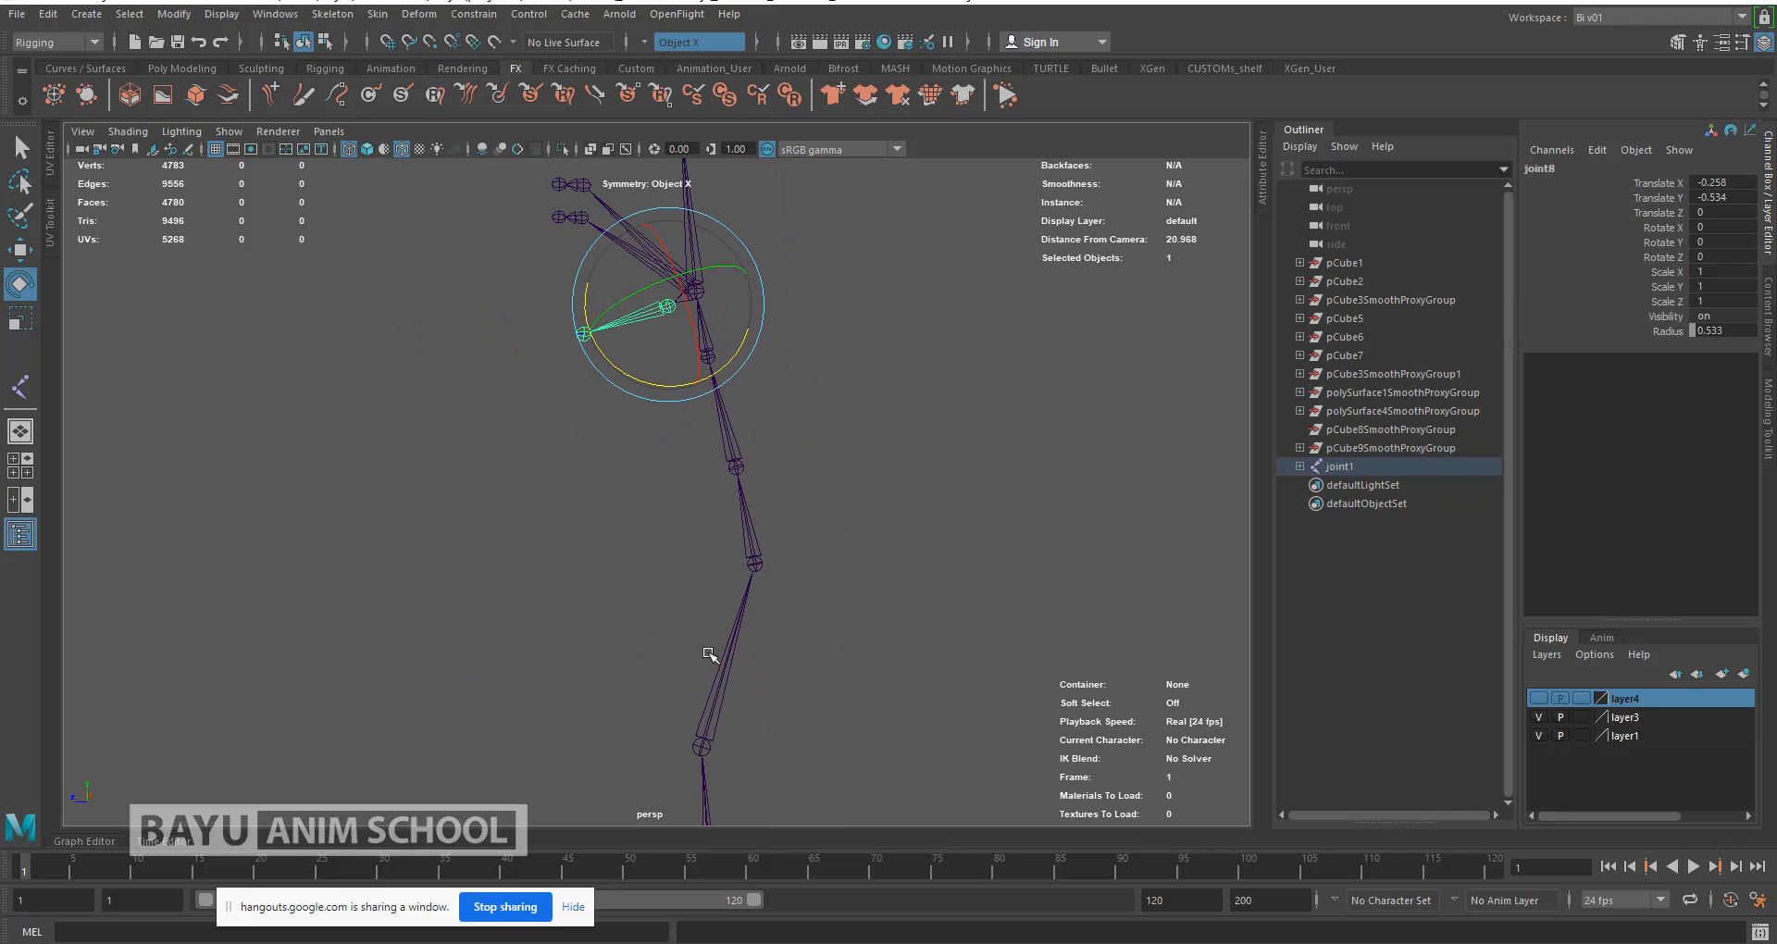
middle_click_drag(679, 542, 578, 653, "alt")
scroll(660, 520, "up", 4)
scroll(602, 595, "down", 4)
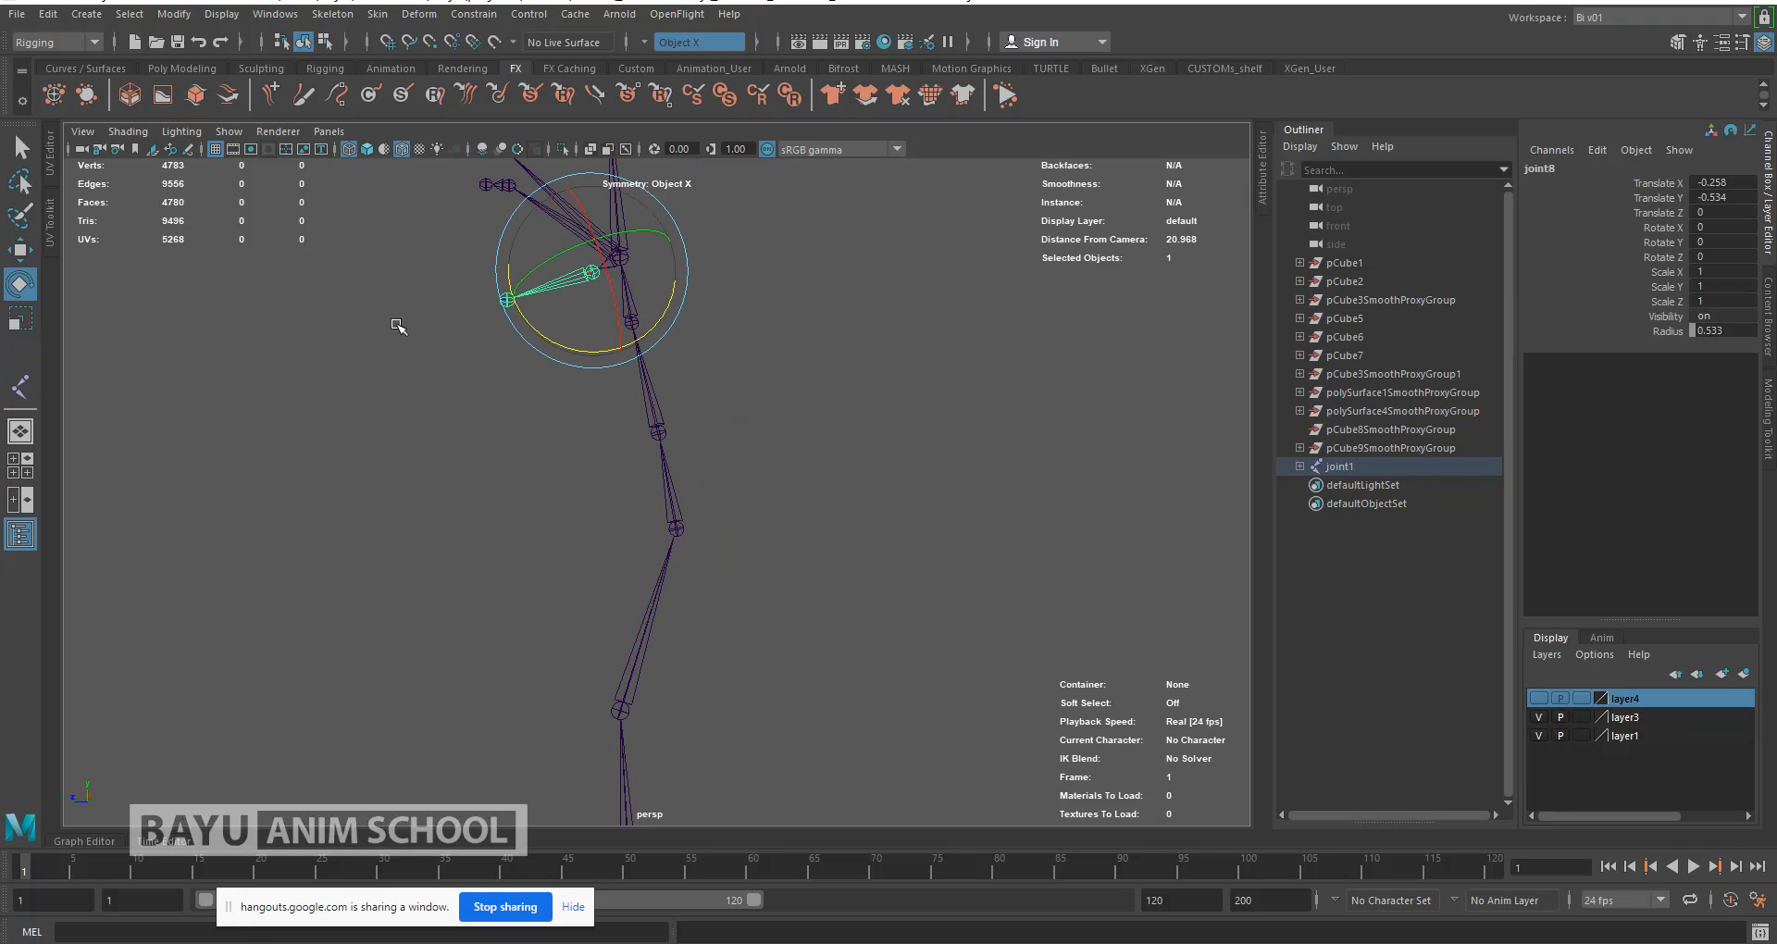
Step: Display polygons again in the perspective view and check the joints inside the character's body from the front
left_click(228, 132)
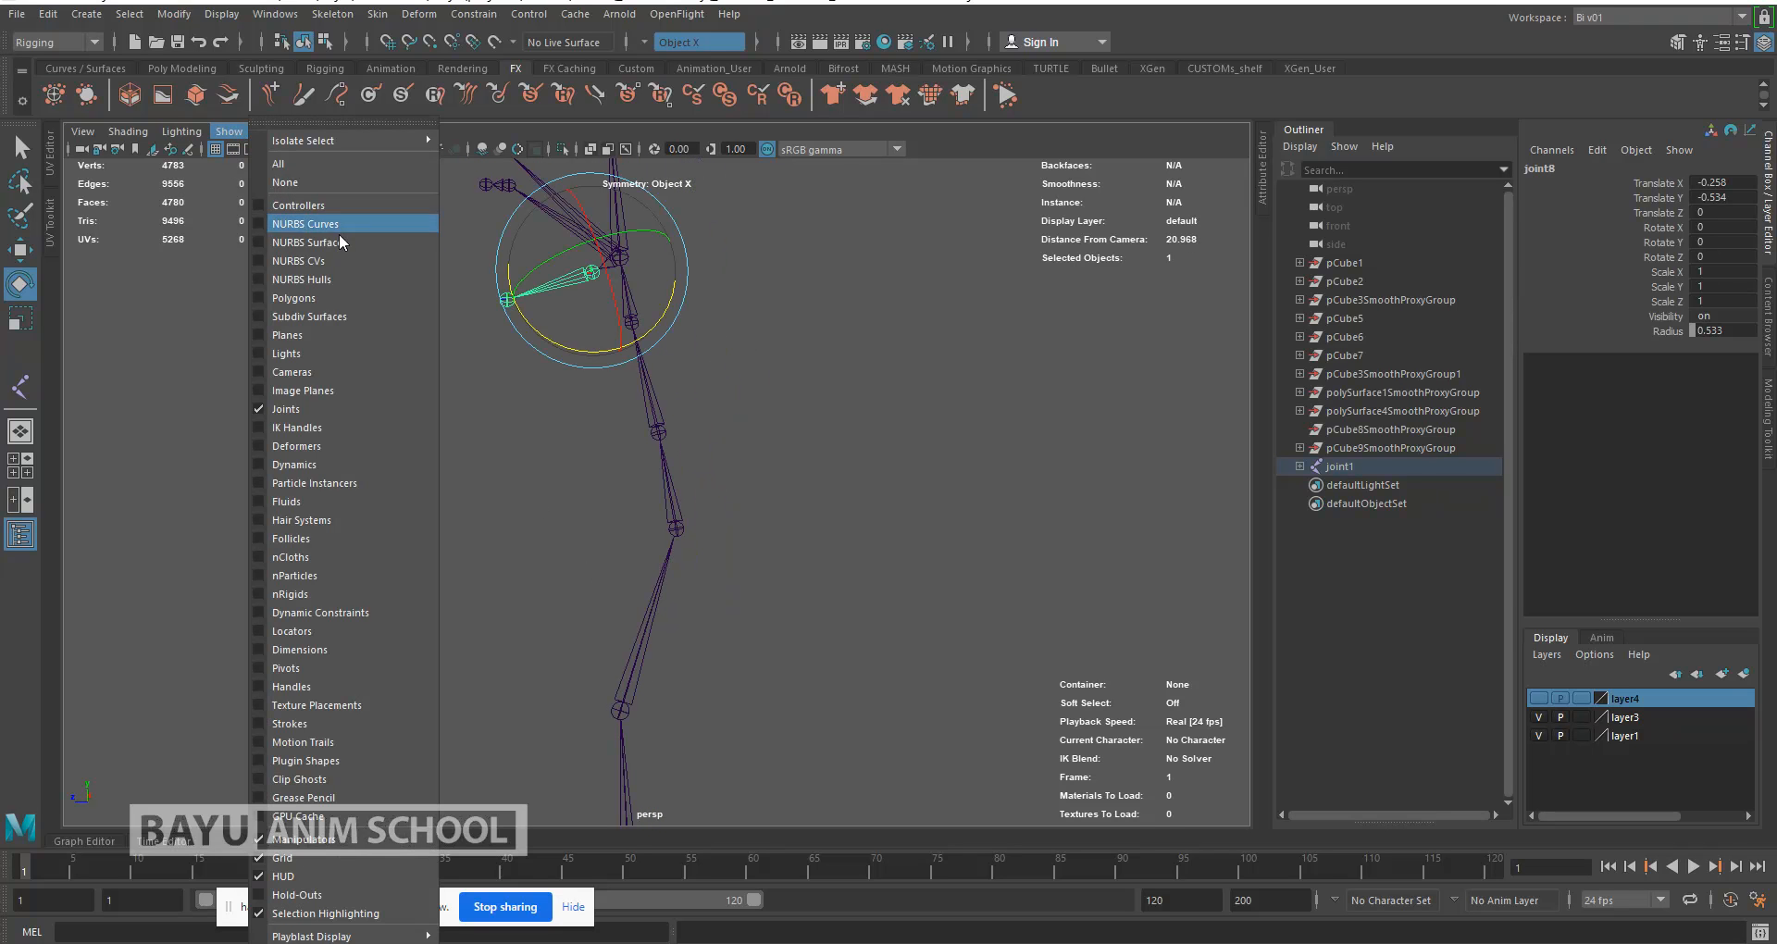
left_click(324, 296)
left_click_drag(429, 441, 547, 504, "alt")
left_click_drag(763, 575, 698, 496, "alt")
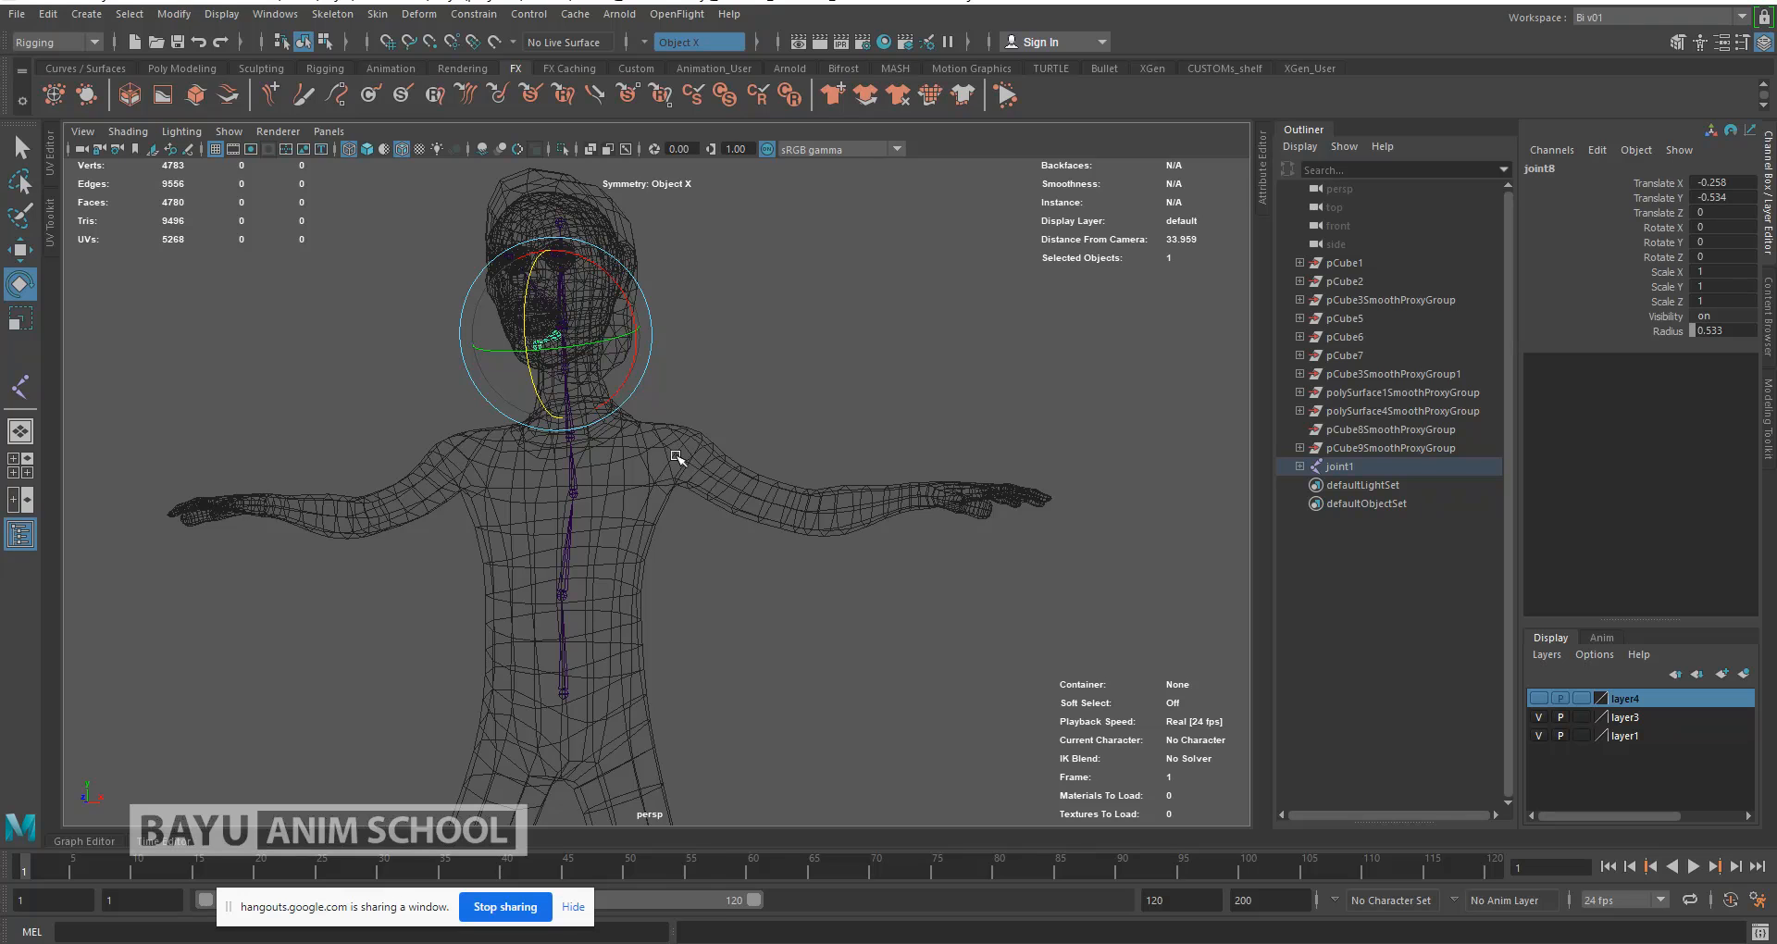
left_click_drag(750, 443, 685, 466, "alt")
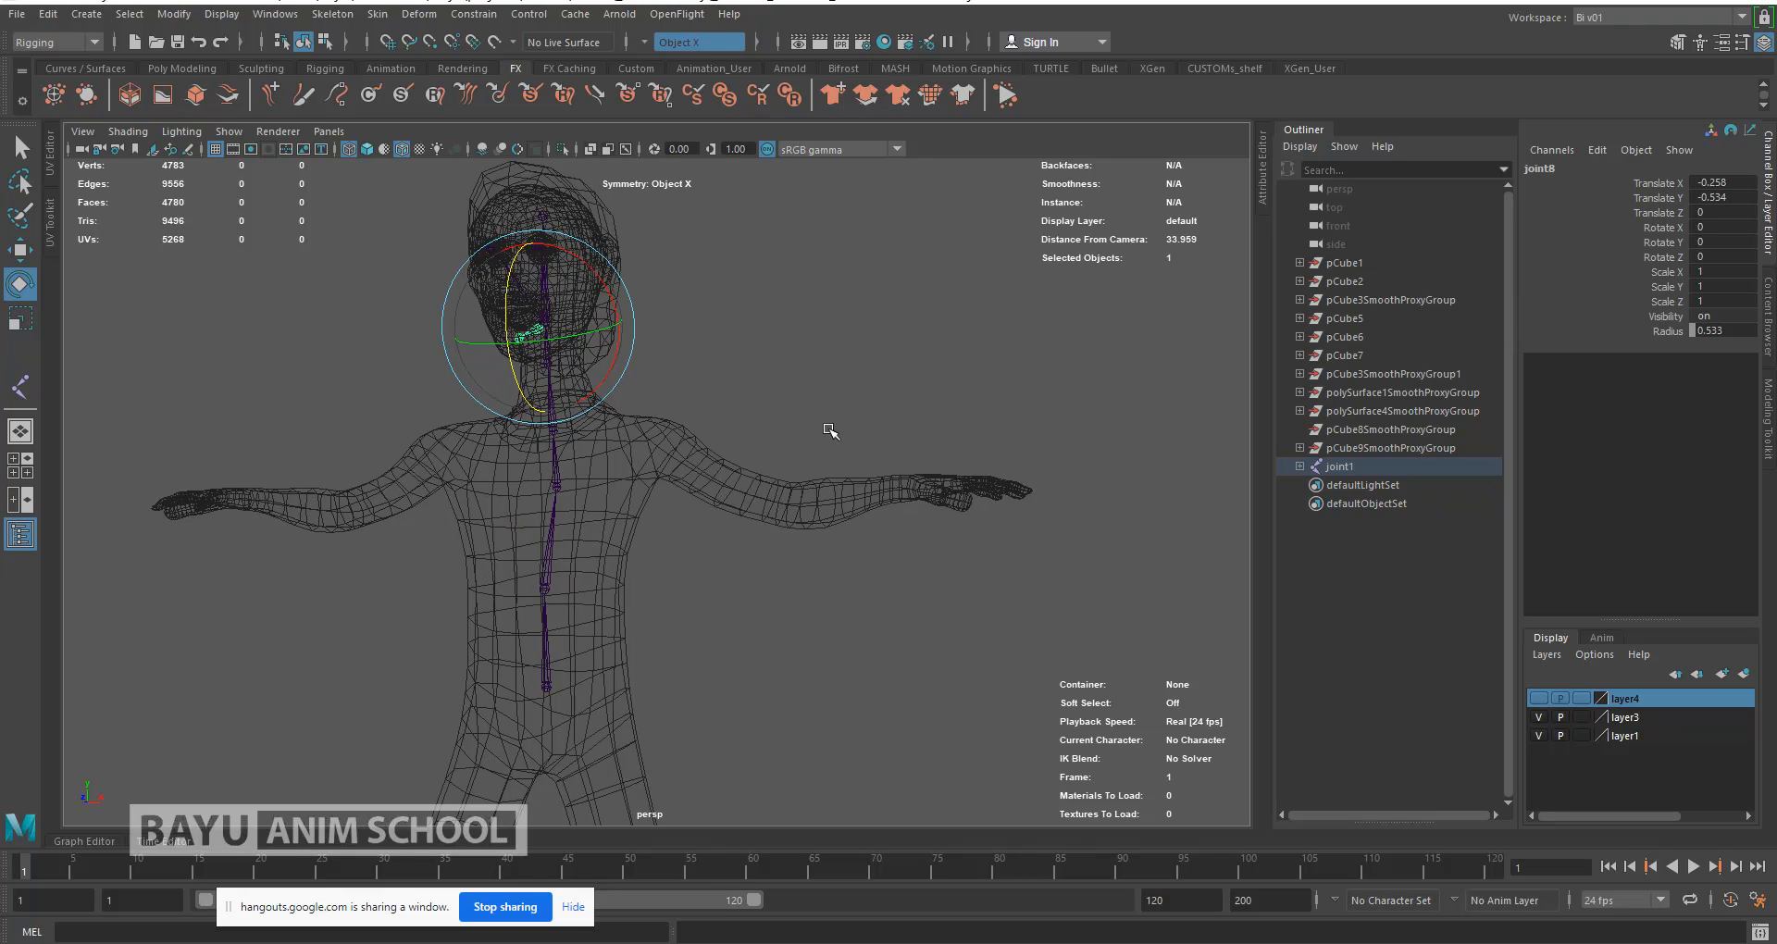
Step: In the top view, create a three-joint arm chain from the shoulder through the elbow to the wrist
key("space")
left_click_drag(829, 430, 757, 430)
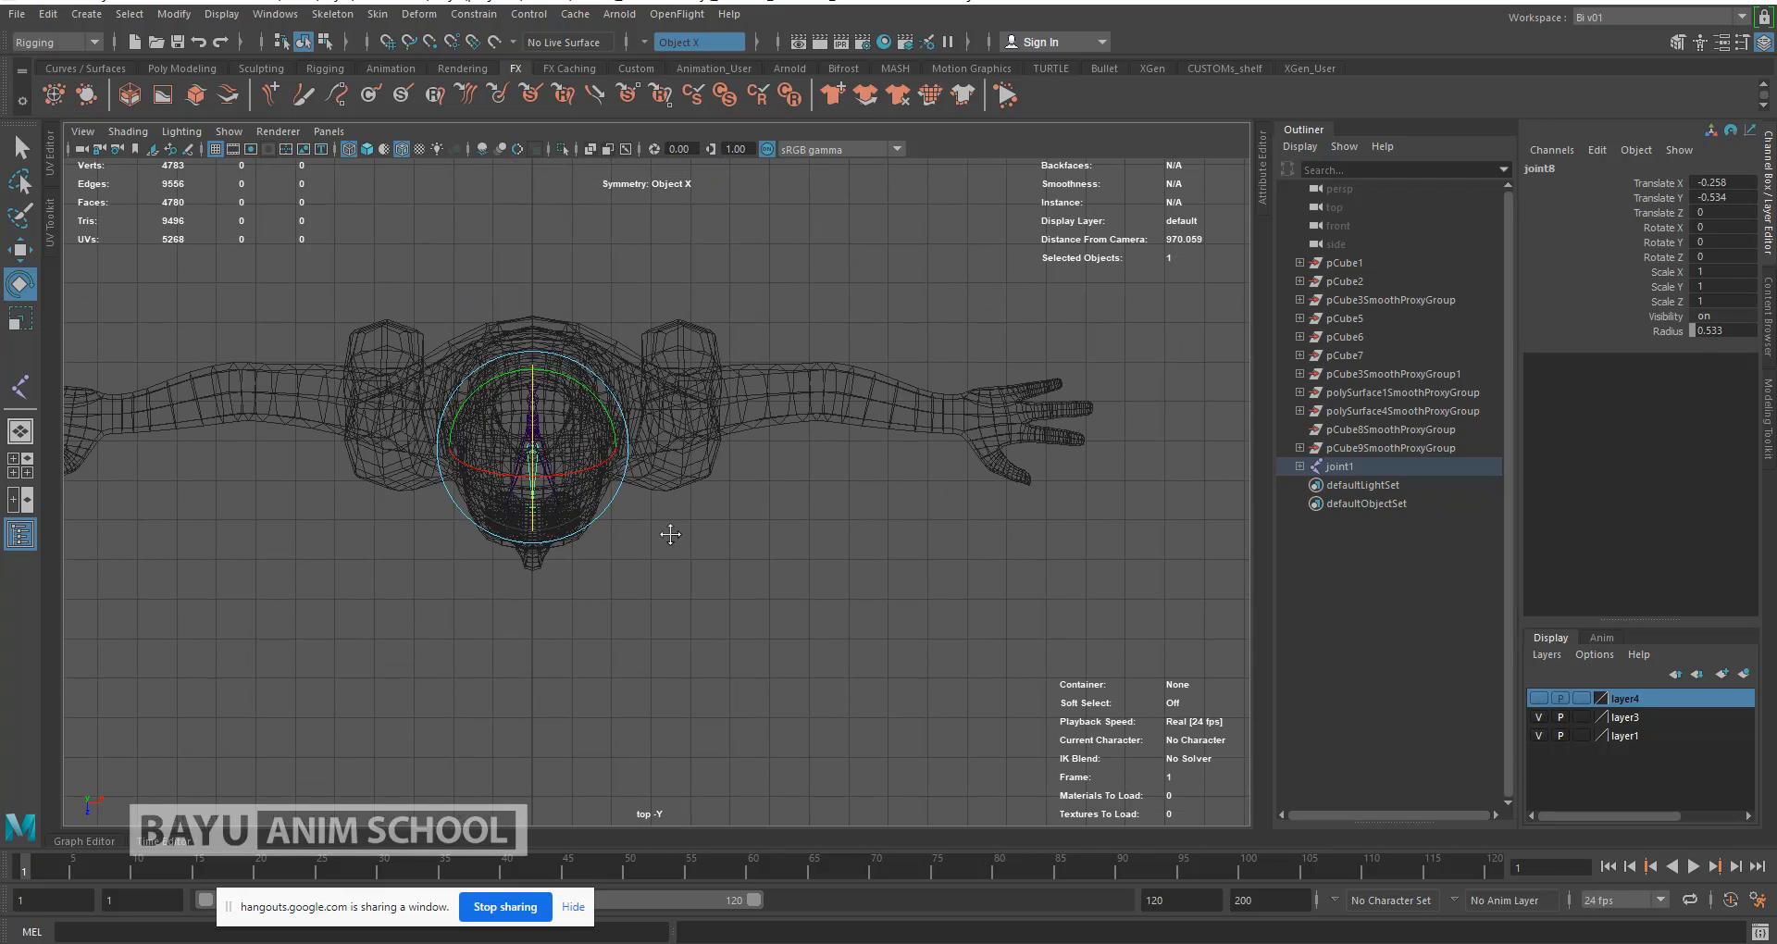
middle_click_drag(670, 534, 646, 552, "alt")
scroll(766, 524, "up", 5)
middle_click_drag(766, 524, 721, 611, "alt")
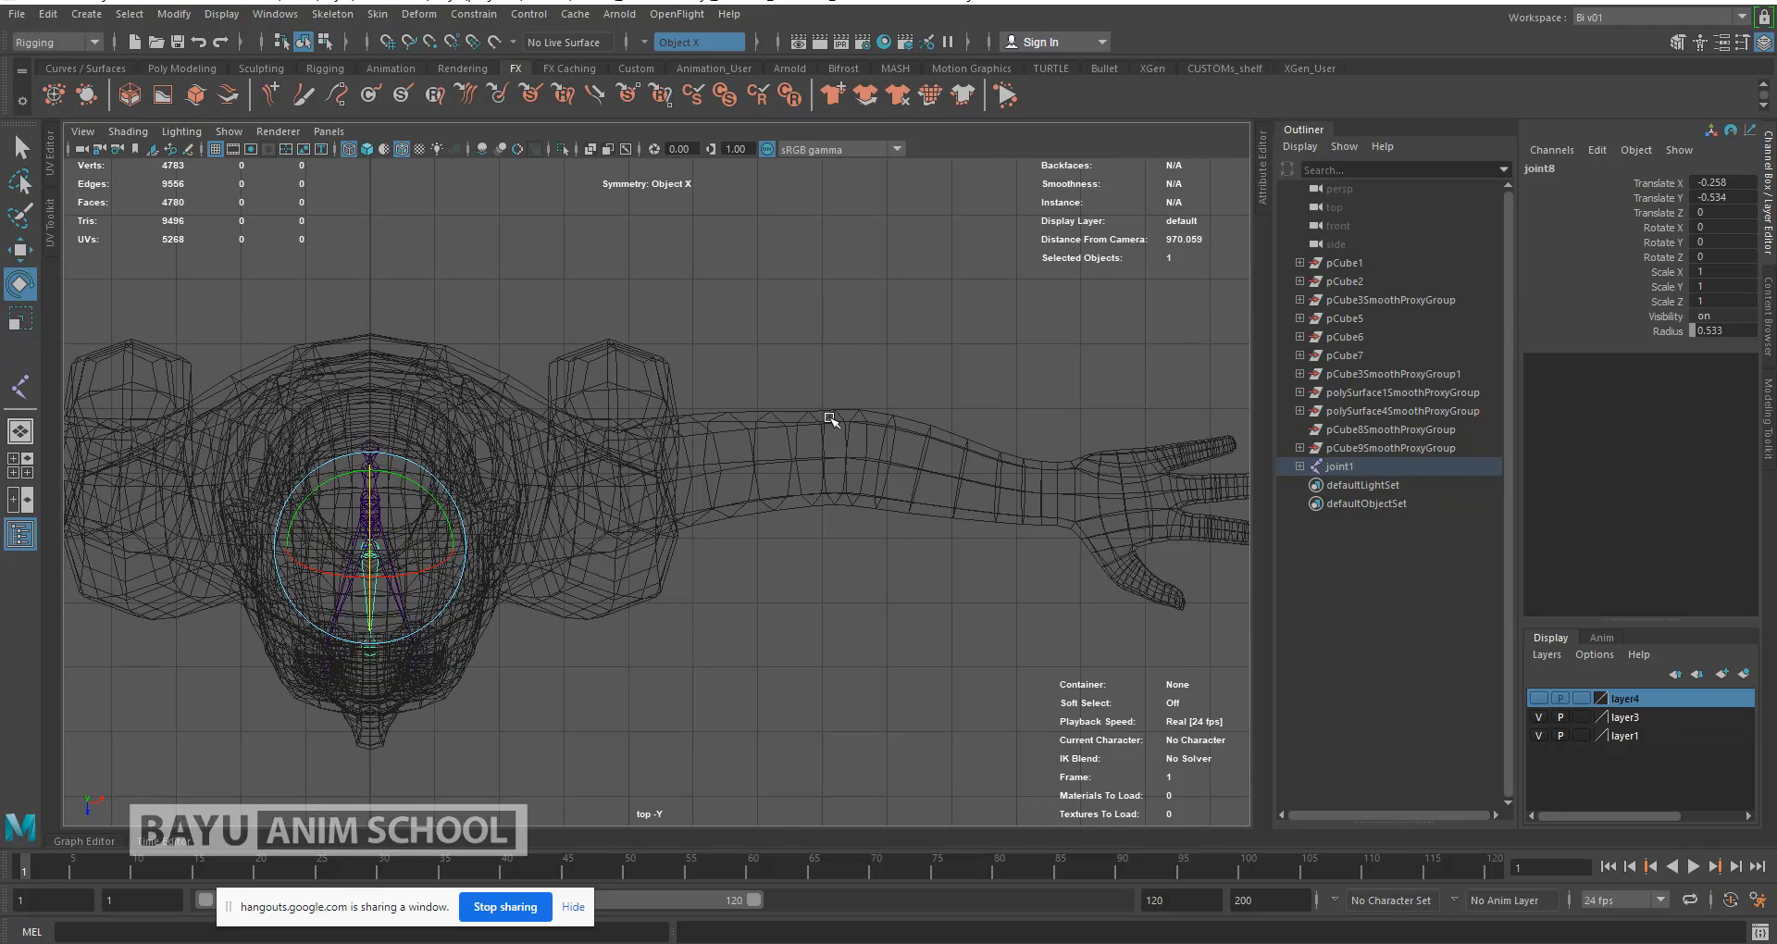
left_click(335, 14)
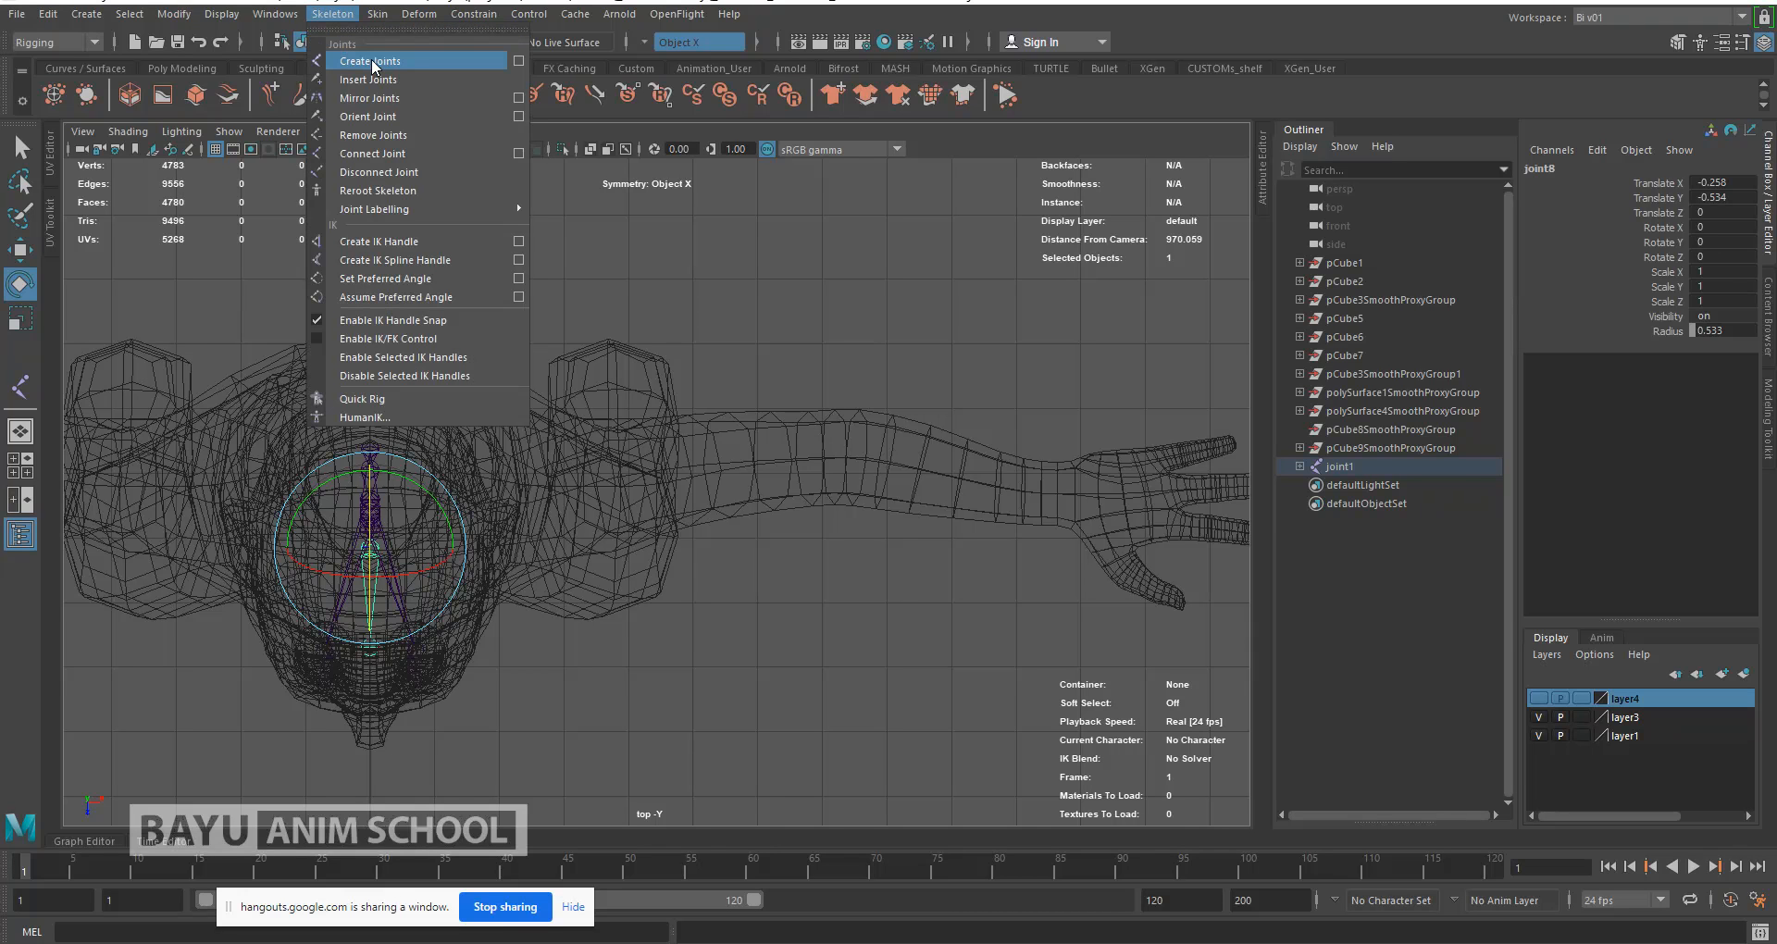
left_click(371, 61)
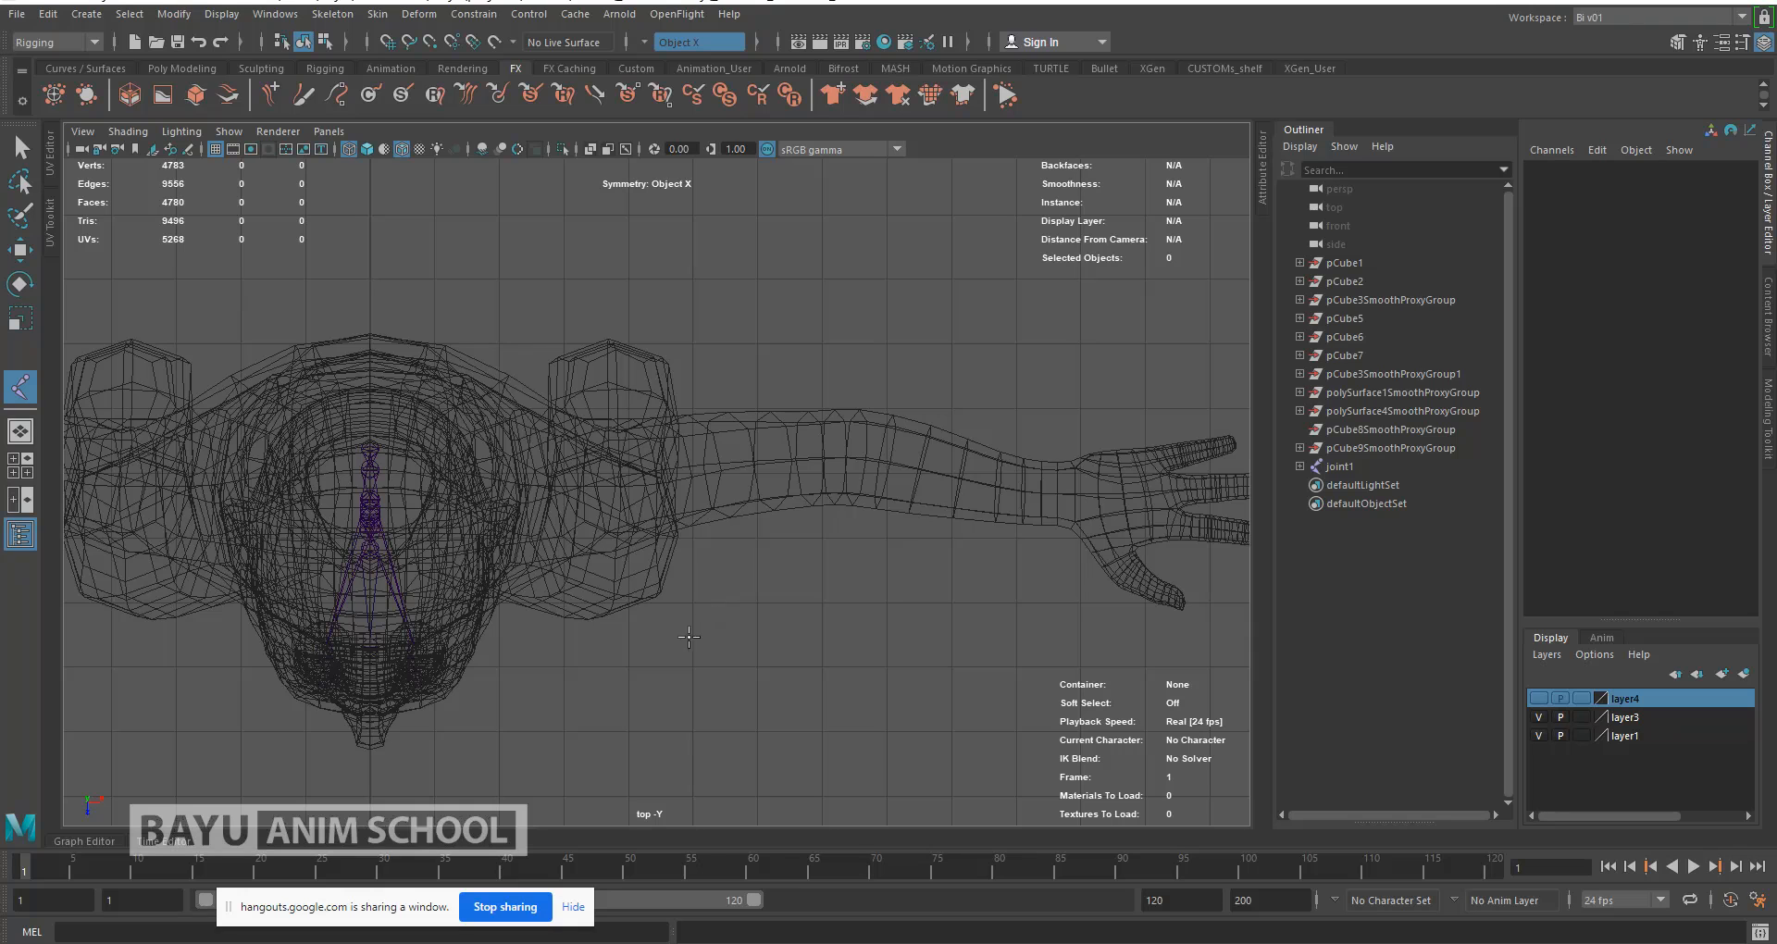
left_click(590, 487)
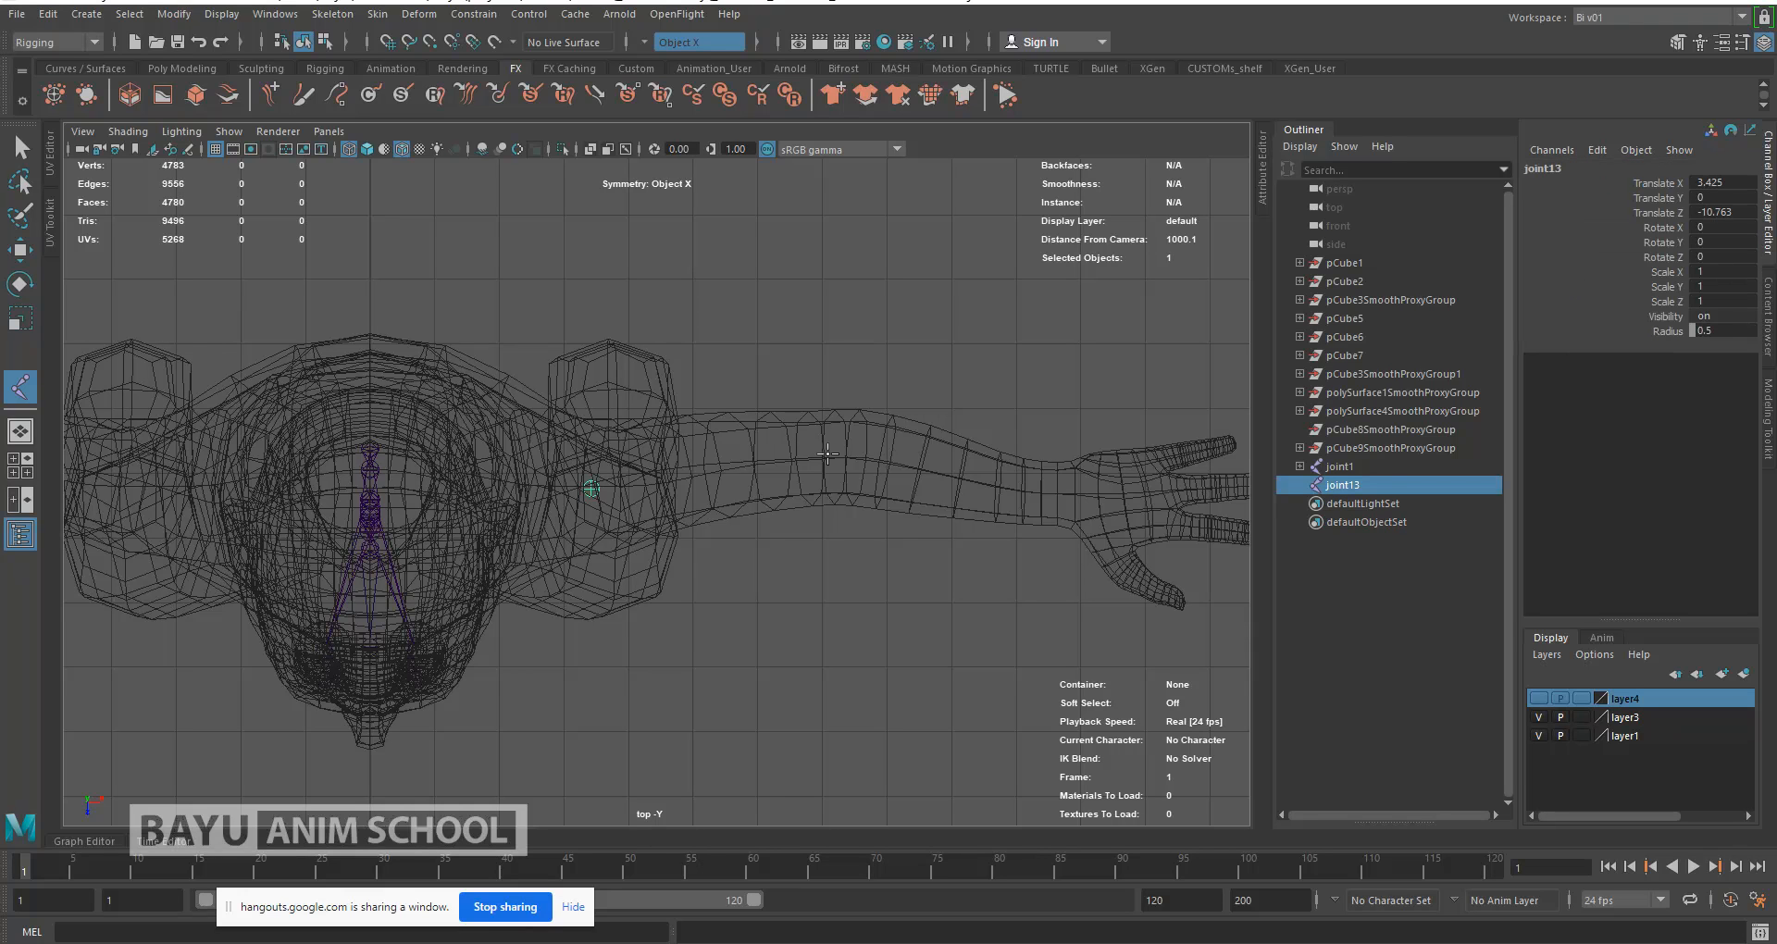
left_click(848, 447)
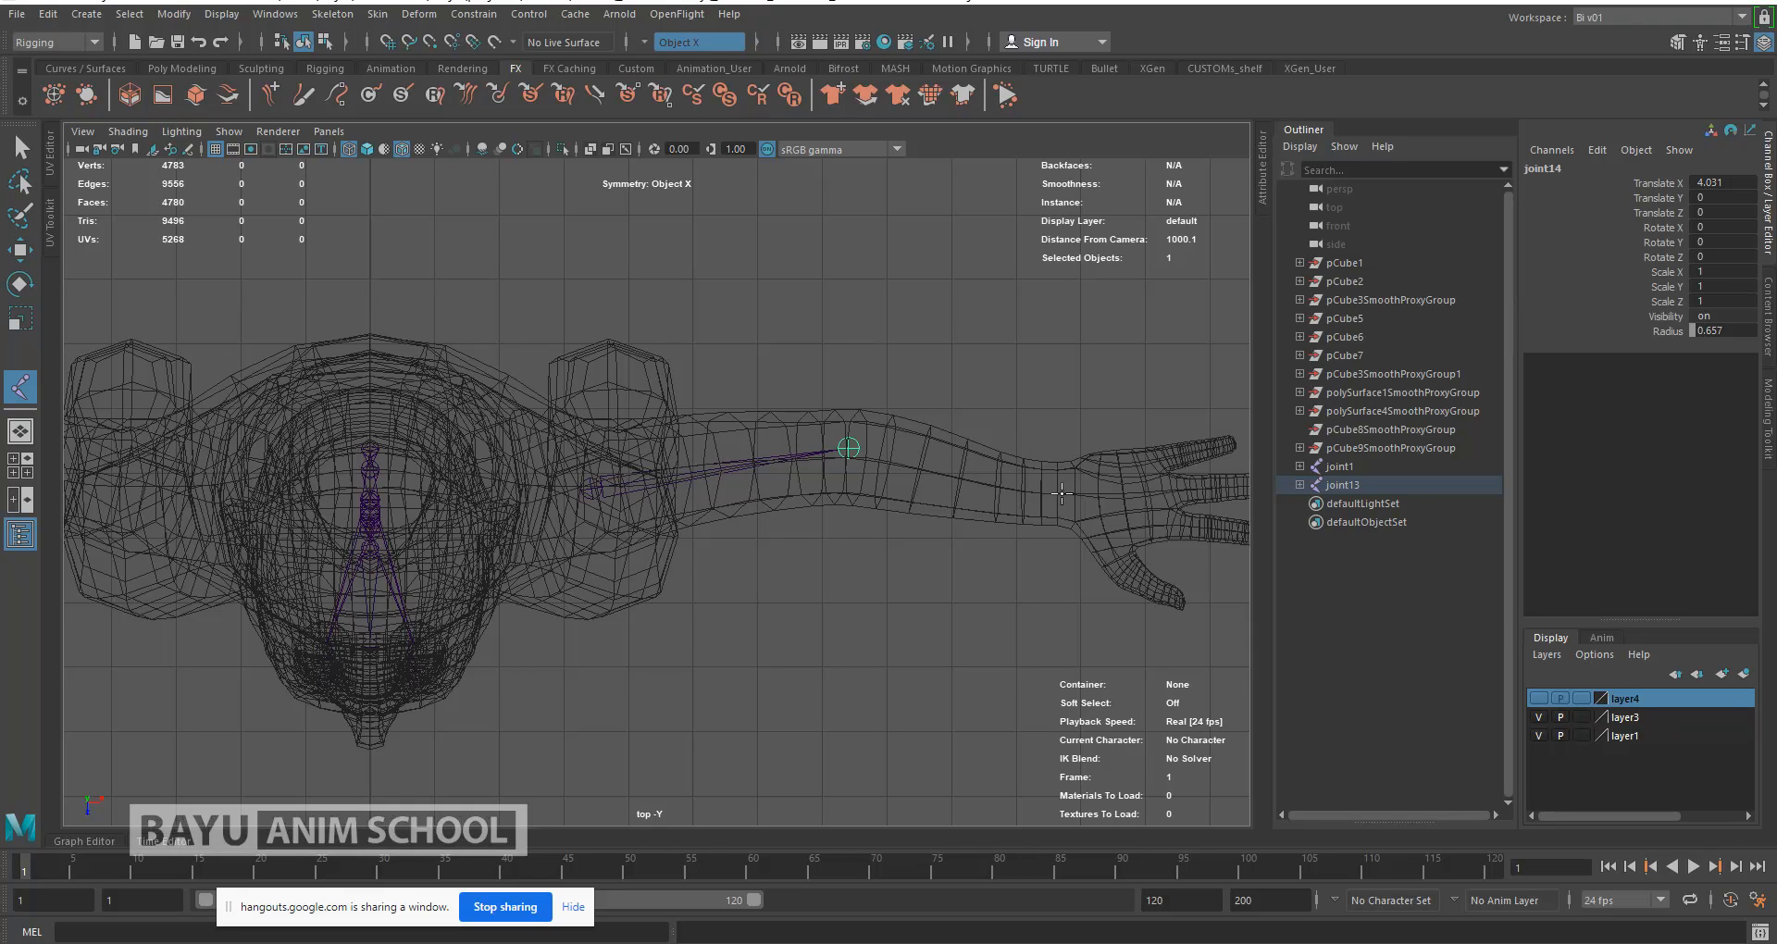
left_click(1062, 495)
key("Return")
key("e")
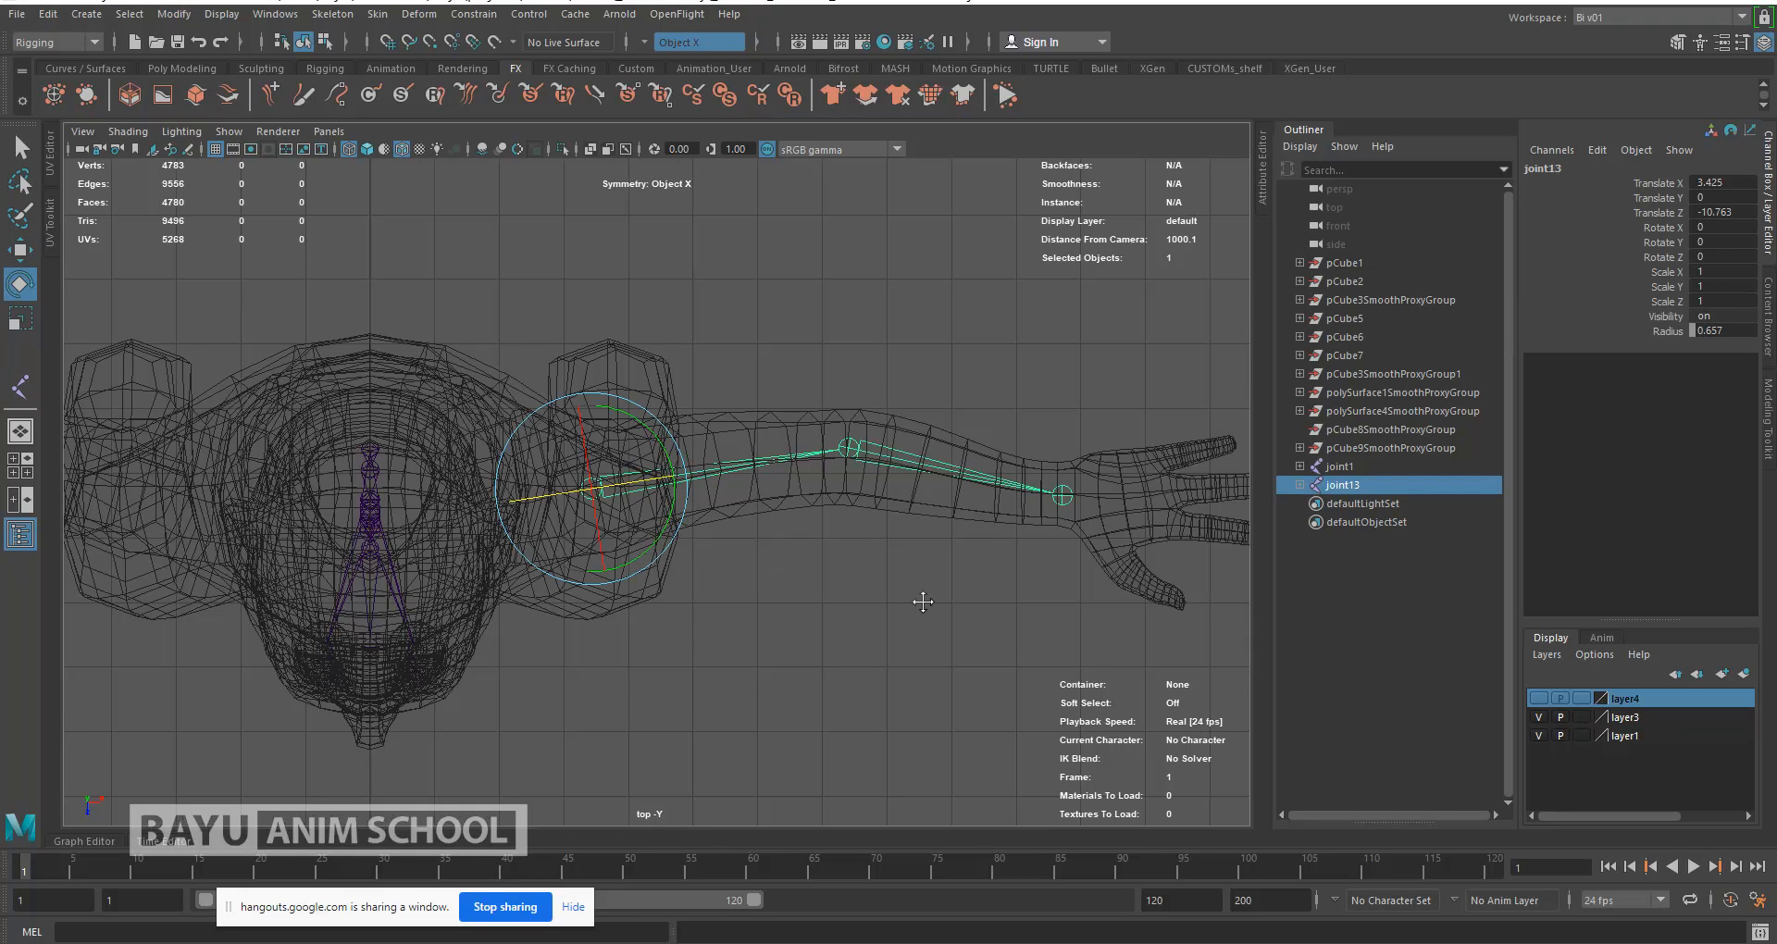
Step: In the perspective view, raise the arm joint chain to the shoulder, placing its root at Translate X 3.221 and Y 26.976
middle_click_drag(923, 602, 649, 606, "alt")
middle_click_drag(853, 611, 875, 612, "alt")
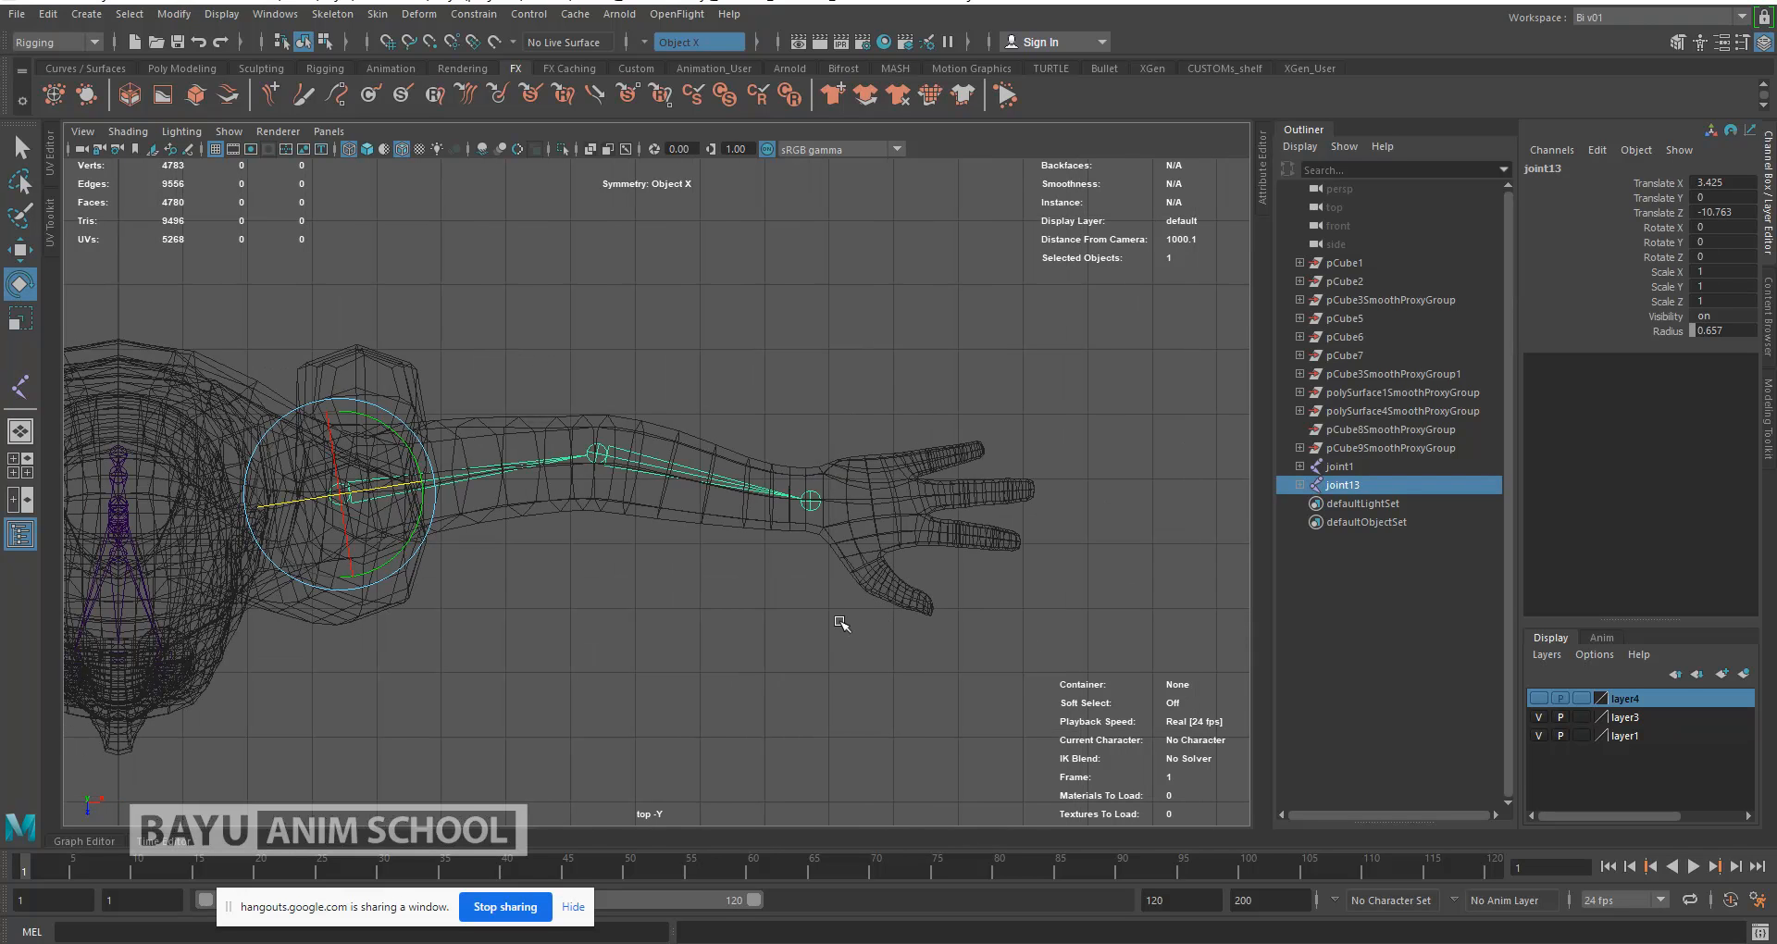
key("space")
left_click_drag(830, 633, 832, 589)
scroll(765, 600, "down", 3)
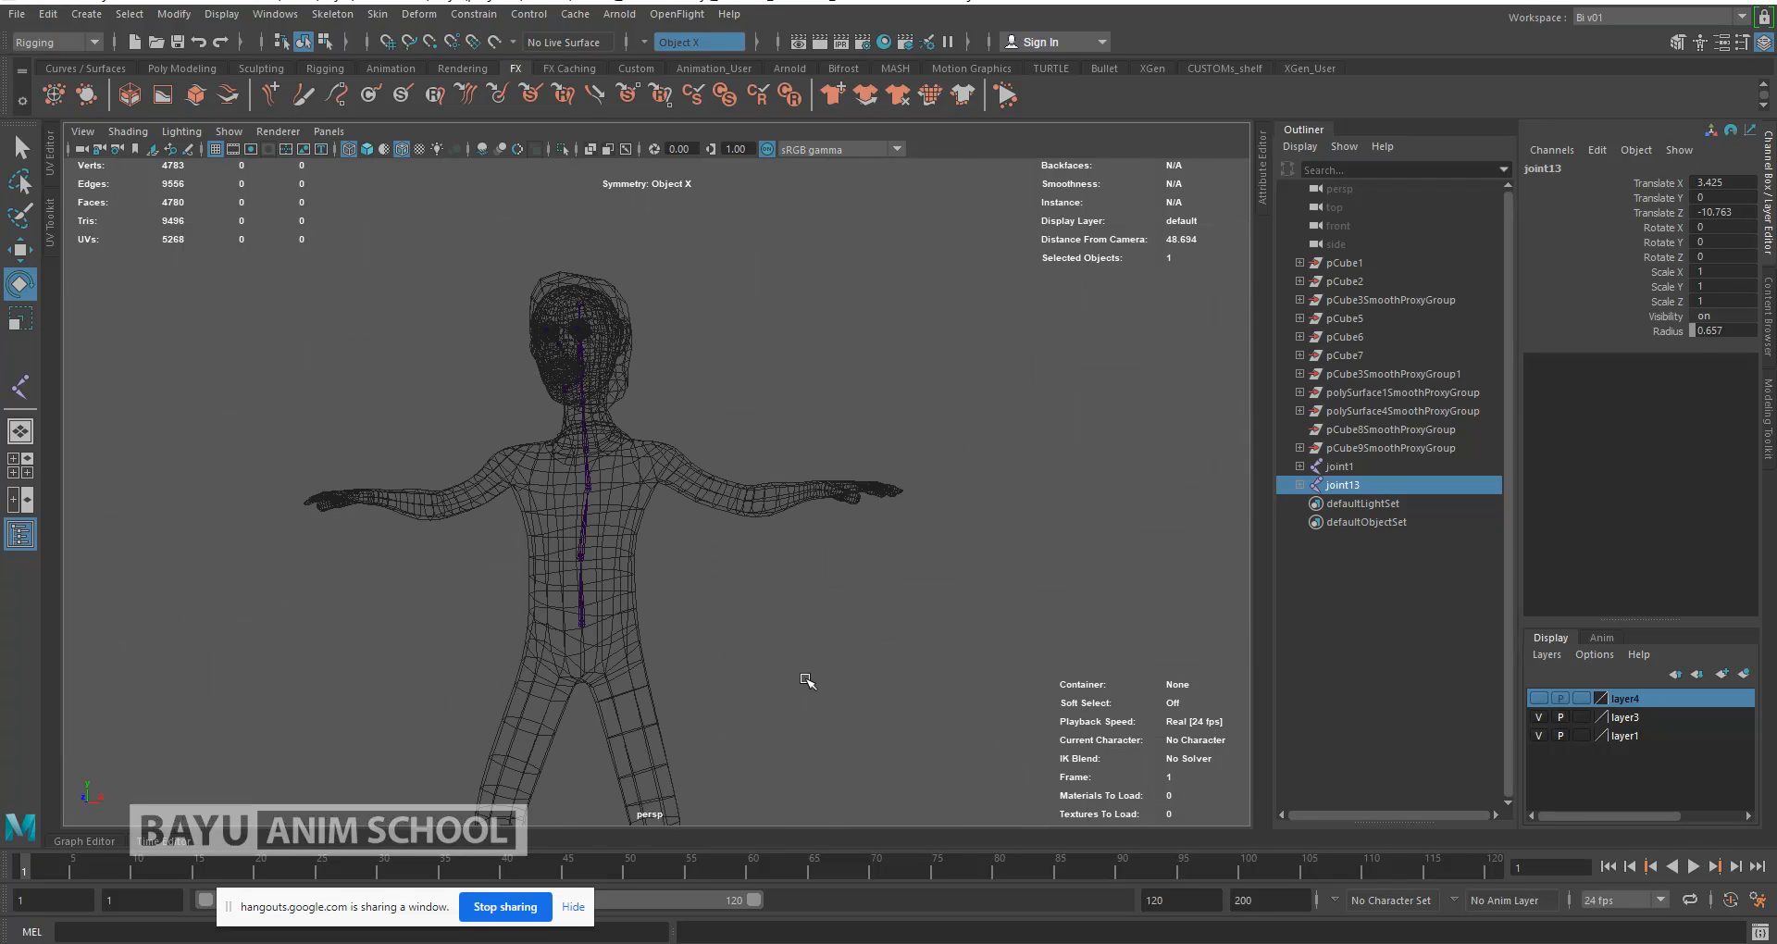
left_click_drag(780, 518, 749, 574, "alt")
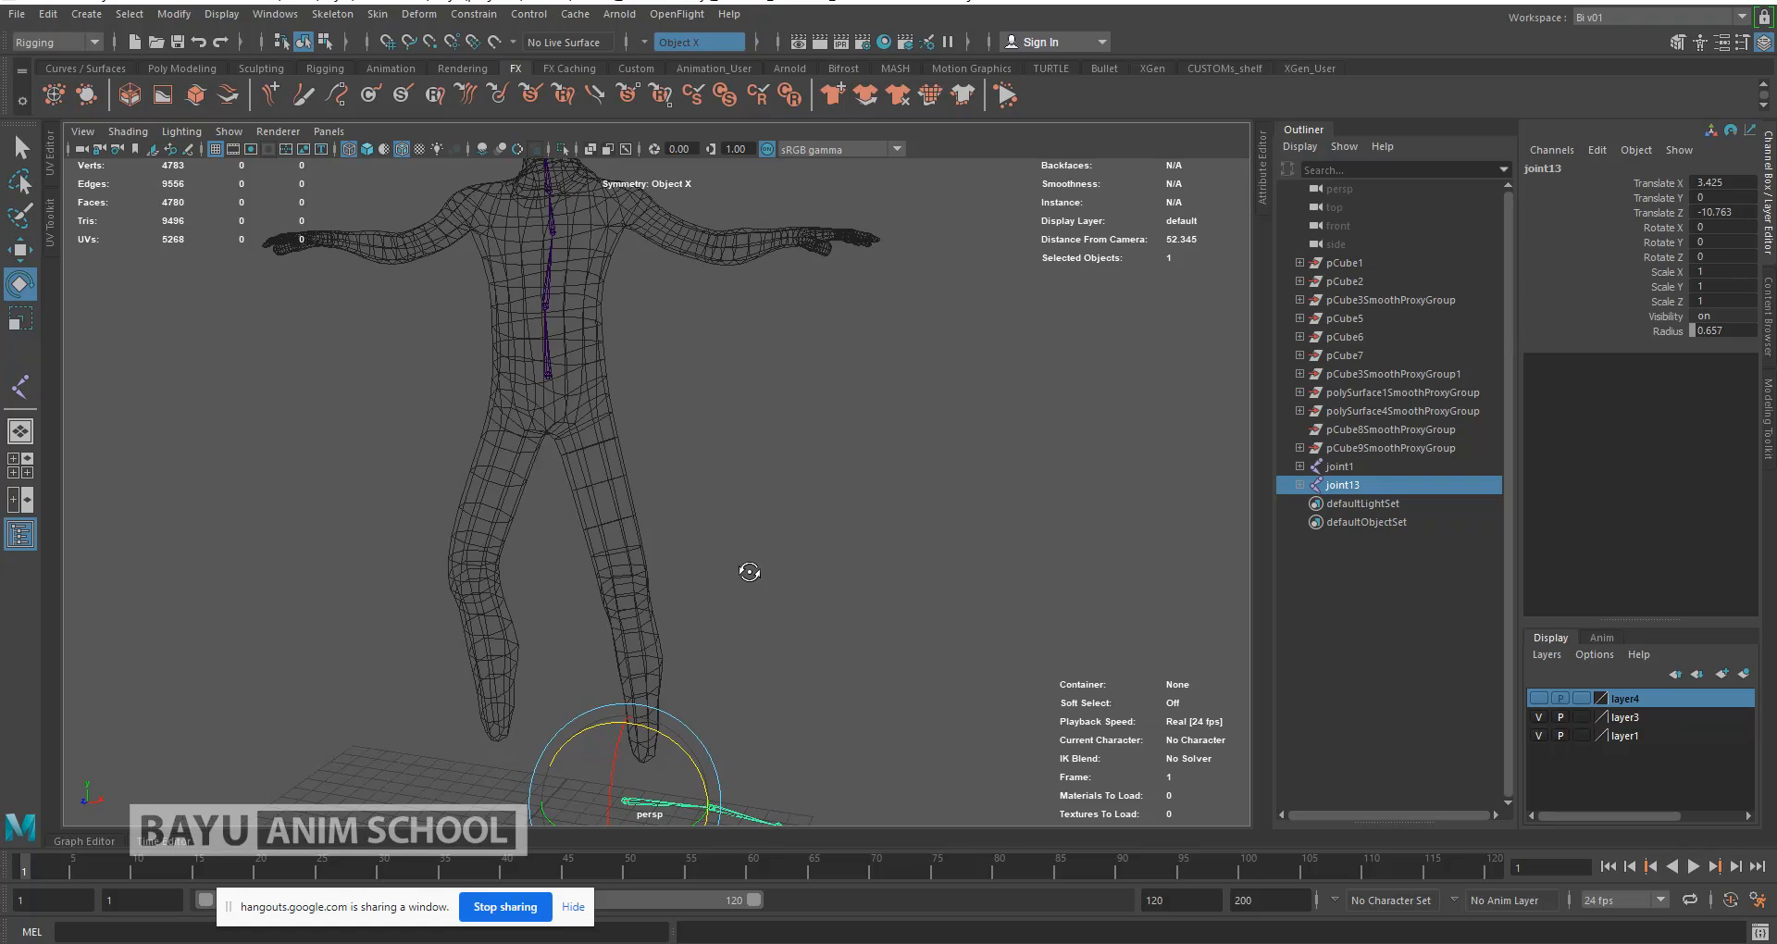
key("w")
left_click_drag(625, 724, 695, 228)
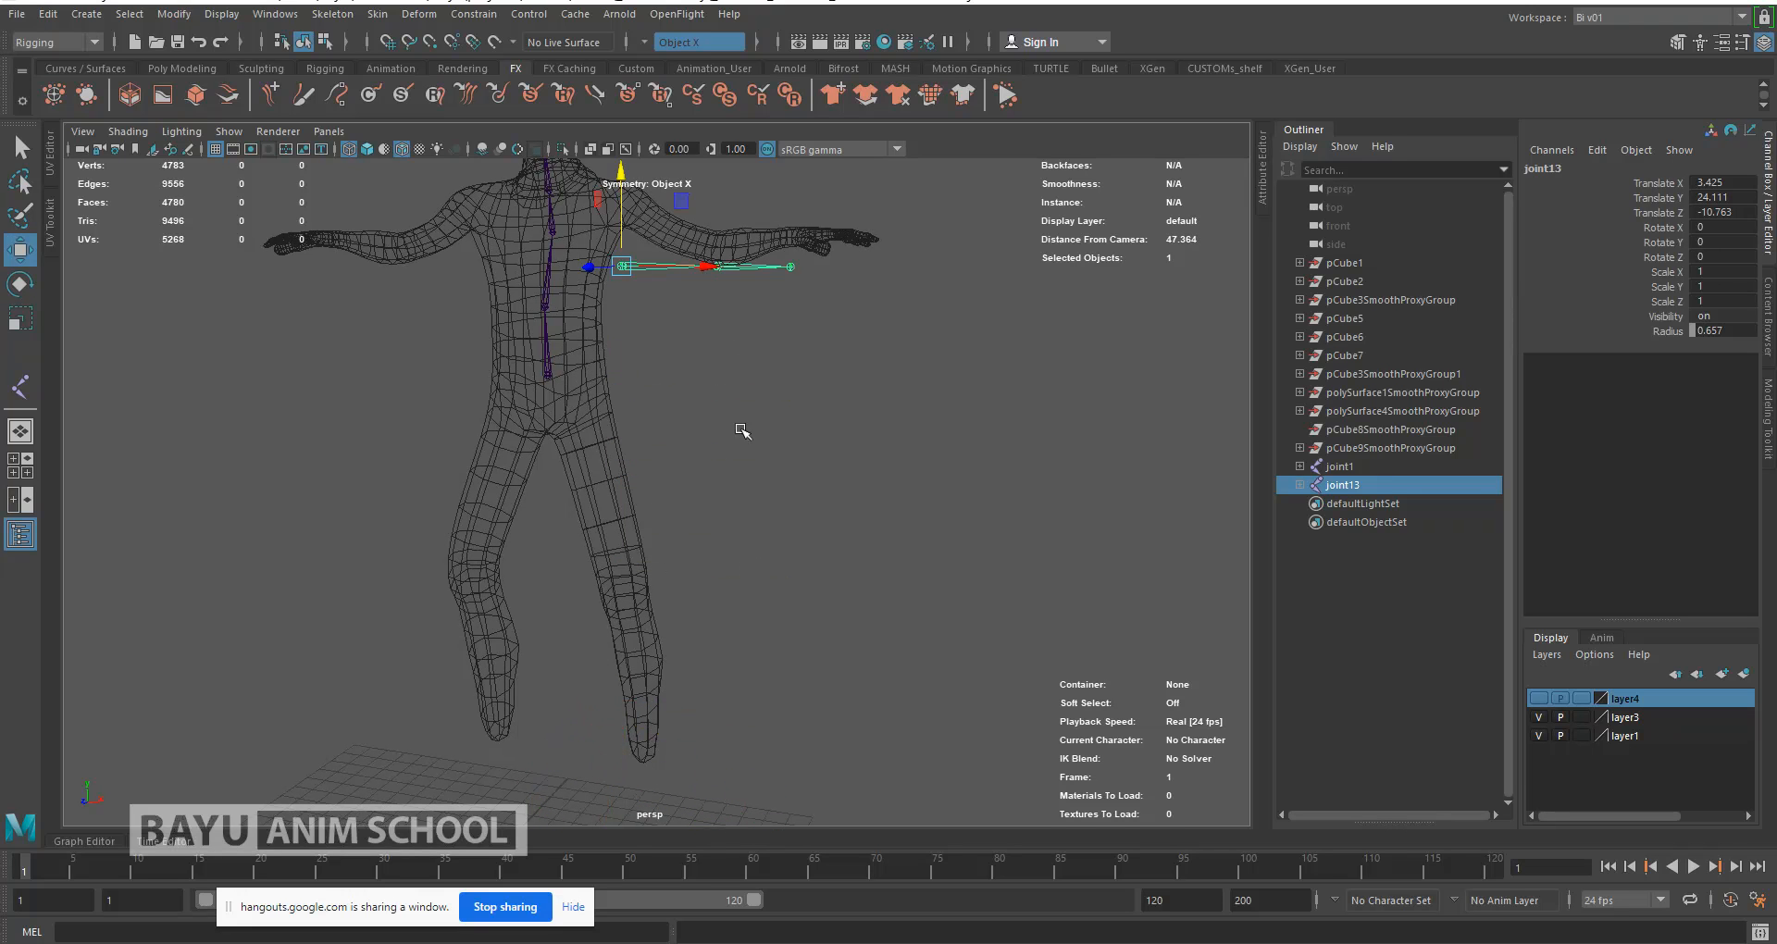
middle_click_drag(741, 431, 746, 663, "alt")
scroll(673, 594, "up", 8)
middle_click_drag(673, 594, 738, 349, "alt")
left_click_drag(689, 408, 730, 218, "alt")
left_click_drag(818, 269, 803, 269)
left_click_drag(875, 478, 732, 462, "alt")
Step: Rotate the shoulder joint to -24.094 in Z and scale it to 1.094 in X so the elbow joint fits the mesh
key("e")
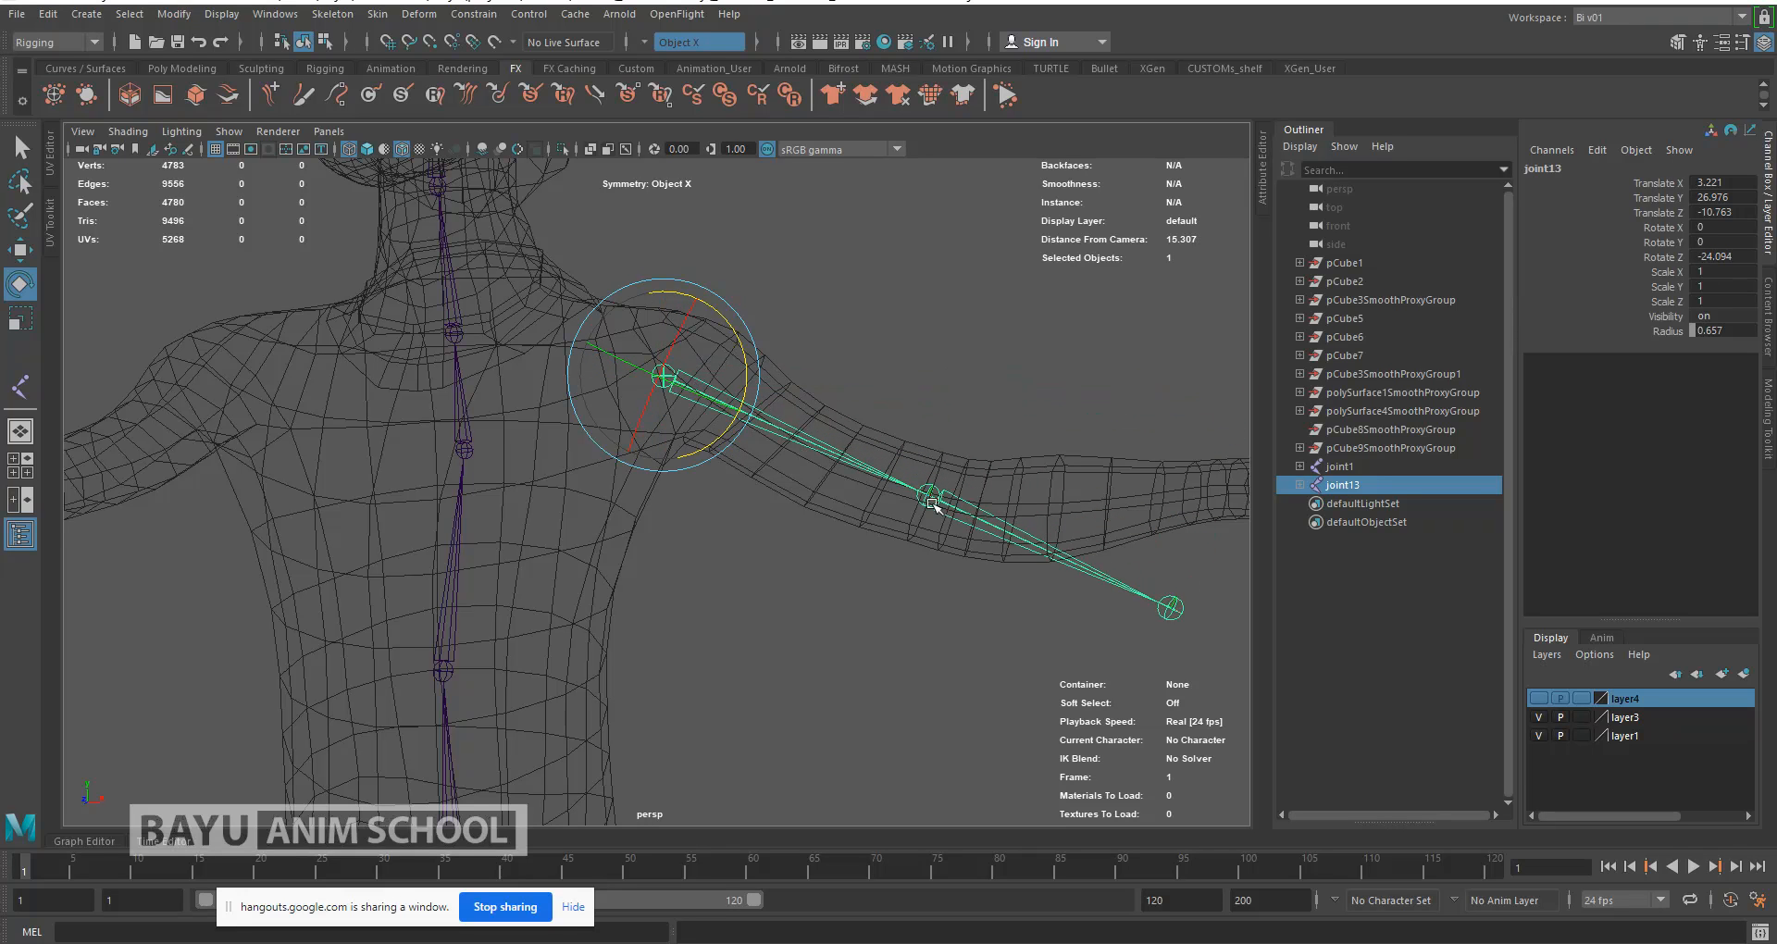
key("r")
left_click_drag(740, 411, 955, 504)
Step: Rotate the elbow joint to 29.504 in Z and stretch it slightly along X so the forearm chain fits the arm mesh
left_click(958, 507)
middle_click_drag(1007, 595, 916, 590, "alt")
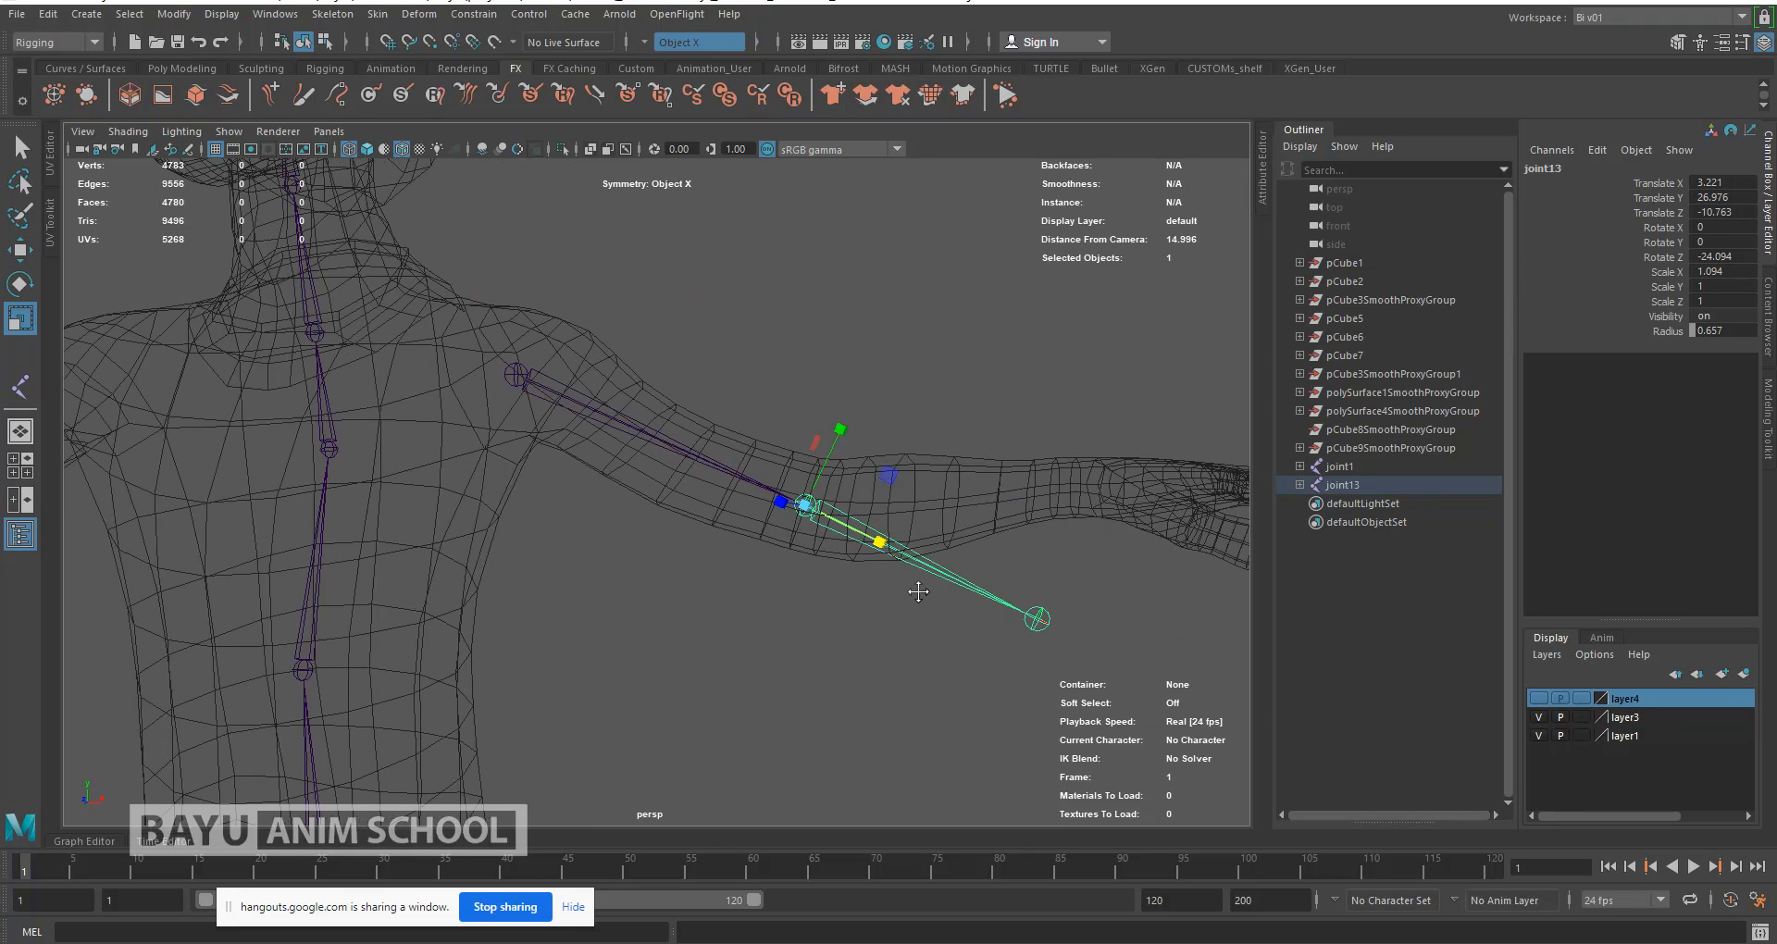
key("e")
left_click_drag(888, 490, 885, 443)
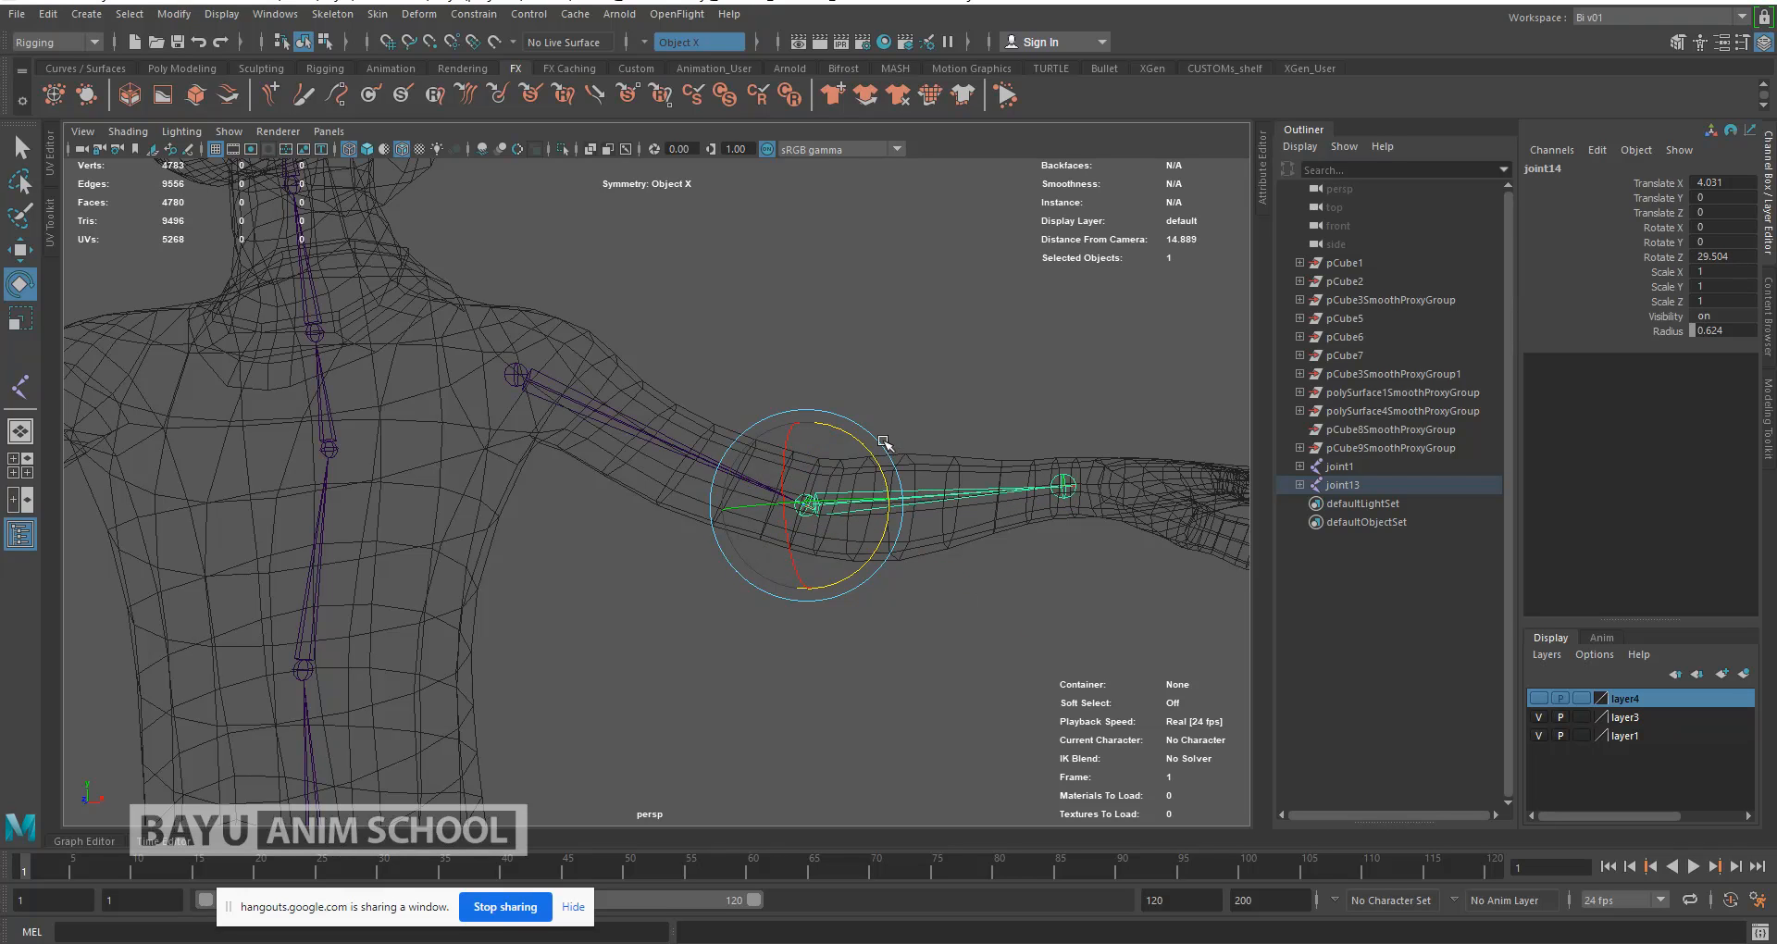
key("r")
left_click_drag(885, 500, 891, 501)
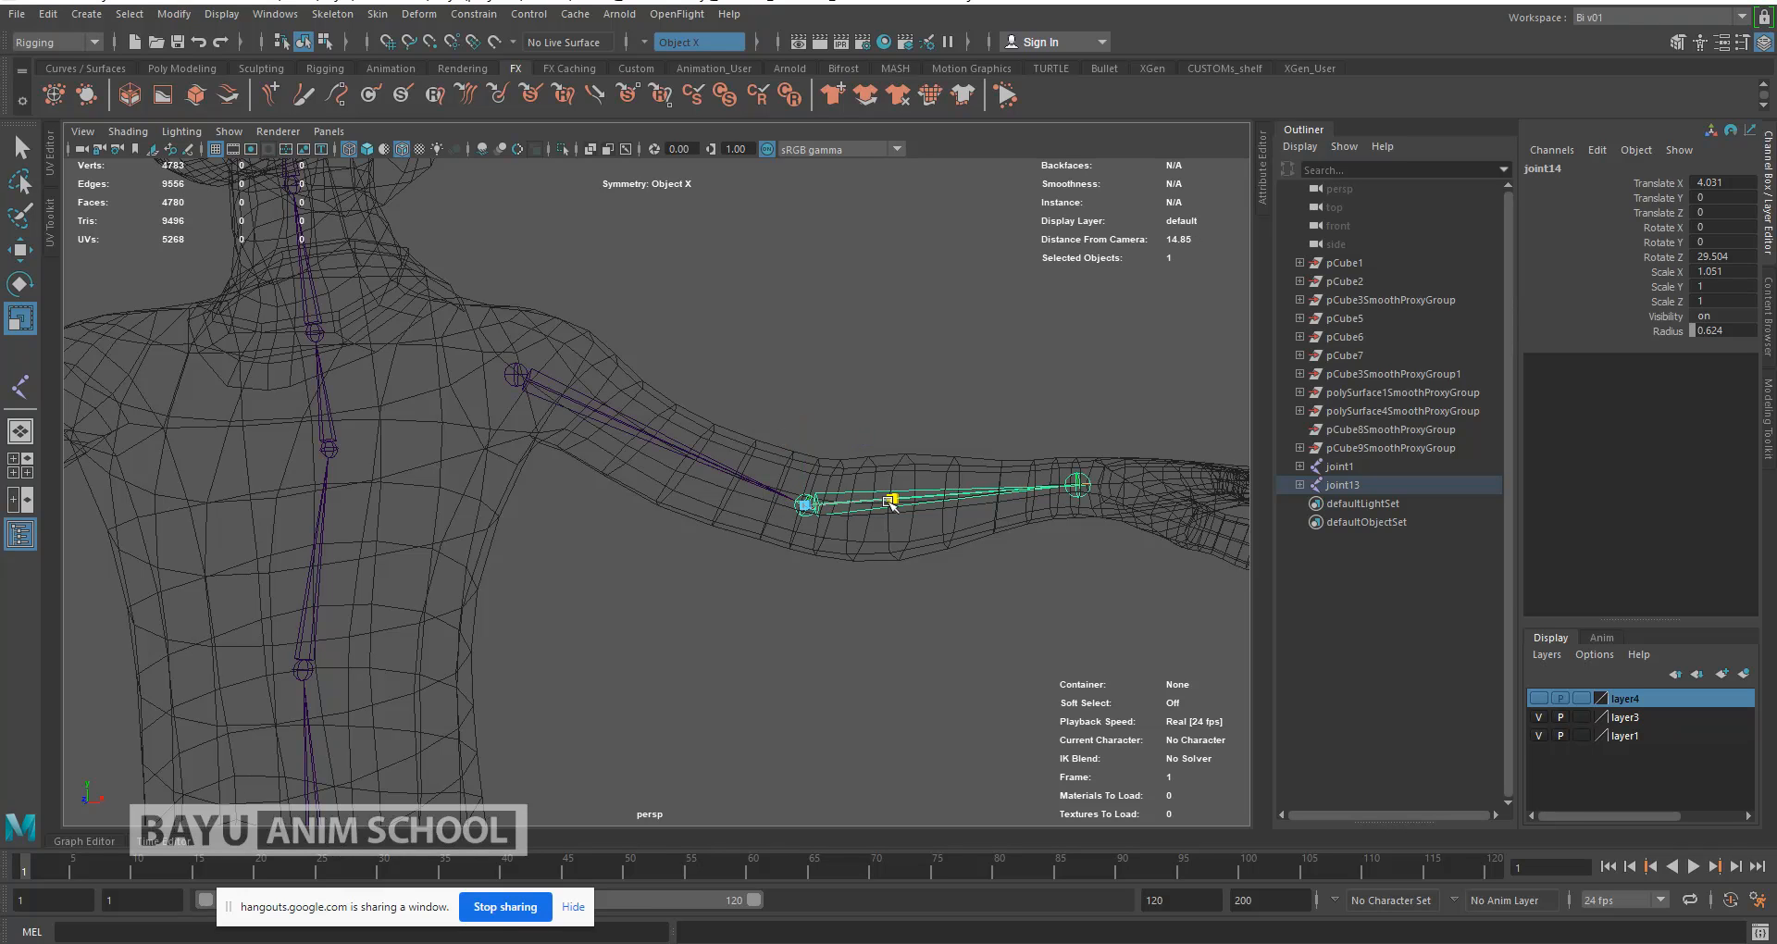
left_click_drag(890, 503, 885, 501)
left_click(845, 382)
middle_click_drag(709, 621, 803, 603, "alt")
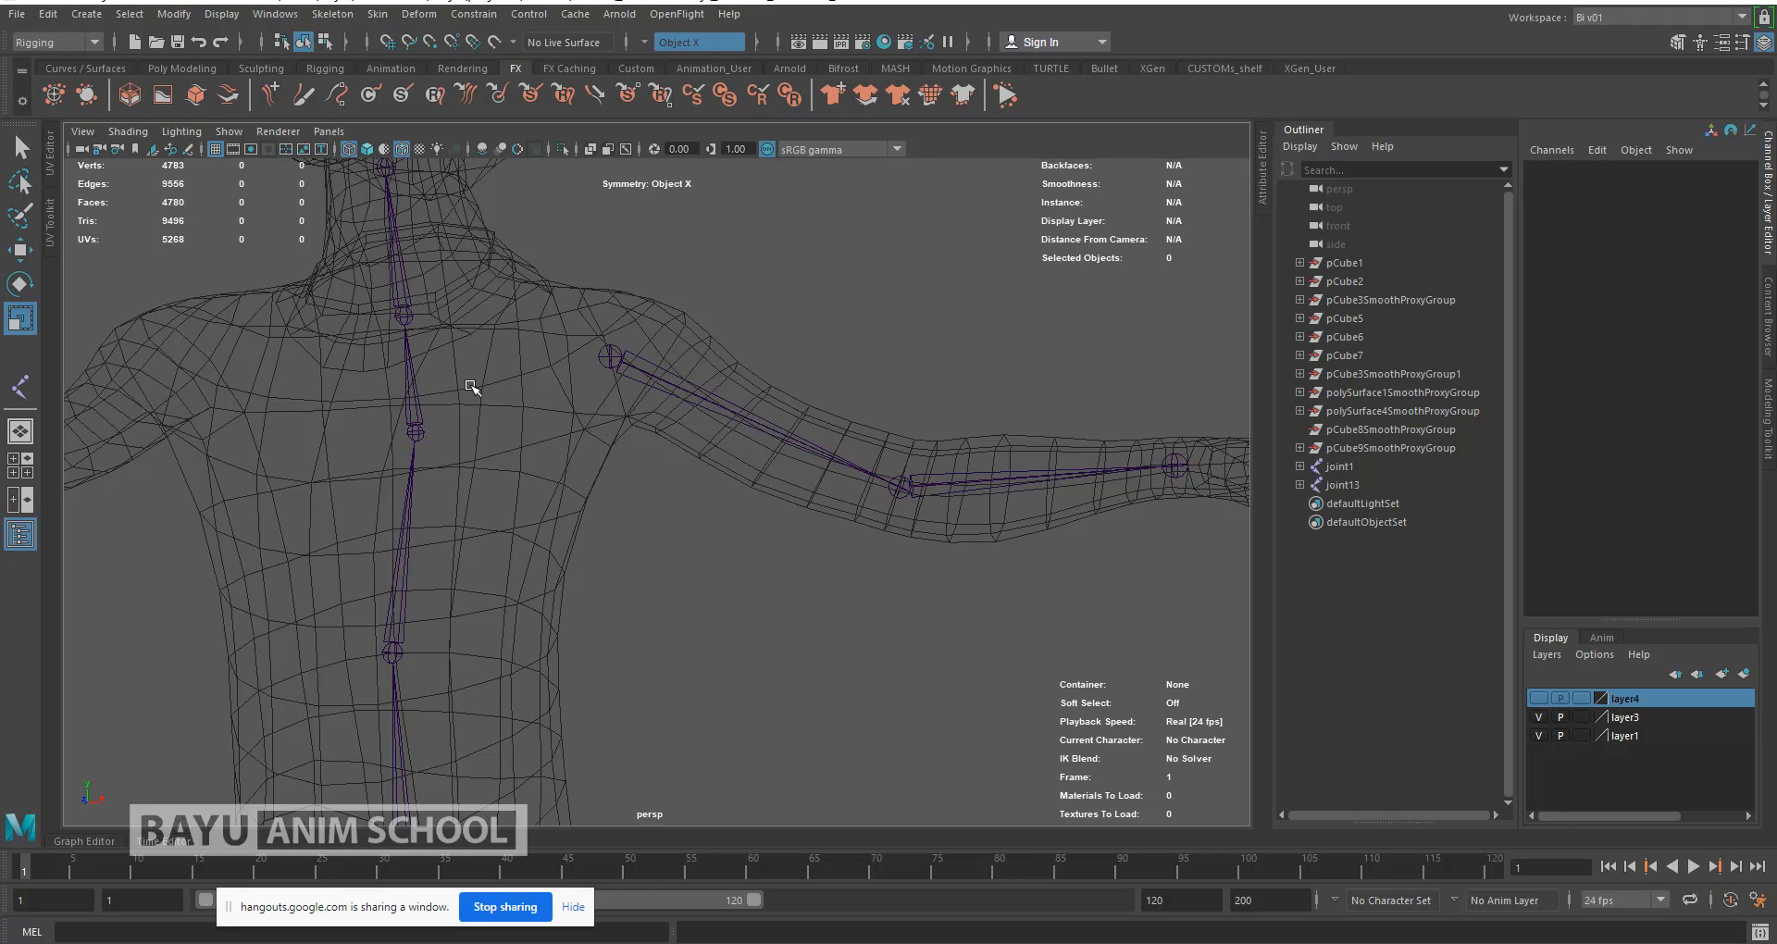
Step: In the front view, create a single clavicle joint beside the upper spine at Translate X 0.698 and Y 26.656
key("space")
left_click_drag(772, 315, 775, 369)
scroll(778, 546, "up", 5)
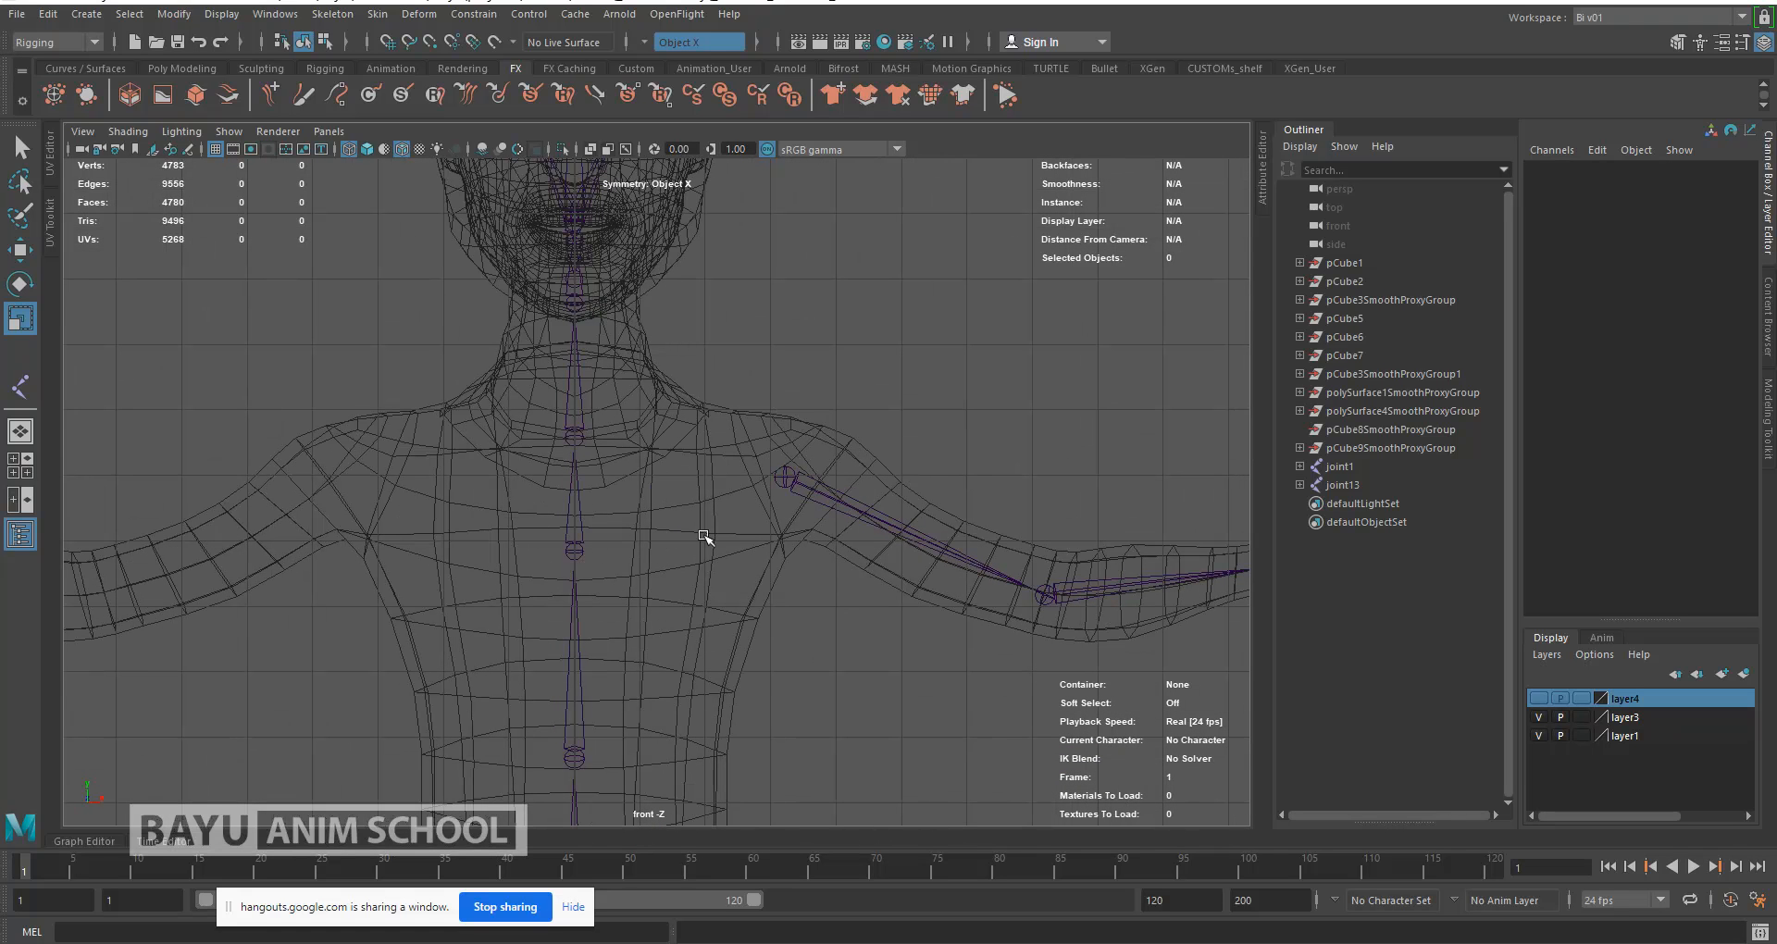
left_click(333, 14)
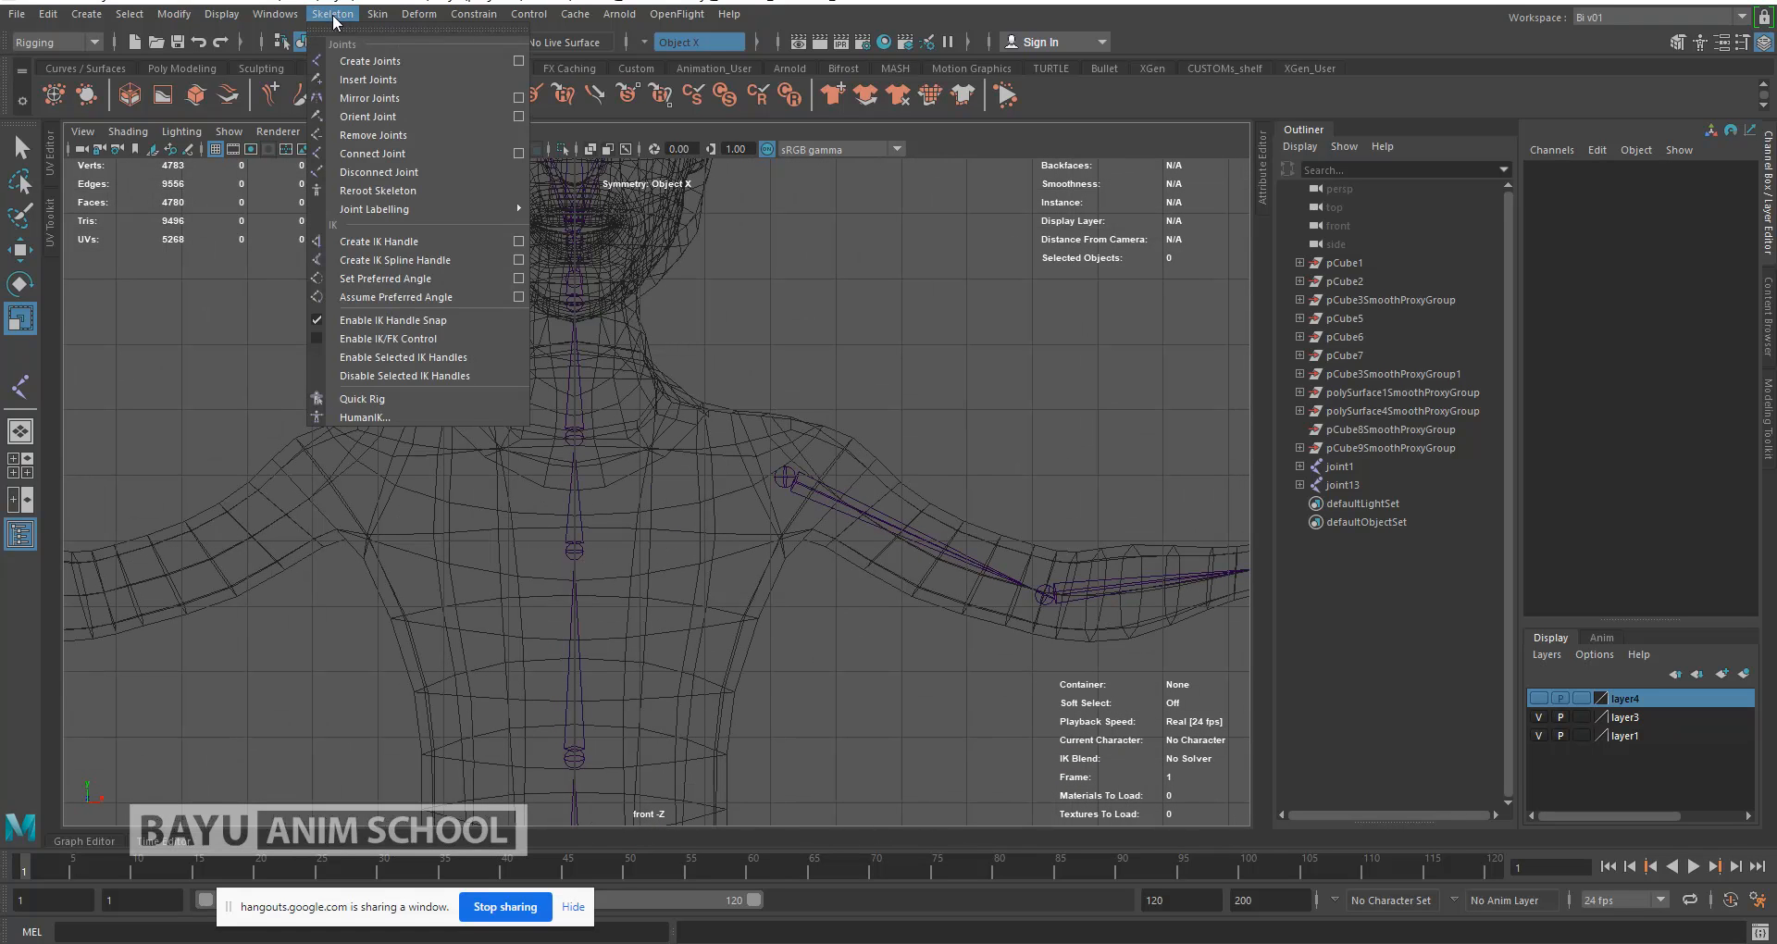
left_click(407, 60)
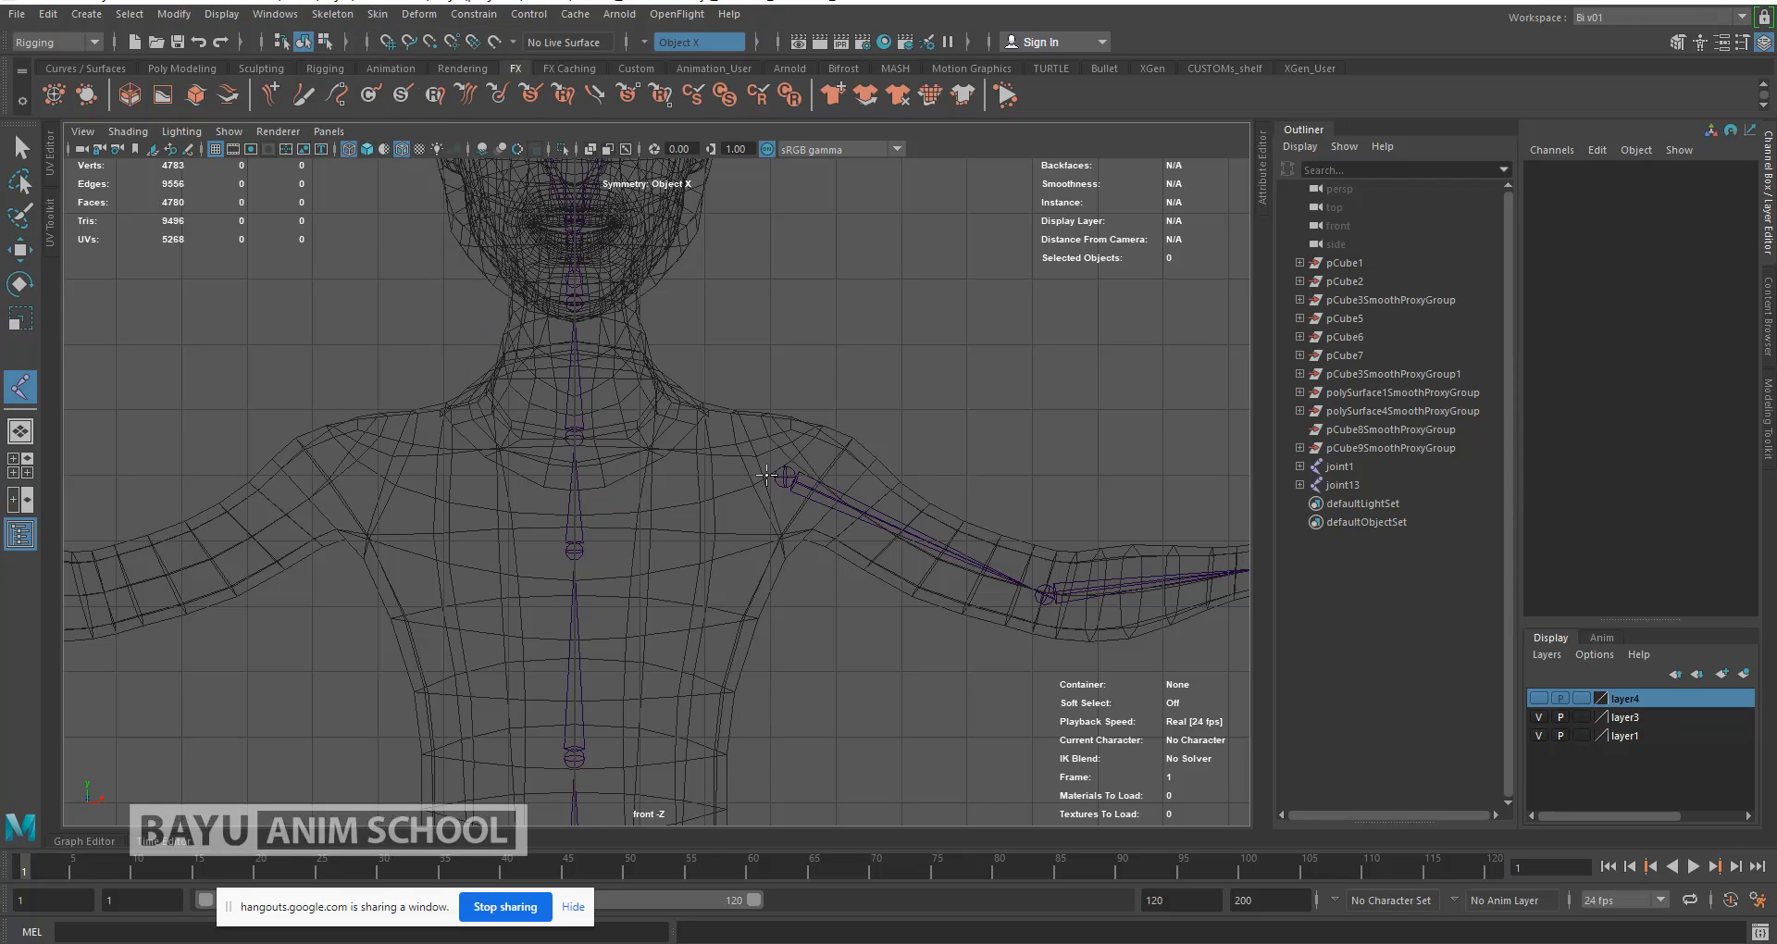
left_click(619, 496)
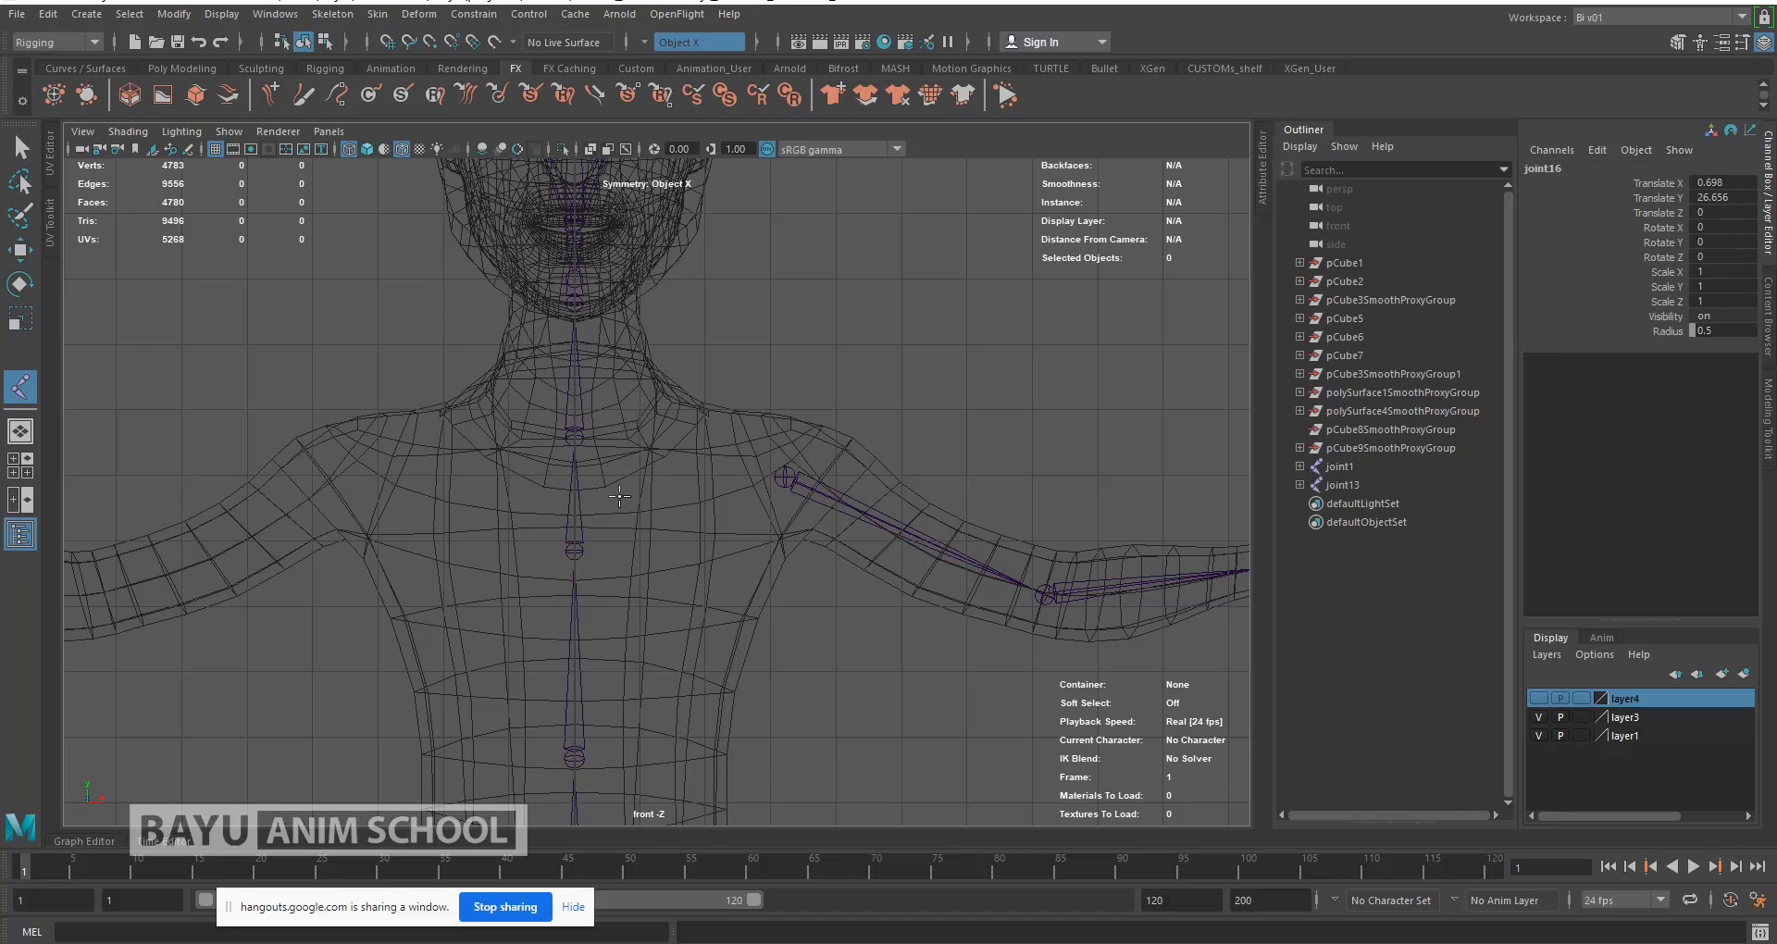
key("r")
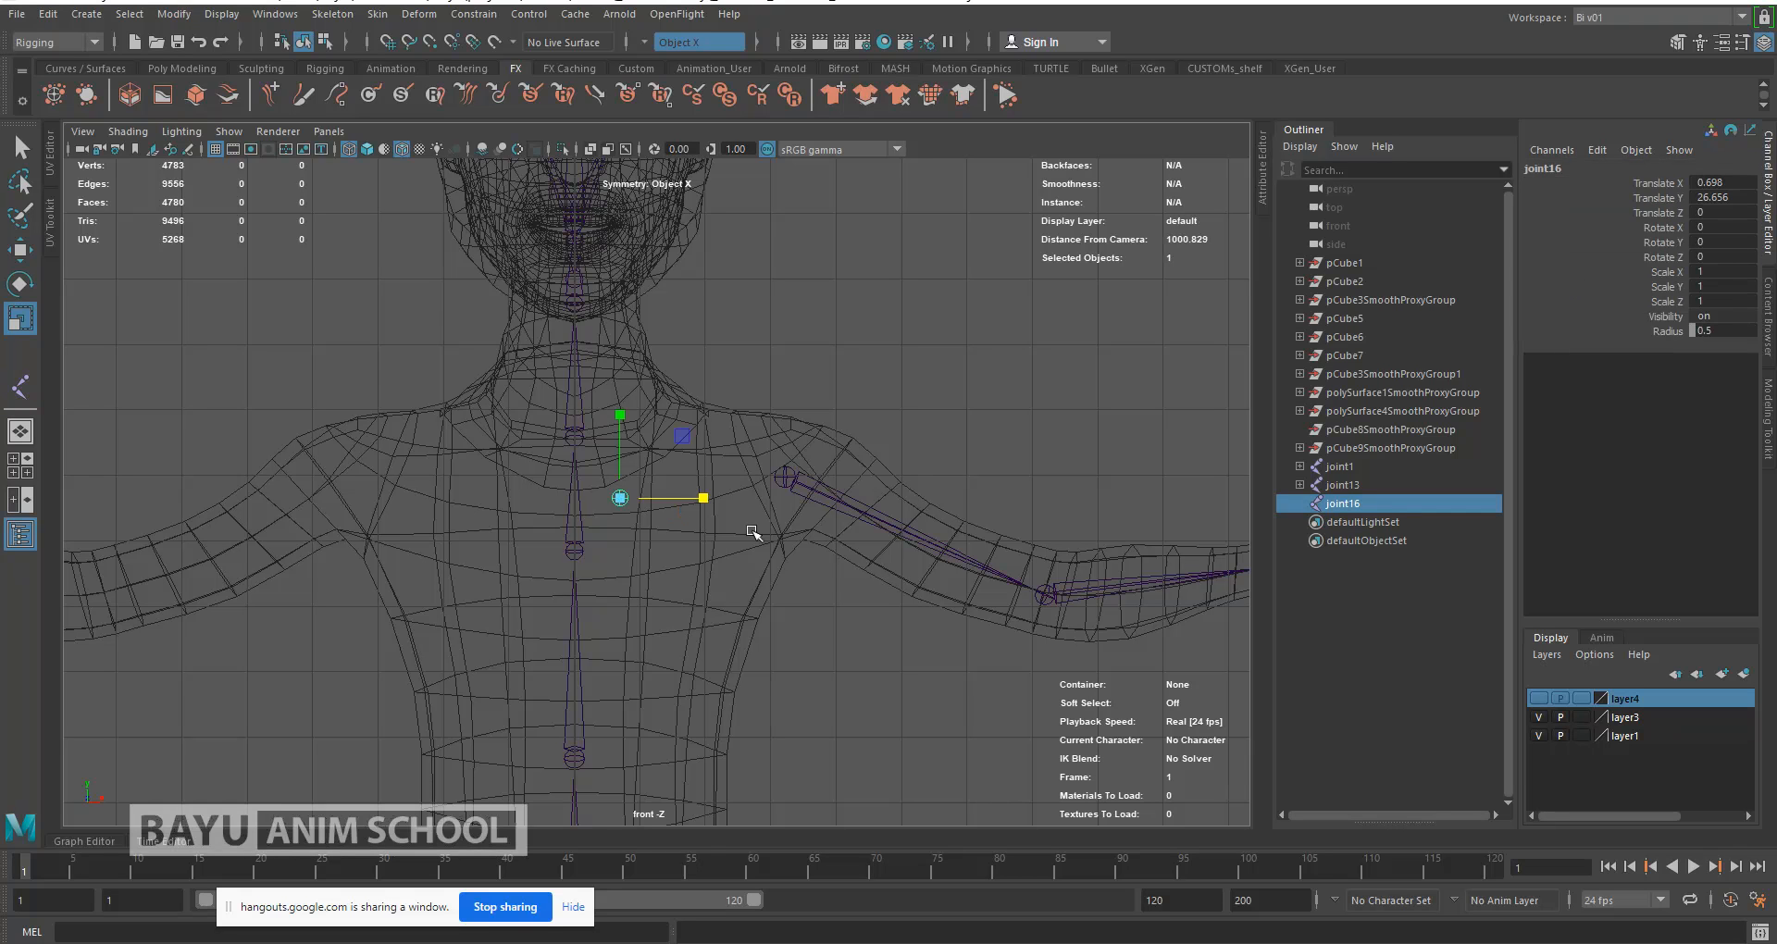
key("w")
Step: In the perspective view, move the clavicle joint back into the chest to Translate Z -10.118
key("space")
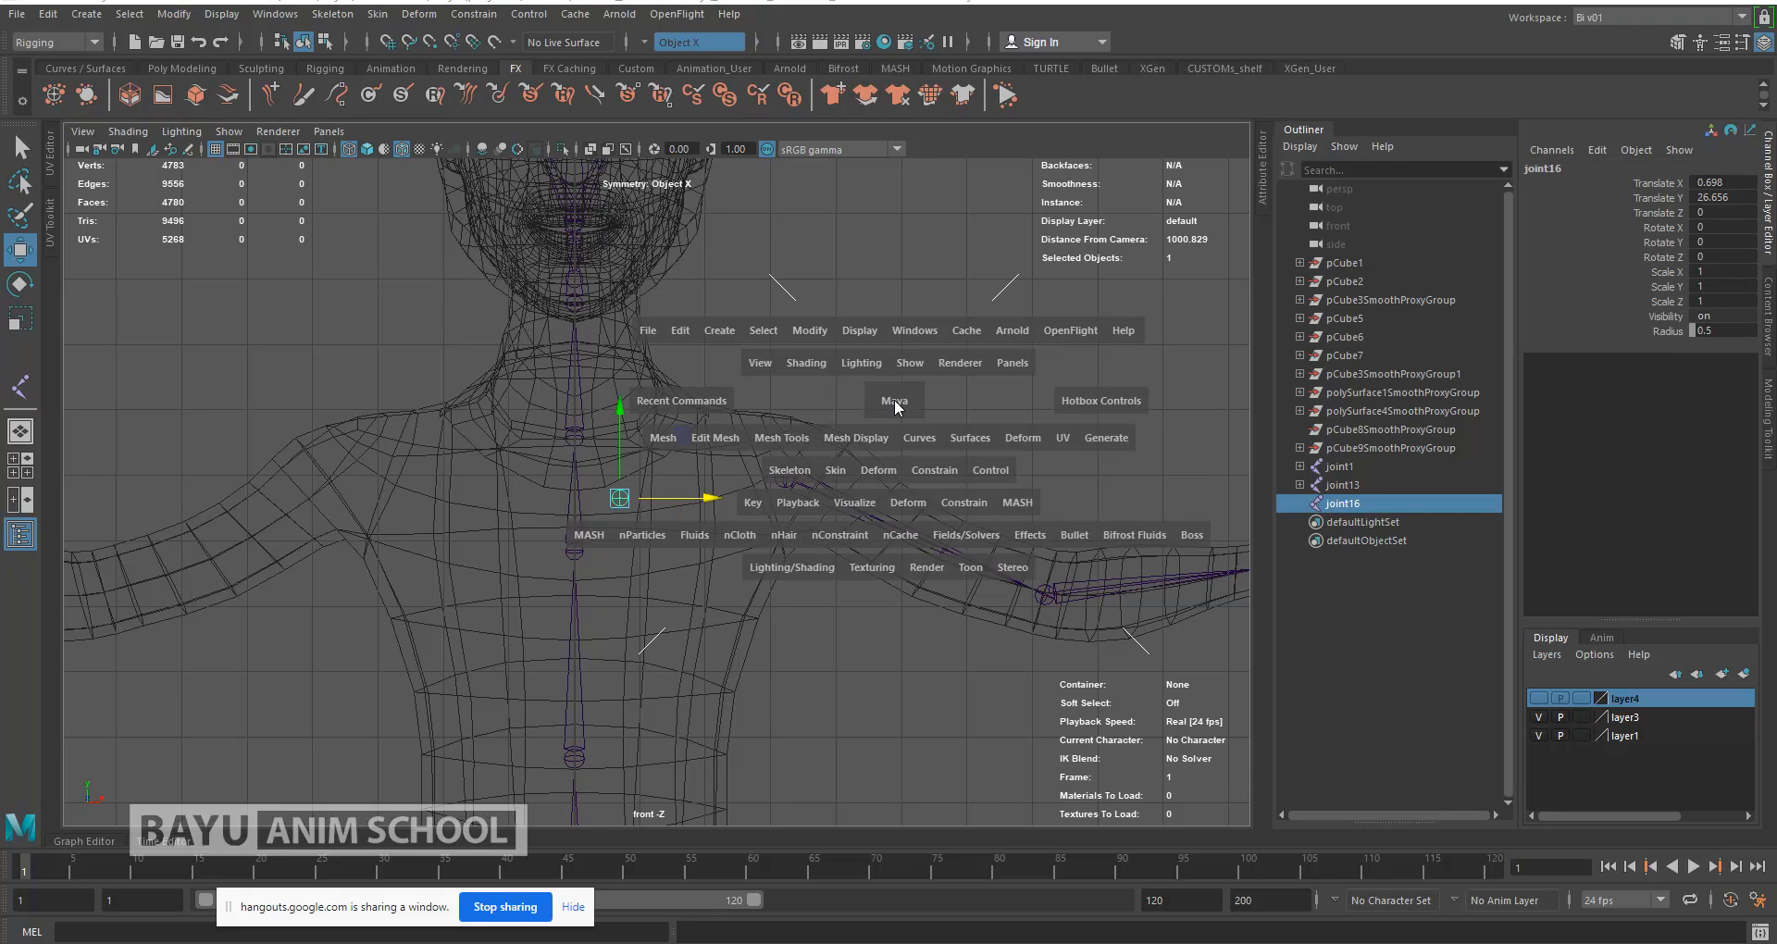
left_click_drag(893, 398, 859, 388)
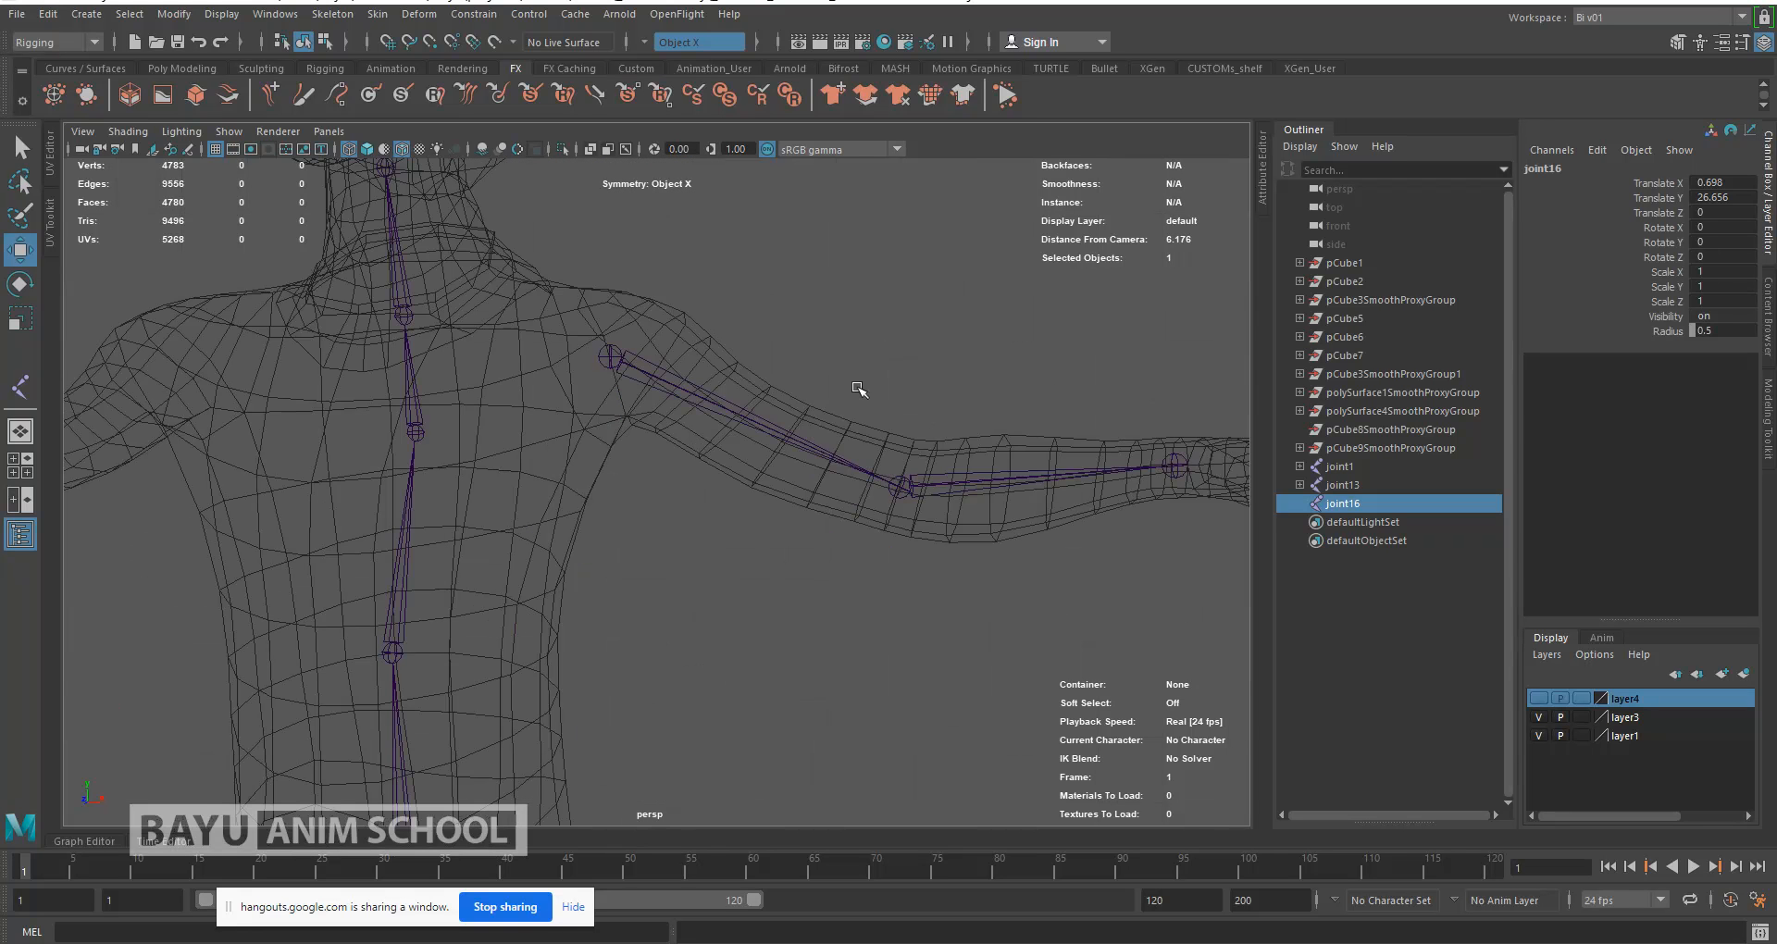
mouse_move(638, 467)
left_mouse_down("alt")
mouse_move(615, 463)
mouse_move(725, 458)
mouse_move(781, 425)
mouse_move(753, 393)
mouse_move(689, 396)
mouse_move(642, 425)
mouse_move(653, 462)
left_mouse_up("alt")
scroll(651, 461, "down", 8)
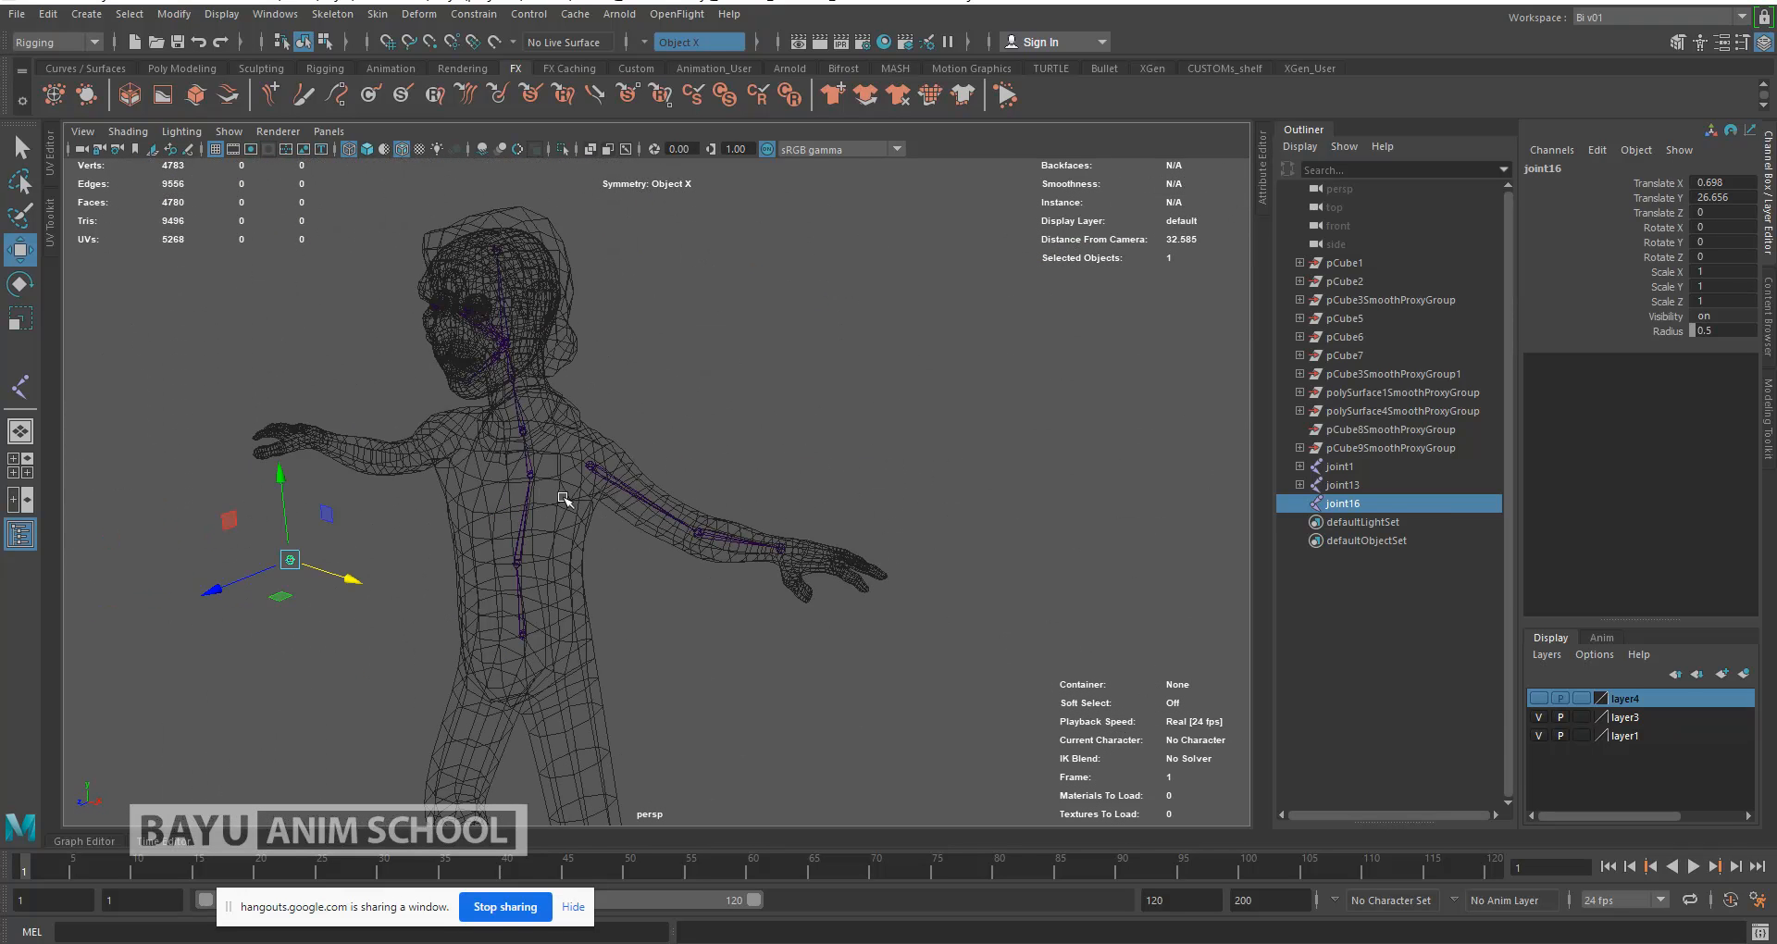
left_click_drag(219, 592, 554, 595)
Step: Parent the arm joint chain to the clavicle joint
scroll(500, 552, "up", 9)
middle_click_drag(444, 508, 833, 618, "alt")
left_click_drag(654, 535, 509, 448, "alt")
left_click_drag(679, 595, 815, 537, "alt")
left_click(894, 444, "shift")
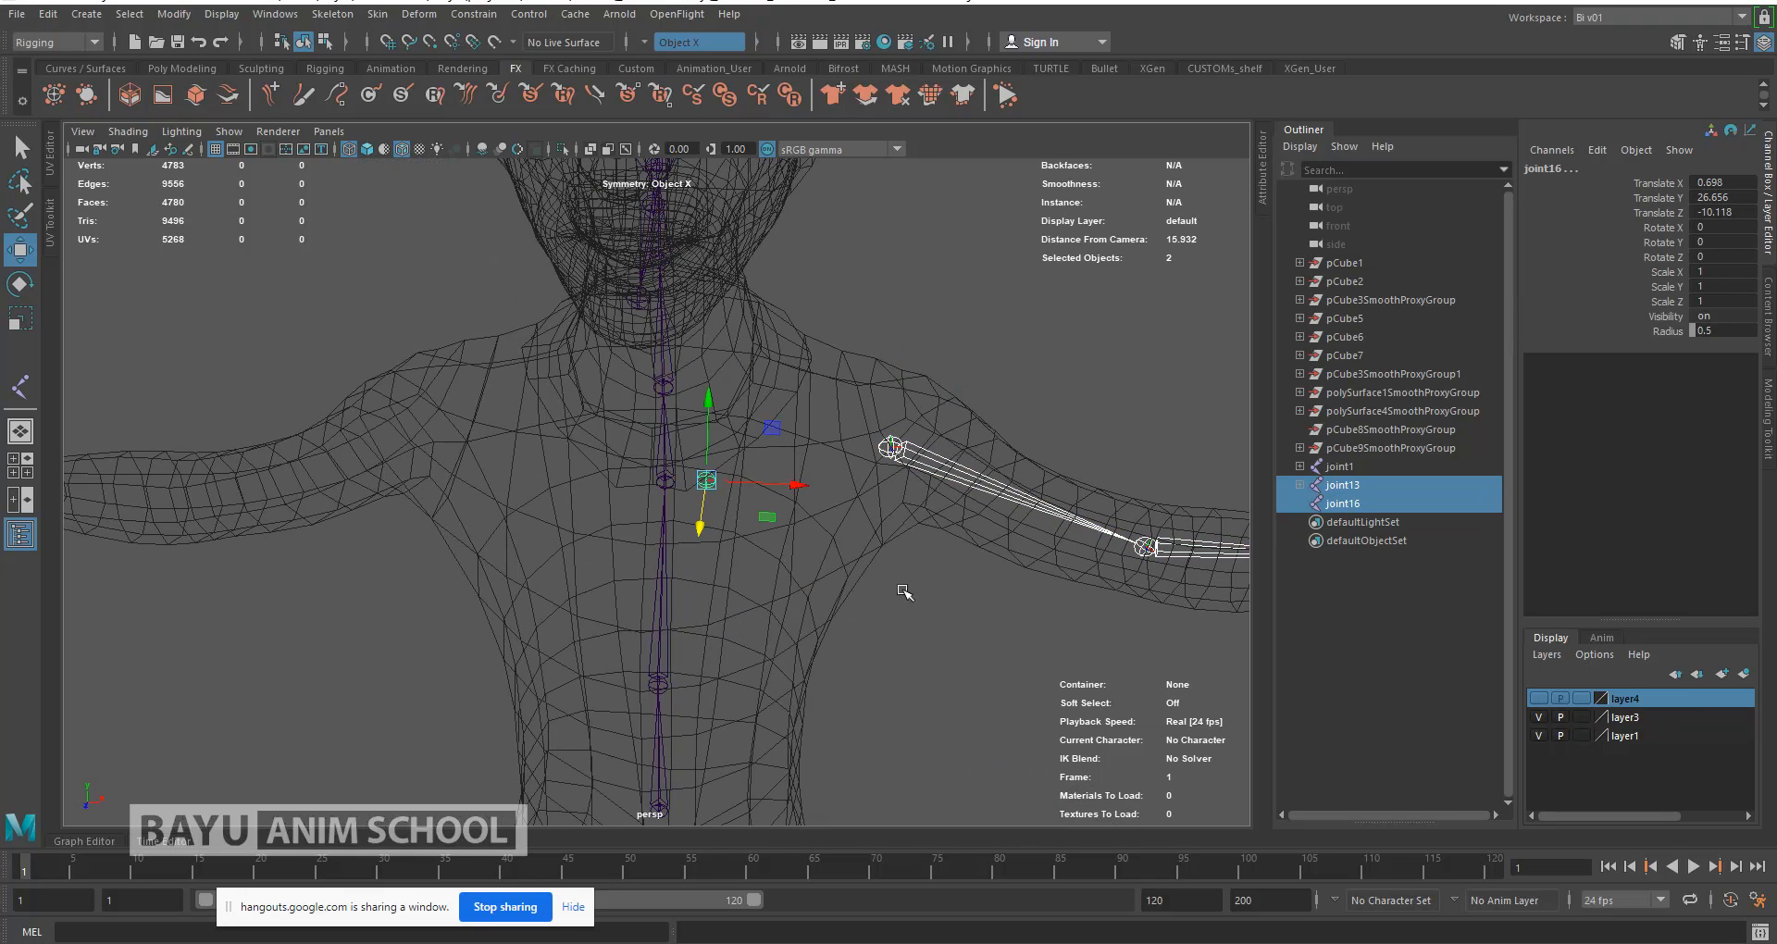
key("p")
left_click(706, 480)
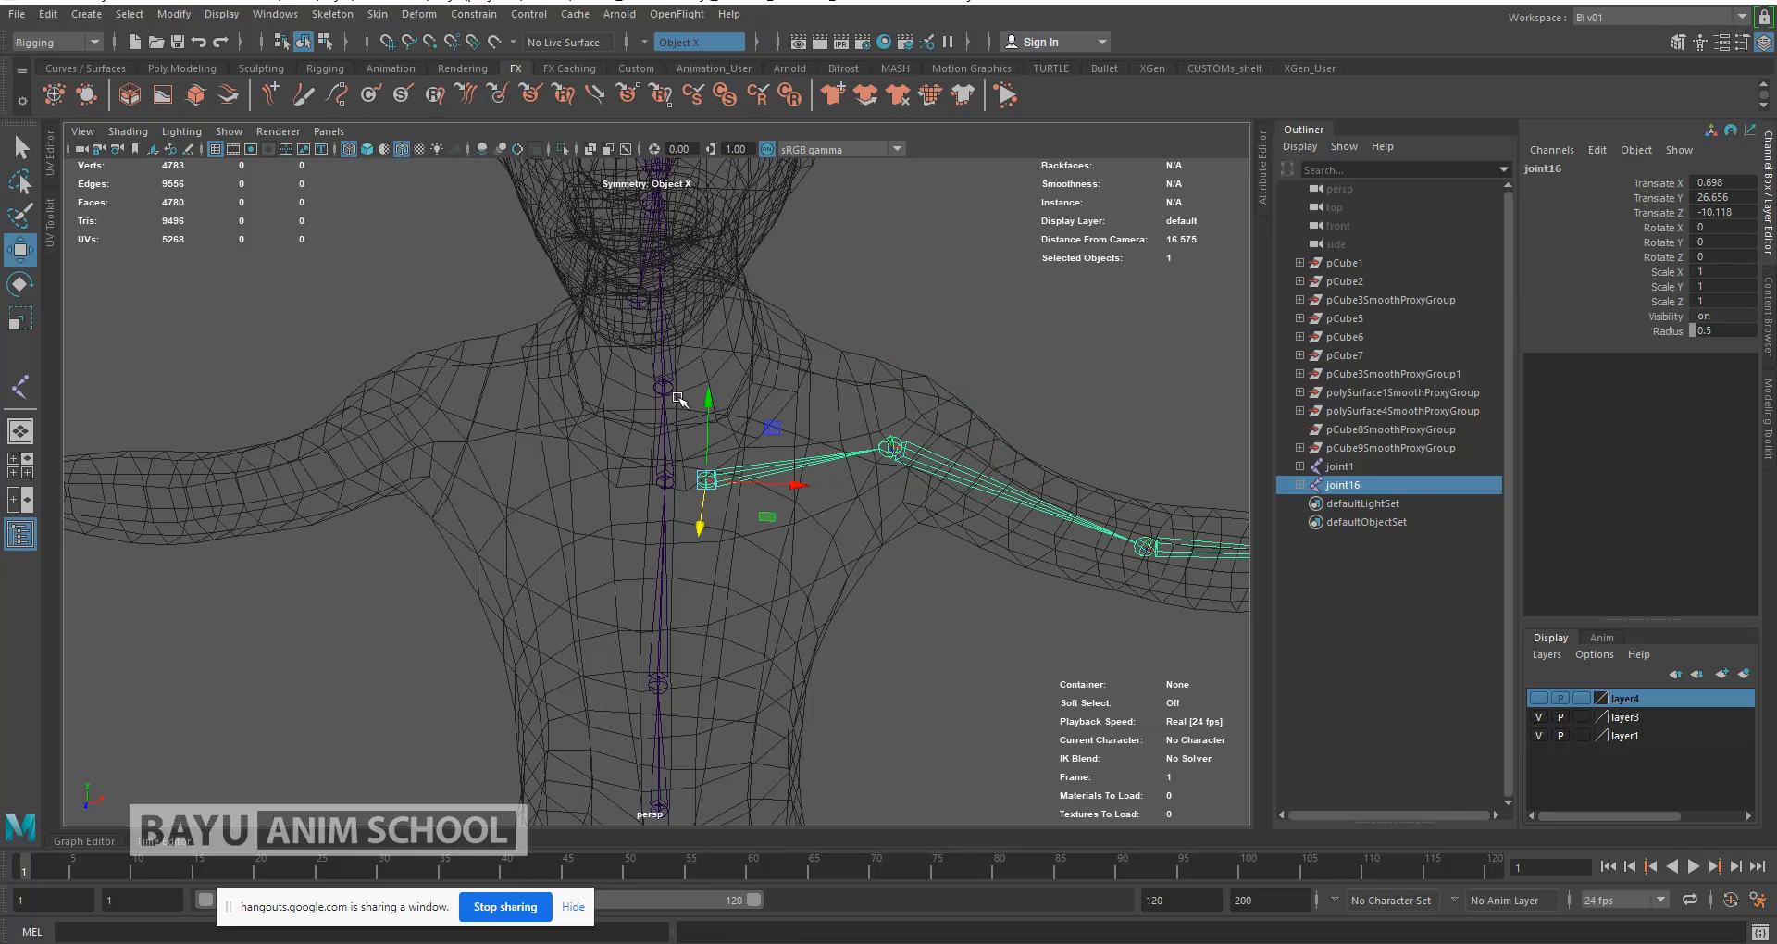
Step: Parent the clavicle joint with its arm chain to the spine joint at the base of the neck
left_click_drag(769, 578, 713, 529, "alt")
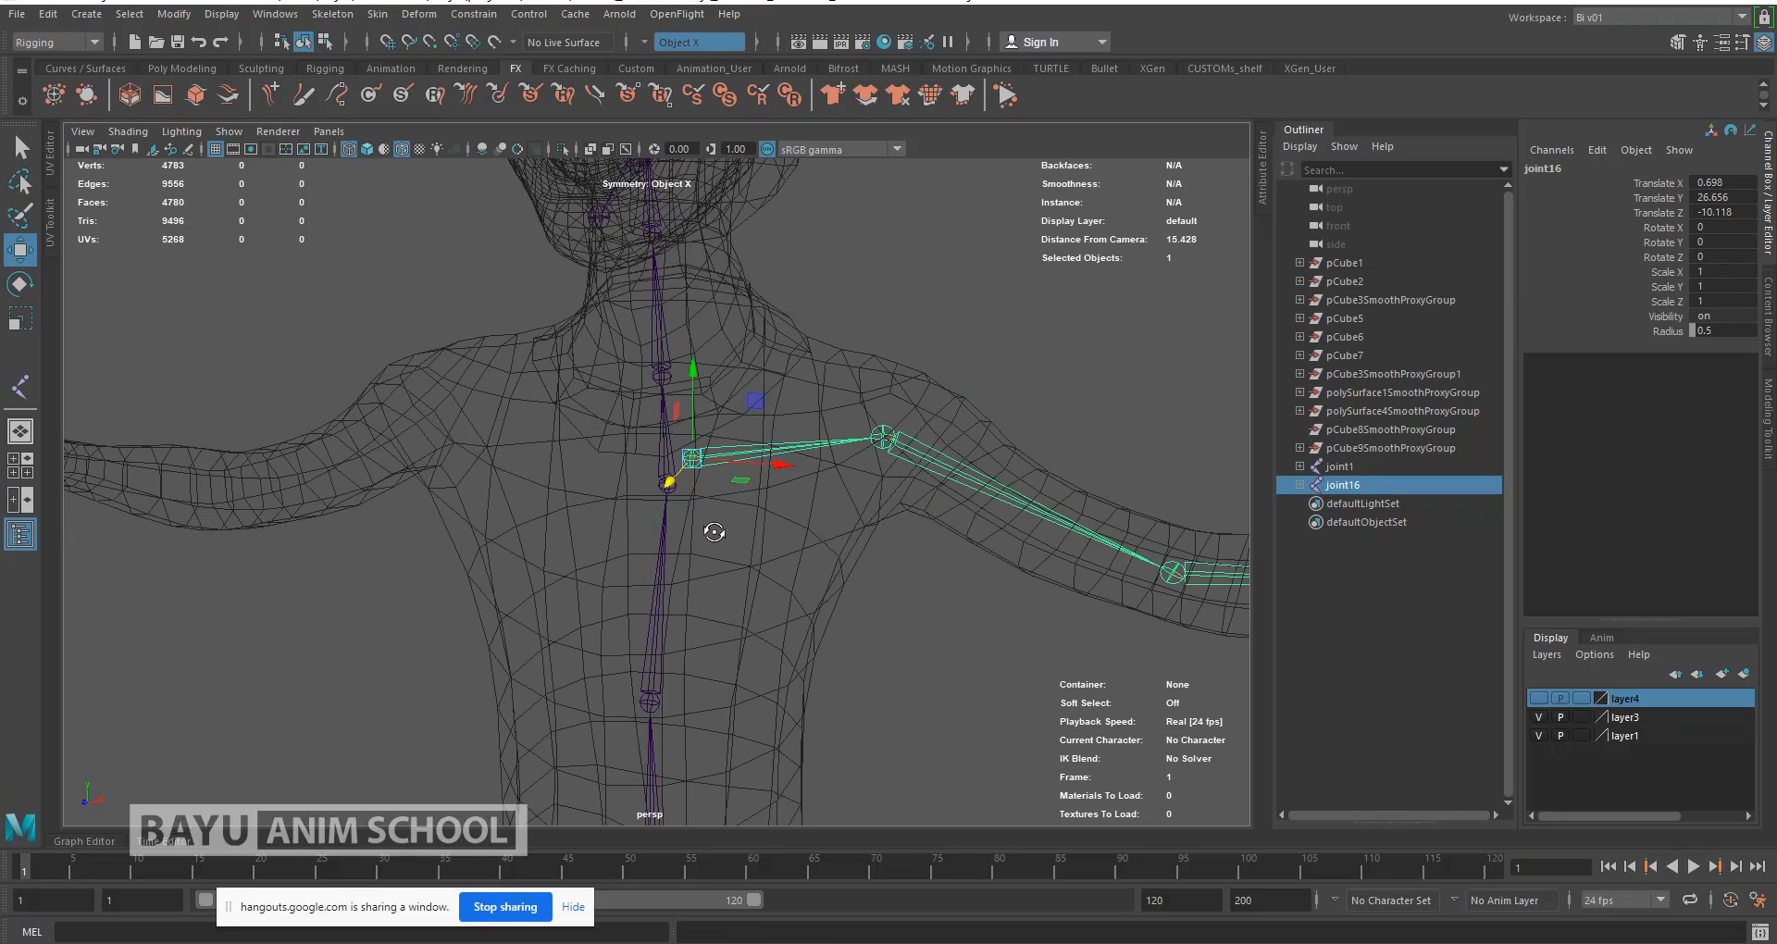
left_click(665, 375, "shift")
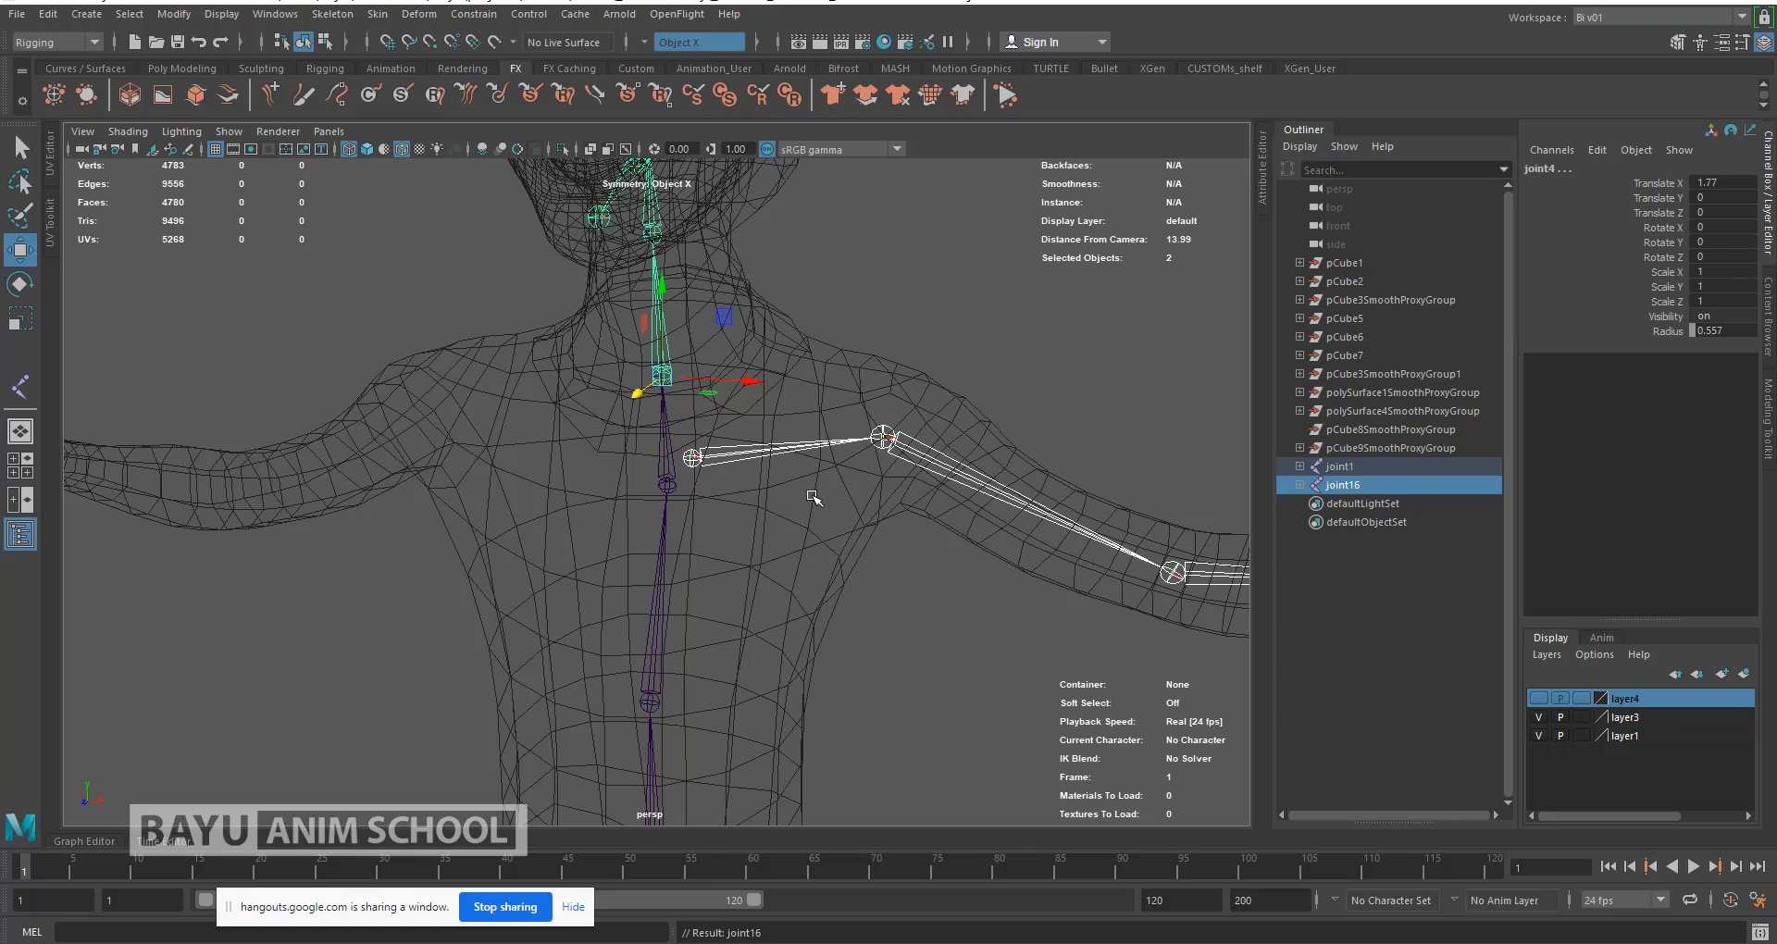
key("p")
scroll(880, 620, "down", 5)
left_click_drag(881, 620, 572, 452, "alt")
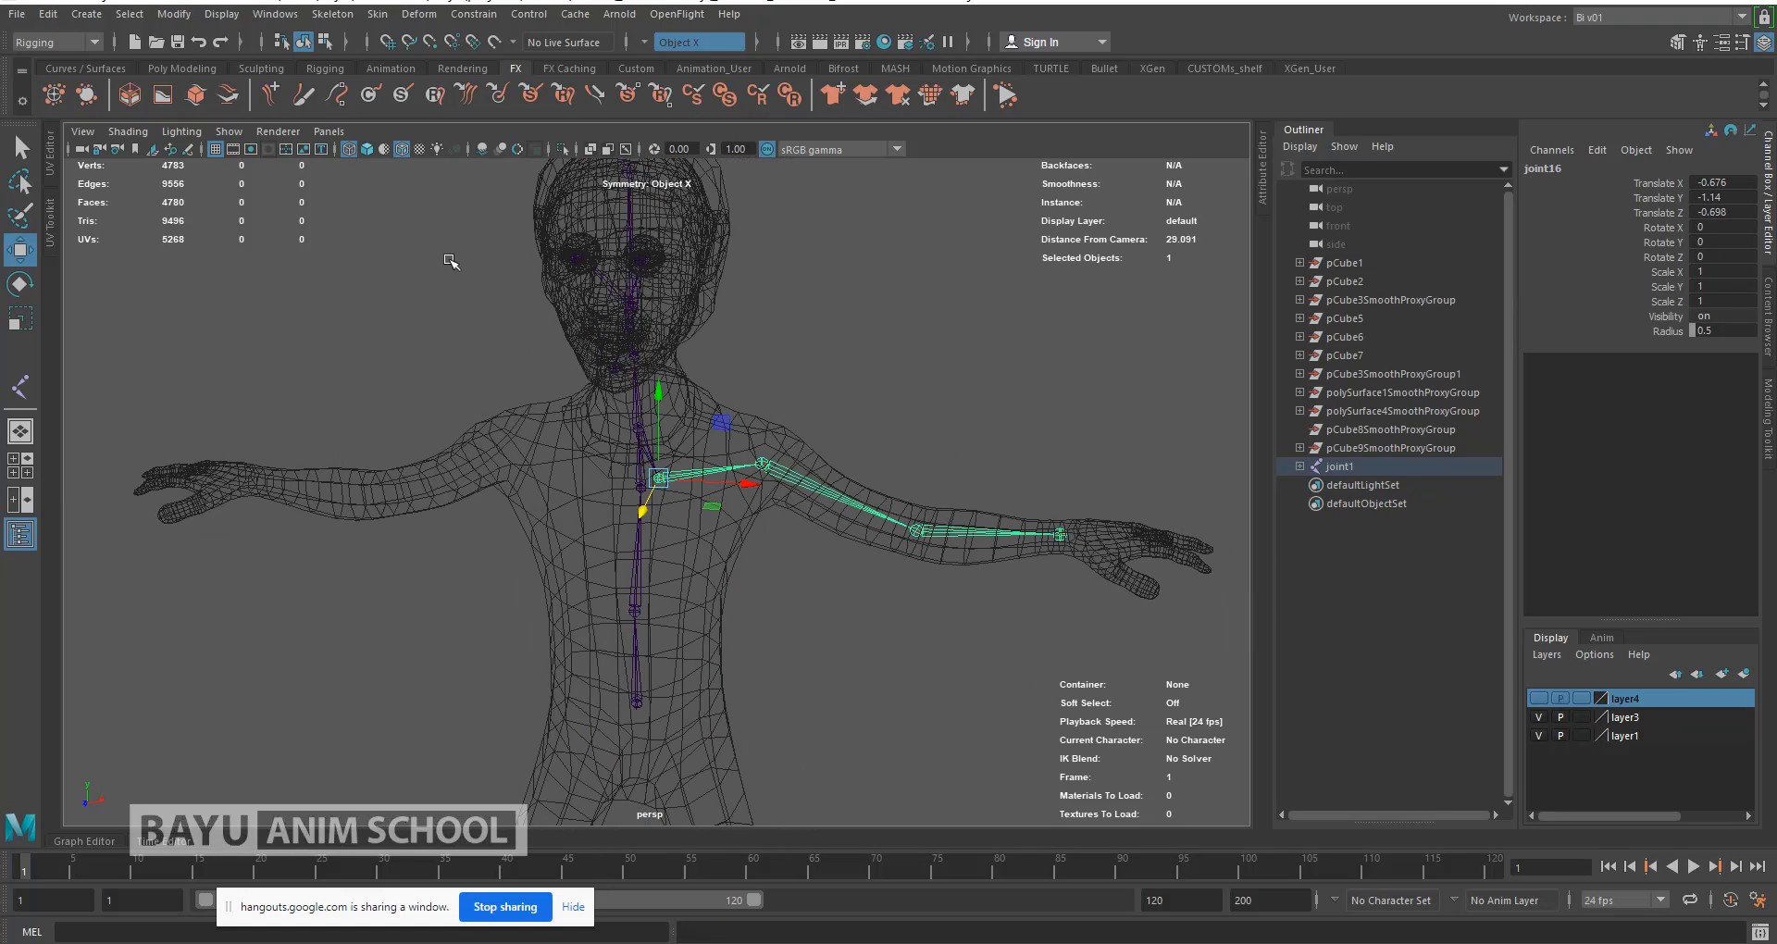
Step: Mirror the clavicle and arm joint chain across the YZ plane with the Behavior function and inspect both arms
left_click(333, 14)
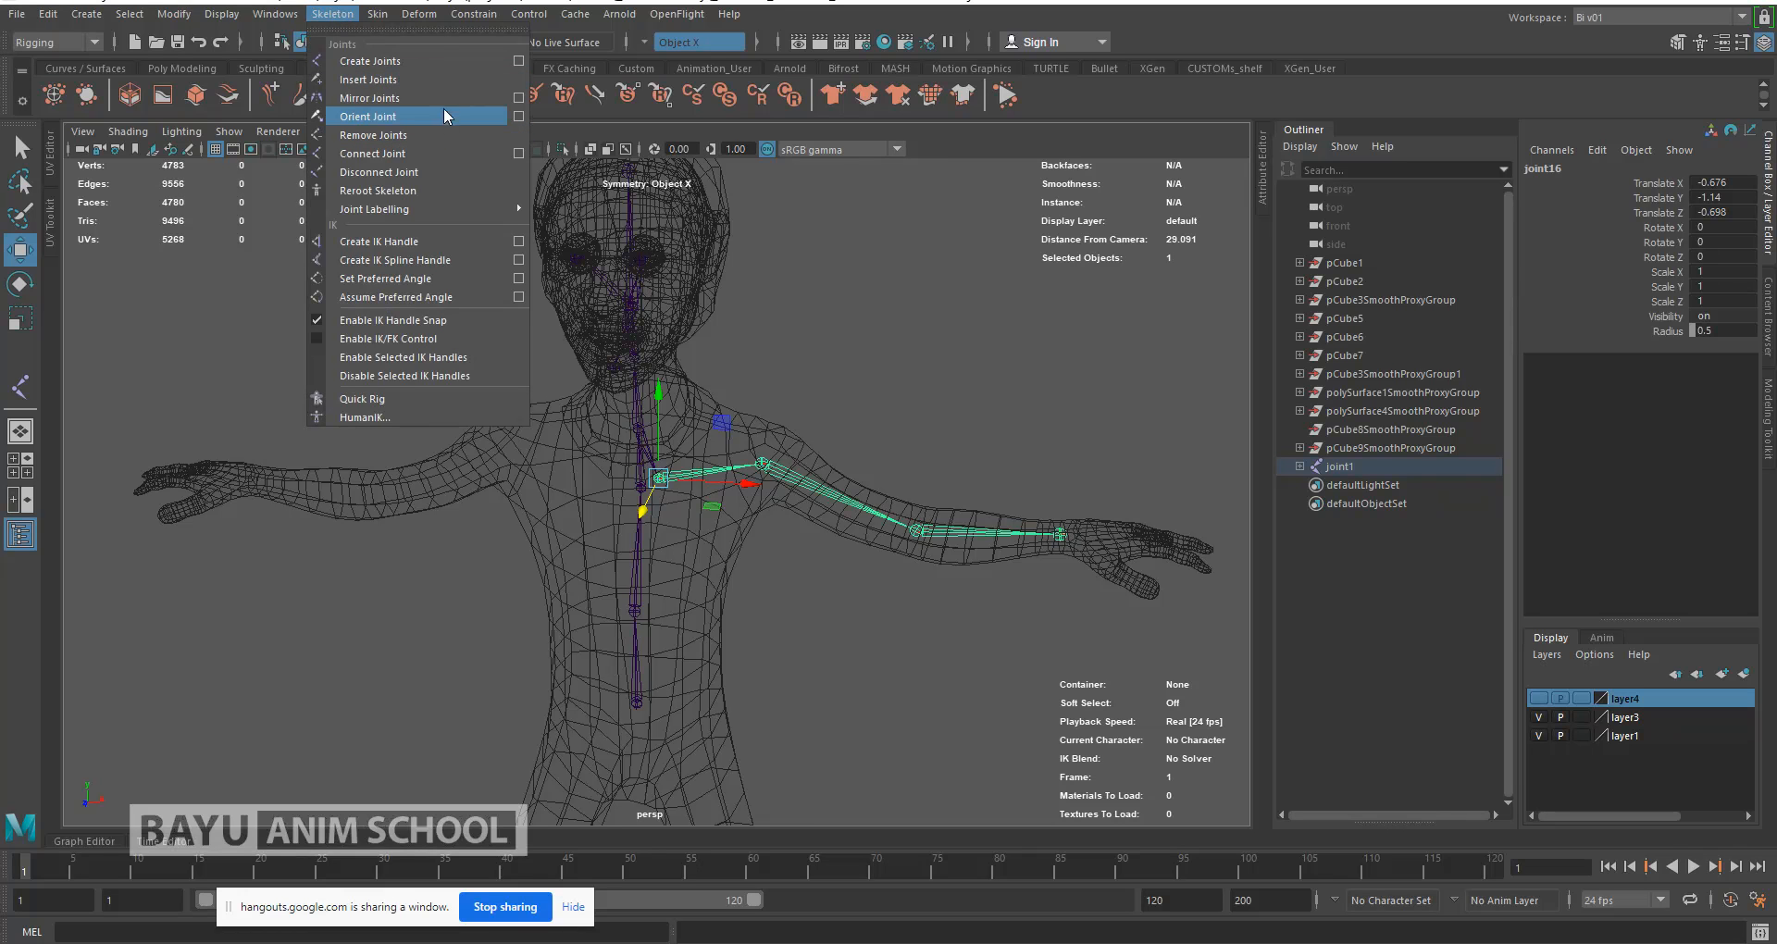
left_click(518, 97)
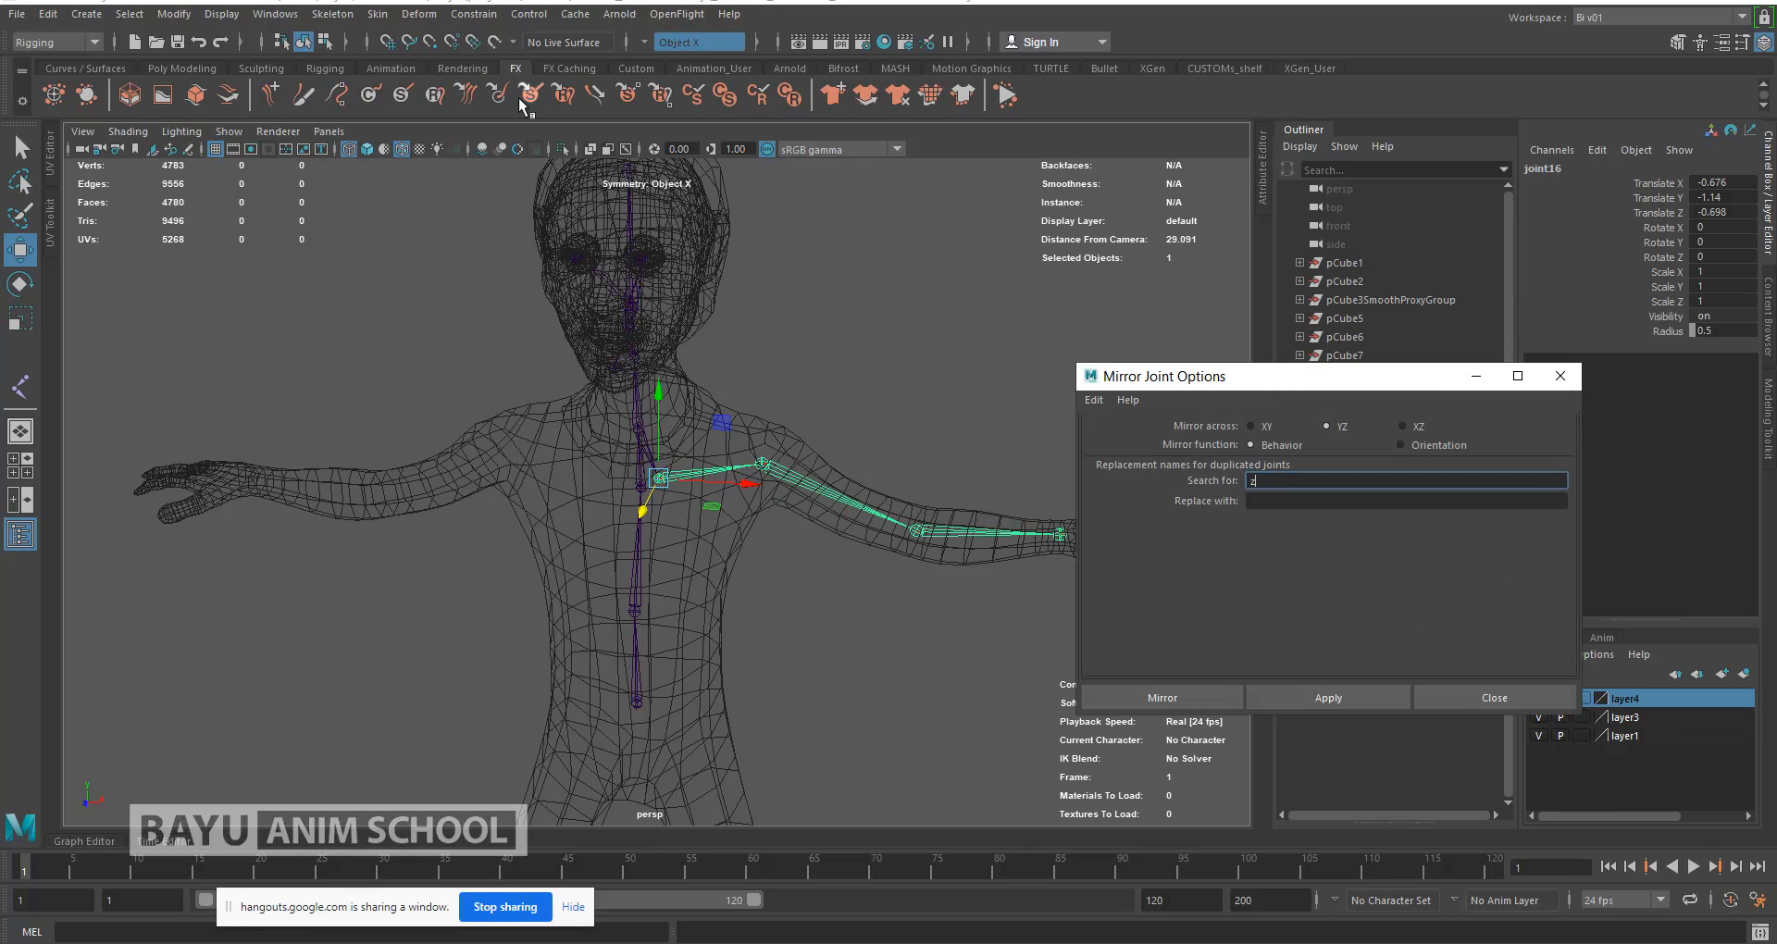
left_click_drag(1163, 389, 999, 296)
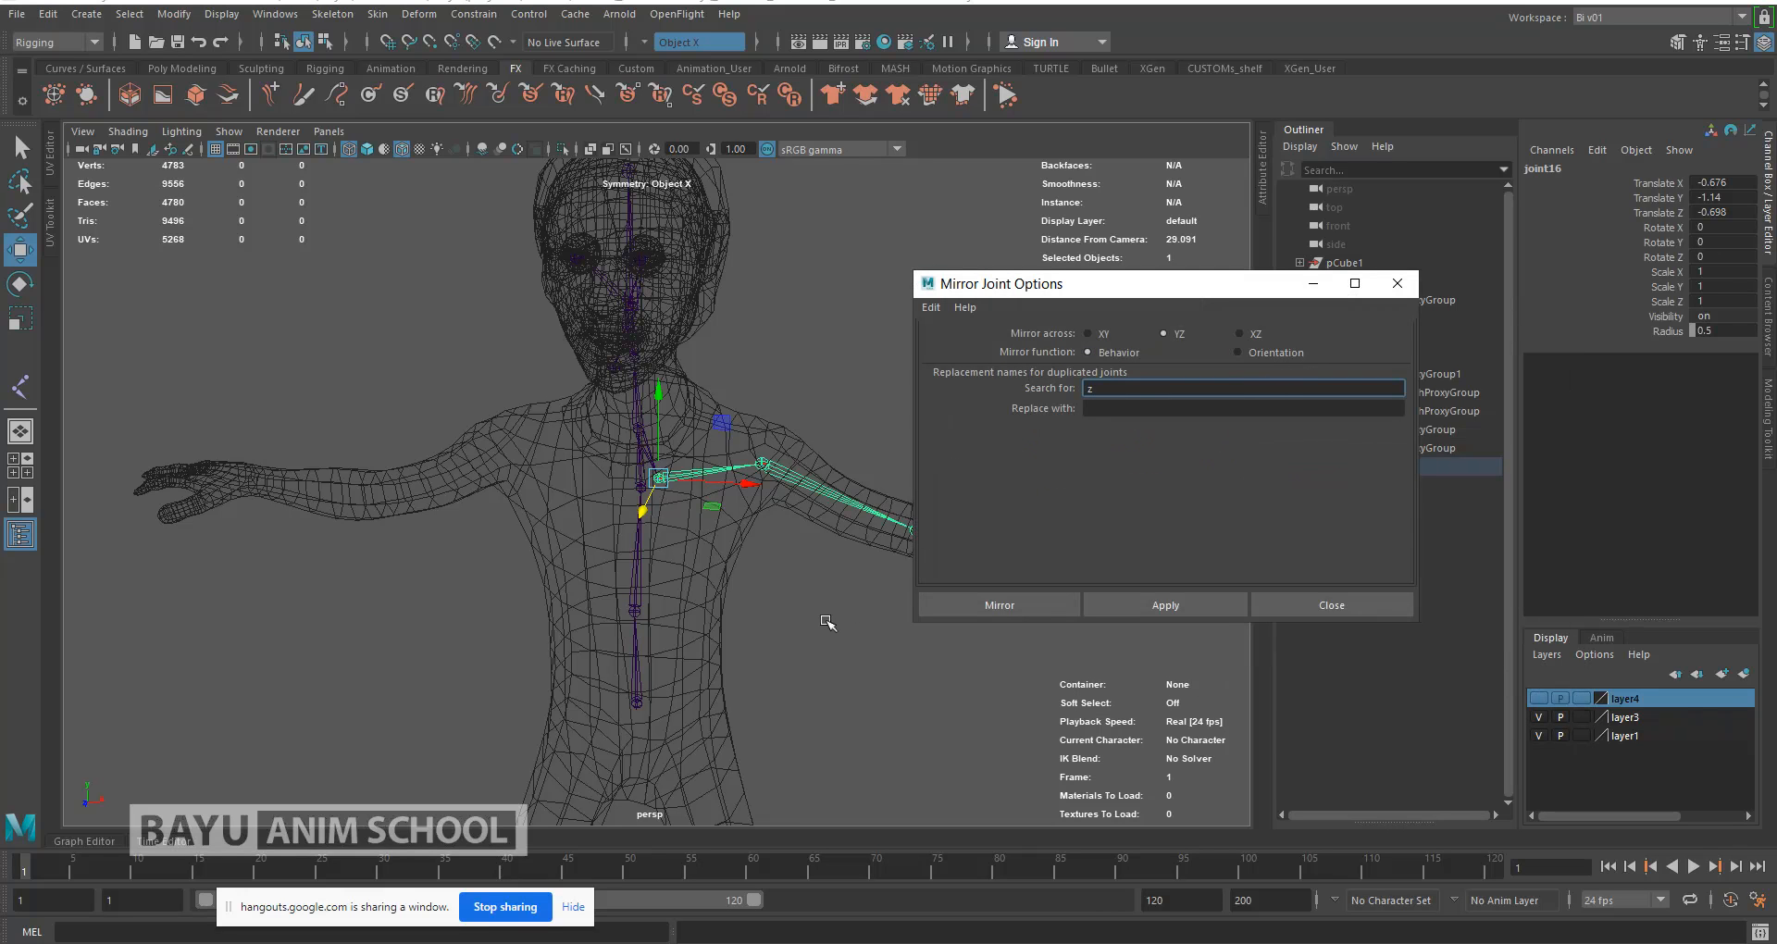
middle_click_drag(802, 600, 772, 445, "alt")
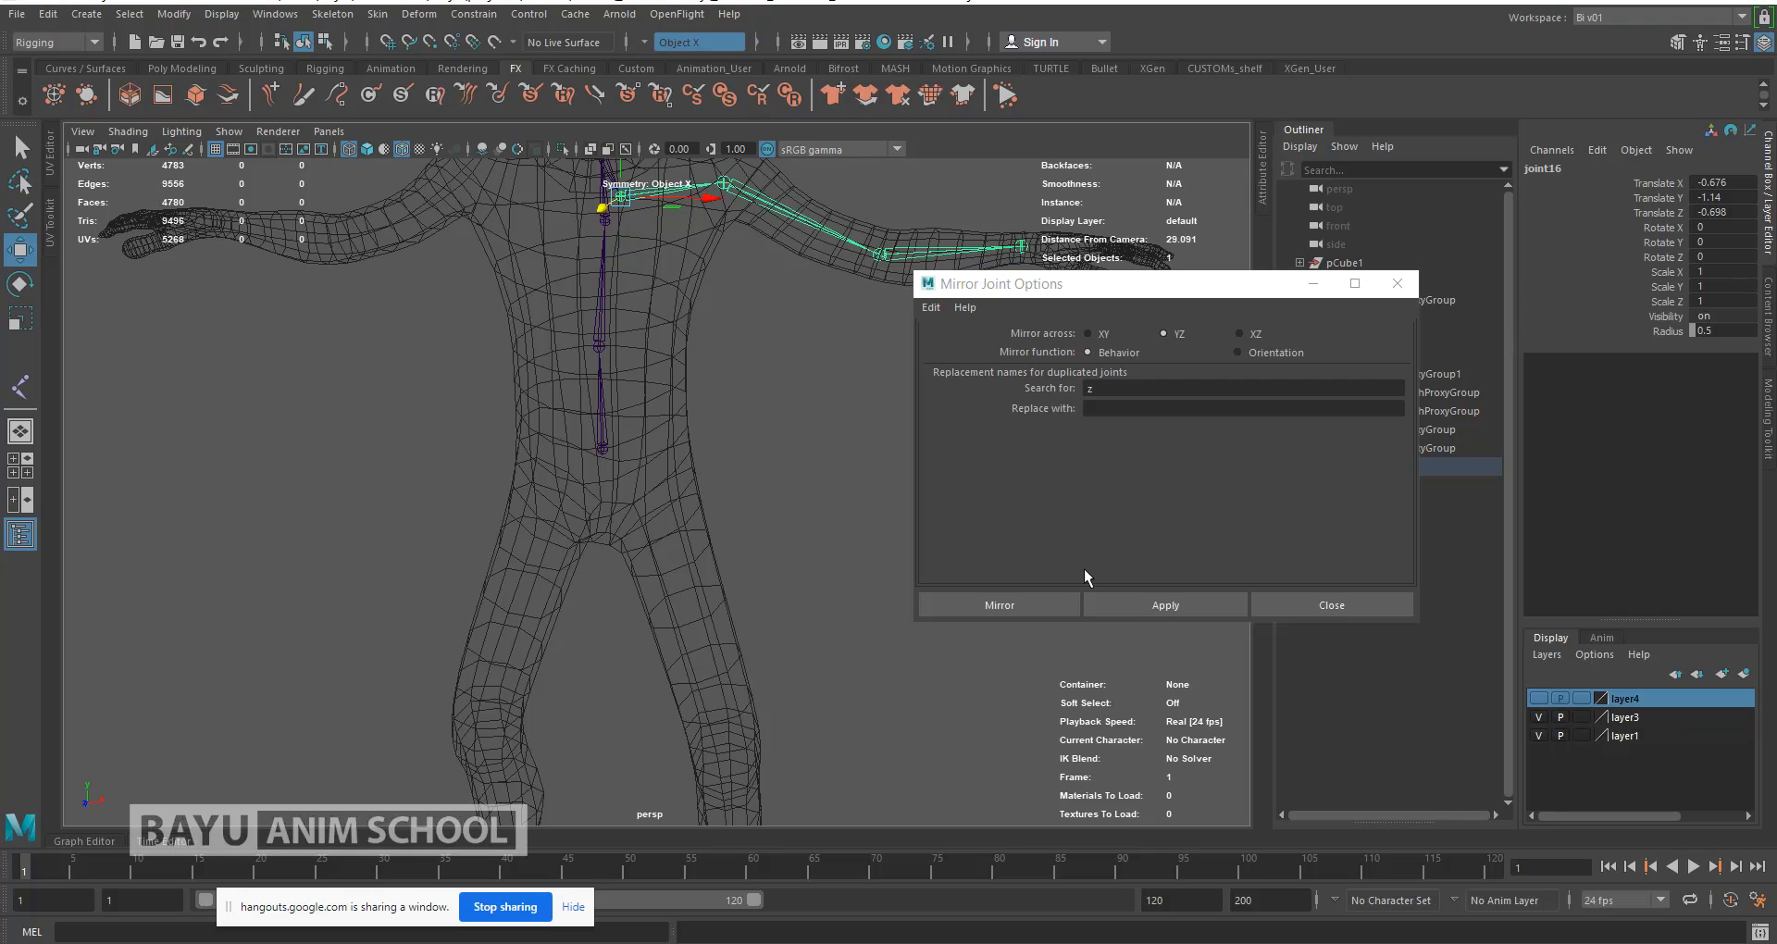
left_click(1149, 603)
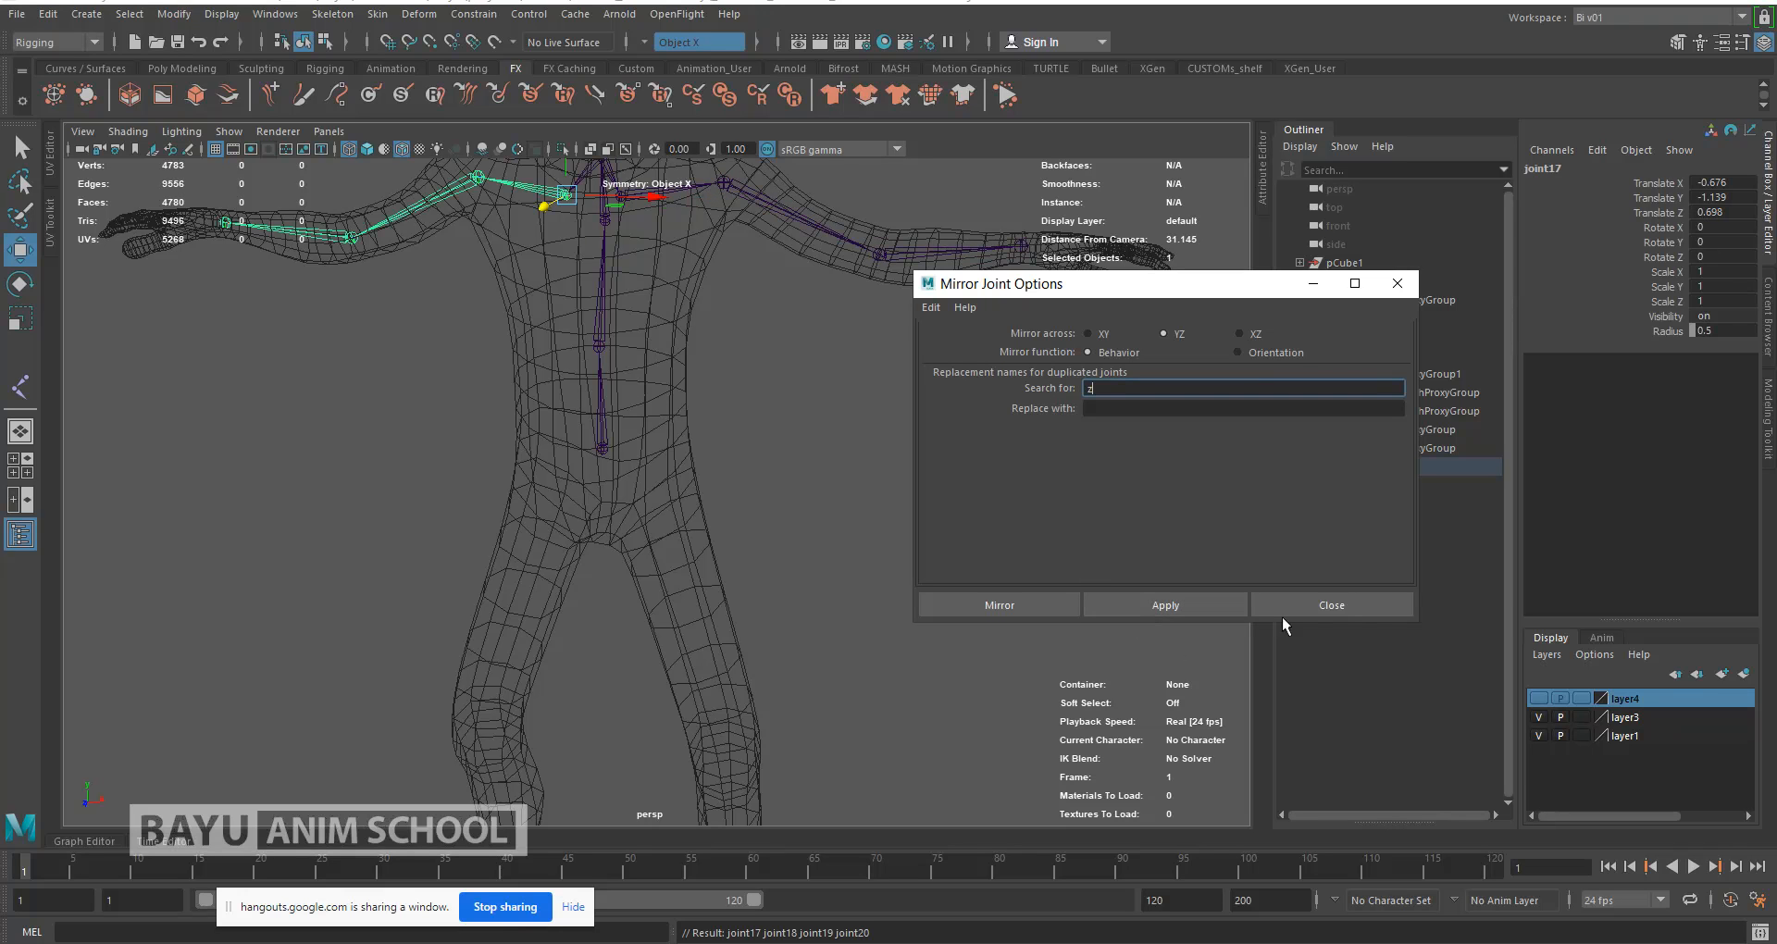
left_click(1305, 606)
left_click_drag(925, 639, 715, 539, "alt")
scroll(713, 582, "up", 3)
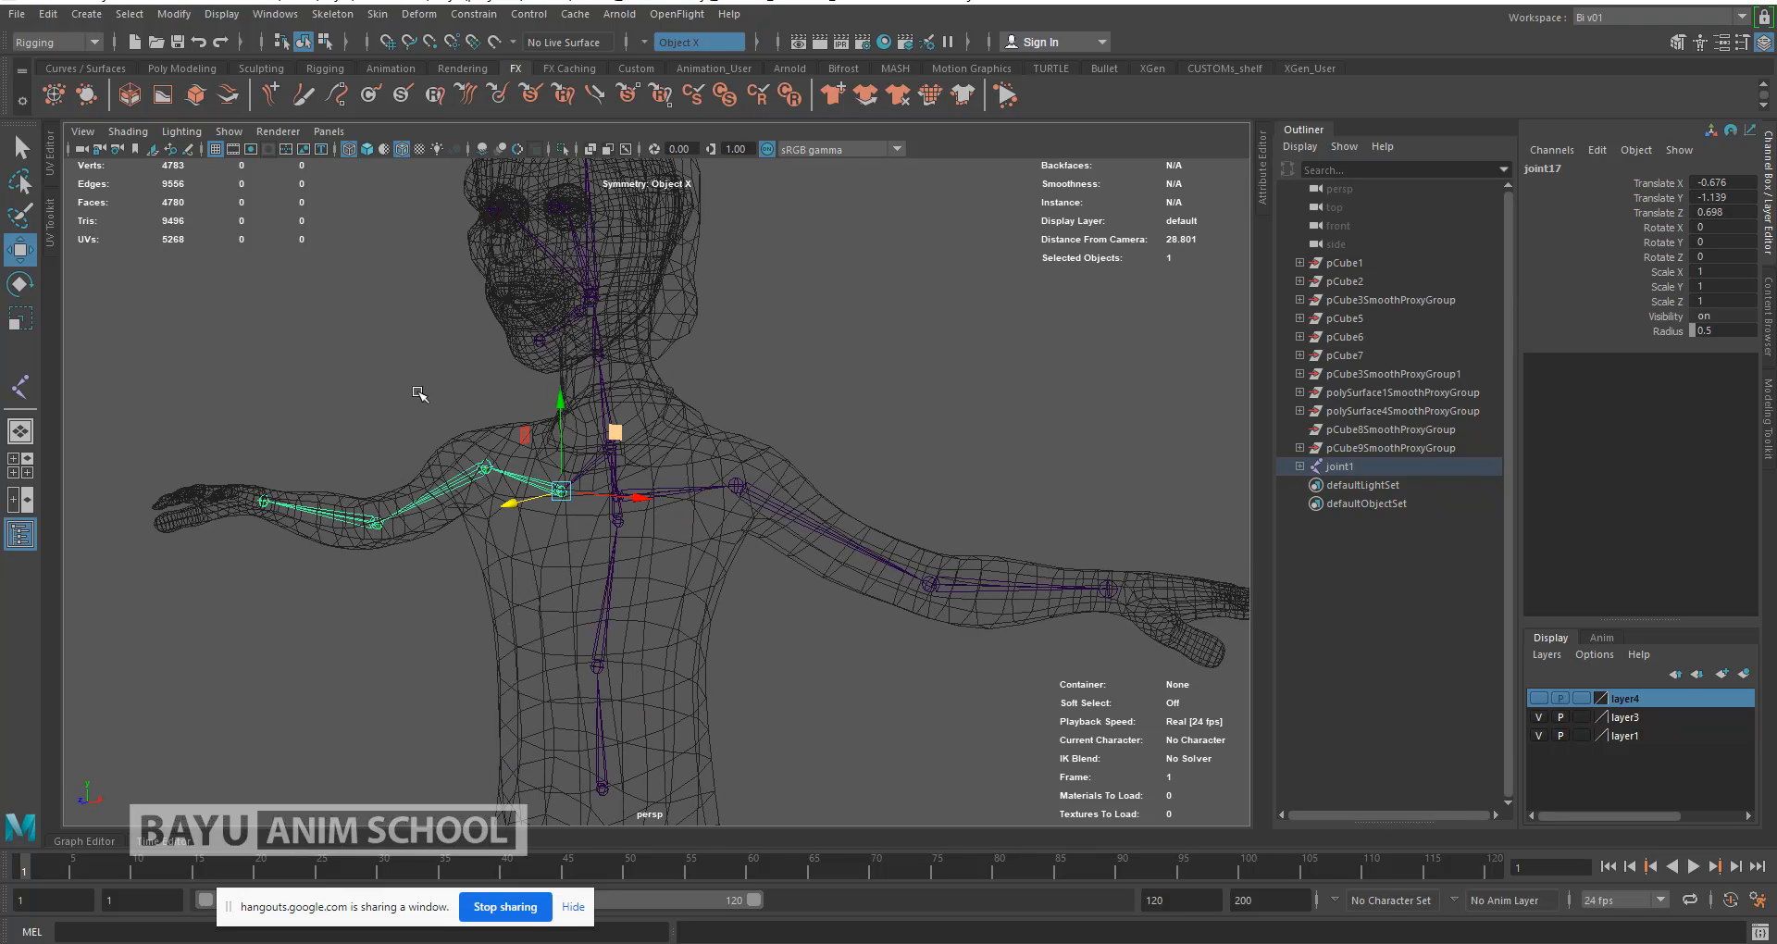
Step: Create a NURBS circle with the circle options reset to their defaults
left_click(99, 16)
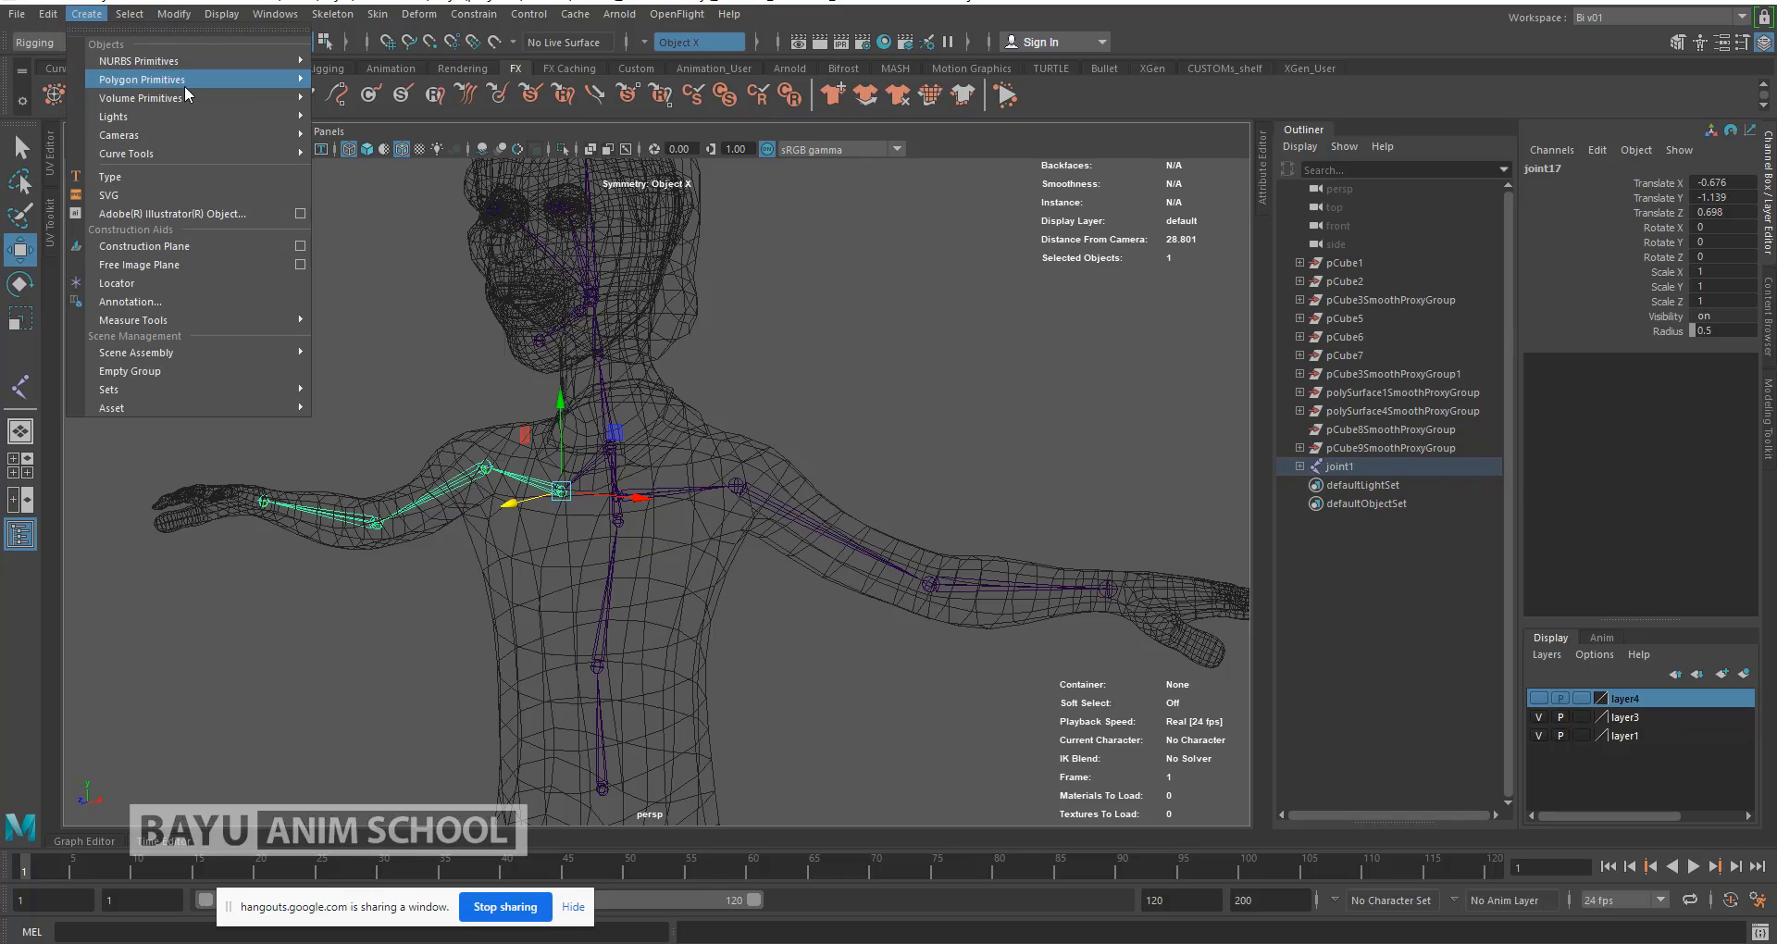
mouse_move(241, 159)
mouse_move(248, 53)
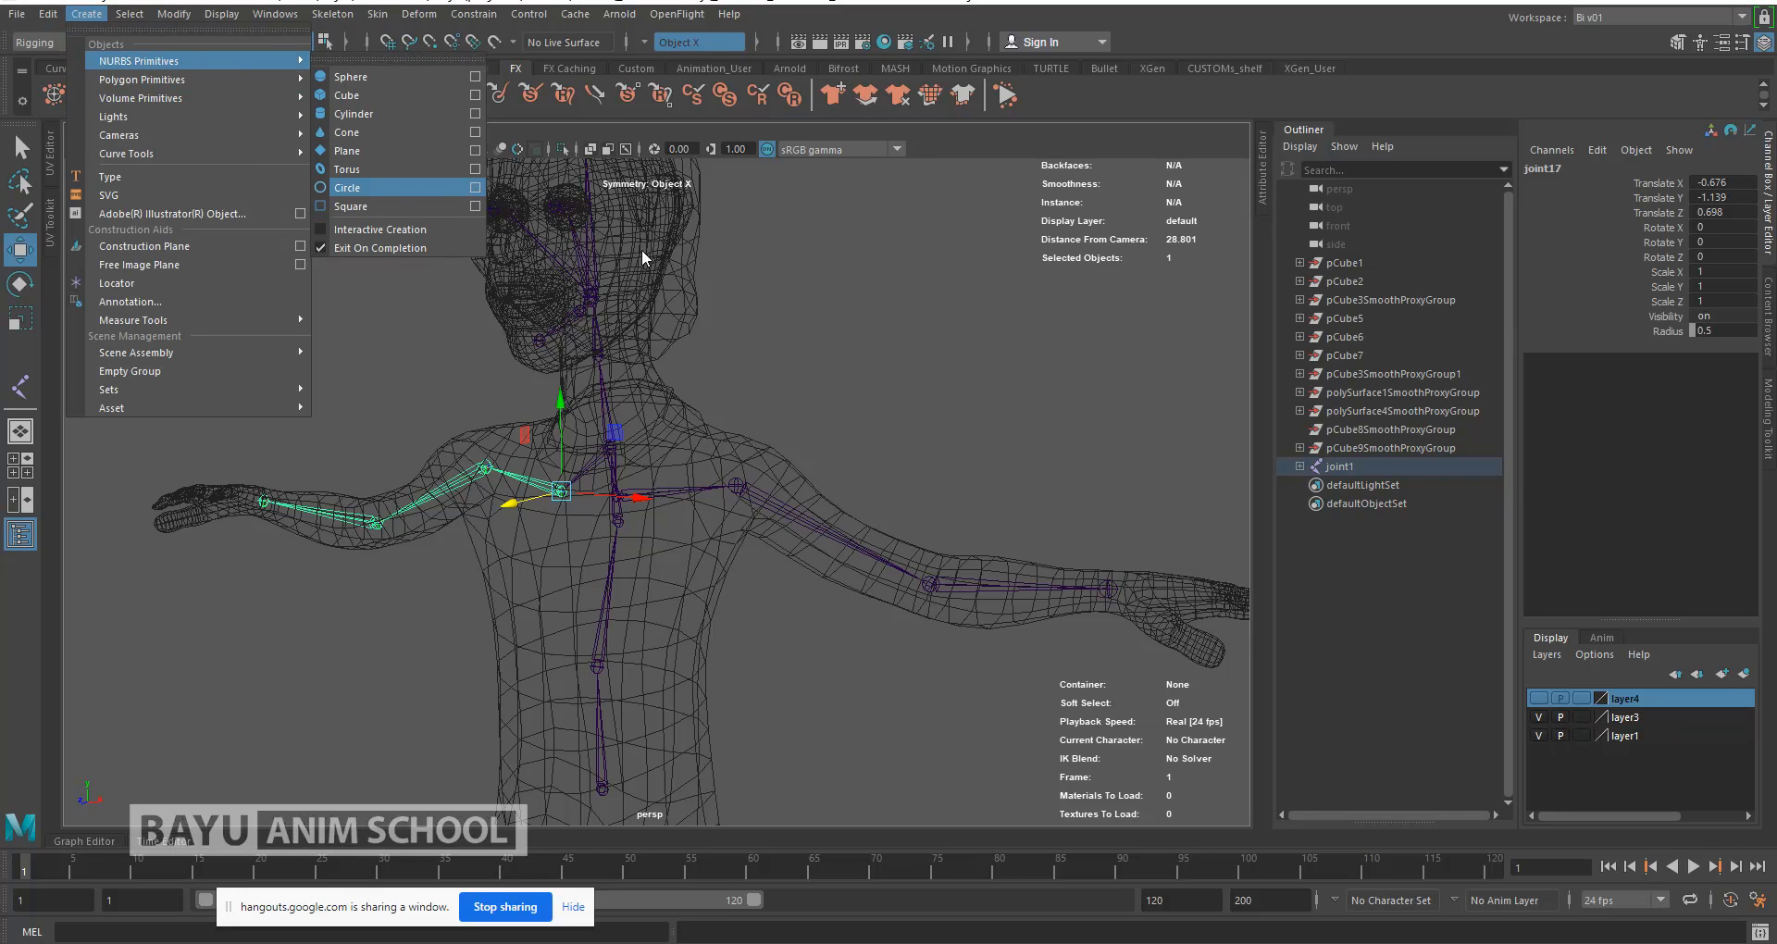
left_click(475, 187)
left_click(931, 307)
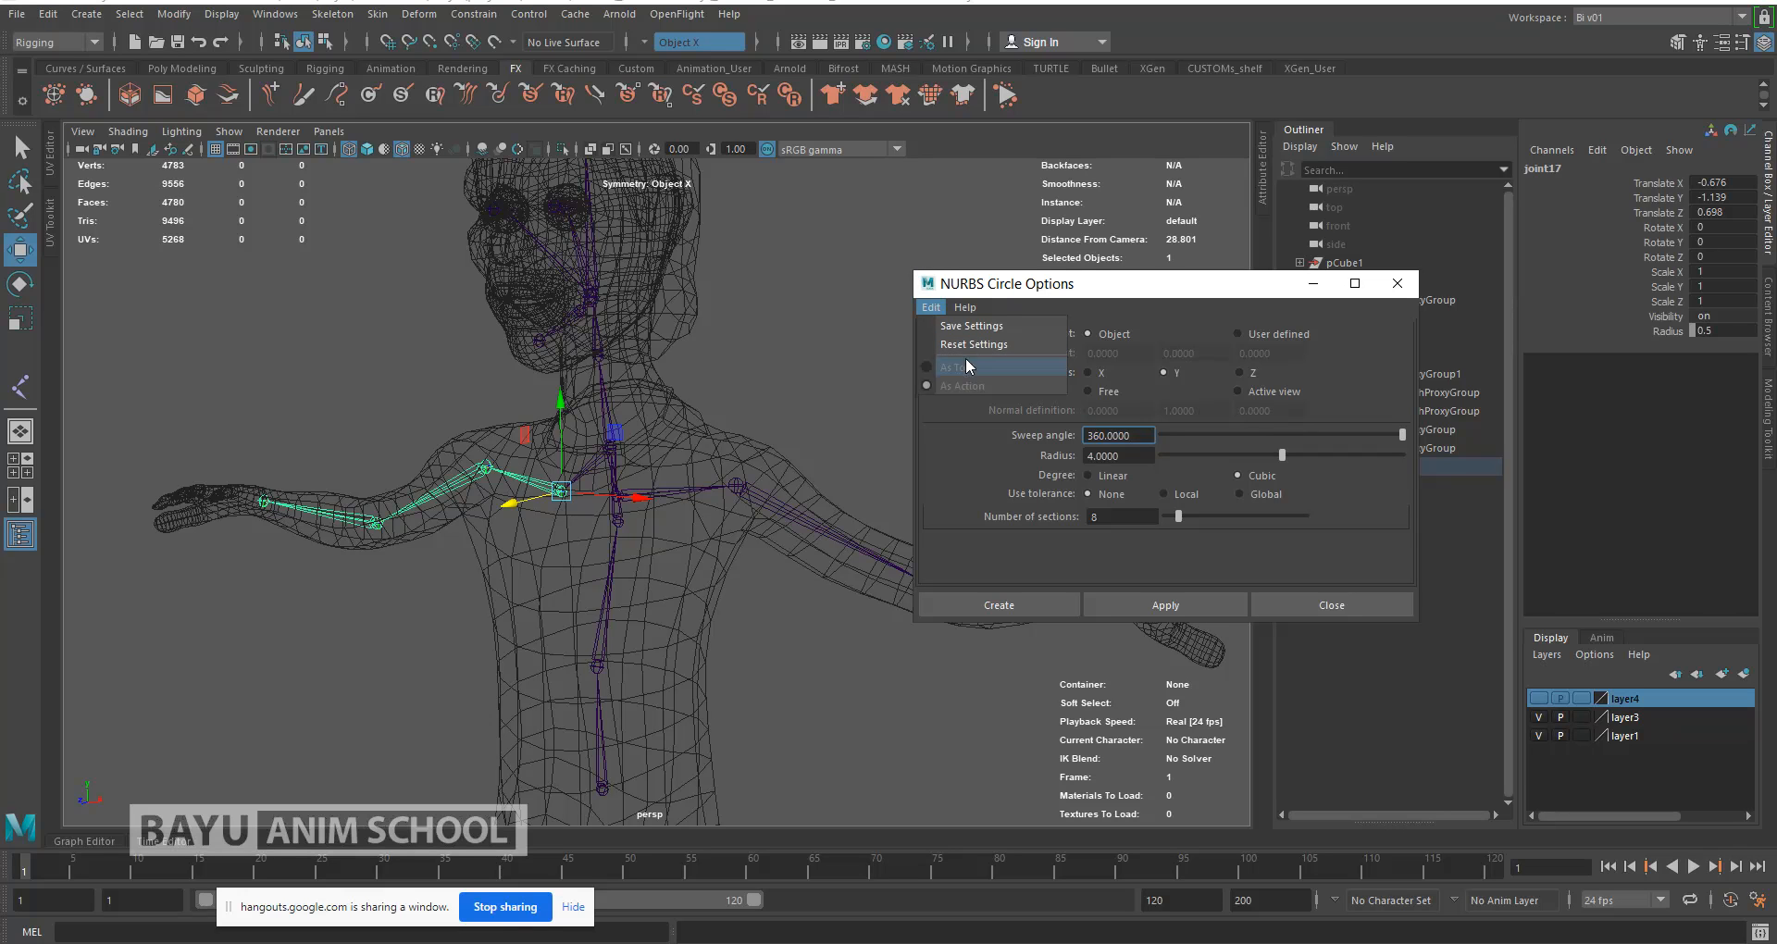
left_click(974, 345)
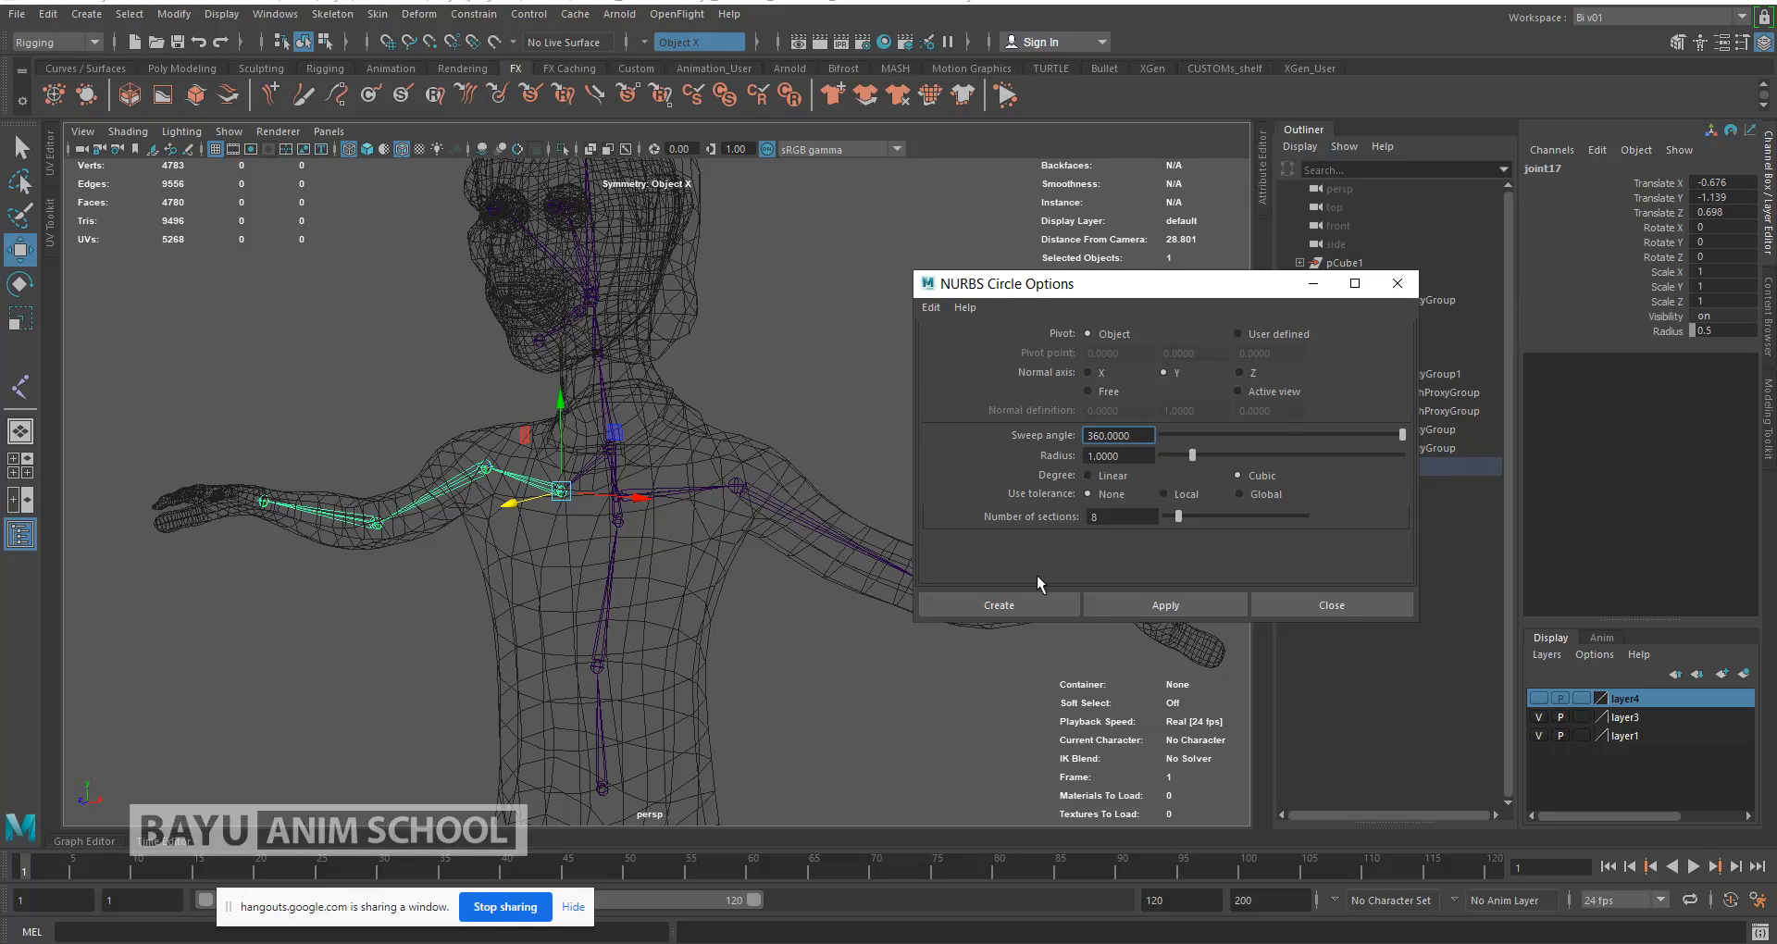
left_click(1015, 603)
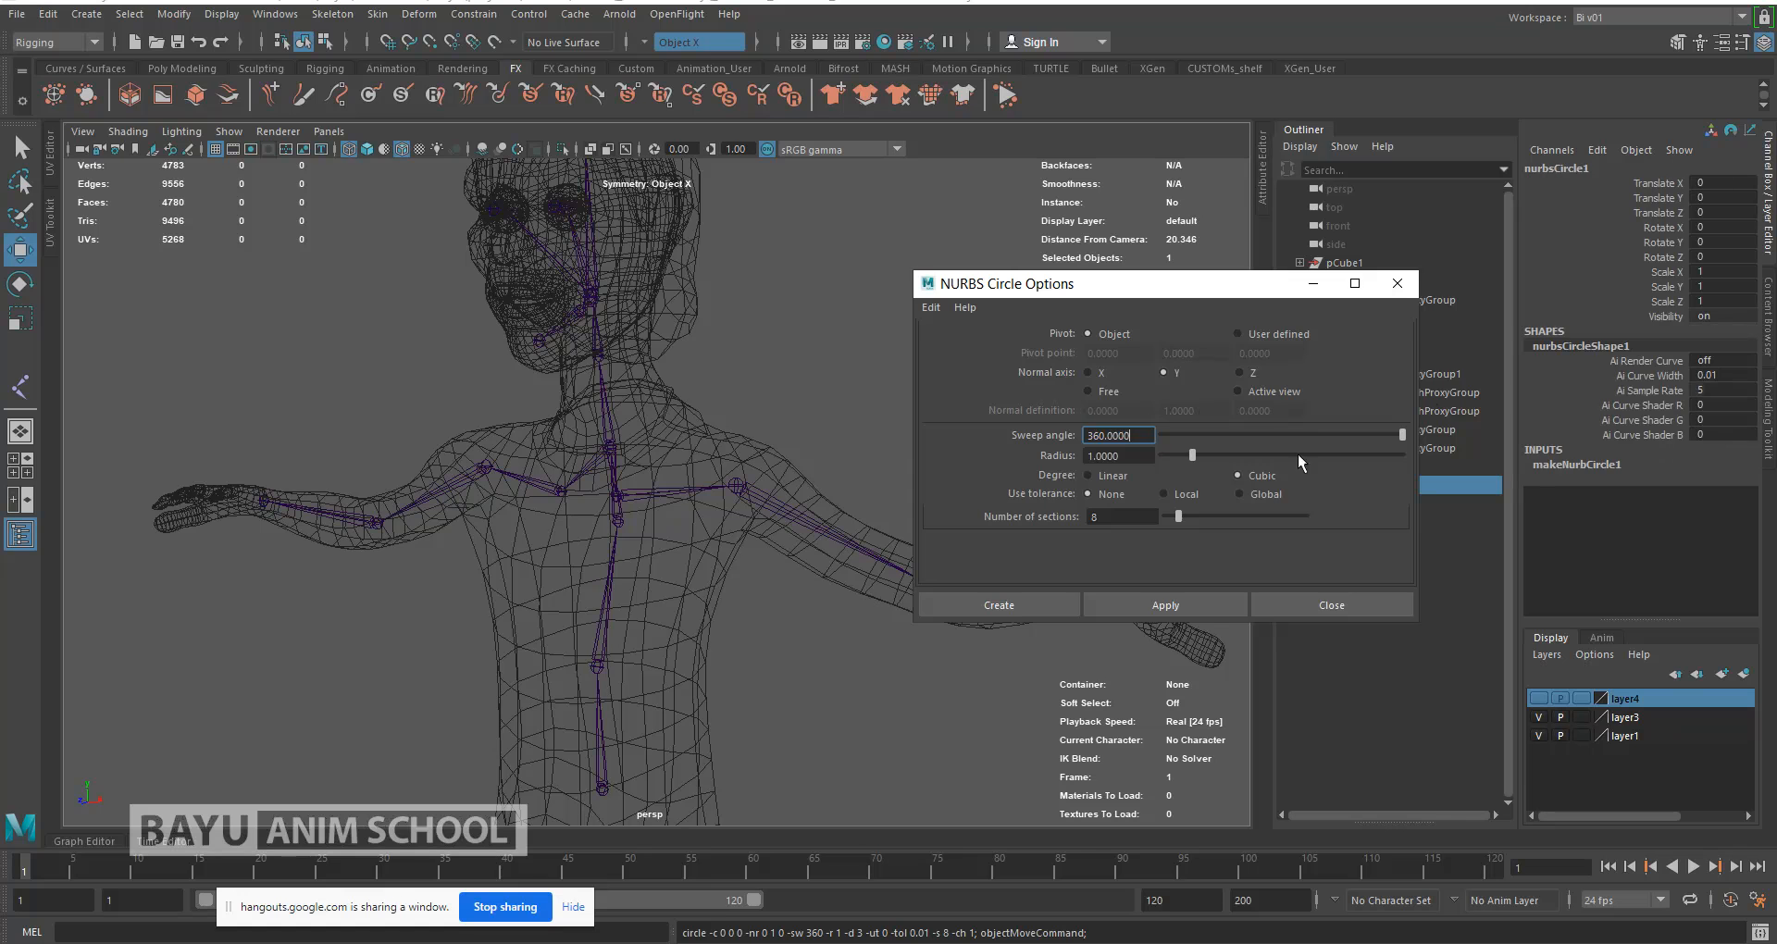
left_click(1397, 282)
Step: Move the new circle up to the joint at the base of the neck, at Translate Y 27.404 and Z -11.365
scroll(789, 620, "down", 5)
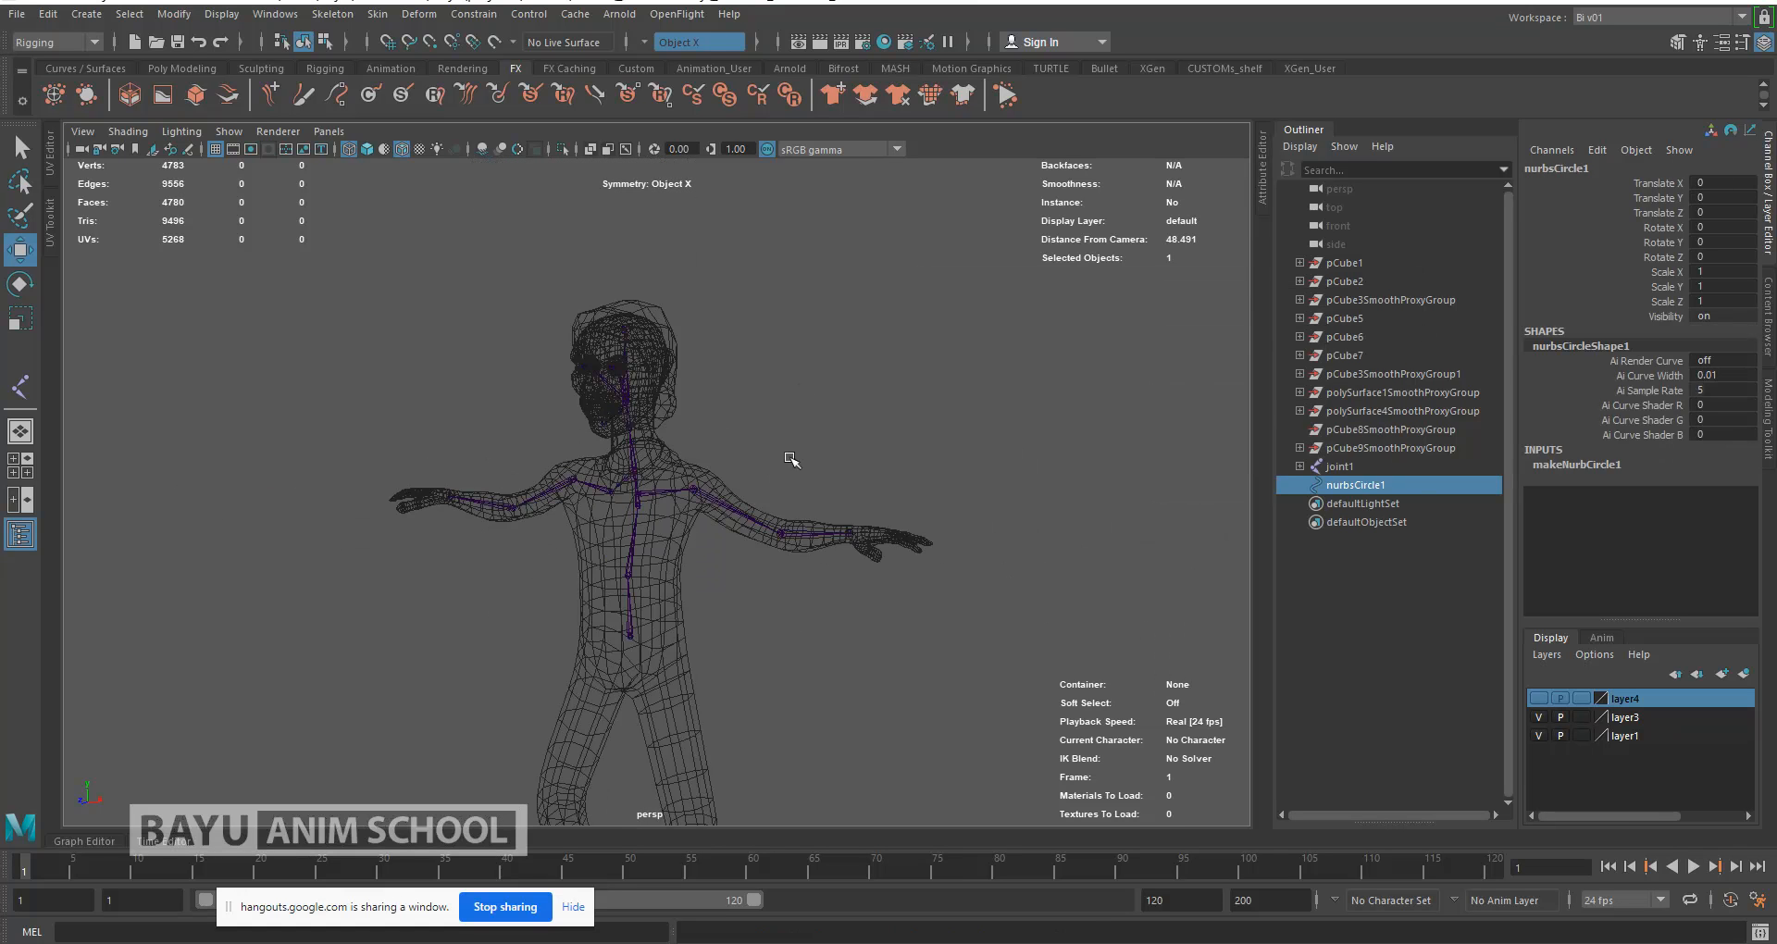
middle_click_drag(792, 460, 823, 342, "alt")
scroll(833, 408, "down", 2)
left_click_drag(817, 544, 725, 547, "alt")
middle_click_drag(448, 691, 655, 194)
left_click_drag(655, 195, 647, 193)
left_click_drag(755, 387, 836, 396, "alt")
middle_click_drag(808, 322, 804, 507, "alt")
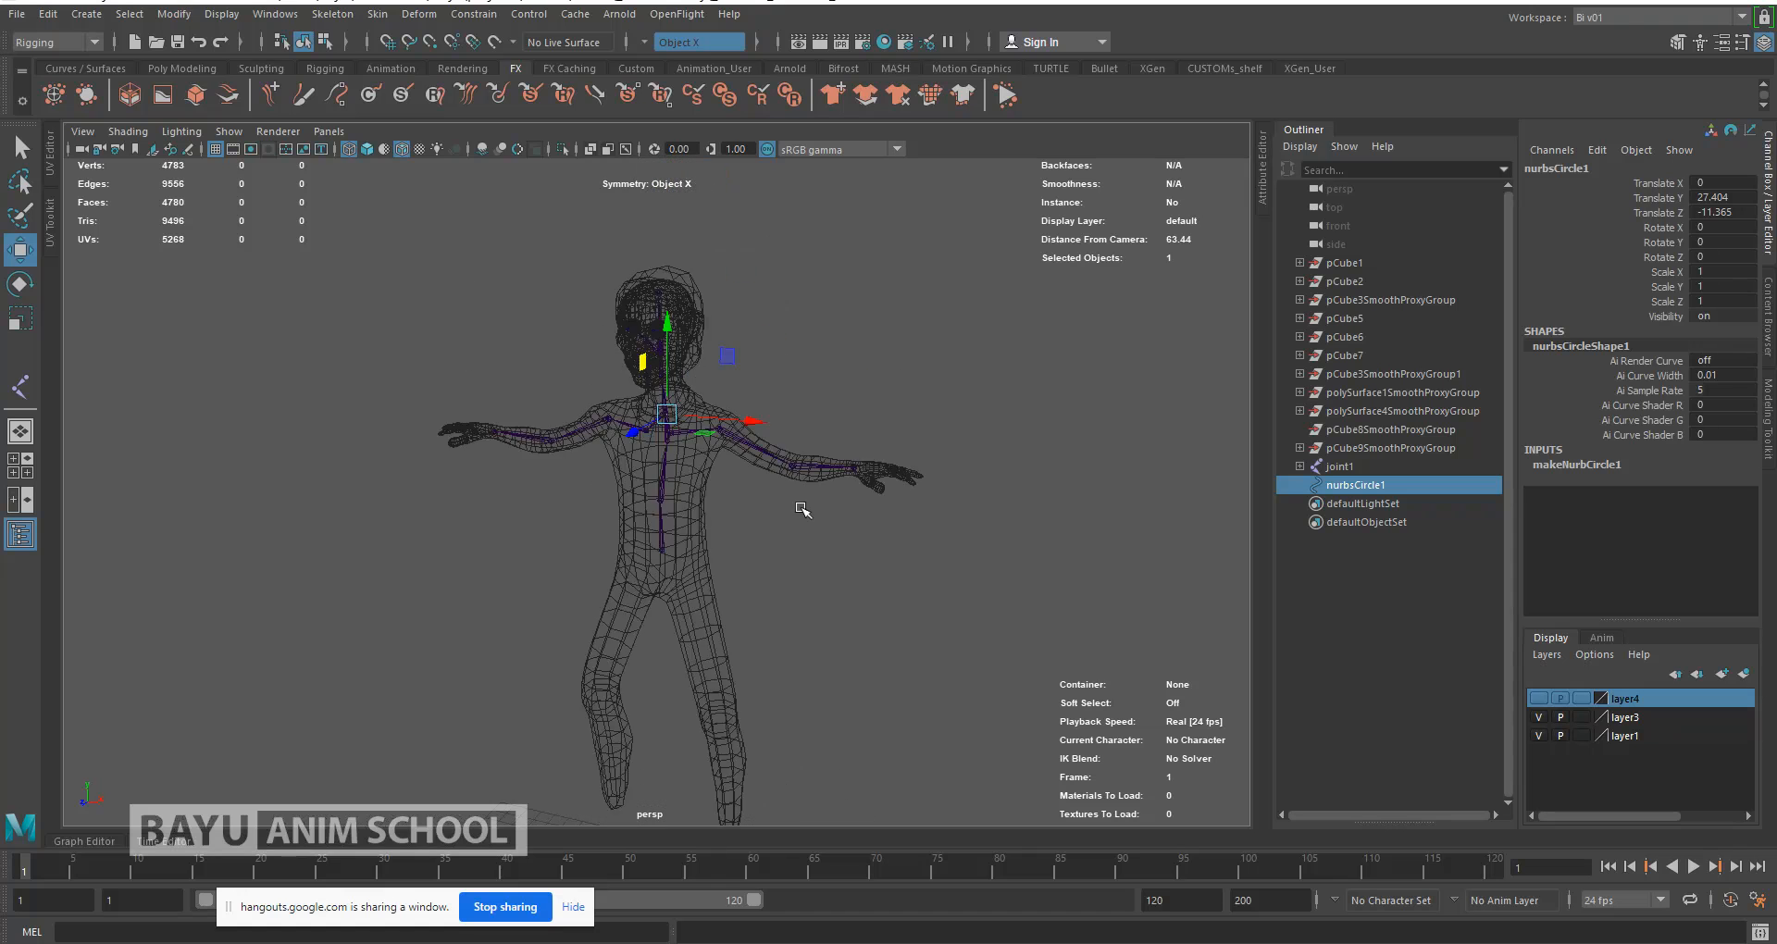
Step: Show all object types in the perspective view
scroll(805, 506, "up", 5)
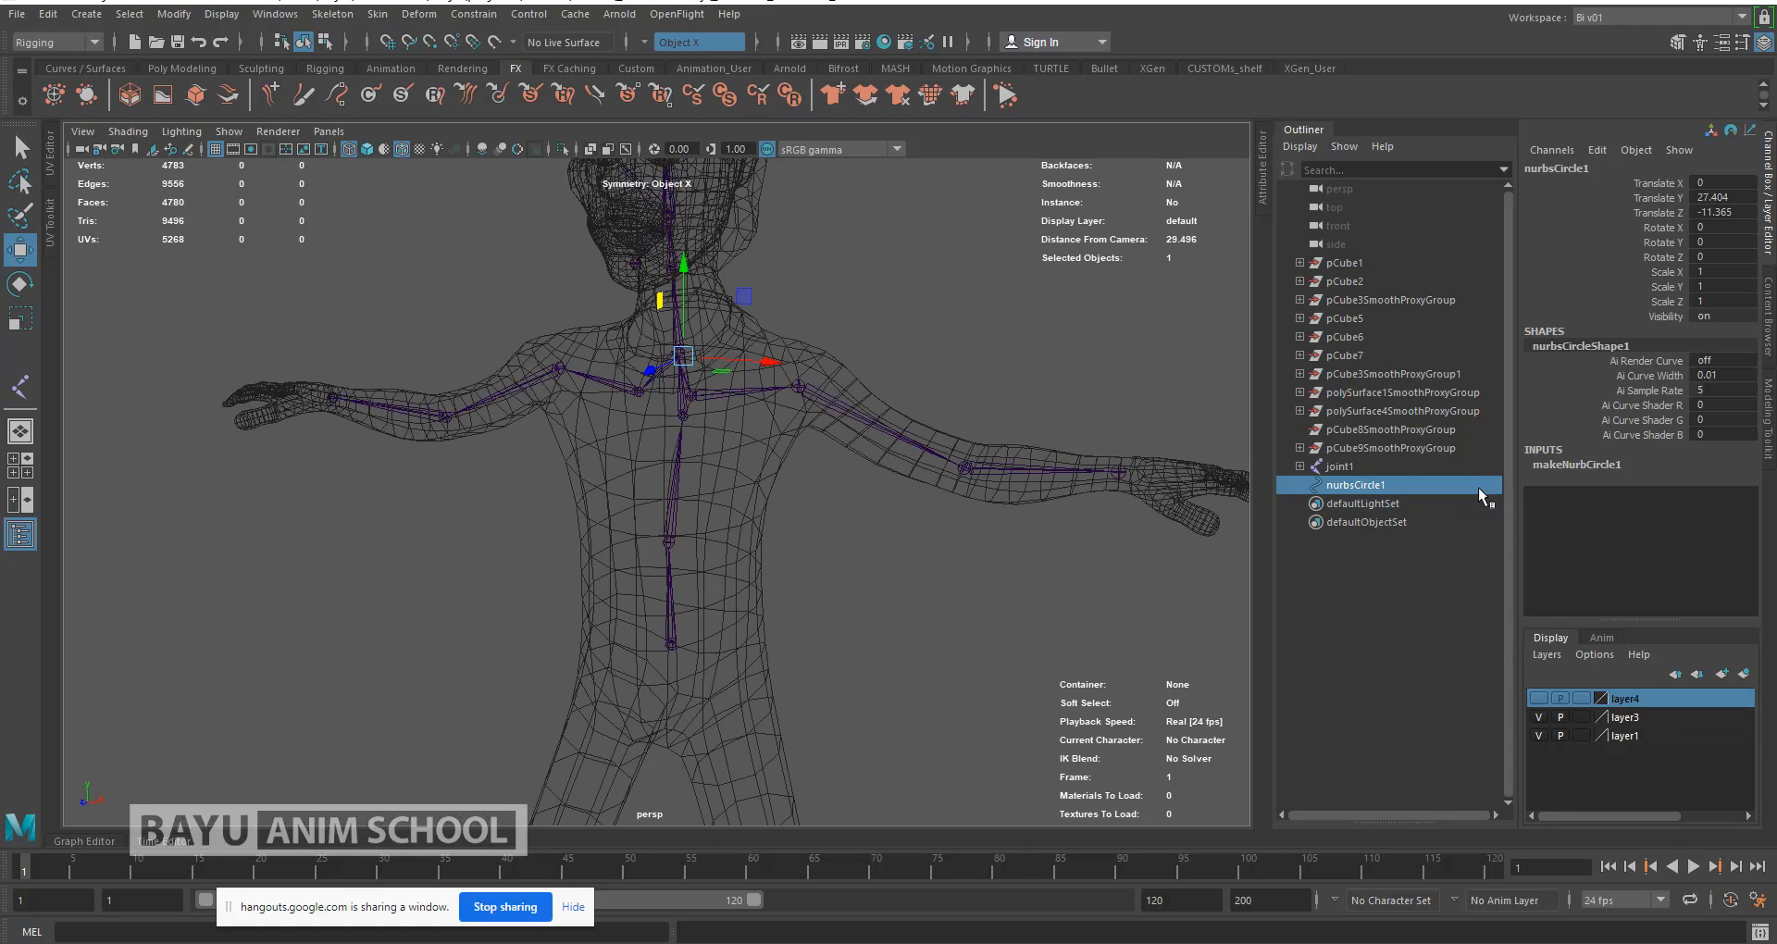
left_click(230, 133)
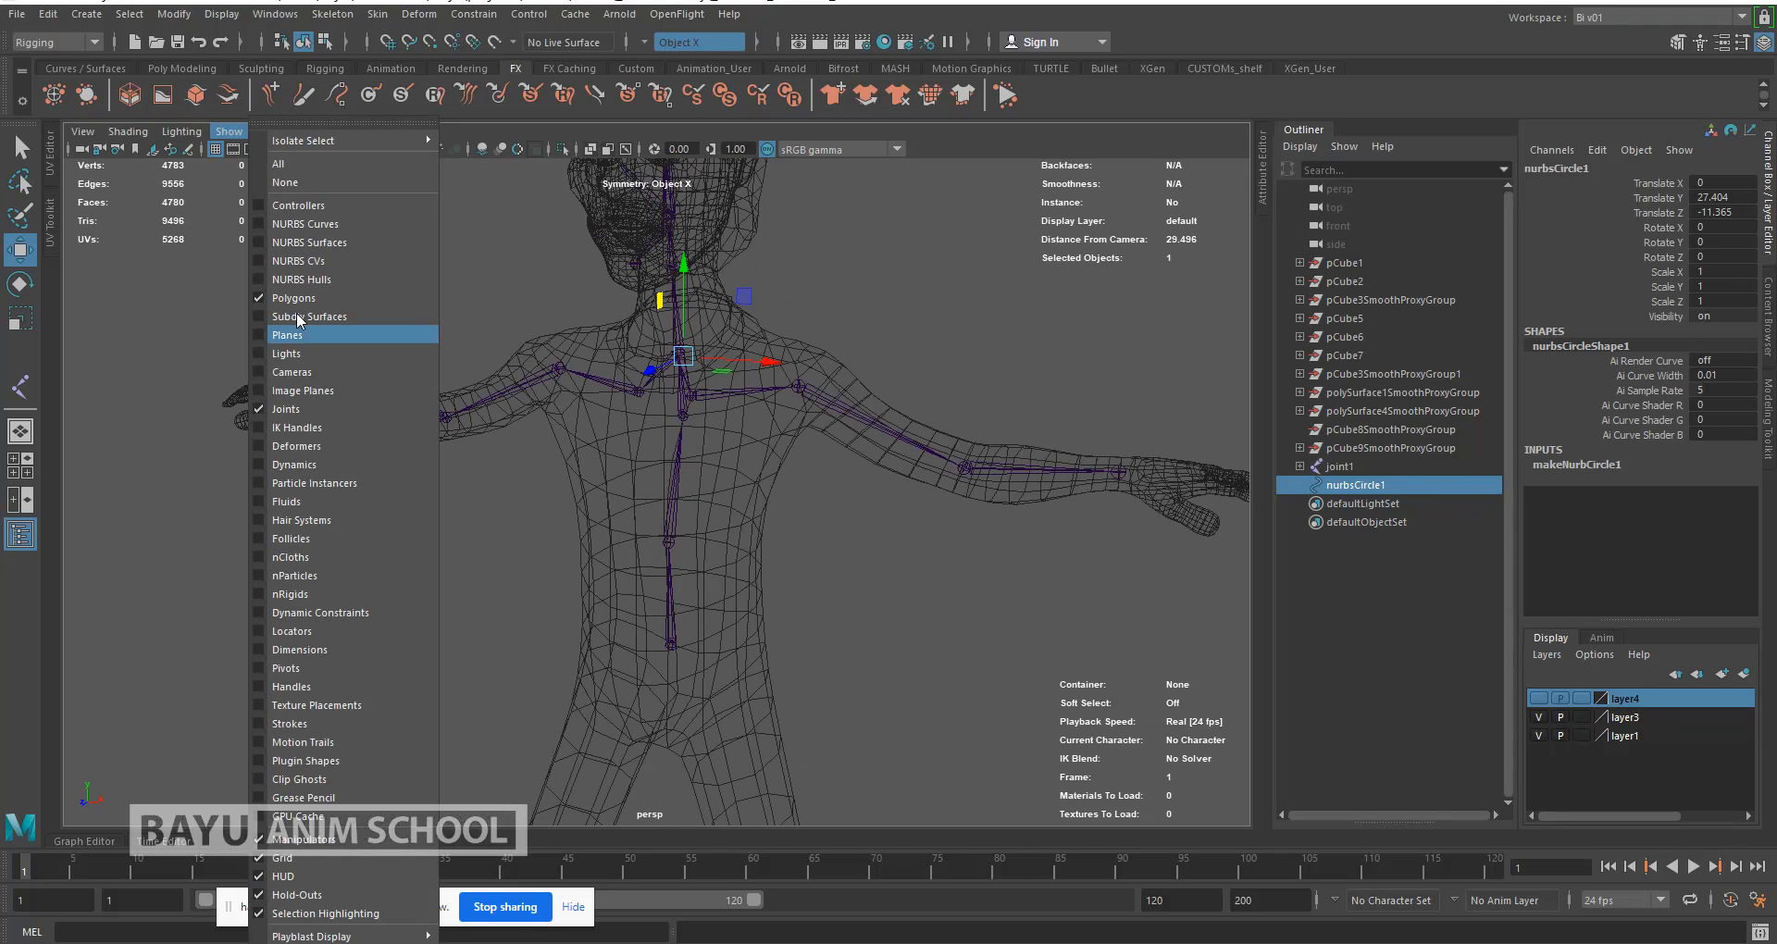
left_click(314, 165)
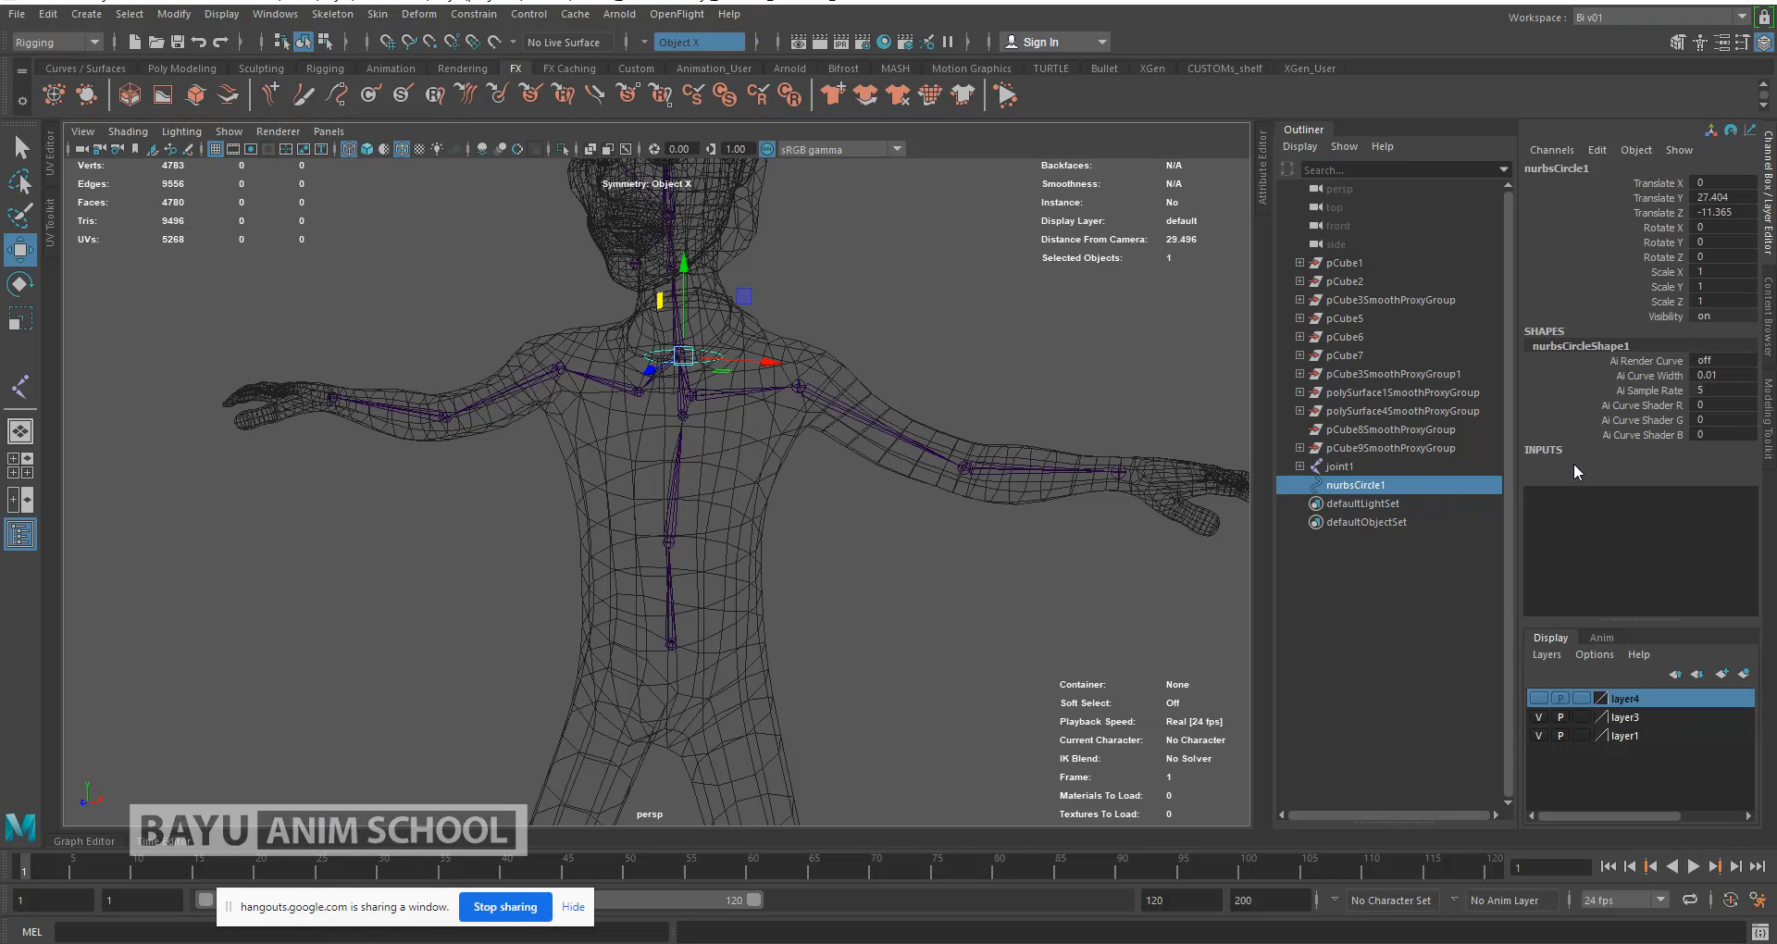
Step: Set the radius of the neck-base circle to 3
left_click(1589, 466)
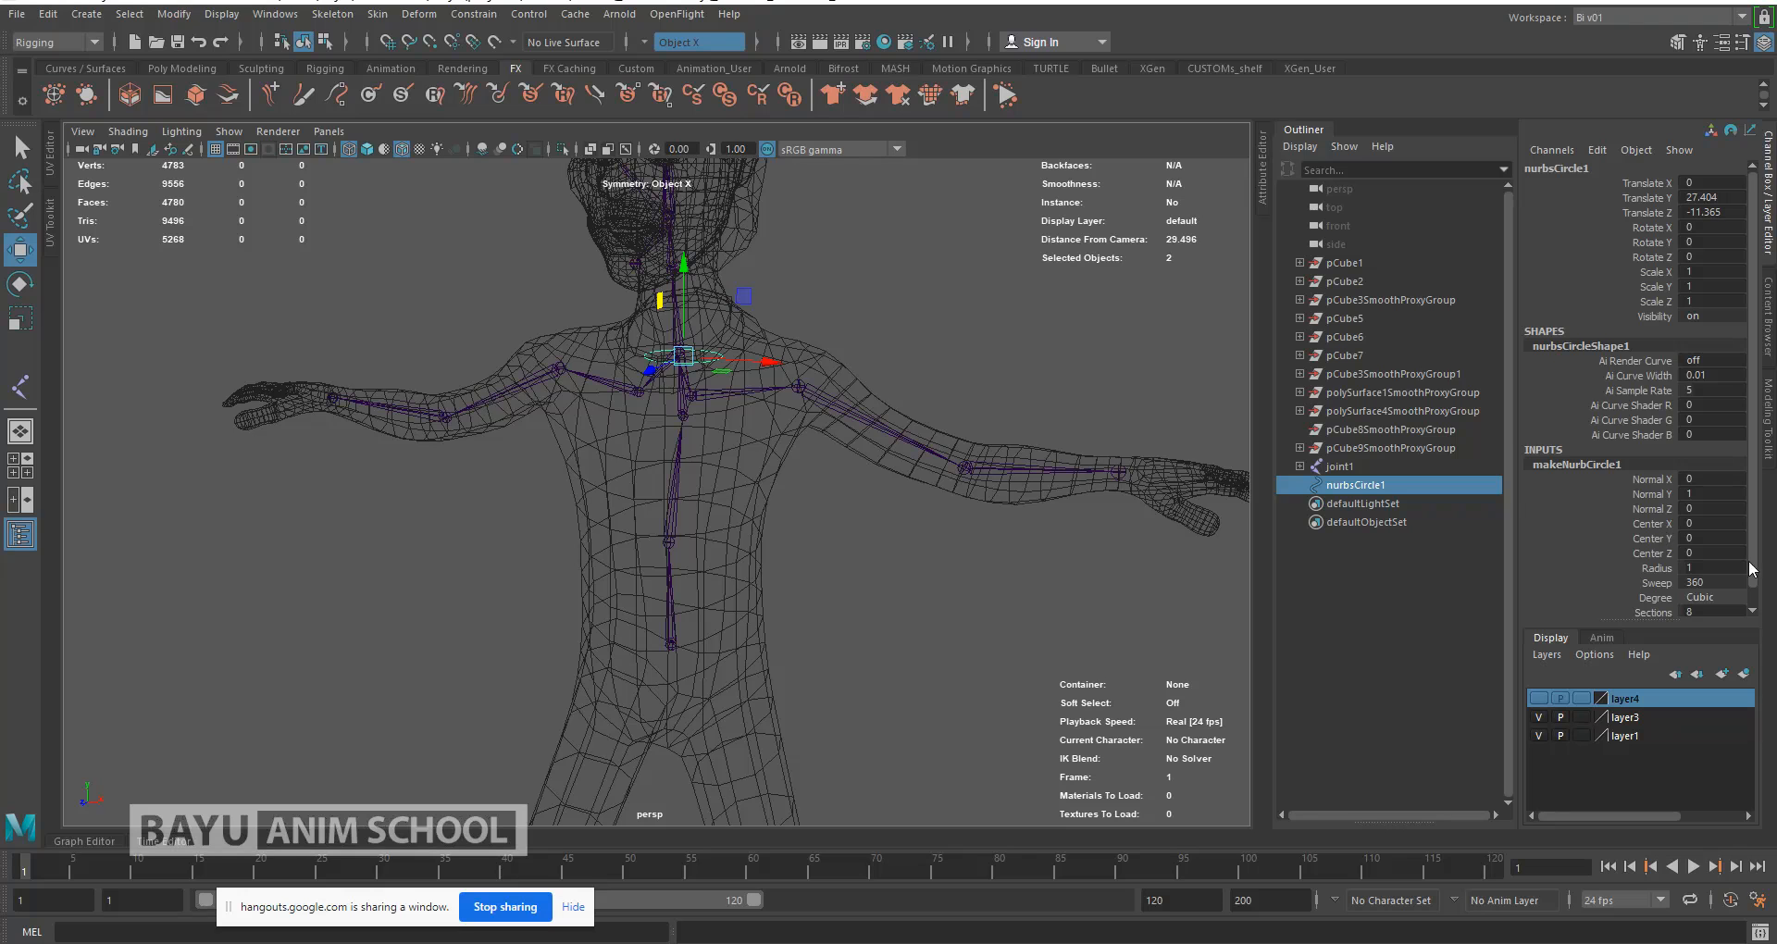
left_click_drag(1751, 563, 1752, 593)
double_click(1714, 550)
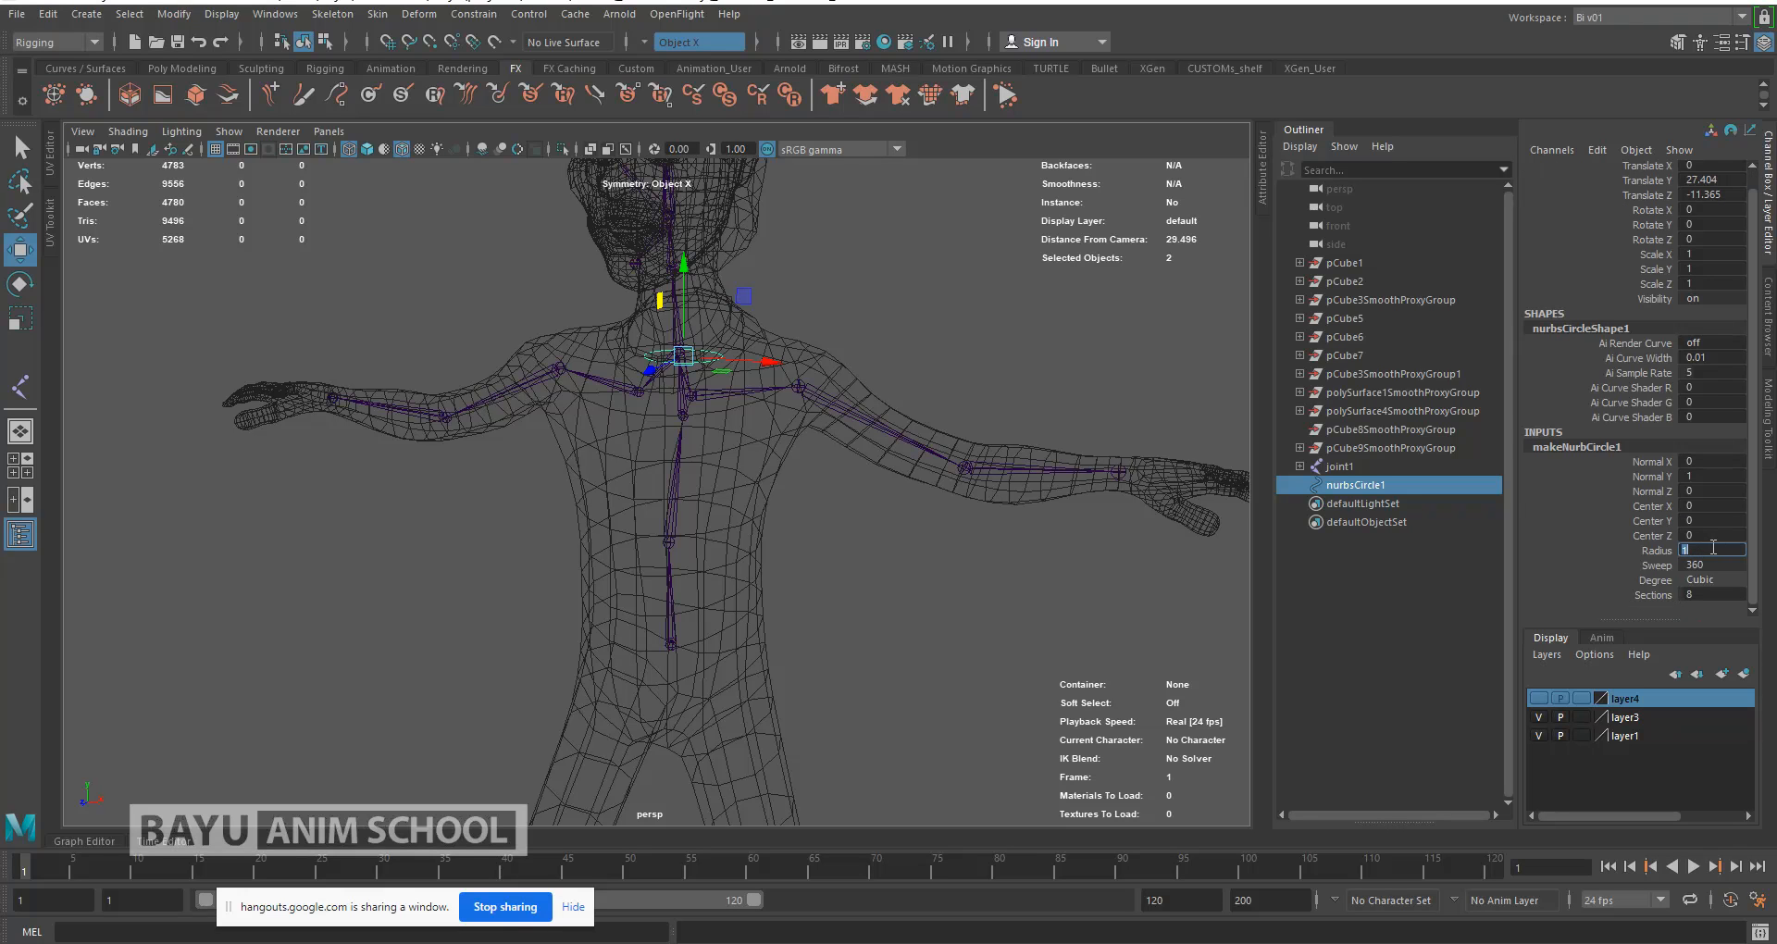
type("2")
key("Tab")
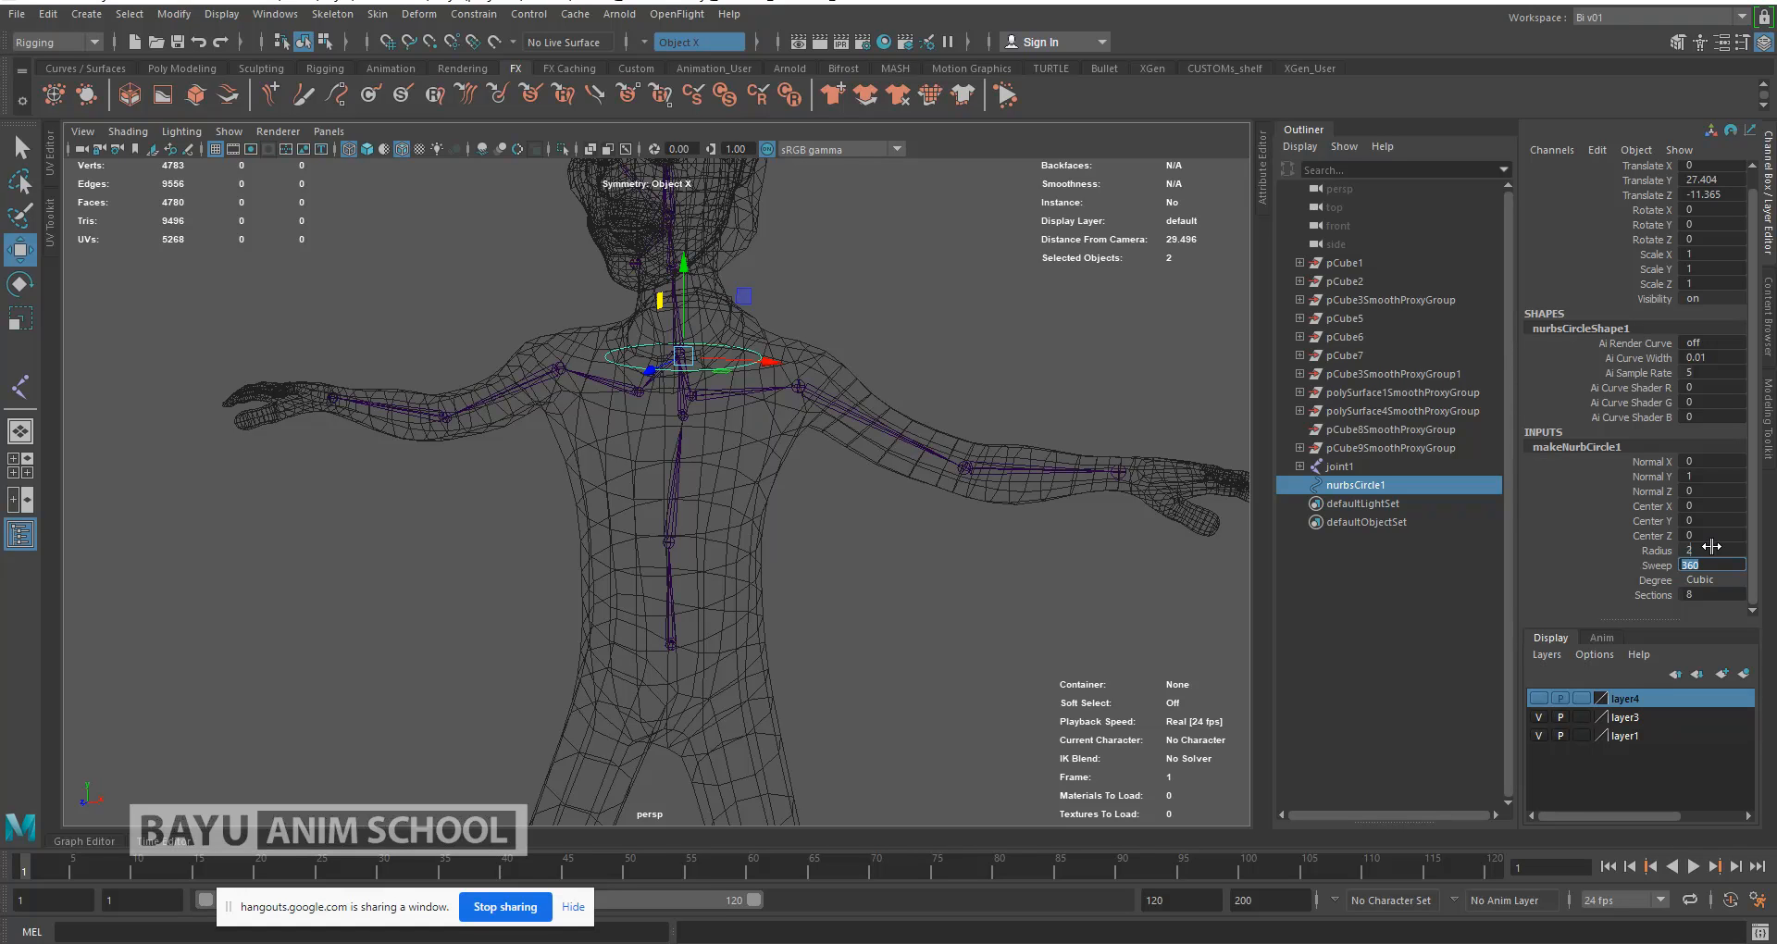
mouse_move(904, 556)
left_mouse_down("alt")
mouse_move(802, 557)
mouse_move(949, 553)
mouse_move(931, 551)
left_mouse_up("alt")
left_click(1710, 550)
type("3")
key("Tab")
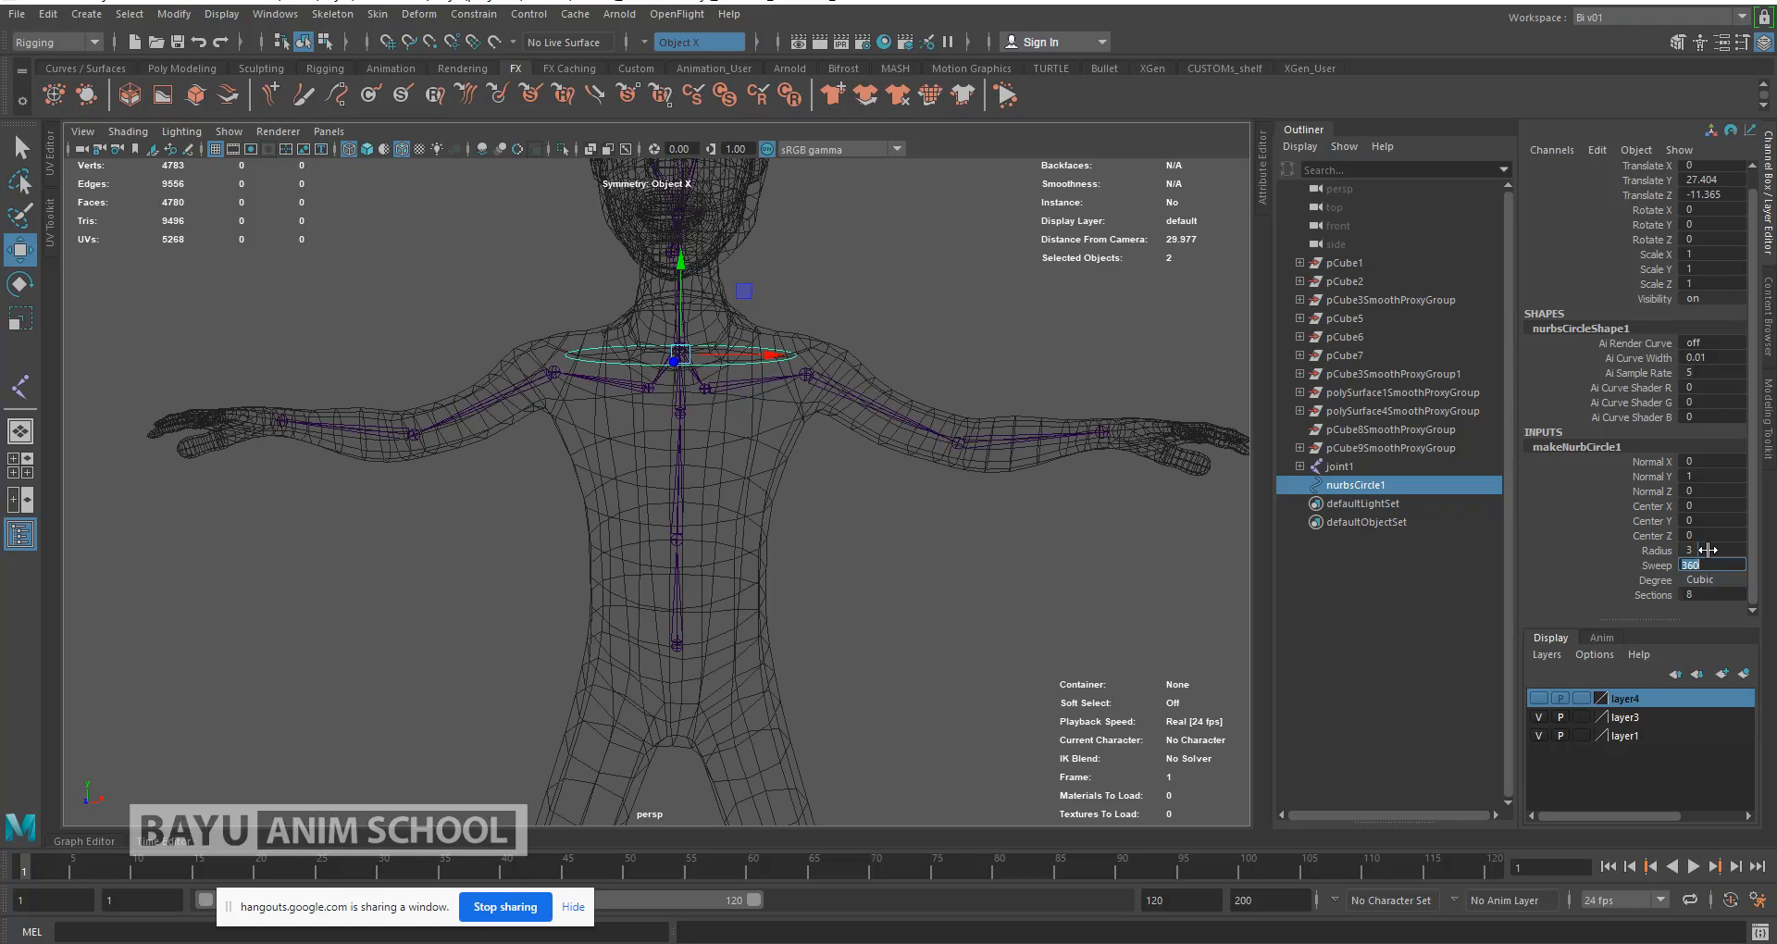
Step: Set the circle's number of sections to 12
left_click_drag(853, 555, 819, 618, "alt")
scroll(820, 611, "up", 5)
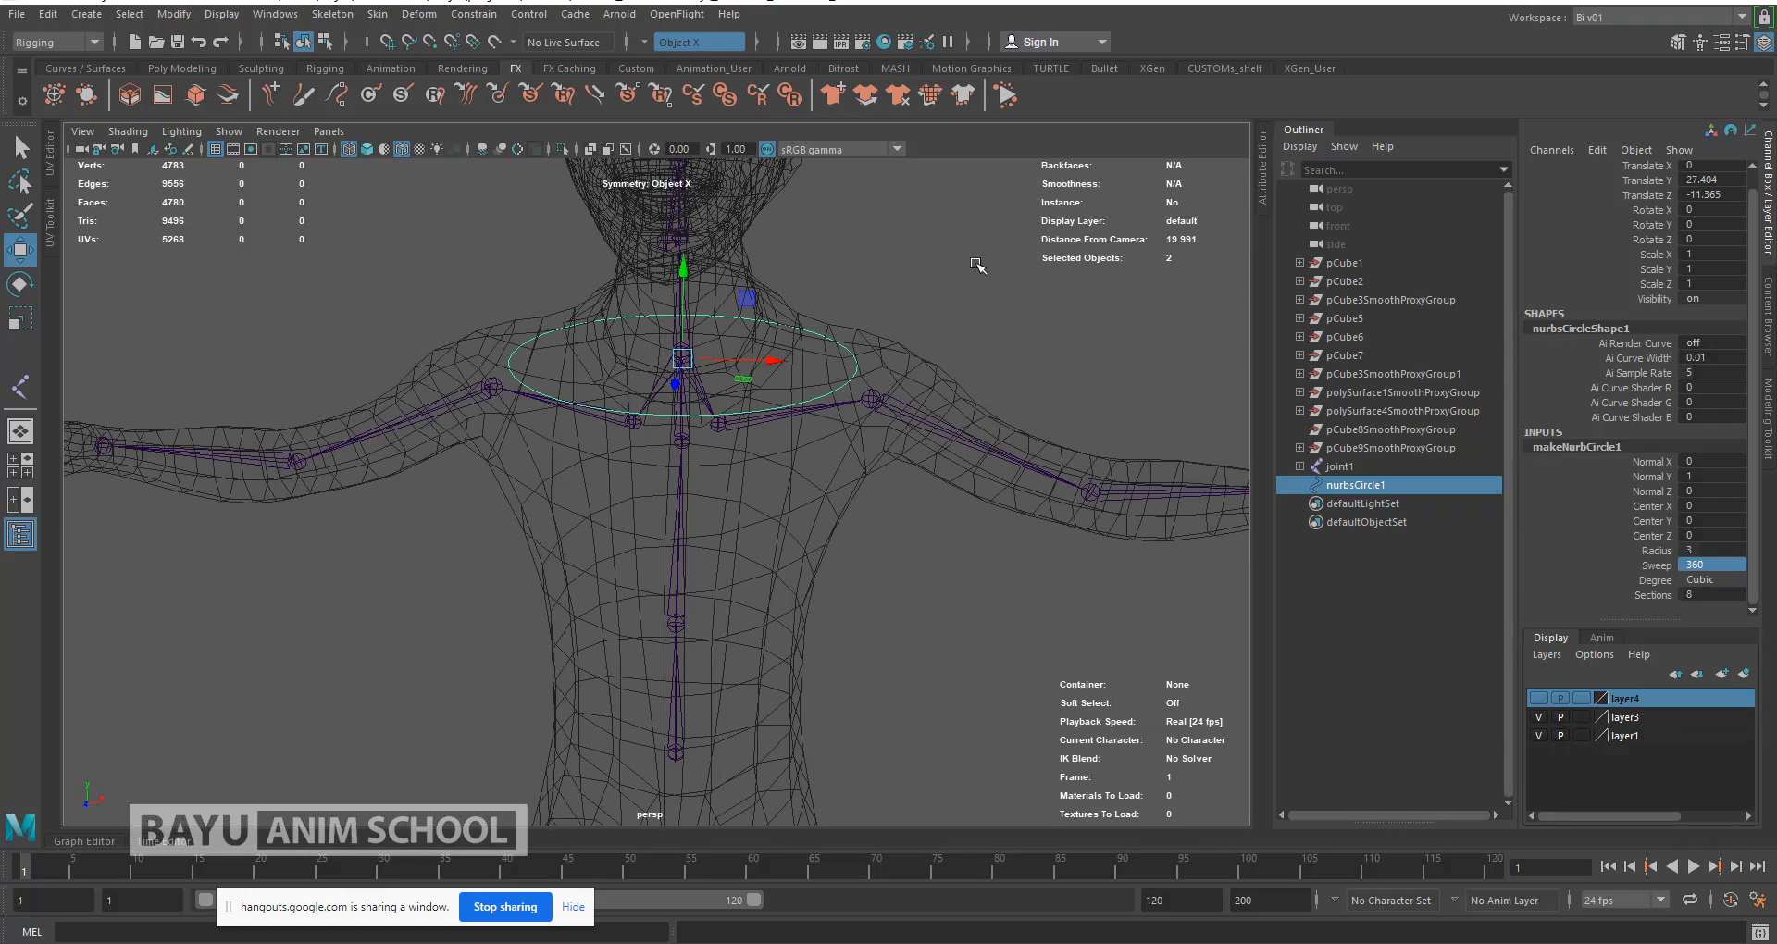
double_click(1703, 594)
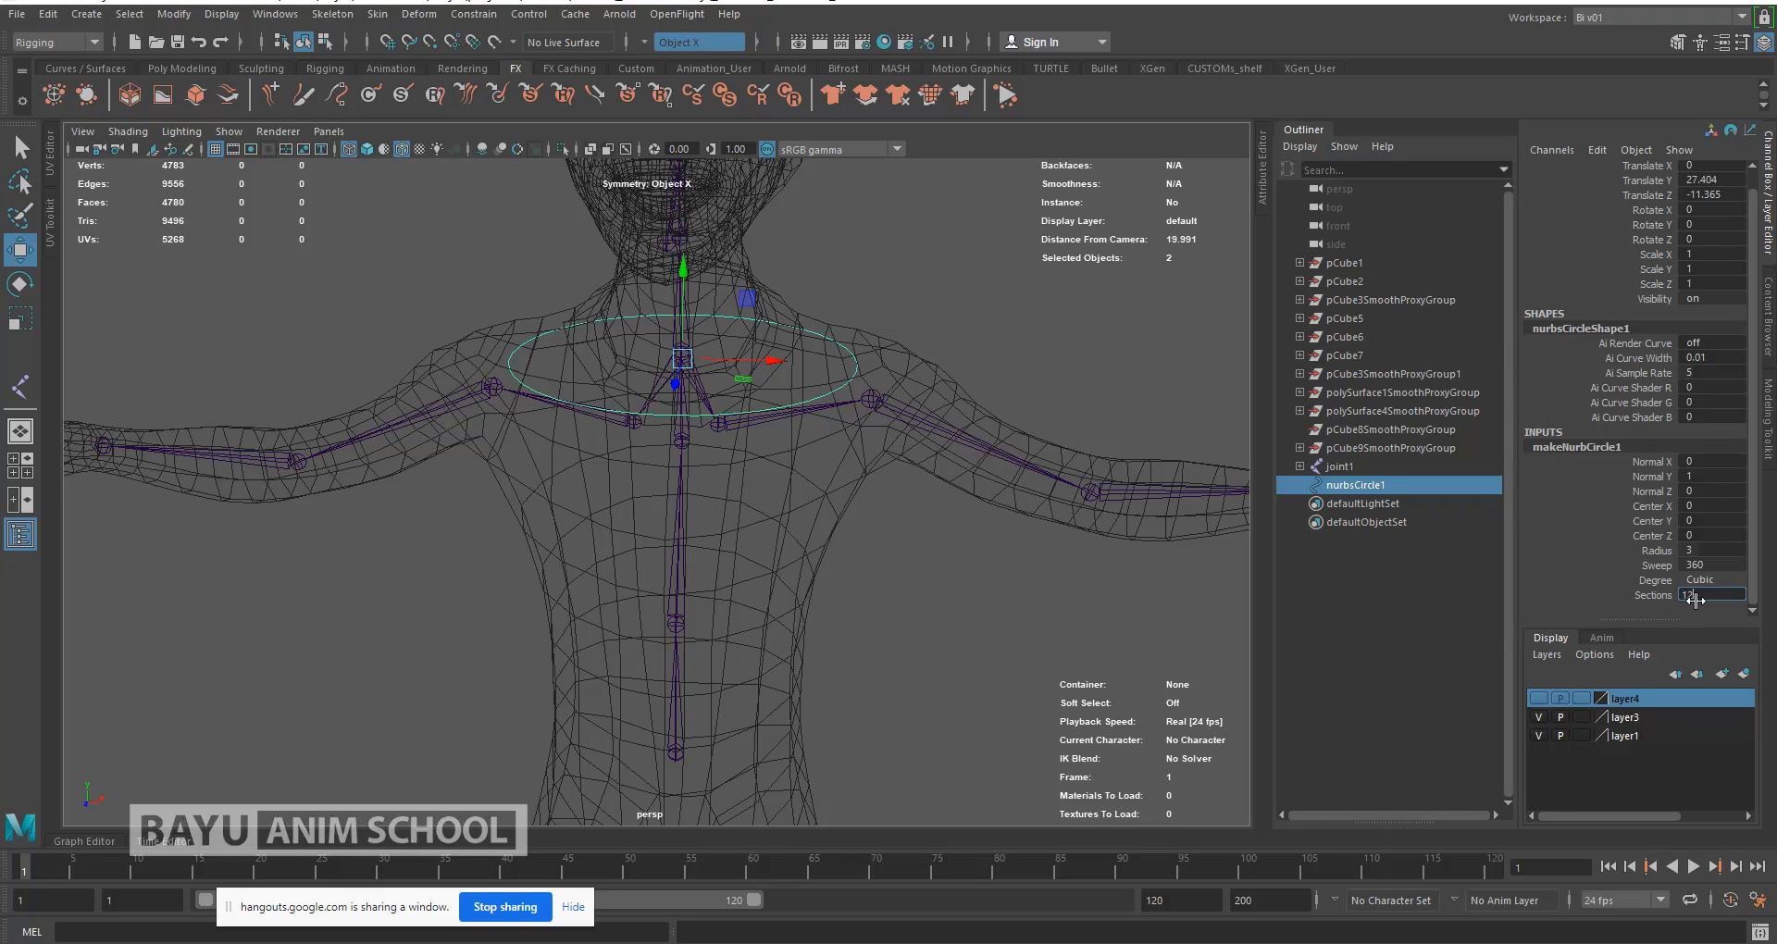
key("Return")
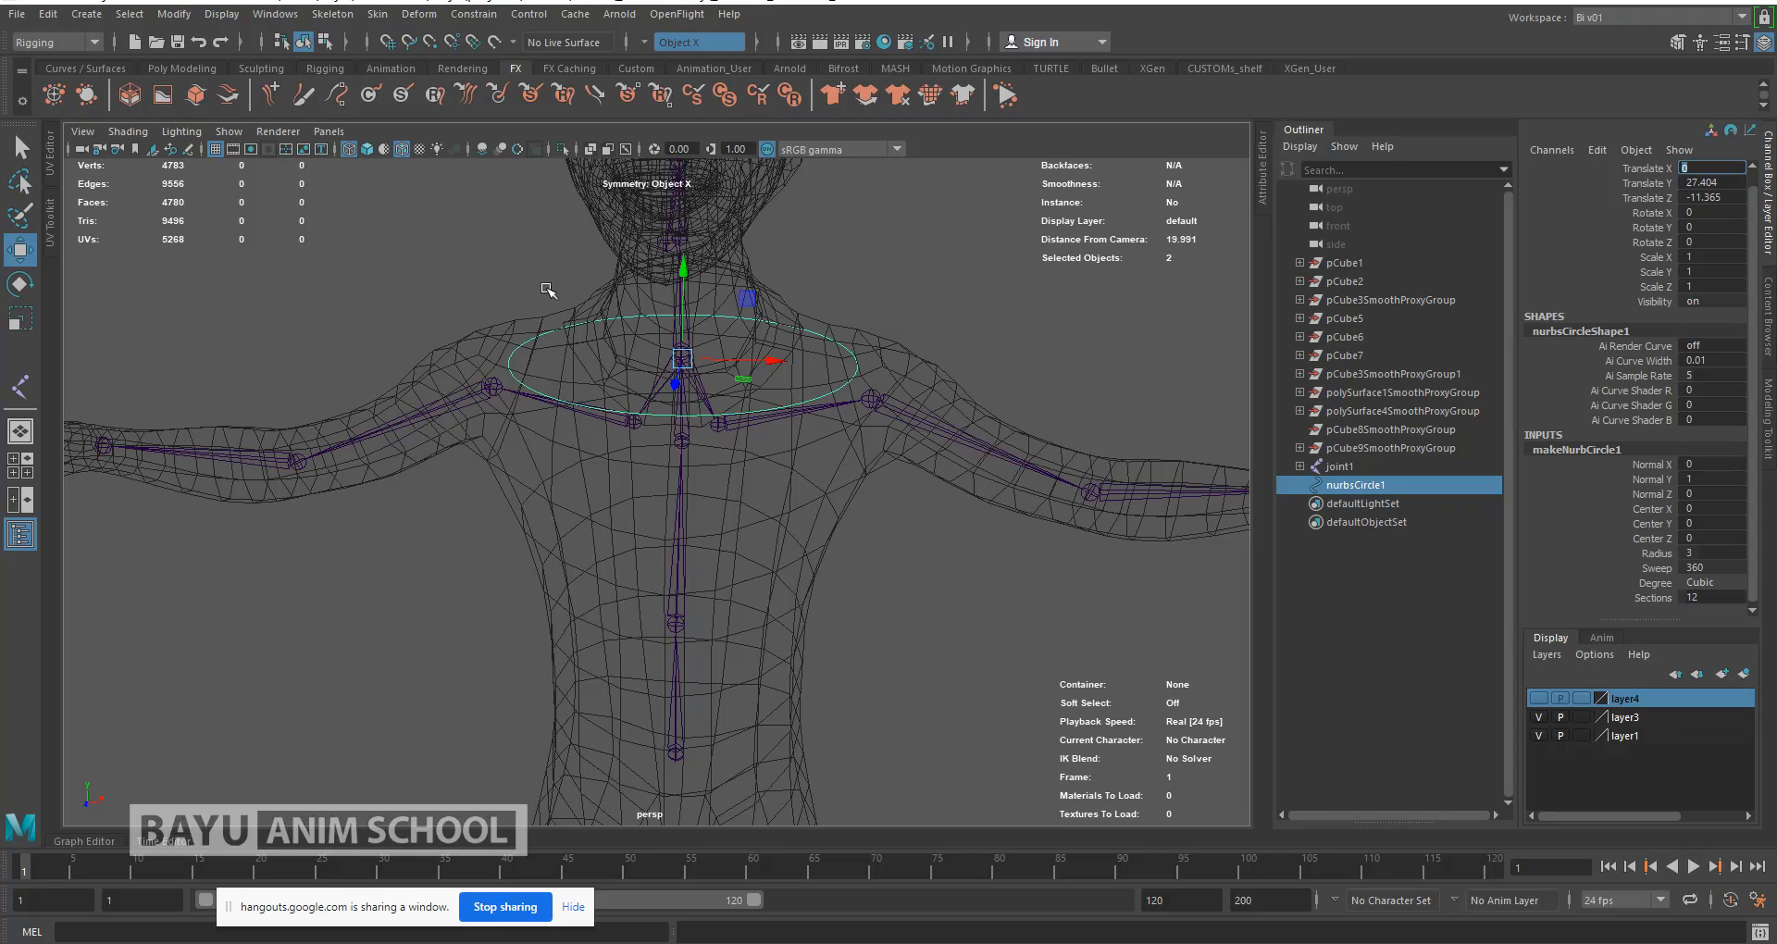
Step: Switch to component mode and show the control vertices of the neck-base circle
left_click(324, 41)
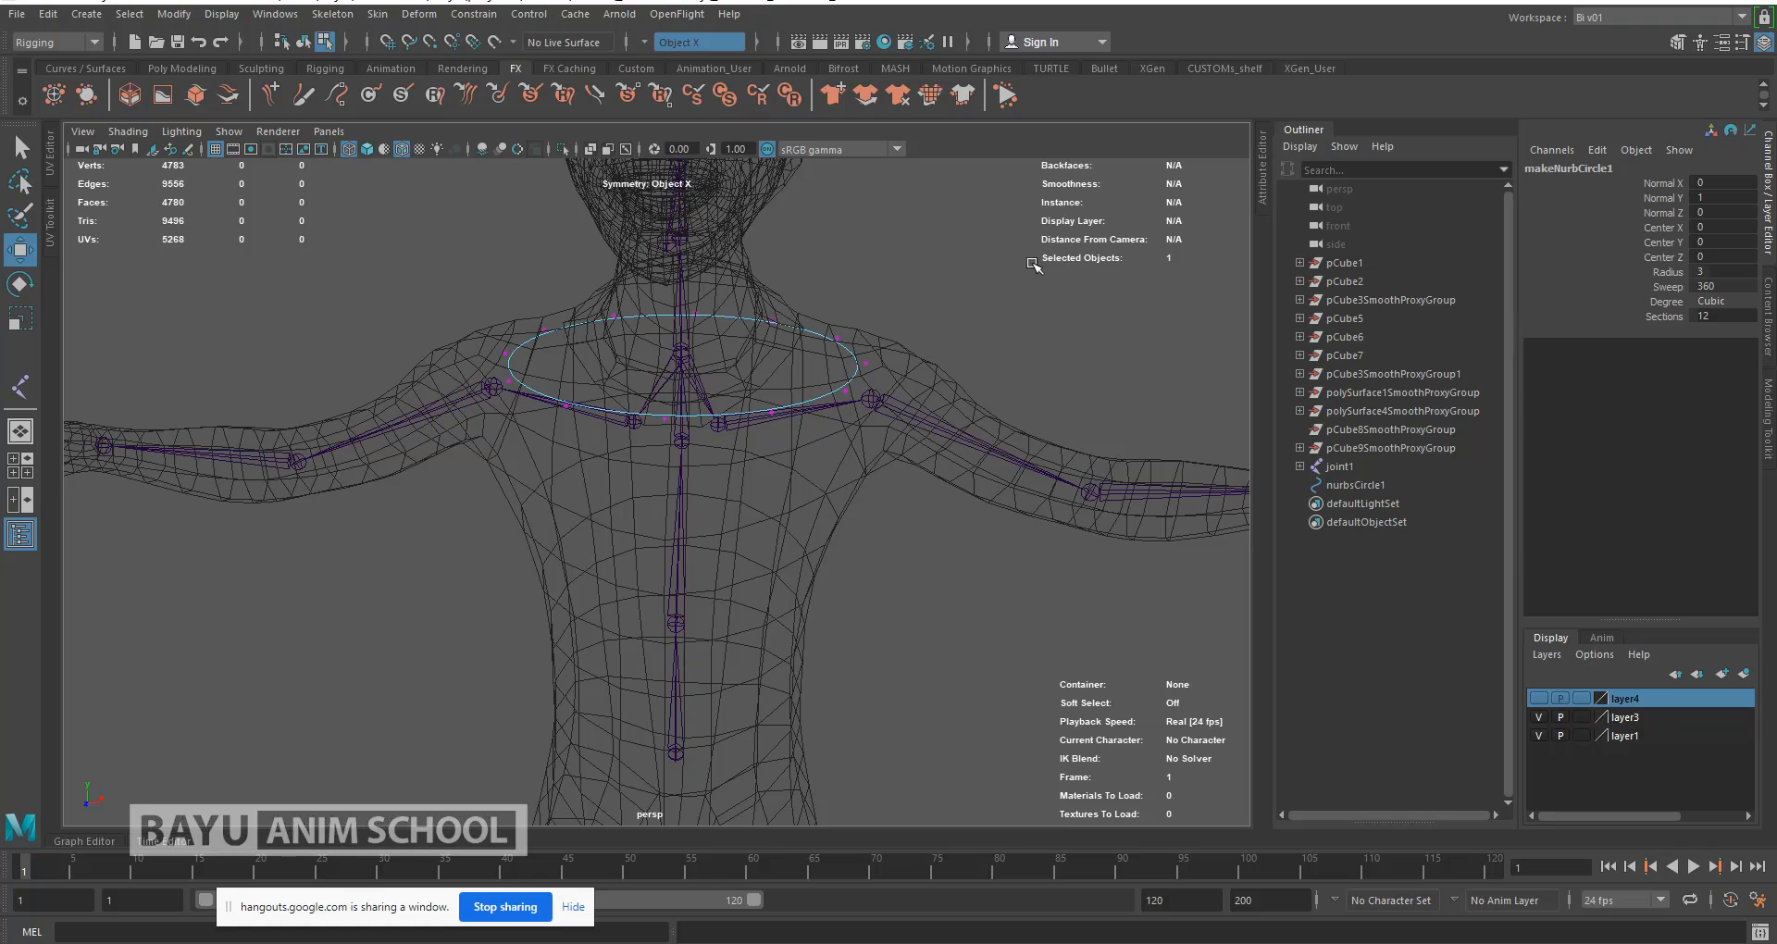
right_click_drag(1031, 262, 925, 266)
left_click_drag(787, 453, 765, 535, "alt")
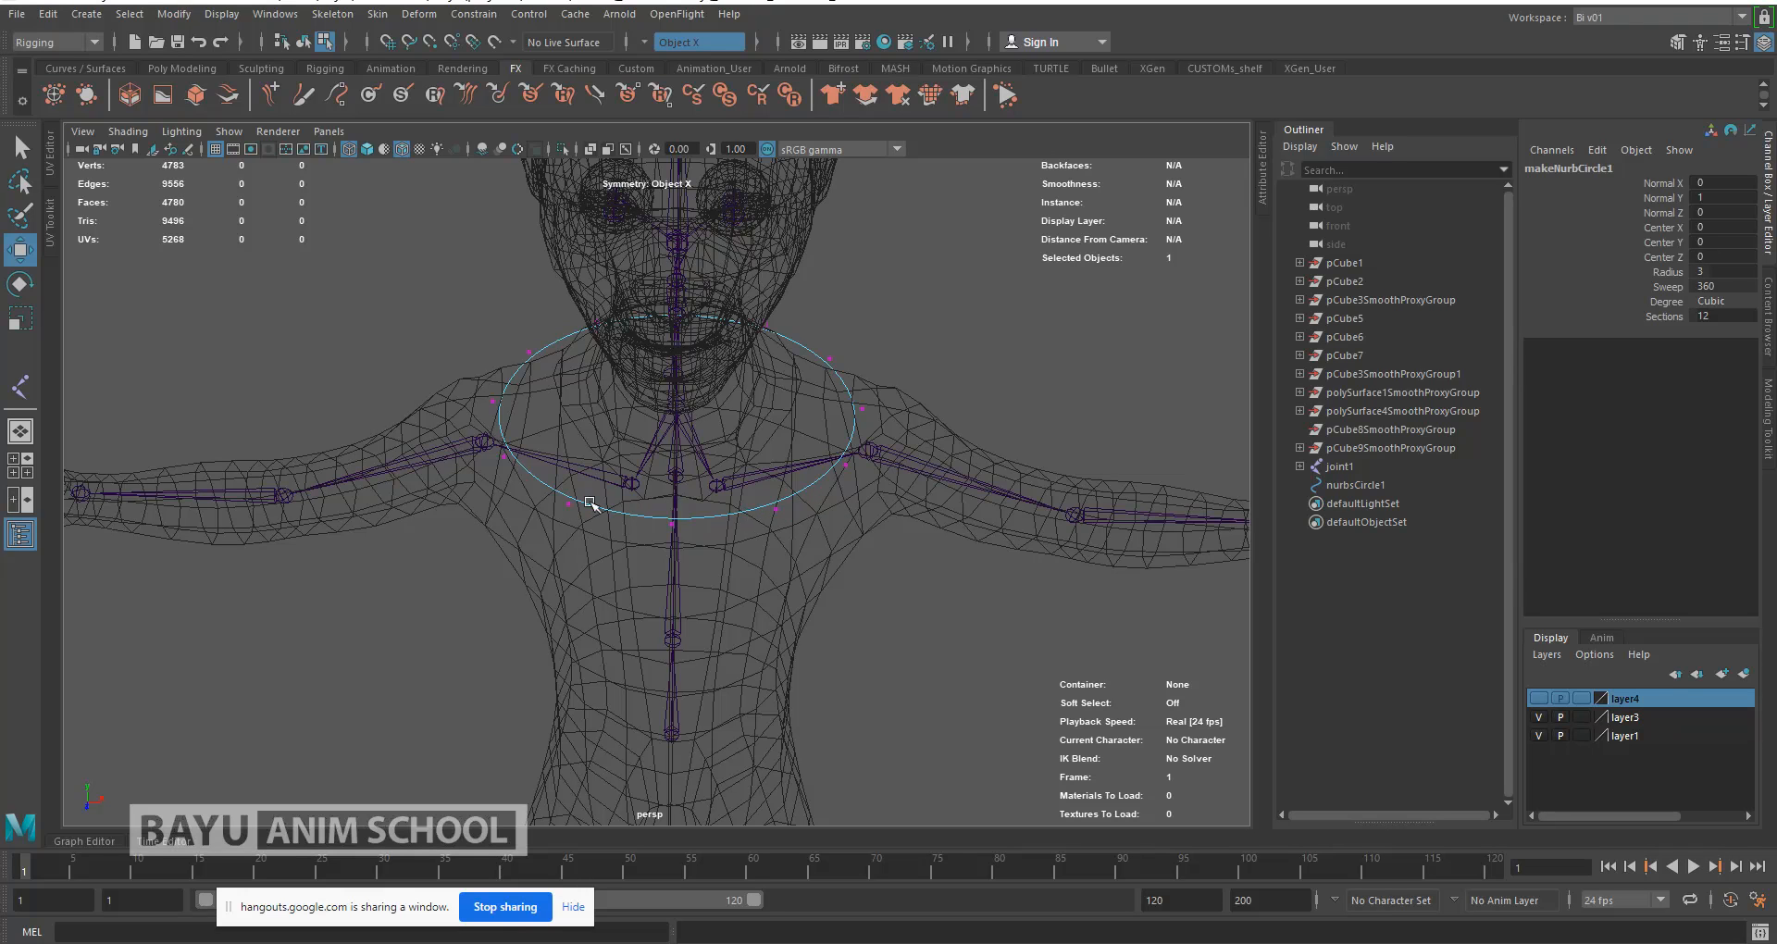
mouse_move(797, 488)
left_mouse_down("alt")
mouse_move(794, 537)
mouse_move(786, 463)
mouse_move(794, 479)
left_mouse_up("alt")
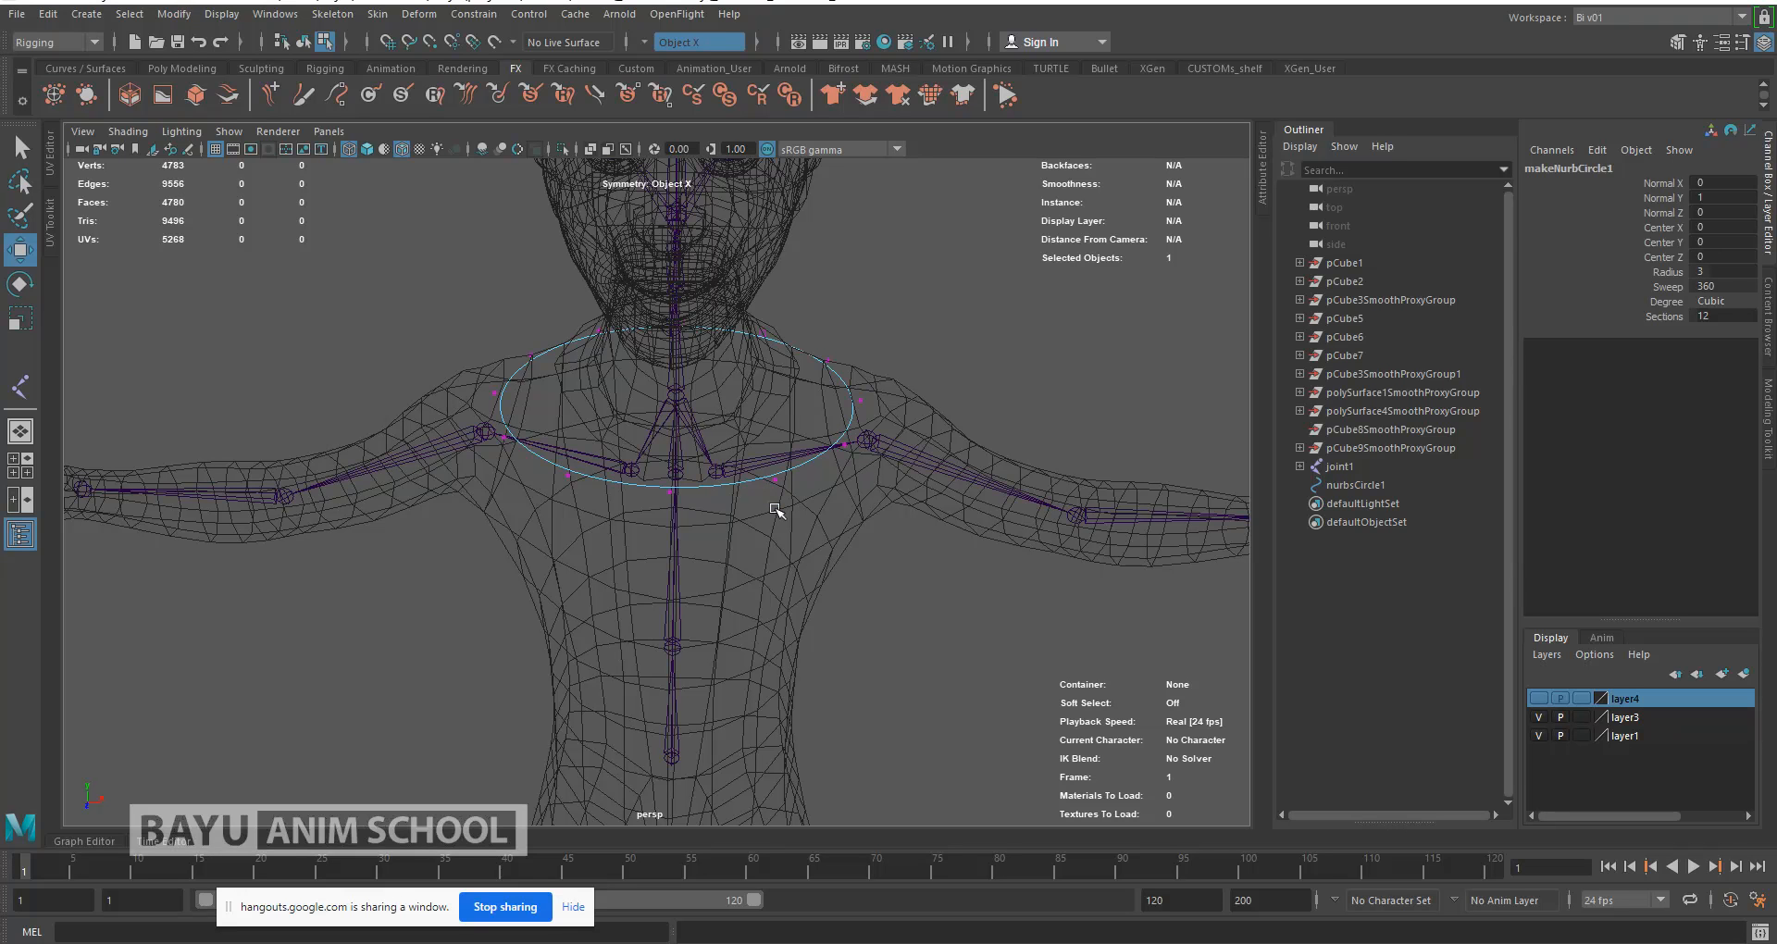
left_click_drag(845, 503, 845, 475, "alt")
Step: Raise the circle's side control vertices above the shoulders with symmetry so the curve arches on both sides
left_click_drag(802, 326, 746, 480)
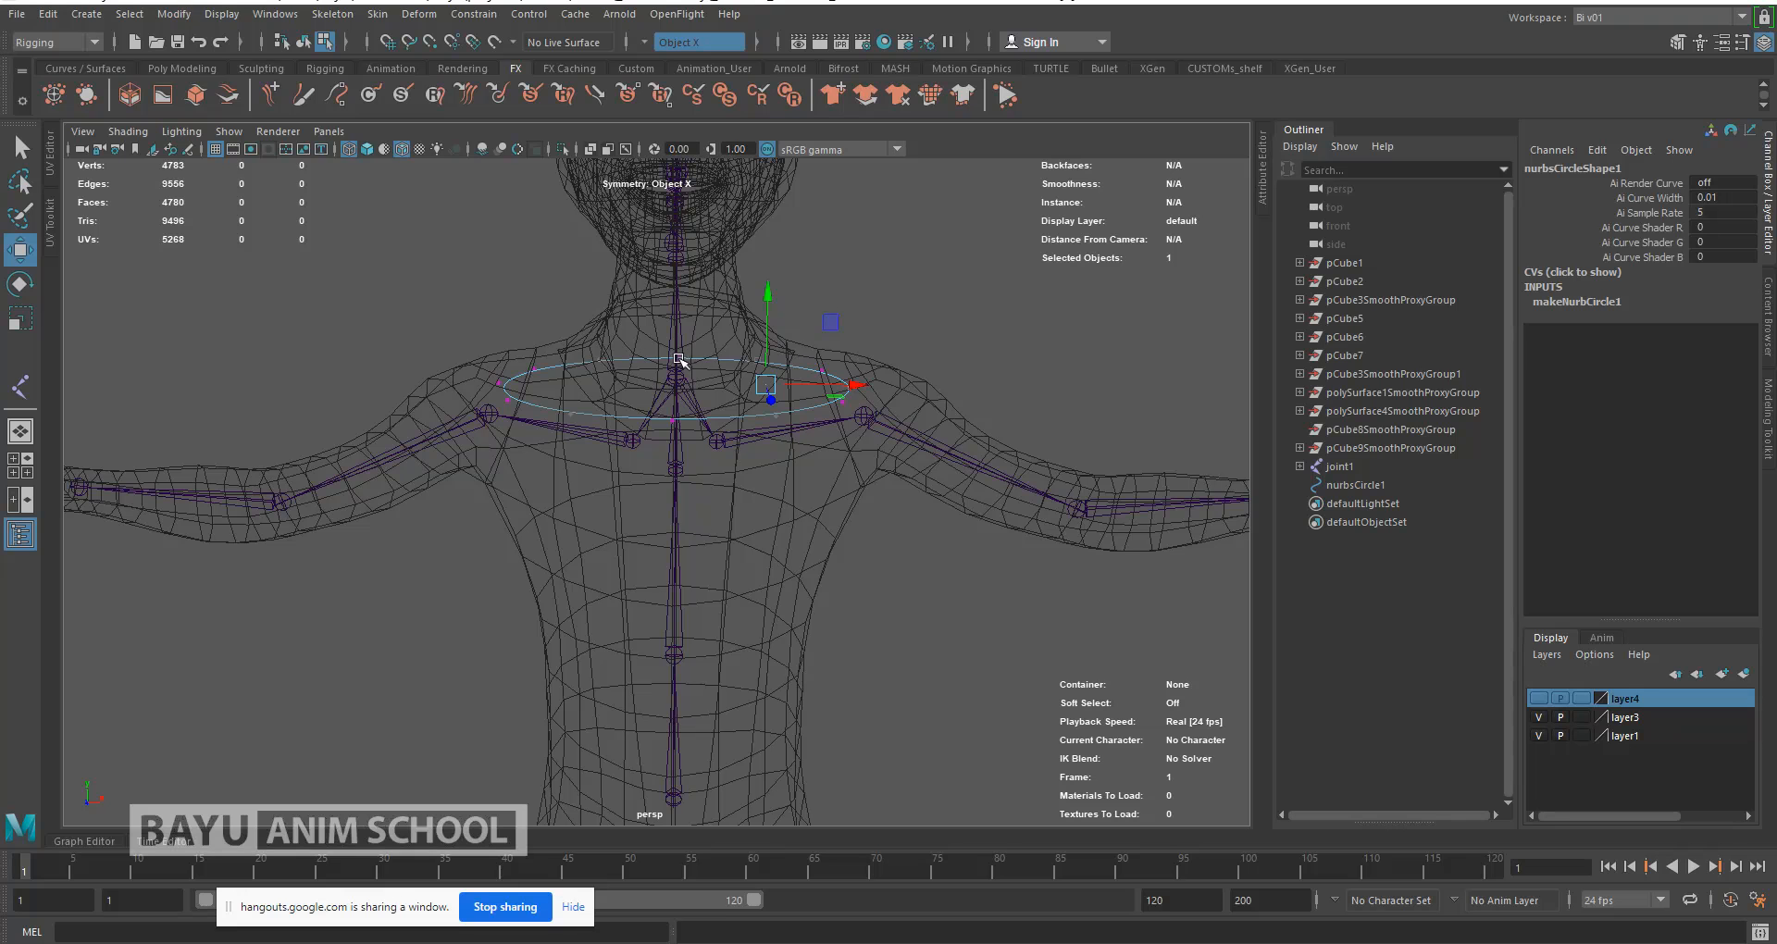
mouse_move(854, 398)
left_mouse_down()
mouse_move(894, 394)
mouse_move(855, 422)
left_mouse_up()
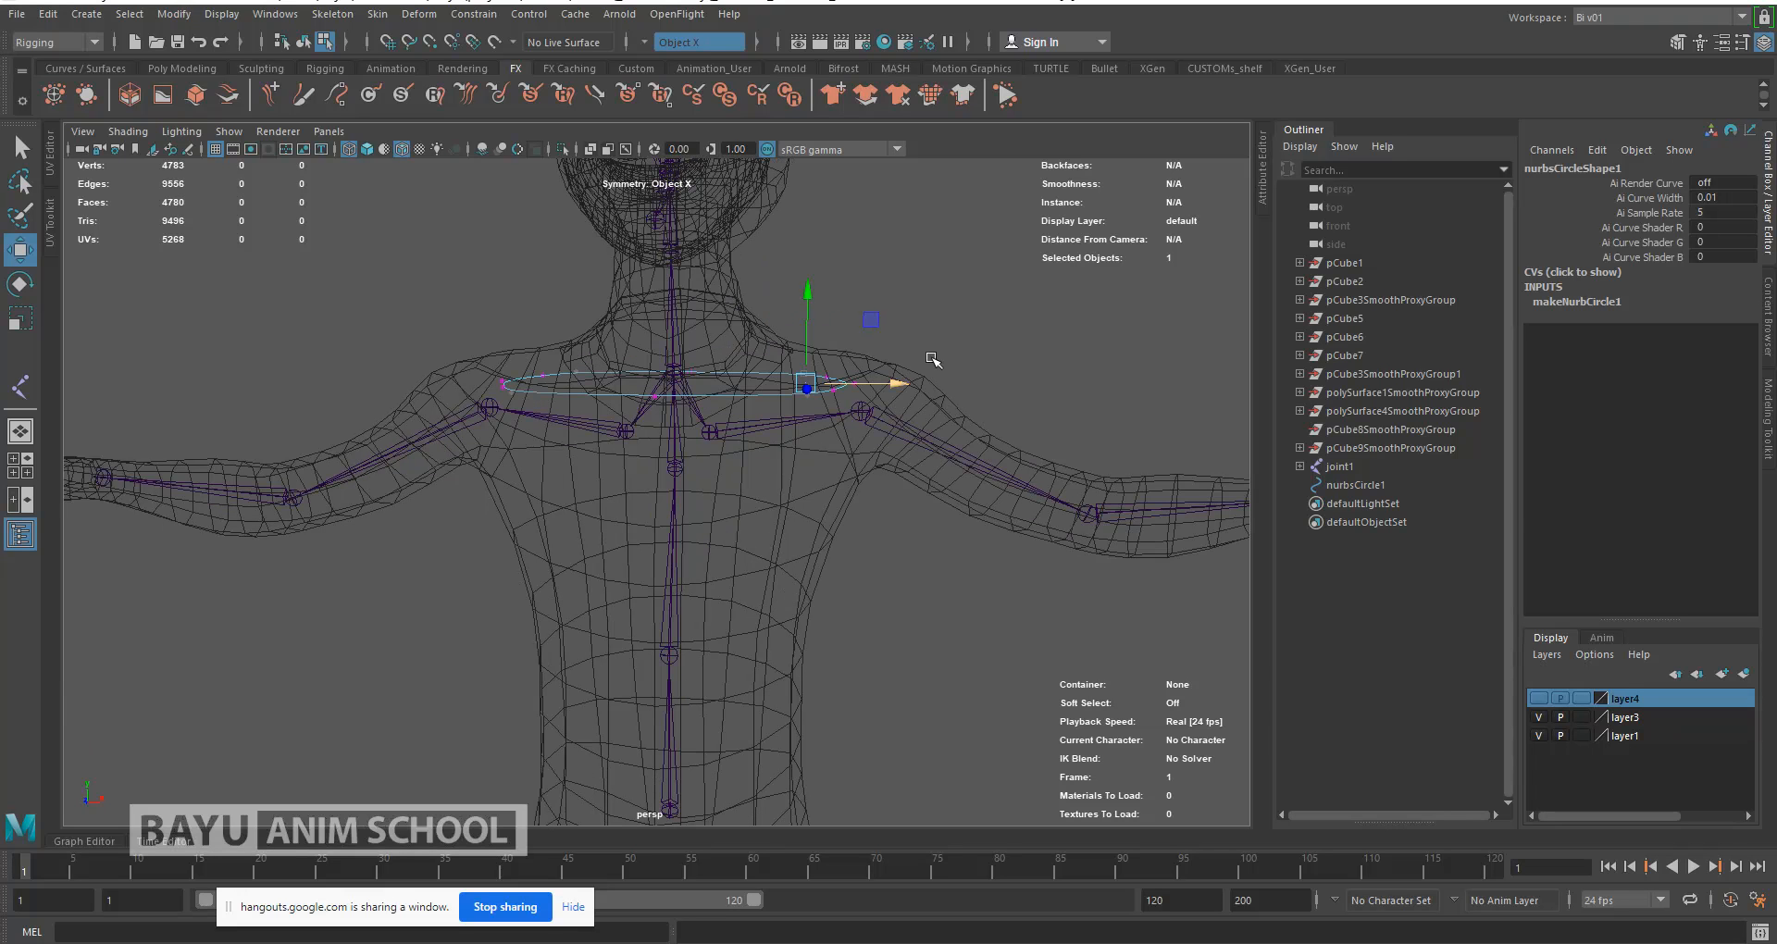
left_click_drag(951, 317, 815, 418)
left_click_drag(852, 332, 824, 254)
key("ctrl+z")
left_click_drag(696, 490, 496, 454, "alt")
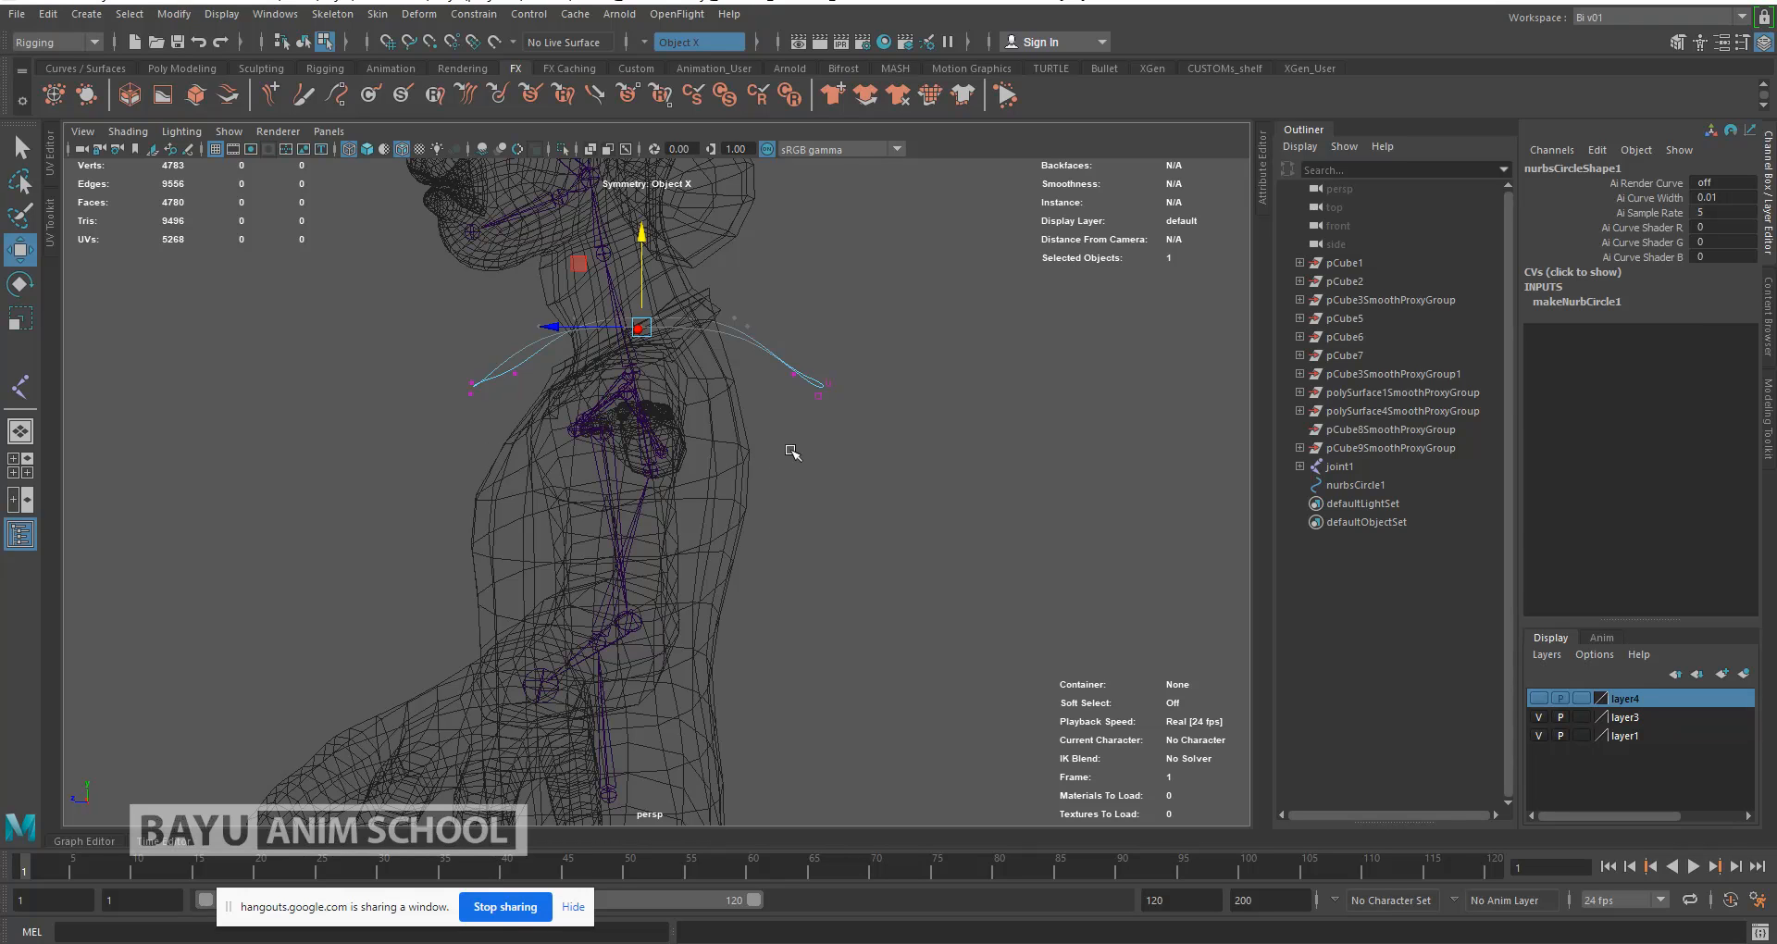
Step: Select the circle's outer side control vertices and pull them symmetrically inward toward the neck
left_click_drag(893, 338, 696, 390)
mouse_move(519, 432)
left_mouse_down("alt")
mouse_move(519, 413)
mouse_move(691, 425)
mouse_move(541, 457)
mouse_move(664, 452)
left_mouse_up("alt")
key("5")
left_click_drag(844, 363, 871, 359, "alt")
left_click_drag(884, 271, 783, 423)
key("4")
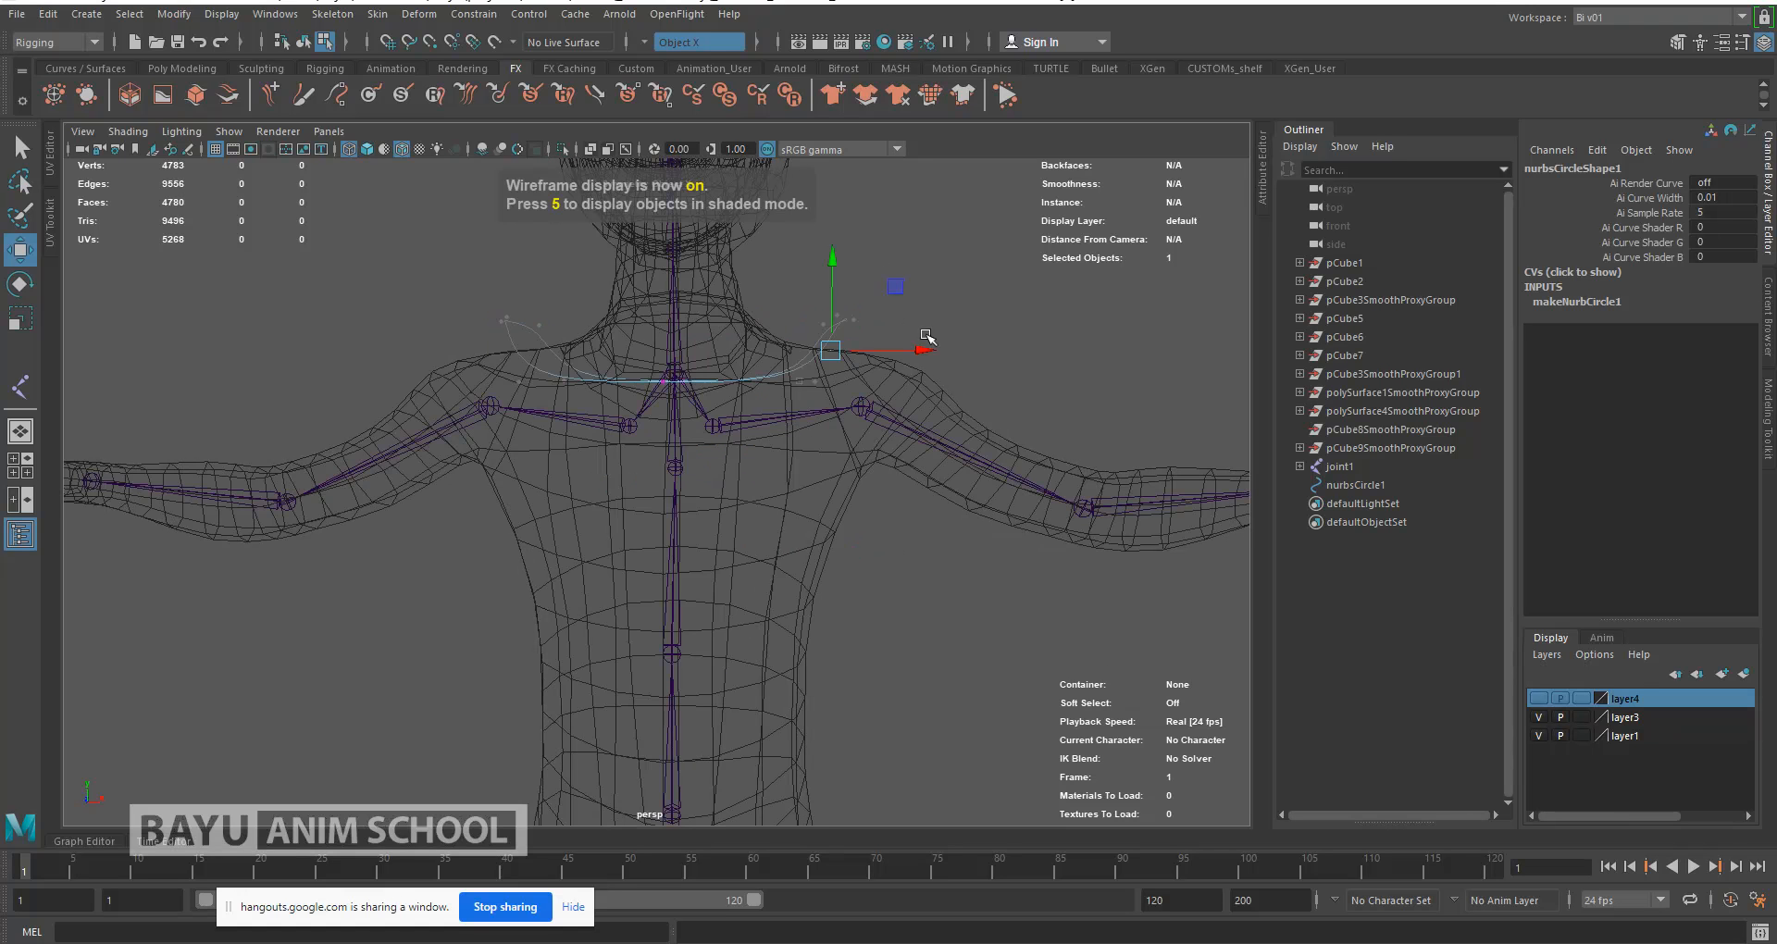
key("r")
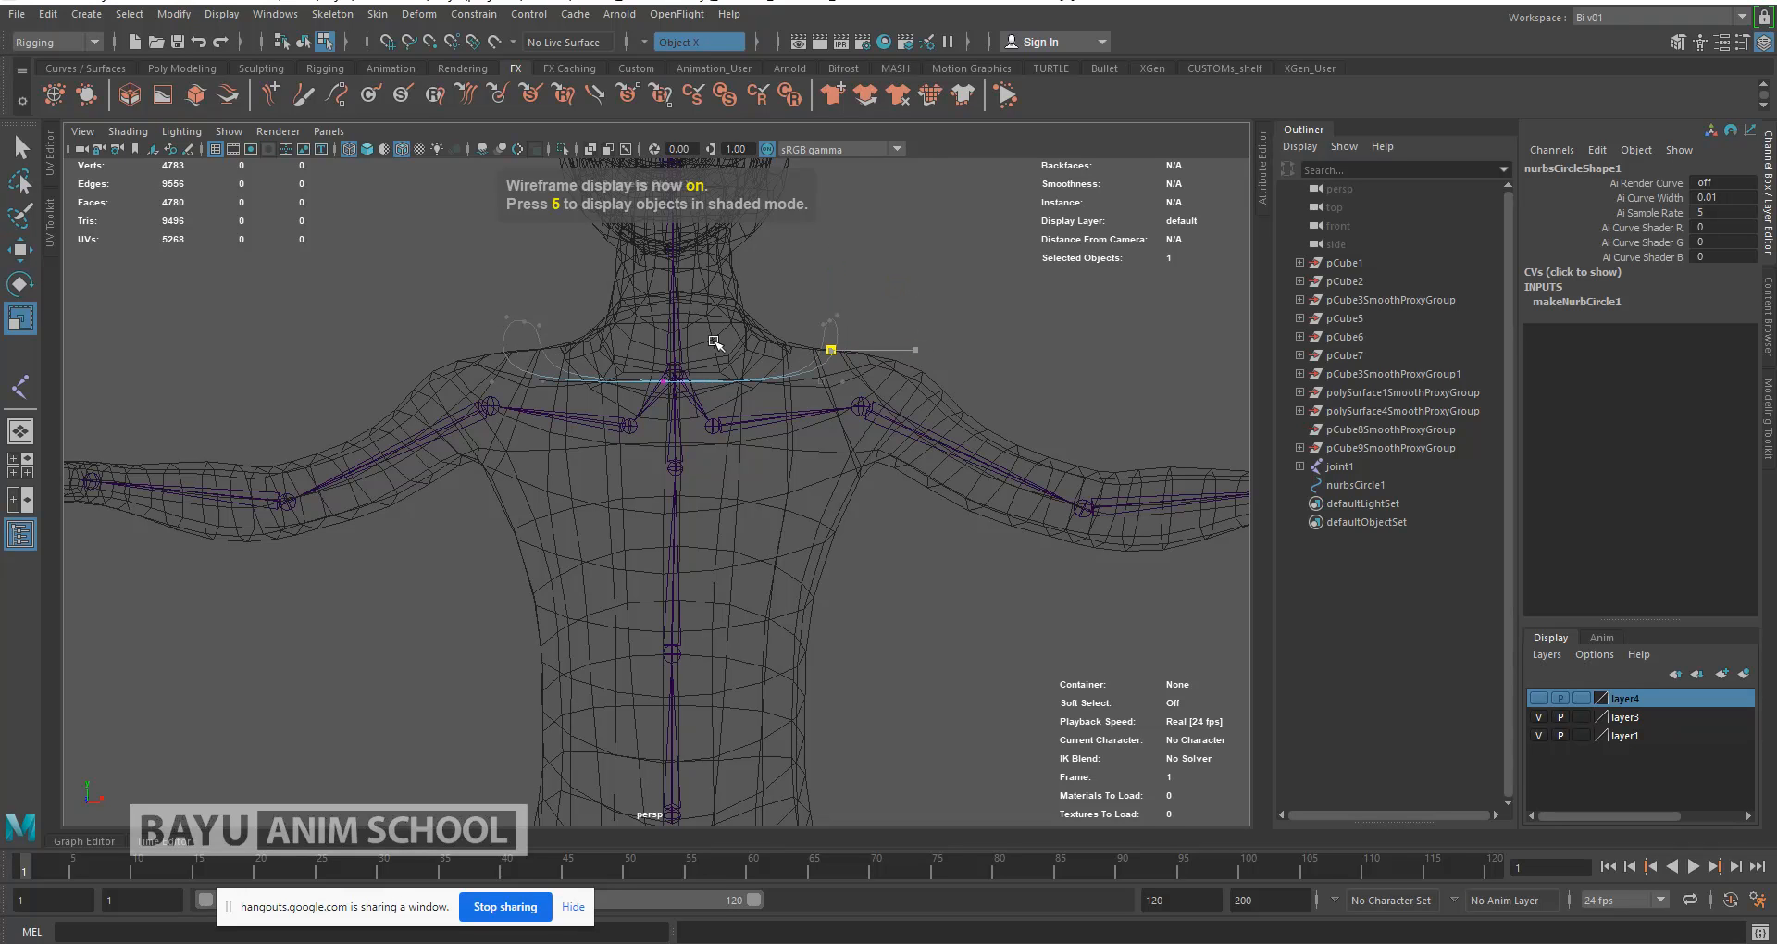
left_click_drag(636, 349, 637, 349)
left_click_drag(789, 422, 790, 428, "alt")
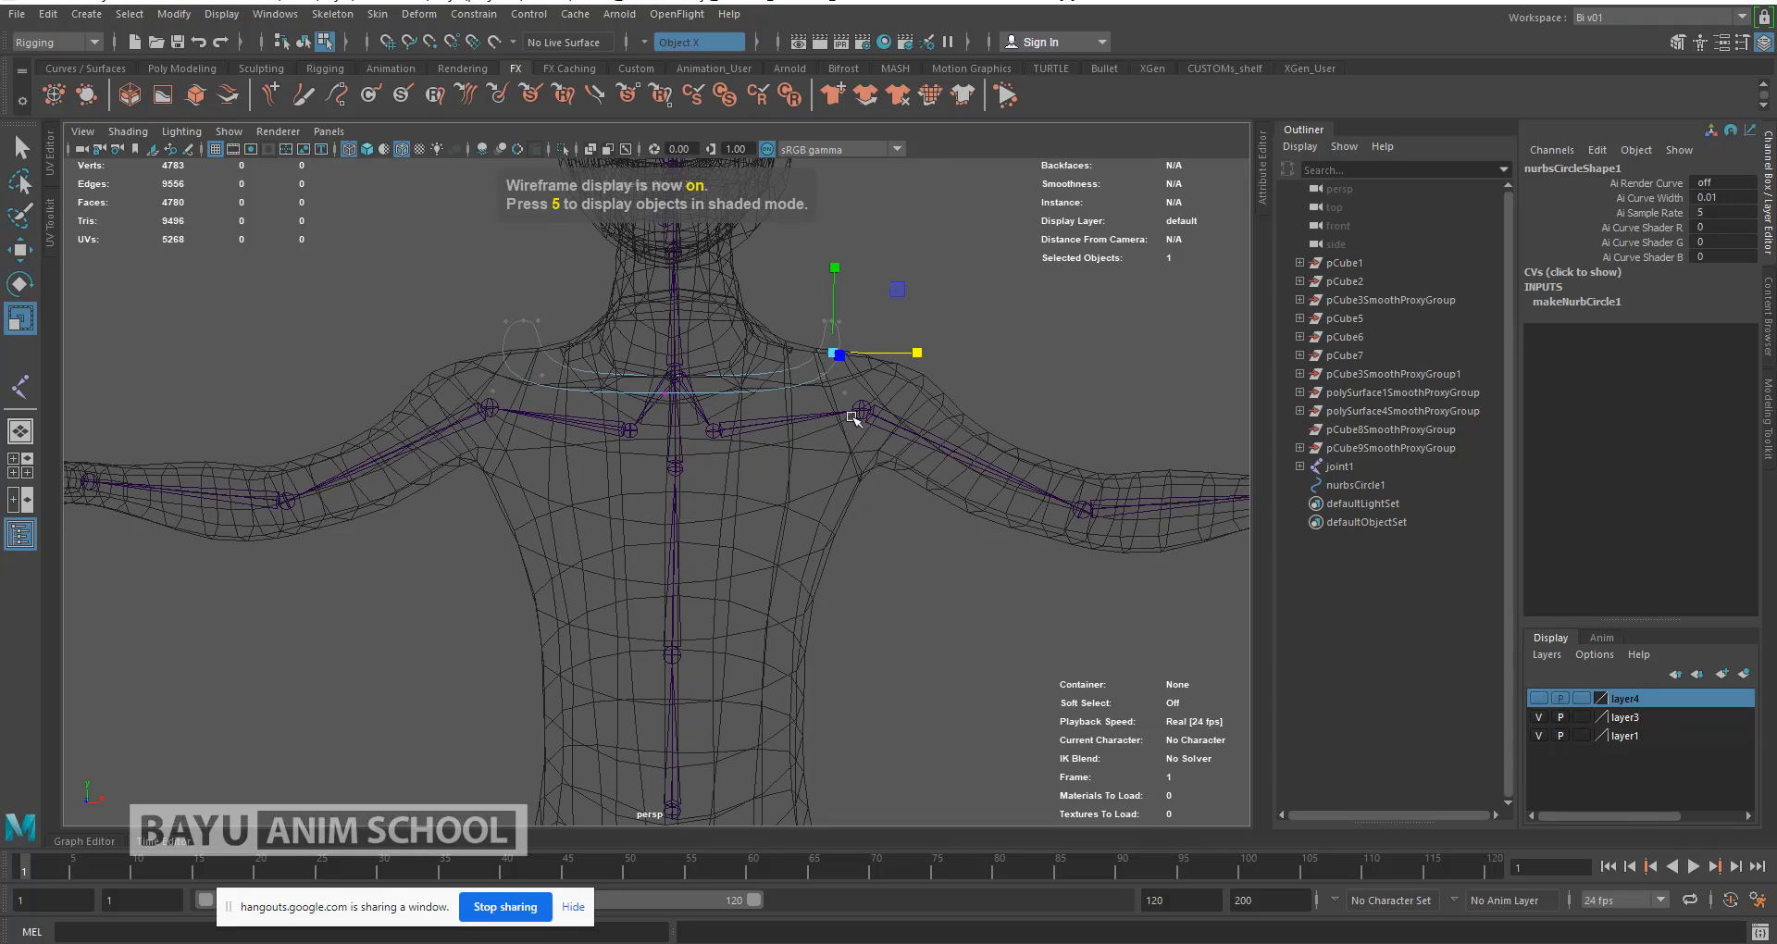
key("w")
left_click_drag(916, 352, 842, 379)
Step: Raise the control vertices at the tips of the side loops on the circle
left_click(866, 276)
left_click_drag(869, 265, 788, 383)
left_click_drag(781, 275, 781, 254)
left_click_drag(774, 382, 813, 377, "alt")
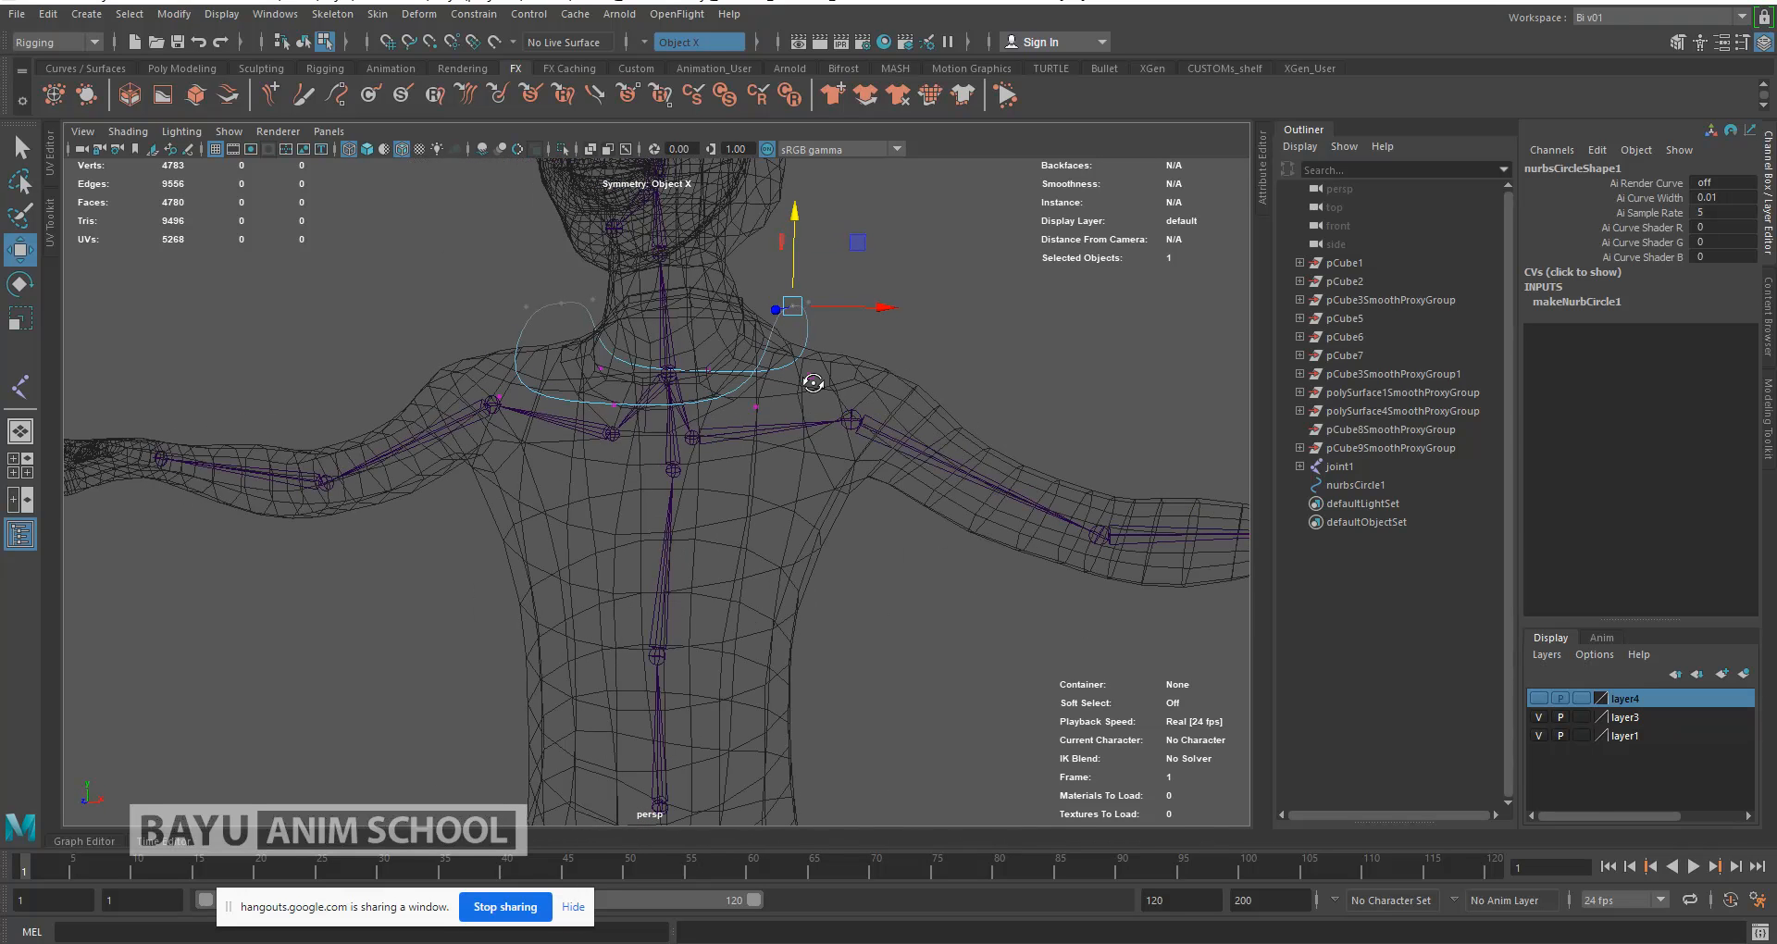
Step: Return to object mode, deselect the curve and inspect it around the shoulders in shaded display
right_click(944, 244)
left_click(1029, 218)
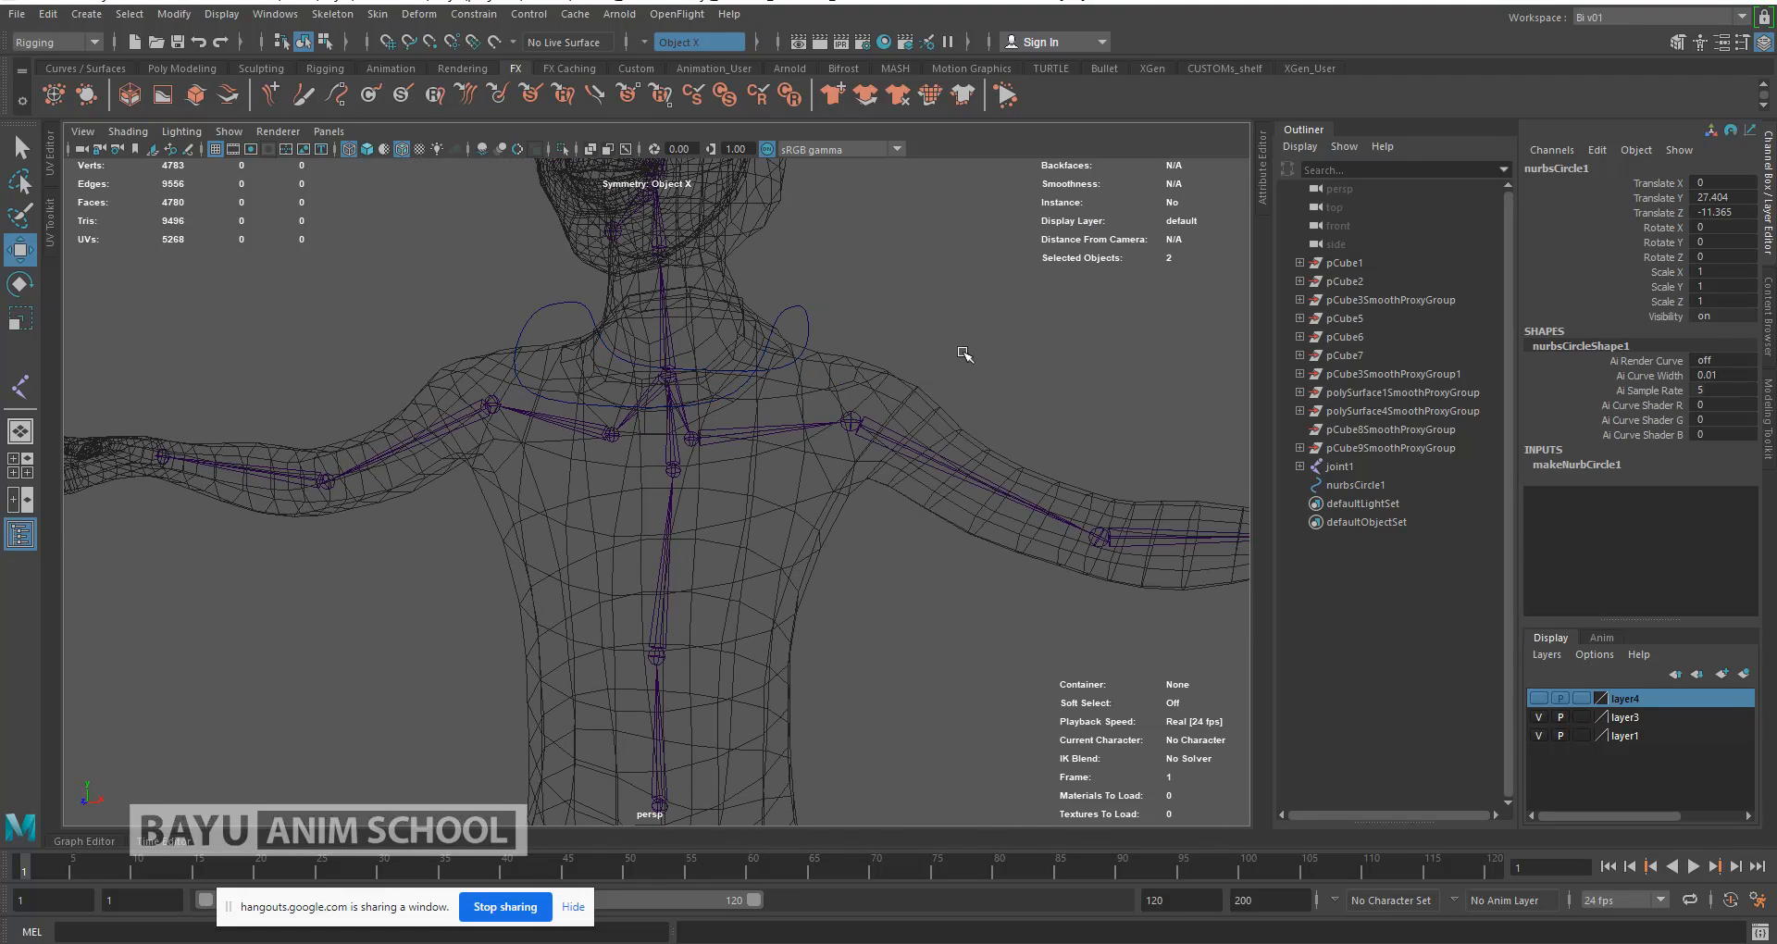
left_click(964, 355)
left_click_drag(964, 354, 811, 429, "alt")
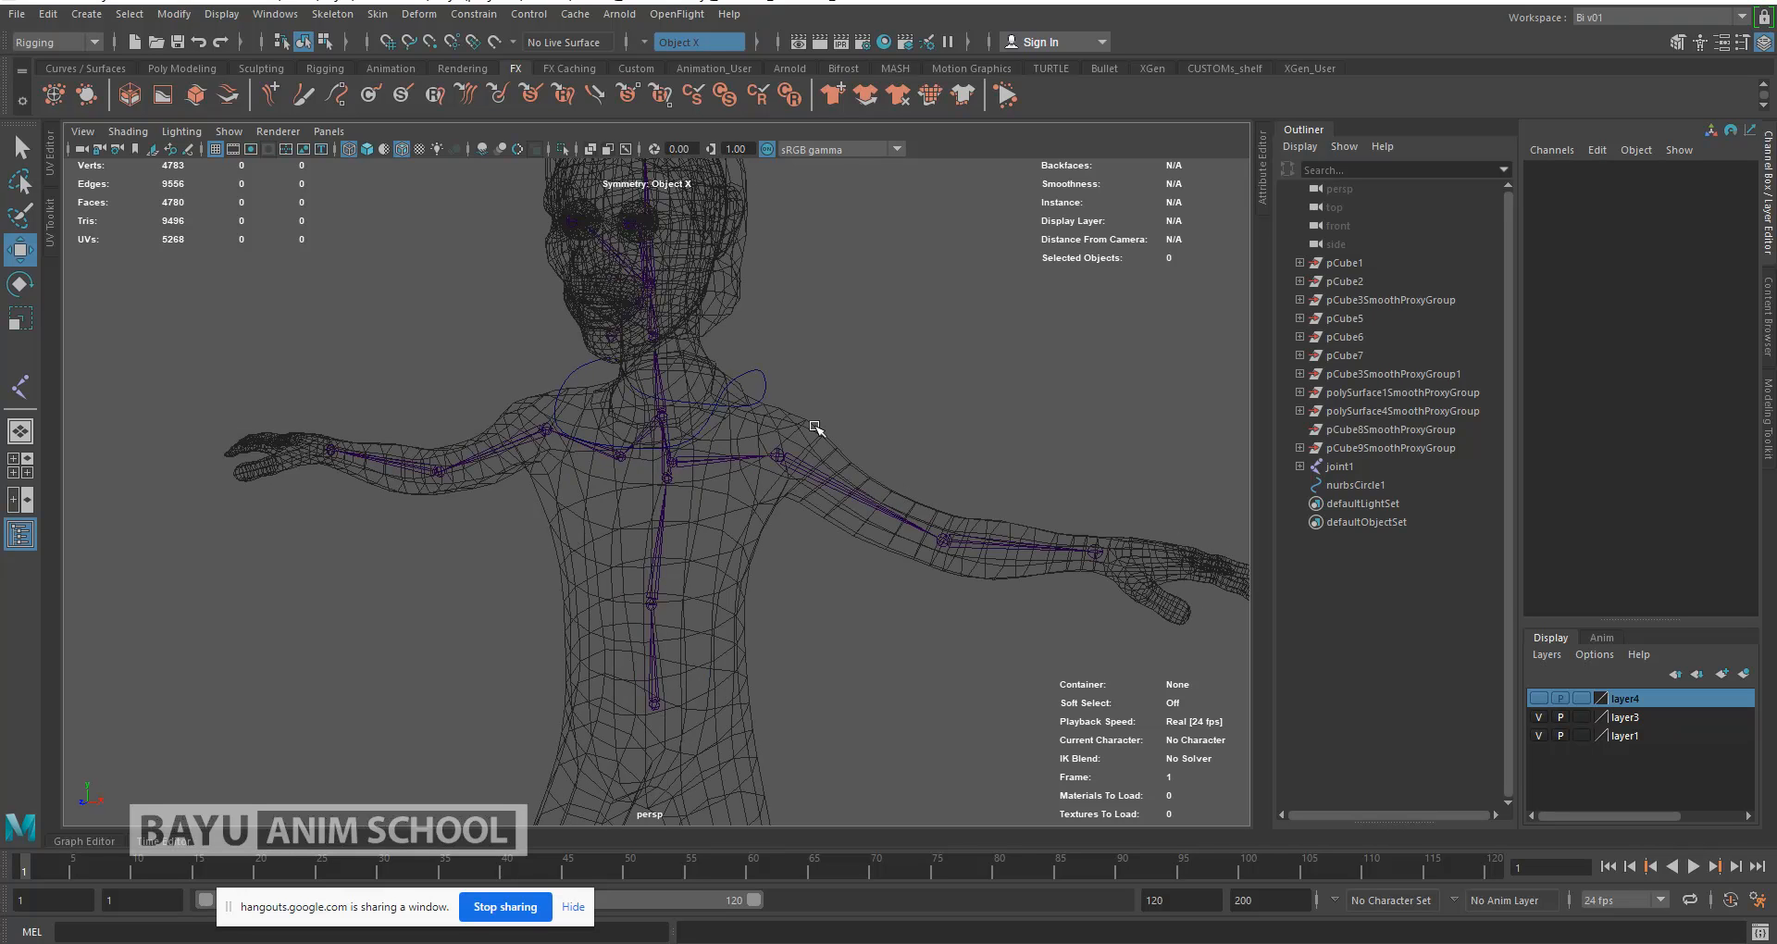
key("5")
mouse_move(858, 423)
left_mouse_down("alt")
mouse_move(747, 413)
mouse_move(870, 400)
mouse_move(802, 402)
left_mouse_up("alt")
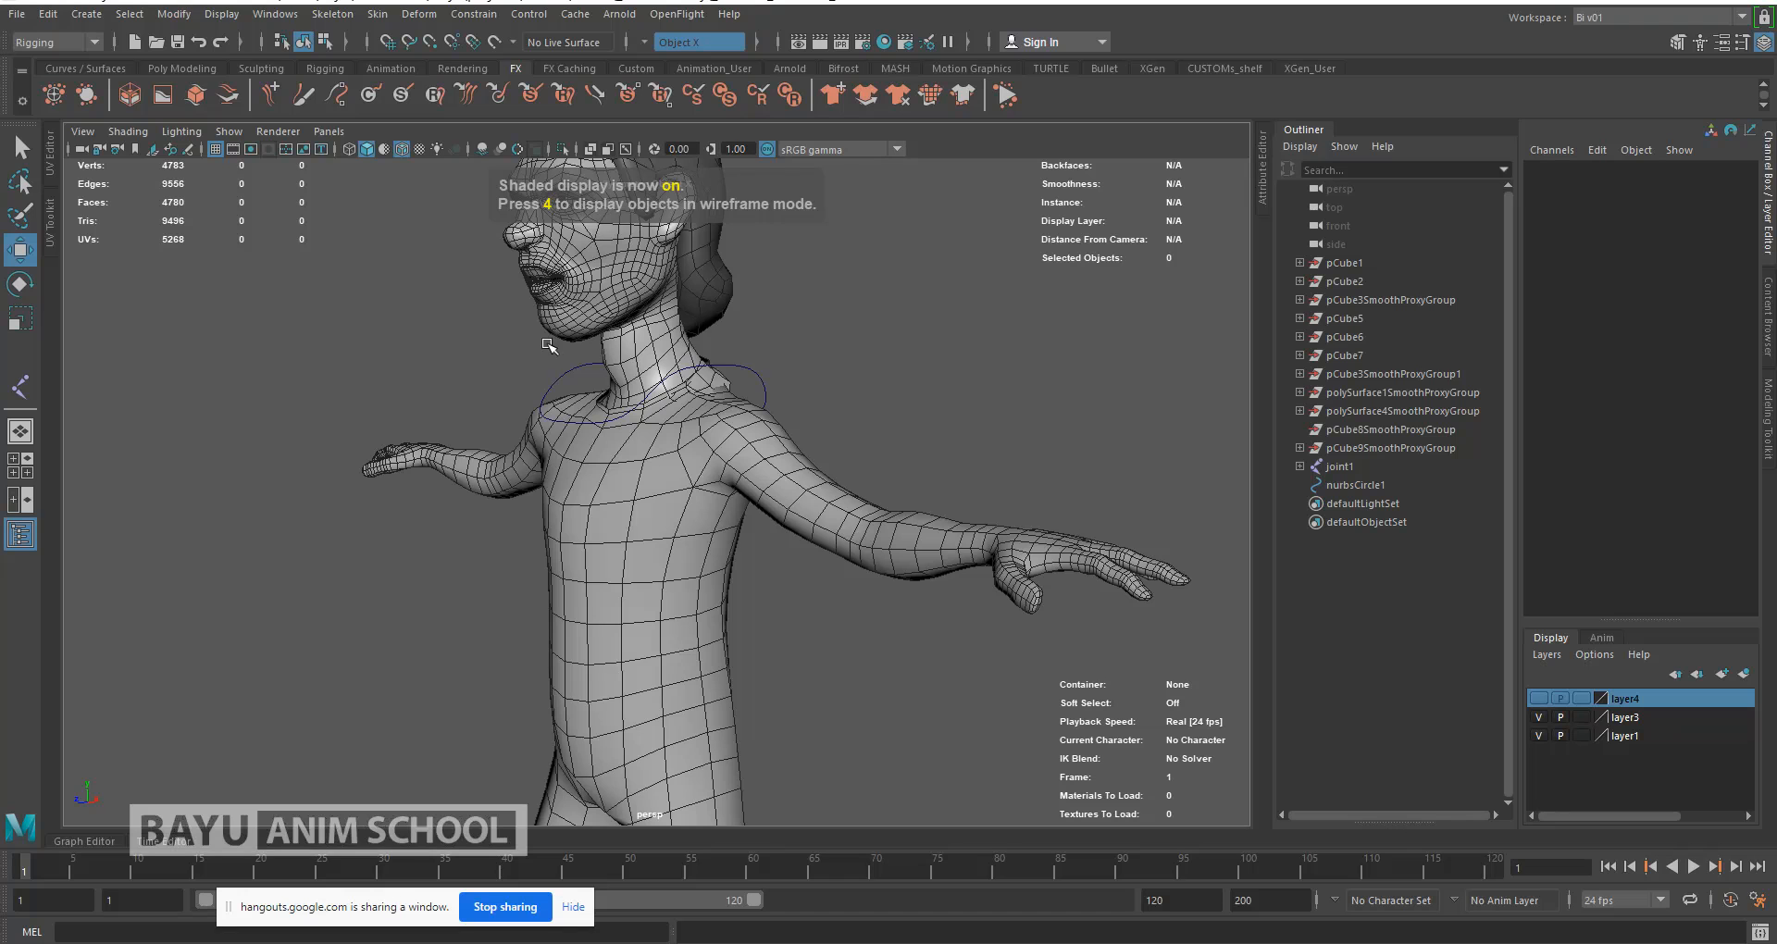
Step: Create a second NURBS circle and move it up to the neck below the head, at Translate Y 29.953 and Z -11.847
left_click(75, 17)
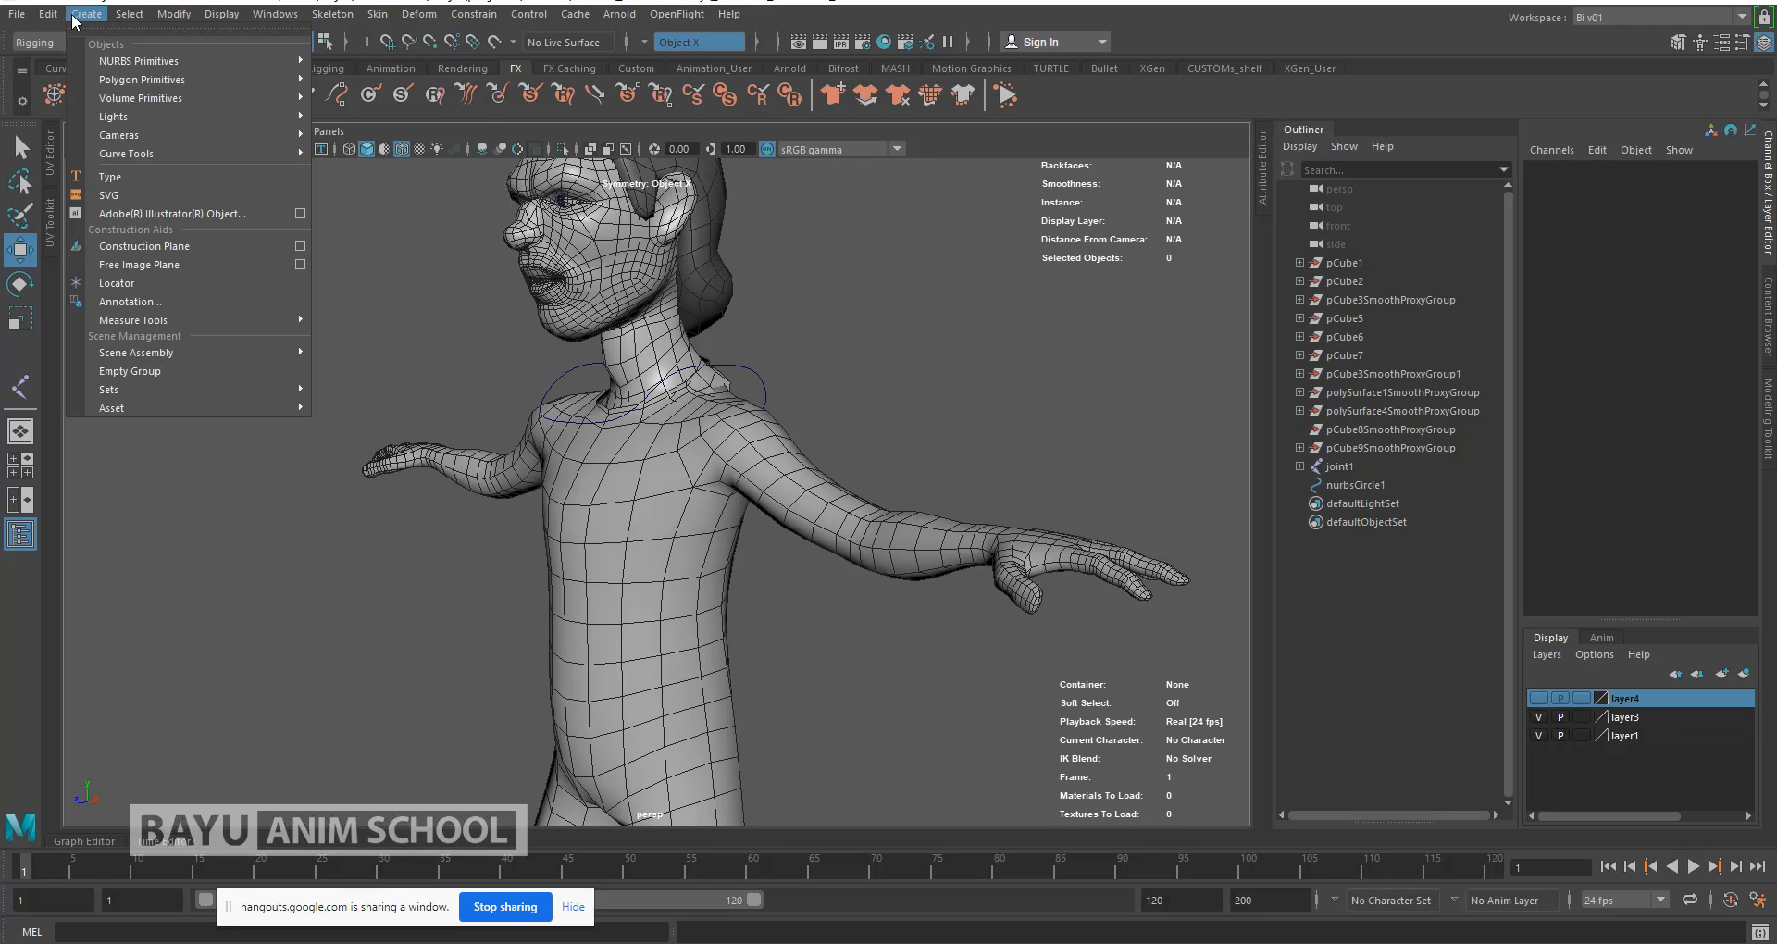
mouse_move(168, 59)
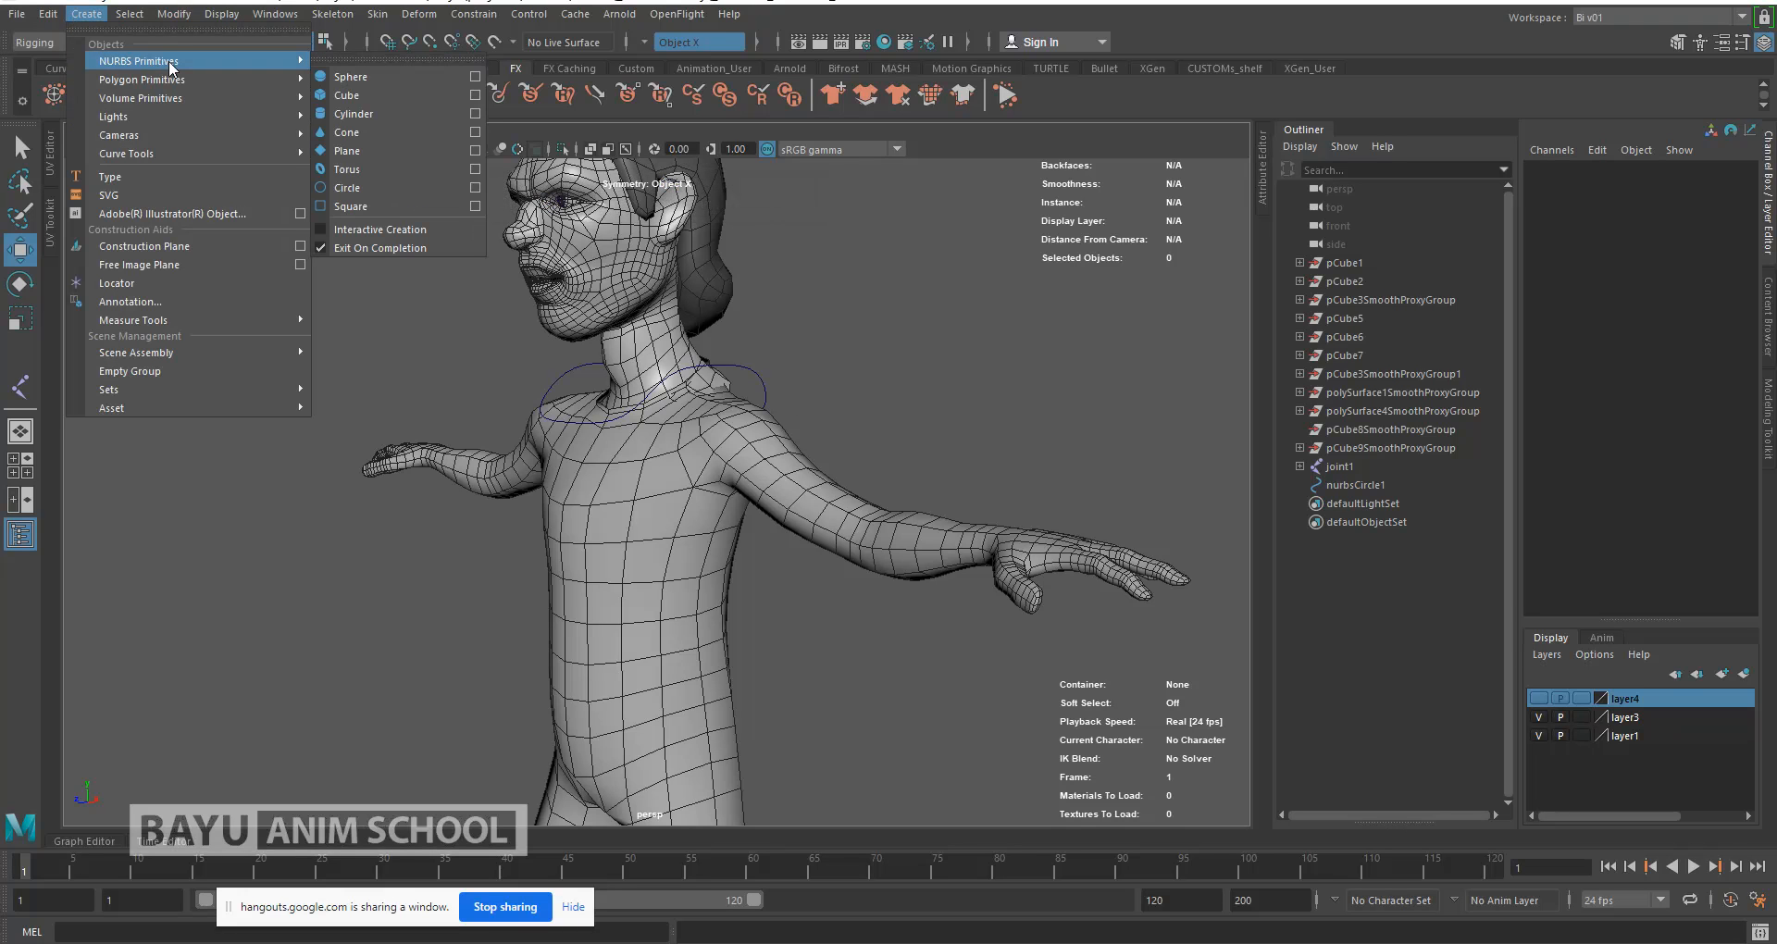
left_click(410, 186)
scroll(623, 477, "down", 5)
middle_click_drag(593, 402, 571, 312, "alt")
left_click_drag(437, 766, 580, 289)
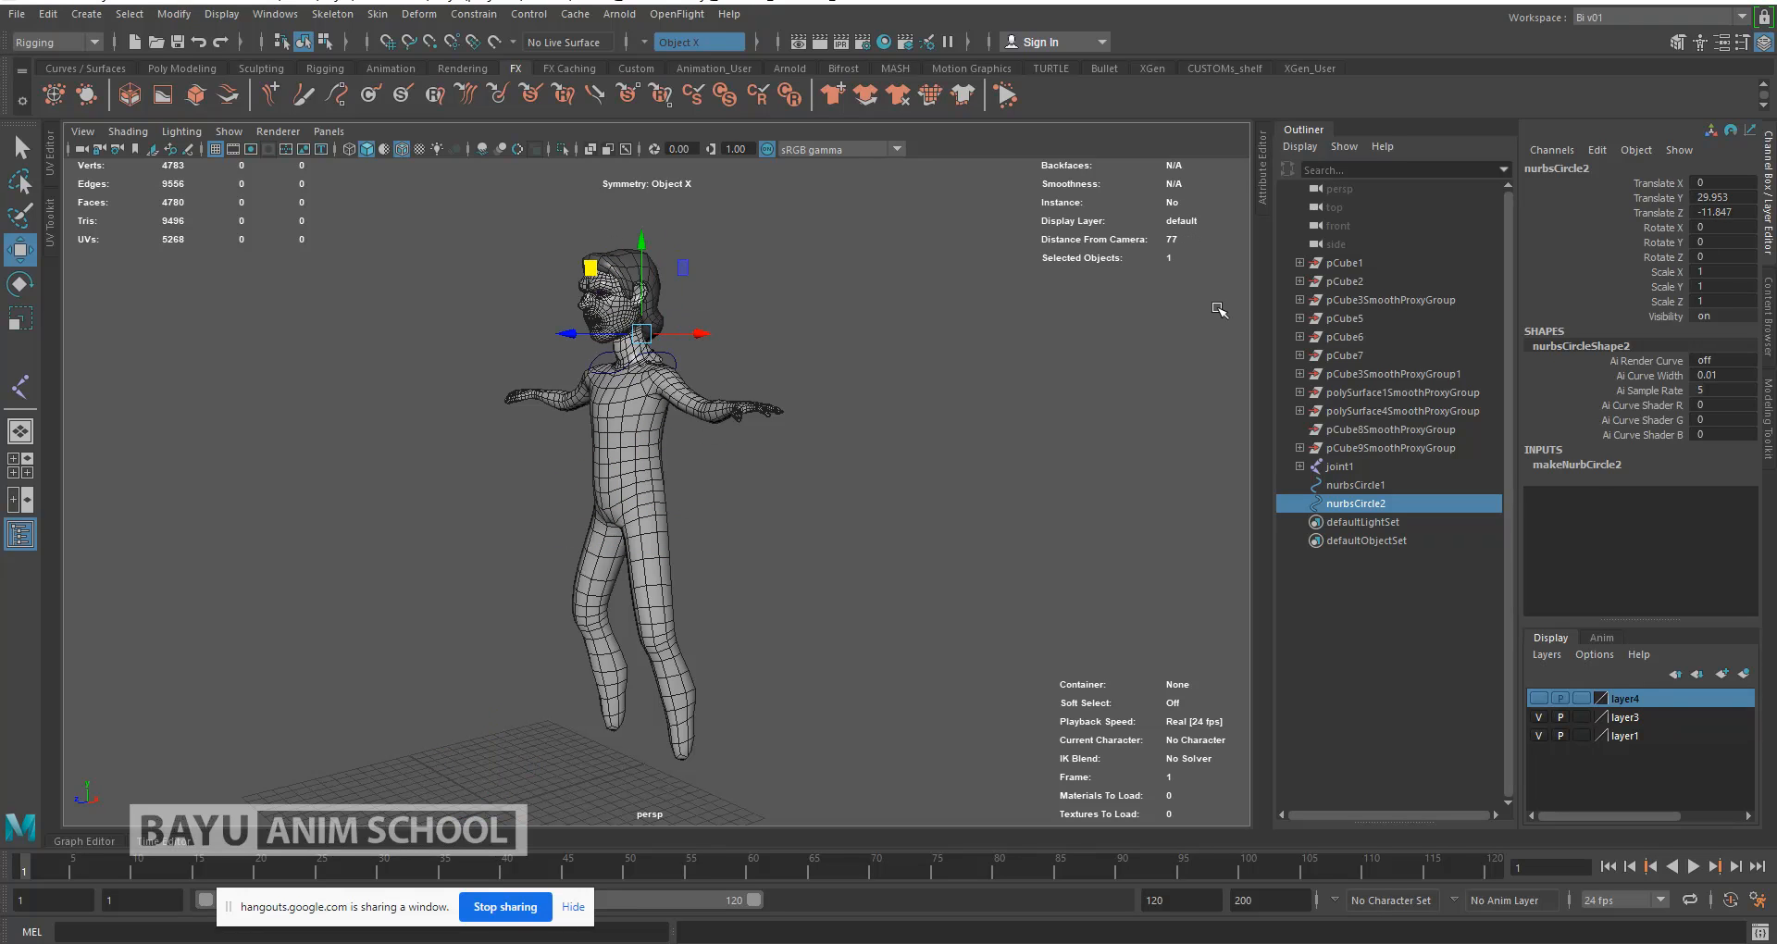
Step: Set the radius of the second circle to 2
left_click(1593, 471)
double_click(1730, 568)
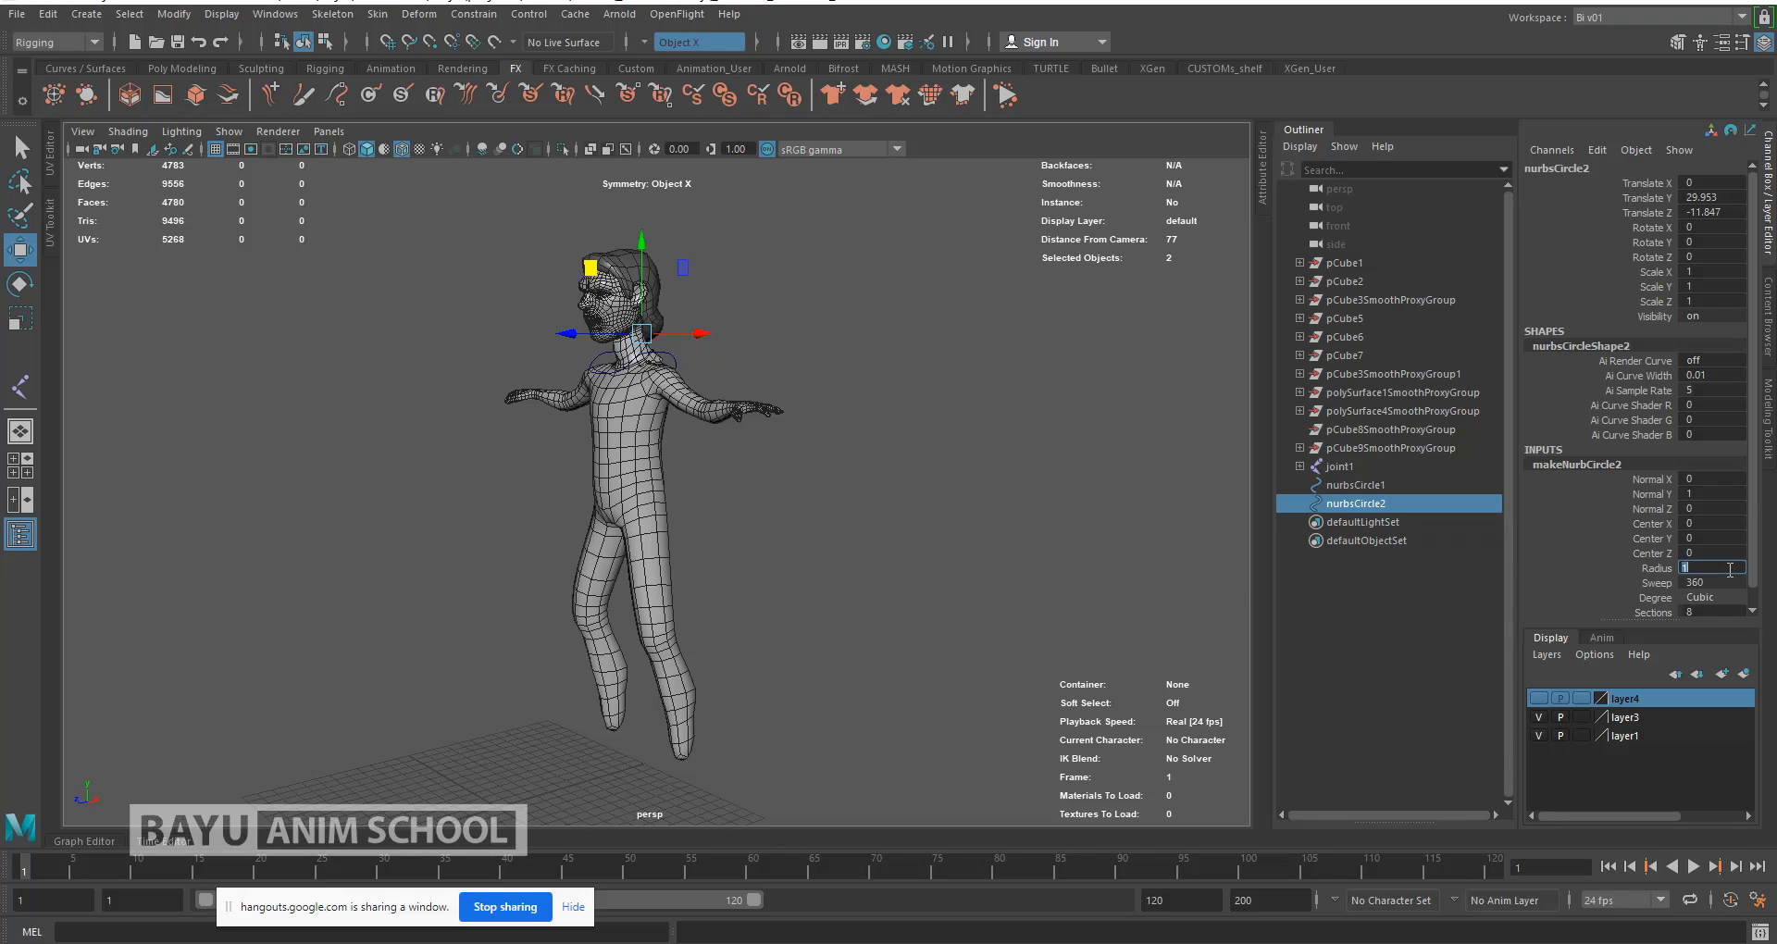
key("Return")
scroll(774, 436, "up", 6)
middle_click_drag(681, 319, 727, 588, "alt")
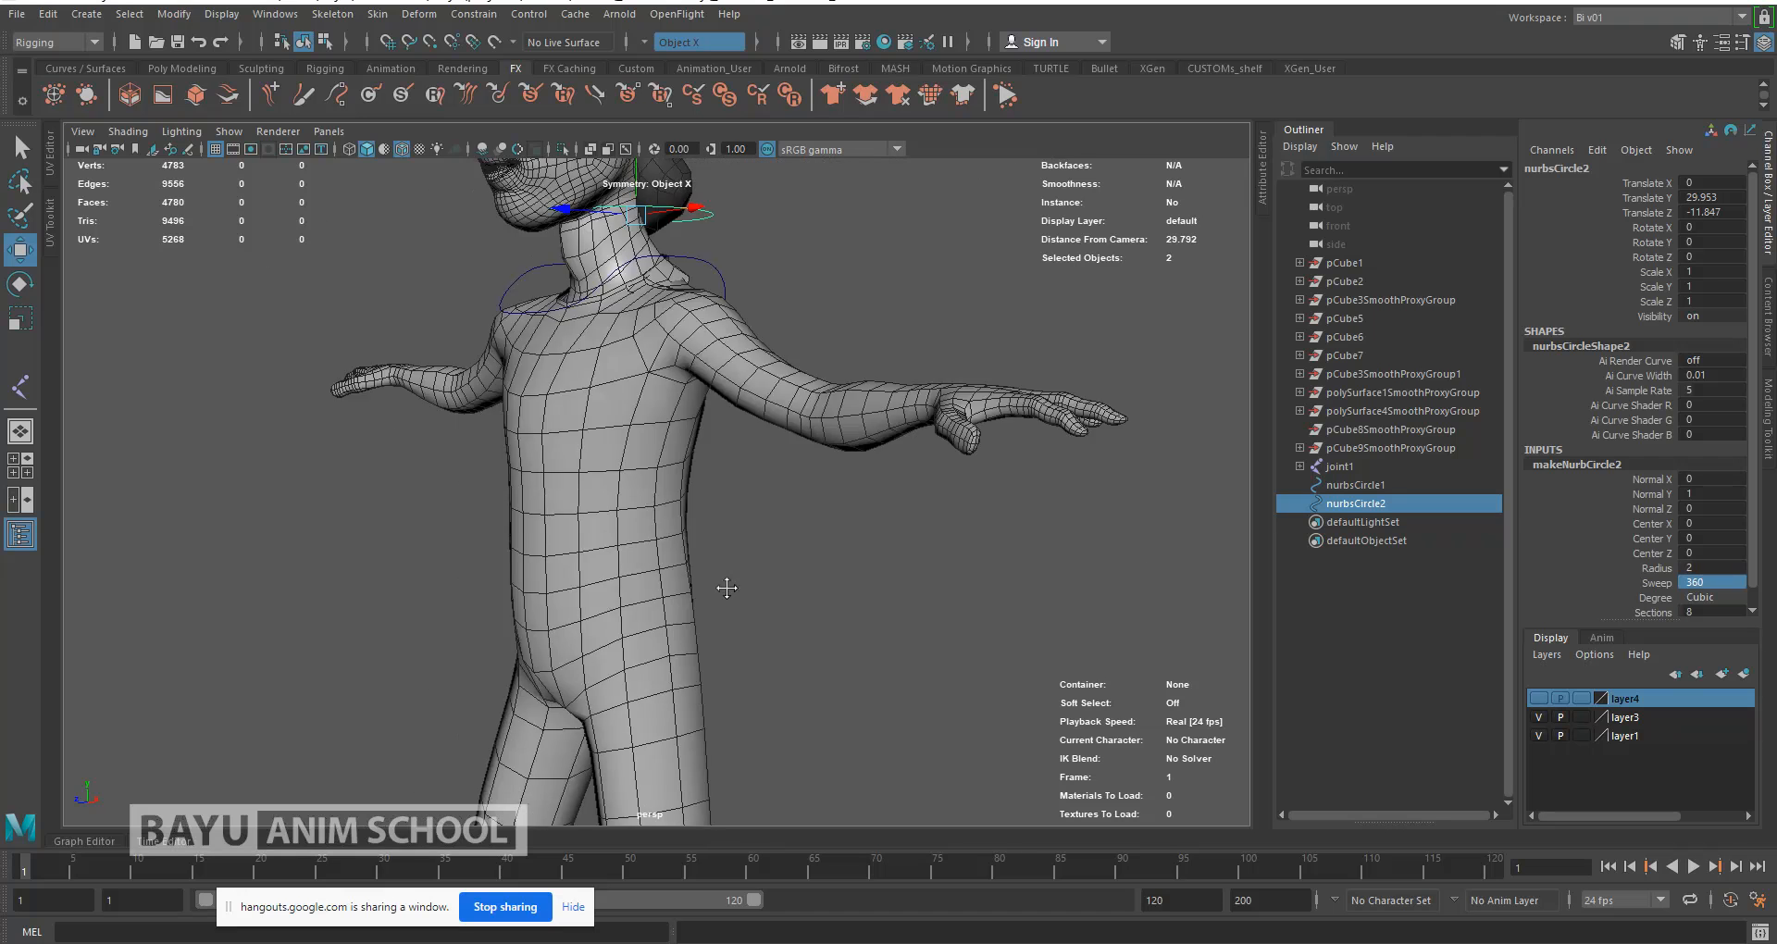
Step: Move the second circle onto the neck joint at Translate Y 29.675 and Z -10.545, and tilt it to Rotate X 20.066
key("f")
left_click_drag(622, 511, 541, 396, "alt")
key("4")
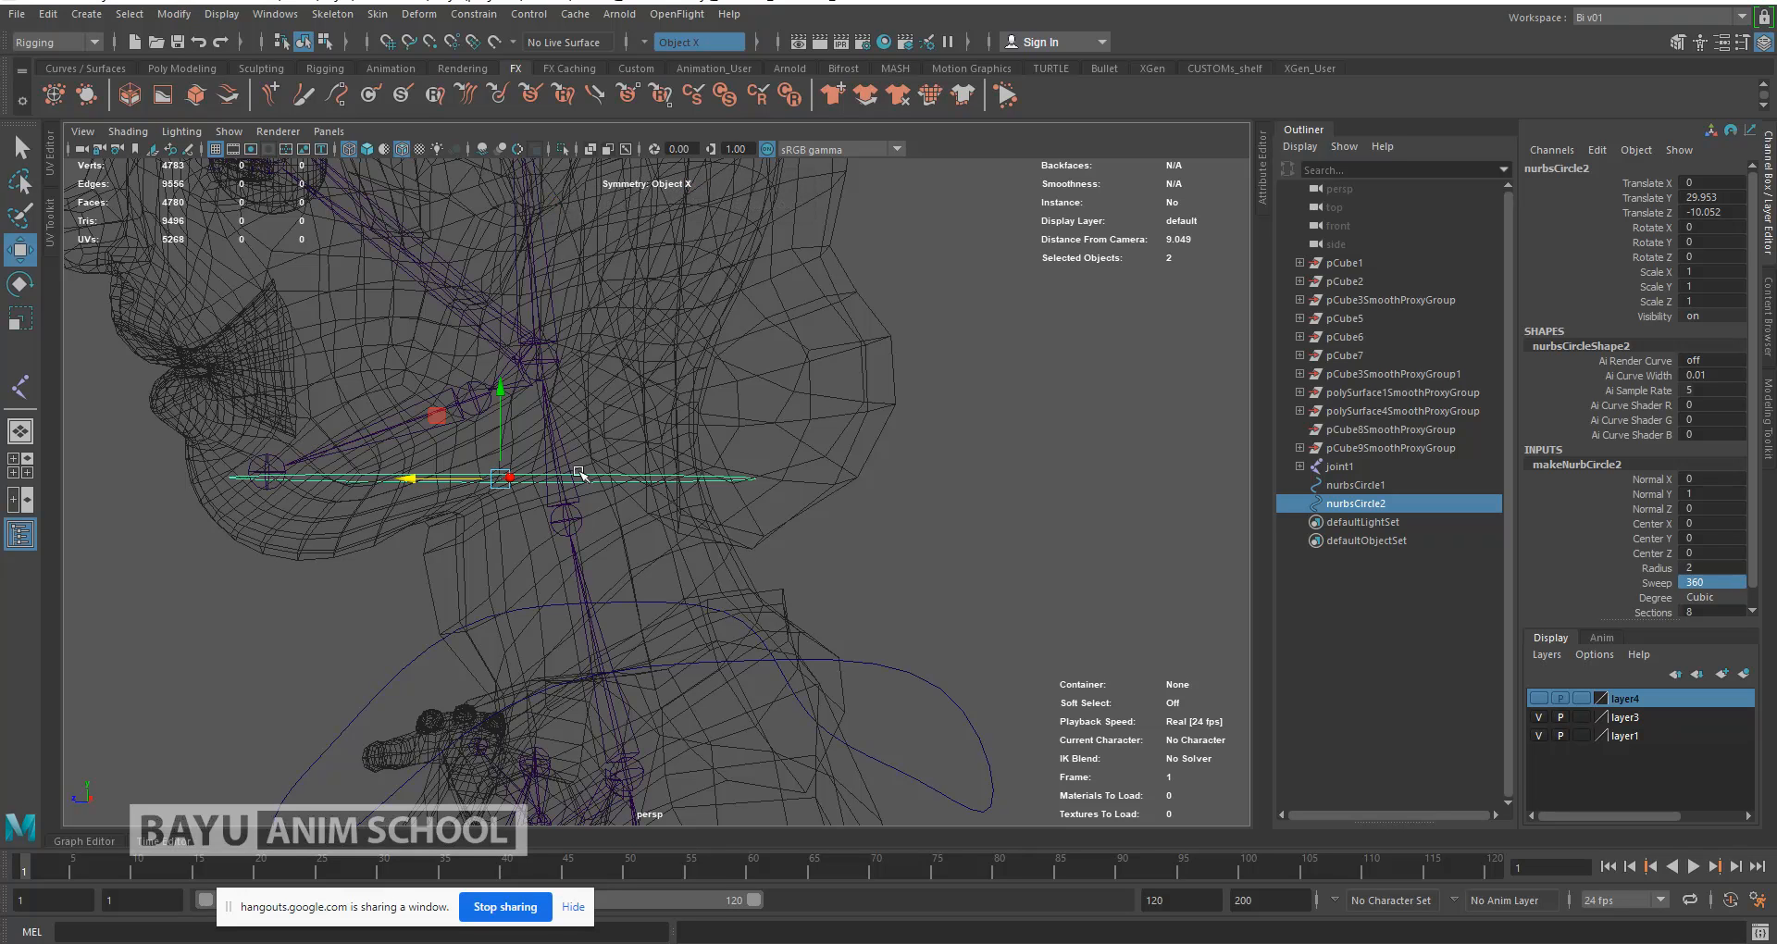
middle_click_drag(482, 507, 497, 518, "alt")
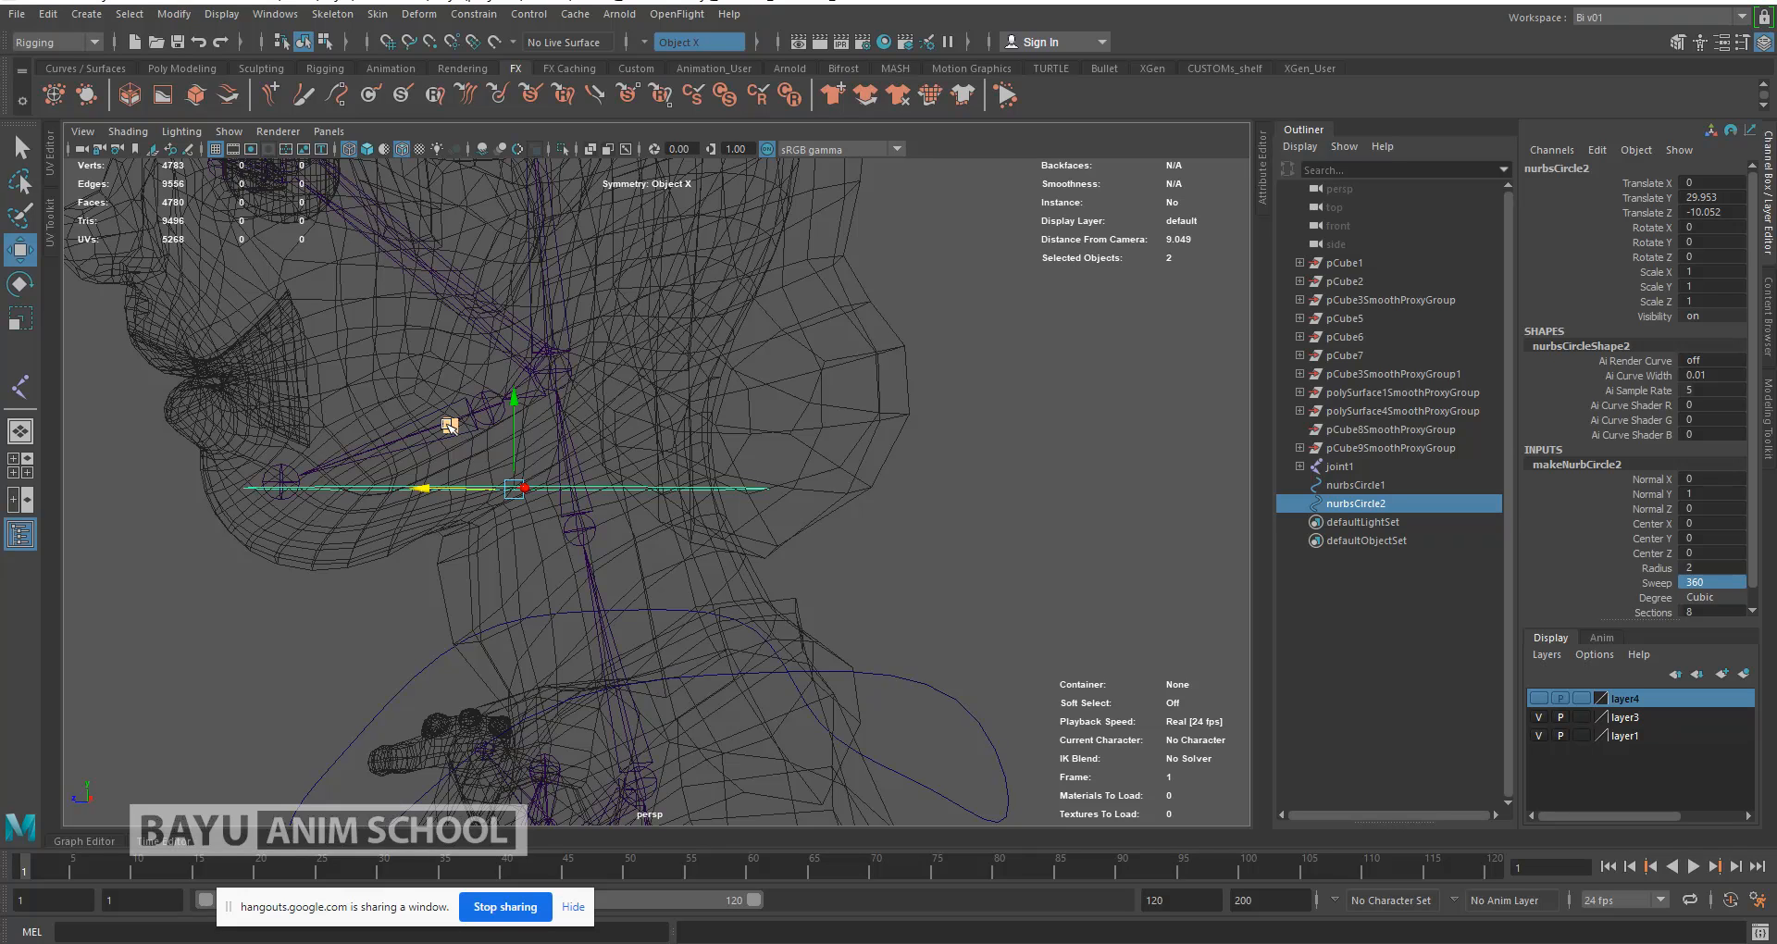
middle_click_drag(450, 424, 516, 460)
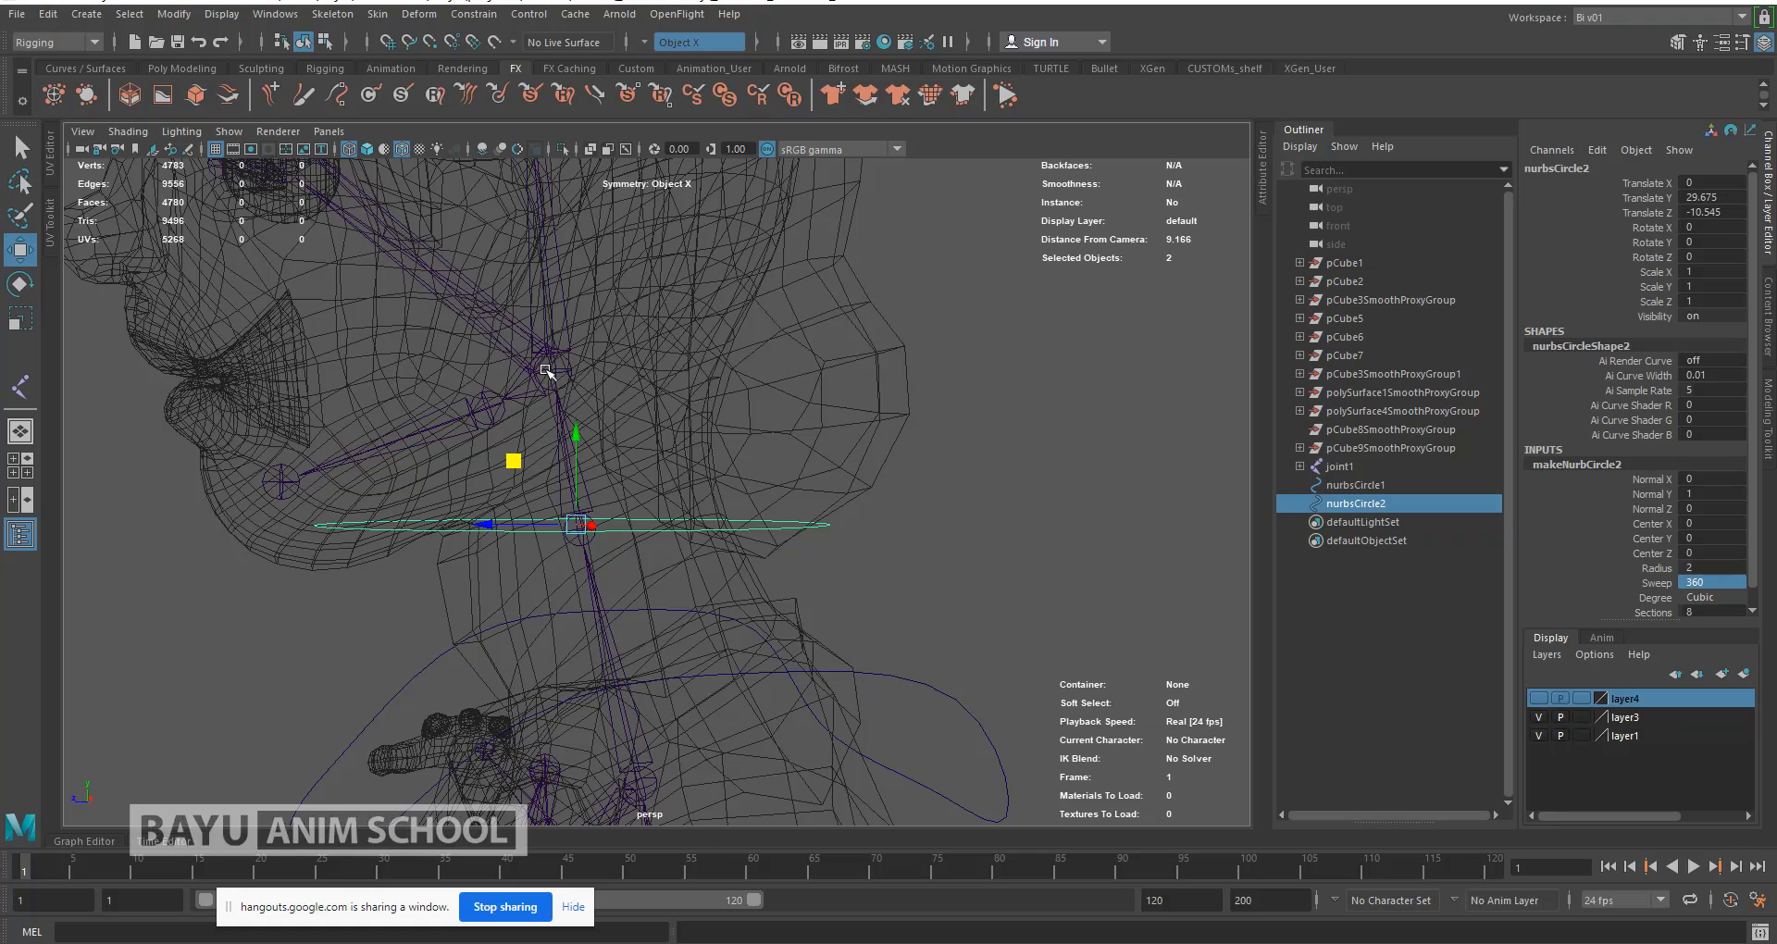
key("e")
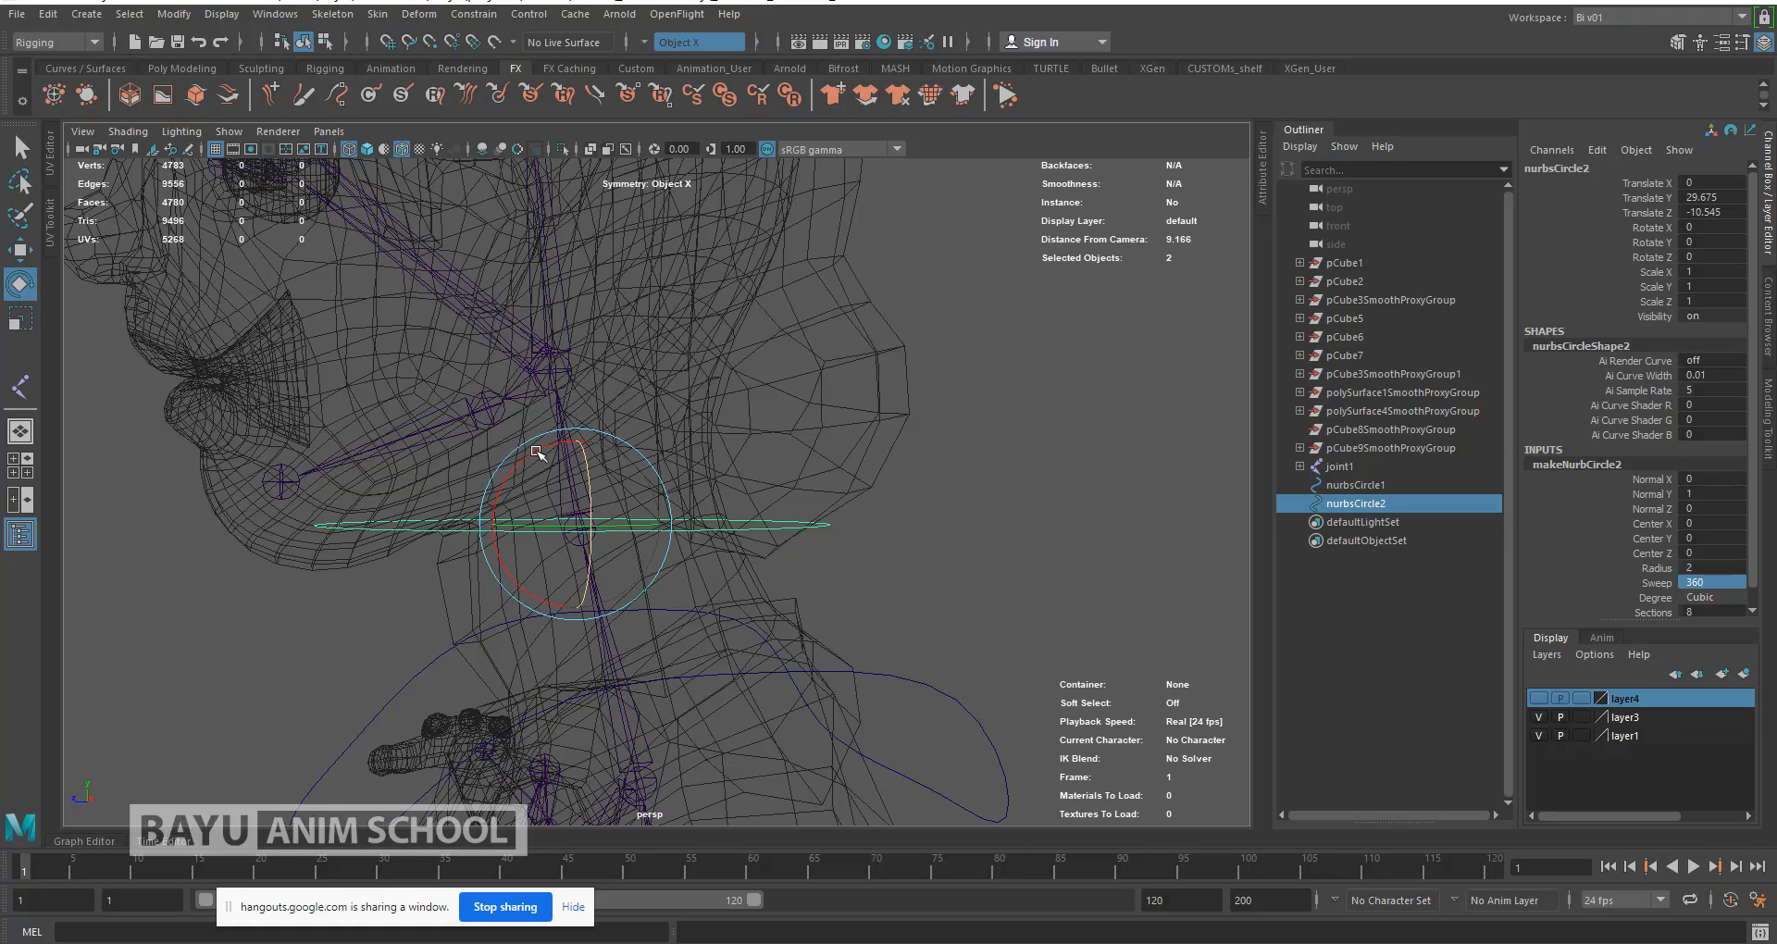
left_click_drag(535, 453, 515, 472)
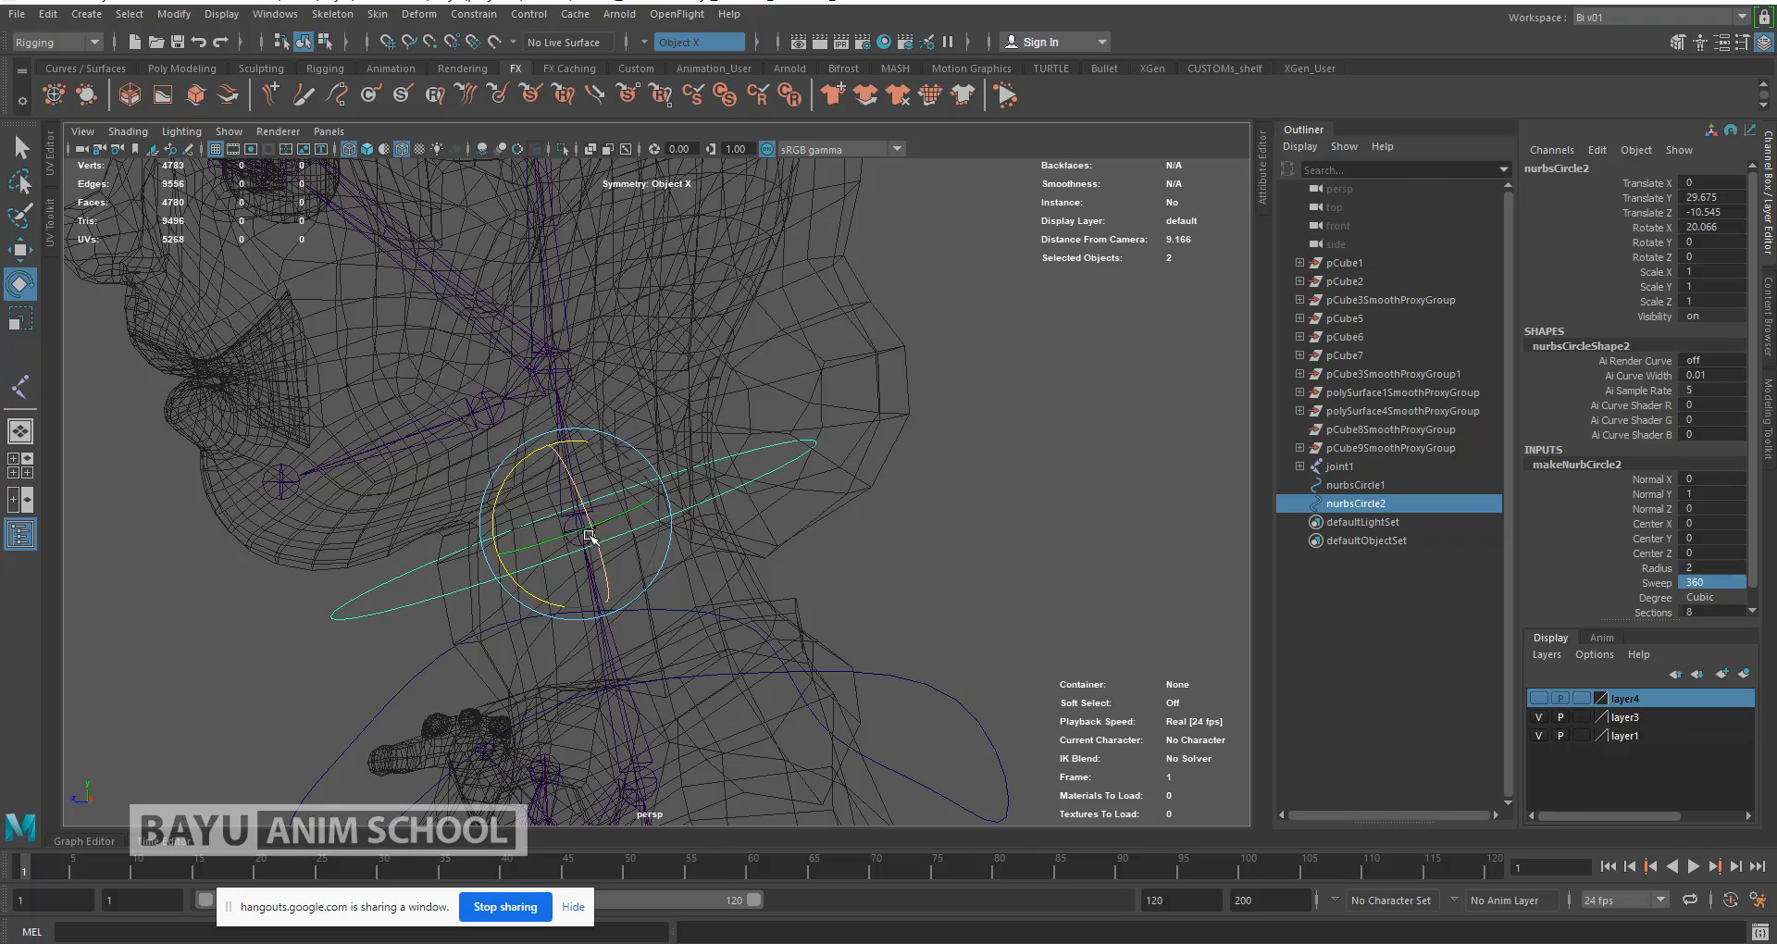
Step: Reduce the neck circle's radius, trying 1 and settling on a slightly larger value
left_click_drag(933, 530, 1434, 581, "alt")
left_click(1722, 567)
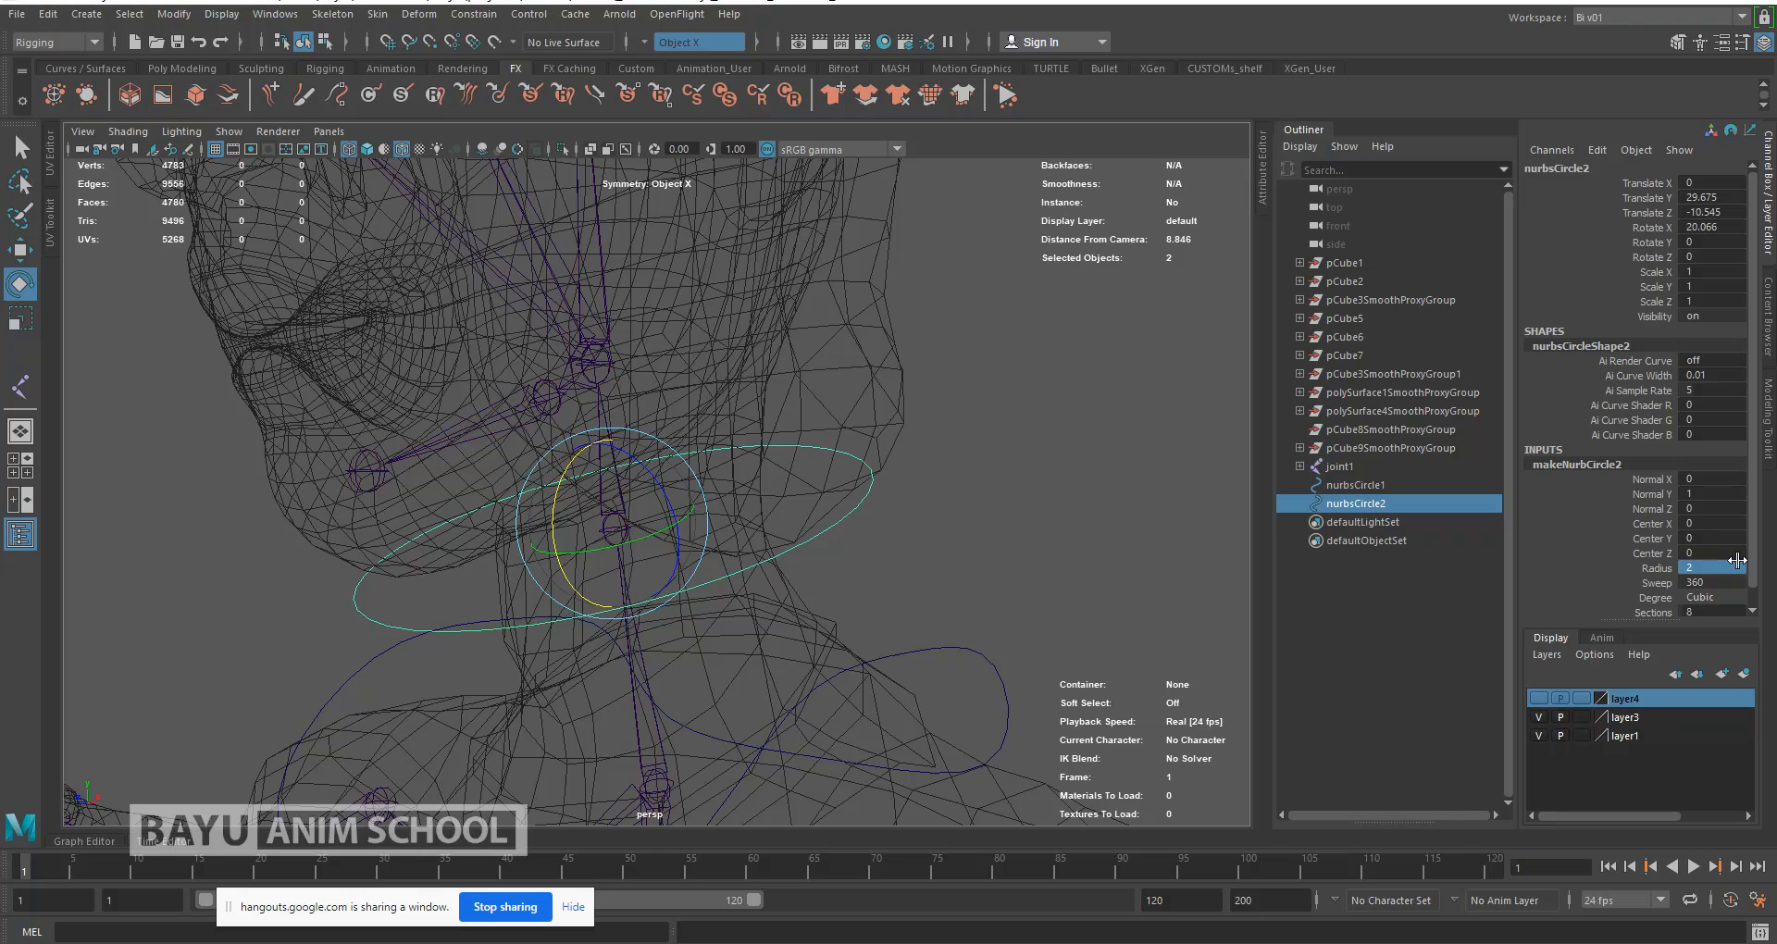
type("1")
key("Tab")
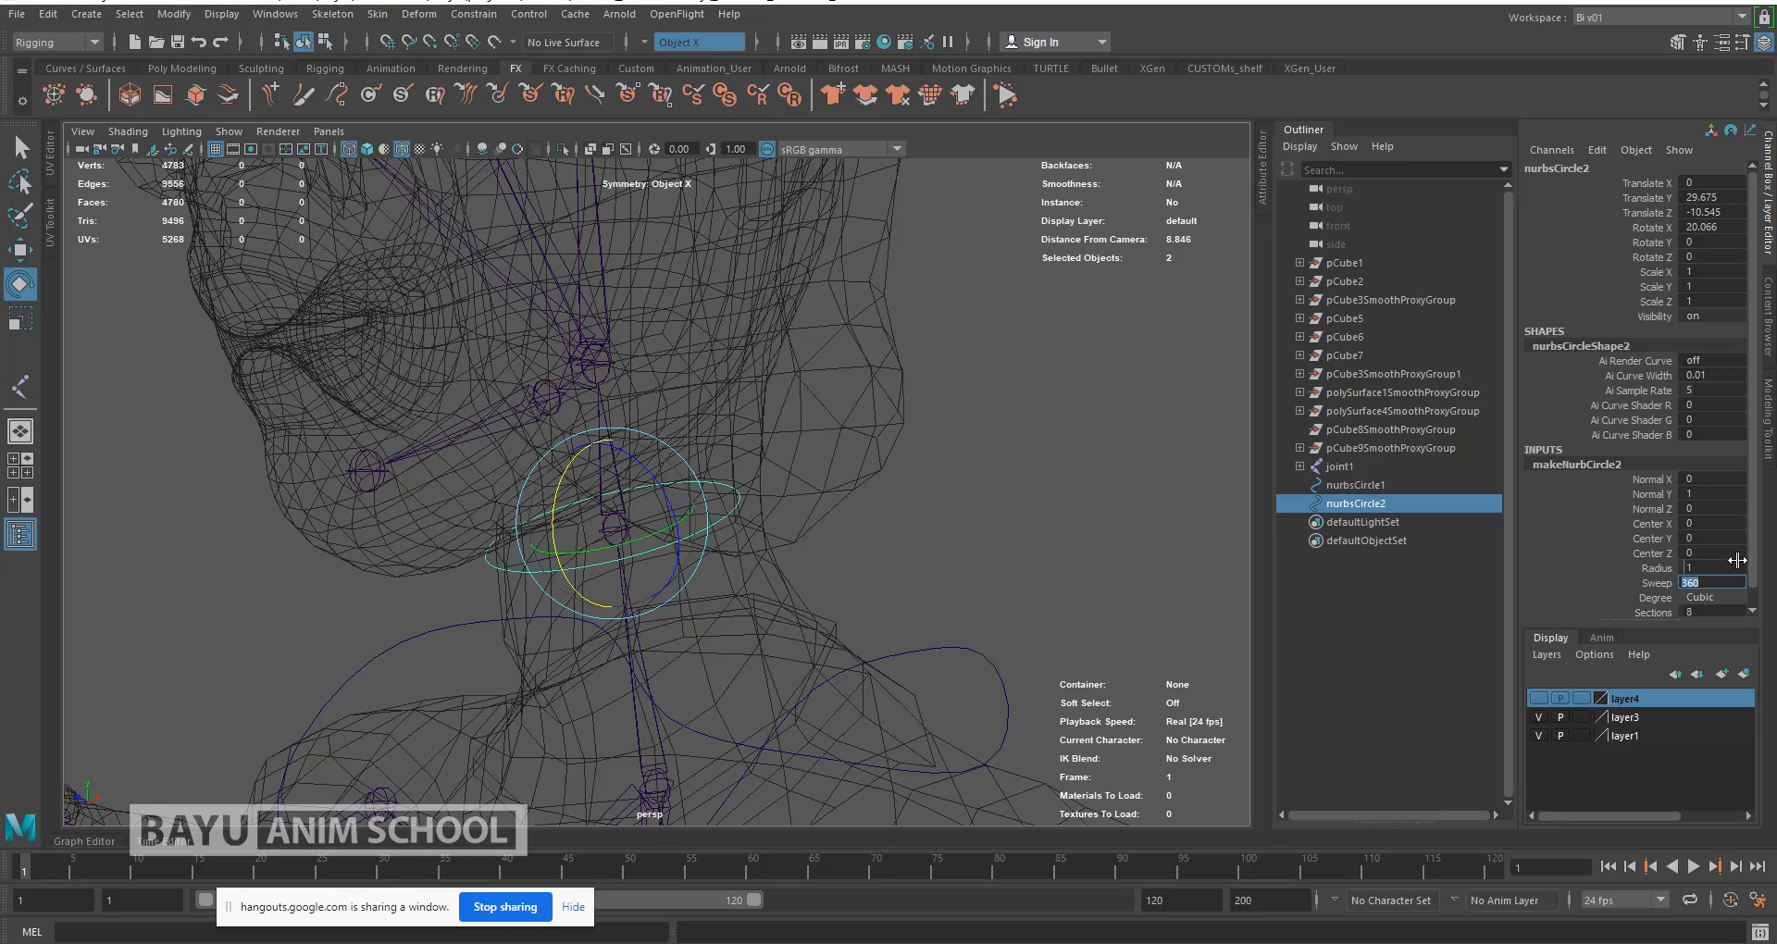
left_click(1719, 567)
key("Return")
Step: Select both control circles and set their wireframe color to yellow
left_click_drag(992, 621, 965, 666)
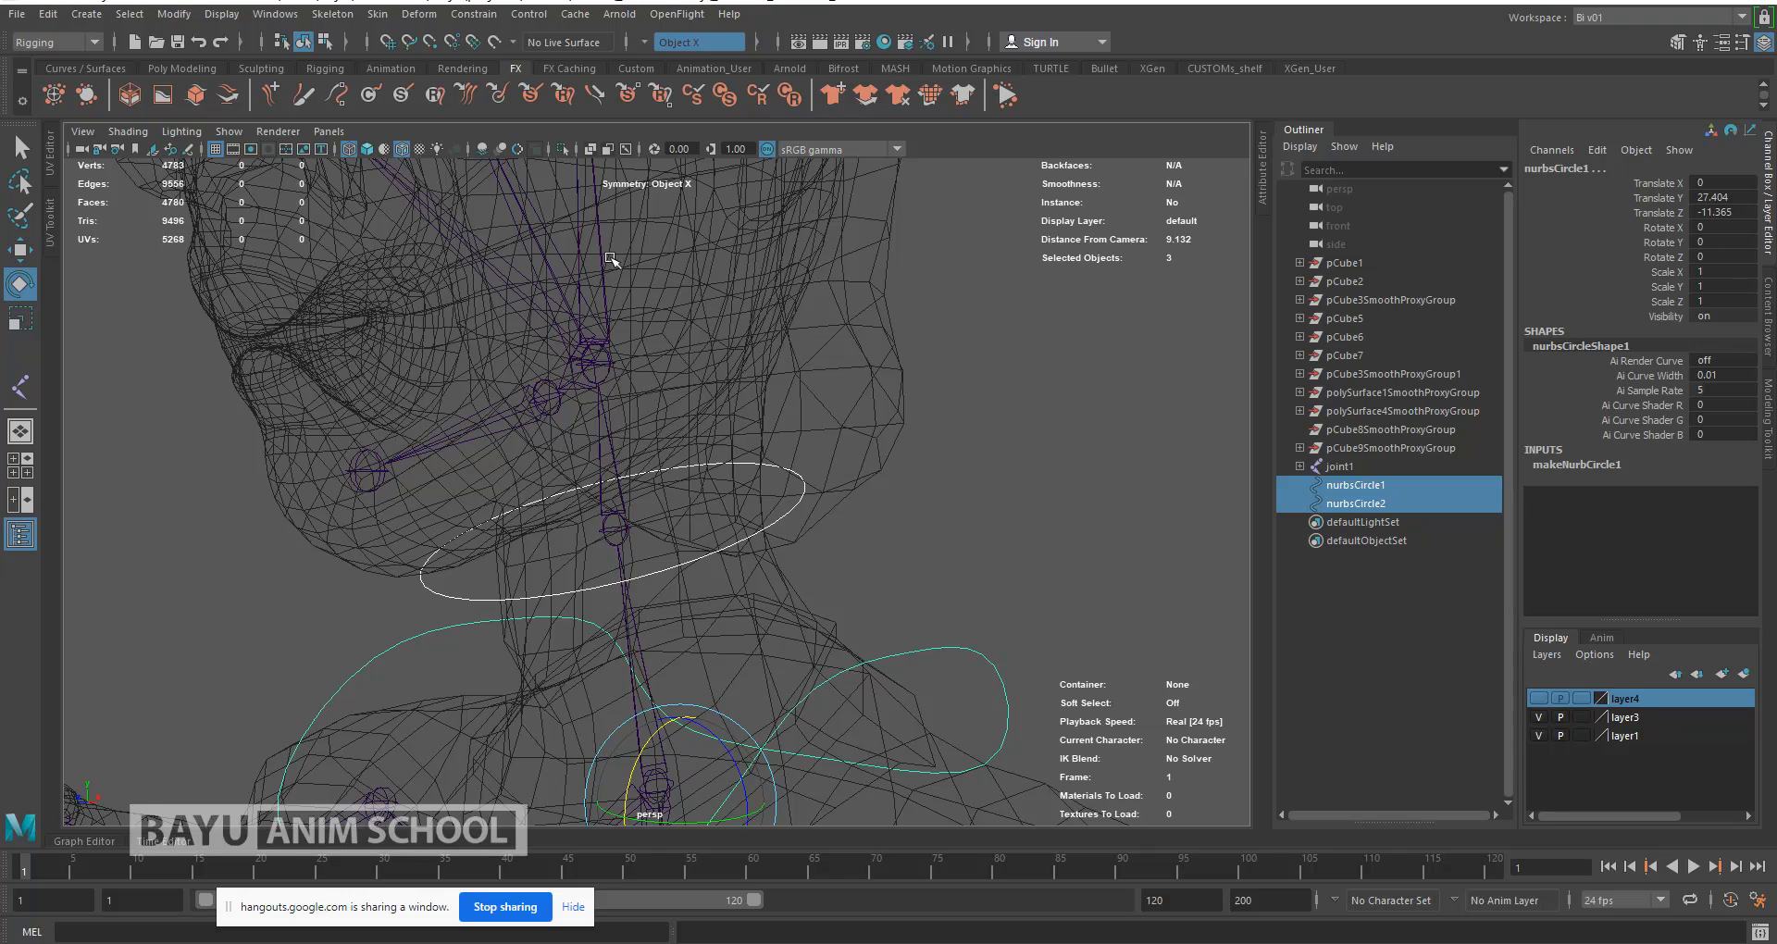
left_click(223, 17)
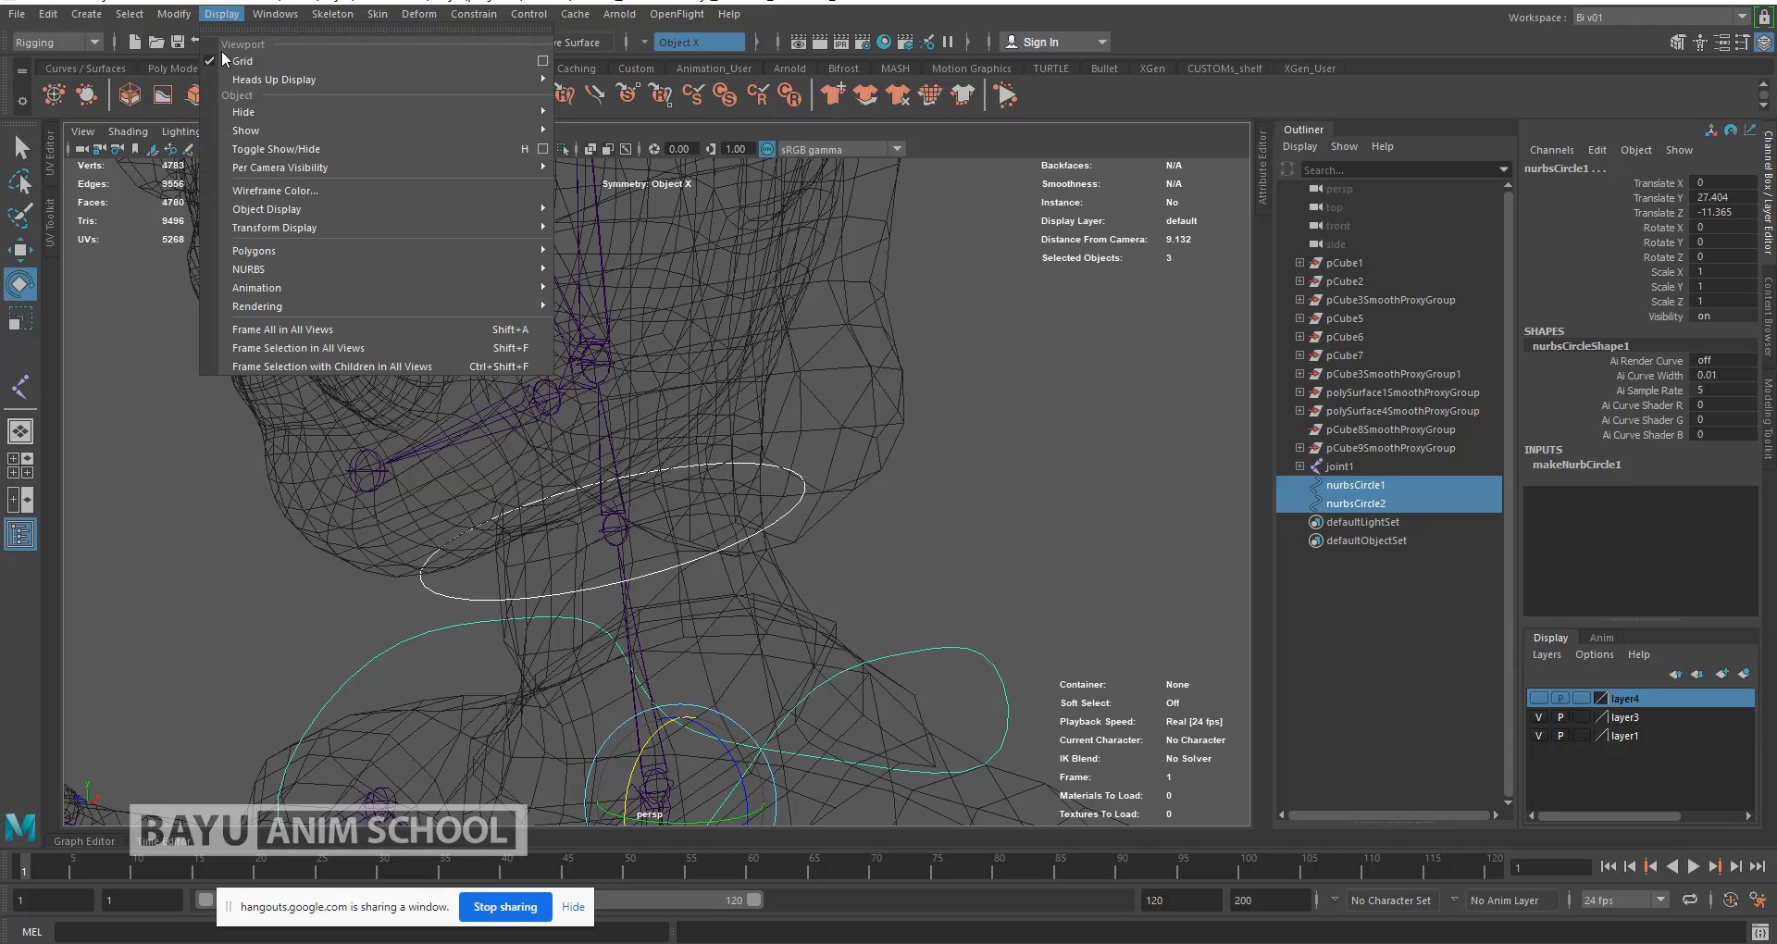
left_click(296, 185)
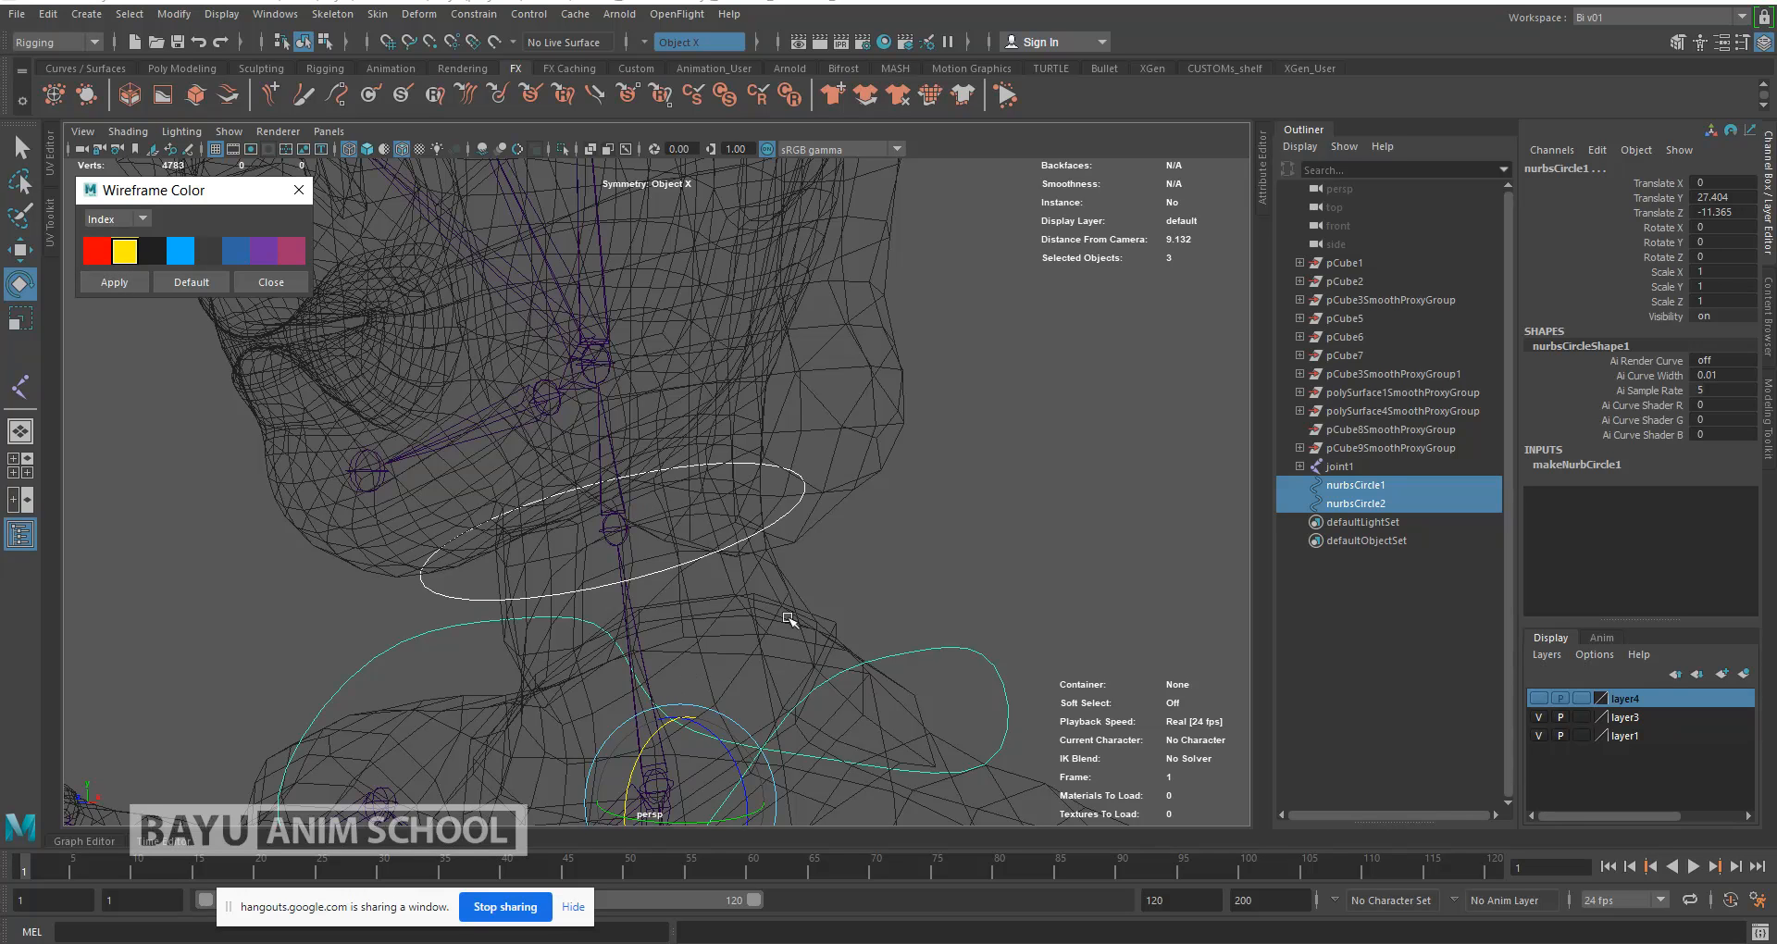
Step: Select the skeleton's root joint and apply a red wireframe color to the joint hierarchy
scroll(788, 619, "down", 5)
middle_click_drag(854, 663, 859, 544, "alt")
left_click(635, 811)
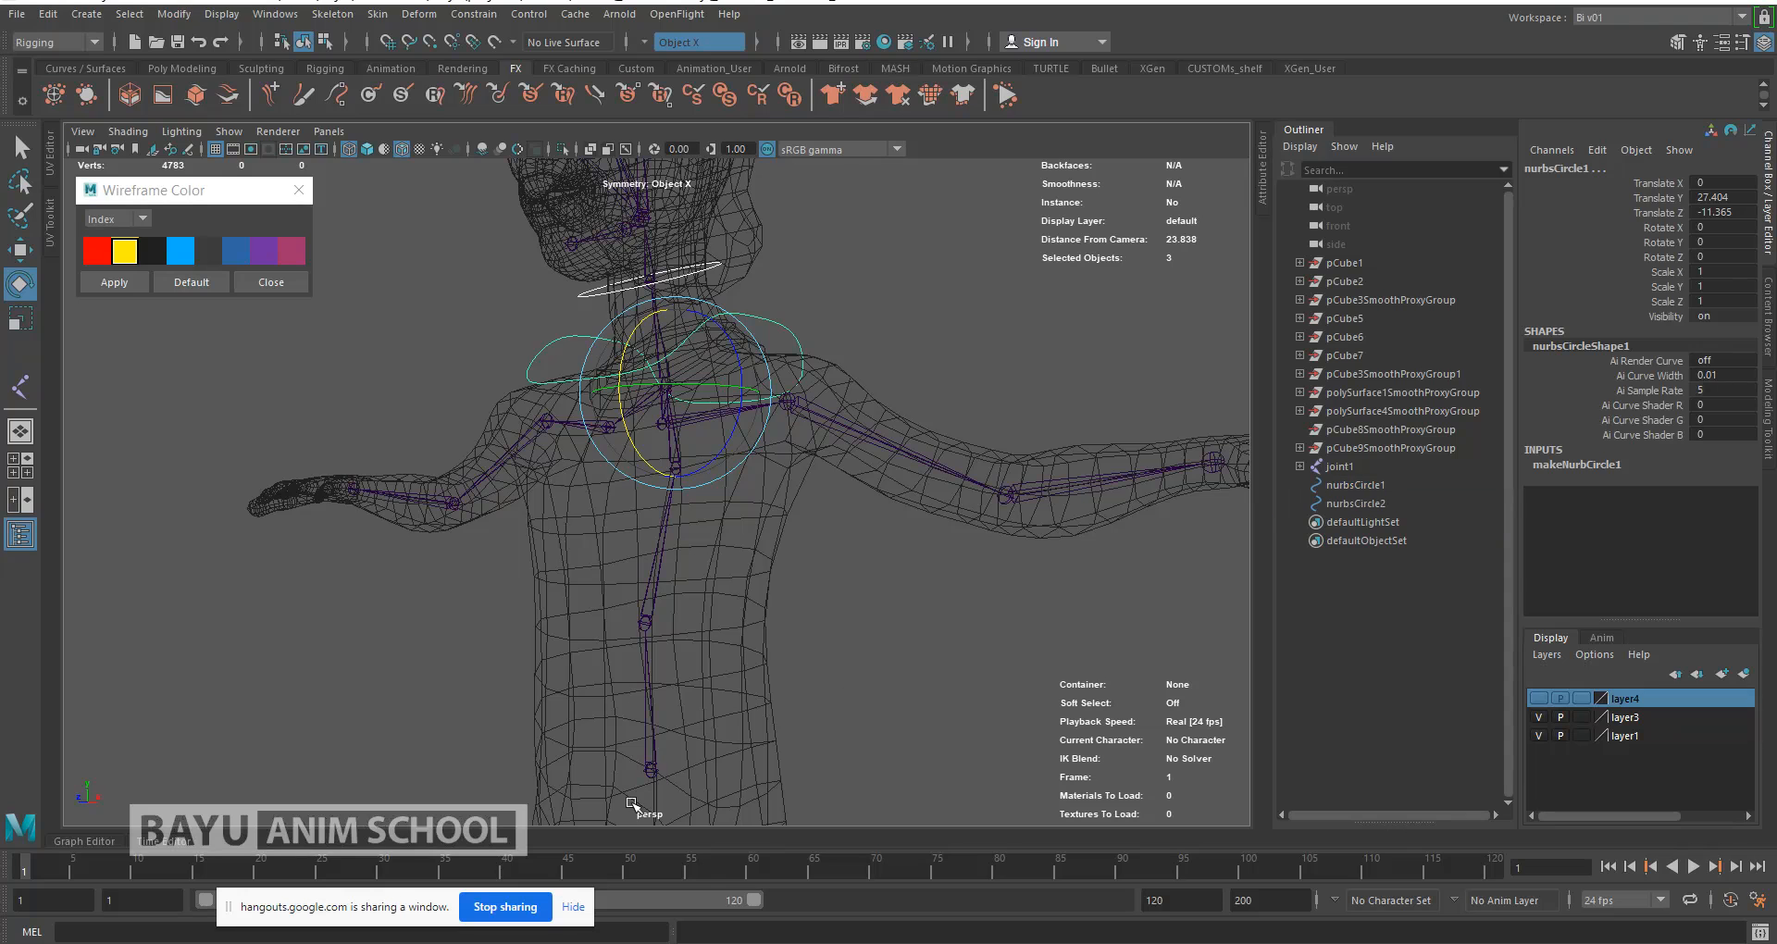
left_click(652, 768)
left_click(97, 251)
left_click(111, 280)
left_click(776, 513)
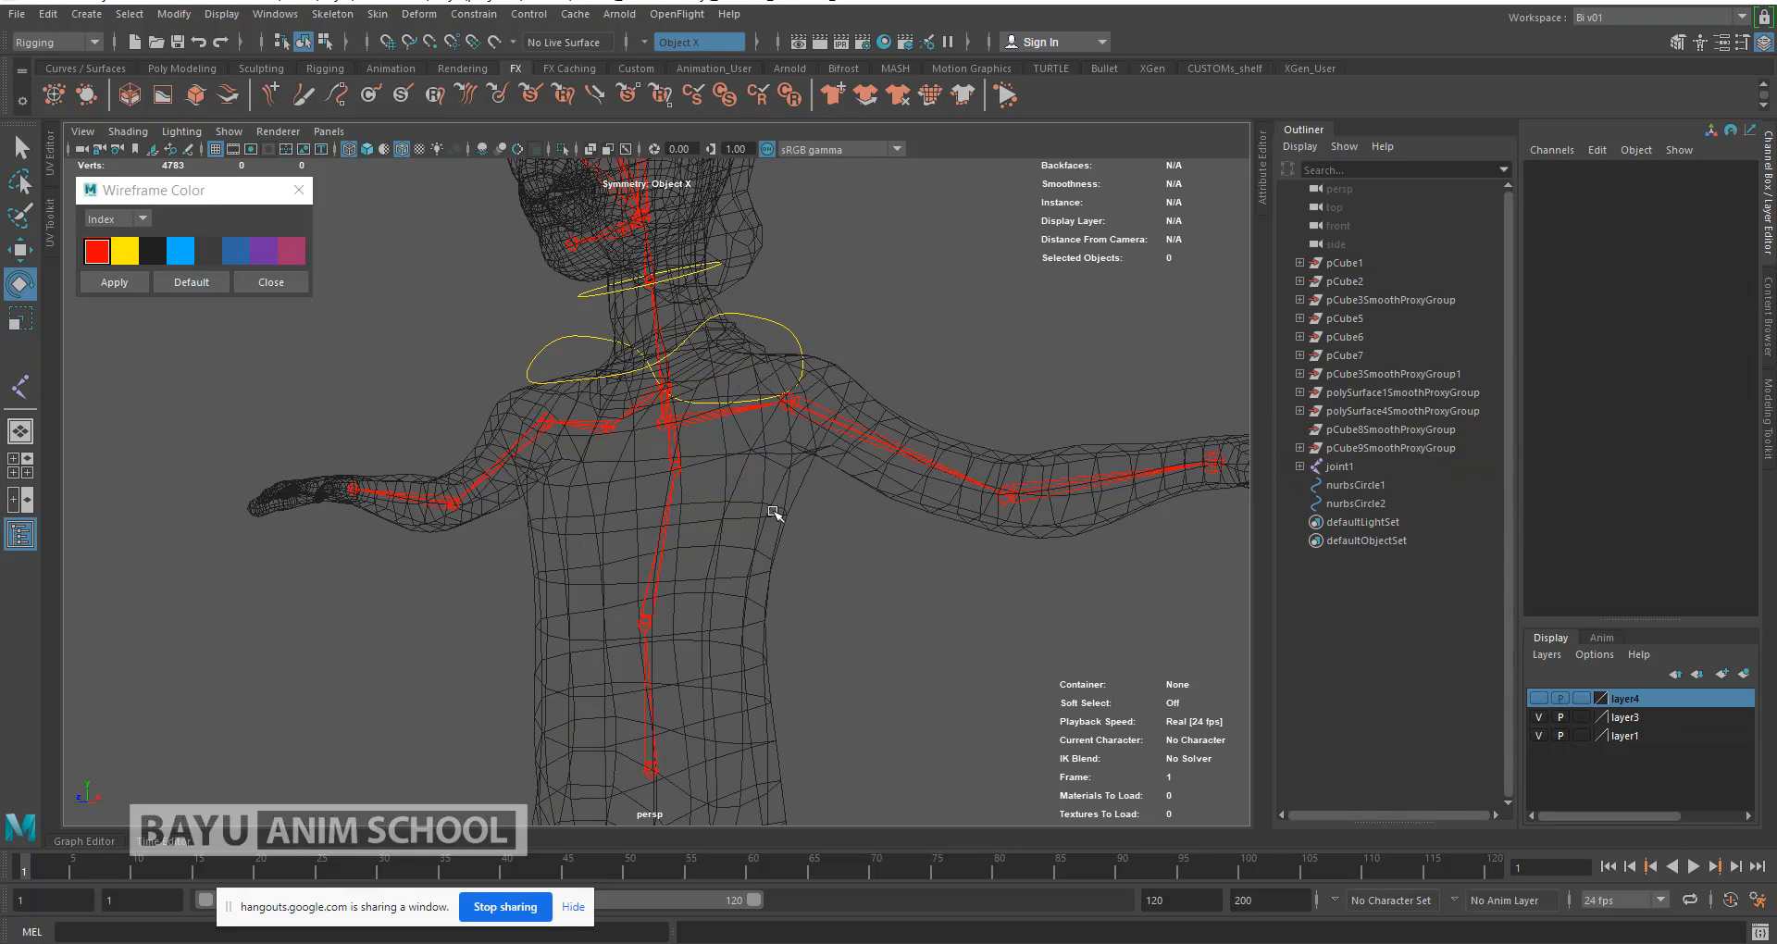
left_click_drag(718, 472, 603, 550, "alt")
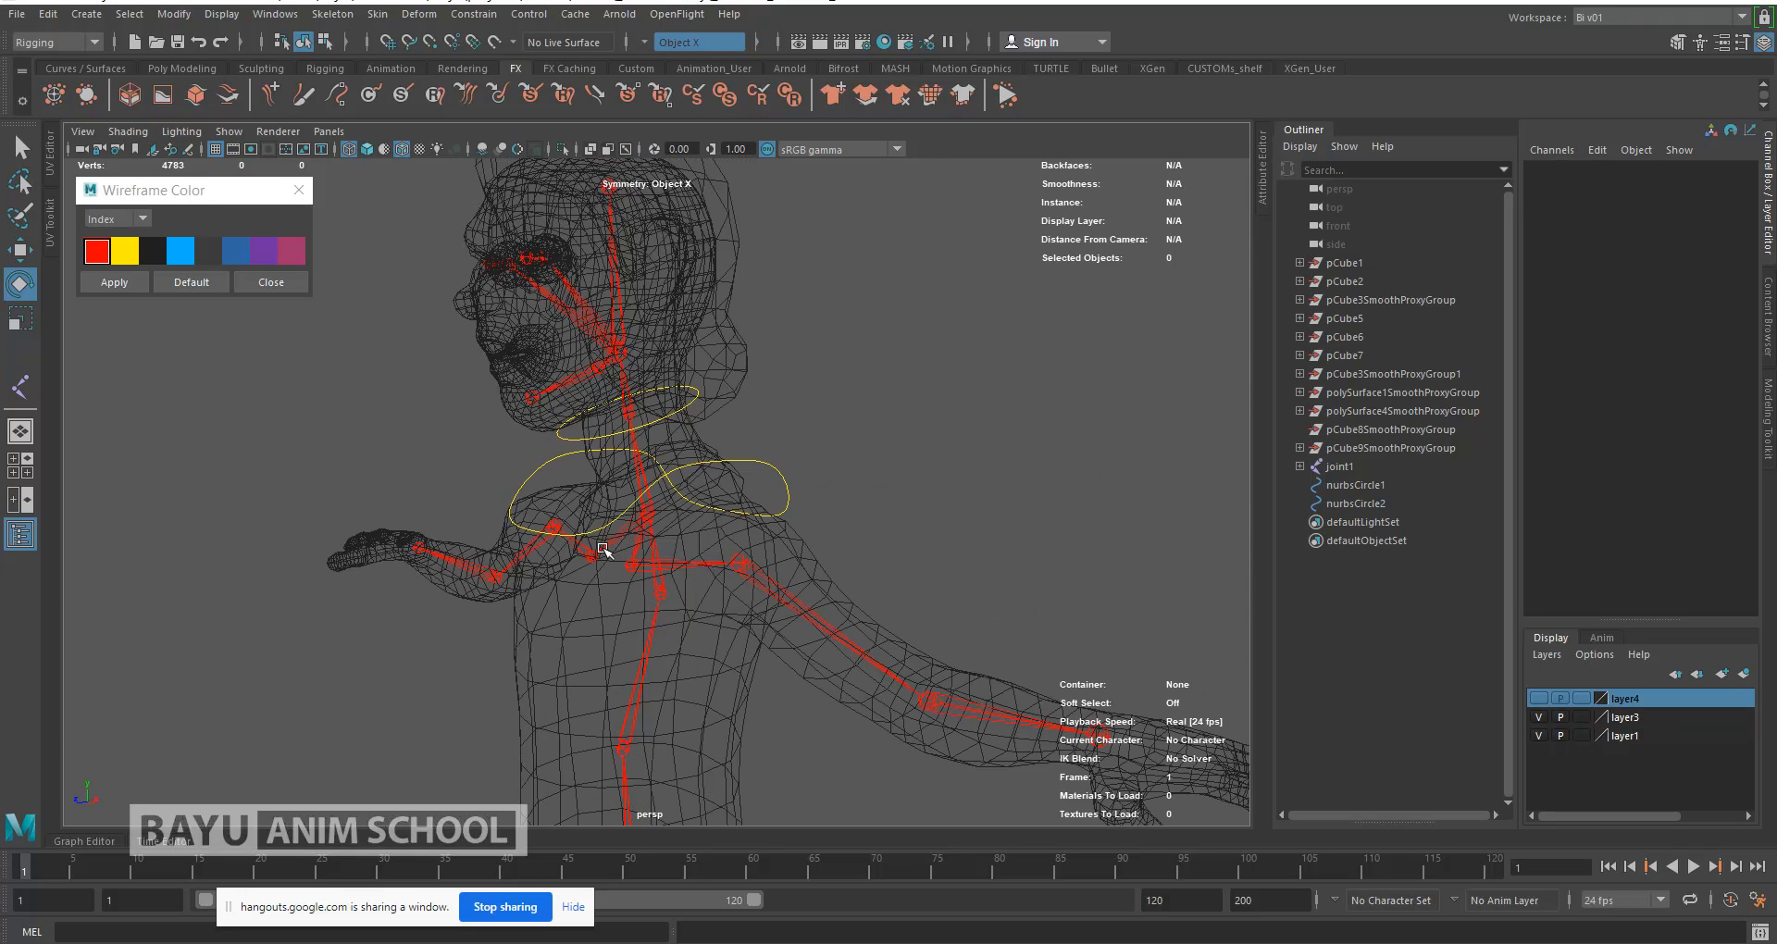
Step: Duplicate the neck circle with Duplicate Special and reset the copy's Rotate X to 0
left_click(83, 14)
left_click(82, 20)
left_click(699, 398)
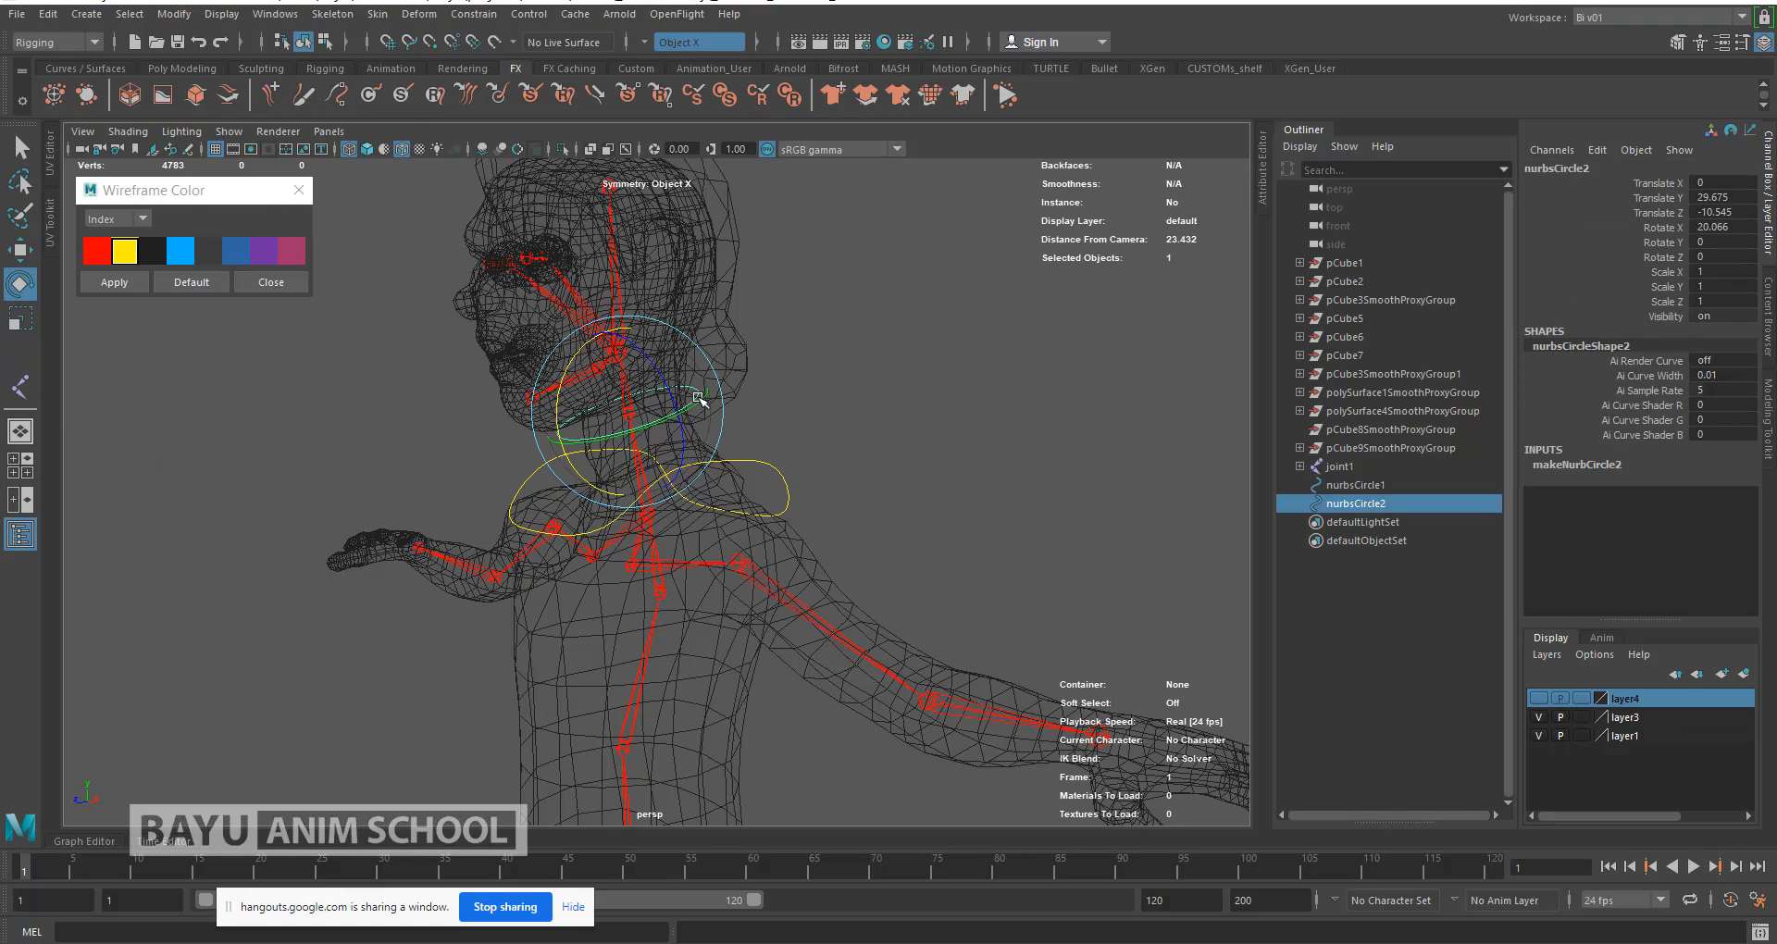
left_click_drag(833, 458, 809, 554, "alt")
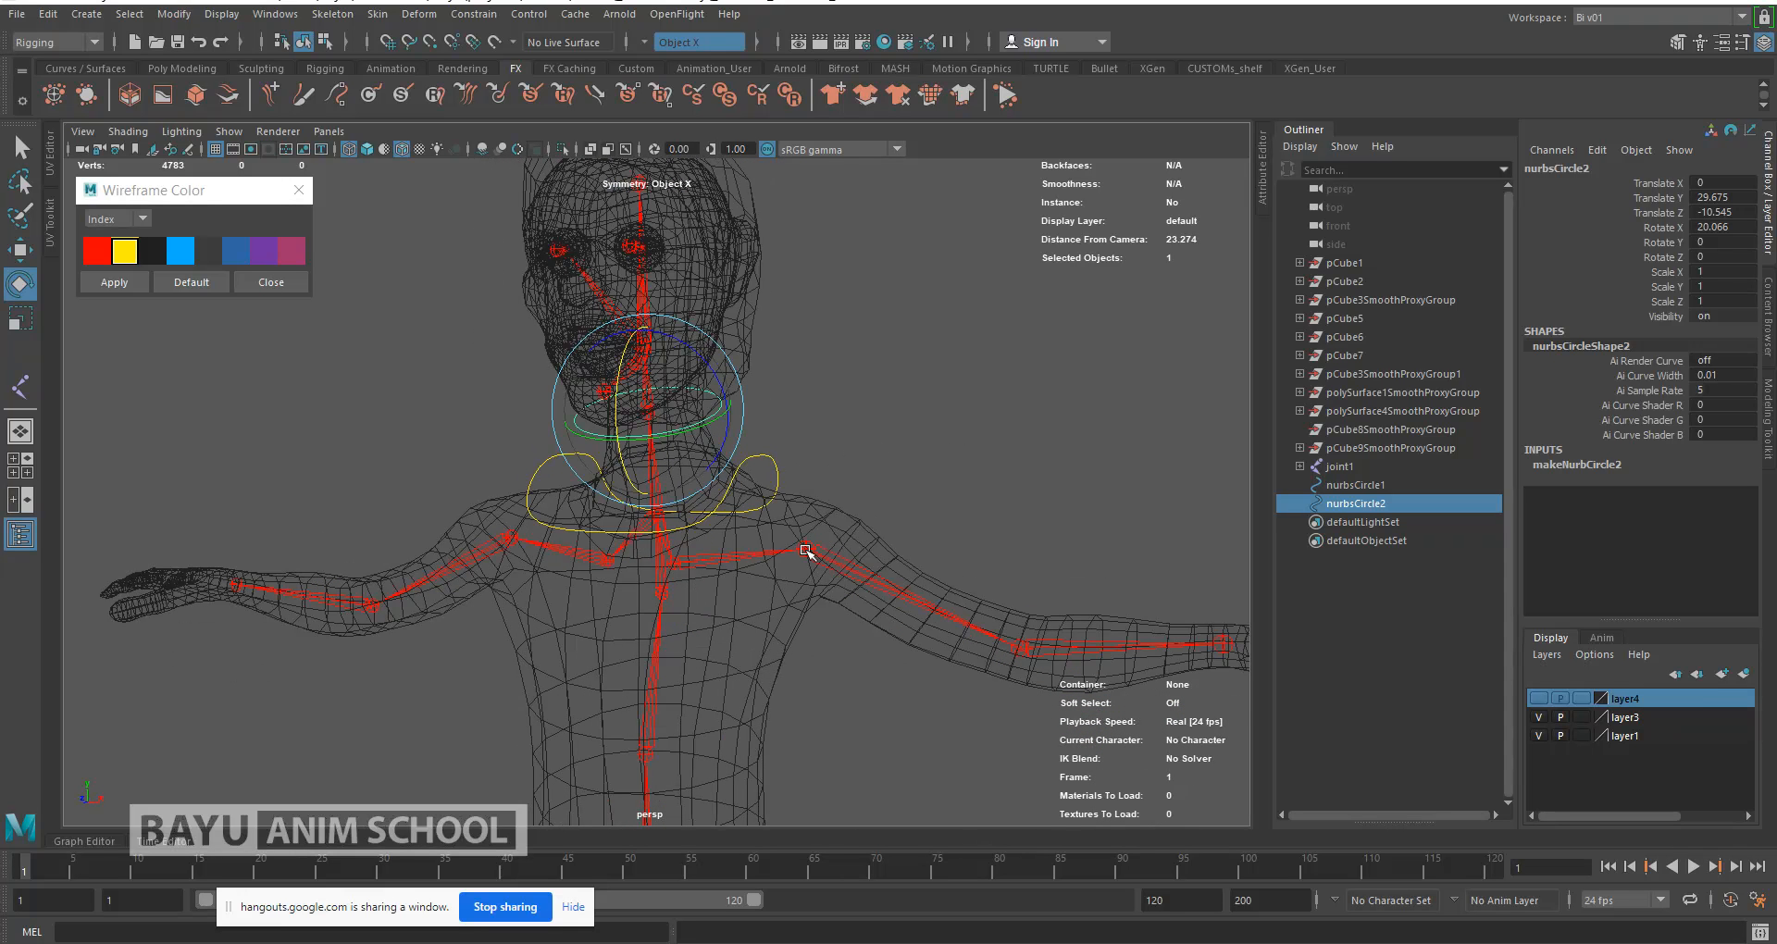
left_click(48, 14)
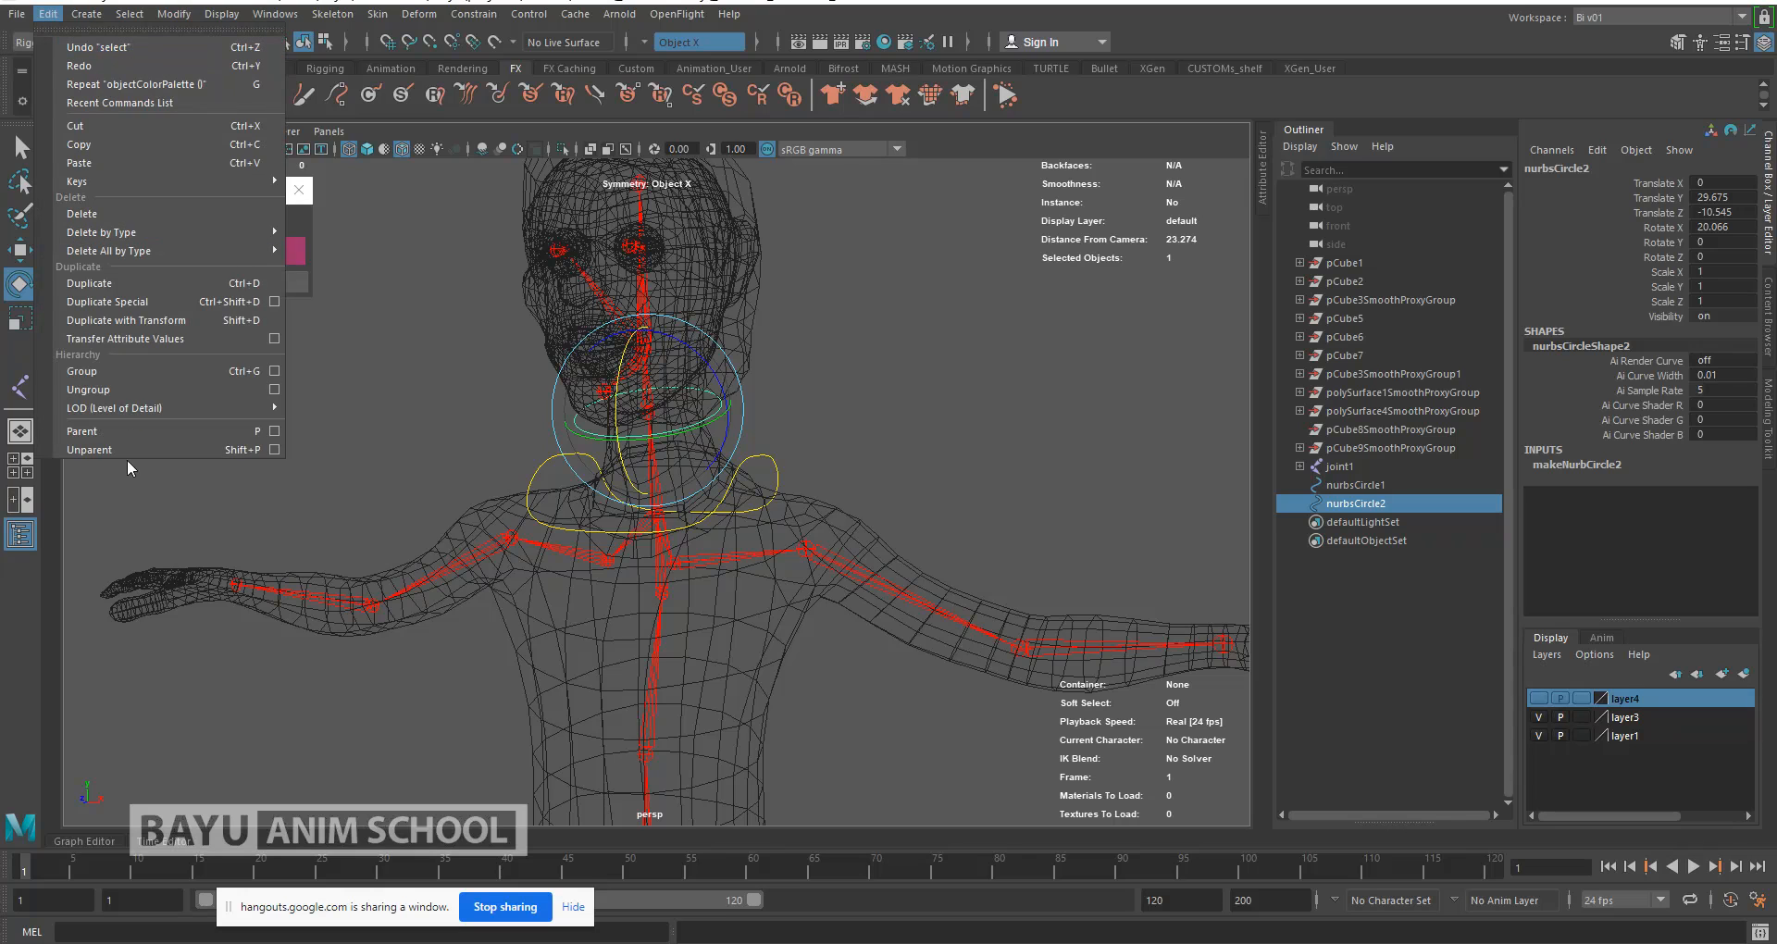
left_click(132, 303)
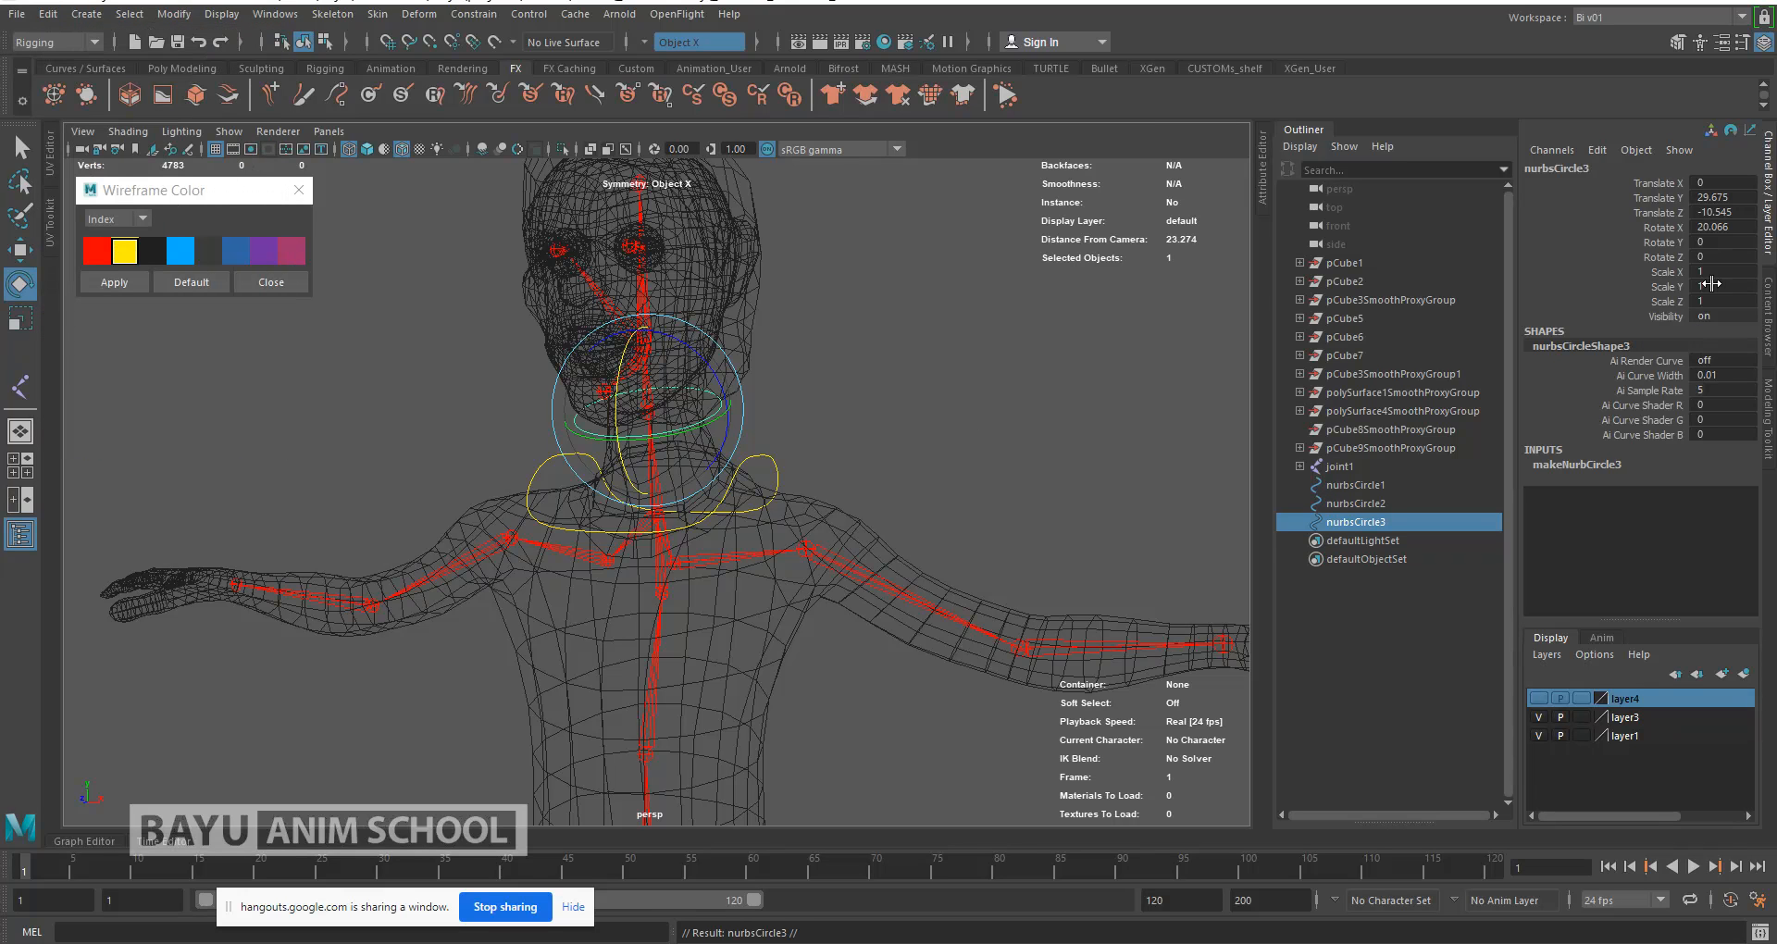
double_click(1741, 227)
type("0")
key("Return")
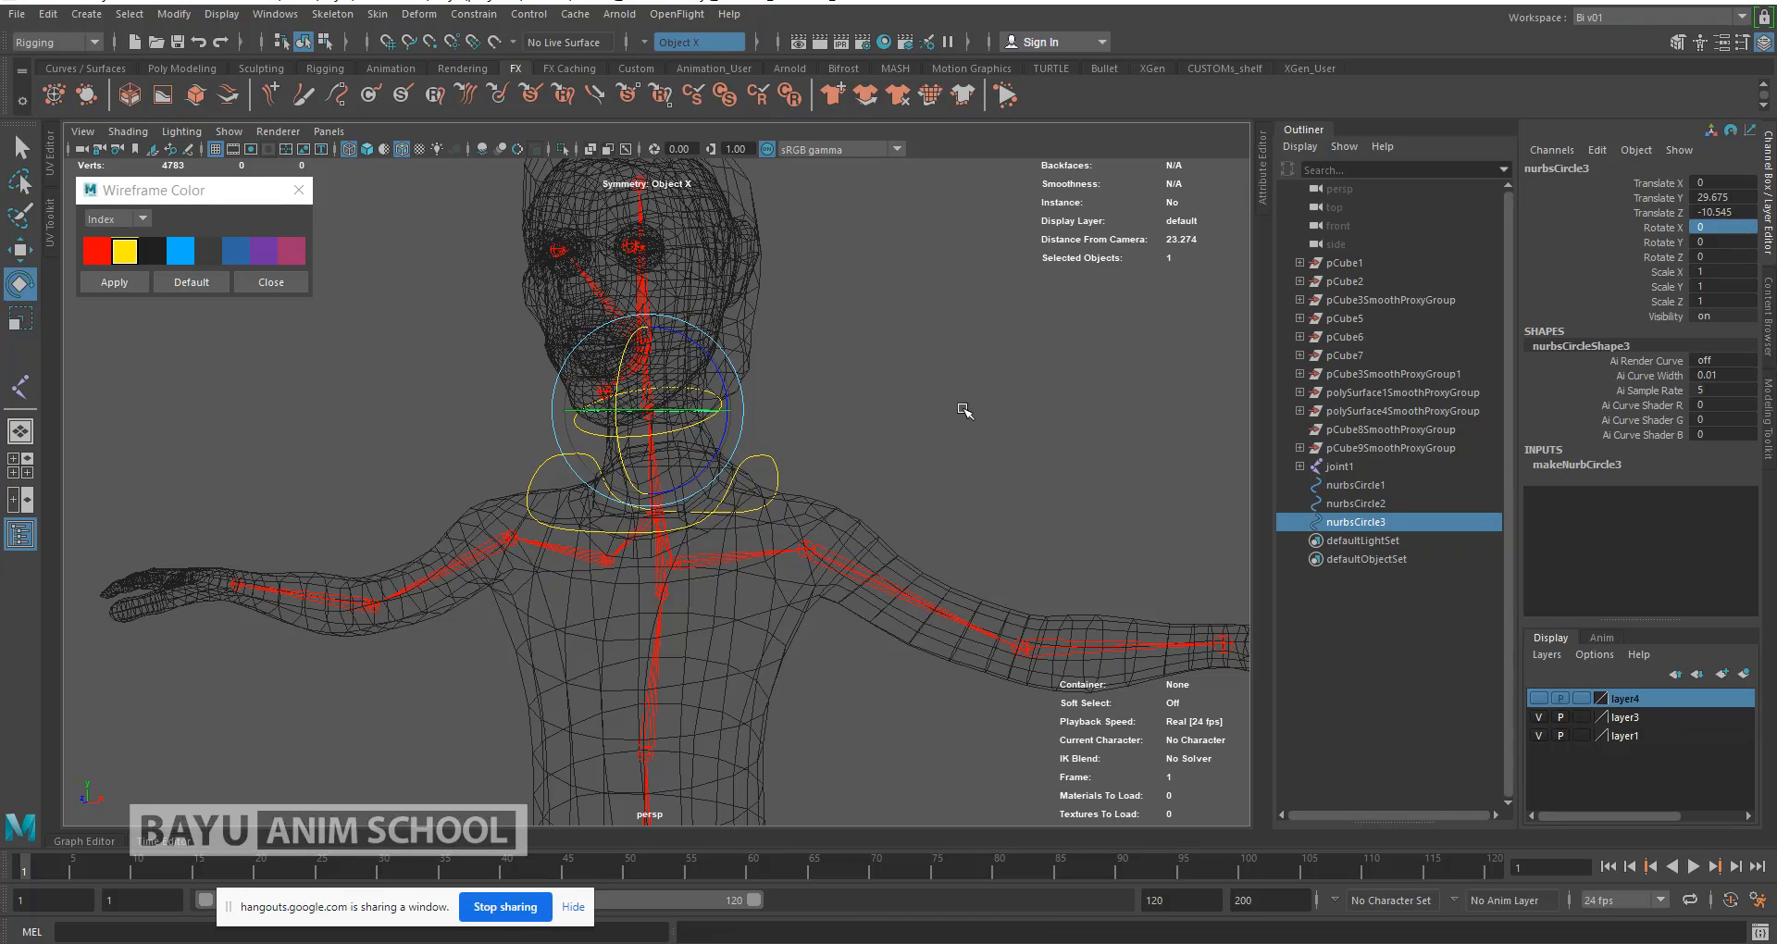
Step: Stand the duplicated circle upright by setting its Rotate Z to 90
key("w")
key("e")
left_click_drag(695, 338, 748, 463)
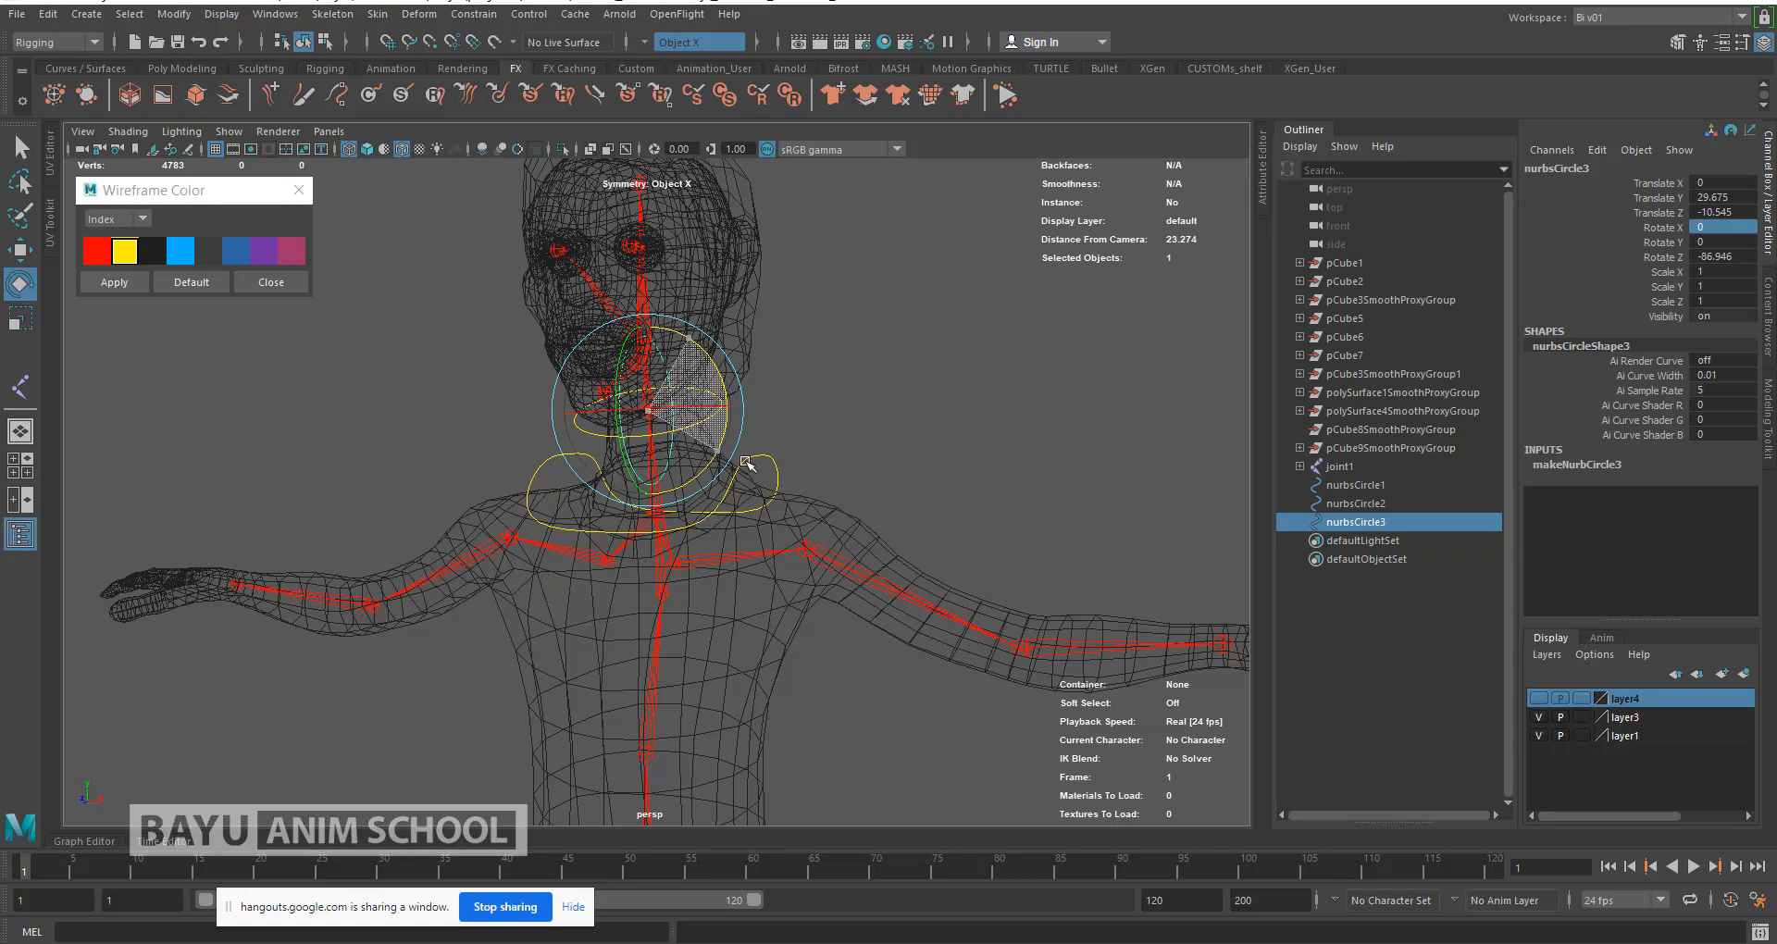
left_click(1747, 257)
type("90")
key("Return")
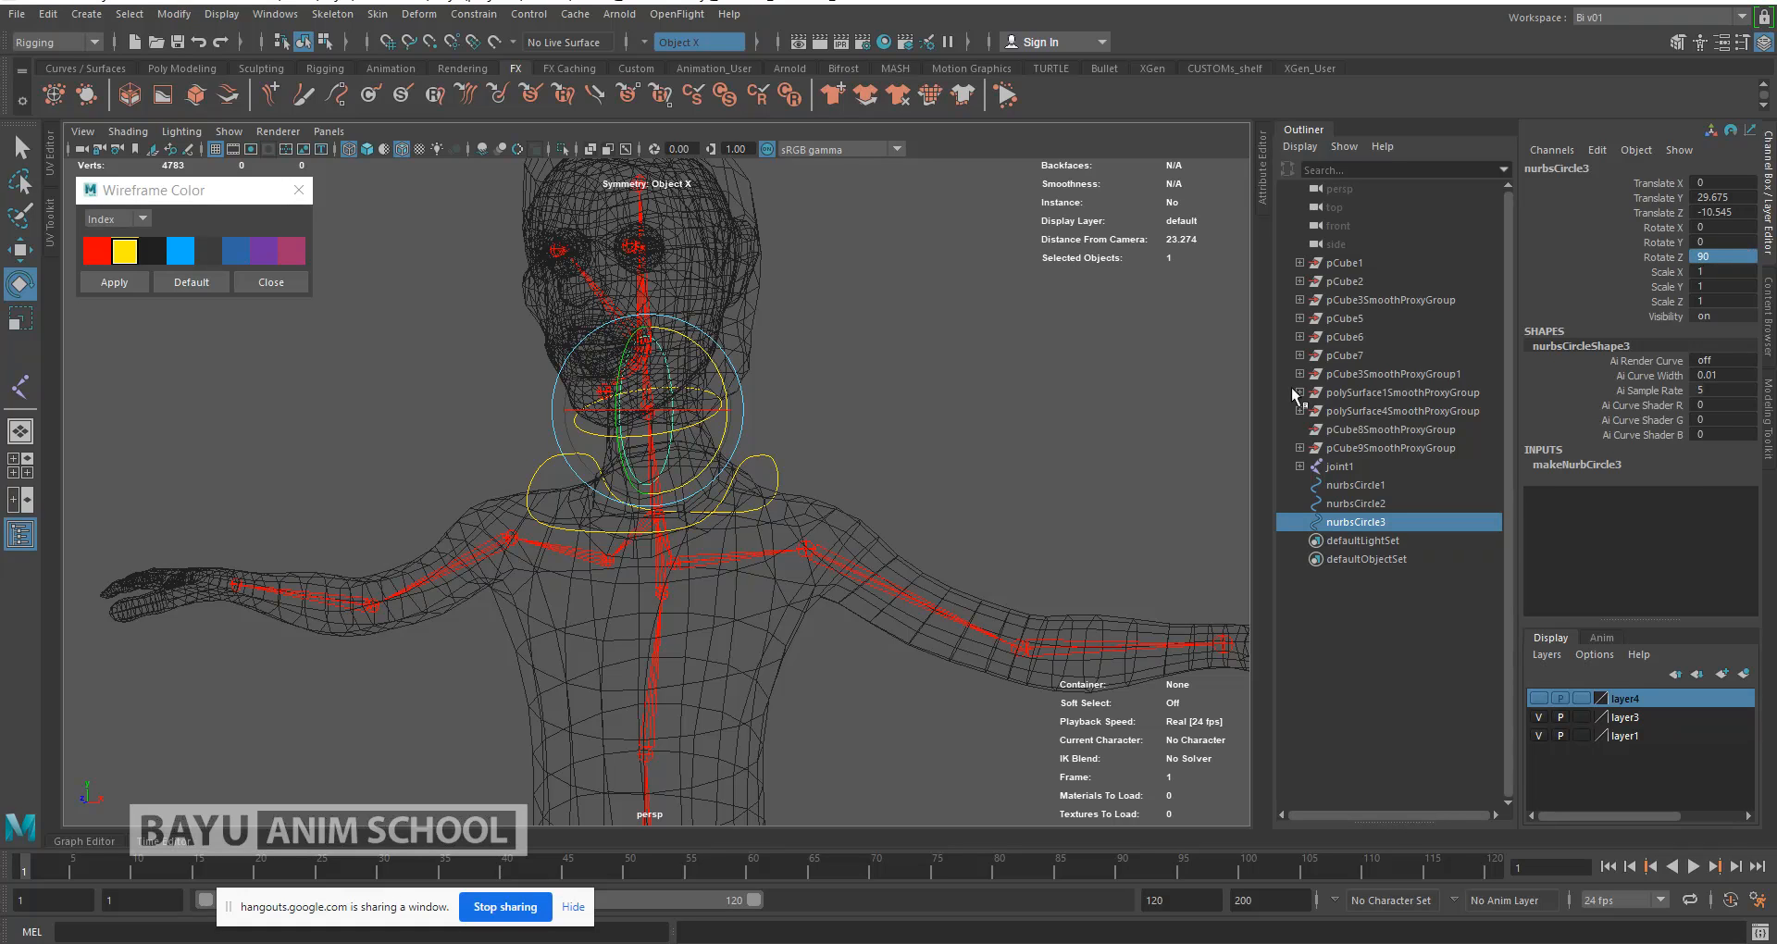
Step: Hide polygons in the viewport so that only the joints and control curves are displayed
key("w")
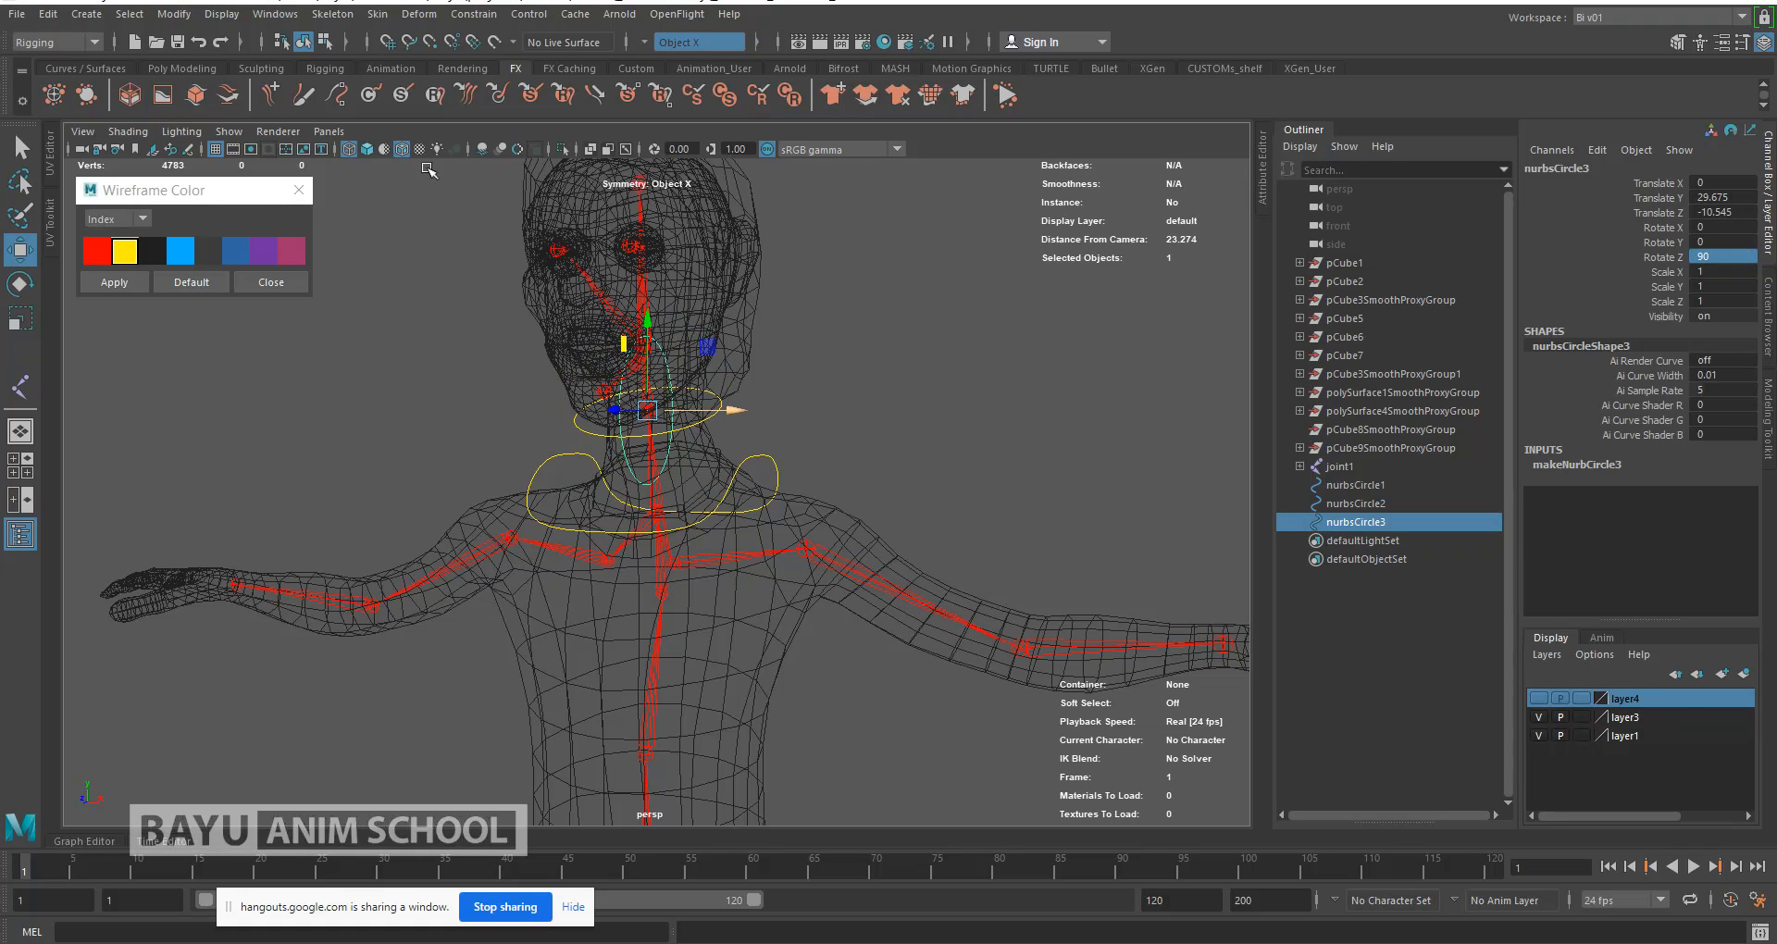
left_click(229, 132)
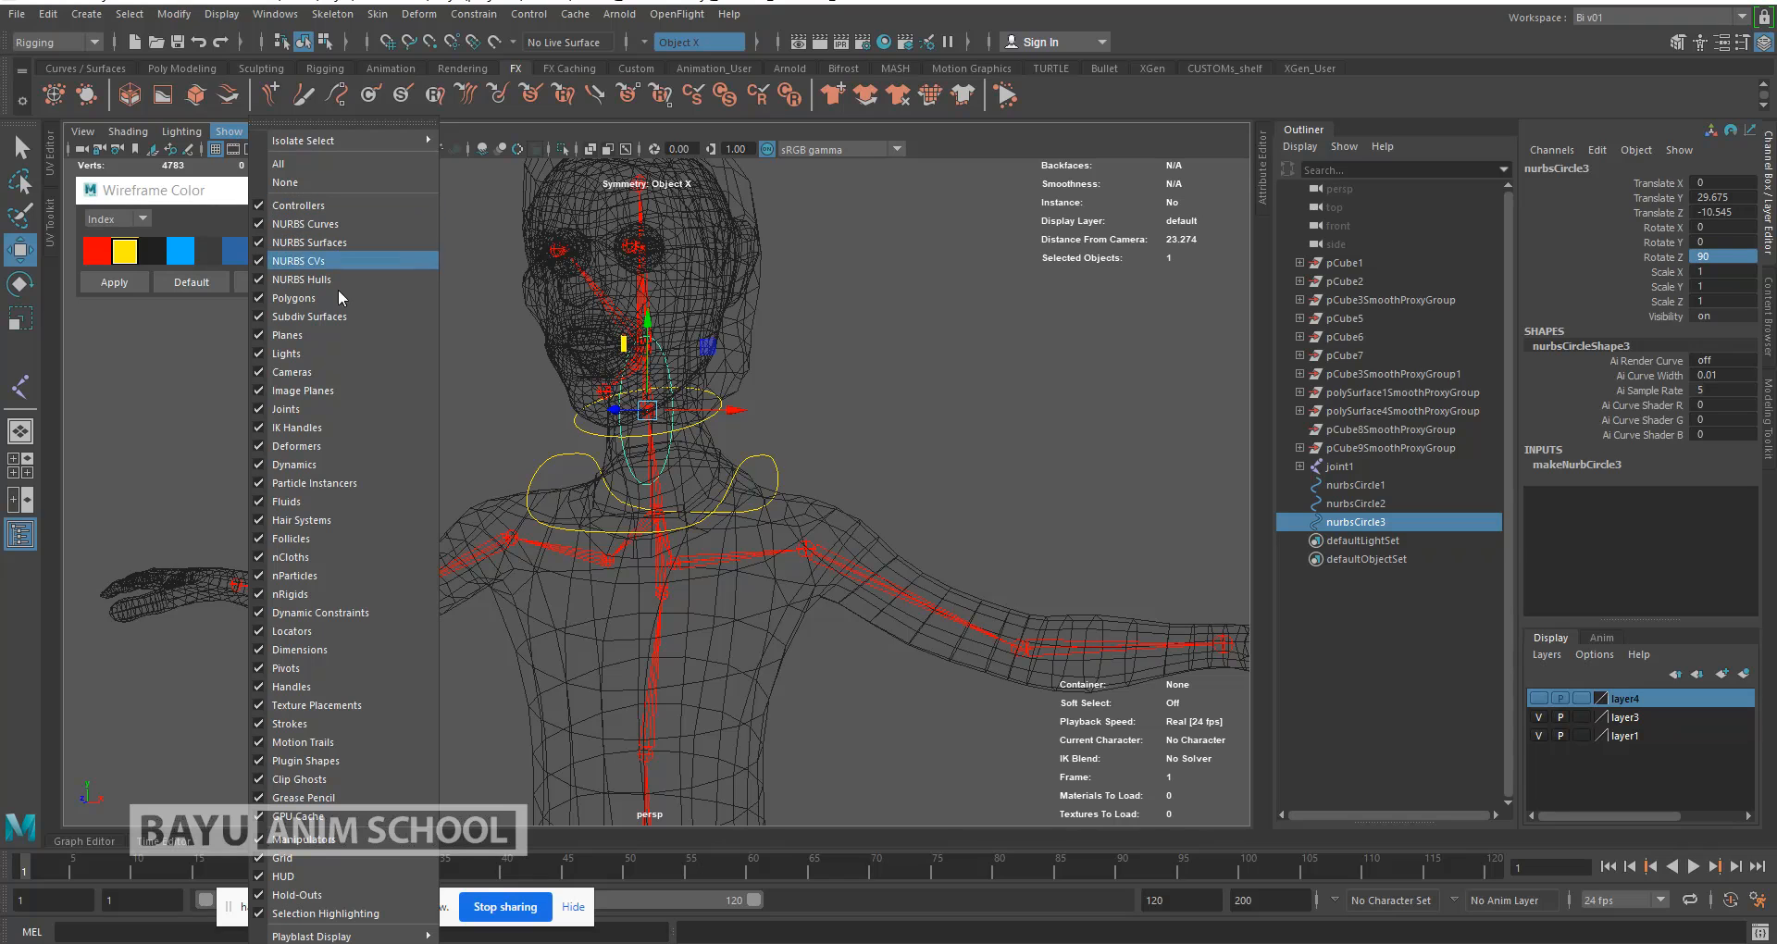
left_click(315, 297)
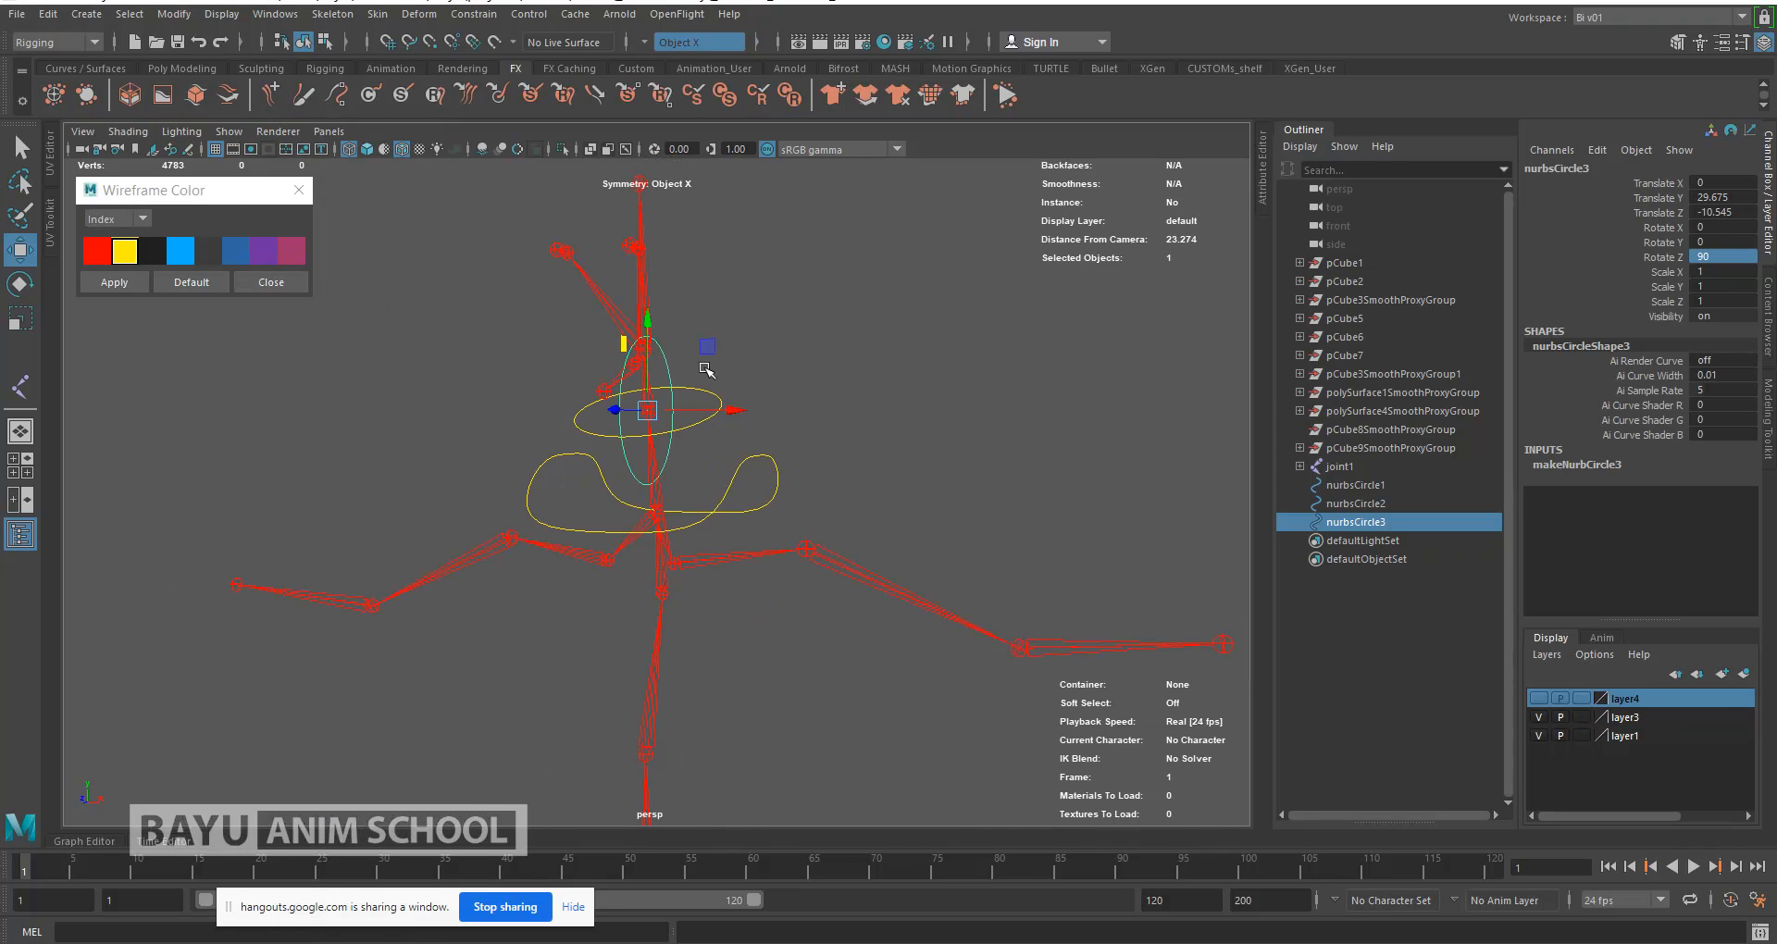
Step: Turn on point snapping and snap the upright circle to the shoulder joint at Translate X 3.221
scroll(521, 438, "up", 4)
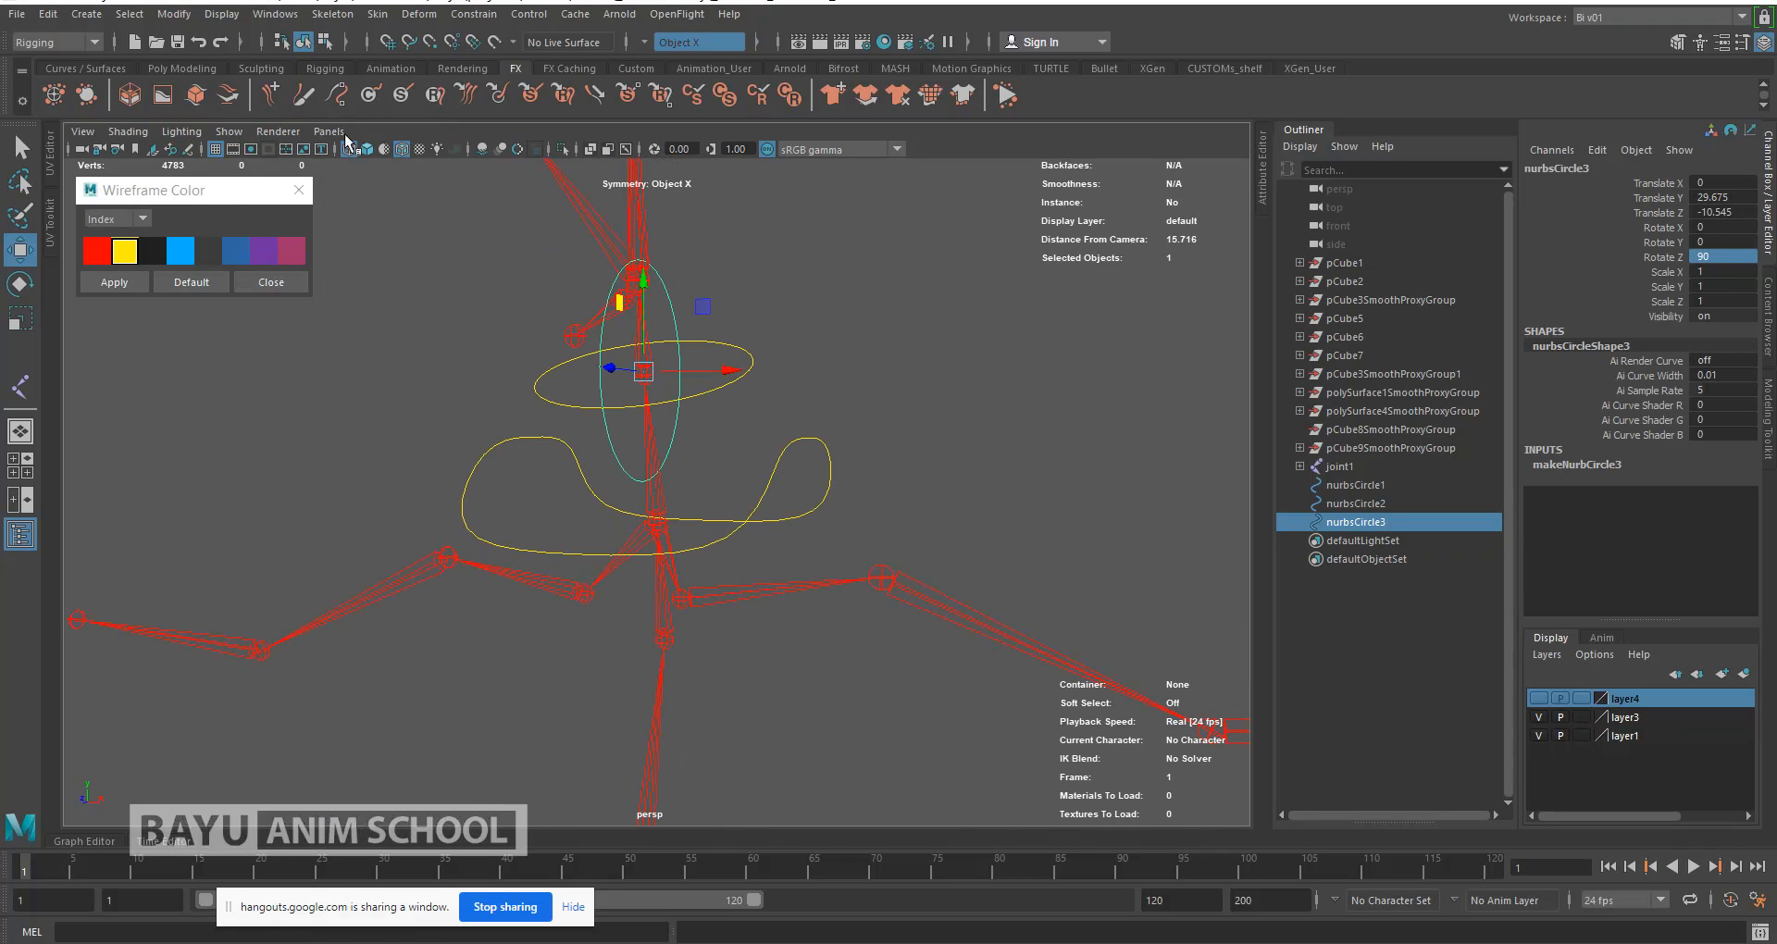
left_click(431, 42)
left_click_drag(695, 392, 882, 550)
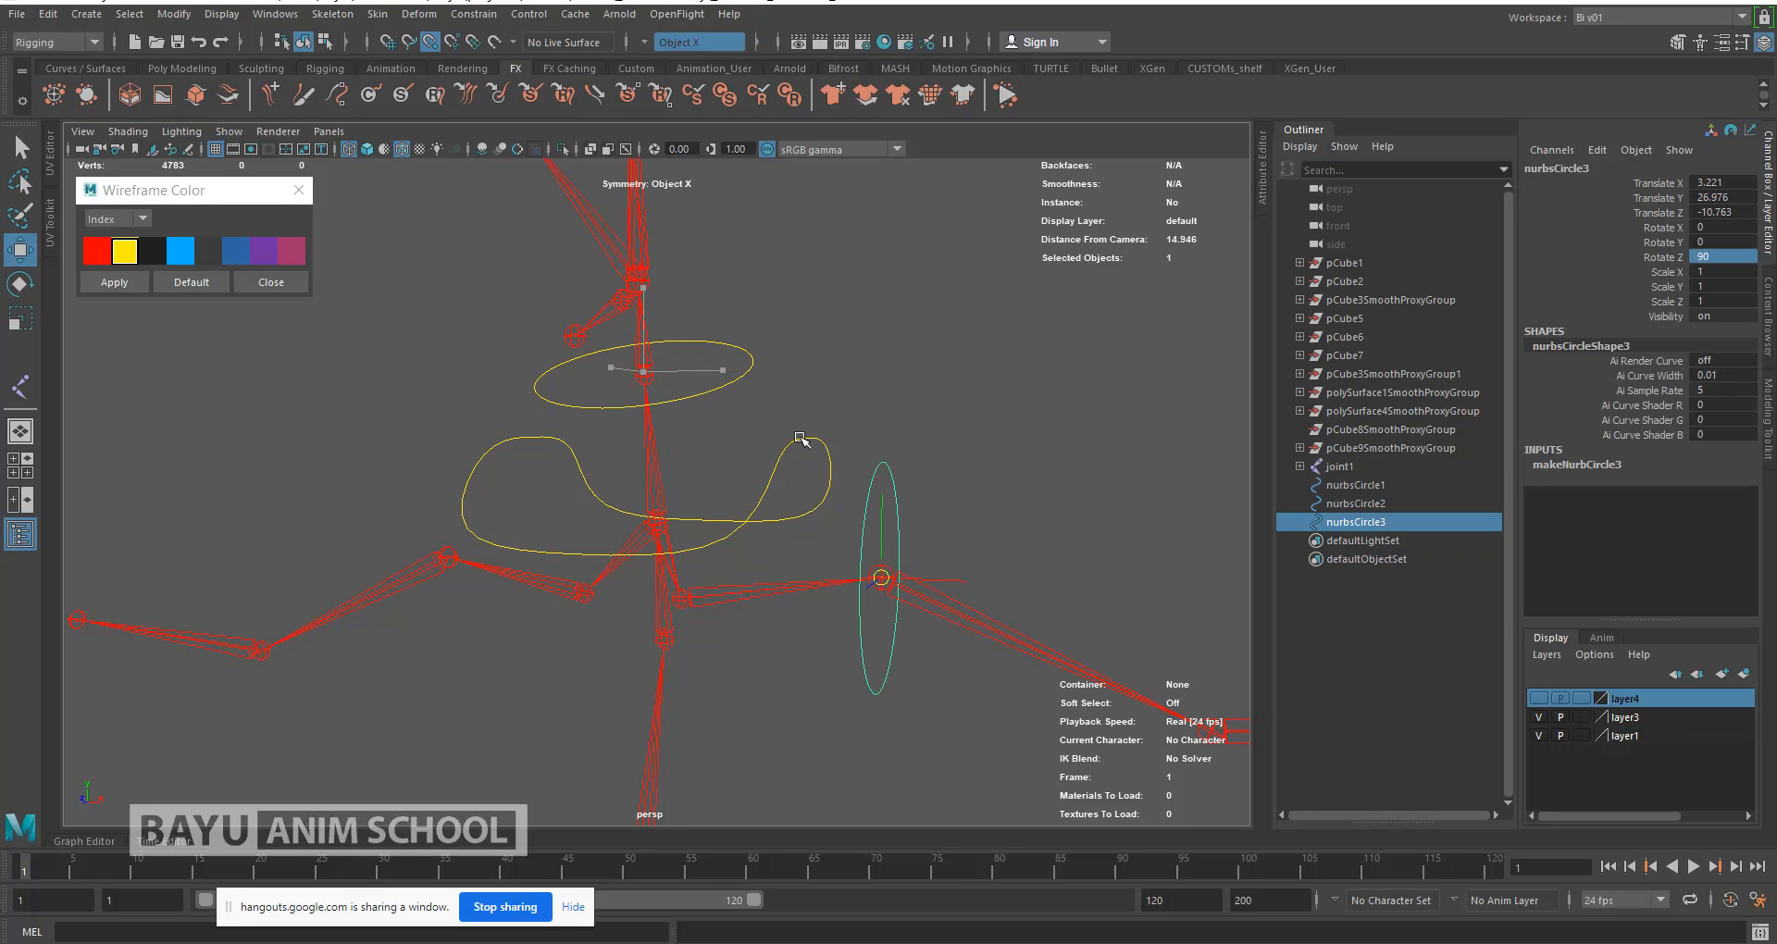
Step: Duplicate the shoulder circle and snap the copy to the opposite shoulder joint at Translate X -3.221
left_click(48, 14)
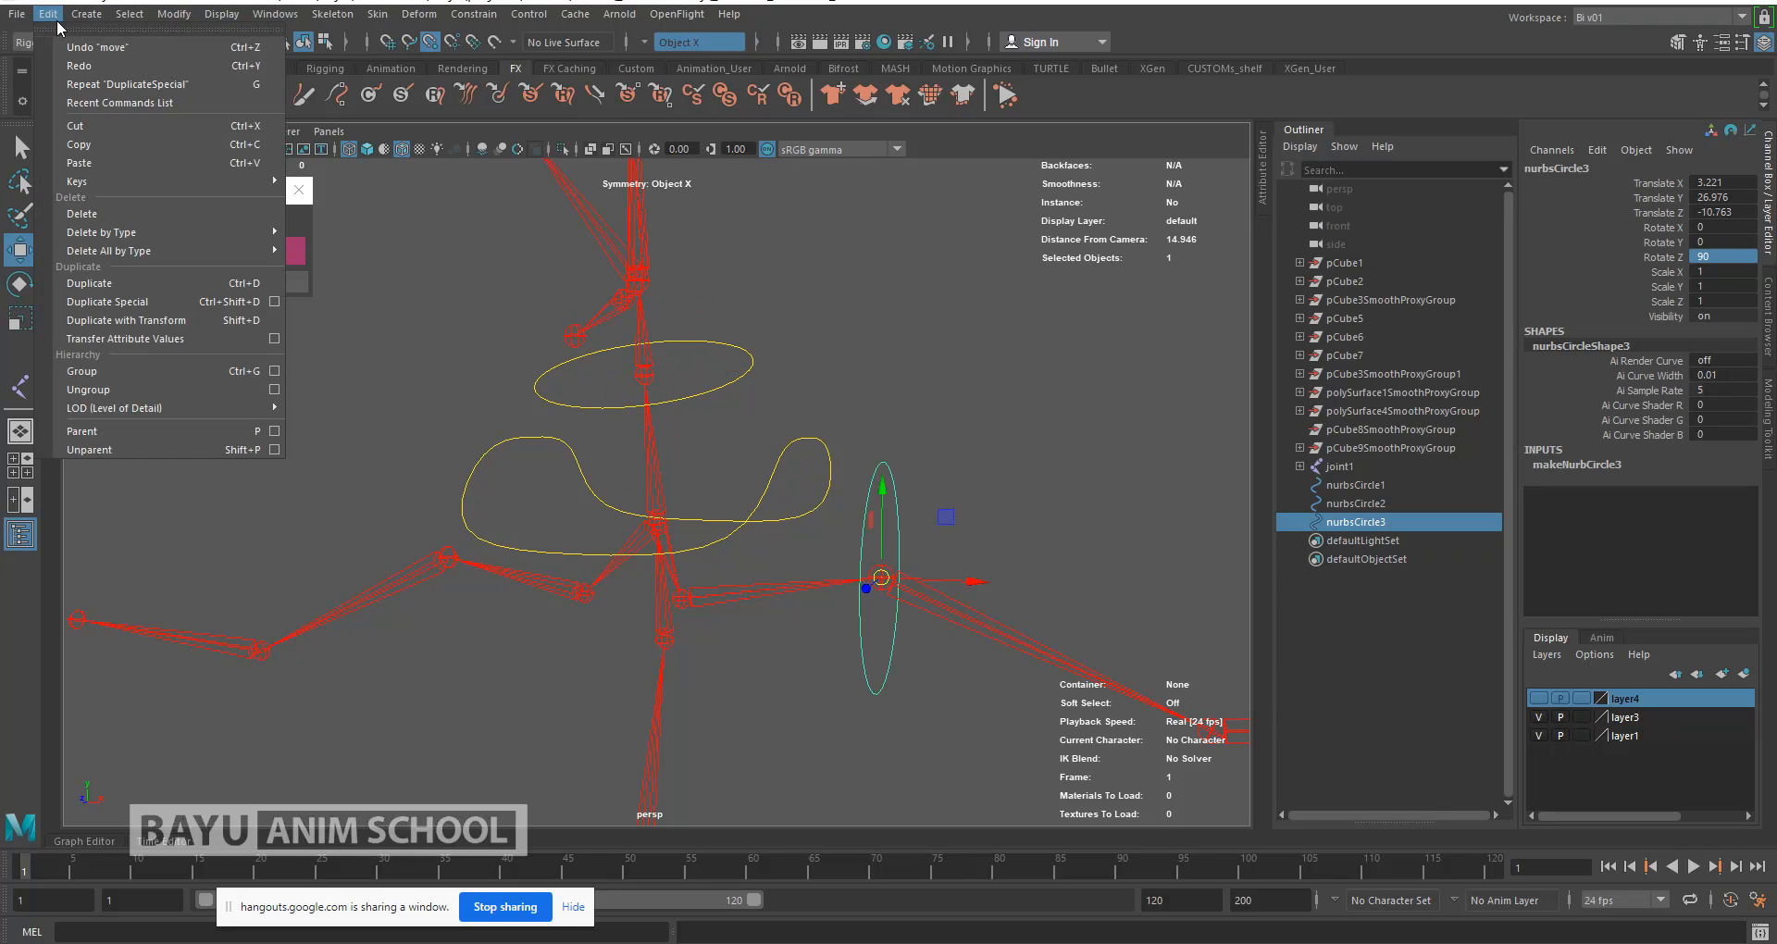
left_click(162, 301)
left_click_drag(884, 578, 448, 559)
Step: Snap the tilted neck circle exactly to the neck joint at Translate Y 29.628 and Z -10.574
left_click_drag(865, 369, 725, 344, "alt")
left_click(800, 377)
middle_click_drag(903, 324, 896, 356, "alt")
right_click_drag(896, 356, 877, 443, "alt")
left_click_drag(769, 470, 845, 456, "alt")
middle_click_drag(960, 465, 857, 426, "alt")
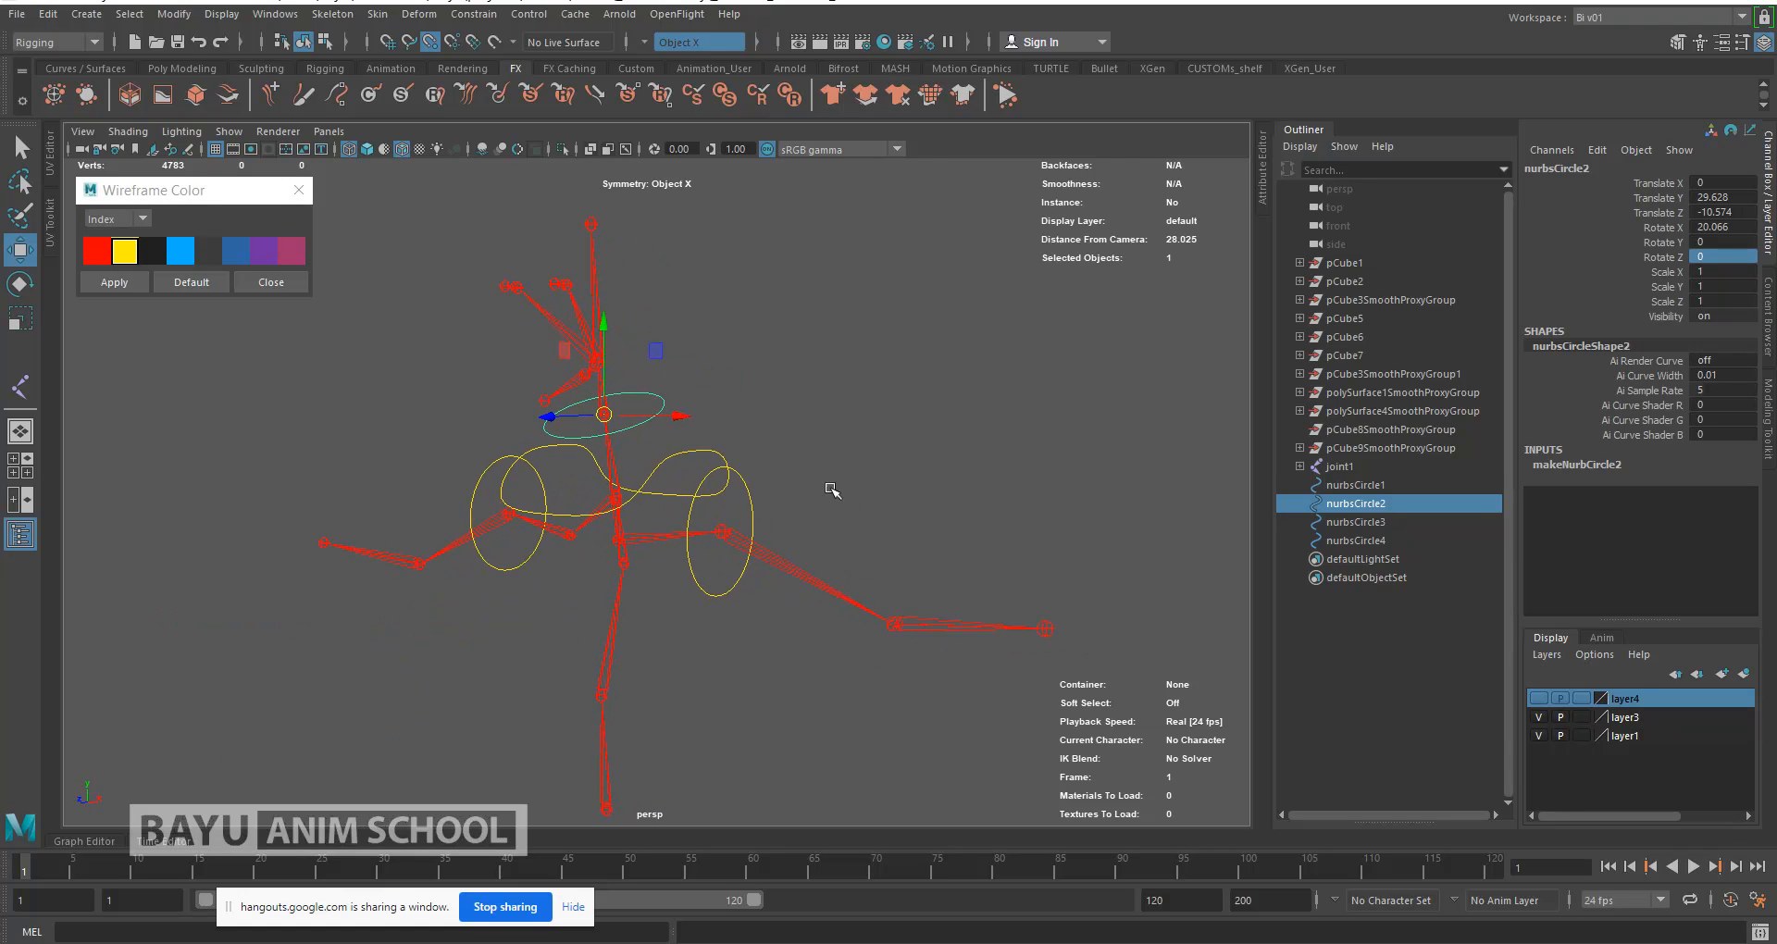
Step: Duplicate the shoulder circle at Translate X 3.221 and snap the copy to the wrist joint of the same arm, at Translate X 10.61
left_click(718, 595)
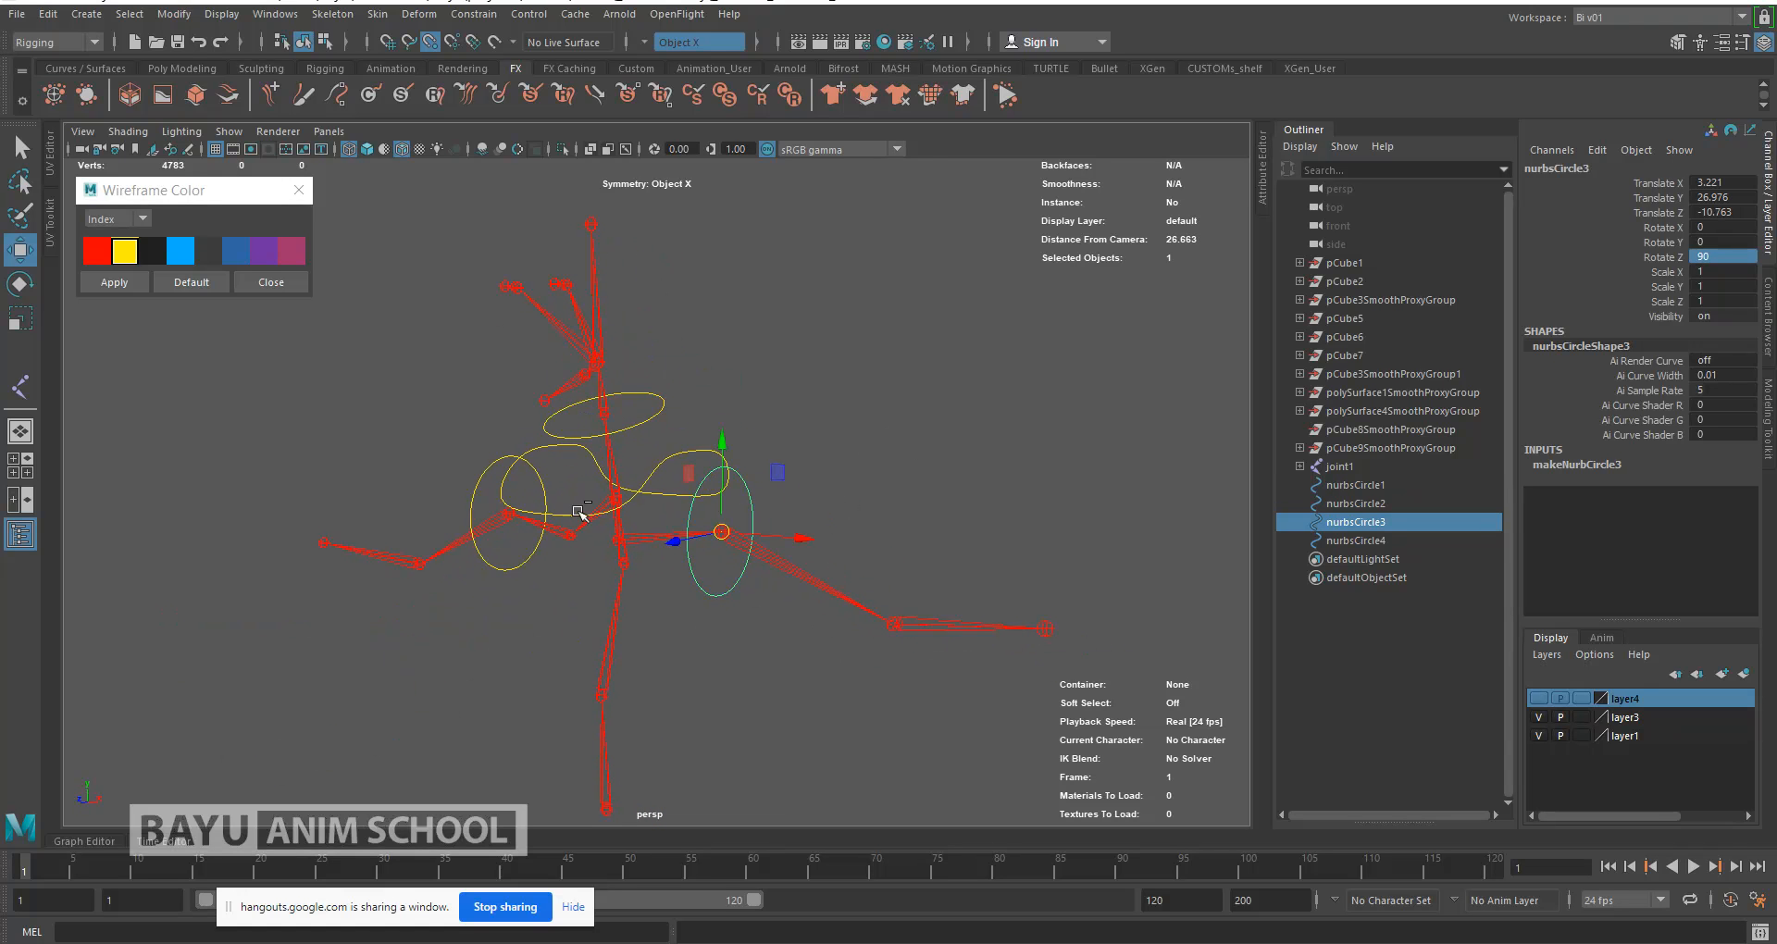
left_click(47, 14)
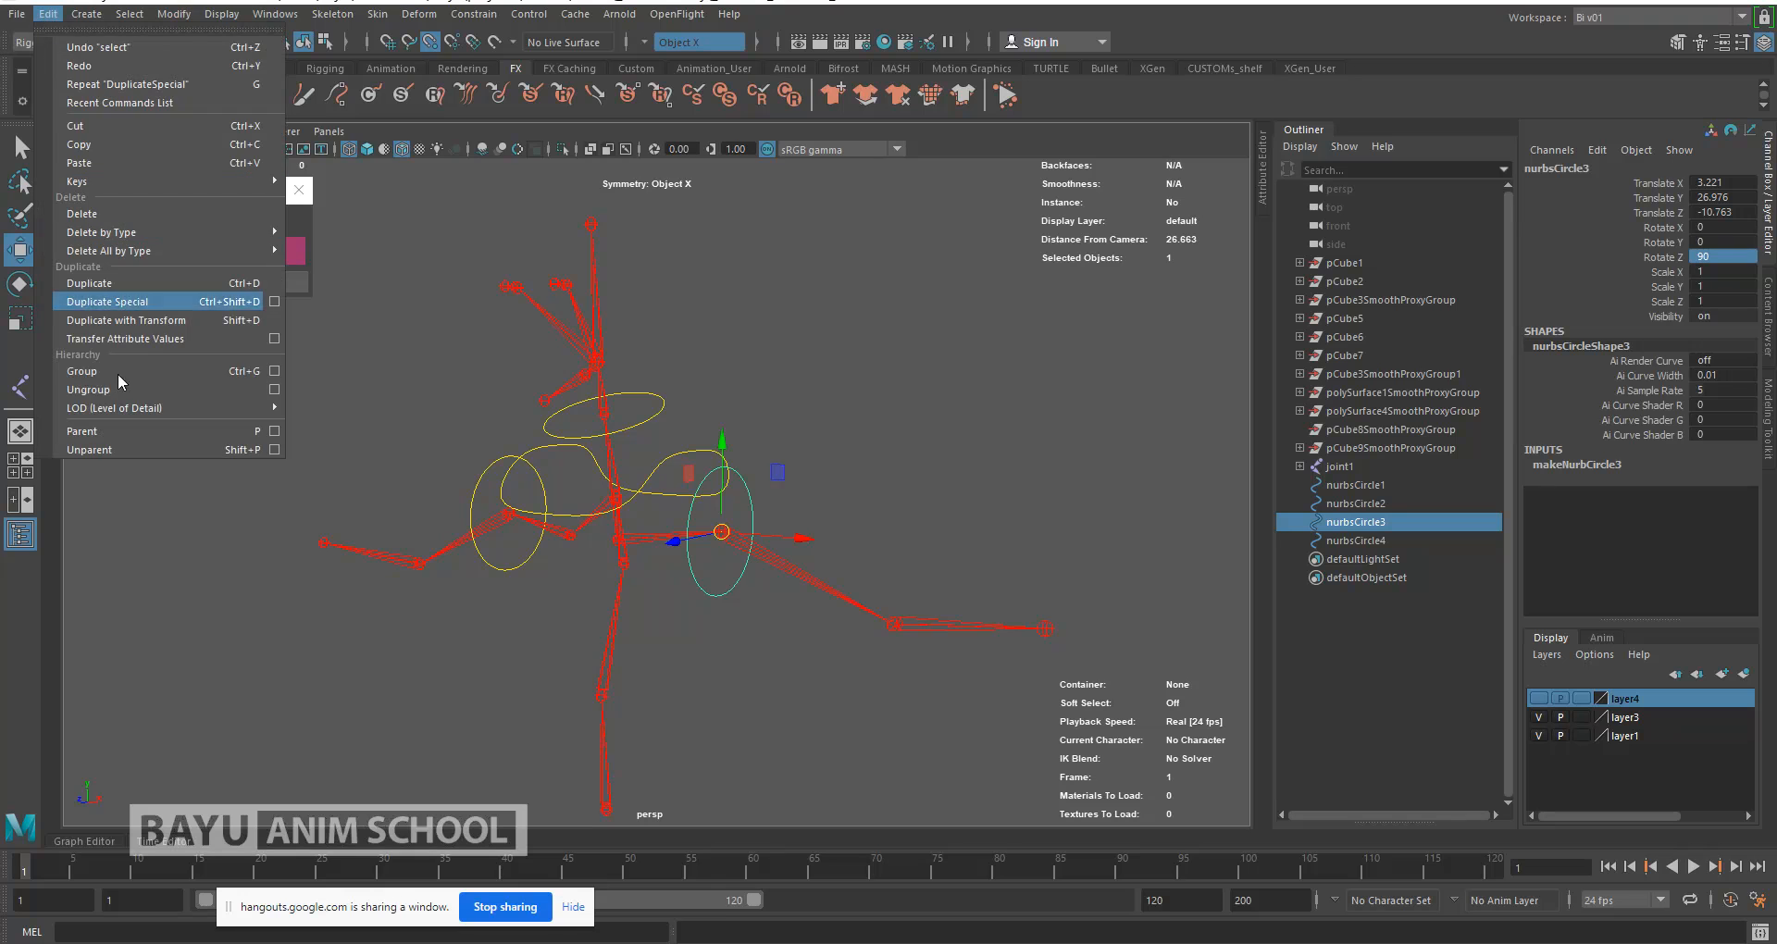
left_click(134, 304)
left_click_drag(721, 532, 1015, 628)
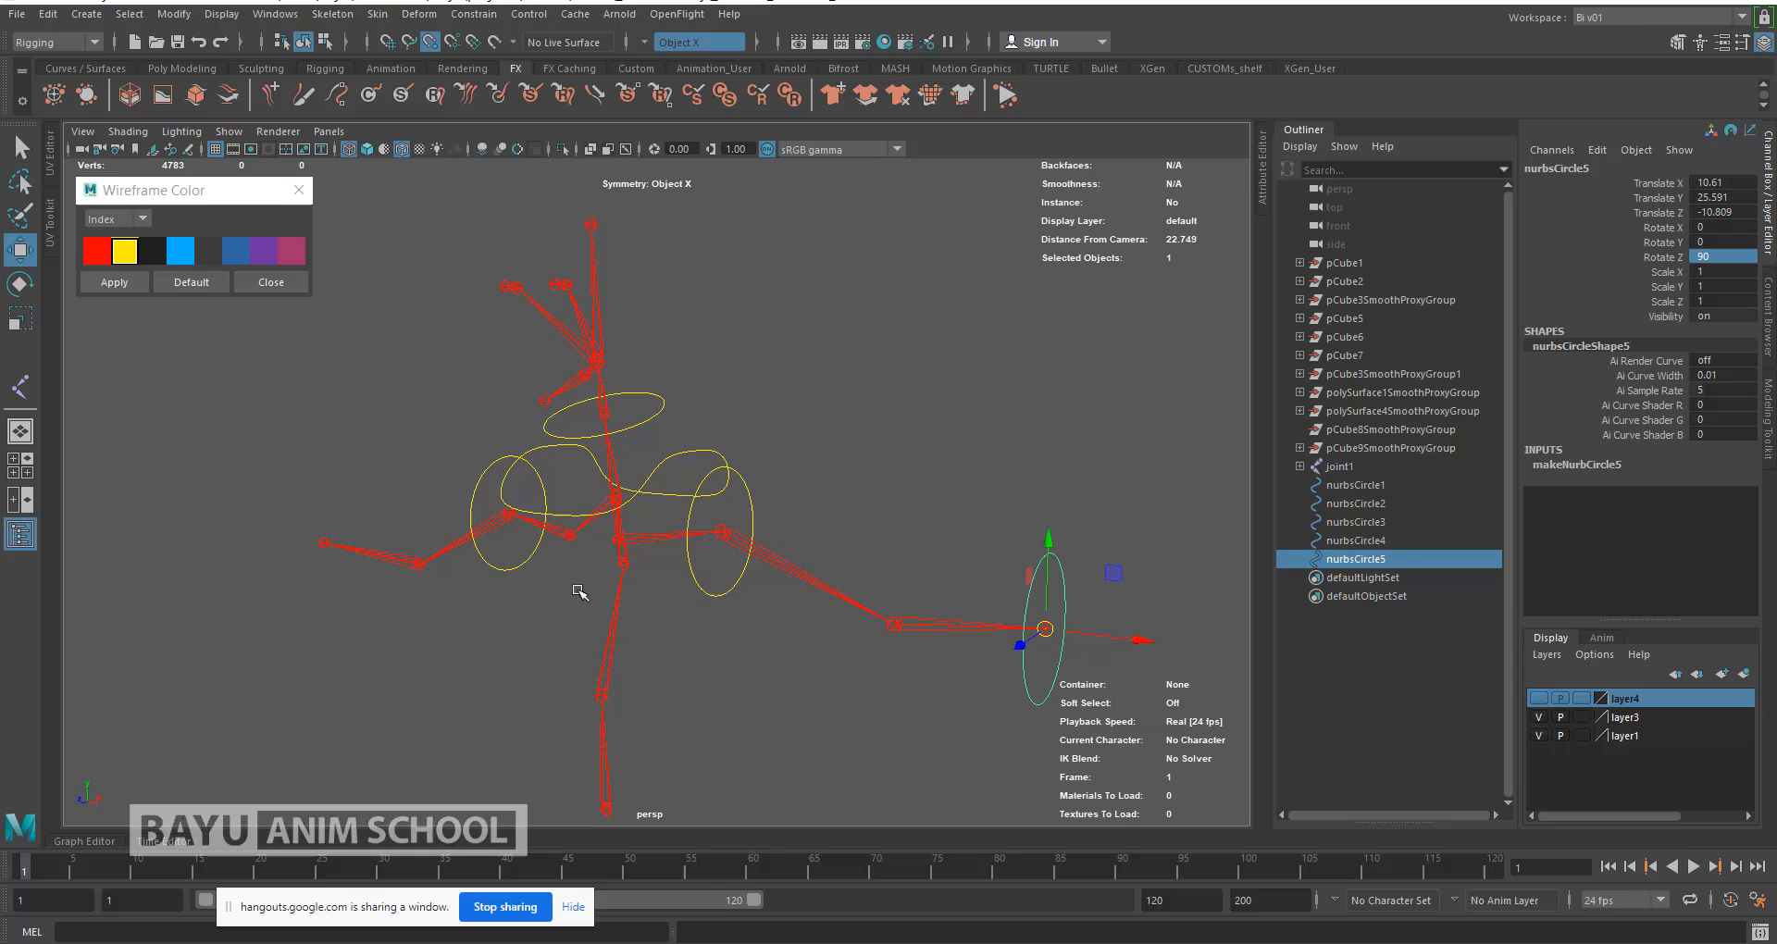
Step: Duplicate the opposite shoulder circle, snap the copy to that arm's wrist joint at Translate X -10.61, and deselect it
left_click(509, 568)
left_click(48, 14)
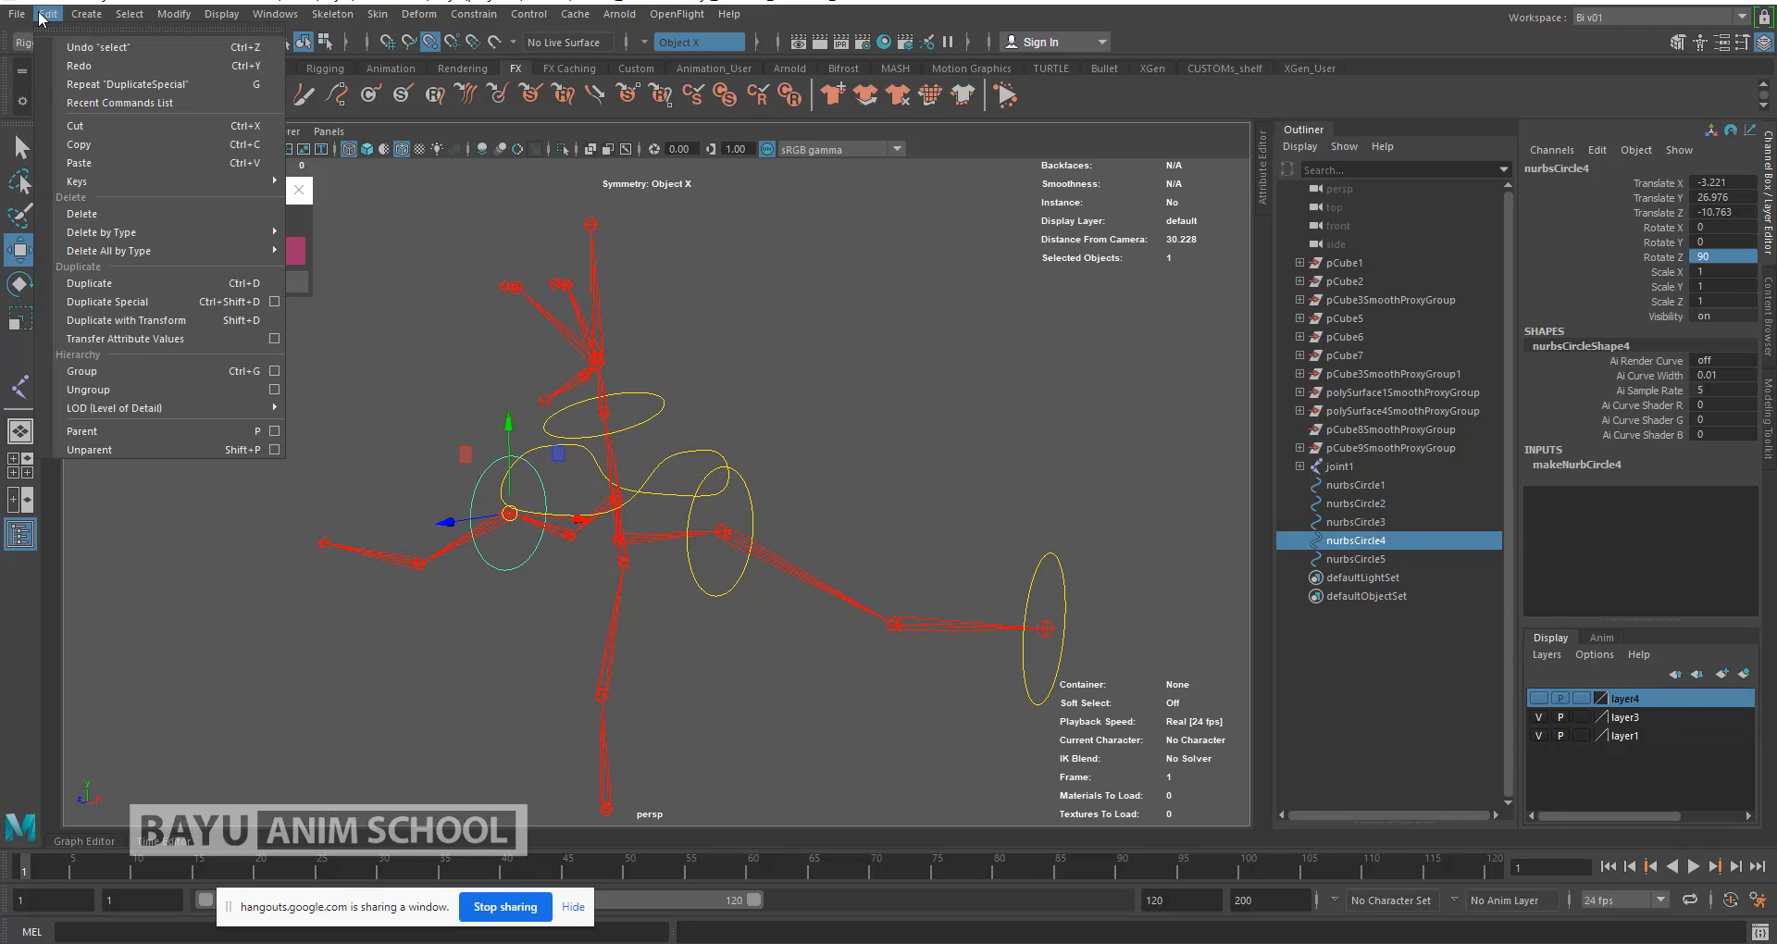
left_click(111, 302)
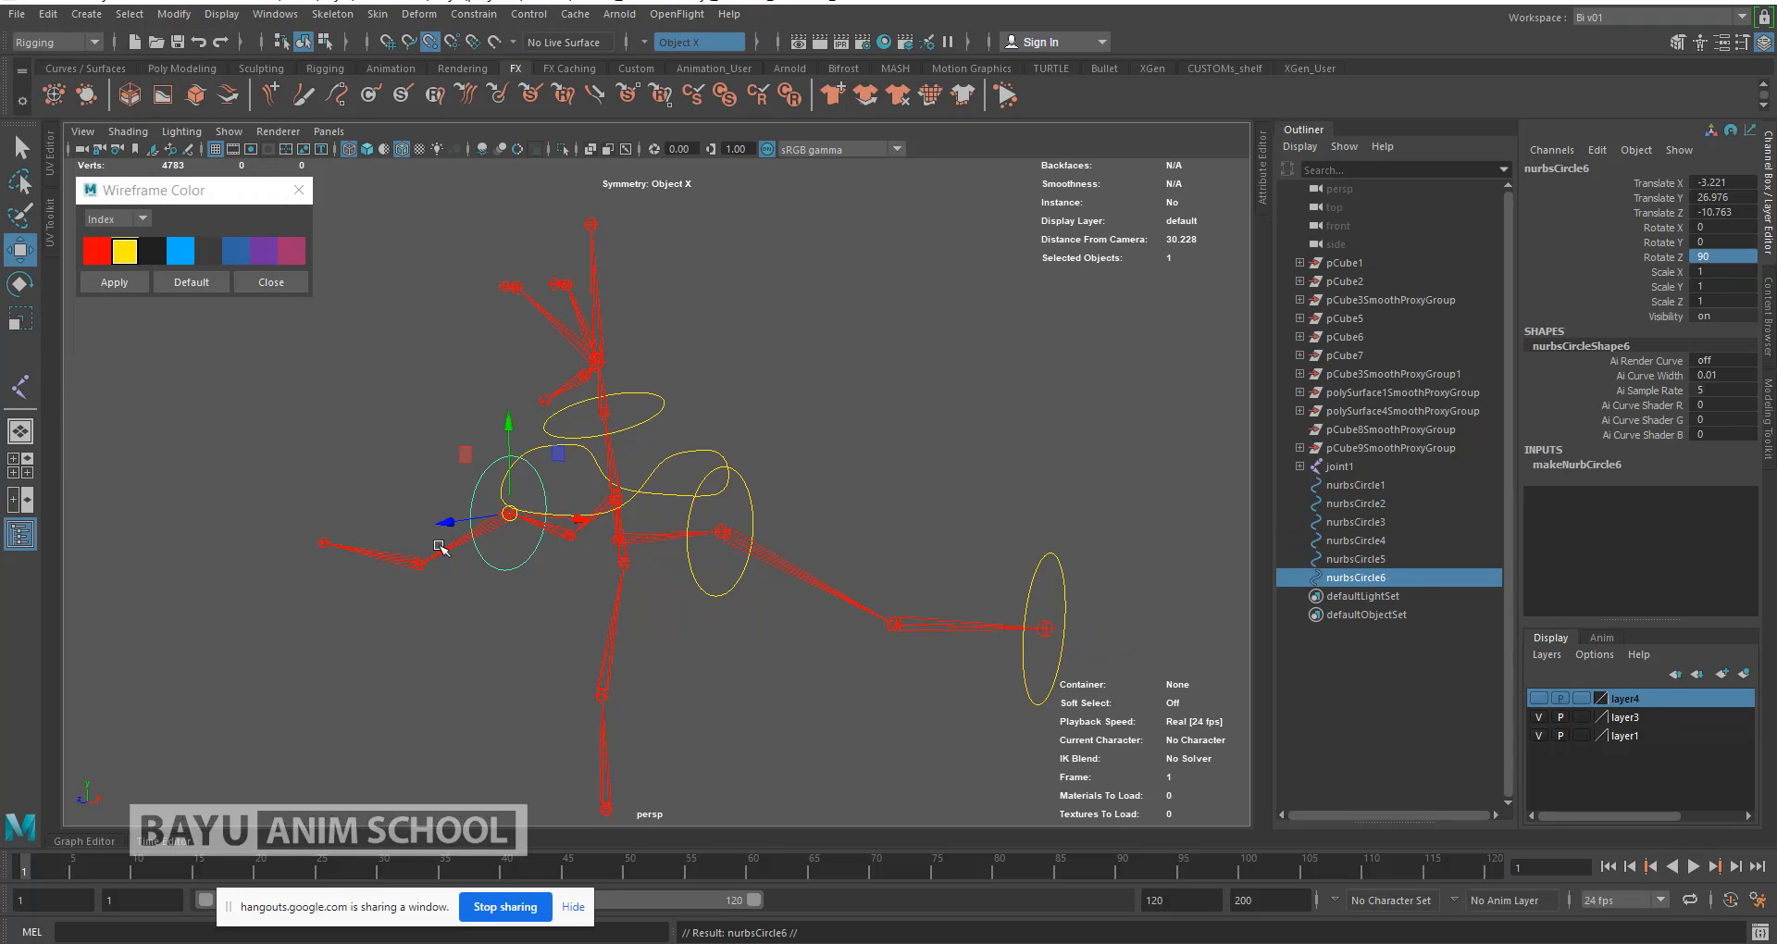
left_click_drag(508, 514, 320, 534)
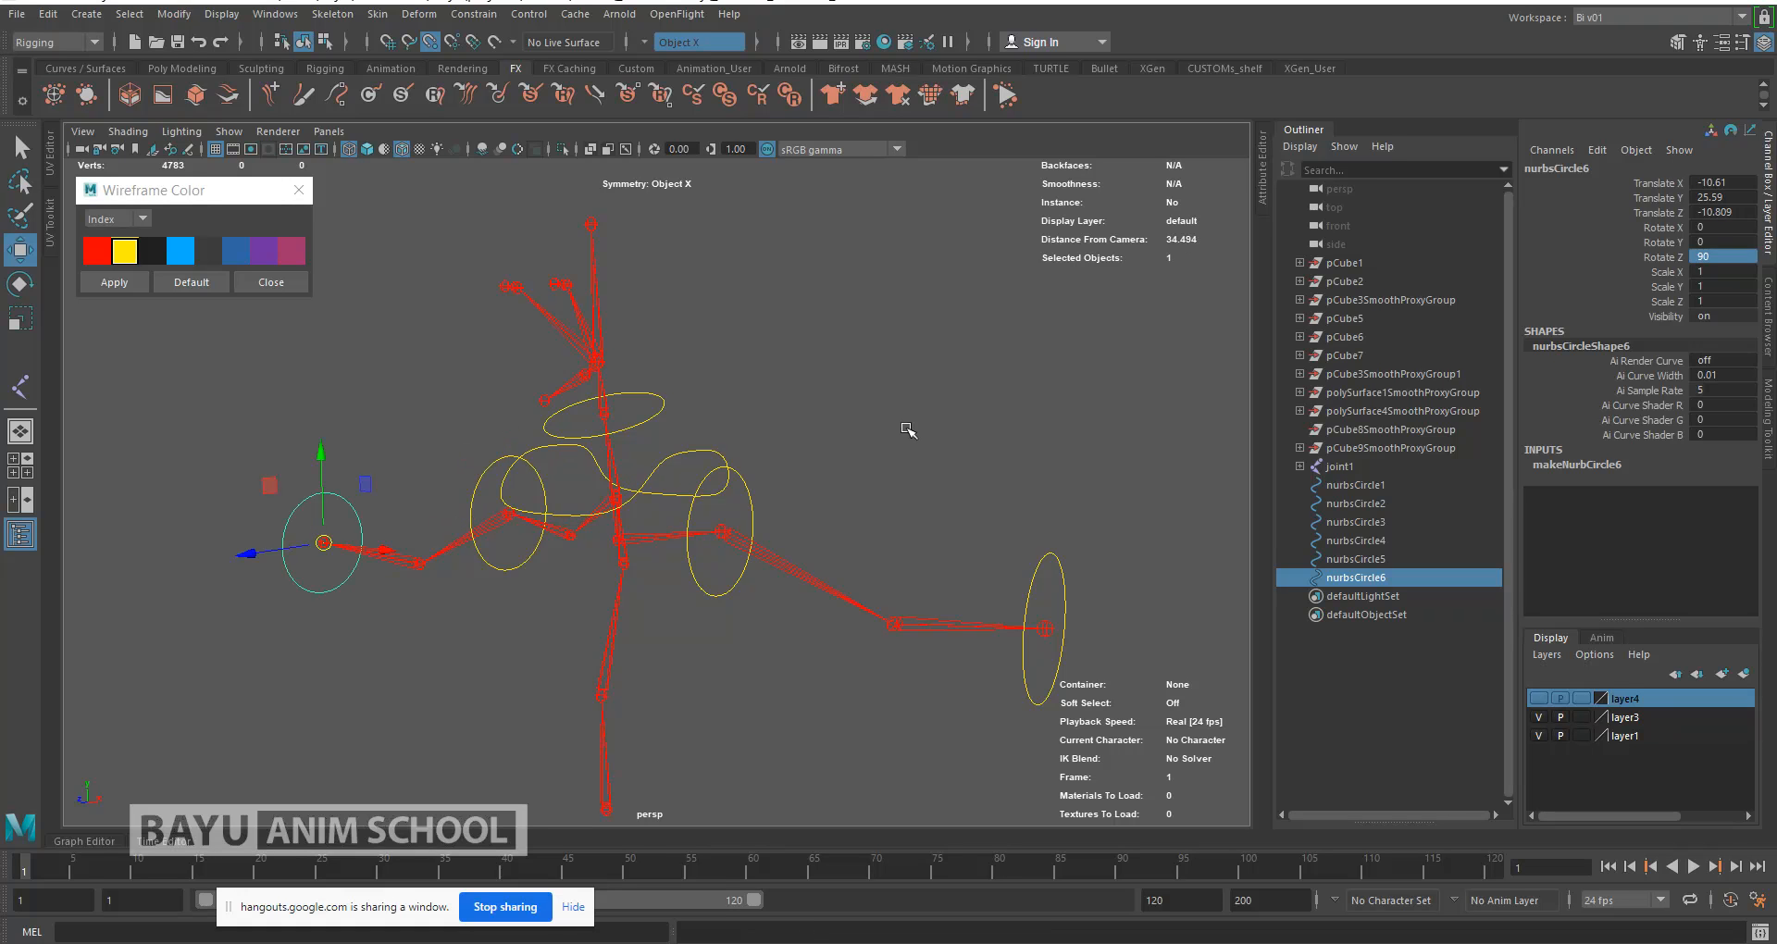
left_click(833, 488)
Step: Create an IK handle from the clavicle joint to the shoulder joint on the arm at positive X
left_click_drag(833, 488, 797, 484, "alt")
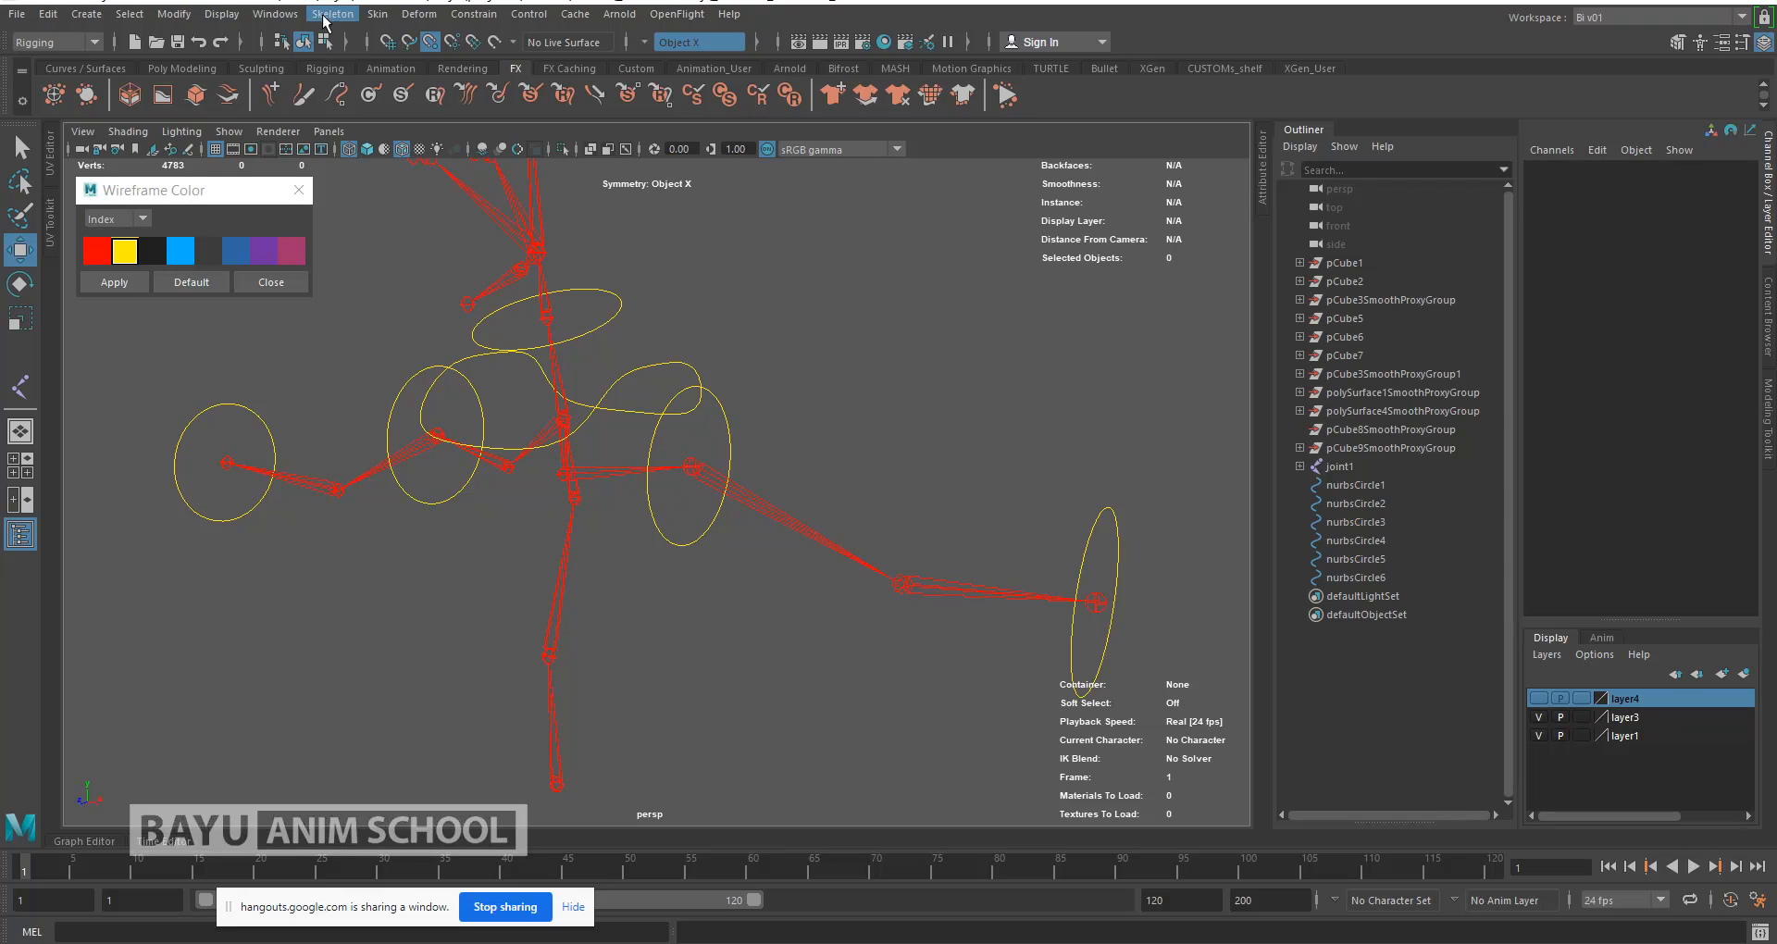
left_click(348, 21)
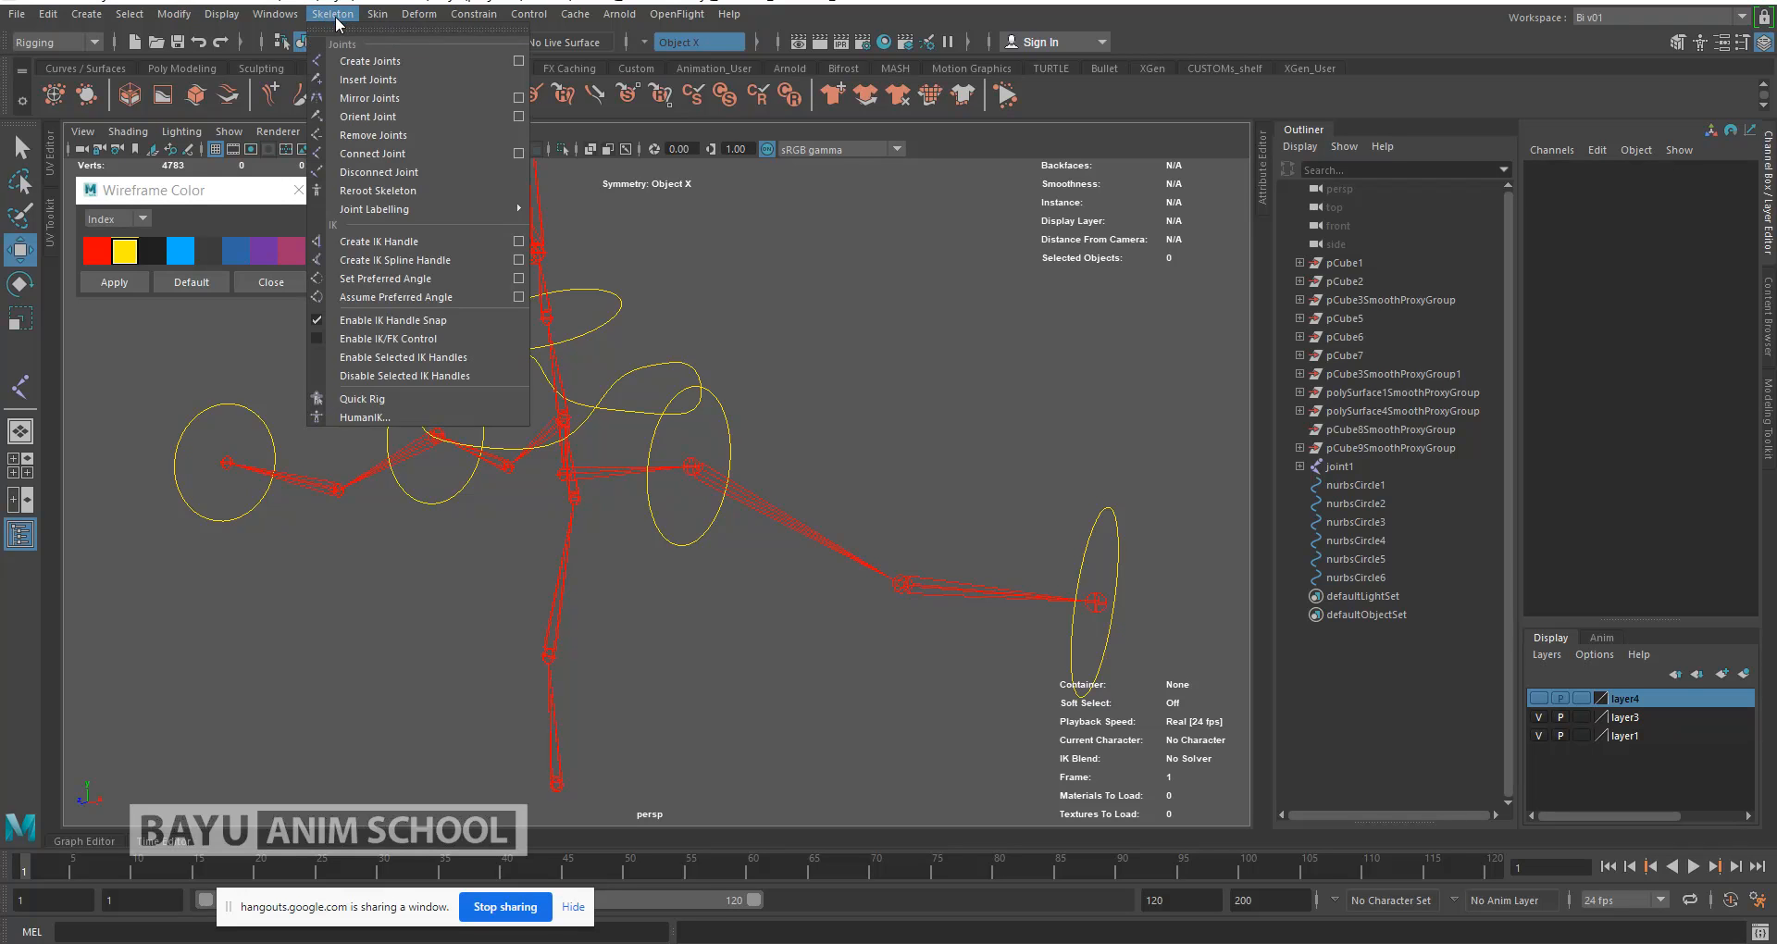
left_click(408, 240)
left_click_drag(620, 574, 660, 575, "alt")
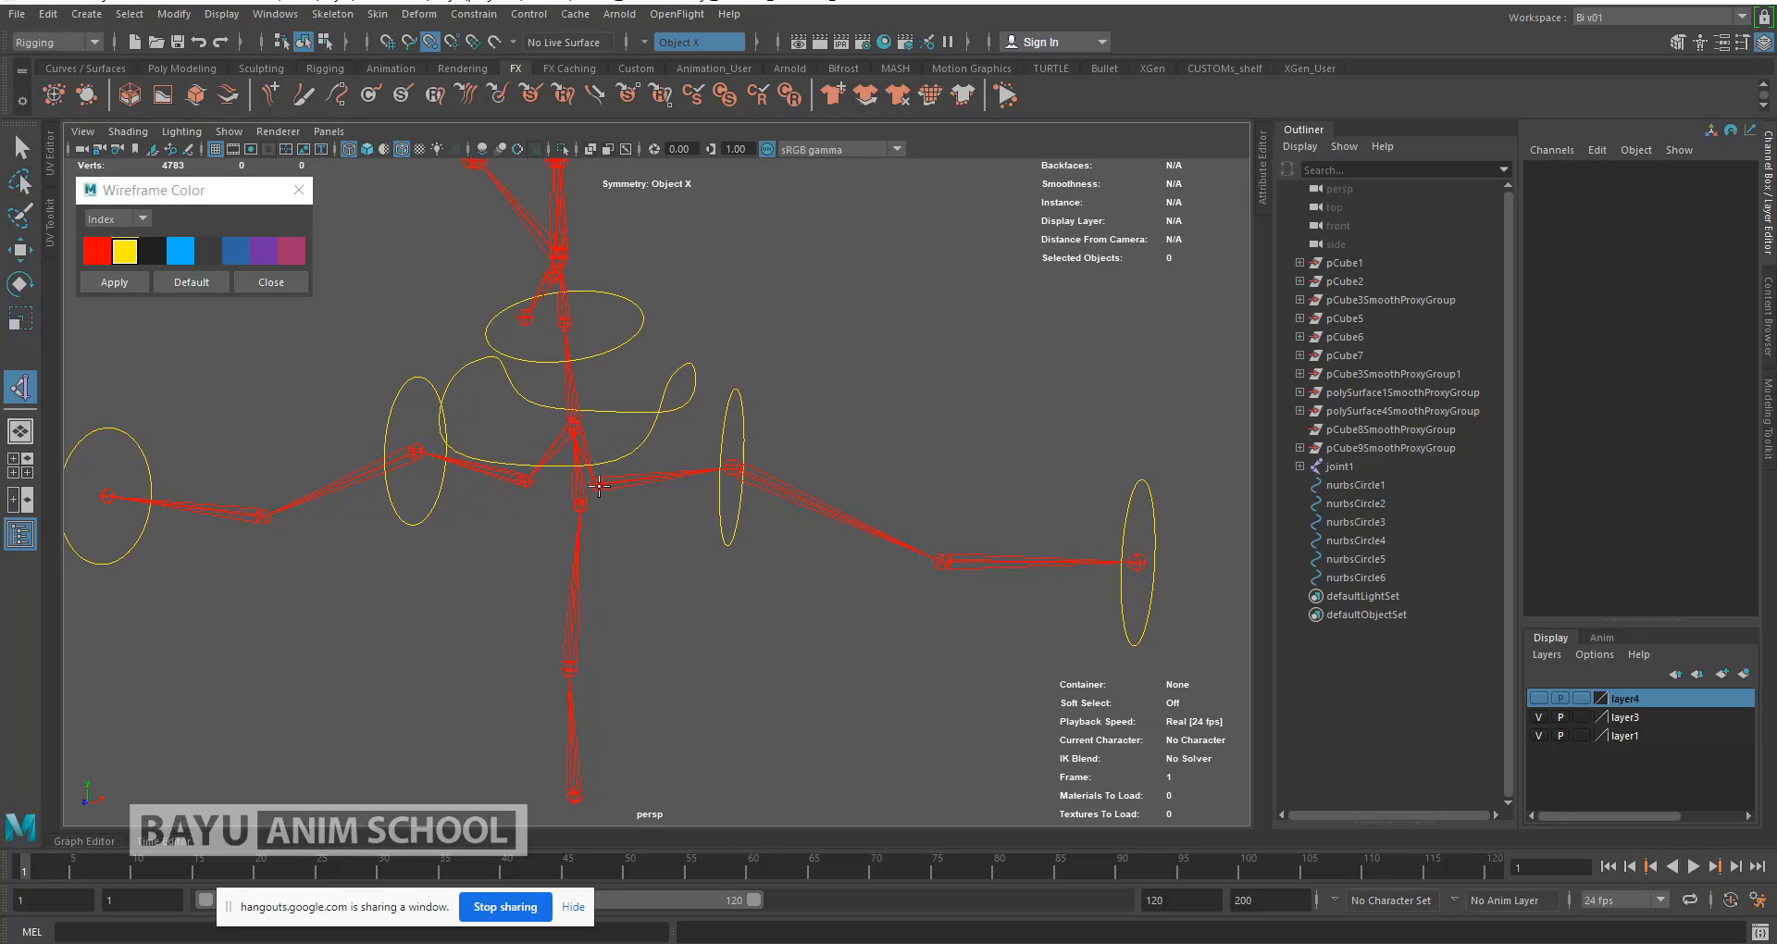
left_click(597, 484)
left_click(741, 467)
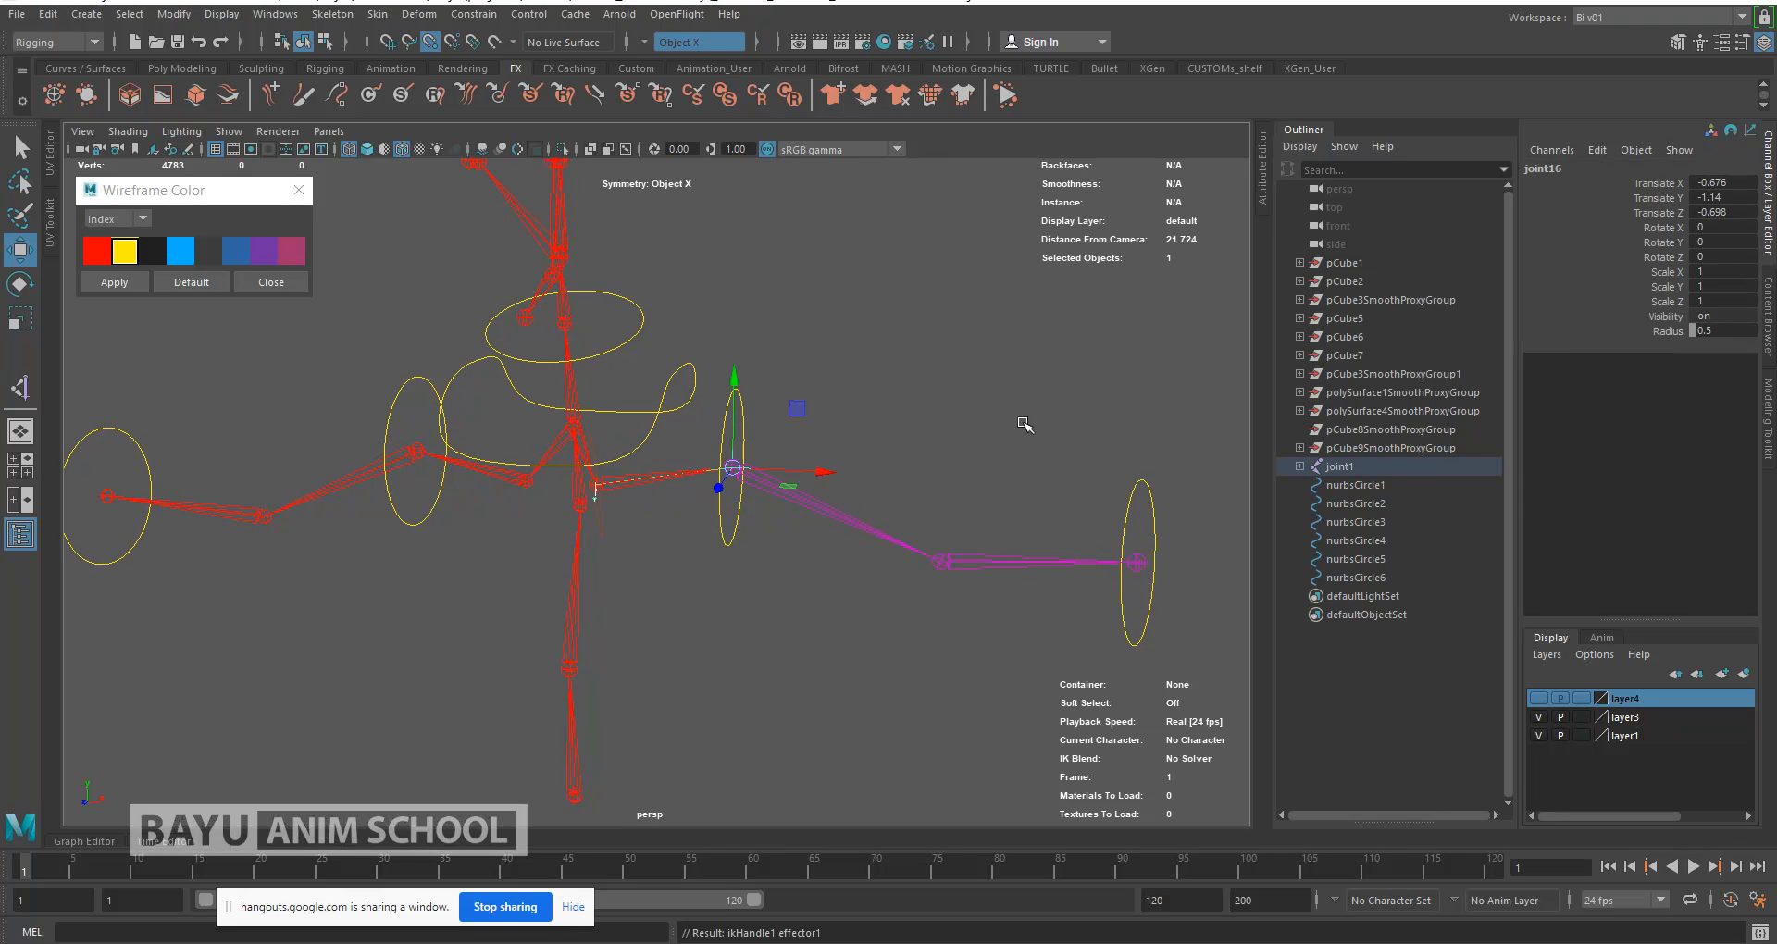
Step: Create an IK handle from the shoulder joint to the wrist joint of the same arm
key("y")
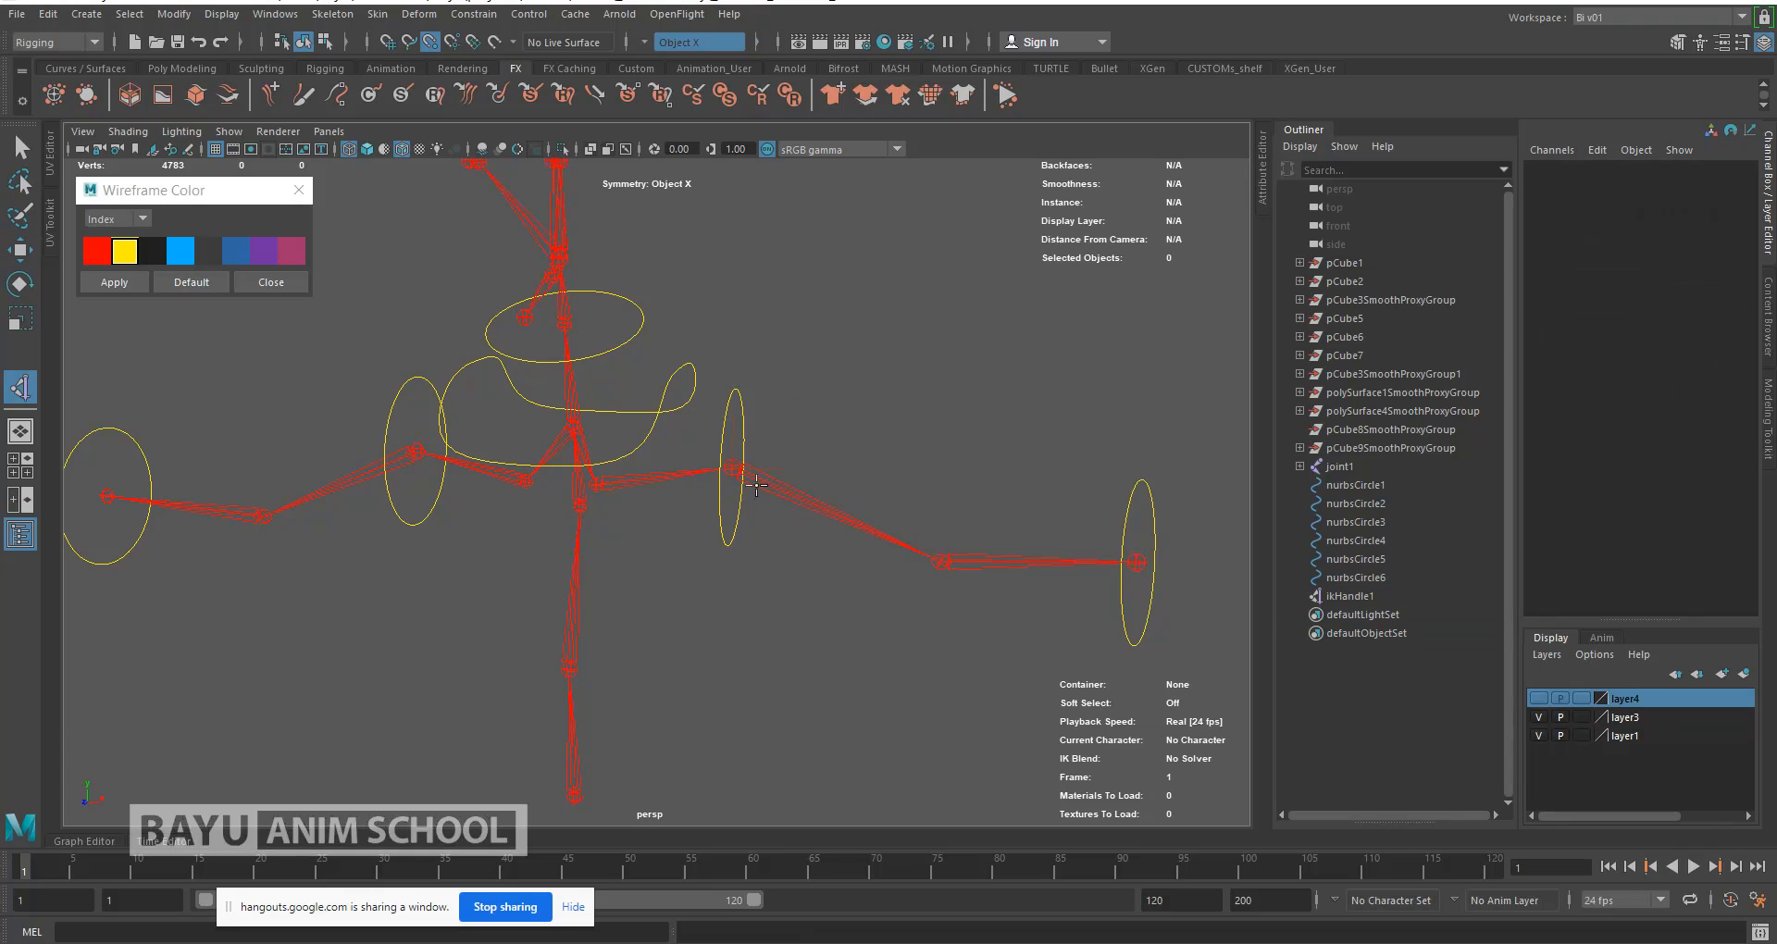
left_click(739, 469)
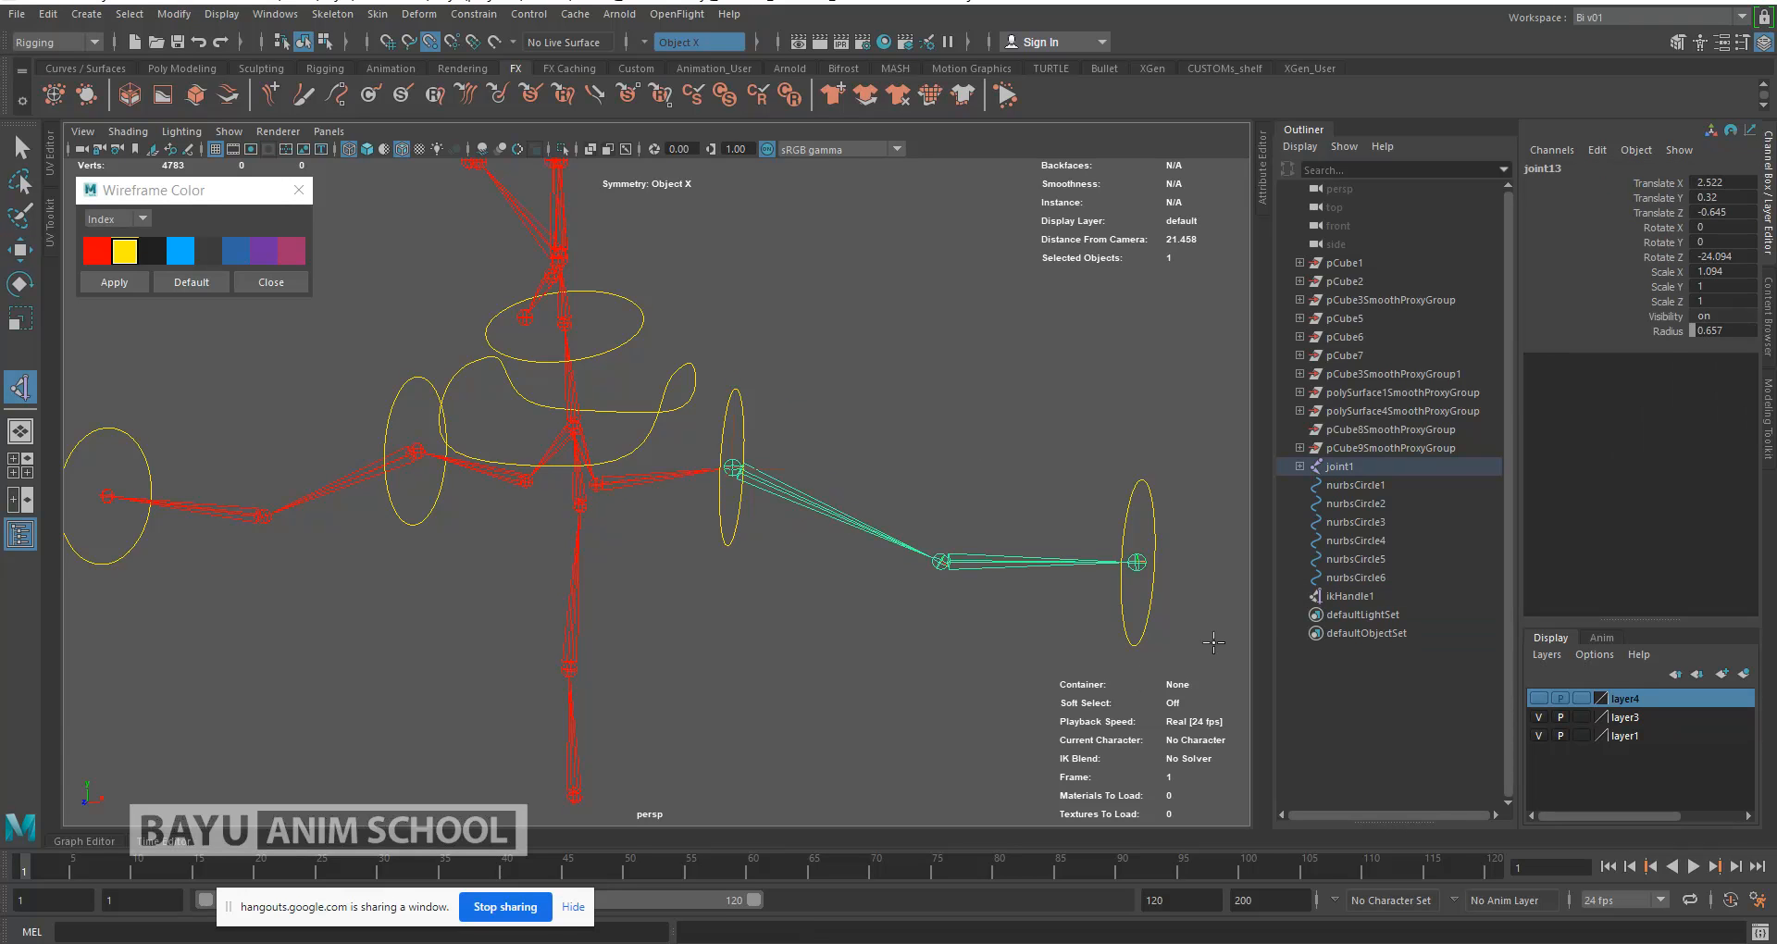
left_click(1137, 562)
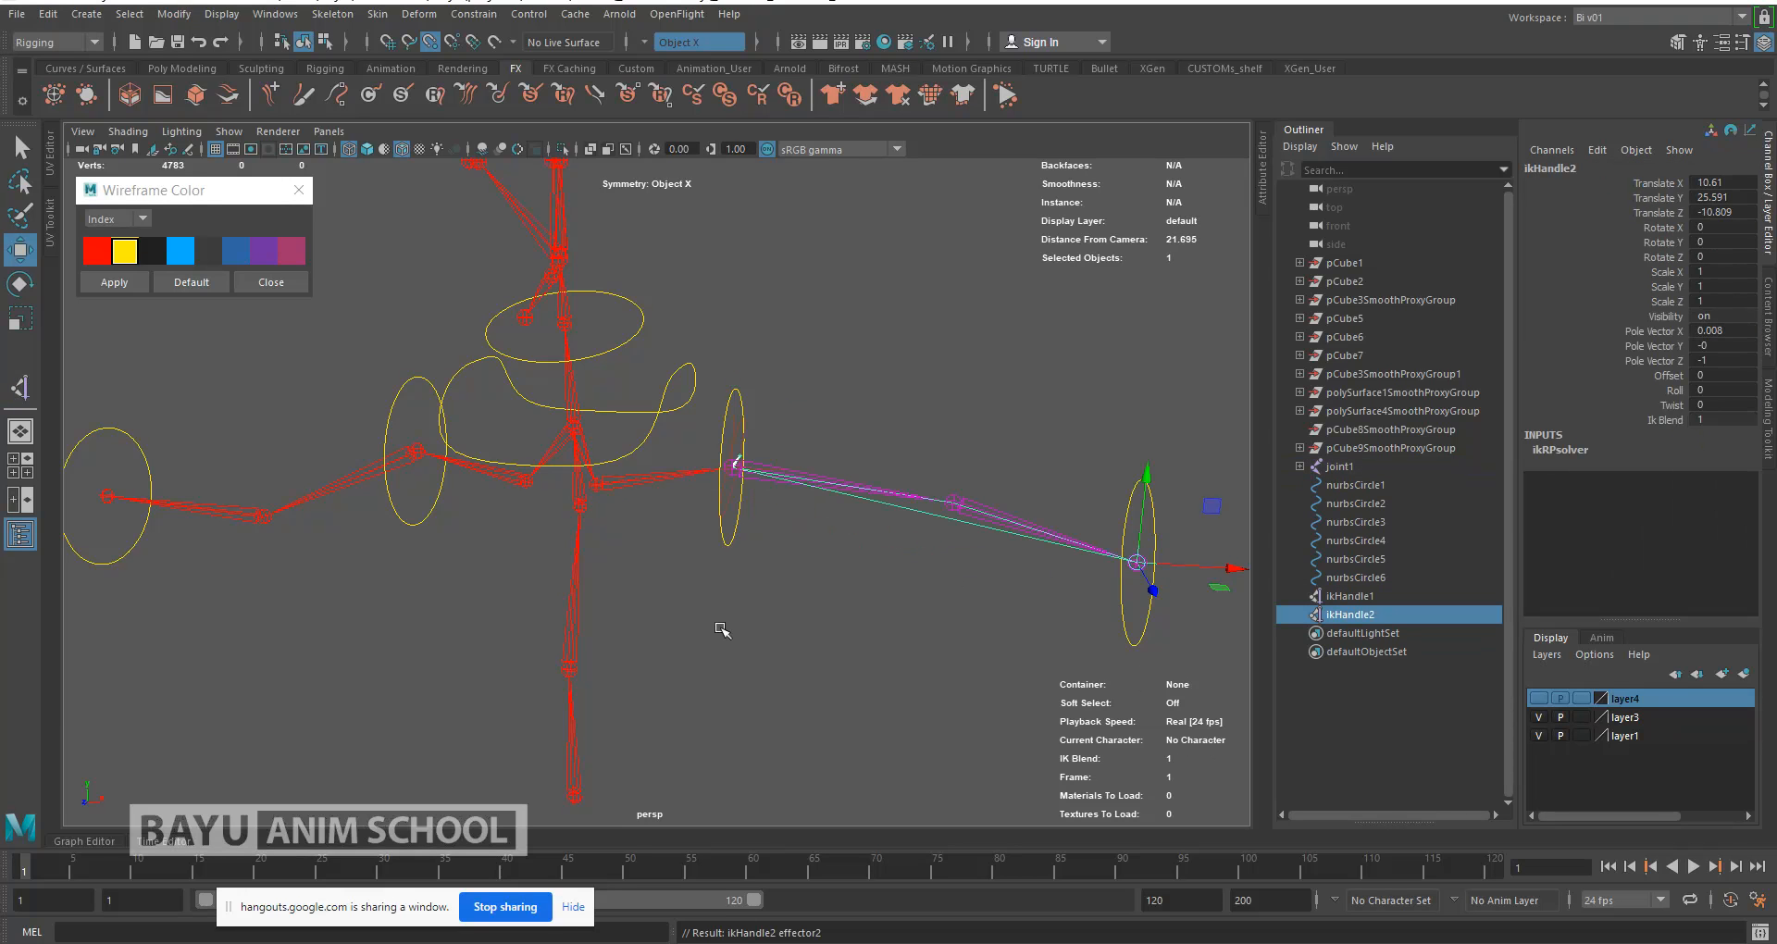
Step: Create an IK handle from the clavicle joint to the shoulder joint on the opposite arm, at negative X
key("y")
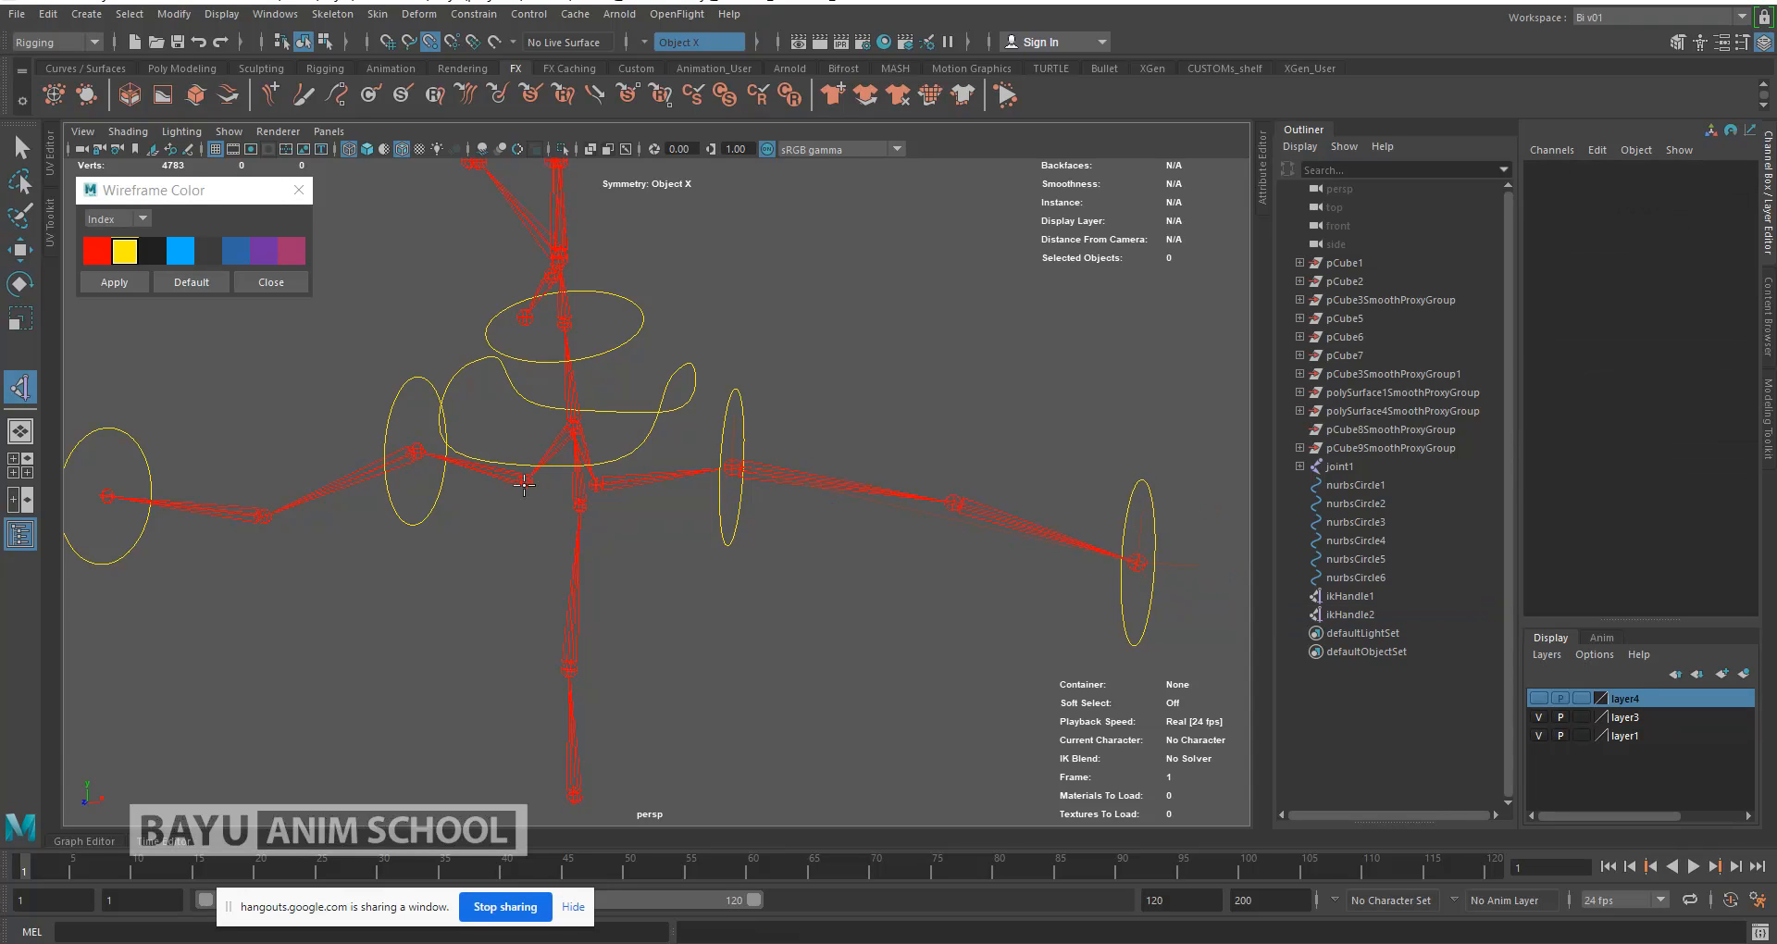
left_click(524, 483)
left_click(416, 452)
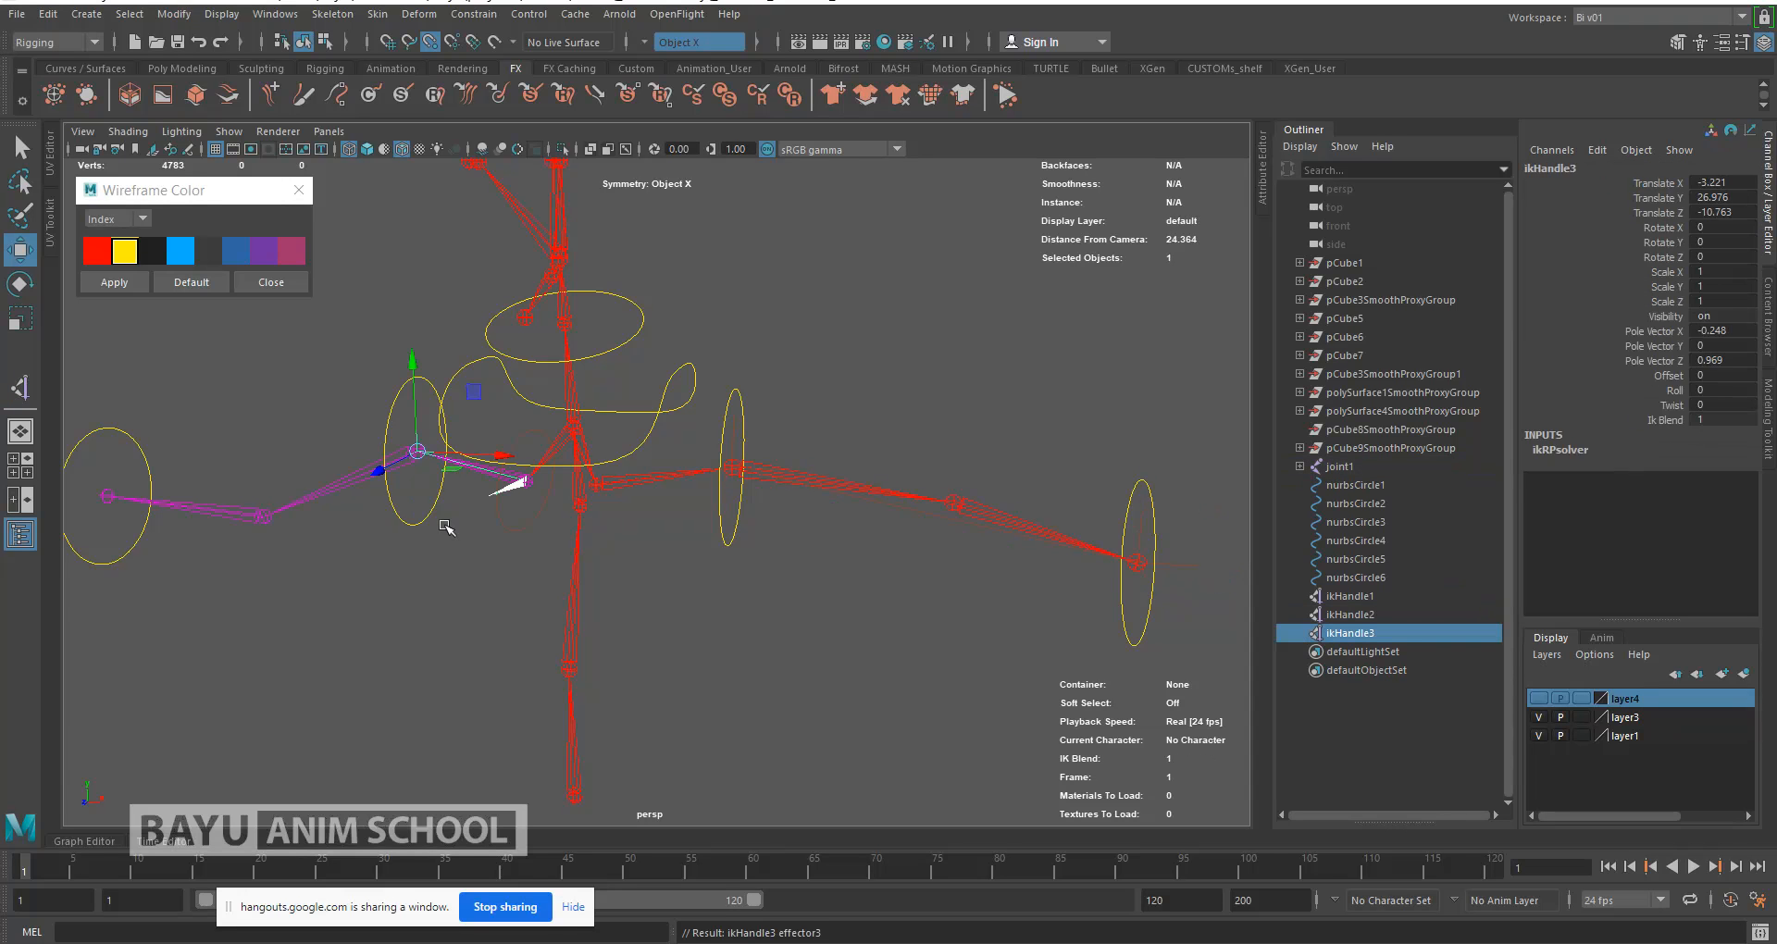
Step: Create an IK handle from the shoulder joint to the wrist joint of the arm at negative X, and deselect it
key("y")
left_click(412, 452)
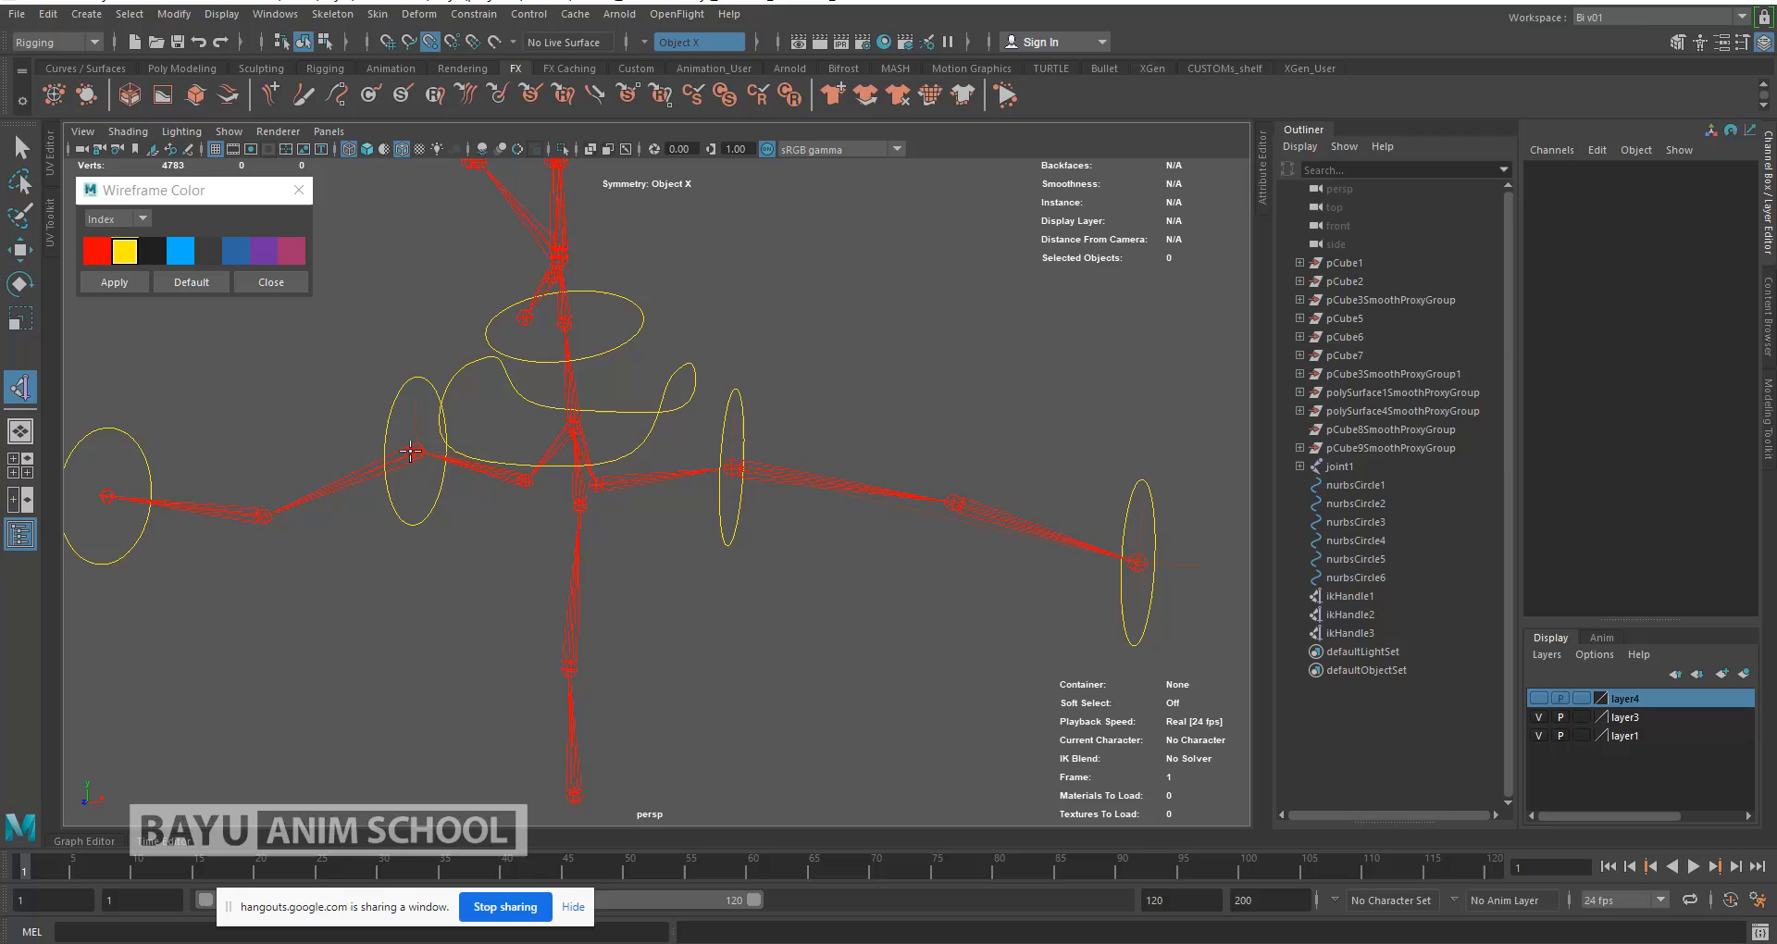
left_click(109, 496)
left_click_drag(745, 532, 935, 629, "alt")
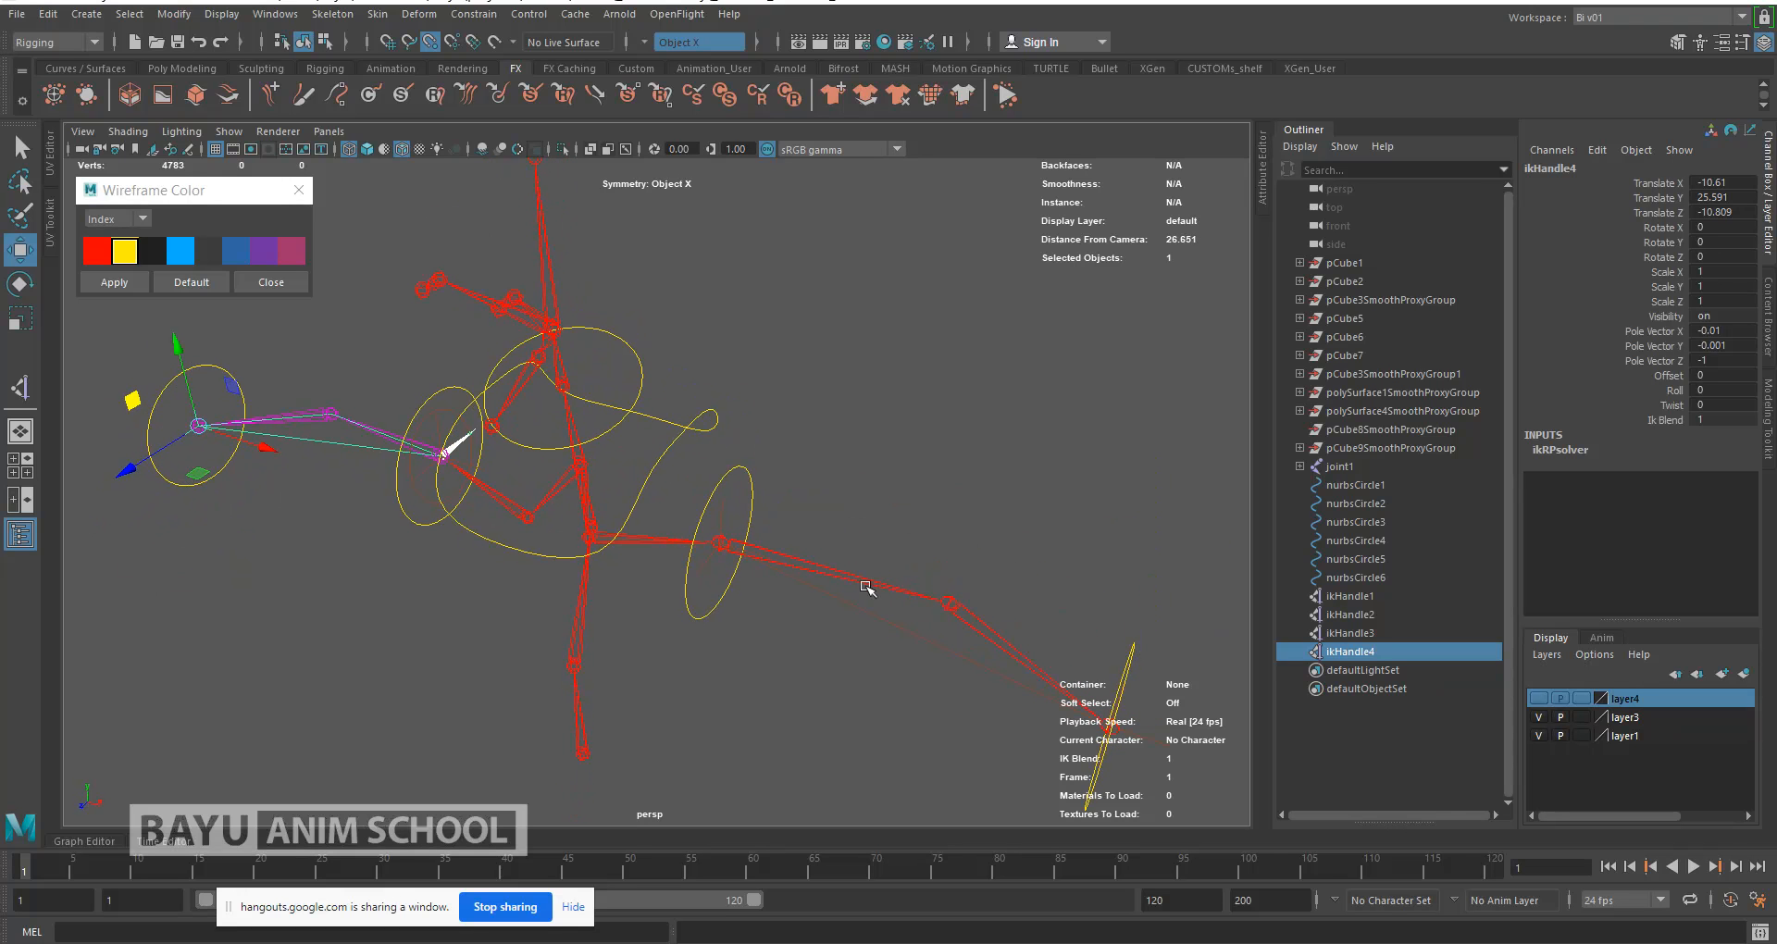
left_click(884, 432)
Step: Duplicate the shoulder circle at Translate X 3.221 and move the copy out behind the arm to about Translate Z -18.007
left_click_drag(802, 504, 765, 488, "alt")
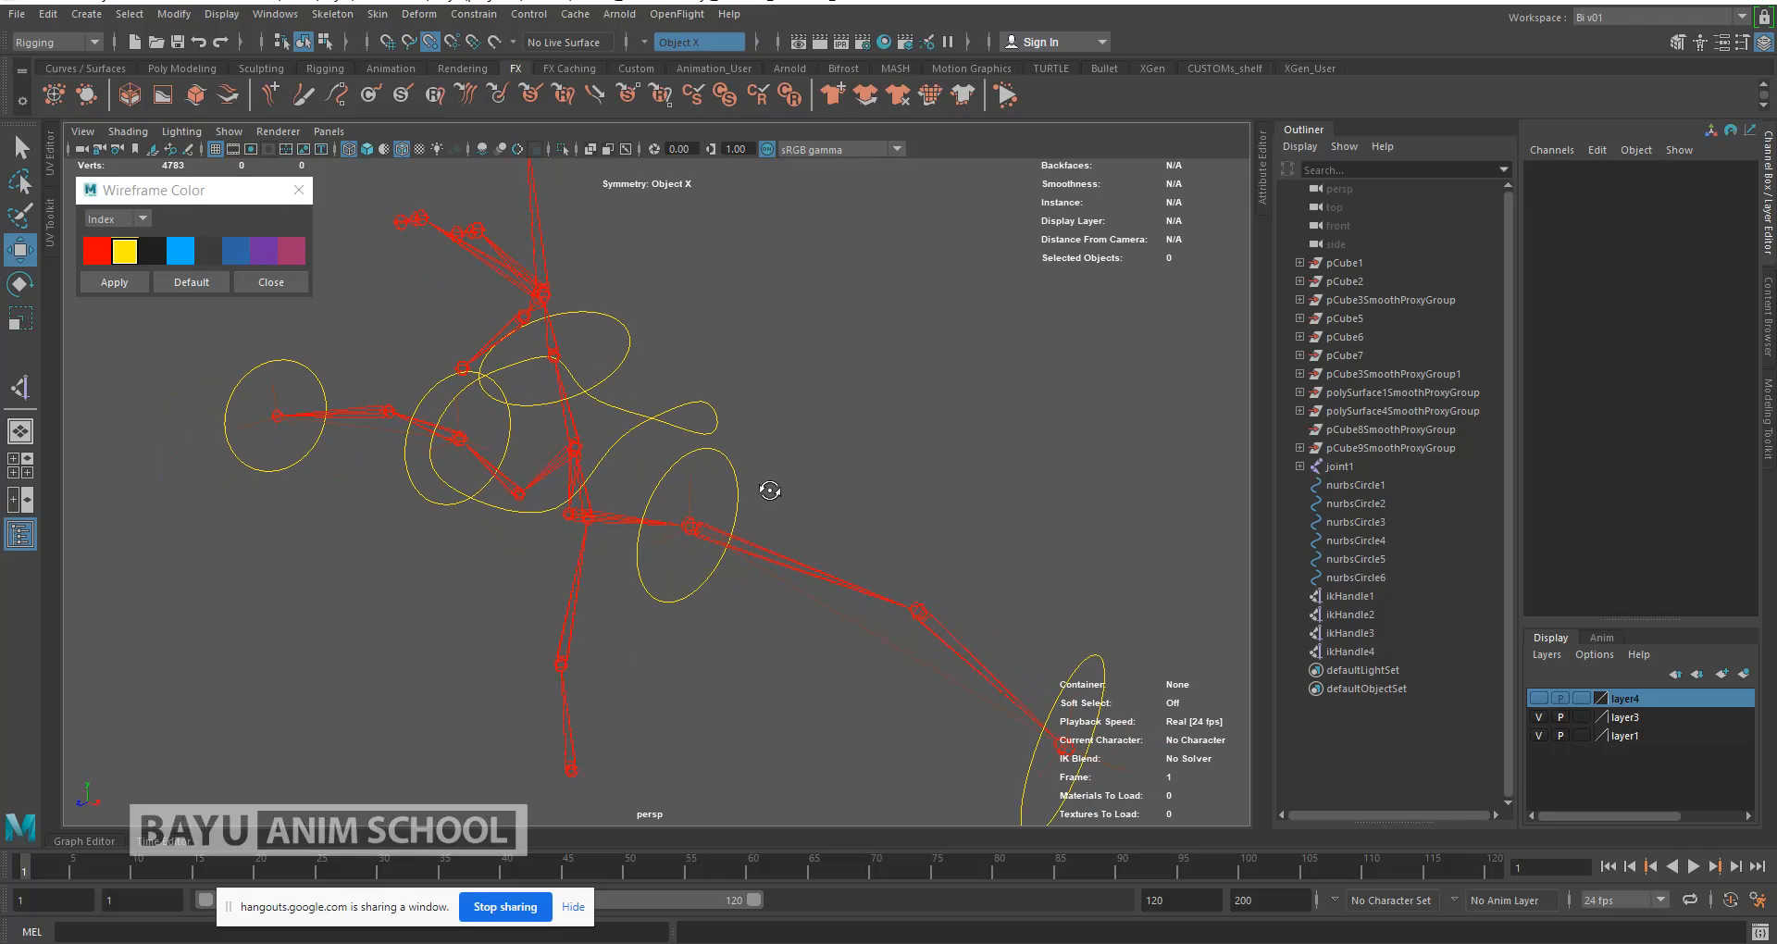
left_click_drag(662, 572, 639, 631)
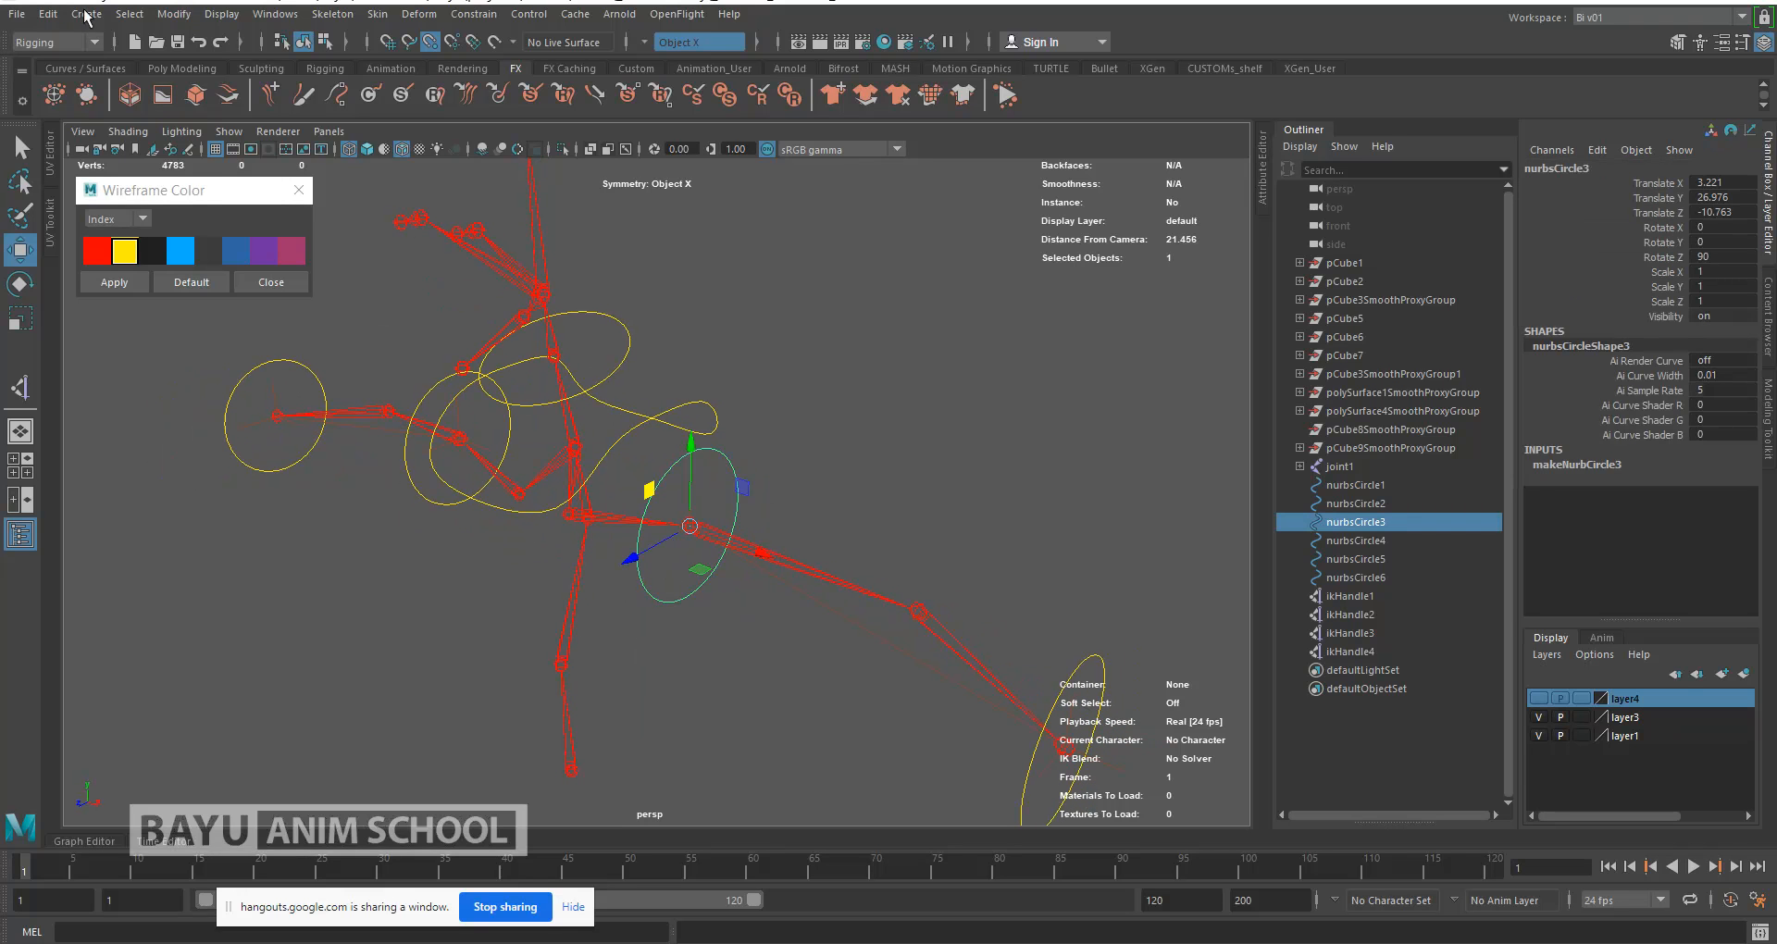
left_click(48, 14)
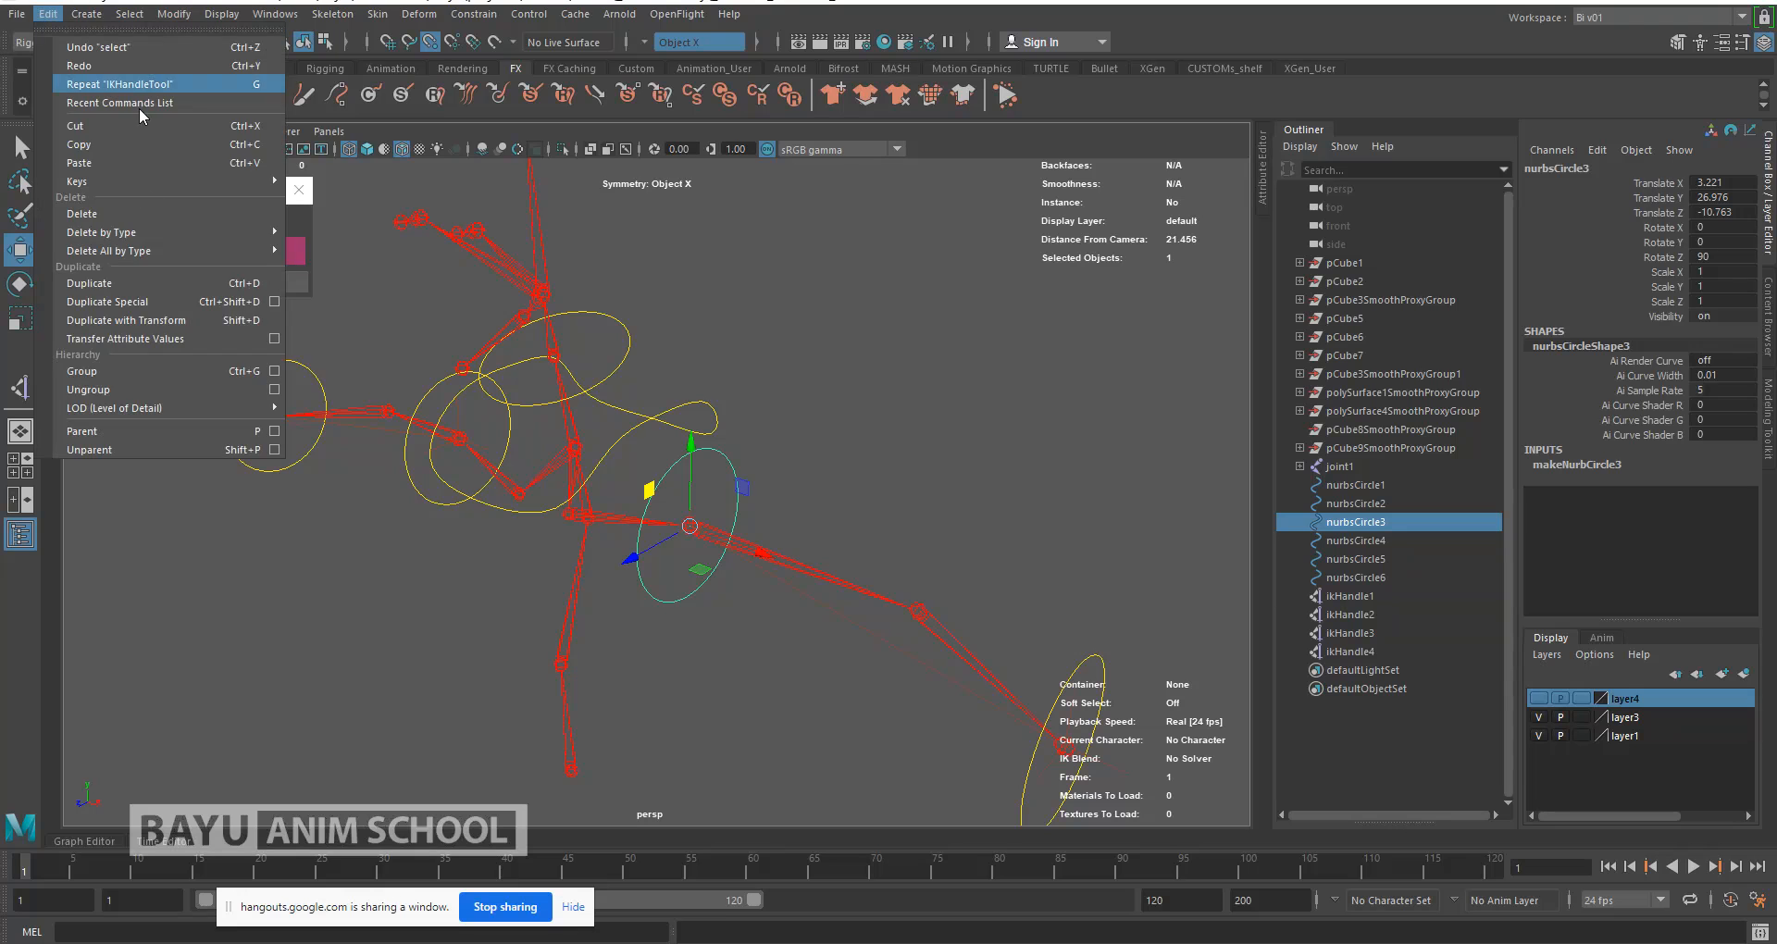
left_click(132, 302)
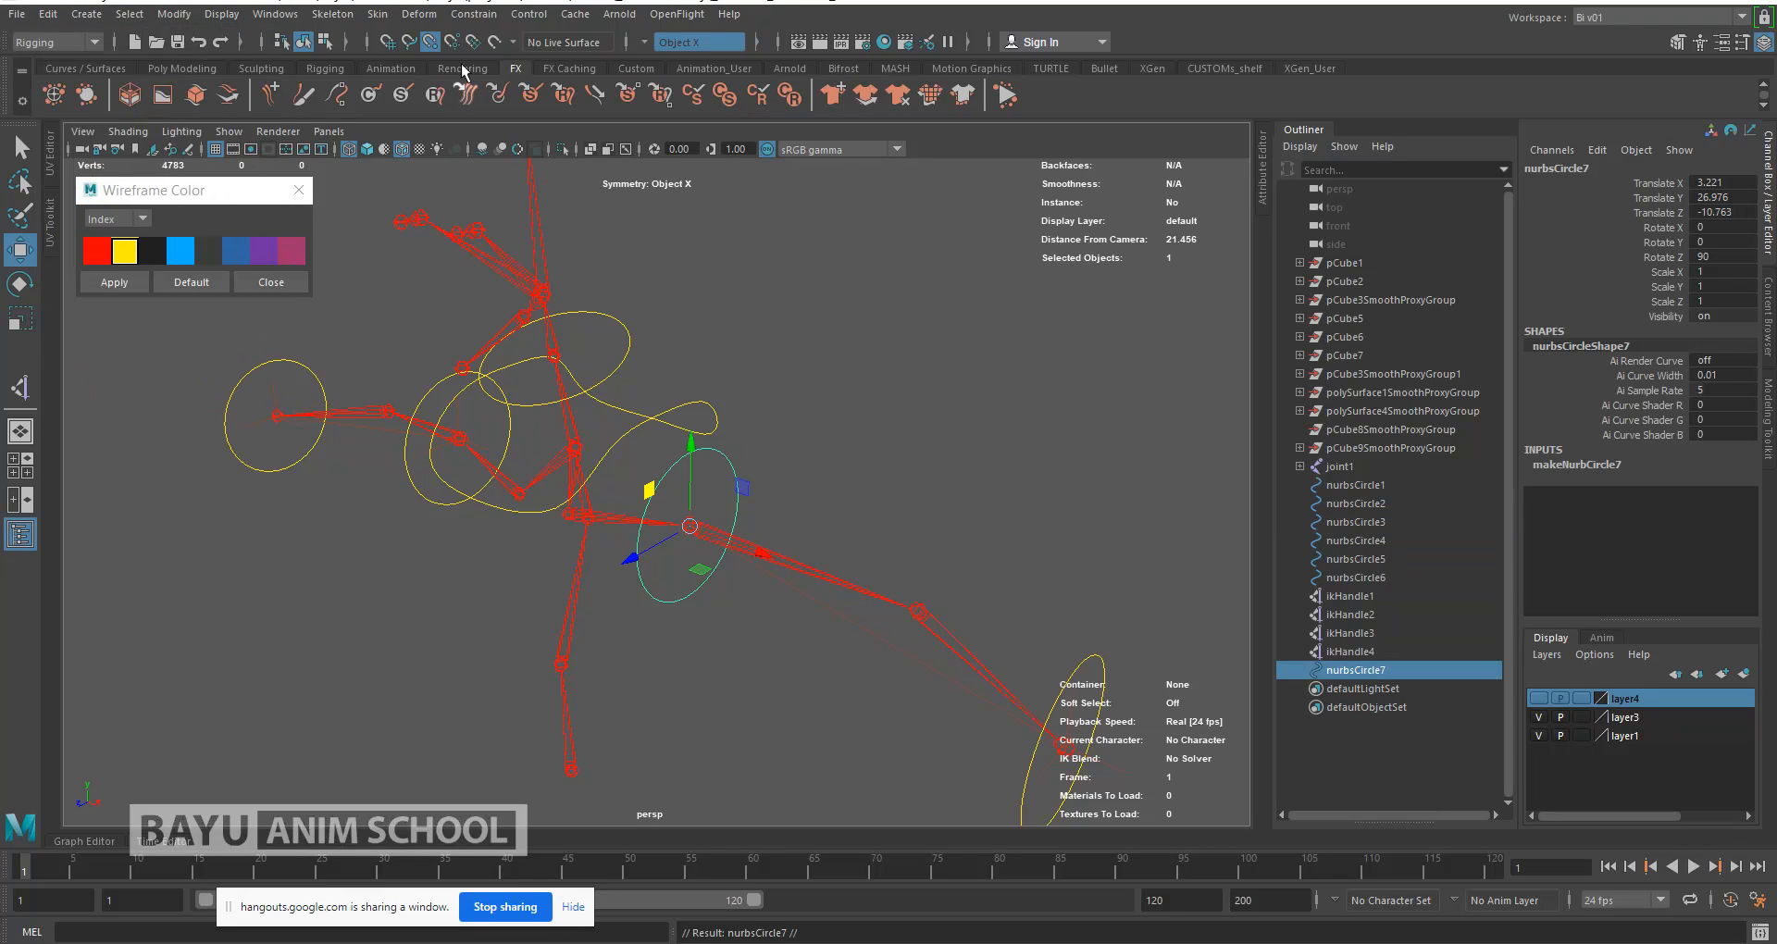
left_click_drag(865, 405, 680, 519, "alt")
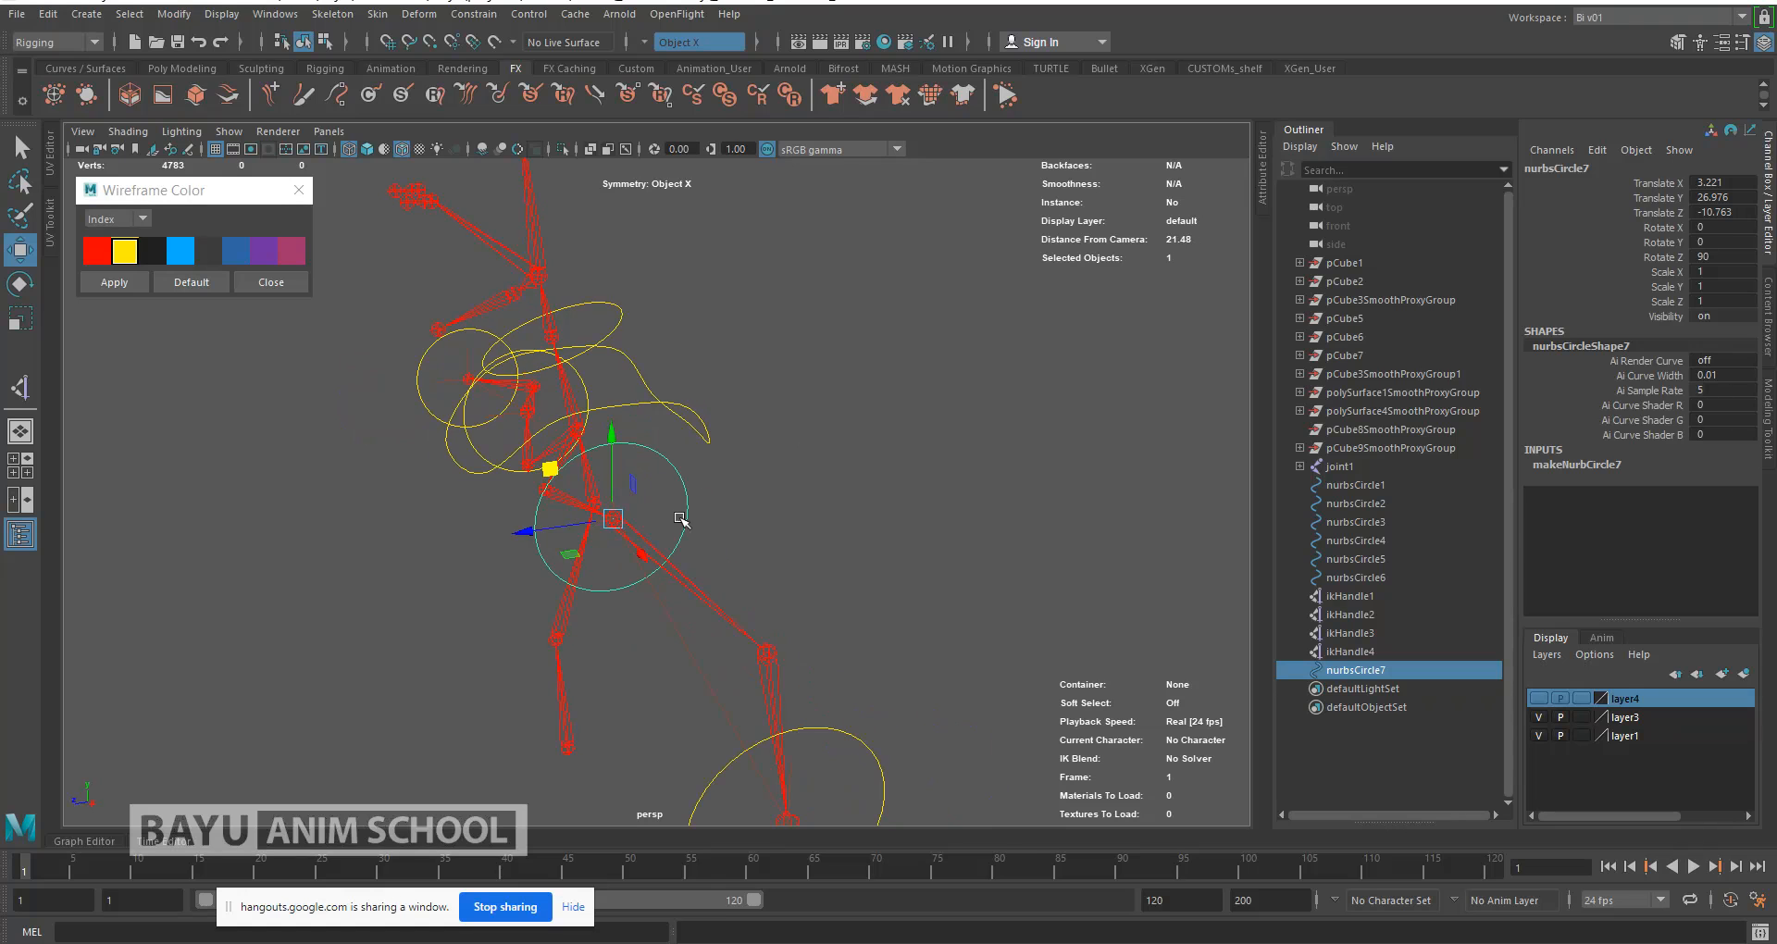
left_click_drag(535, 533, 882, 506)
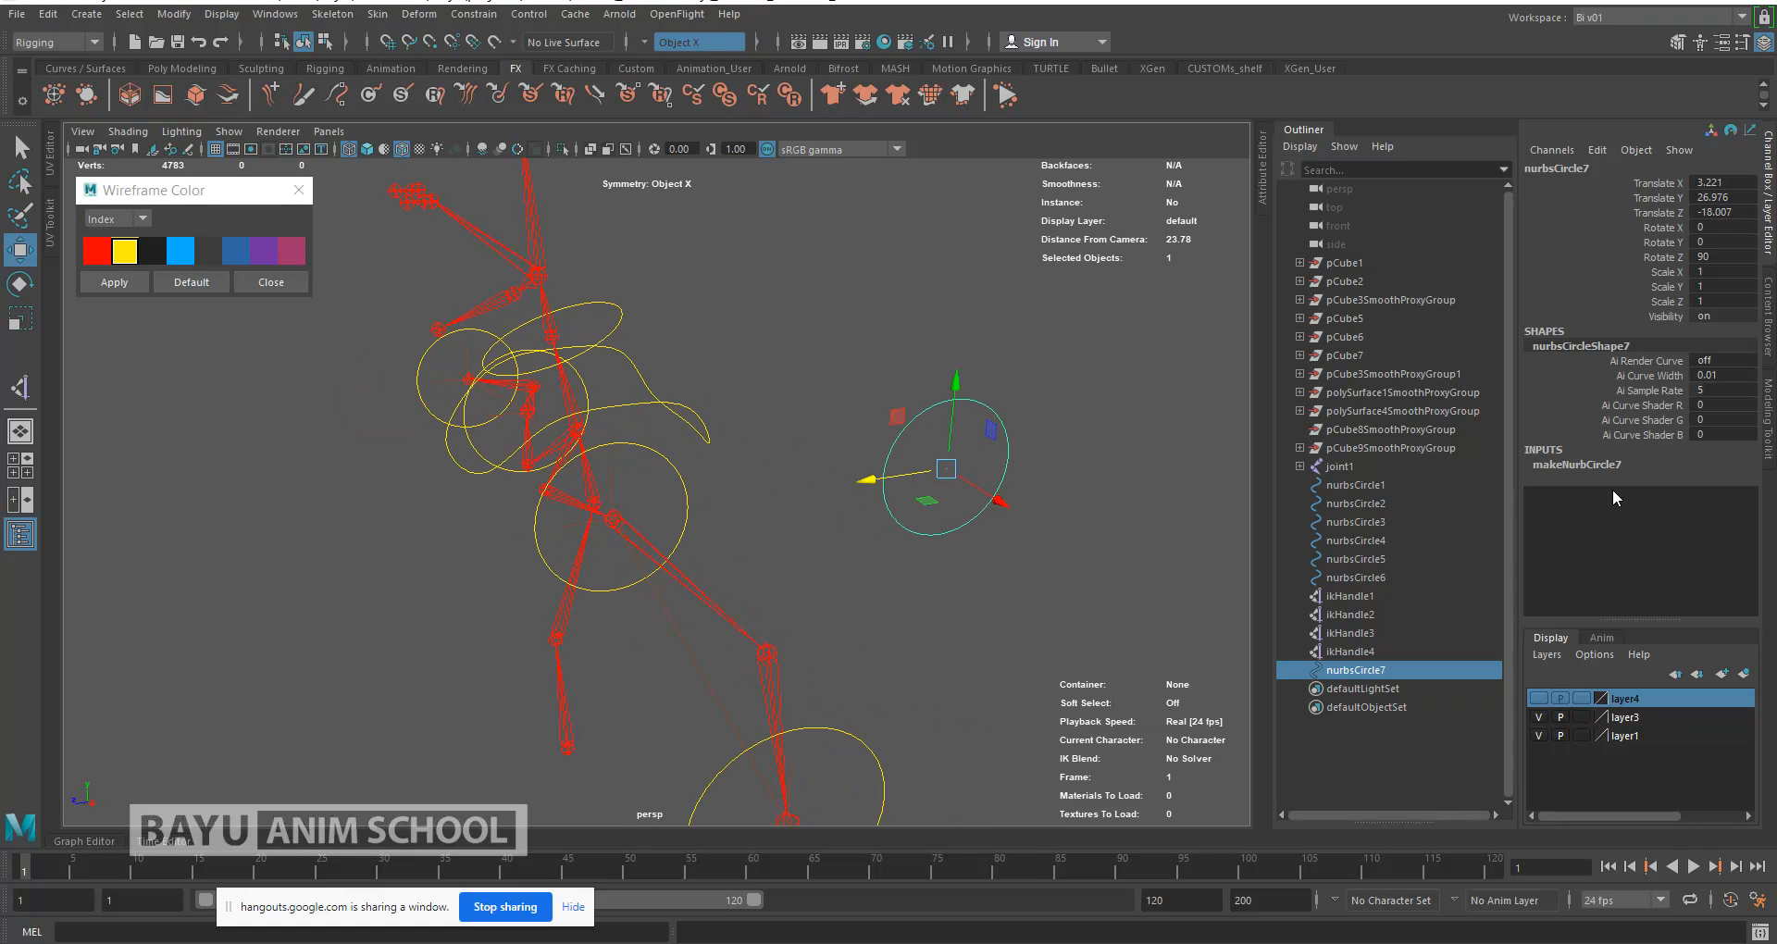
Step: Set the radius of the duplicated circle behind the arm to 1
left_click(1618, 465)
double_click(1725, 567)
type("1")
key("Tab")
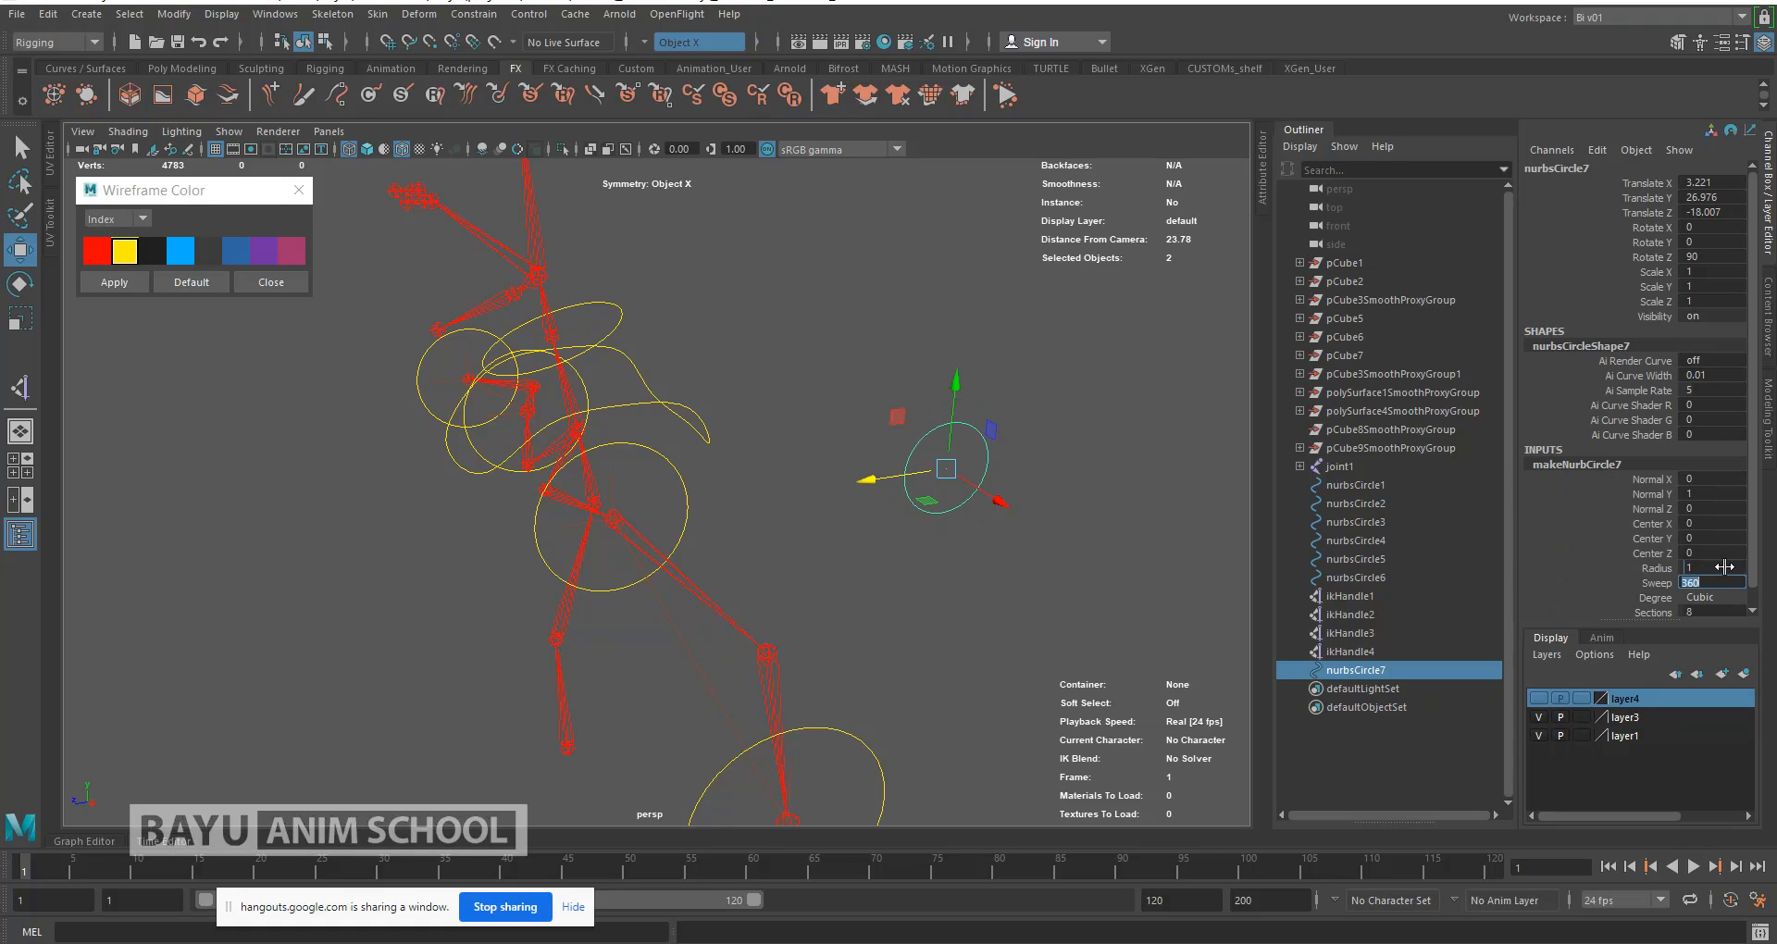
Step: Reshape the small circle into a triangle pointing away from the body by scaling and moving its control vertices
right_click_drag(1081, 383, 995, 387)
scroll(1031, 498, "up", 2)
left_click_drag(1030, 498, 936, 473, "alt")
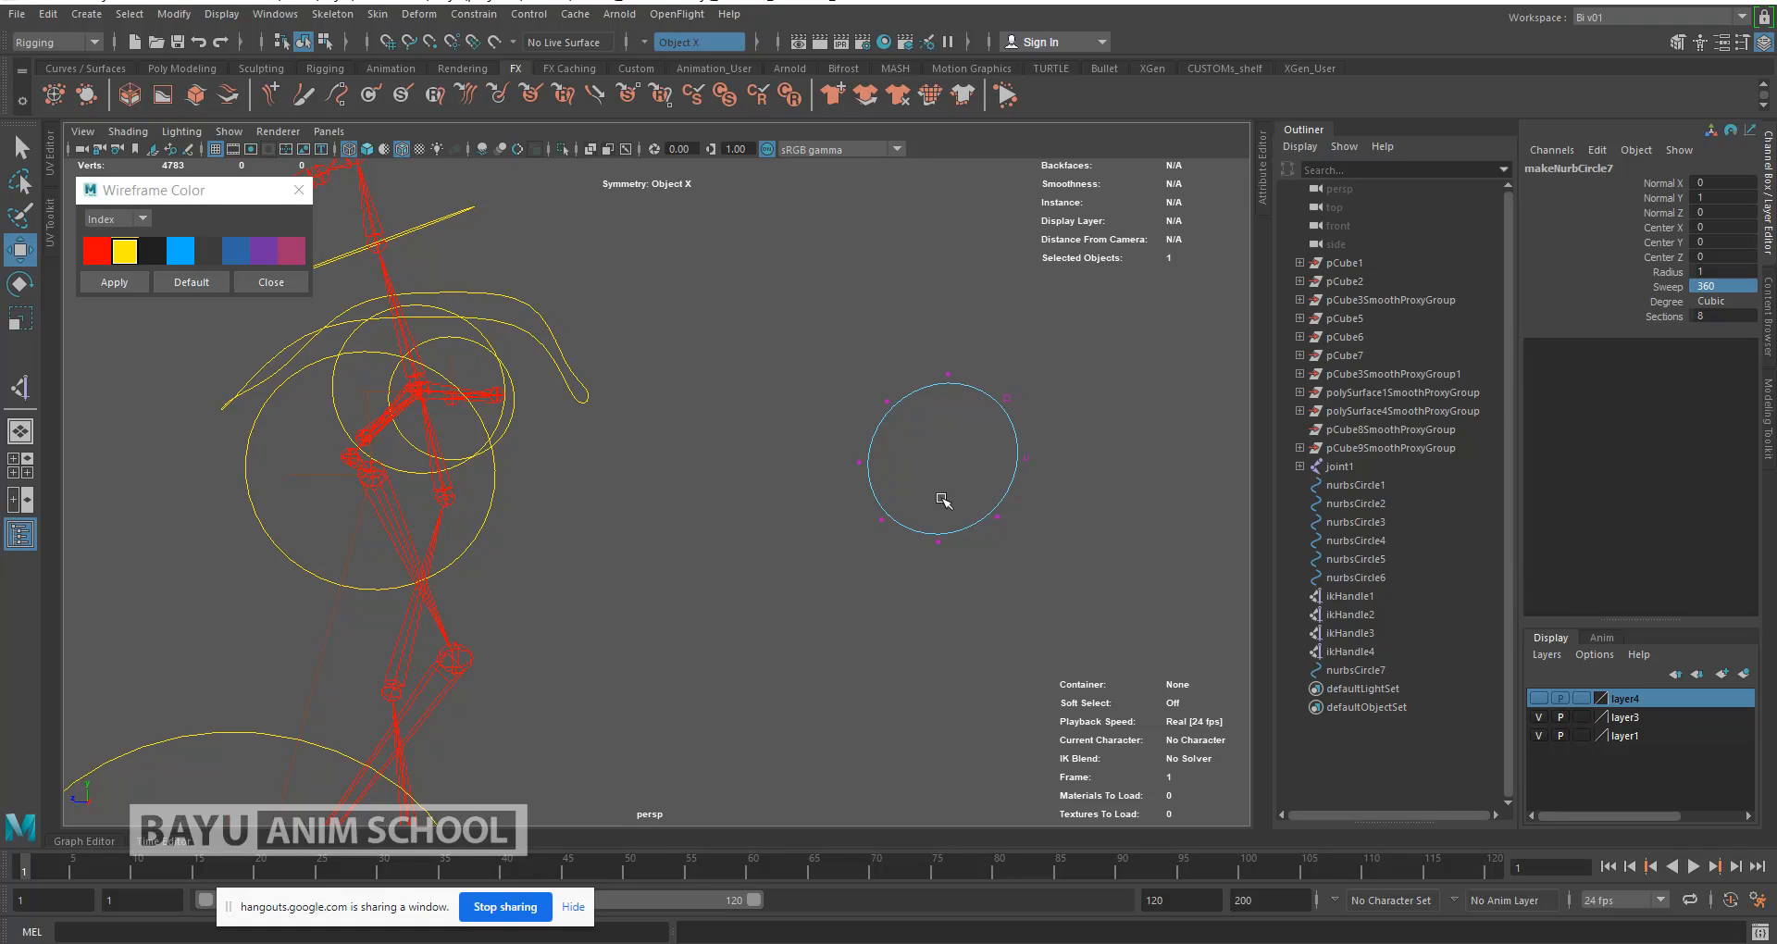
left_click_drag(909, 346, 818, 544)
left_click_drag(974, 367, 1072, 563)
key("r")
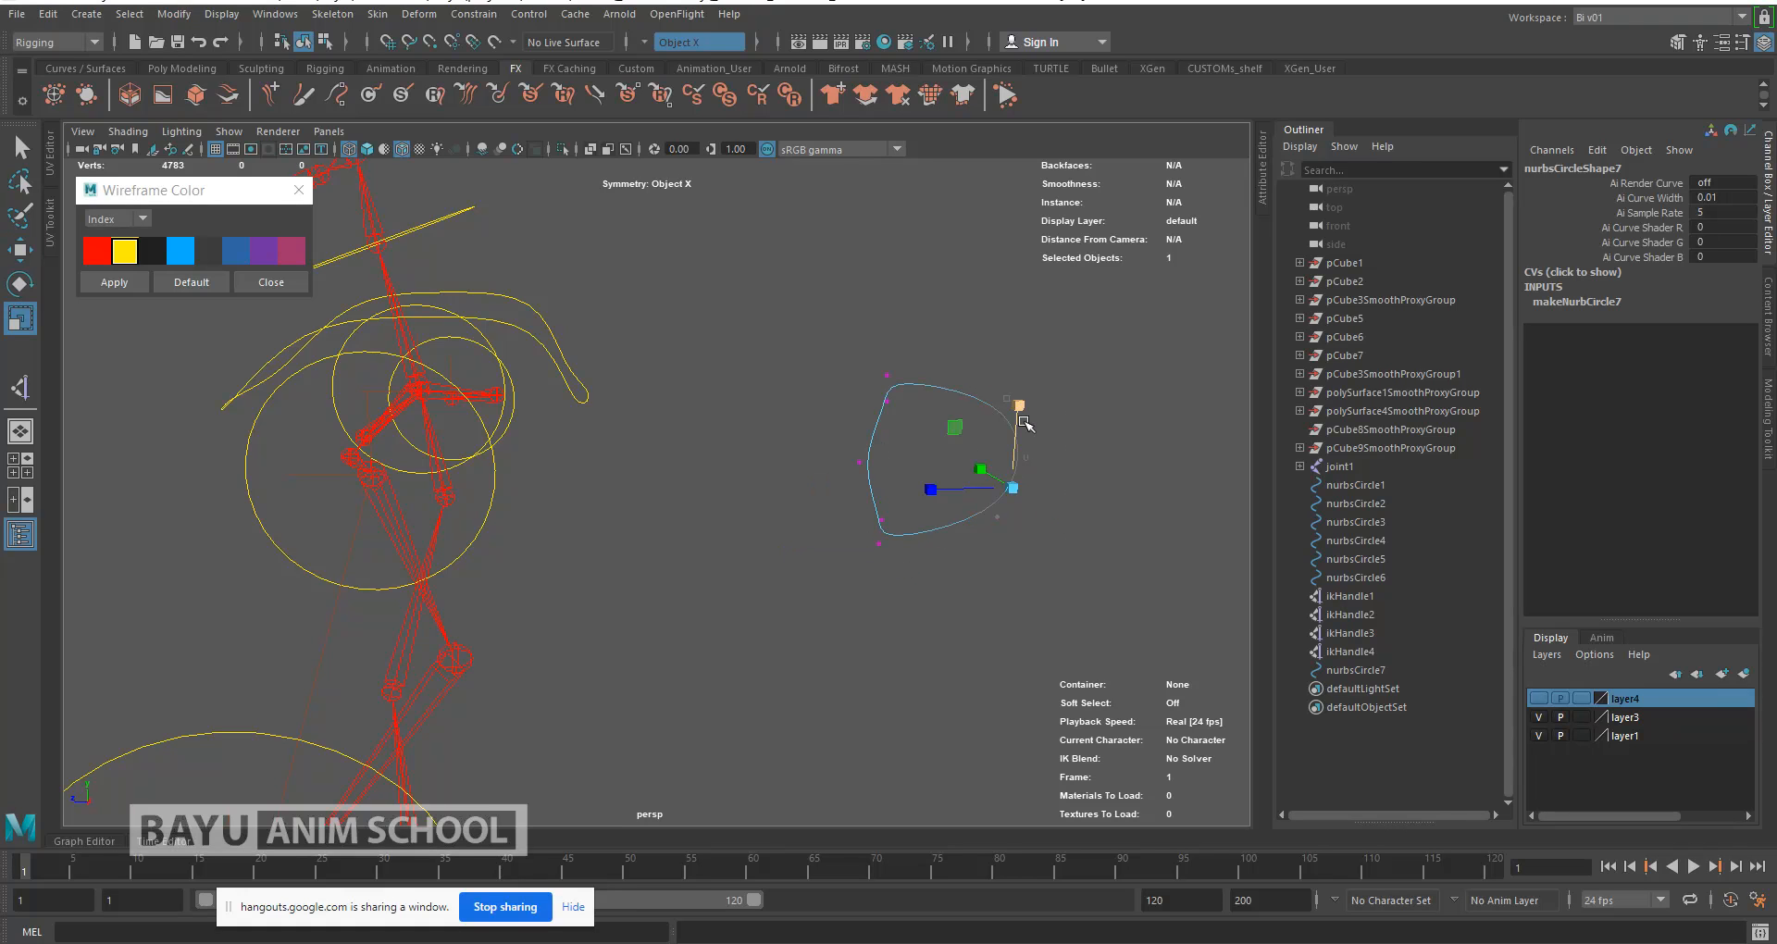
key("w")
left_click_drag(1017, 412, 1015, 385)
left_click_drag(822, 433, 832, 466)
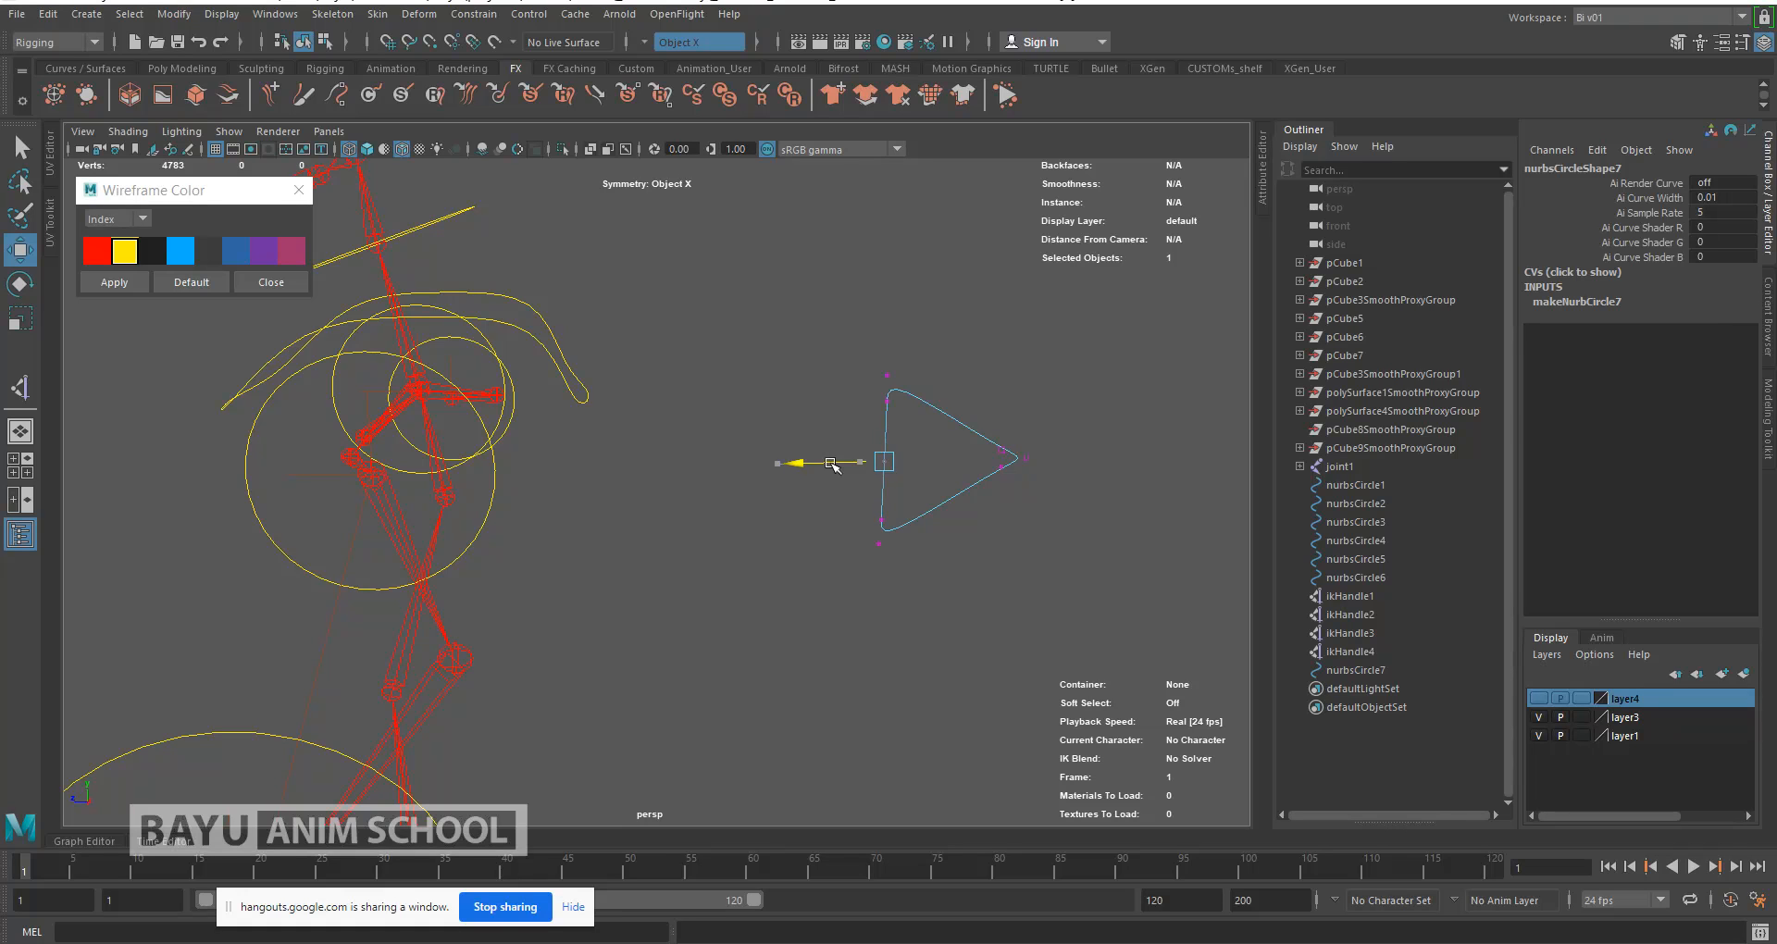
Step: Fine-tune the triangle's corner control vertices, return to object mode and deselect the curve
left_click(889, 397)
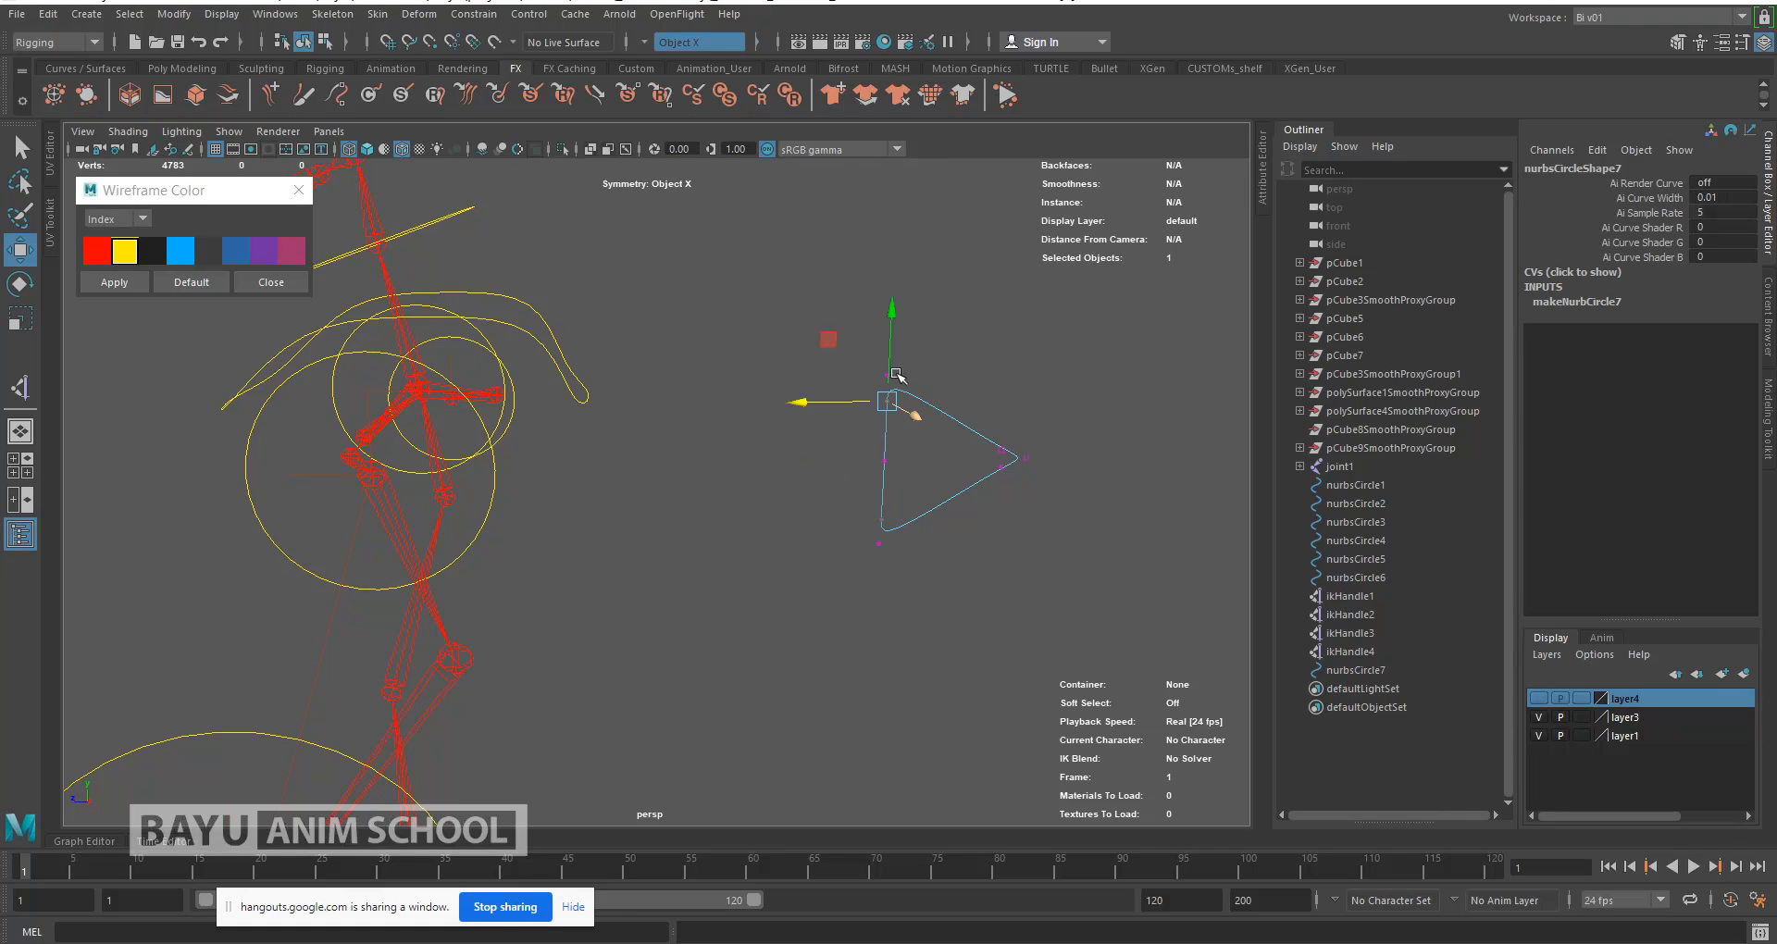
left_click_drag(892, 347, 893, 345)
left_click_drag(987, 435, 1016, 510)
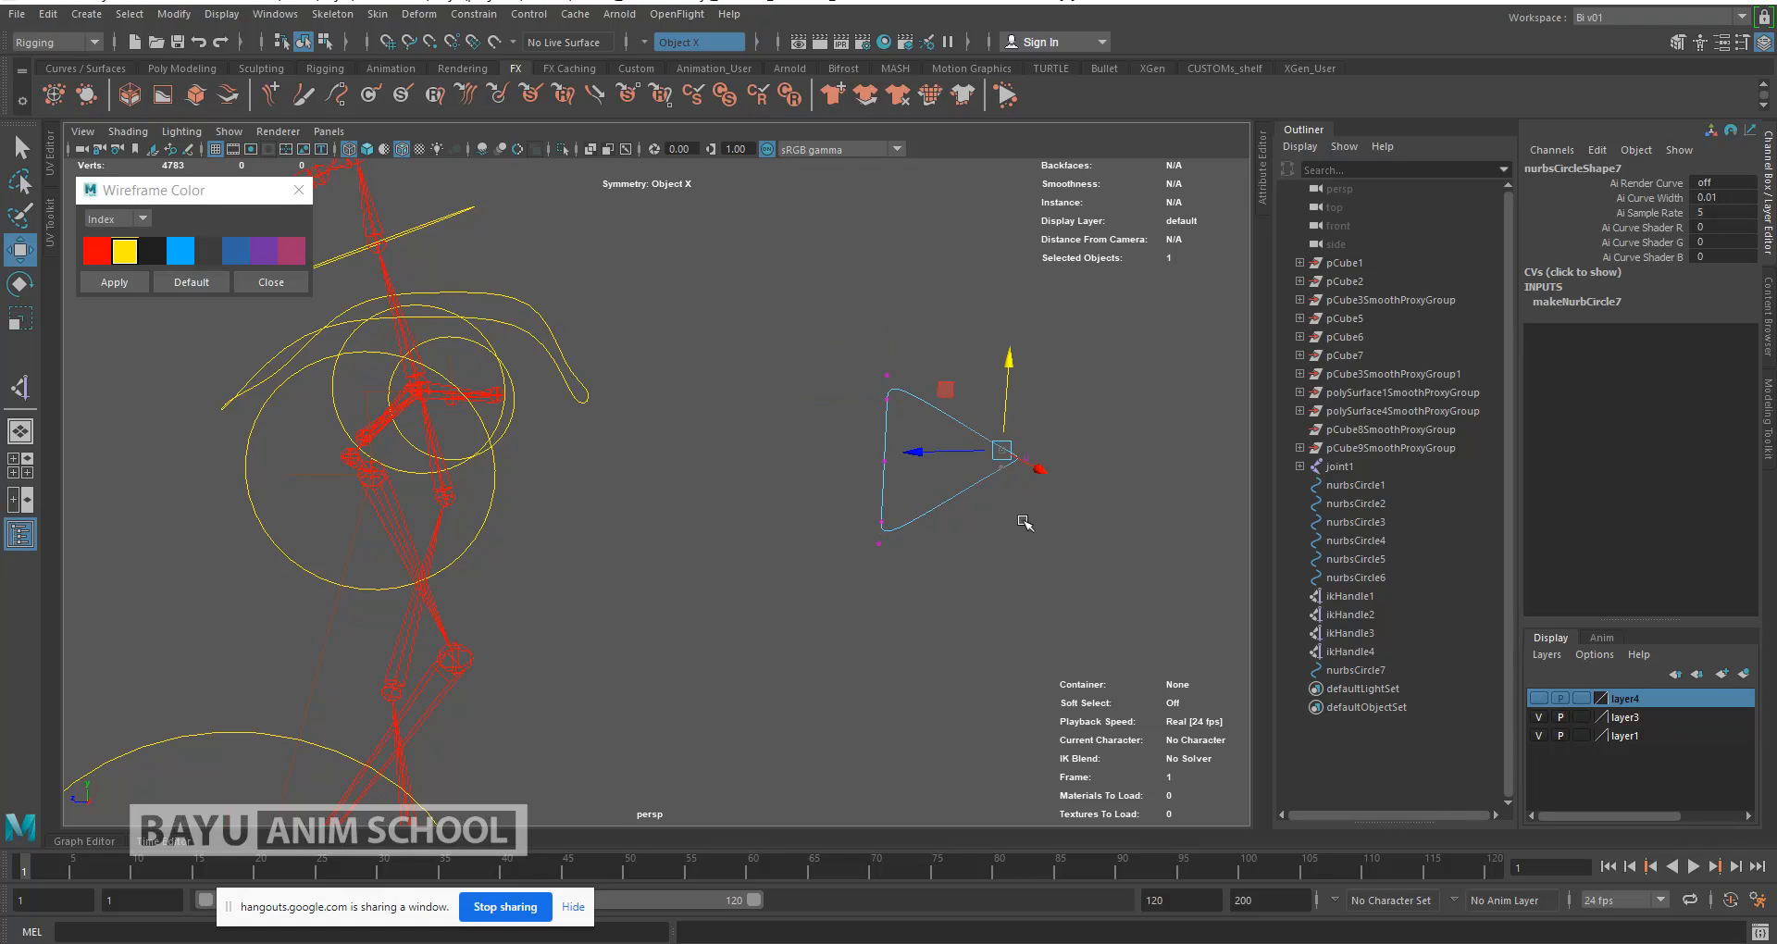
left_click_drag(1007, 396, 1008, 394)
left_click_drag(864, 440, 991, 500)
right_click_drag(905, 388, 979, 381)
left_click(991, 548)
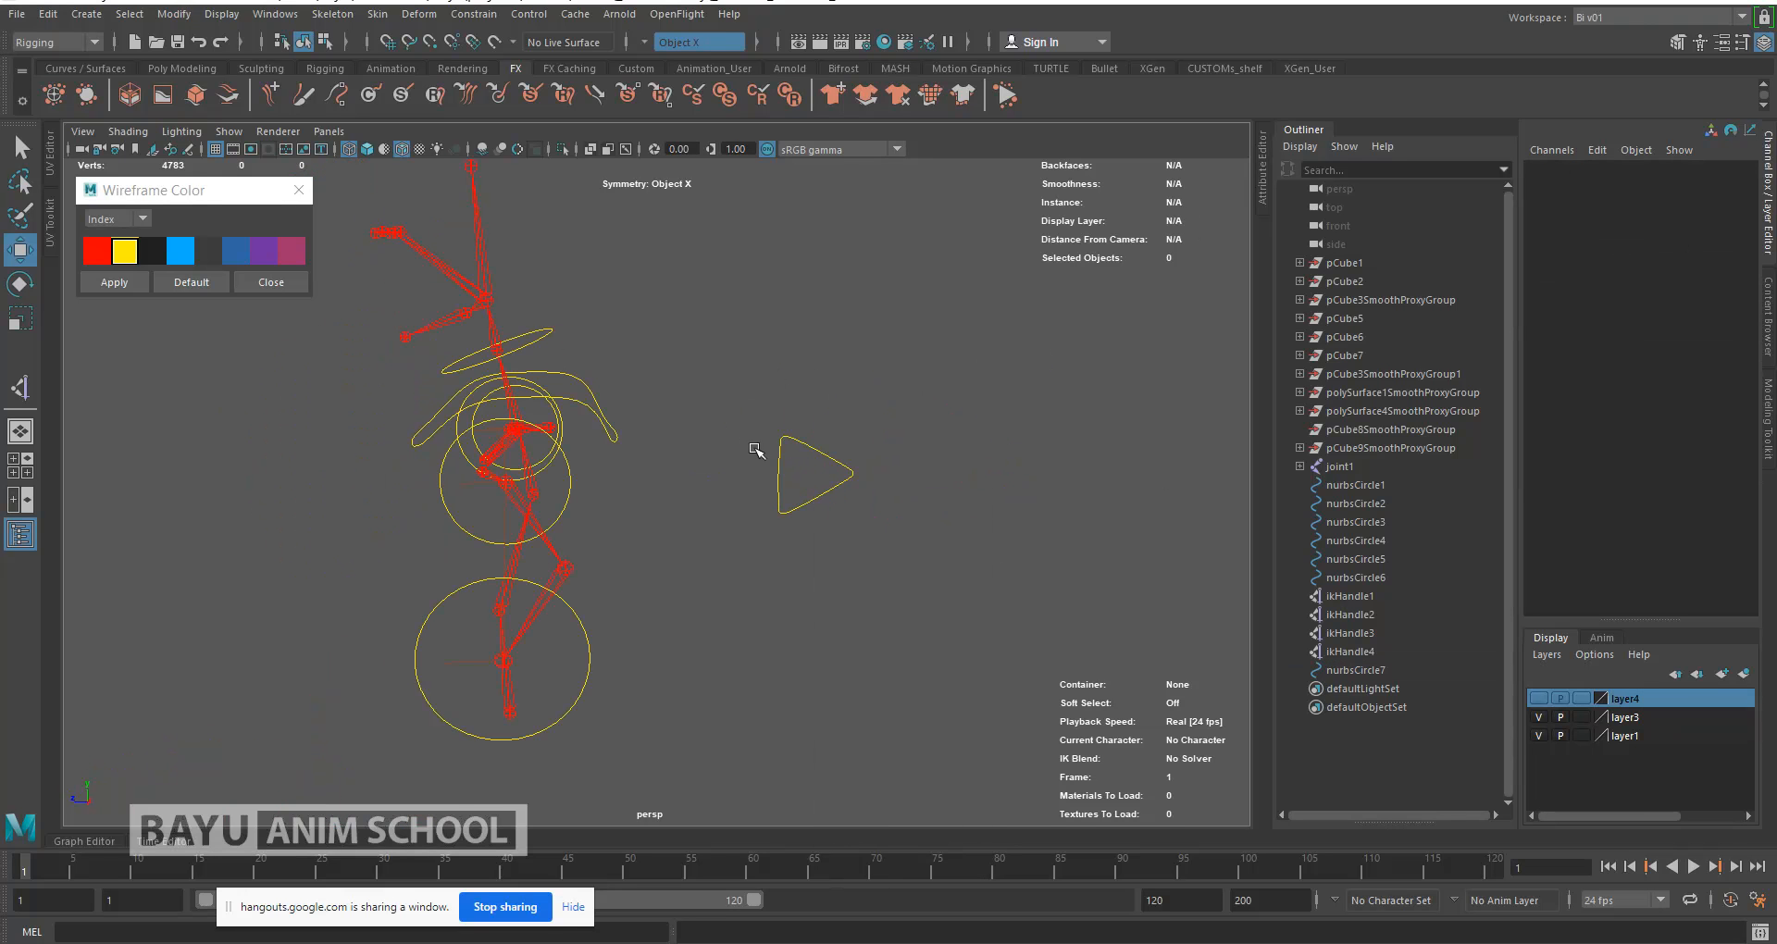
Step: Set the triangle control's Translate X to 4
left_click(856, 490)
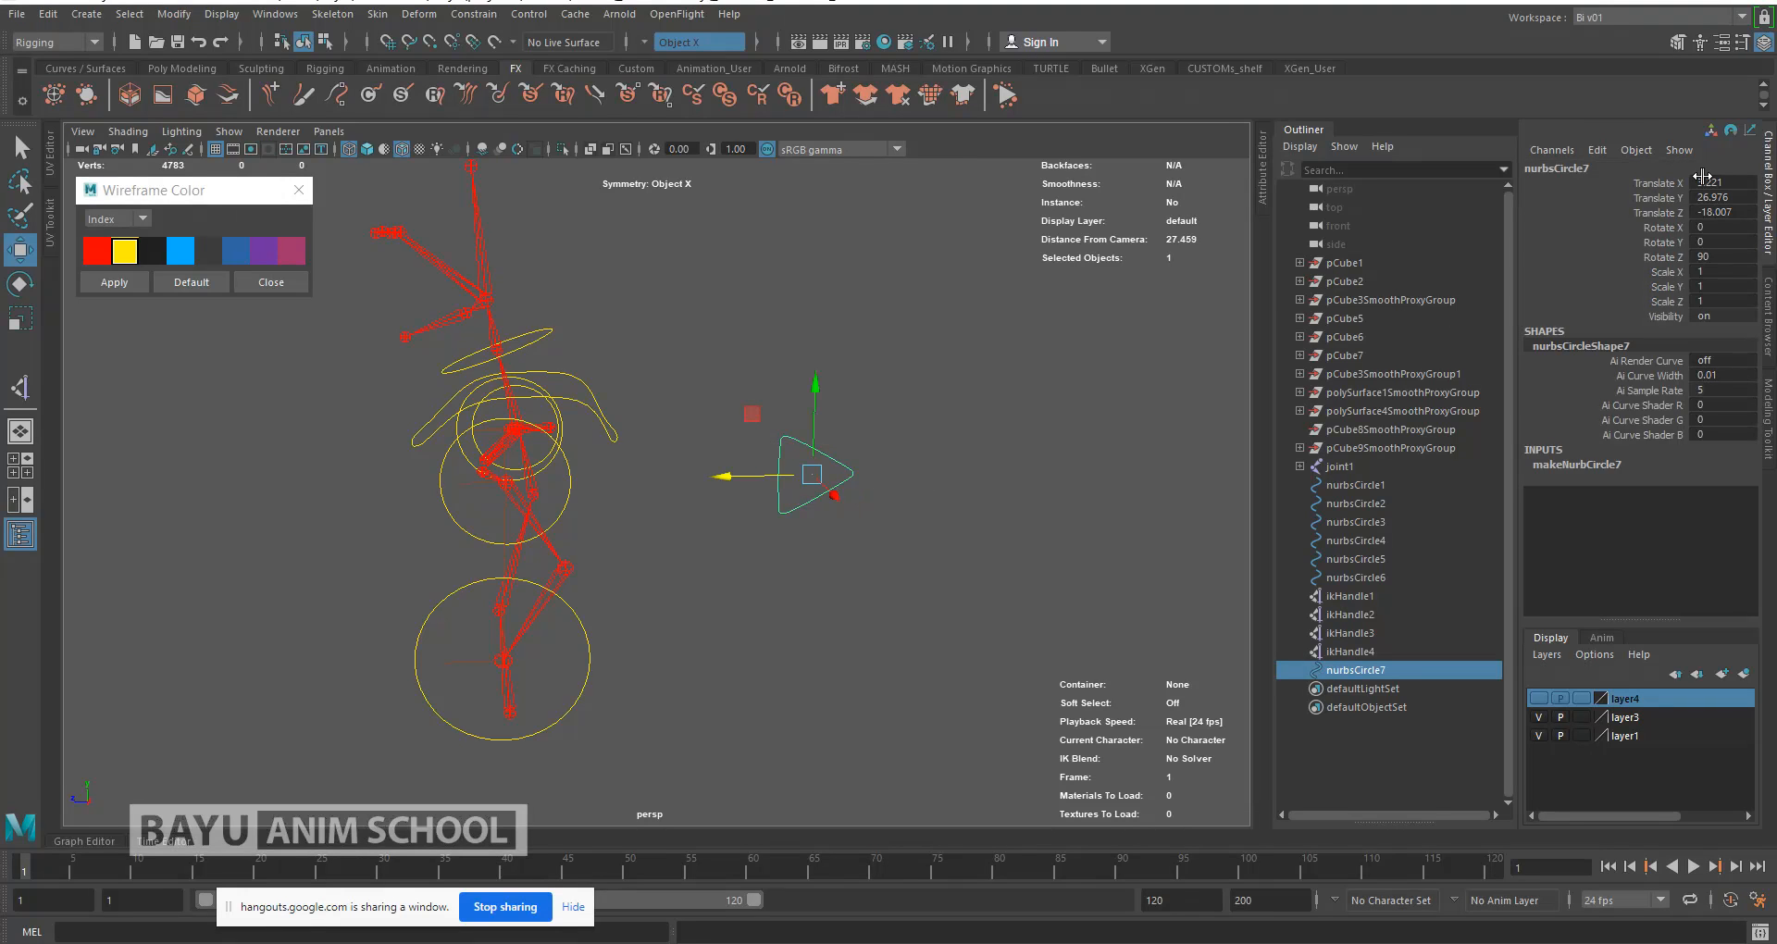
double_click(1735, 182)
type("4")
key("Tab")
Step: Duplicate the triangle control, set the copy's Translate X to -4, and deselect it
left_click_drag(769, 571, 891, 581, "alt")
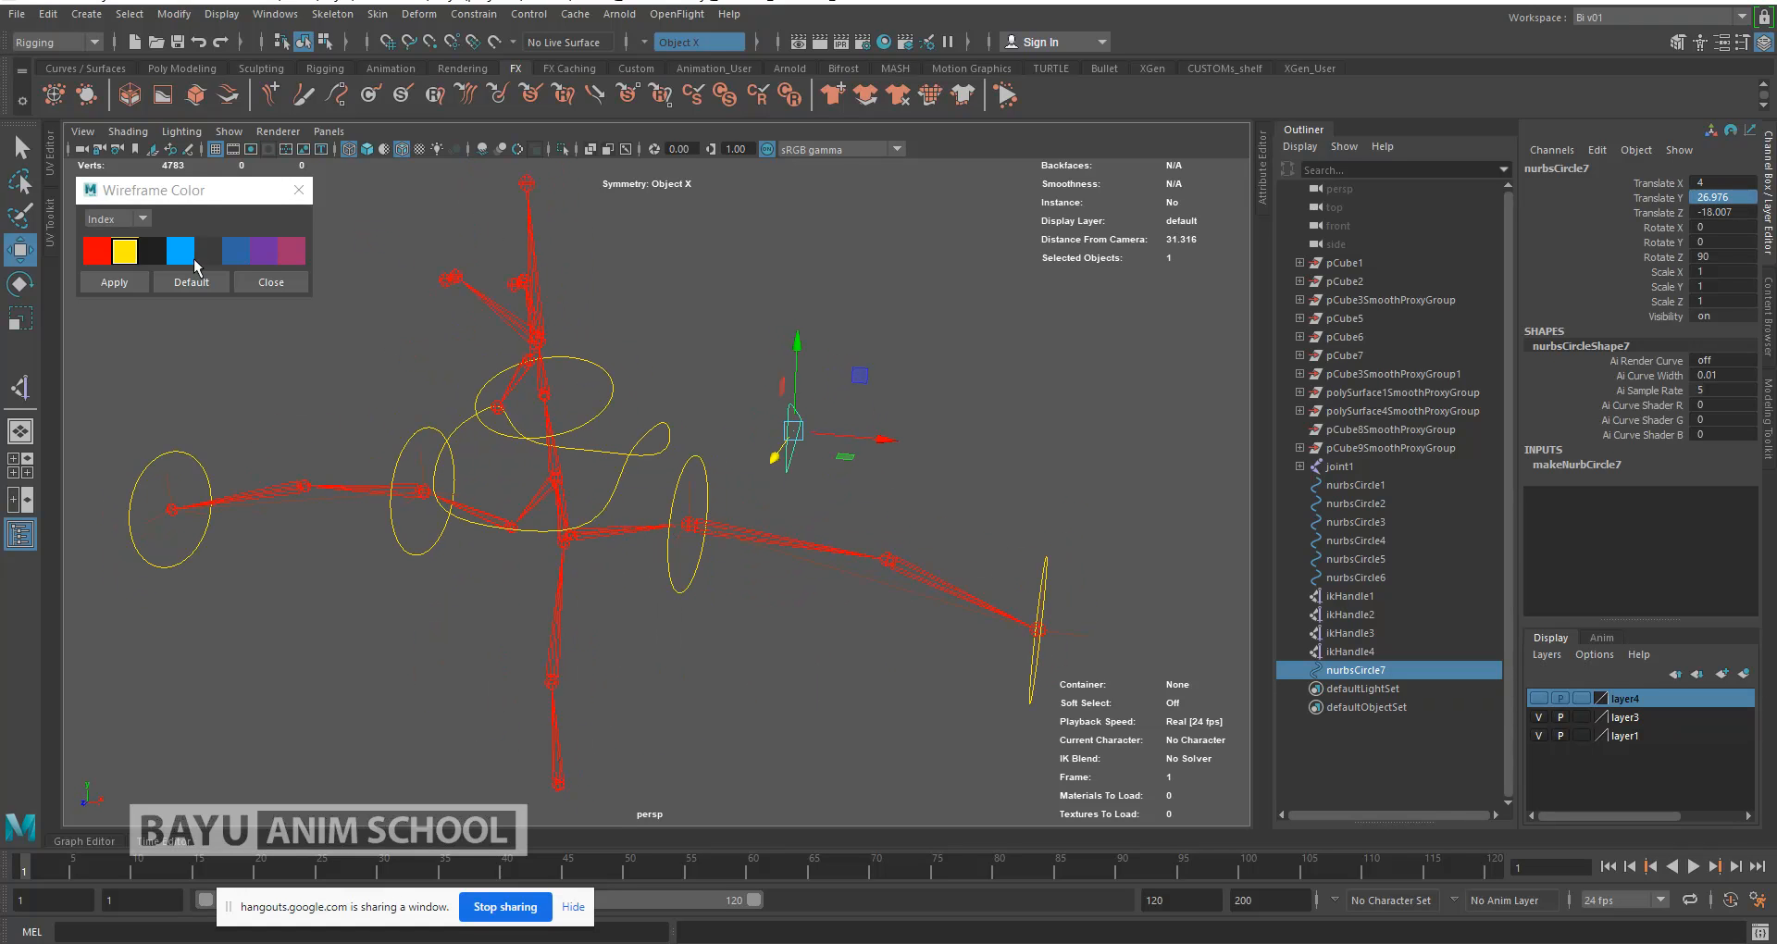
left_click(51, 15)
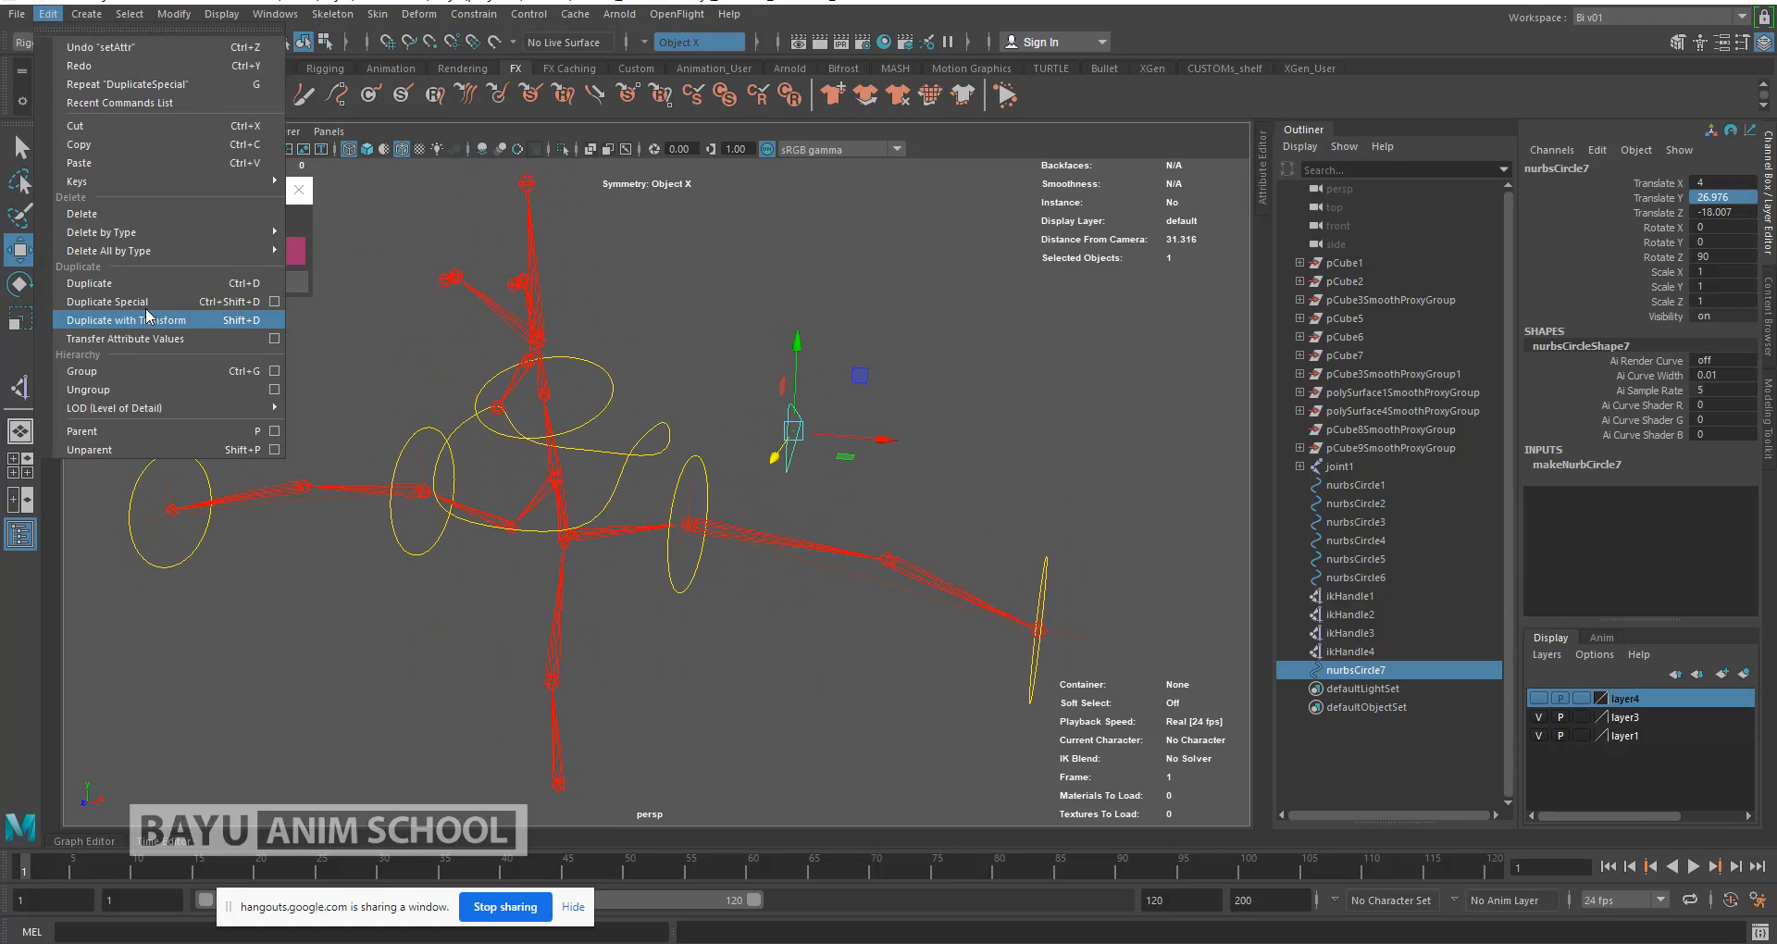
left_click(148, 320)
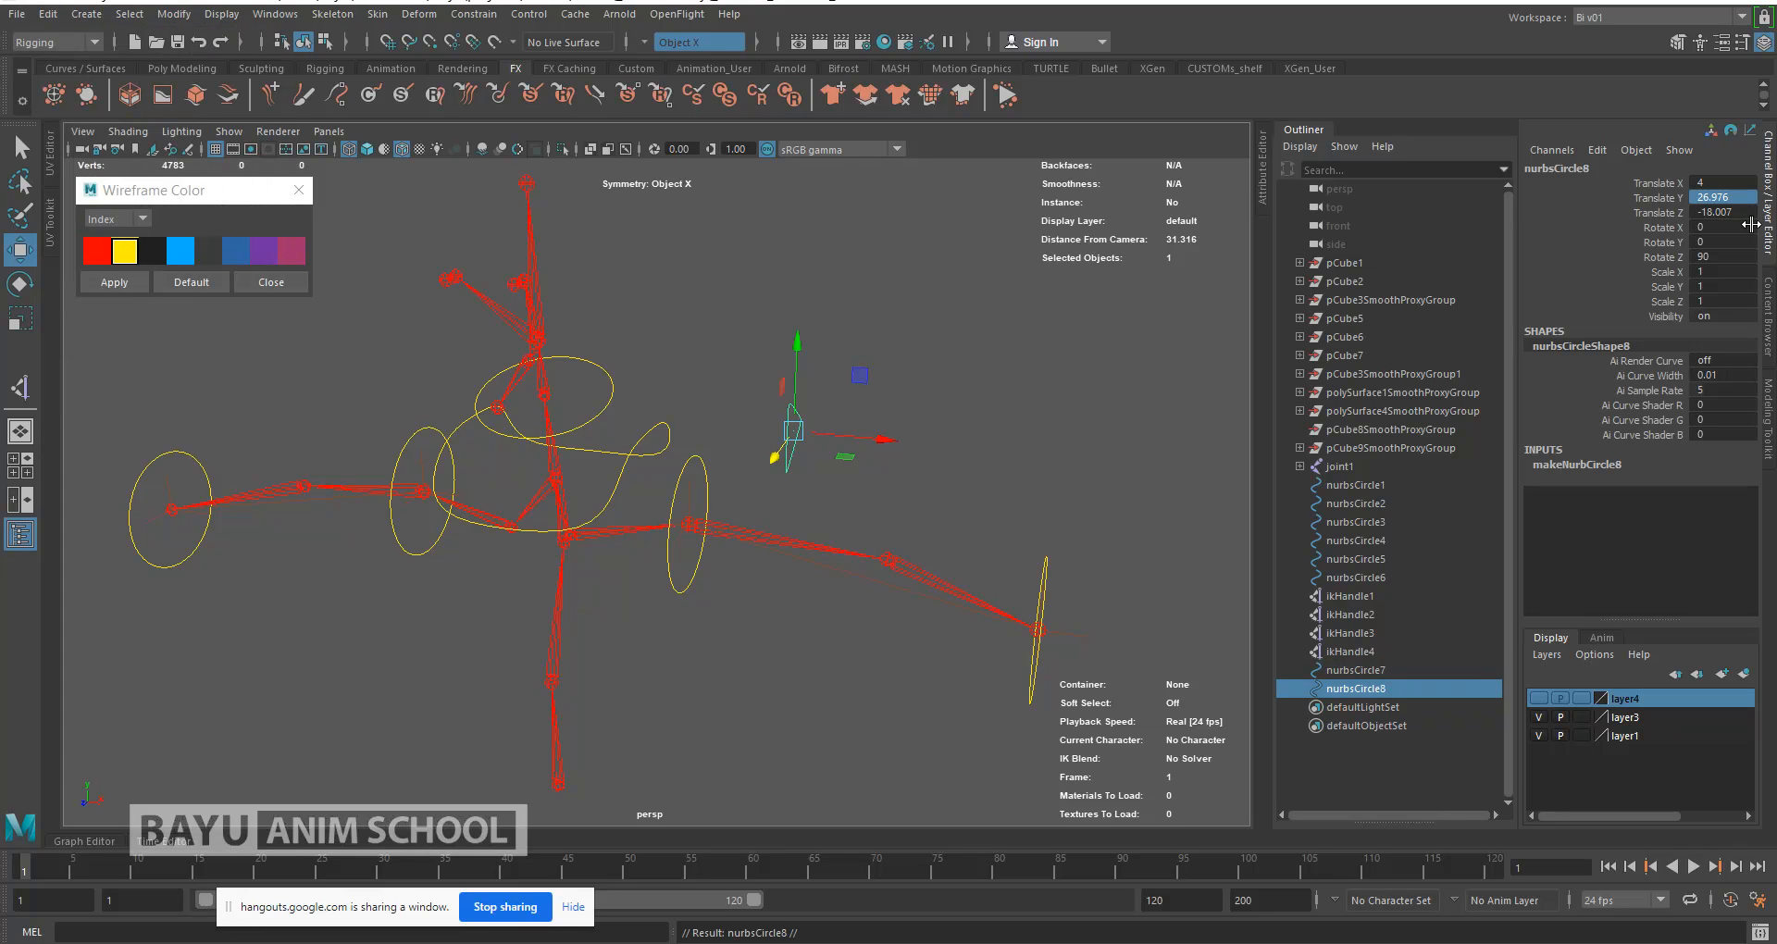
left_click(1737, 185)
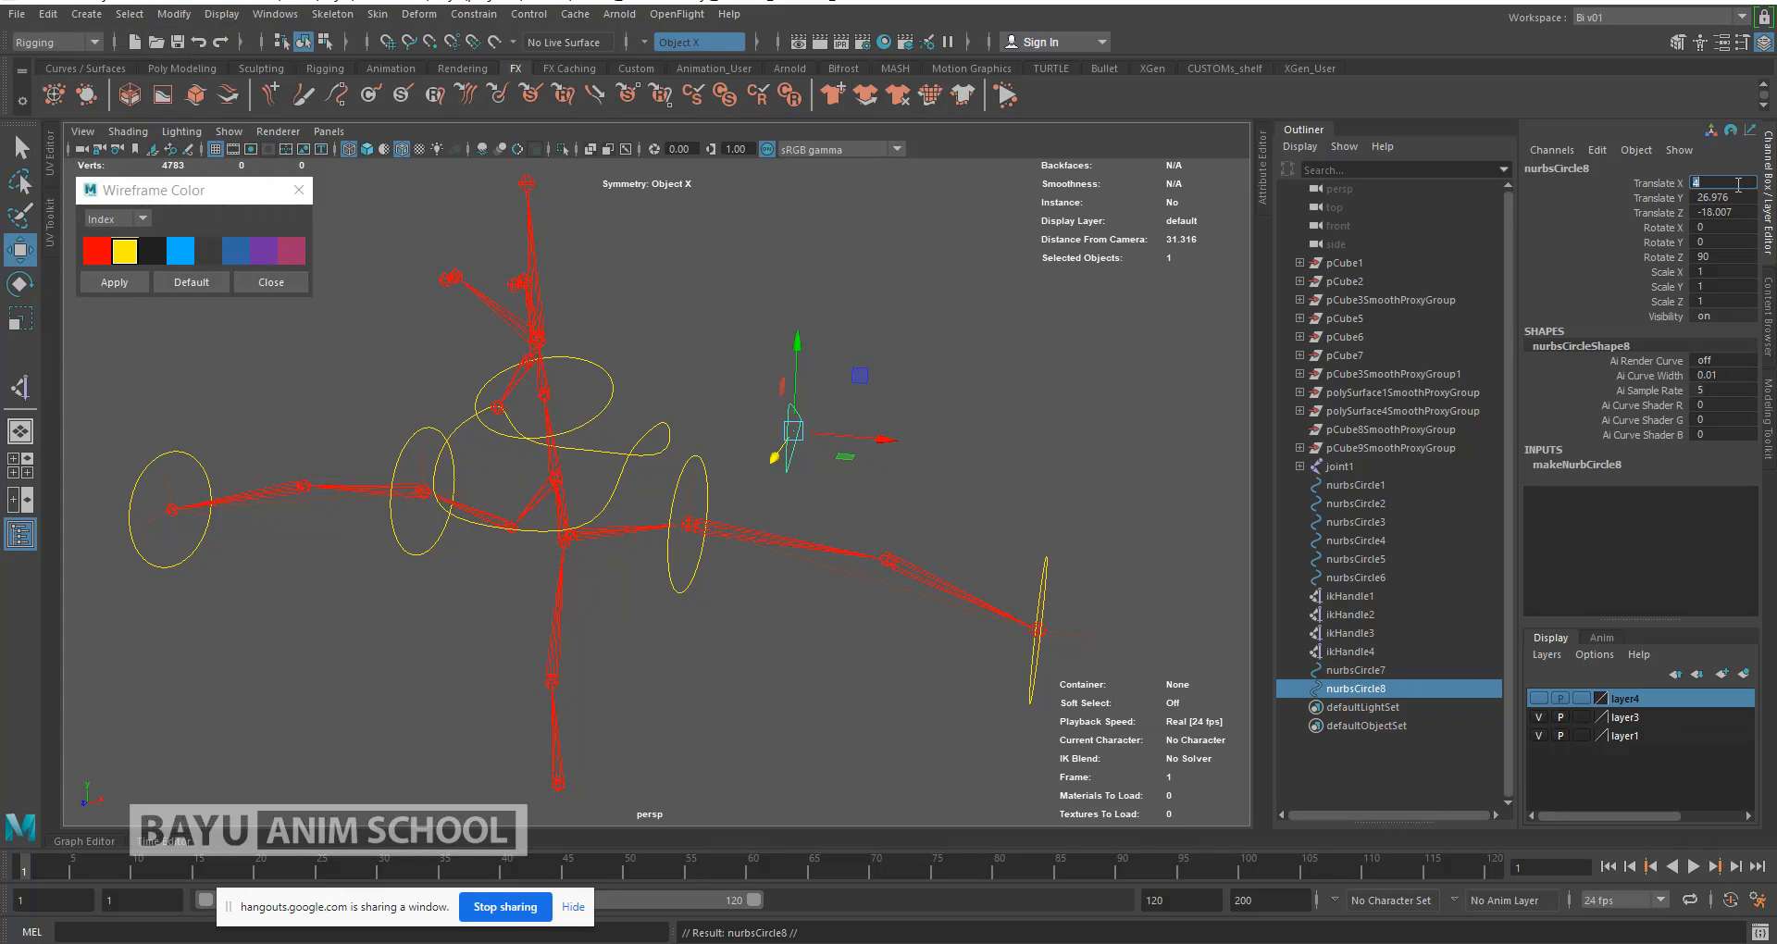
key("Return")
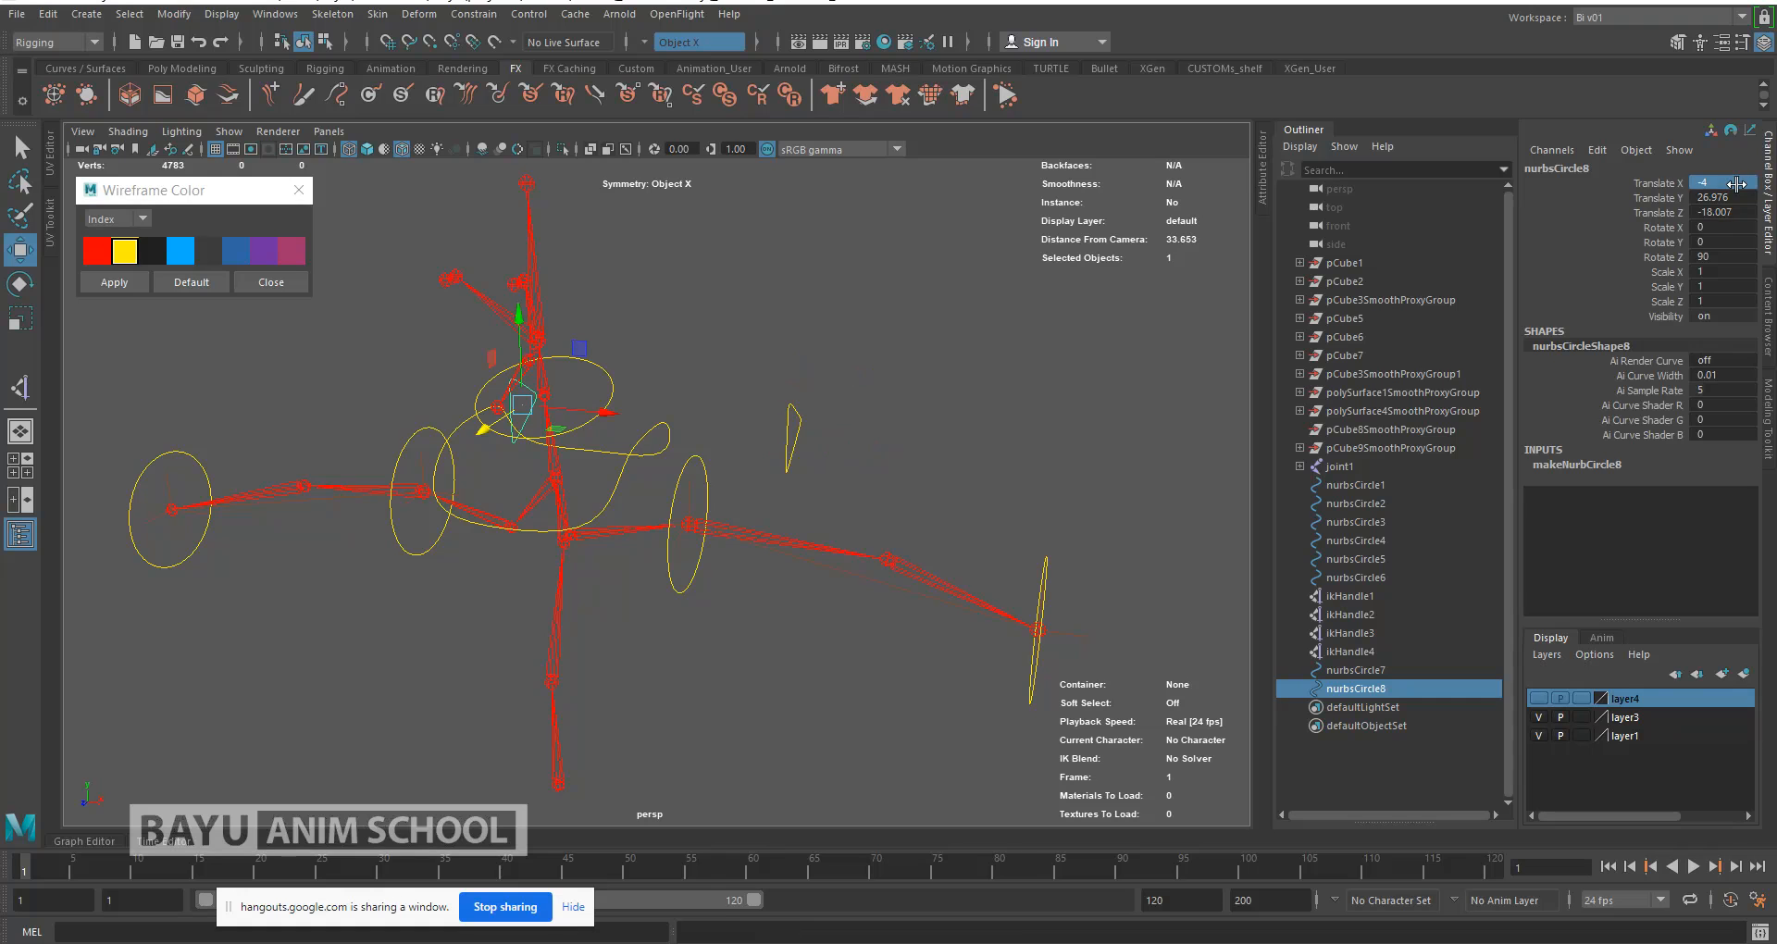
left_click(863, 461)
Step: Select all eight NURBS control curves, including both triangles, and freeze their transformations
left_click_drag(790, 520, 746, 575, "alt")
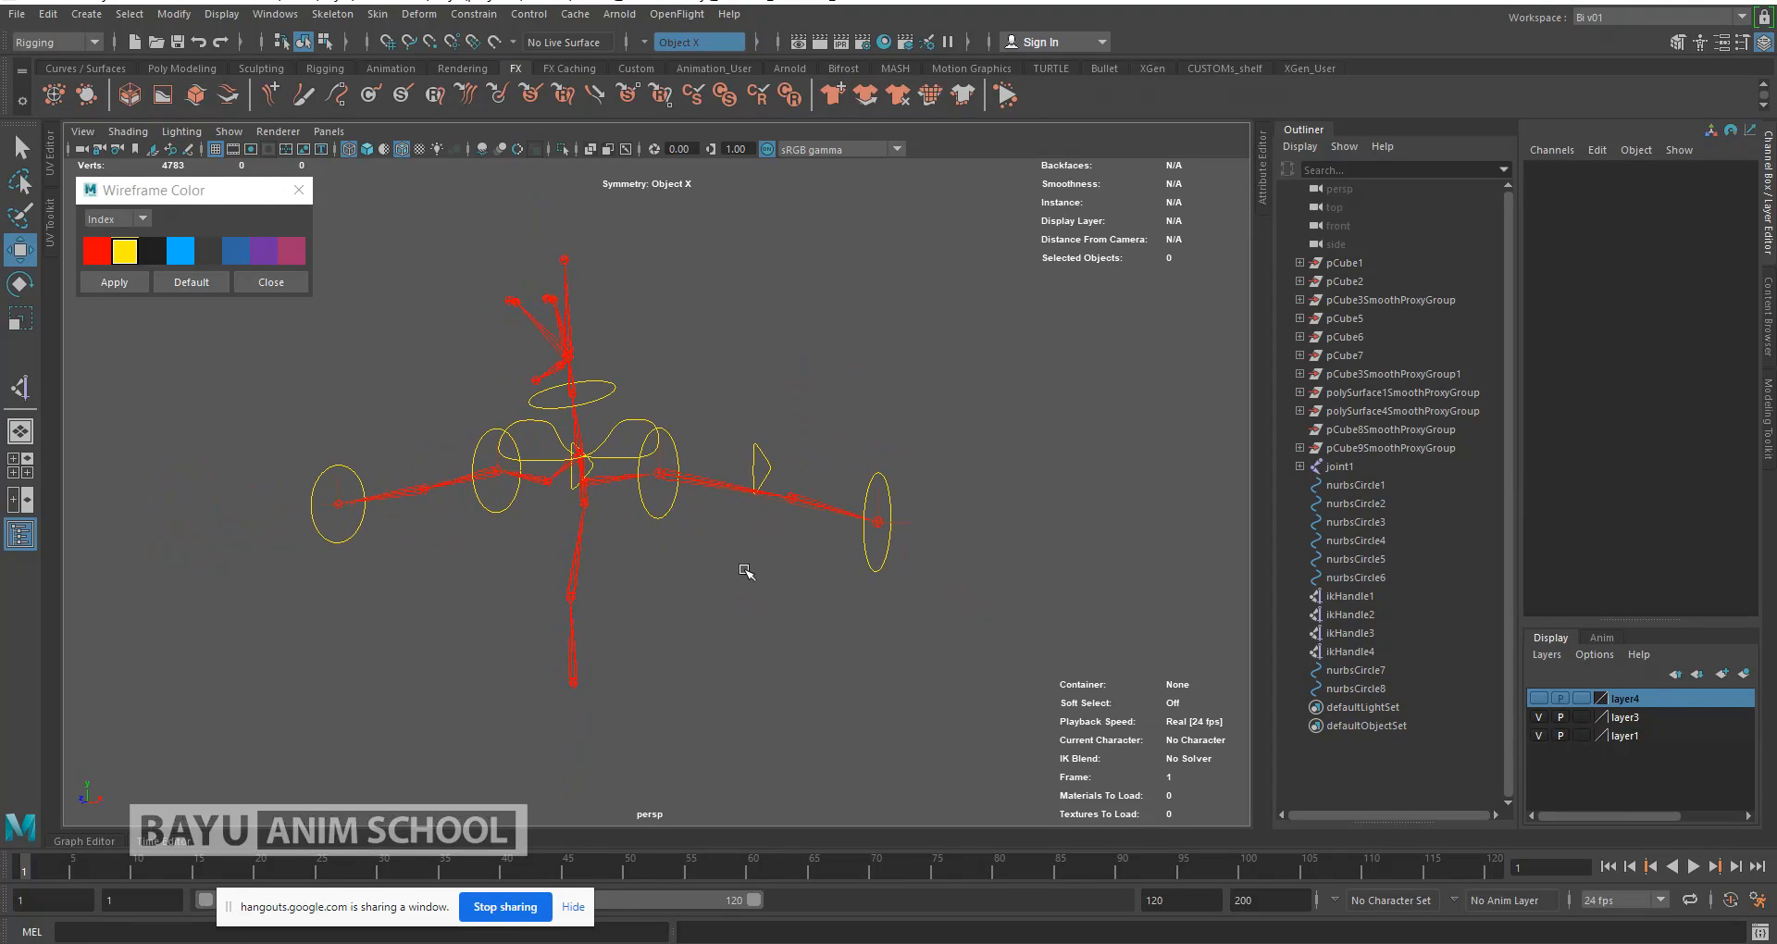
left_click_drag(345, 522, 333, 604)
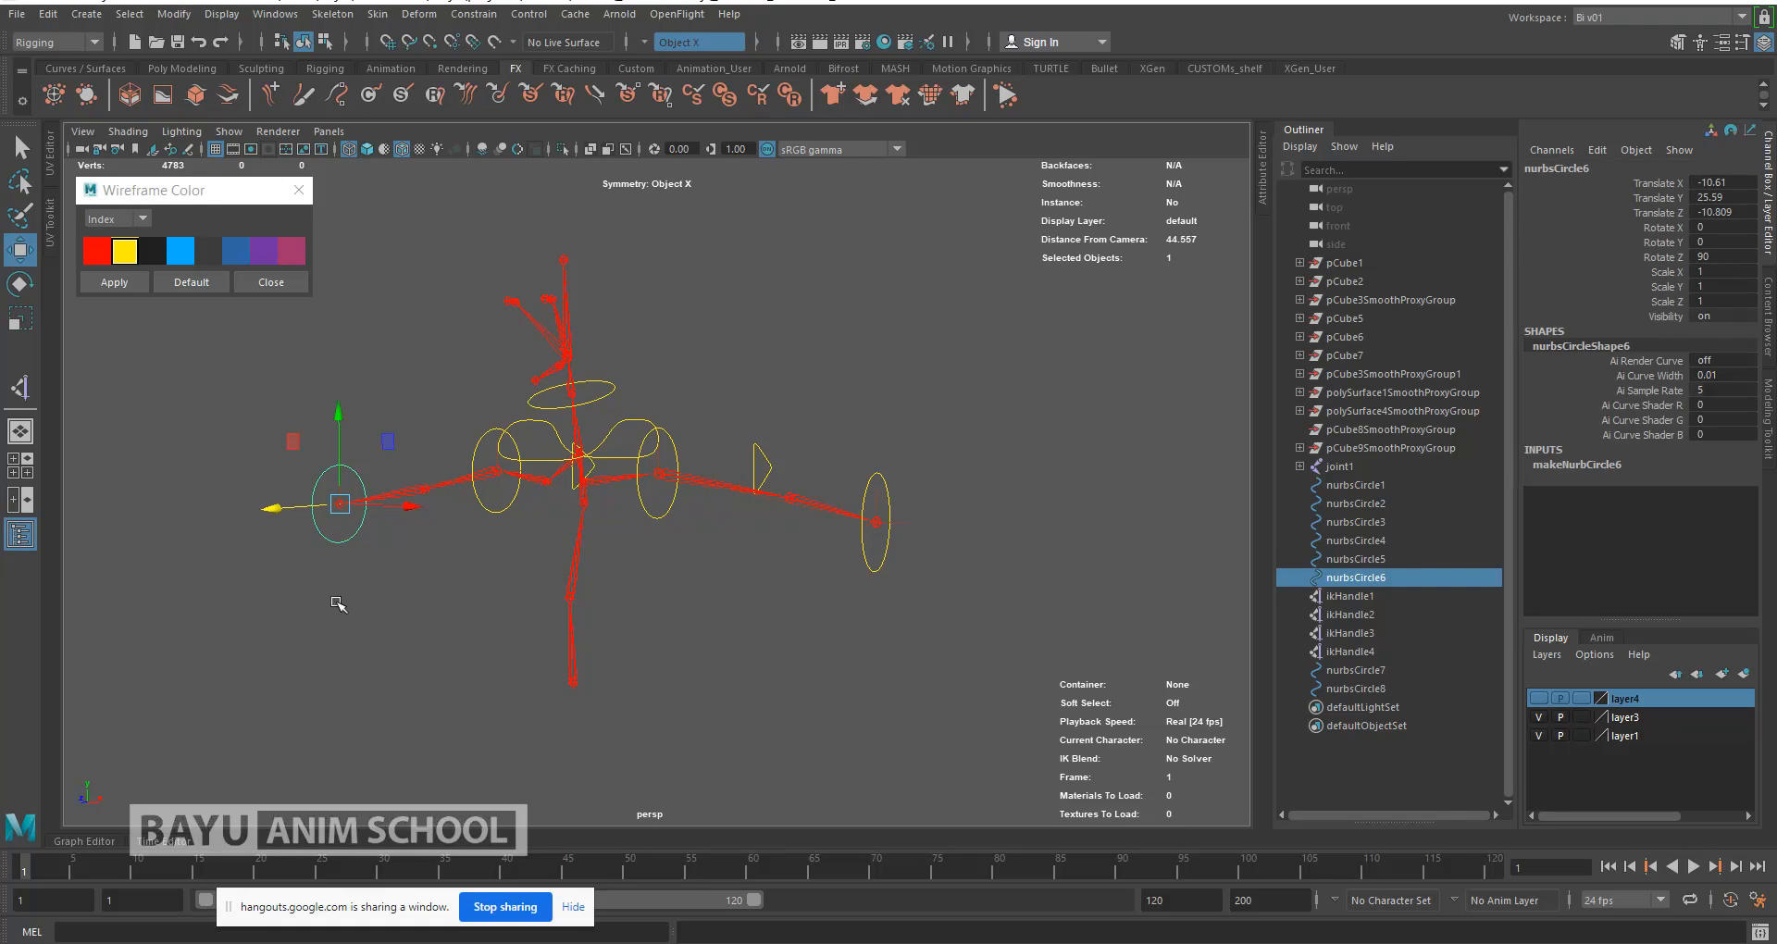
key("q")
left_click(494, 511, "shift")
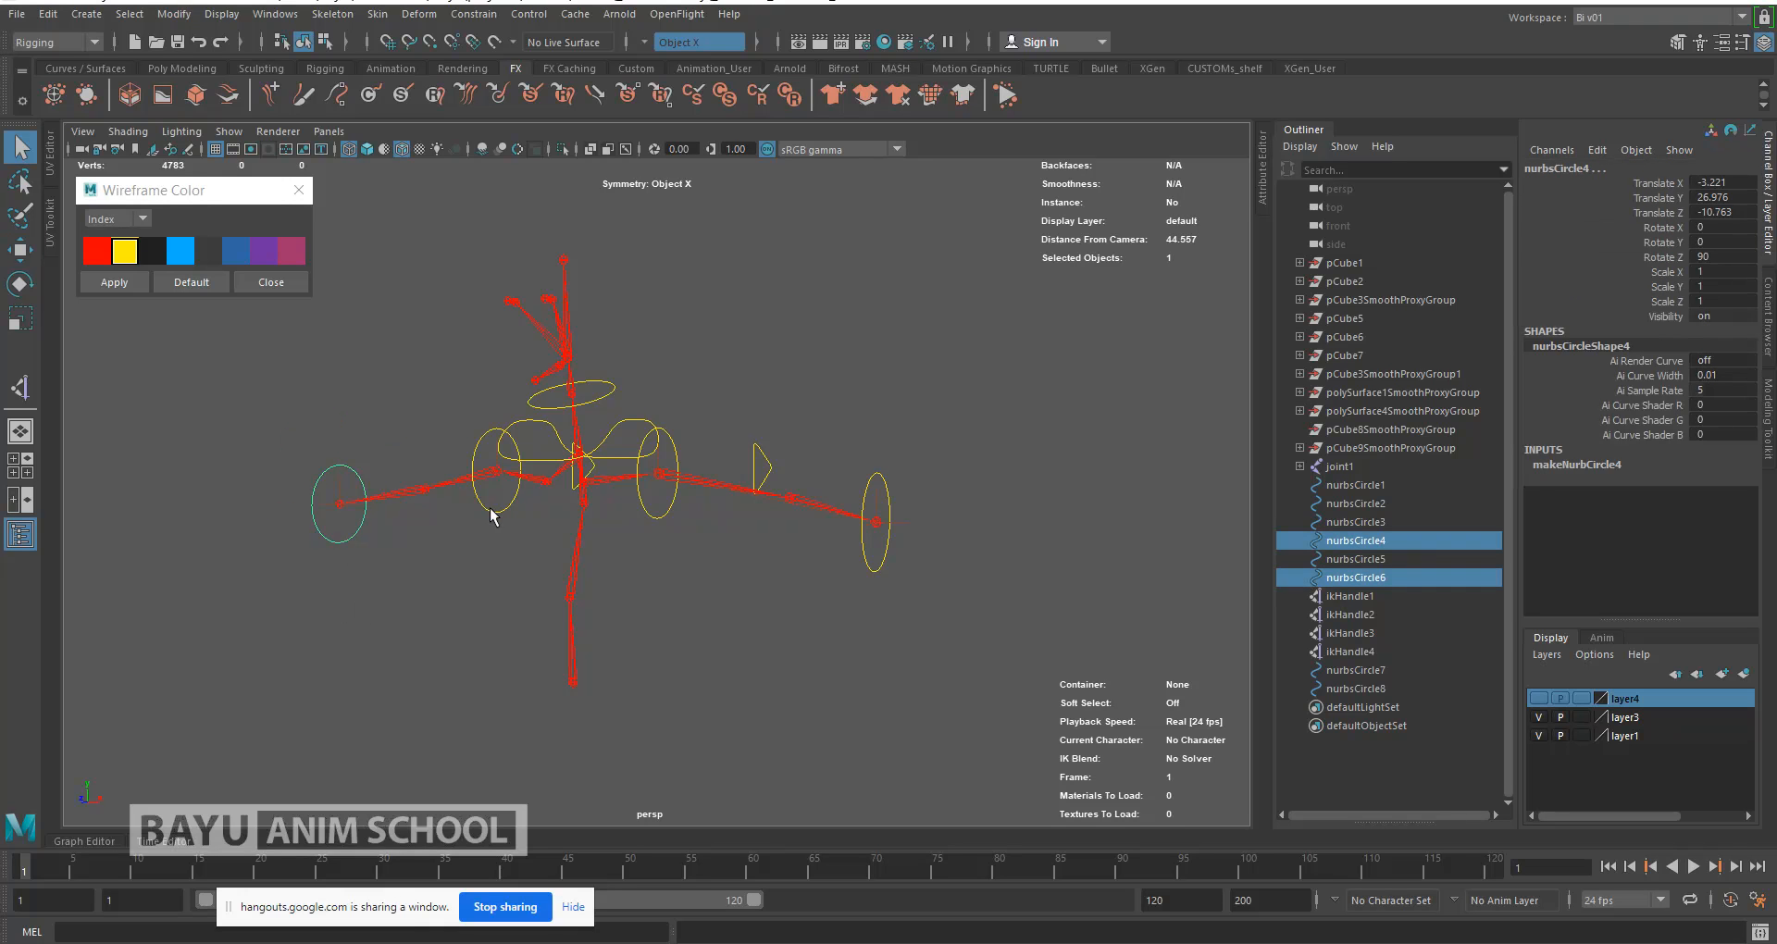
left_click(659, 515, "shift")
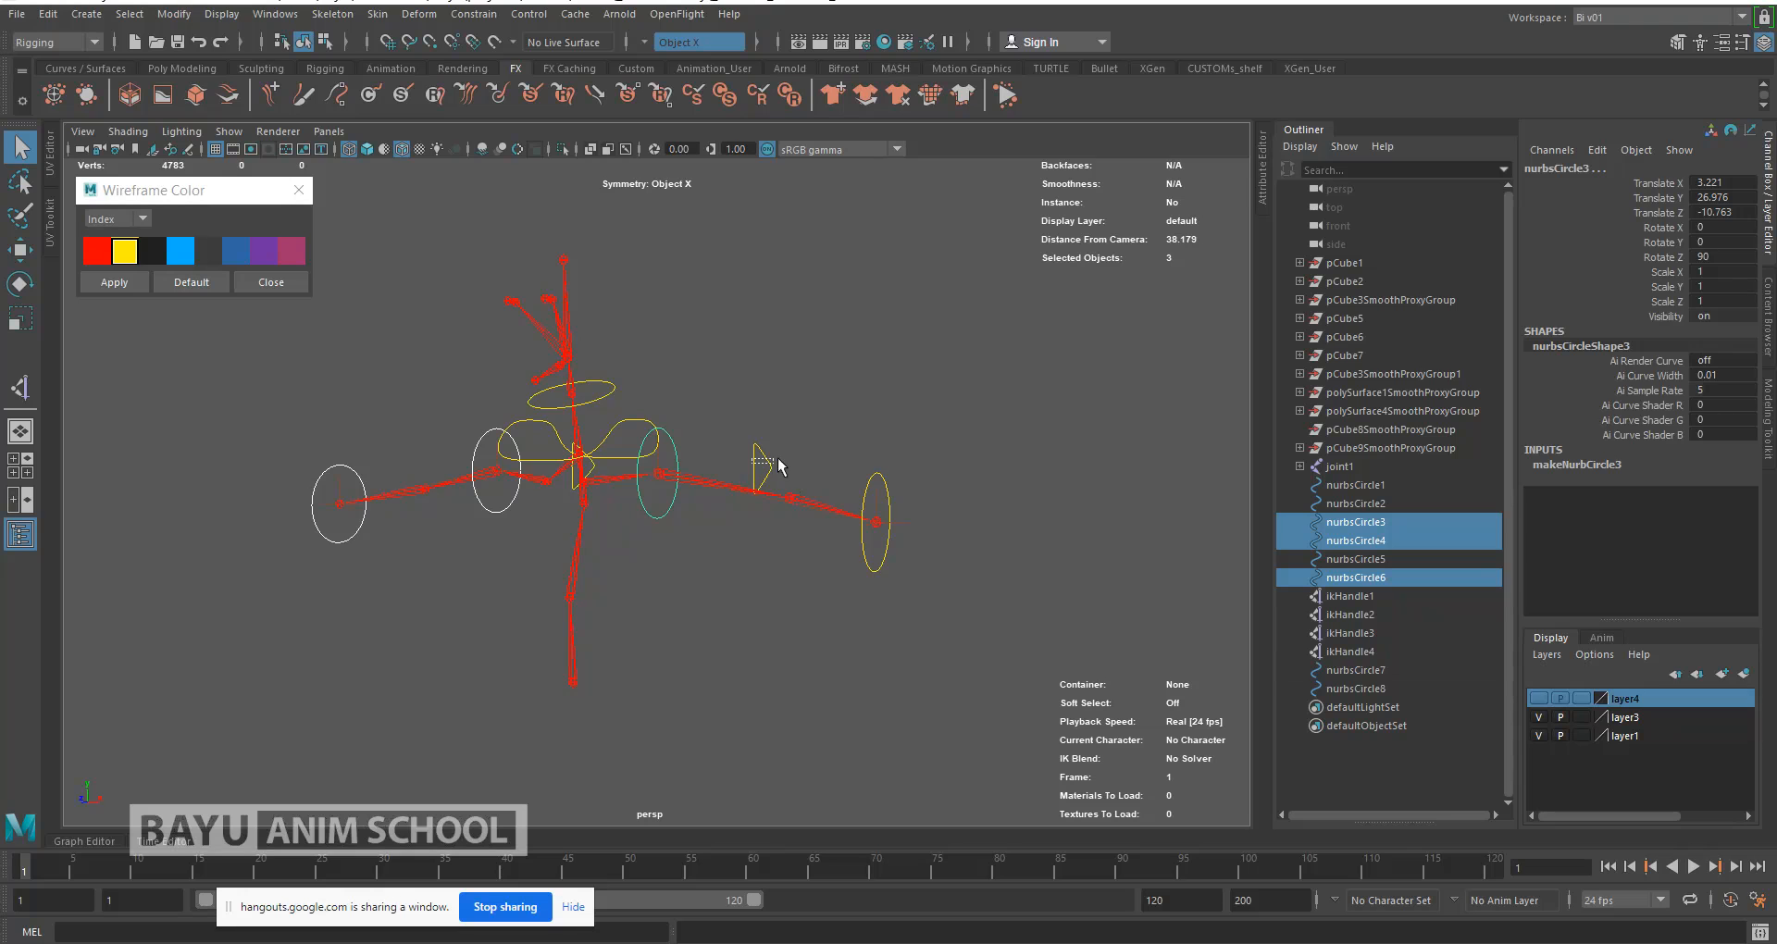
left_click(768, 465, "shift")
left_click(827, 510, "shift")
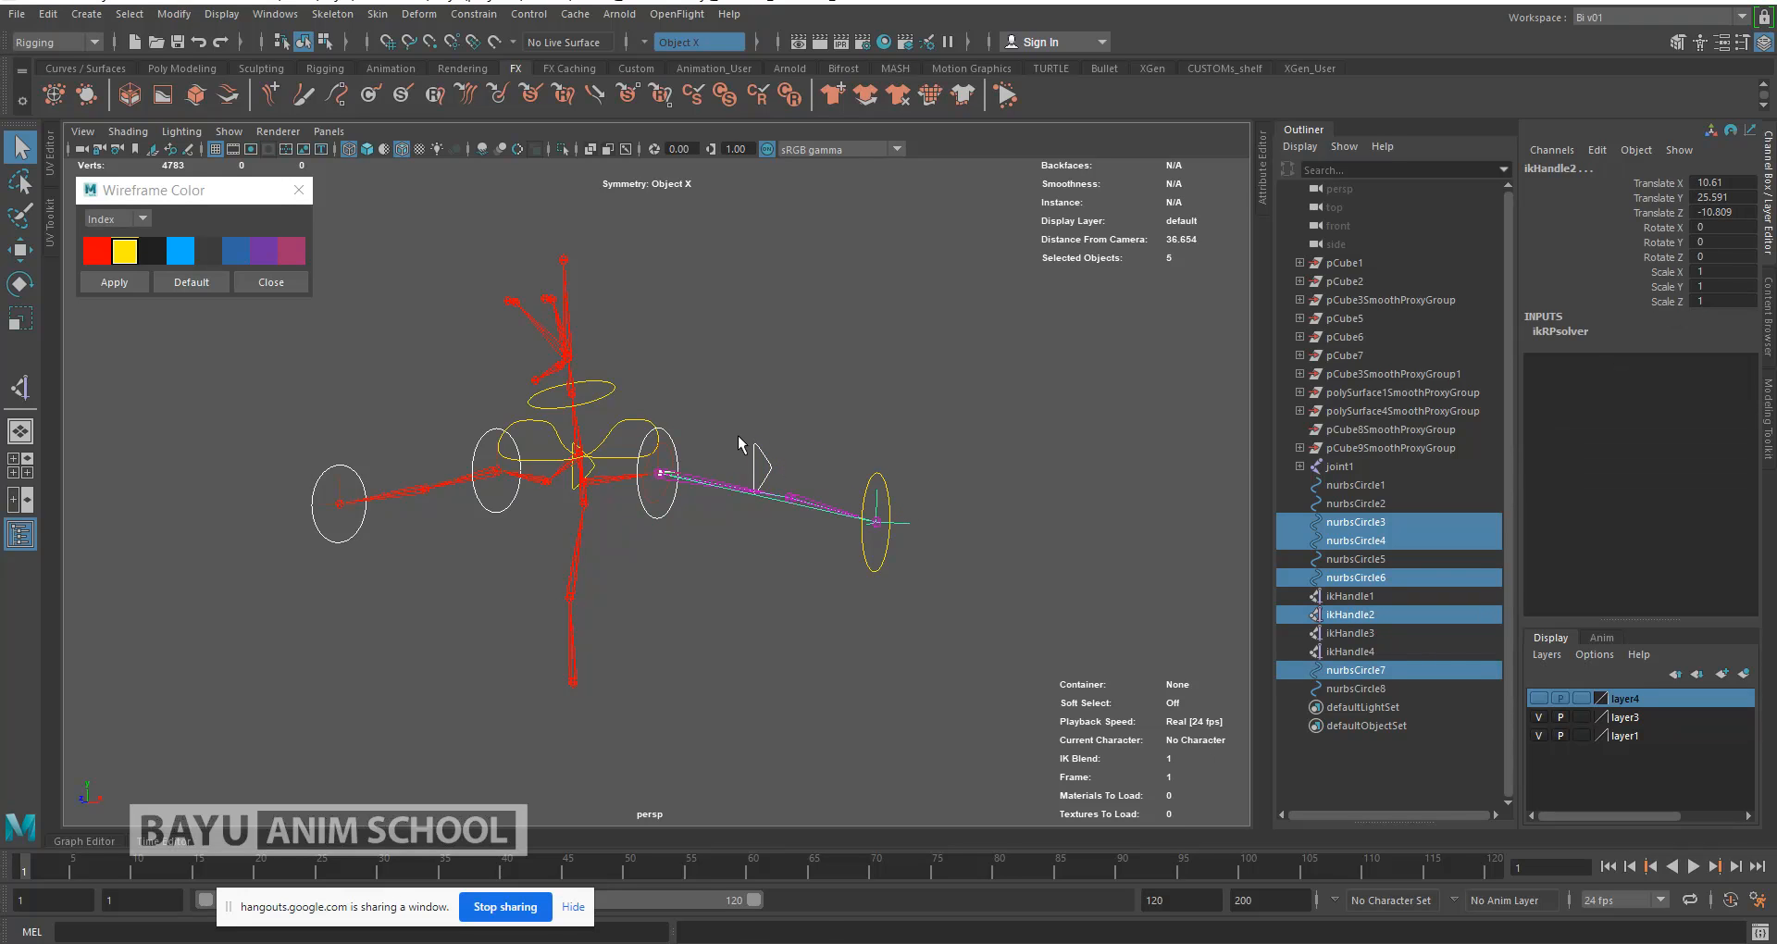
key("ctrl+z")
left_click(882, 562, "shift")
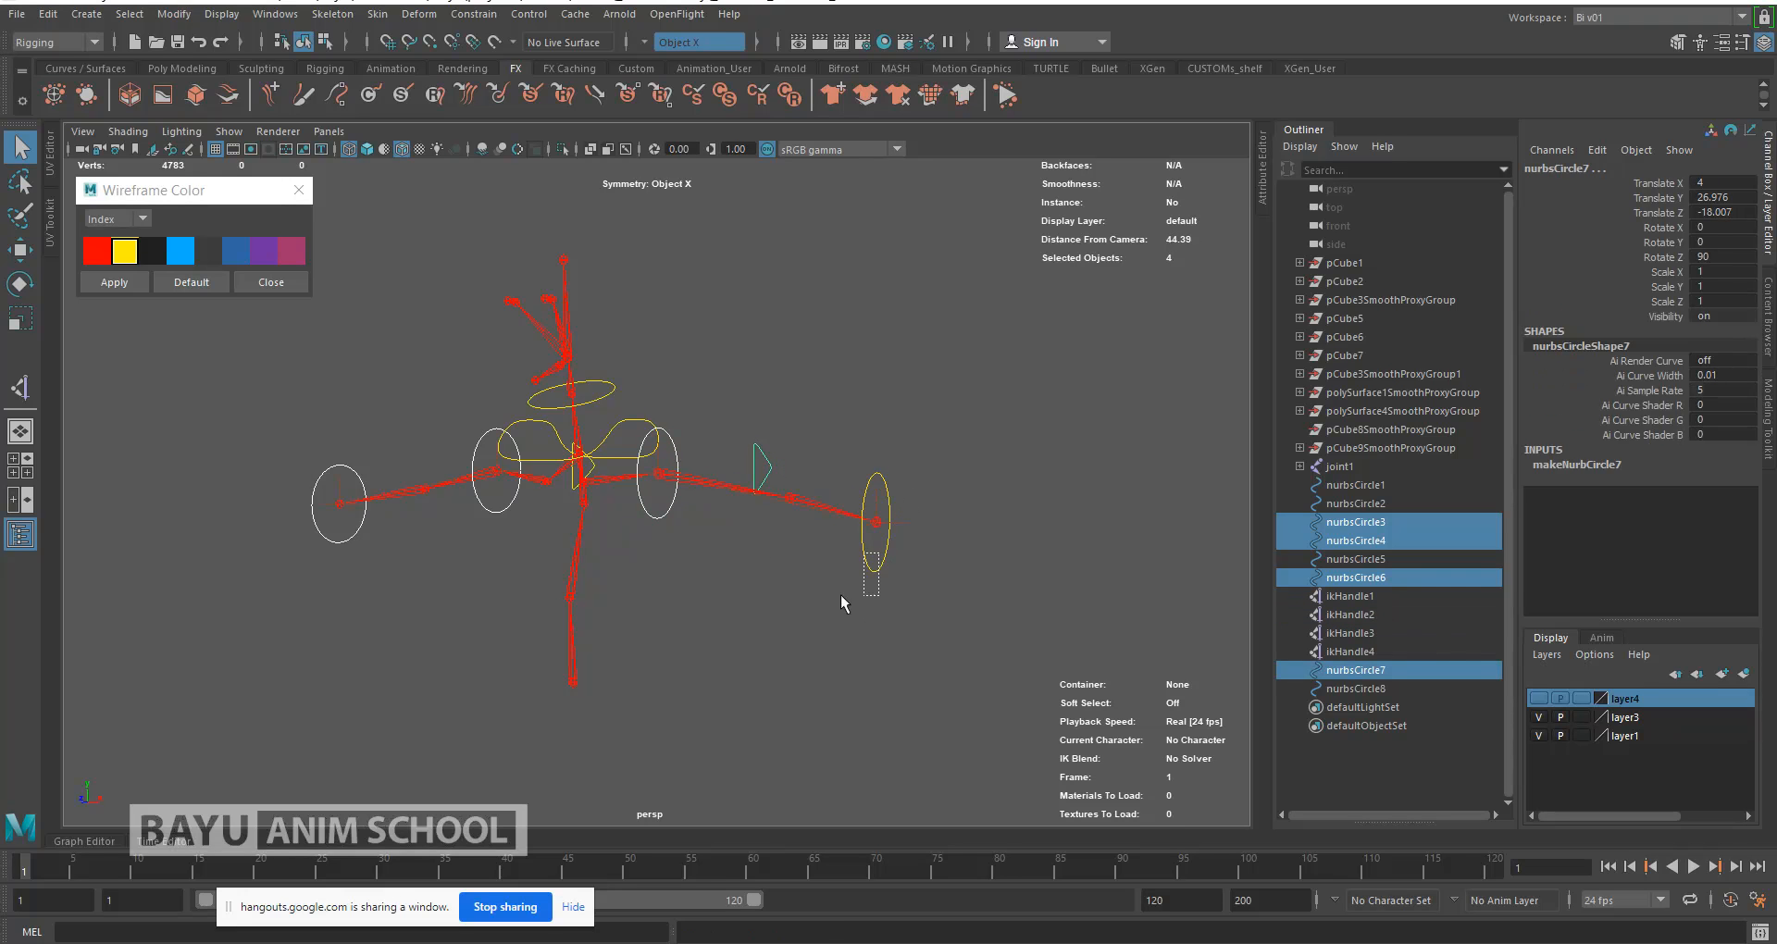
key("f")
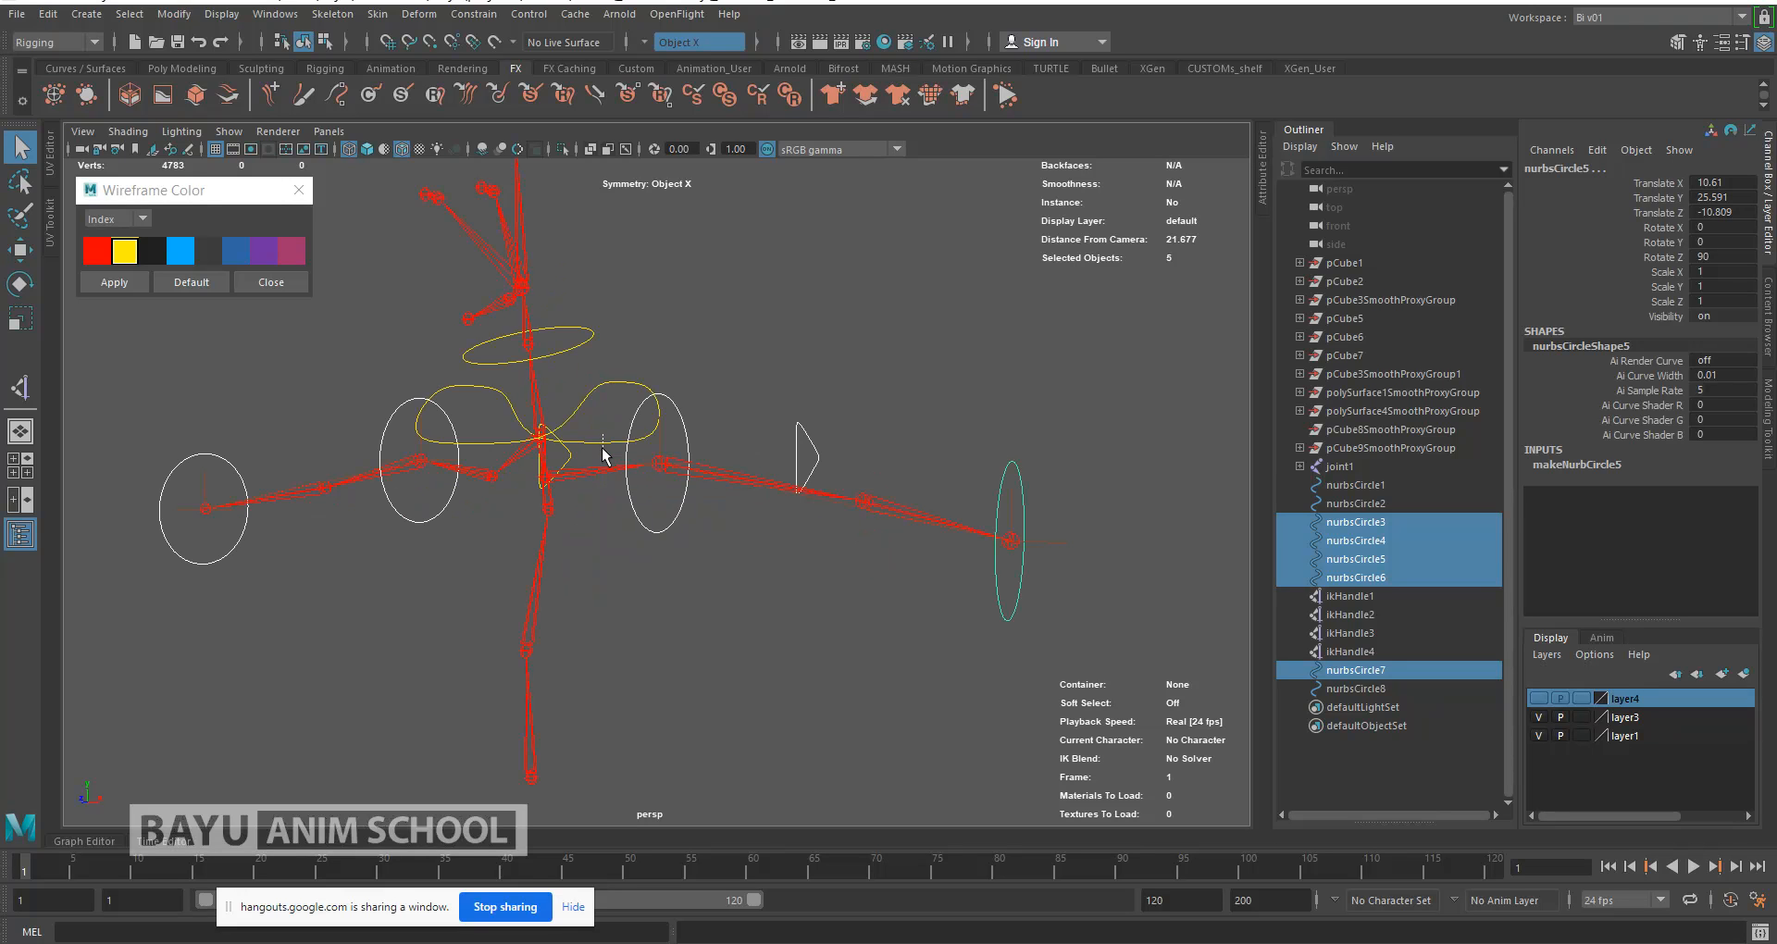
left_click(568, 408, "shift")
left_click(626, 435, "shift")
left_click_drag(711, 539, 696, 379, "alt")
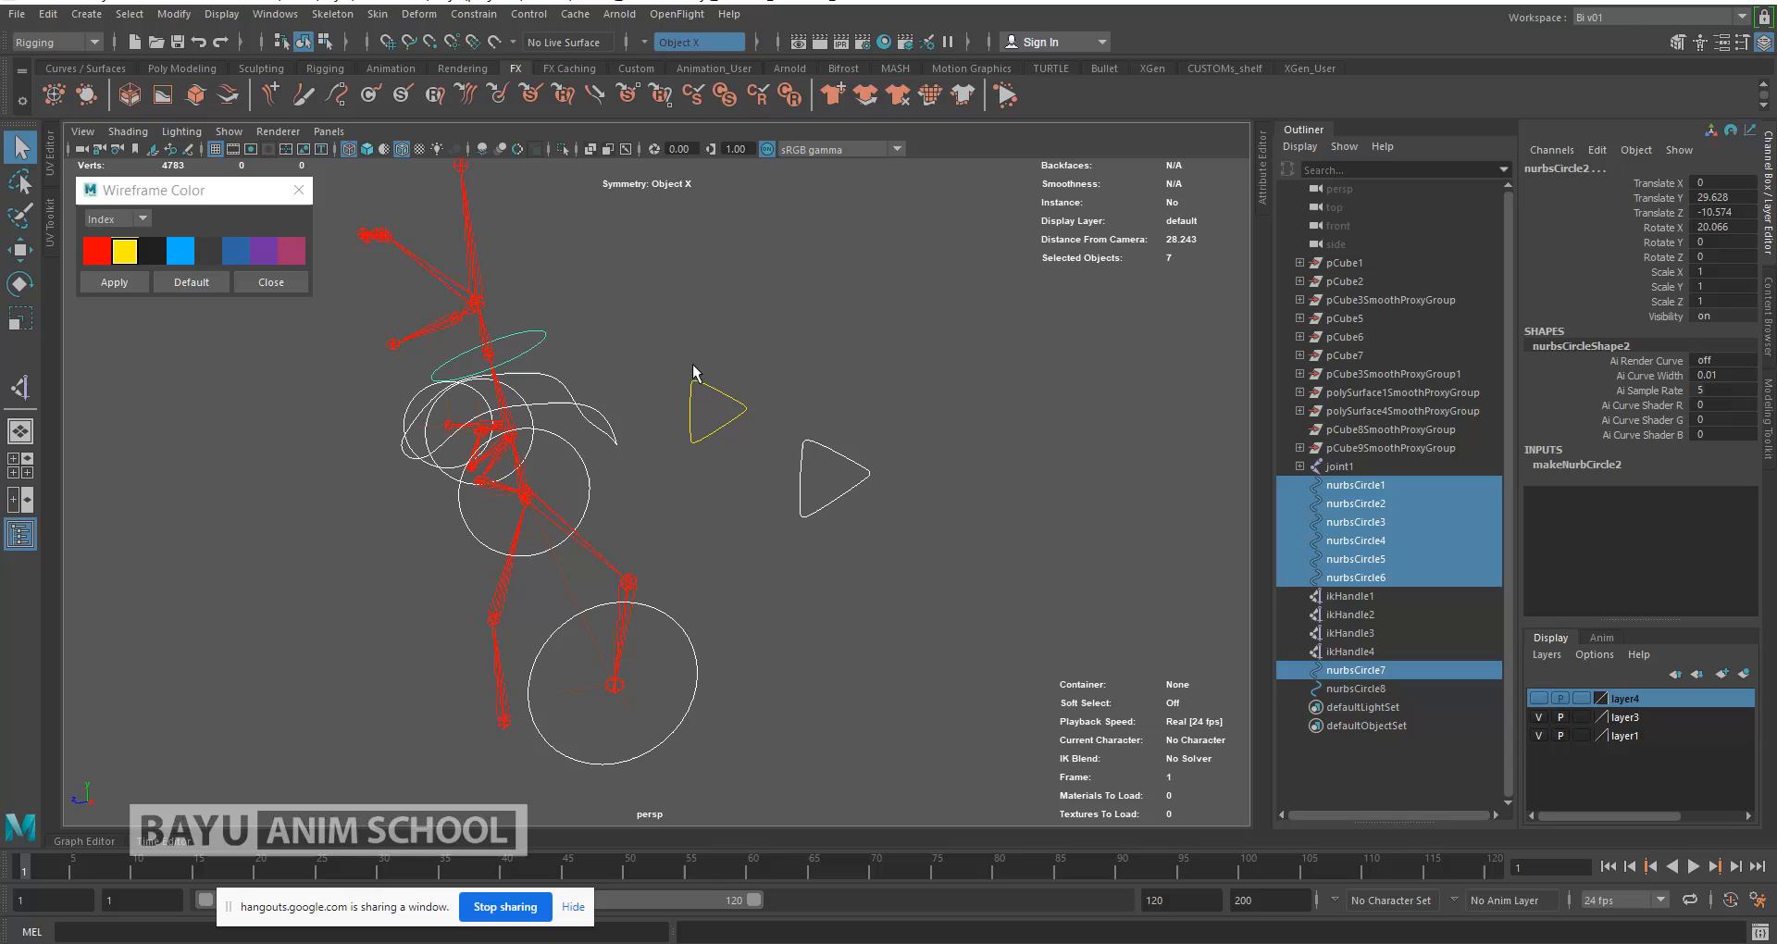
left_click(700, 436, "shift")
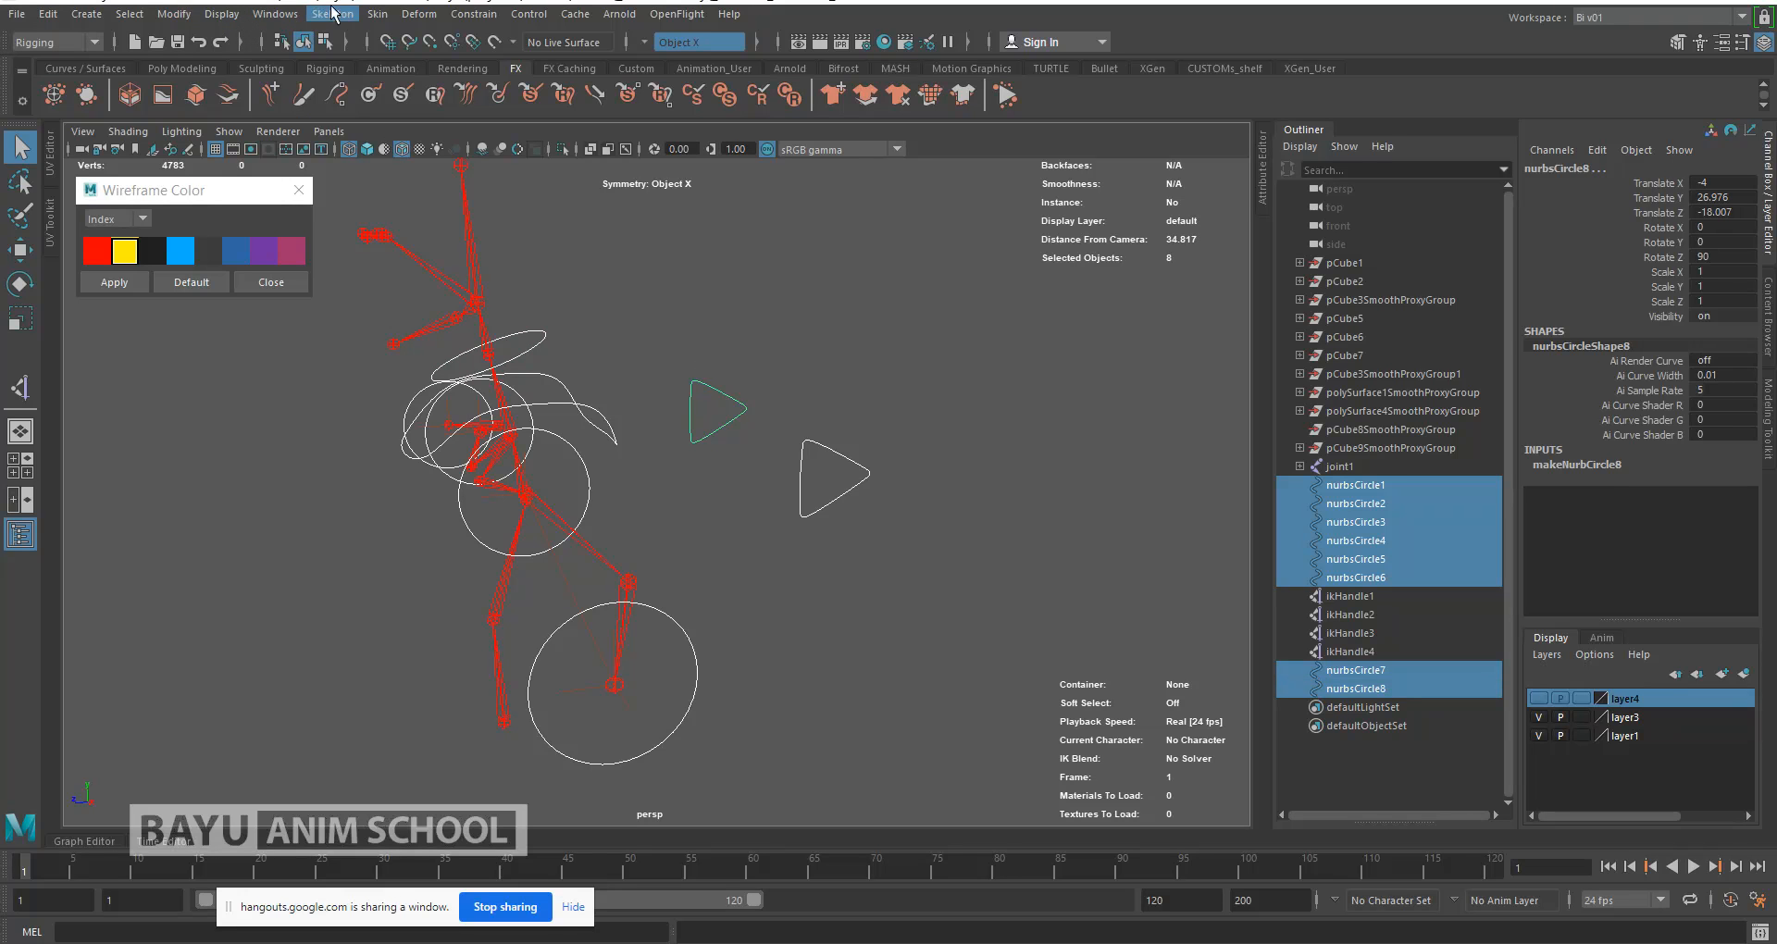
left_click(174, 13)
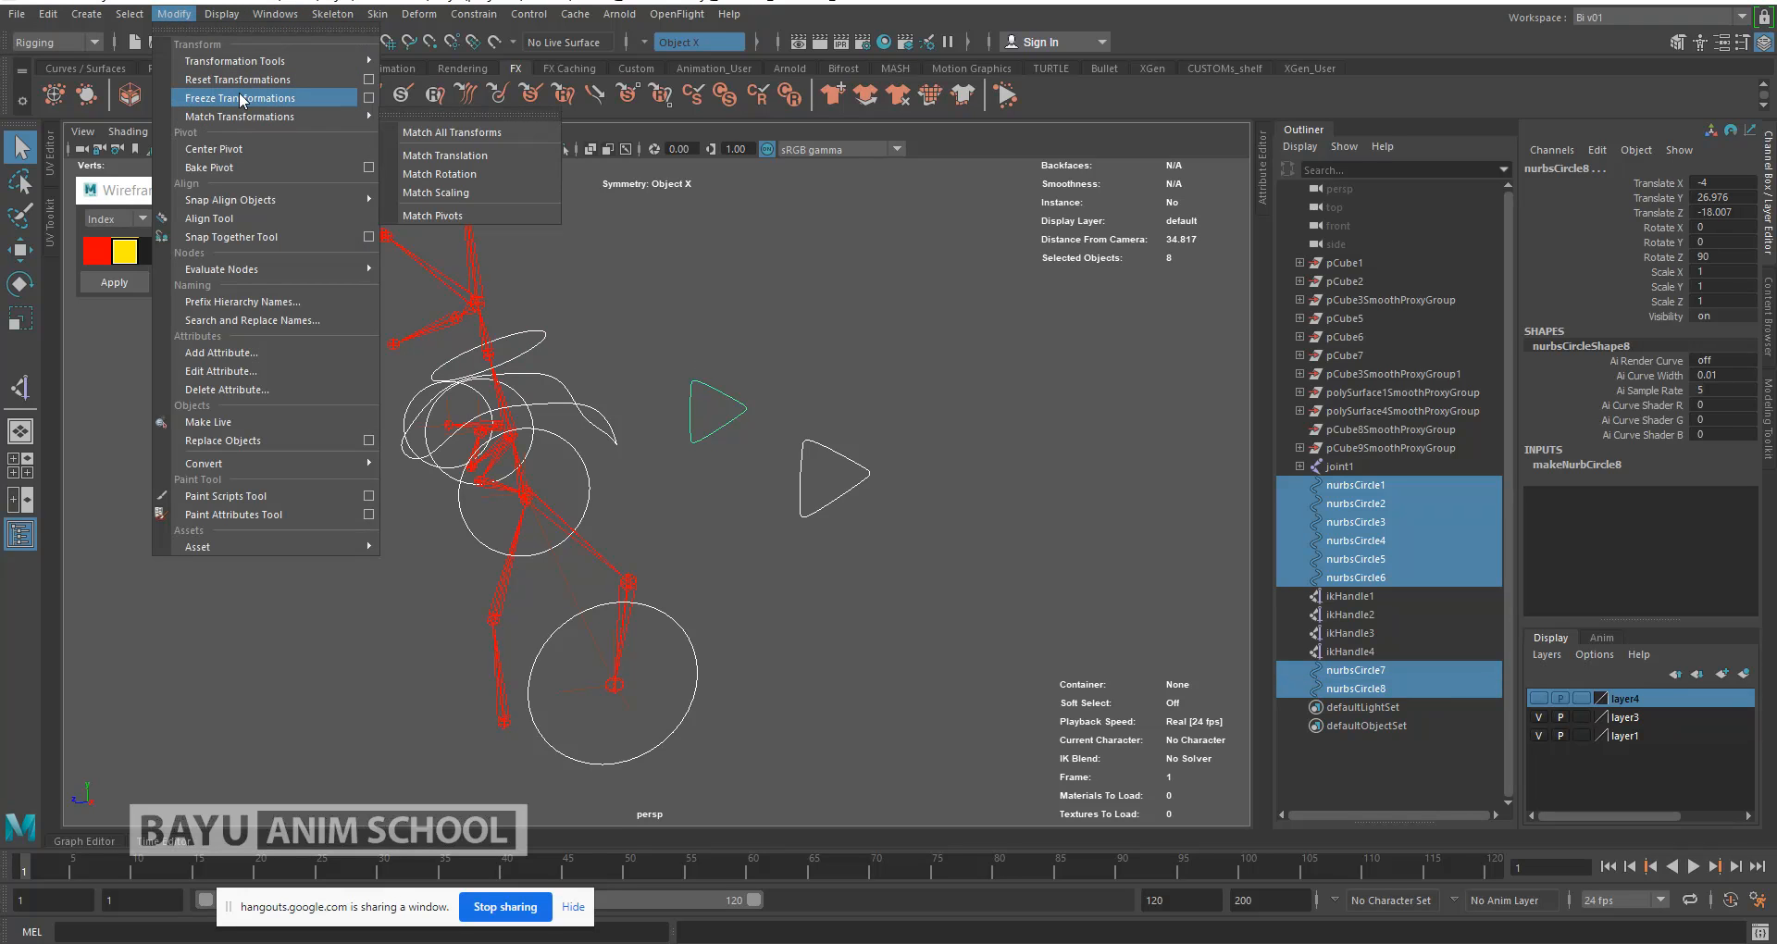
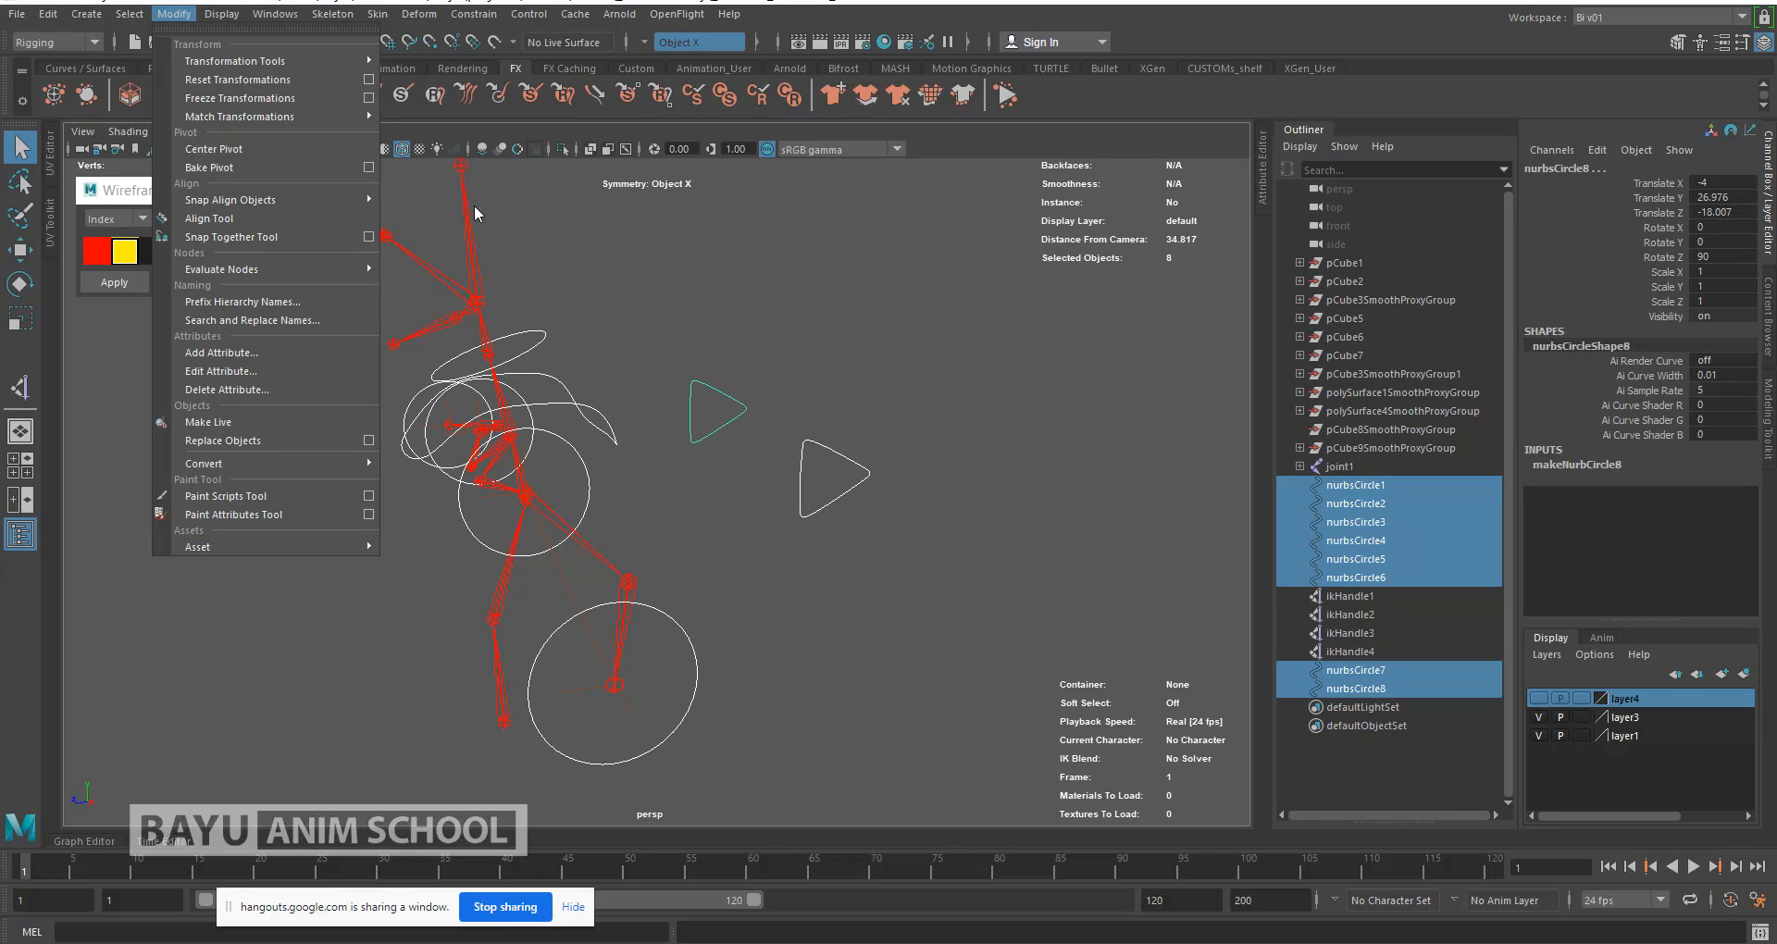
left_click(252, 96)
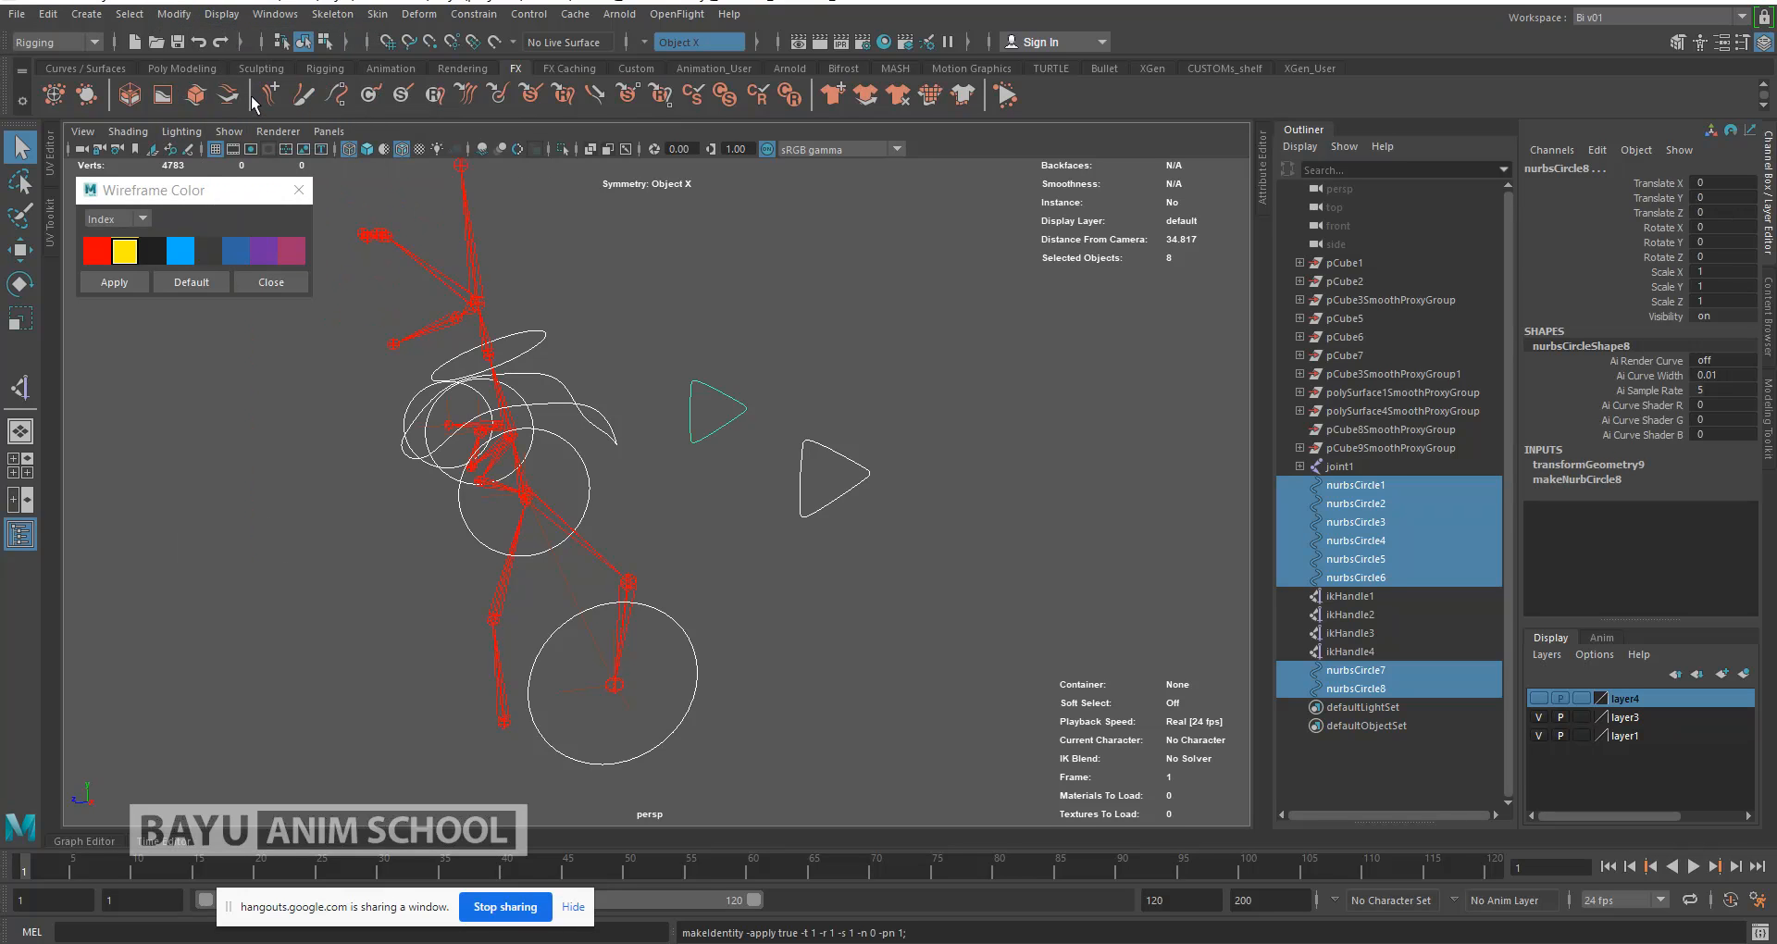
Step: Delete the construction history of the selected control curves and deselect them
left_click_drag(693, 435, 746, 422, "alt")
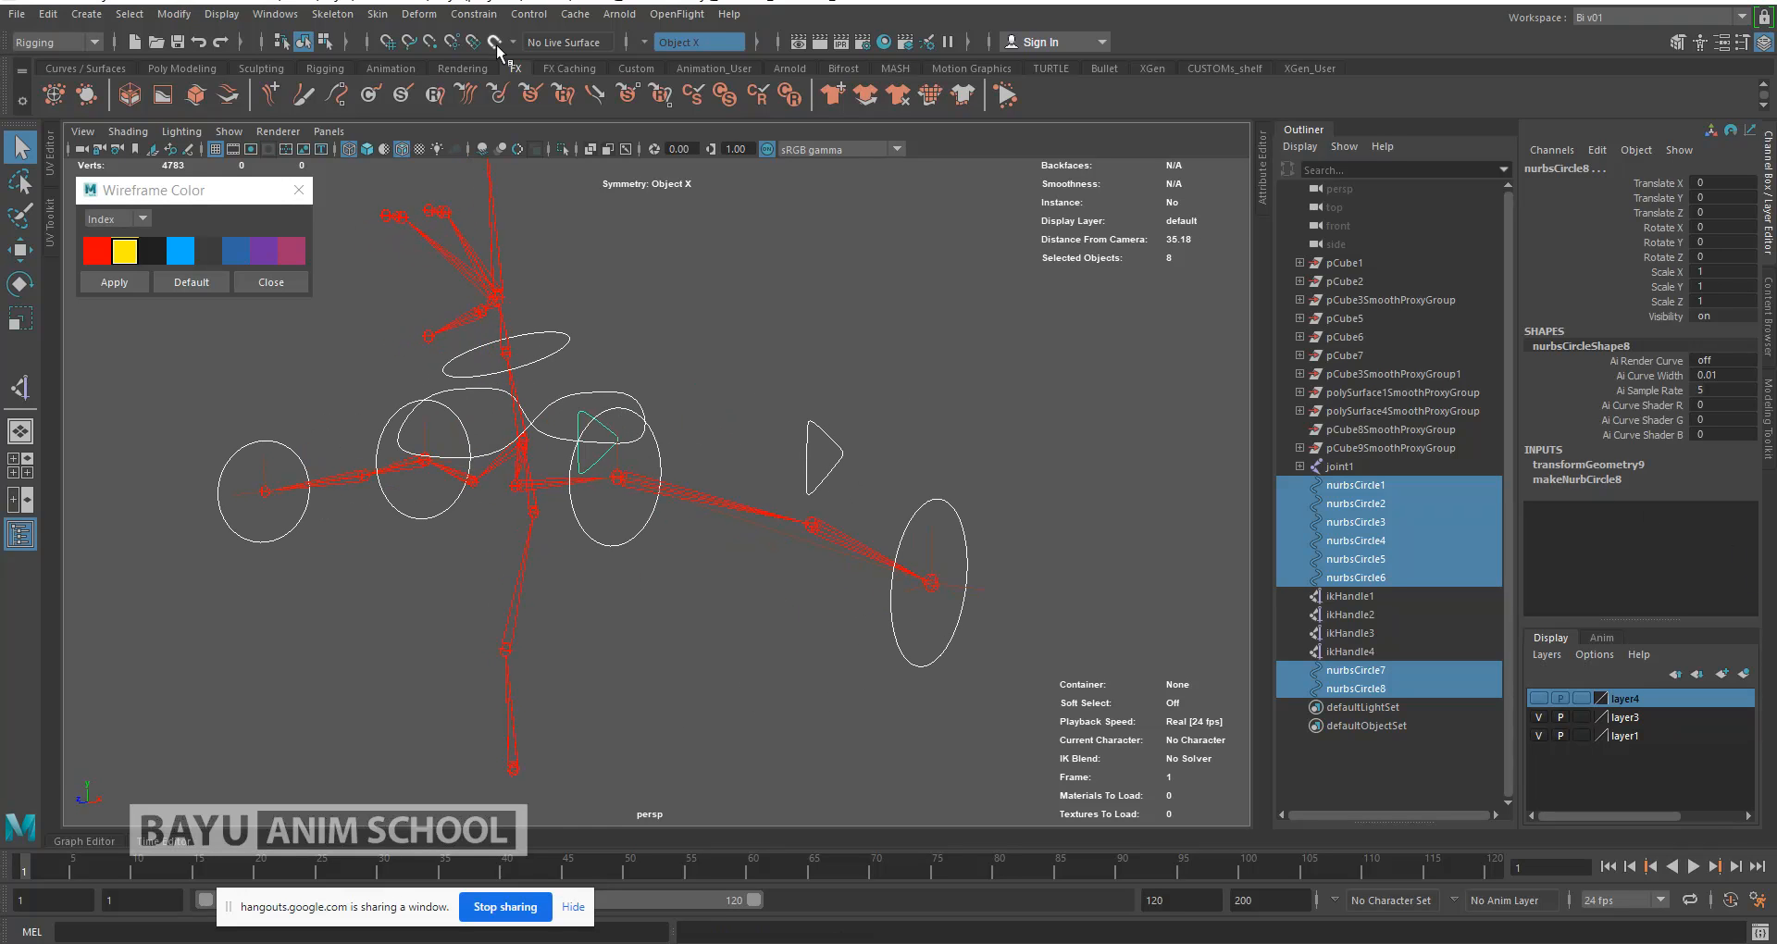
left_click(48, 14)
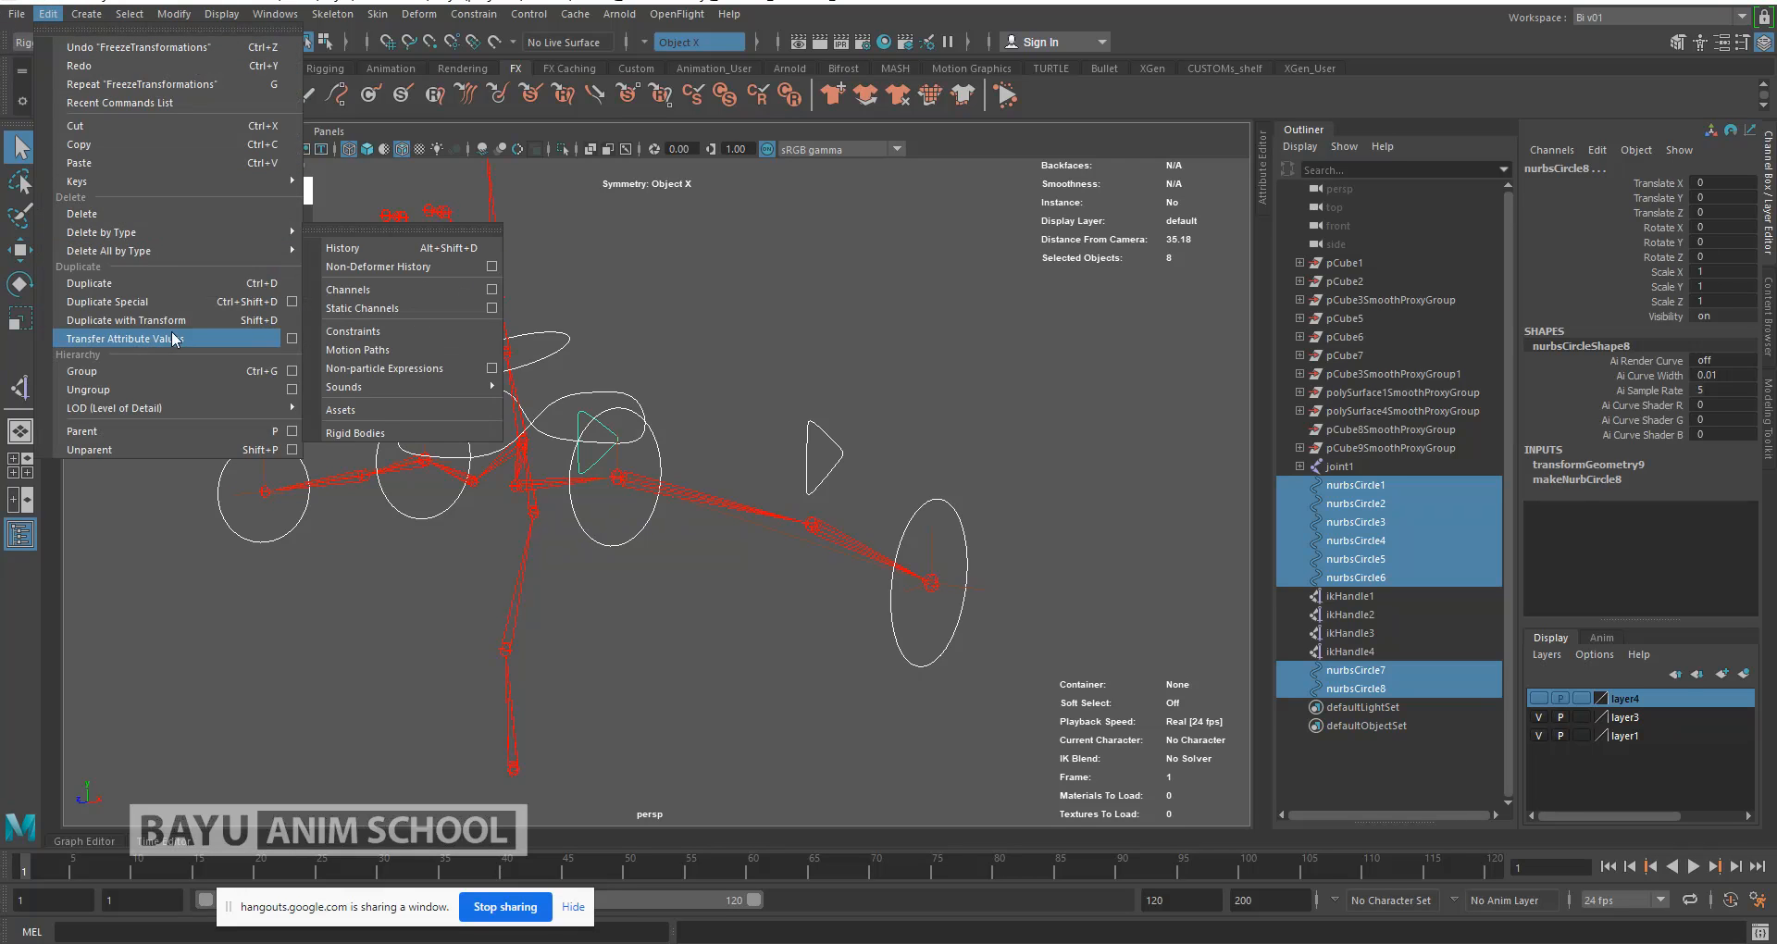
left_click(430, 248)
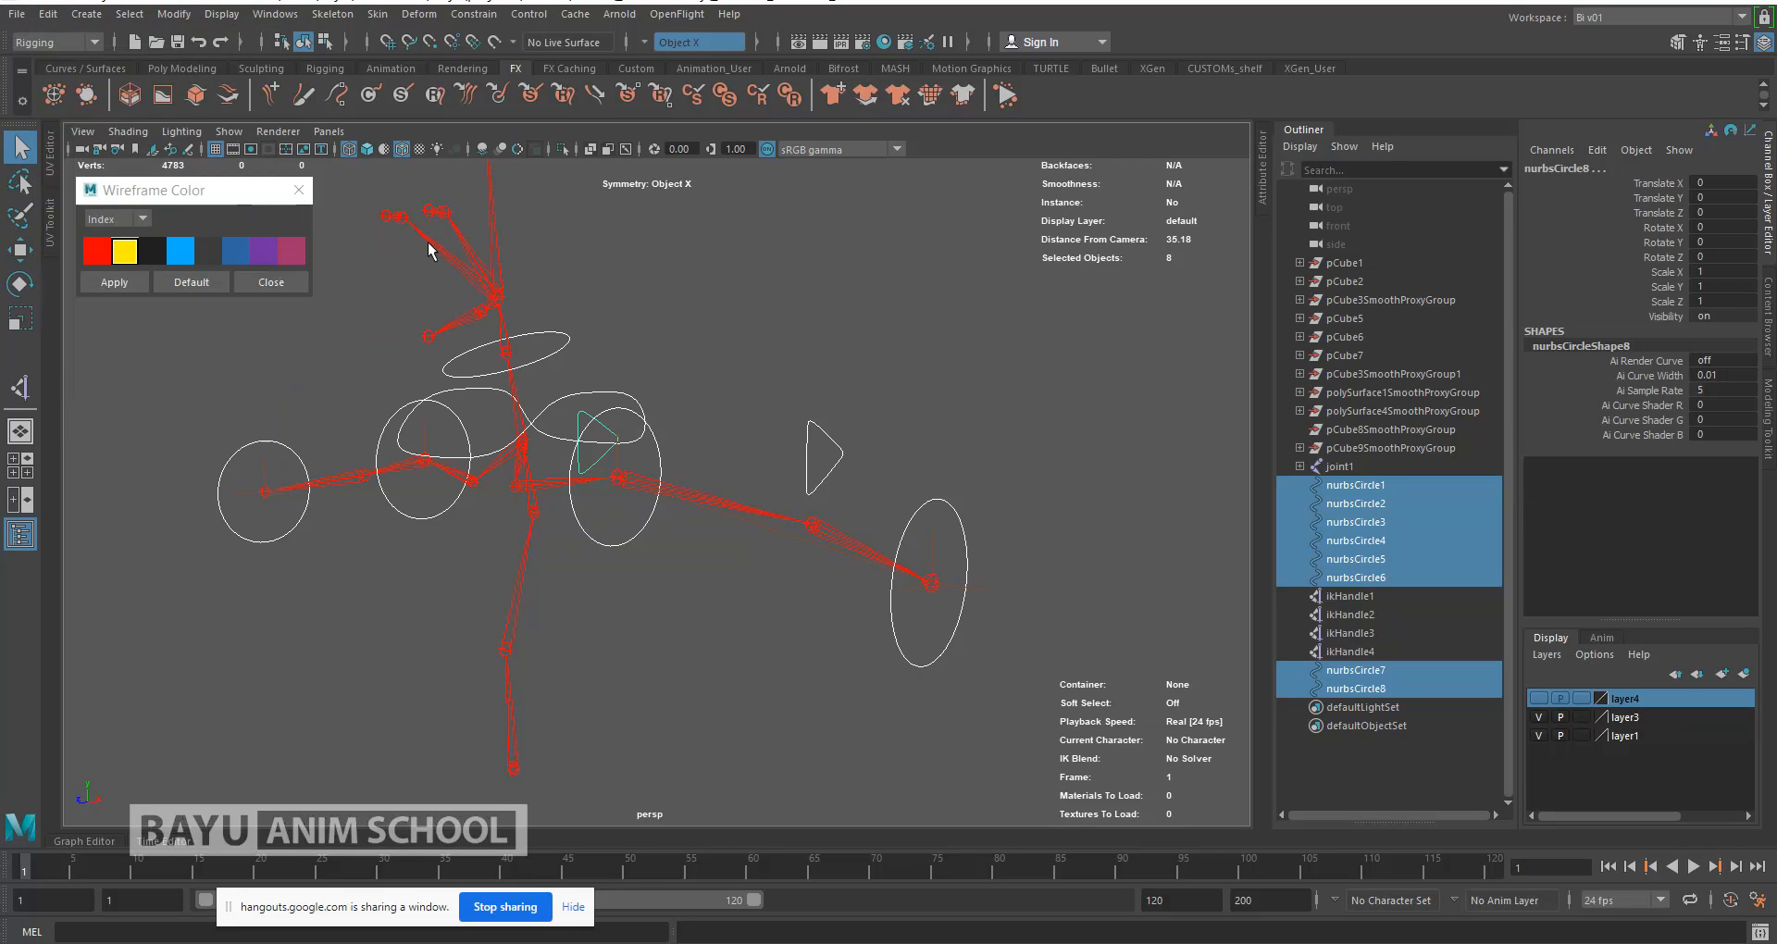
left_click(818, 302)
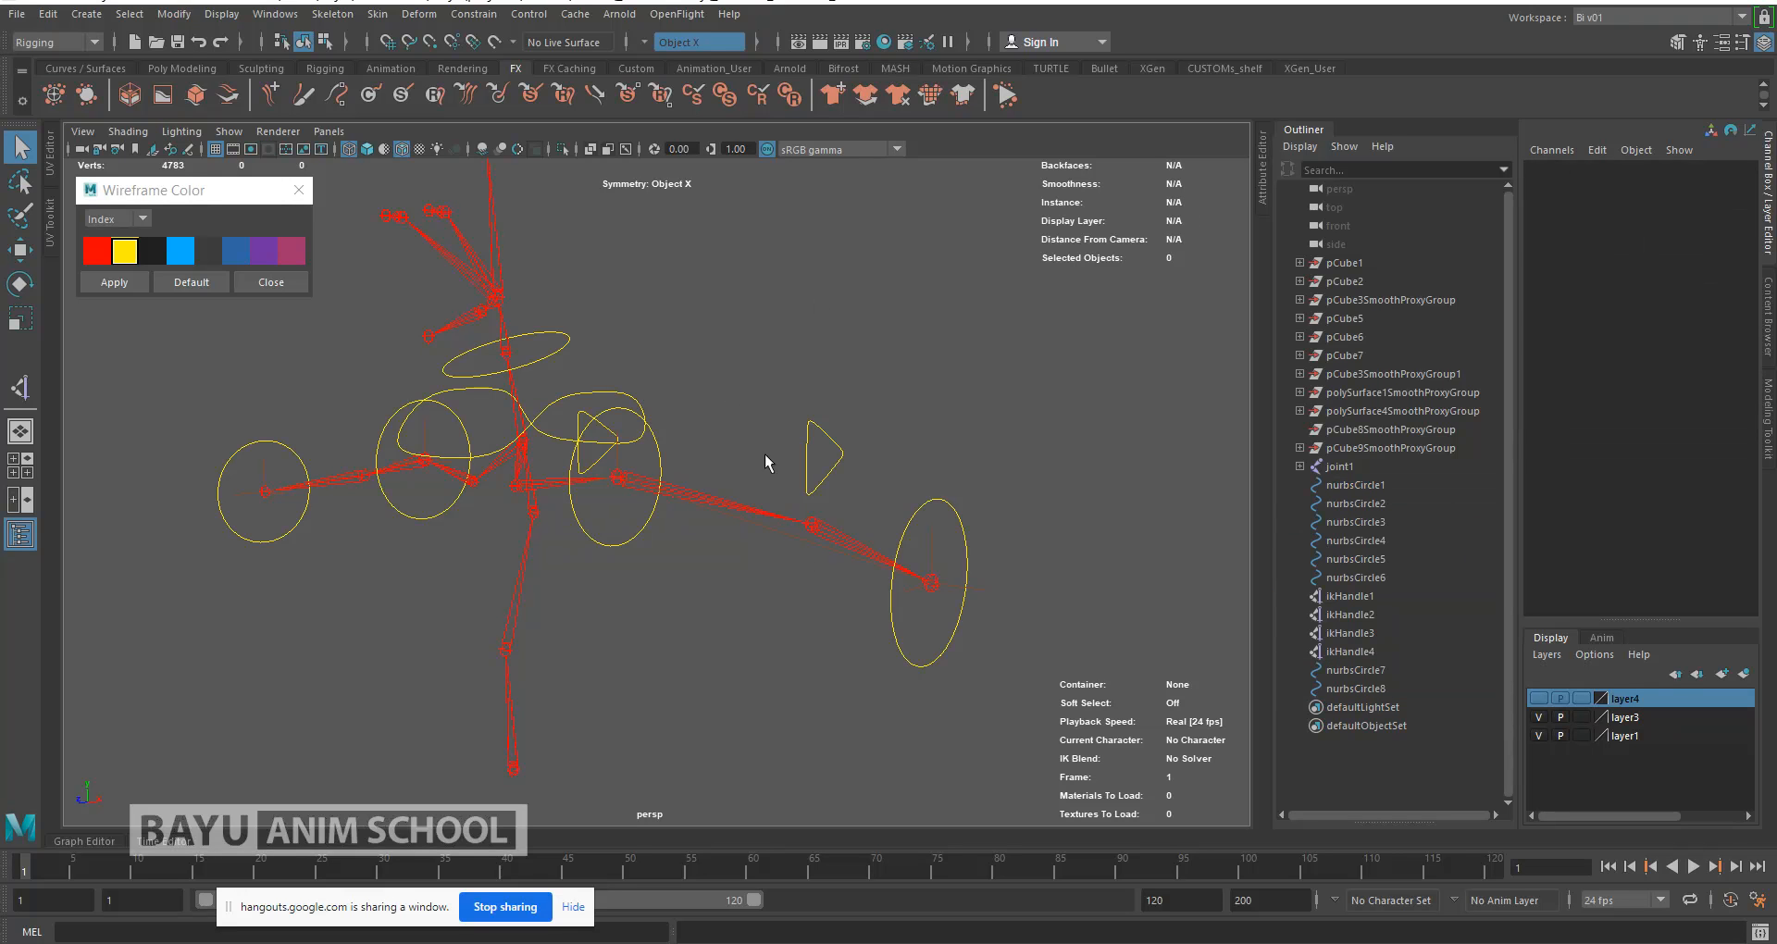
Step: Create an IK handle from the upper chest joint to the neck joint, and deselect it
left_click_drag(677, 574, 611, 595, "alt")
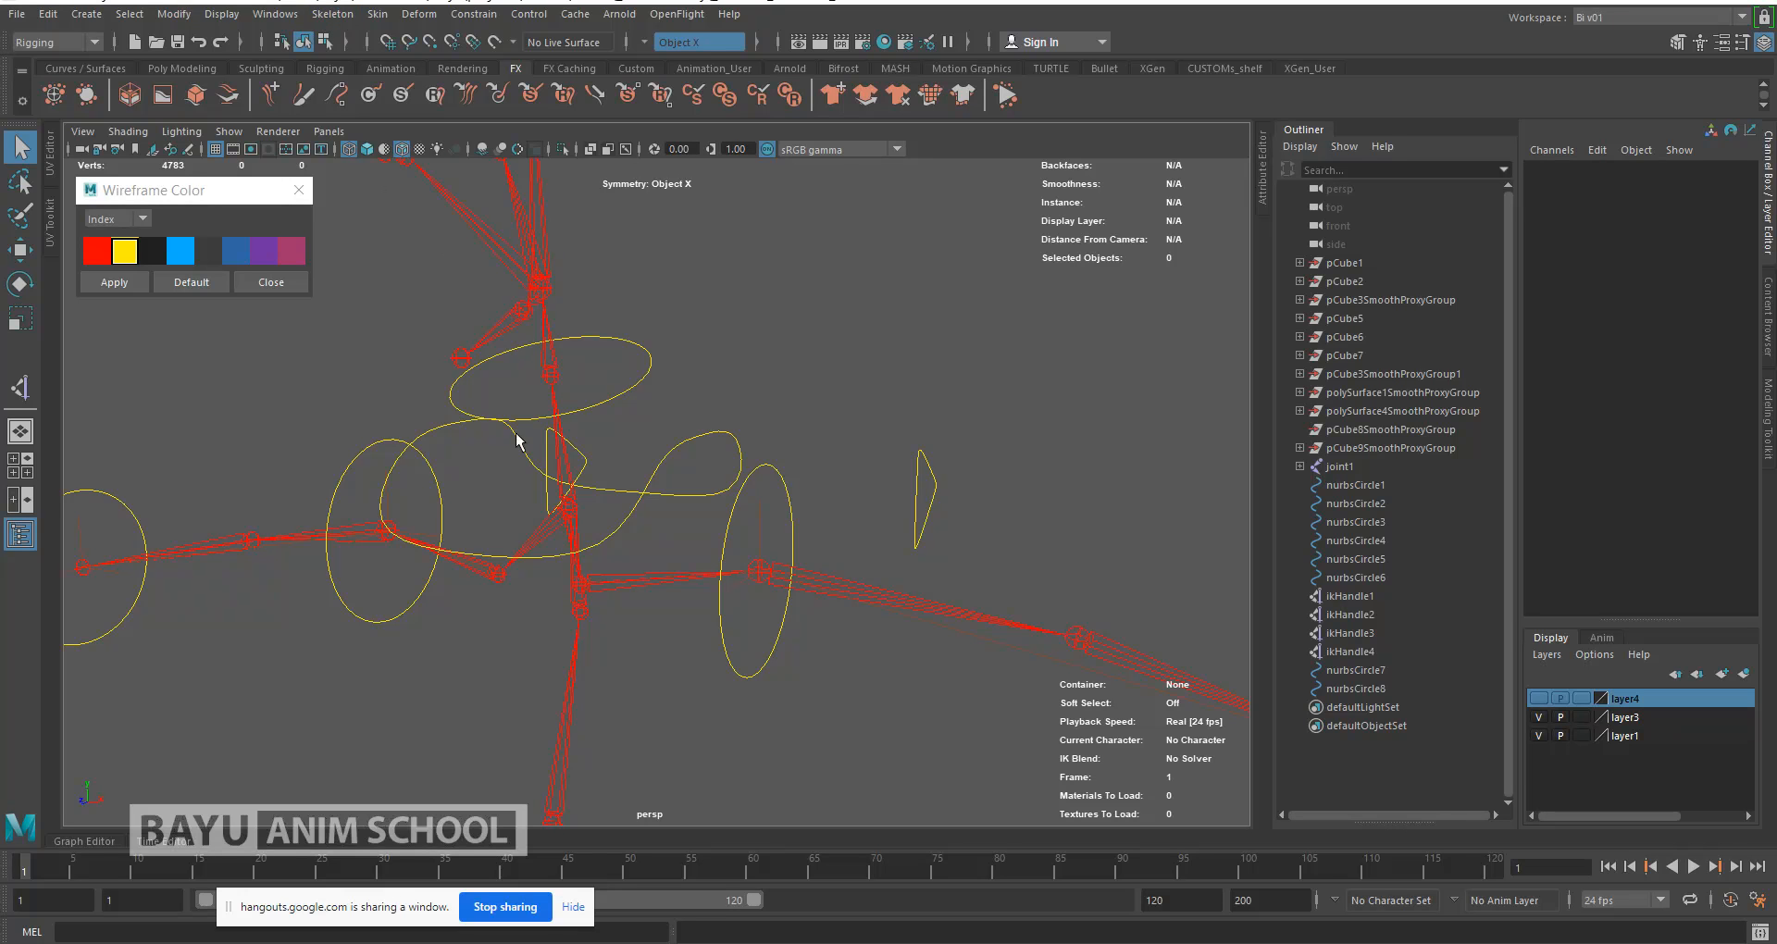
left_click(332, 14)
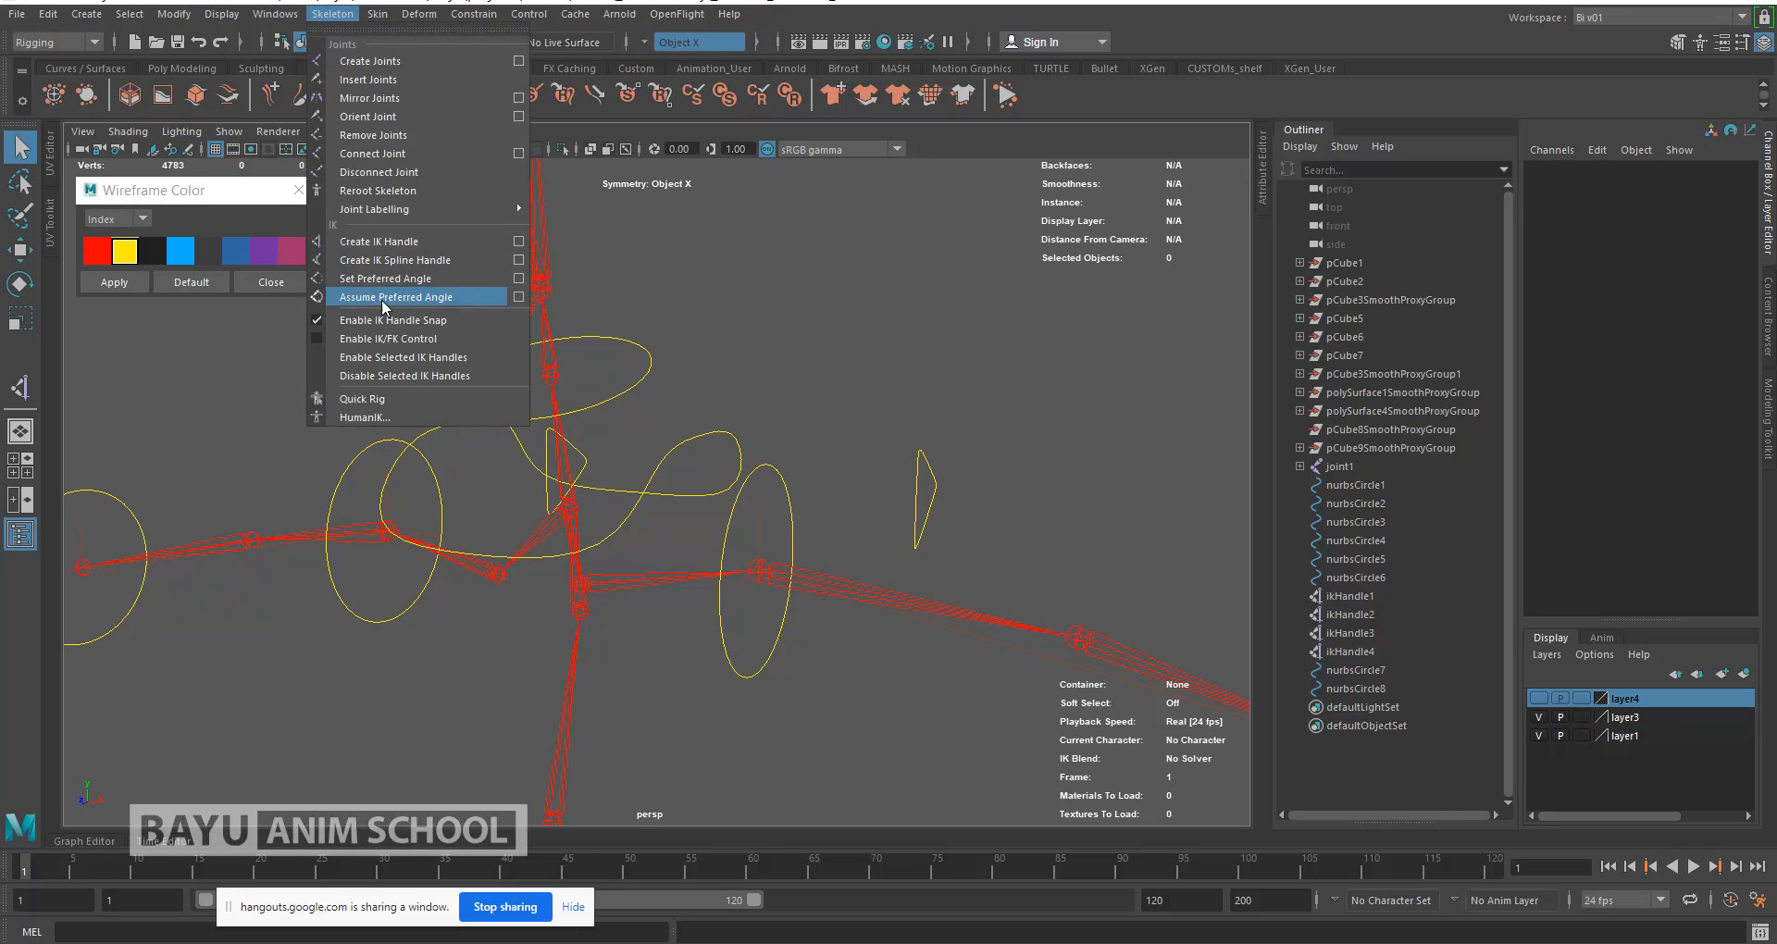
left_click(388, 243)
mouse_move(583, 536)
left_mouse_down("alt")
mouse_move(559, 532)
mouse_move(578, 537)
left_mouse_up("alt")
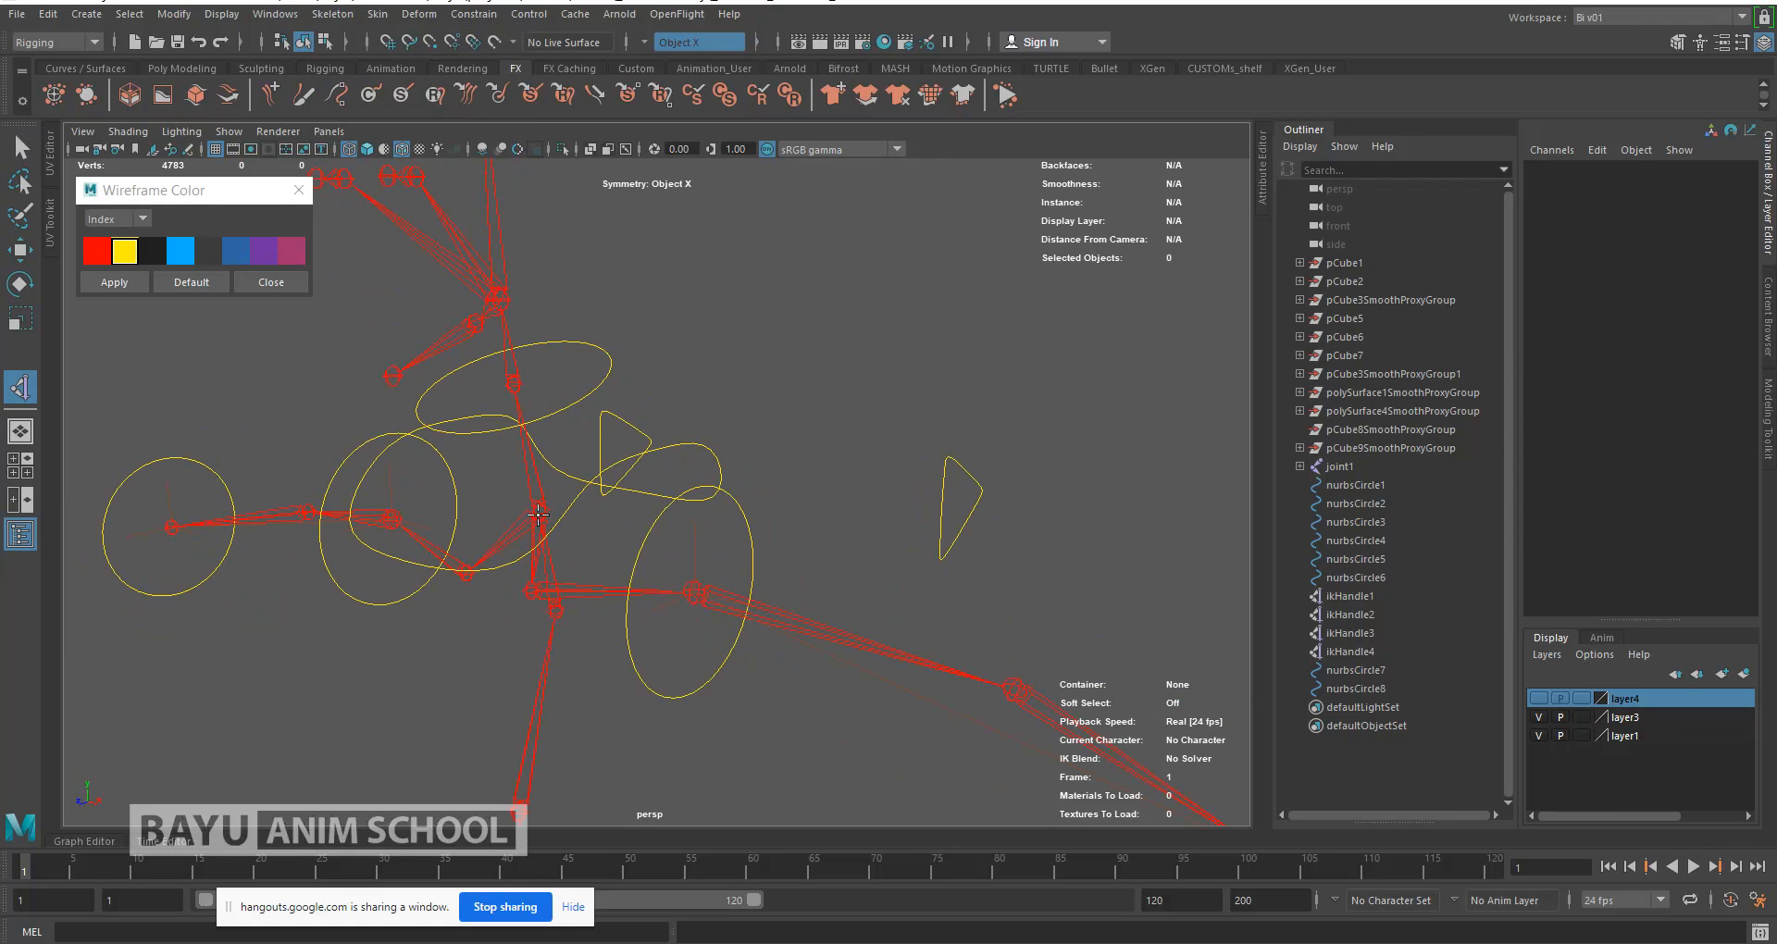
left_click(538, 515)
left_click(538, 511)
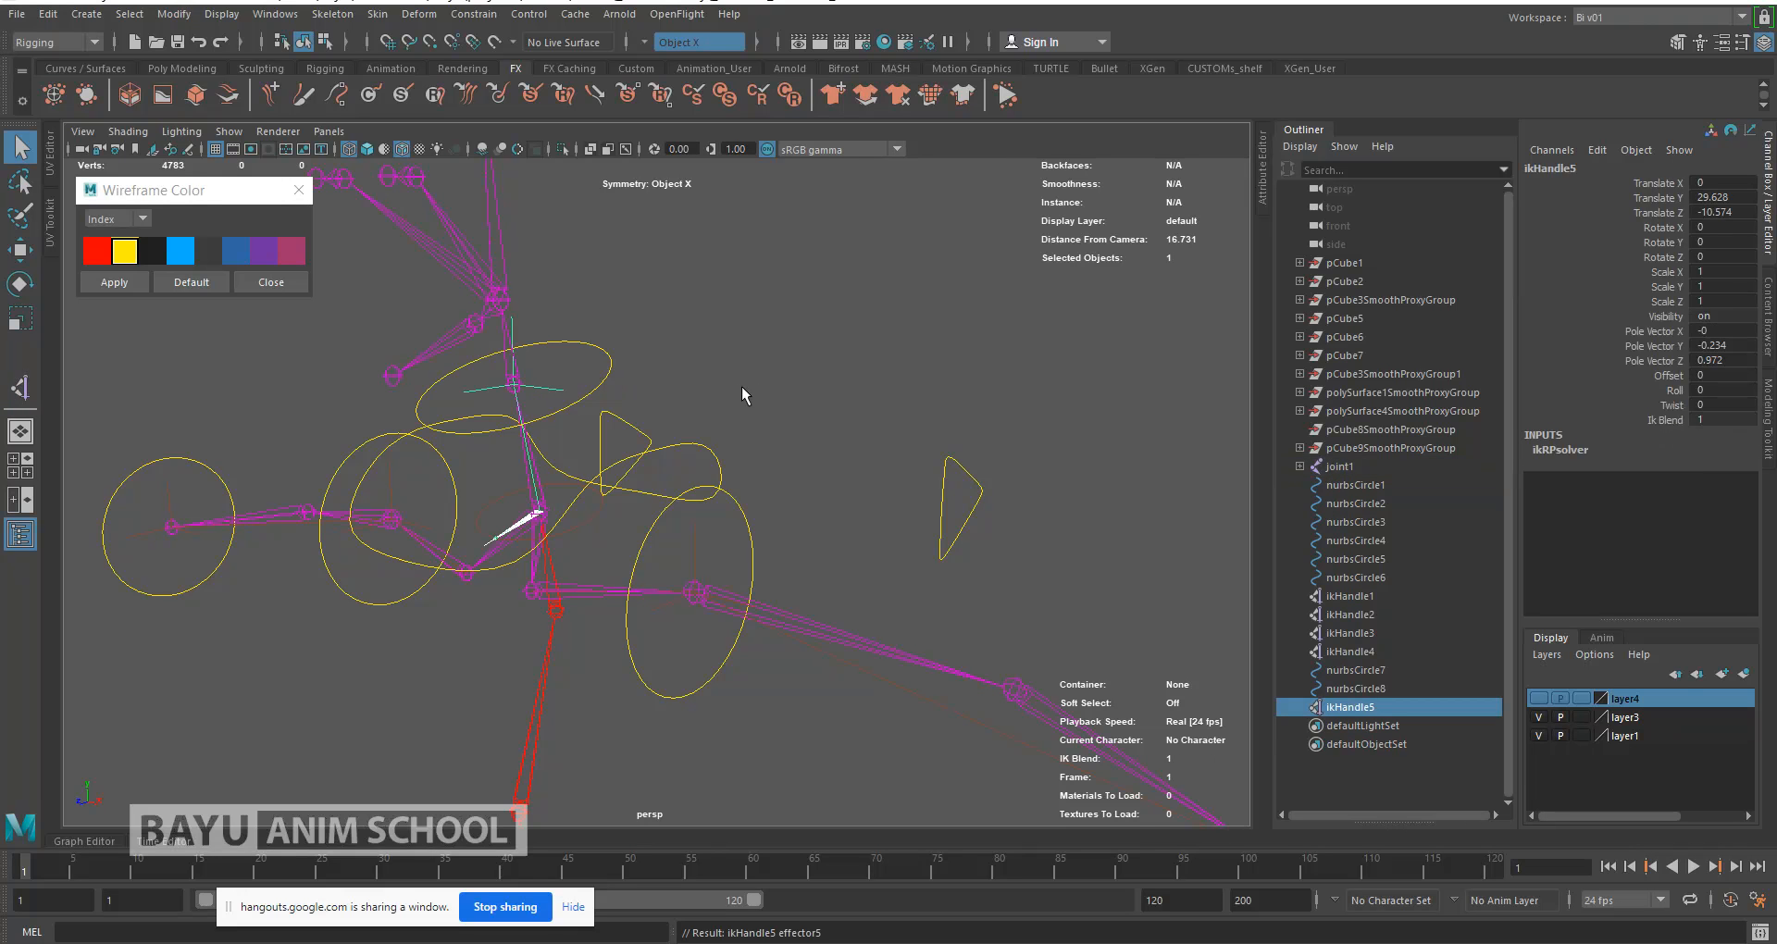
left_click(742, 387)
Step: Parent the wrist and shoulder IK handles of the arm on the negative X side to their matching circle controls, nurbsCircle6 and nurbsCircle4
left_click_drag(326, 592, 330, 594, "alt")
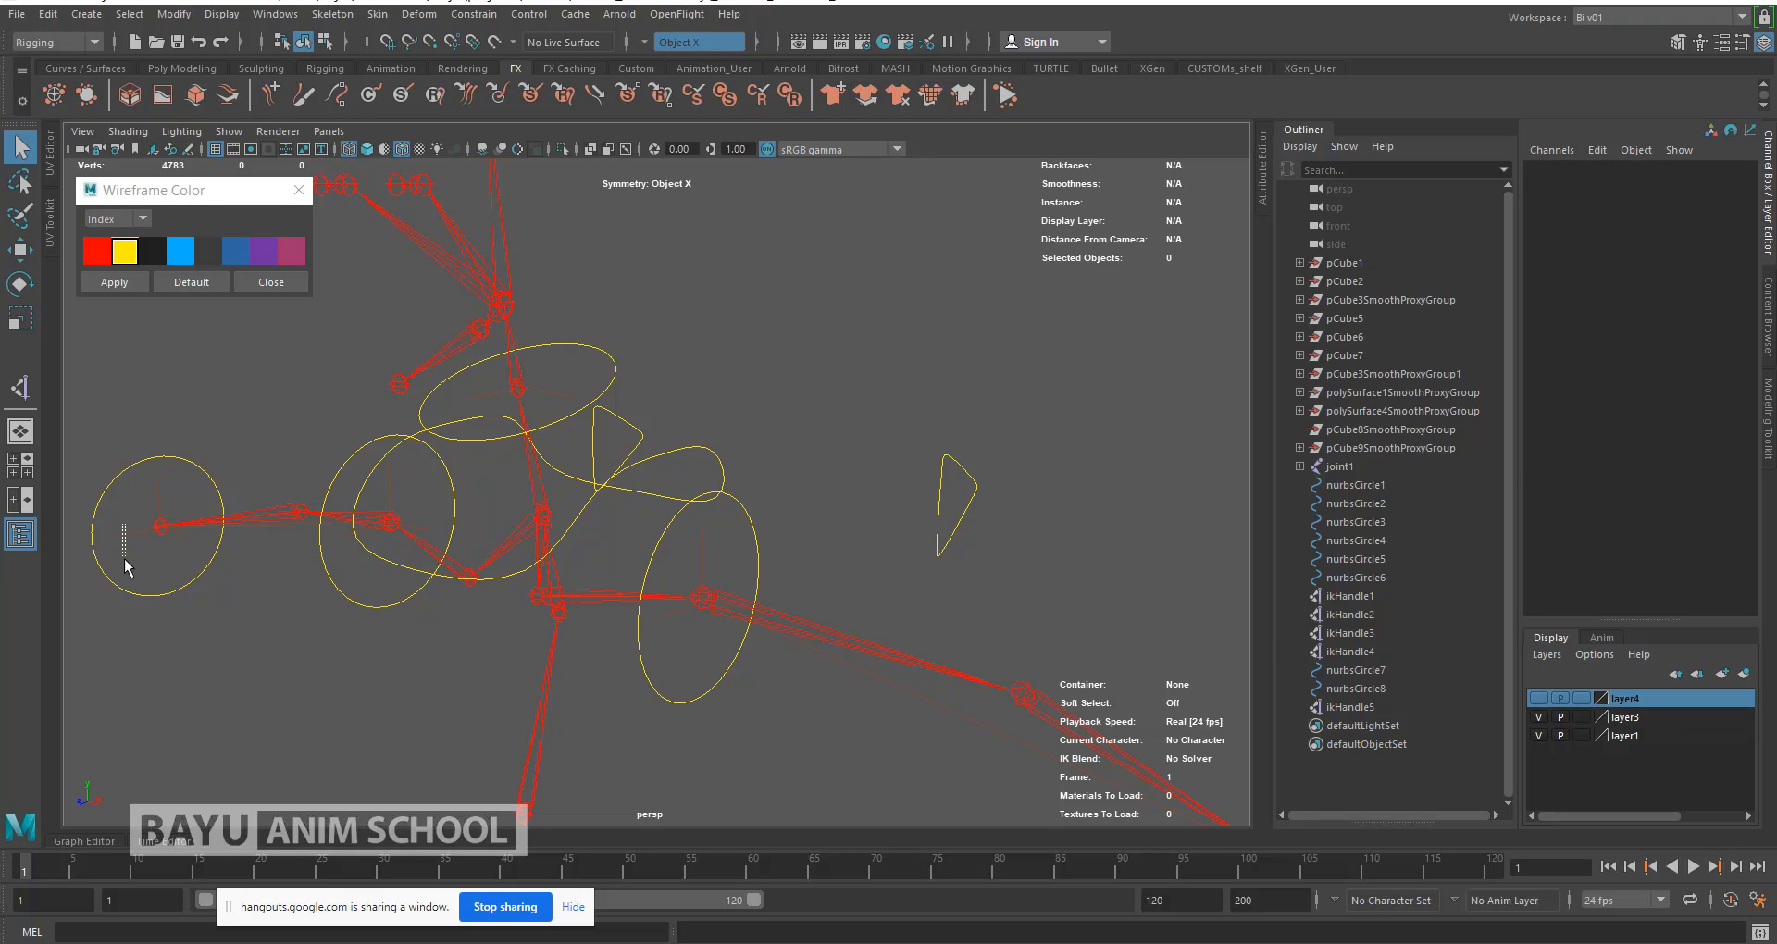
left_click_drag(127, 567, 134, 574)
left_click(207, 641)
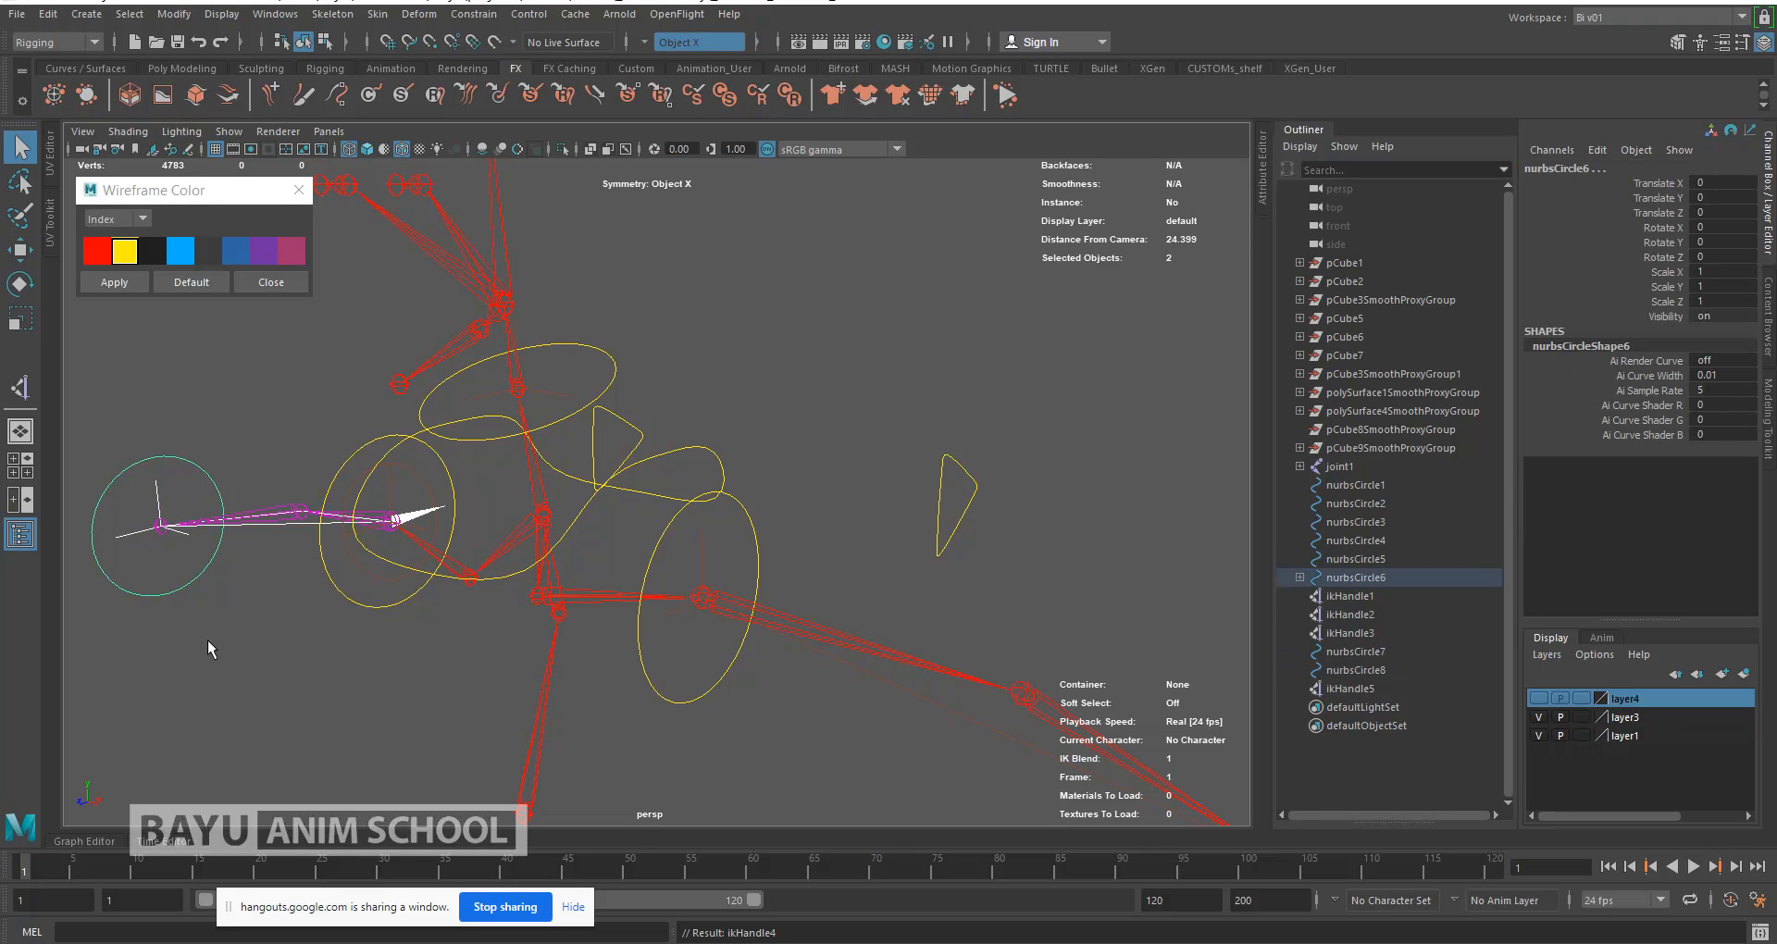
left_click(372, 530)
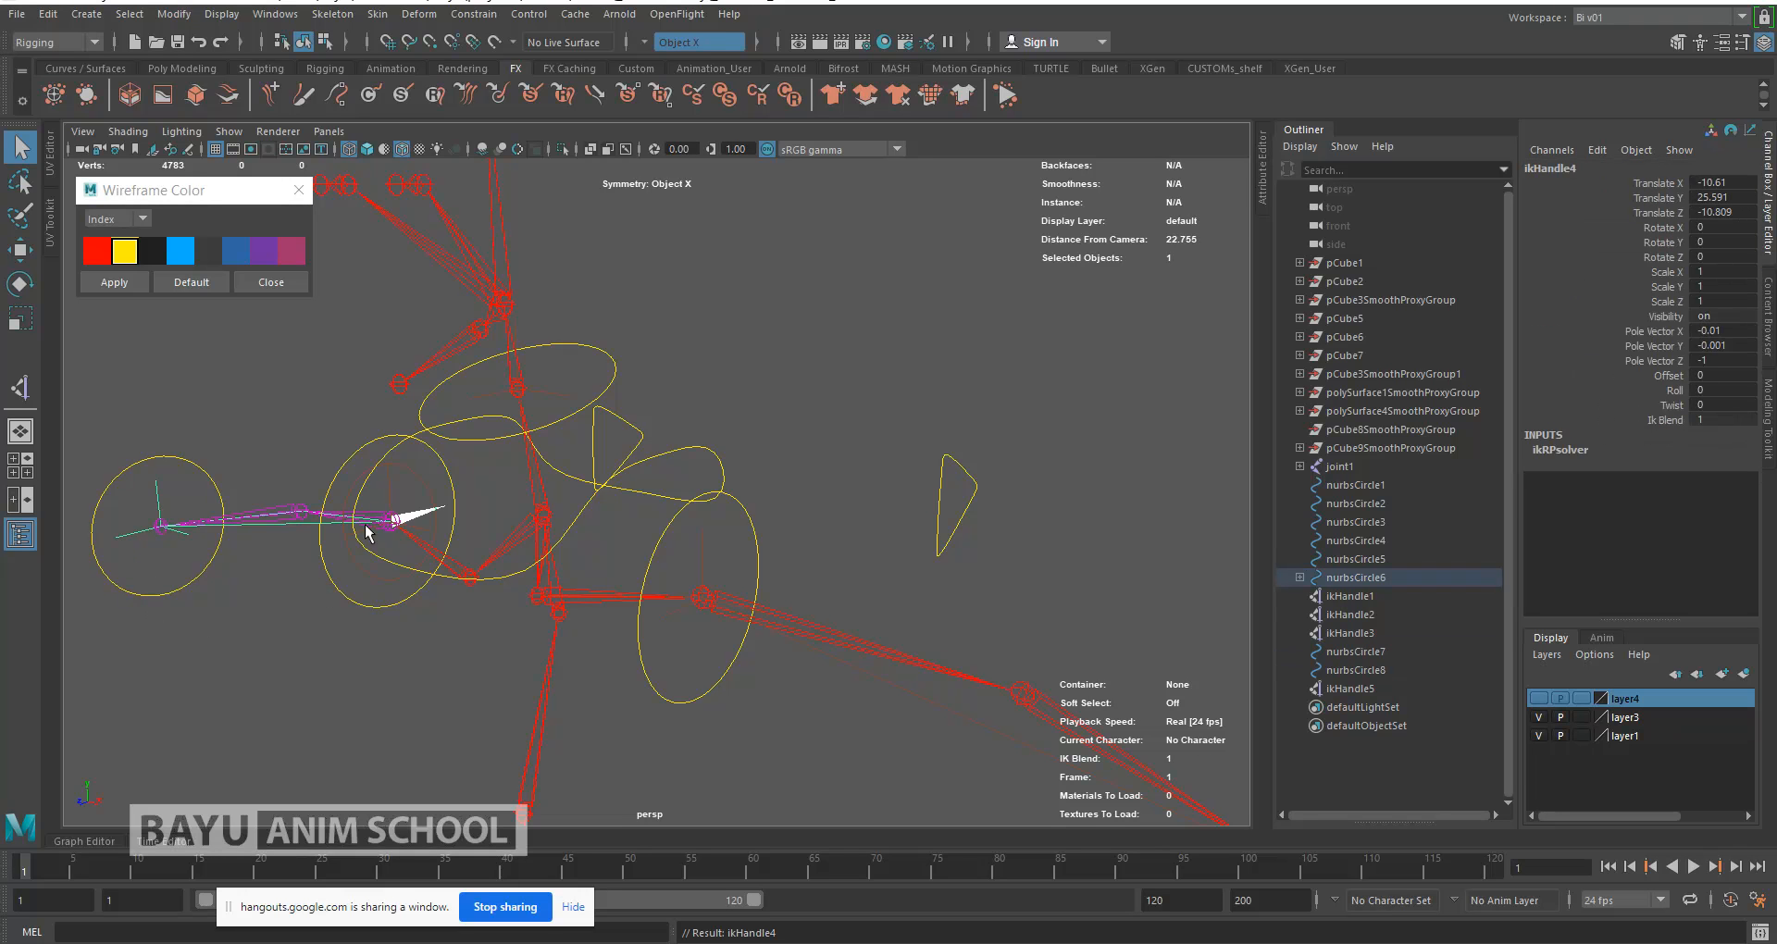
left_click(330, 609, "shift")
key("p")
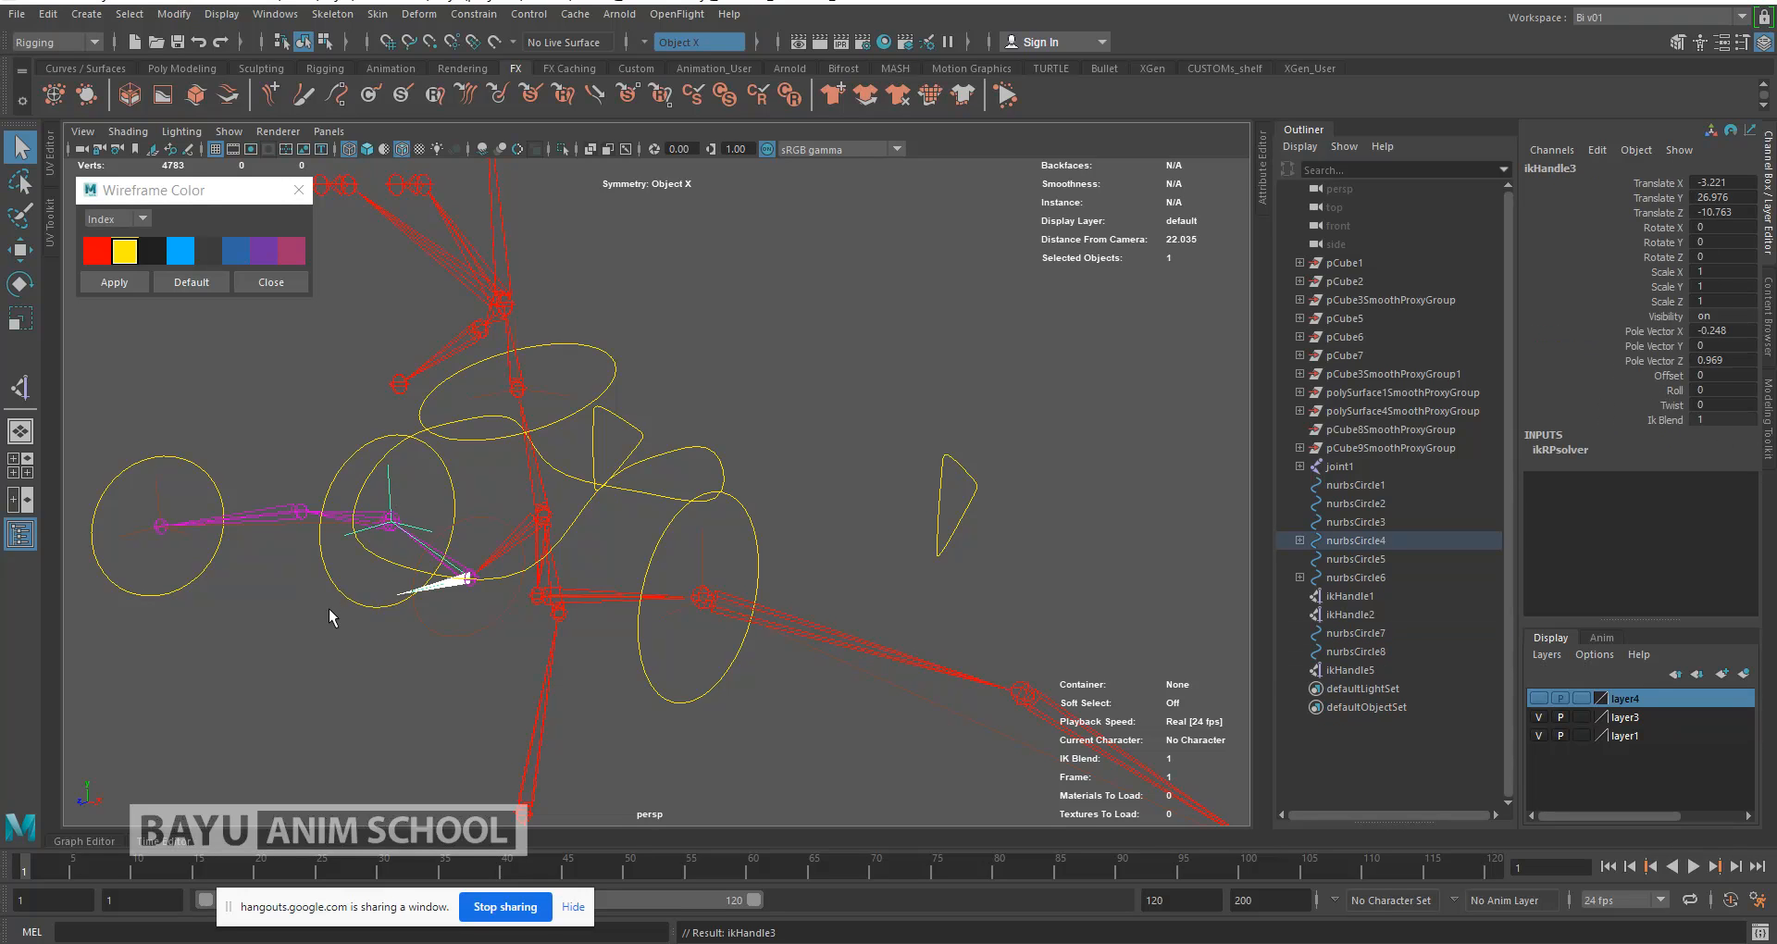
Step: Parent the positive X arm's shoulder IK handle to nurbsCircle3 and its wrist IK handle to nurbsCircle5
left_click(711, 578)
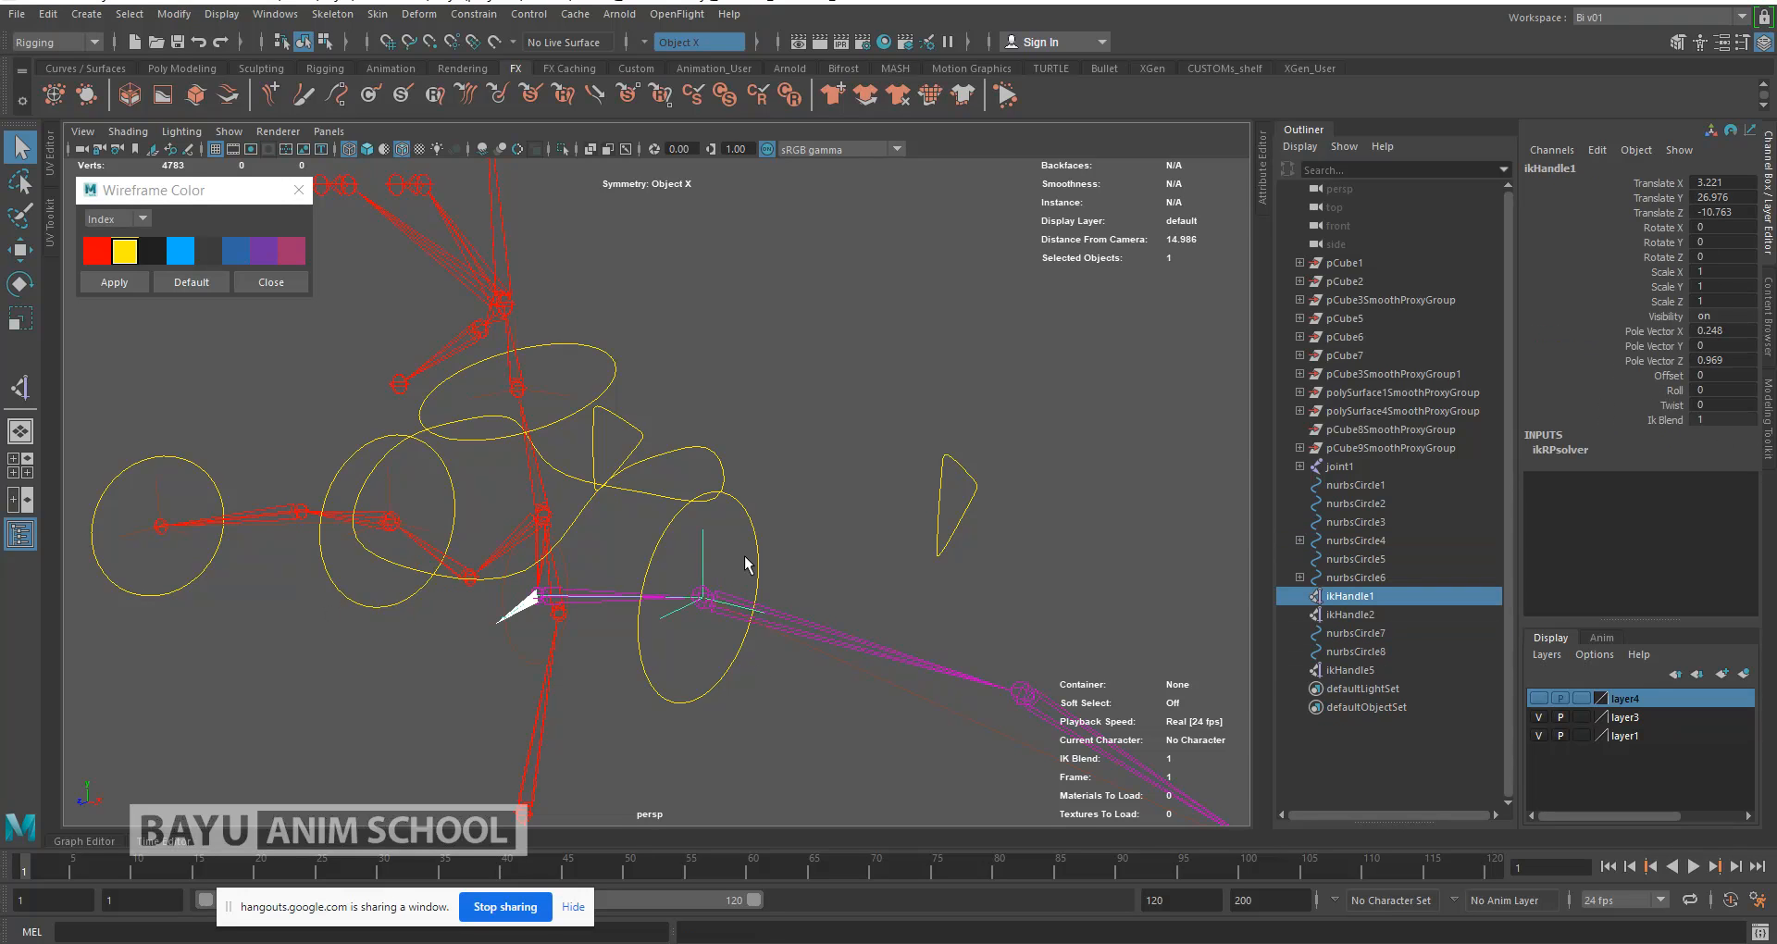
left_click(757, 554, "shift")
key("p")
scroll(970, 621, "down", 2)
middle_click_drag(969, 620, 742, 490, "alt")
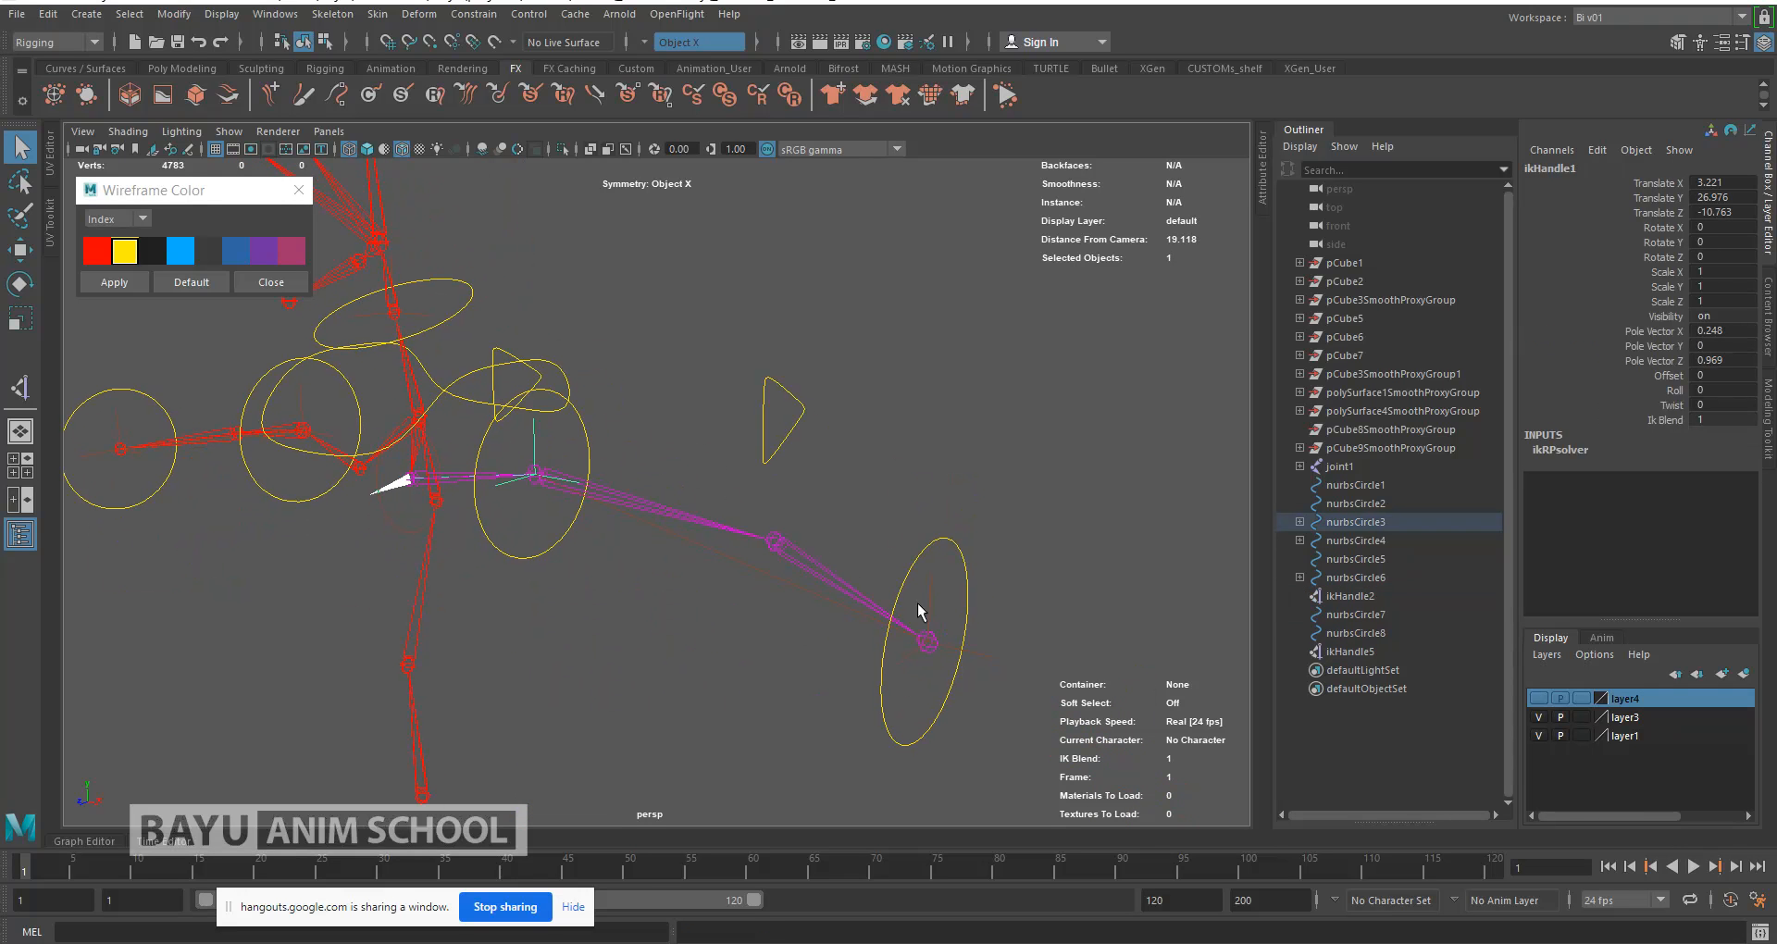
left_click(930, 601)
left_click(962, 596, "shift")
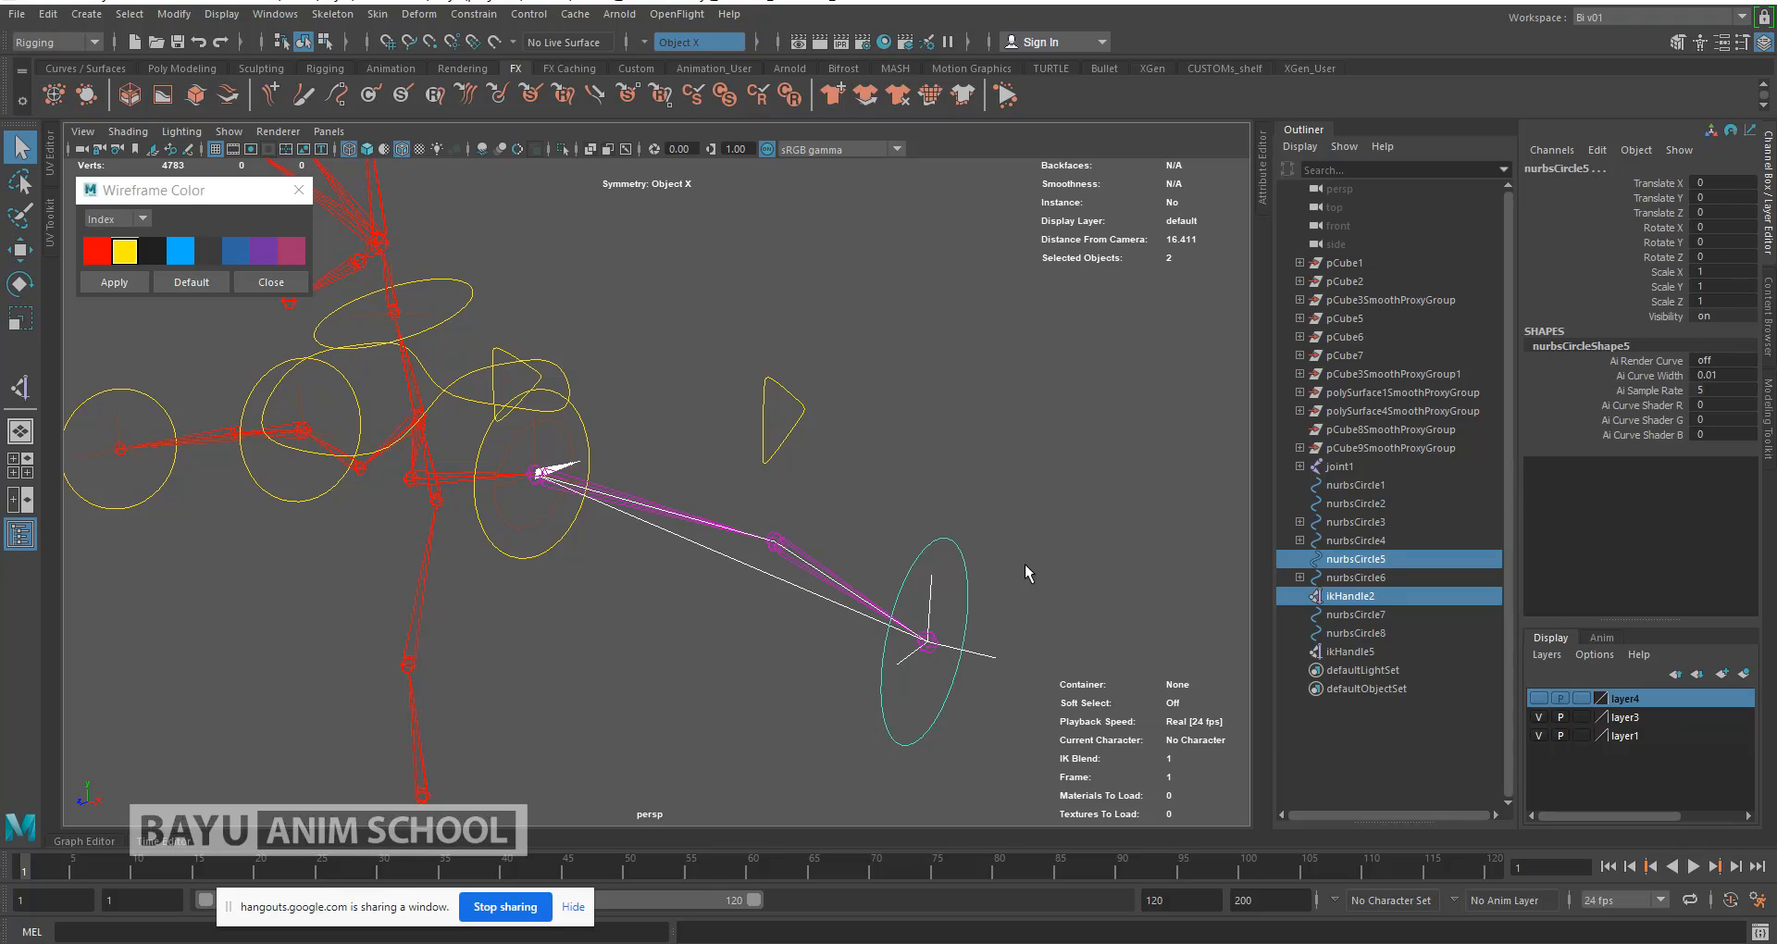
key("p")
Step: Parent the neck IK handle to the neck circle control, nurbsCircle2
middle_click_drag(398, 337, 536, 405, "alt")
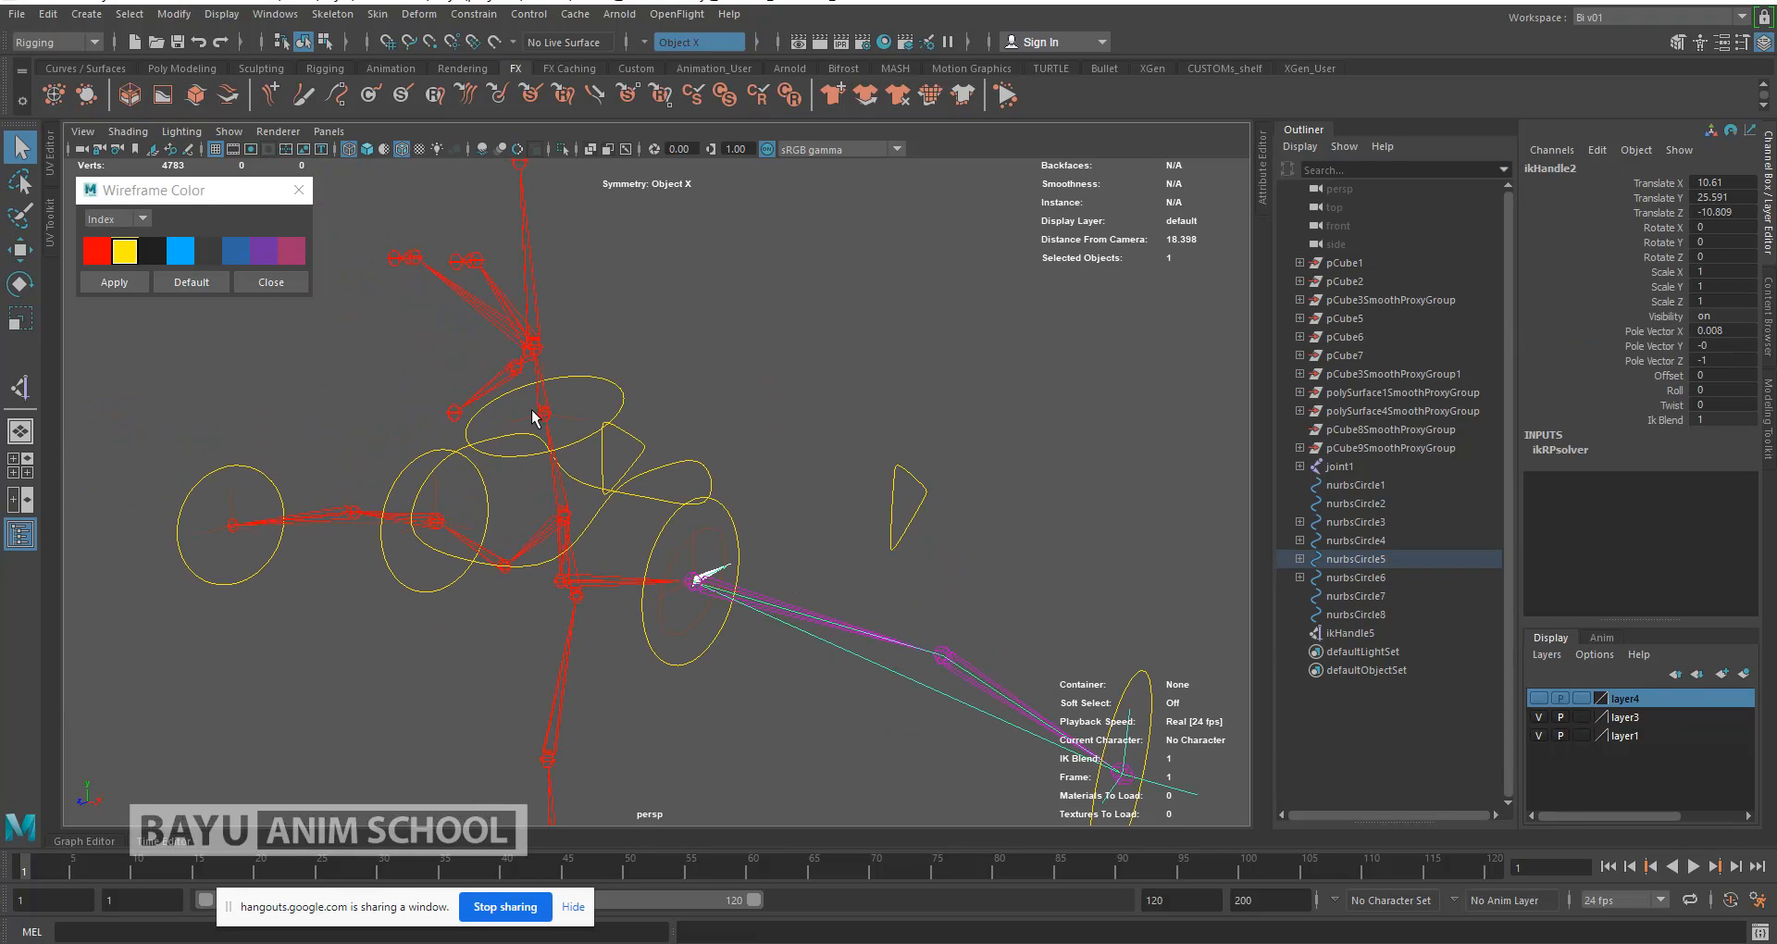
left_click(575, 411)
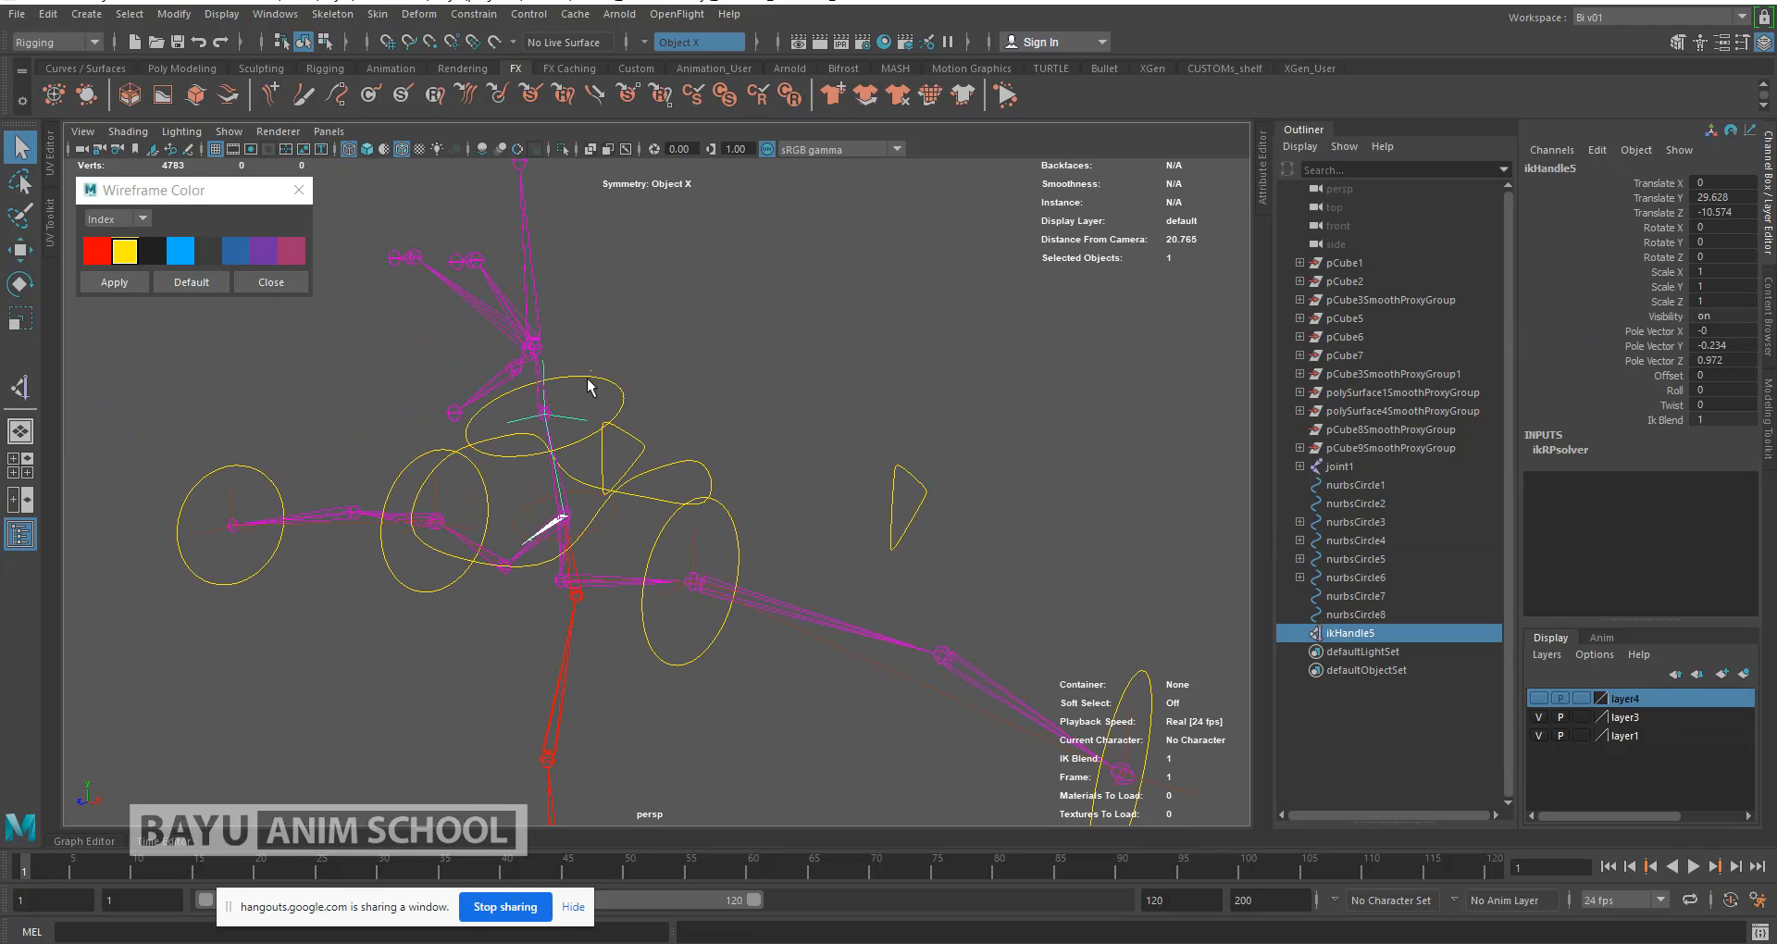
left_click(583, 389, "shift")
key("p")
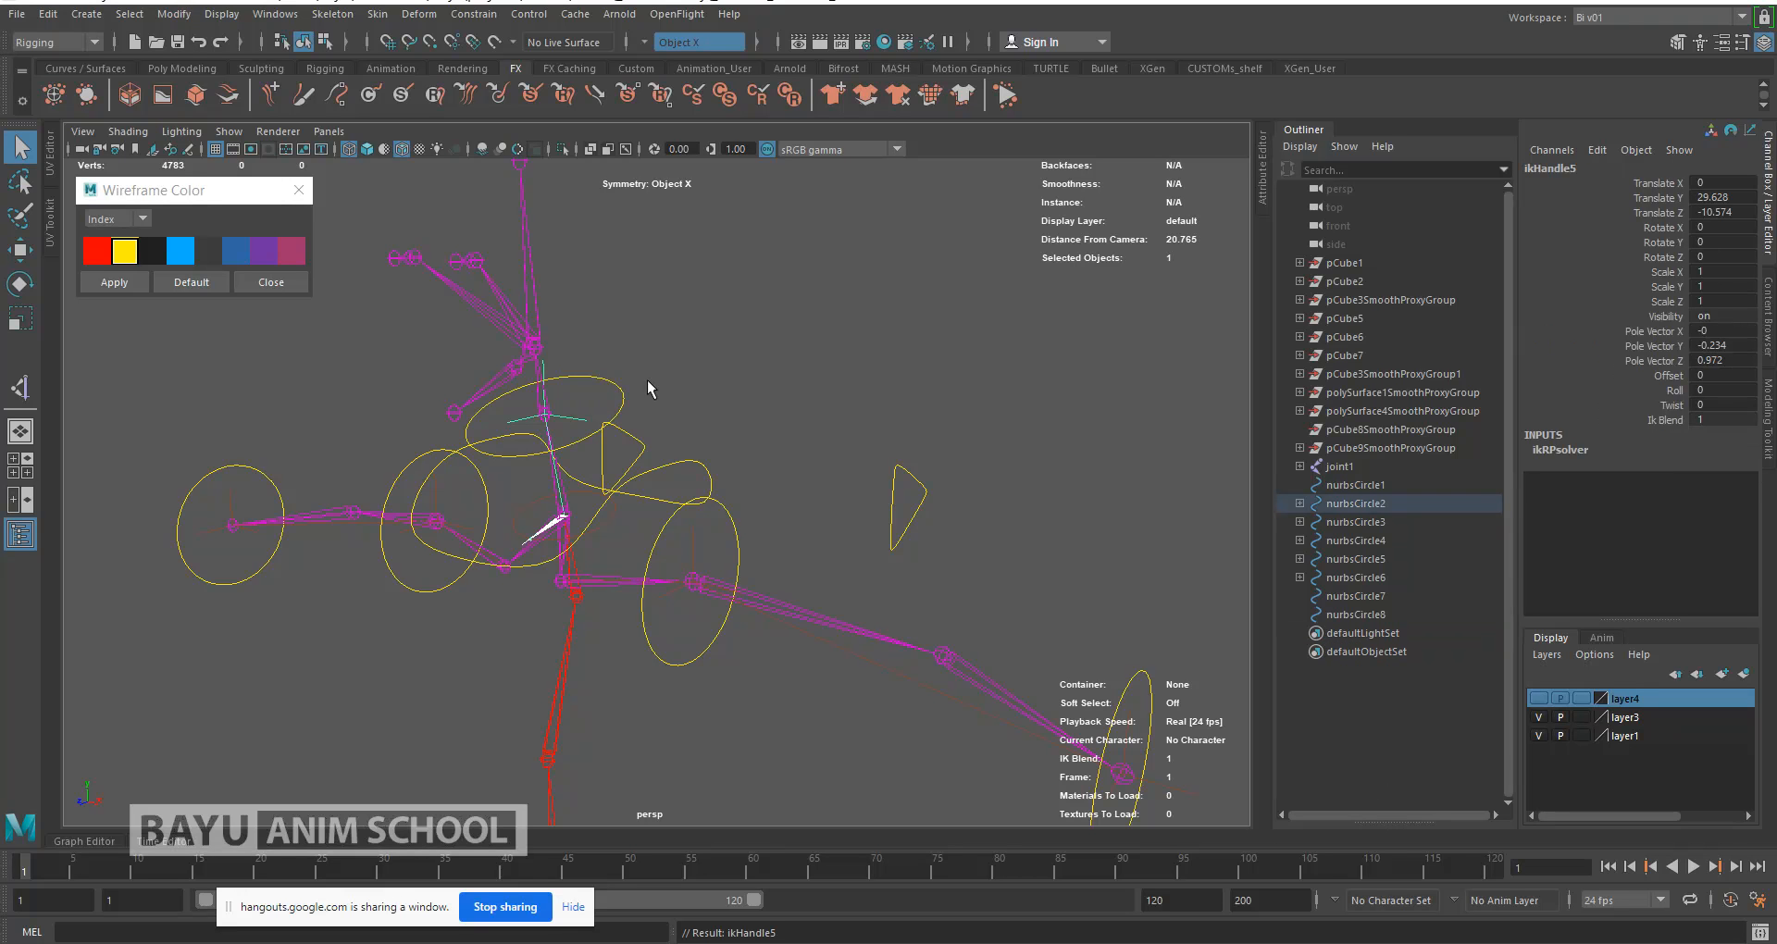
Step: Apply a Pole Vector constraint from the positive X triangle control, nurbsCircle7, to that arm's wrist IK handle, ikHandle2
scroll(673, 491, "down", 4)
left_click_drag(674, 530, 578, 528, "alt")
left_click_drag(731, 484, 729, 516, "alt")
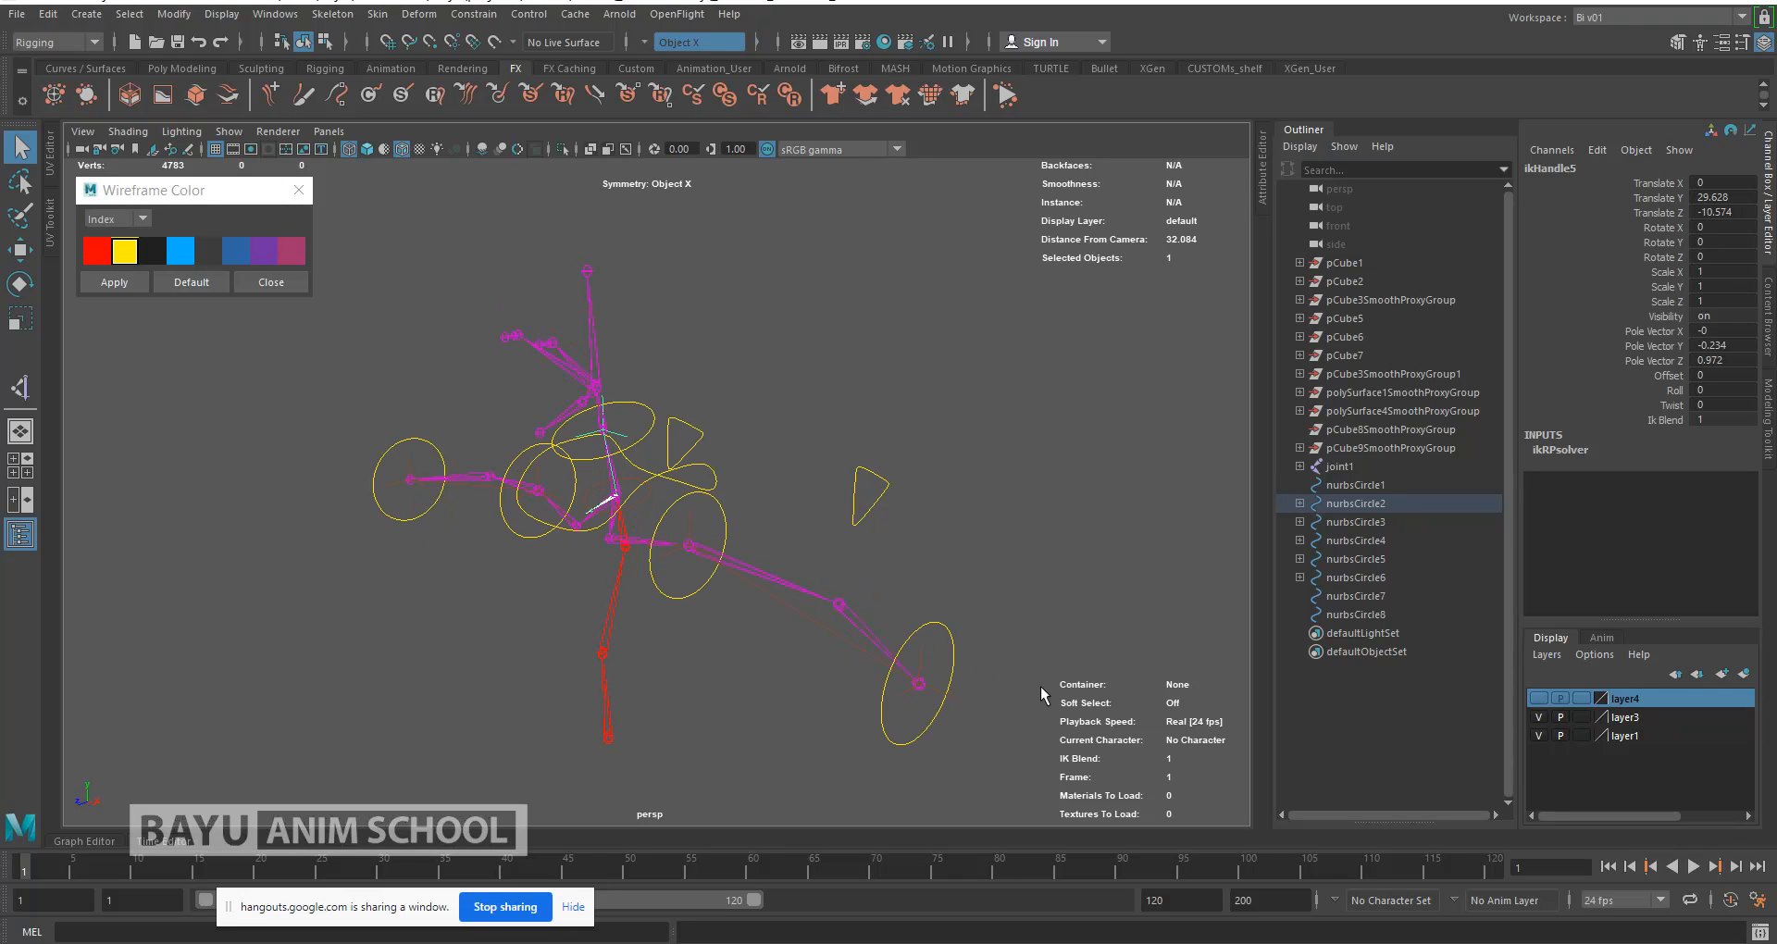
left_click(877, 500)
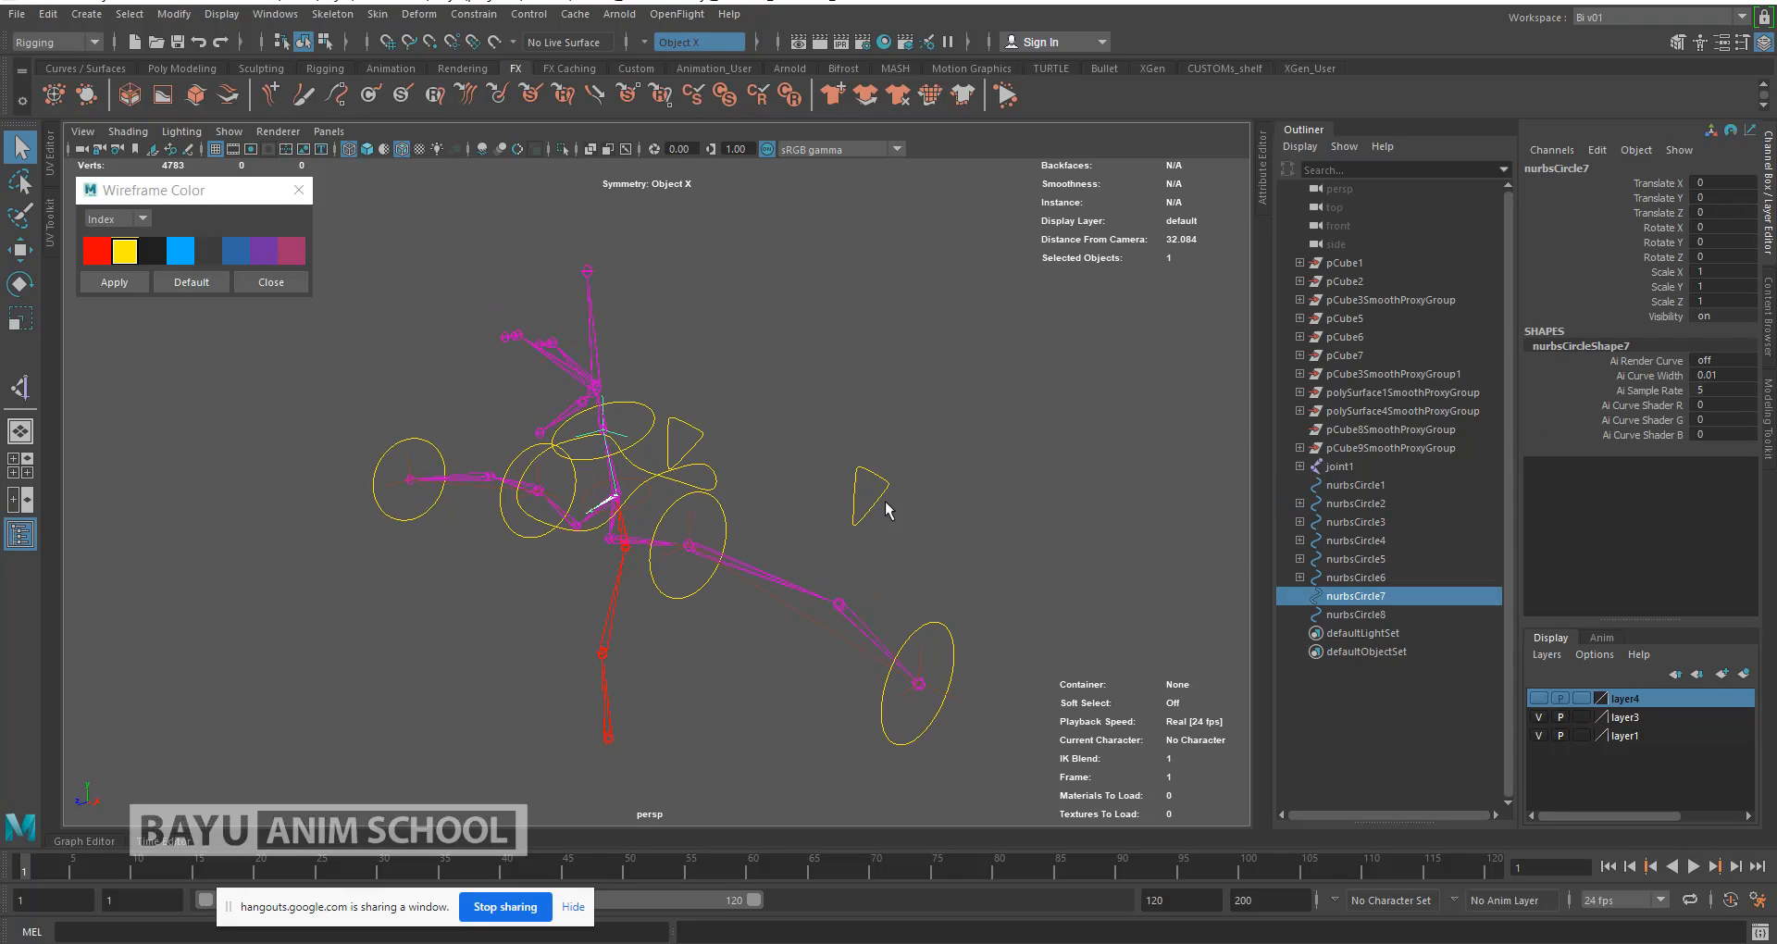
left_click(930, 699, "shift")
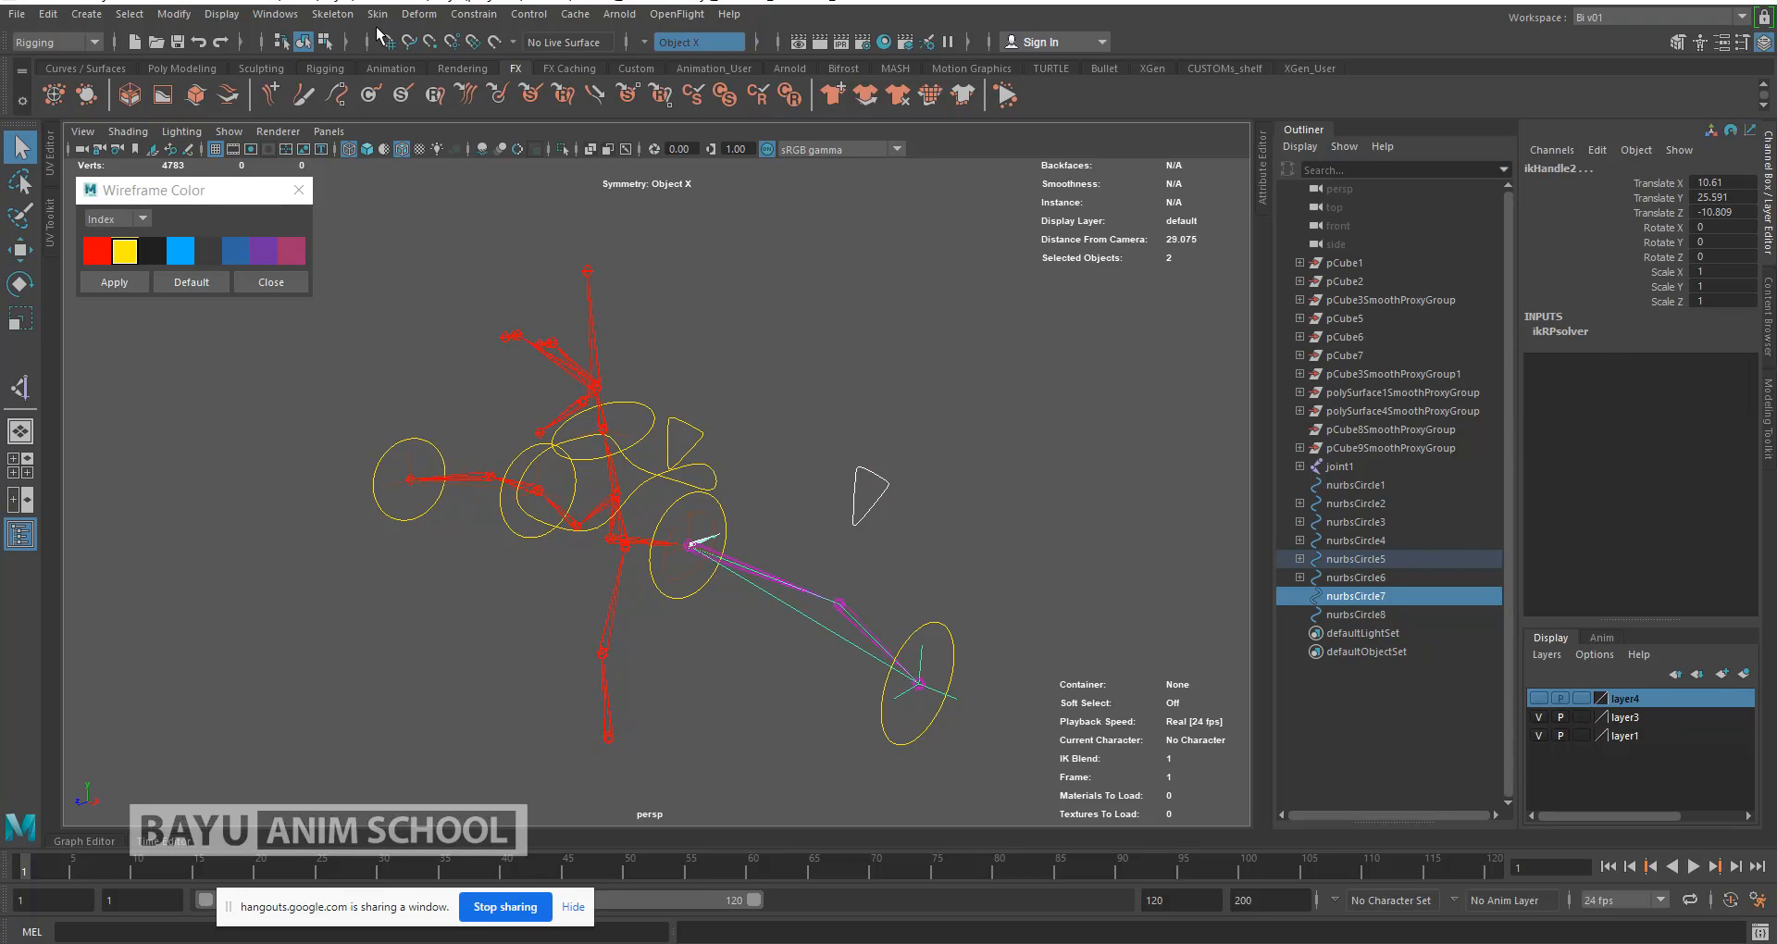
left_click(473, 14)
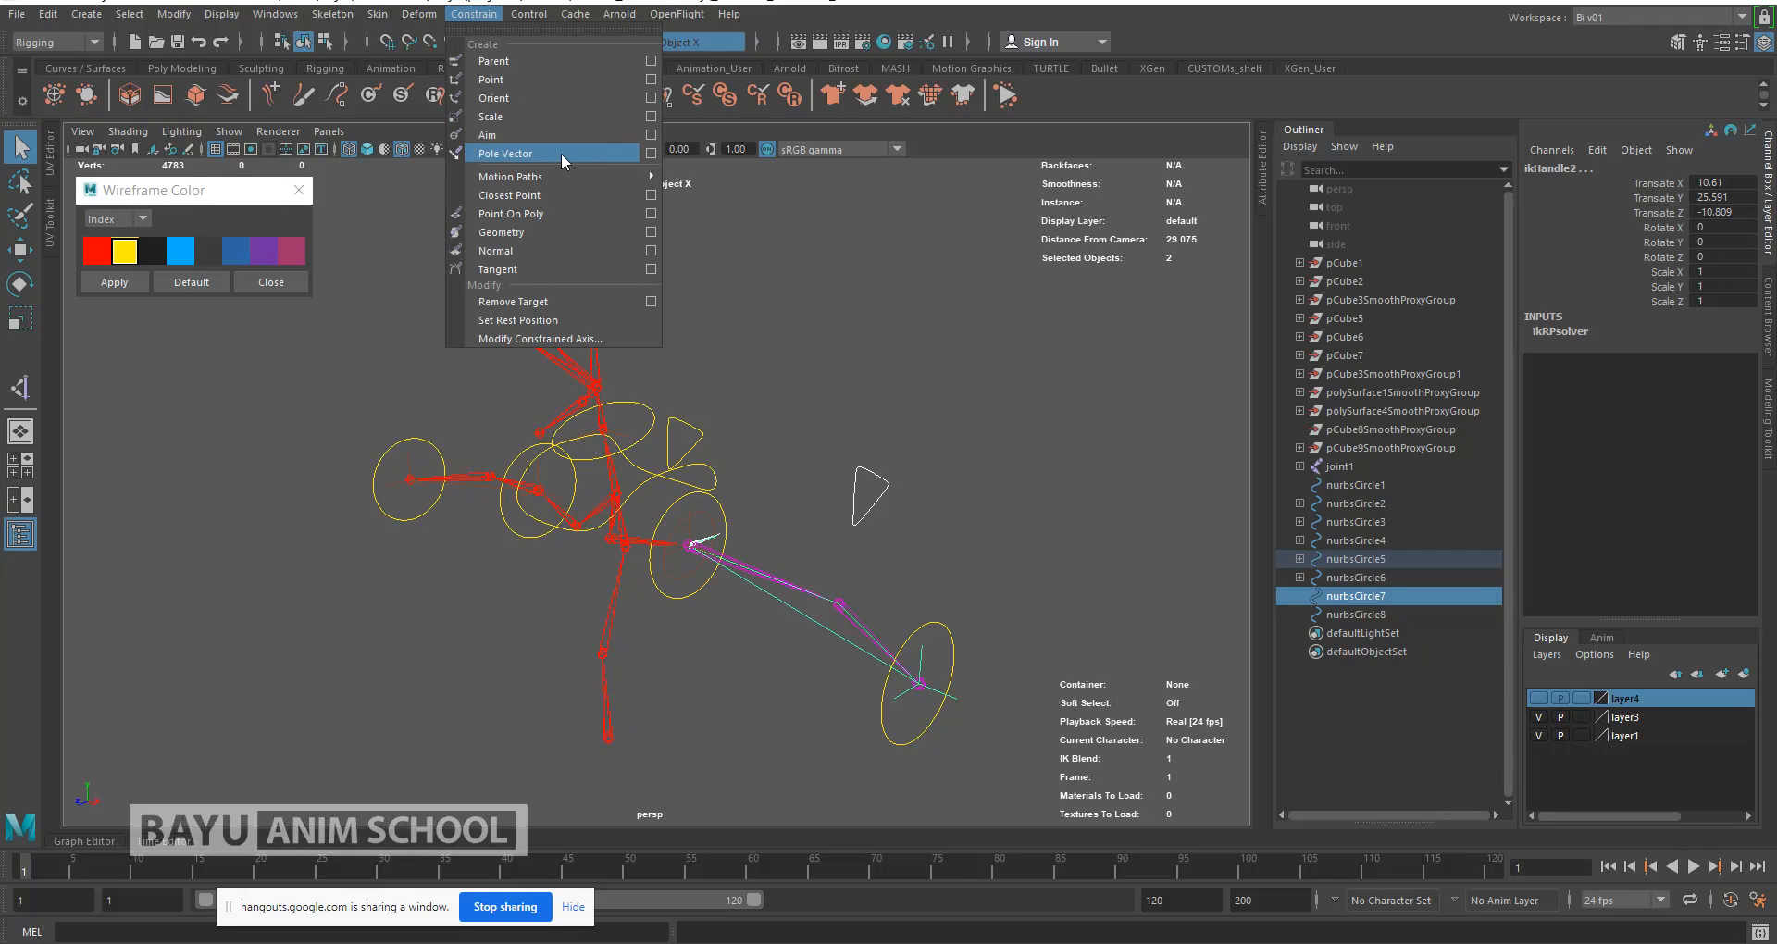
left_click(561, 153)
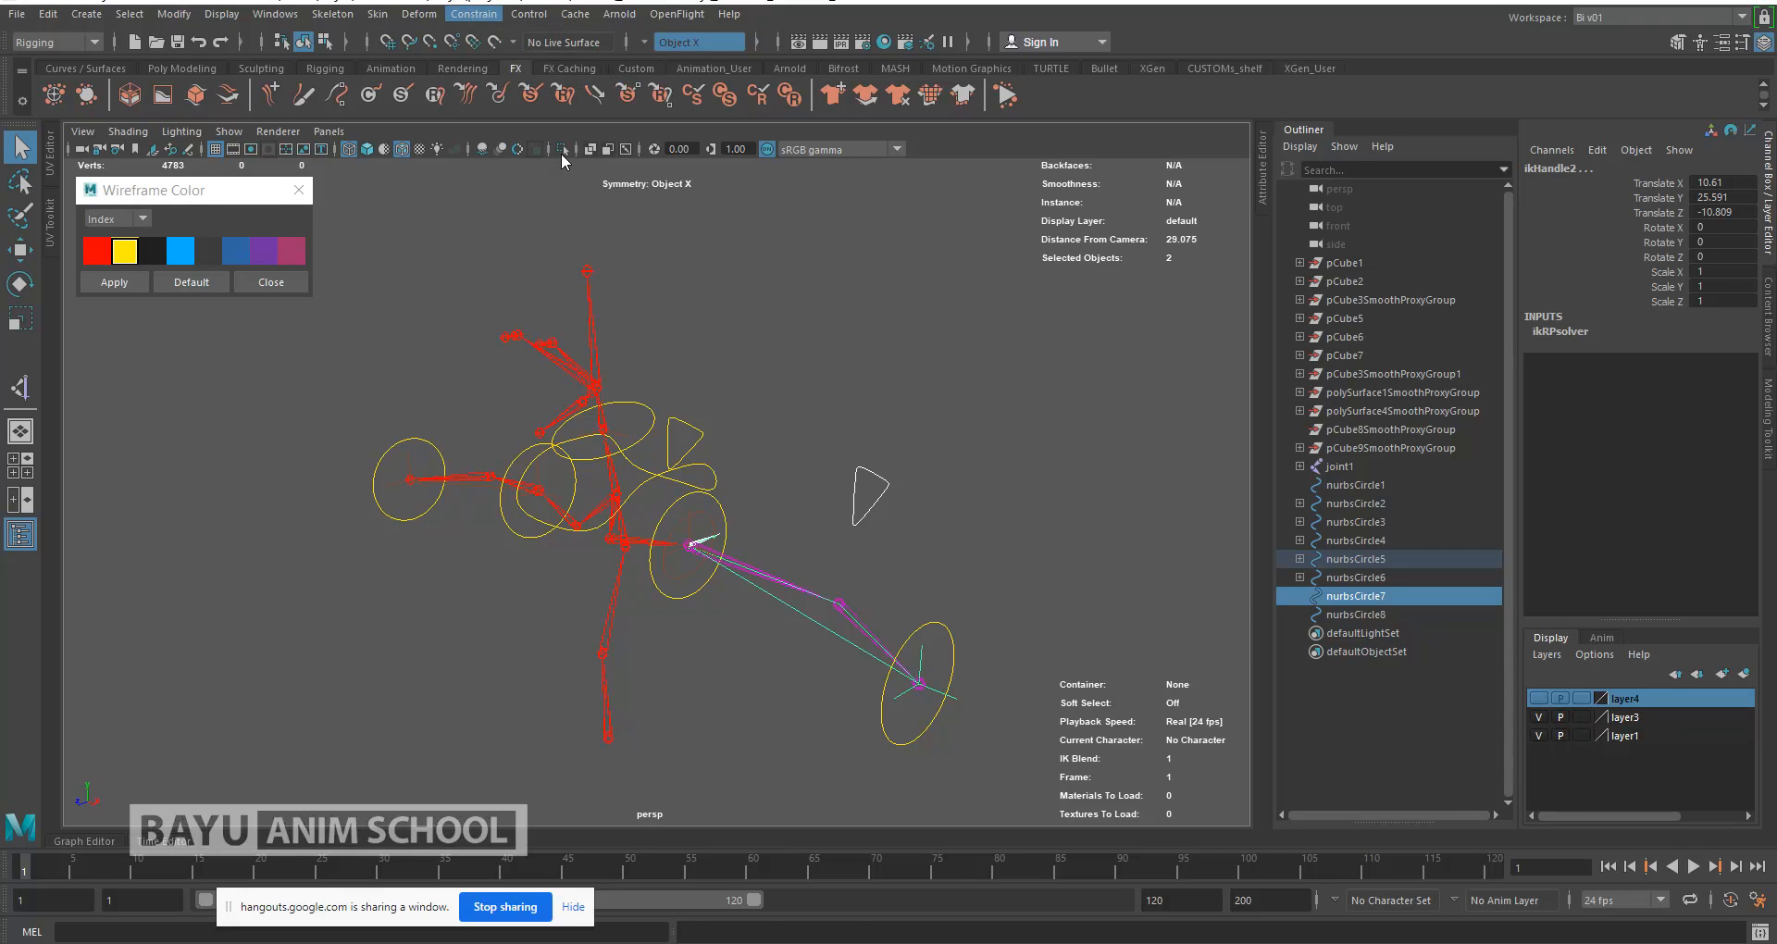
Step: Apply a Pole Vector constraint from the negative X triangle control, nurbsCircle8, to that arm's wrist IK handle, ikHandle4
left_click(686, 430)
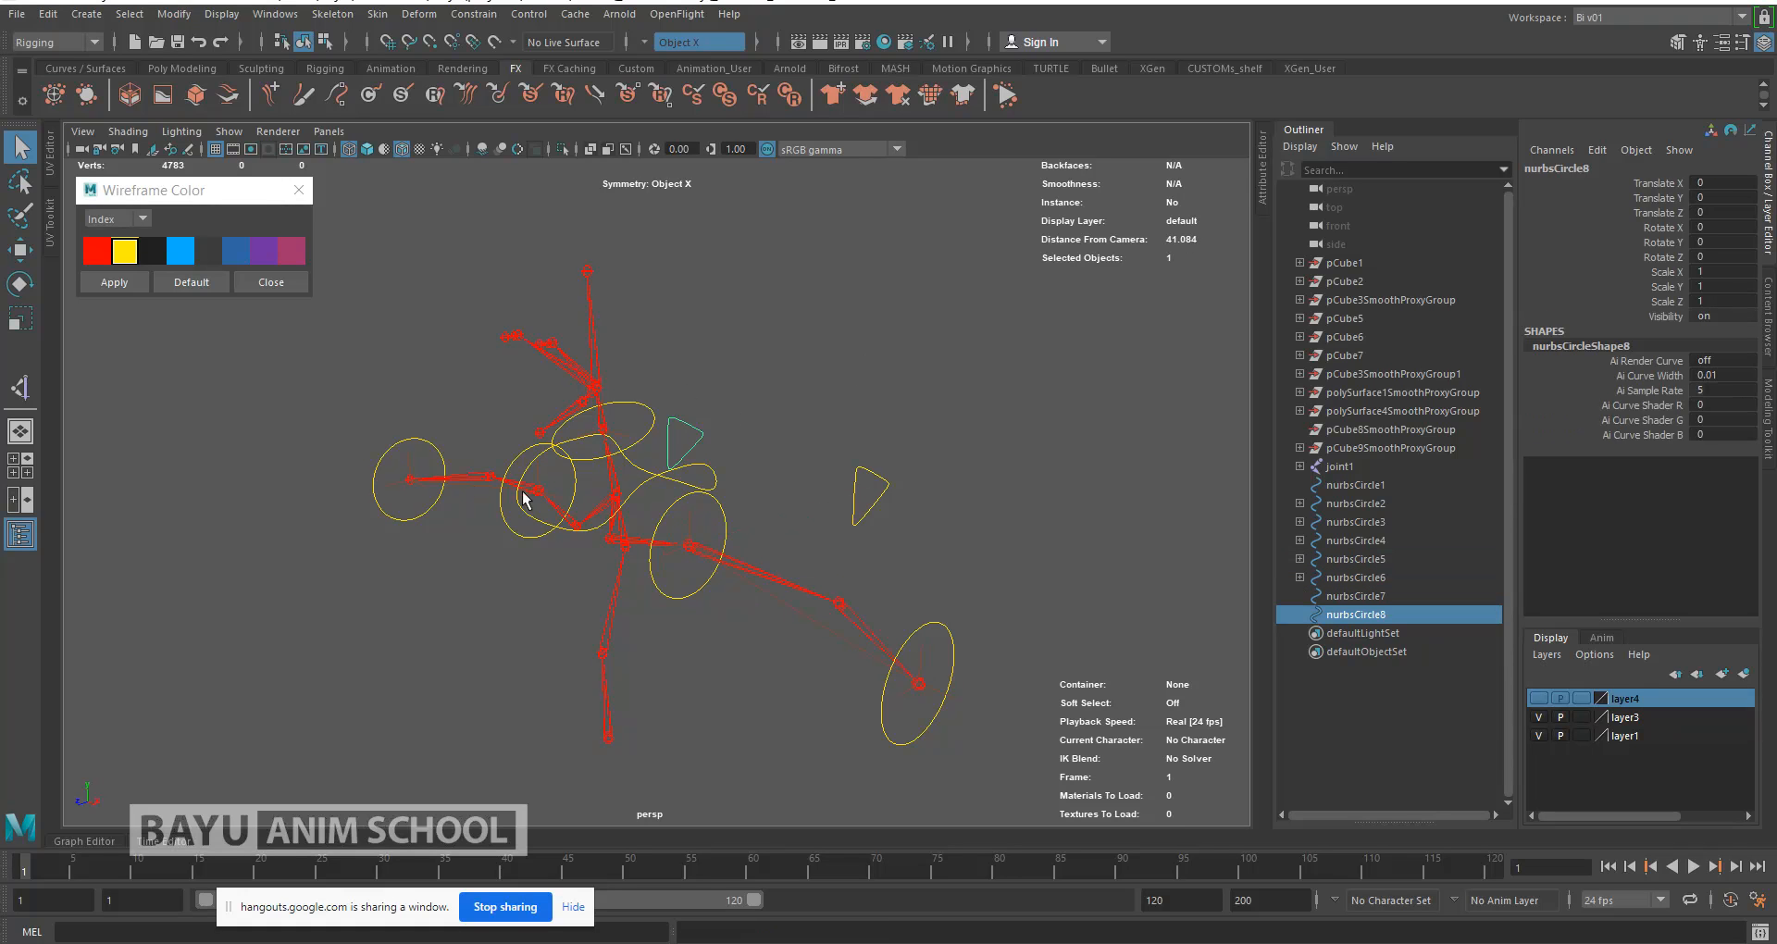
left_click(412, 474, "shift")
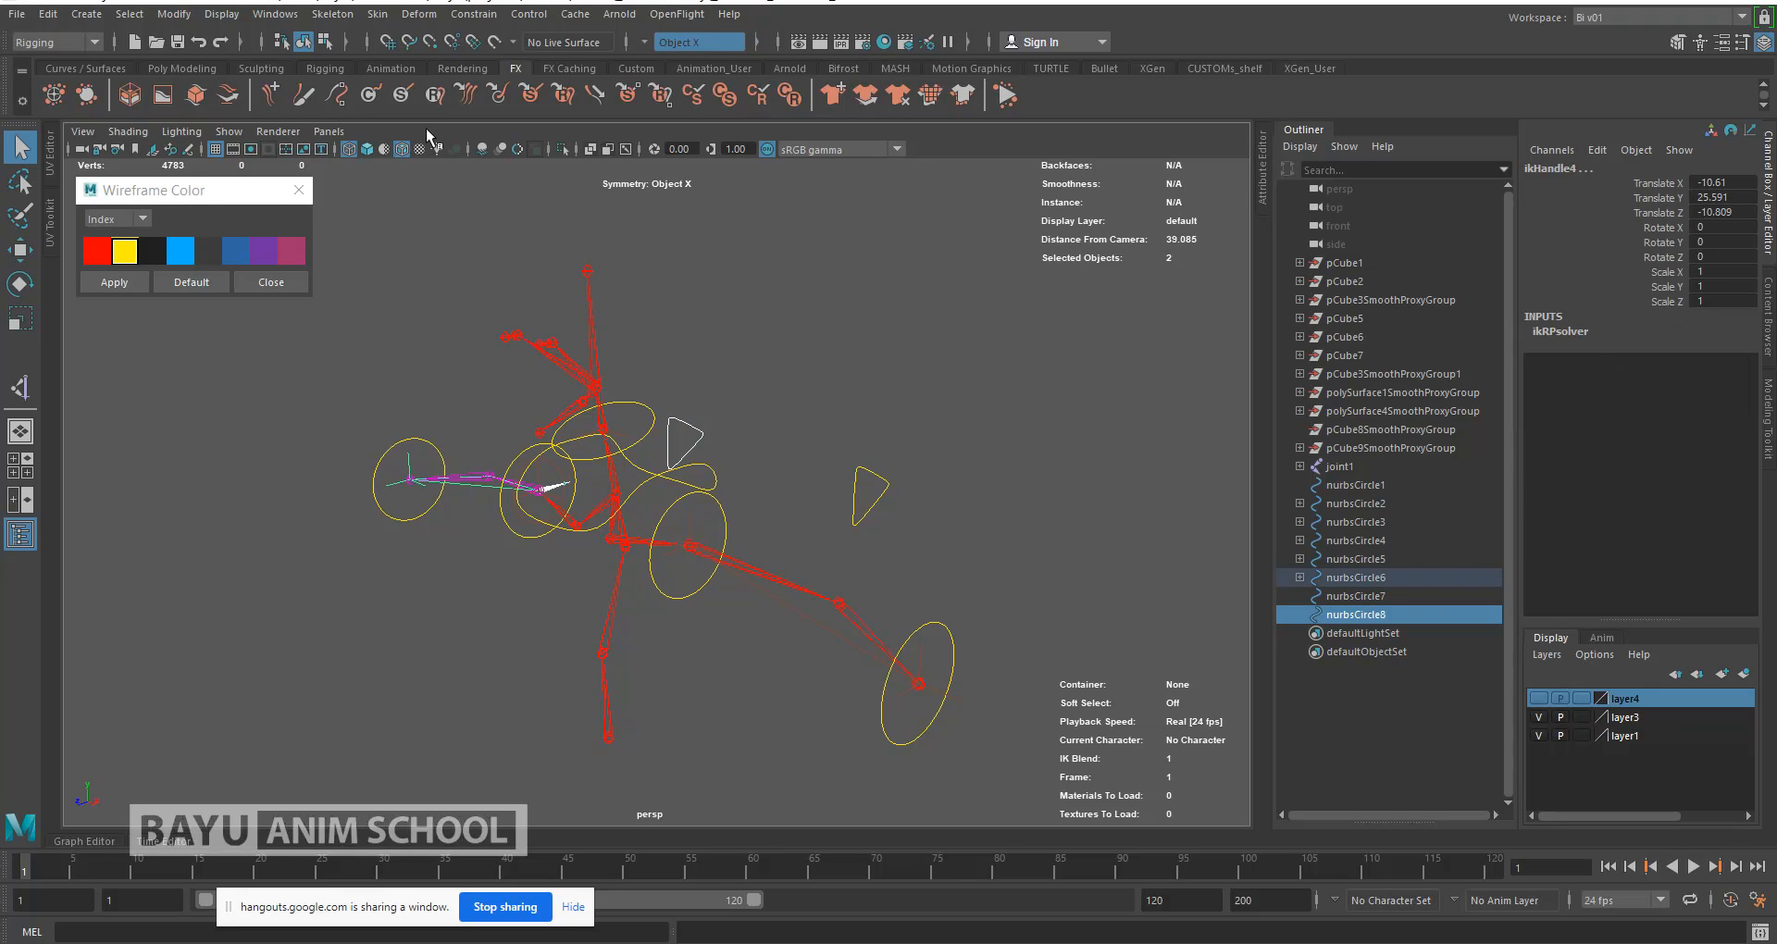
left_click(473, 14)
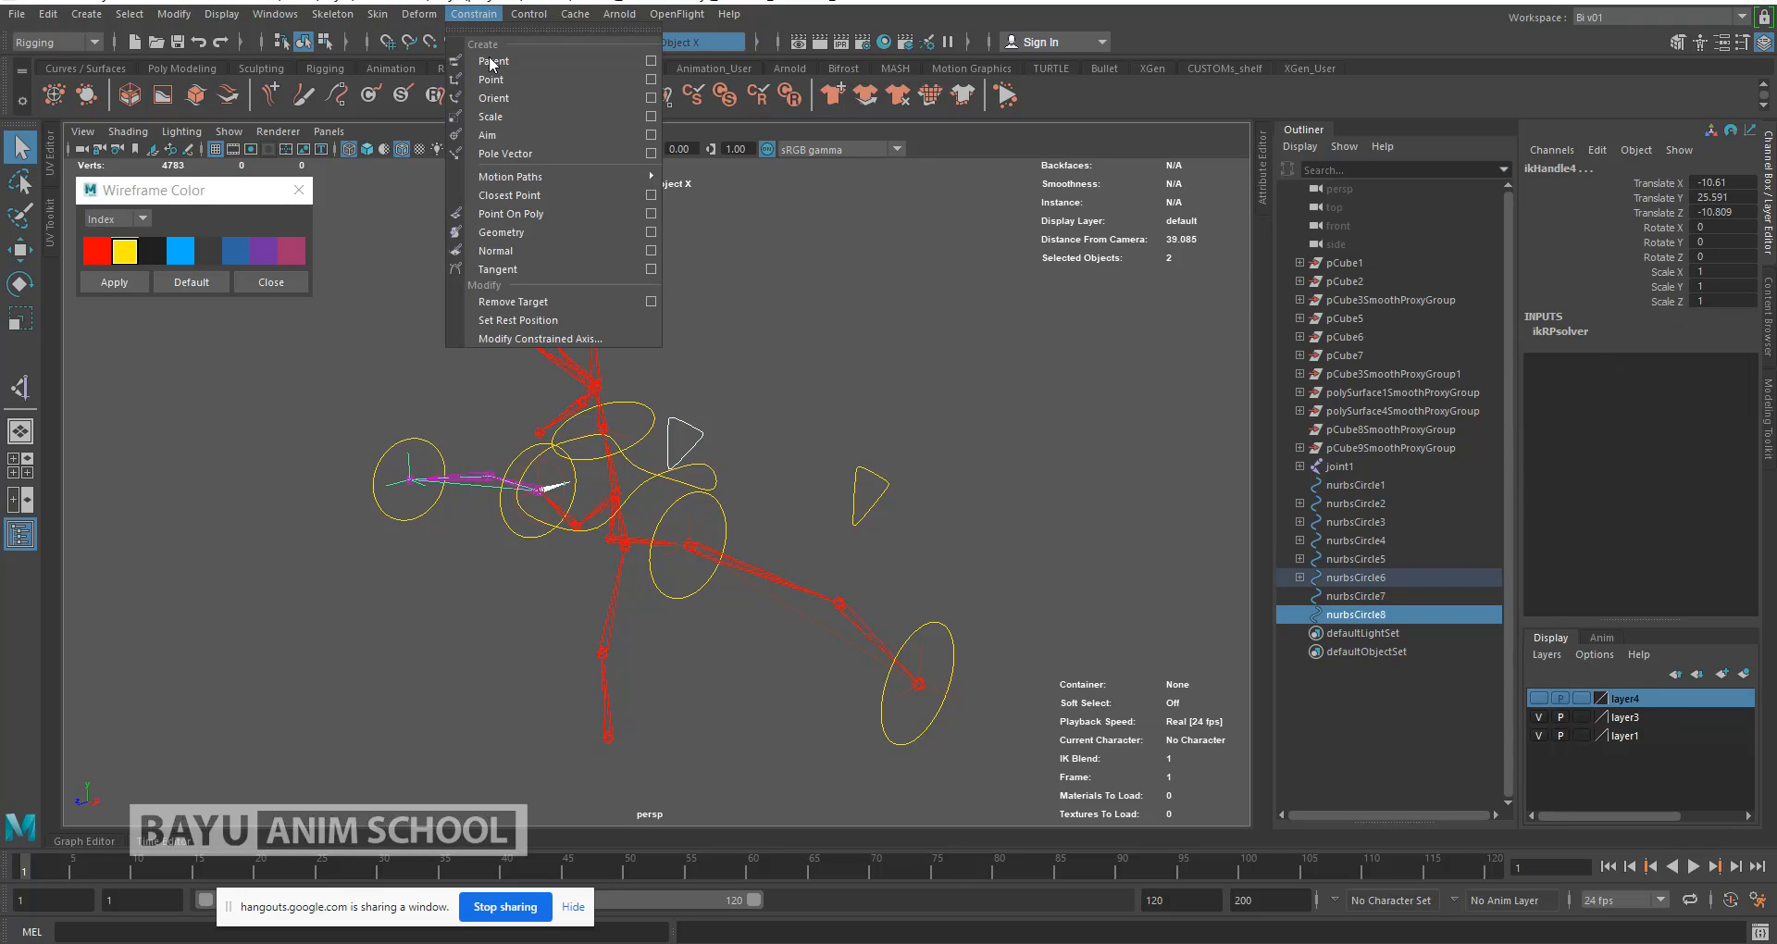
left_click(589, 152)
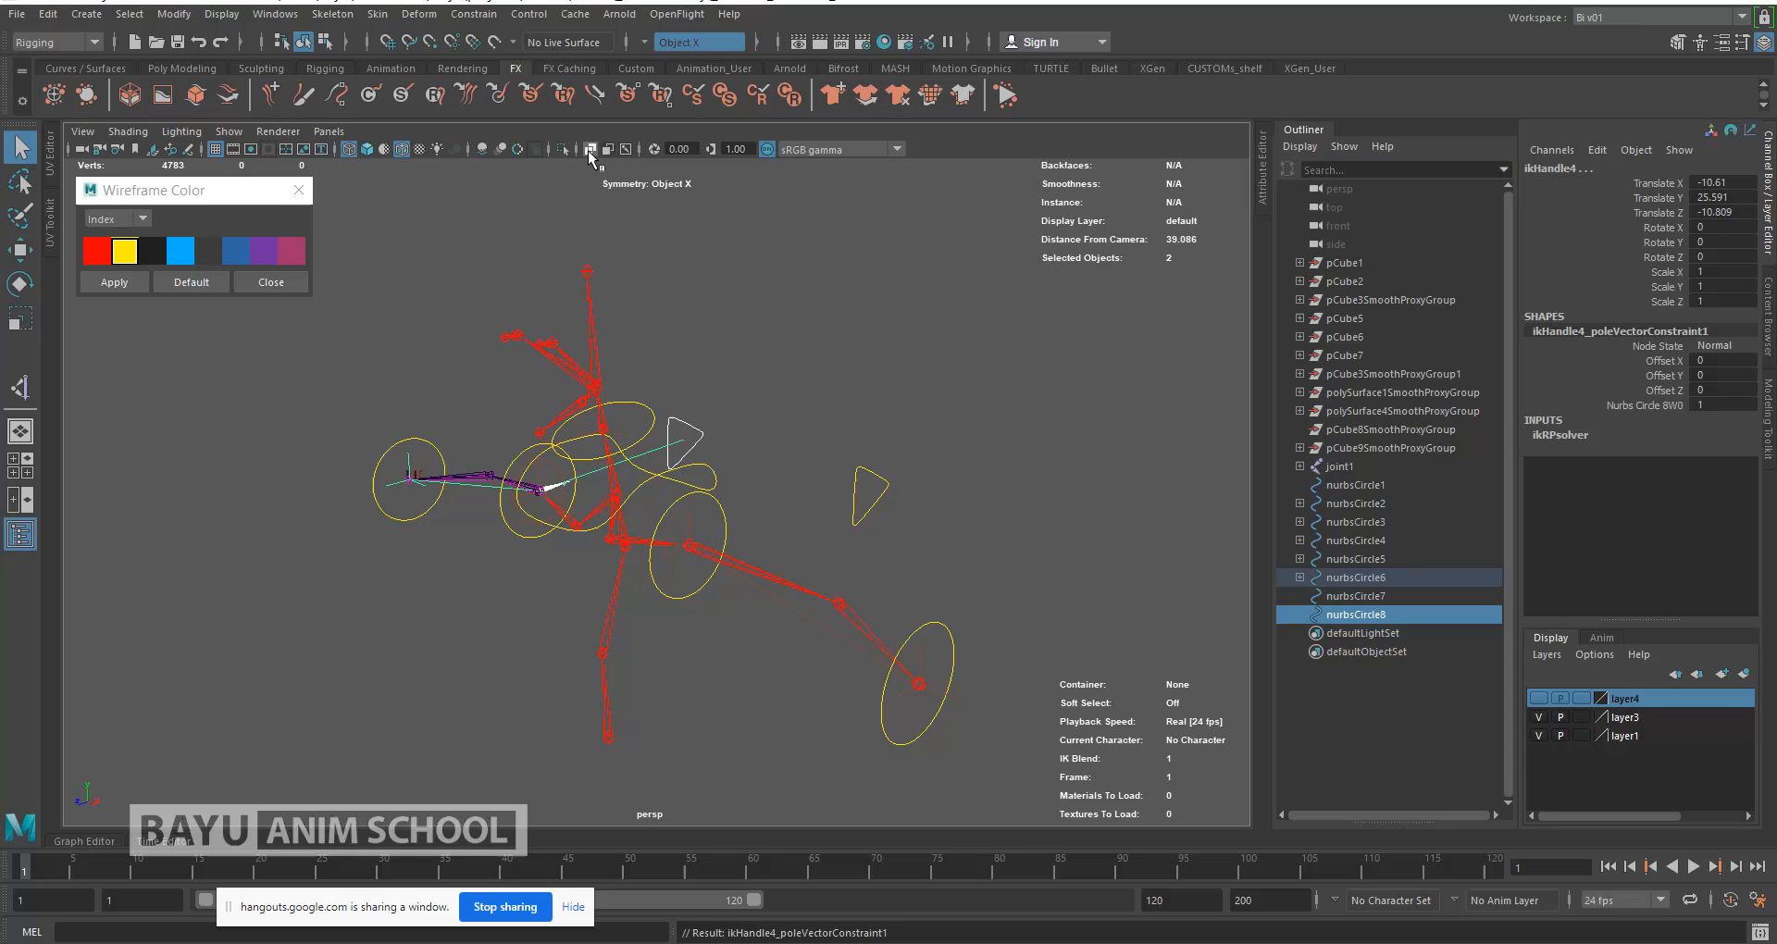
left_click(761, 372)
Step: Parent each wrist circle control to its arm's shoulder circle control: nurbsCircle6 under nurbsCircle4, and nurbsCircle5 under nurbsCircle3
left_click_drag(832, 452, 774, 530, "alt")
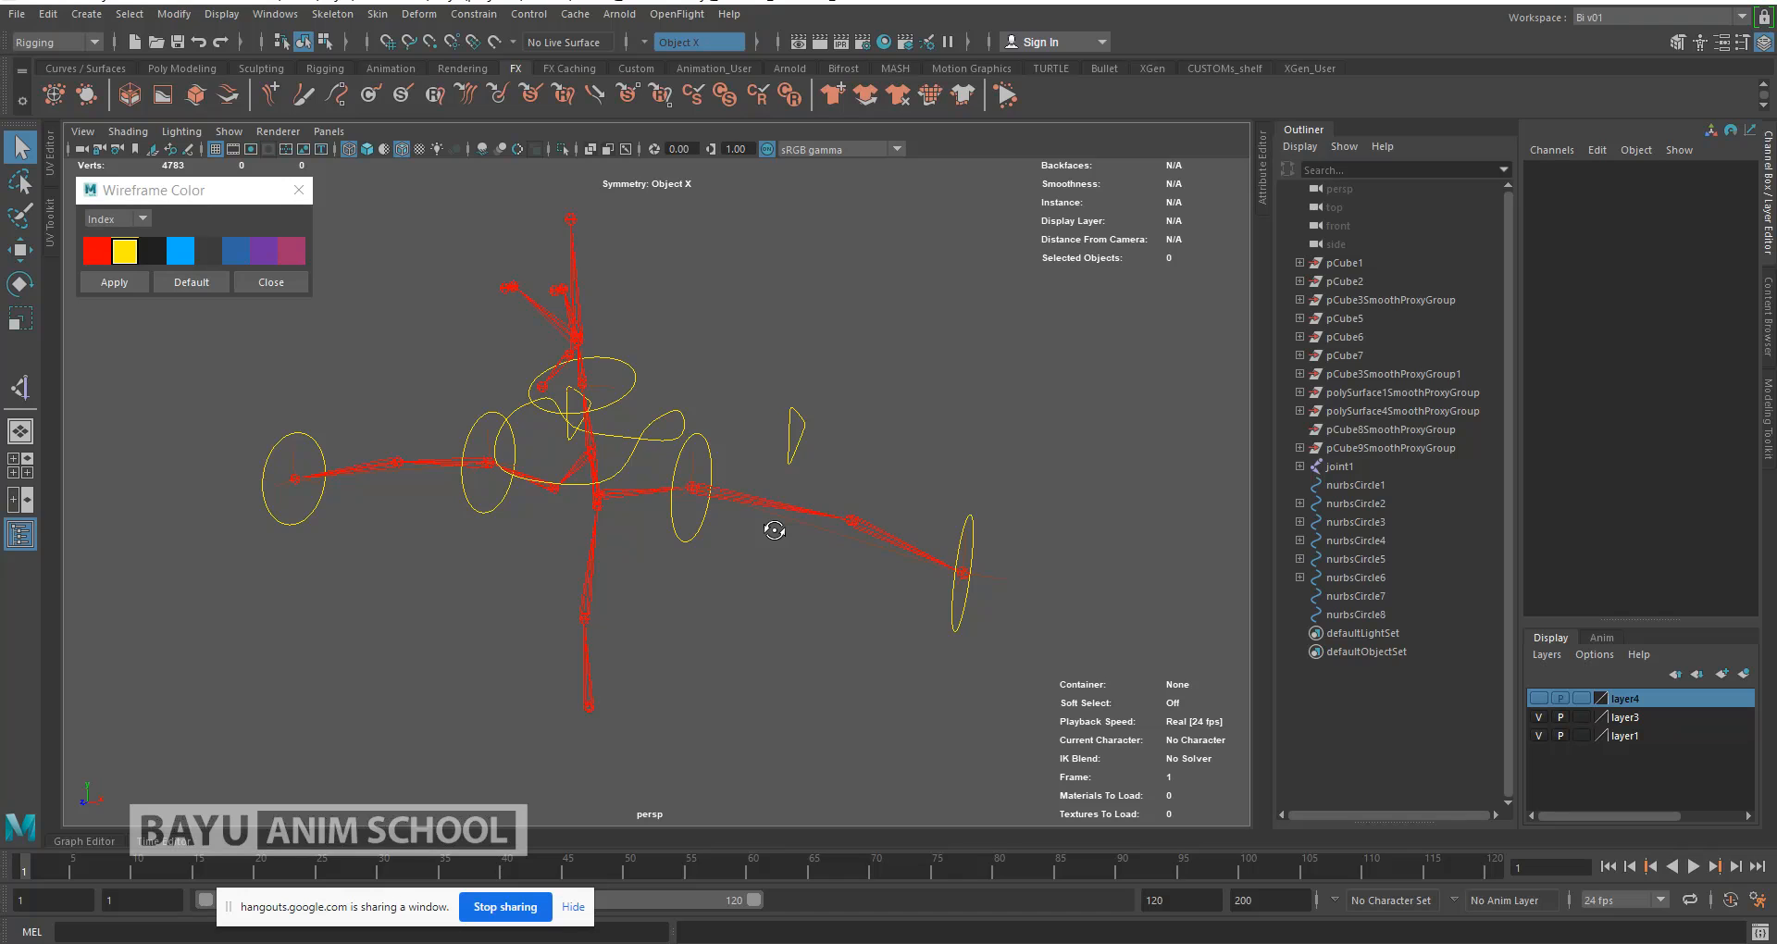
left_click_drag(305, 517, 310, 546)
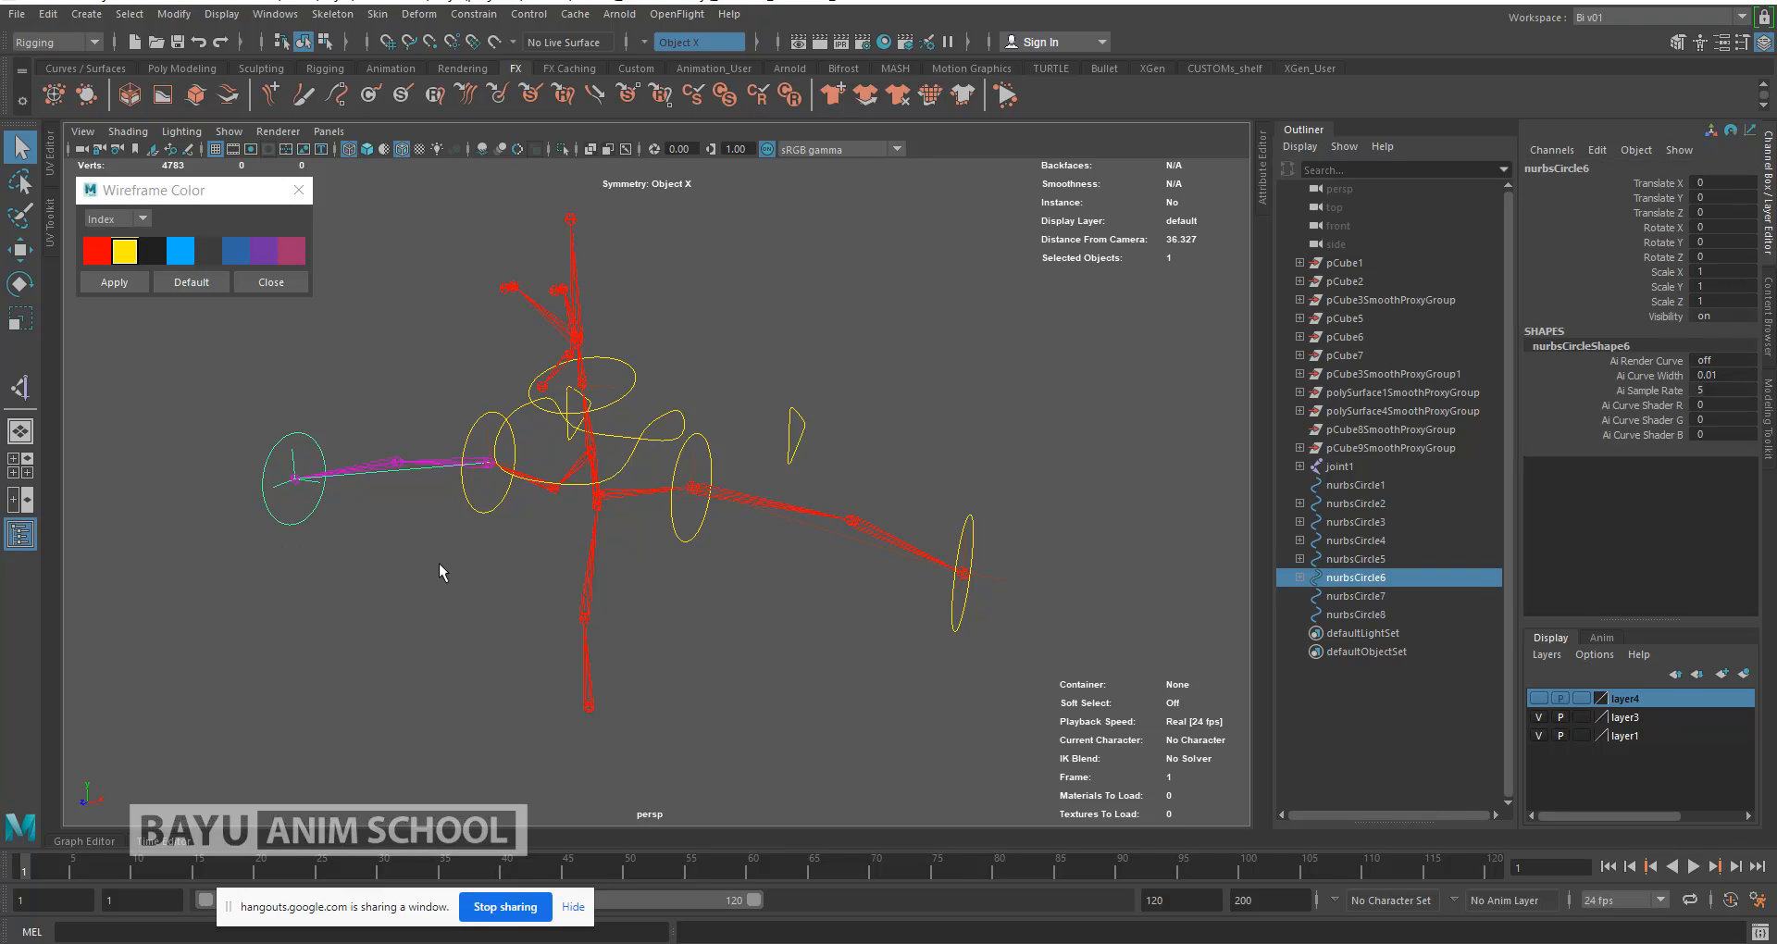
left_click(486, 508, "shift")
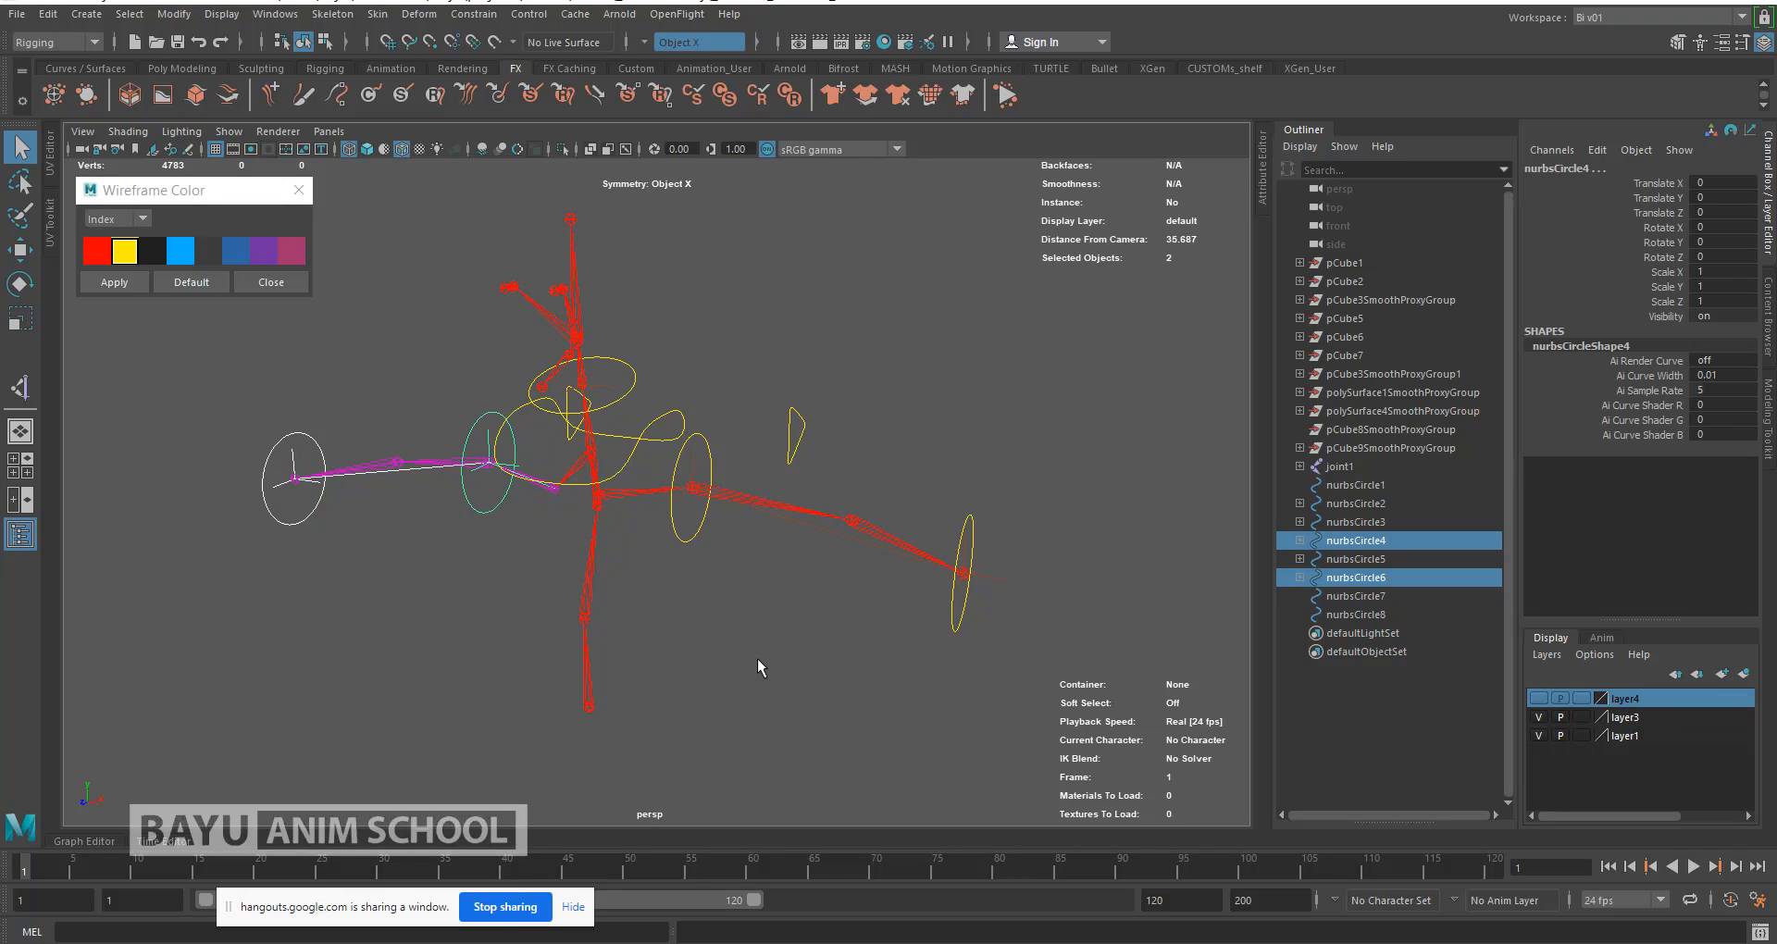
key("p")
left_click(953, 635)
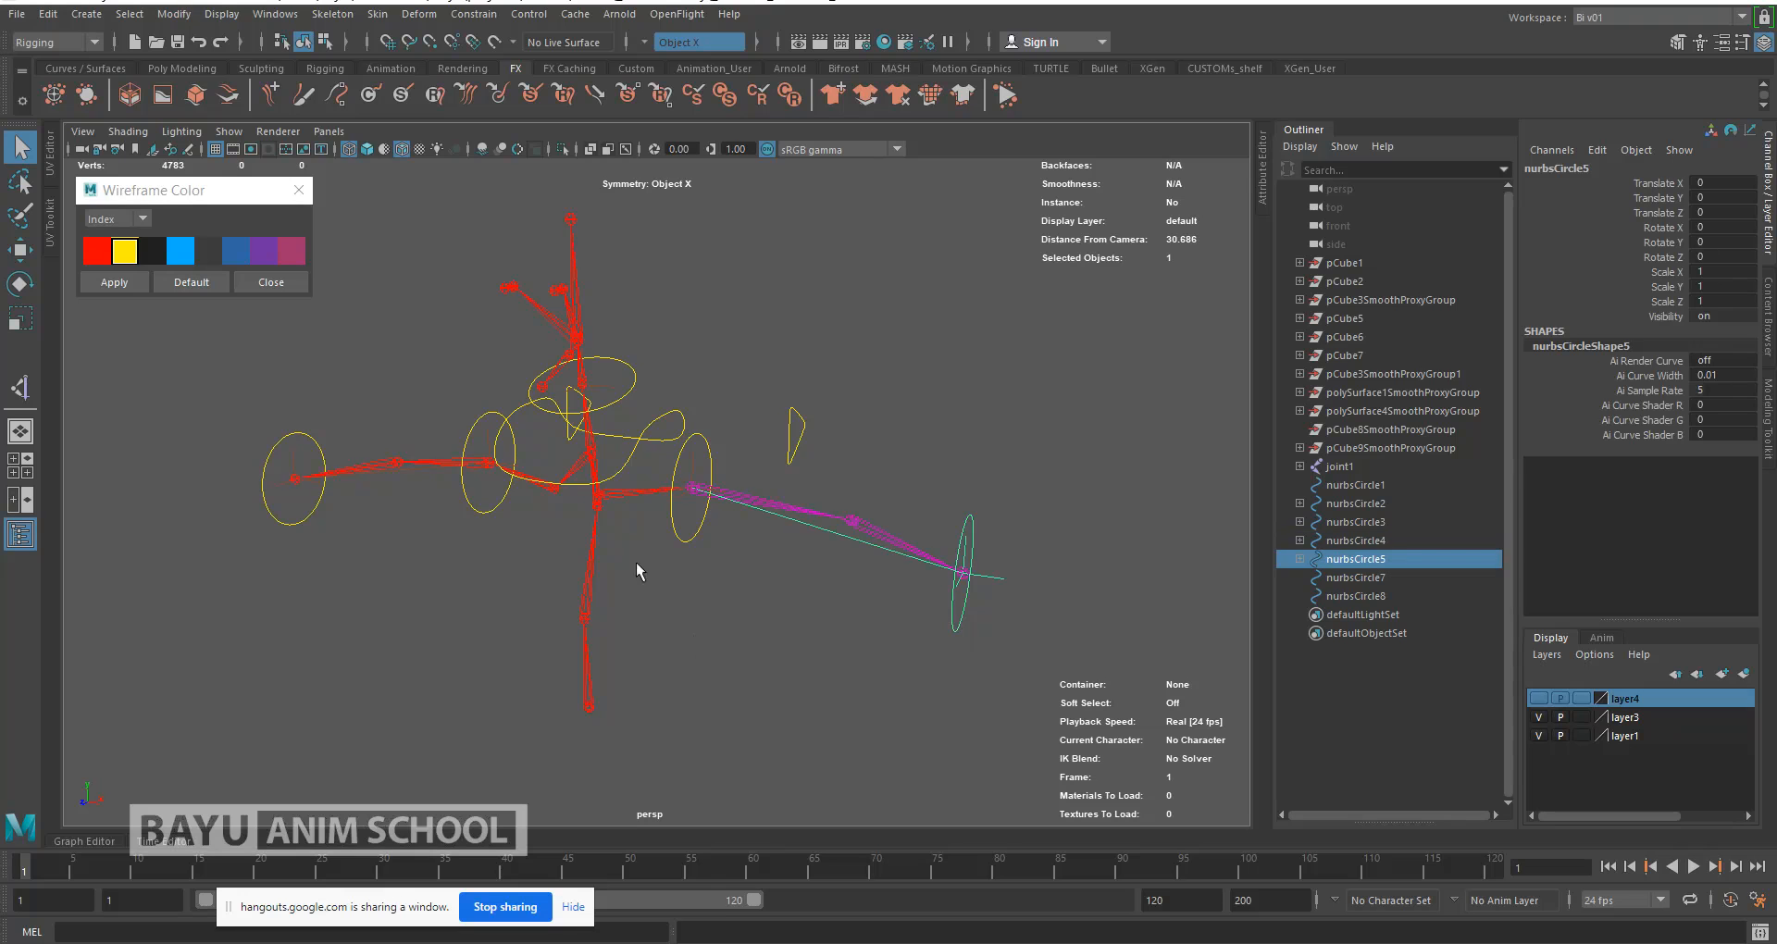
left_click(674, 559, "shift")
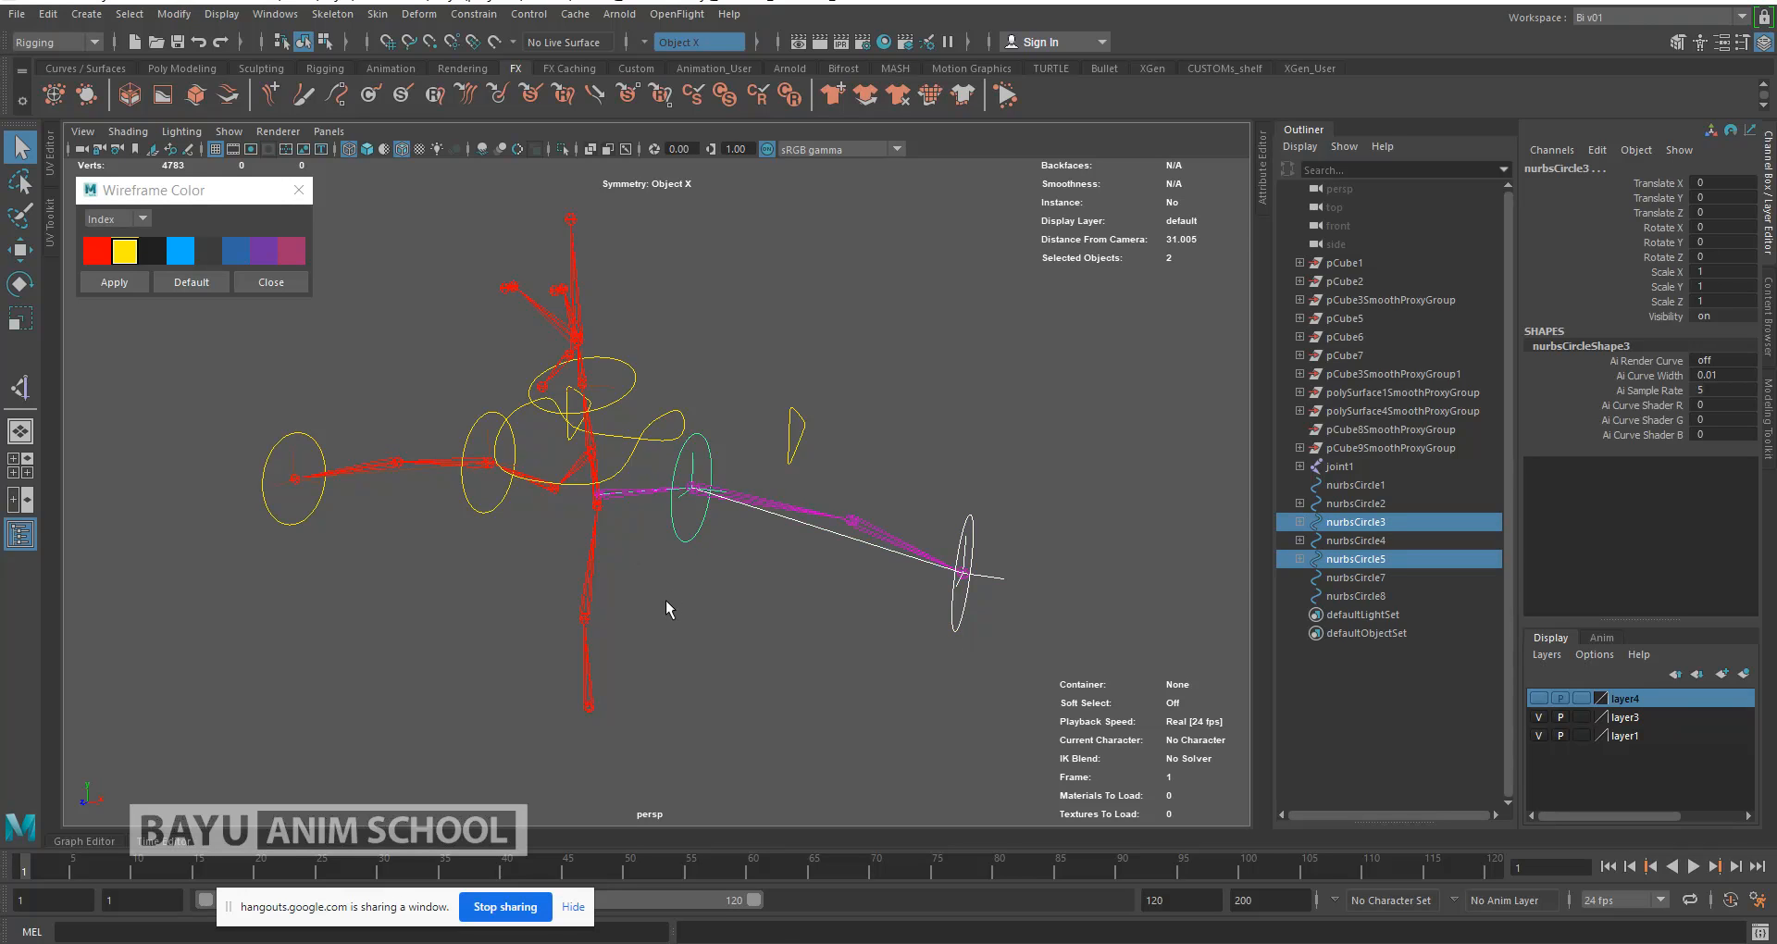
key("p")
Step: Parent the positive X triangle pole vector control, nurbsCircle7, to that arm's shoulder circle control, nurbsCircle3
left_click_drag(785, 591, 720, 629, "alt")
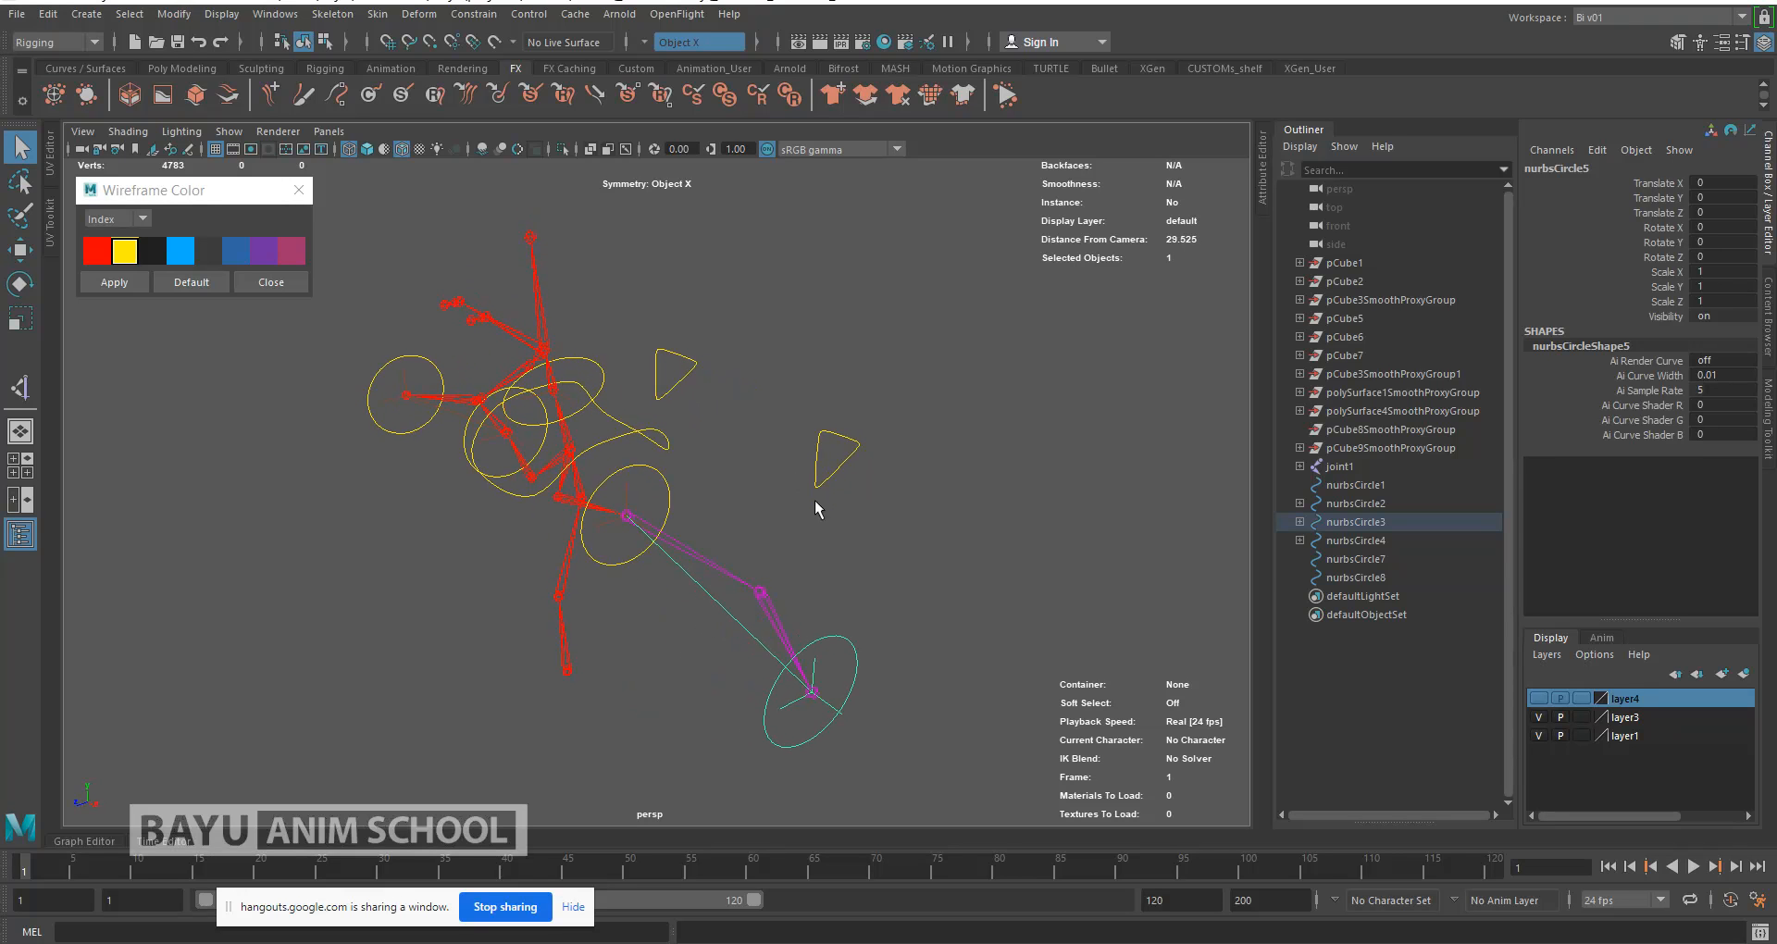
left_click_drag(829, 485, 832, 487)
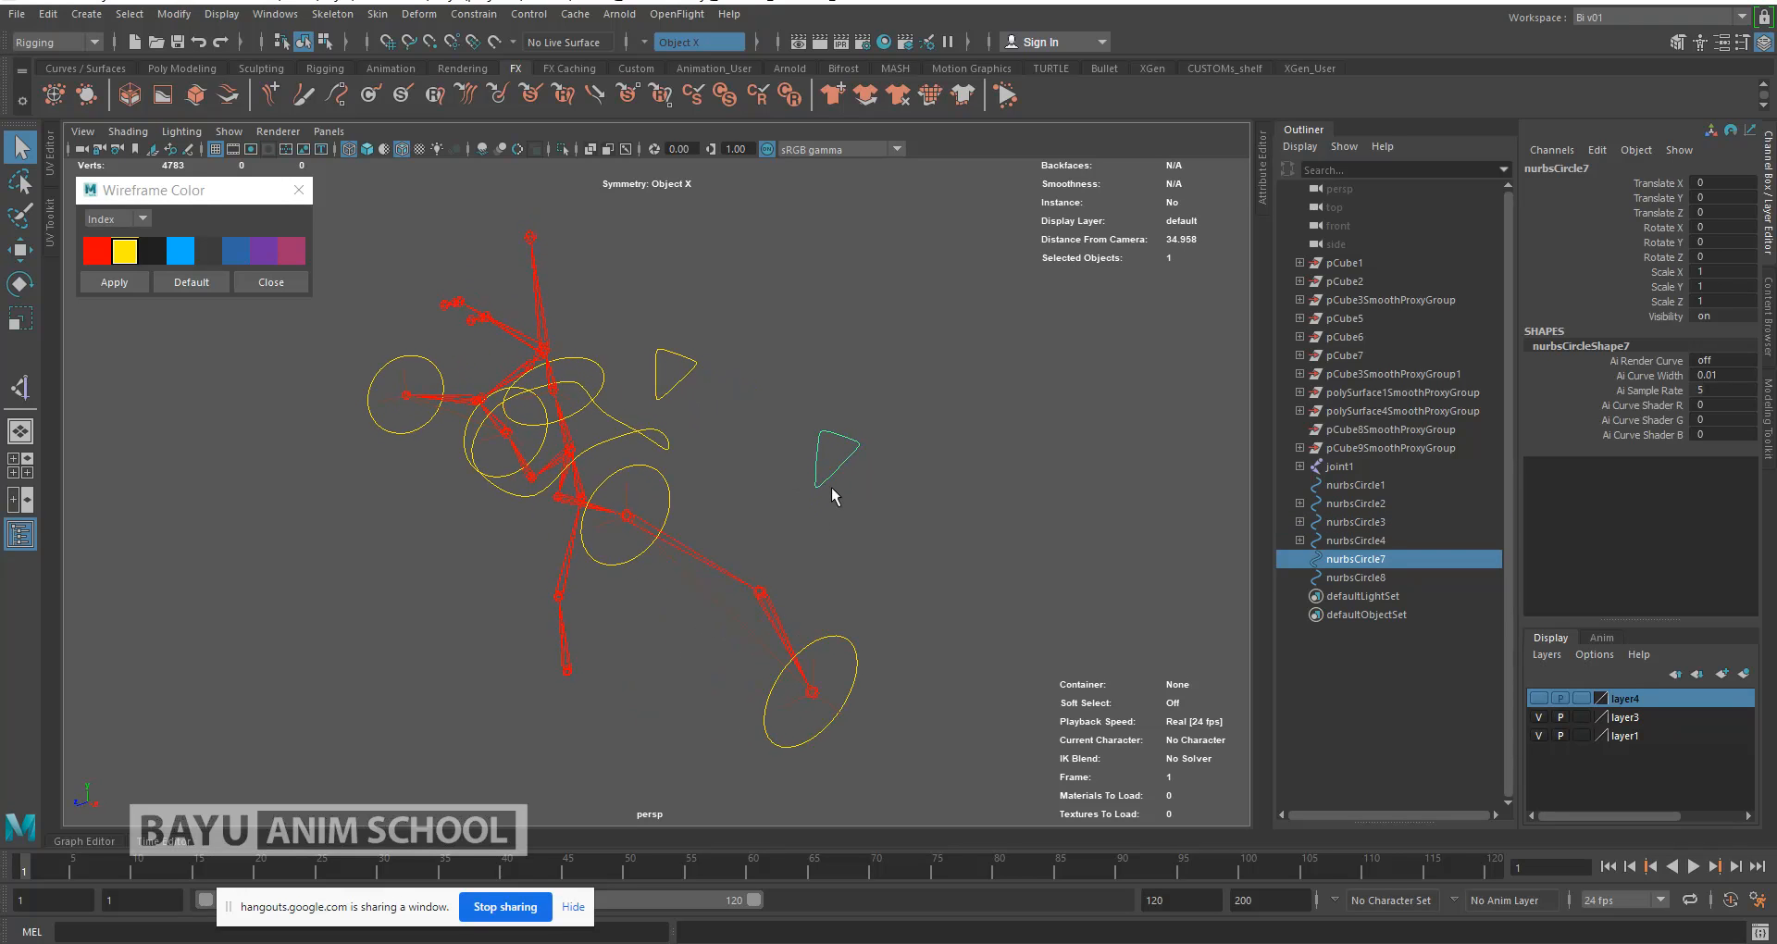
left_click(671, 500, "shift")
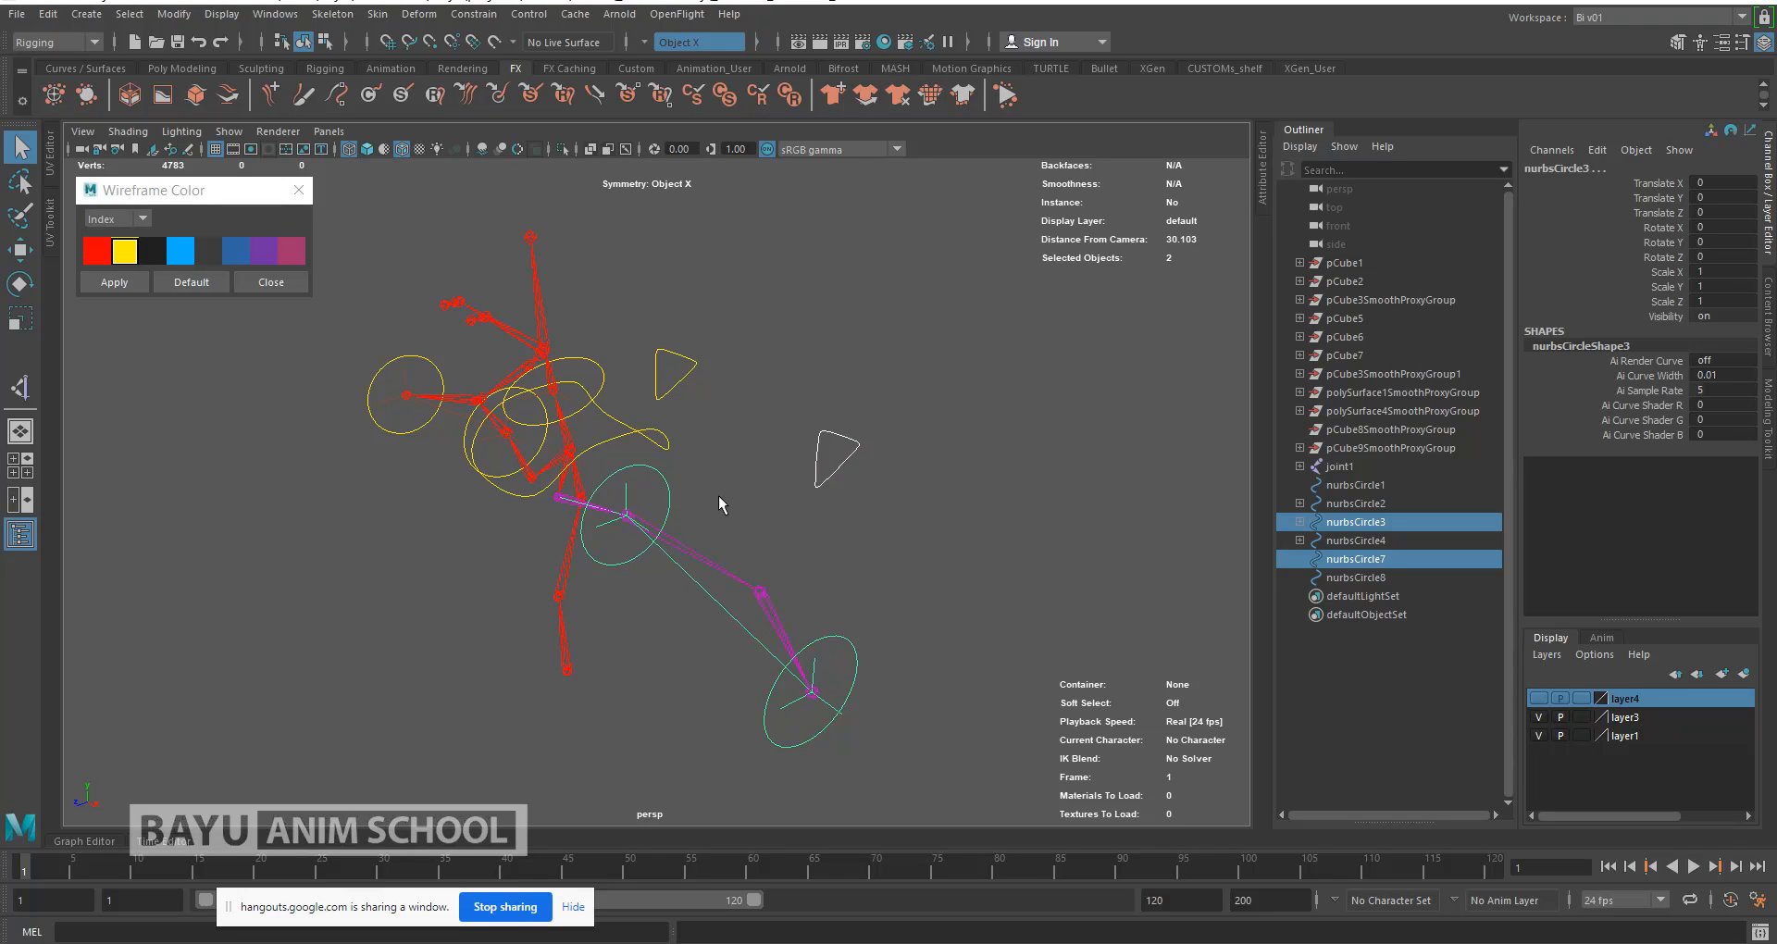
key("p")
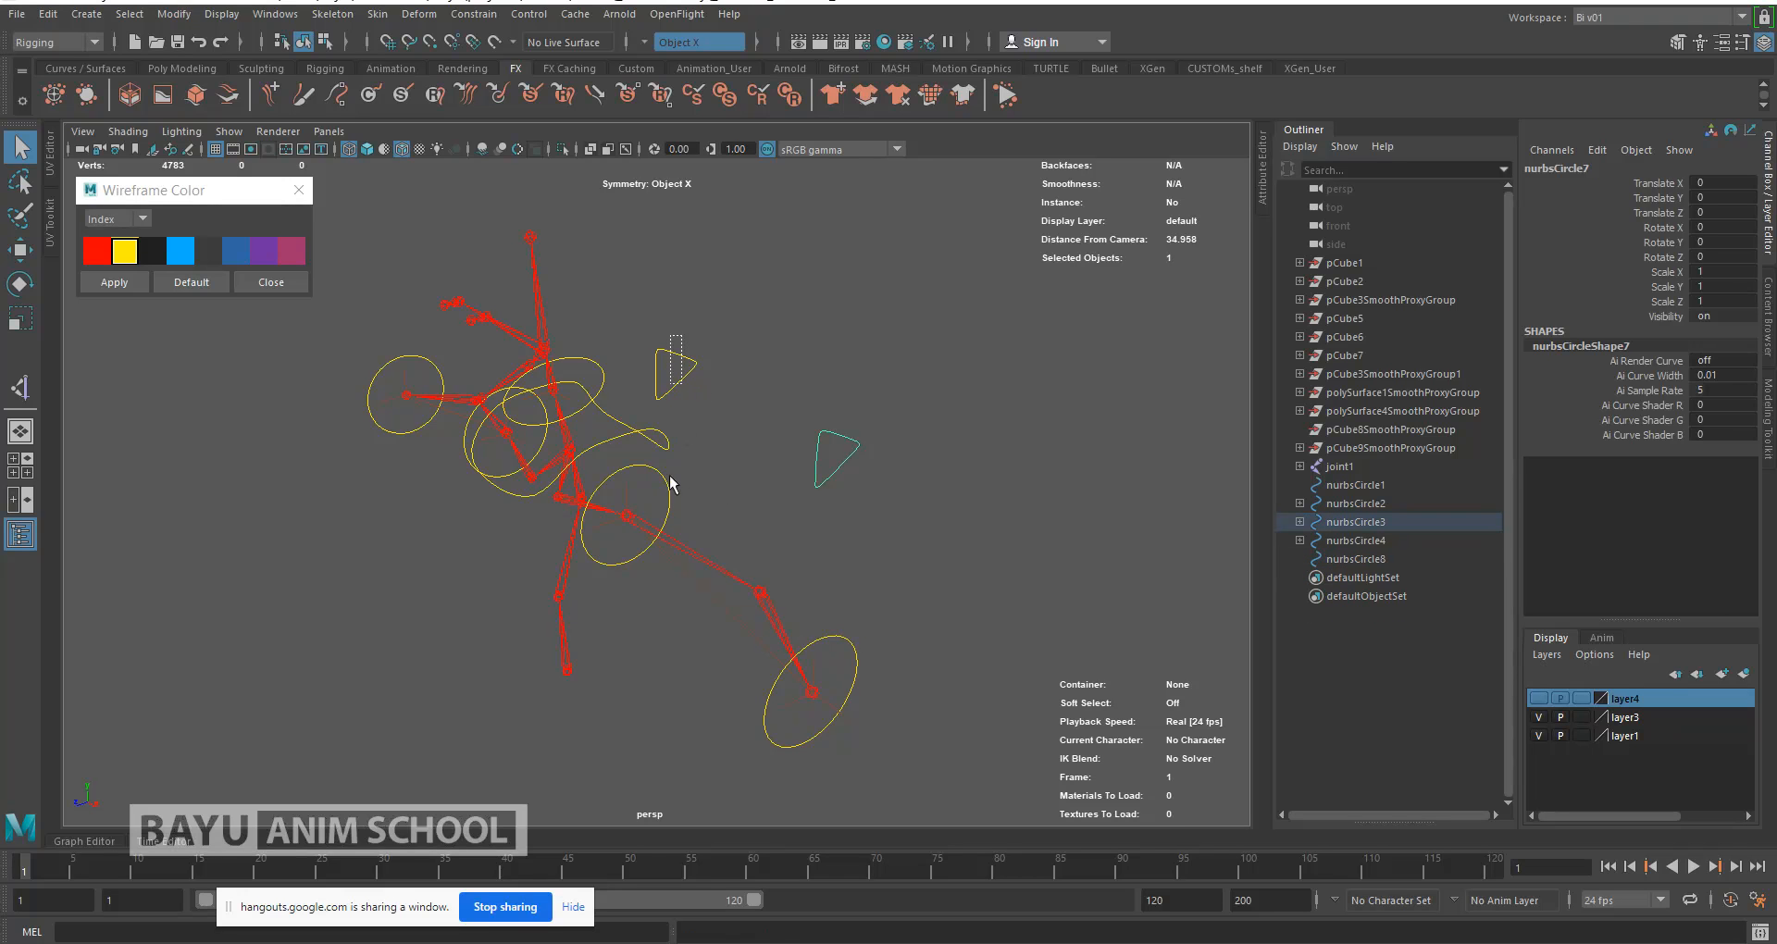
Step: Parent the triangular elbow control nurbsCircle8 under the right shoulder control nurbsCircle4
left_click_drag(682, 335, 670, 384)
left_click_drag(578, 581, 637, 584, "alt")
left_click(636, 586, "shift")
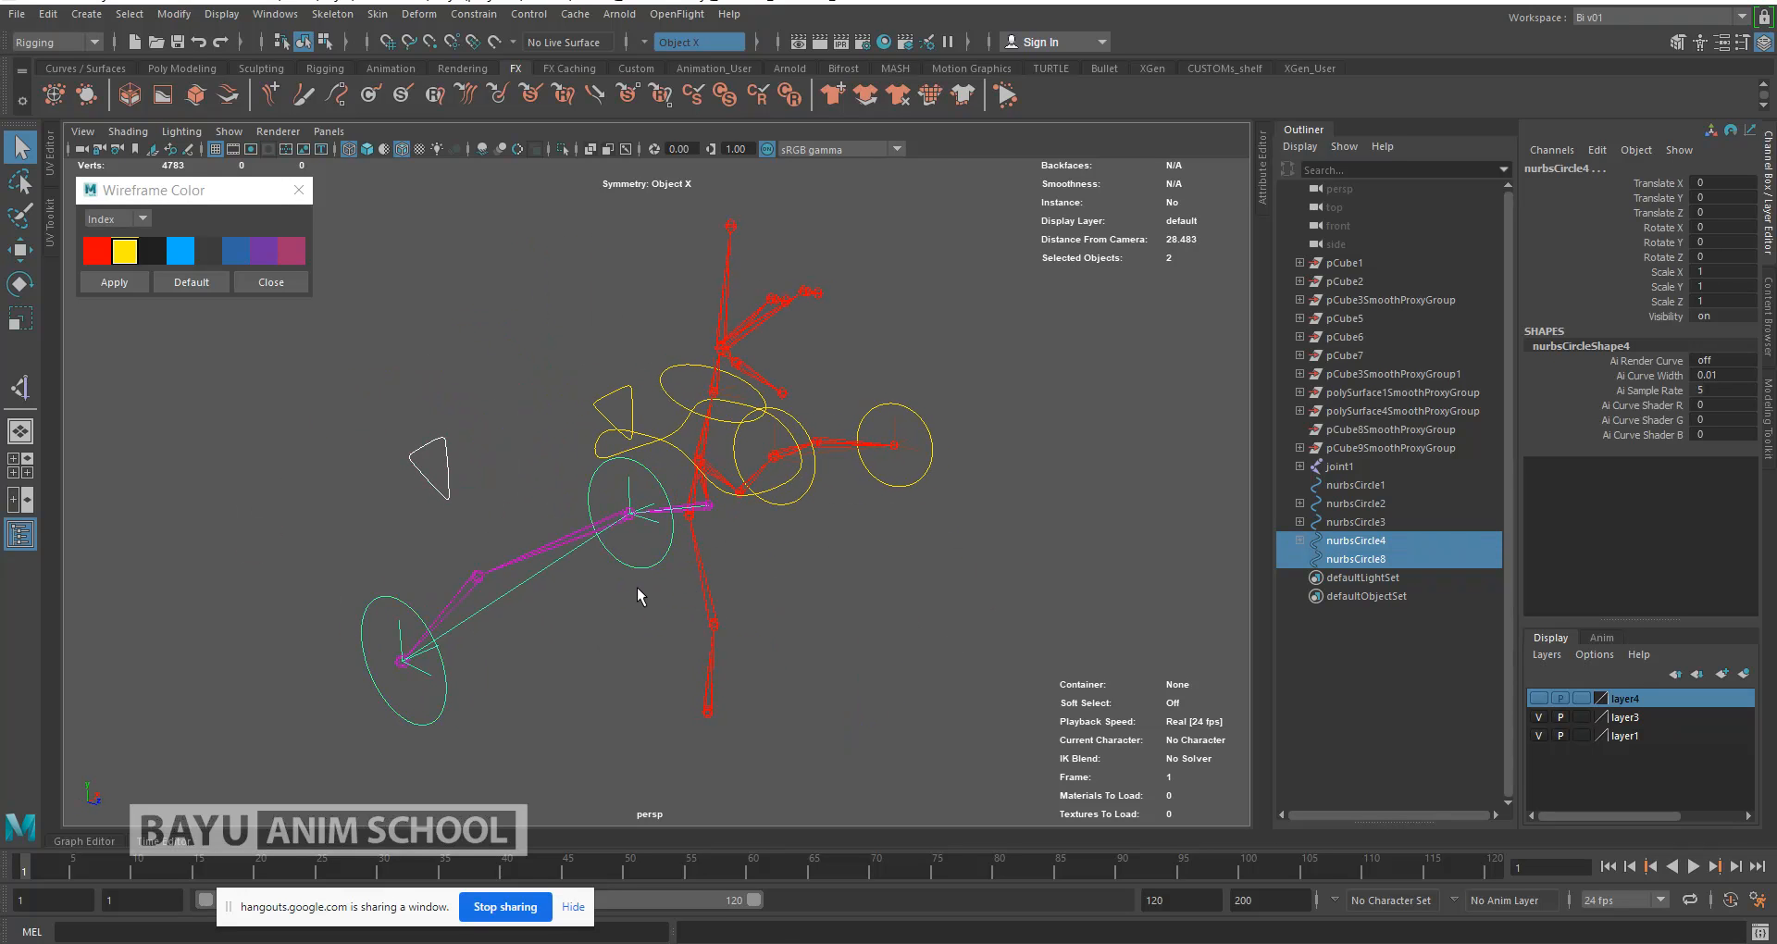
key("p")
left_click_drag(815, 599, 714, 605, "alt")
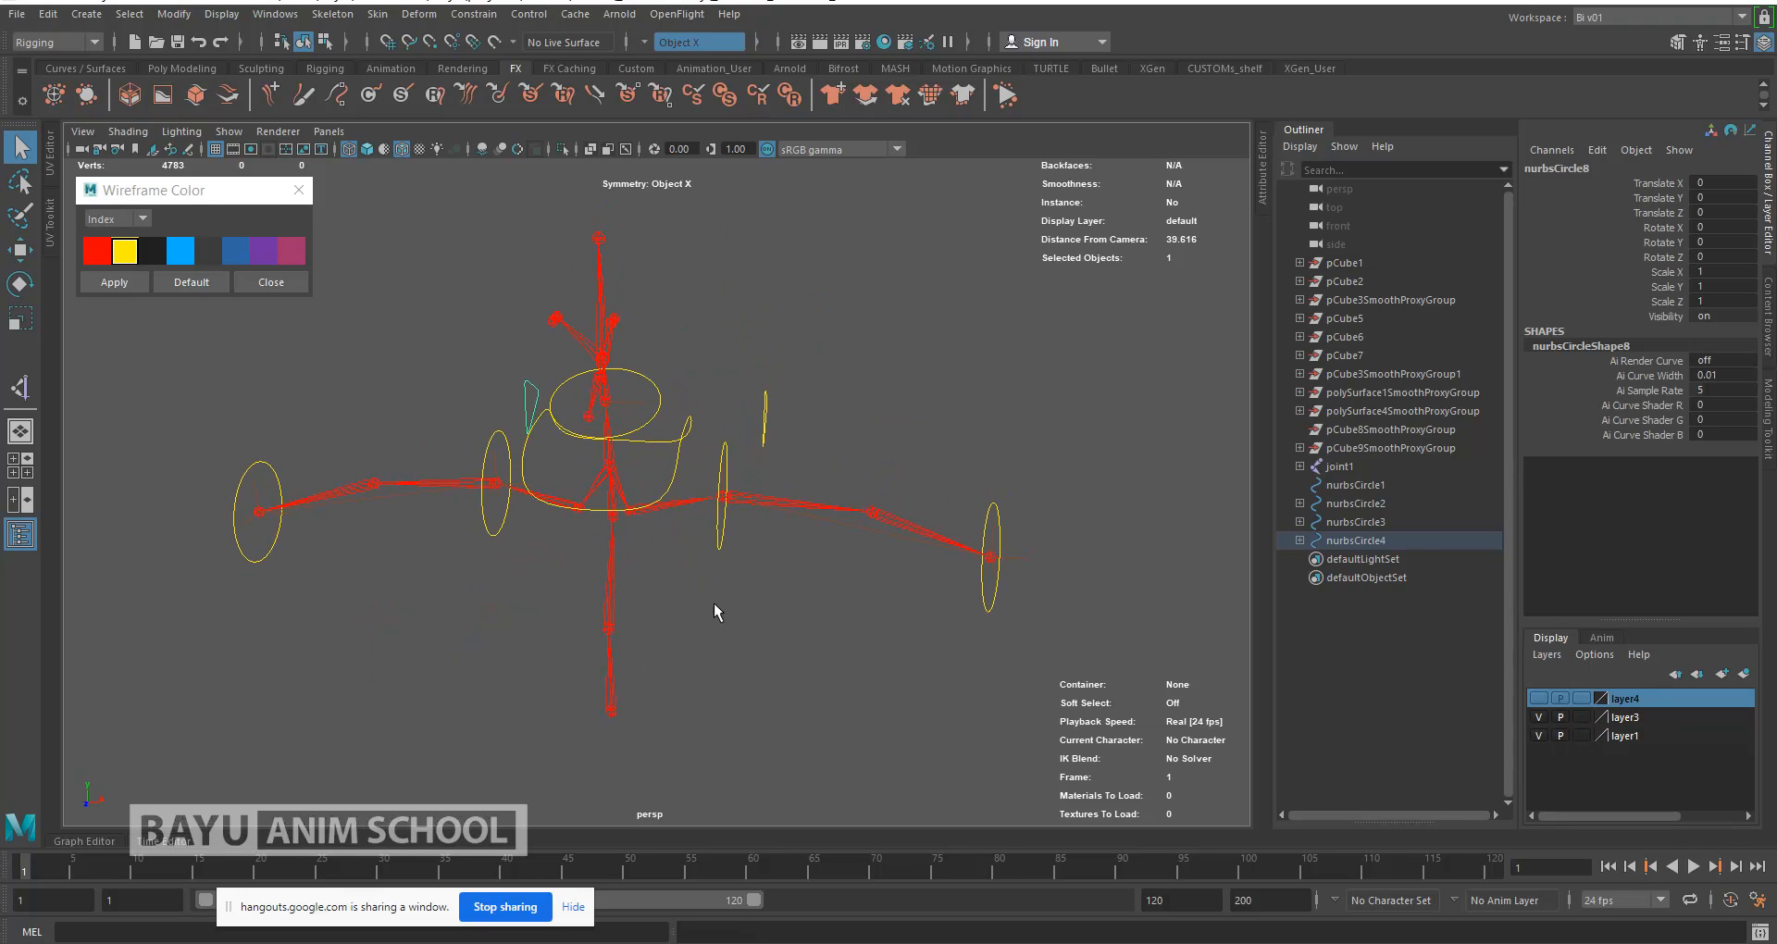
Step: Parent the two shoulder controls, nurbsCircle4 and nurbsCircle3, under the chest control nurbsCircle1
left_click(496, 542)
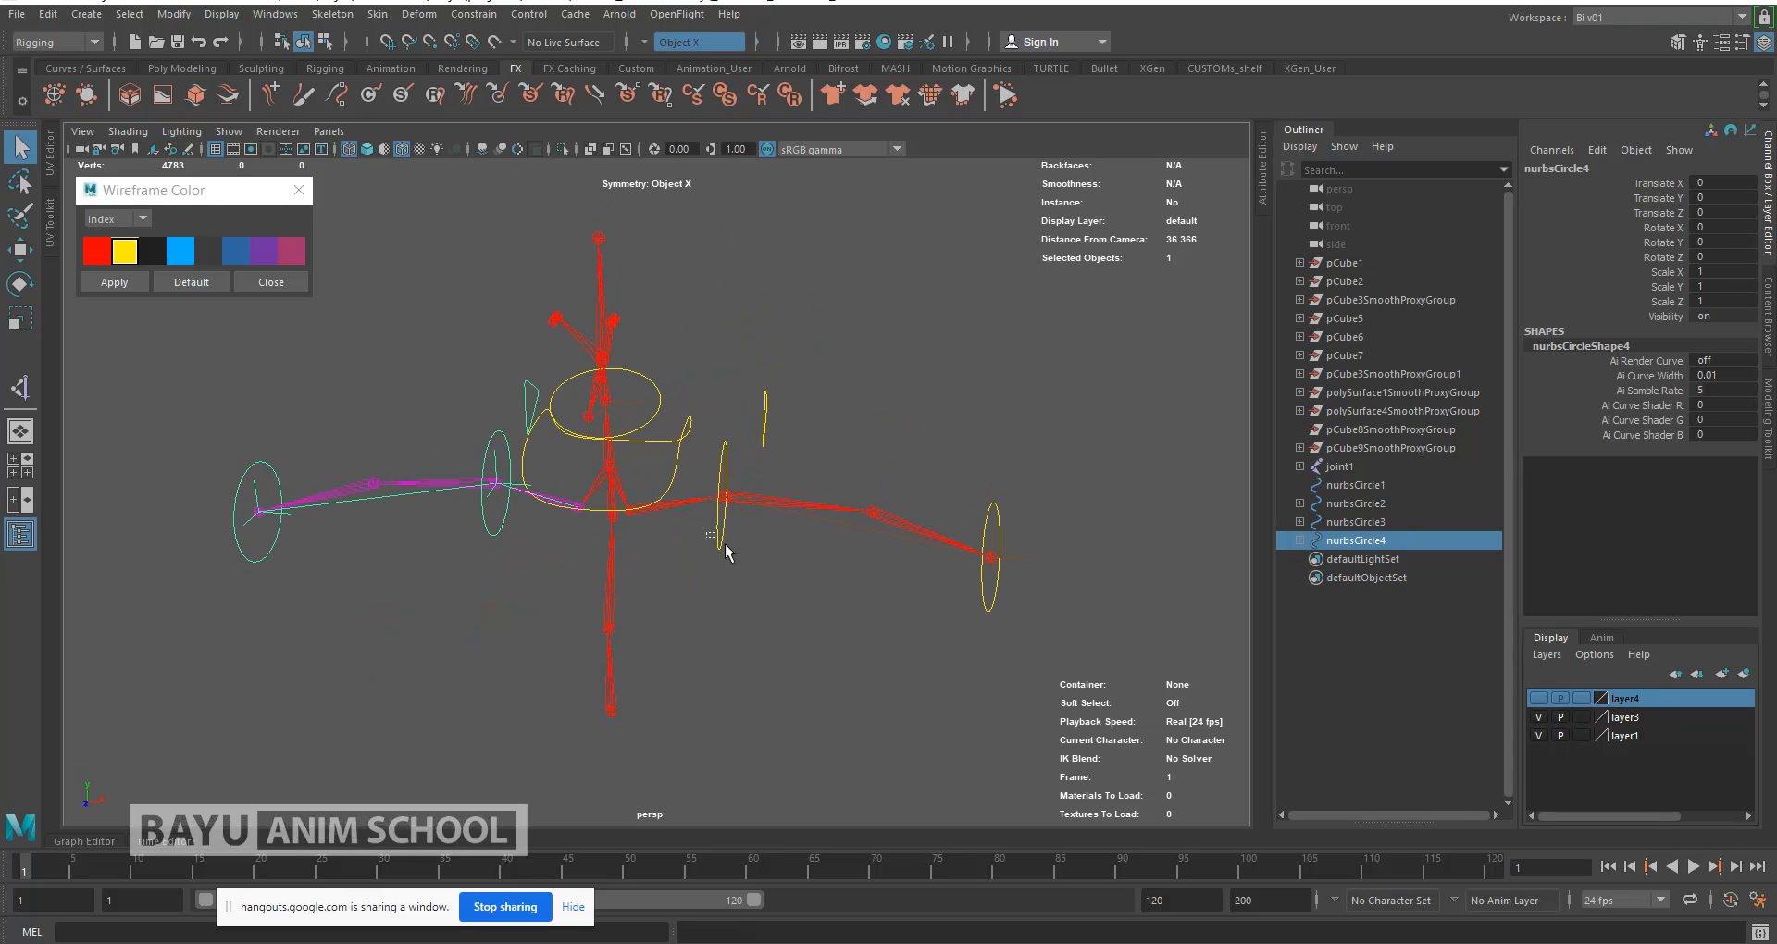
left_click(725, 542, "shift")
left_click(676, 457, "shift")
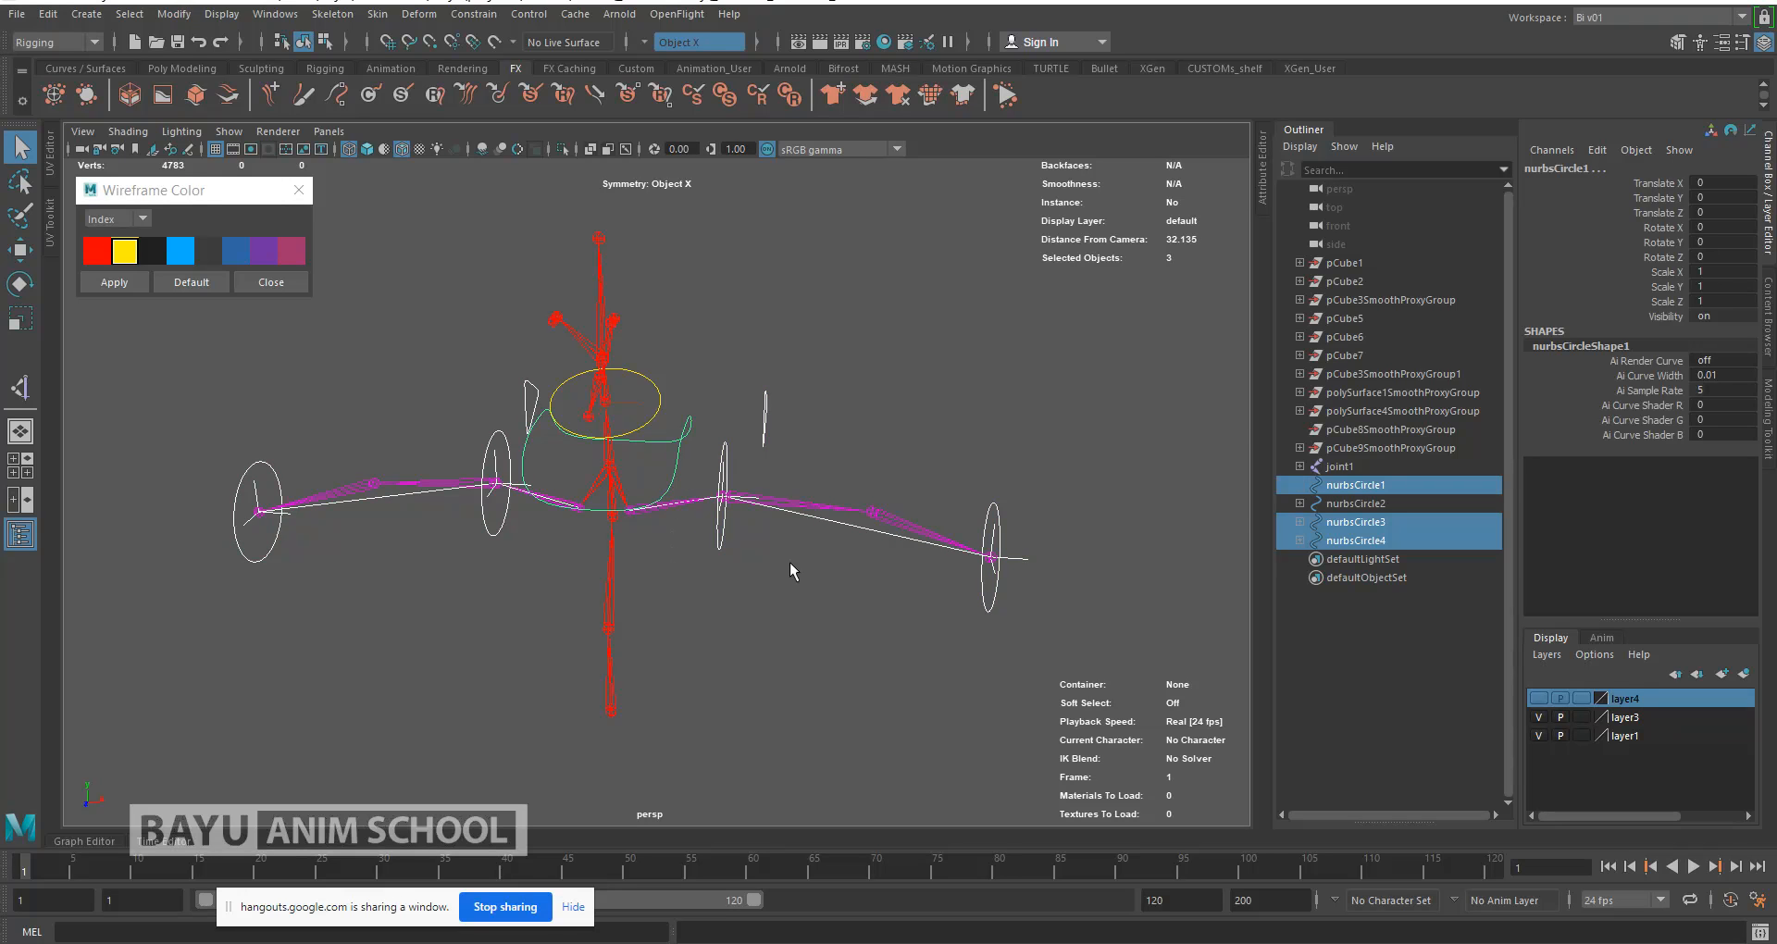
left_click_drag(695, 578, 692, 577, "alt")
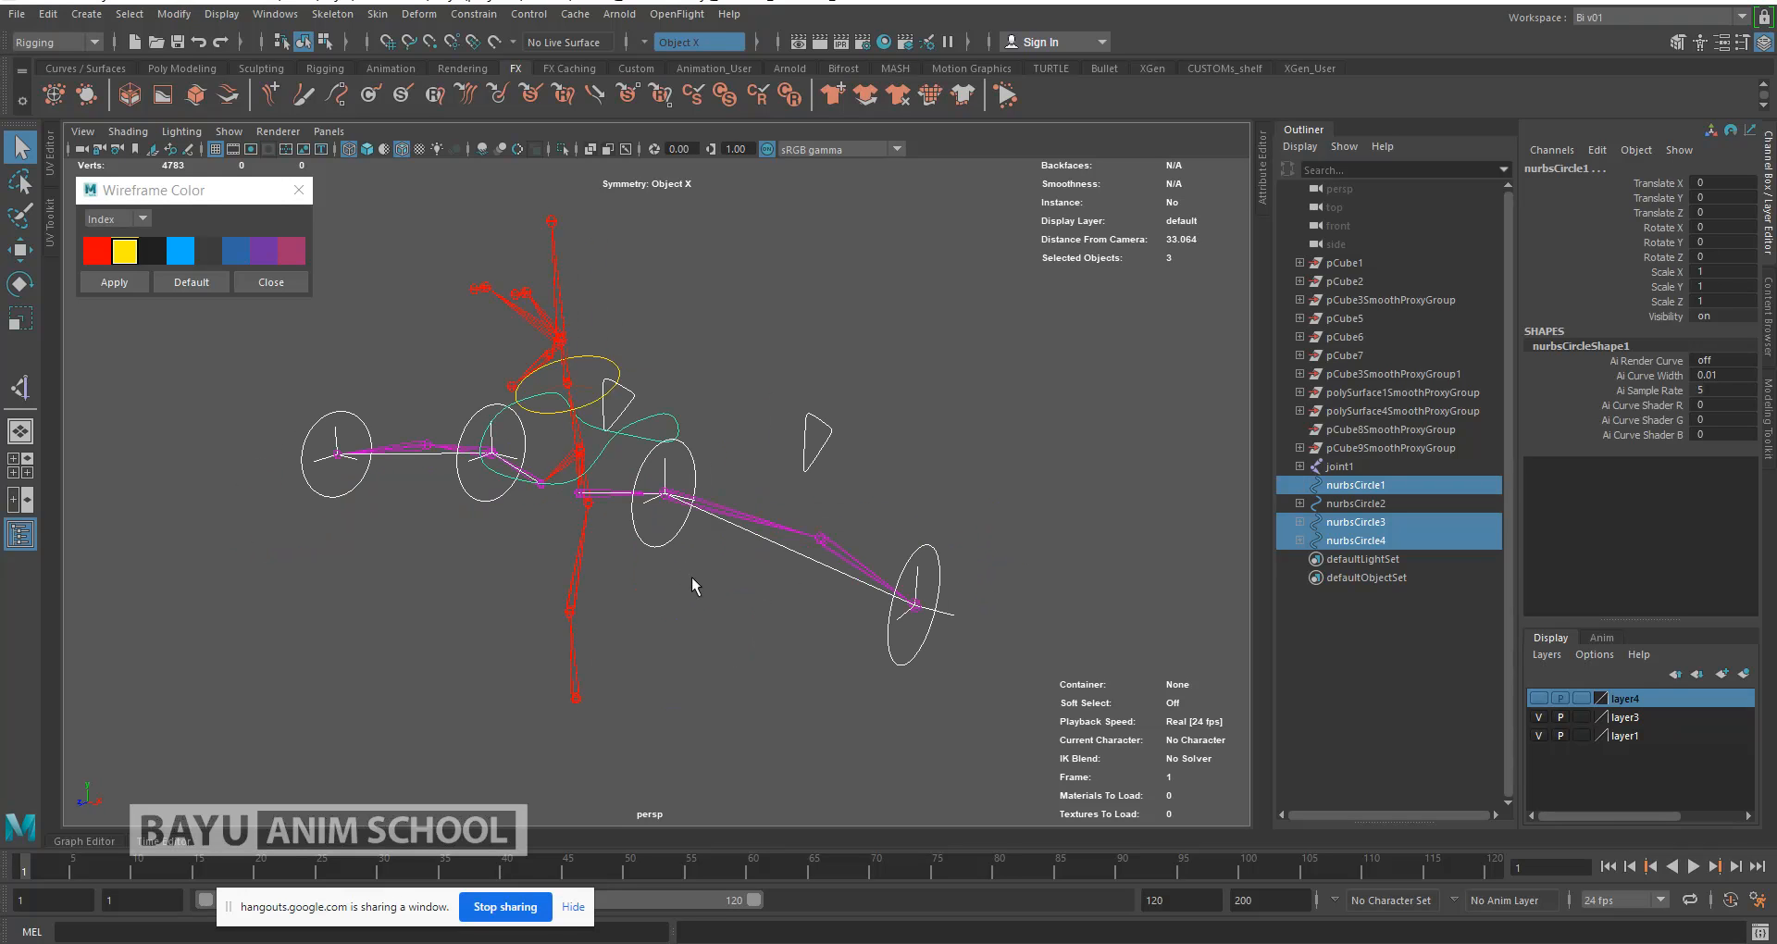
key("p")
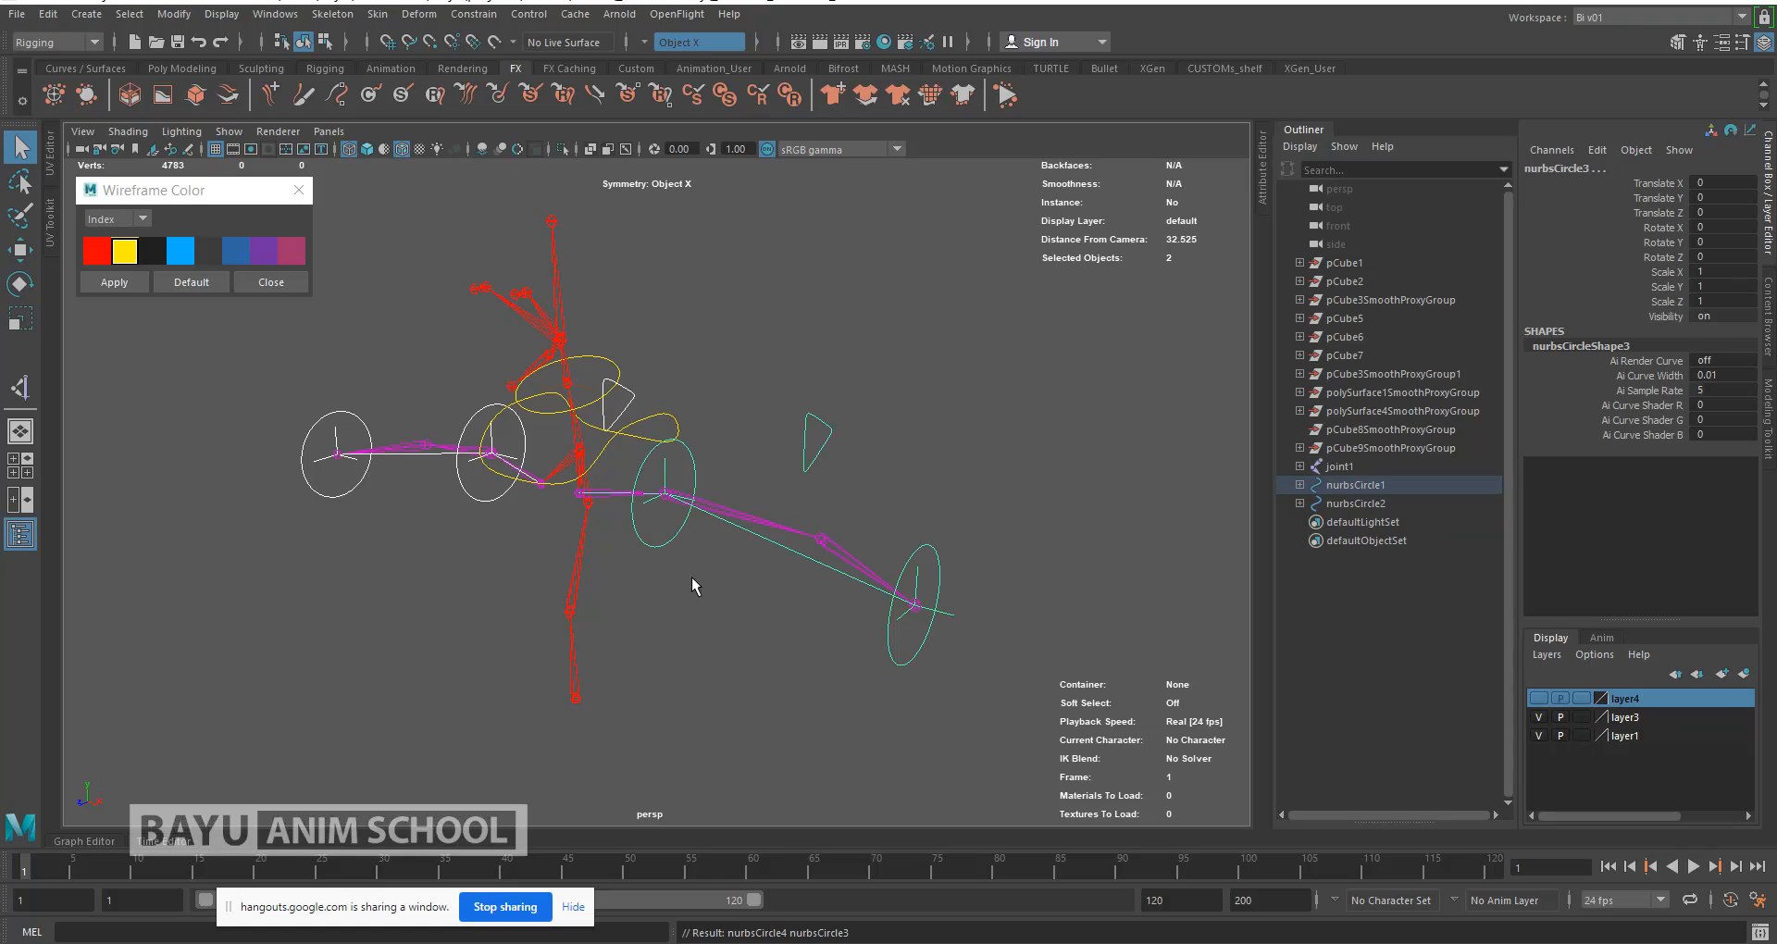
Step: Parent the neck control nurbsCircle2 under the chest control nurbsCircle1
left_click_drag(600, 597, 620, 533, "alt")
left_click(640, 449)
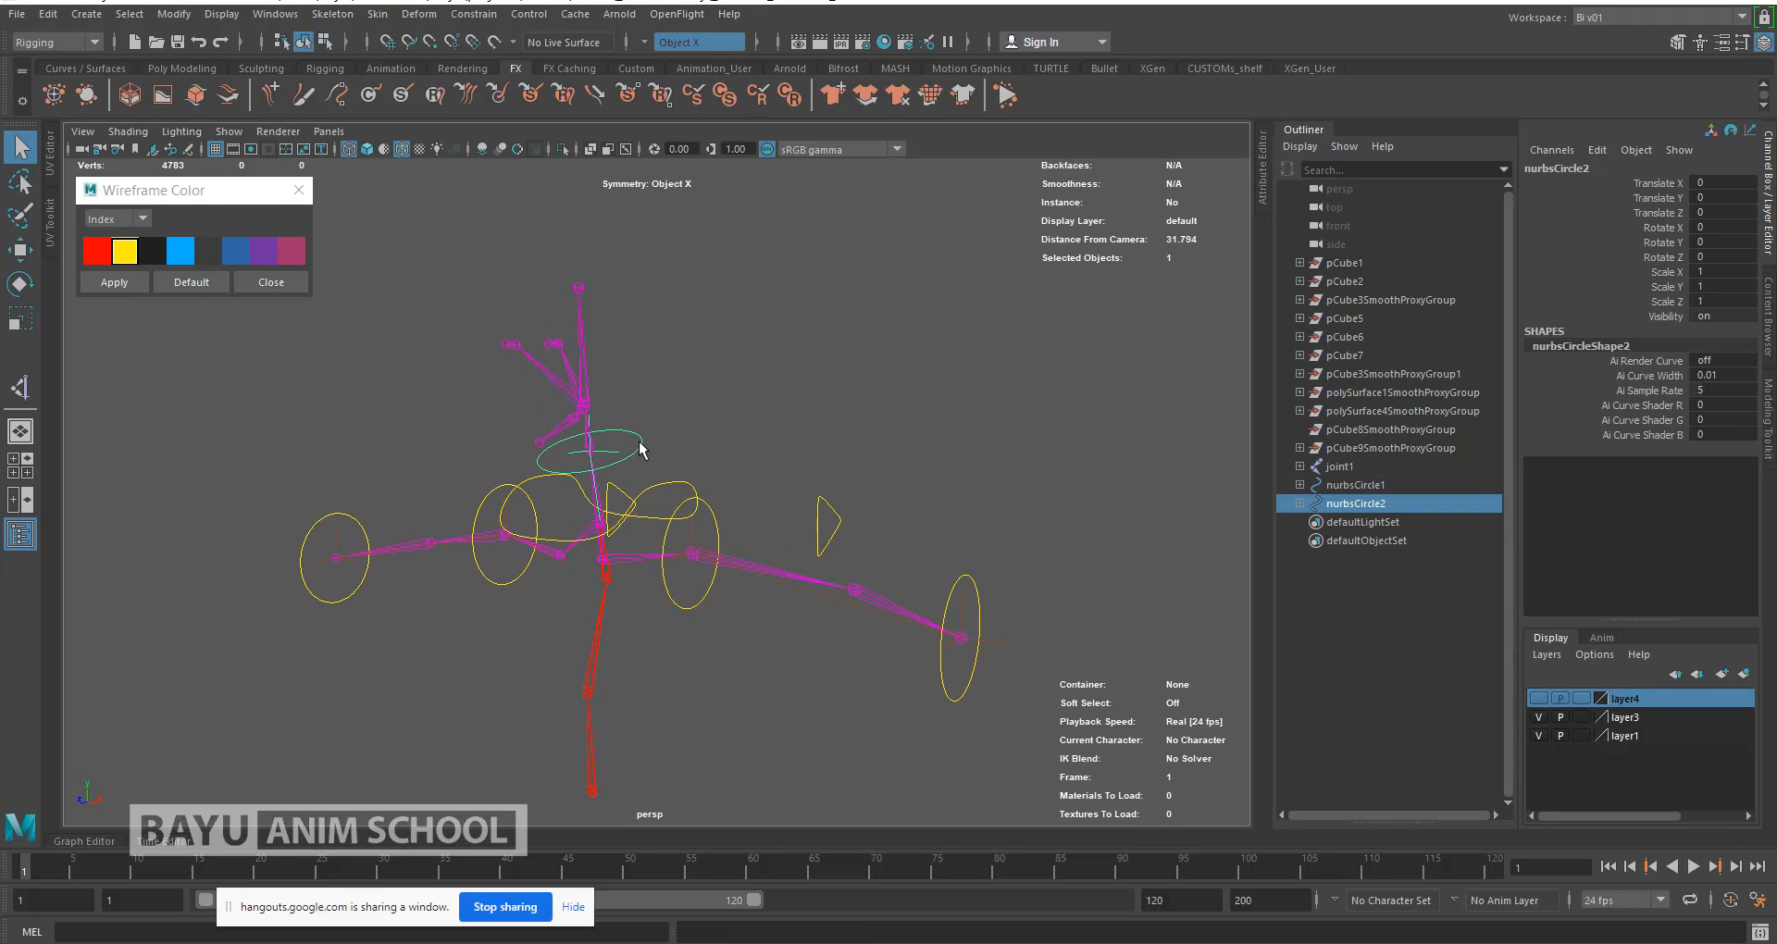
left_click(690, 489, "shift")
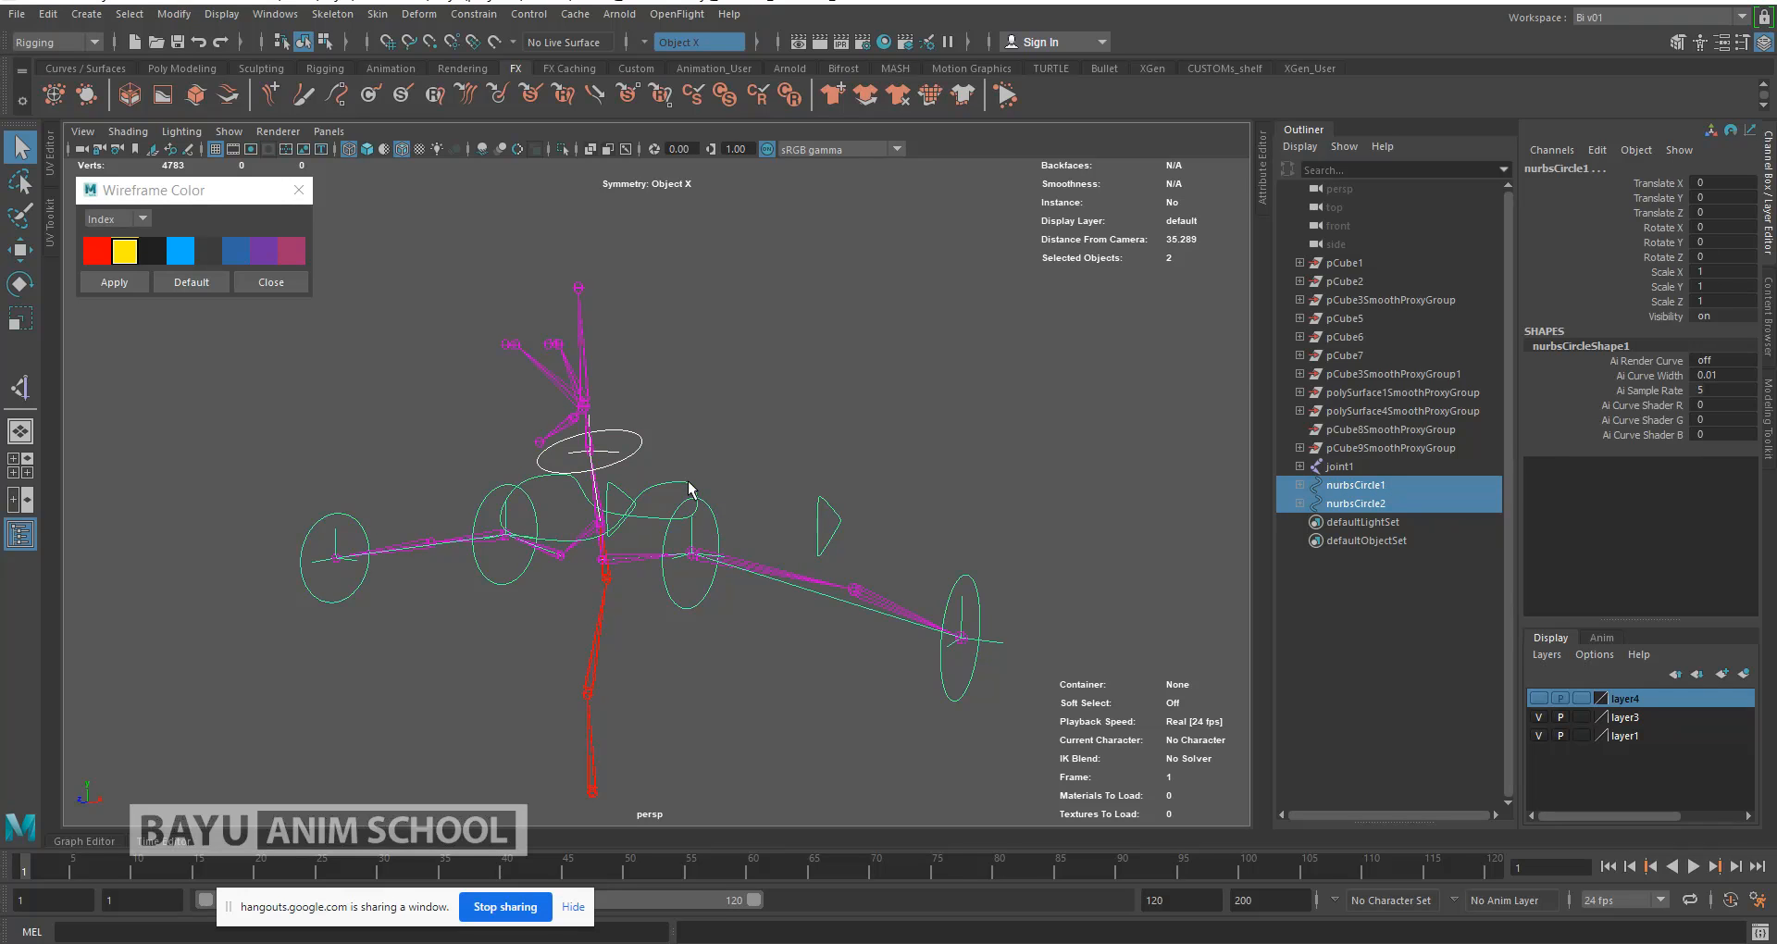
key("p")
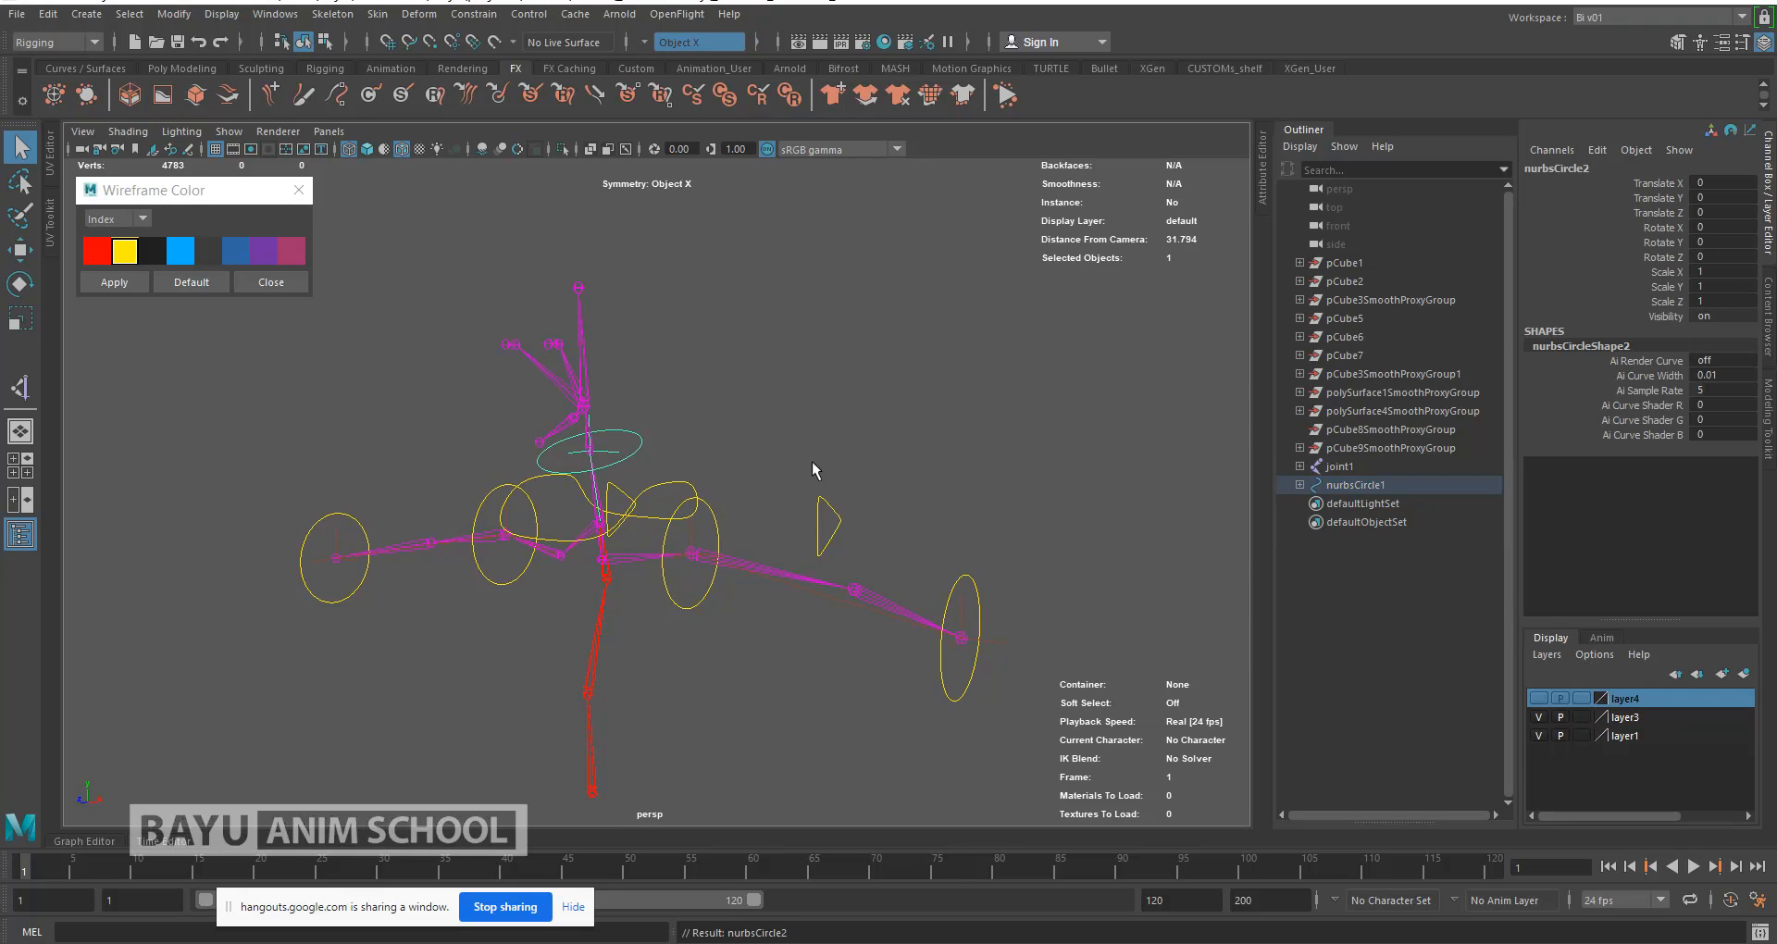
left_click(808, 430)
Step: Test-rotate the chest control nurbsCircle1 about Z to check that the arm and neck controls follow, and undo the rotation
left_click_drag(624, 609, 666, 611, "alt")
left_click(696, 541)
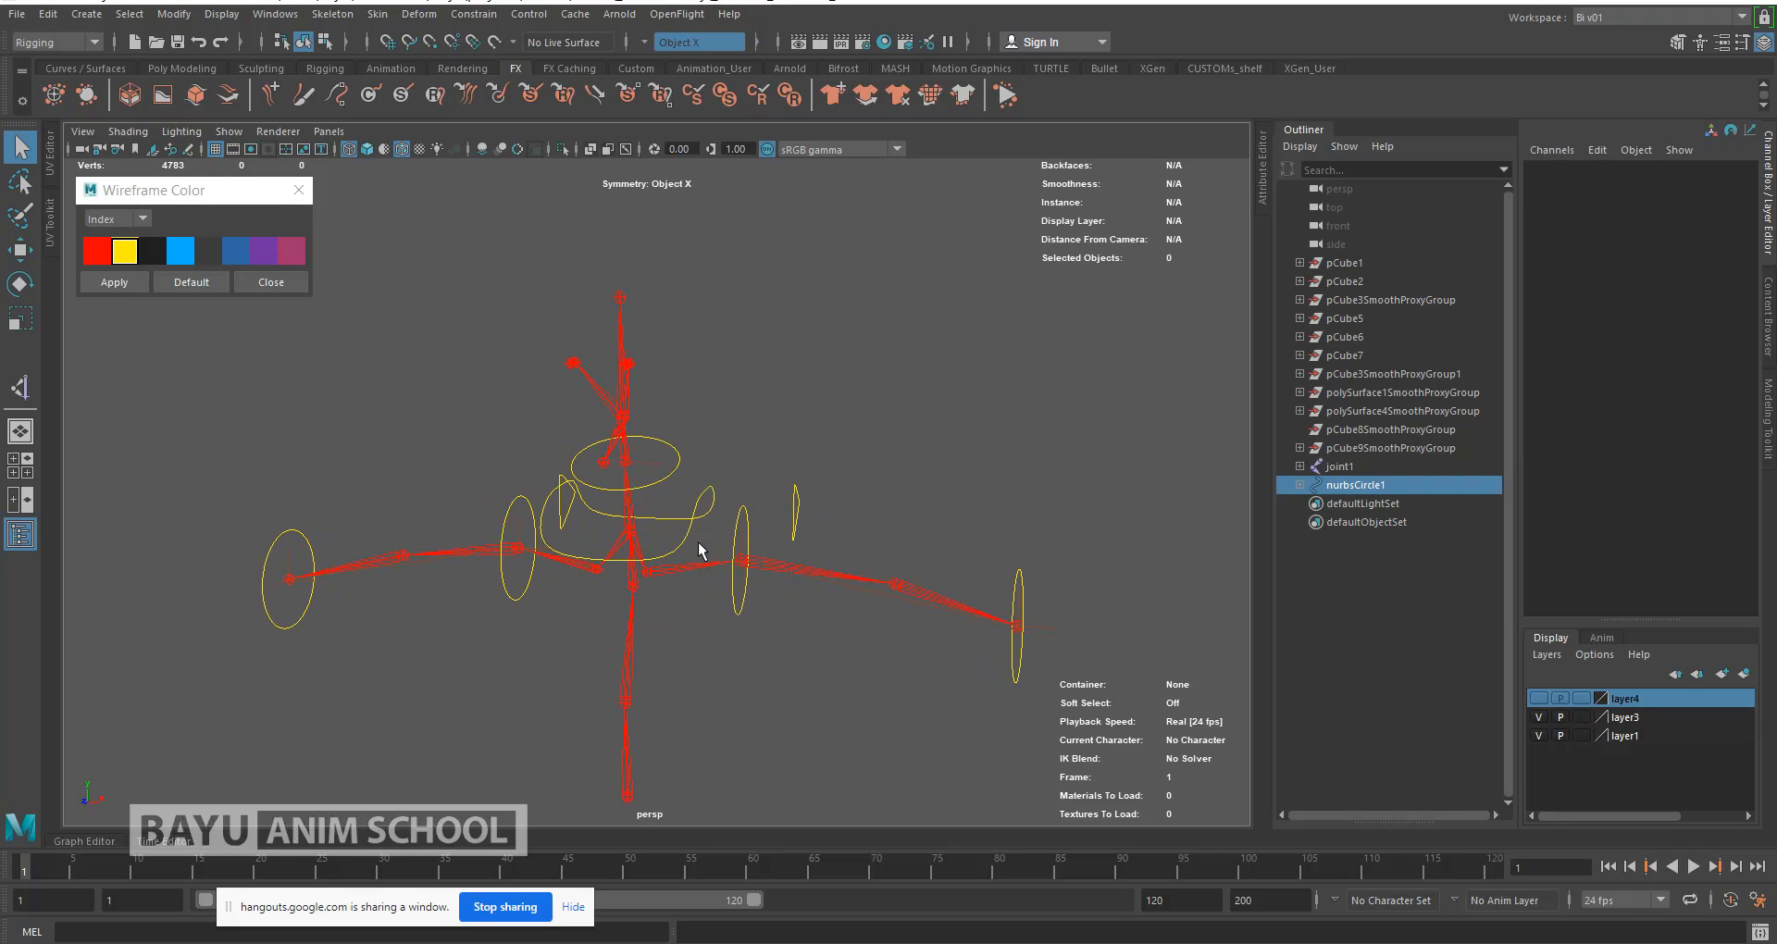
middle_click_drag(674, 630, 653, 553, "alt")
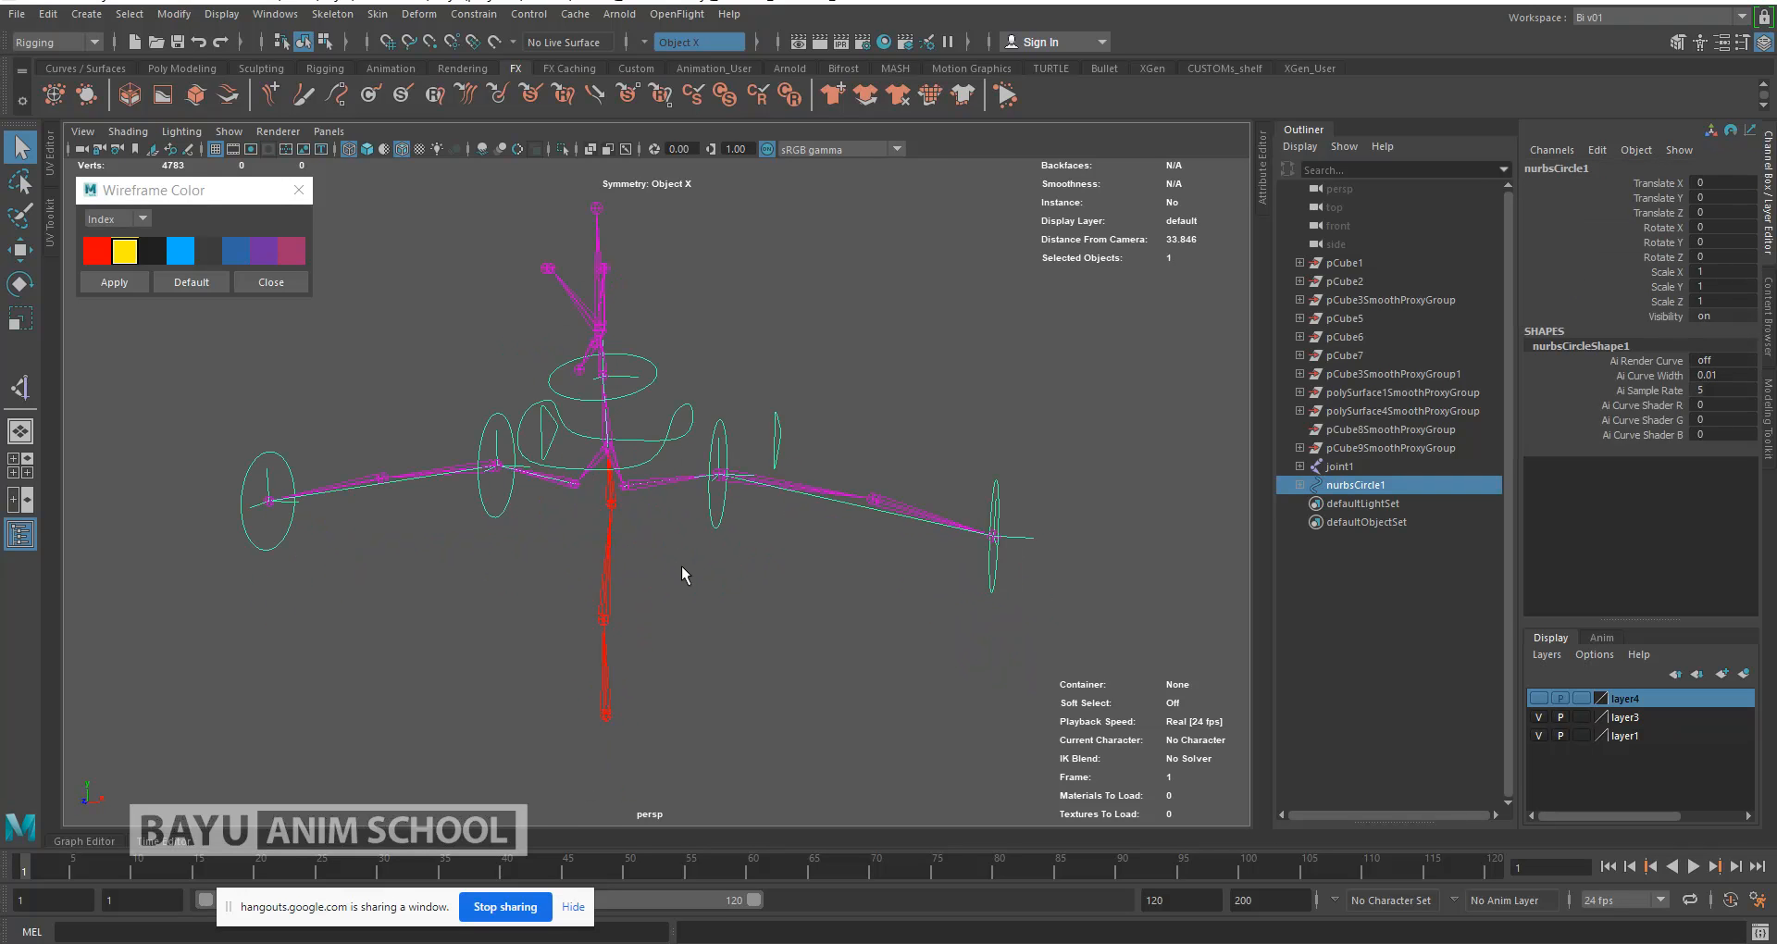
key("e")
left_click_drag(680, 413, 695, 483)
key("ctrl+z")
key("ctrl+z")
key("ctrl+z")
key("ctrl+z")
key("ctrl+z")
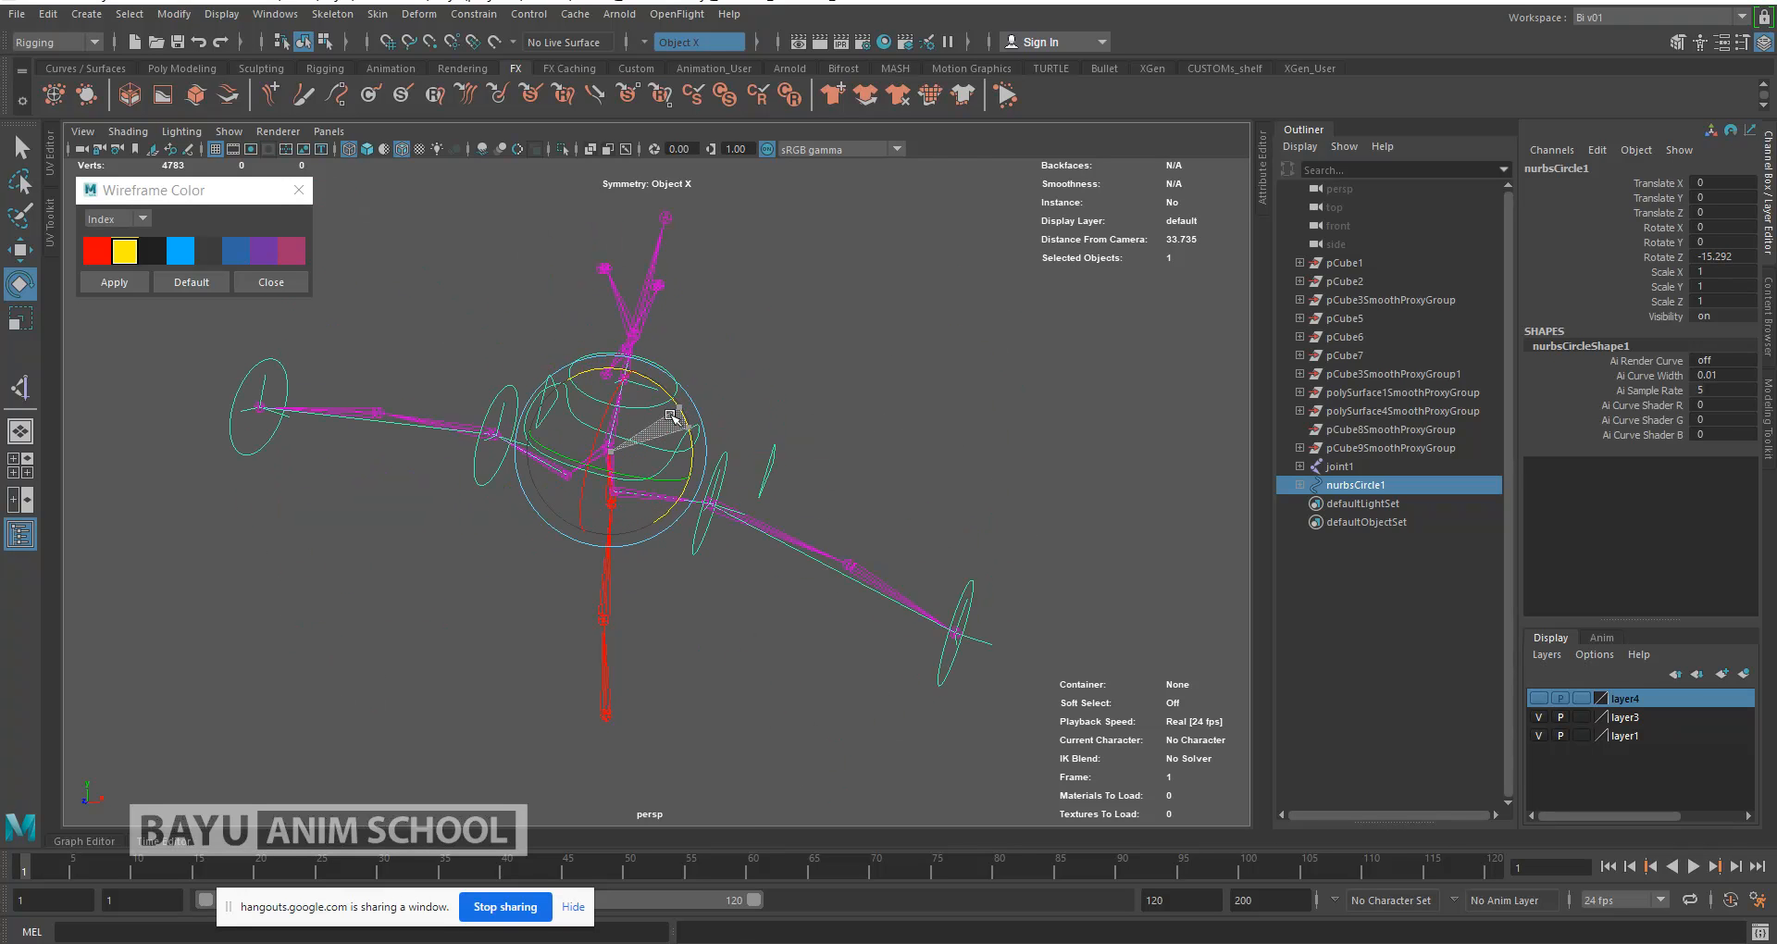
Step: Test the neck control nurbsCircle2 by rotating and moving it, undoing each change
left_click(703, 344)
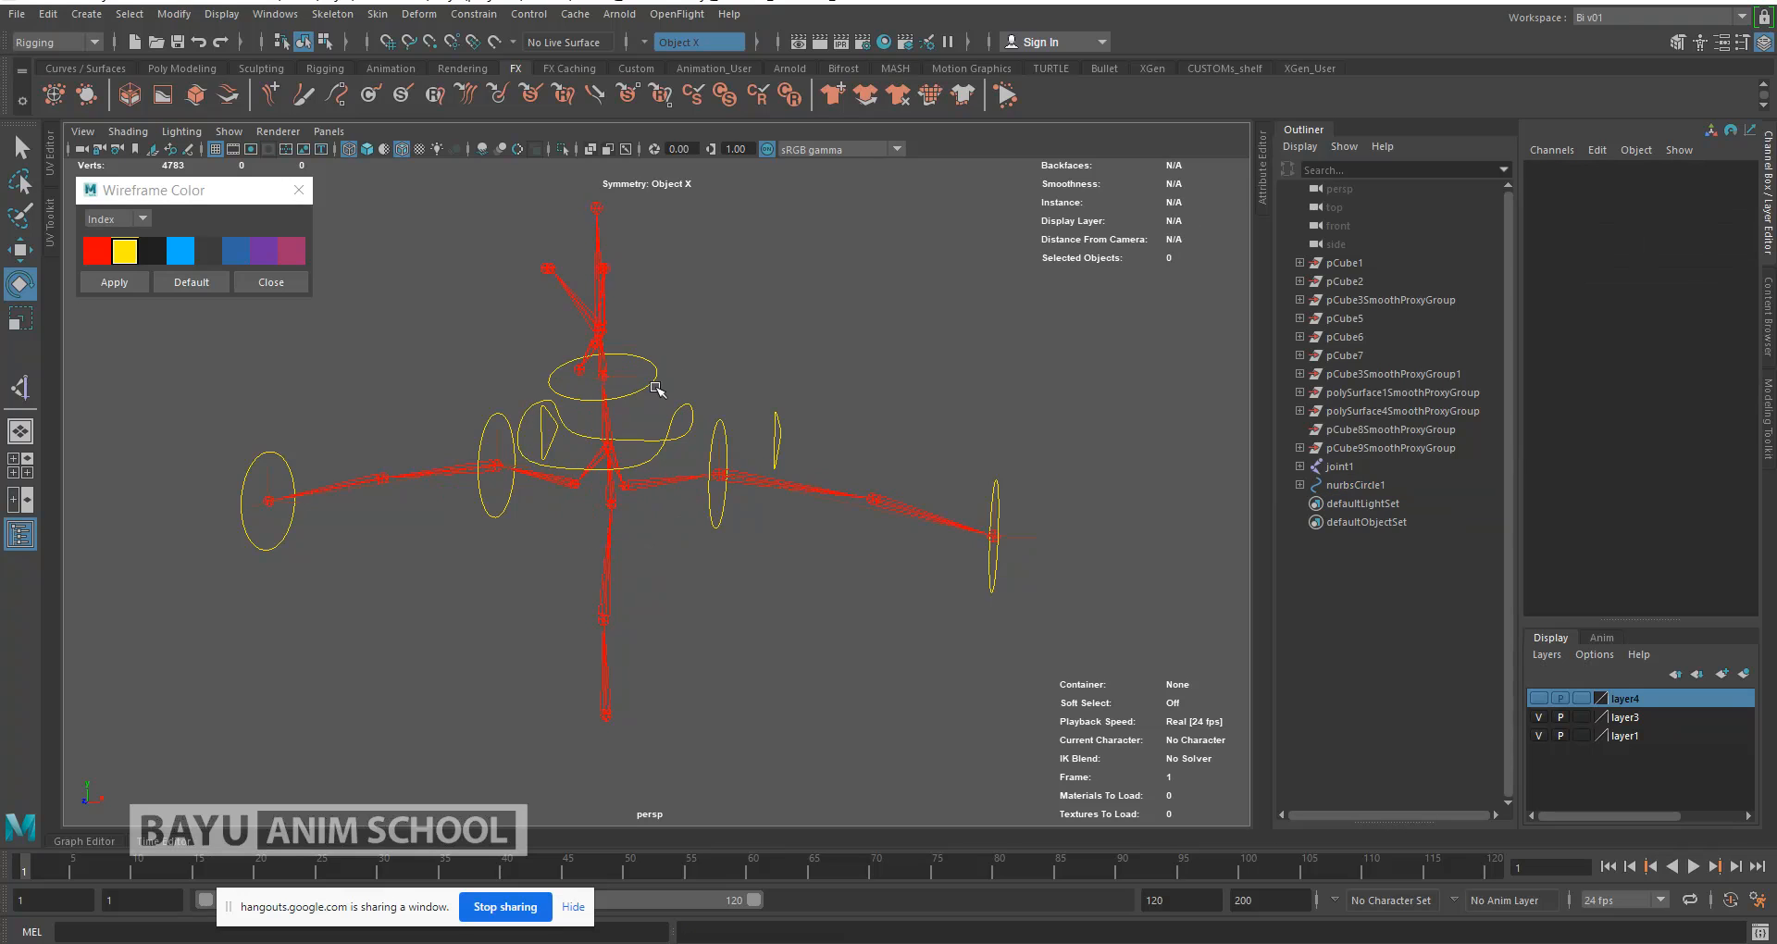
left_click(651, 382)
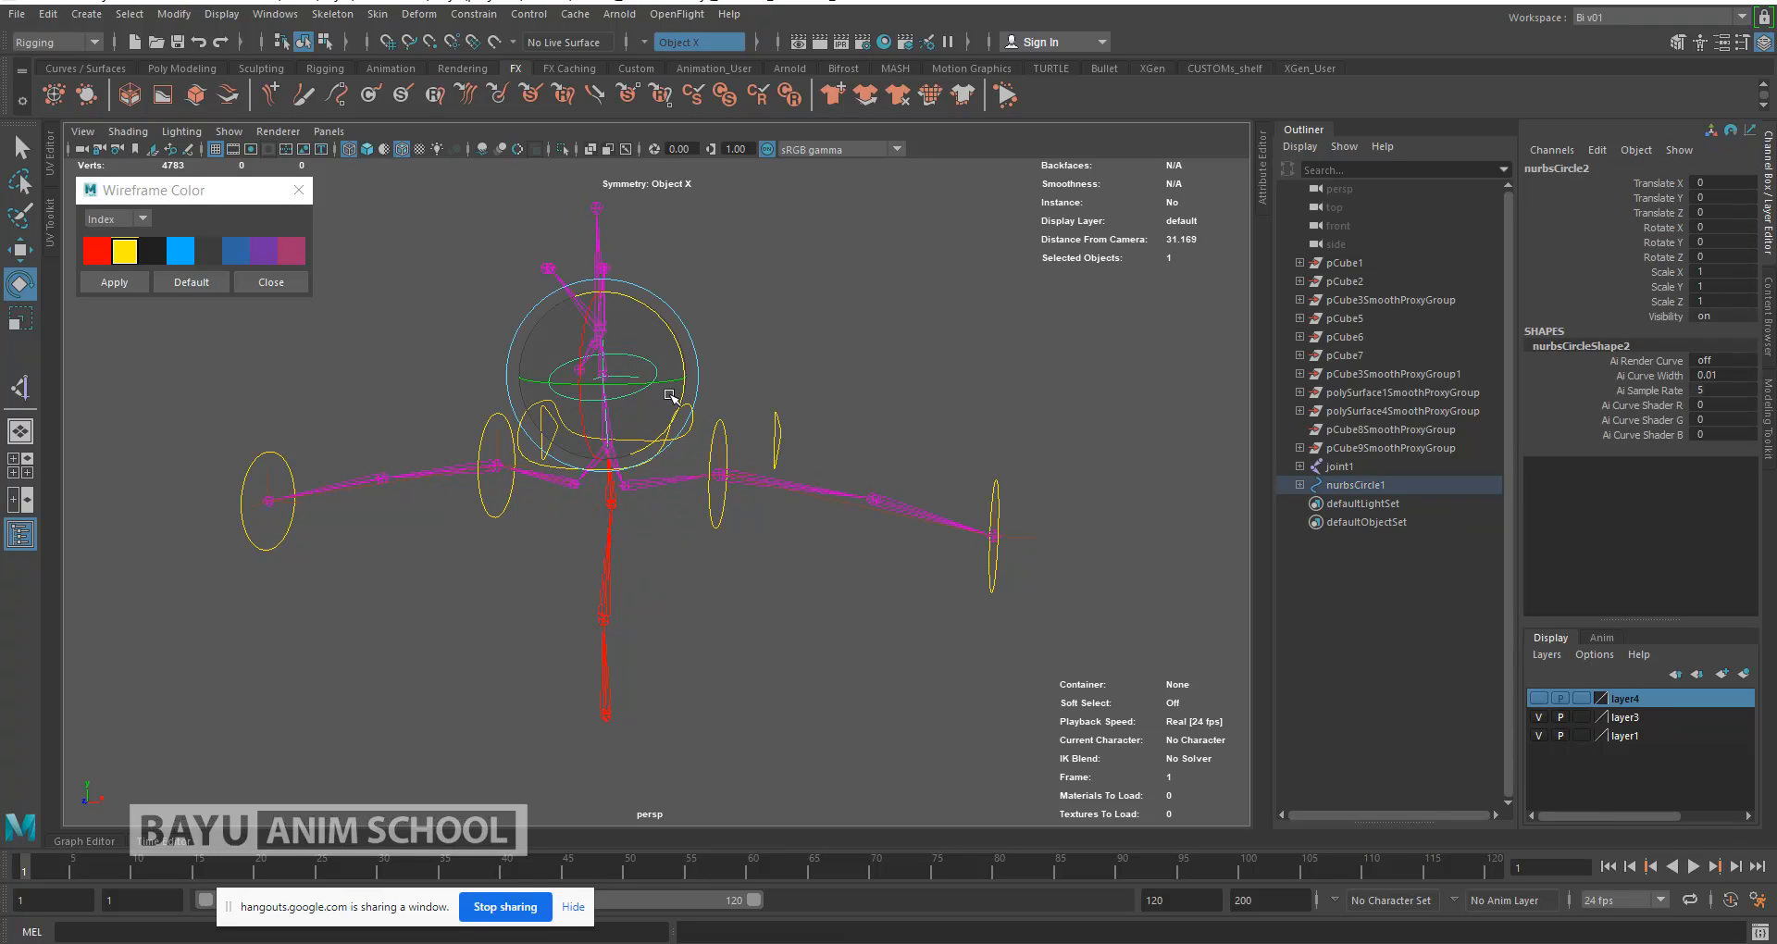
left_click_drag(674, 335, 704, 363)
key("ctrl+z")
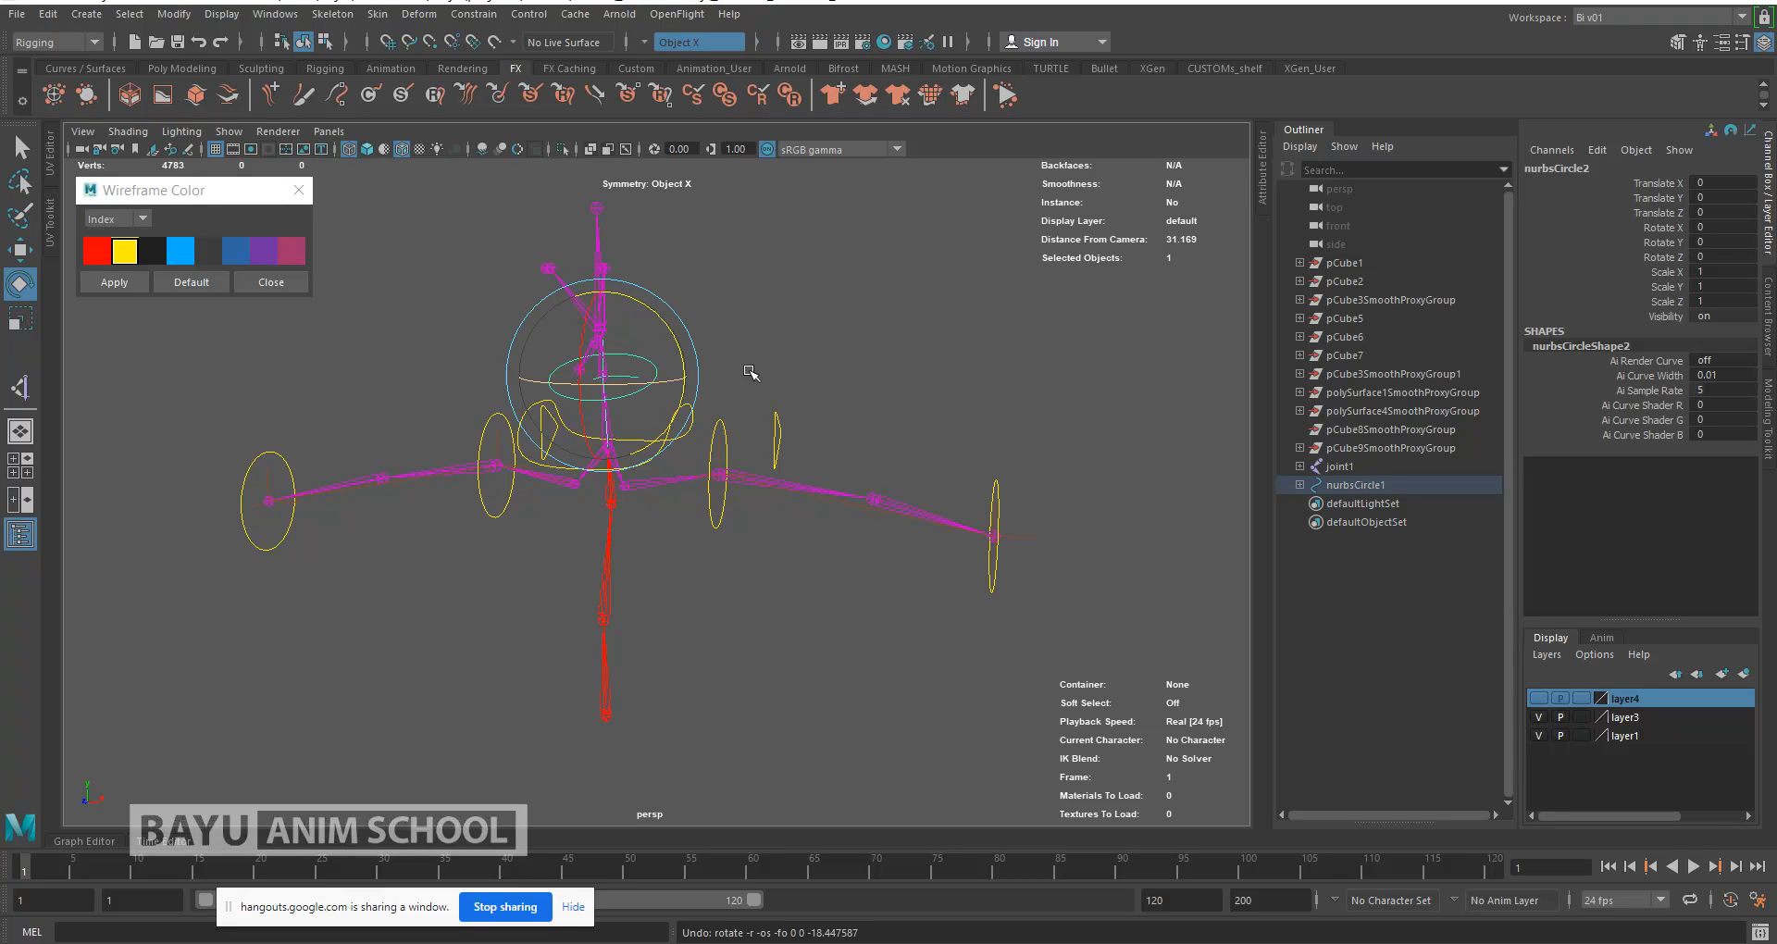
key("w")
mouse_move(696, 378)
left_mouse_down()
mouse_move(739, 385)
mouse_move(694, 382)
left_mouse_up()
key("ctrl+z")
left_click(785, 373)
Step: Test-move the left shoulder control nurbsCircle3 together with its arm, and undo the move
left_click_drag(725, 514, 669, 597)
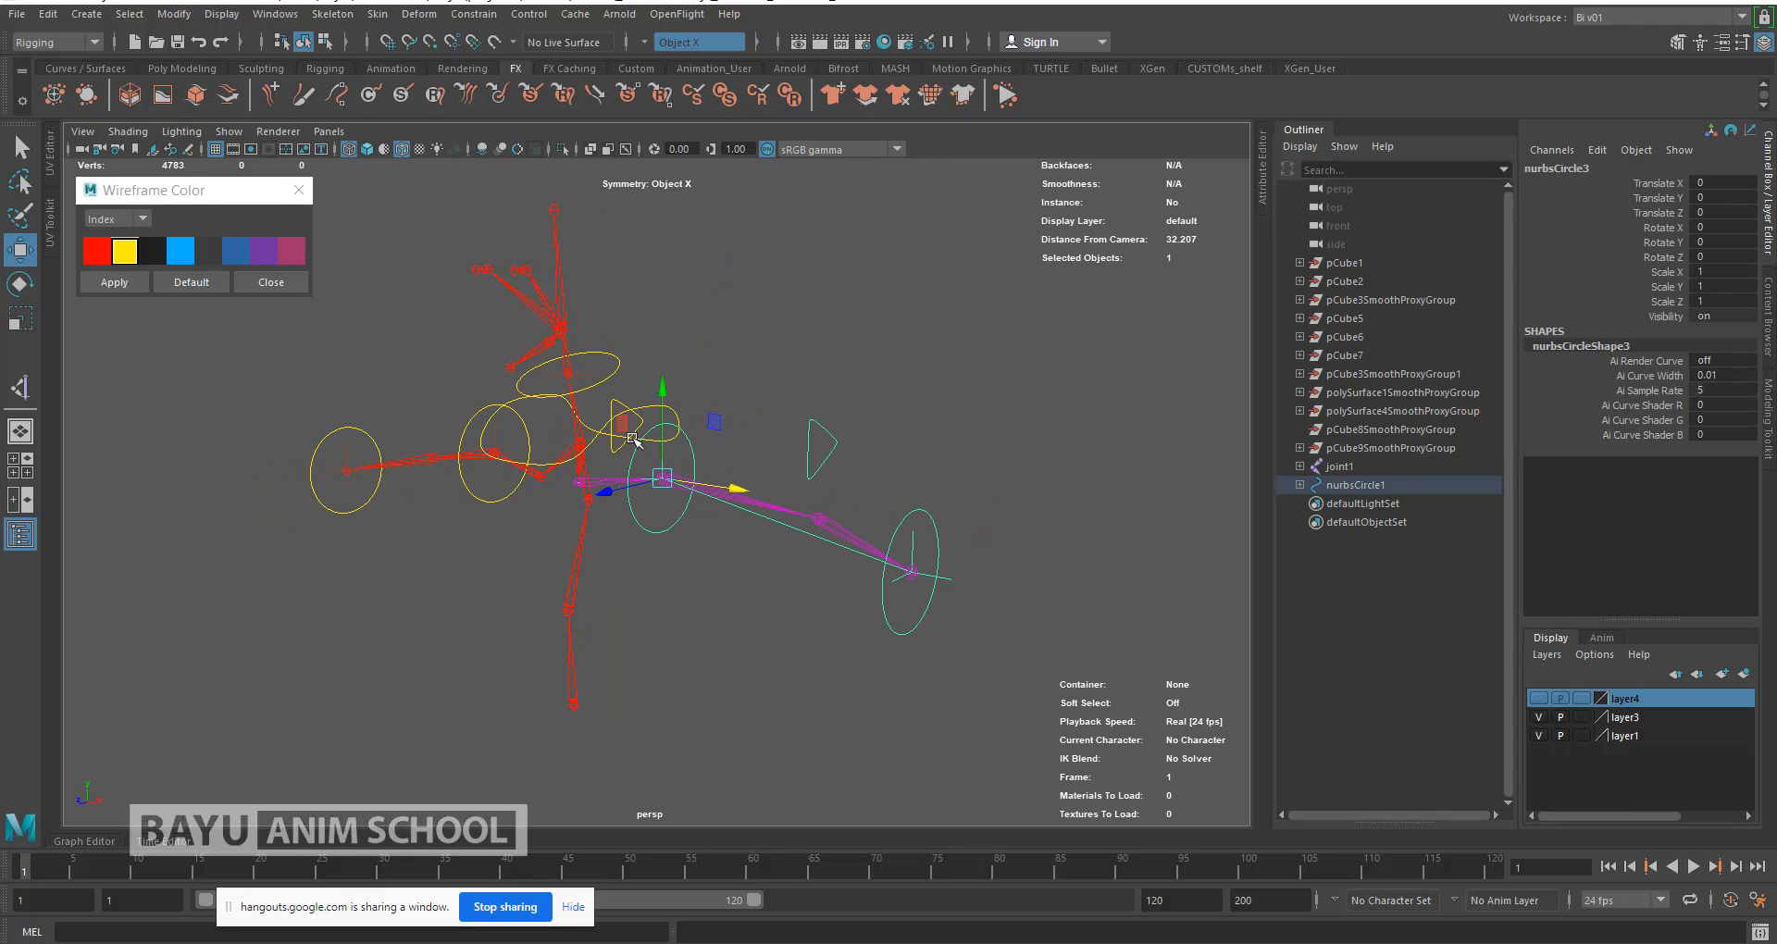
mouse_move(624, 430)
left_mouse_down()
mouse_move(637, 396)
mouse_move(614, 432)
mouse_move(632, 412)
left_mouse_up()
key("ctrl+z")
left_click(728, 606)
Step: Show the polygon meshes in the viewport and compare the body with the skeleton in shaded and wireframe display
left_click_drag(564, 554, 612, 546, "alt")
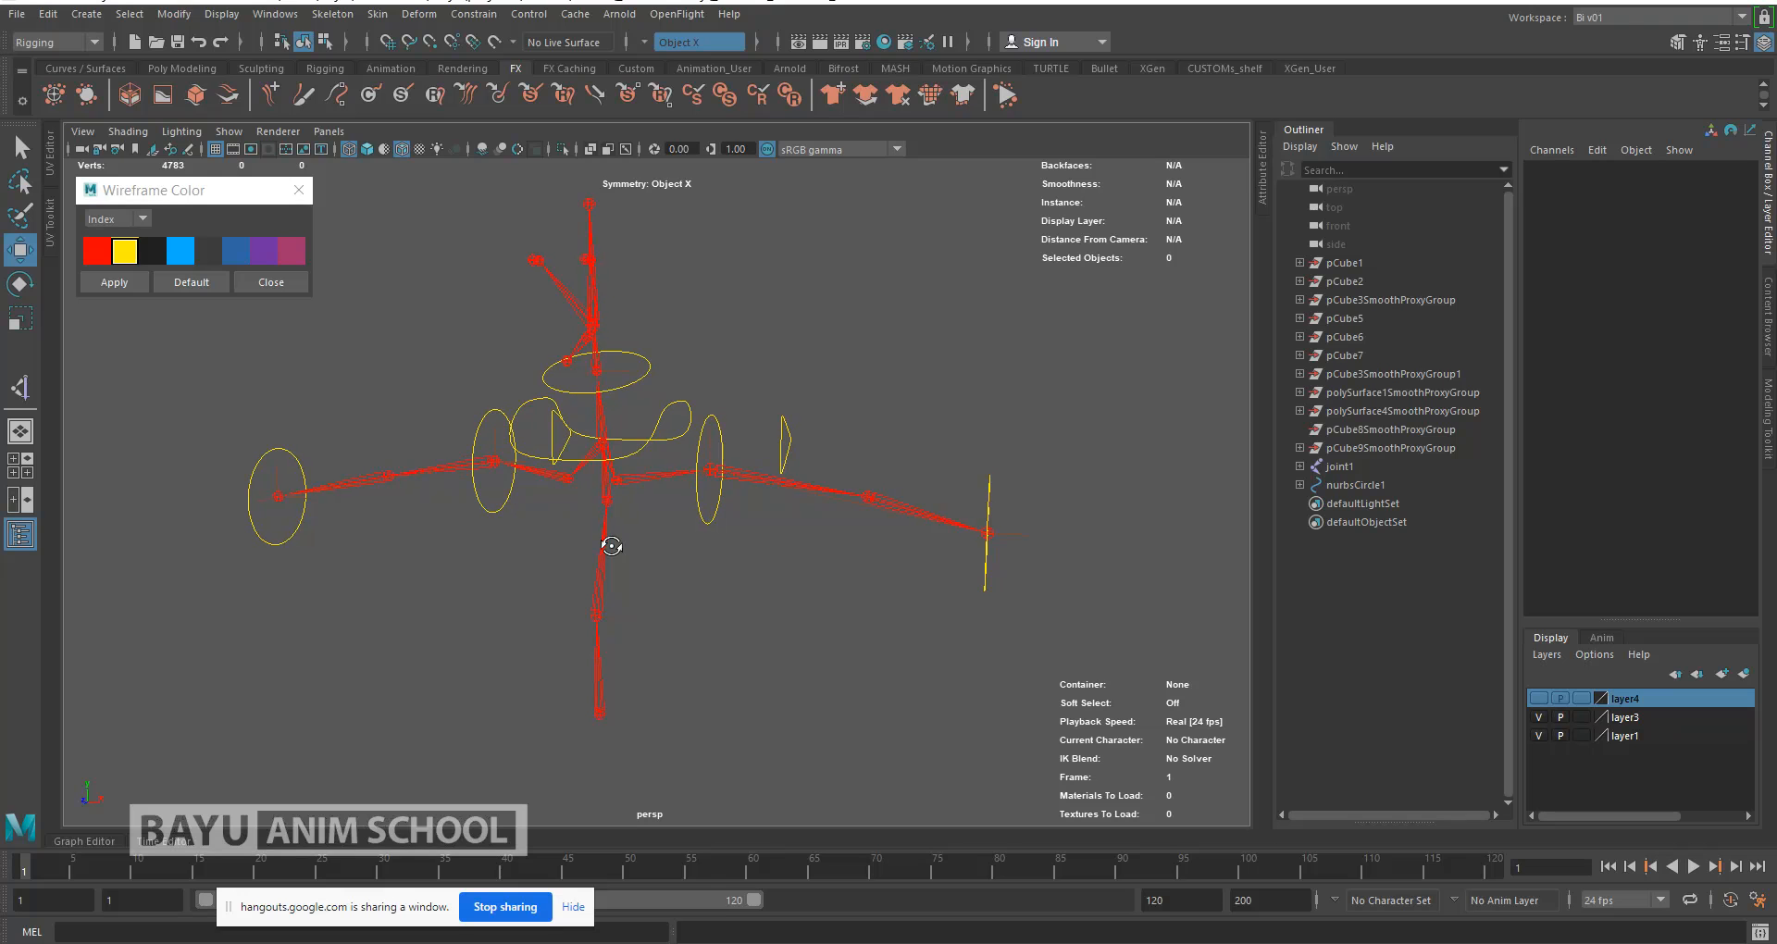
left_click(231, 142)
left_click(296, 294)
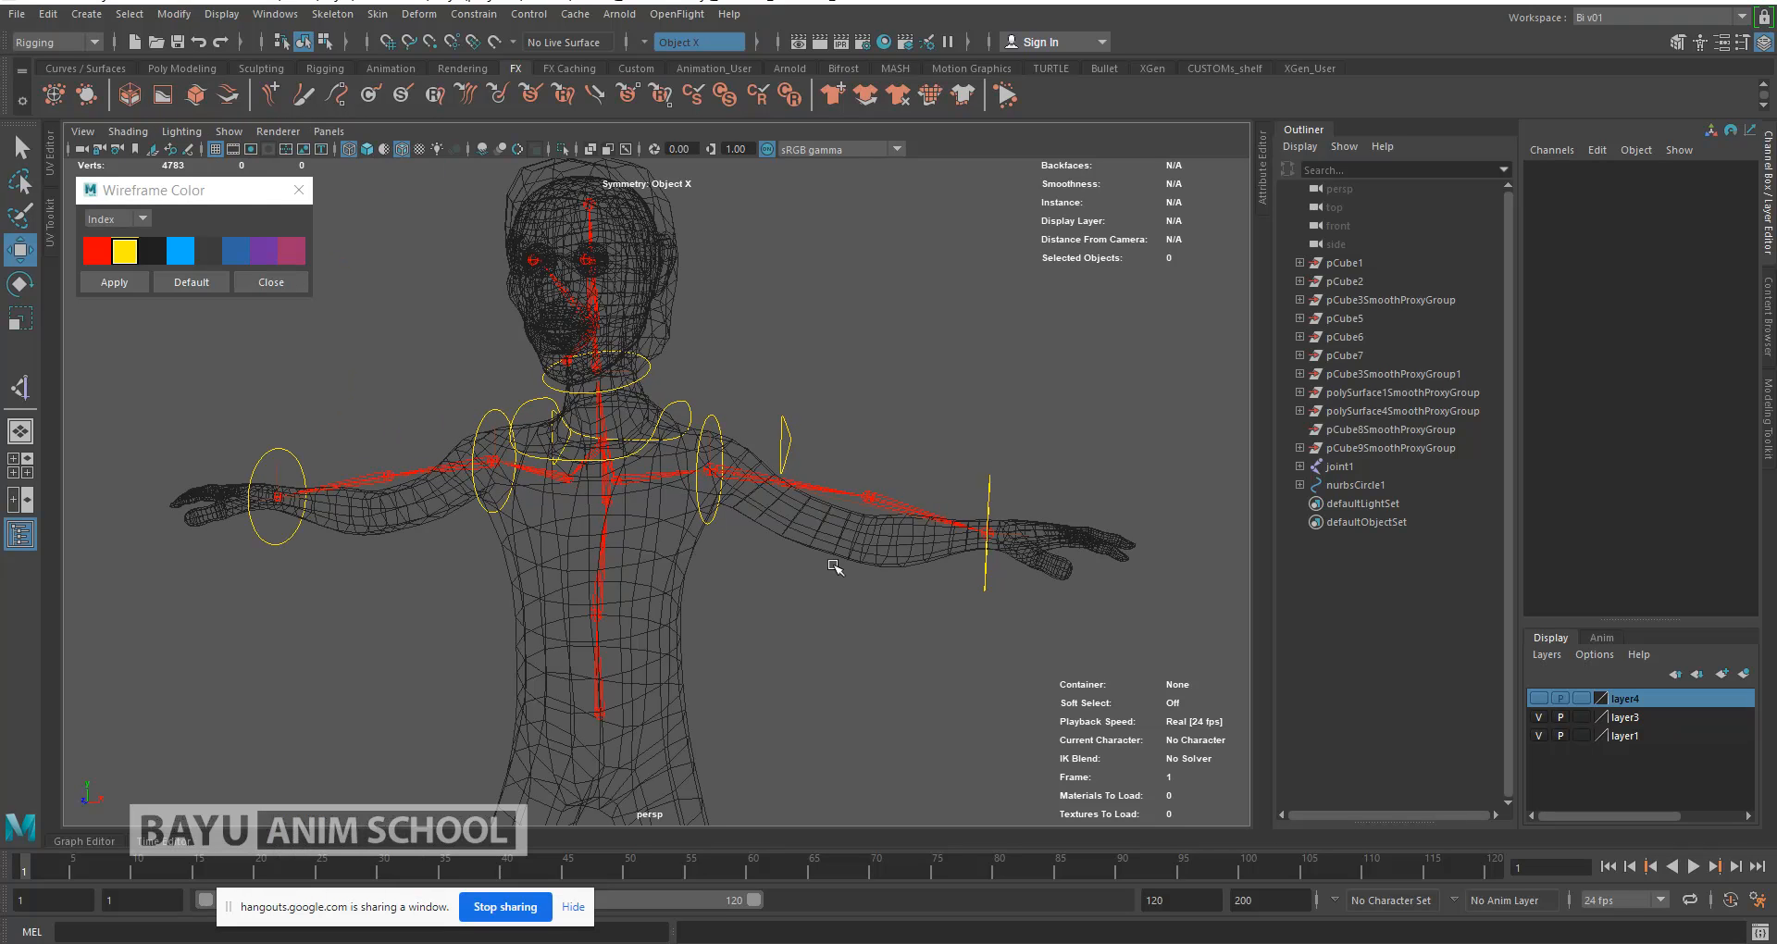
mouse_move(731, 603)
left_mouse_down("alt")
mouse_move(706, 595)
mouse_move(734, 596)
left_mouse_up("alt")
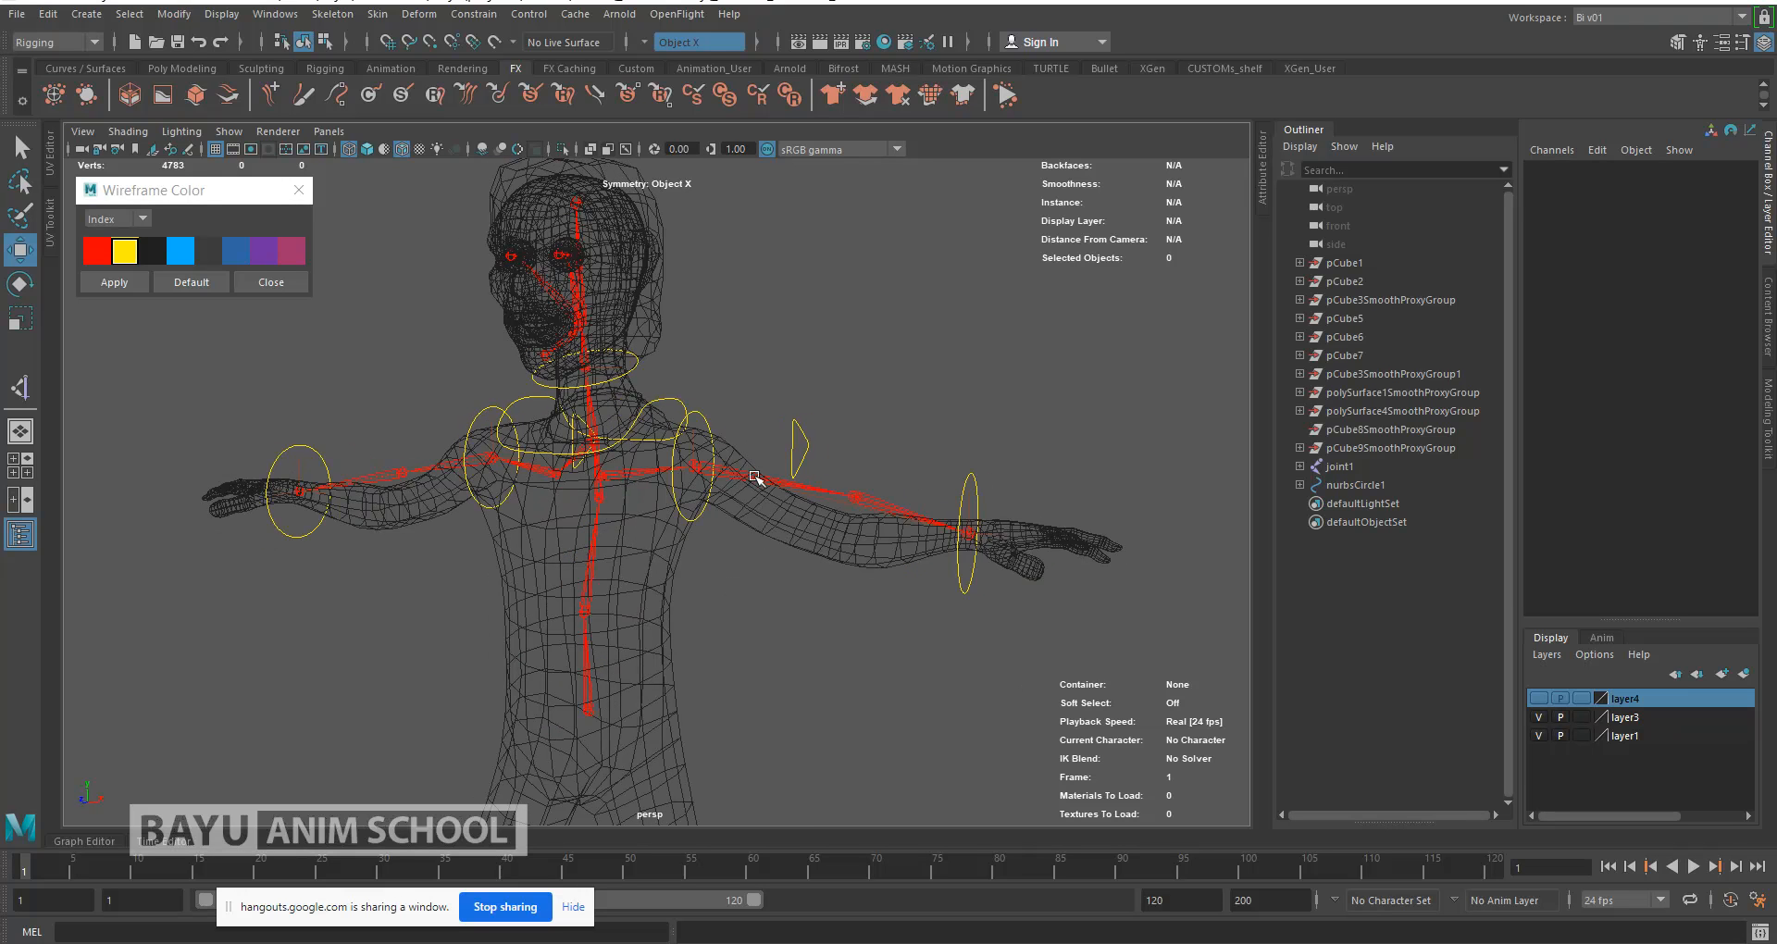
left_click_drag(747, 361, 843, 416, "alt")
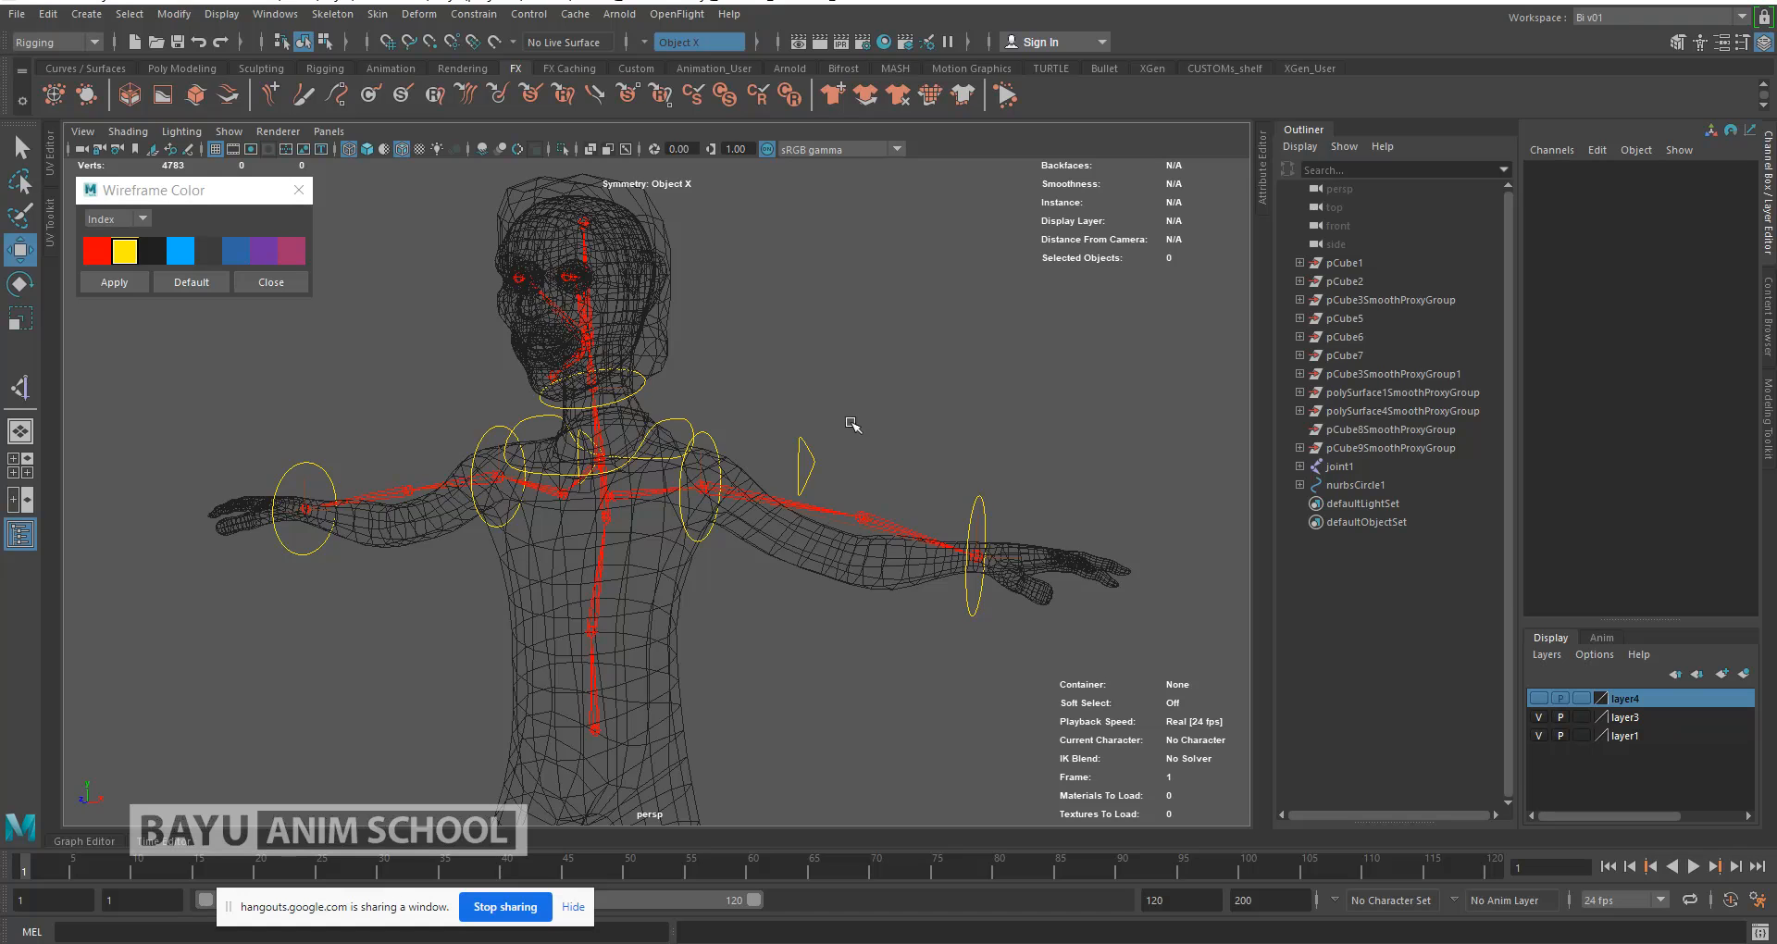
key("5")
mouse_move(743, 350)
left_mouse_down("alt")
mouse_move(675, 425)
mouse_move(690, 414)
left_mouse_up("alt")
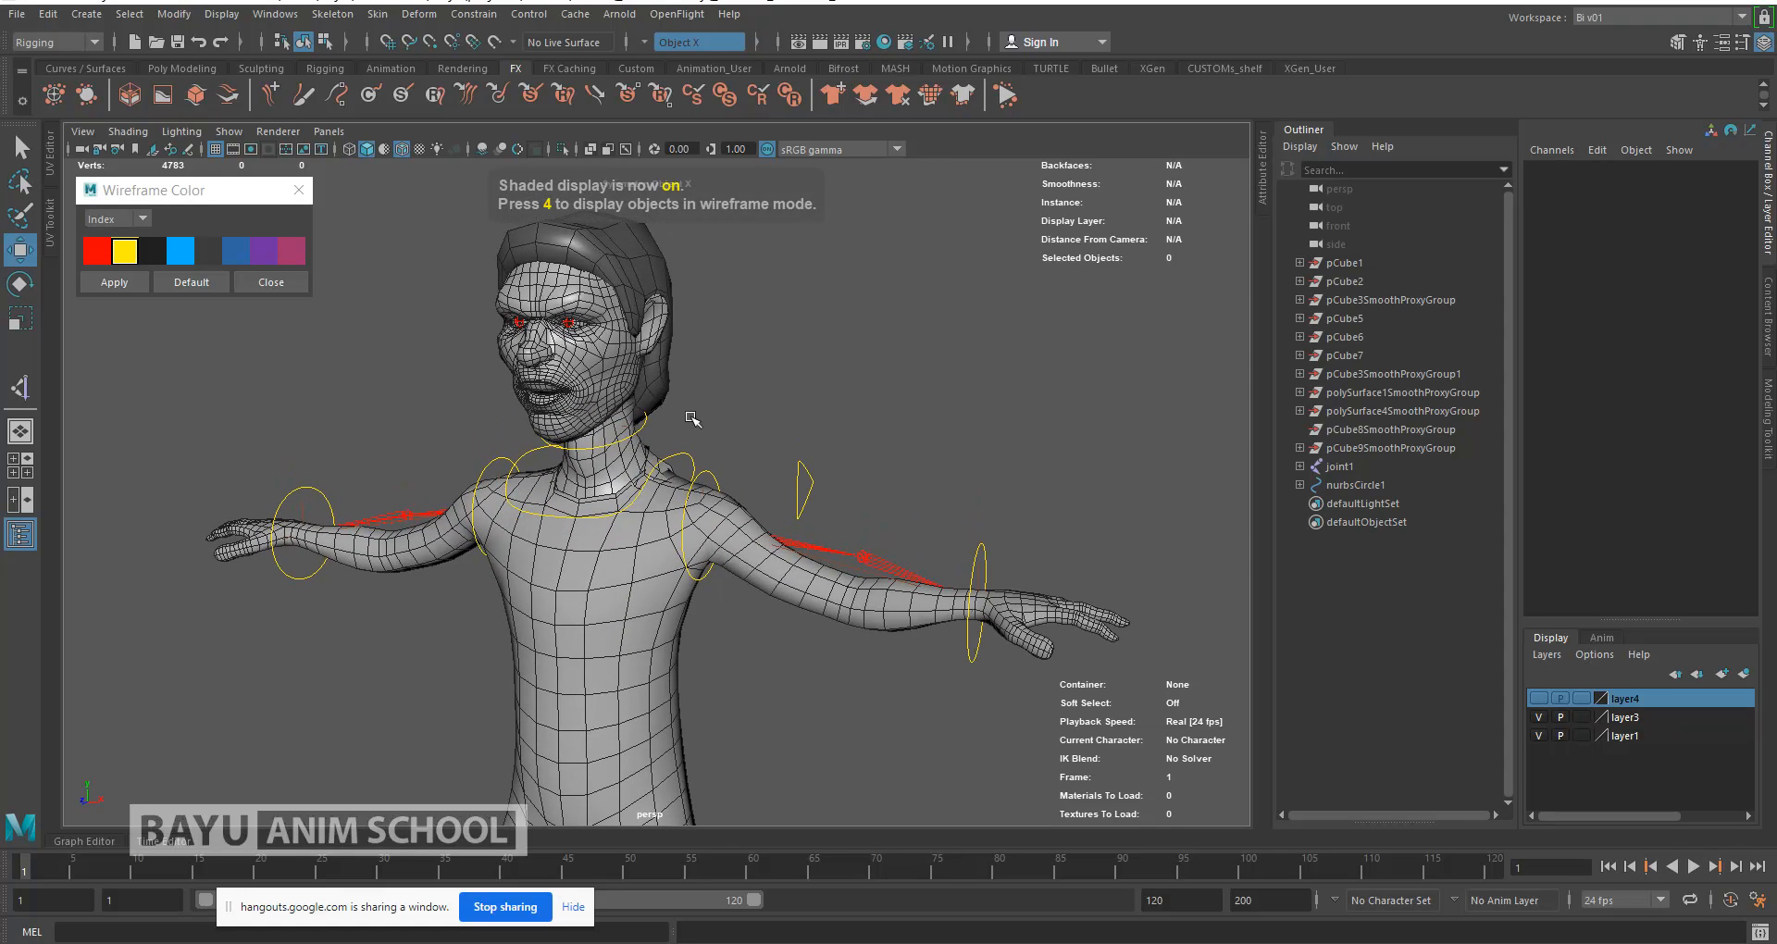
key("4")
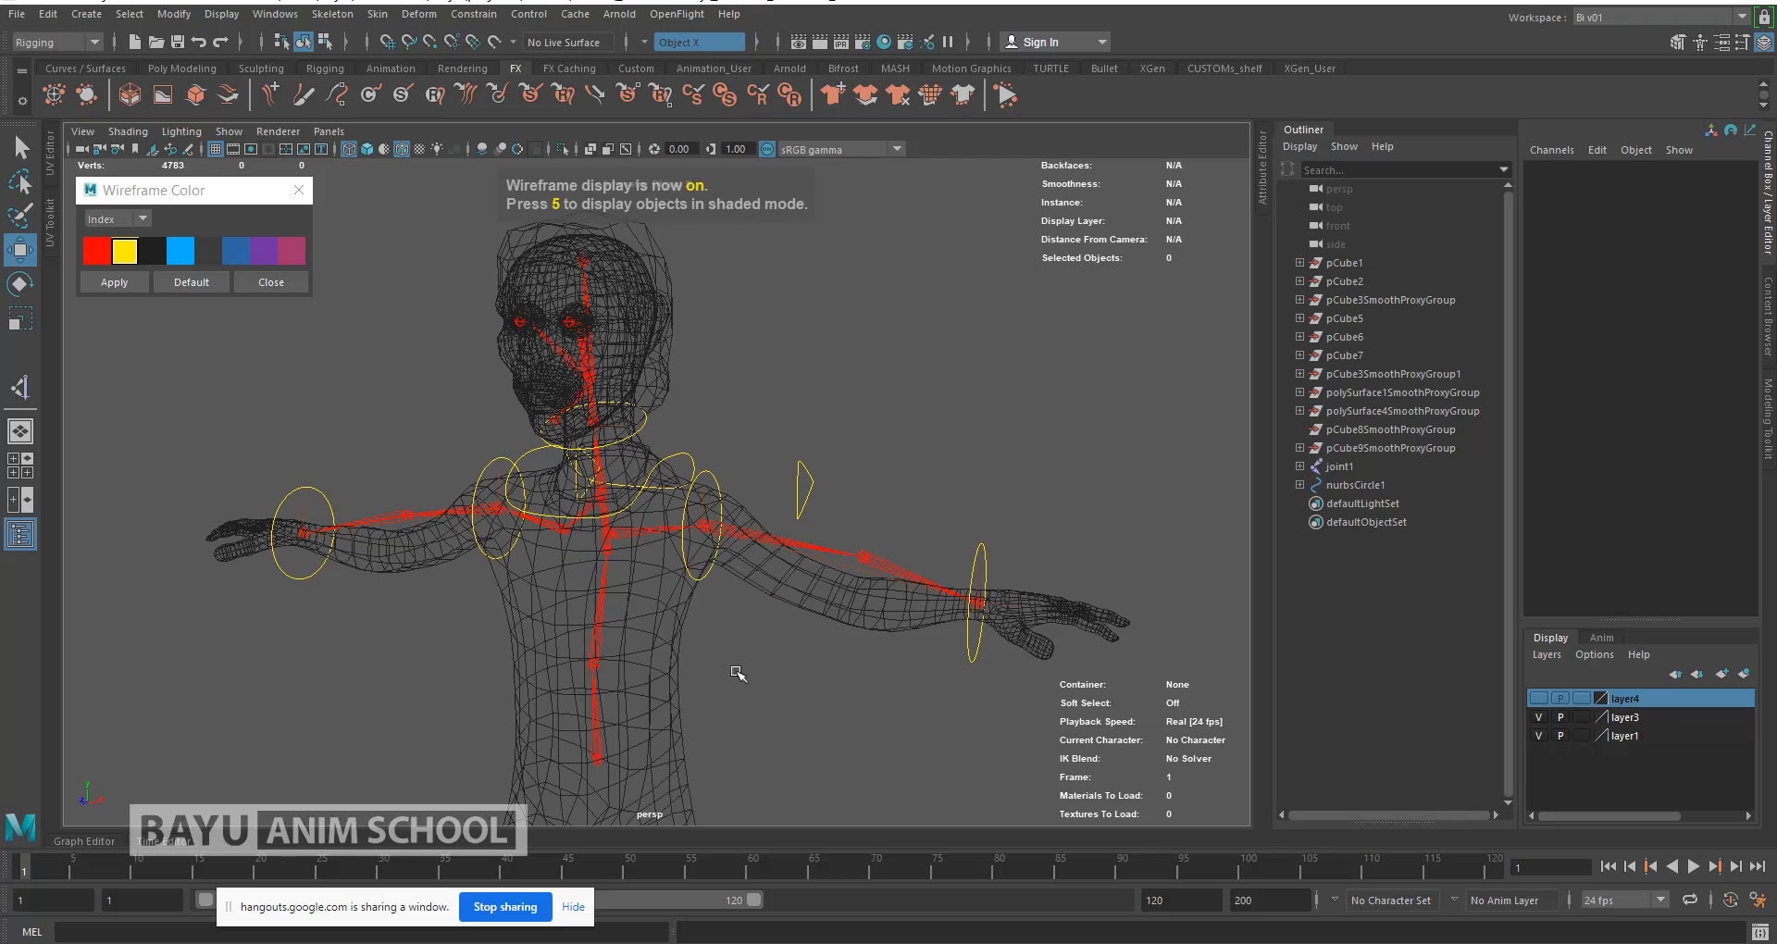
left_click(599, 759)
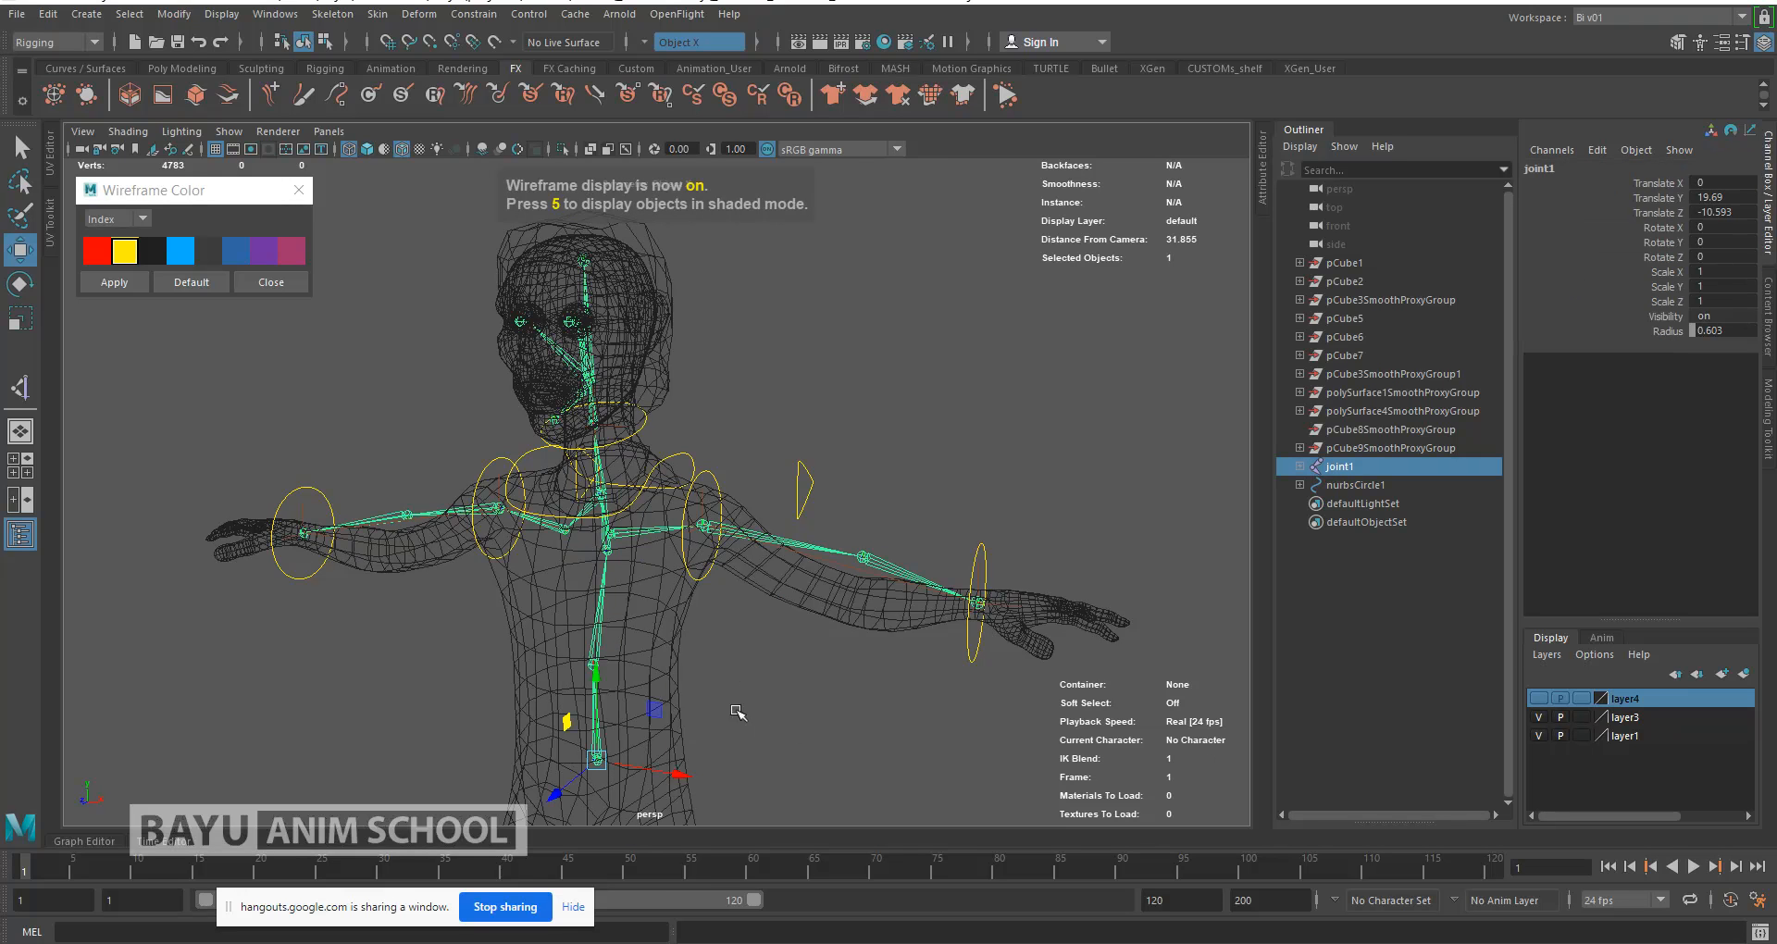
left_click(667, 645, "shift")
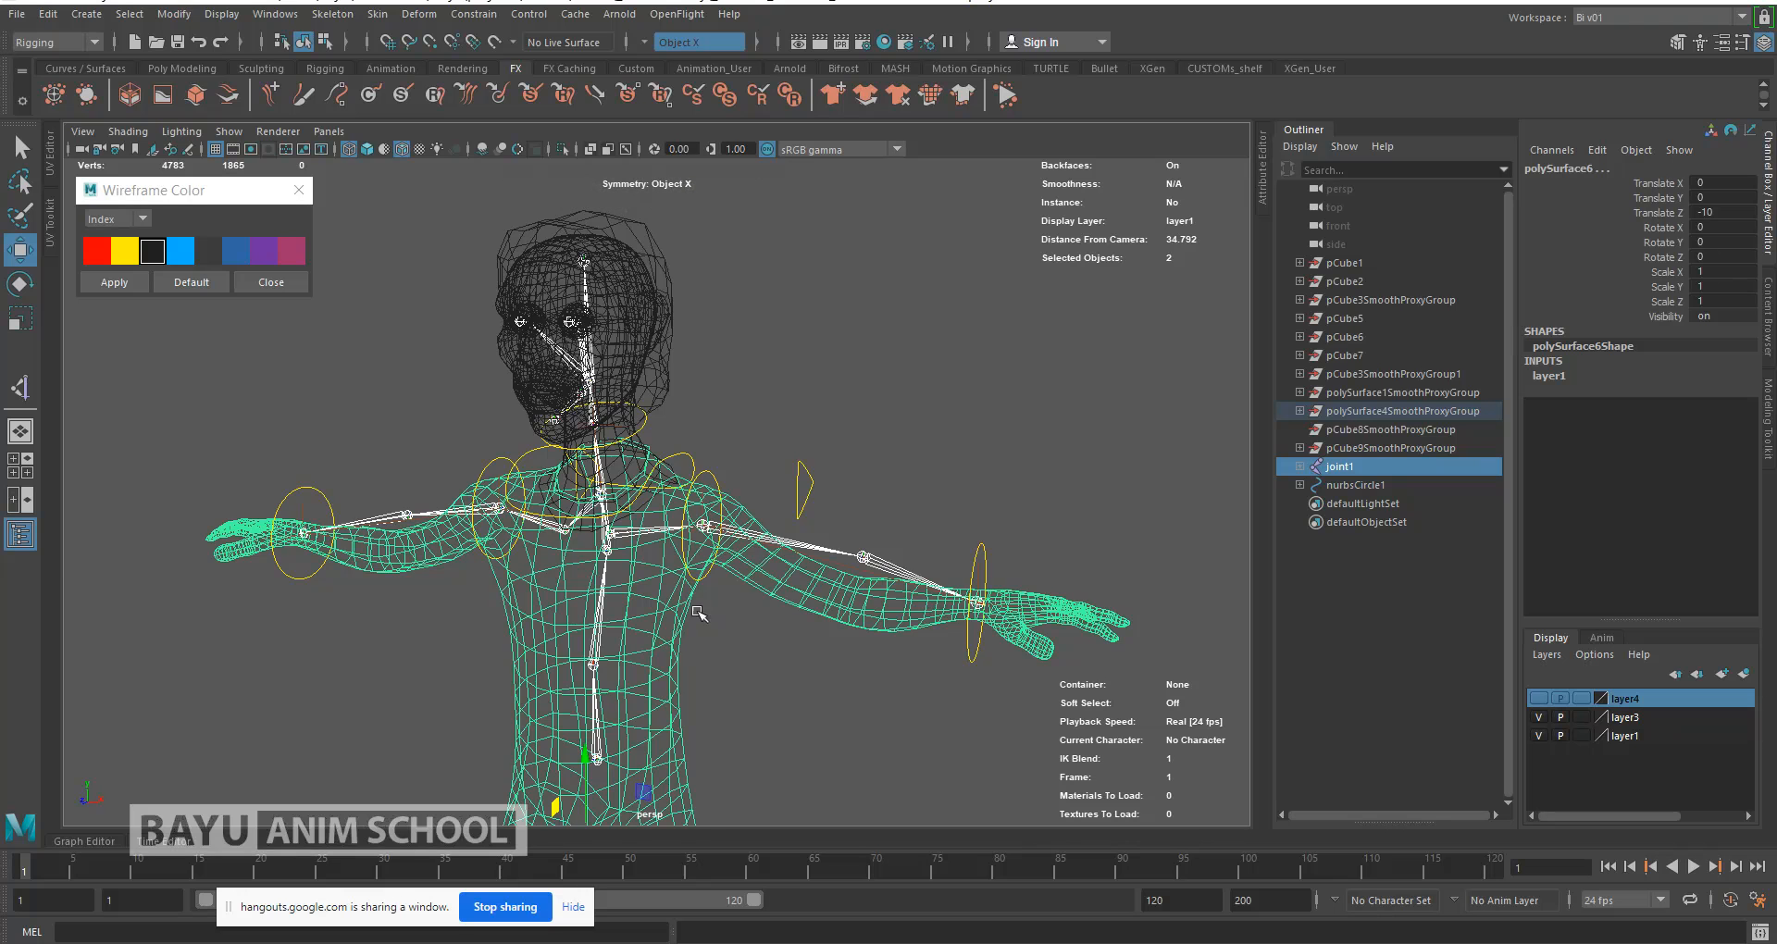
scroll(731, 436, "up", 4)
middle_click_drag(741, 435, 774, 475, "alt")
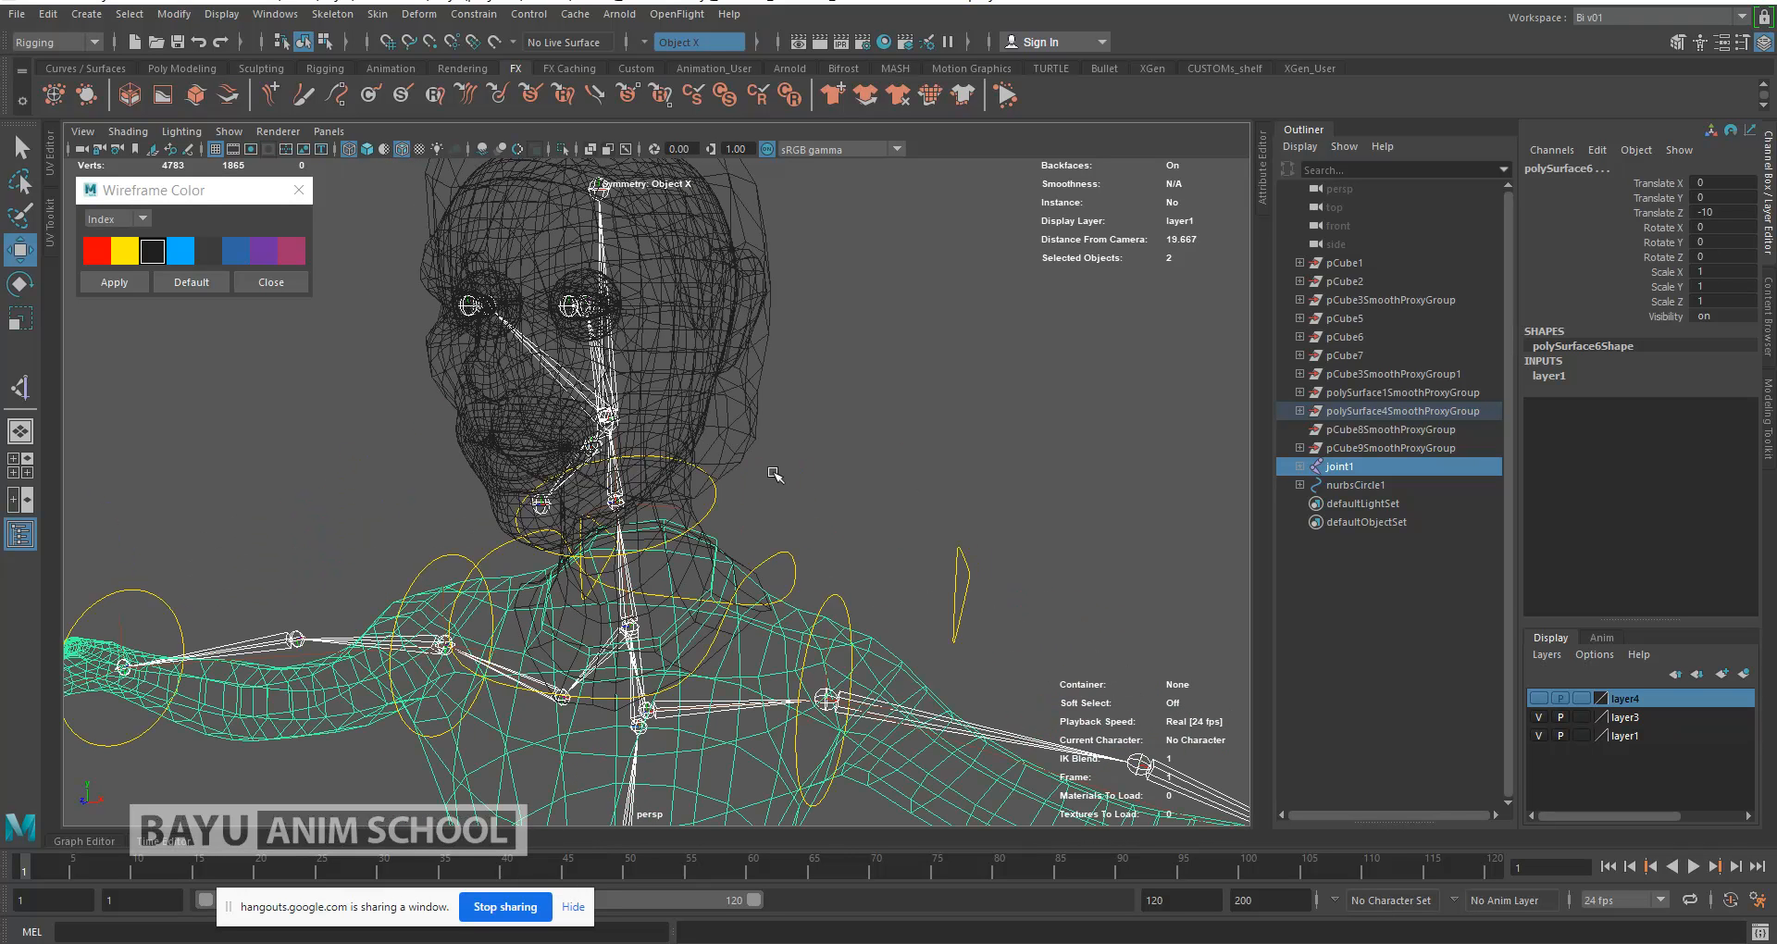
left_click(659, 382, "shift")
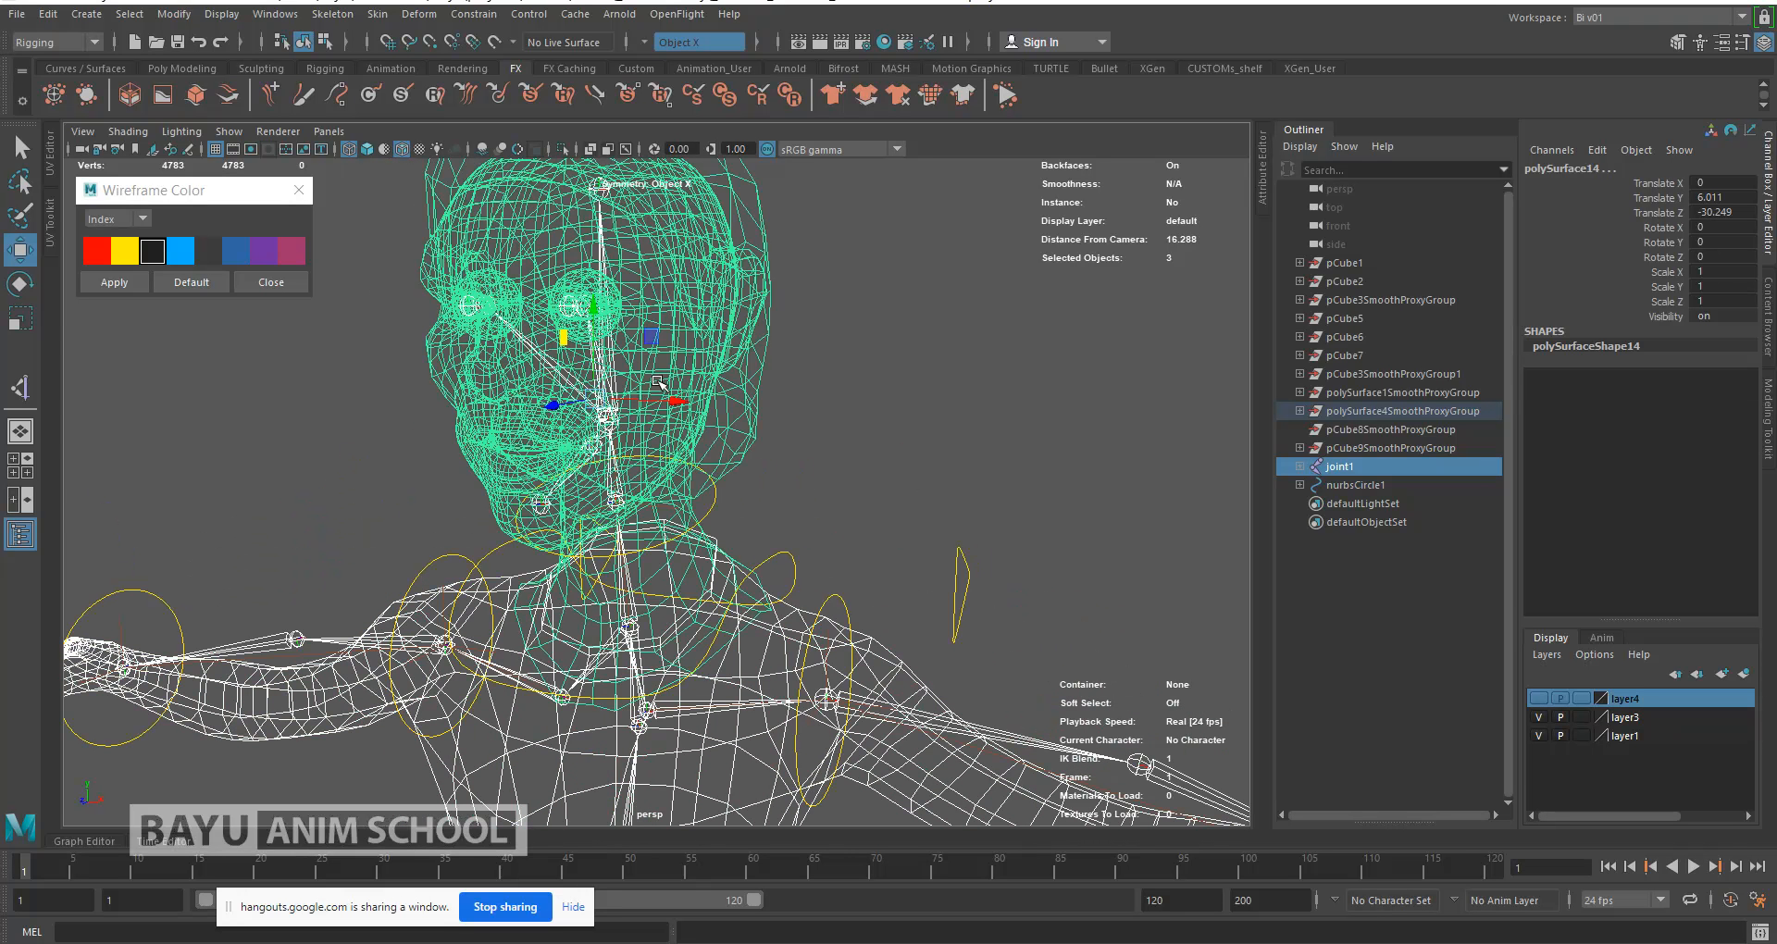
left_click(877, 380)
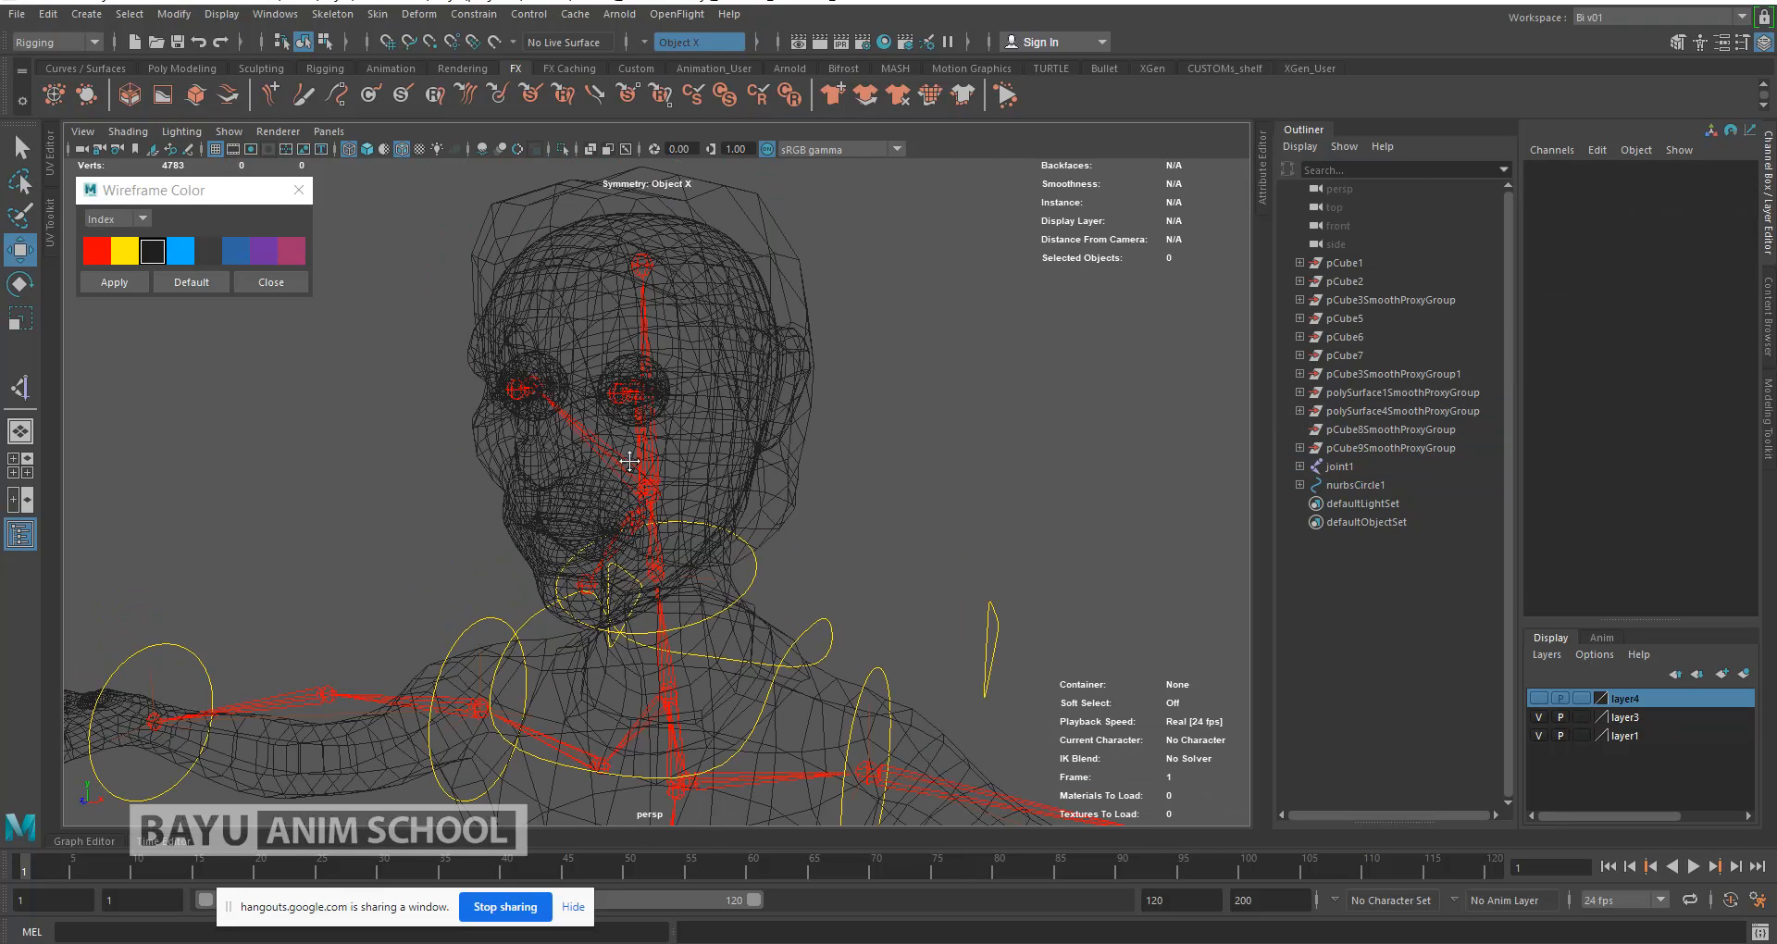
Step: Switch the viewport to shaded display and unparent both eyeball spheres, pSphere1 and pSphere2, from their group
scroll(646, 478, "up", 5)
left_click_drag(645, 479, 617, 452, "alt")
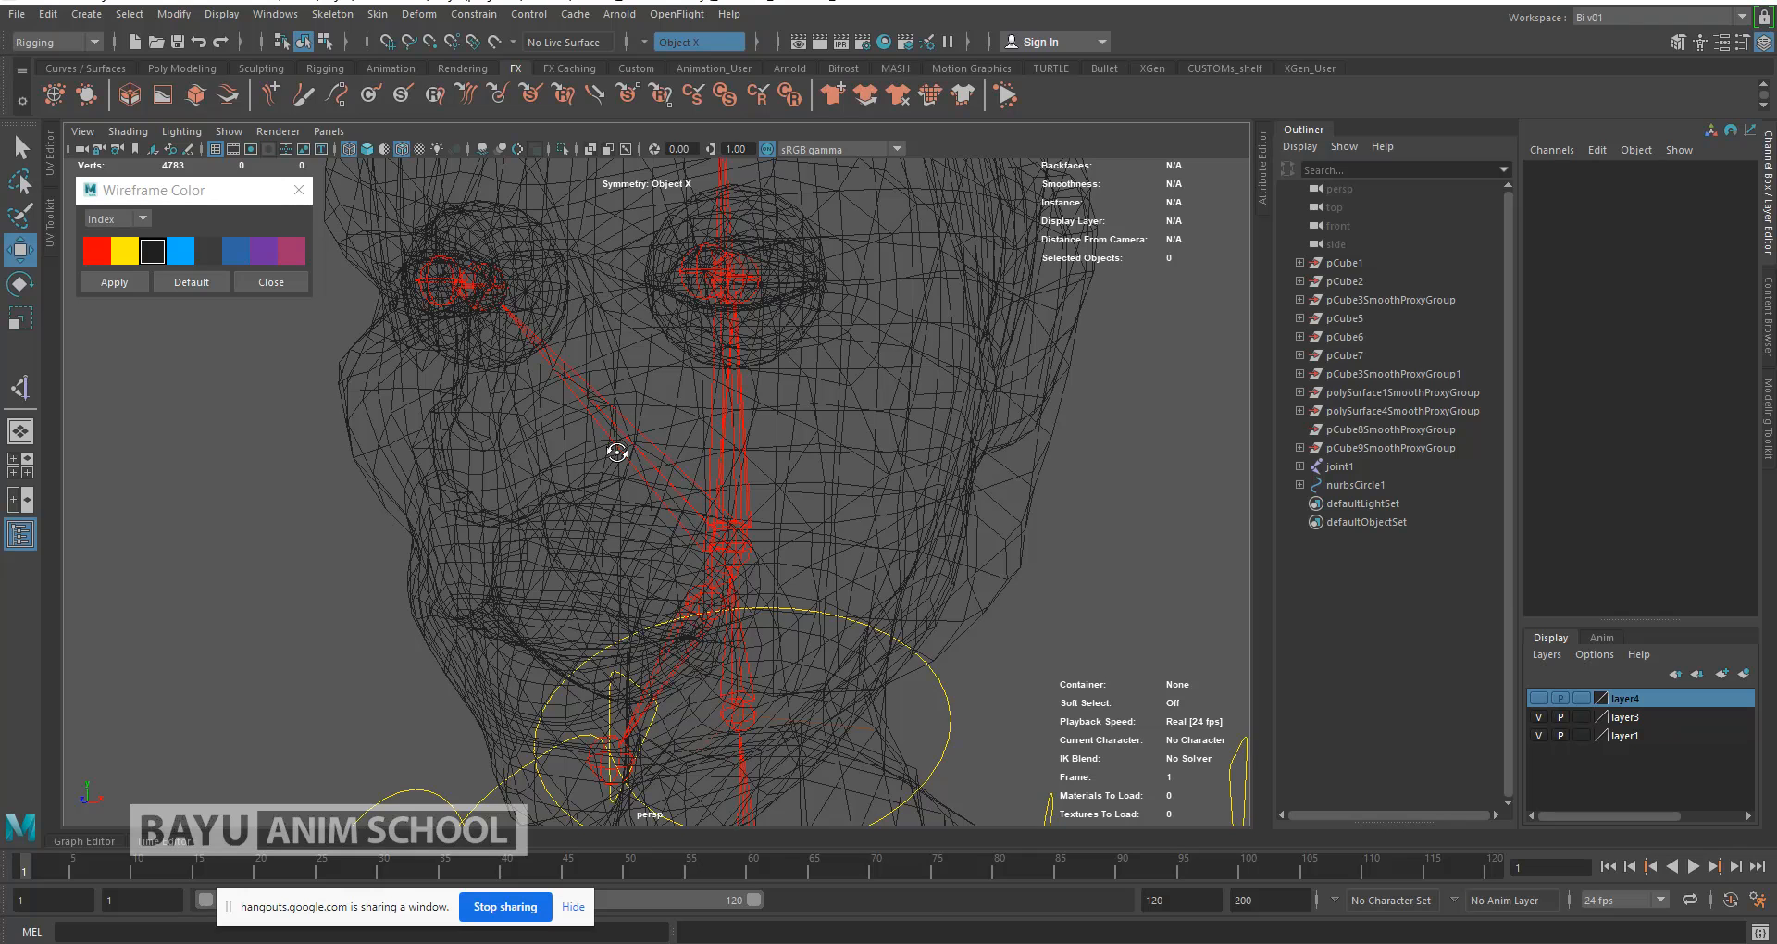
left_click(778, 293)
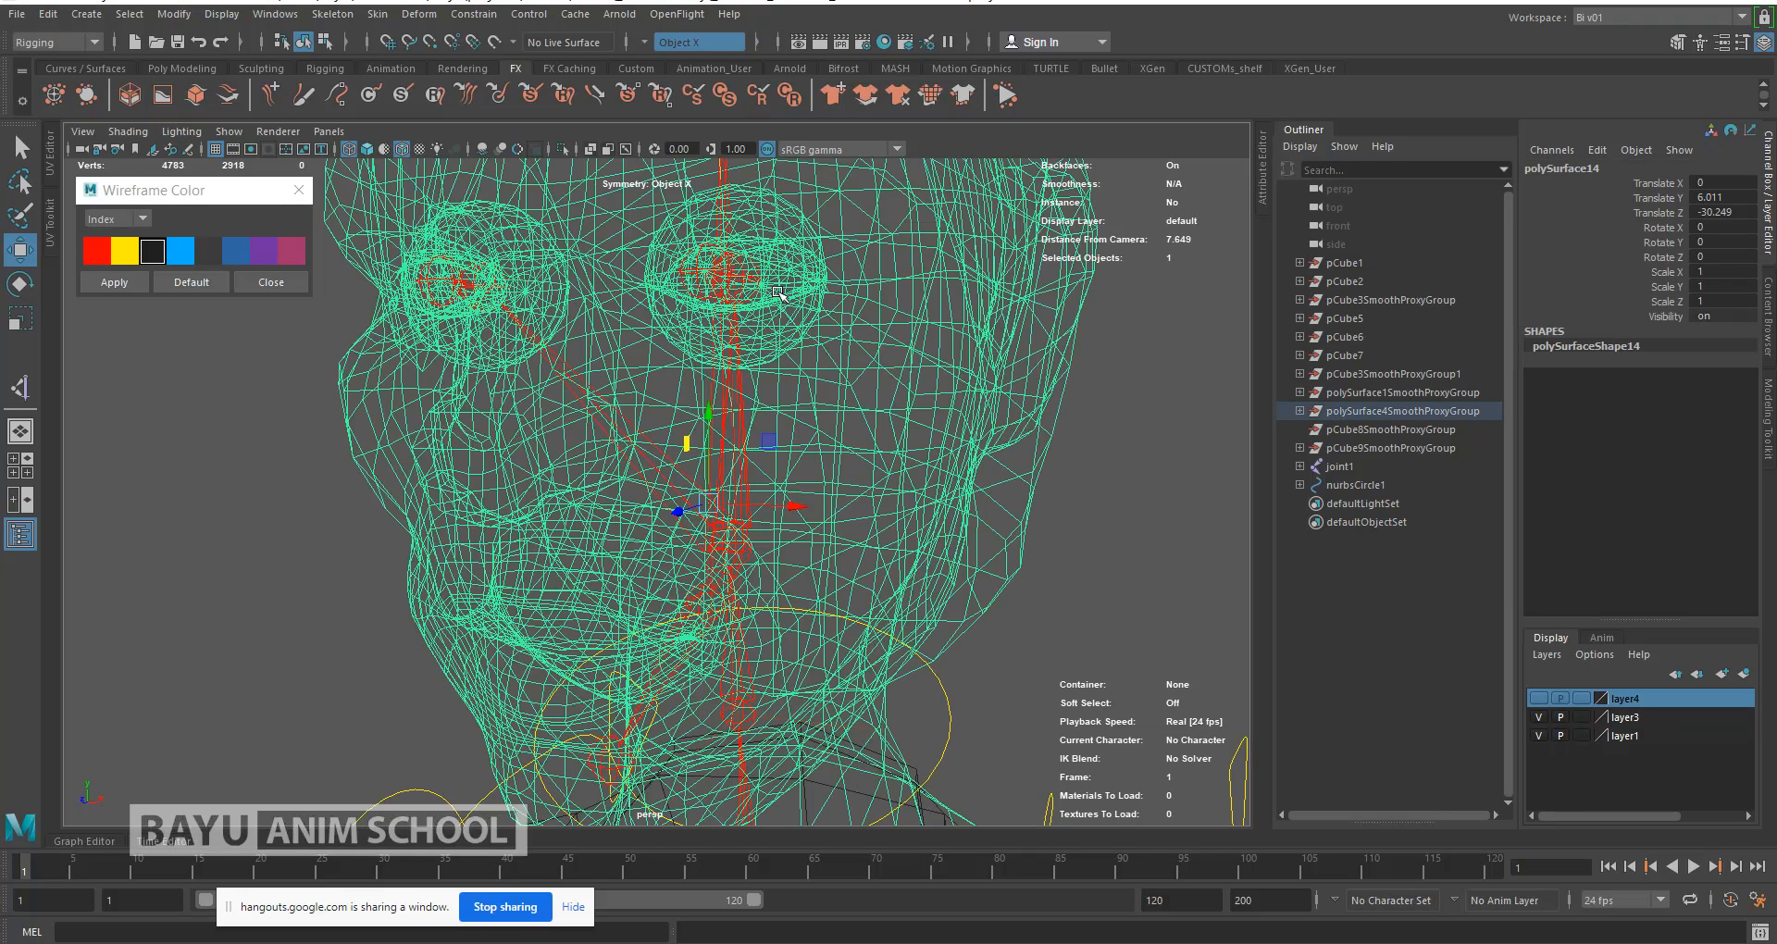
left_click(1079, 506)
middle_click_drag(905, 433, 884, 538, "alt")
key("5")
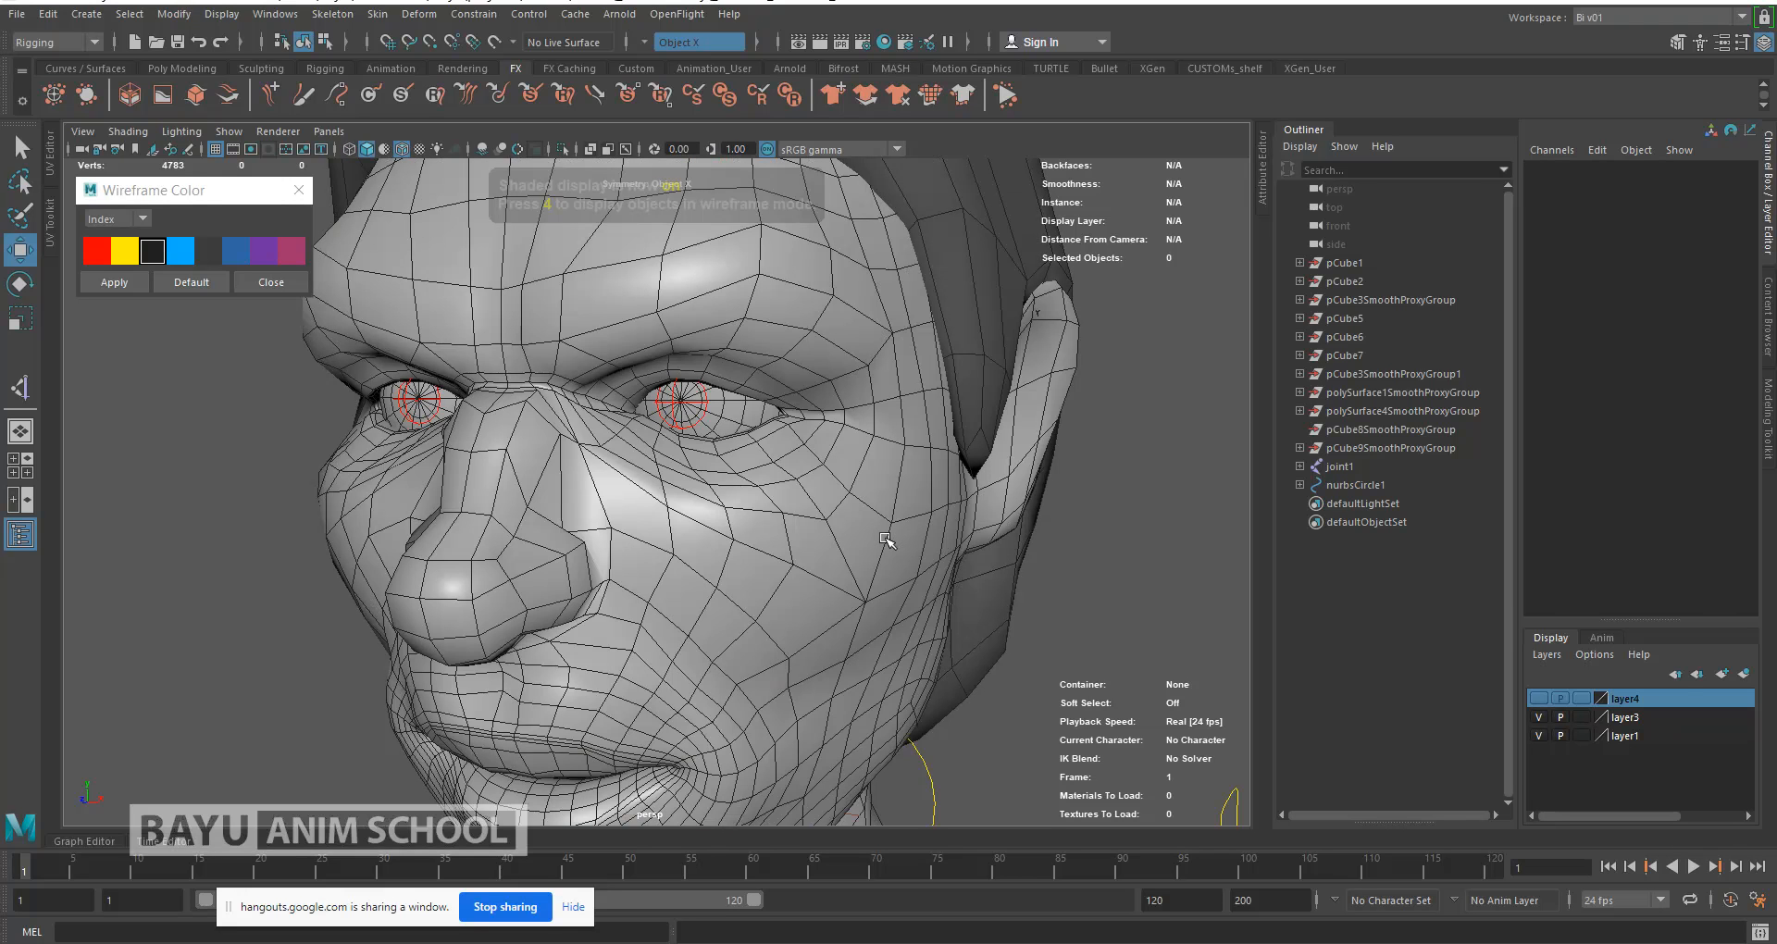
left_click(755, 421)
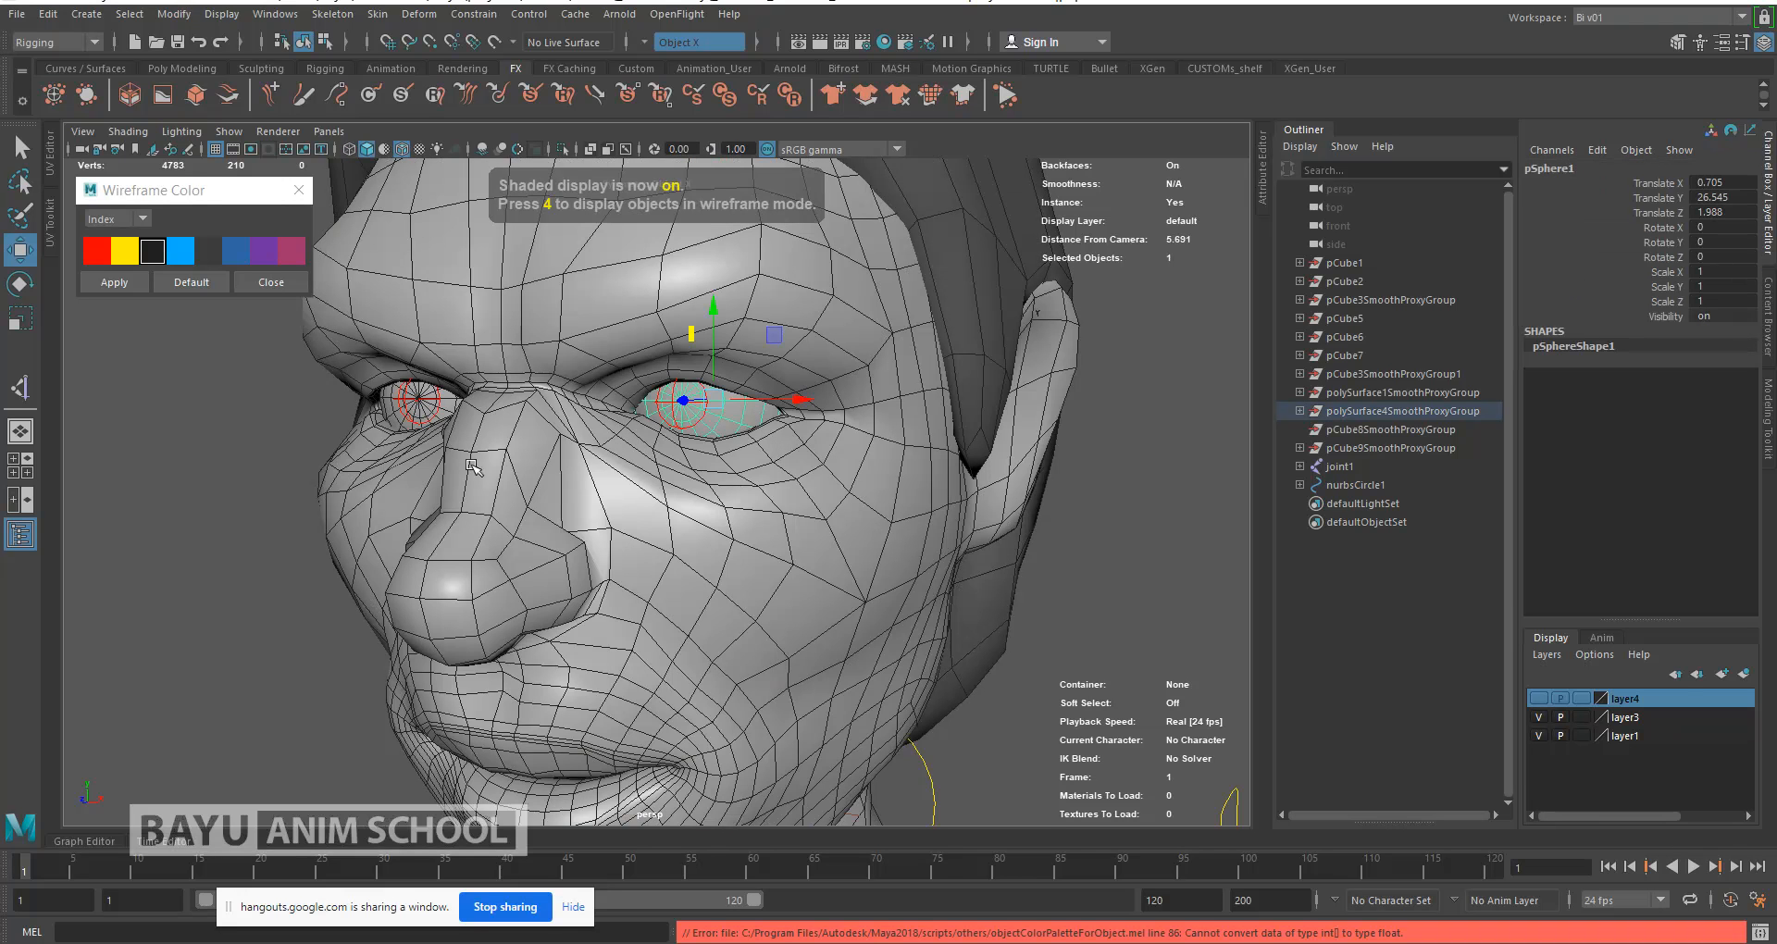
left_click(391, 417, "shift")
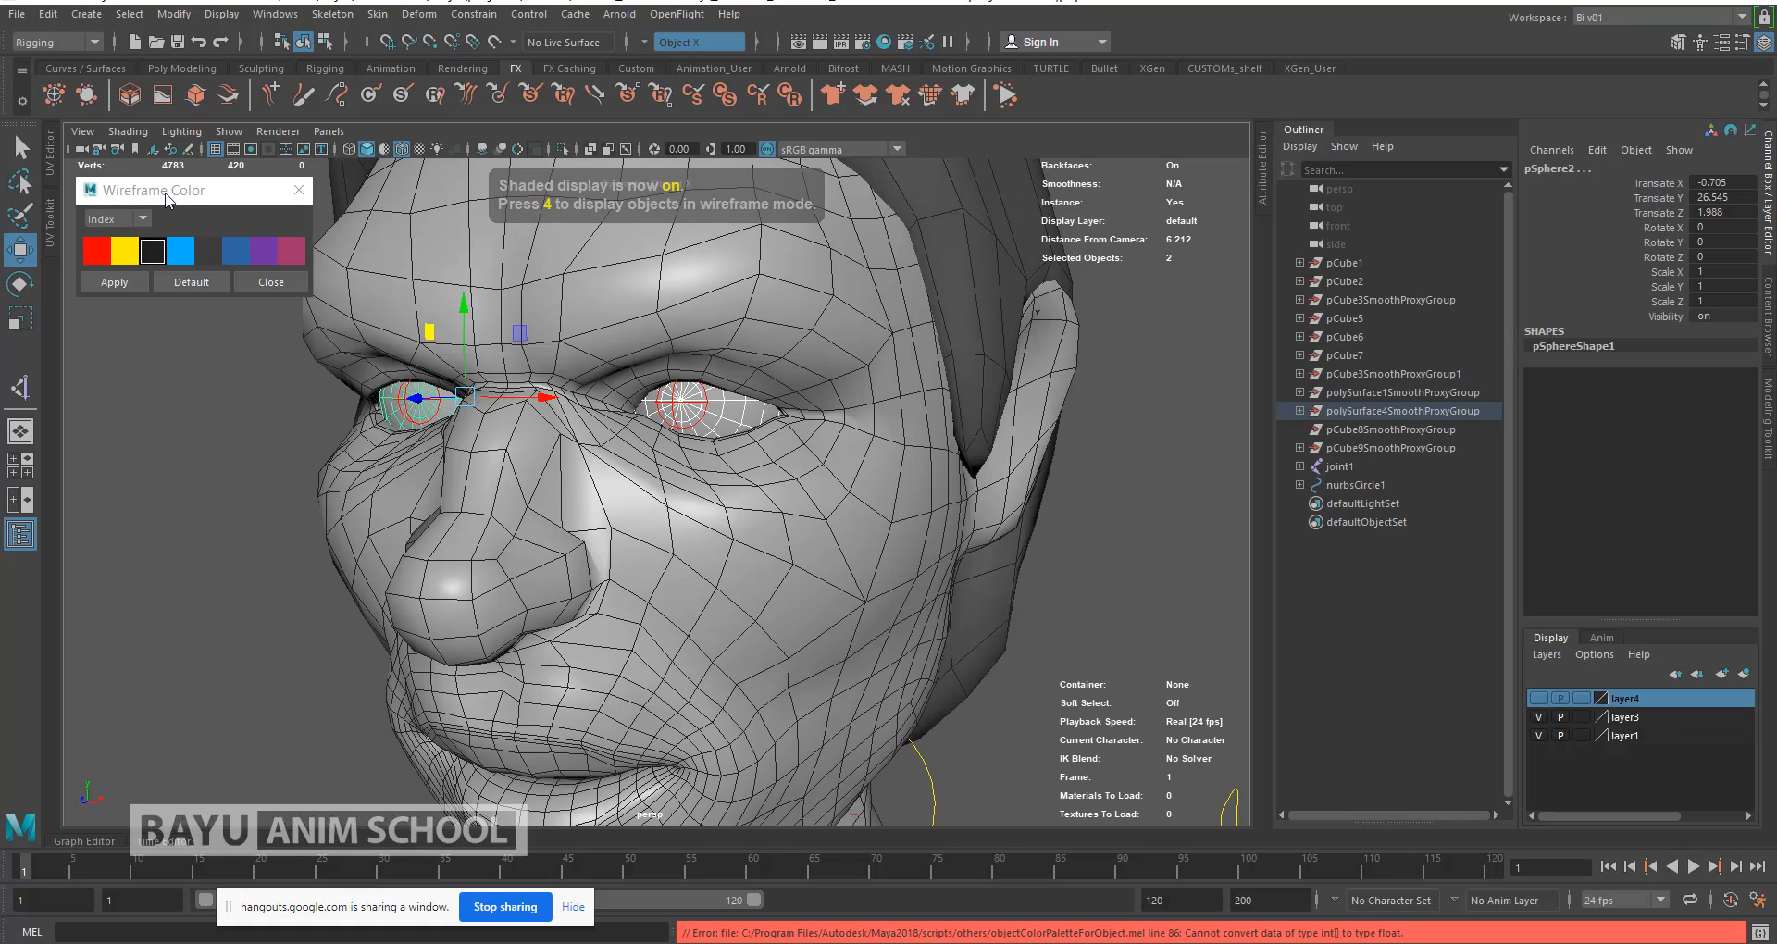
left_click(49, 14)
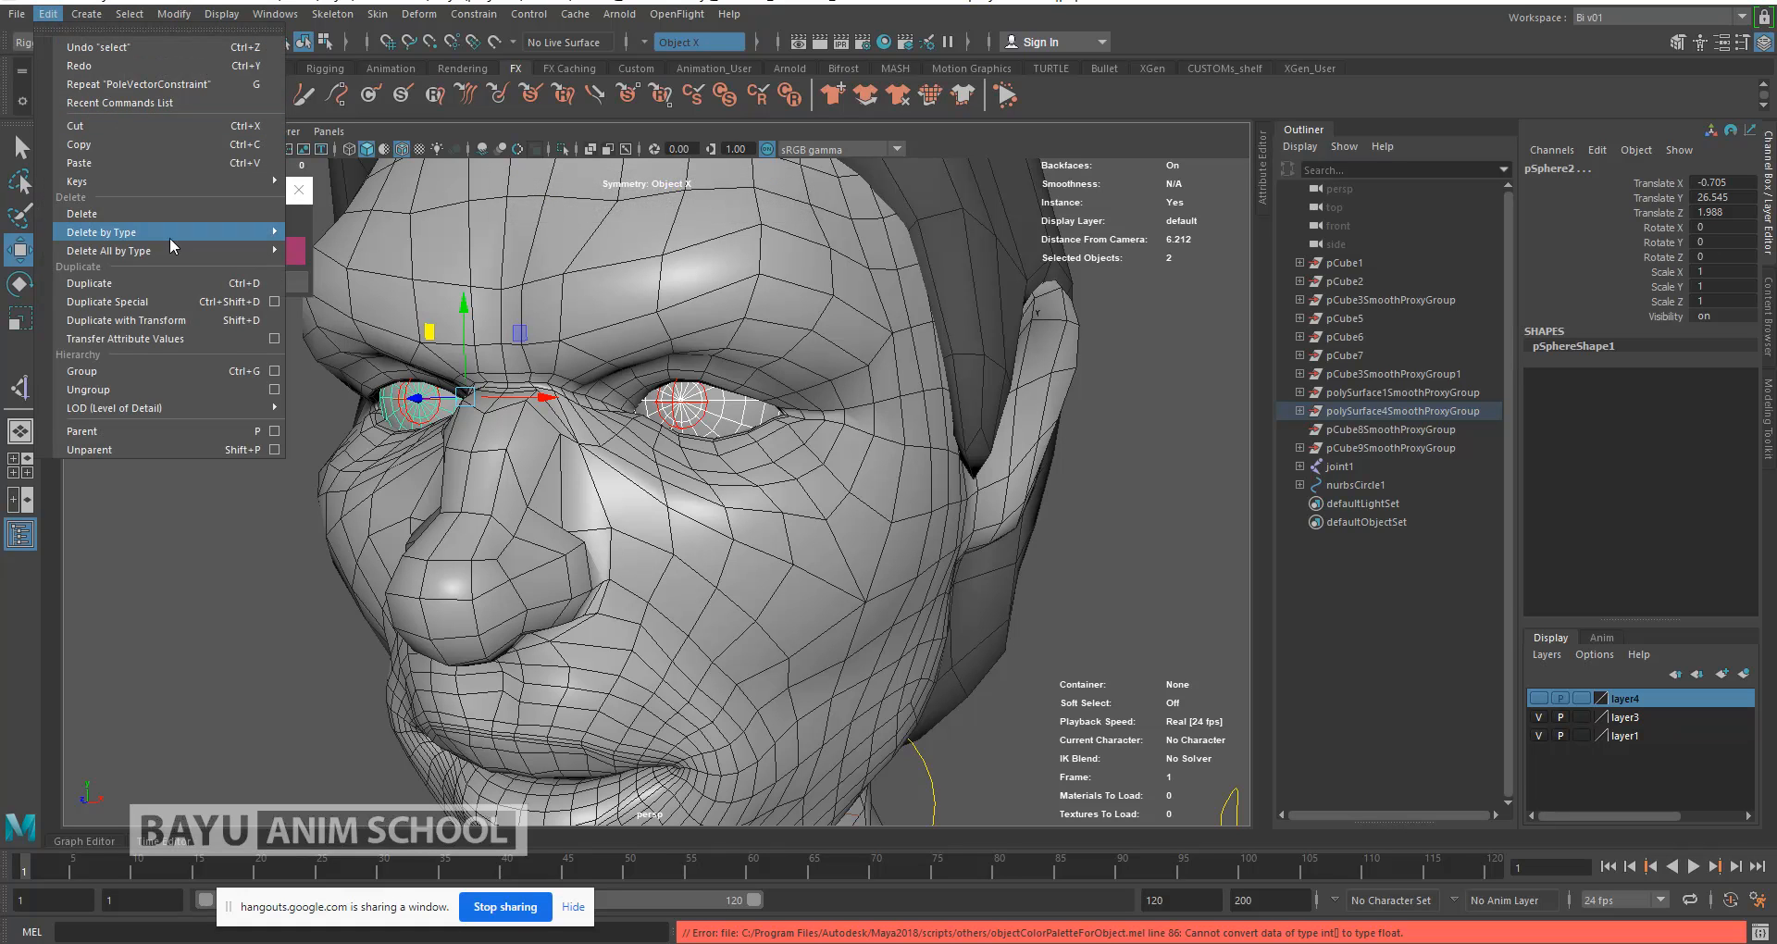
left_click(124, 447)
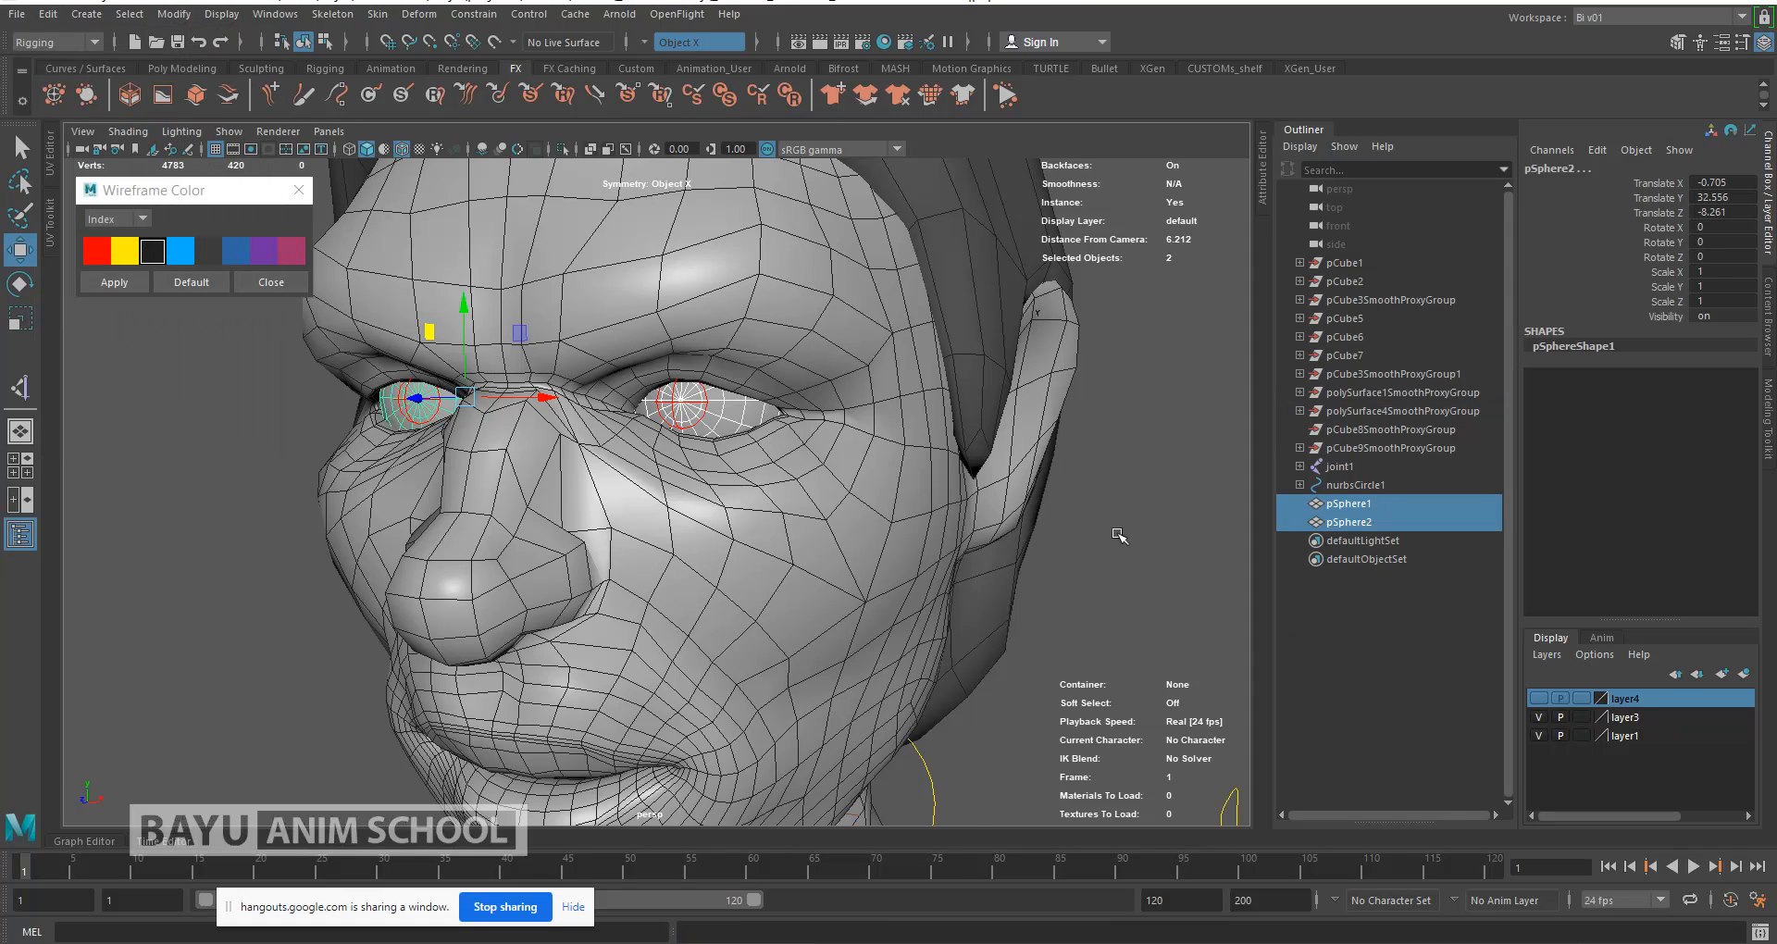
left_click(1118, 534)
scroll(864, 508, "down", 4)
middle_click_drag(891, 591, 850, 451, "alt")
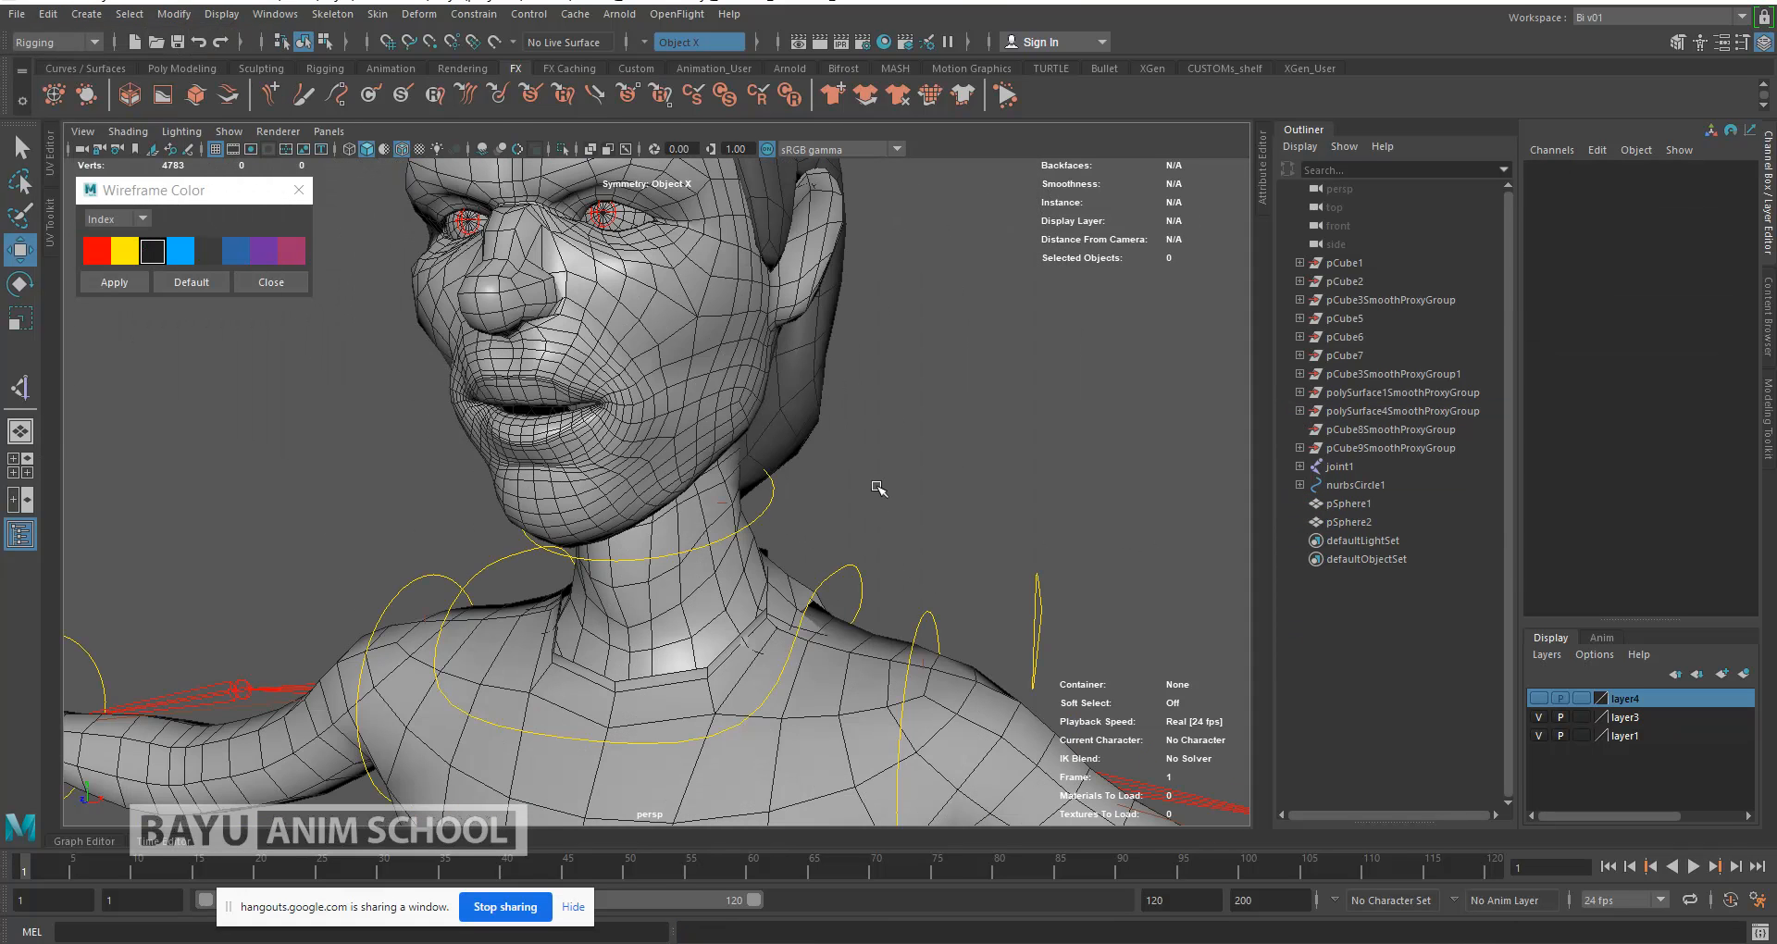
Step: In wireframe display, select the root joint joint1 together with the body mesh polySurface6 and the head mesh polySurface14
scroll(878, 488, "down", 6)
key("4")
middle_click_drag(769, 727, 813, 673, "alt")
left_click(639, 618)
left_click(723, 619, "shift")
scroll(797, 514, "up", 5)
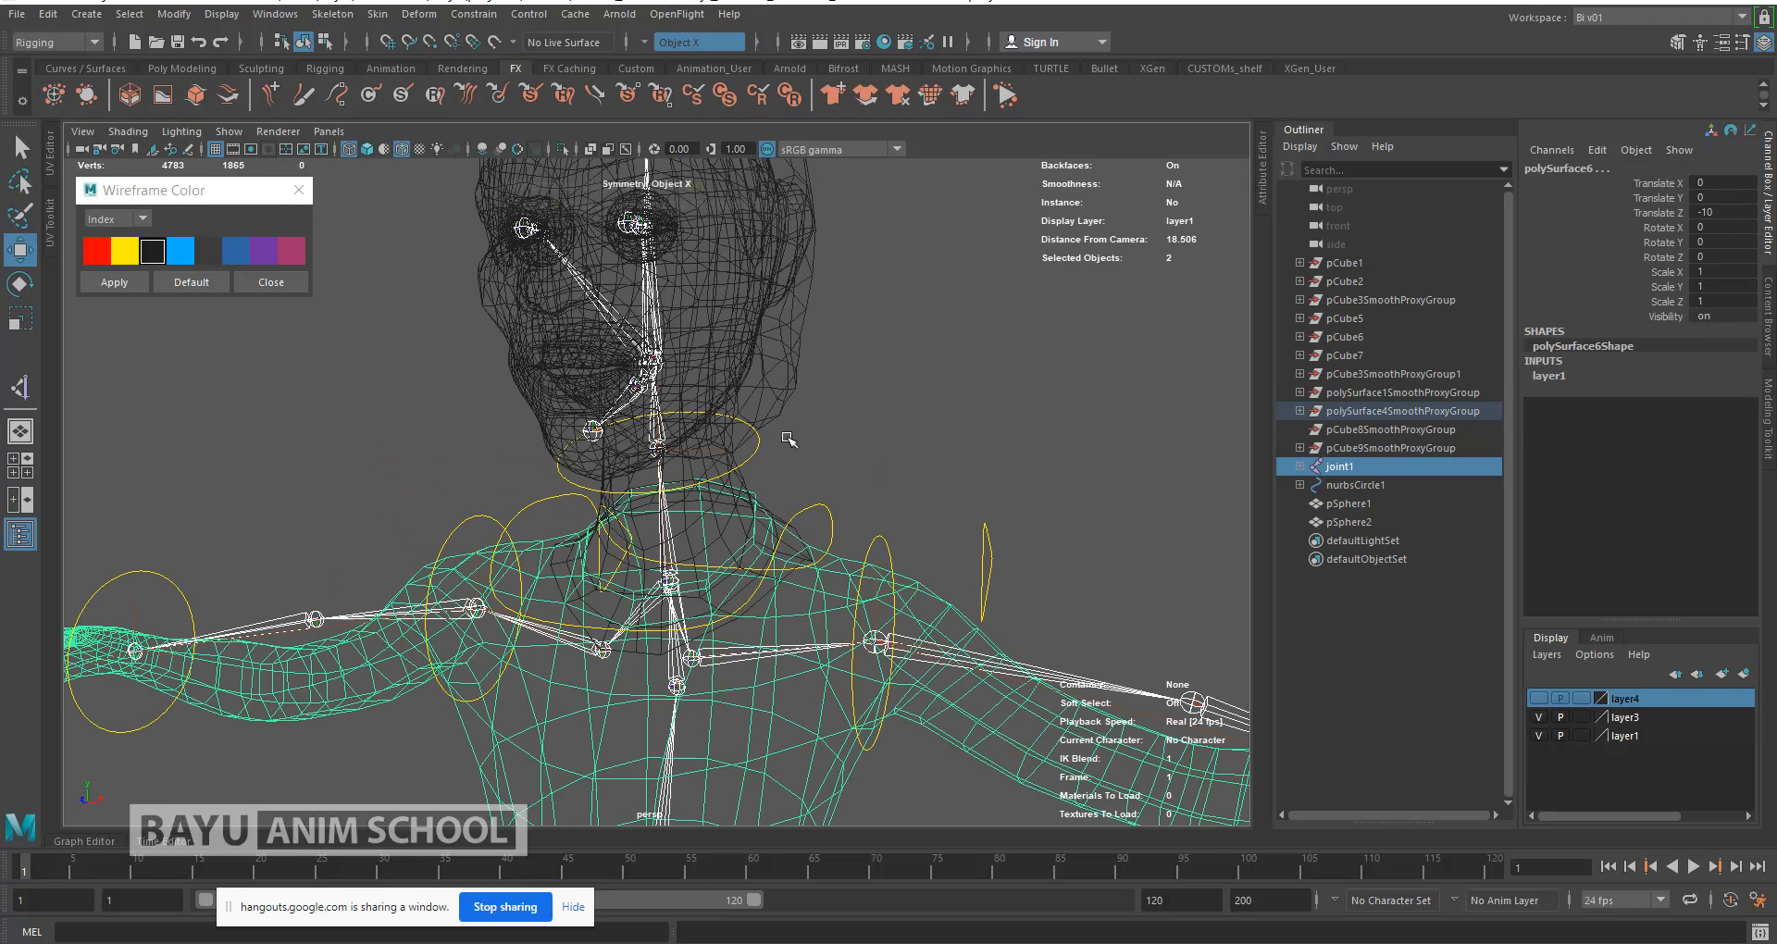
left_click(725, 533, "shift")
left_click_drag(845, 448, 768, 458, "alt")
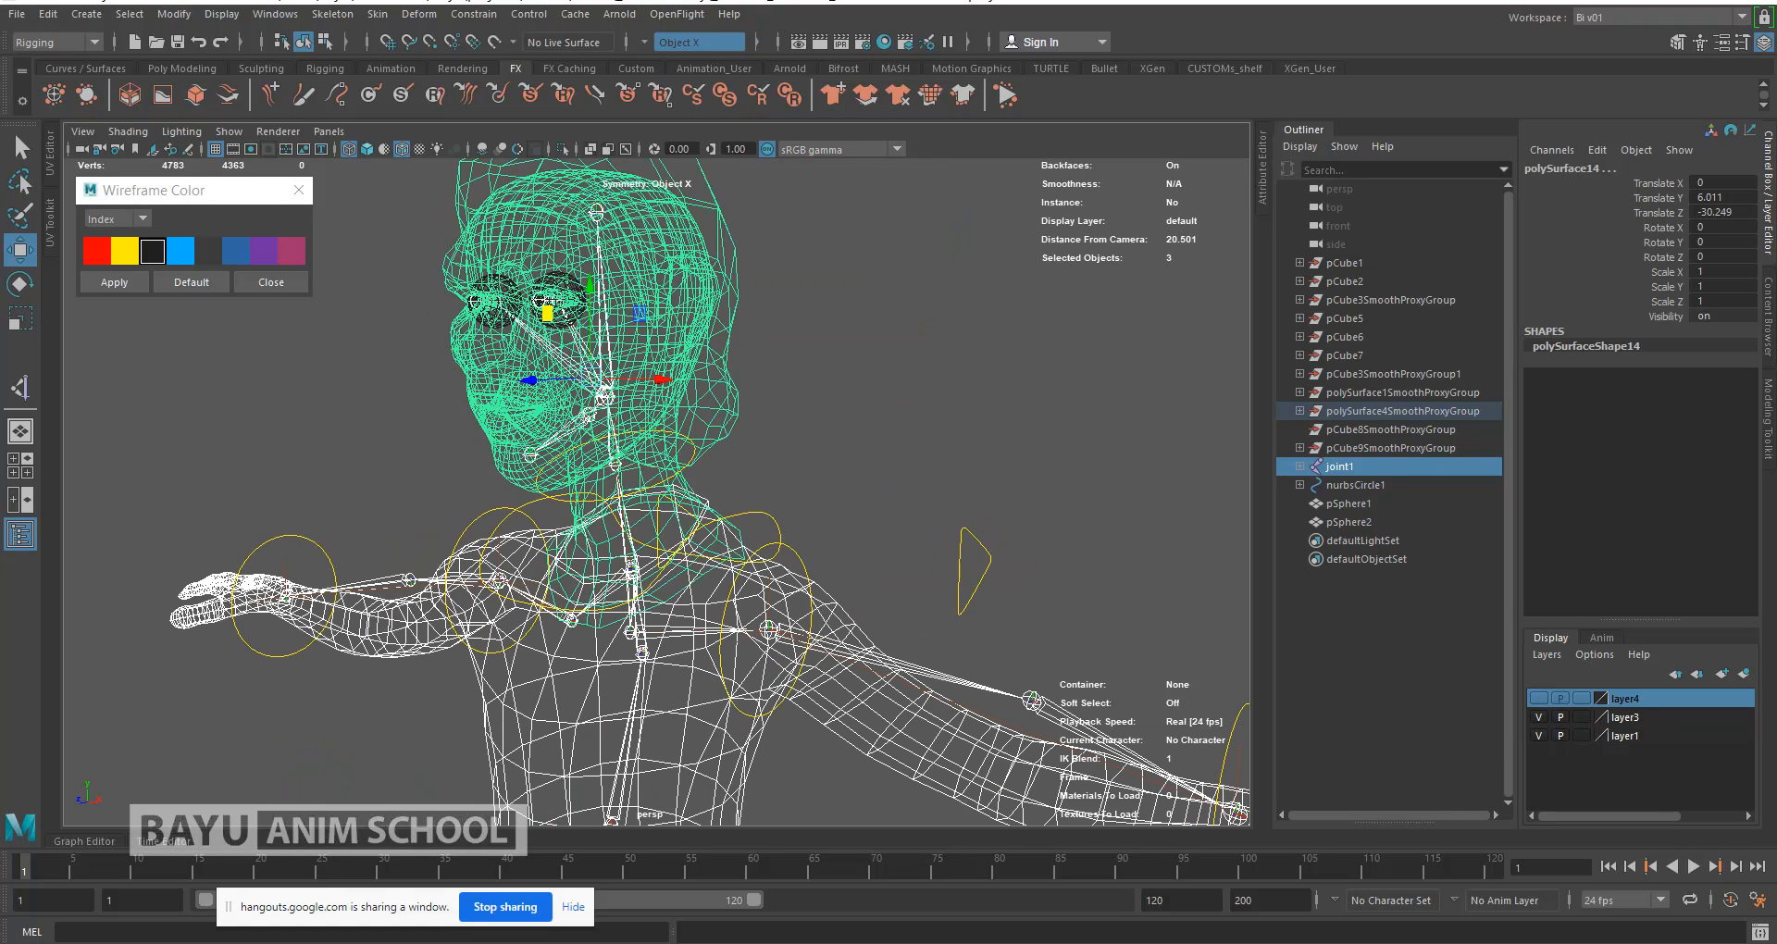
Step: Bind the selected body and head meshes to the joint hierarchy with the Geodesic Voxel bind method and Classic linear skinning
left_click(378, 14)
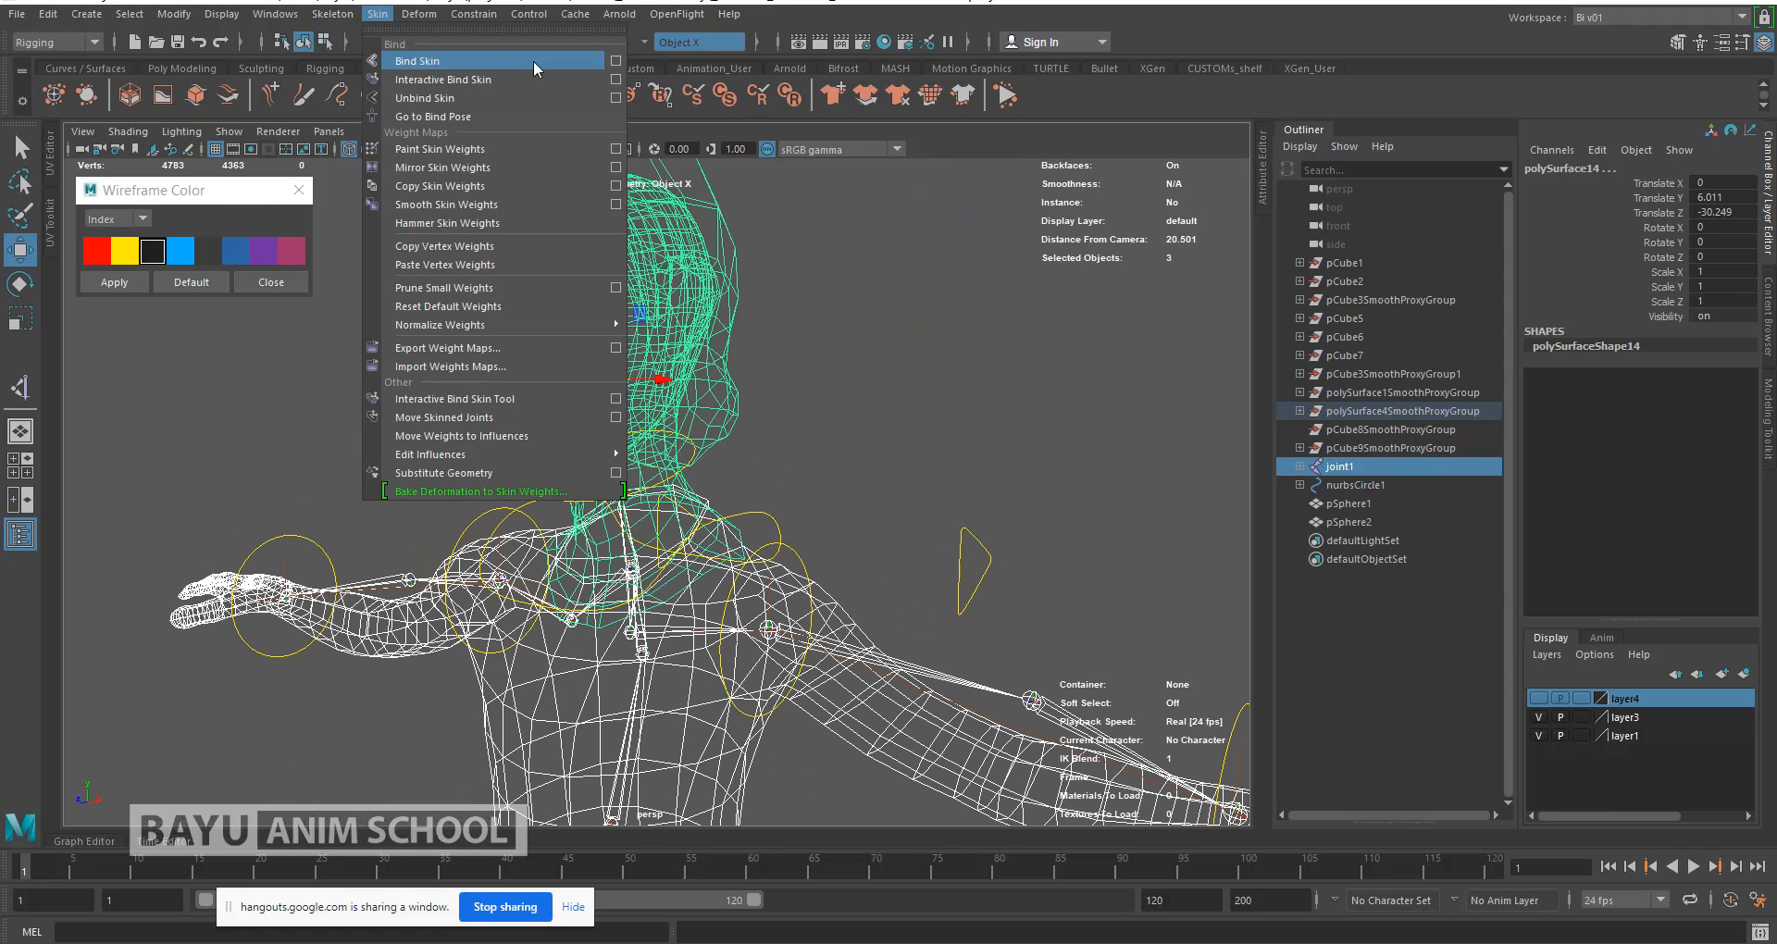
left_click(616, 61)
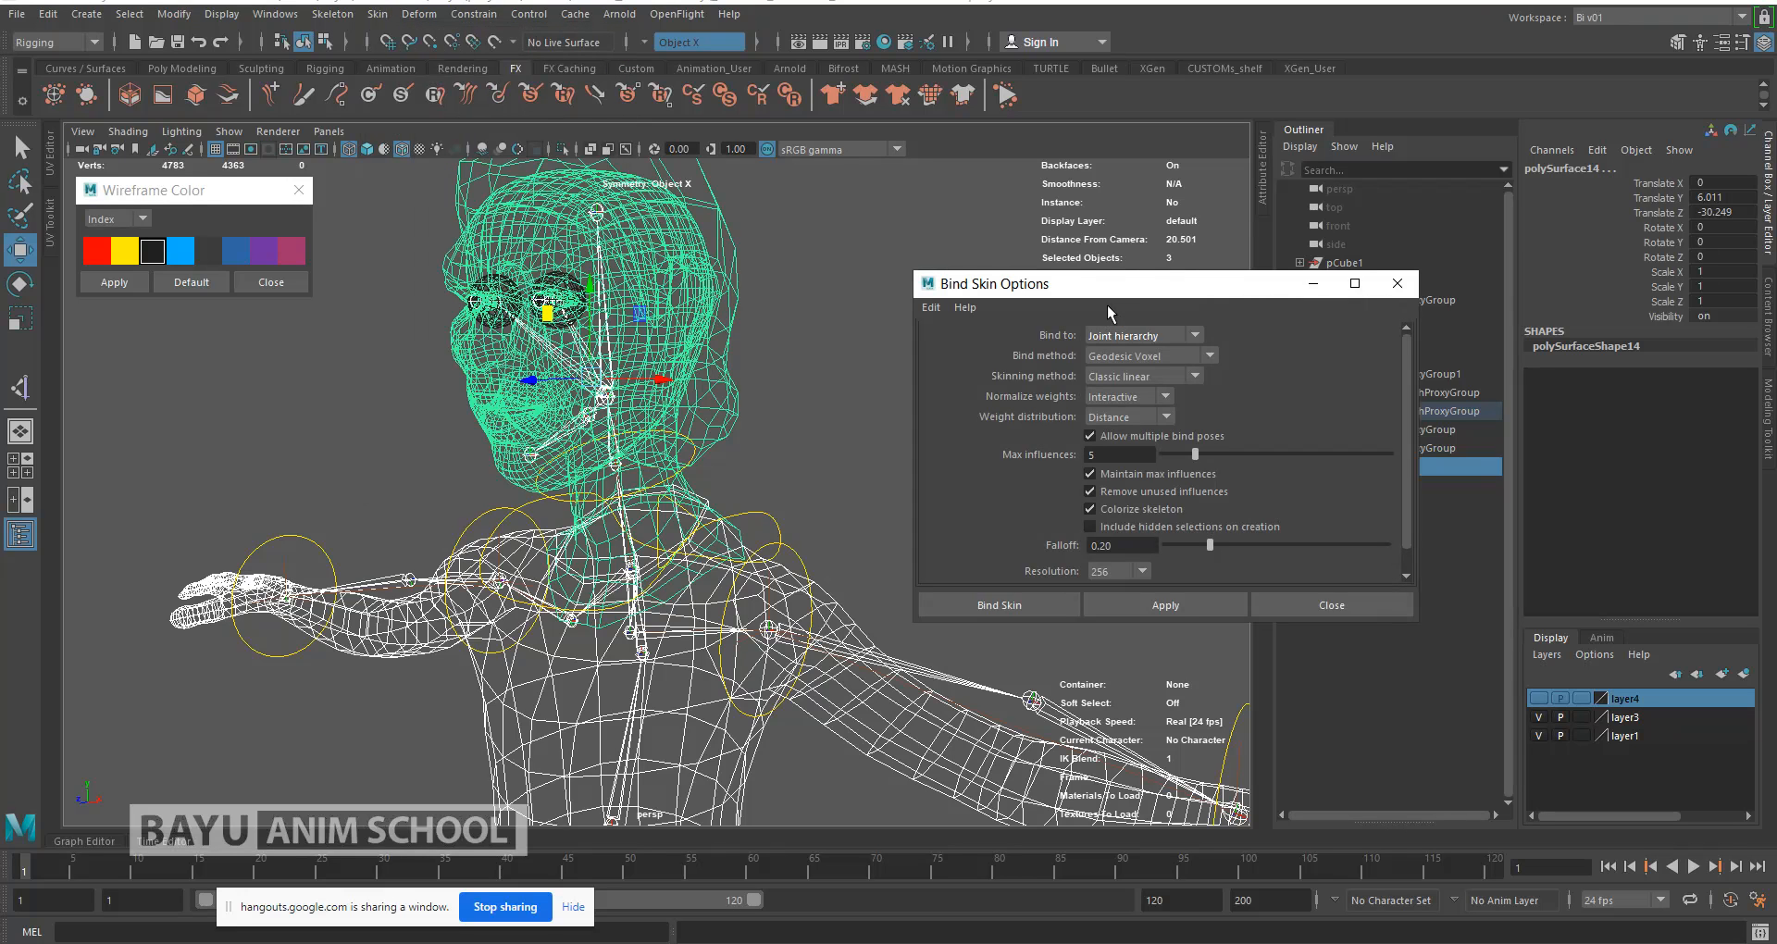
left_click_drag(1104, 285, 1036, 198)
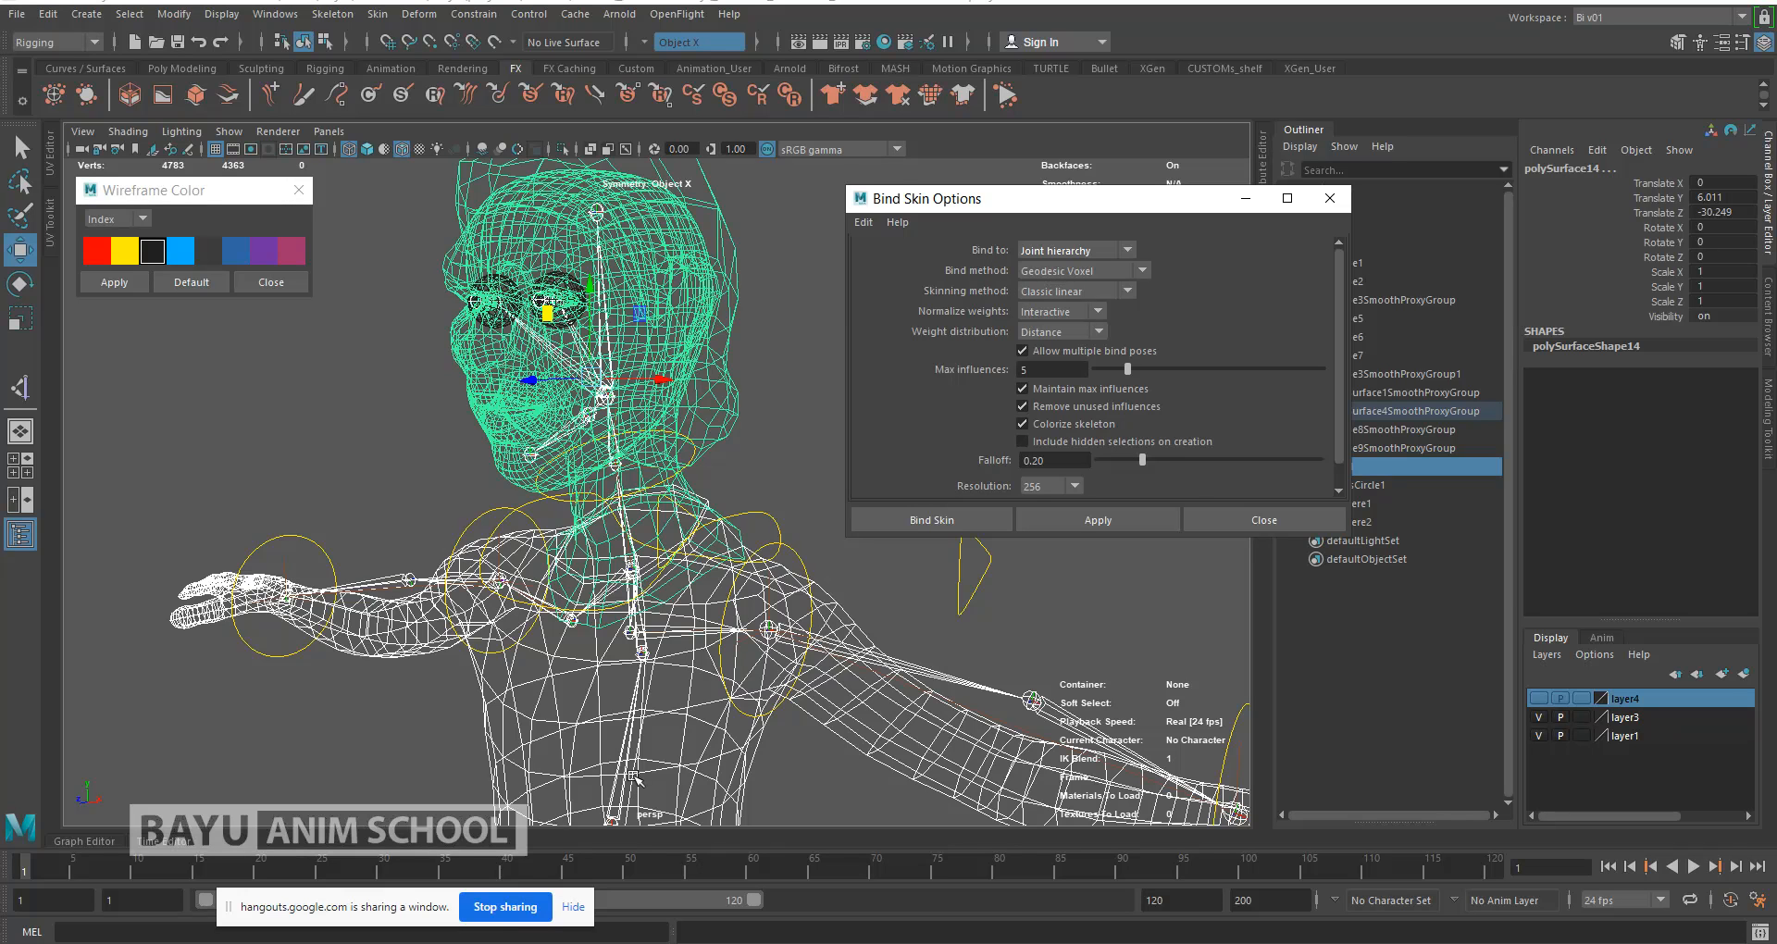
middle_click_drag(635, 779, 628, 648, "alt")
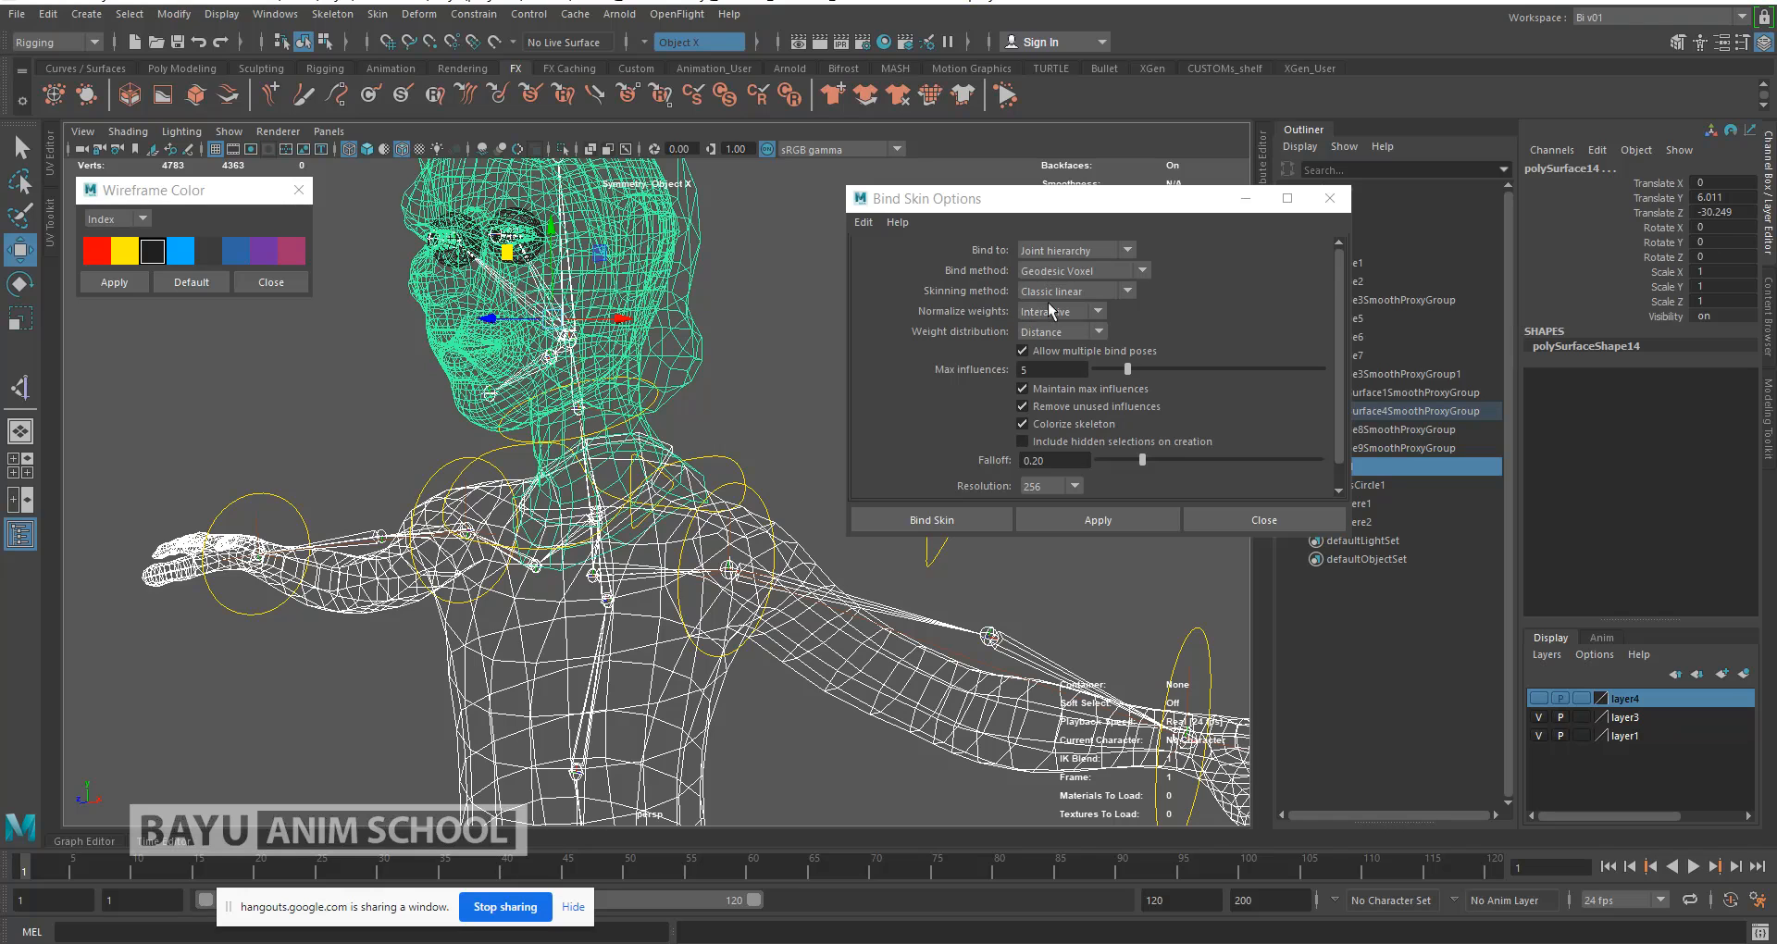
left_click(1128, 292)
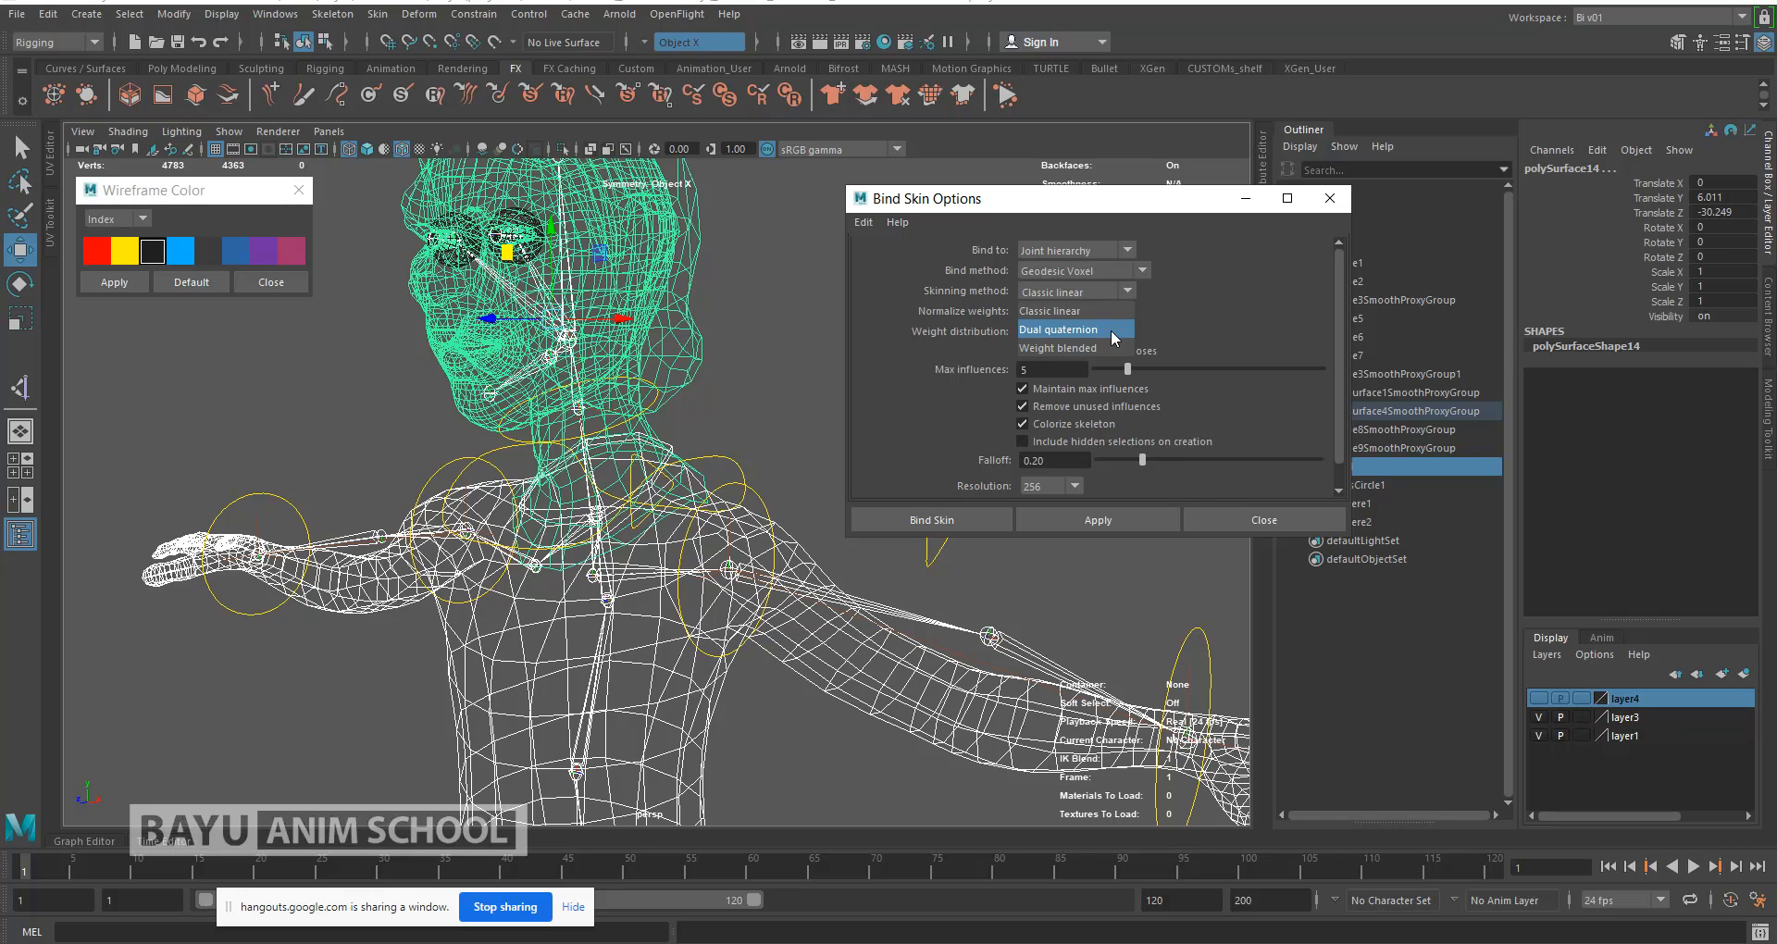
left_click(1049, 312)
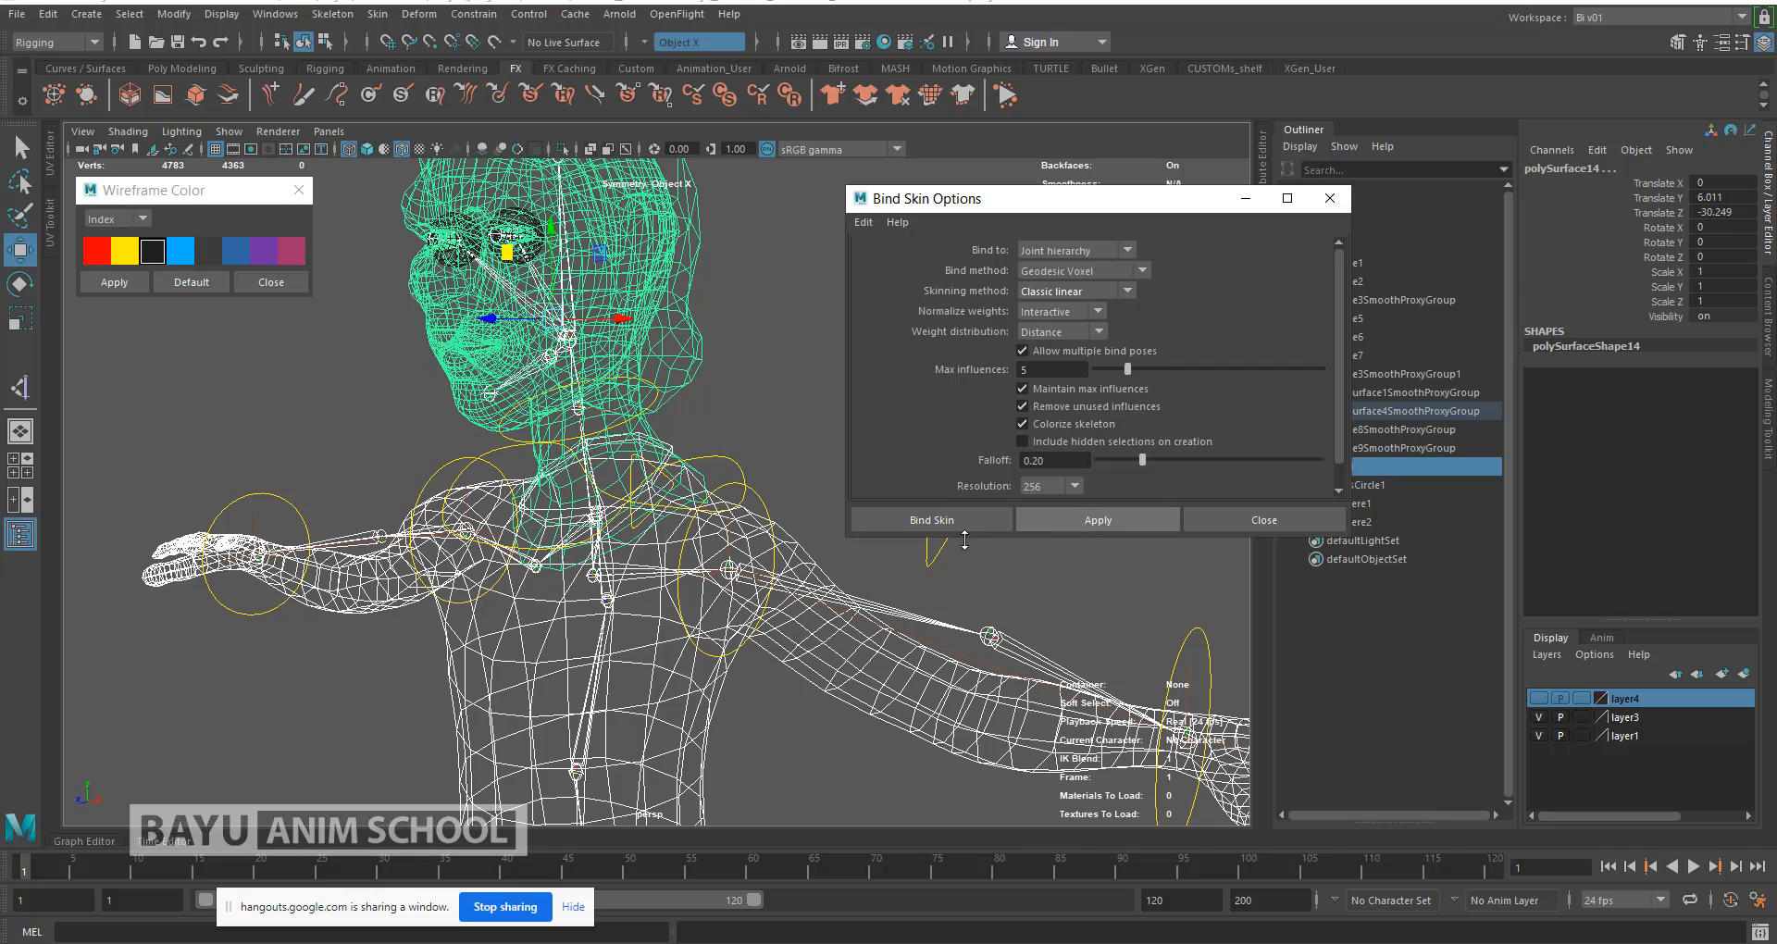
left_click(939, 522)
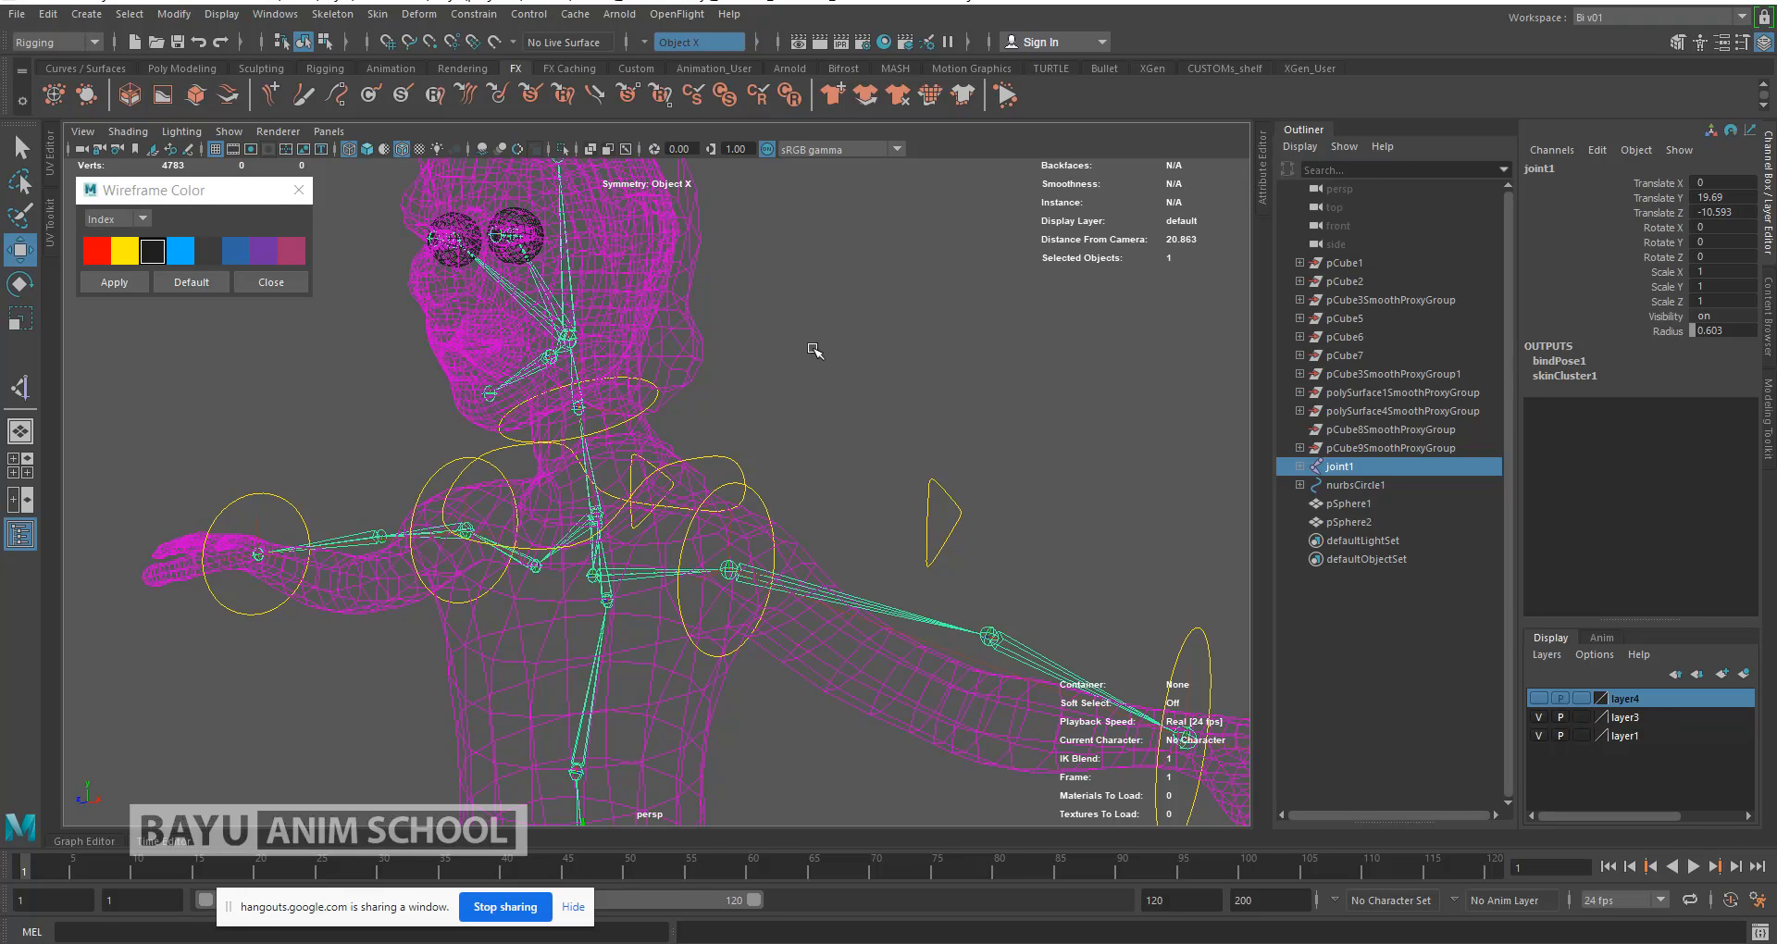
Step: Apply the red wireframe color to the root joint joint1 and clear the selection
left_click(812, 352)
left_click_drag(715, 422, 782, 257, "alt")
left_click(630, 732)
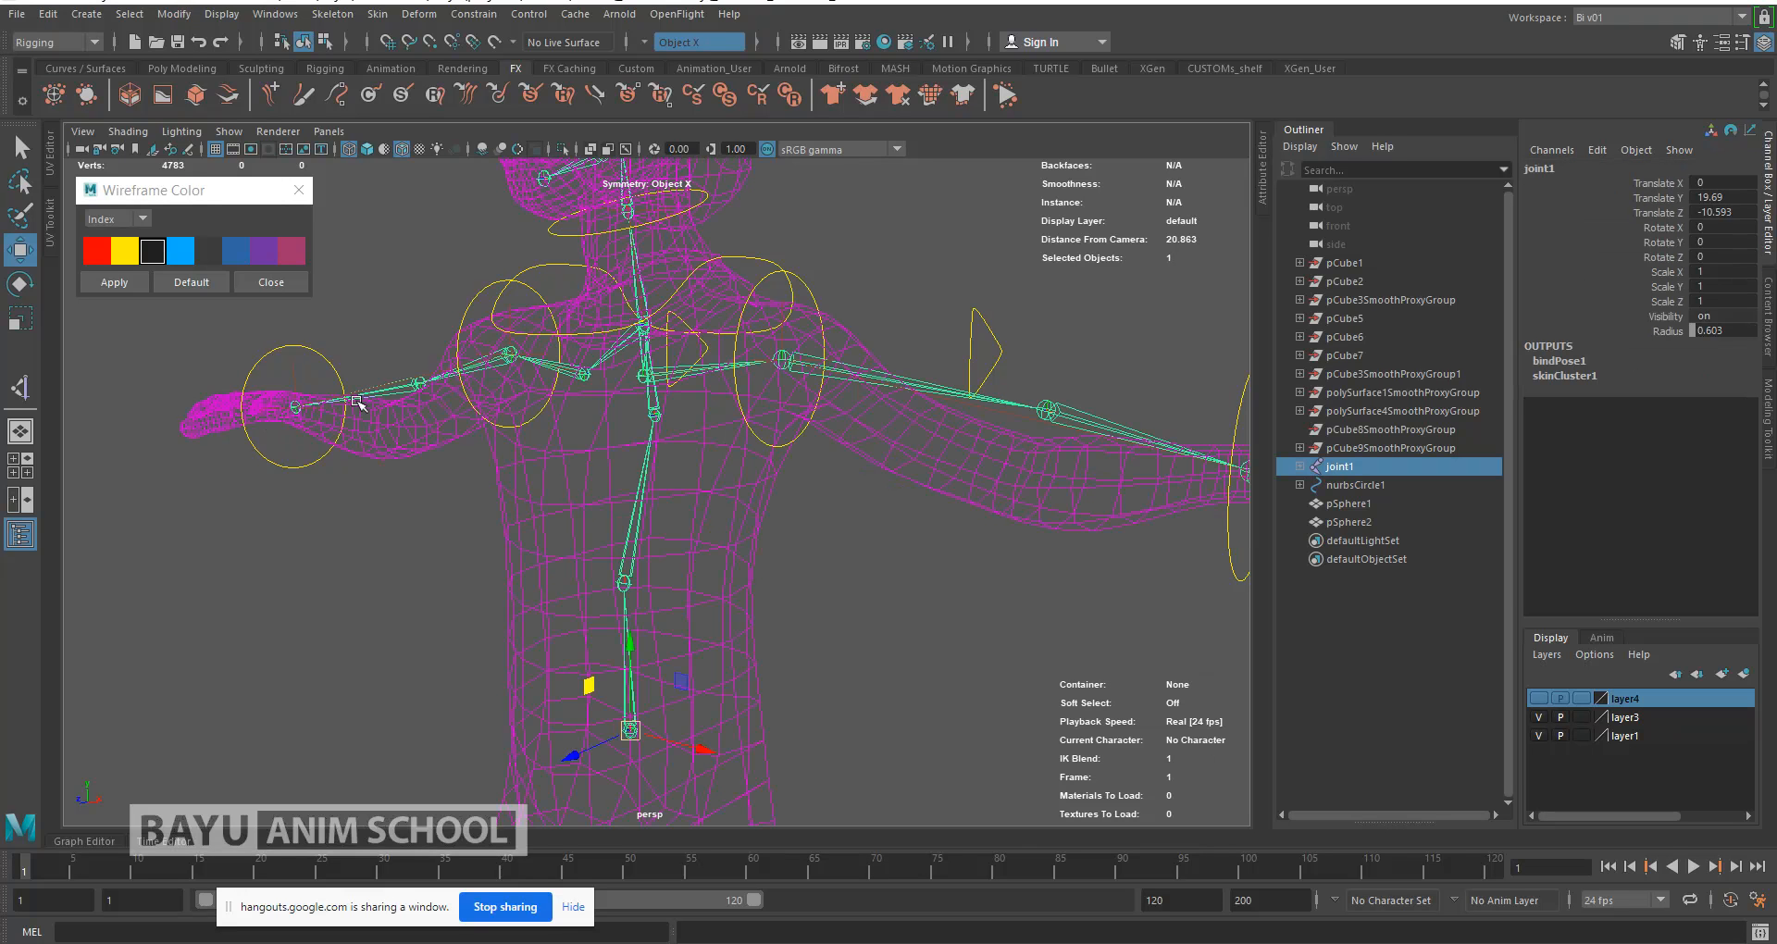
left_click(98, 260)
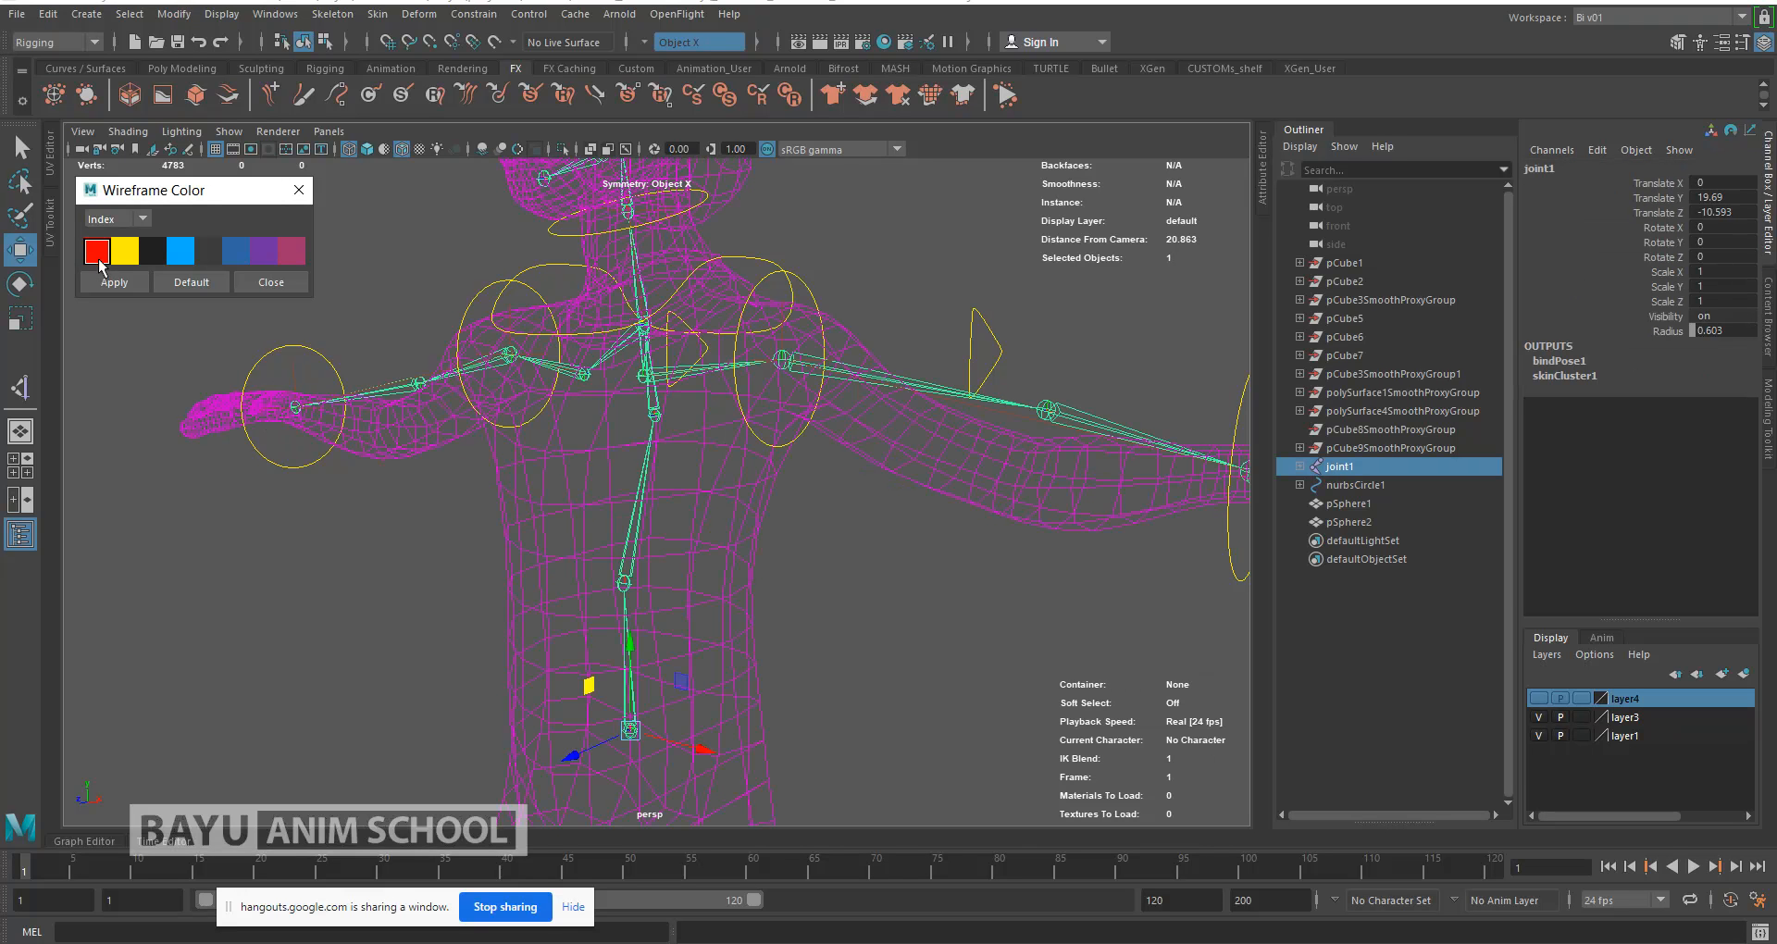
left_click(113, 282)
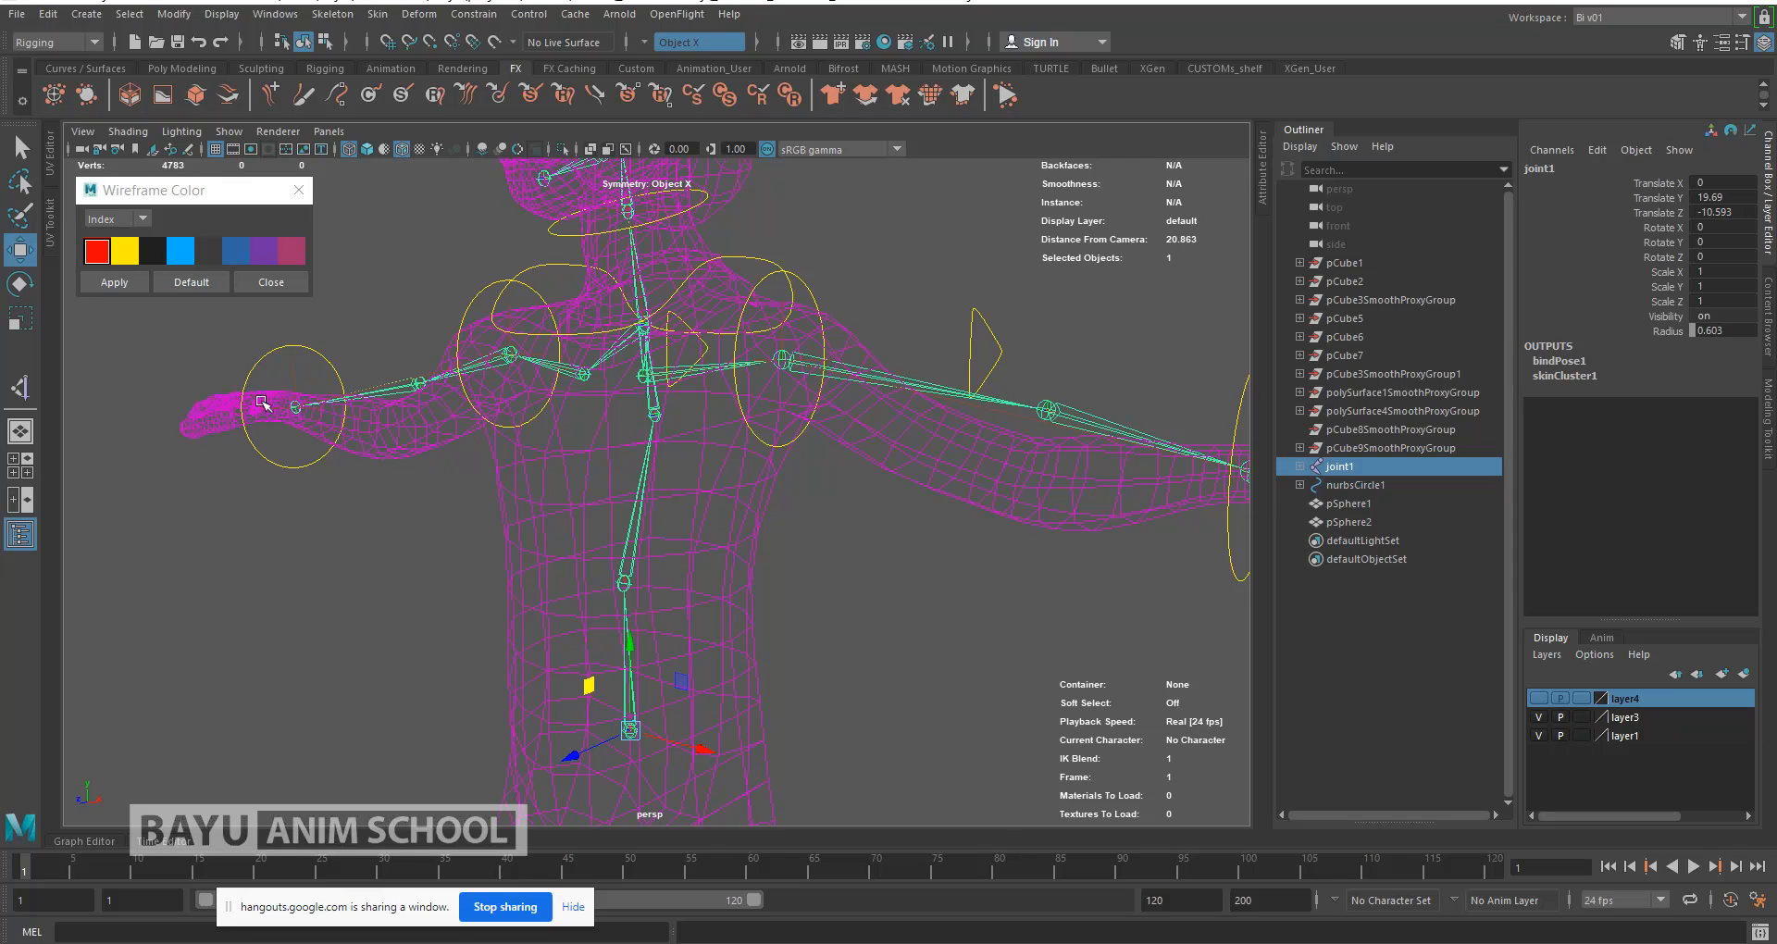
left_click(370, 515)
Step: Examine the bound body and skeleton in wireframe display and the face and eye area in shaded display
scroll(583, 446, "down", 5)
left_click_drag(583, 446, 561, 488, "alt")
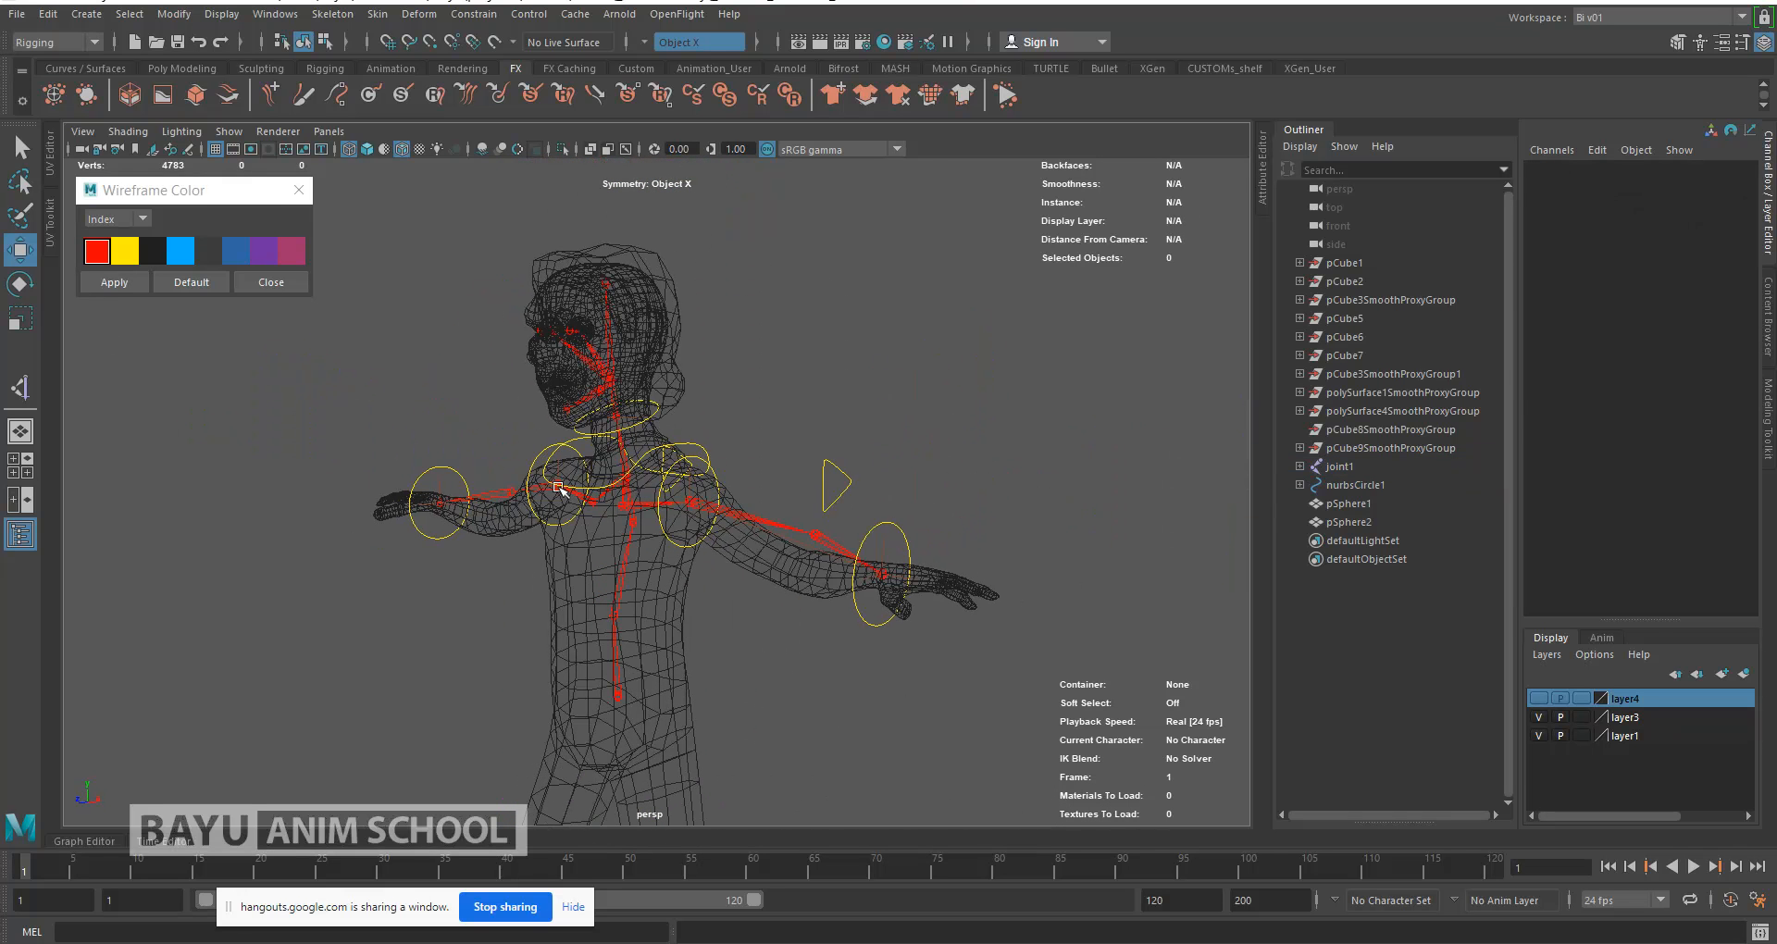
scroll(560, 488, "up", 4)
left_click_drag(594, 387, 731, 483, "alt")
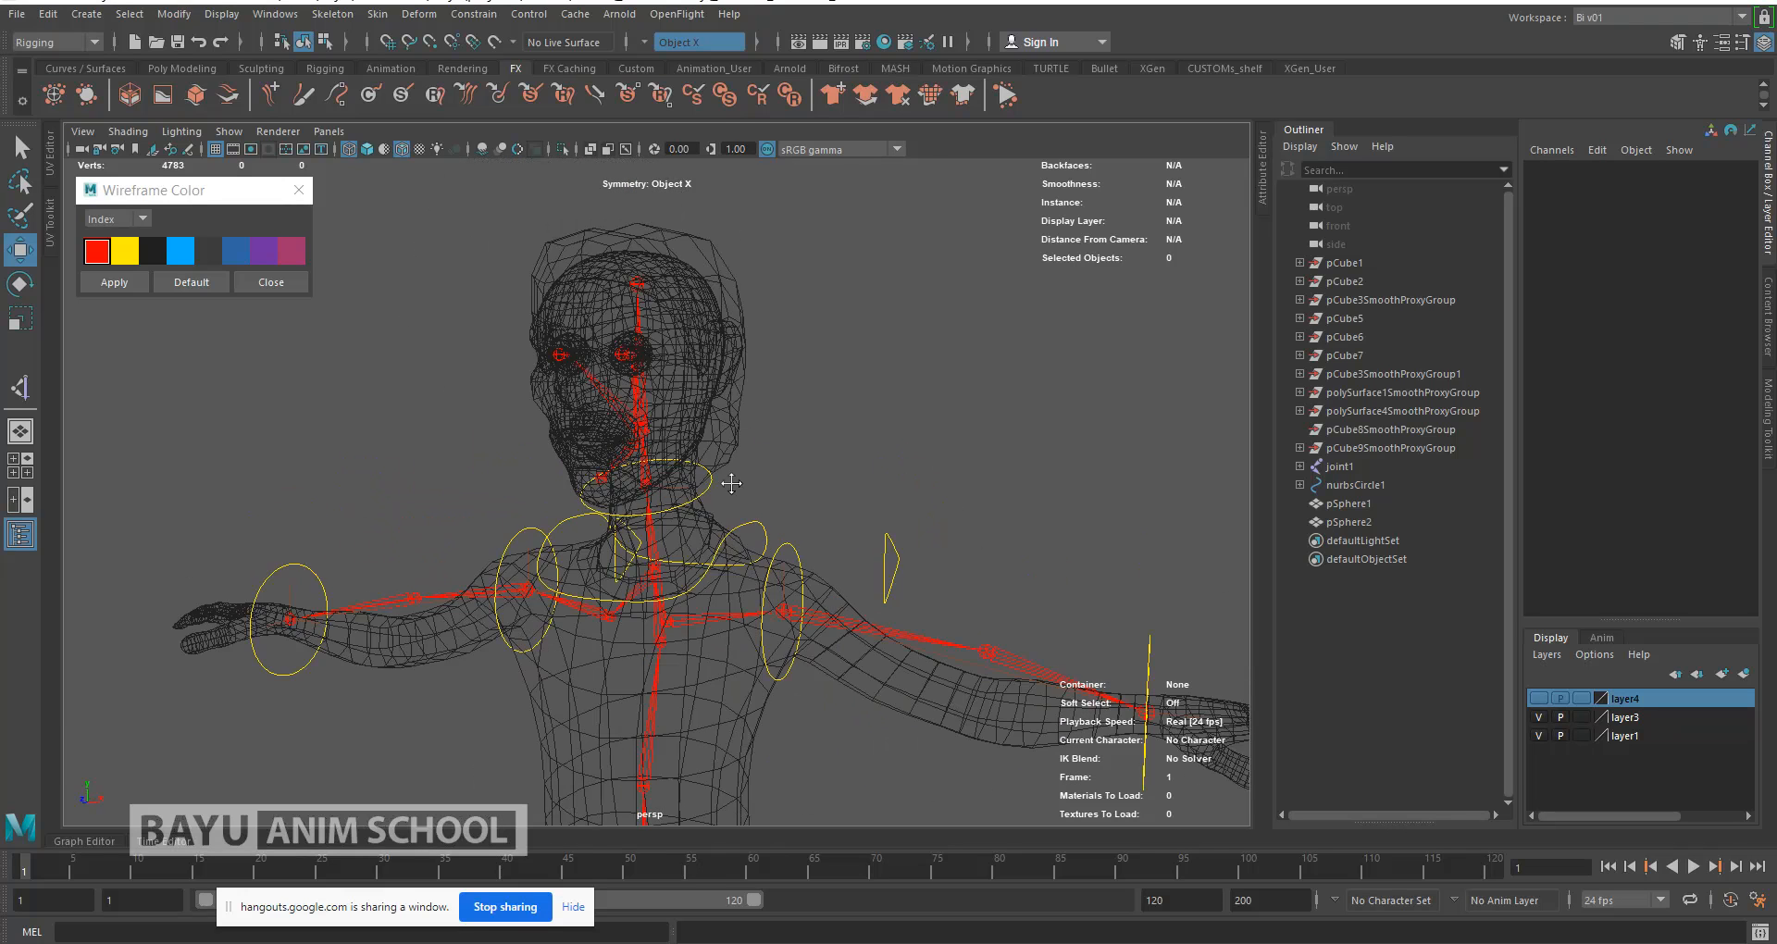
scroll(731, 483, "up", 3)
middle_click_drag(717, 444, 738, 496, "alt")
scroll(700, 431, "up", 3)
scroll(698, 429, "down", 2)
mouse_move(698, 429)
middle_mouse_down("alt")
mouse_move(734, 526)
mouse_move(722, 480)
middle_mouse_up("alt")
key("5")
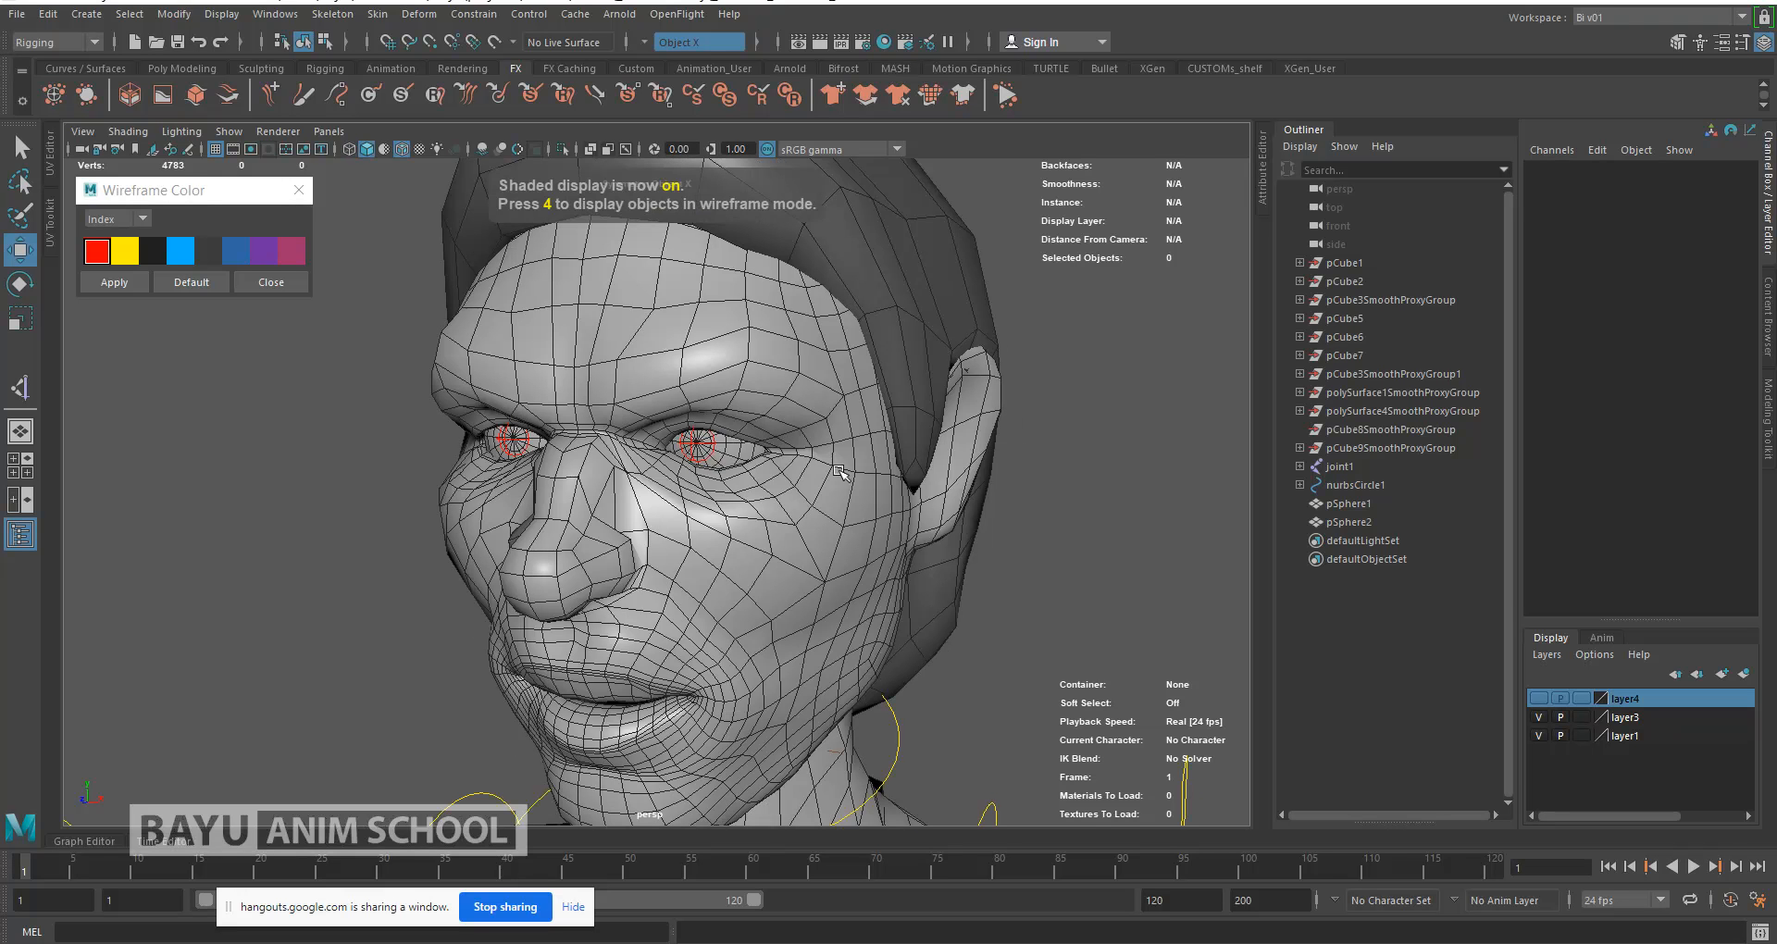
scroll(858, 525, "up", 2)
left_click_drag(858, 525, 832, 519, "alt")
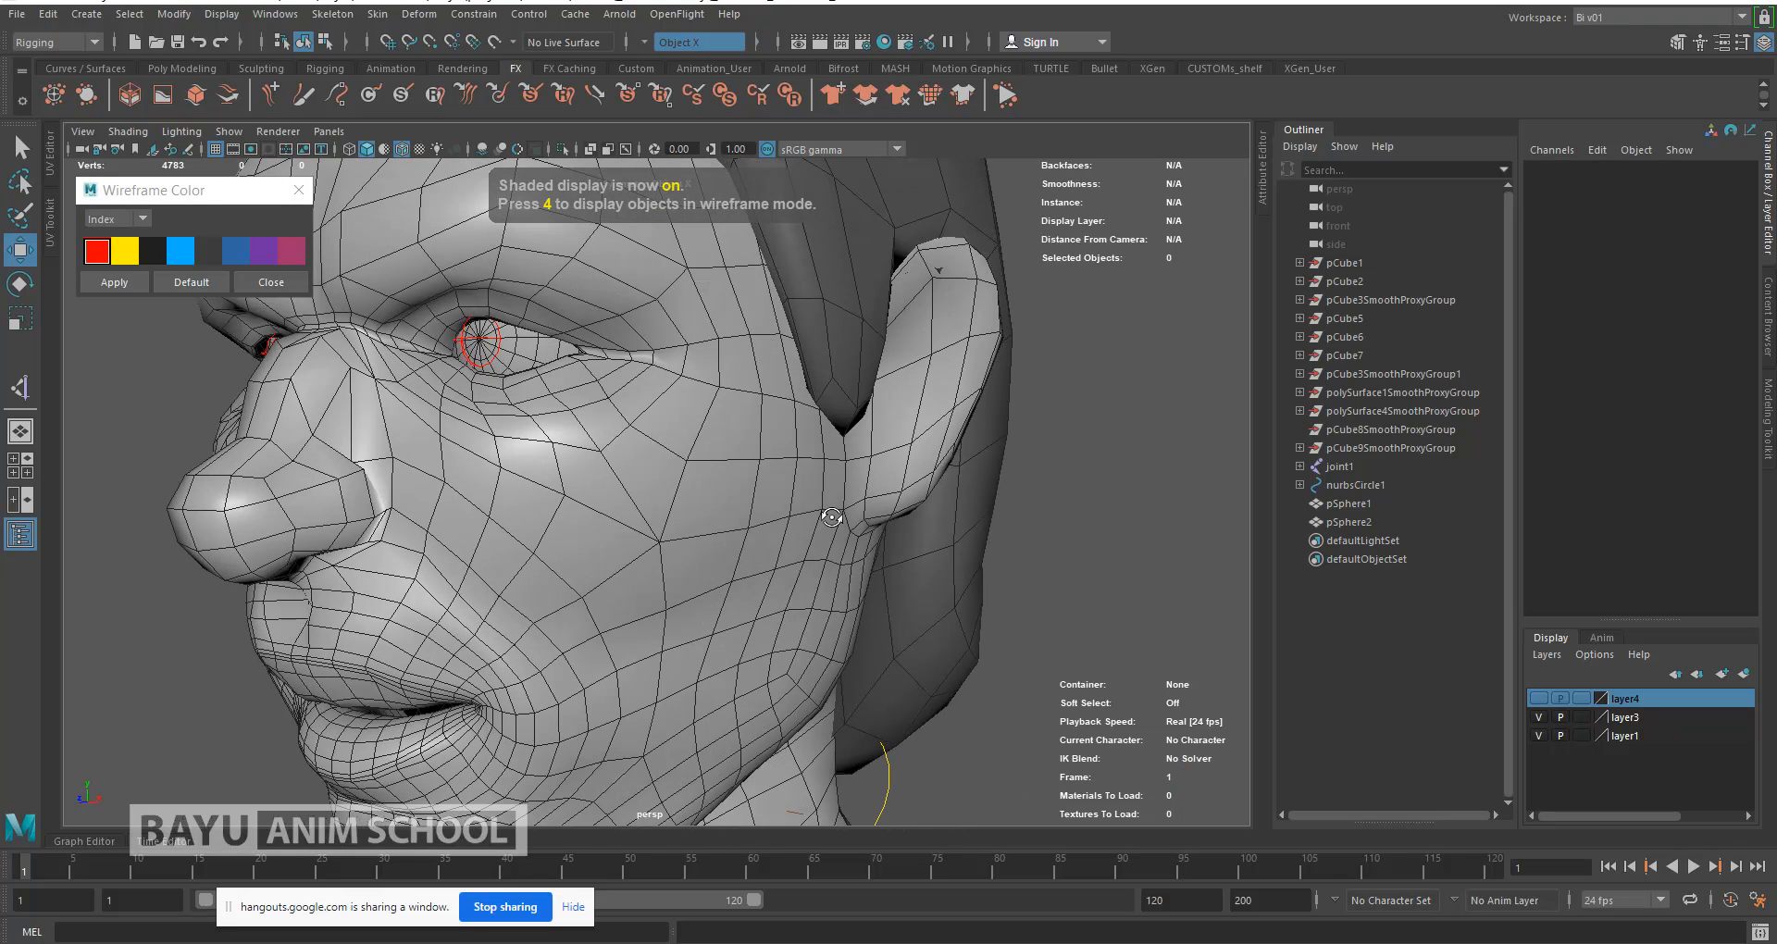
middle_click_drag(669, 504, 680, 512, "alt")
left_click_drag(680, 512, 693, 519, "alt")
scroll(697, 508, "up", 4)
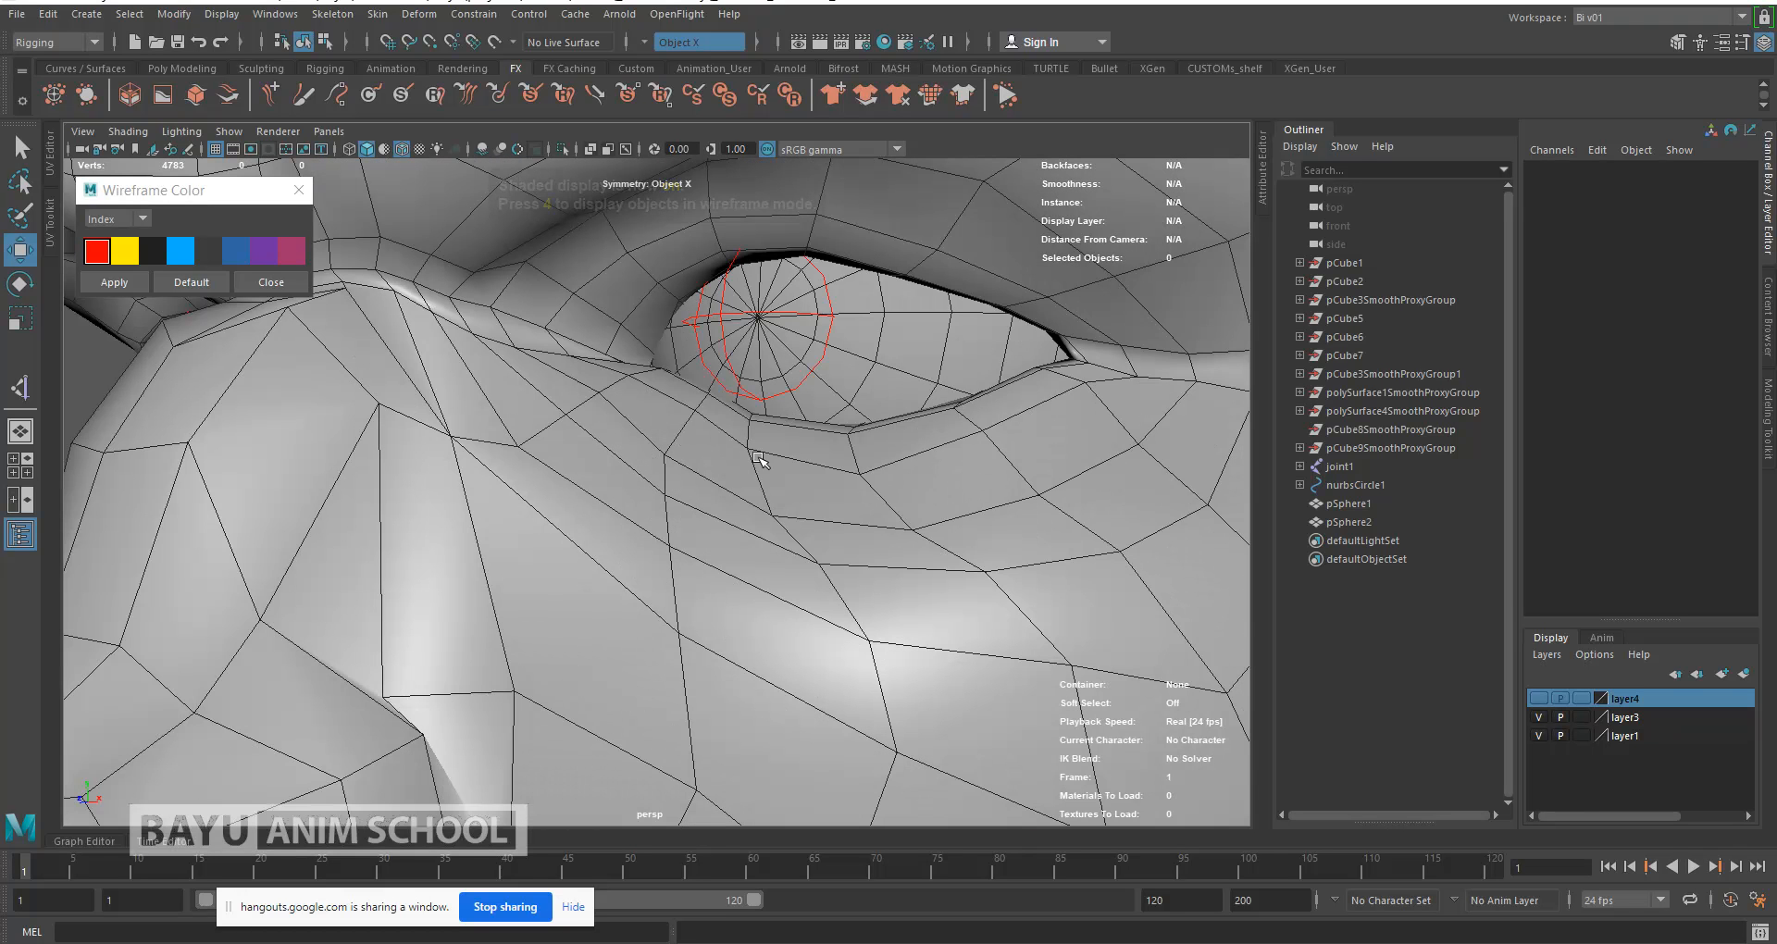
left_click_drag(767, 451, 746, 471, "alt")
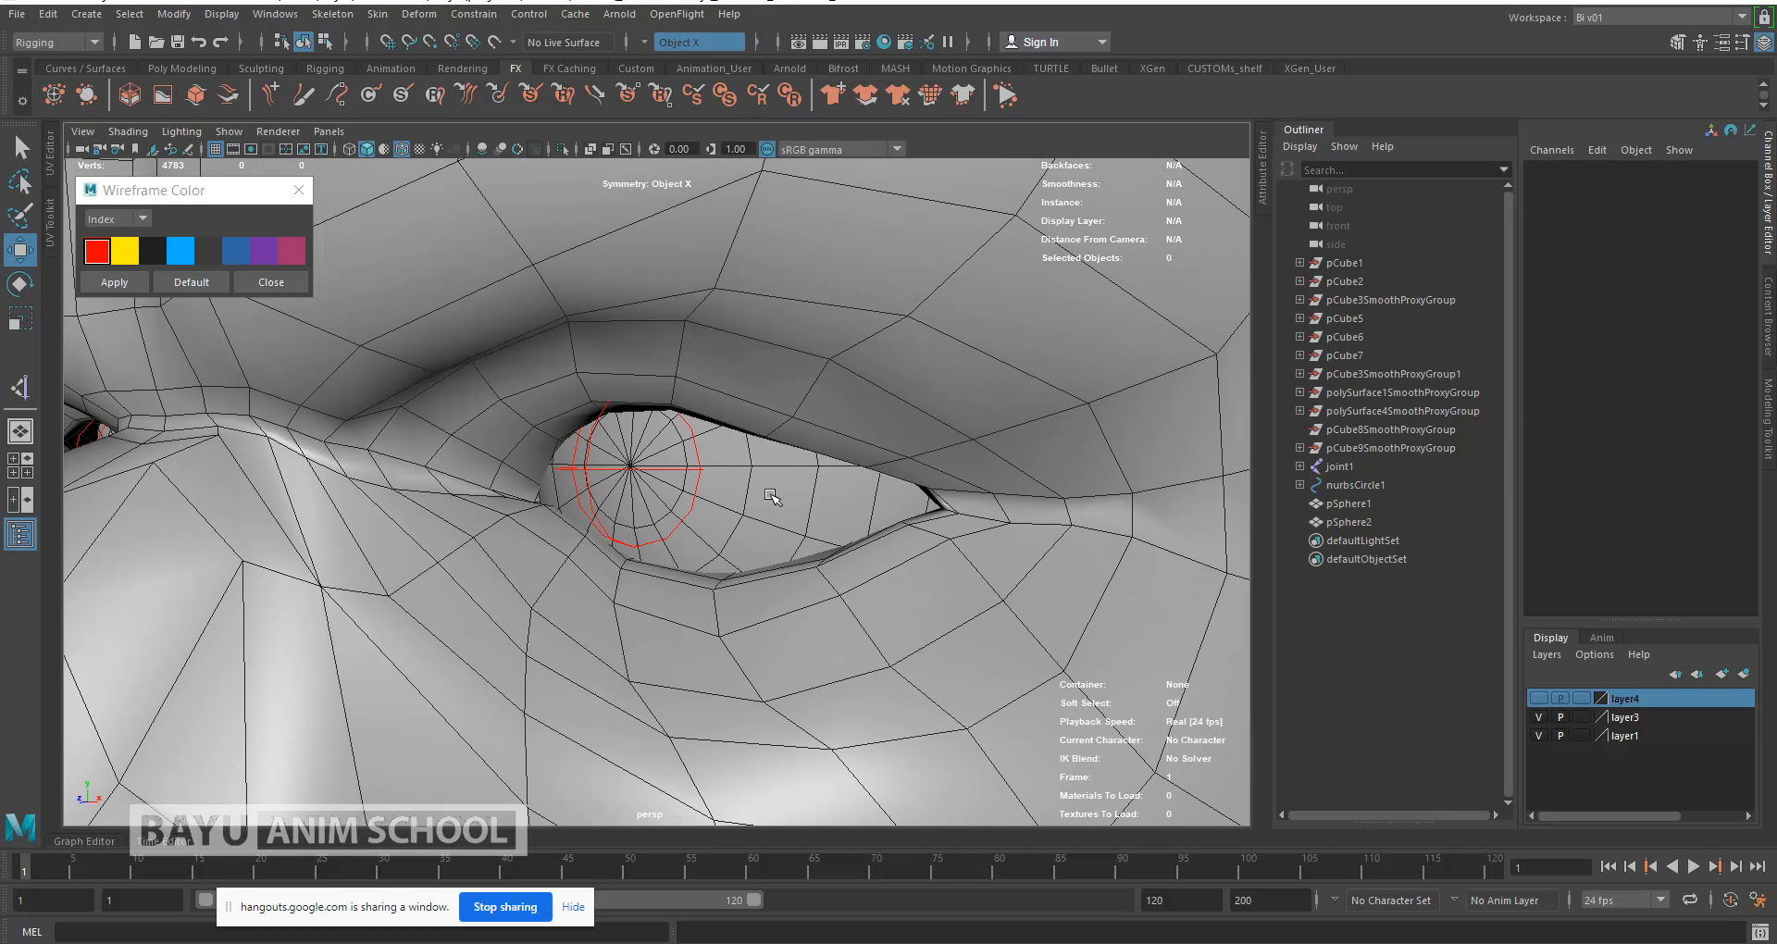
Step: Inspect the eye joint joint10 and the head mesh polySurface14 around the eye in wireframe and shaded display
left_click(766, 492)
key("4")
left_click_drag(772, 498, 805, 512, "alt")
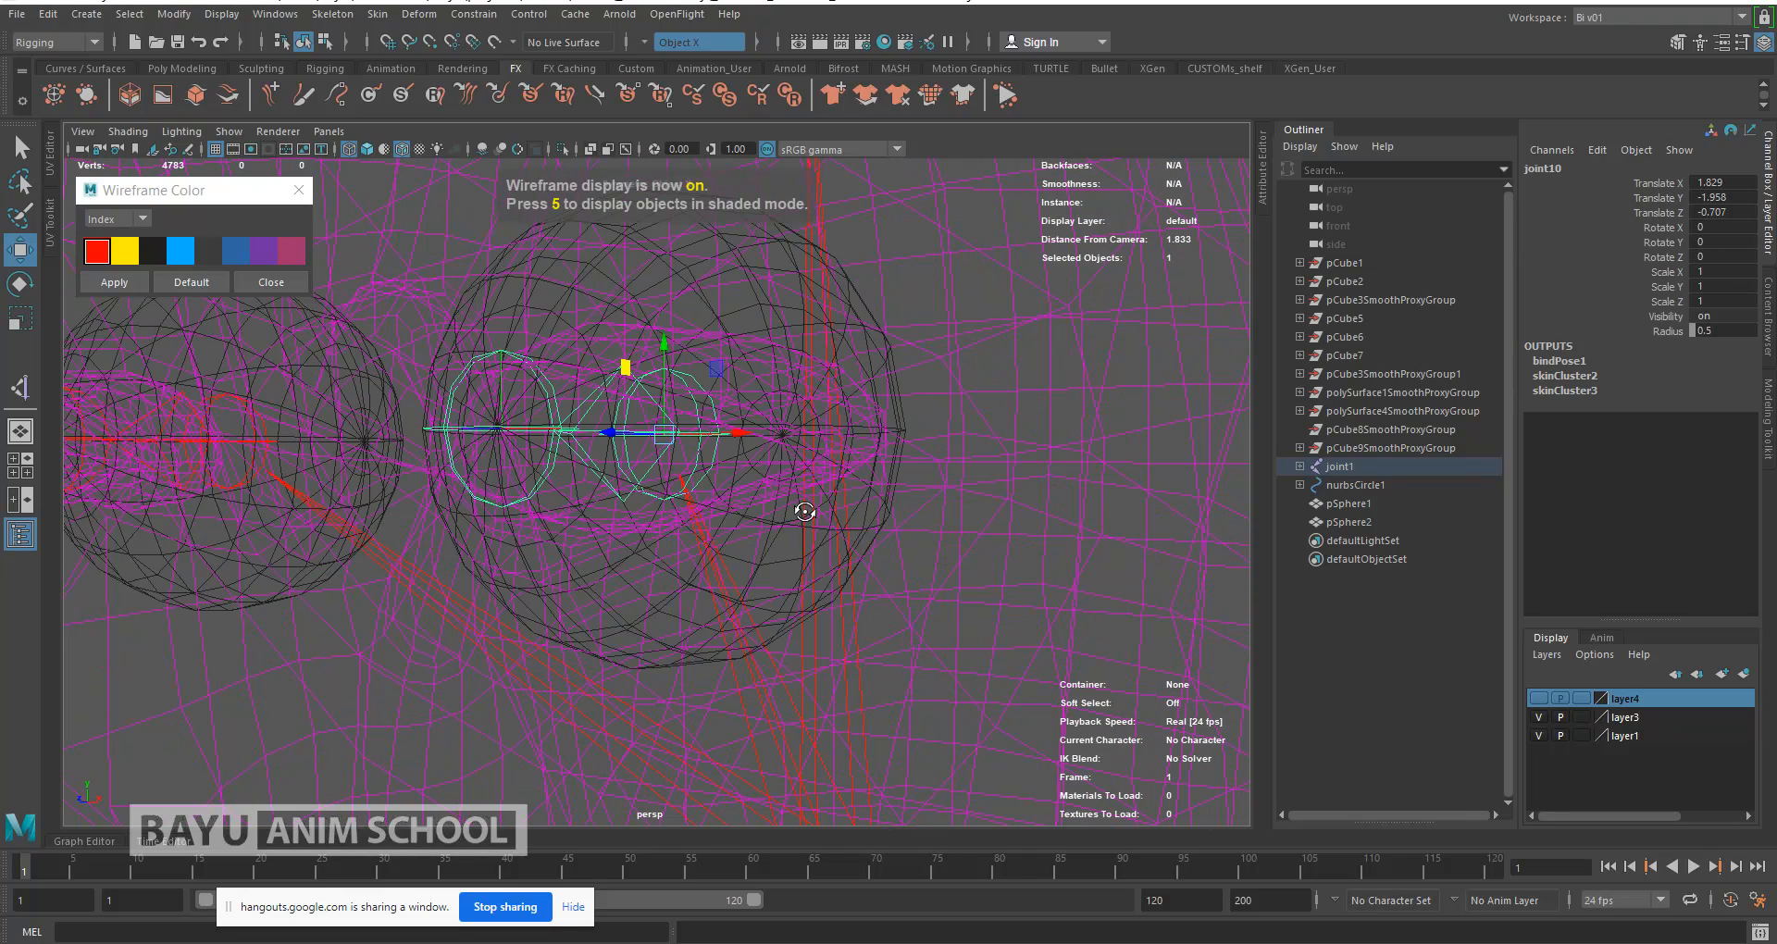
key("5")
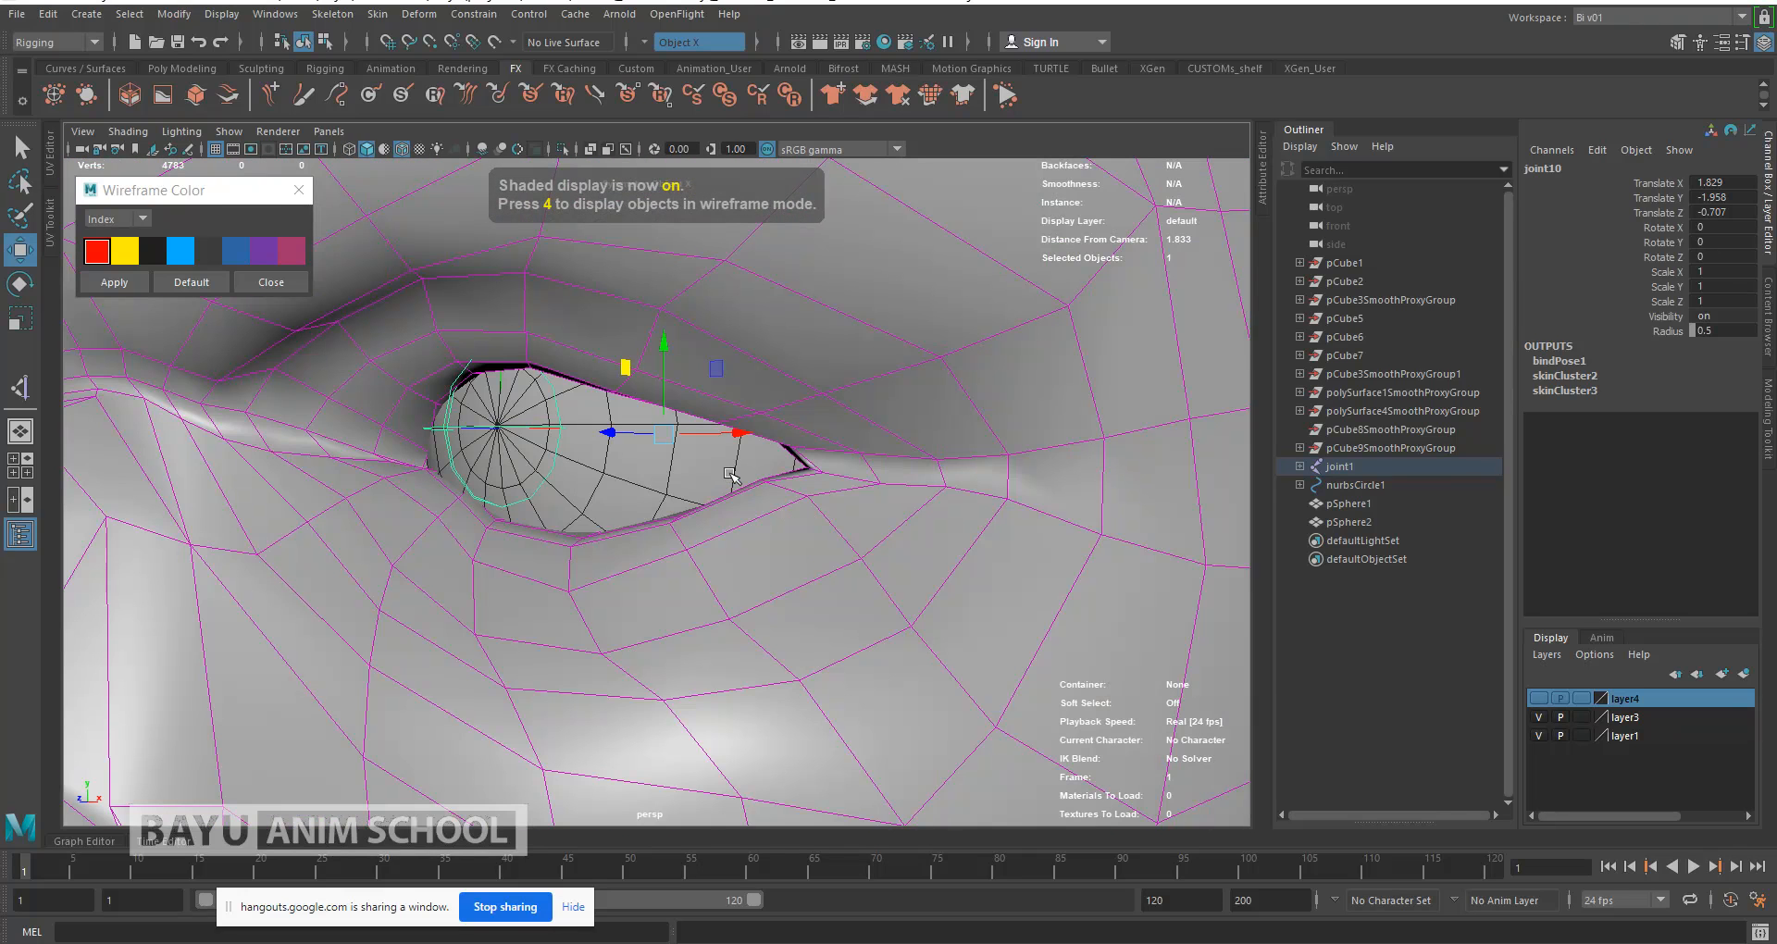
left_click(481, 625)
left_click(690, 489)
left_click(473, 610)
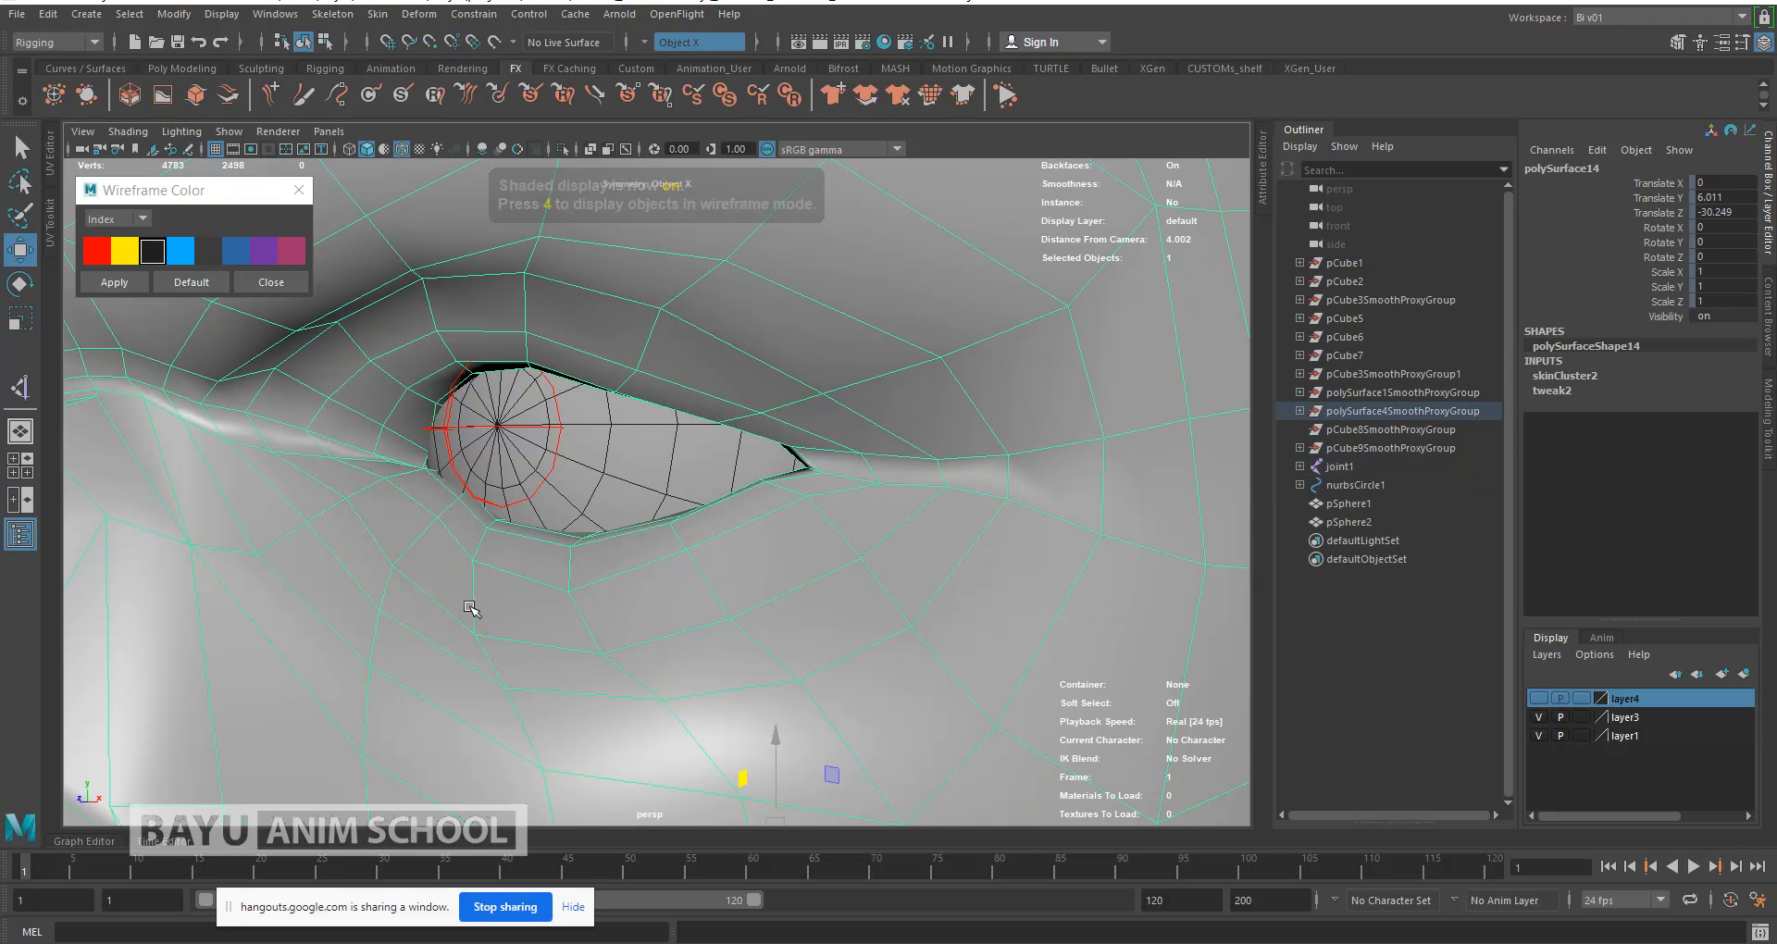
Step: Parent the eyeball sphere pSphere1 to its eye joint joint10 in wireframe display
left_click(584, 516)
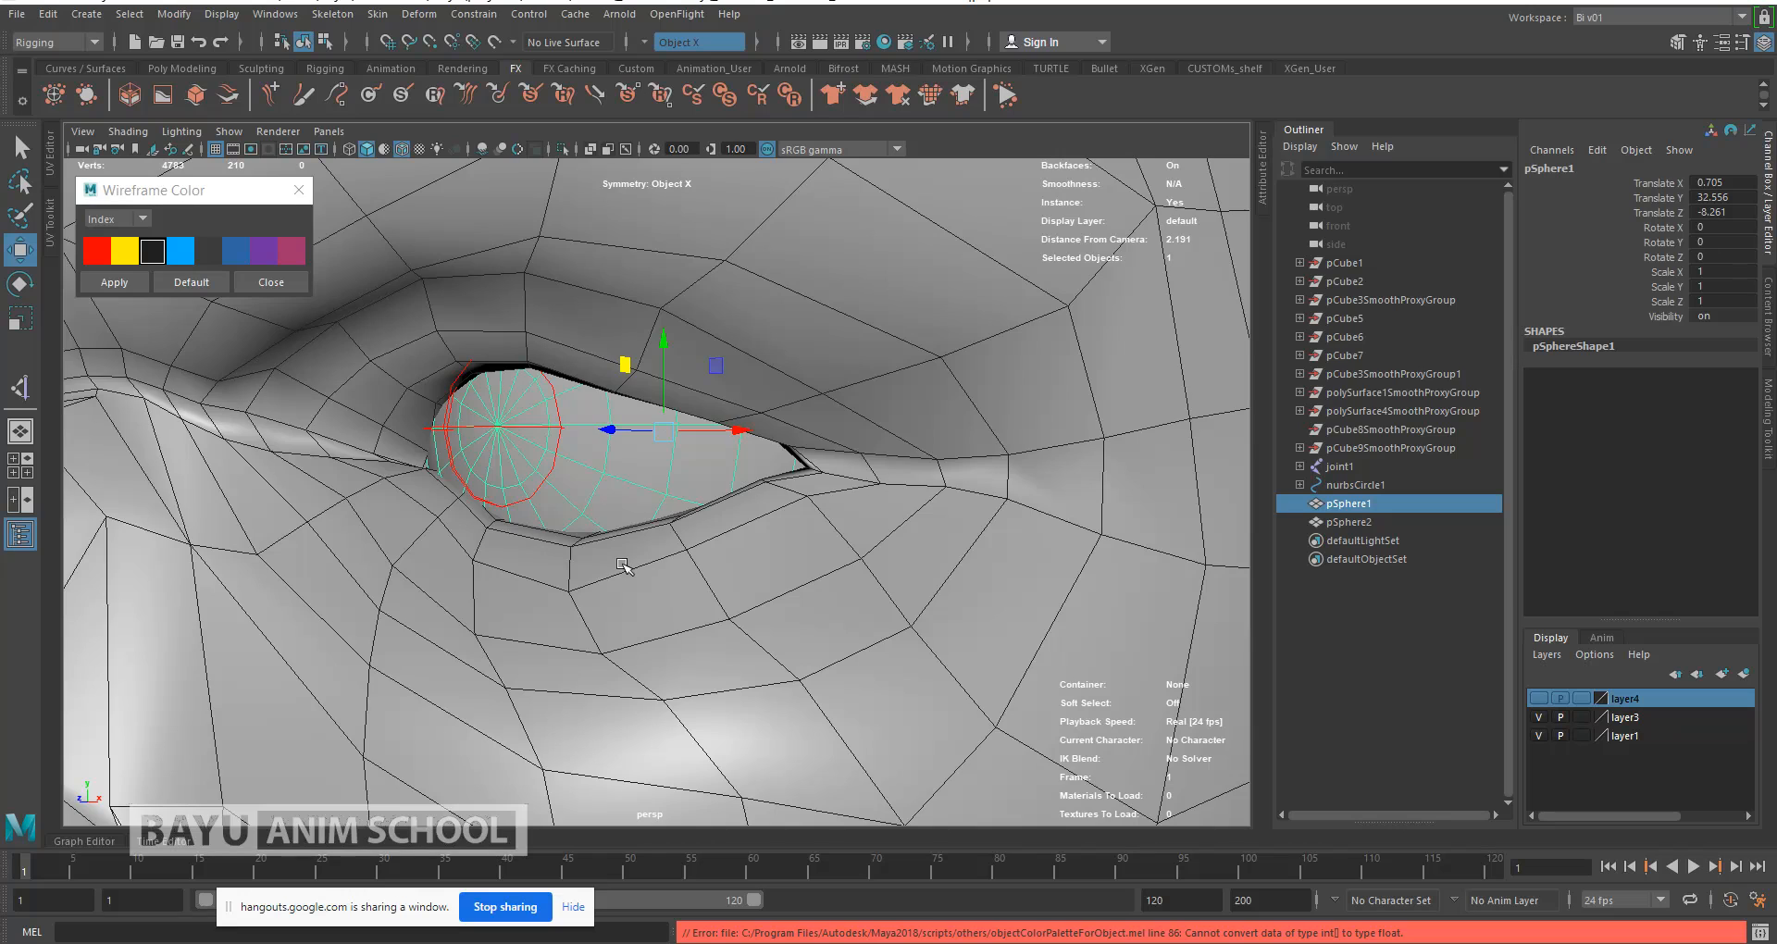
key("4")
left_click_drag(625, 566, 681, 515, "alt")
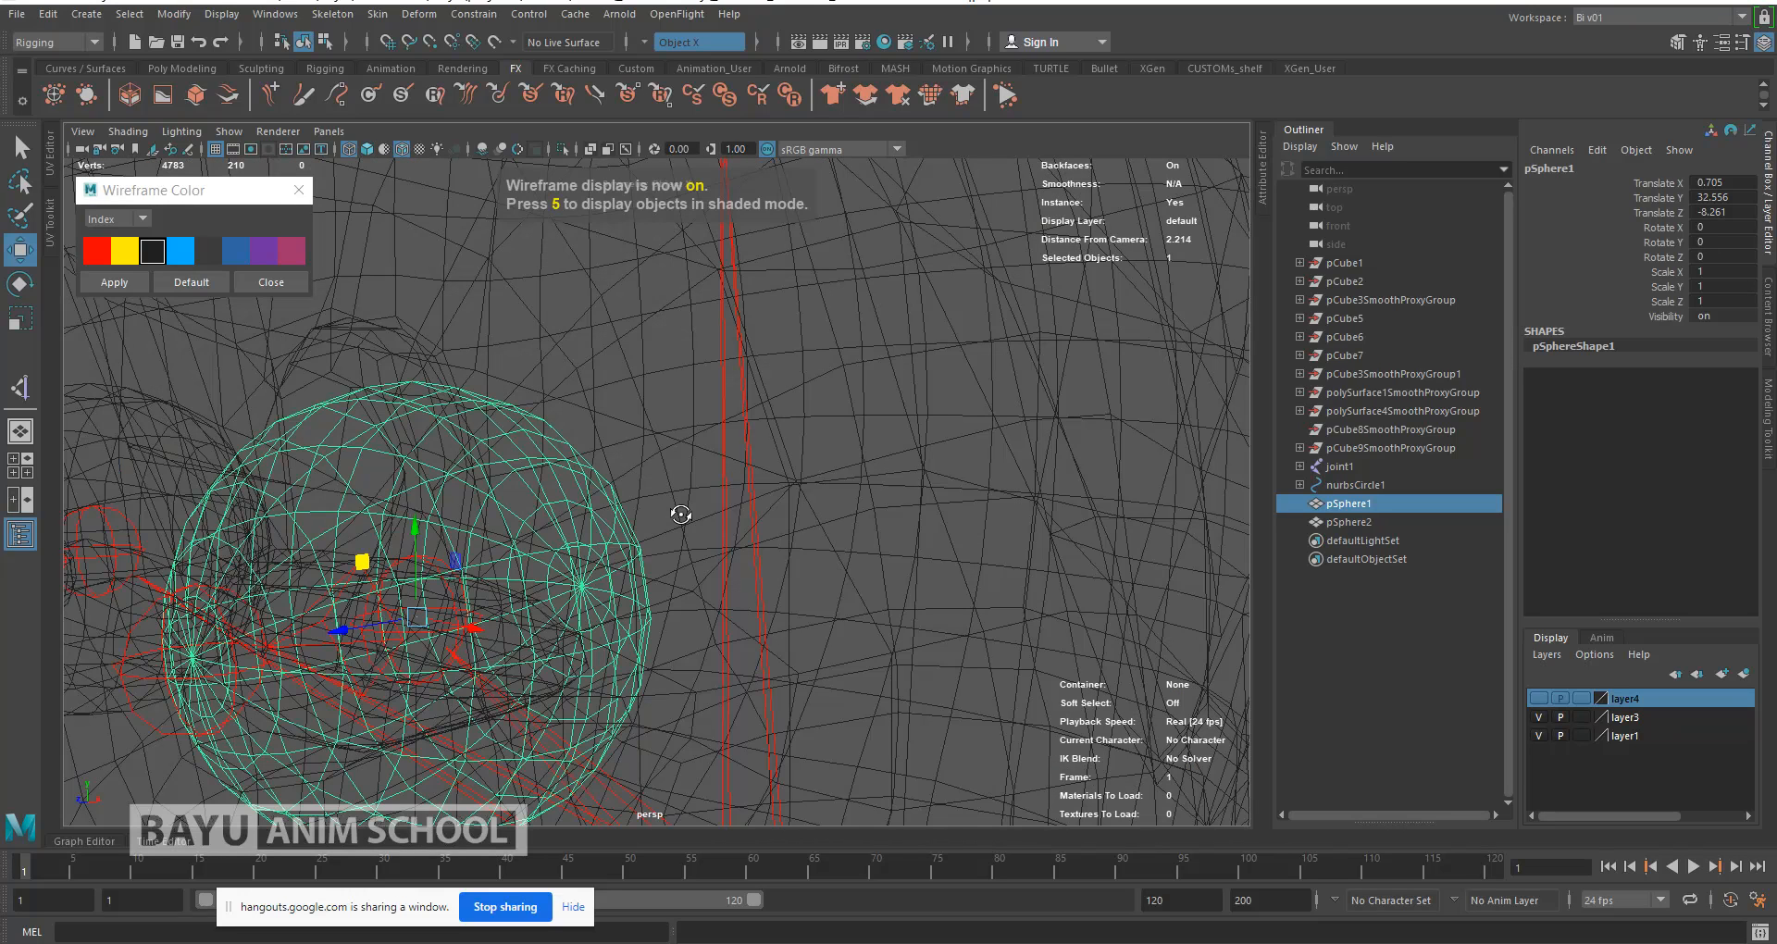
middle_click_drag(681, 515, 672, 544, "alt")
key("f")
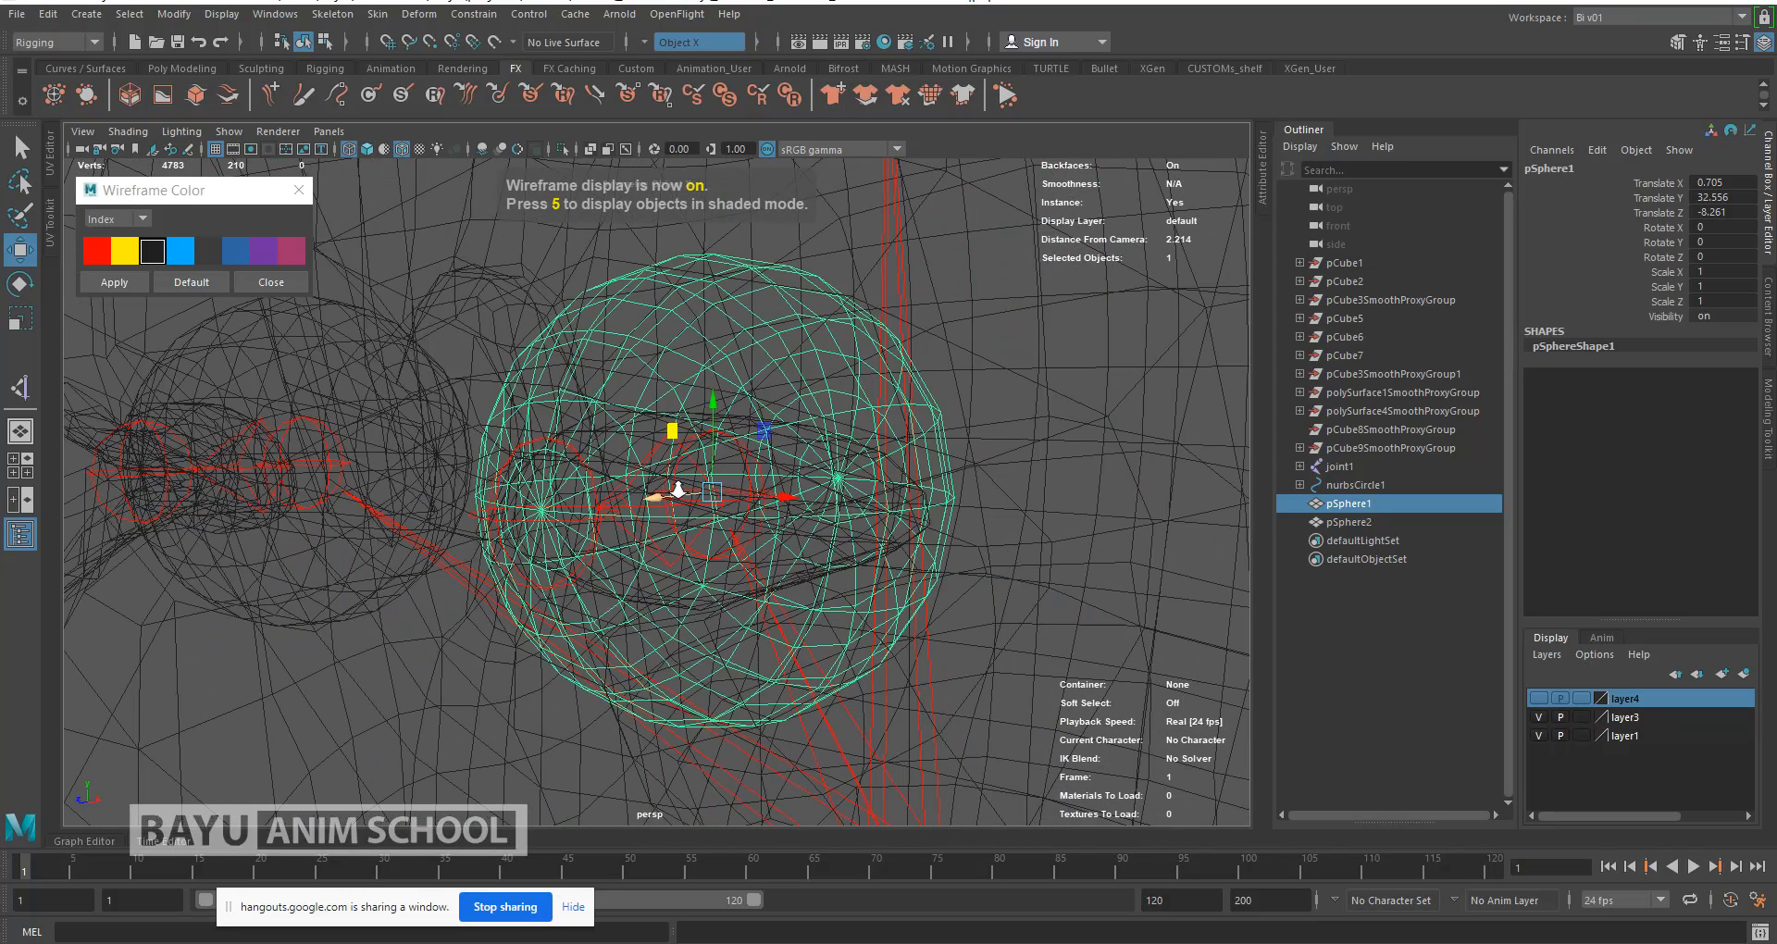
scroll(679, 491, "up", 5)
scroll(681, 491, "down", 2)
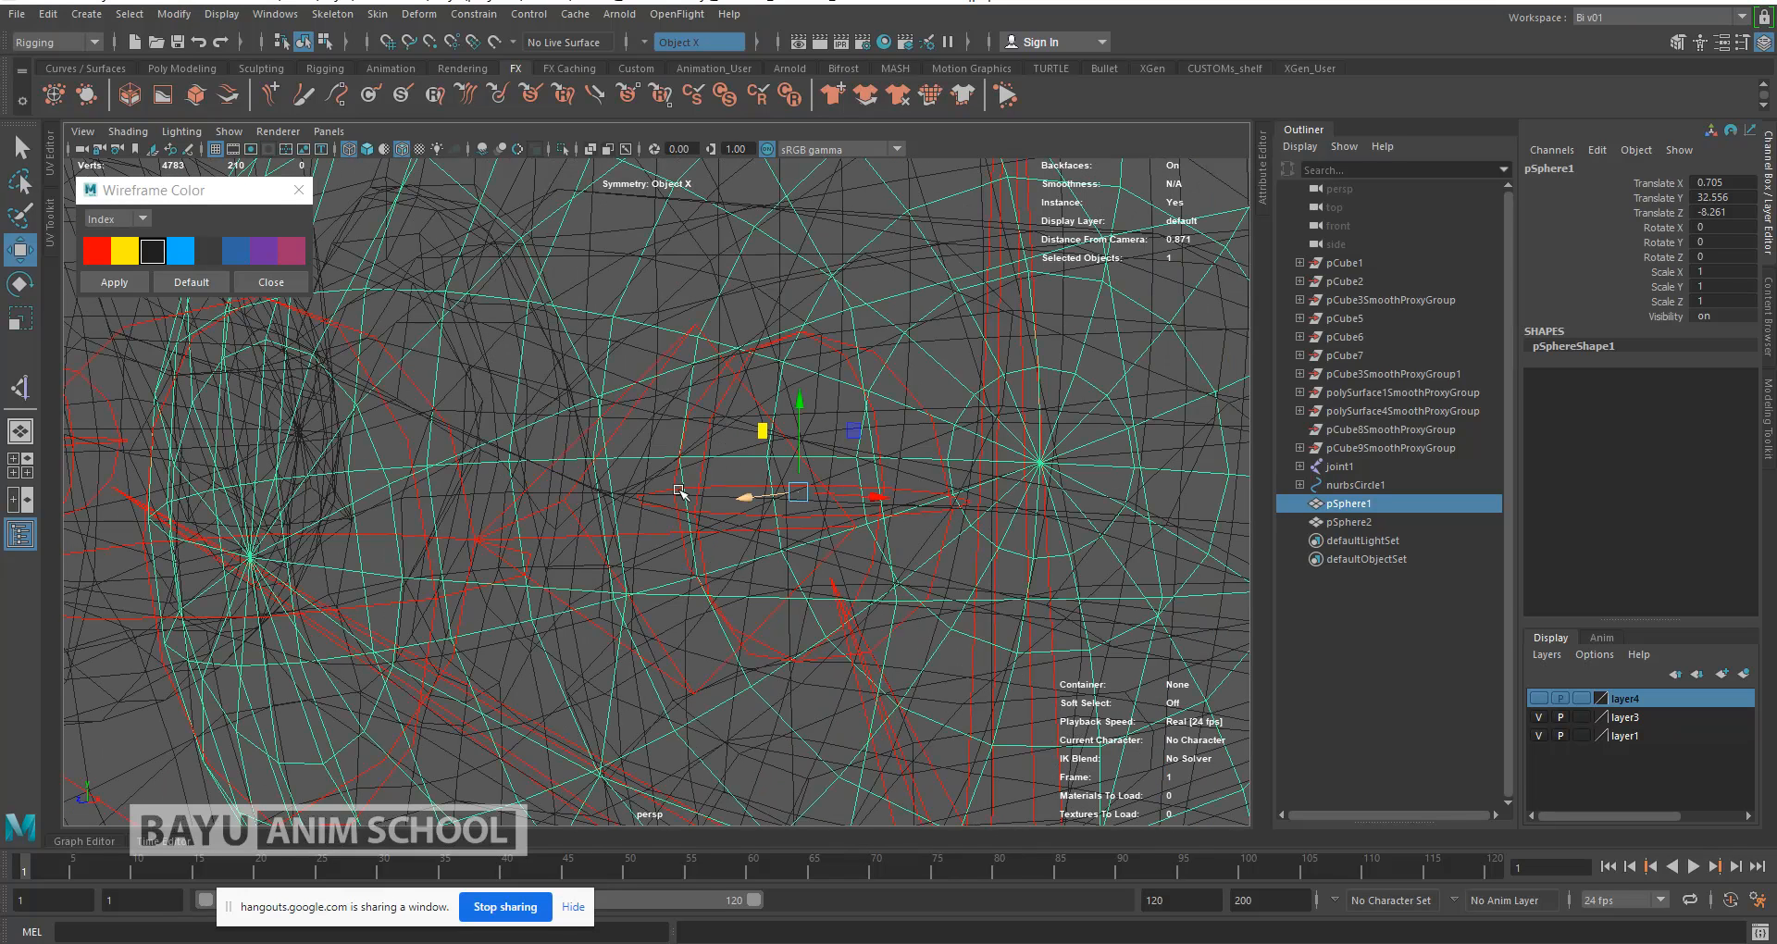
left_click(895, 376, "shift")
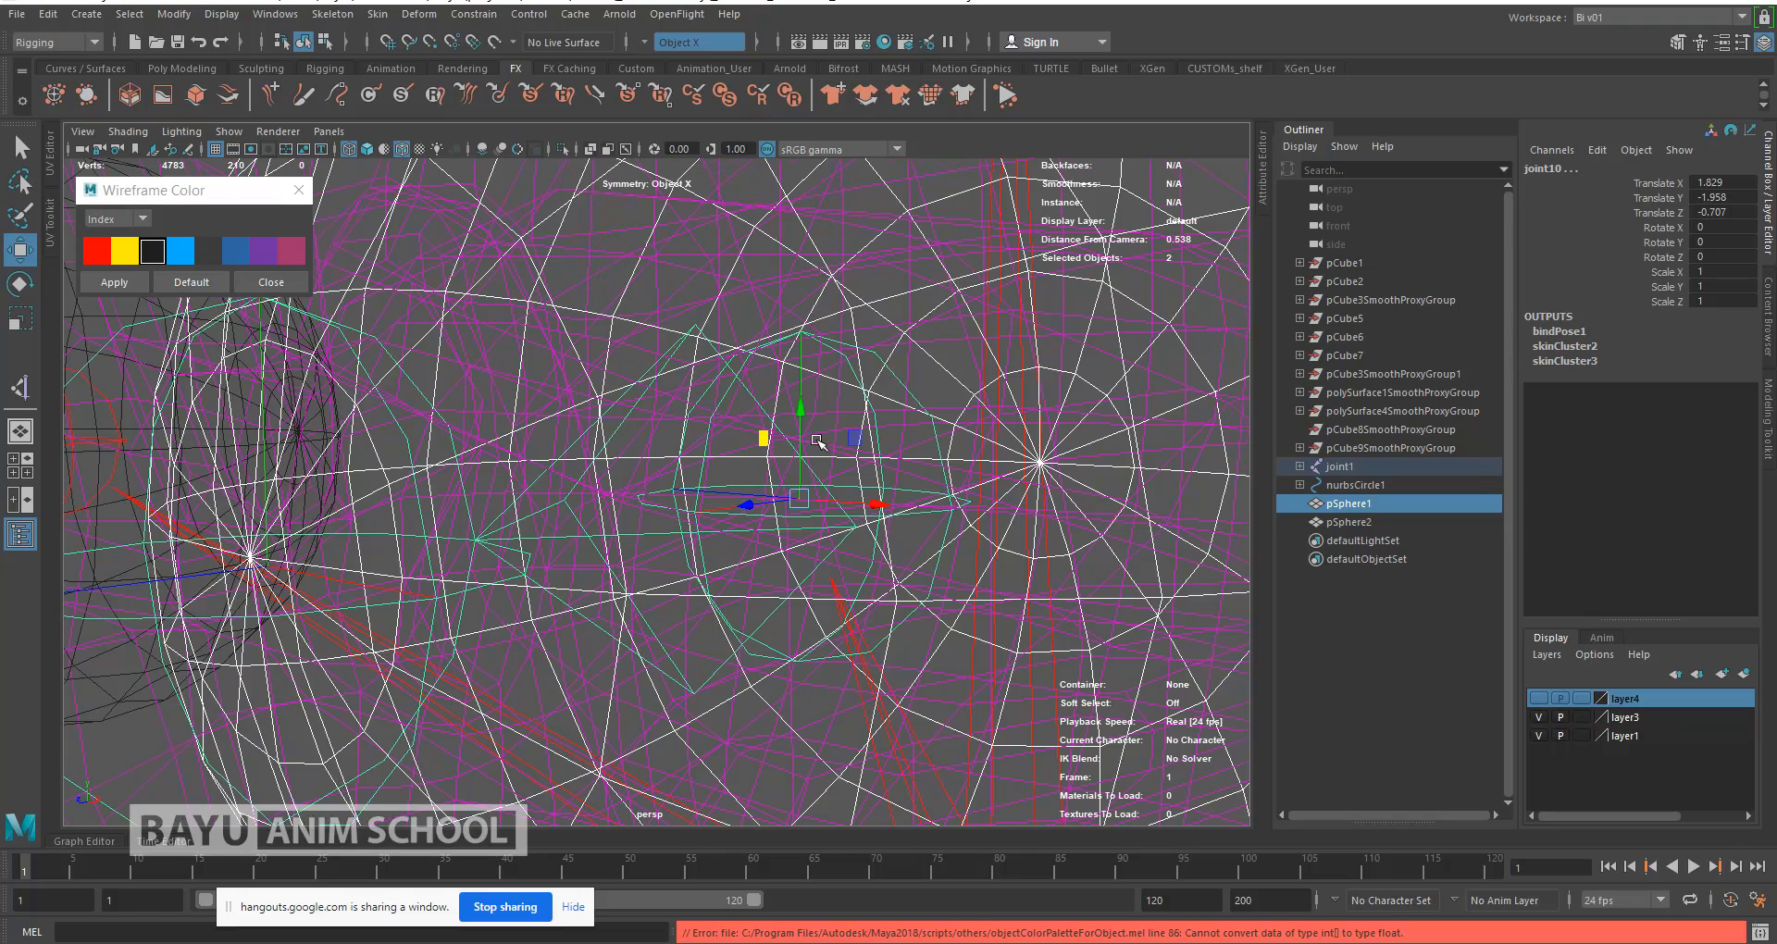
scroll(648, 537, "down", 5)
key("p")
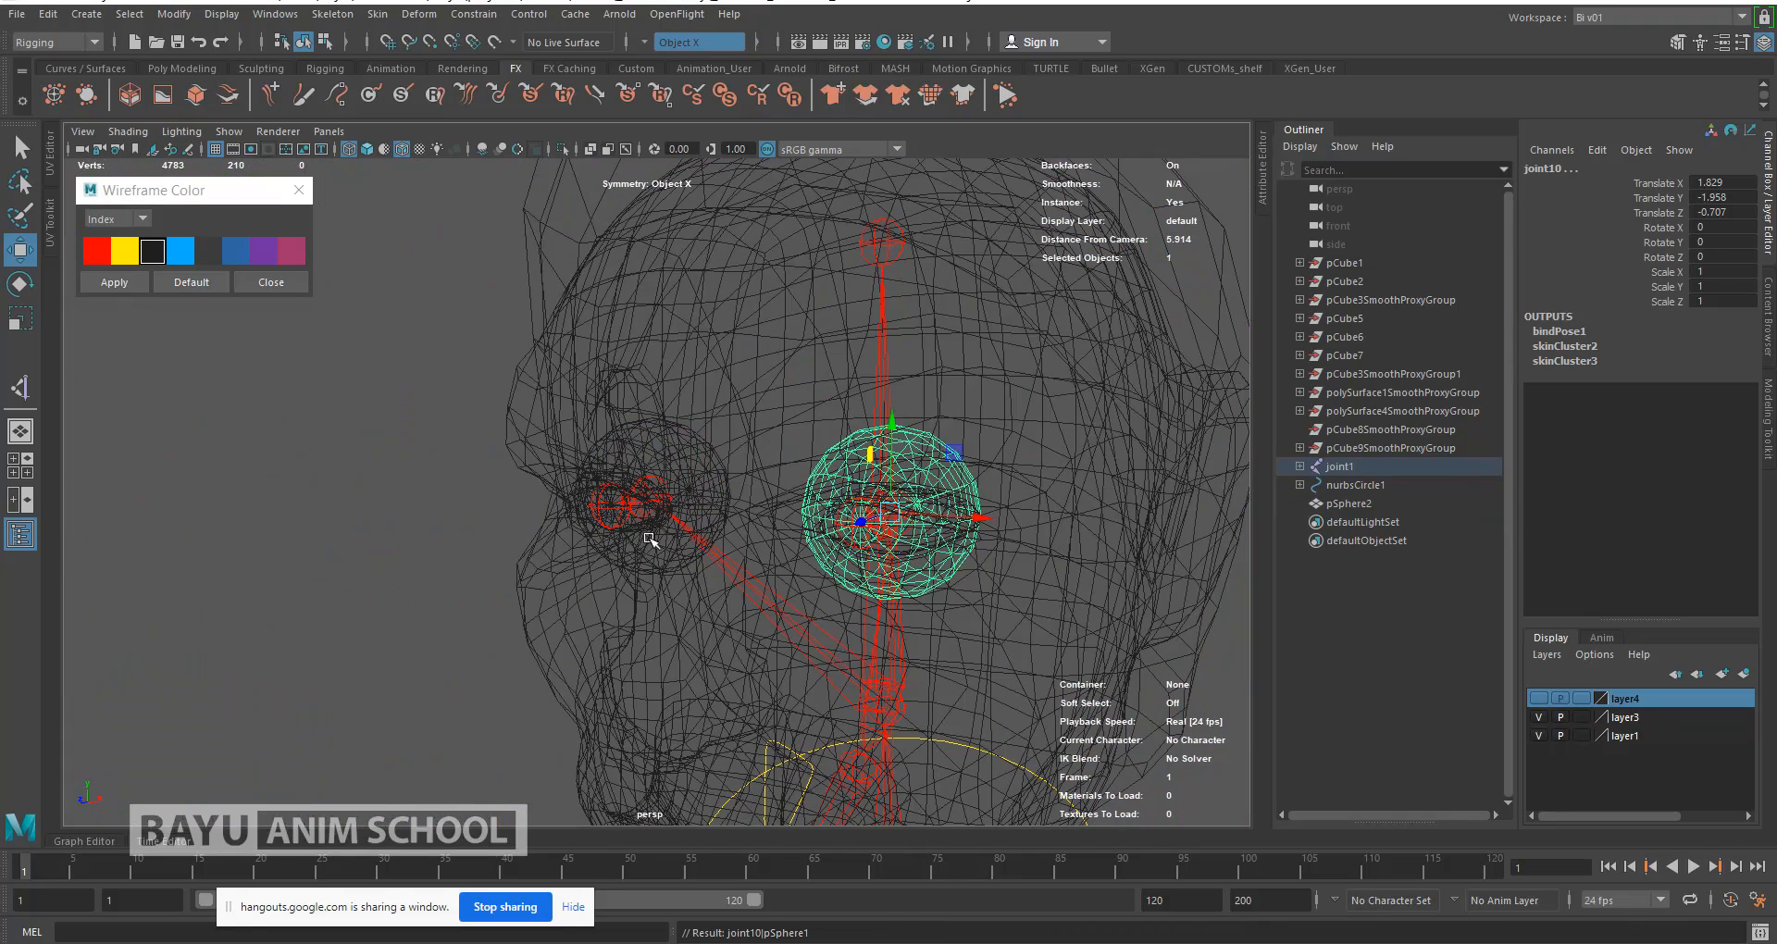
Step: Parent the other eyeball sphere, pSphere2, to its eye joint joint12
left_click_drag(608, 535, 701, 530, "alt")
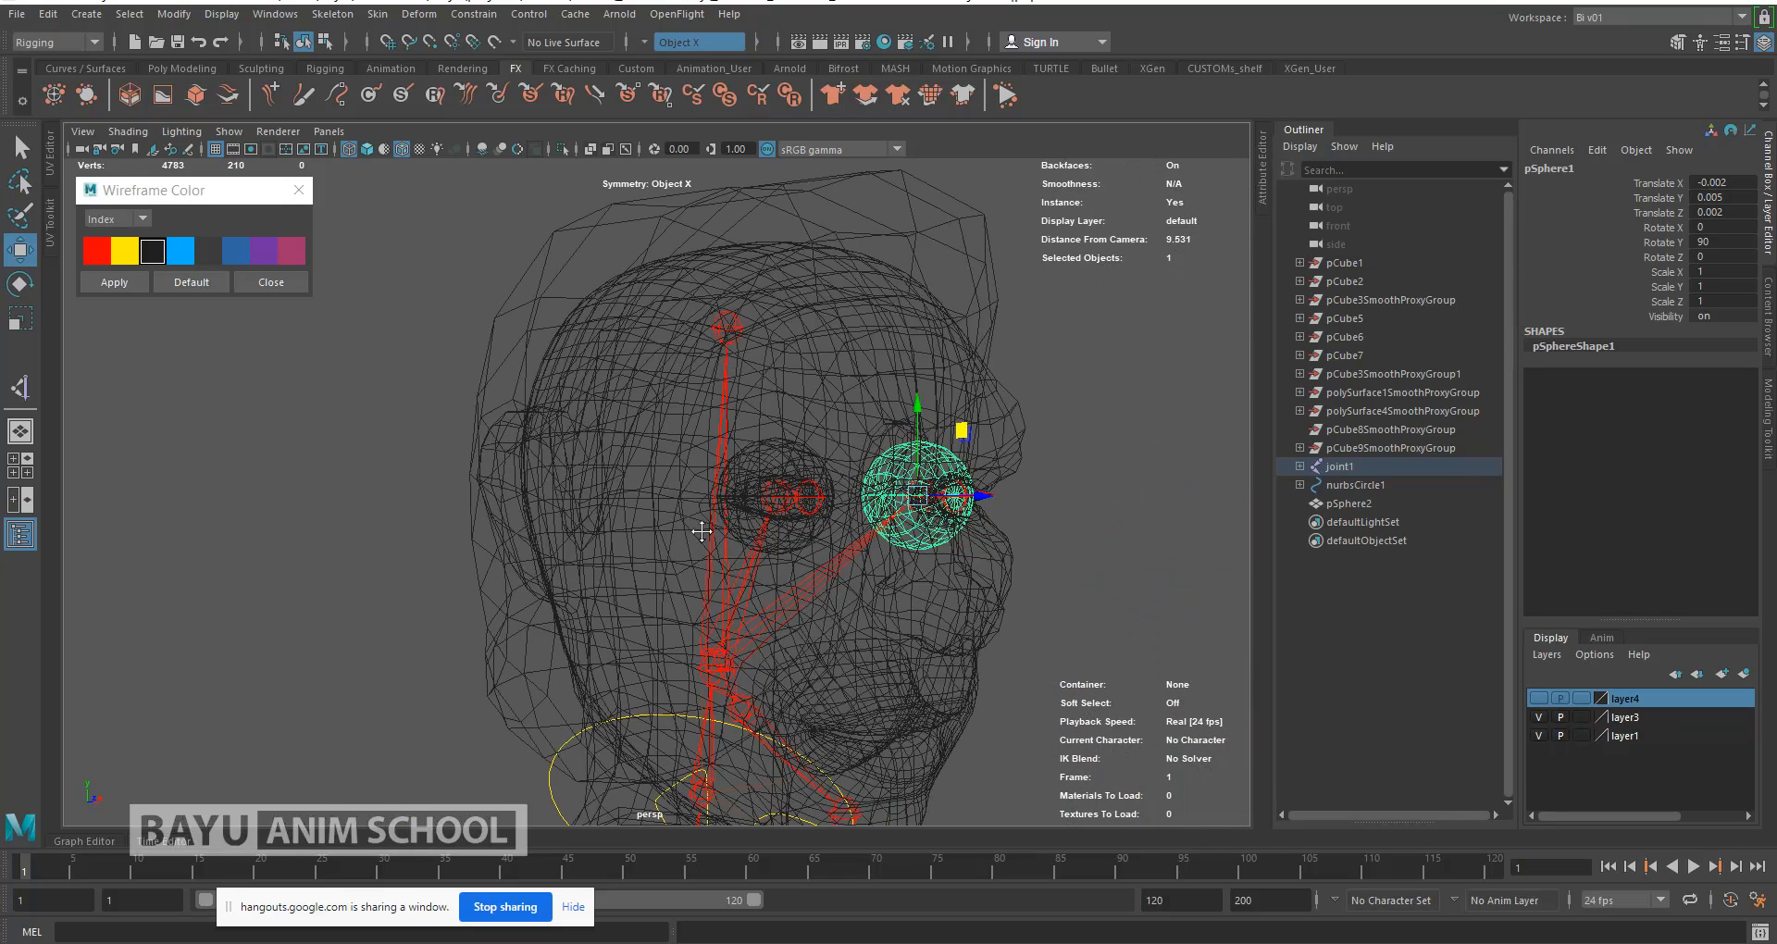
right_click_drag(702, 531, 734, 521, "alt")
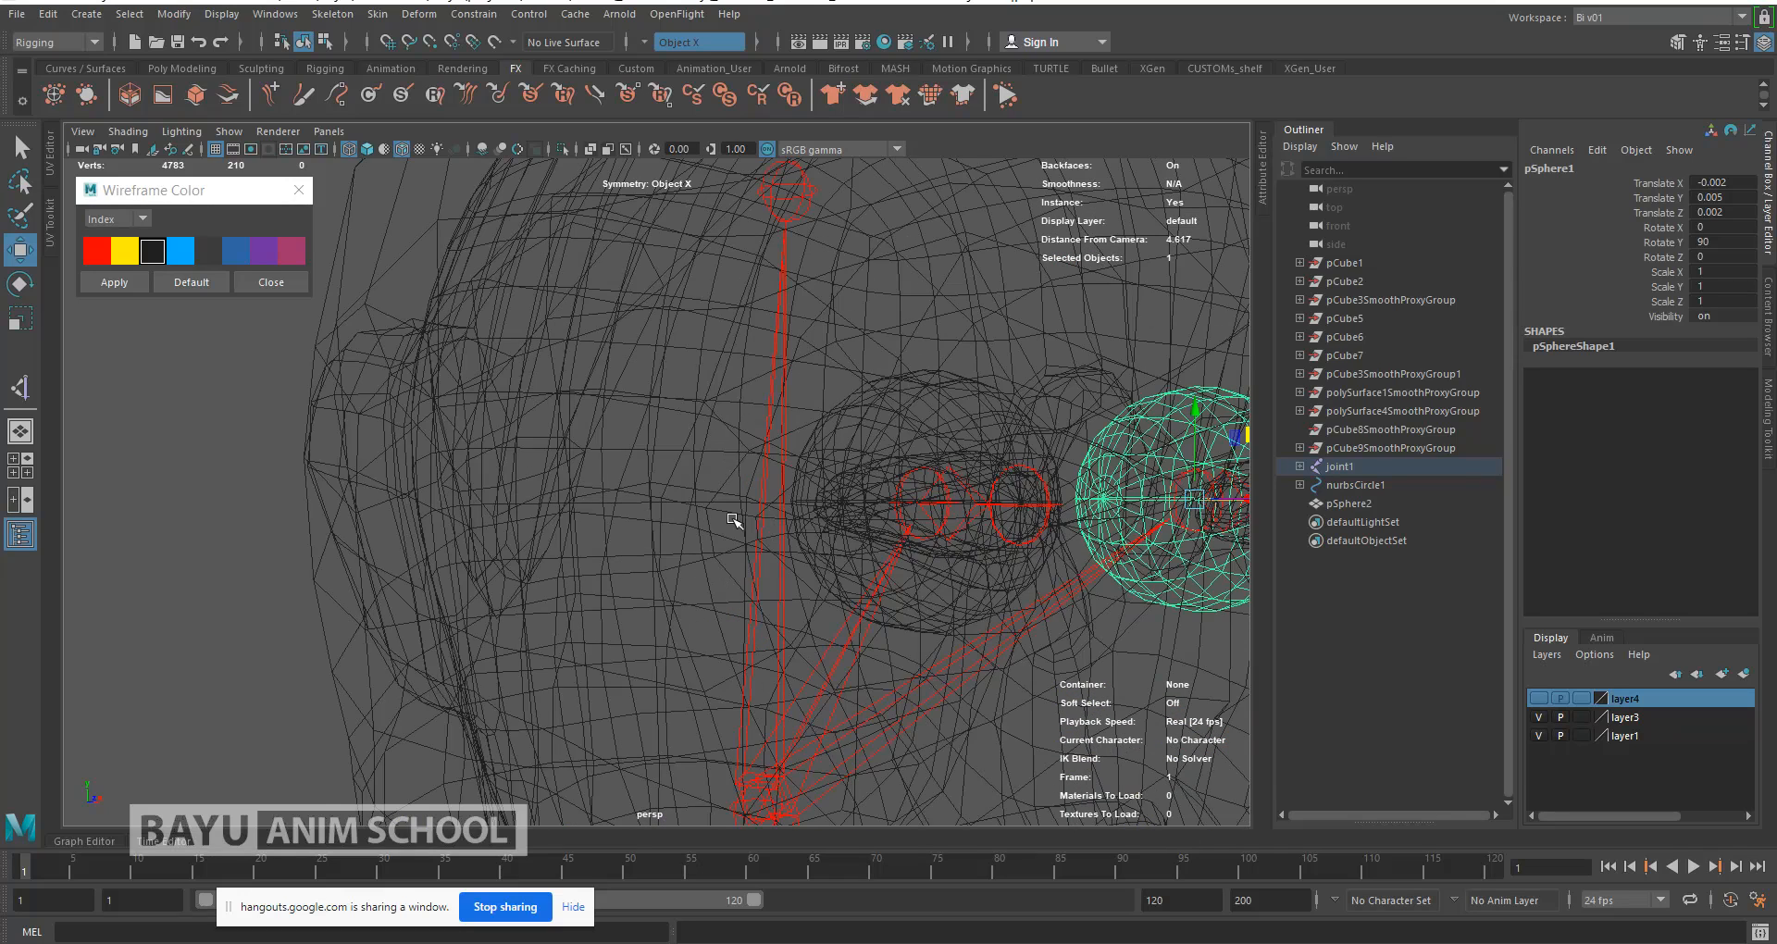
middle_click_drag(734, 521, 783, 516, "alt")
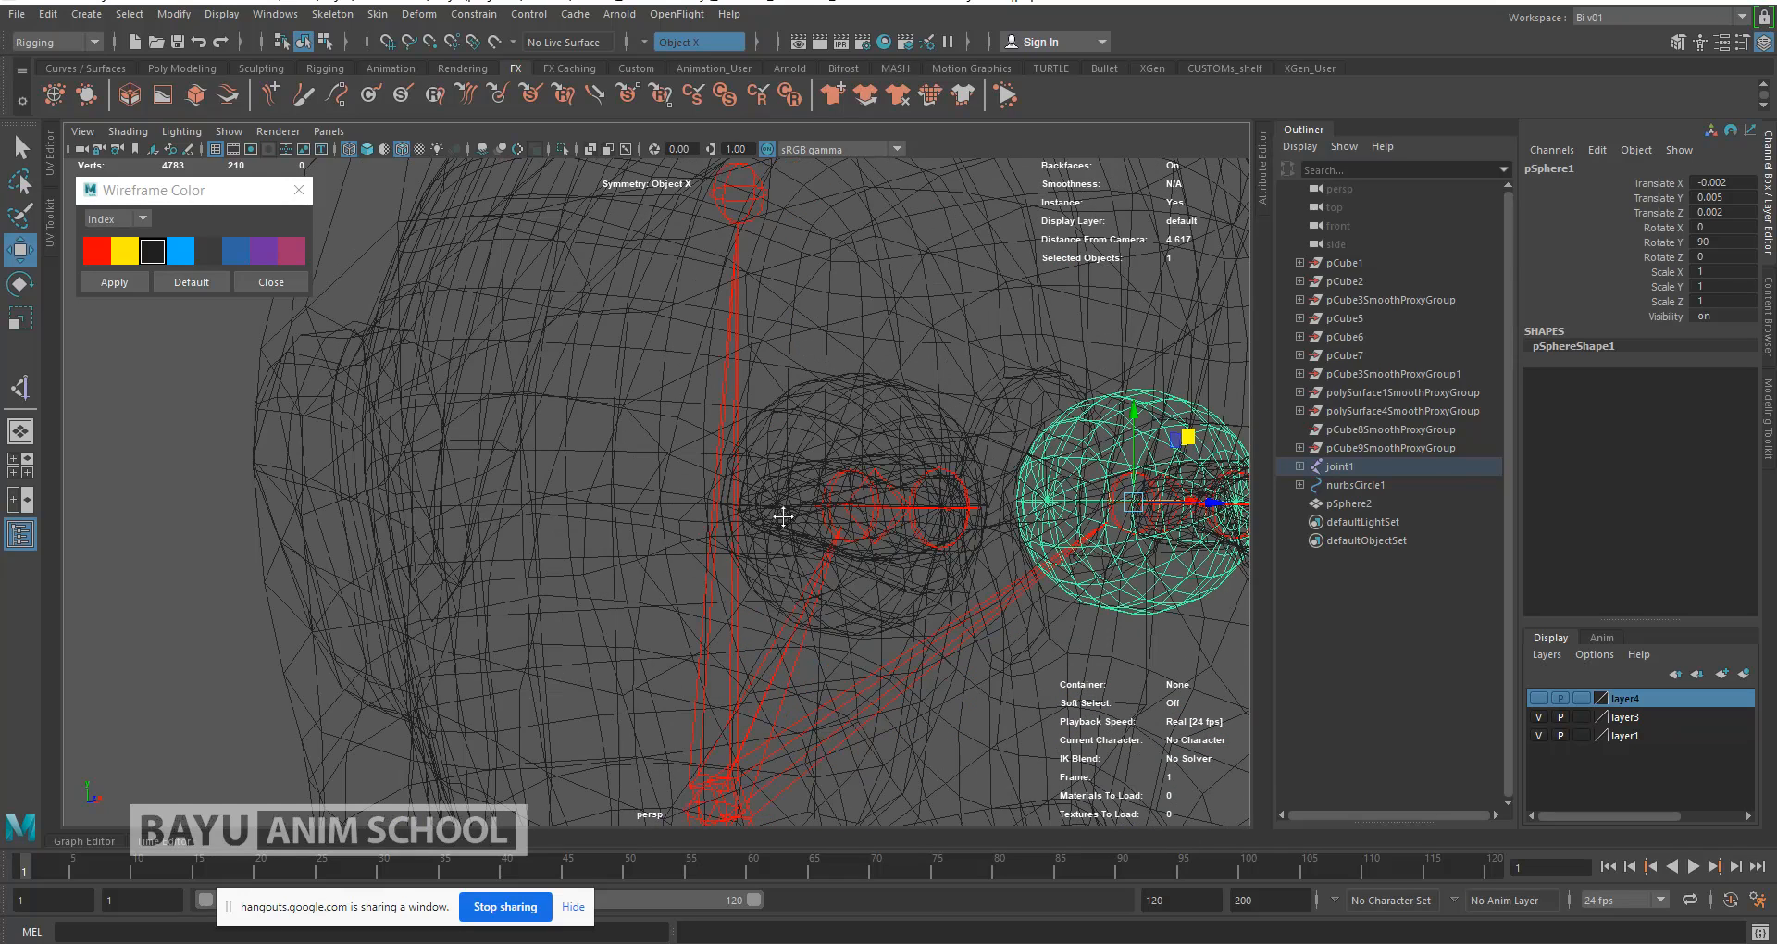
scroll(721, 442, "up", 3)
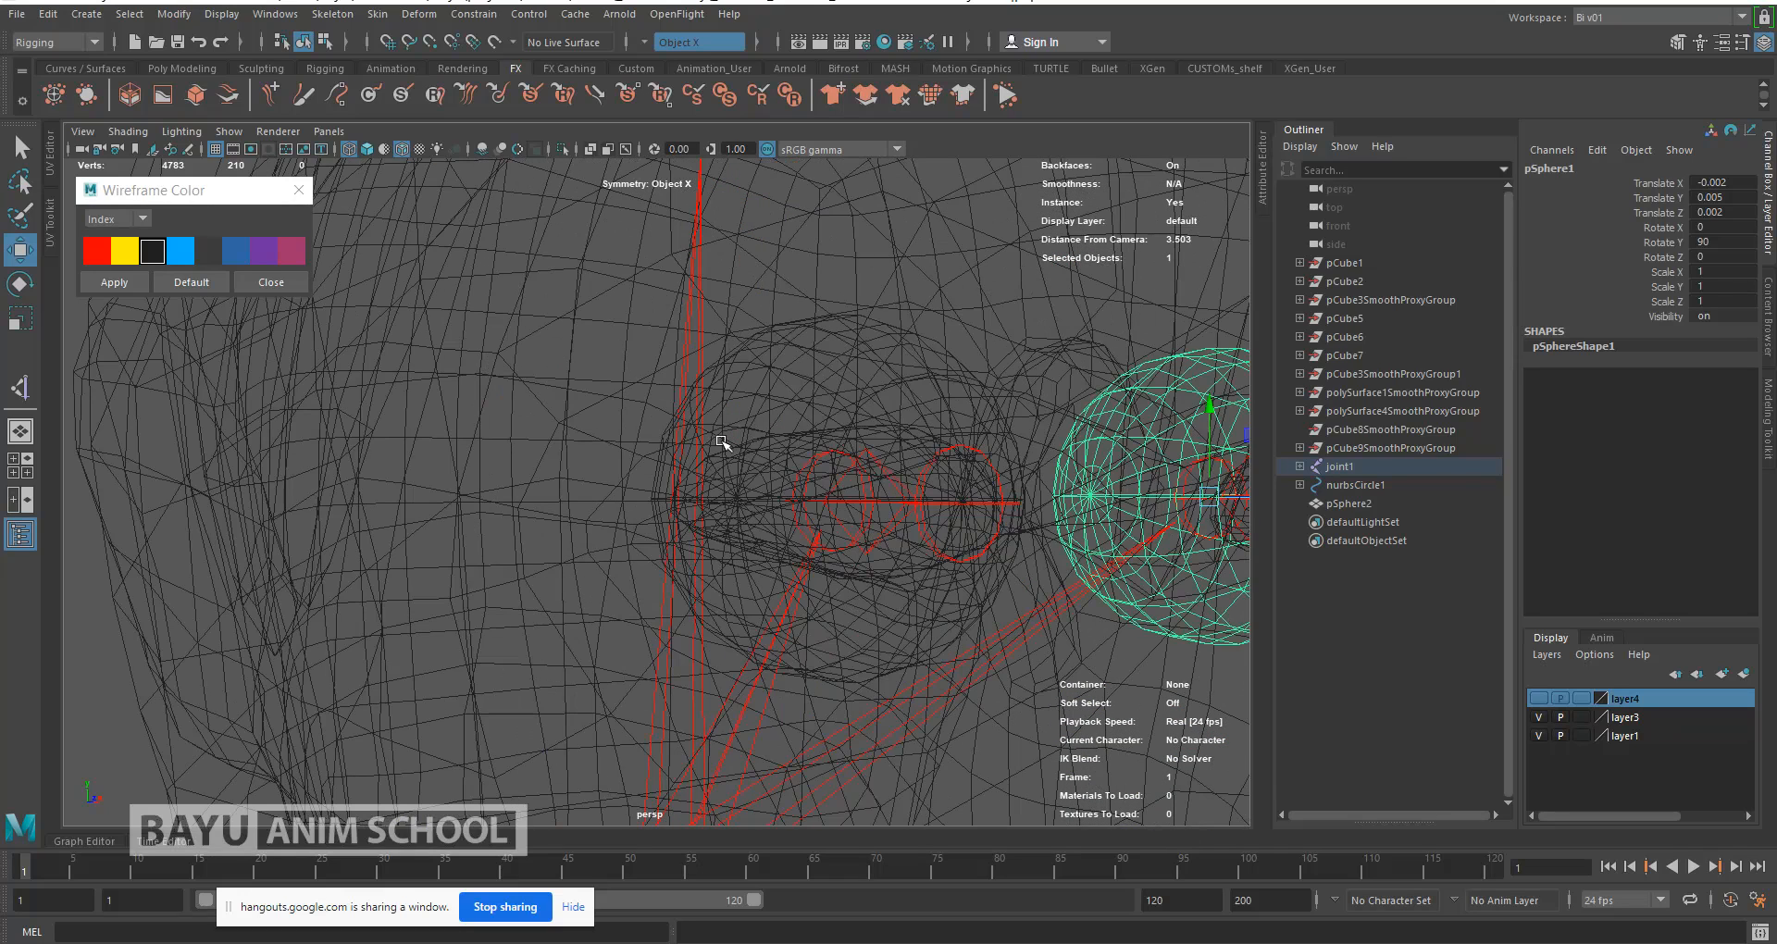
left_click(722, 440)
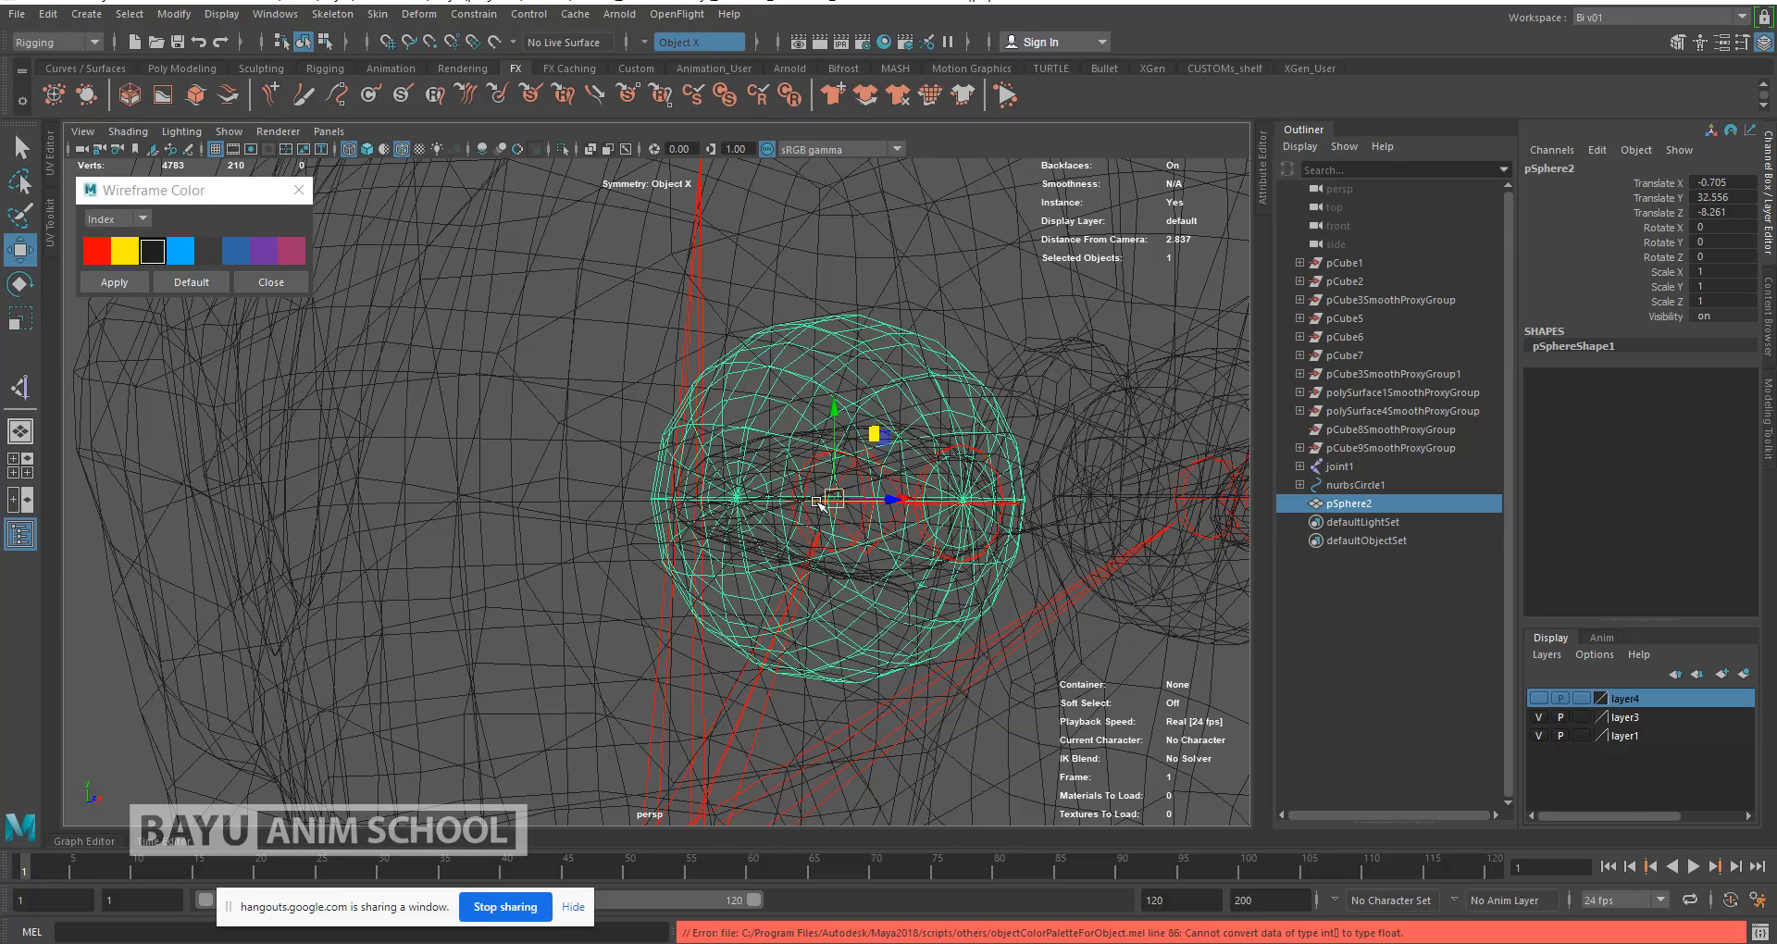
scroll(1006, 489, "up", 8)
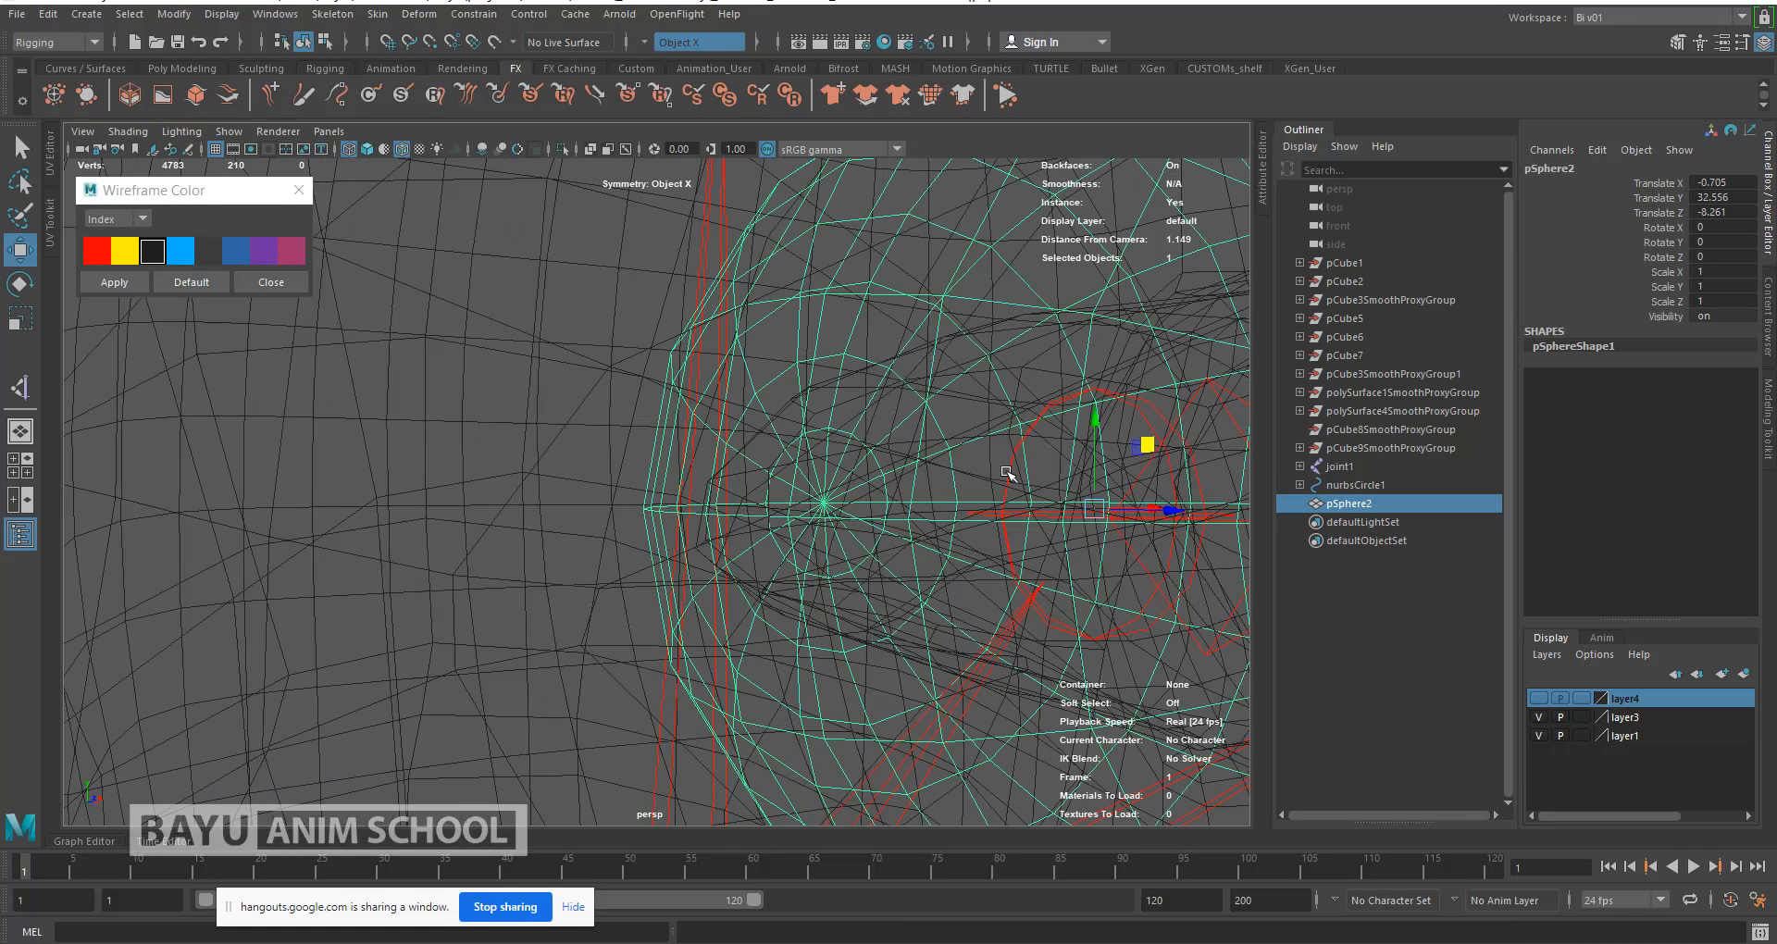
left_click(1007, 473, "shift")
key("f")
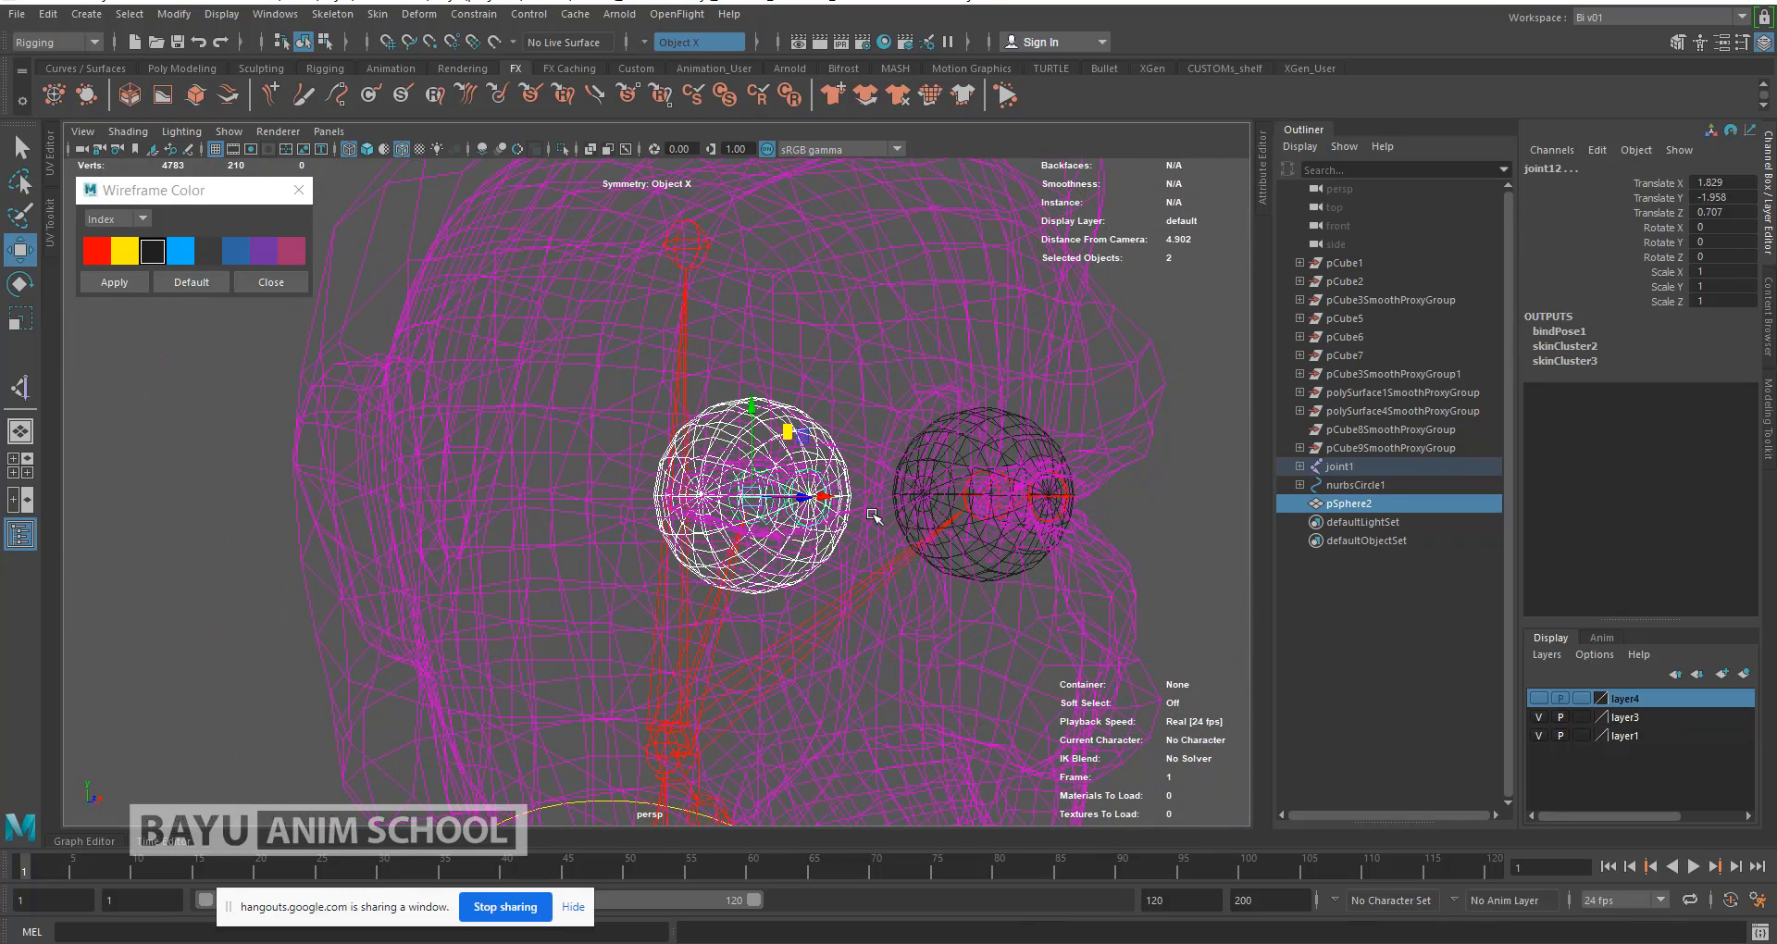
scroll(875, 520, "down", 7)
key("p")
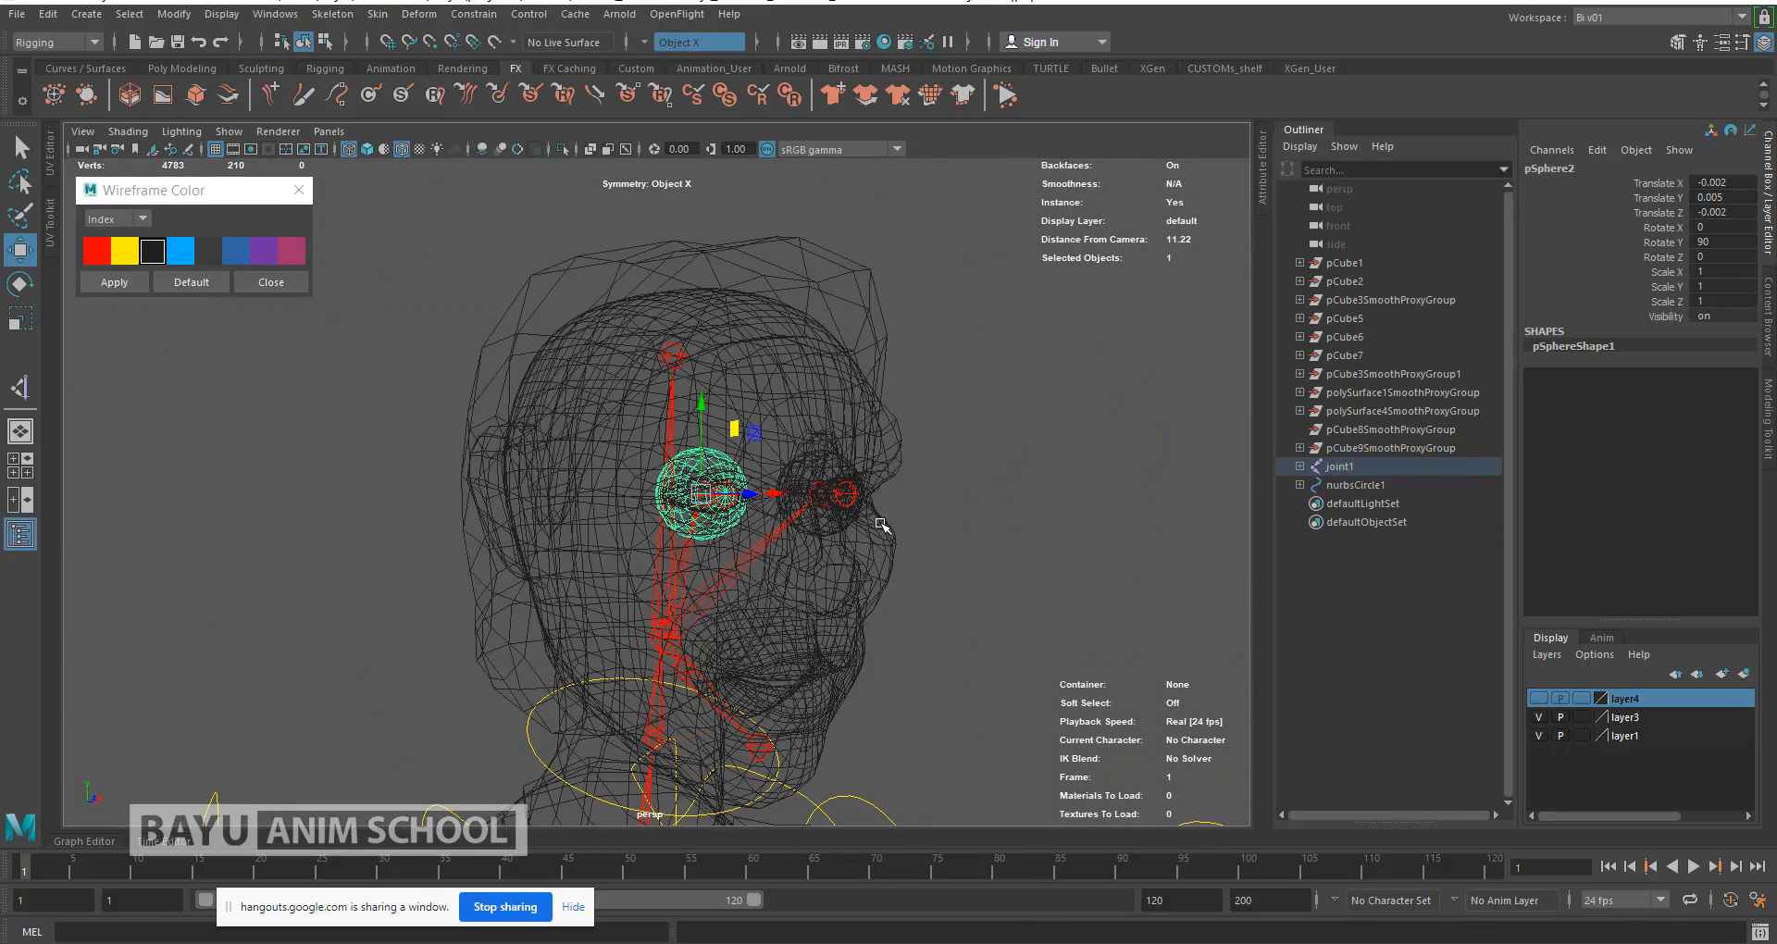
Step: Create a NURBS circle for an eye control with its normal along Z
key("5")
left_click_drag(928, 602, 799, 595, "alt")
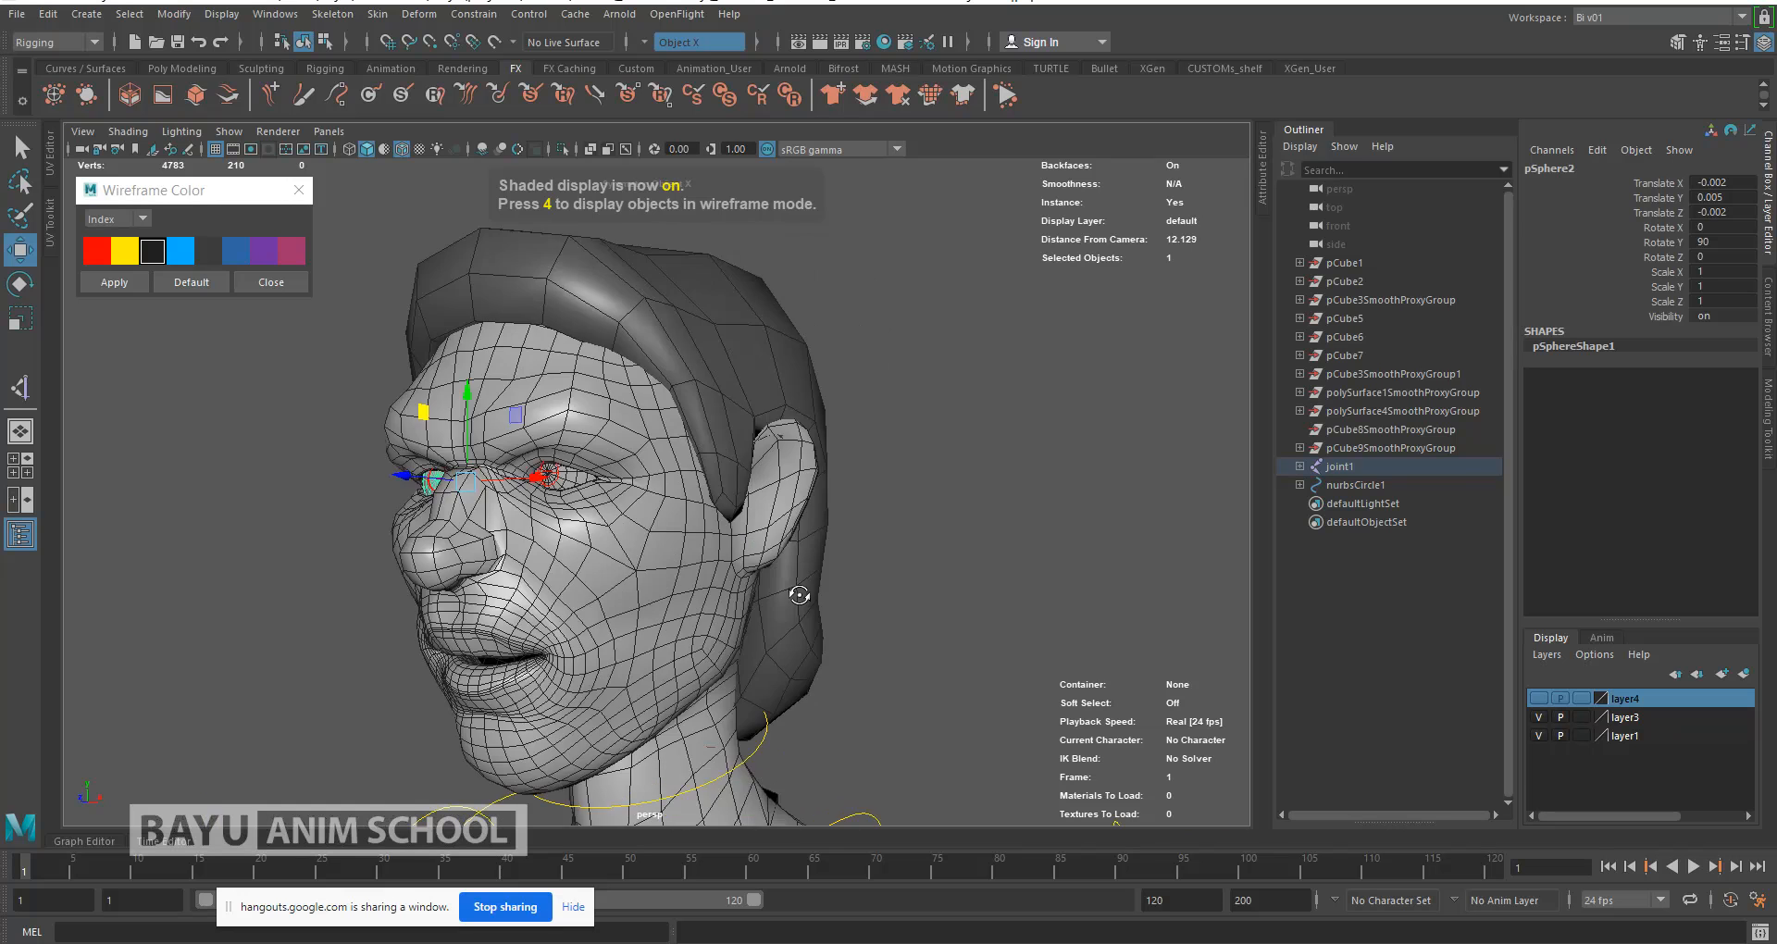
left_click(926, 592)
left_click_drag(501, 531, 603, 480, "alt")
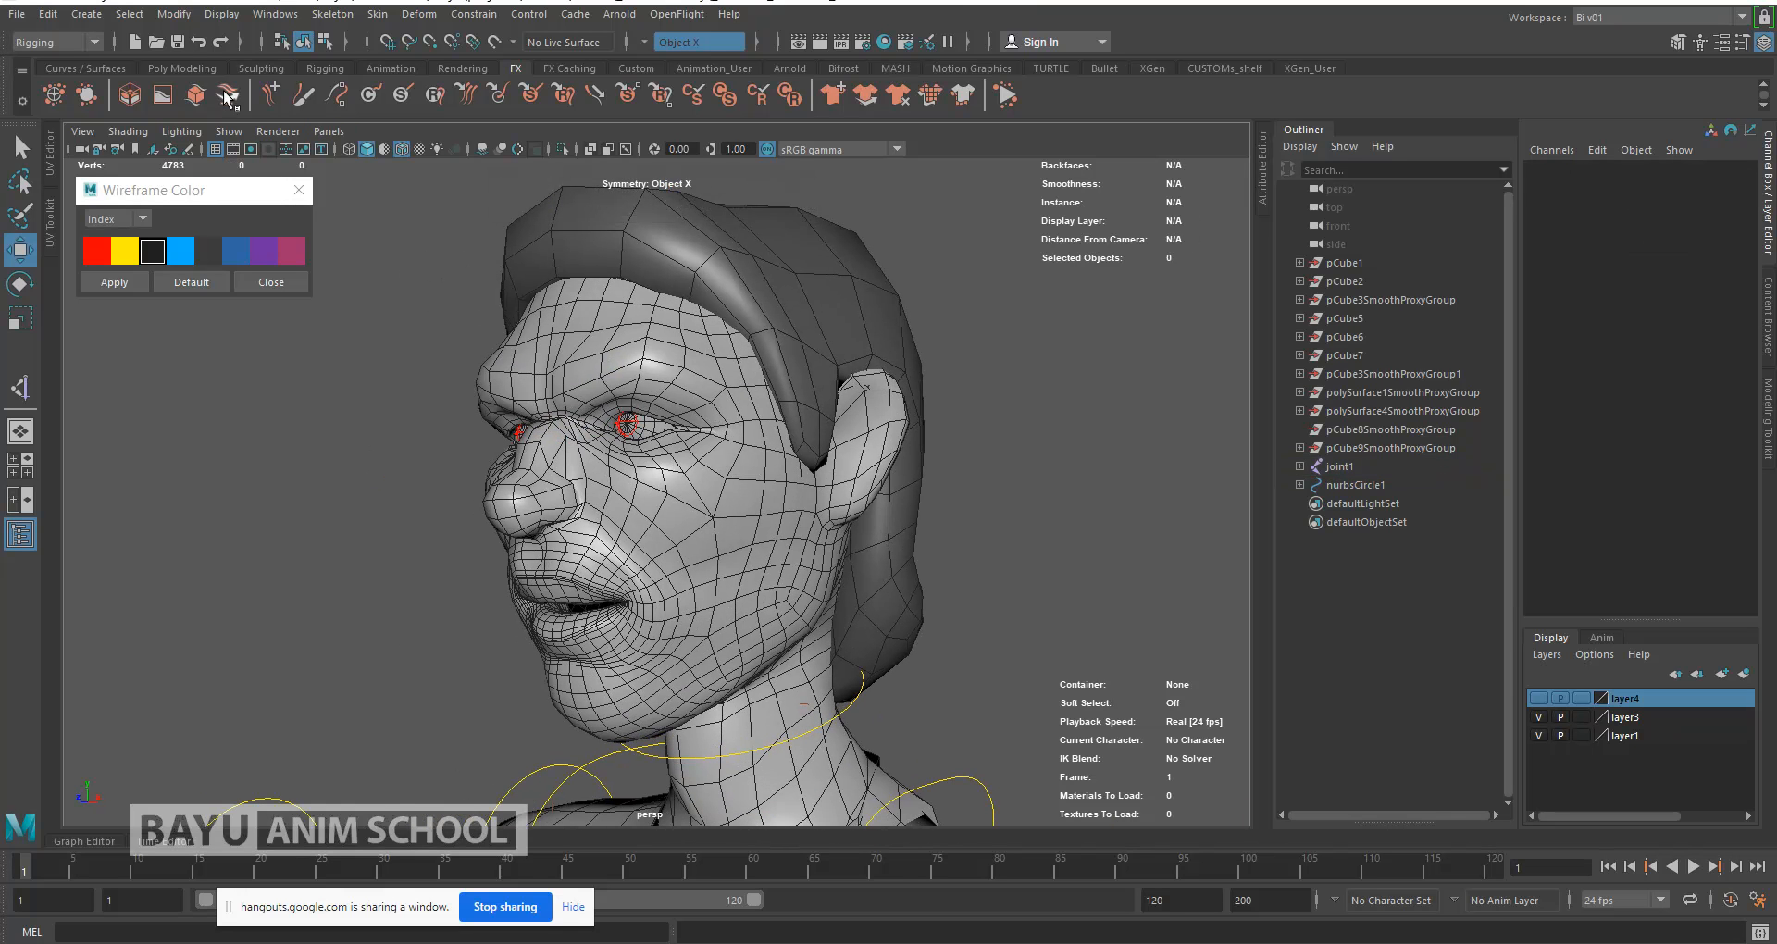
left_click(86, 15)
mouse_move(306, 60)
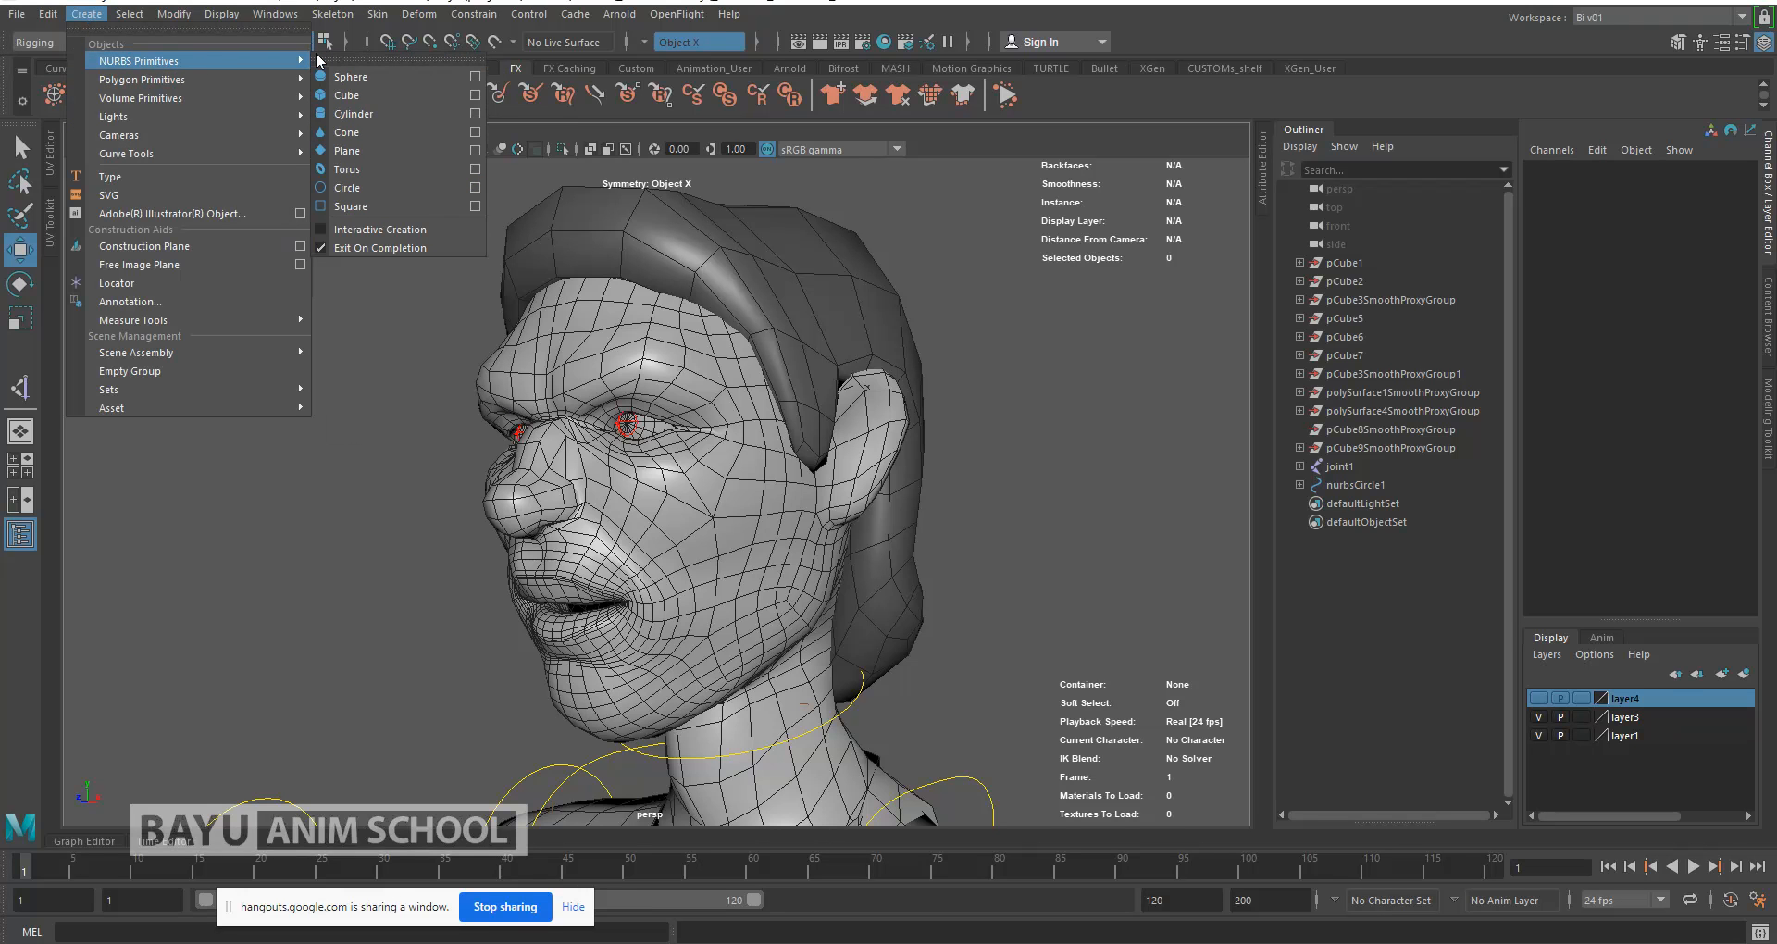
left_click(476, 189)
left_click(1174, 288)
left_click(974, 520)
Step: Raise the new NURBS circle to the character's eye level, about 32.37 in Translate Y
scroll(975, 523, "down", 8)
scroll(970, 542, "down", 3)
left_click_drag(754, 578, 559, 571, "alt")
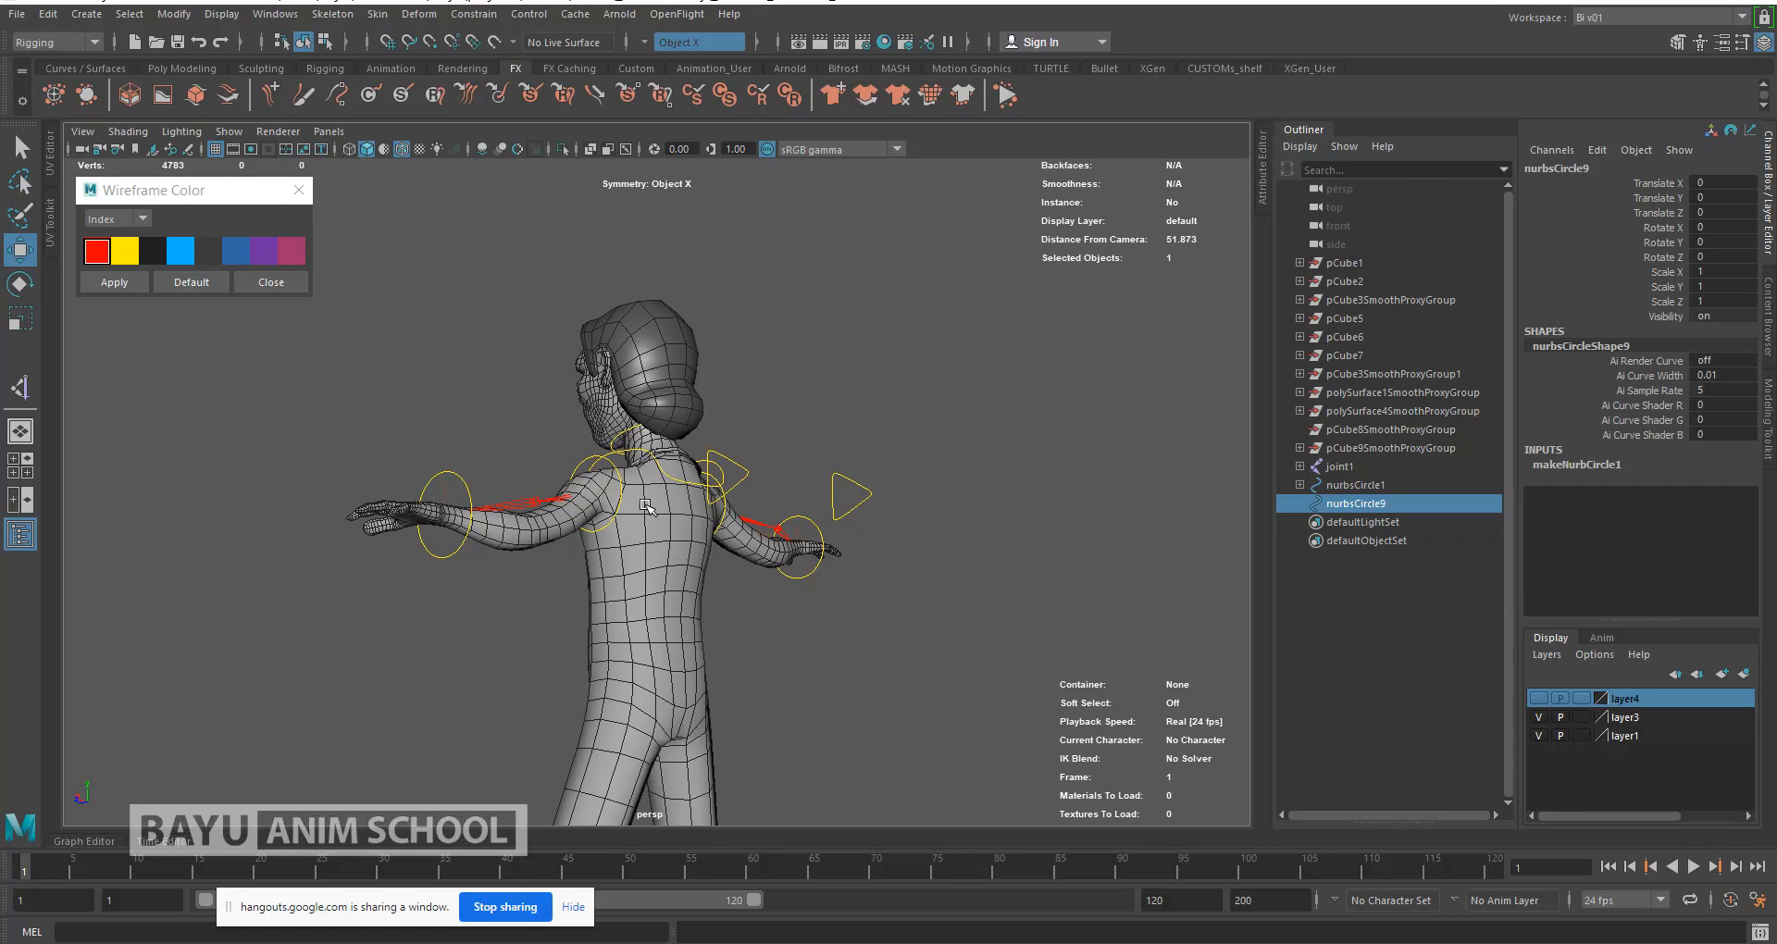
middle_click_drag(579, 597, 654, 480, "alt")
left_click_drag(619, 561, 710, 571, "alt")
scroll(570, 599, "down", 3)
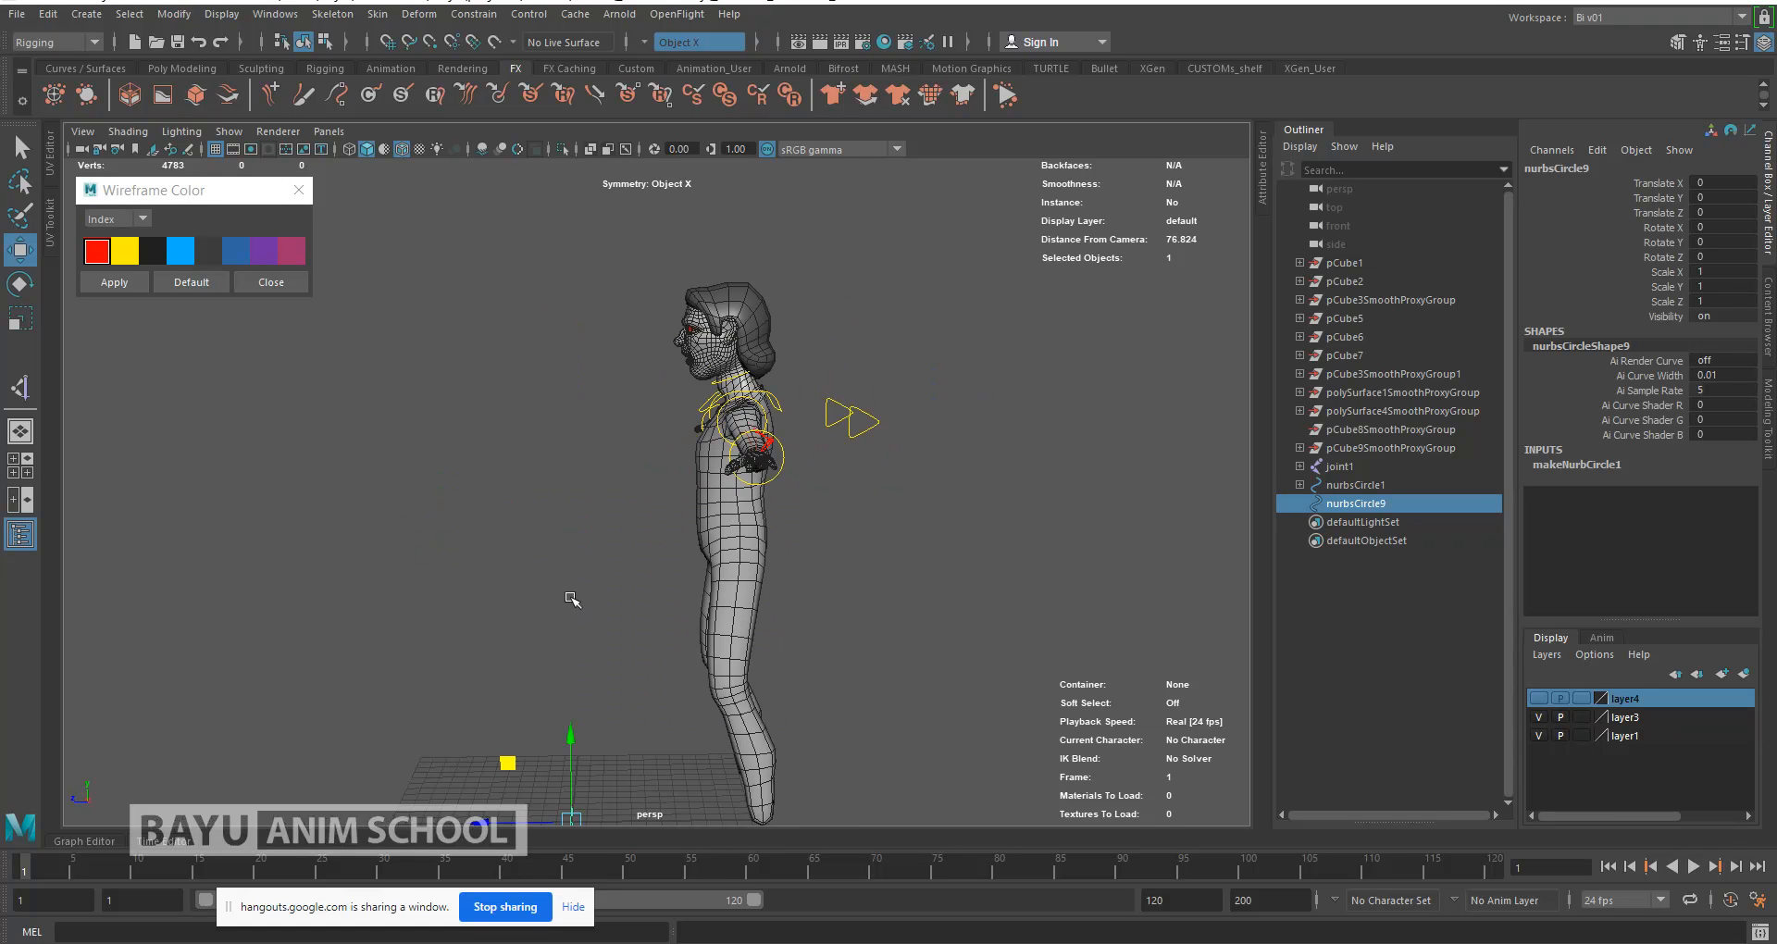
middle_click_drag(600, 383, 630, 243)
left_click_drag(588, 401, 722, 407, "alt")
scroll(722, 406, "up", 5)
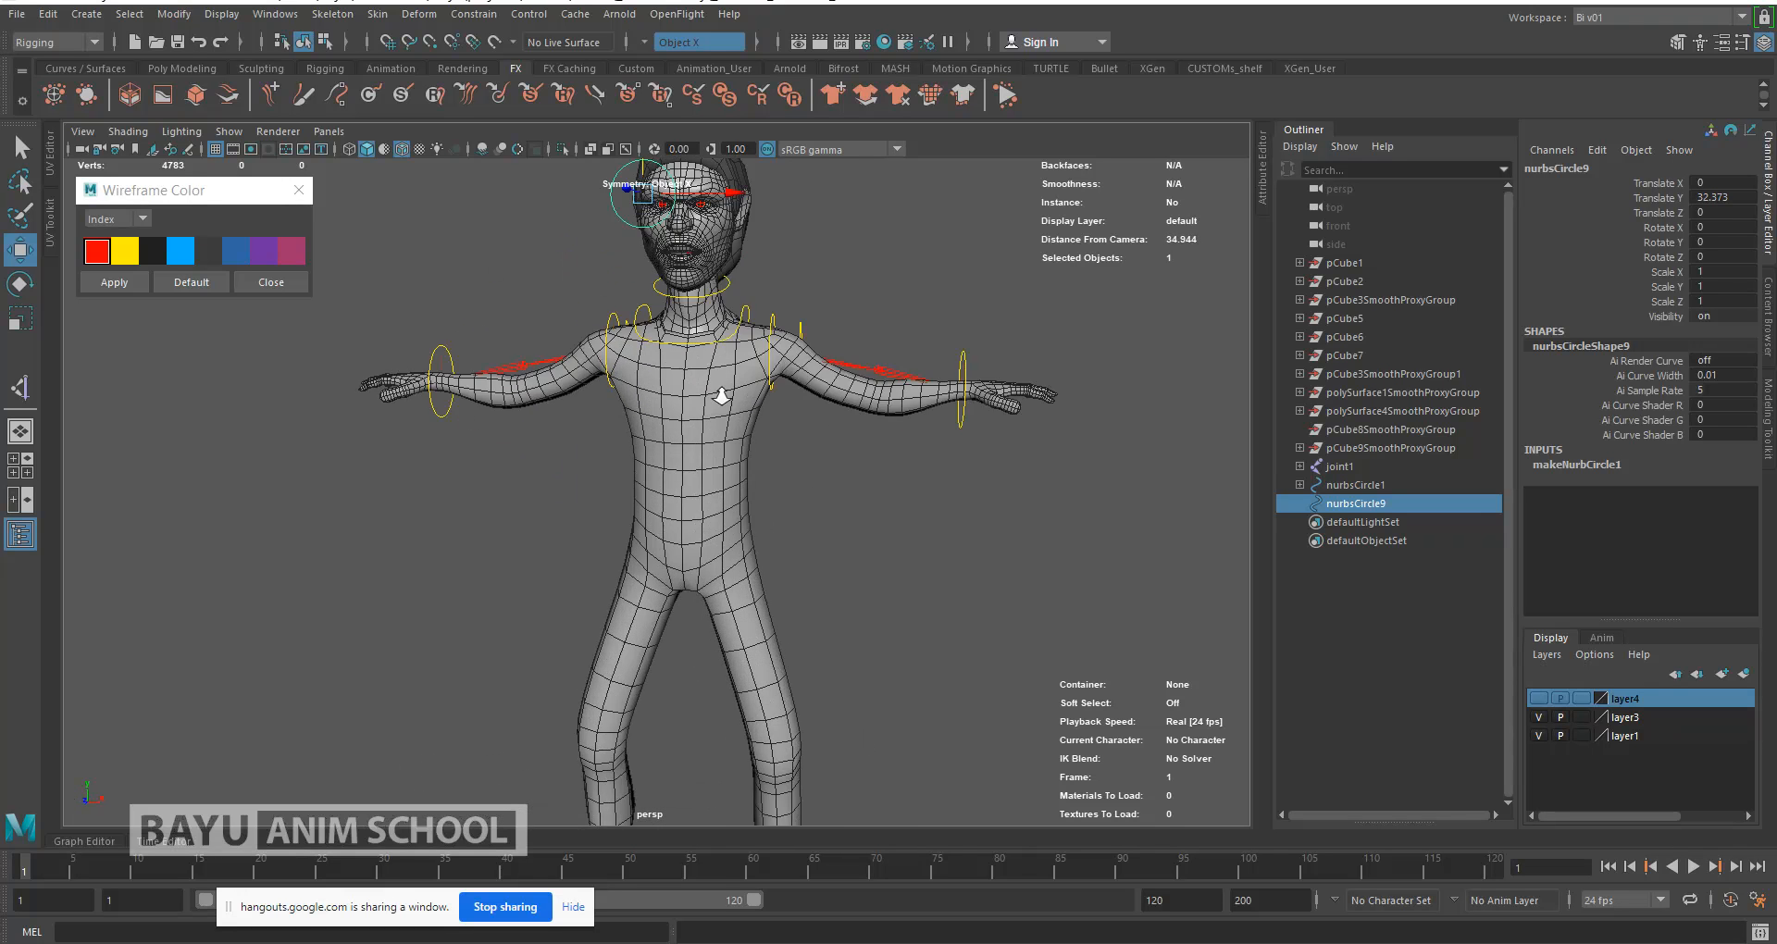
scroll(704, 426, "up", 5)
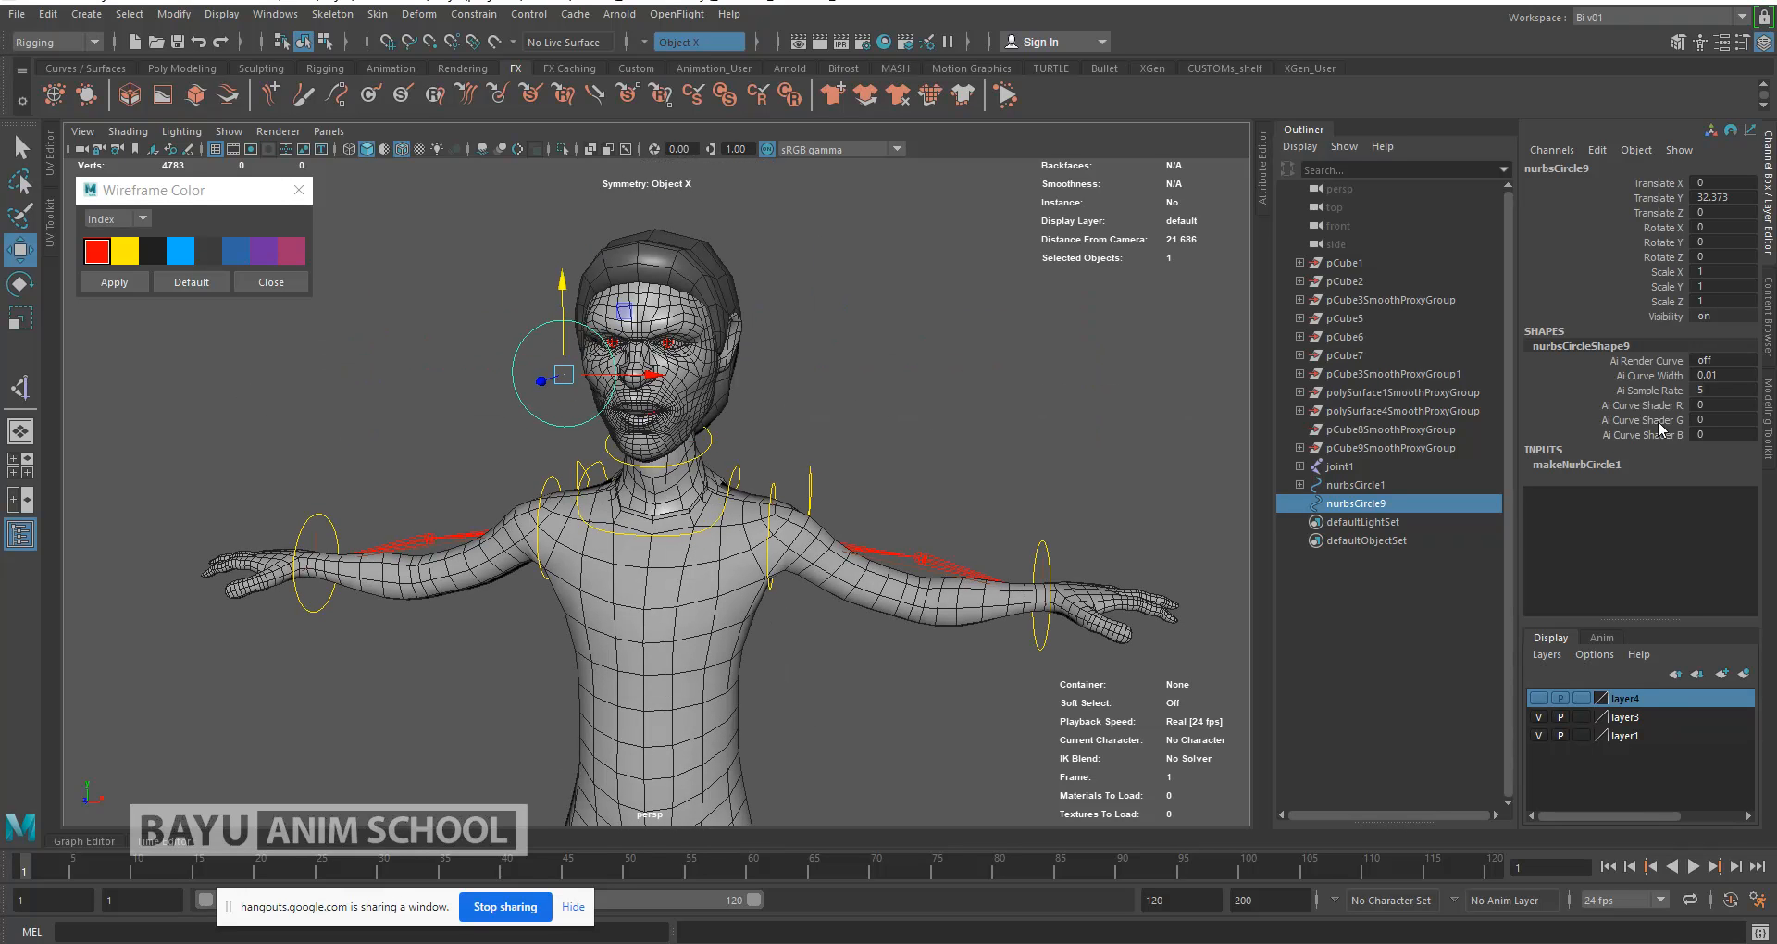
Step: Set the circle's radius to 0.5, and refine it to 0.3 in the front view to match the eye size
left_click(1611, 467)
left_click(1711, 568)
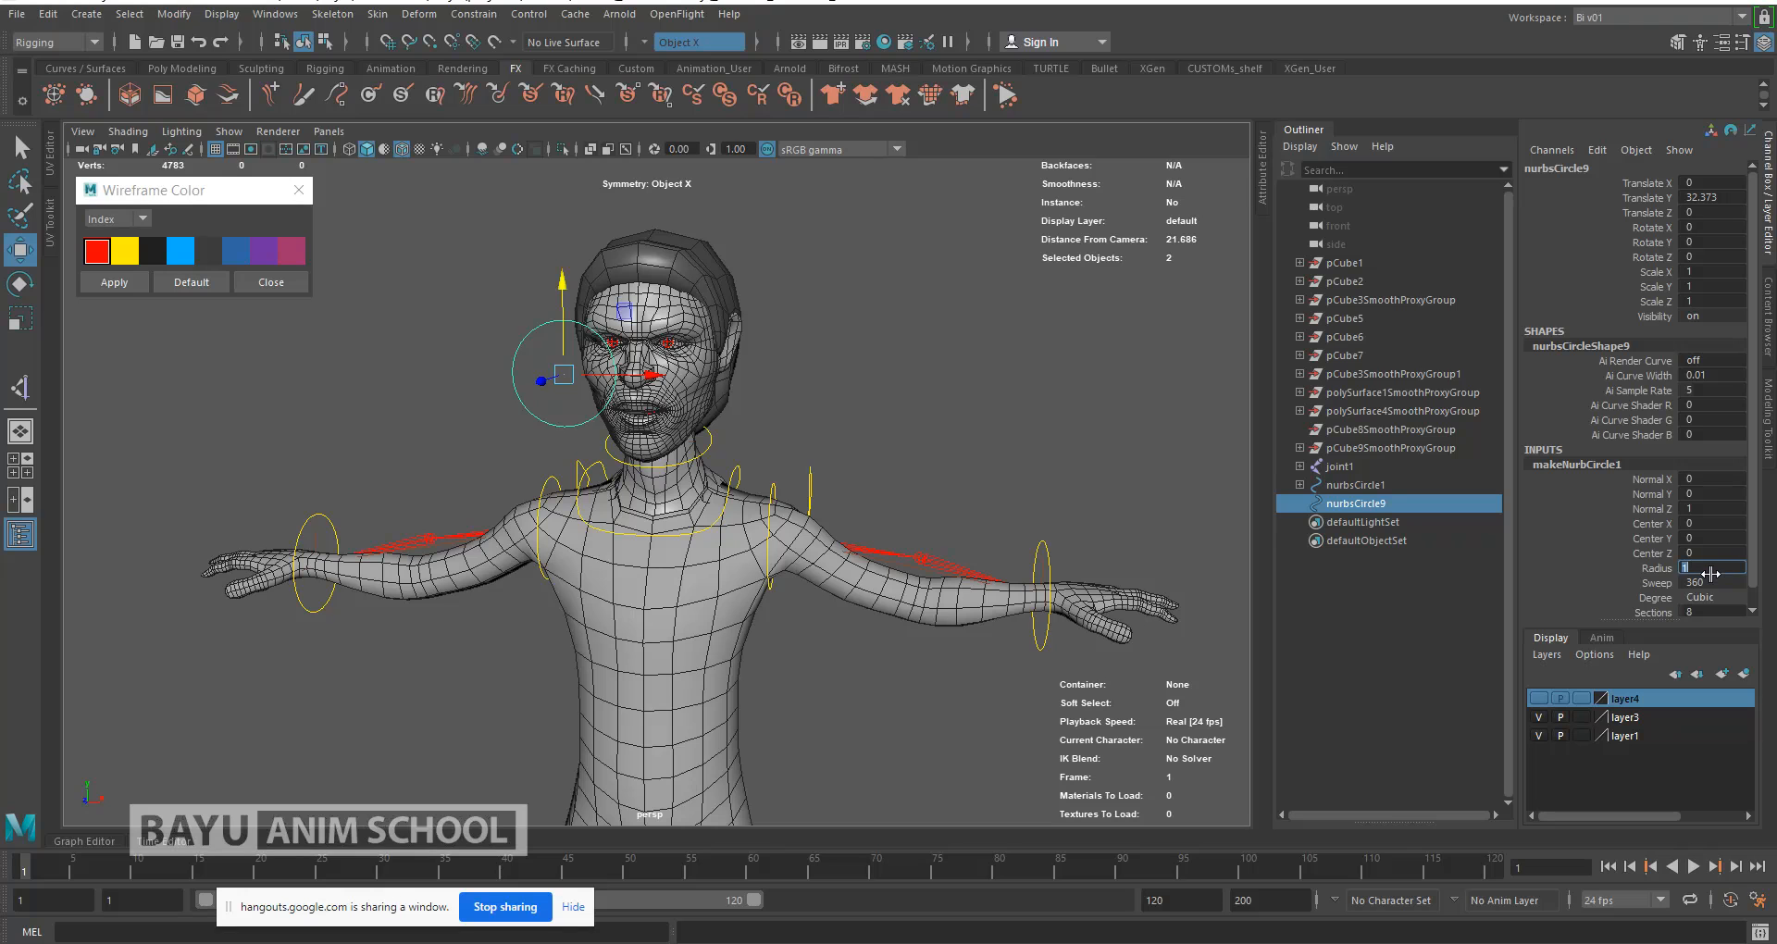
type("0.5")
key("Return")
key("space")
left_click_drag(900, 404, 899, 445)
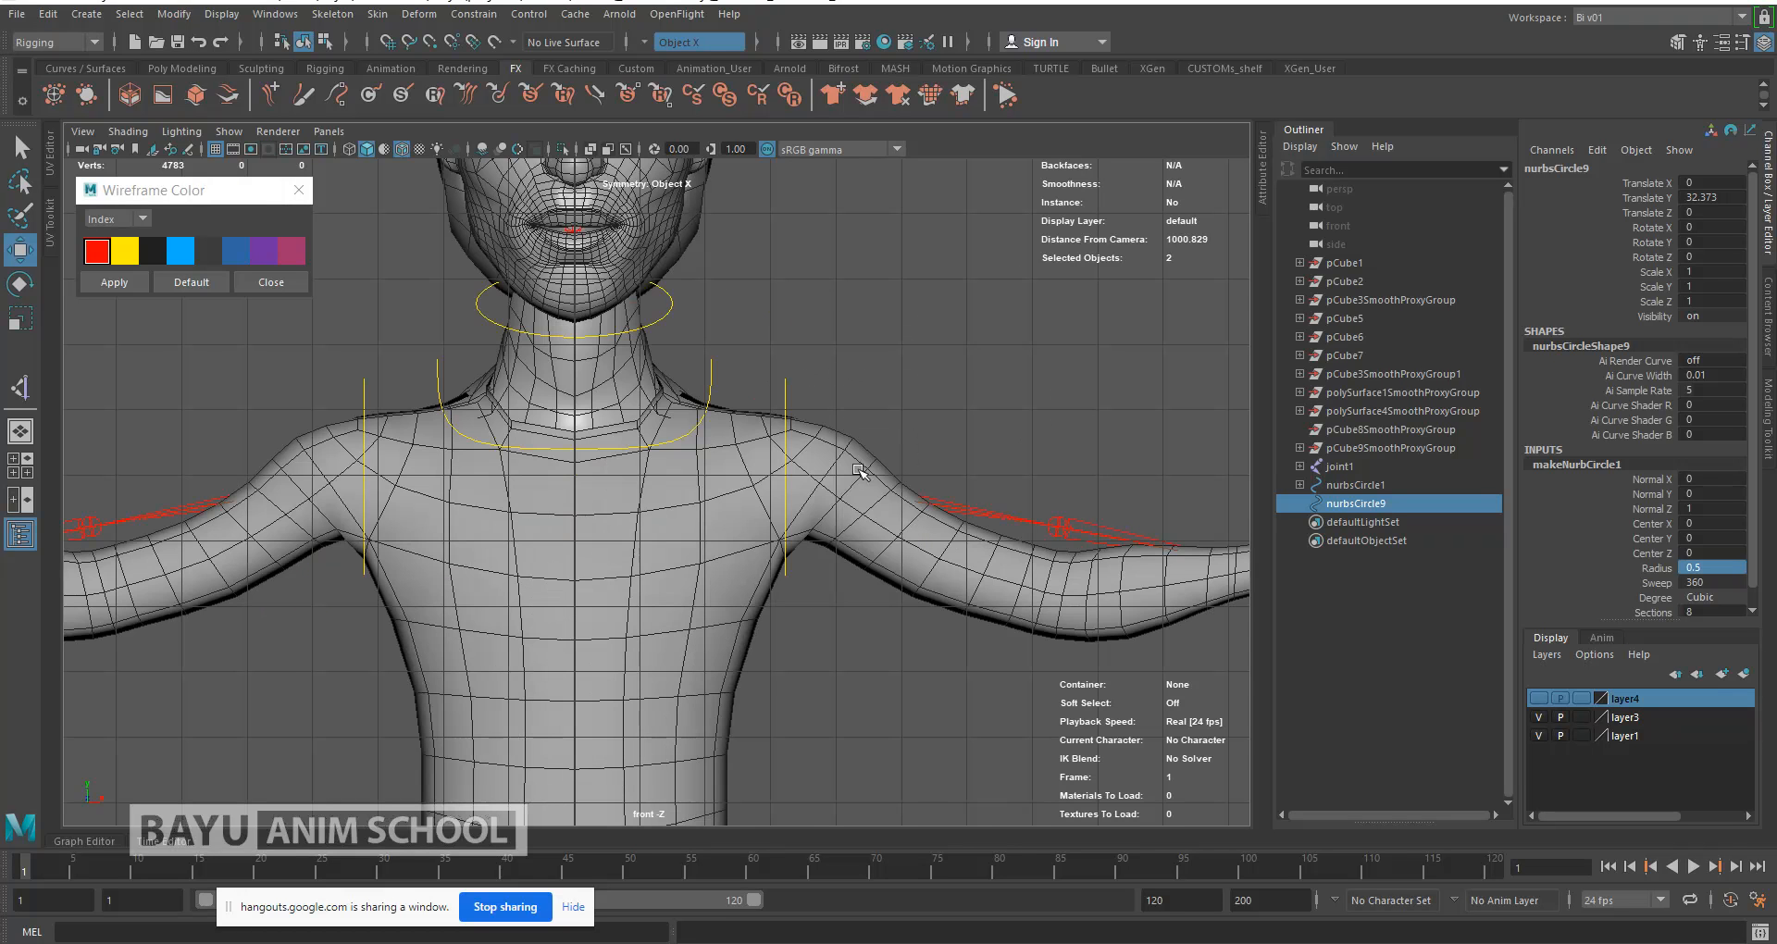
middle_click_drag(838, 296, 880, 584, "alt")
scroll(803, 466, "up", 6)
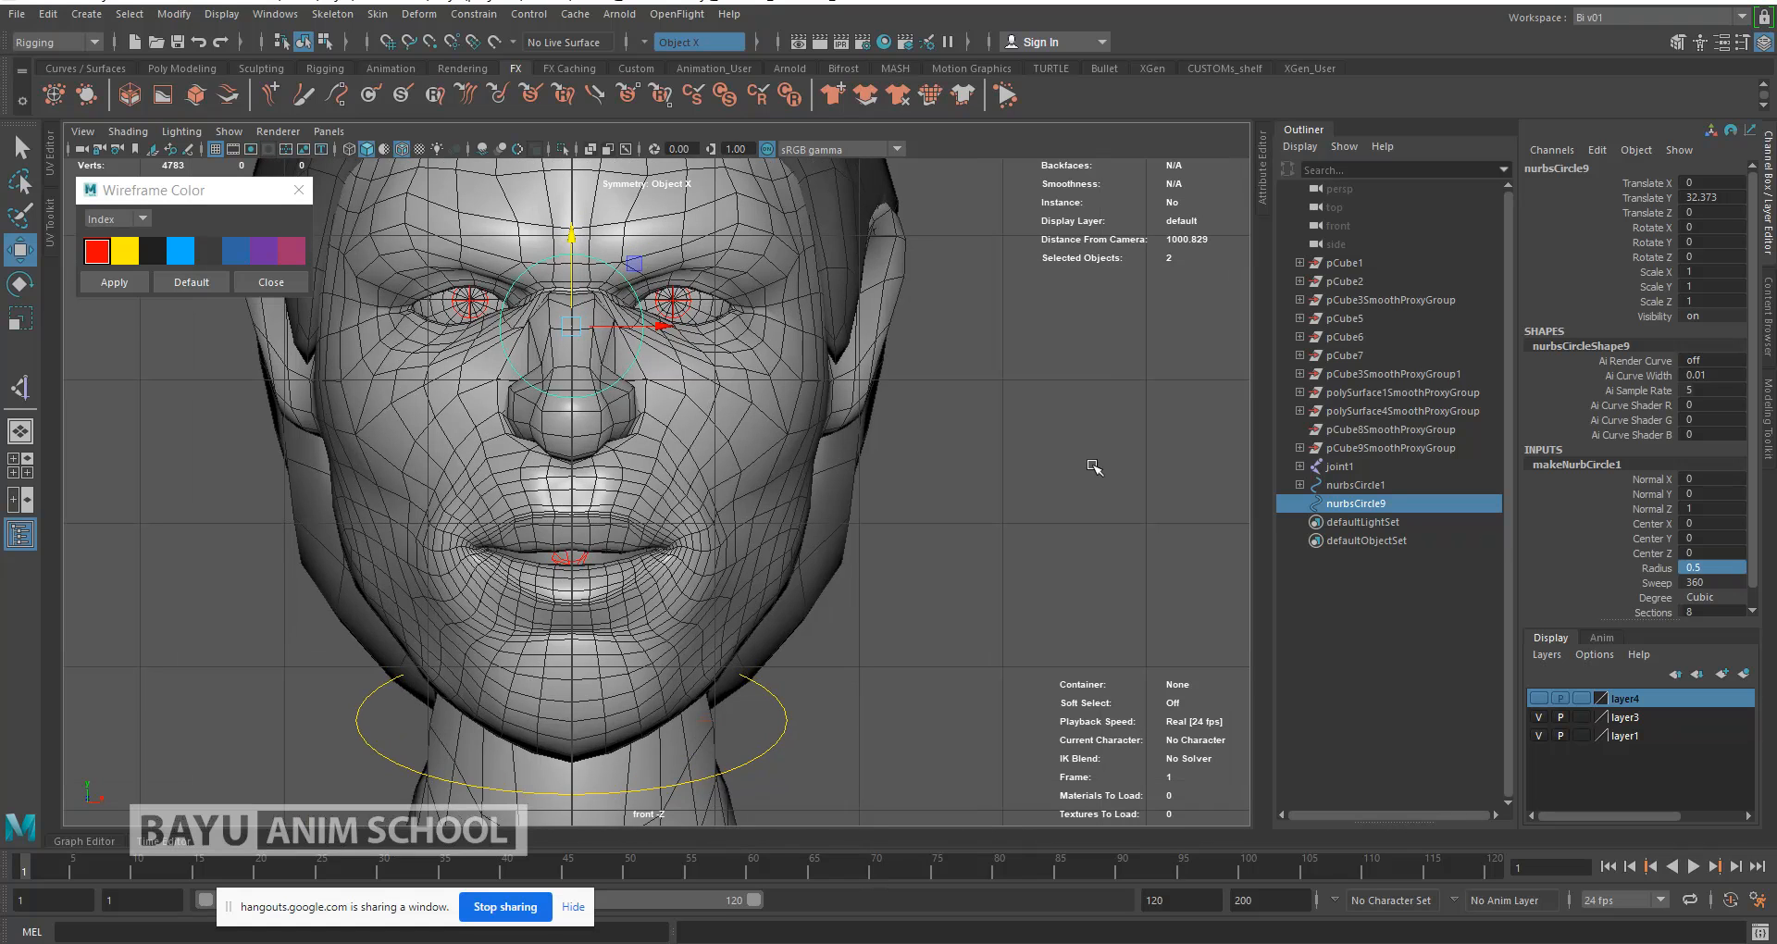
left_click(1713, 568)
type("0.3")
key("Return")
Step: Centre the circle on one eye at about X 0.709, Y 32.547, and place a duplicate over the other eye at X -0.709
left_click_drag(640, 270, 736, 238)
left_click(48, 14)
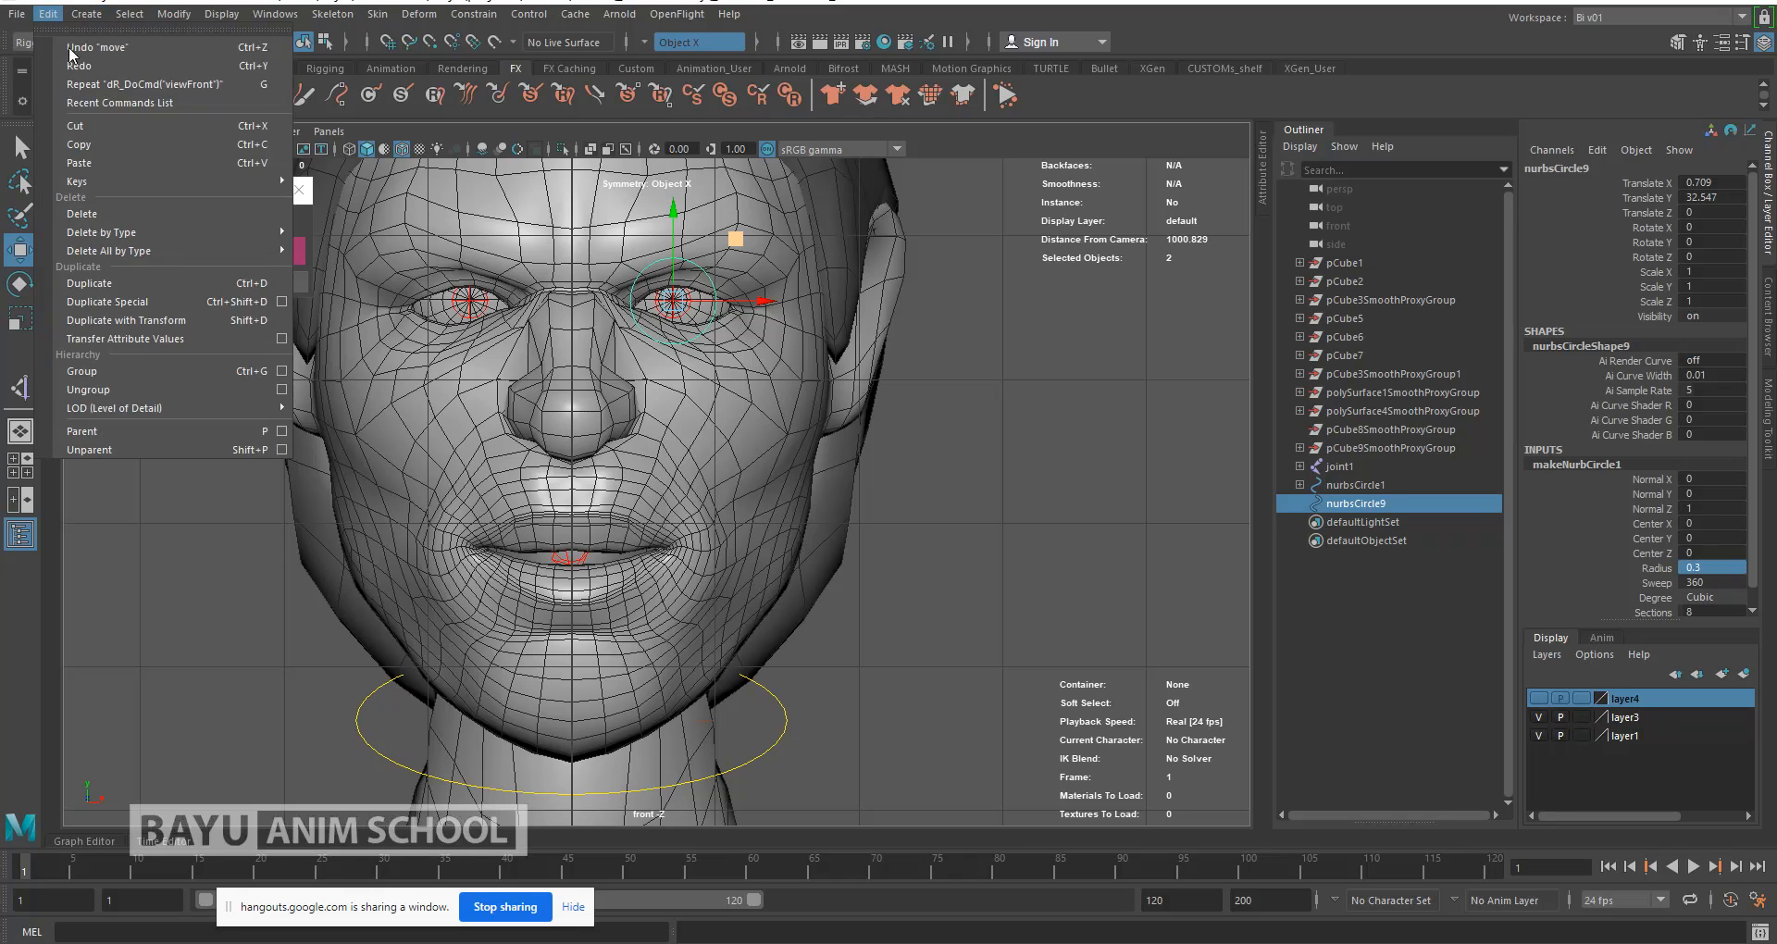
left_click(174, 302)
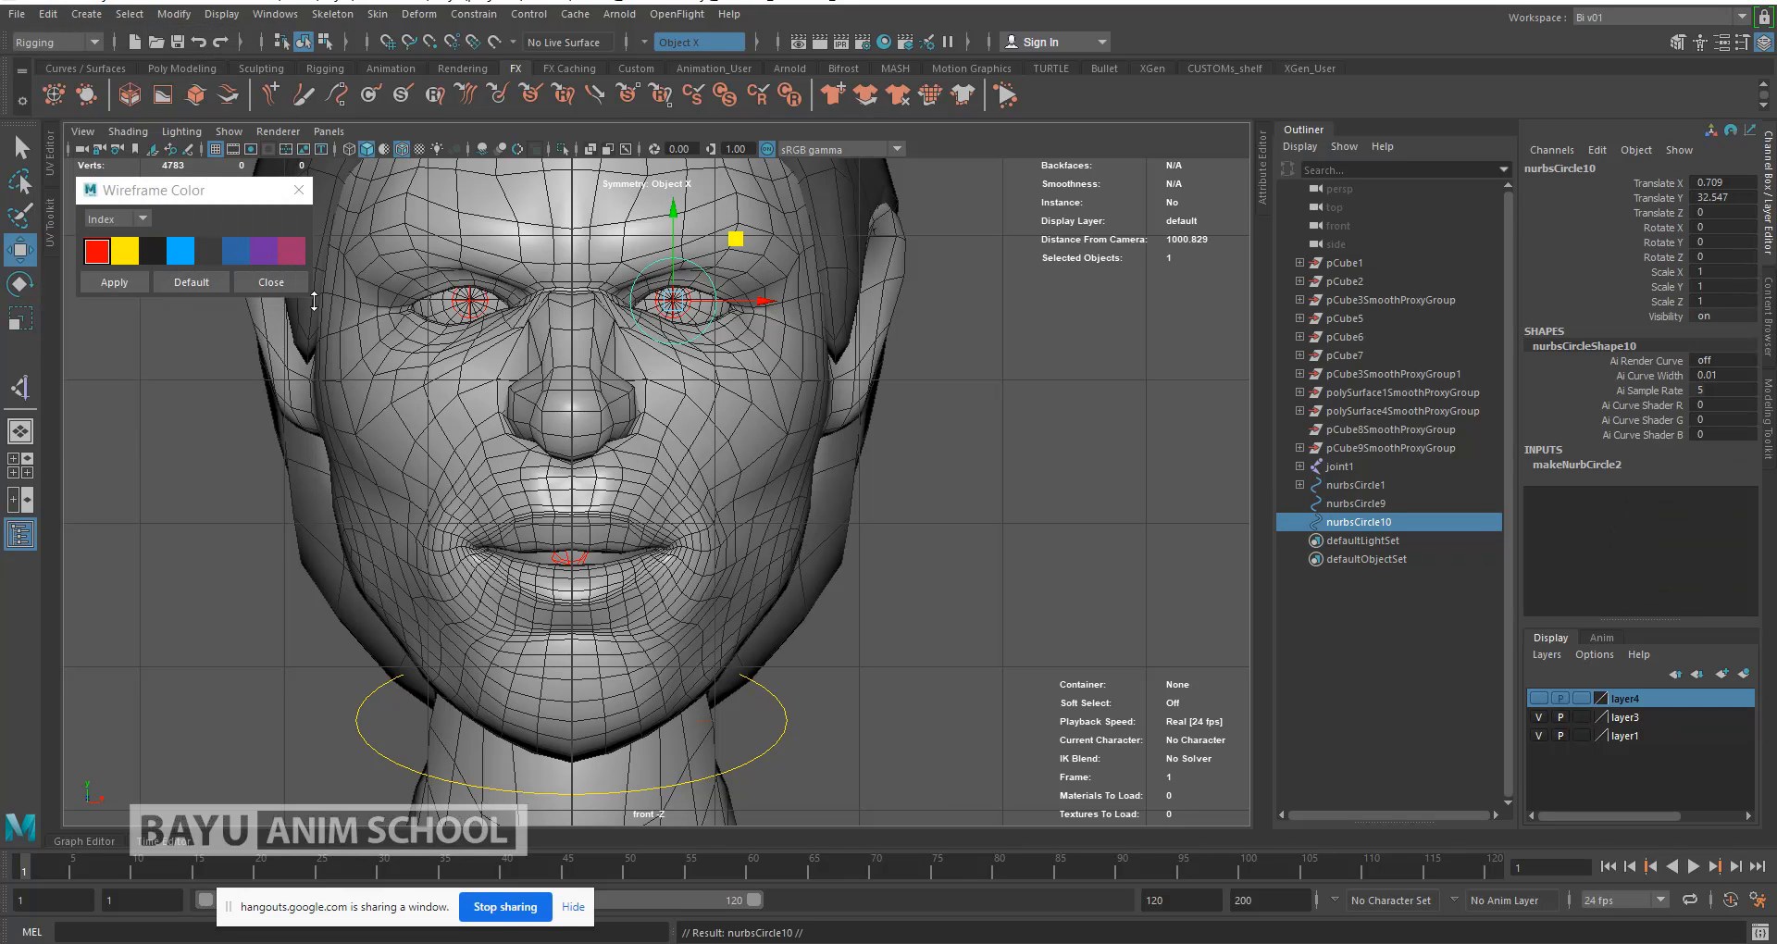
double_click(1749, 183)
type("-")
key("Return")
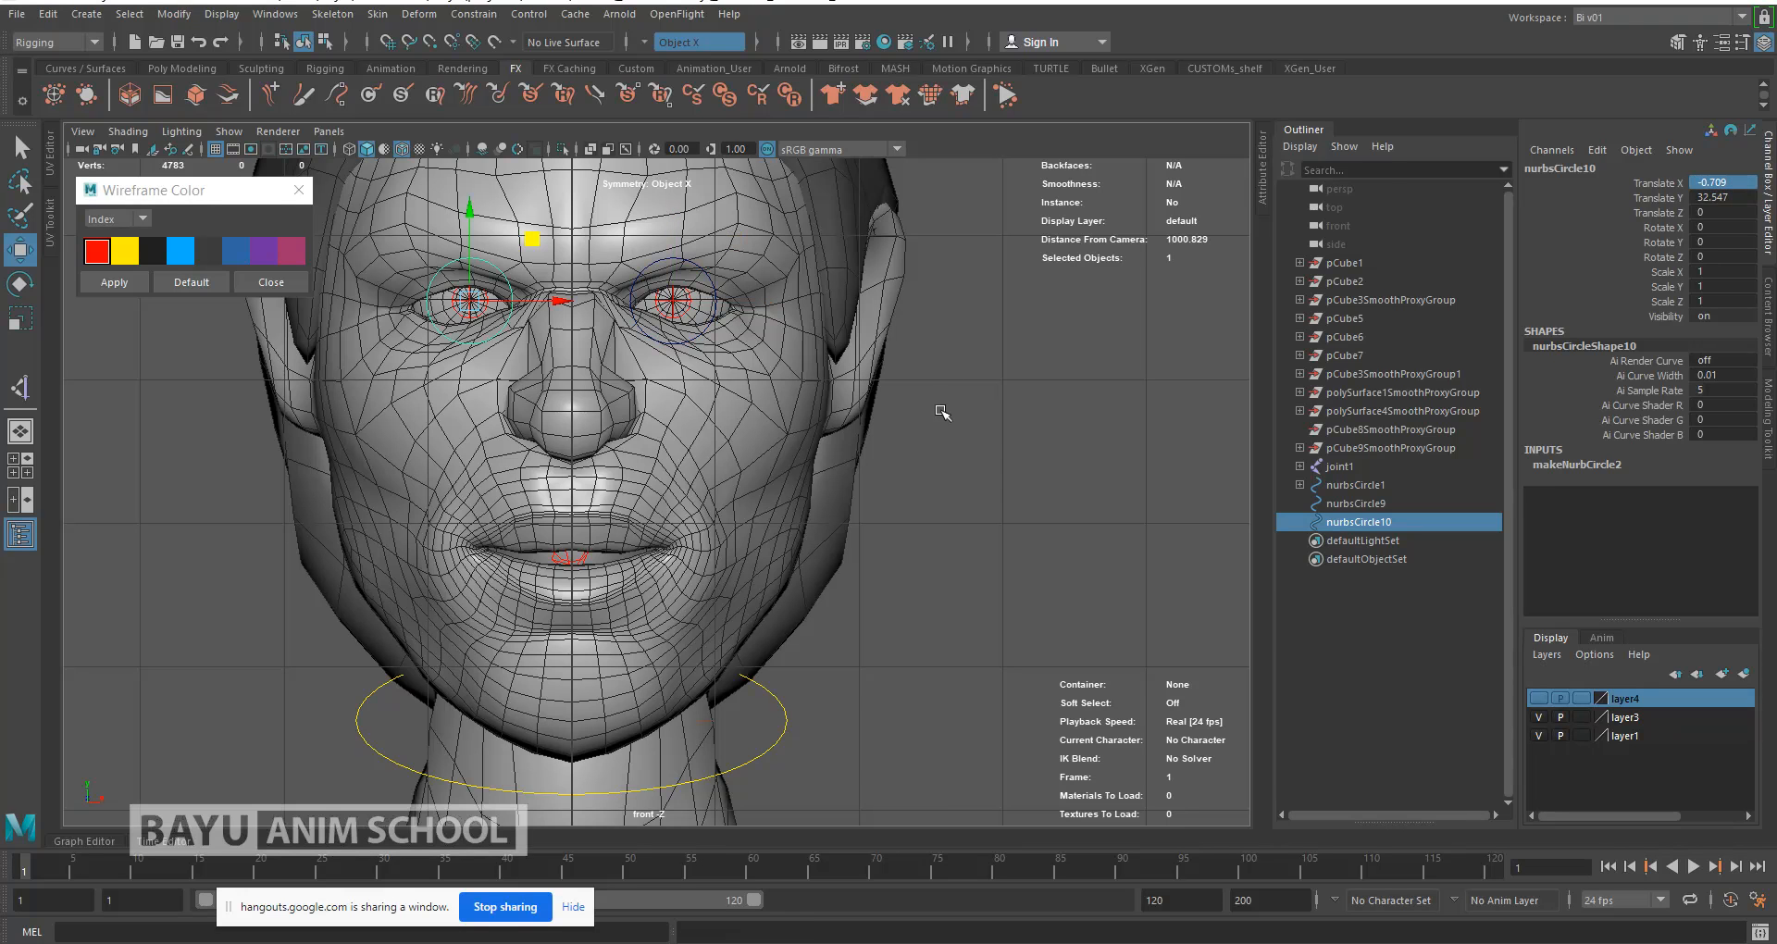
Step: Return to the perspective view and give both eye control circles a yellow wireframe color
key("space")
left_click_drag(953, 408, 933, 381)
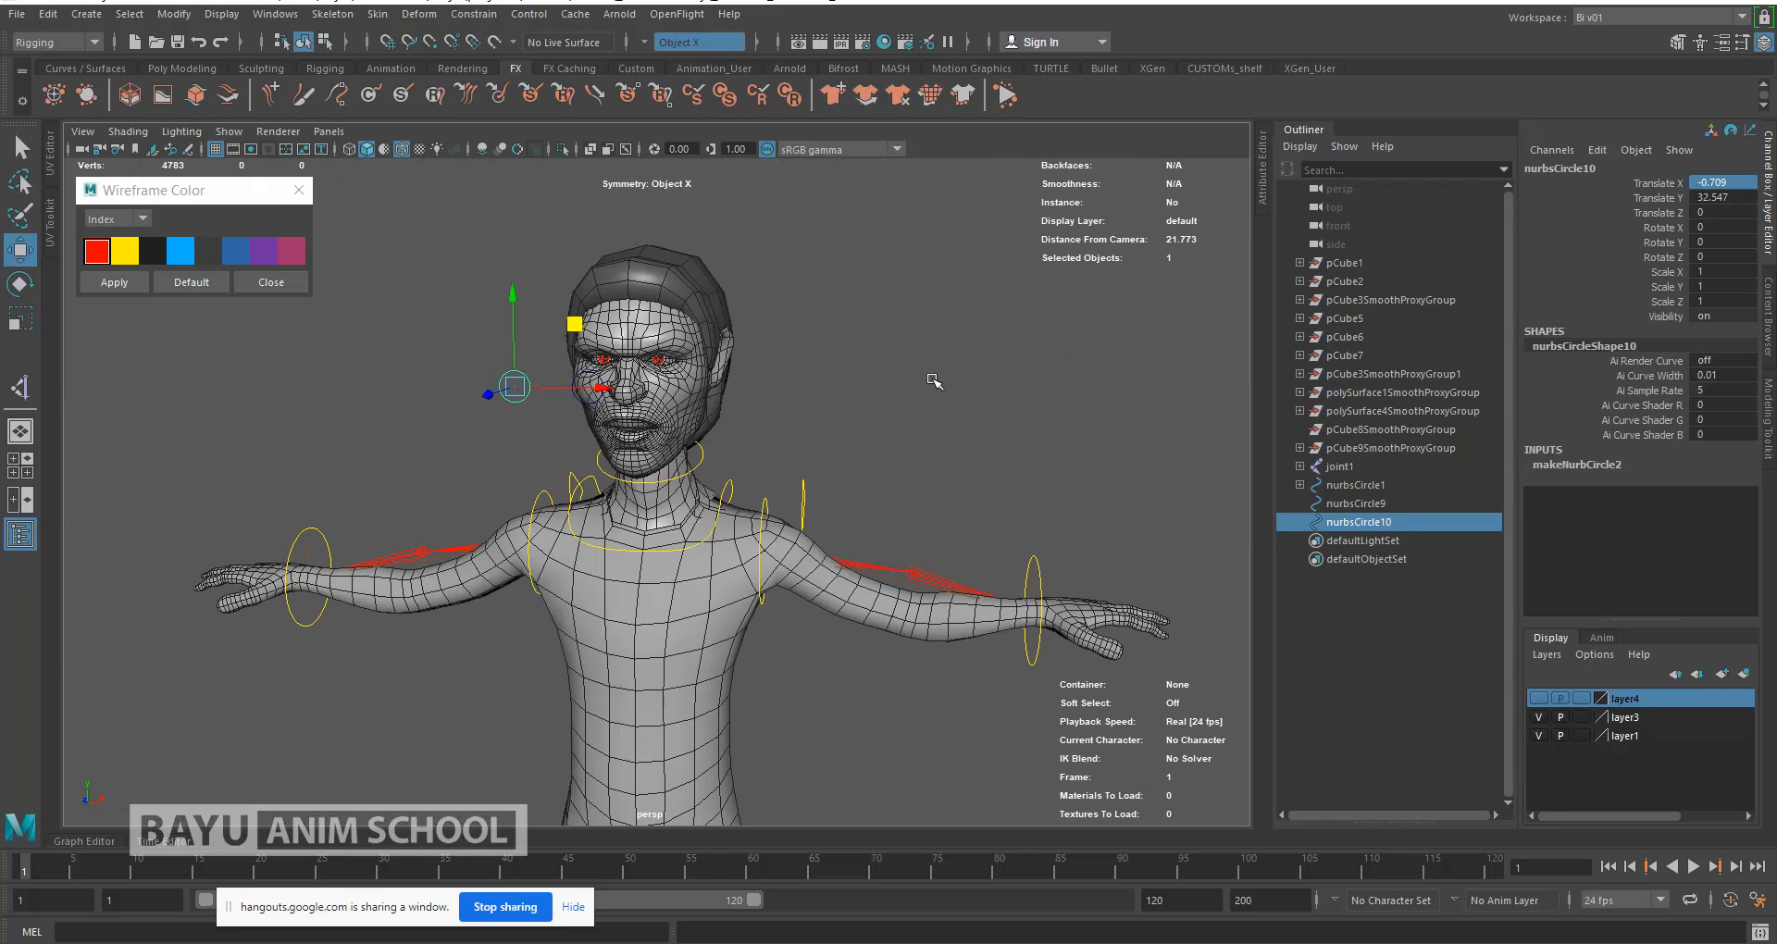
left_click_drag(740, 466, 711, 464, "alt")
left_click_drag(427, 442, 350, 455)
left_click(126, 253)
left_click(127, 278)
left_click(150, 403)
Step: Try lowering the triangular elbow control nurbsCircle7 by about 2.66 in Y and undo the move
left_click_drag(699, 454, 685, 509, "alt")
left_click_drag(935, 557, 818, 528, "alt")
left_click(984, 398)
left_click_drag(1012, 414, 1015, 454)
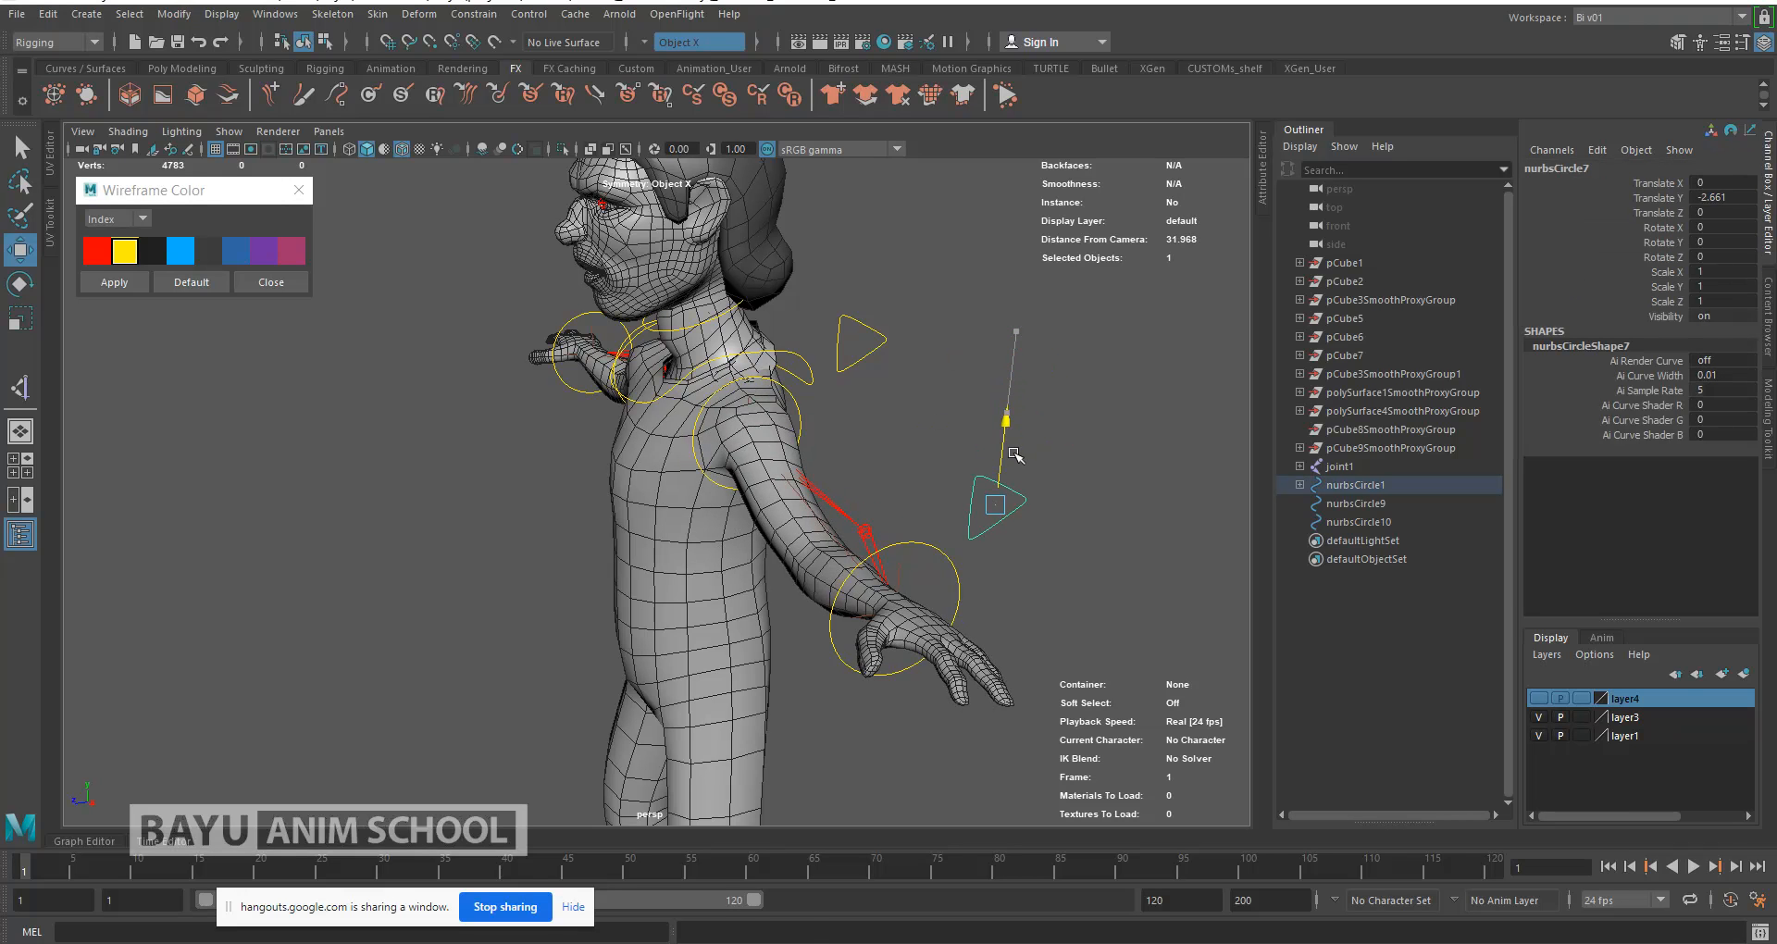
key("ctrl+z")
Step: Return the body mesh polySurface6 to its bind pose and unbind its skin
left_click(700, 606)
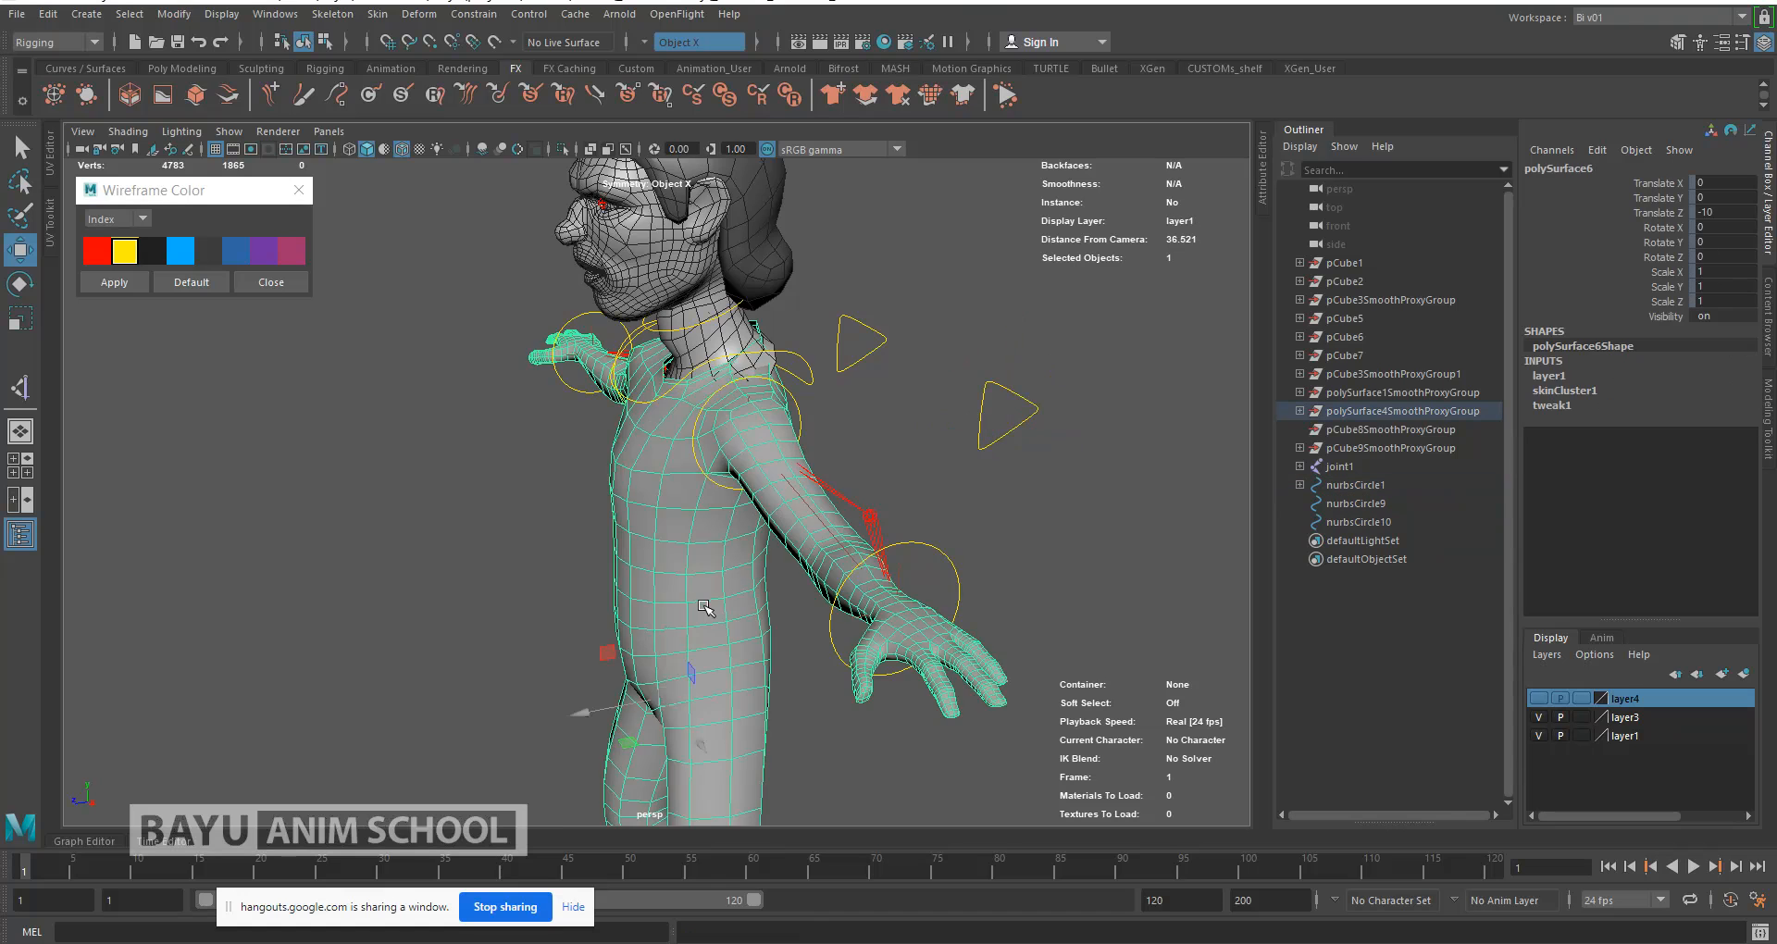
left_click_drag(674, 572, 710, 568, "alt")
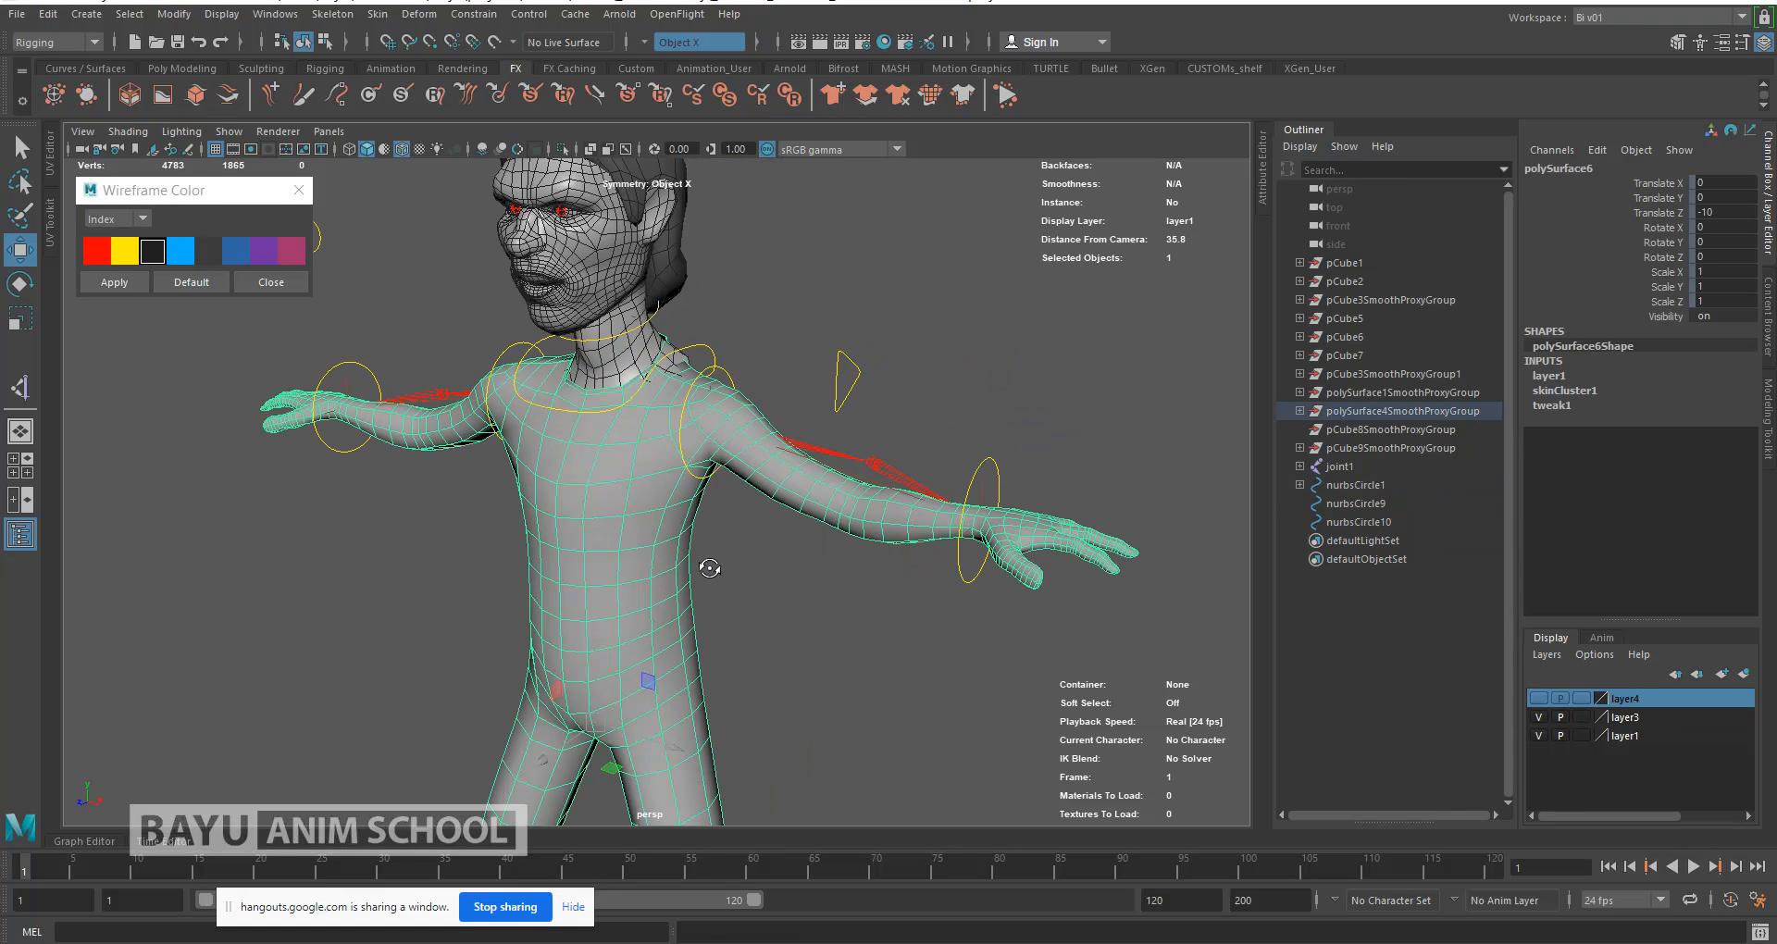
left_click(377, 15)
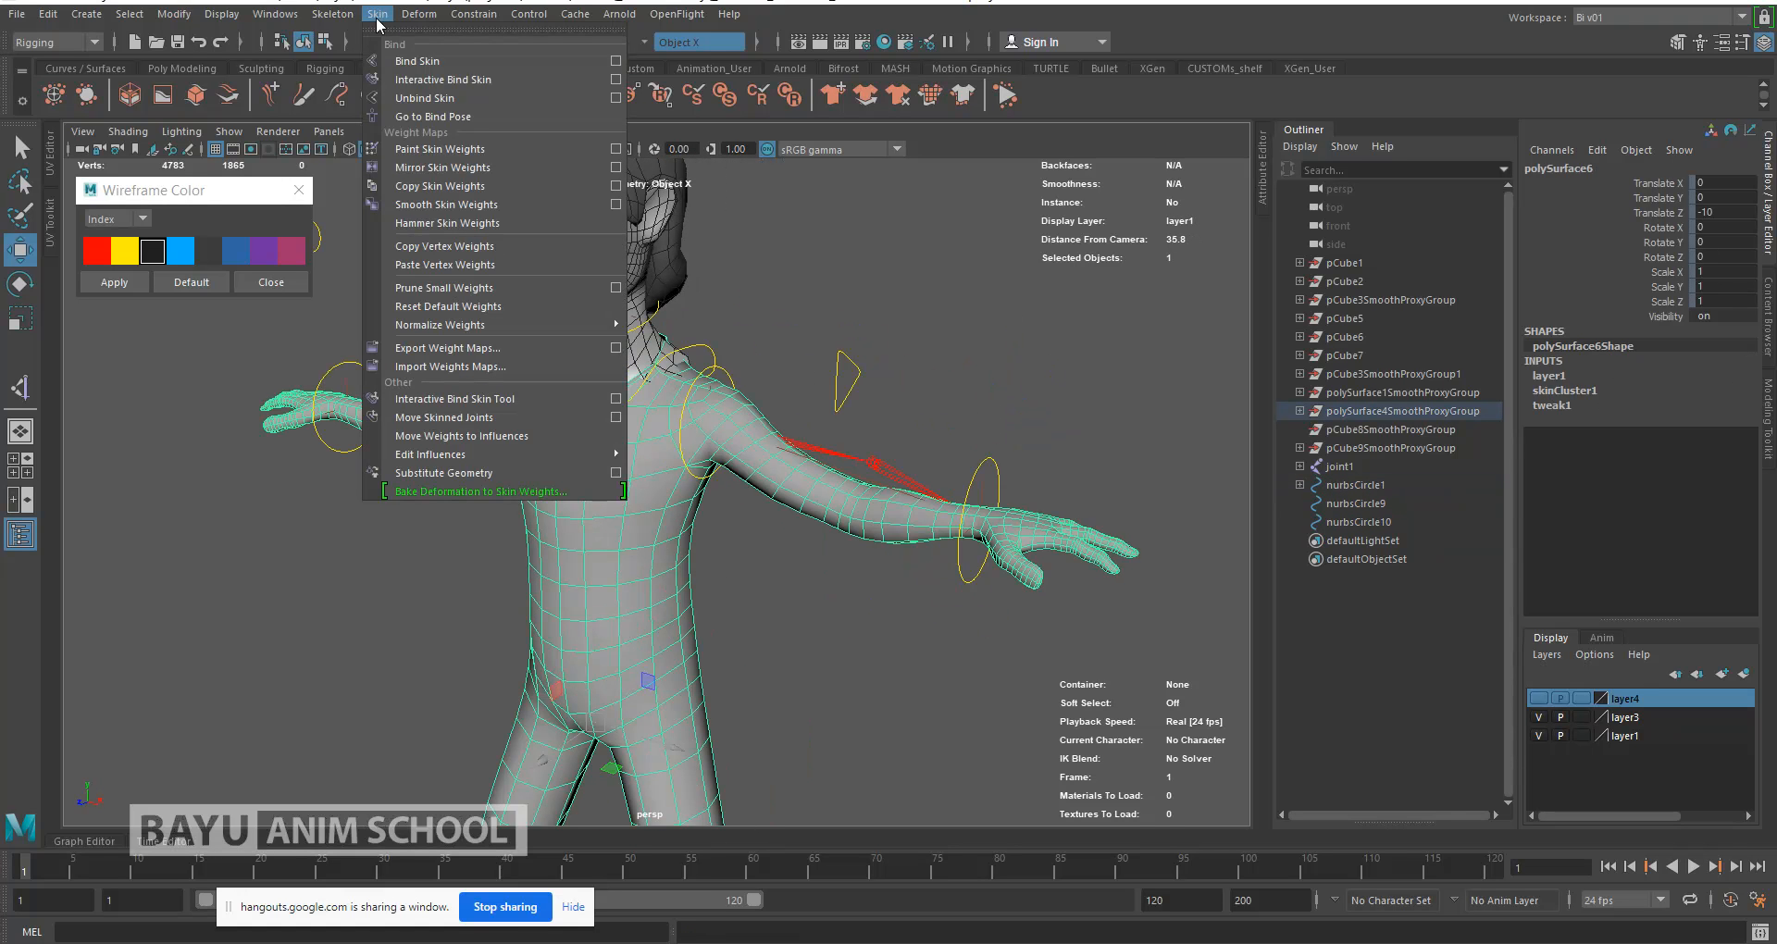
left_click(481, 119)
left_click(377, 15)
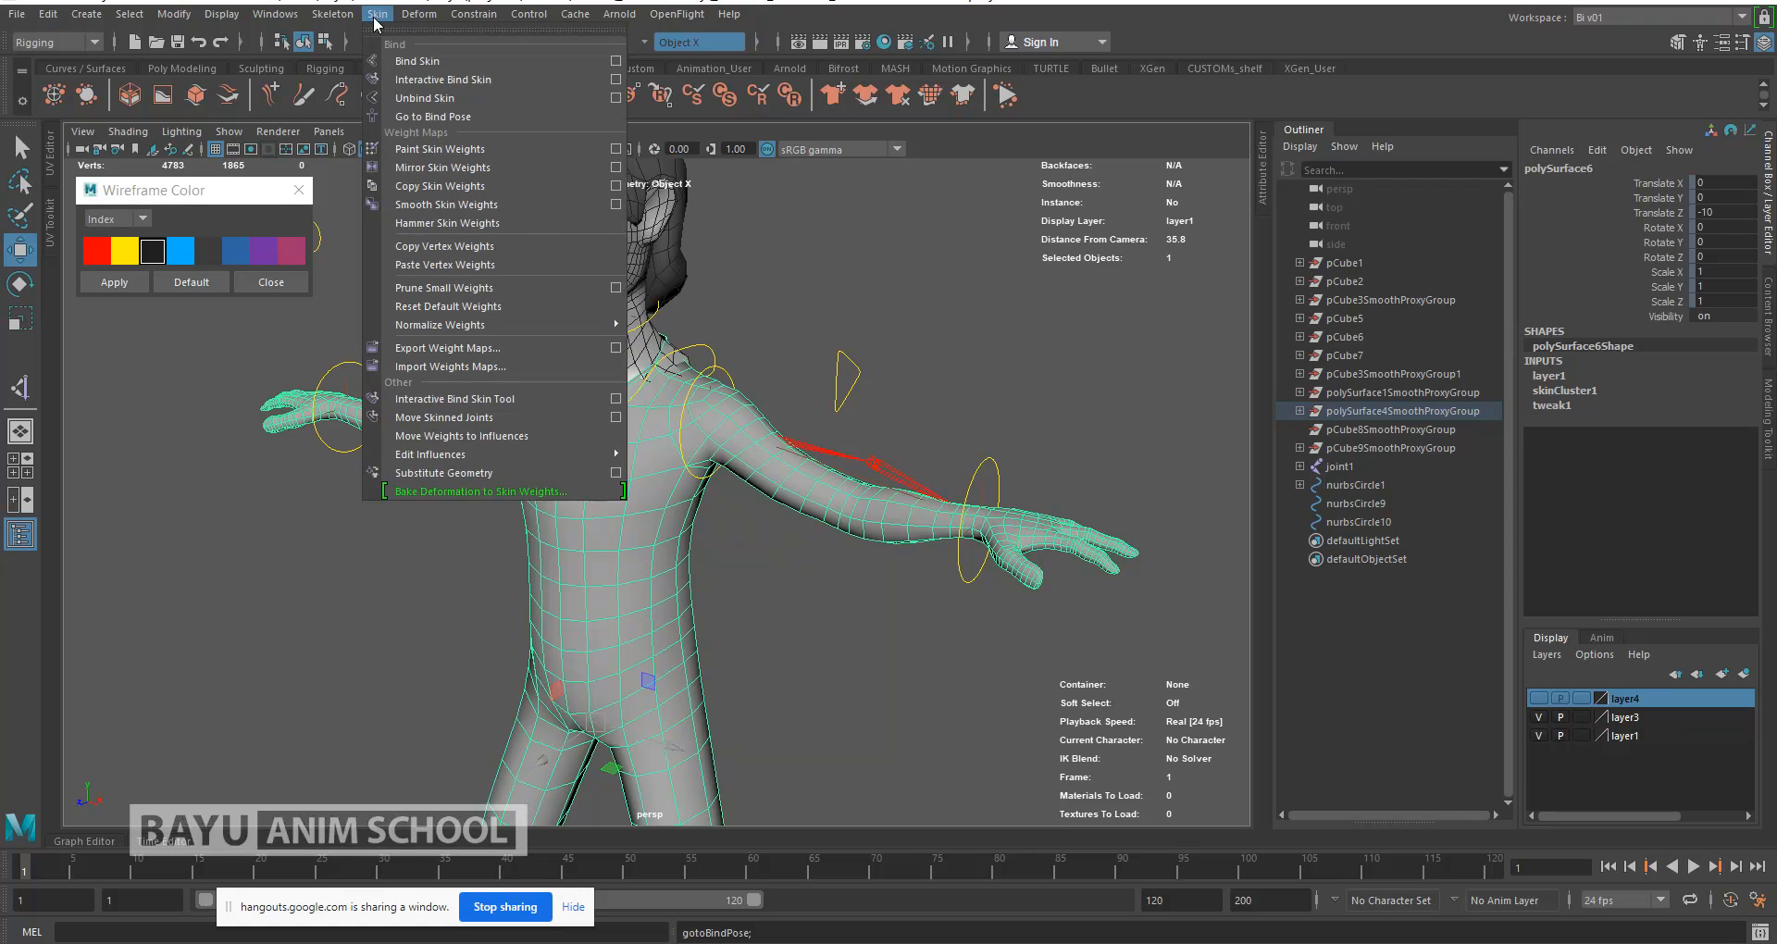
left_click(458, 99)
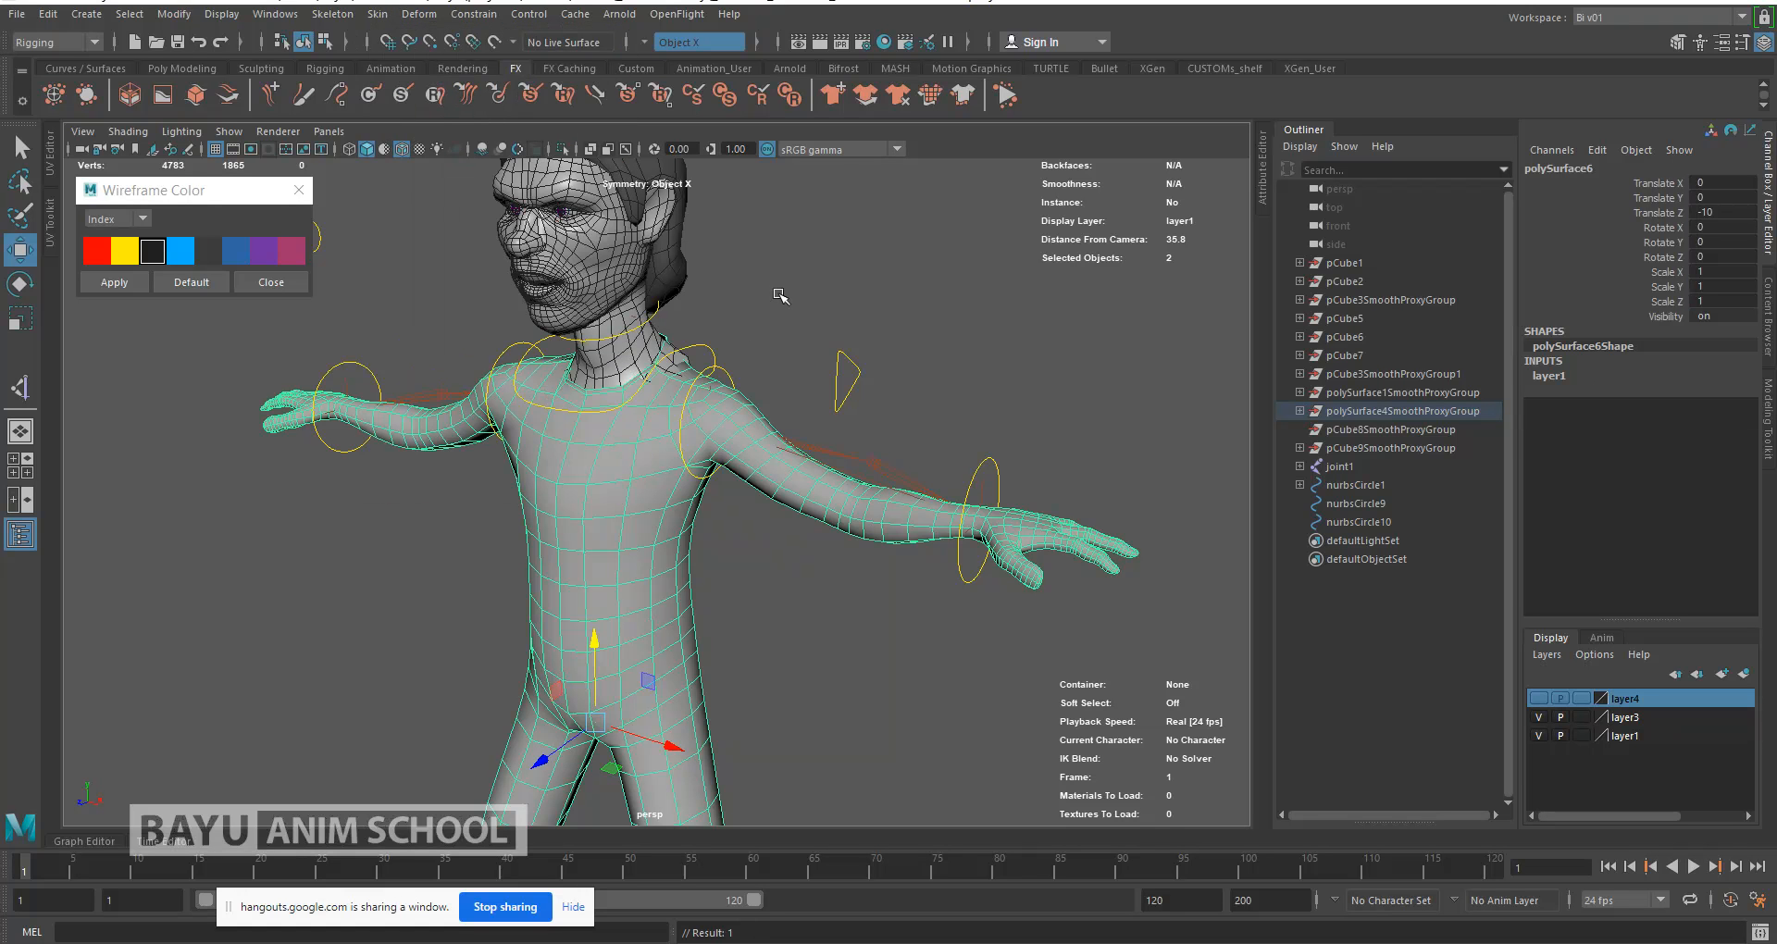
Step: Move both triangular elbow controls down beside the hips to about X -0.101, Y -9.433, Z 1.866, using wireframe display
left_click_drag(727, 348, 622, 338, "alt")
left_click_drag(889, 313, 1080, 436)
left_click_drag(900, 430, 937, 431, "alt")
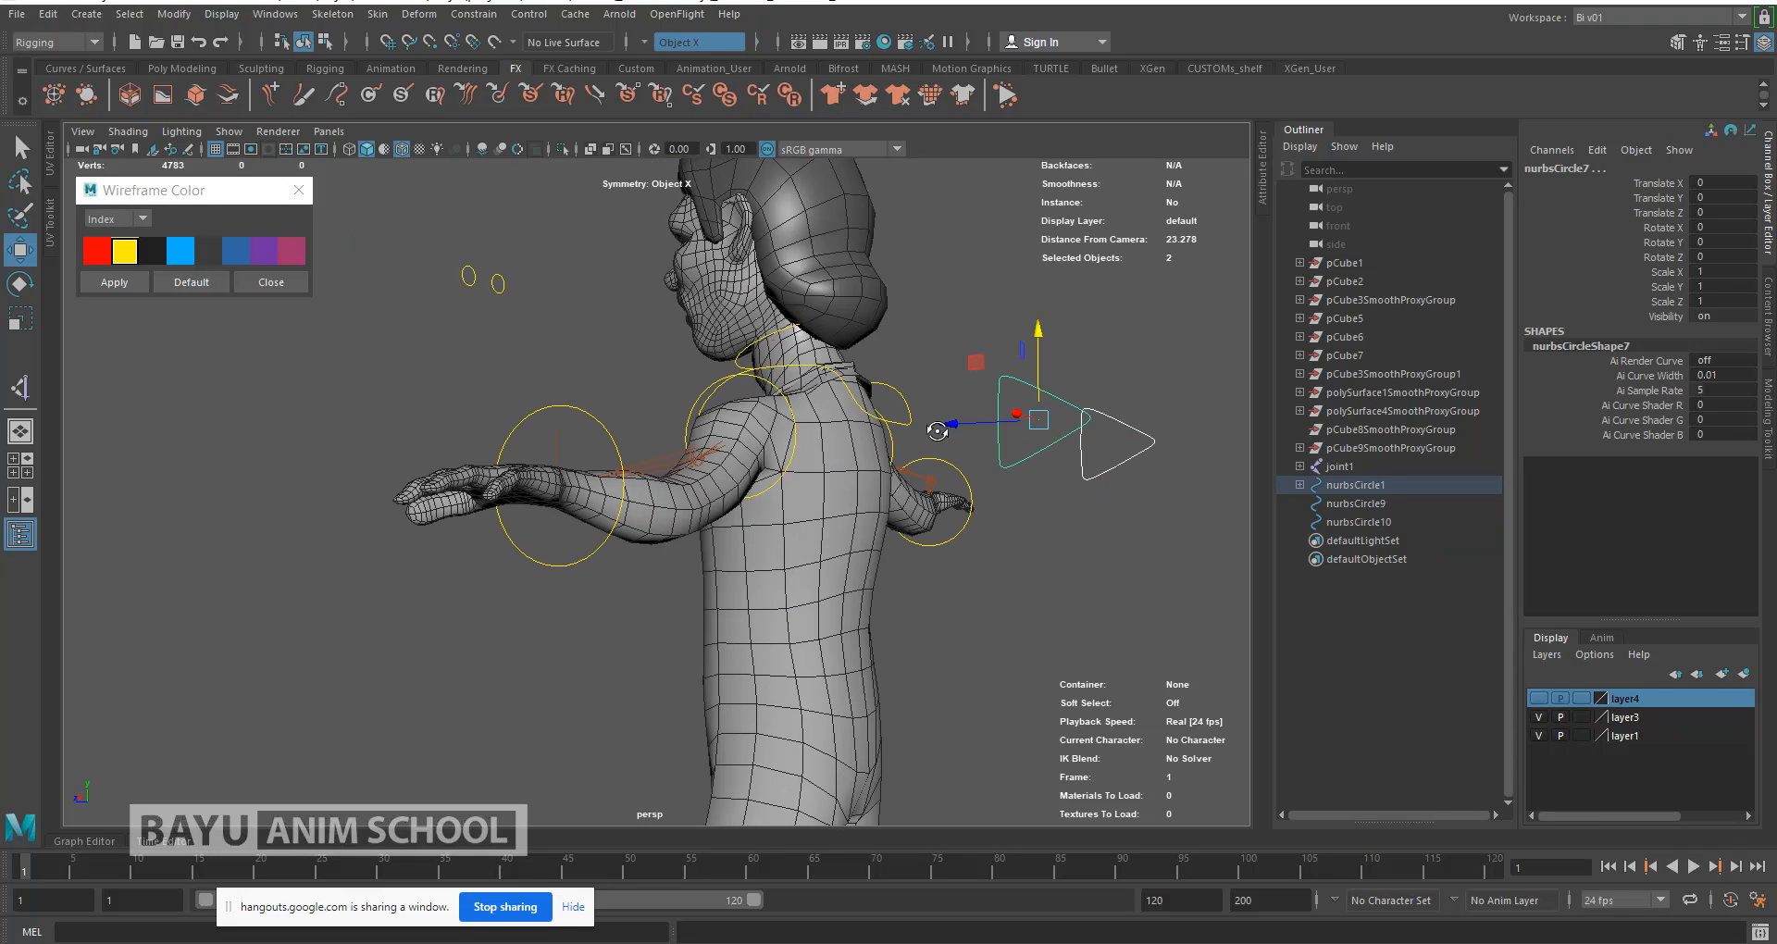
left_click_drag(1036, 357, 1012, 690)
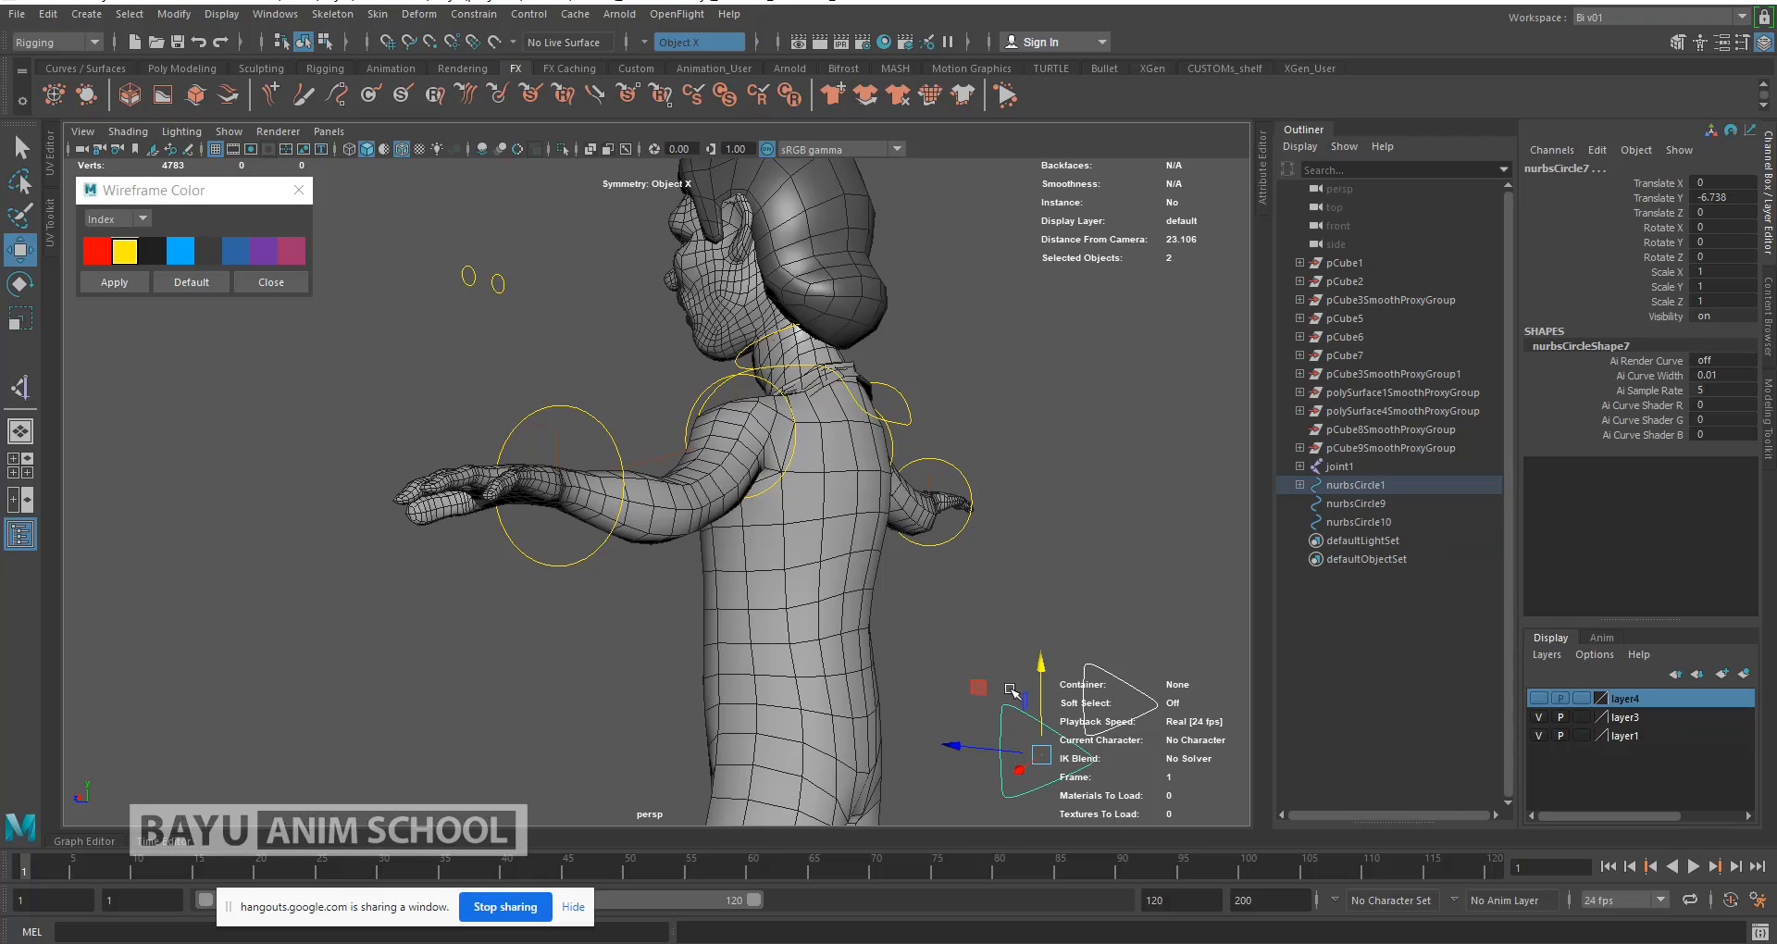
key("4")
left_click_drag(956, 609, 1047, 627, "alt")
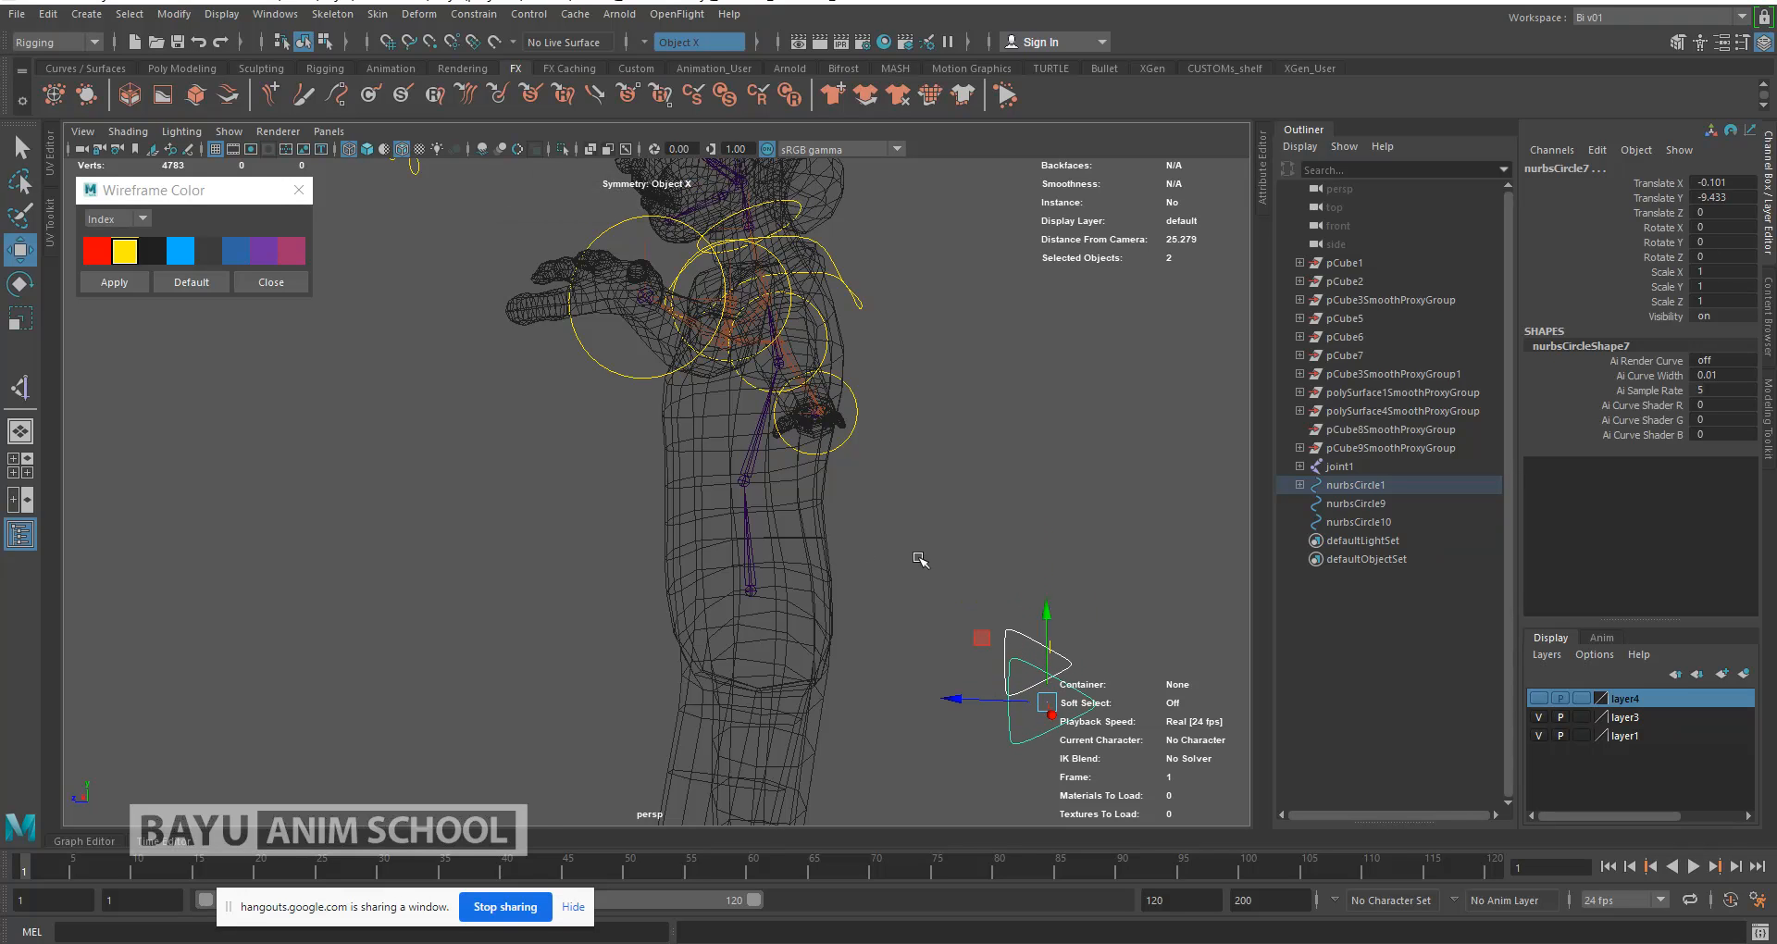
left_click_drag(857, 582, 852, 547, "alt")
left_click_drag(963, 687, 902, 604)
Step: Bind the body mesh polySurface6 to the skeleton root joint1 with Bind Skin
left_click(701, 541)
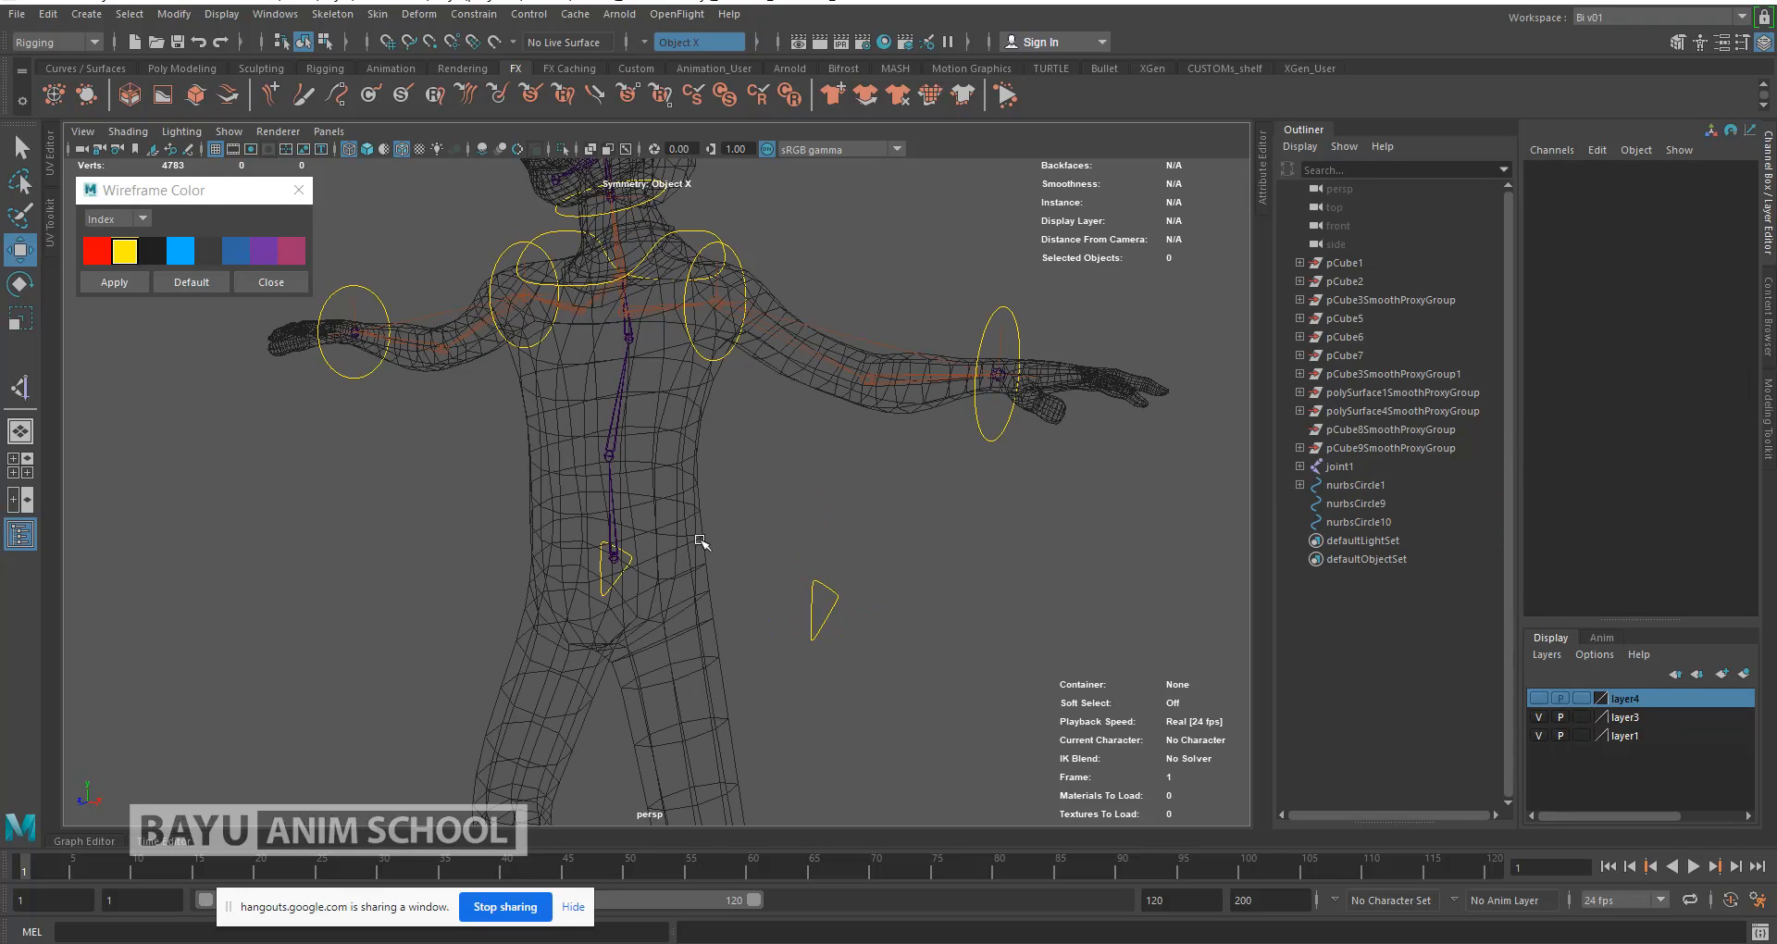
left_click_drag(680, 565, 721, 567, "alt")
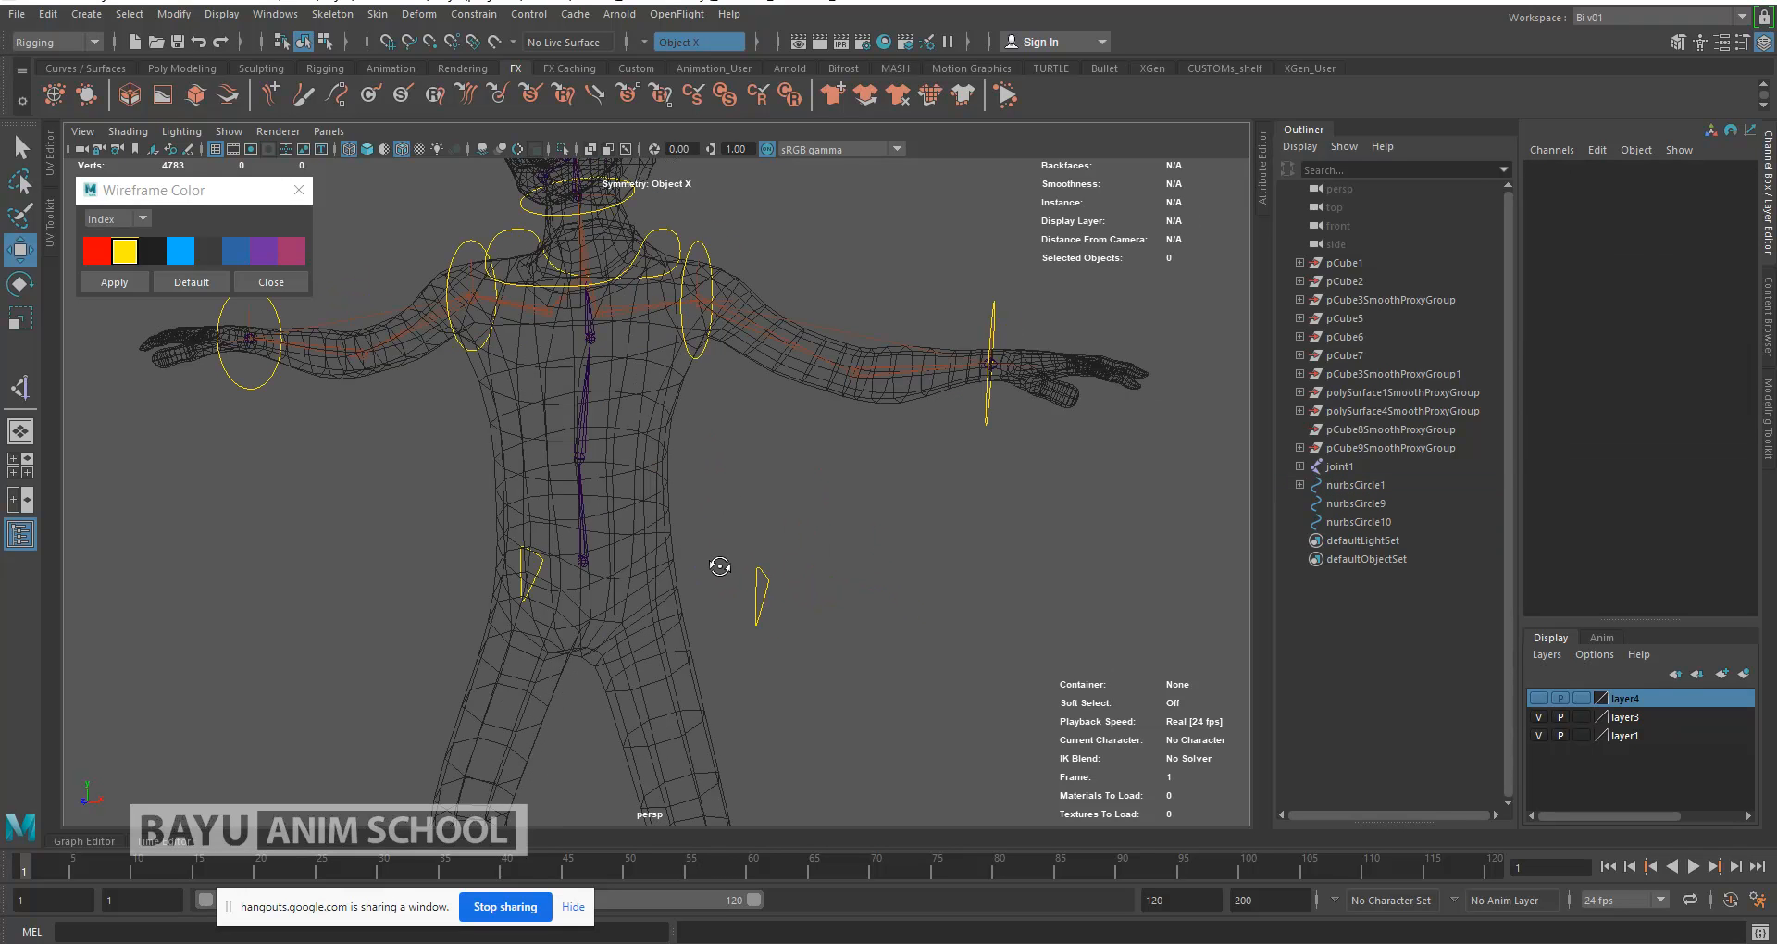
left_click(584, 563)
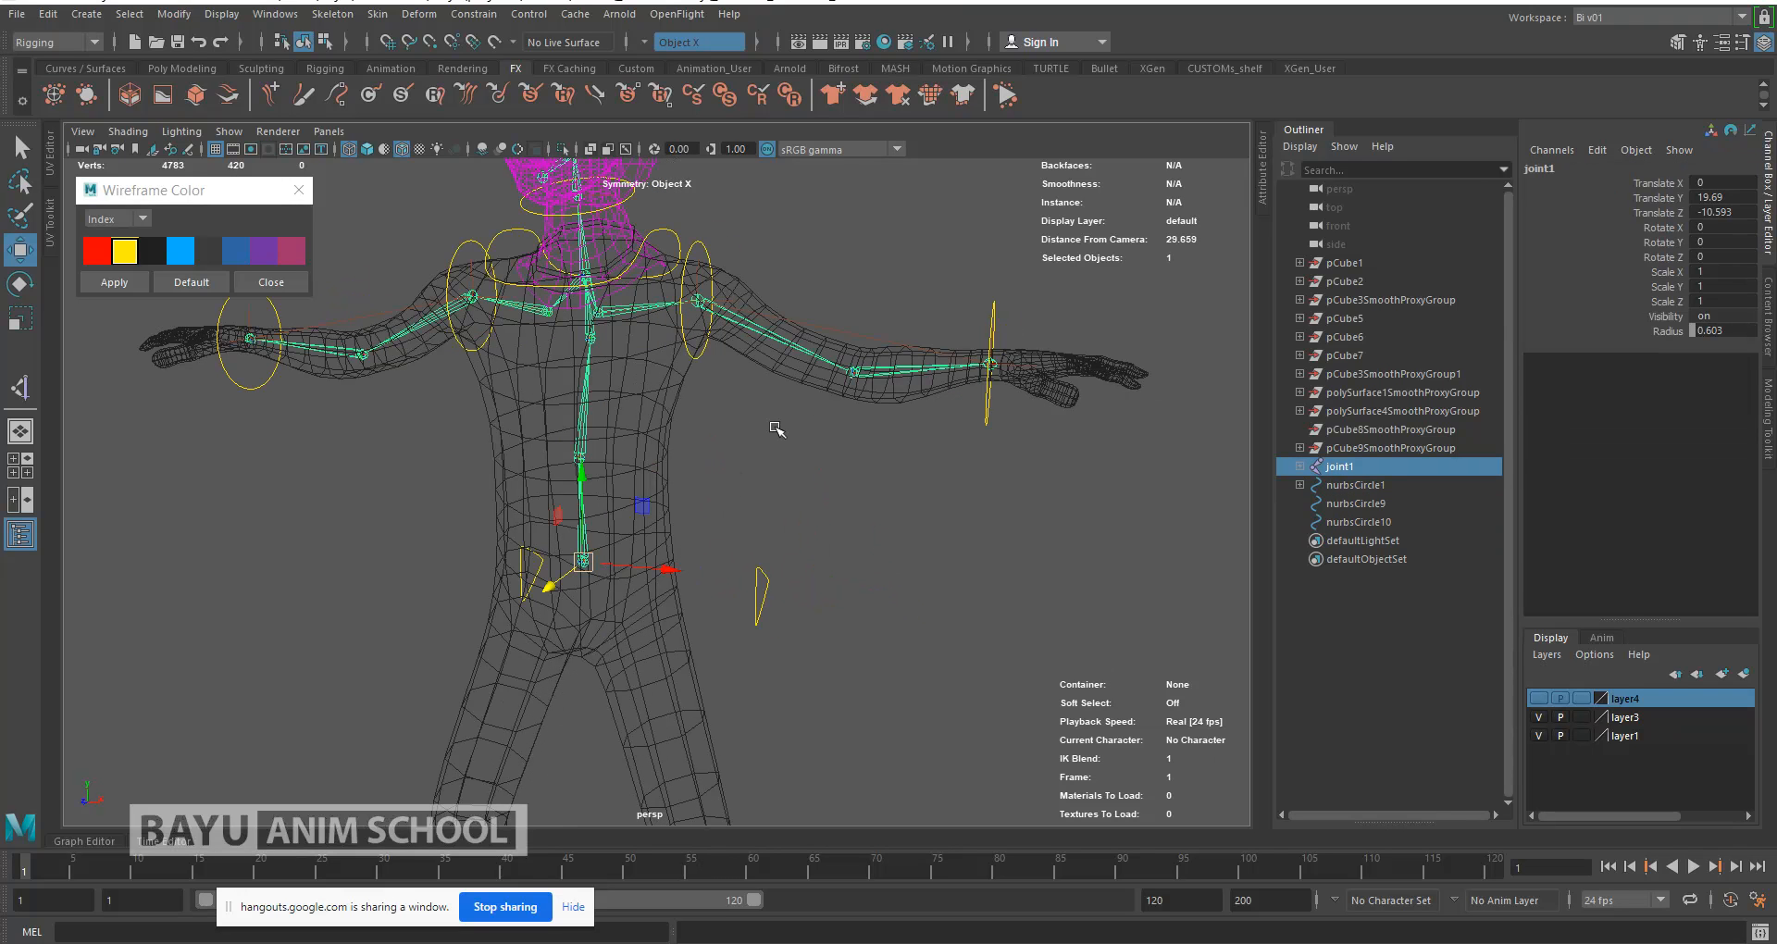
left_click(841, 390, "shift")
middle_click_drag(607, 288, 625, 417, "alt")
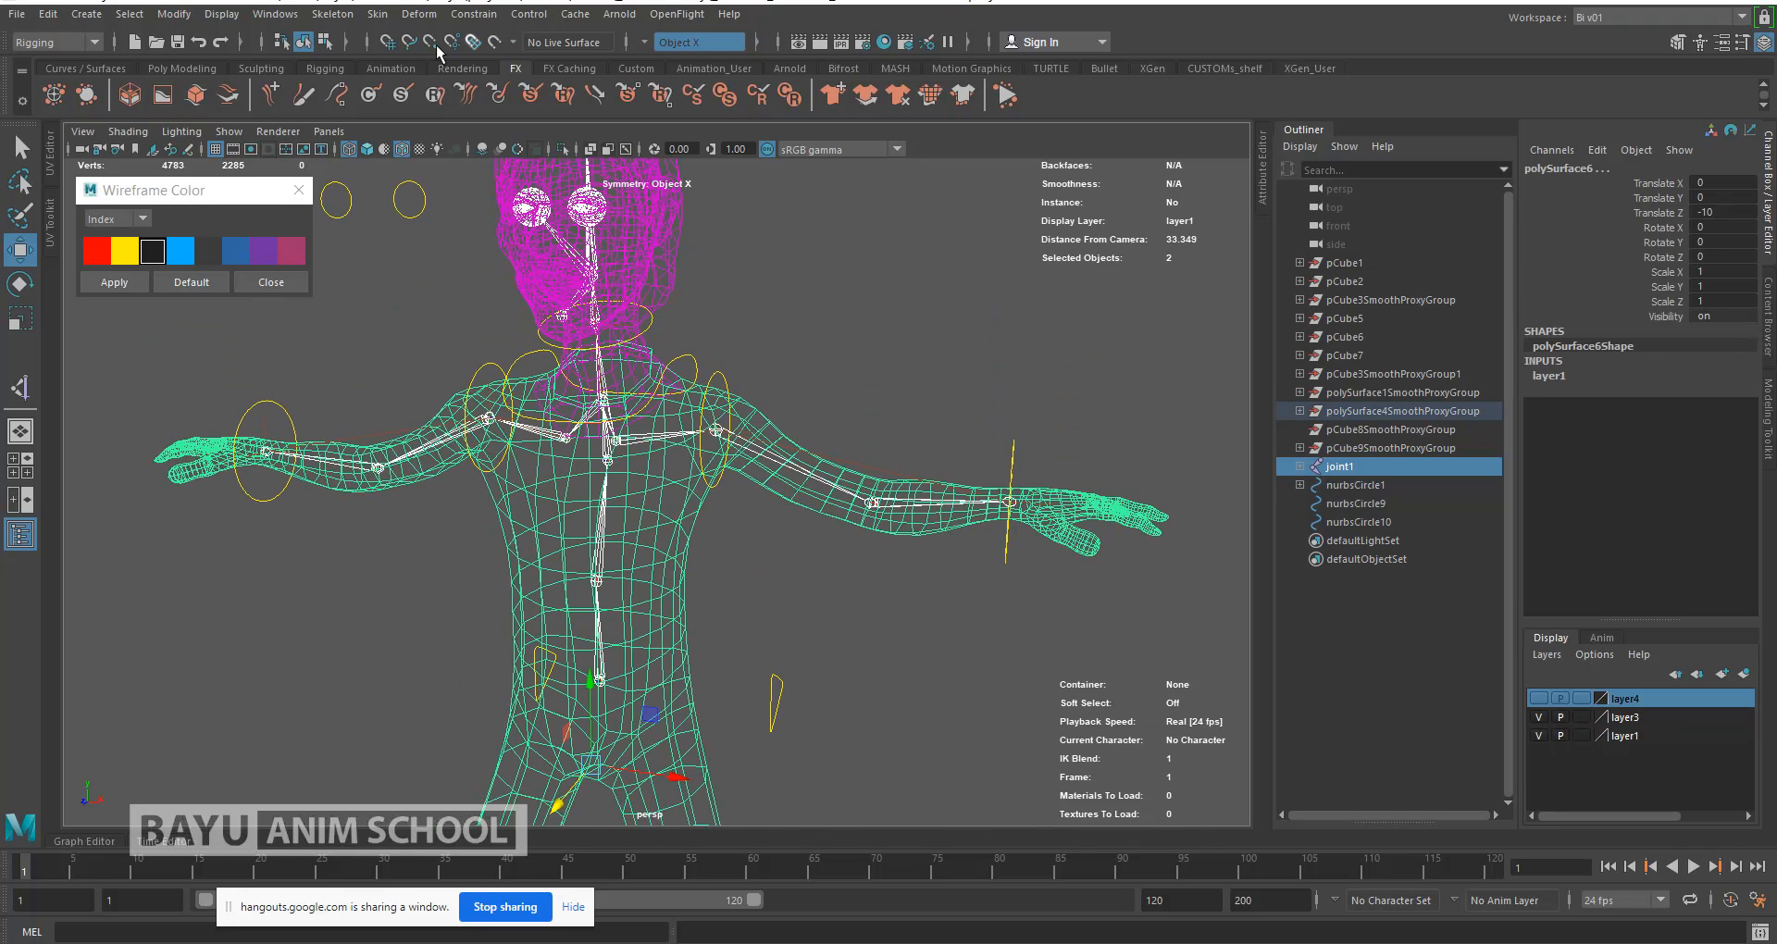
left_click(378, 15)
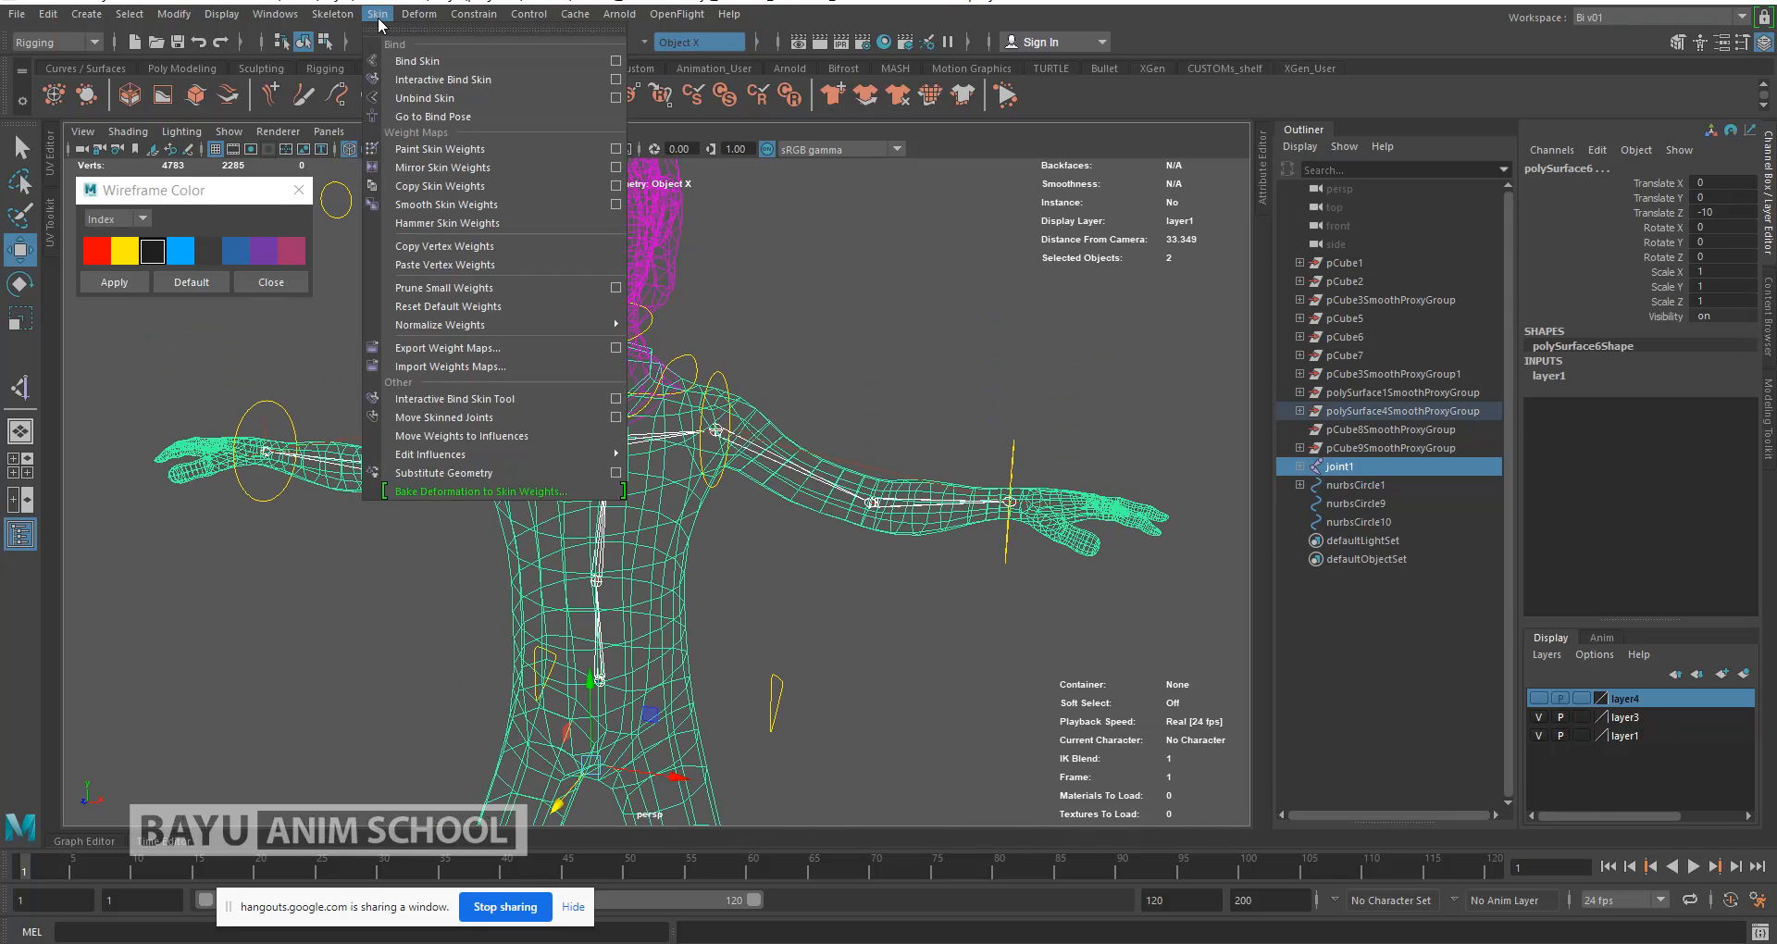
left_click(426, 63)
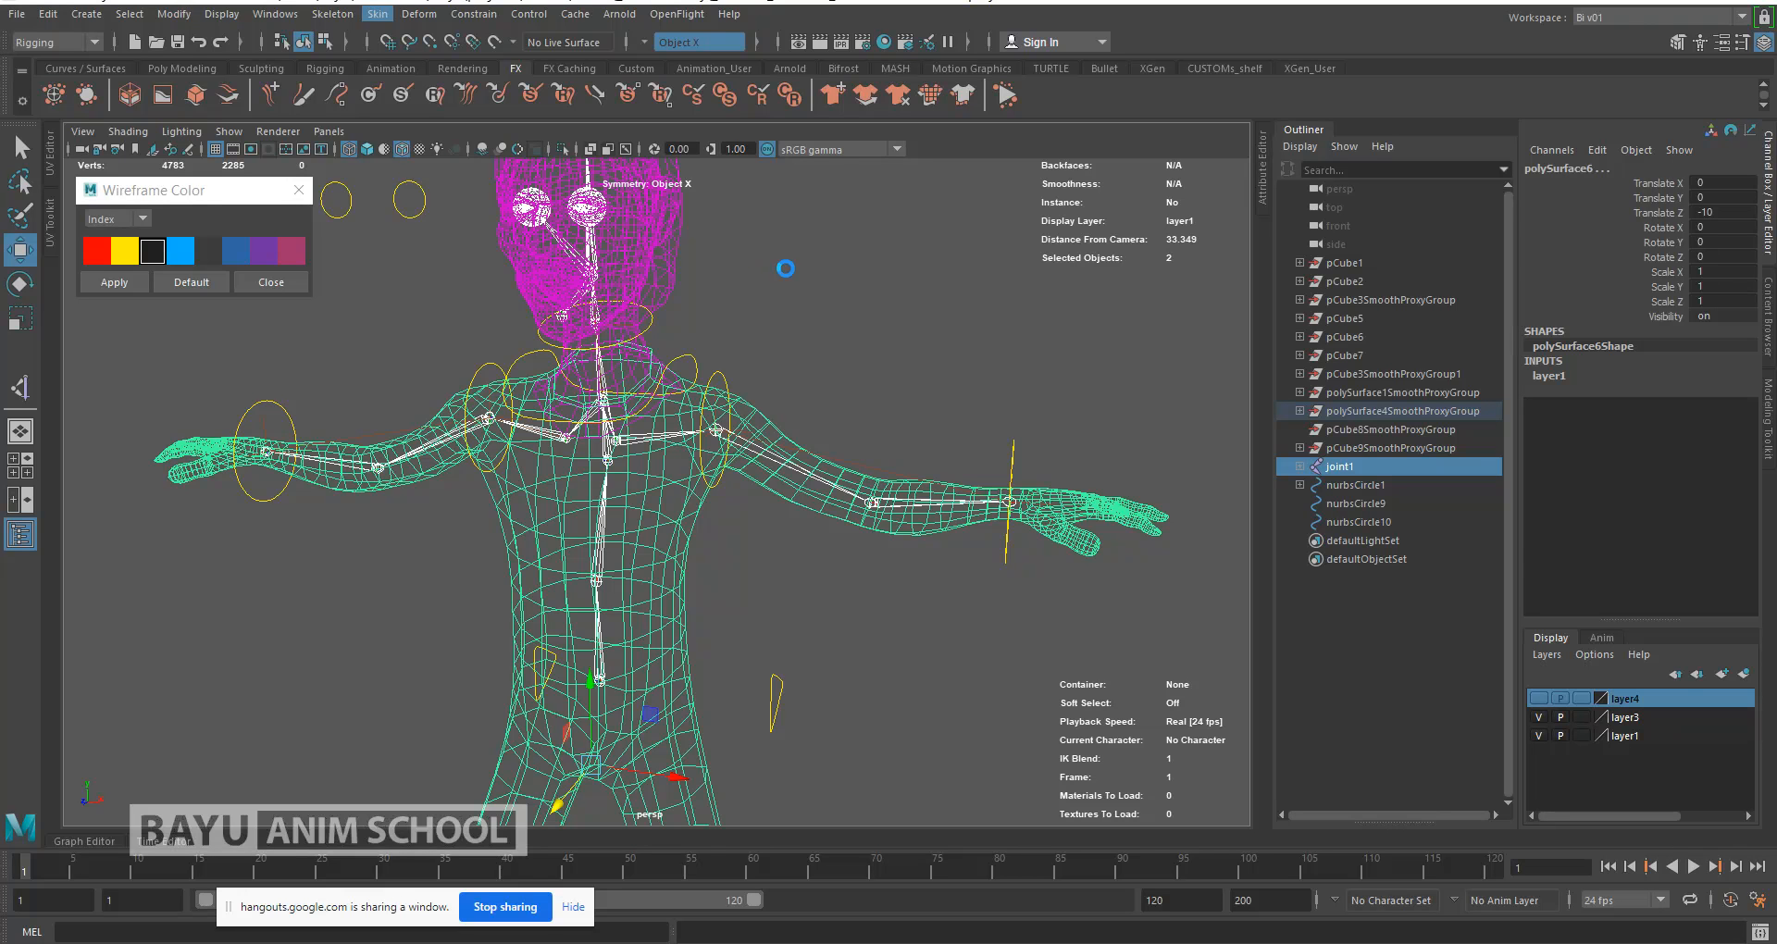
Step: Test the arm binding by moving both triangular elbow controls up and down, and undo the moves
left_click_drag(837, 583, 838, 653, "alt")
middle_click_drag(838, 653, 723, 490, "alt")
left_click_drag(695, 535, 895, 667)
left_click_drag(839, 548, 836, 218)
left_click_drag(853, 373, 793, 458, "alt")
left_click_drag(765, 293, 764, 495)
key("ctrl+z")
key("ctrl+z")
Step: Test each wrist control circle in shaded display by pulling it toward the body, and undo each move
left_click_drag(761, 438, 827, 429, "alt")
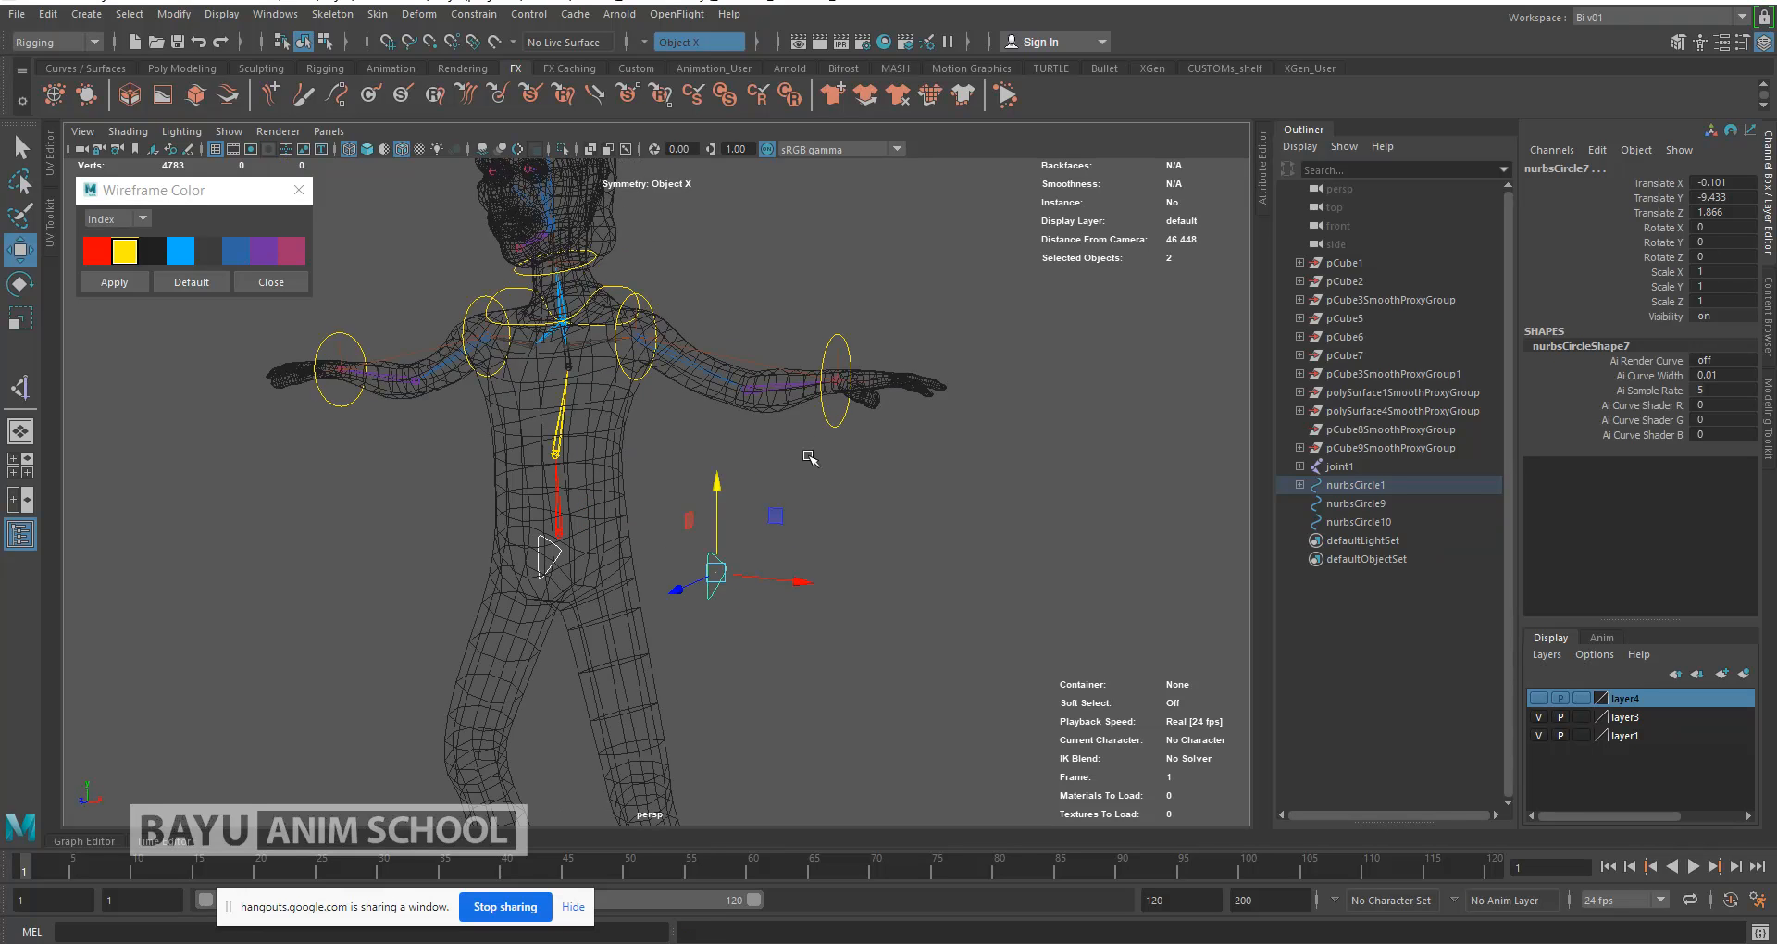
scroll(810, 458, "down", 2)
middle_click_drag(798, 501, 830, 496, "alt")
mouse_move(830, 497)
left_mouse_down("alt")
mouse_move(873, 520)
mouse_move(870, 537)
mouse_move(828, 511)
left_mouse_up("alt")
scroll(832, 511, "up", 4)
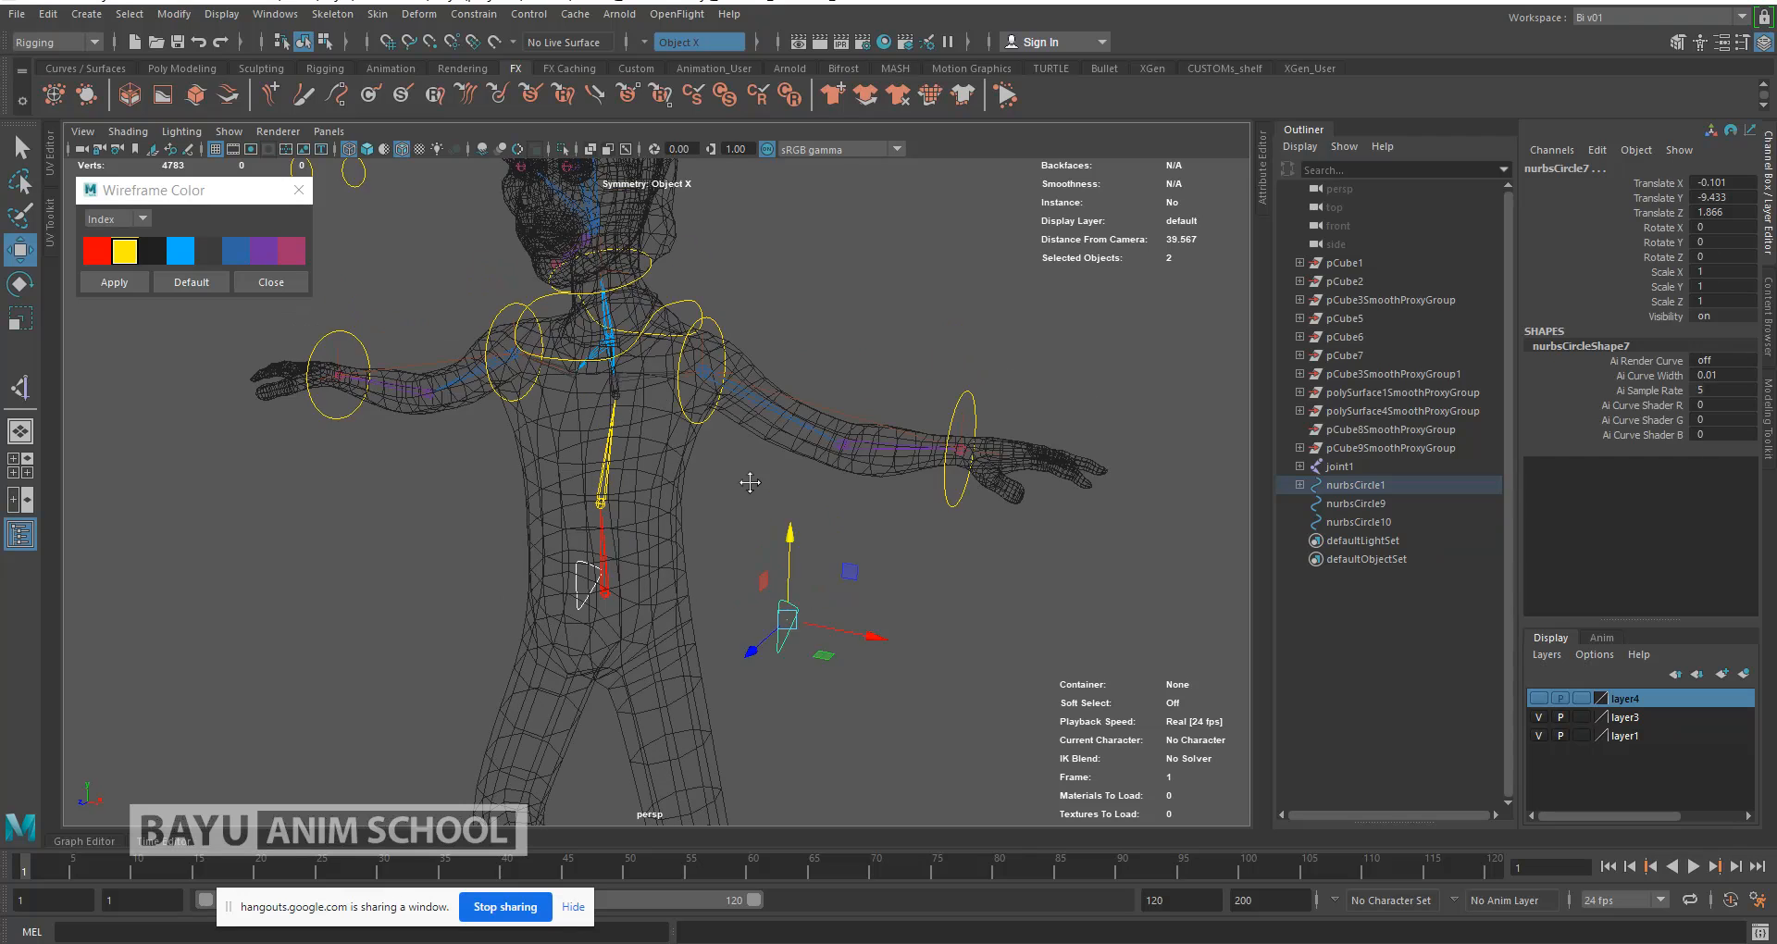
key("5")
left_click_drag(780, 336, 1000, 419, "alt")
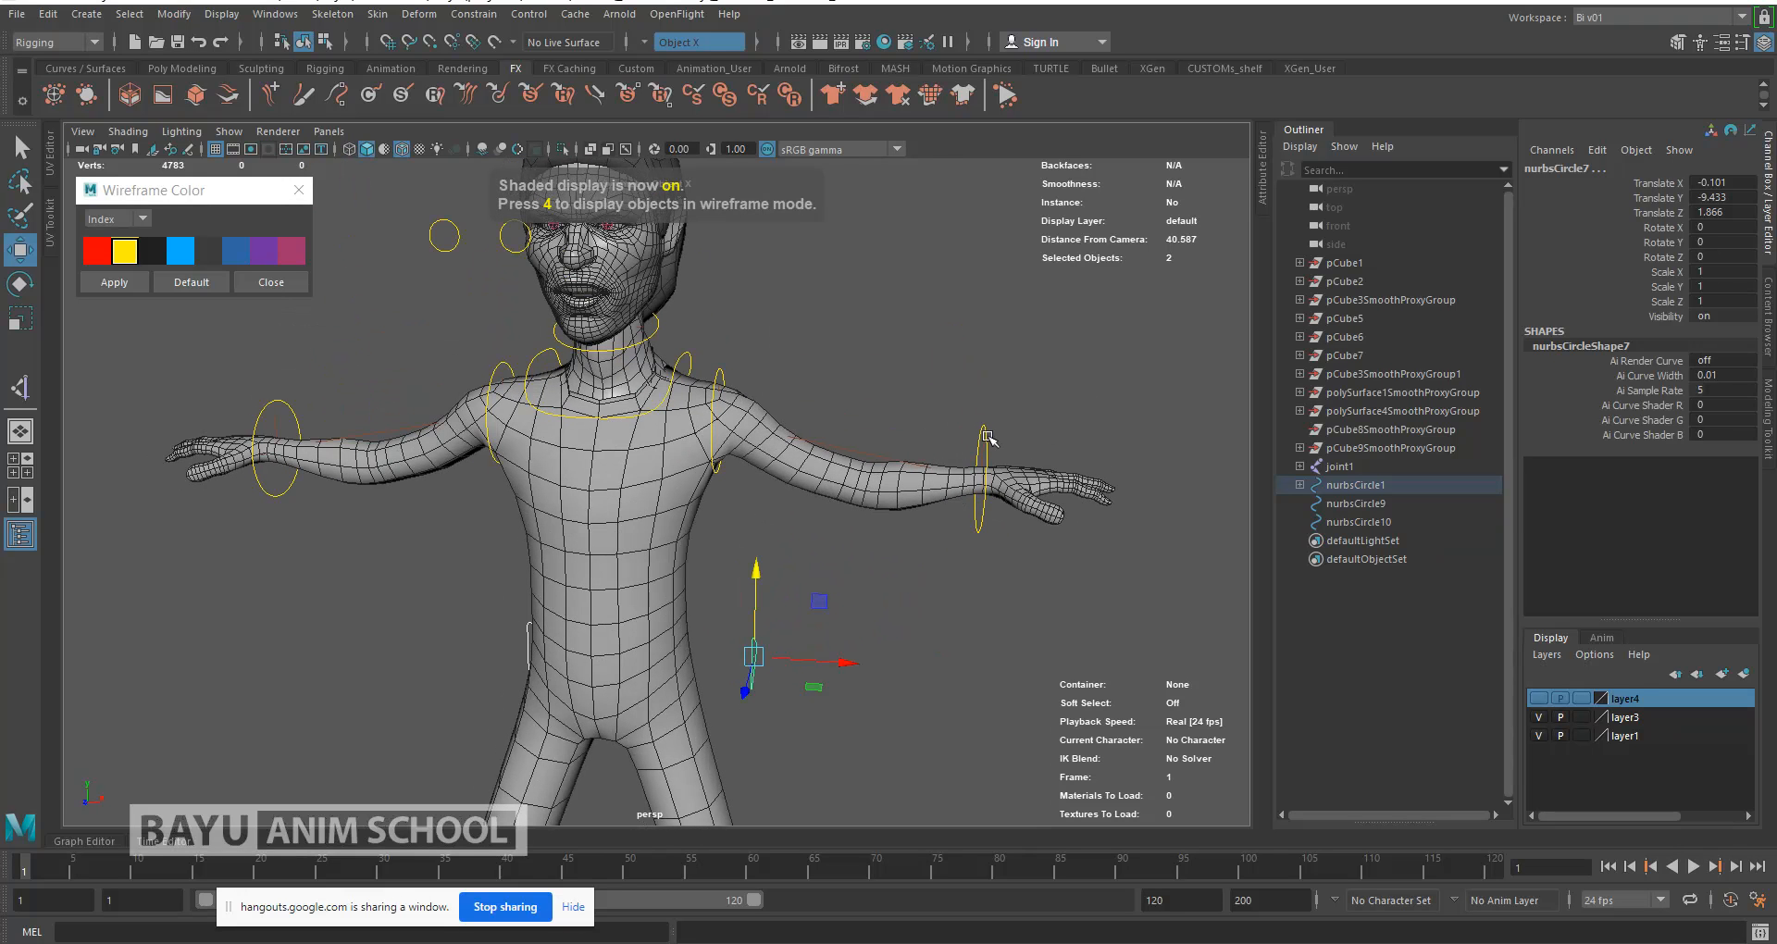
left_click(988, 439)
left_click_drag(1064, 482, 895, 482)
key("ctrl+z")
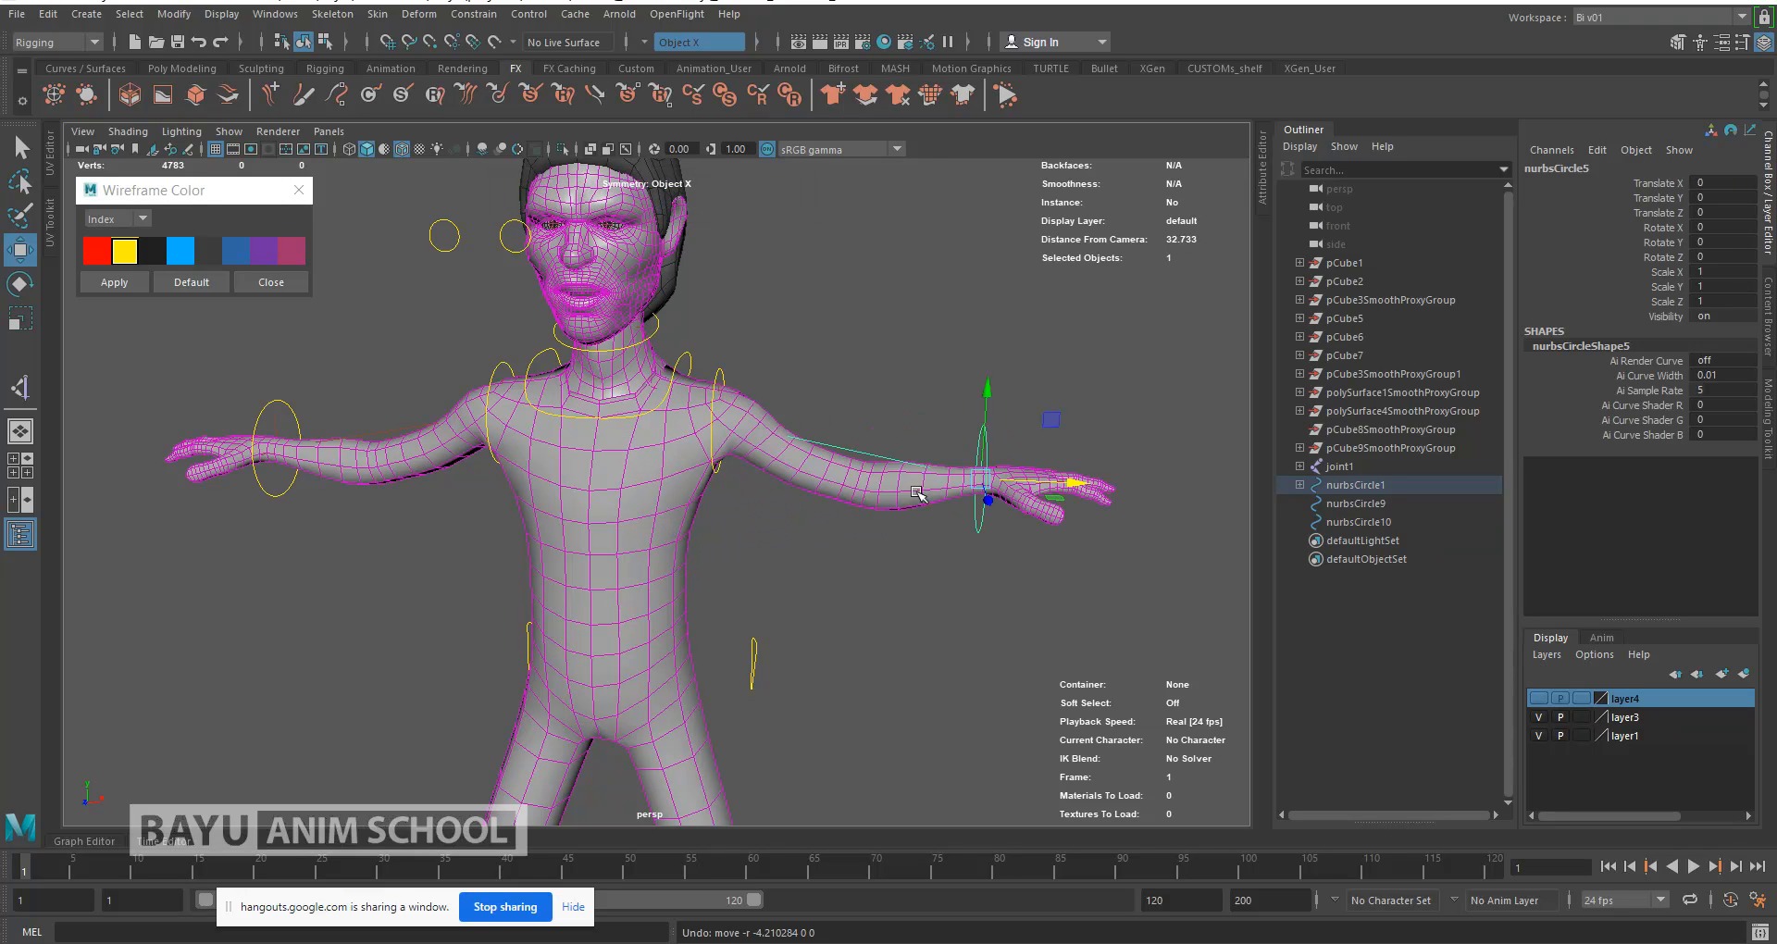
left_click(260, 413)
left_click_drag(361, 456, 448, 460)
key("ctrl+z")
Step: Test the shoulder controls on both sides of the body by moving them, and undo each move
left_click_drag(740, 345, 623, 350, "alt")
scroll(763, 326, "up", 4)
left_click(771, 292)
key("ctrl+z")
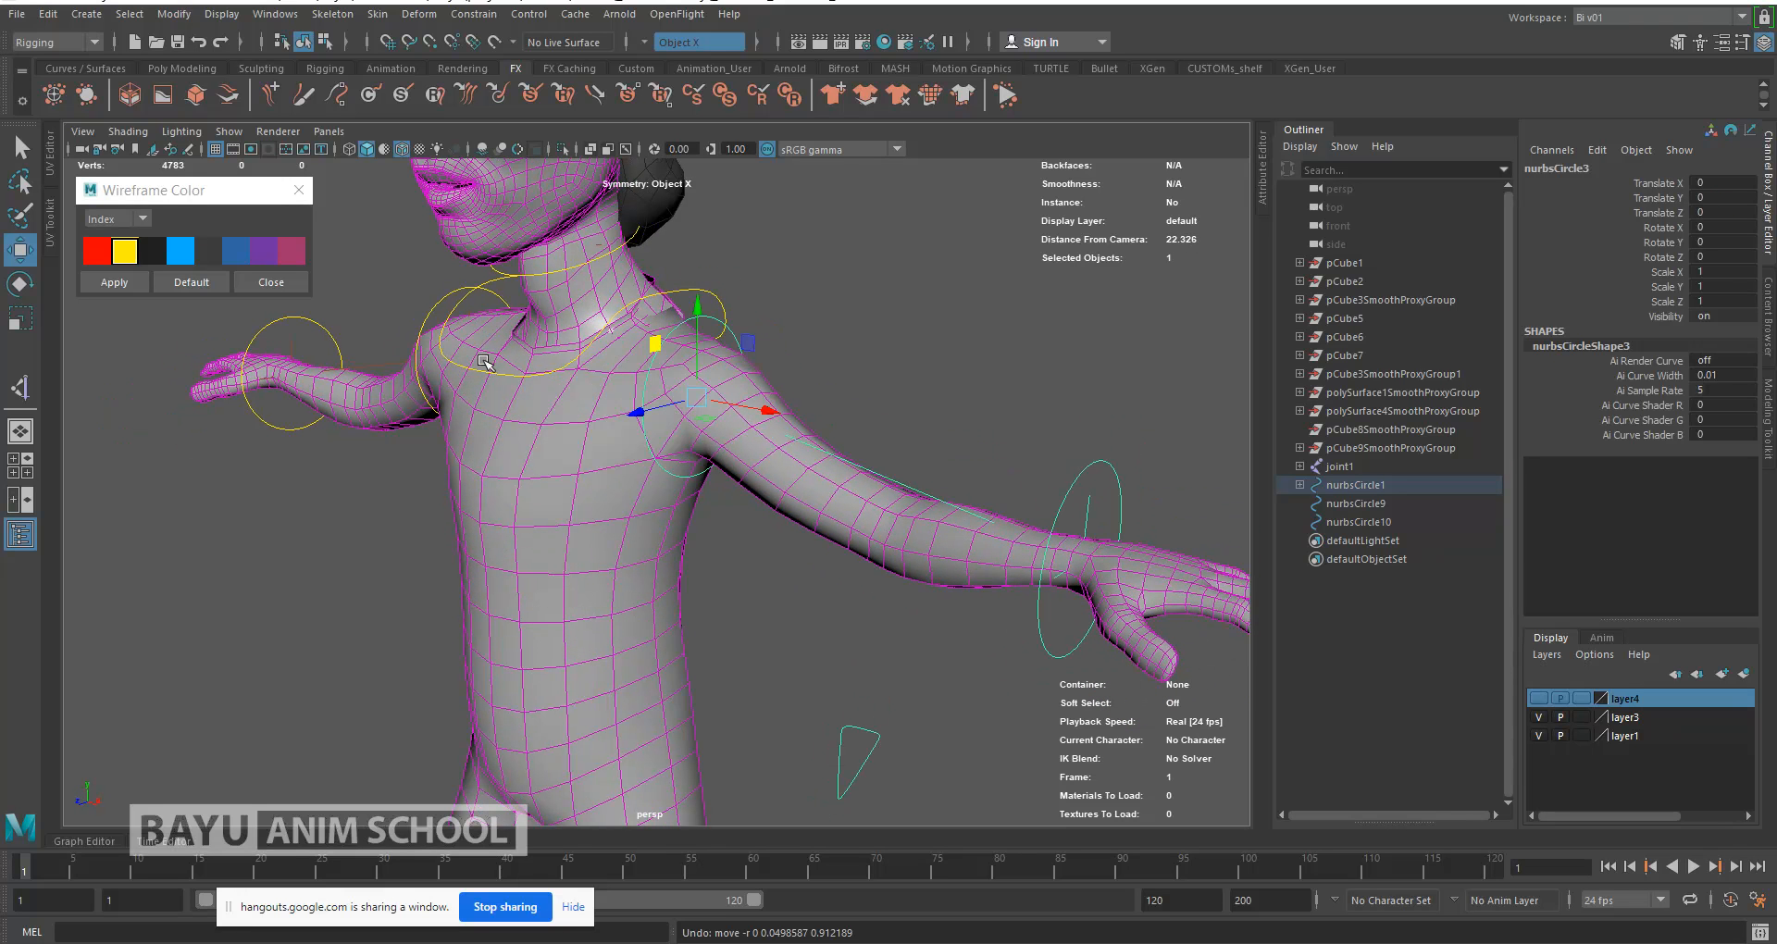
left_click(425, 324)
left_click_drag(425, 324, 456, 350, "alt")
key("ctrl+z")
Step: Test the chest control curve nurbsCircle1 by rotating it sideways, and undo the rotation
left_click_drag(652, 359, 684, 444, "alt")
left_click(738, 346)
key("e")
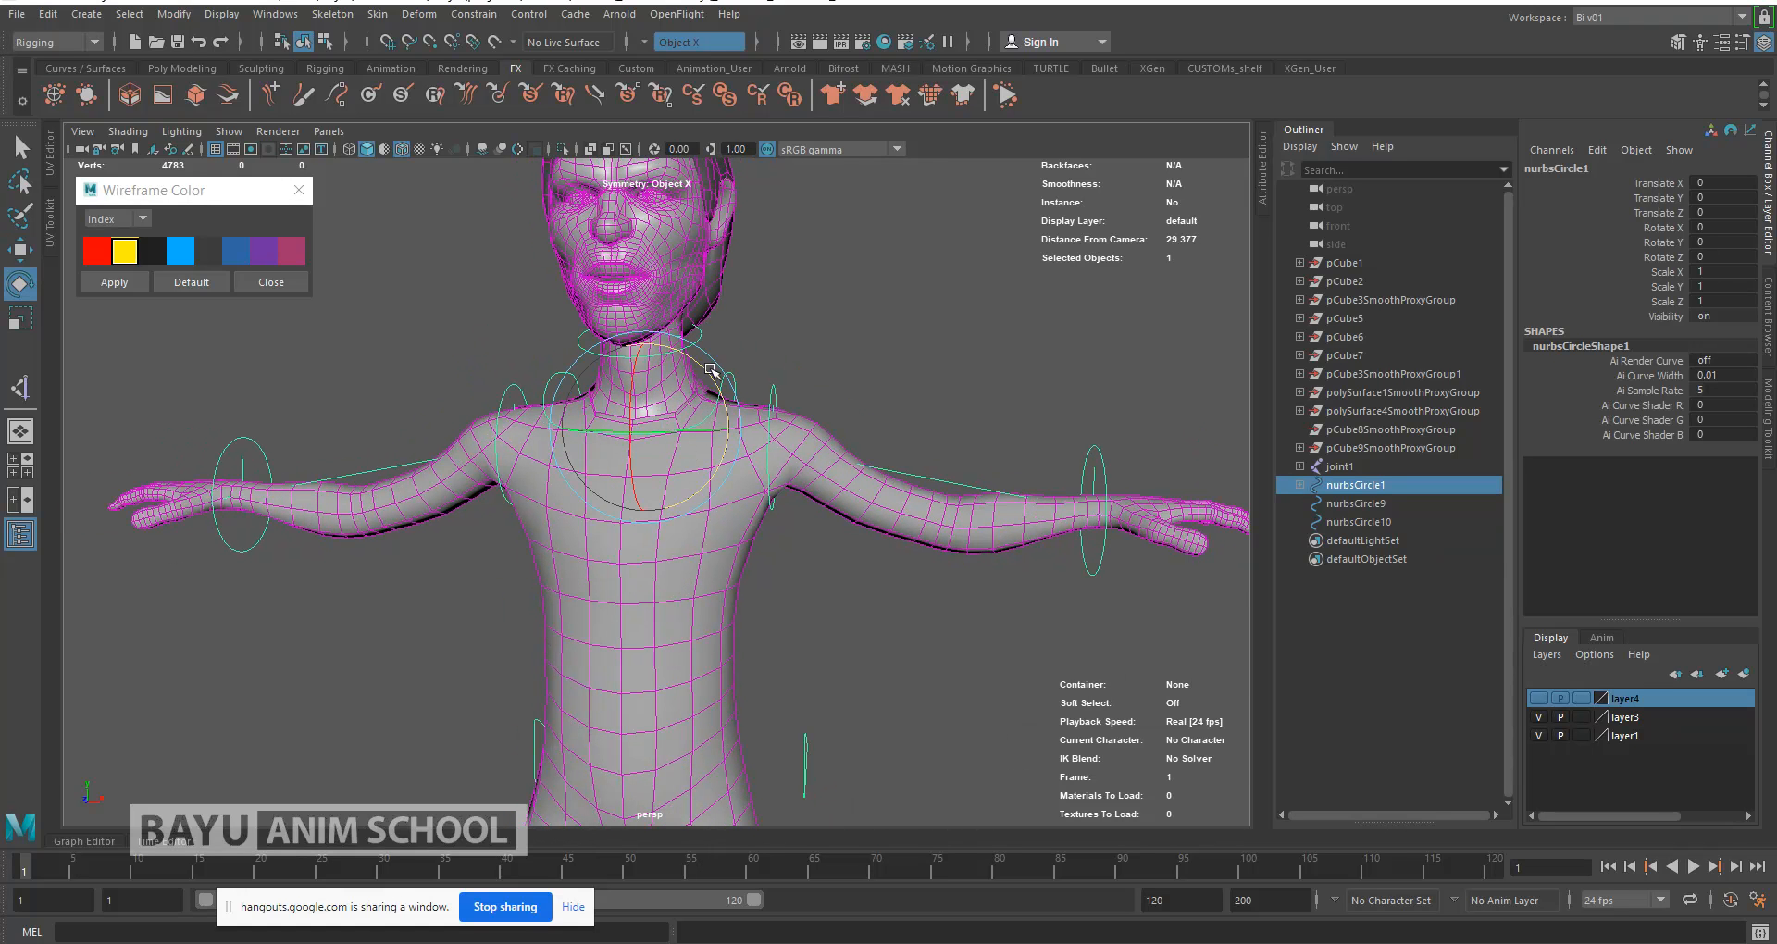
left_click_drag(717, 383, 761, 412)
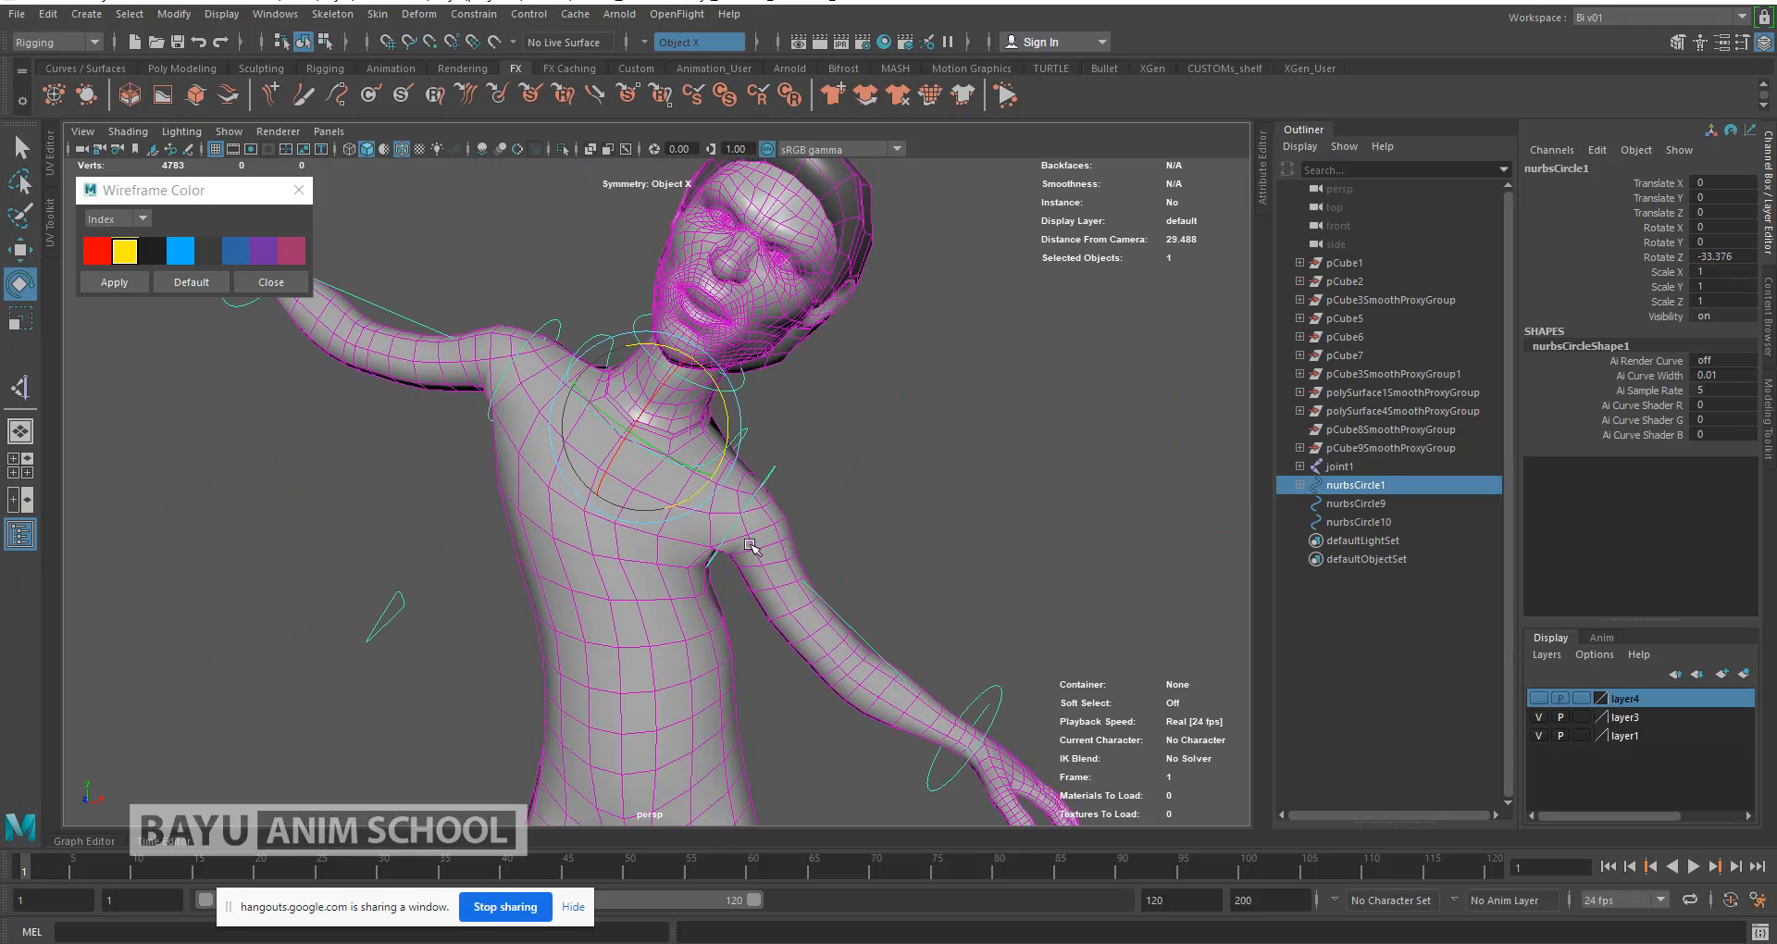
key("ctrl+z")
Step: Test the neck control circle nurbsCircle2 by rotating it, and undo the rotation
left_click_drag(696, 335, 726, 408, "alt")
left_click(673, 411)
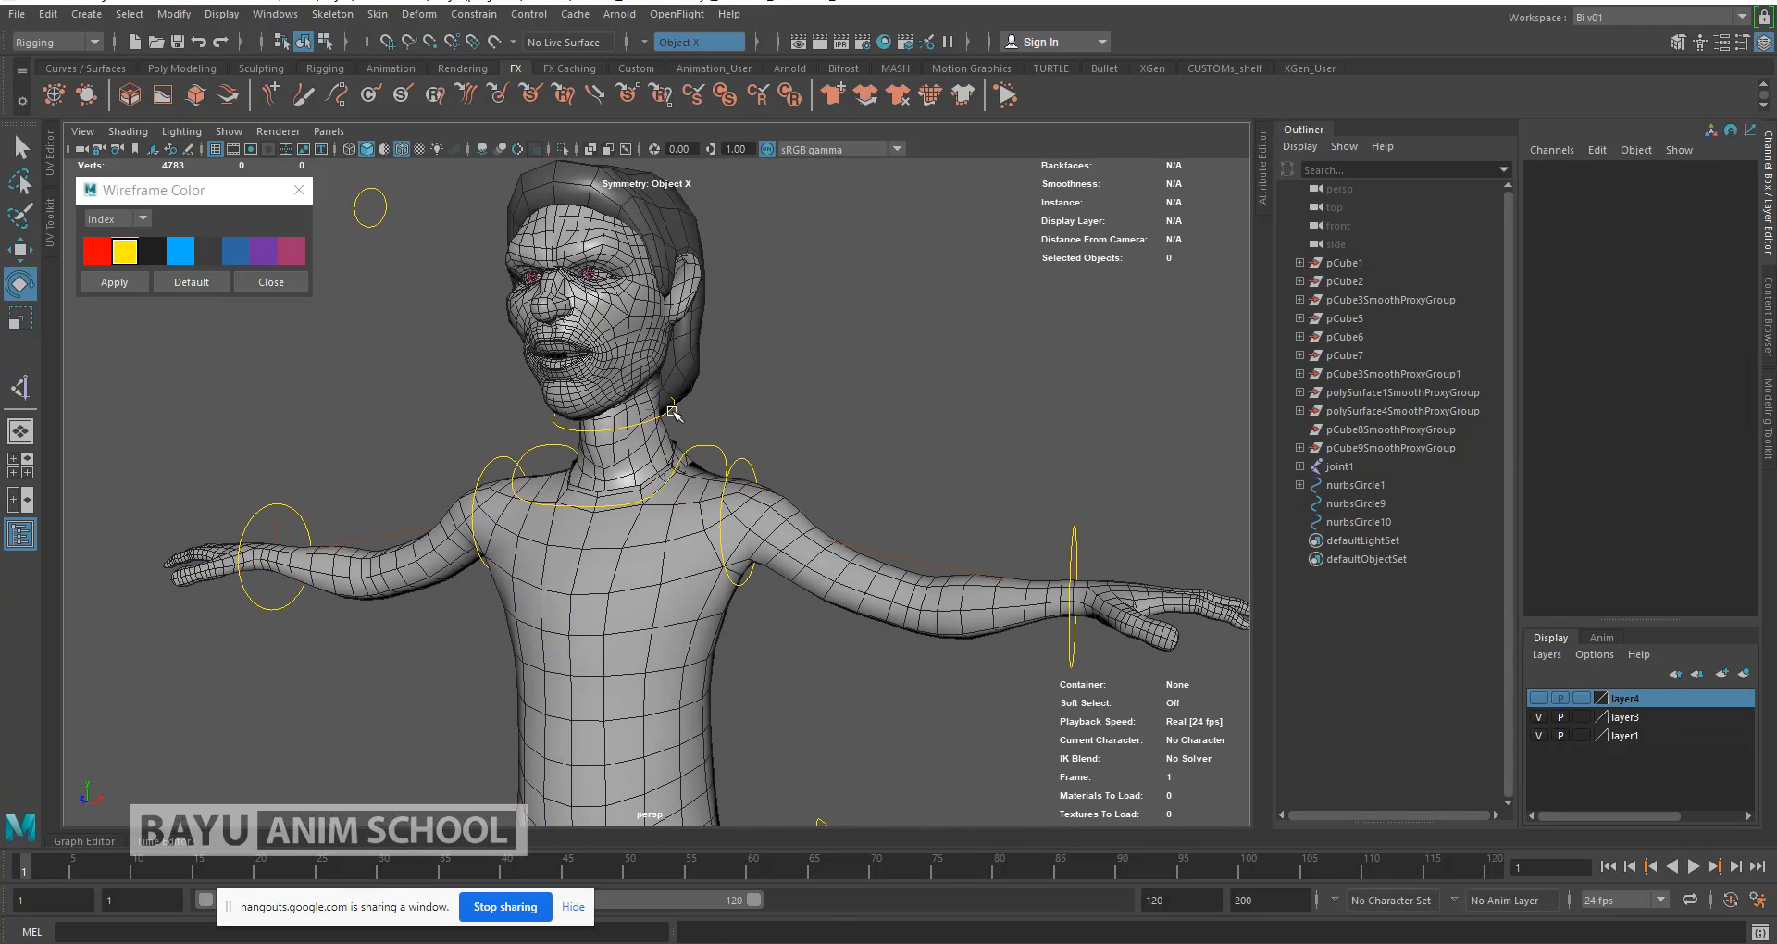
left_click(673, 411)
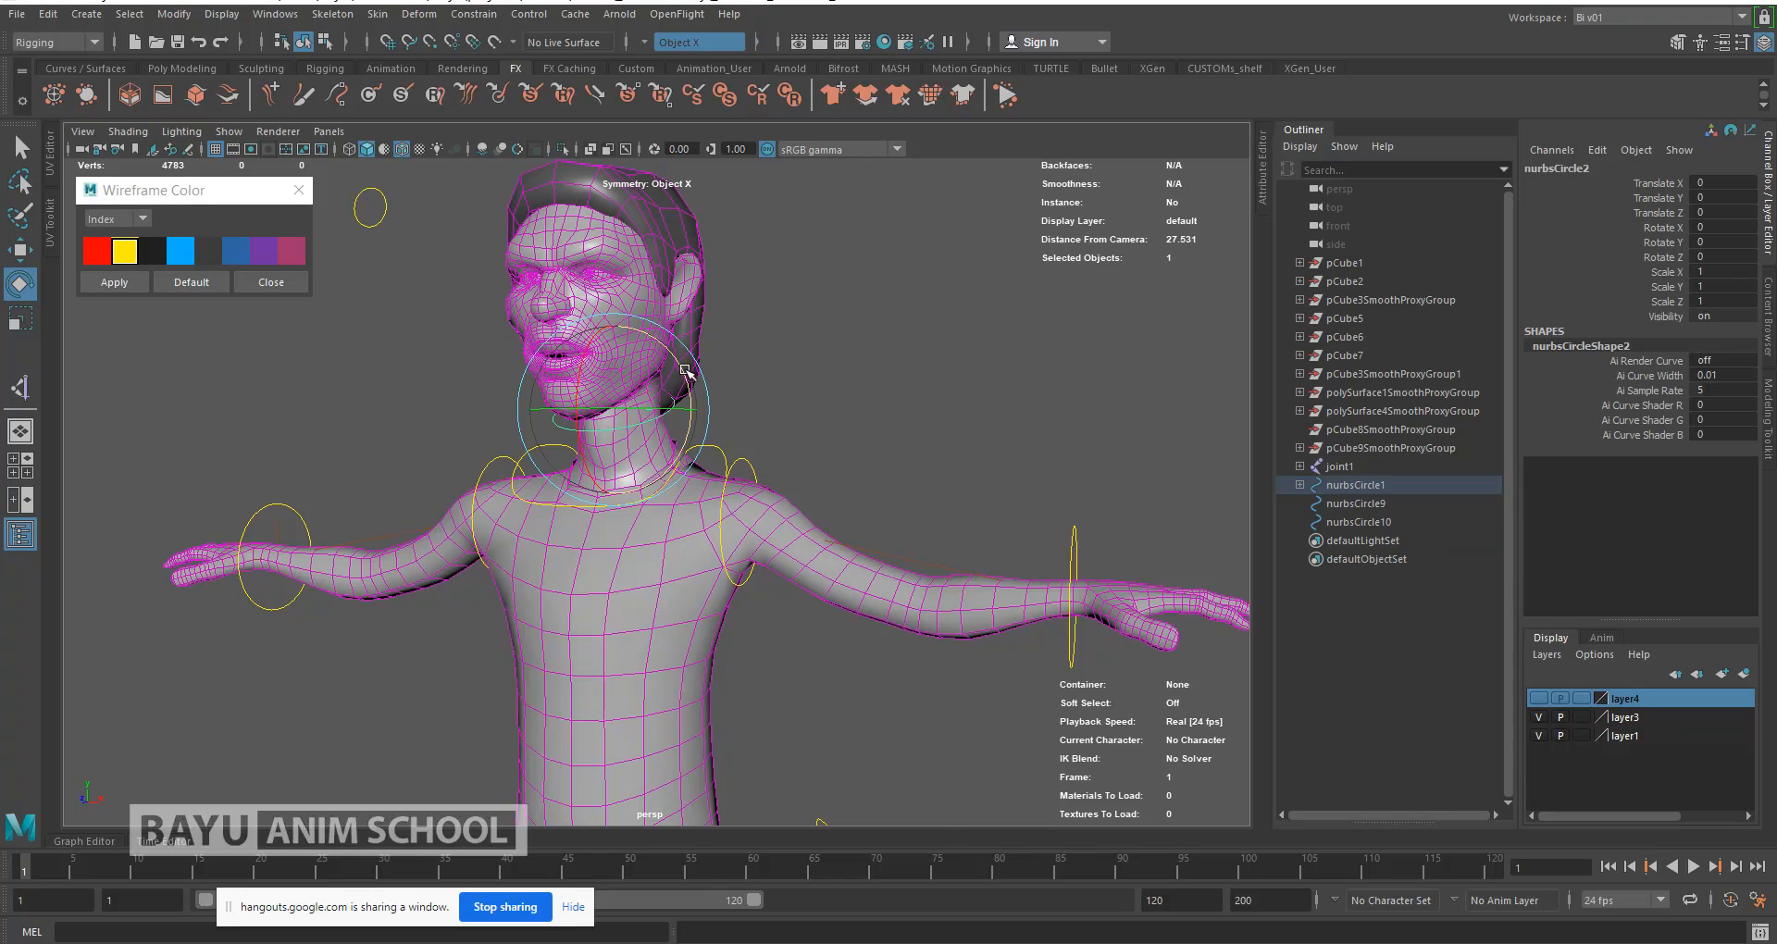
left_click_drag(692, 394, 708, 437)
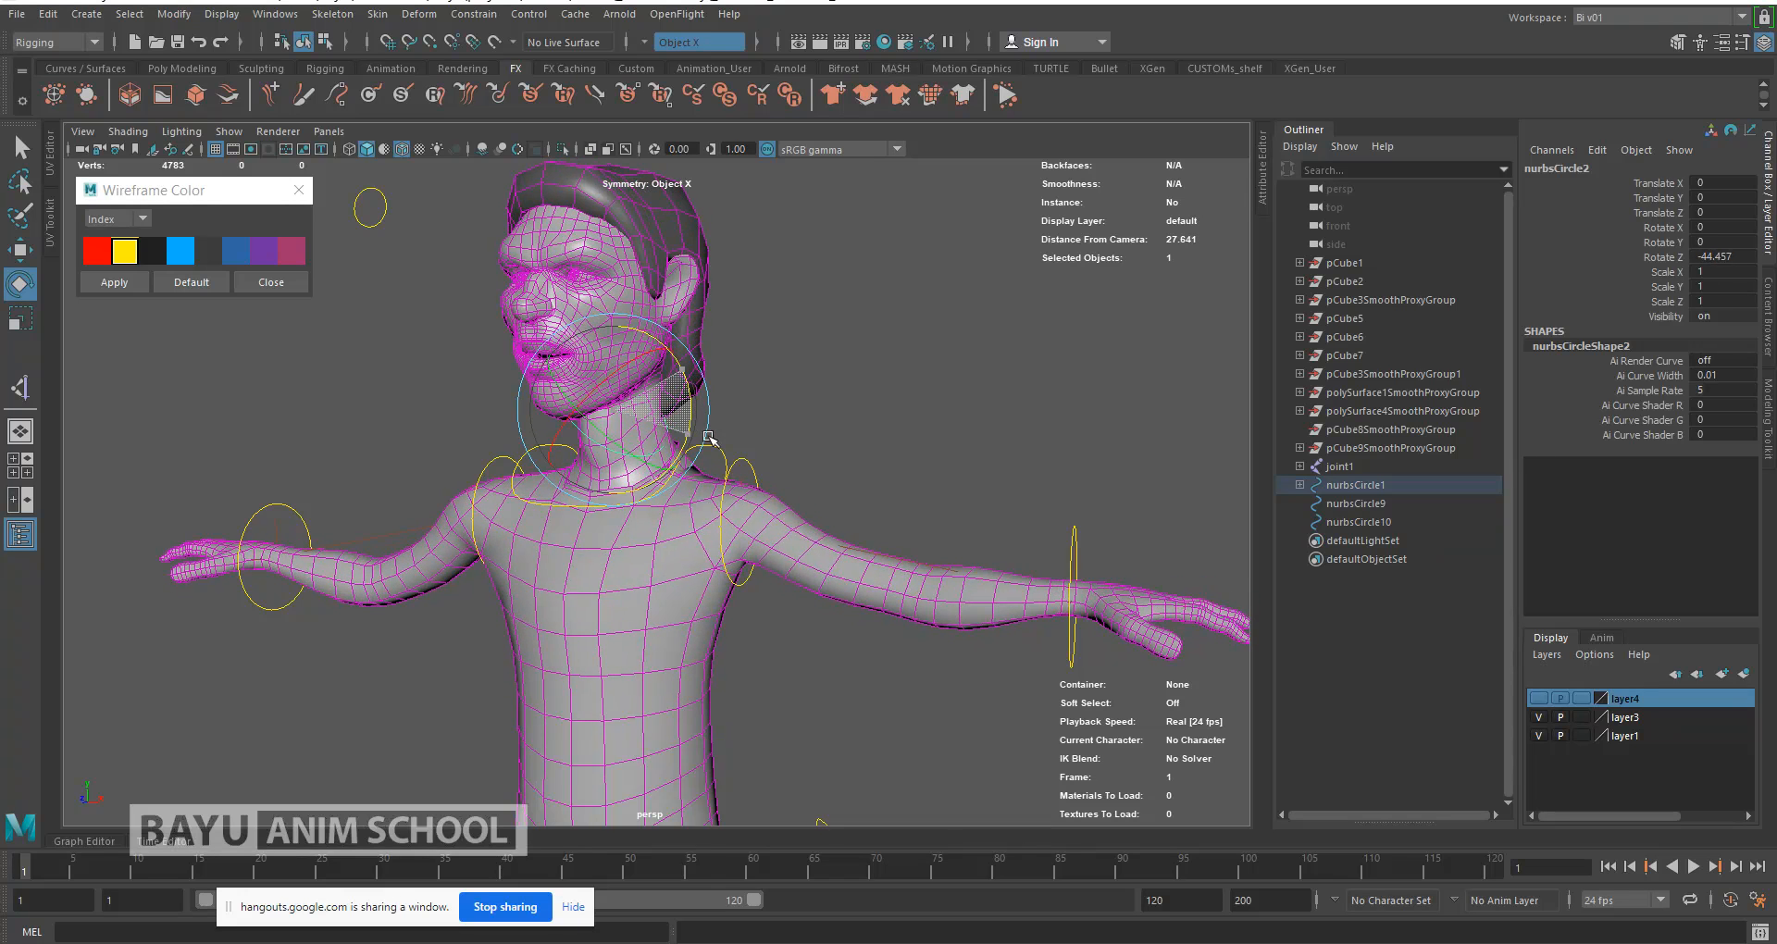
key("ctrl+z")
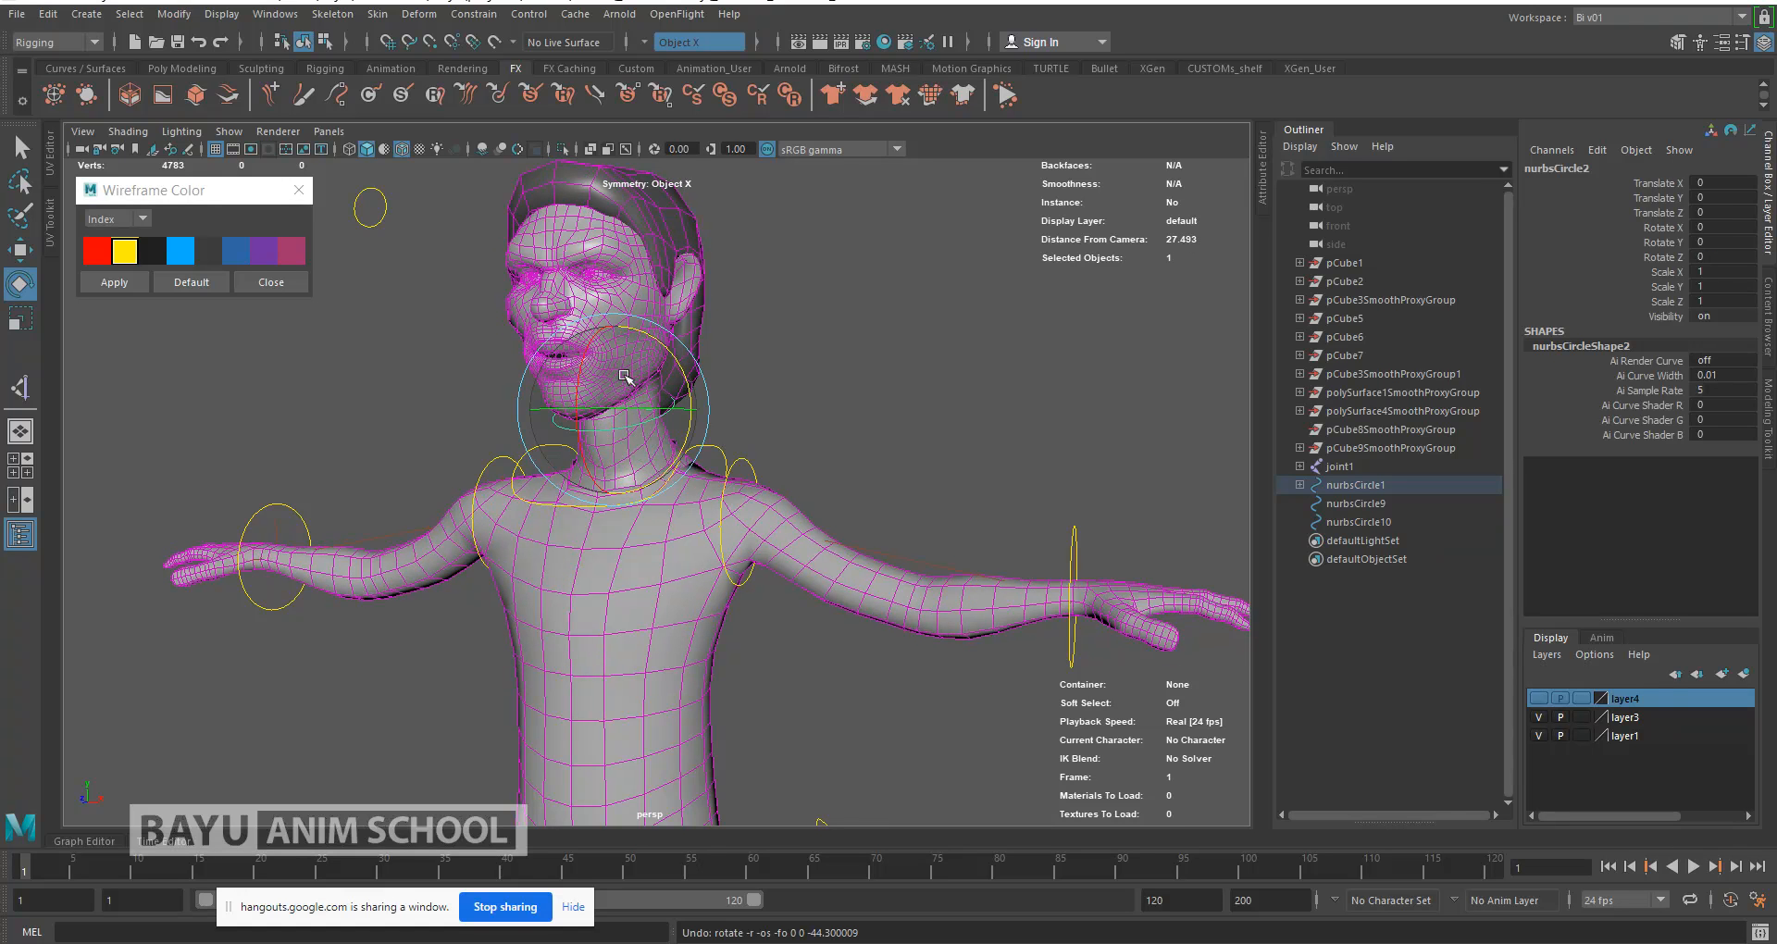
Step: Parent both eye control circles, nurbsCircle9 and nurbsCircle10, to the neck control circle
middle_click_drag(777, 371, 924, 372, "alt")
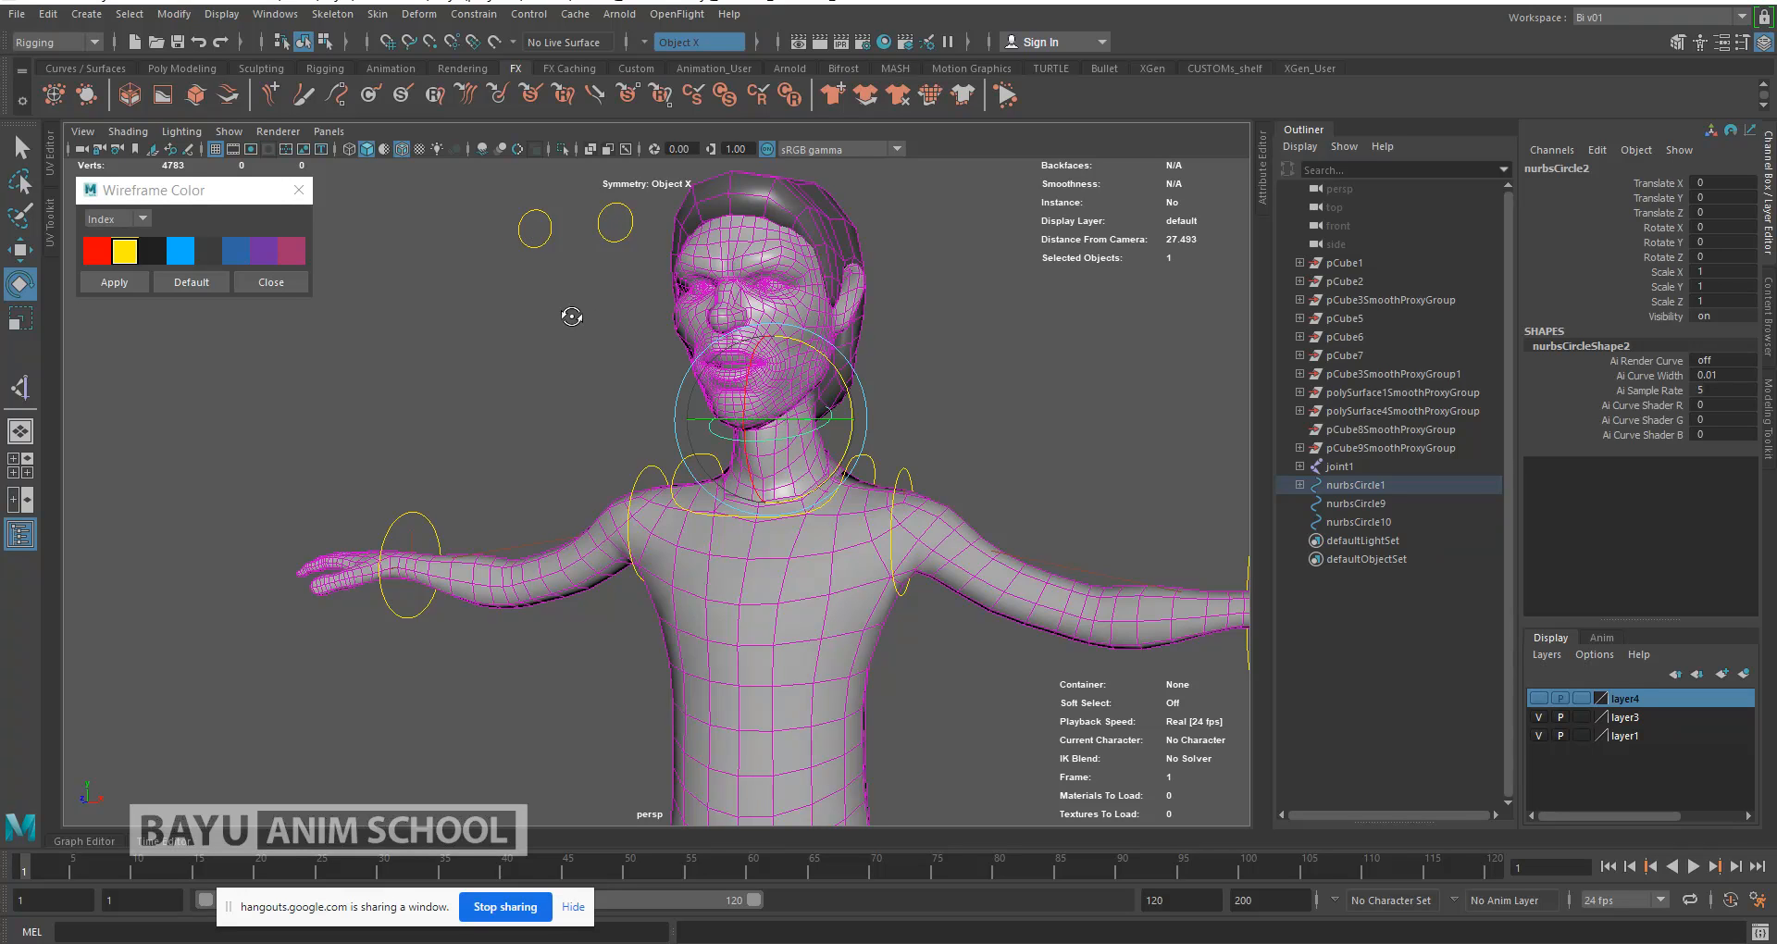
left_click_drag(572, 316, 566, 317, "alt")
left_click_drag(484, 271, 550, 326)
key("f")
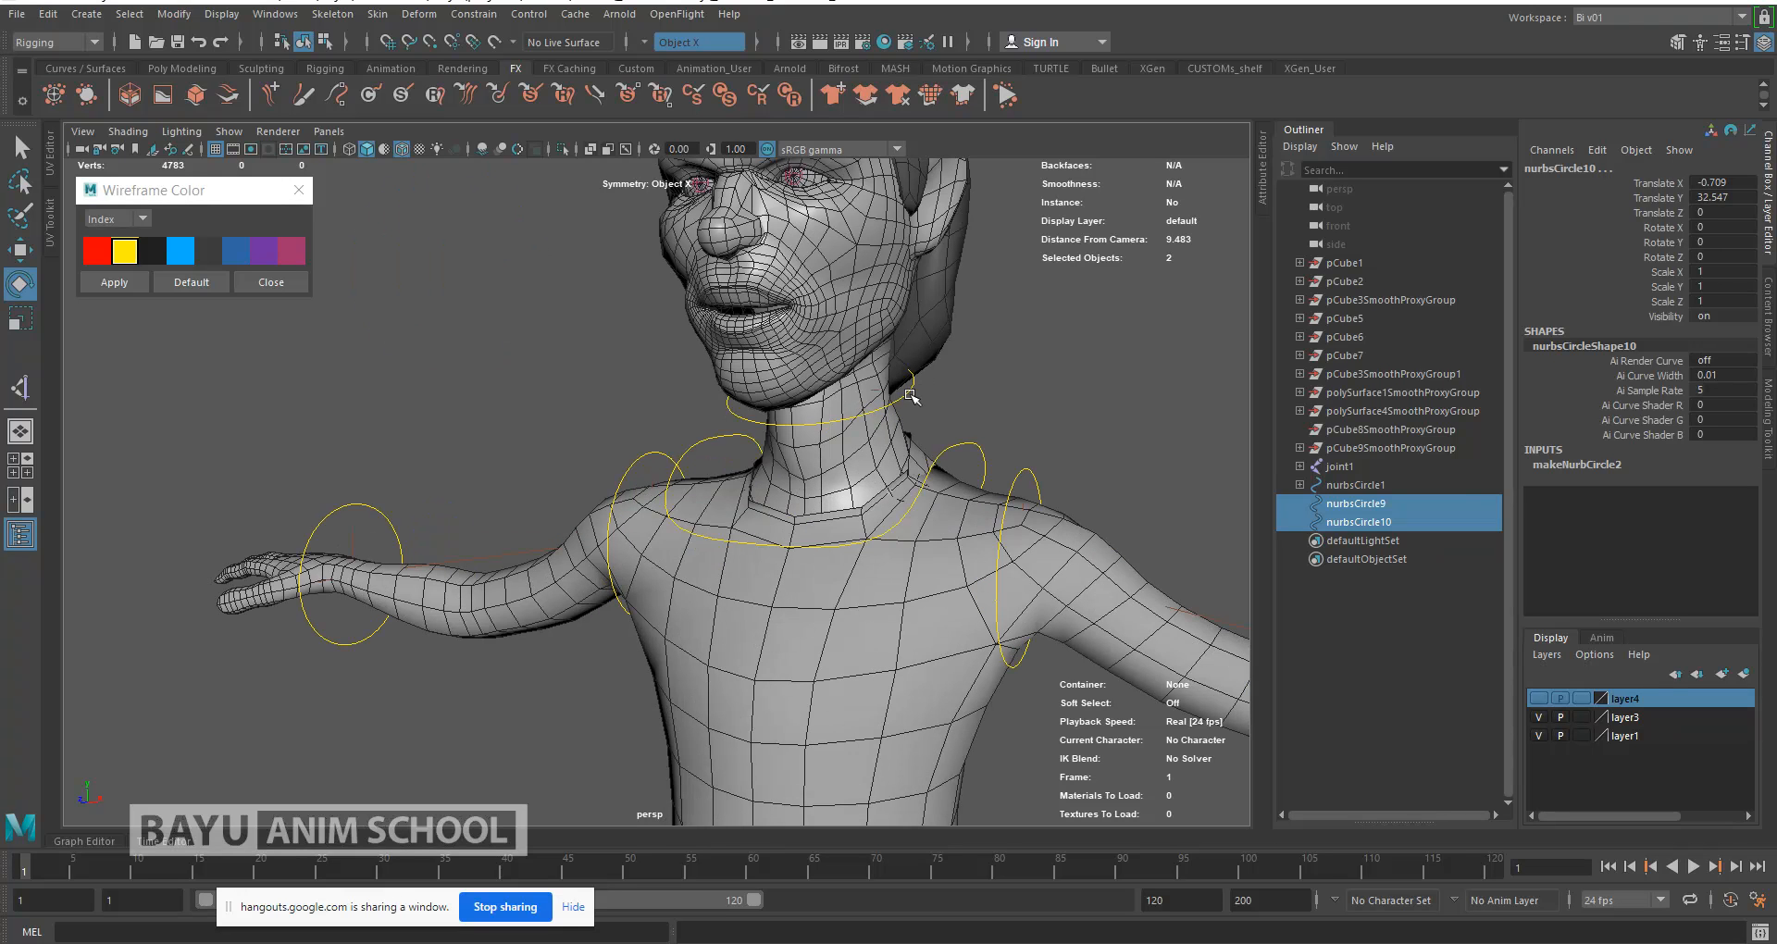
left_click(910, 394, "shift")
key("Delete")
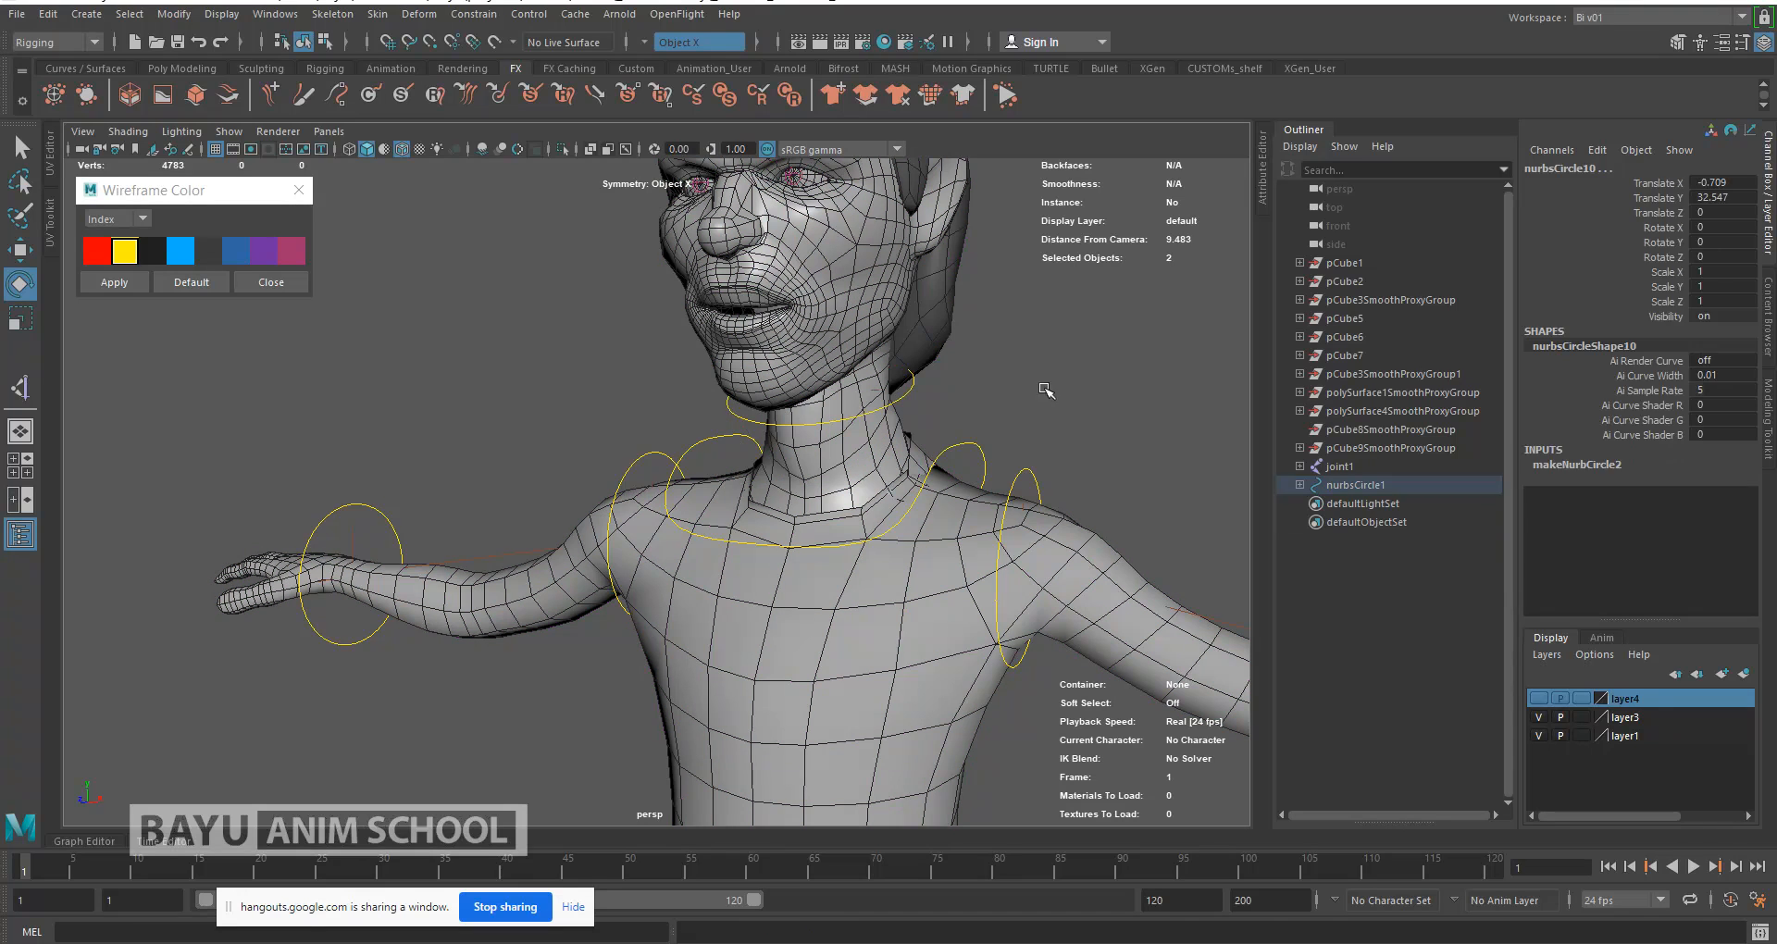
Step: Test whether the eye controls follow the neck control by rotating nurbsCircle2, and undo the test
left_click(912, 393)
scroll(944, 383, "down", 5)
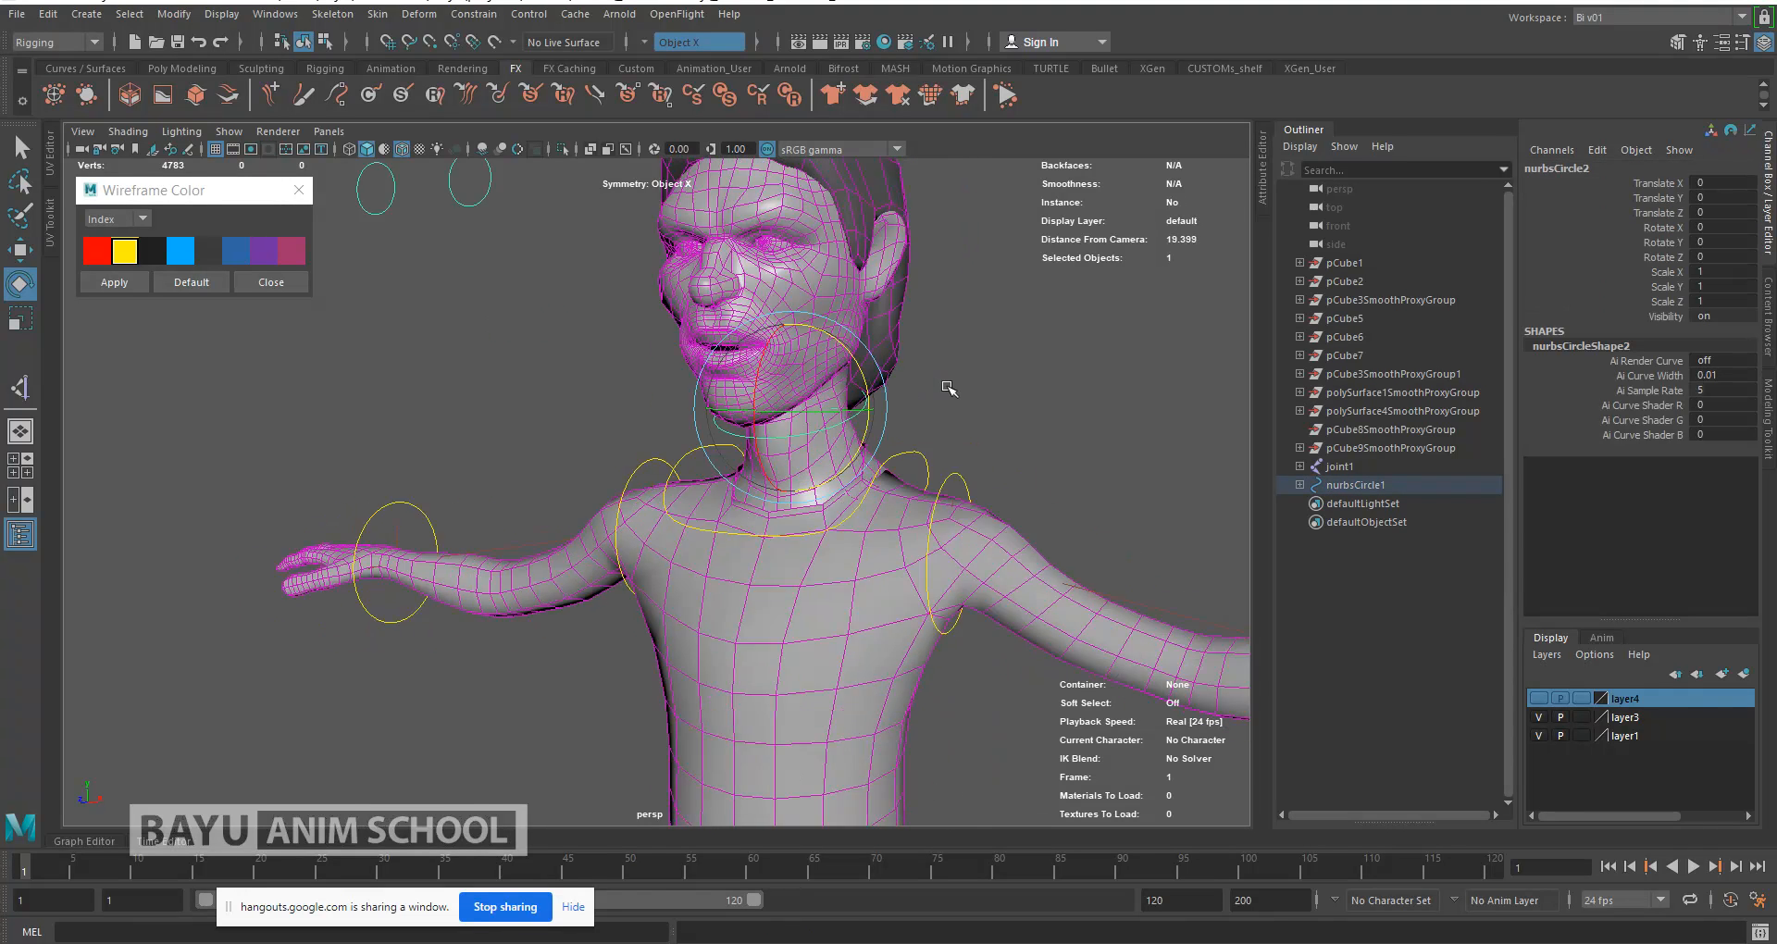
left_click_drag(808, 388, 765, 340)
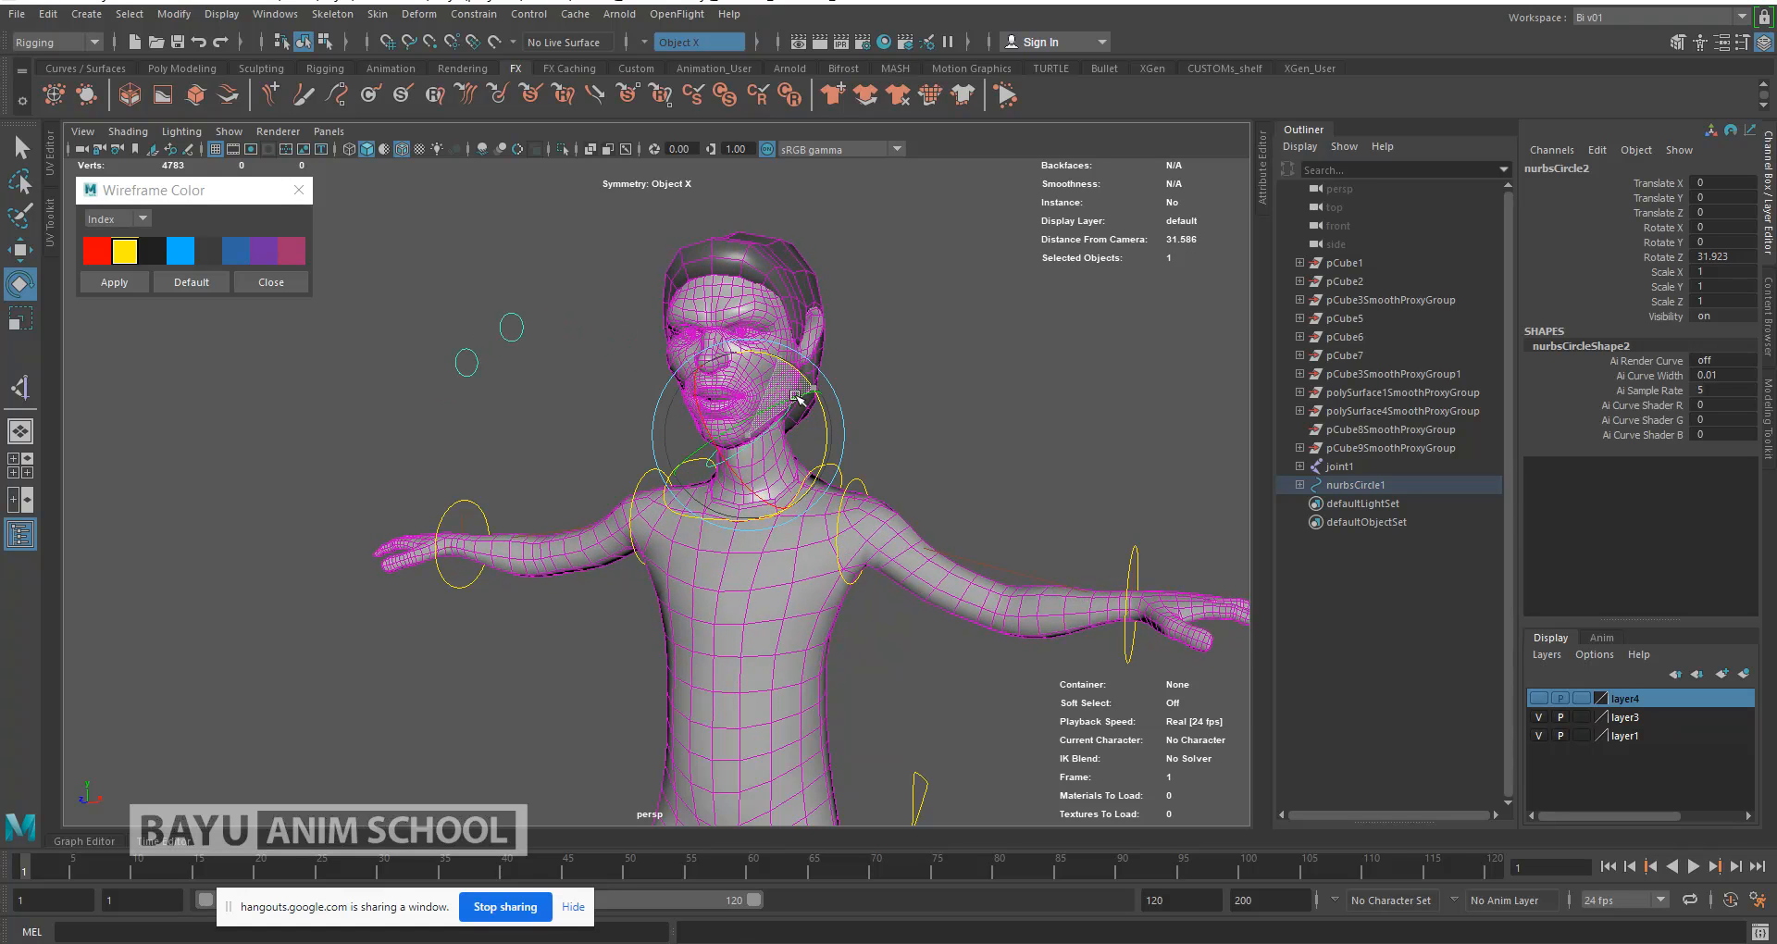
key("ctrl+z")
key("ctrl+z")
key("ctrl+z")
Step: Switch the viewport to wireframe display and hide polygons to expose the neck and head joints
left_click_drag(950, 408, 856, 474, "alt")
scroll(866, 375, "up", 3)
key("4")
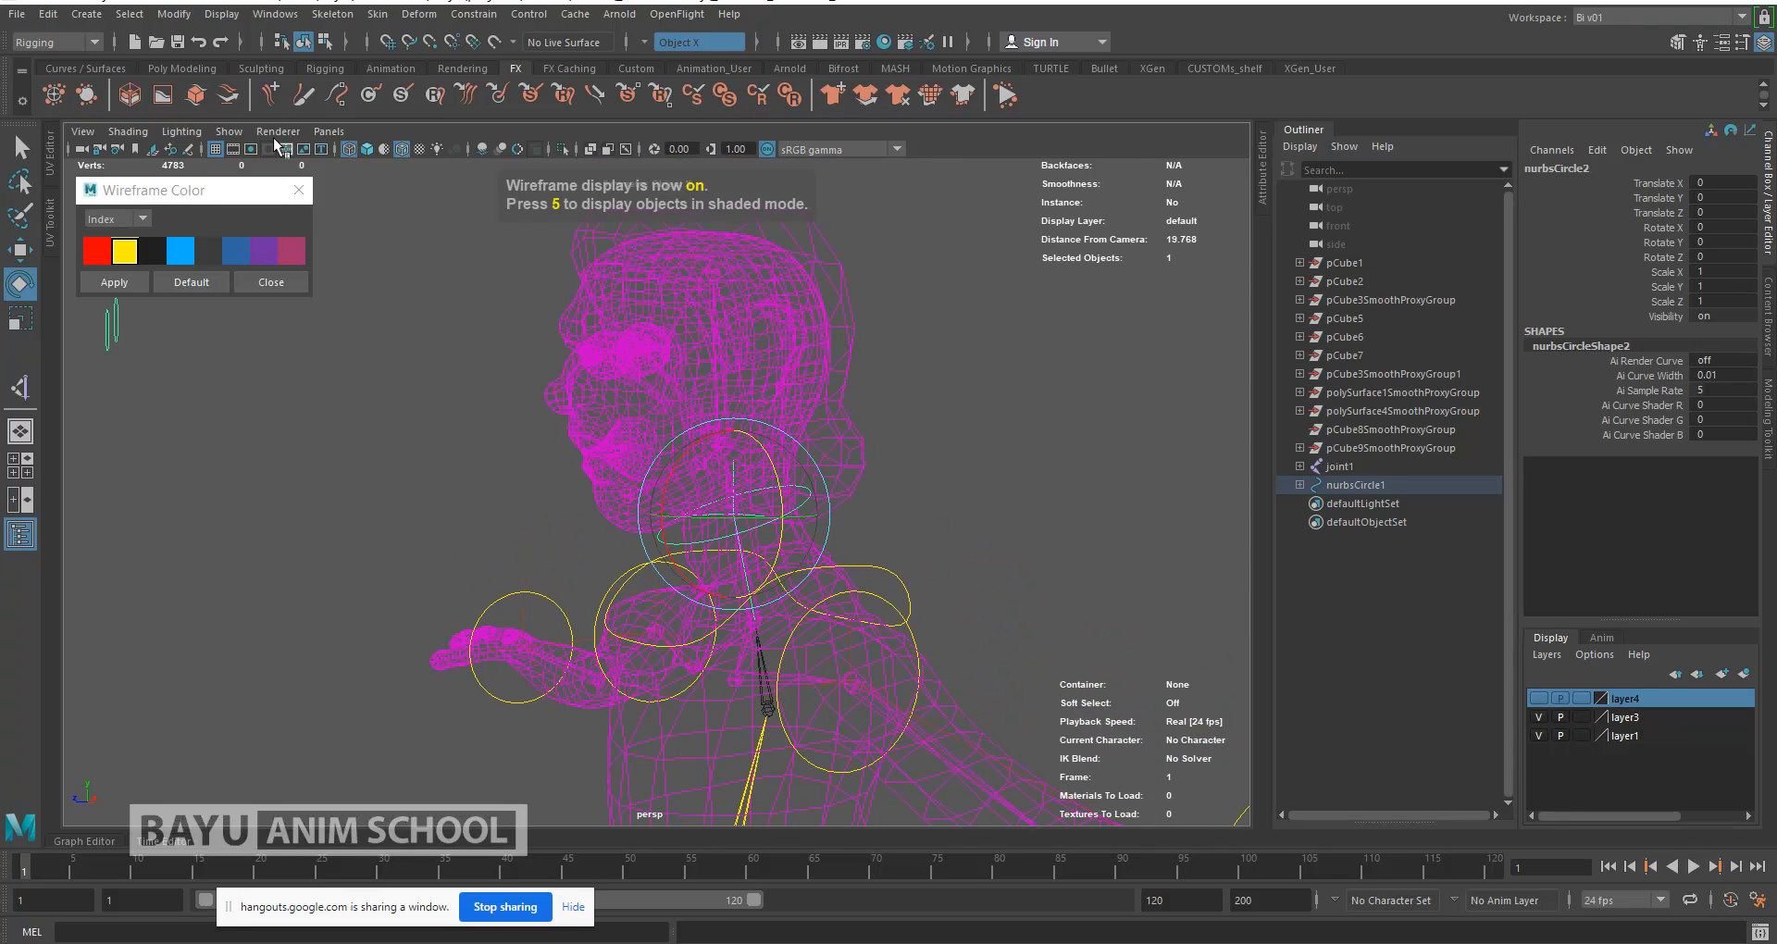
left_click(228, 131)
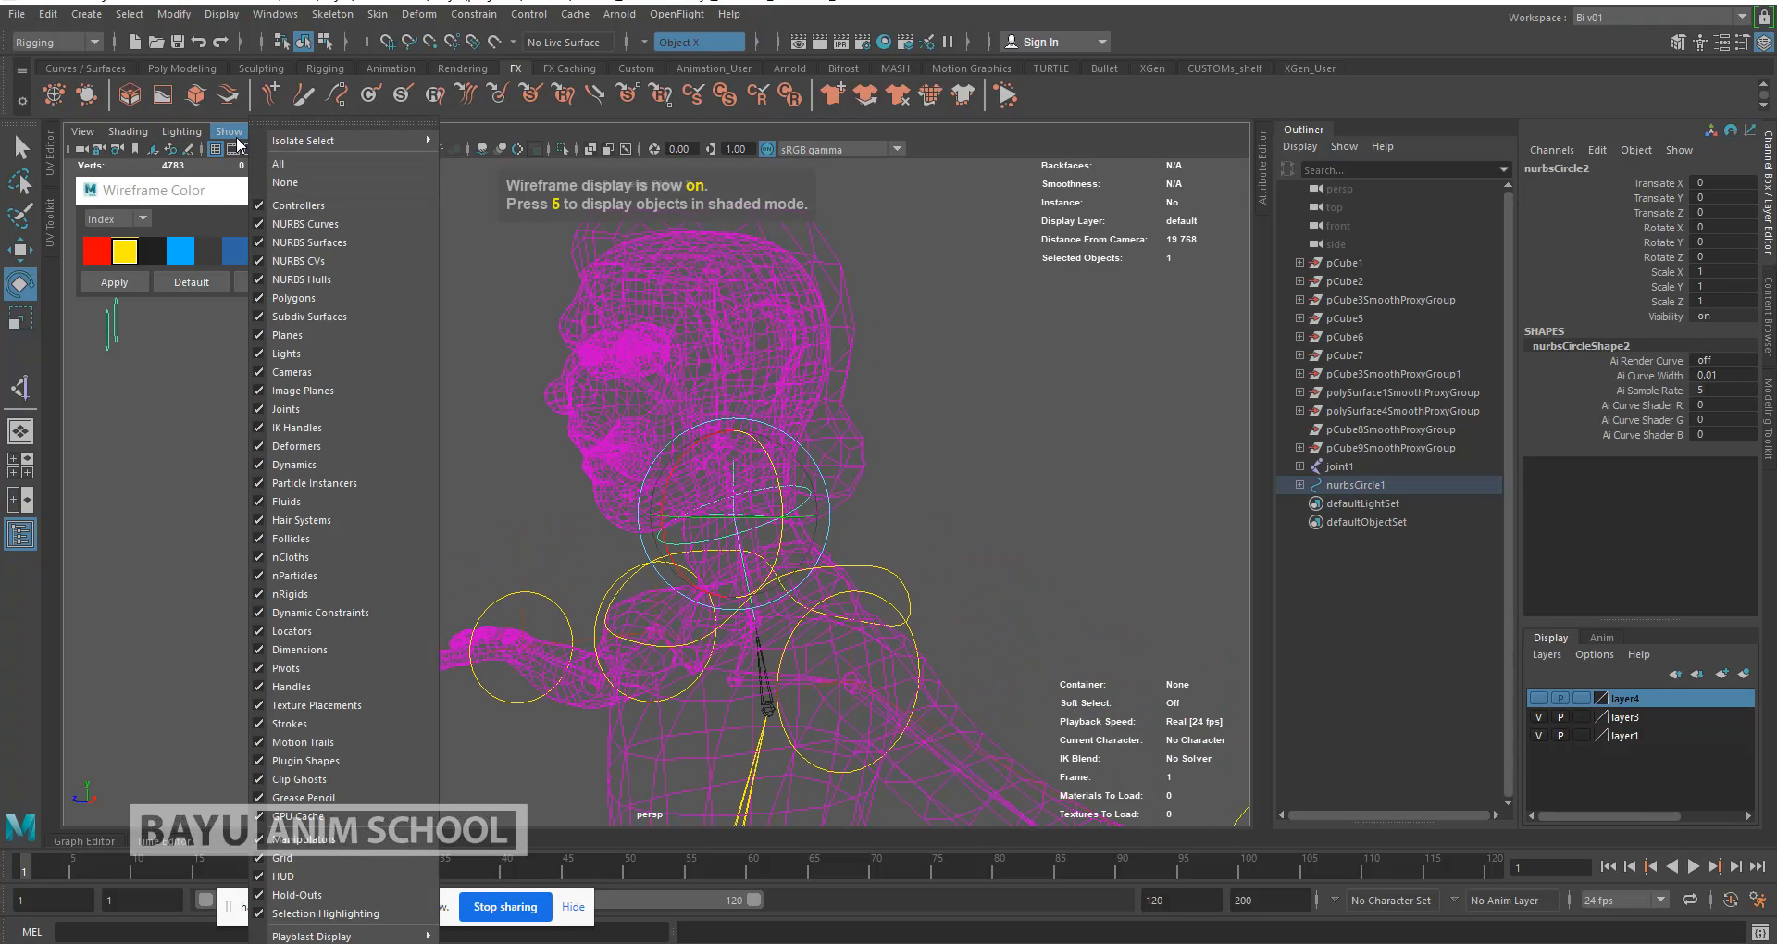
left_click(326, 298)
left_click_drag(831, 348, 769, 396, "alt")
right_click_drag(786, 396, 746, 454, "alt")
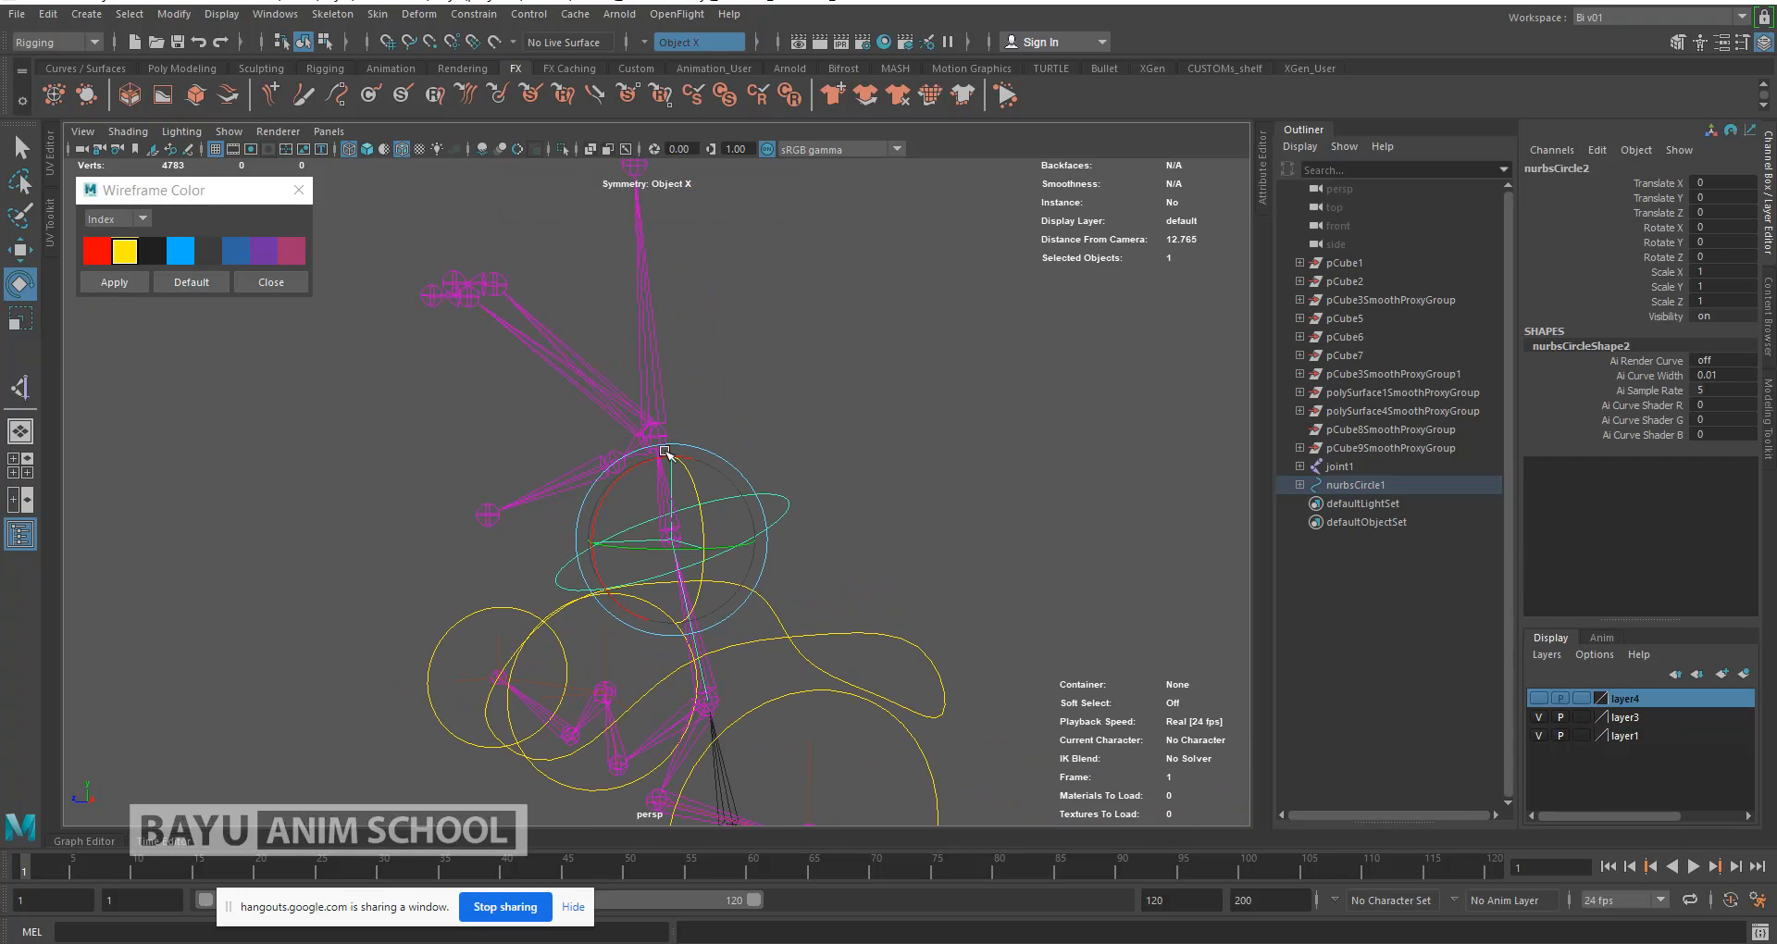
Step: Create an IK handle from the neck joint up to the base joint of the head
left_click_drag(794, 401, 833, 401, "alt")
left_click(833, 401)
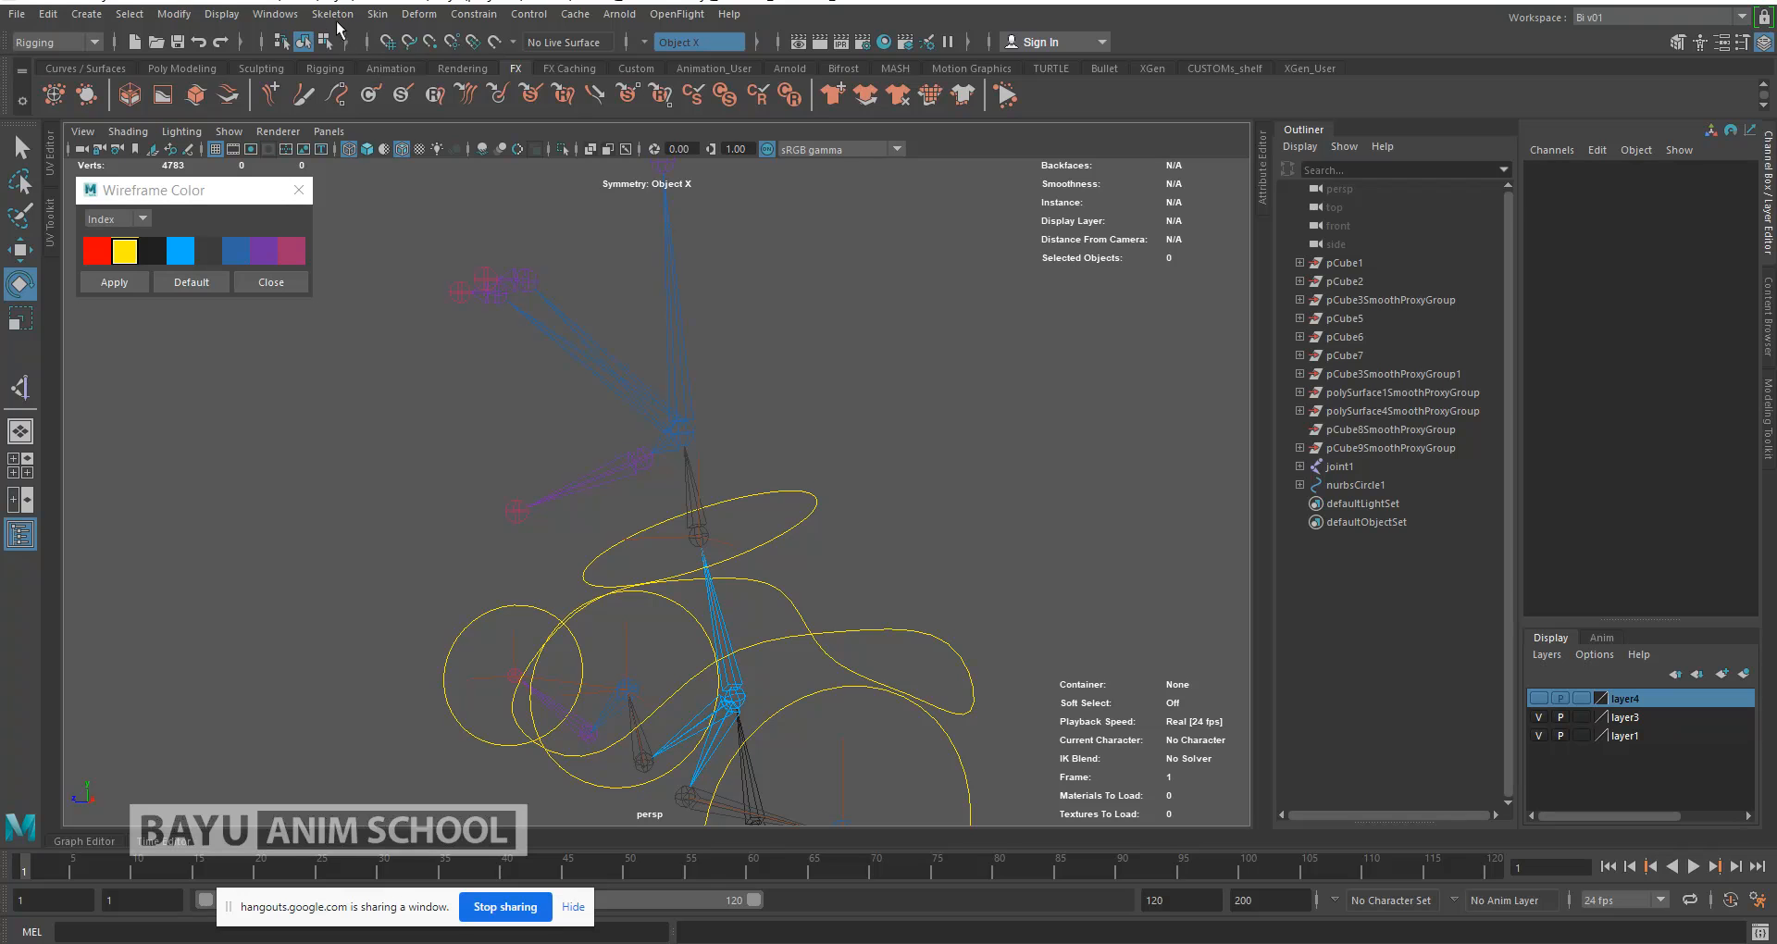
left_click(336, 18)
left_click(431, 240)
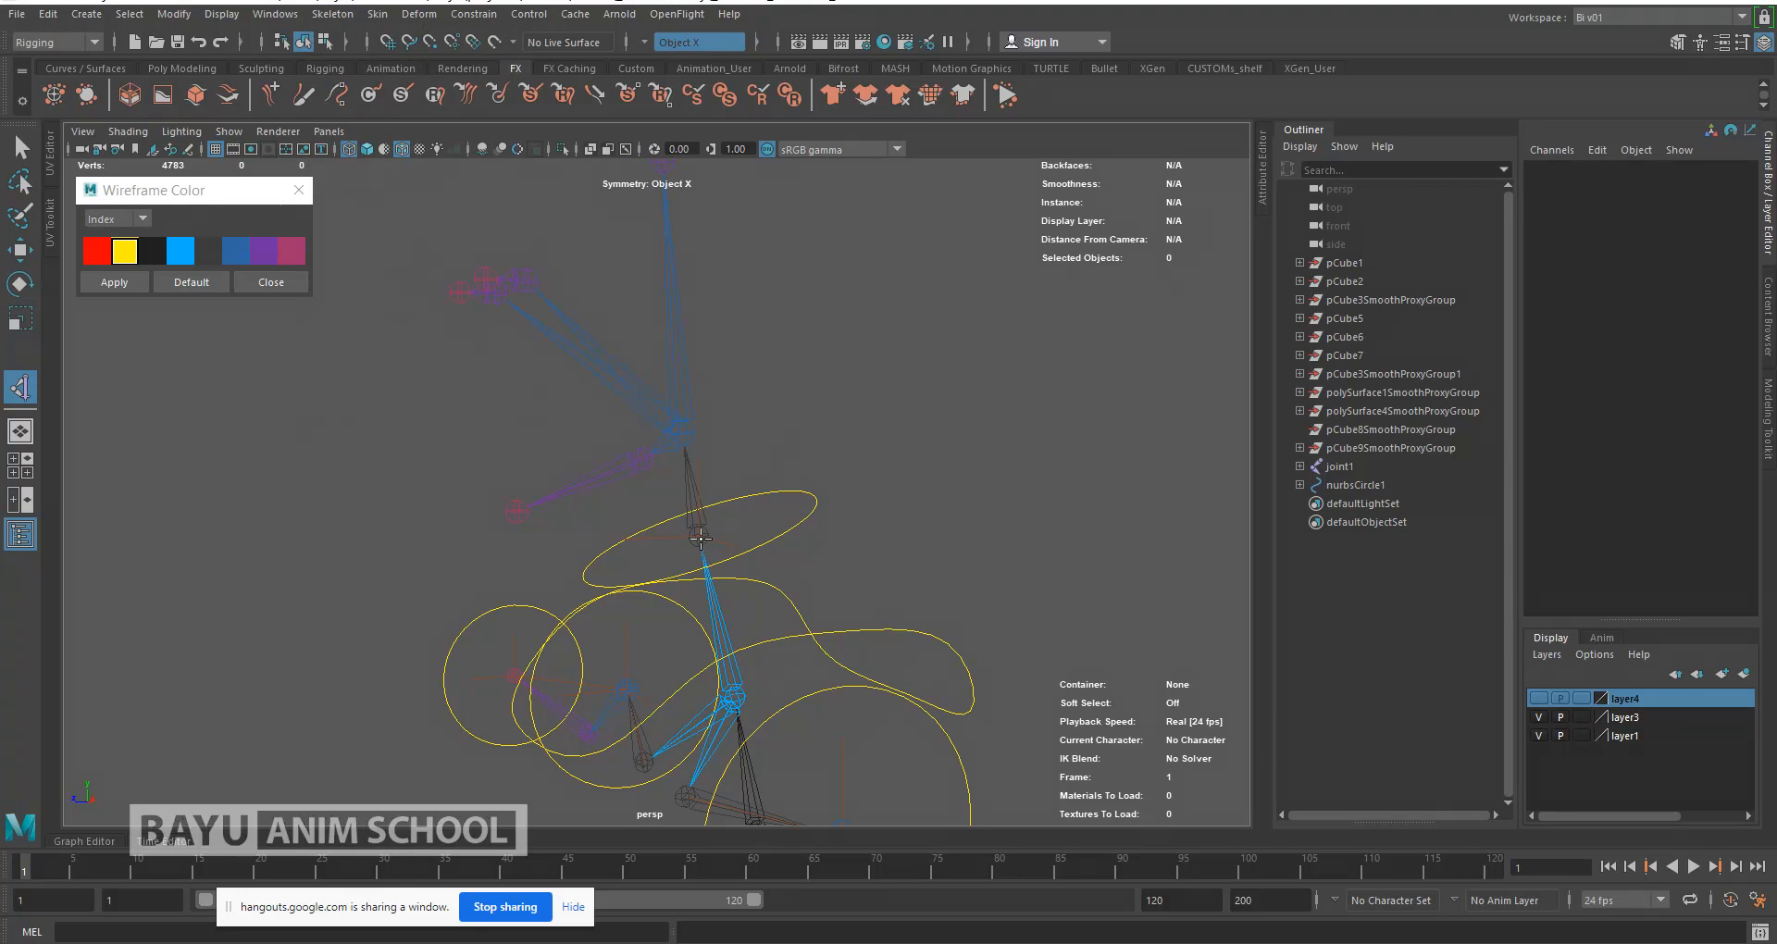
left_click(700, 539)
left_click(682, 432)
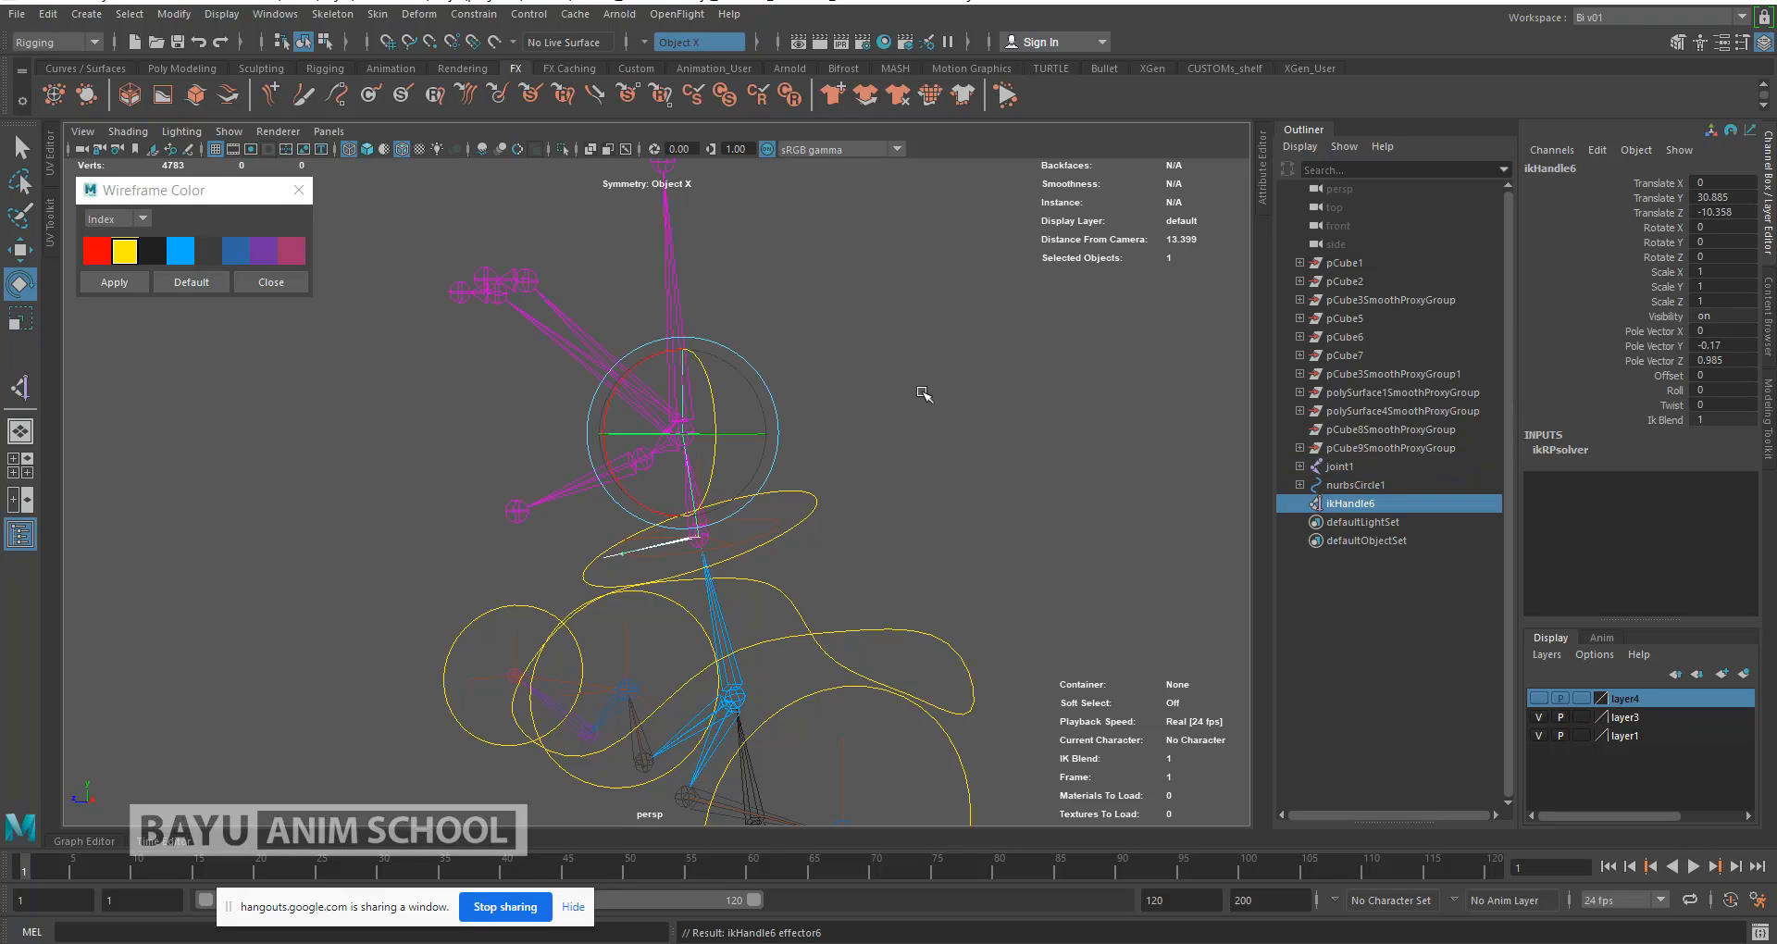
scroll(907, 381, "down", 2)
middle_click_drag(853, 362, 852, 398, "alt")
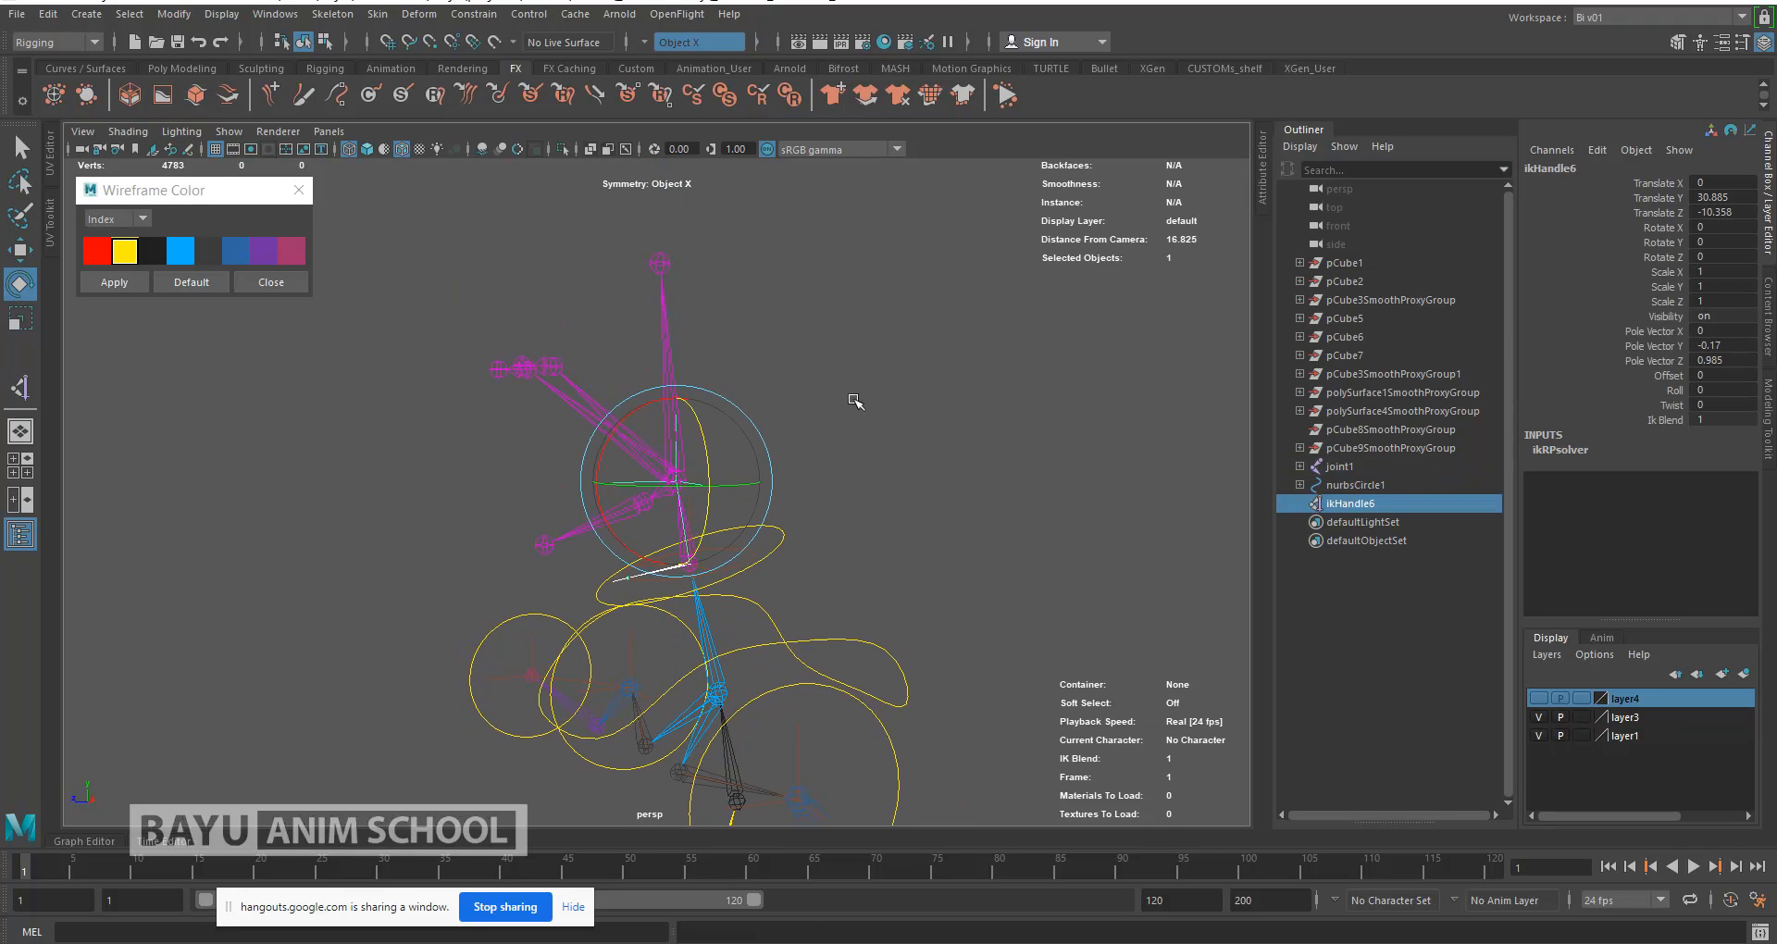
Step: Create a second IK handle from the head's base joint to the joint at the top of the head
key("g")
left_click(674, 483)
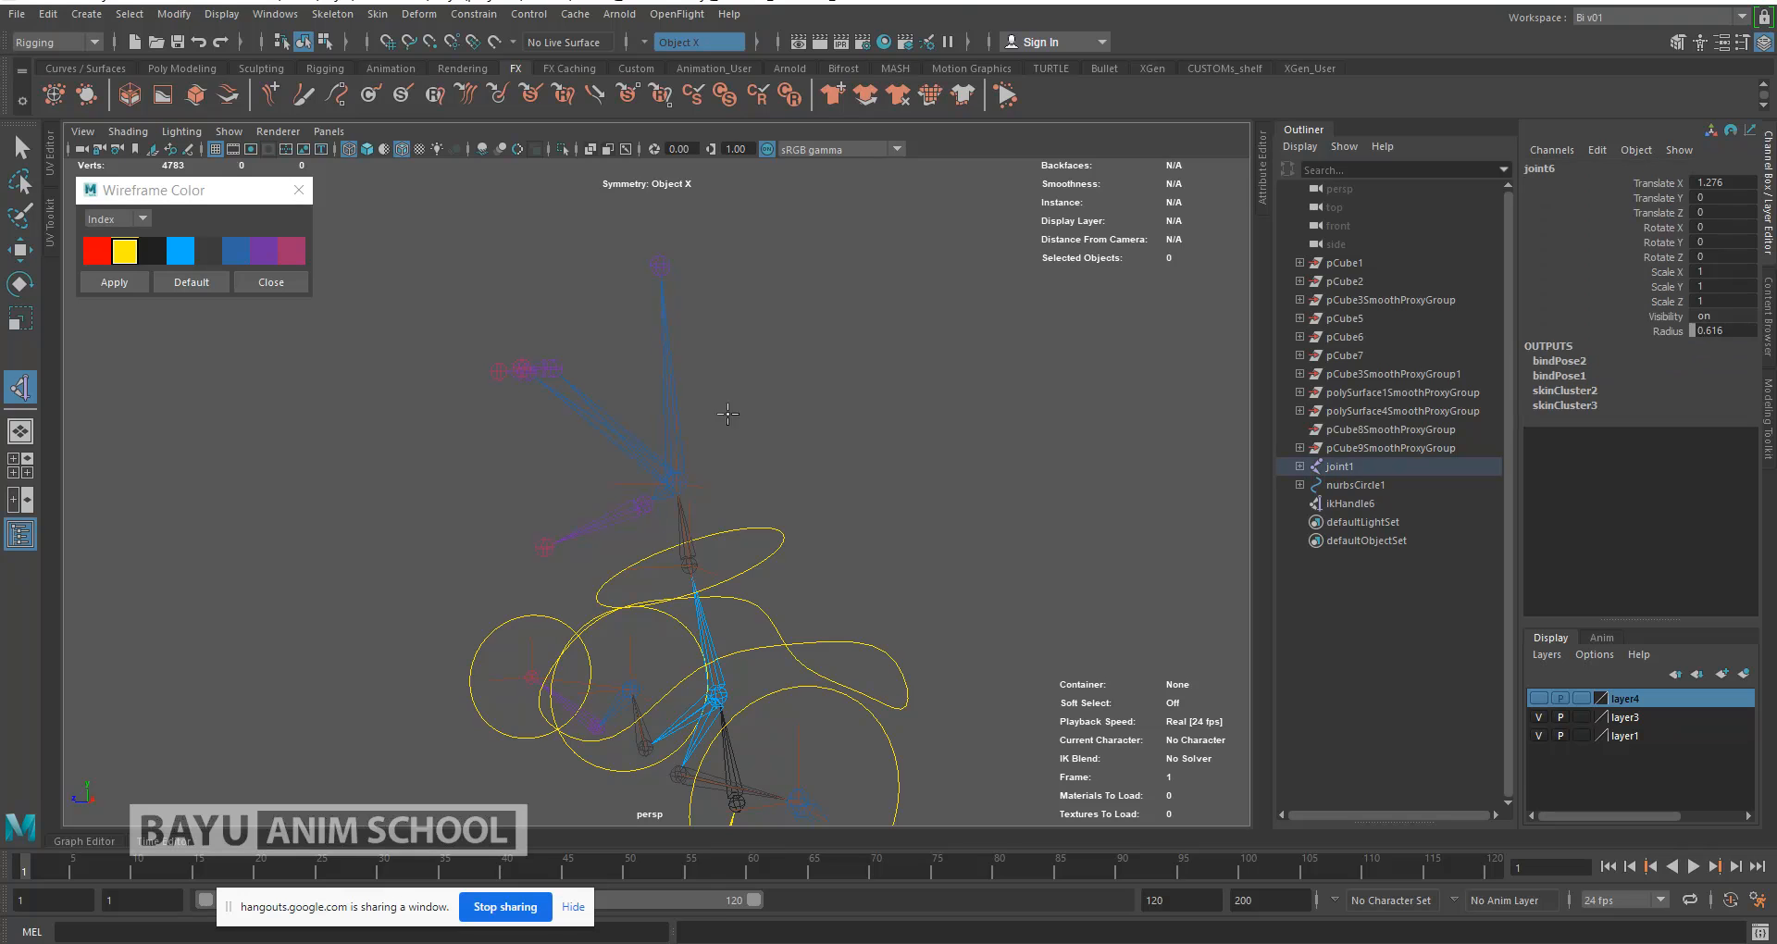
left_click(661, 265)
key("e")
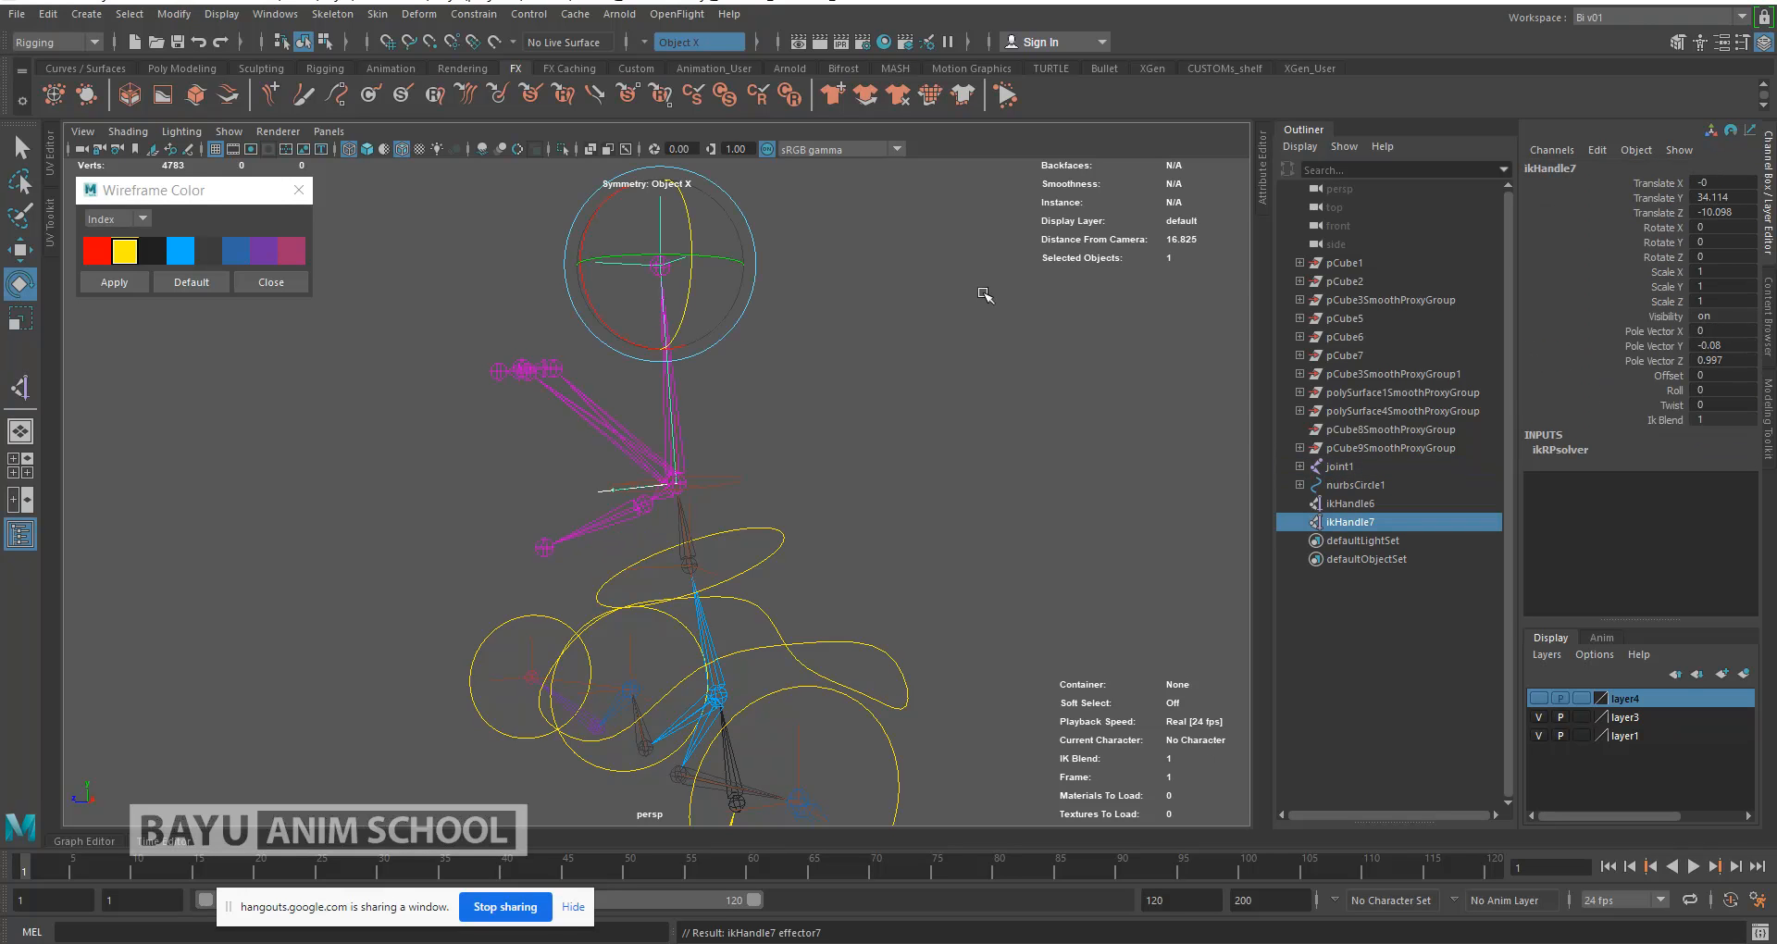
Step: Parent the two IK handles, ikHandle6 and ikHandle7, to the neck control circle
key("q")
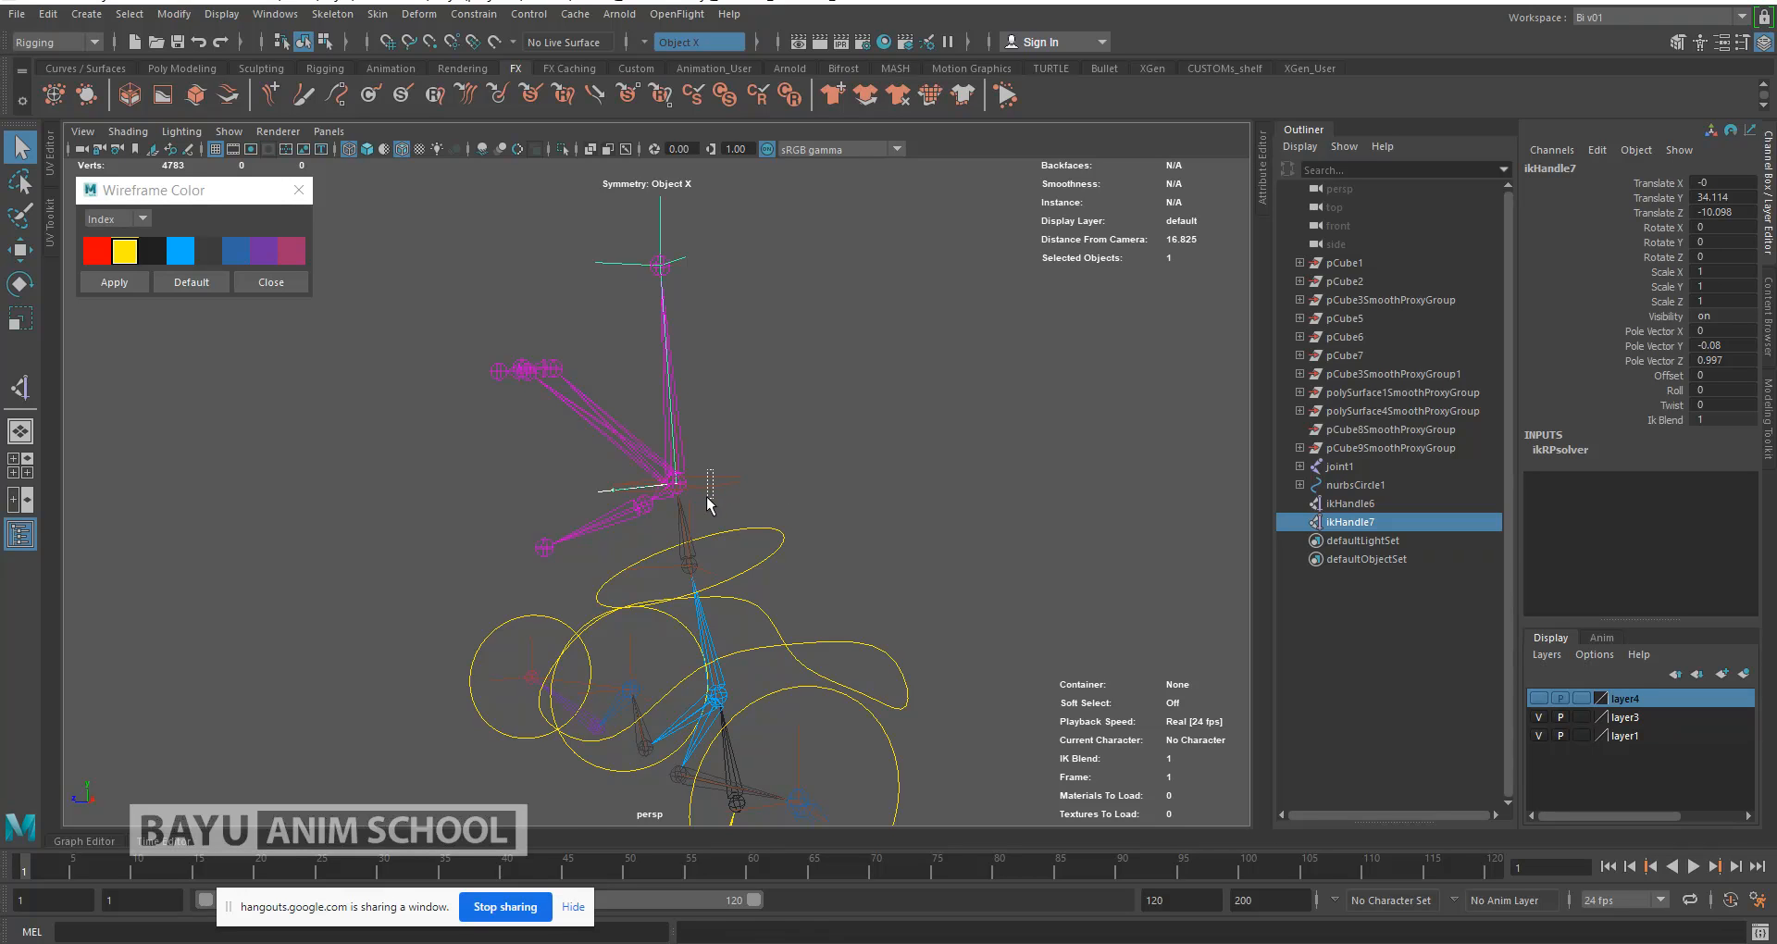
scroll(843, 474, "up", 2)
left_click_drag(835, 474, 838, 505, "alt")
left_click(765, 508, "shift")
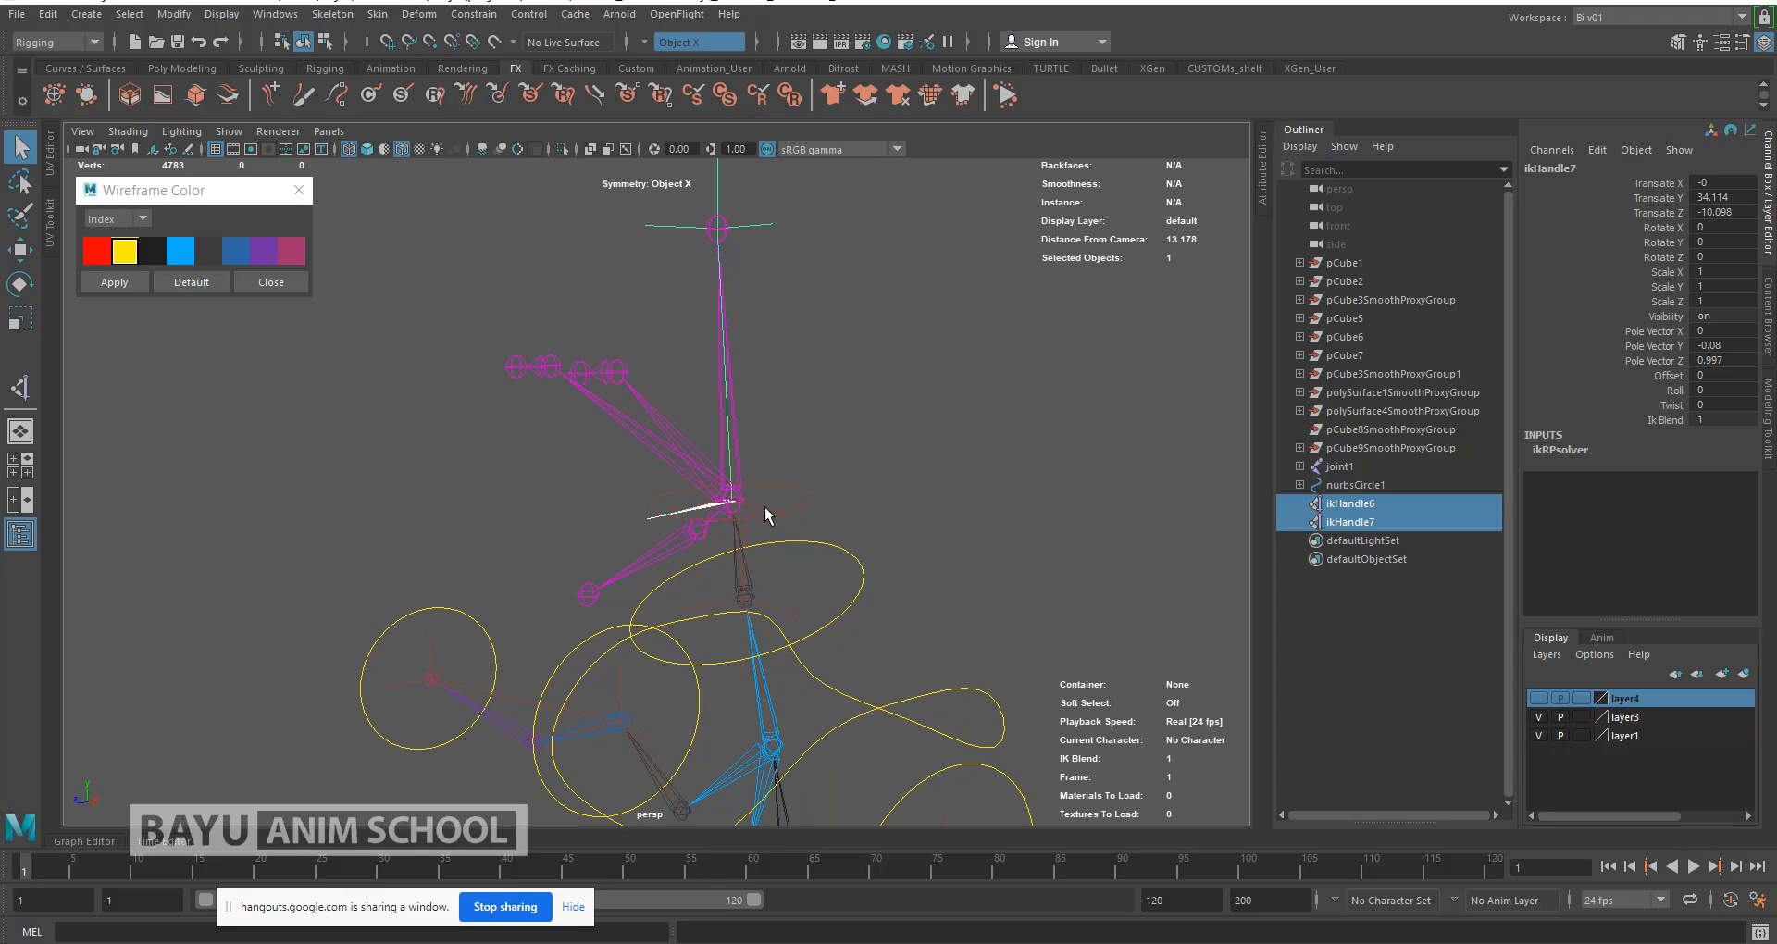
left_click(863, 579, "shift")
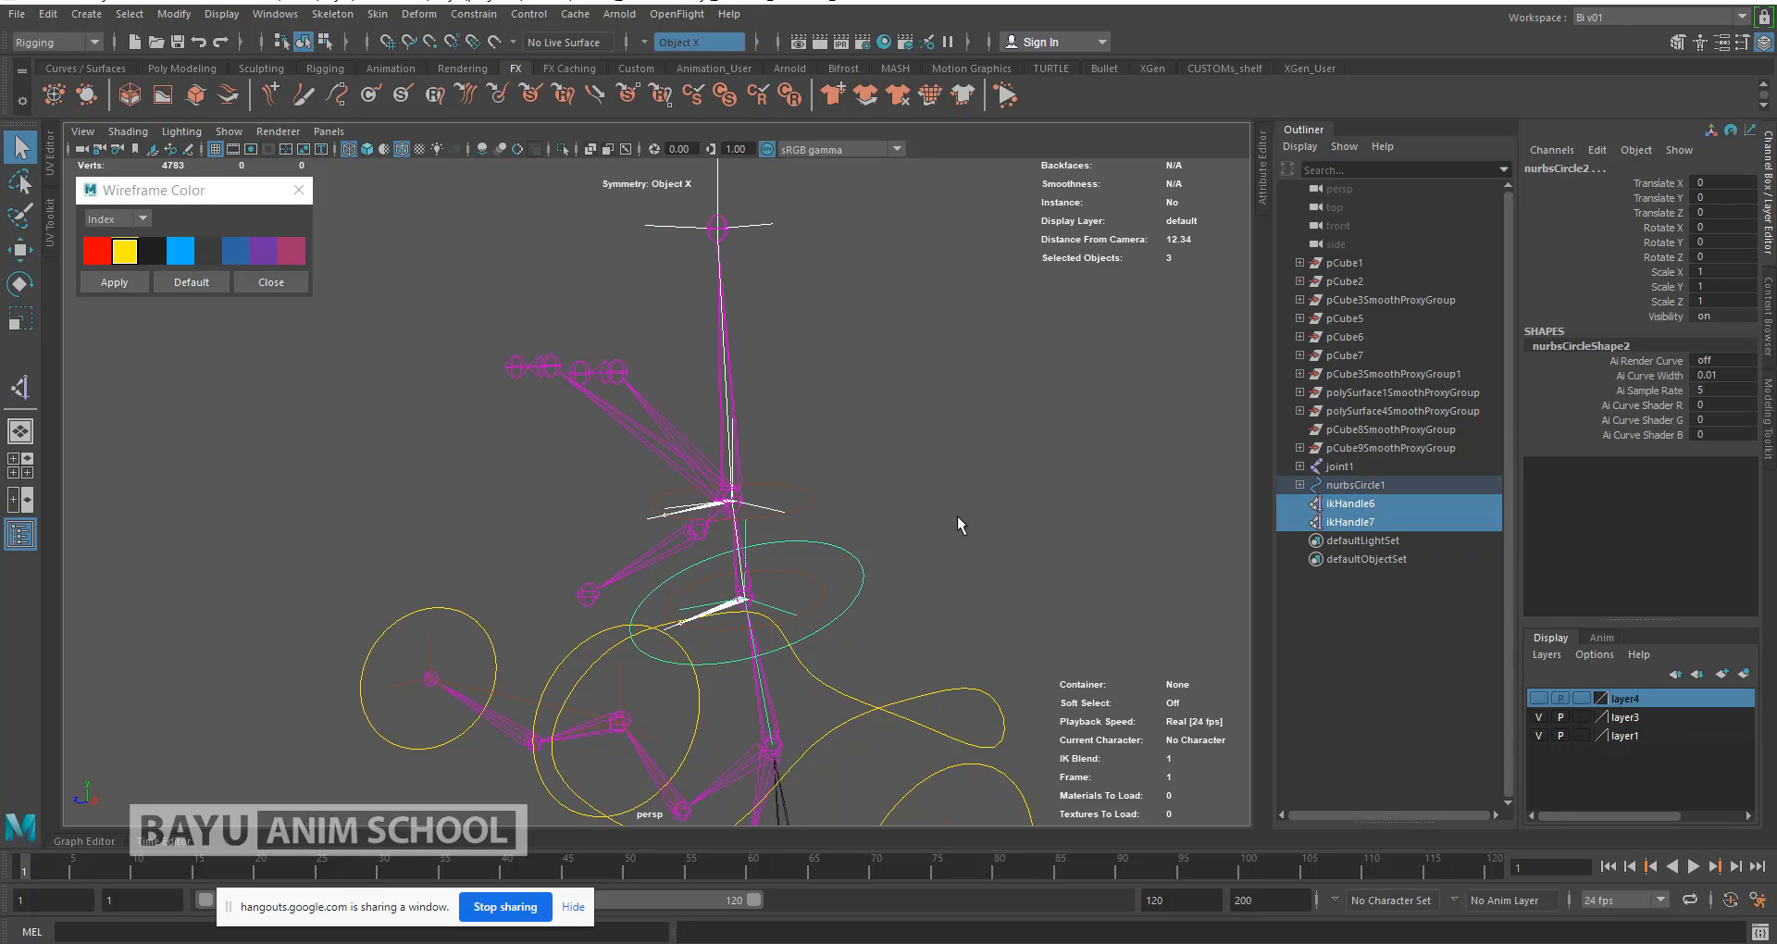
key("p")
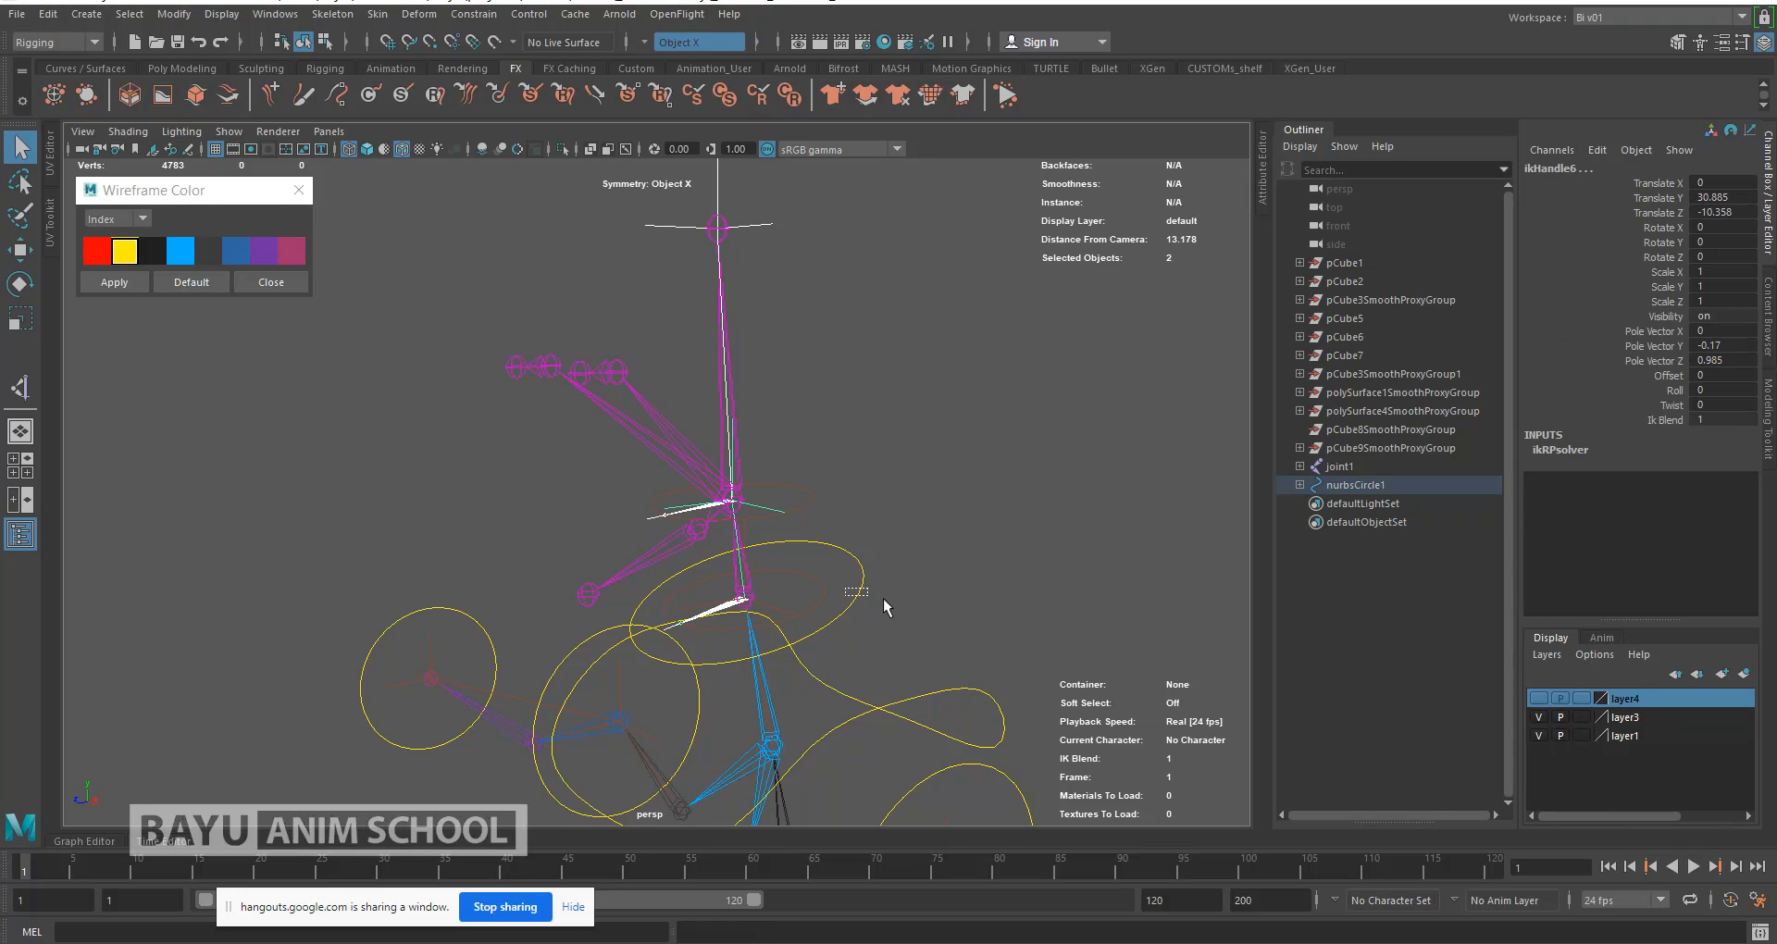
Step: Return the viewport to shaded display and show all object types, with the neck control circle selected
key("f")
left_click_drag(865, 549, 864, 549, "alt")
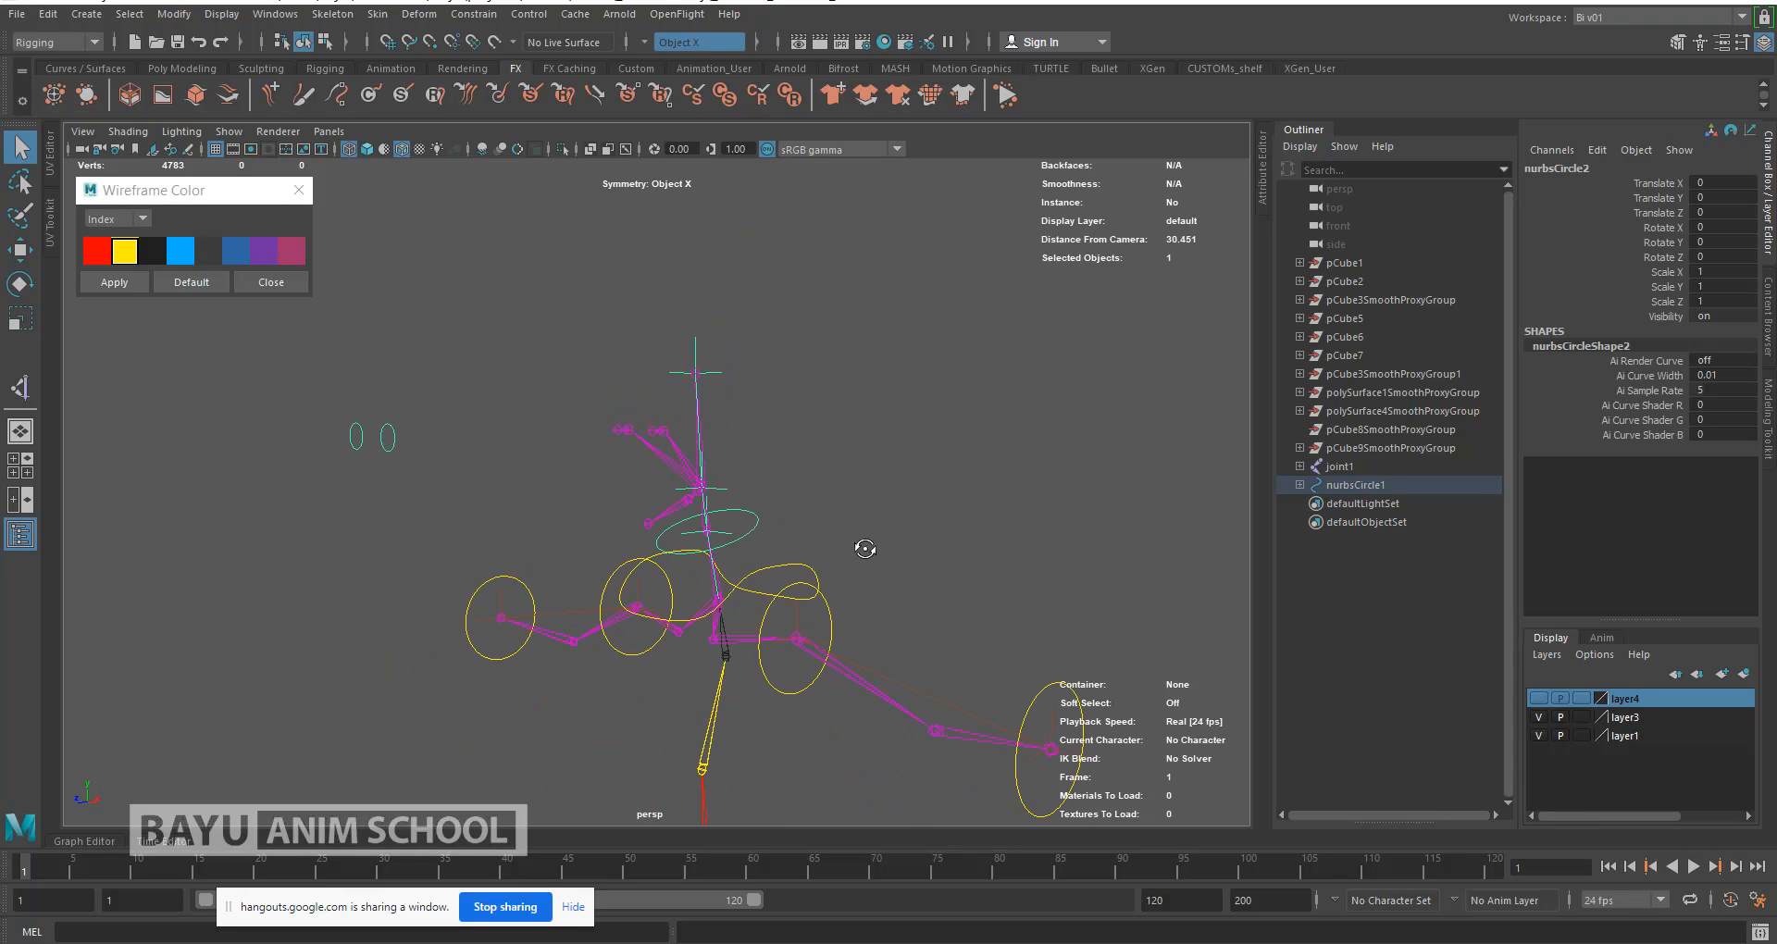
key("5")
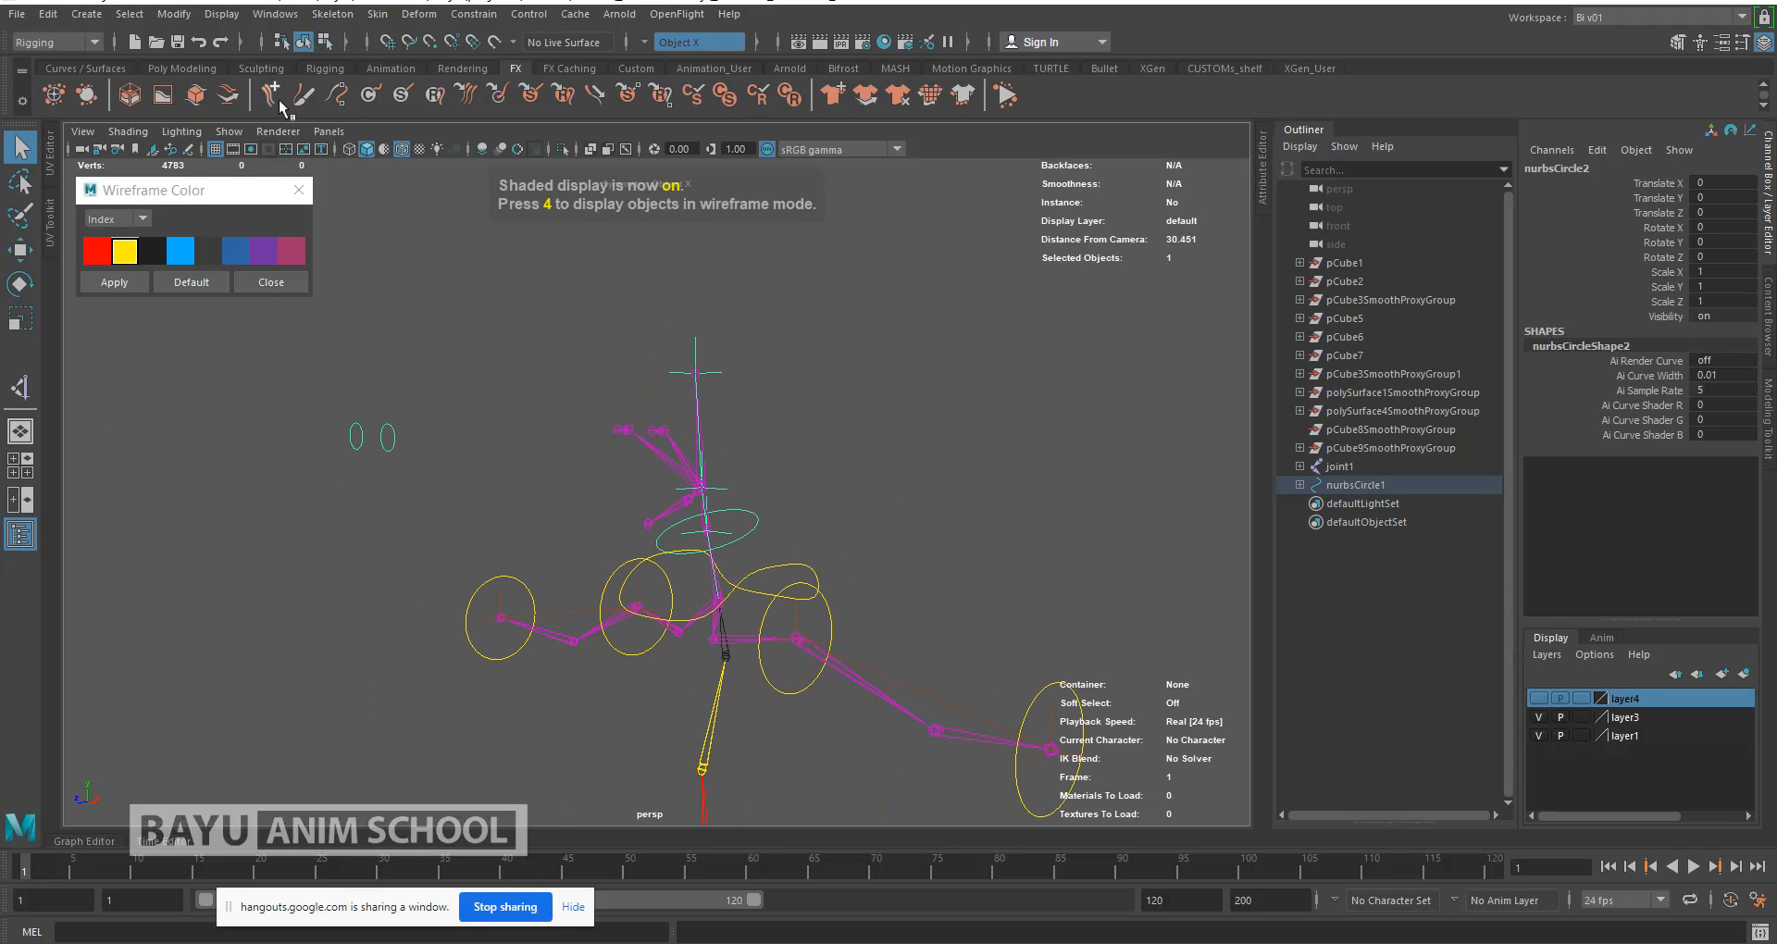
left_click(231, 134)
left_click(296, 156)
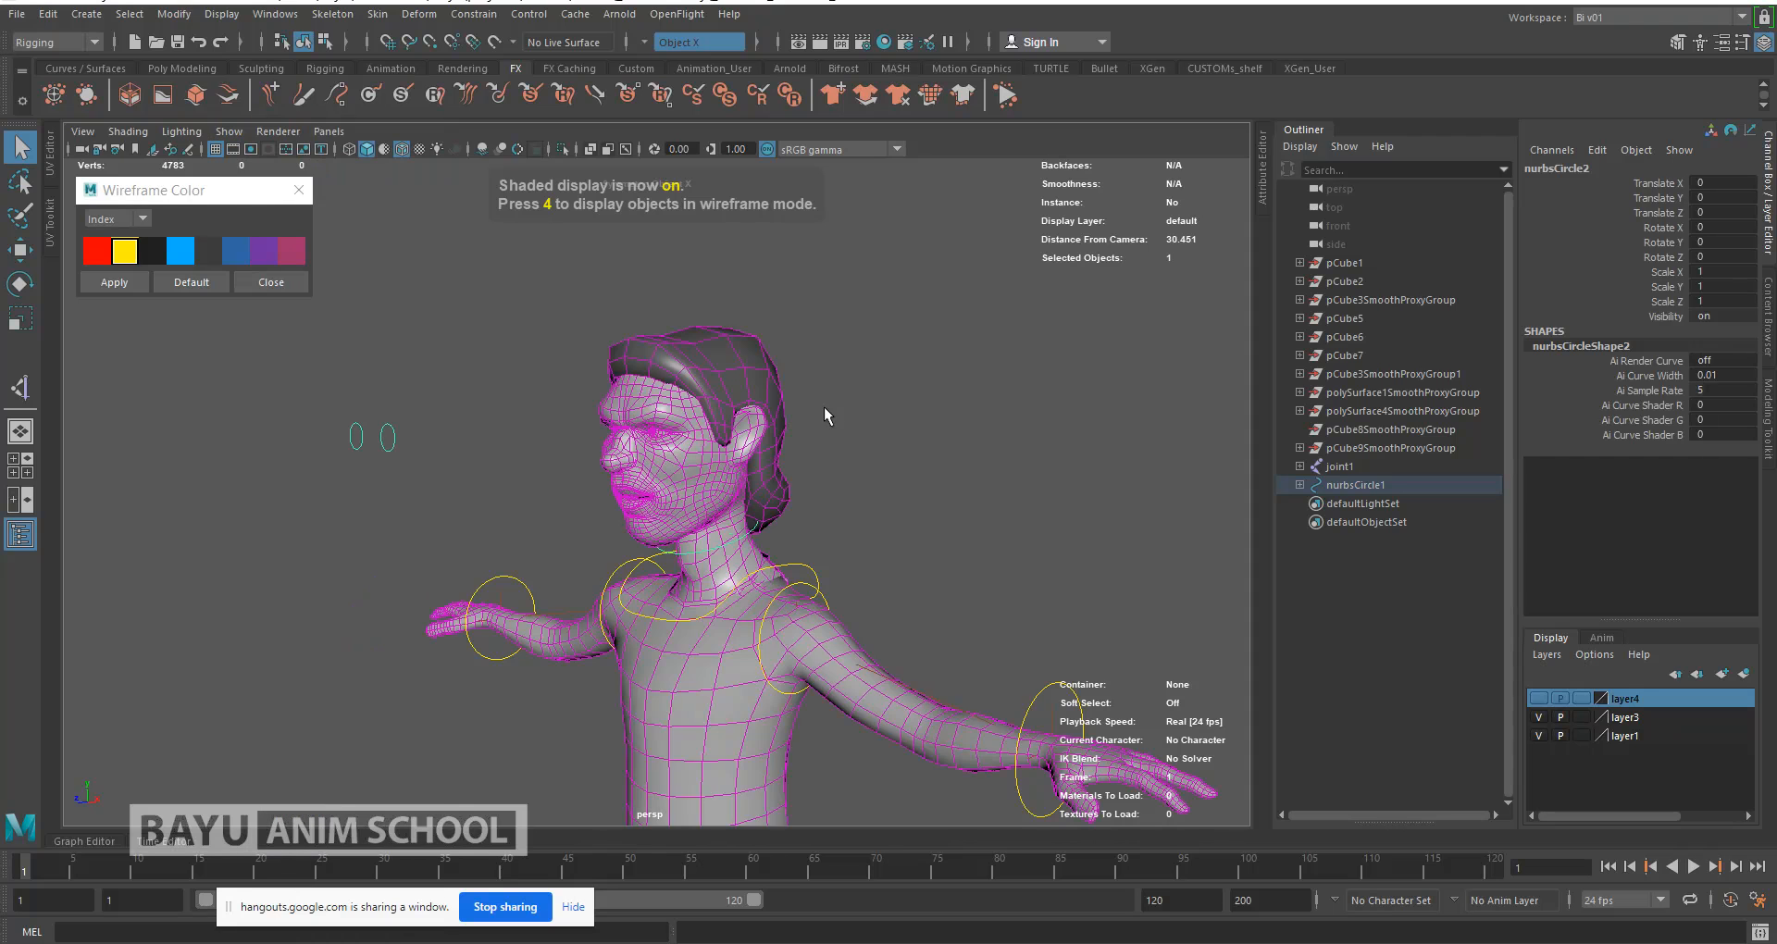
Step: Test the head's new IK binding by rotating the neck control circle, and undo the rotations
left_click_drag(854, 526, 788, 568, "alt")
key("e")
key("ctrl+z")
key("ctrl+z")
left_click_drag(882, 533, 889, 497, "alt")
scroll(862, 484, "up", 2)
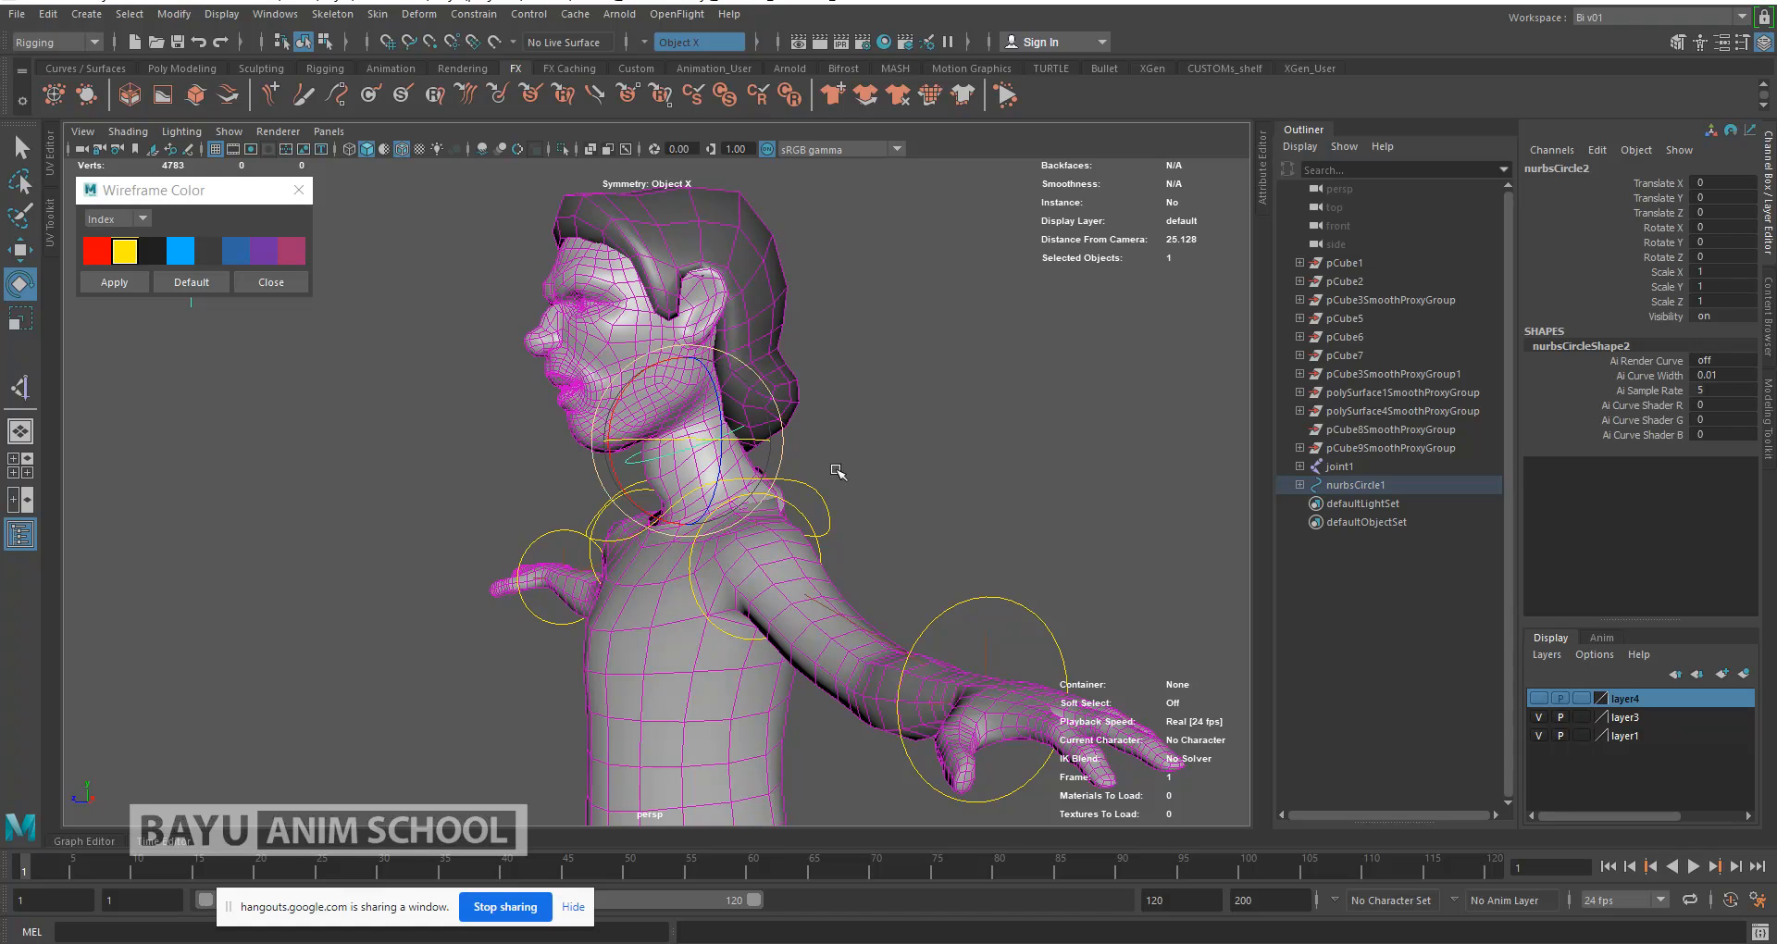
Step: Test how the upper body follows by rotating the chest control in different directions, and undo each rotation
left_click_drag(884, 510, 776, 546, "alt")
left_click_drag(833, 496, 930, 460, "alt")
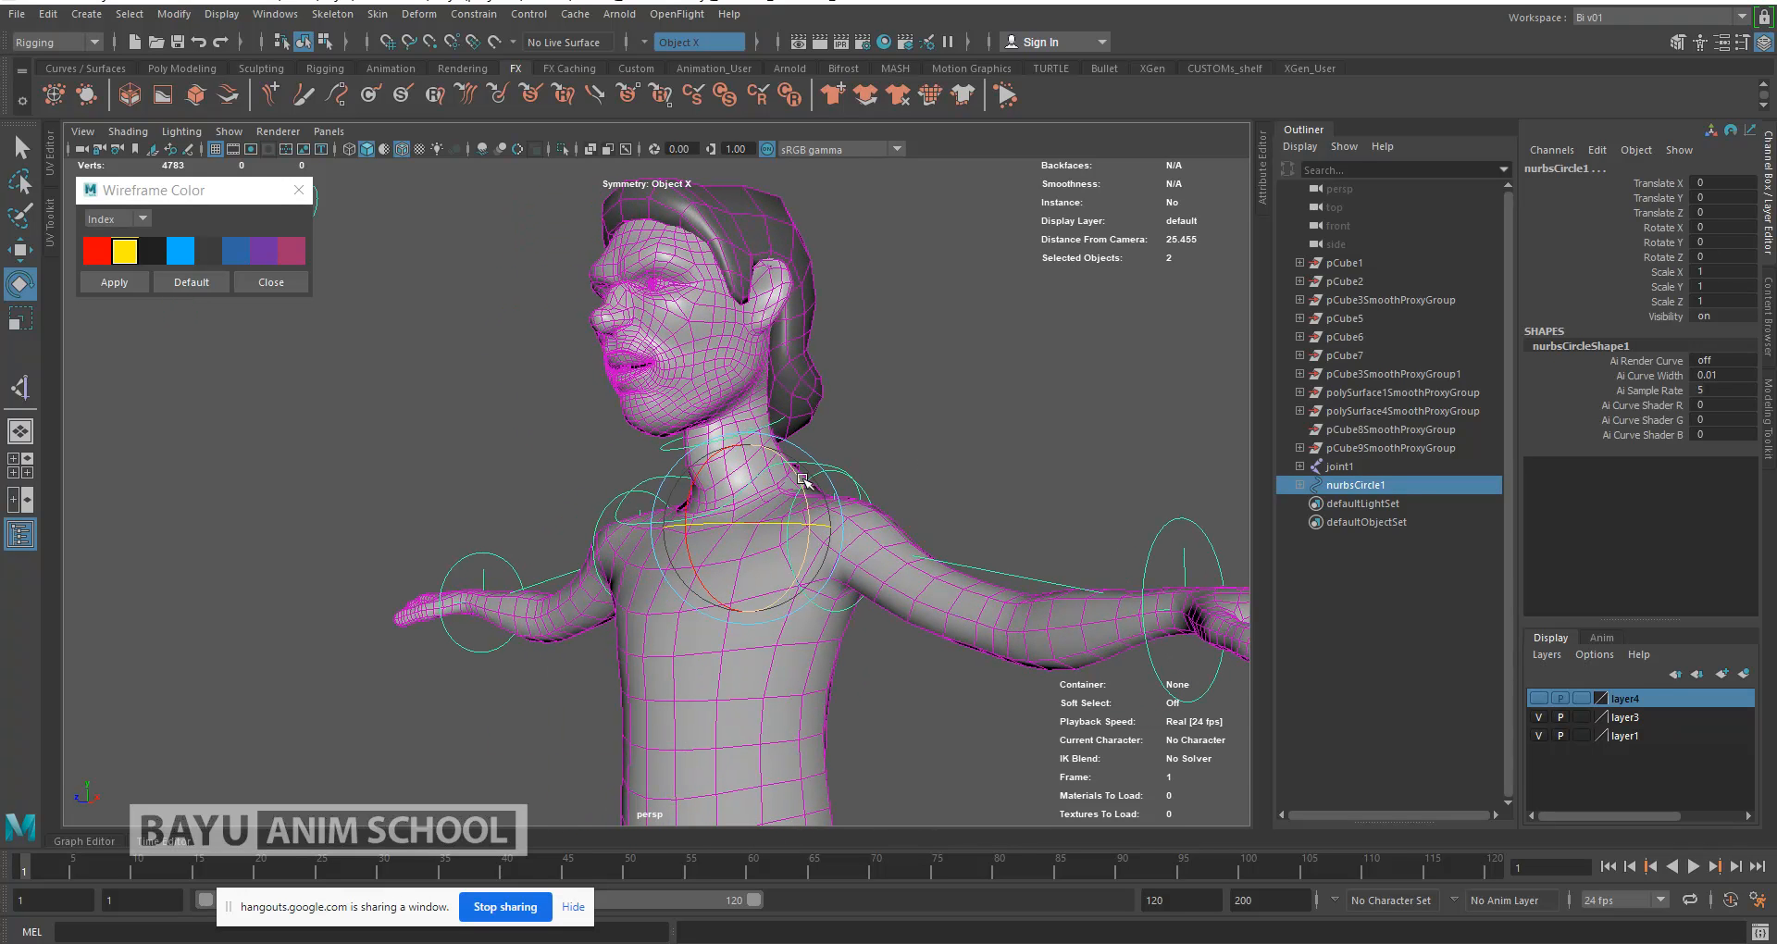
mouse_move(803, 481)
left_mouse_down()
mouse_move(833, 555)
mouse_move(805, 491)
mouse_move(812, 506)
left_mouse_up()
key("ctrl+z")
right_click_drag(903, 415, 837, 463, "alt")
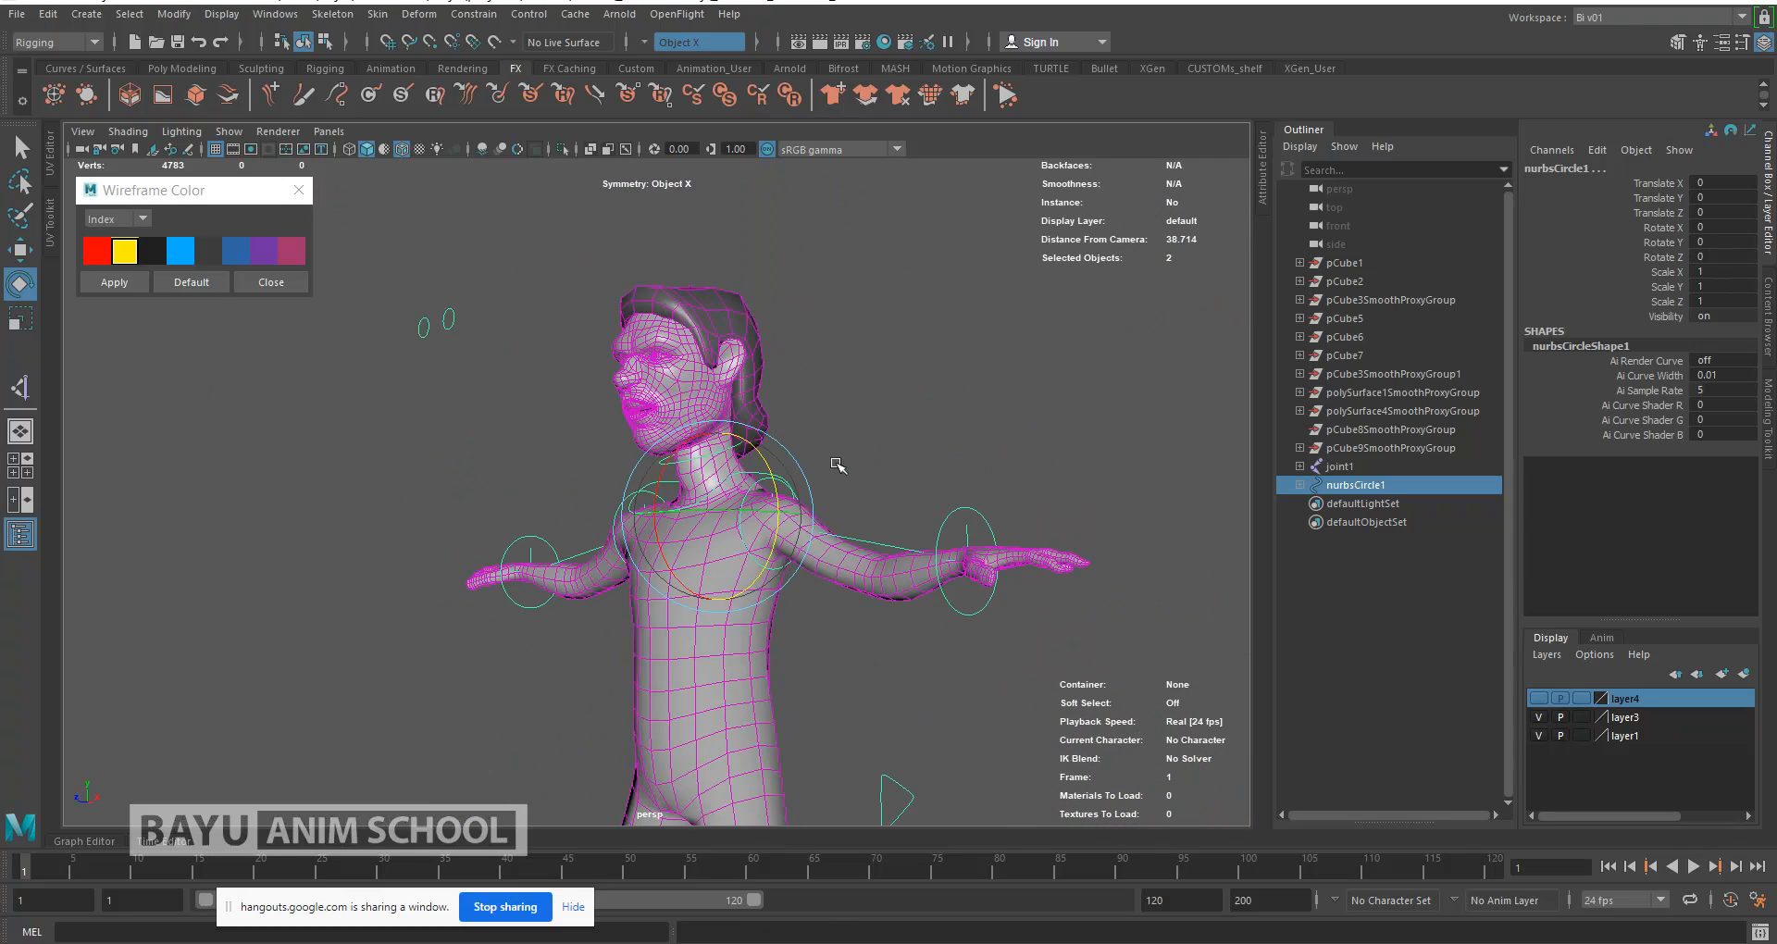
left_click_drag(837, 464, 825, 494, "alt")
left_click_drag(694, 562, 987, 479)
key("ctrl+z")
Step: Test the two eye controls together by moving them in front of the face, undo the move and deselect them
scroll(848, 452, "up", 5)
middle_click_drag(871, 430, 781, 463, "alt")
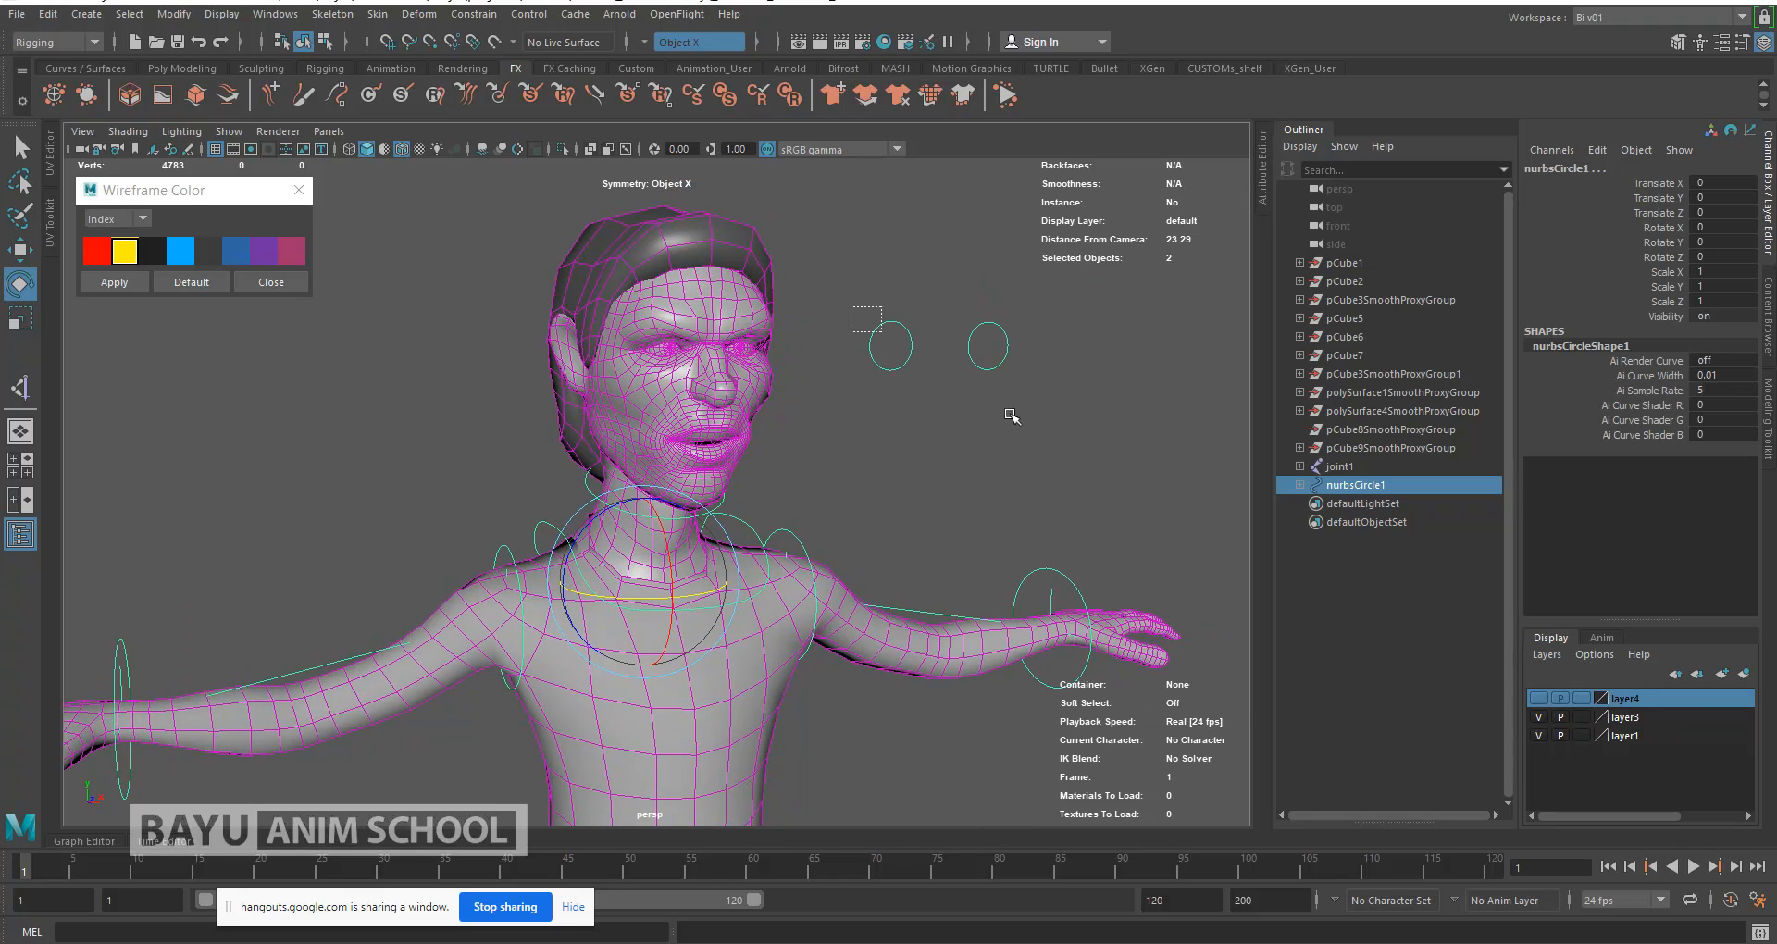
left_click_drag(853, 310, 1018, 416)
left_click_drag(889, 466, 843, 462, "alt")
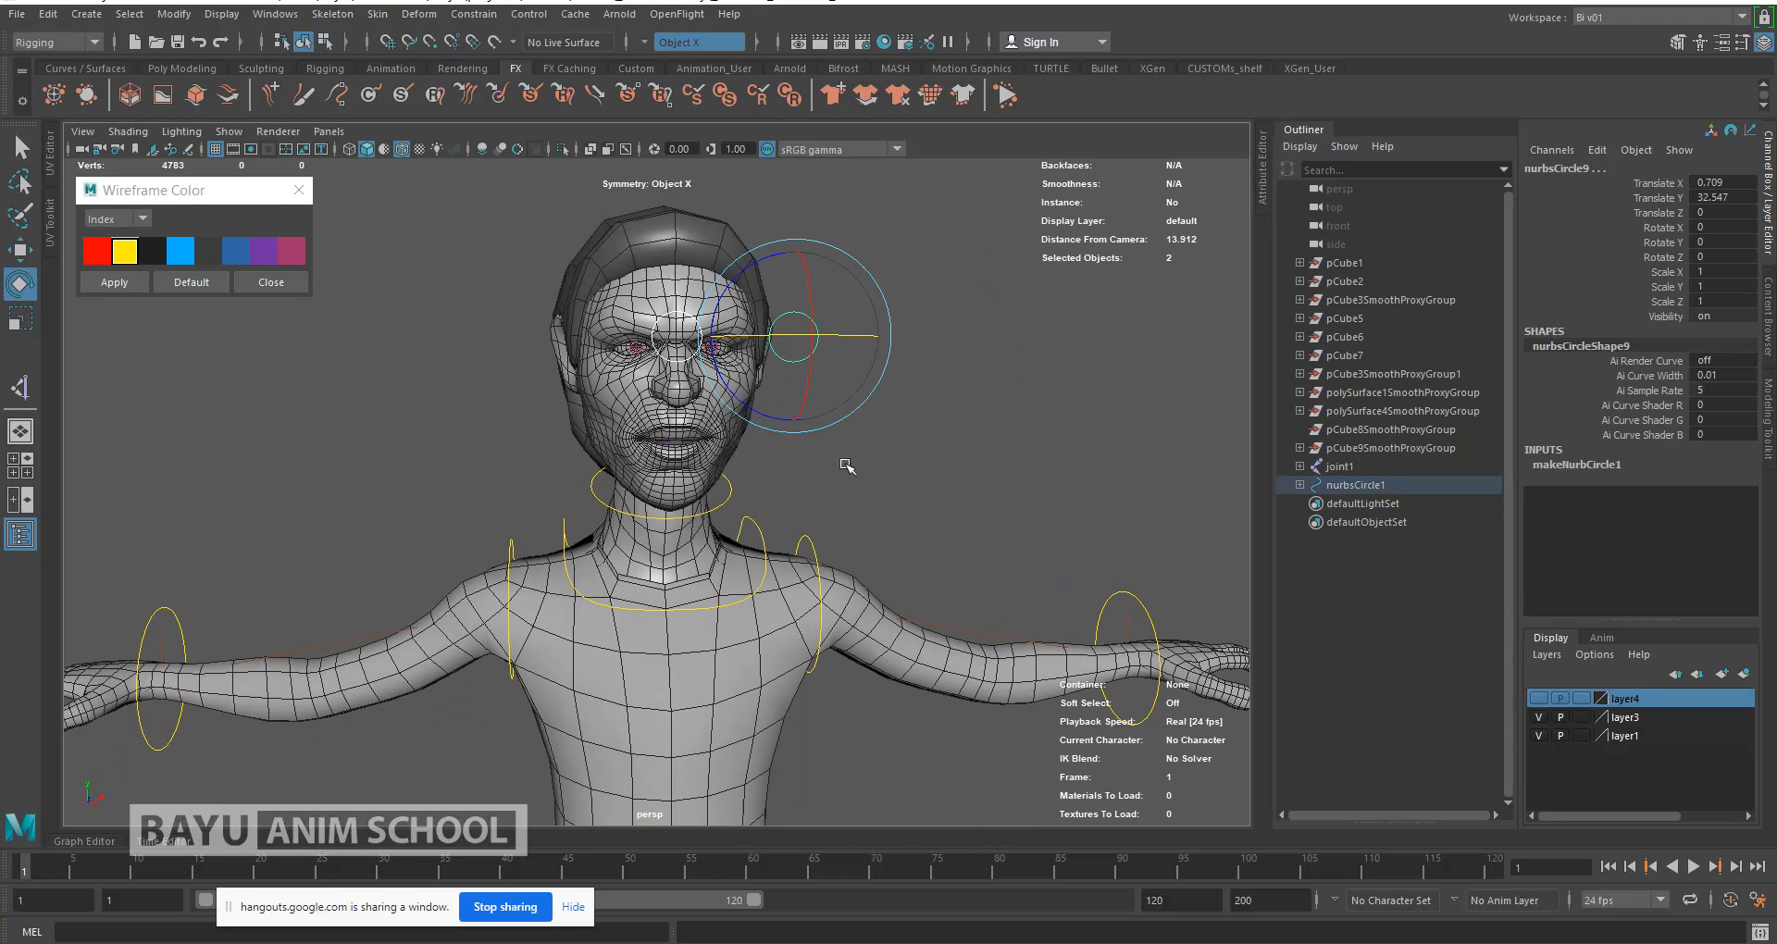
scroll(772, 423, "up", 4)
scroll(772, 423, "up", 1)
middle_click_drag(785, 350, 743, 497, "alt")
key("w")
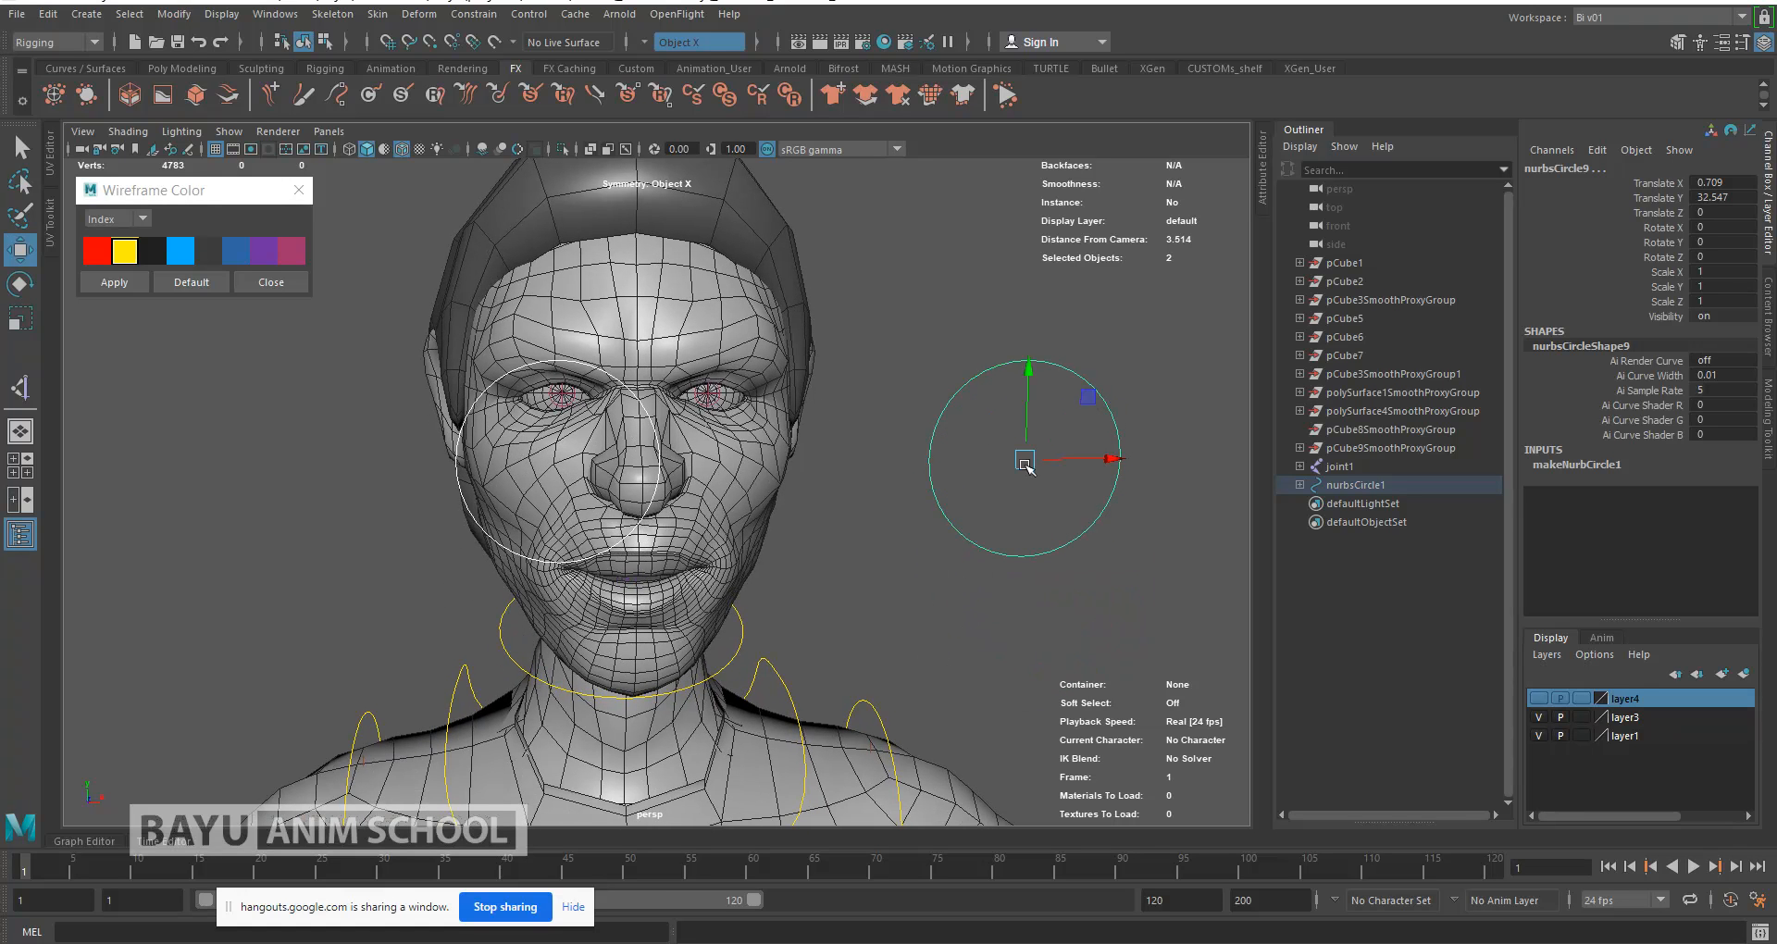
left_click_drag(1085, 403, 1048, 402)
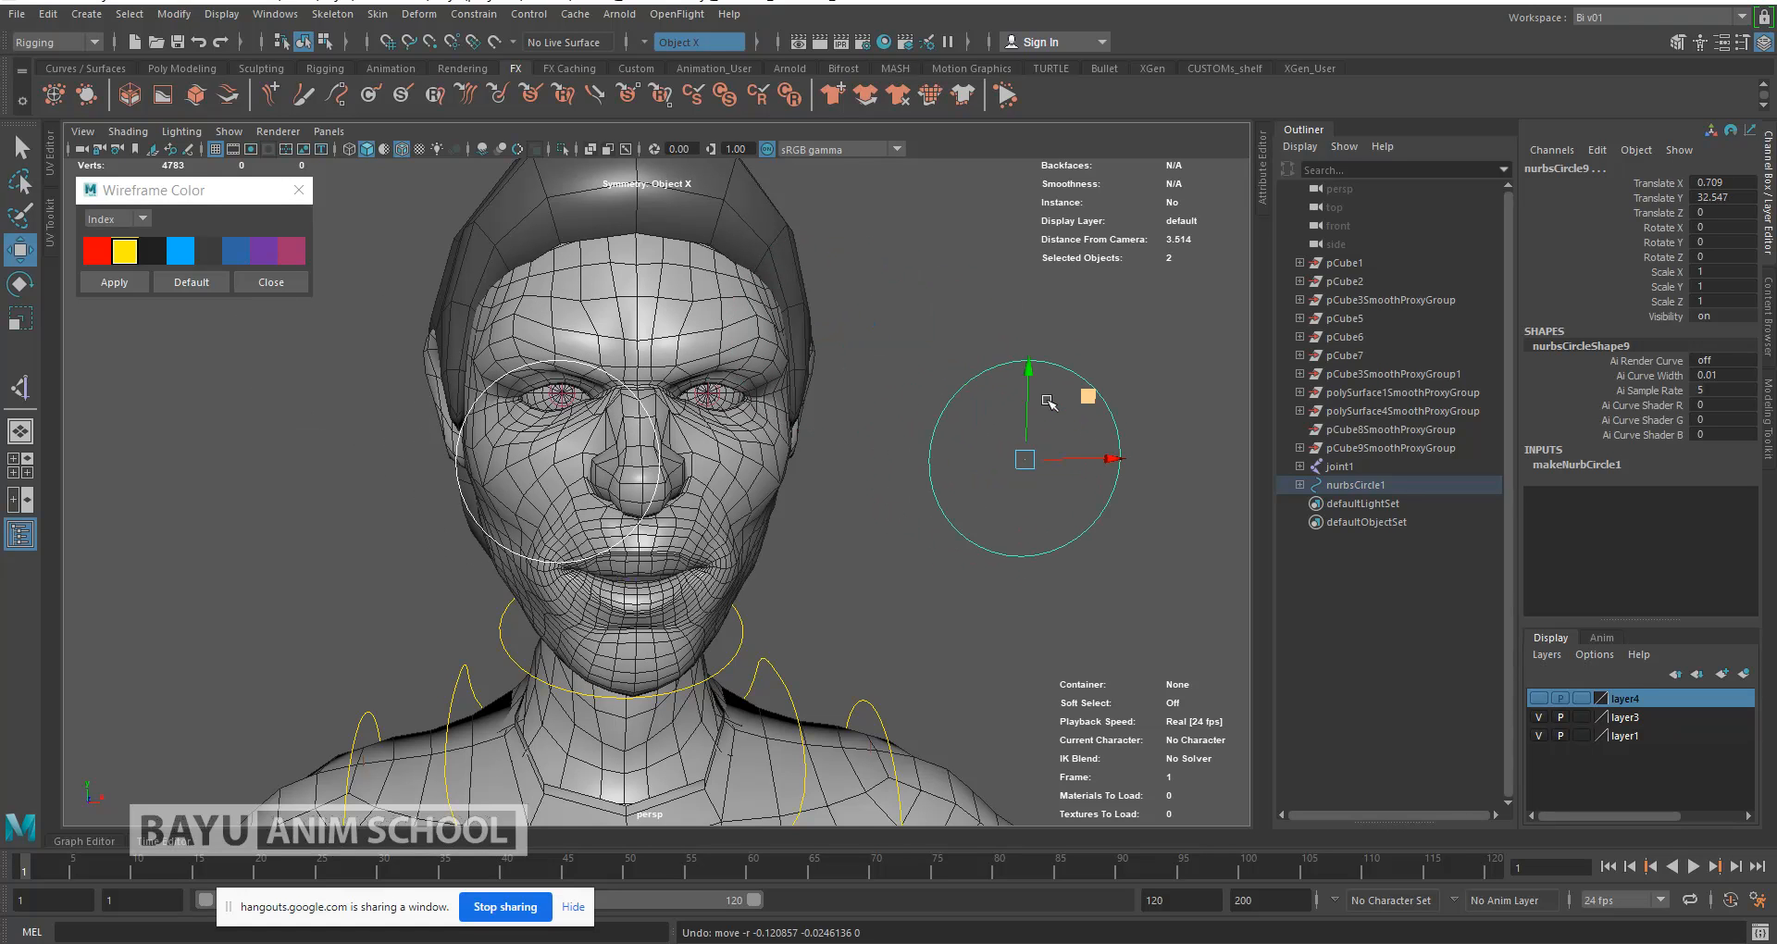
left_click(850, 500)
left_click_drag(850, 500, 903, 484, "alt")
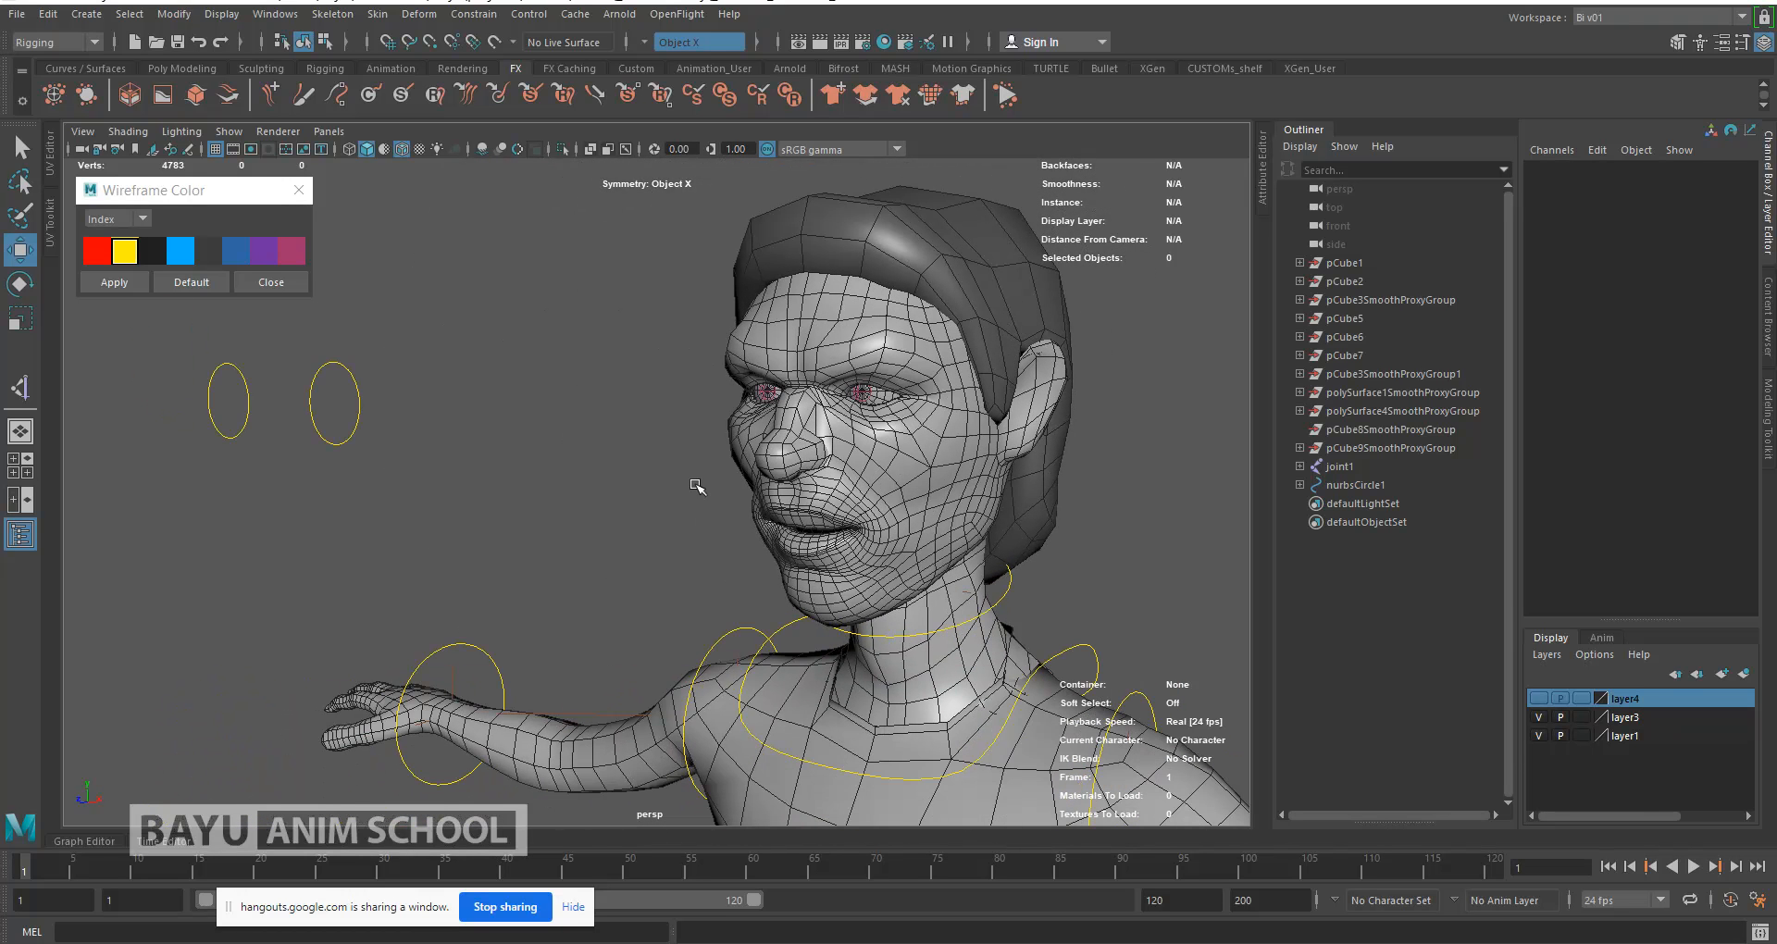
Step: Hide the polygon meshes in the viewport so only the joints and controls remain displayed
left_click_drag(697, 486, 706, 503, "alt")
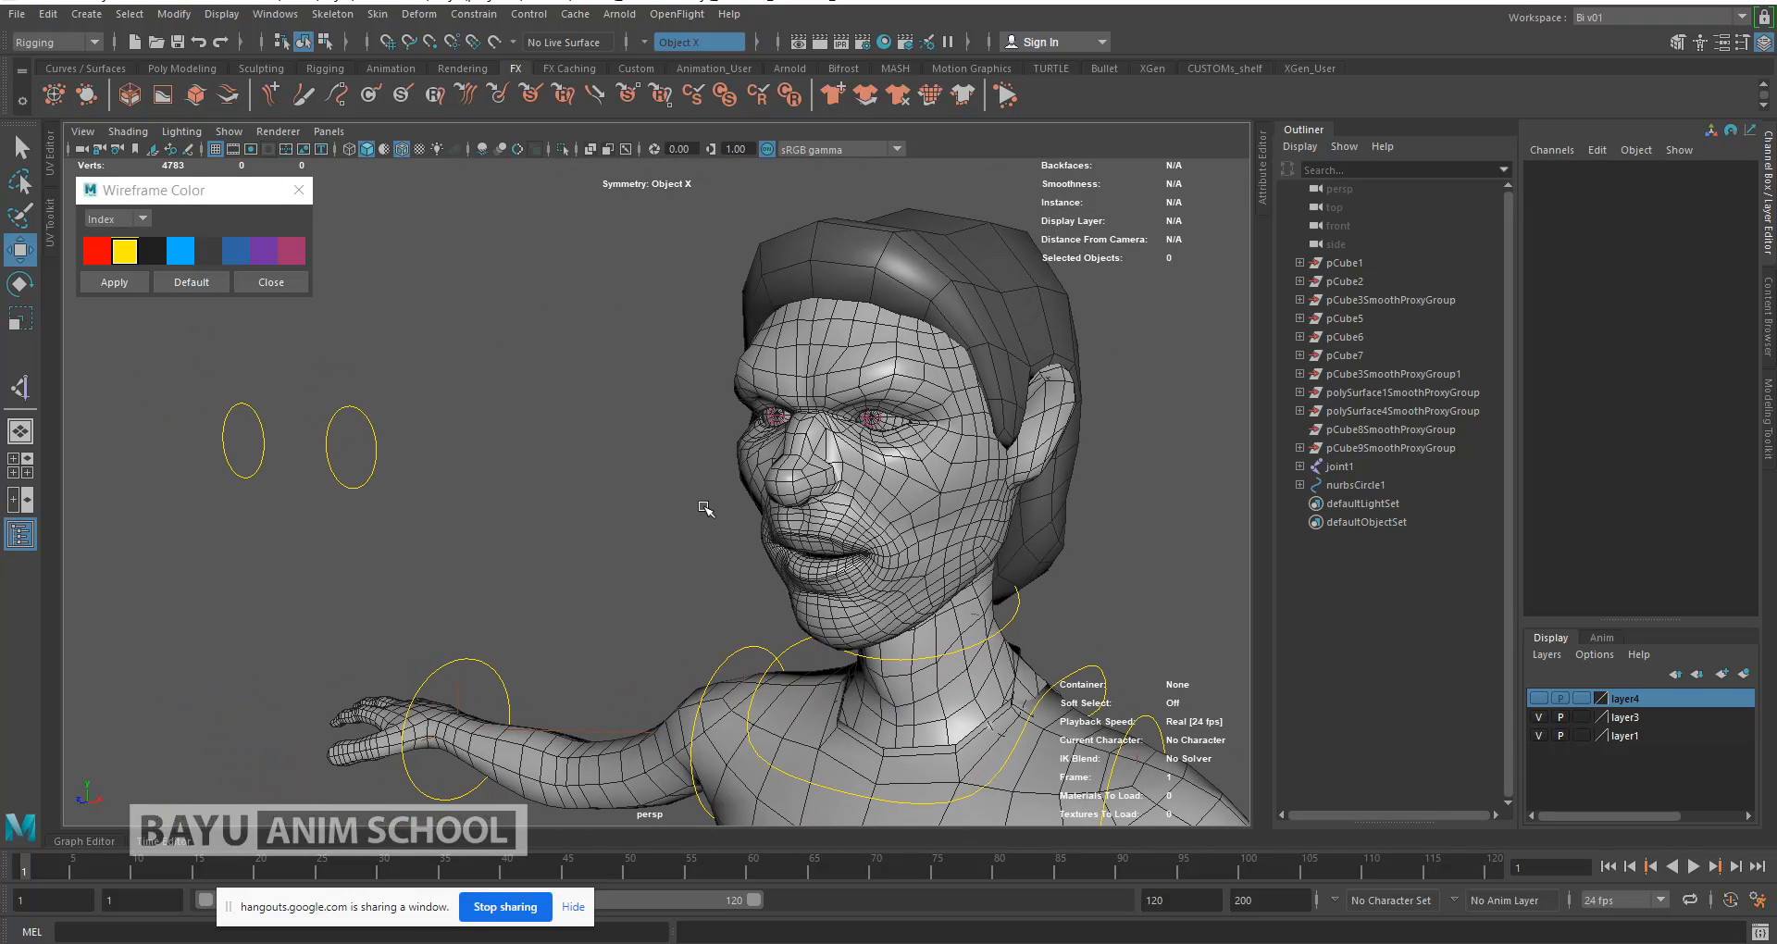
left_click(231, 139)
left_click(335, 296)
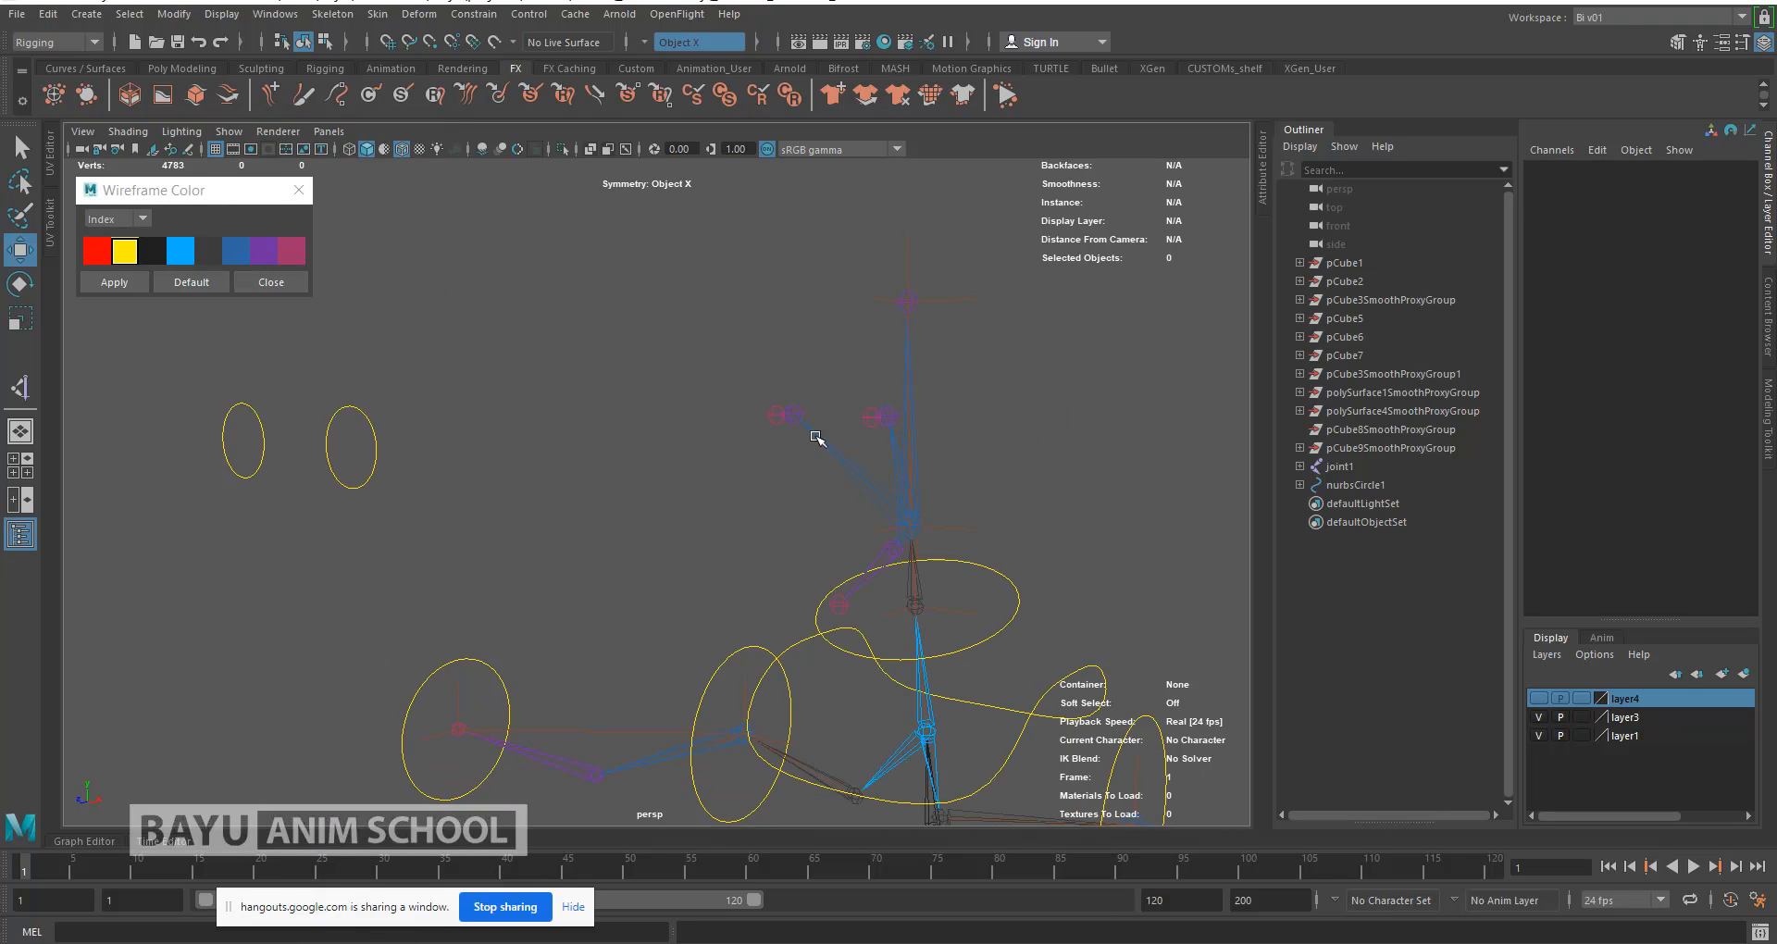
Step: Select the character's left eye control and then the left eye joint, and open the Aim constraint options
scroll(547, 468, "down", 6)
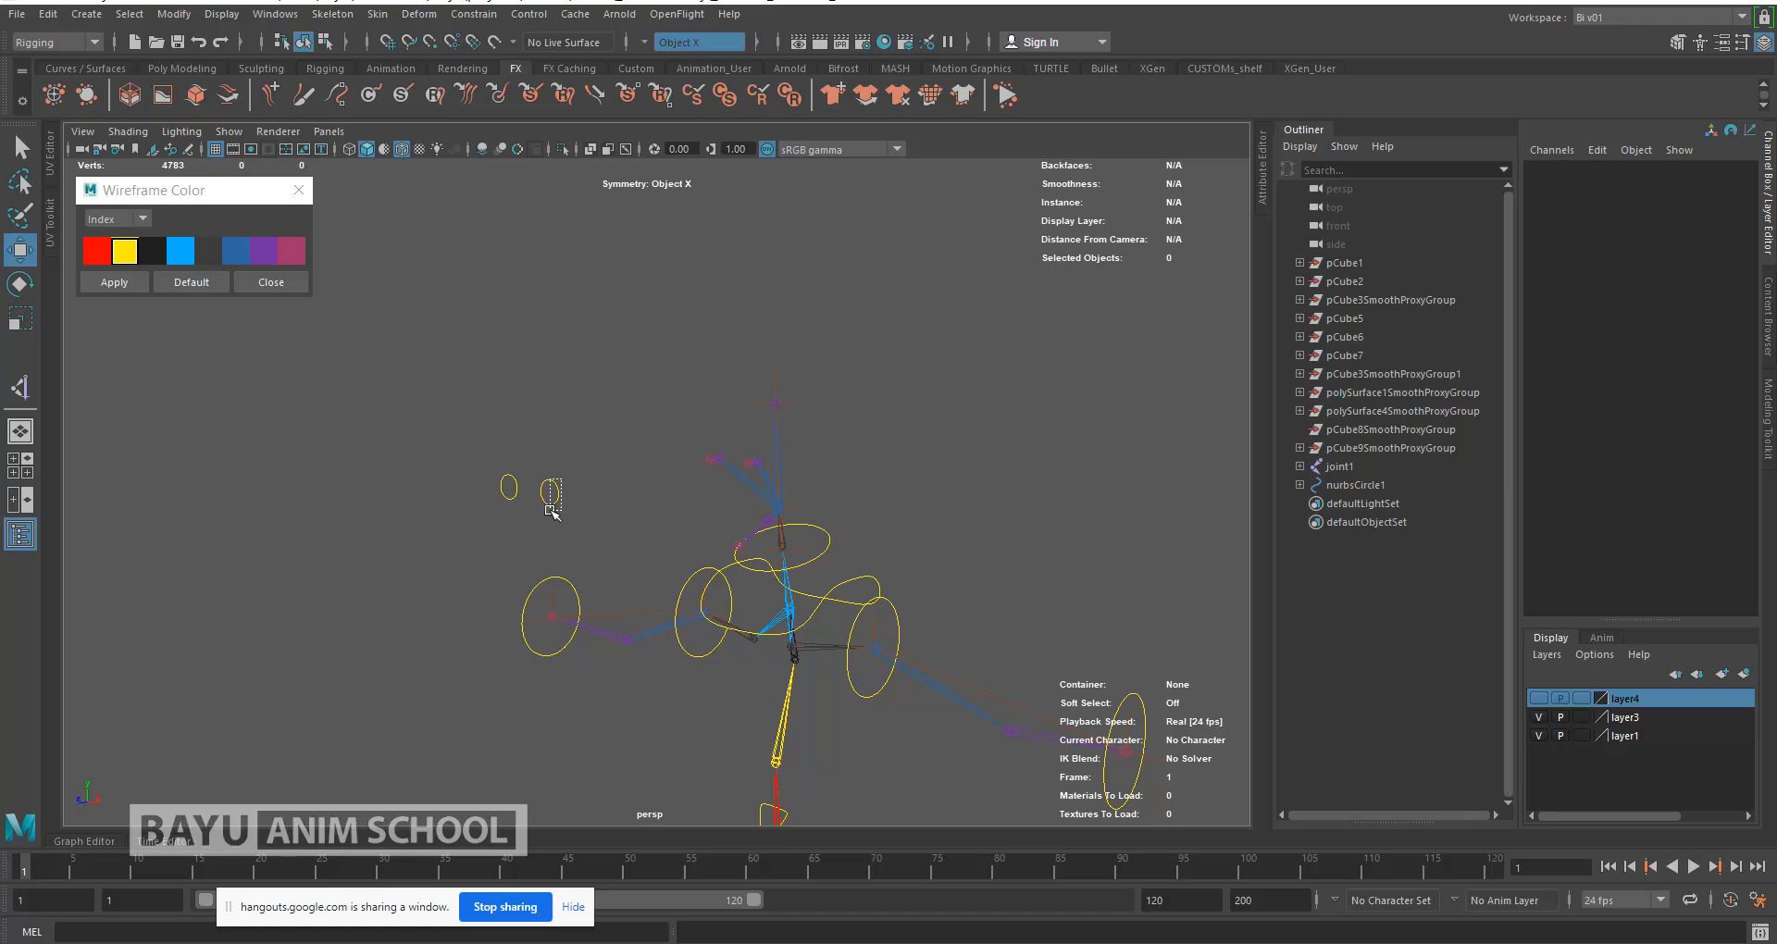
left_click(553, 506)
scroll(813, 446, "up", 3)
scroll(813, 446, "up", 4)
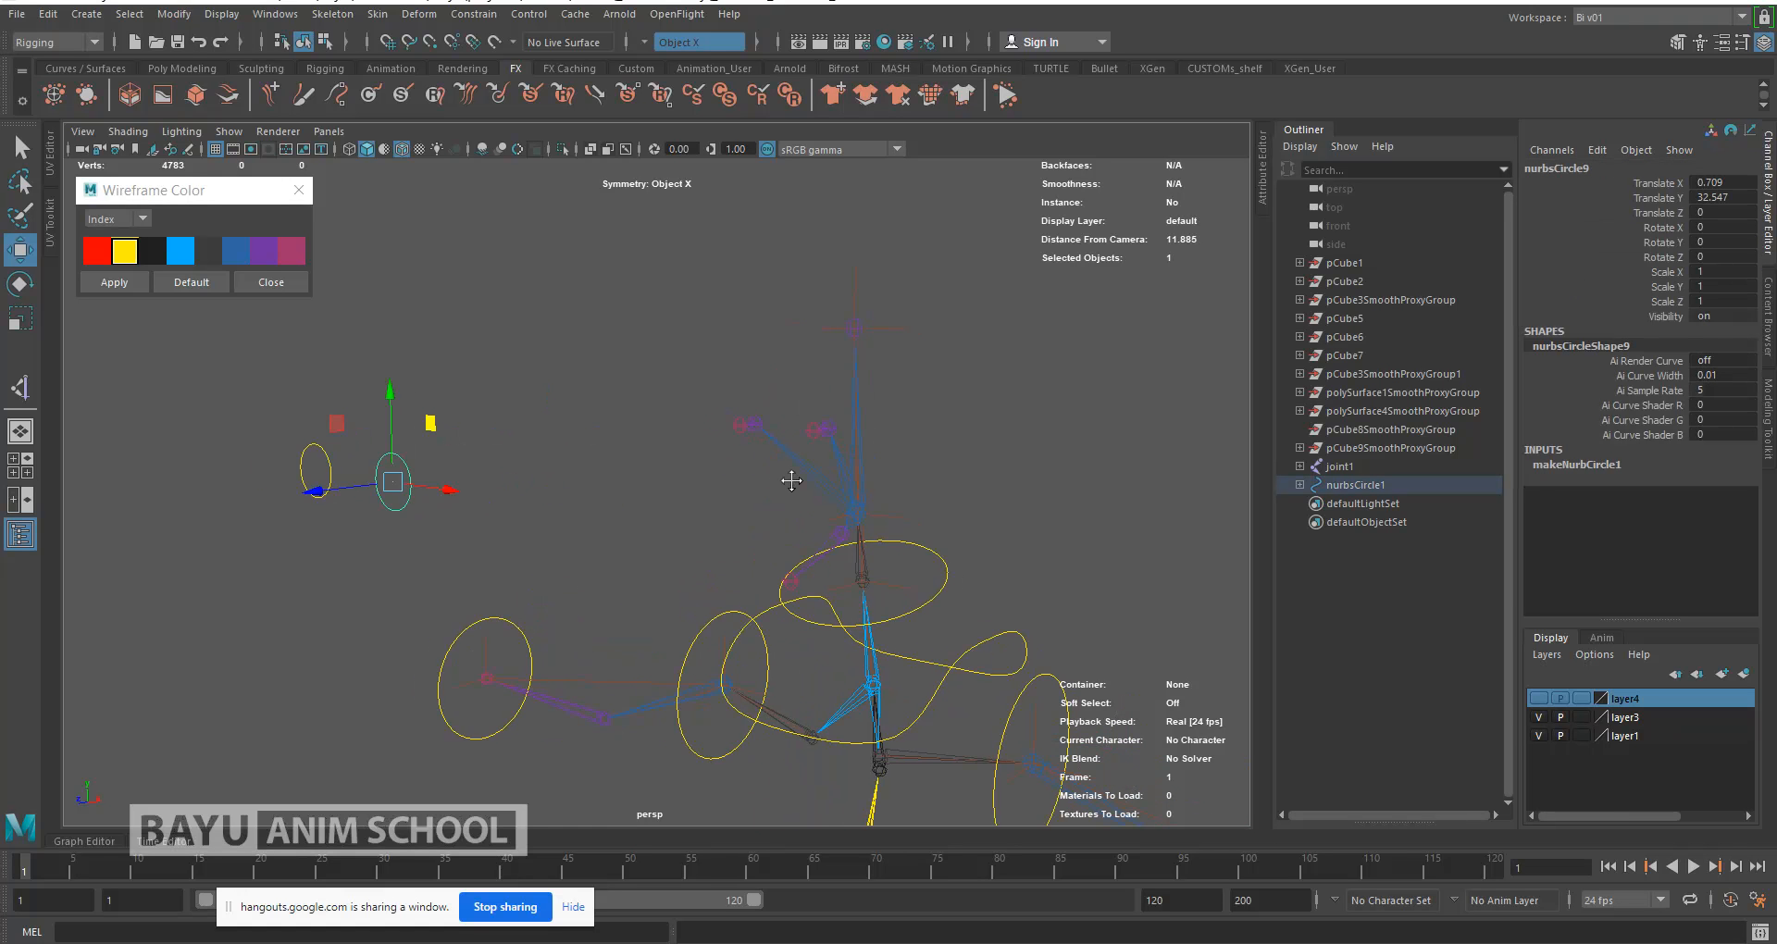
left_click_drag(672, 485, 663, 483, "alt")
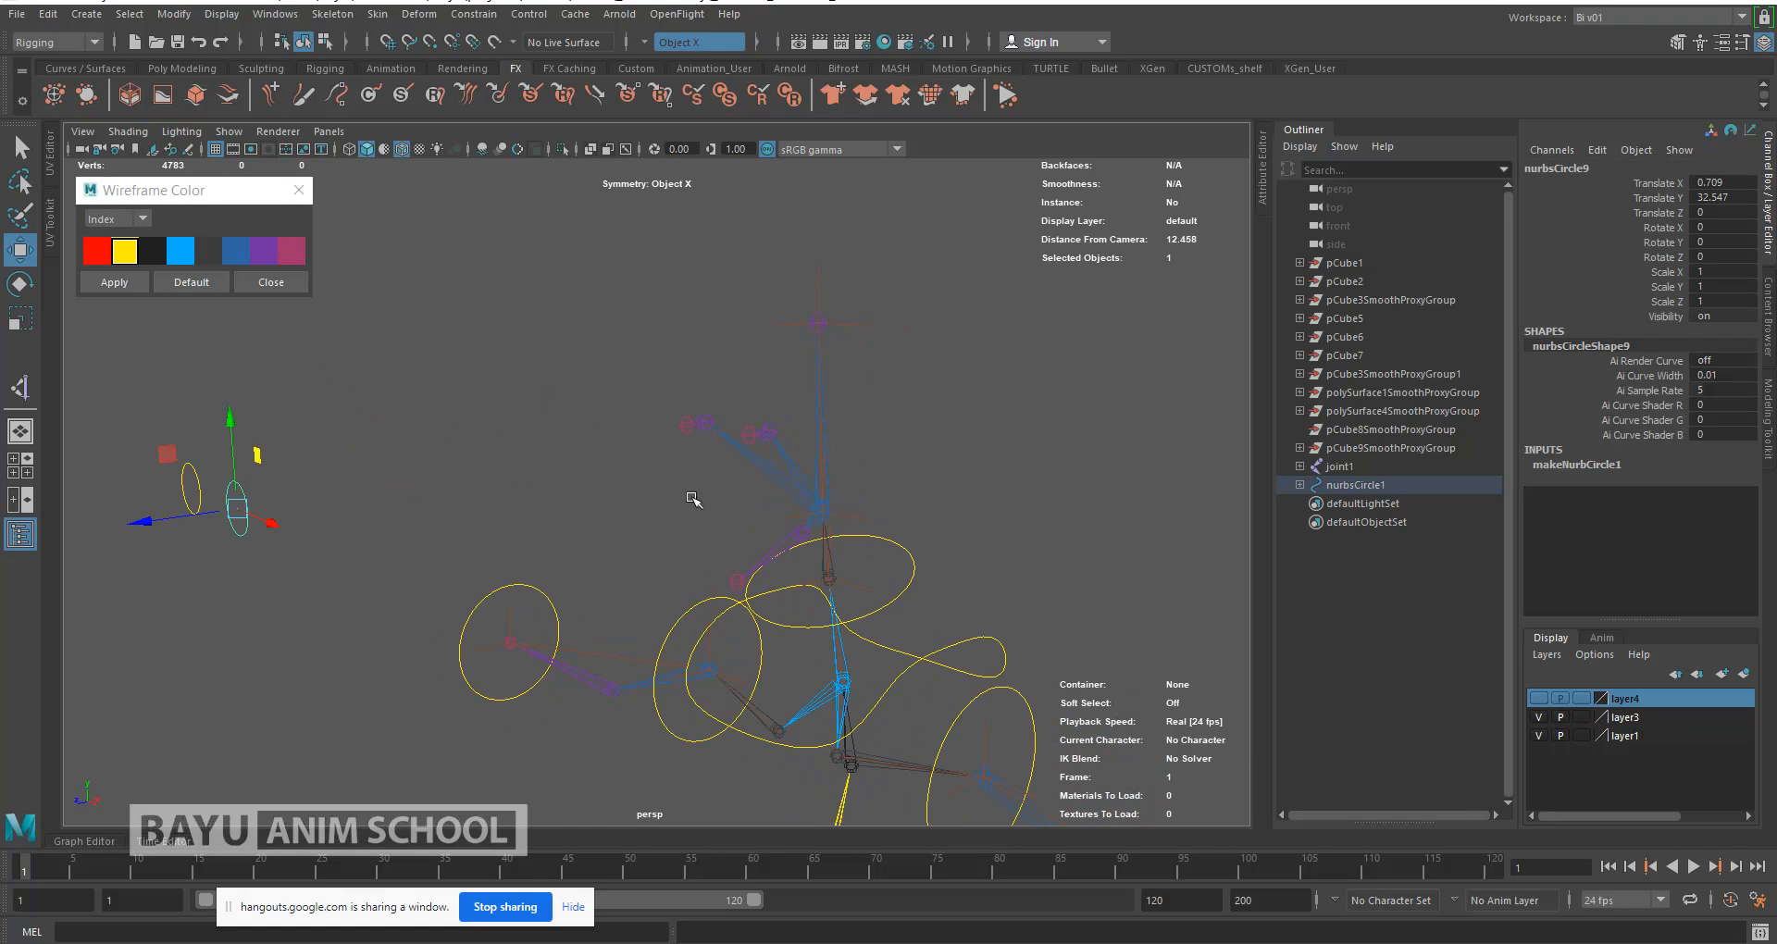
left_click(769, 431, "shift")
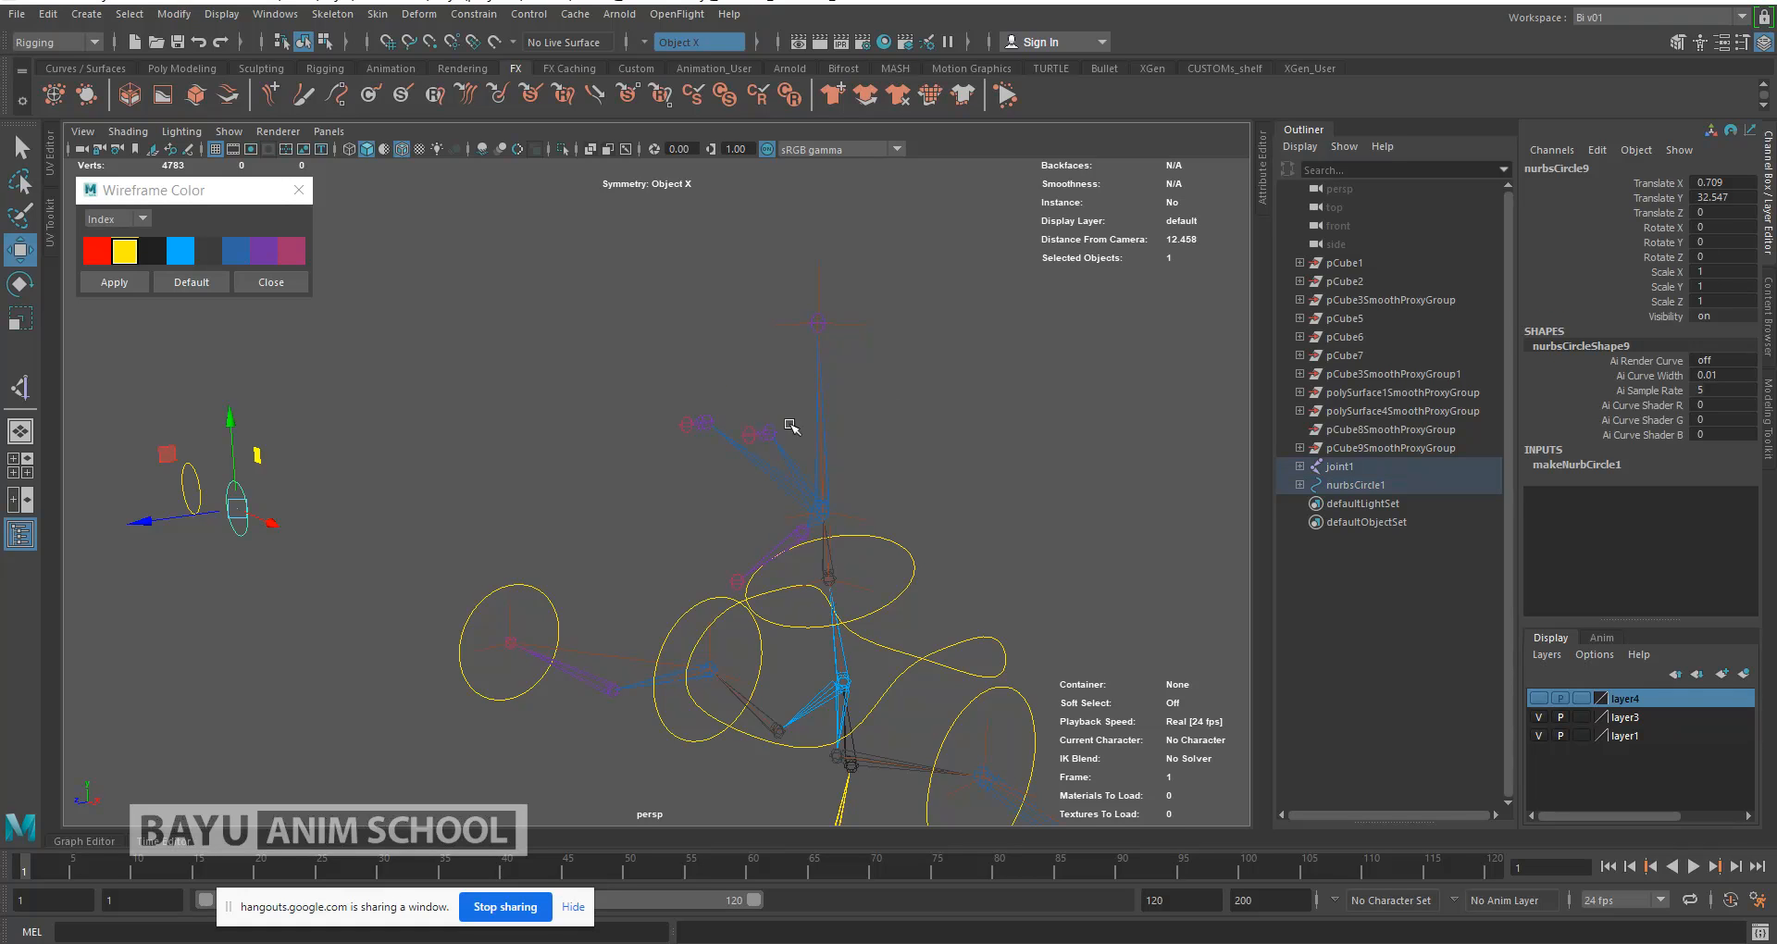
left_click(474, 14)
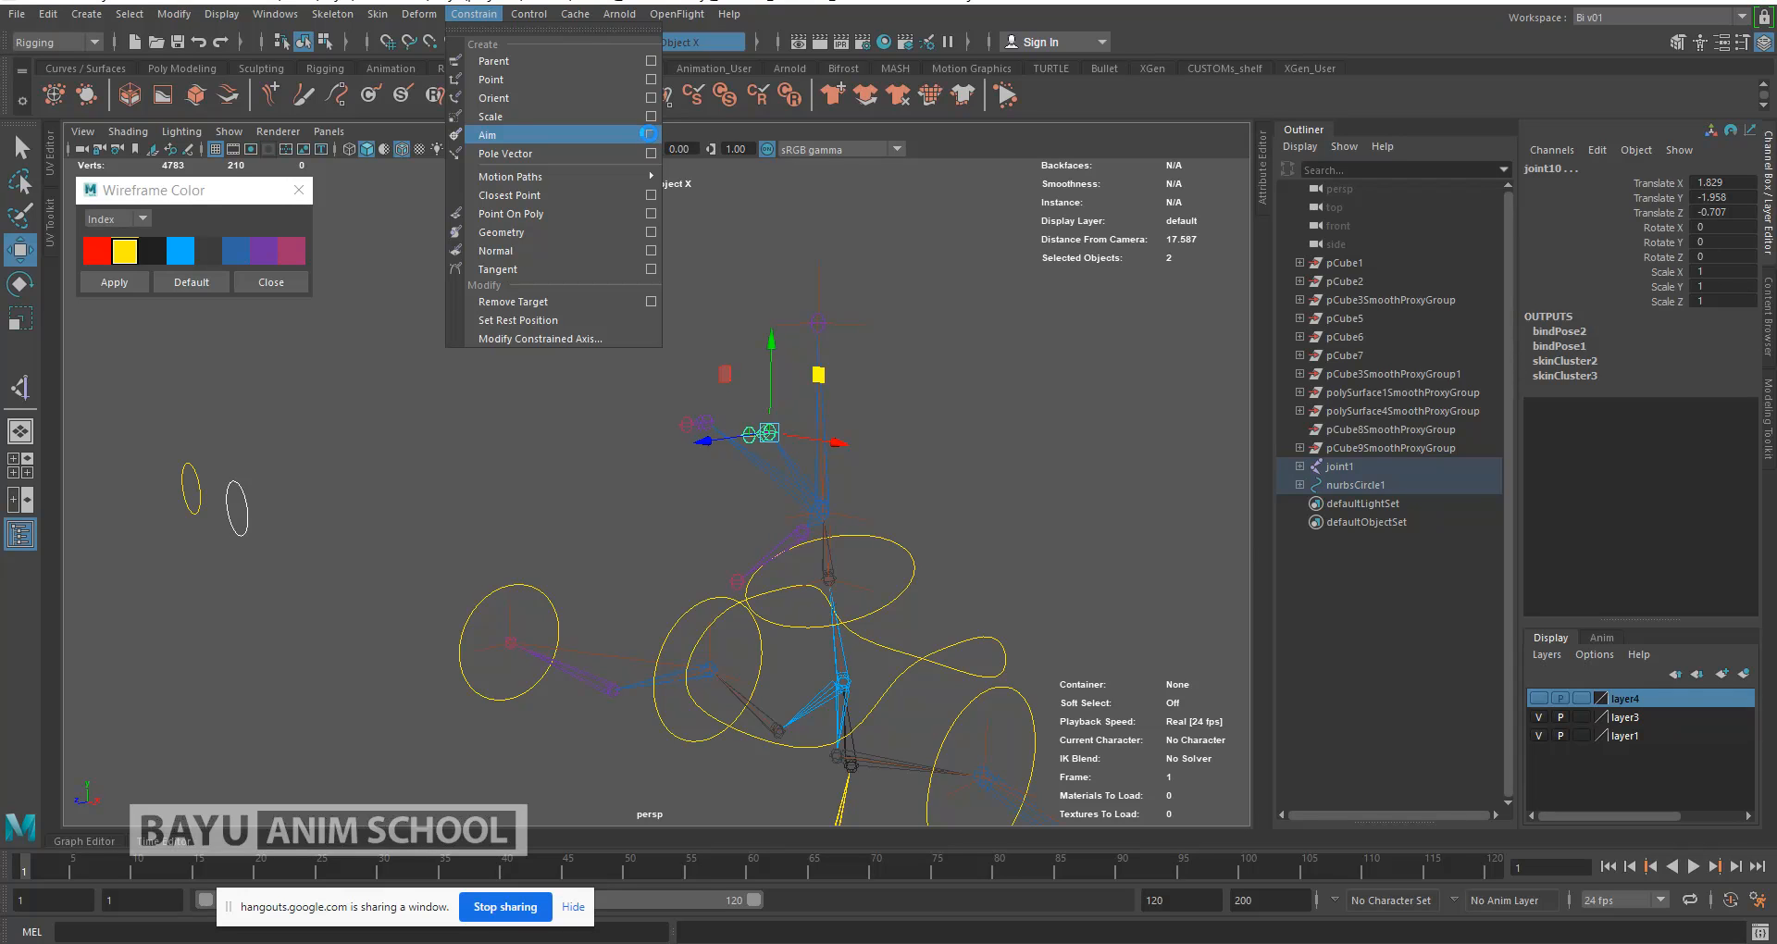
left_click(649, 135)
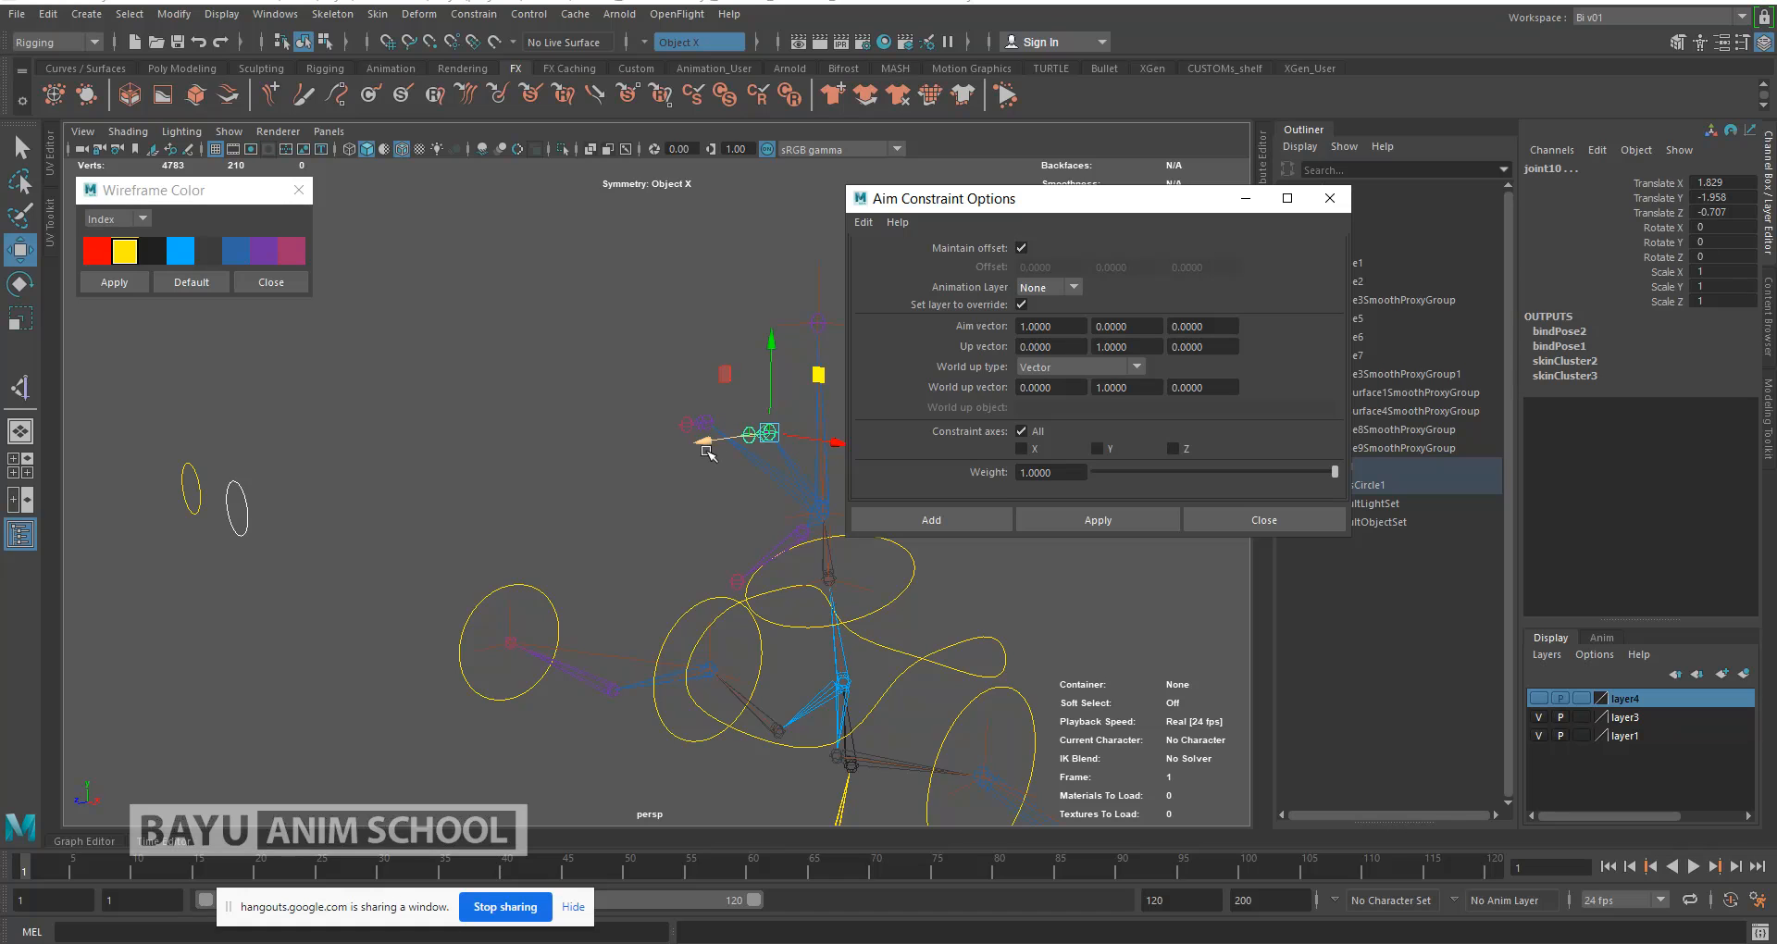
Step: Aim-constrain the left eye joint to its control with an aim vector of 0, 0, 1 and the offset maintained
left_click(1059, 324)
type("0")
key("Tab")
key("Tab")
type("1")
key("Tab")
left_click(1074, 521)
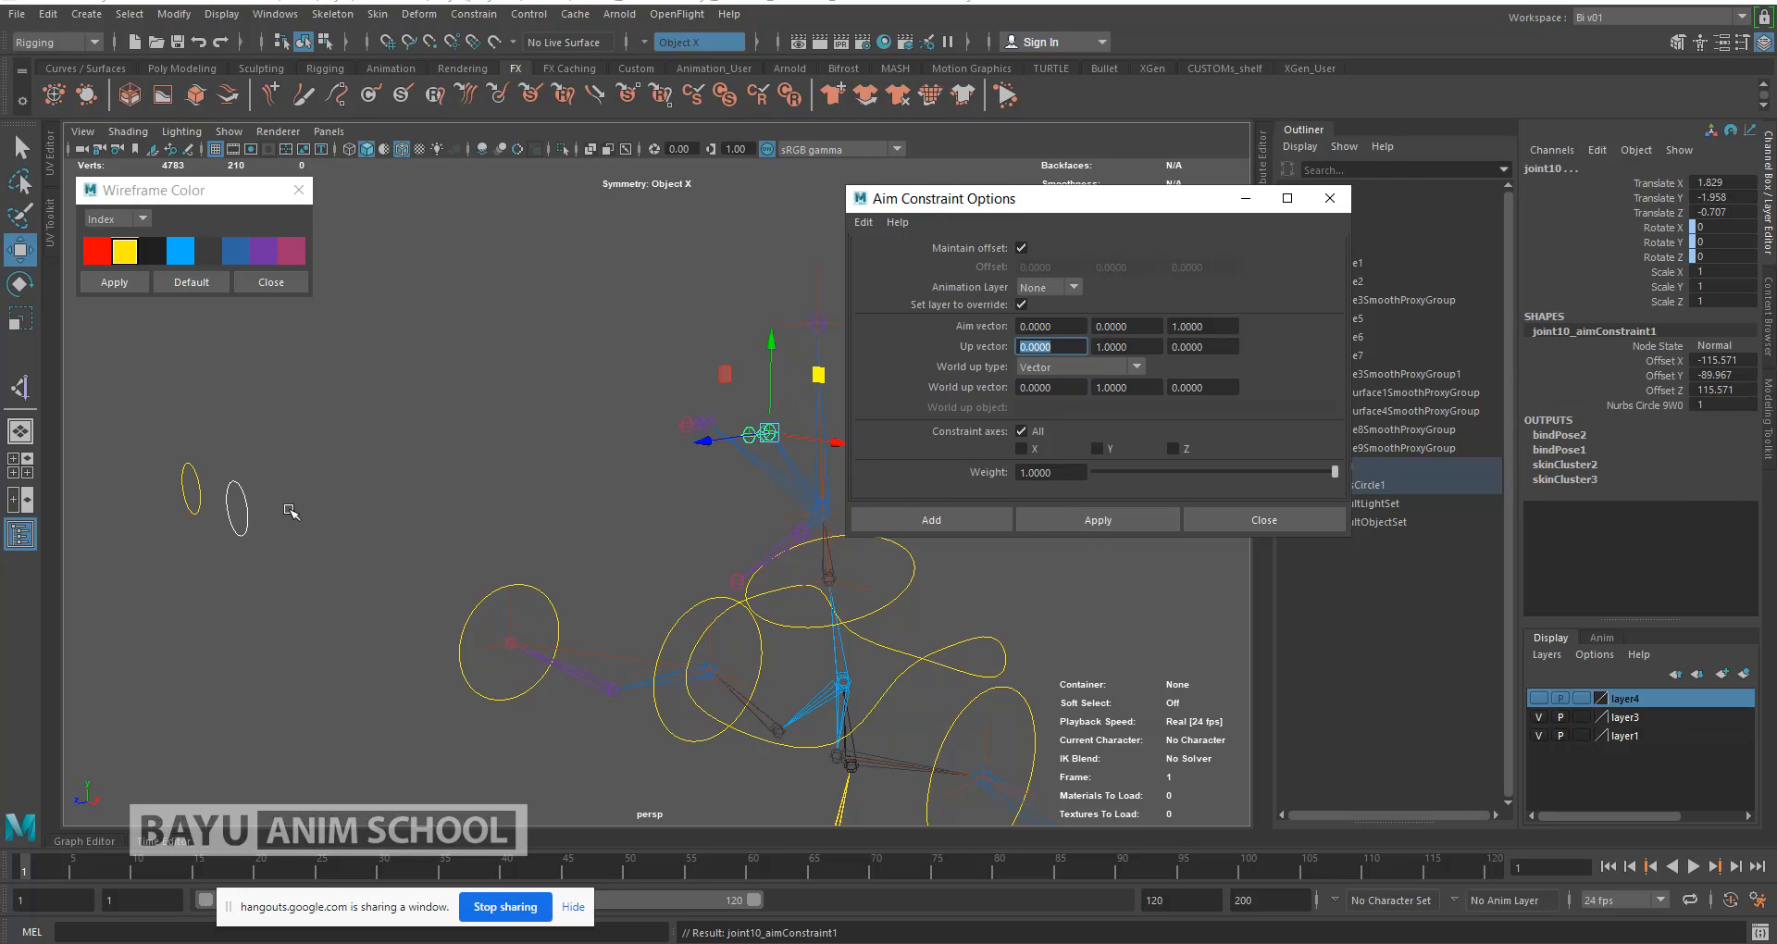
Step: Aim-constrain the character's right eye joint to the right eye control with the same options, and close the options window
left_click(191, 470)
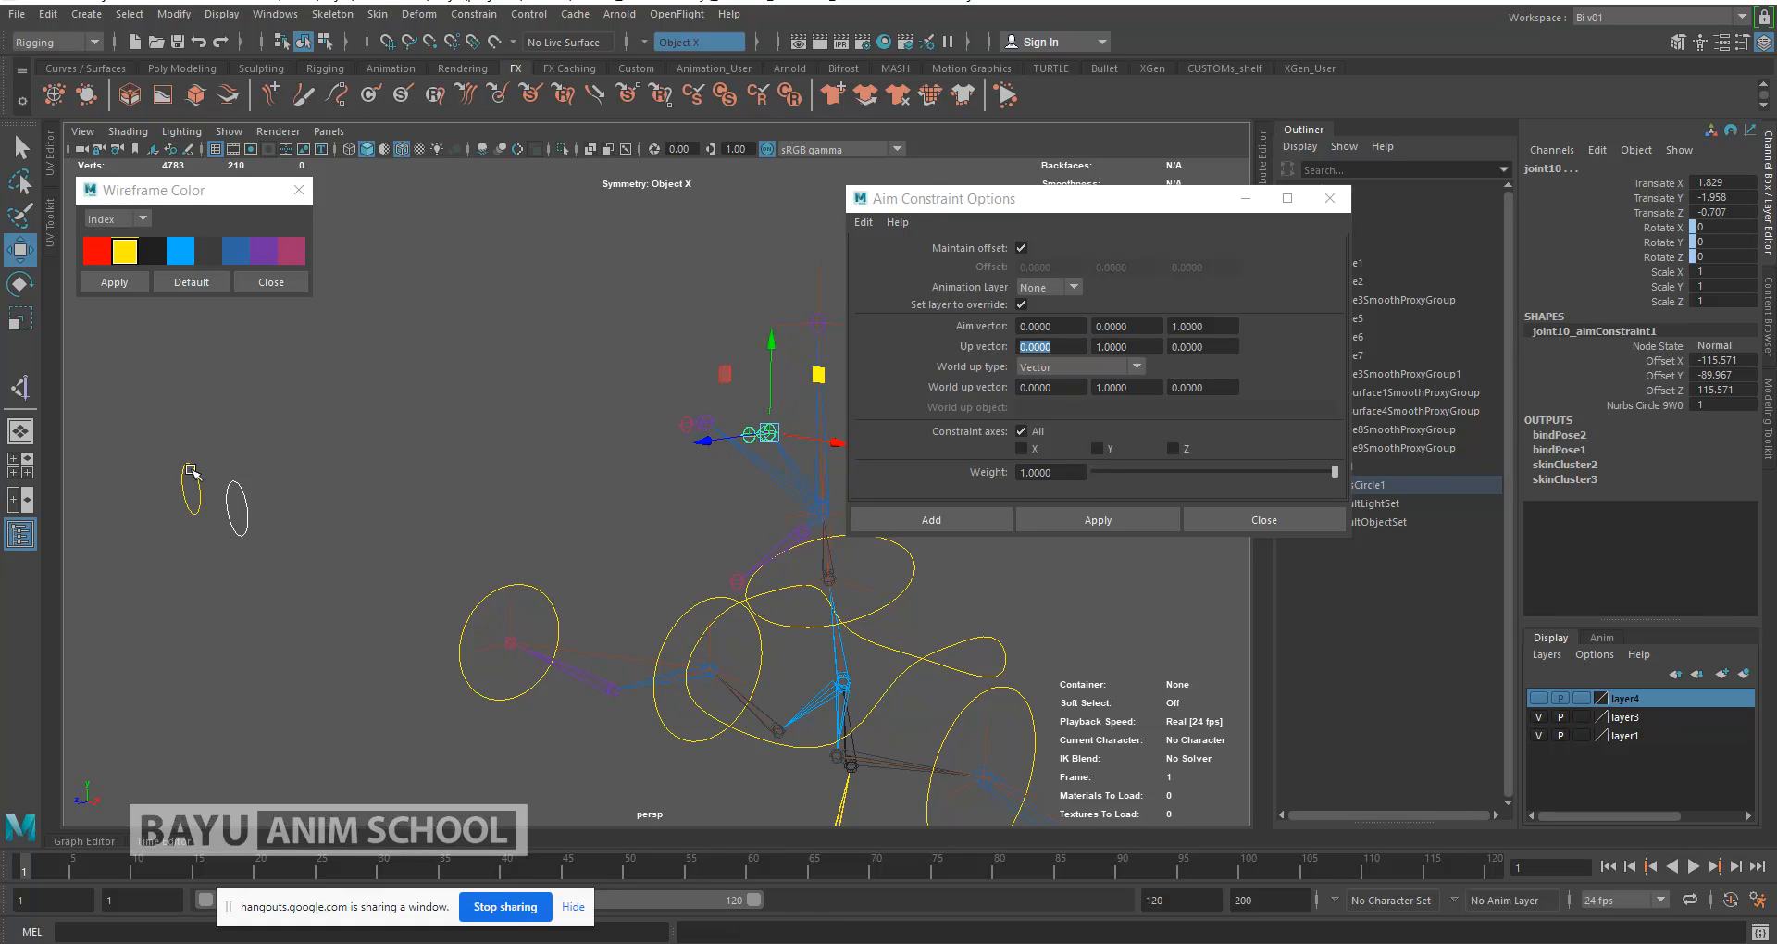
left_click(710, 422, "shift")
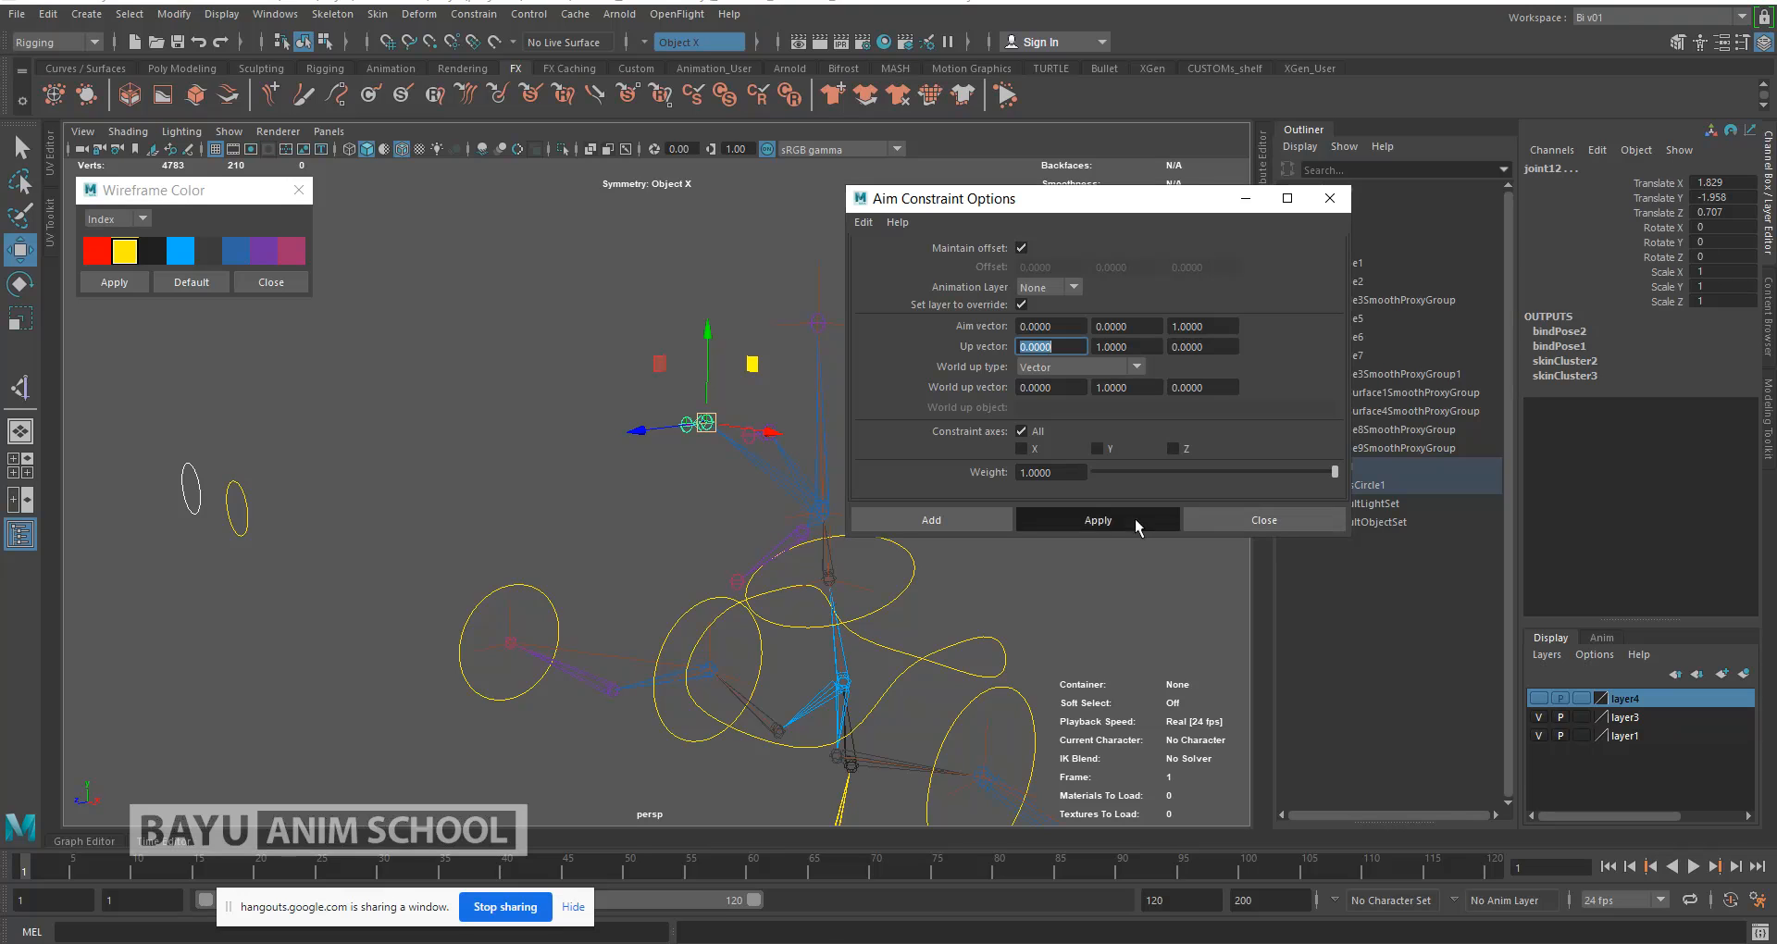
left_click(1135, 518)
left_click(1231, 519)
Step: Show all object types in the viewport so the character mesh is displayed together with the rig
right_click_drag(1230, 520, 1033, 544, "alt")
left_click_drag(919, 508, 796, 500, "alt")
left_click(228, 132)
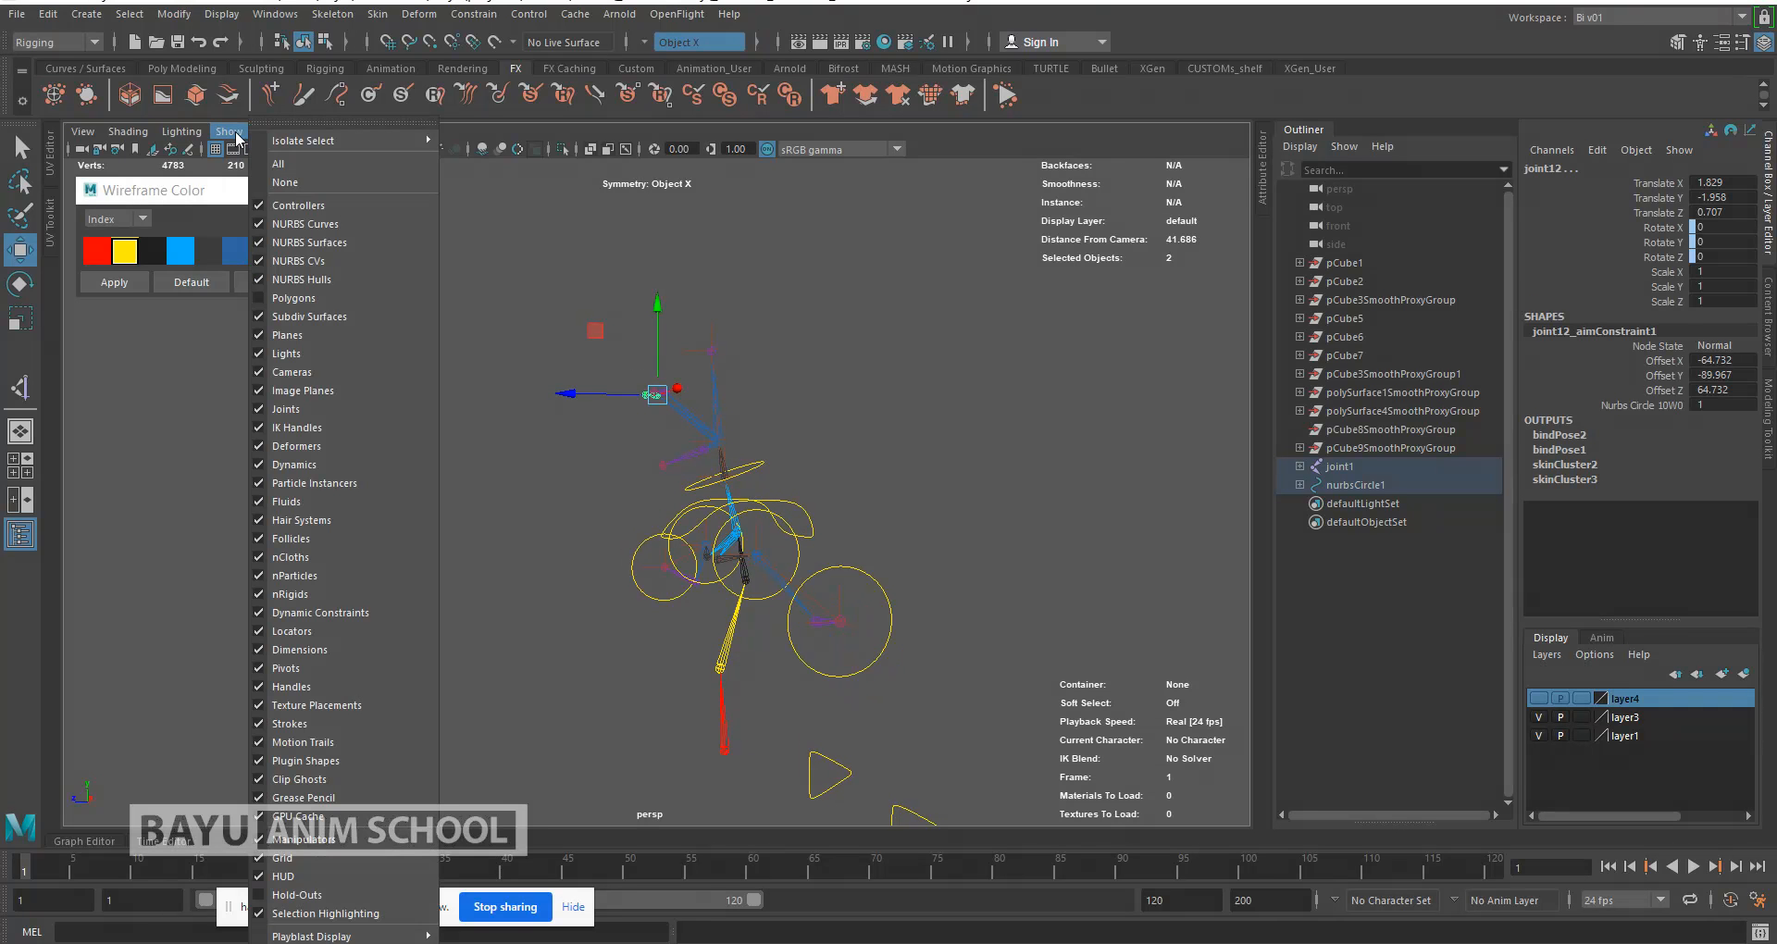
left_click(278, 165)
Step: Test the eye aim constraints by moving both eye controls together around the face, and undo the move
left_click_drag(364, 353, 481, 444)
left_click_drag(494, 478, 583, 481, "alt")
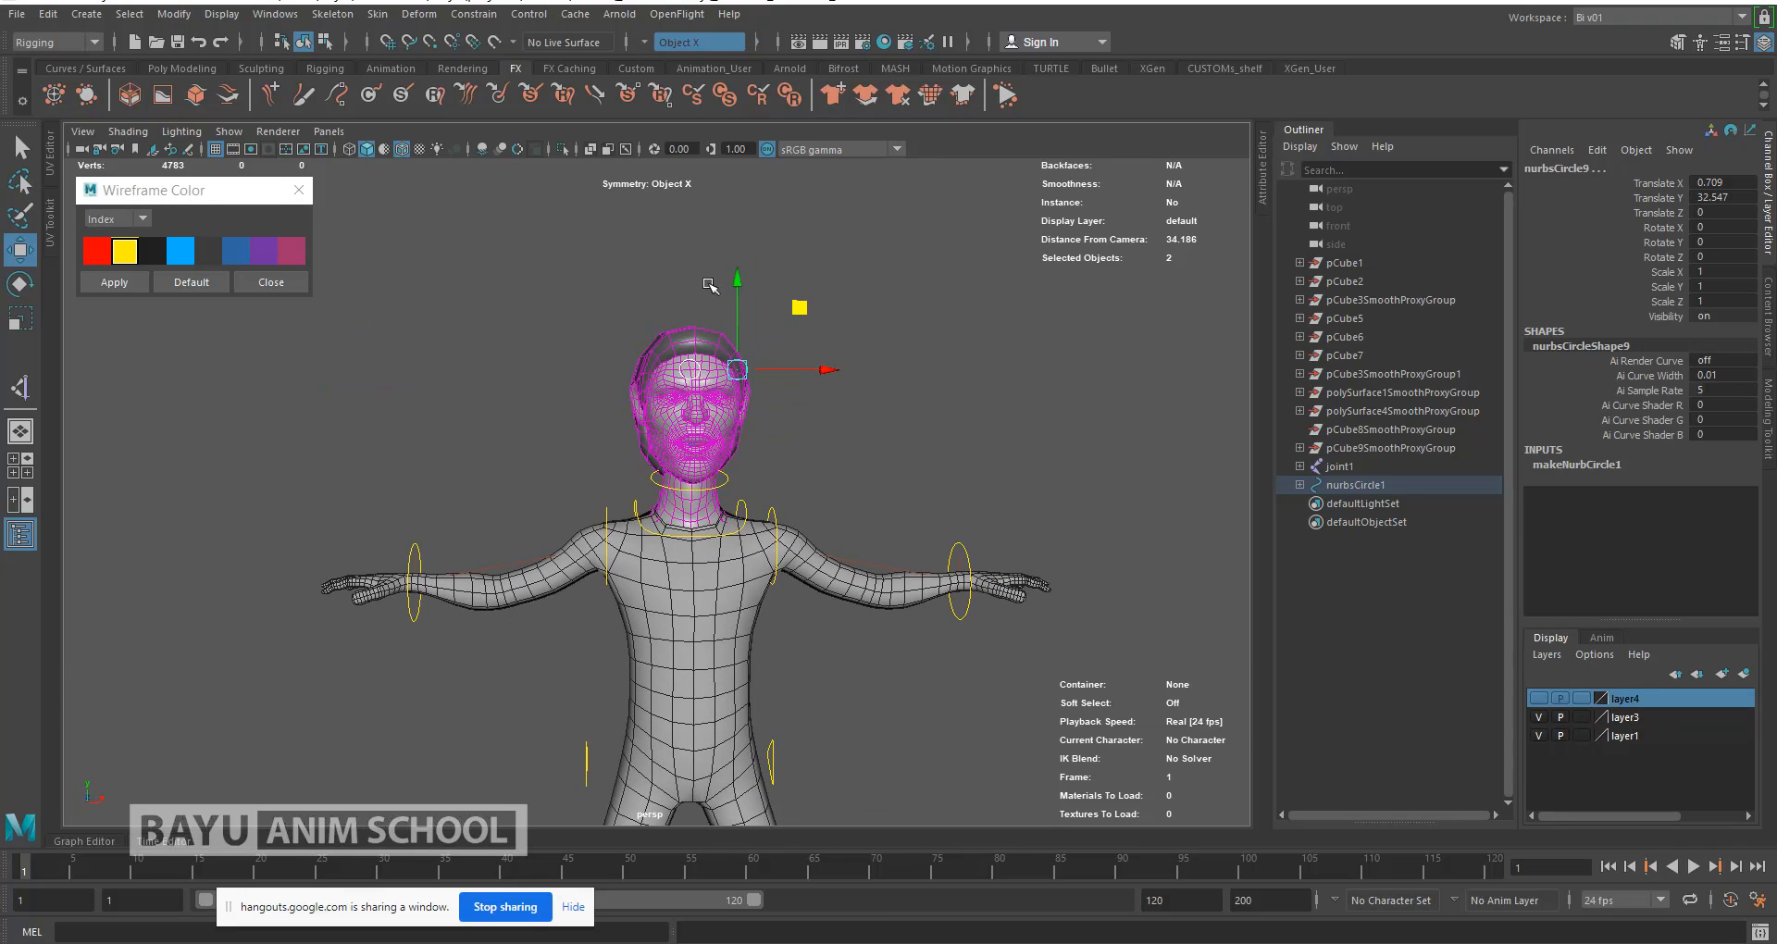
scroll(709, 285, "up", 5)
scroll(750, 384, "up", 4)
middle_click_drag(750, 384, 689, 448, "alt")
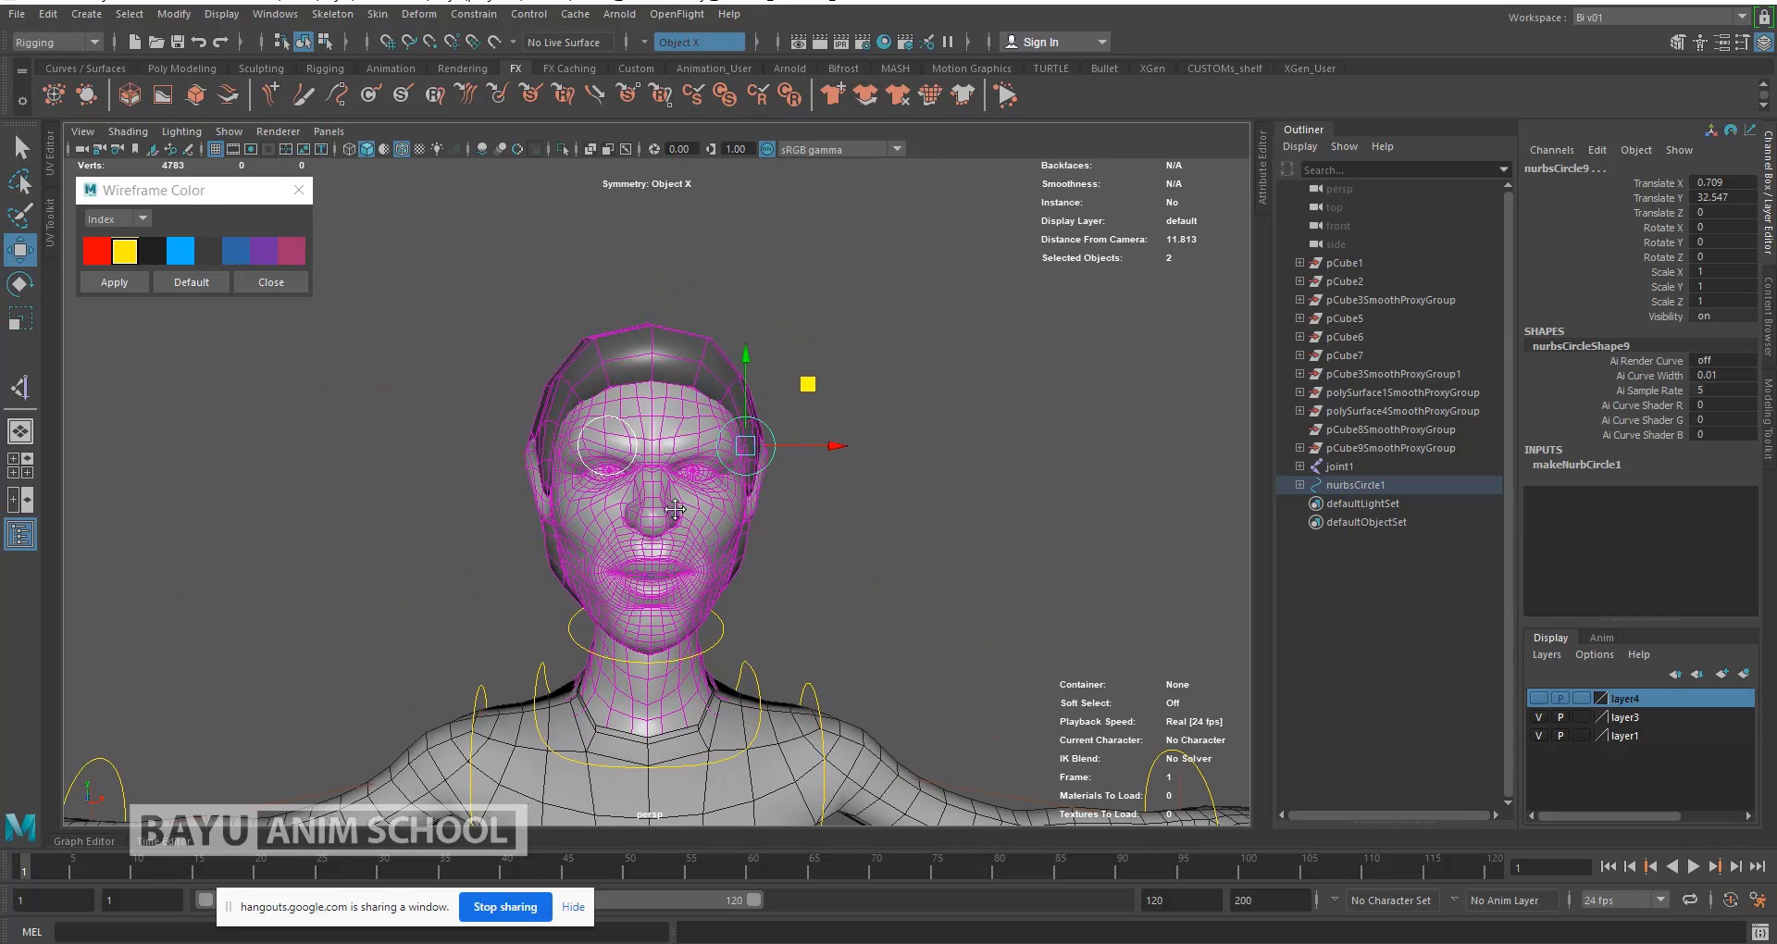
scroll(807, 428, "up", 3)
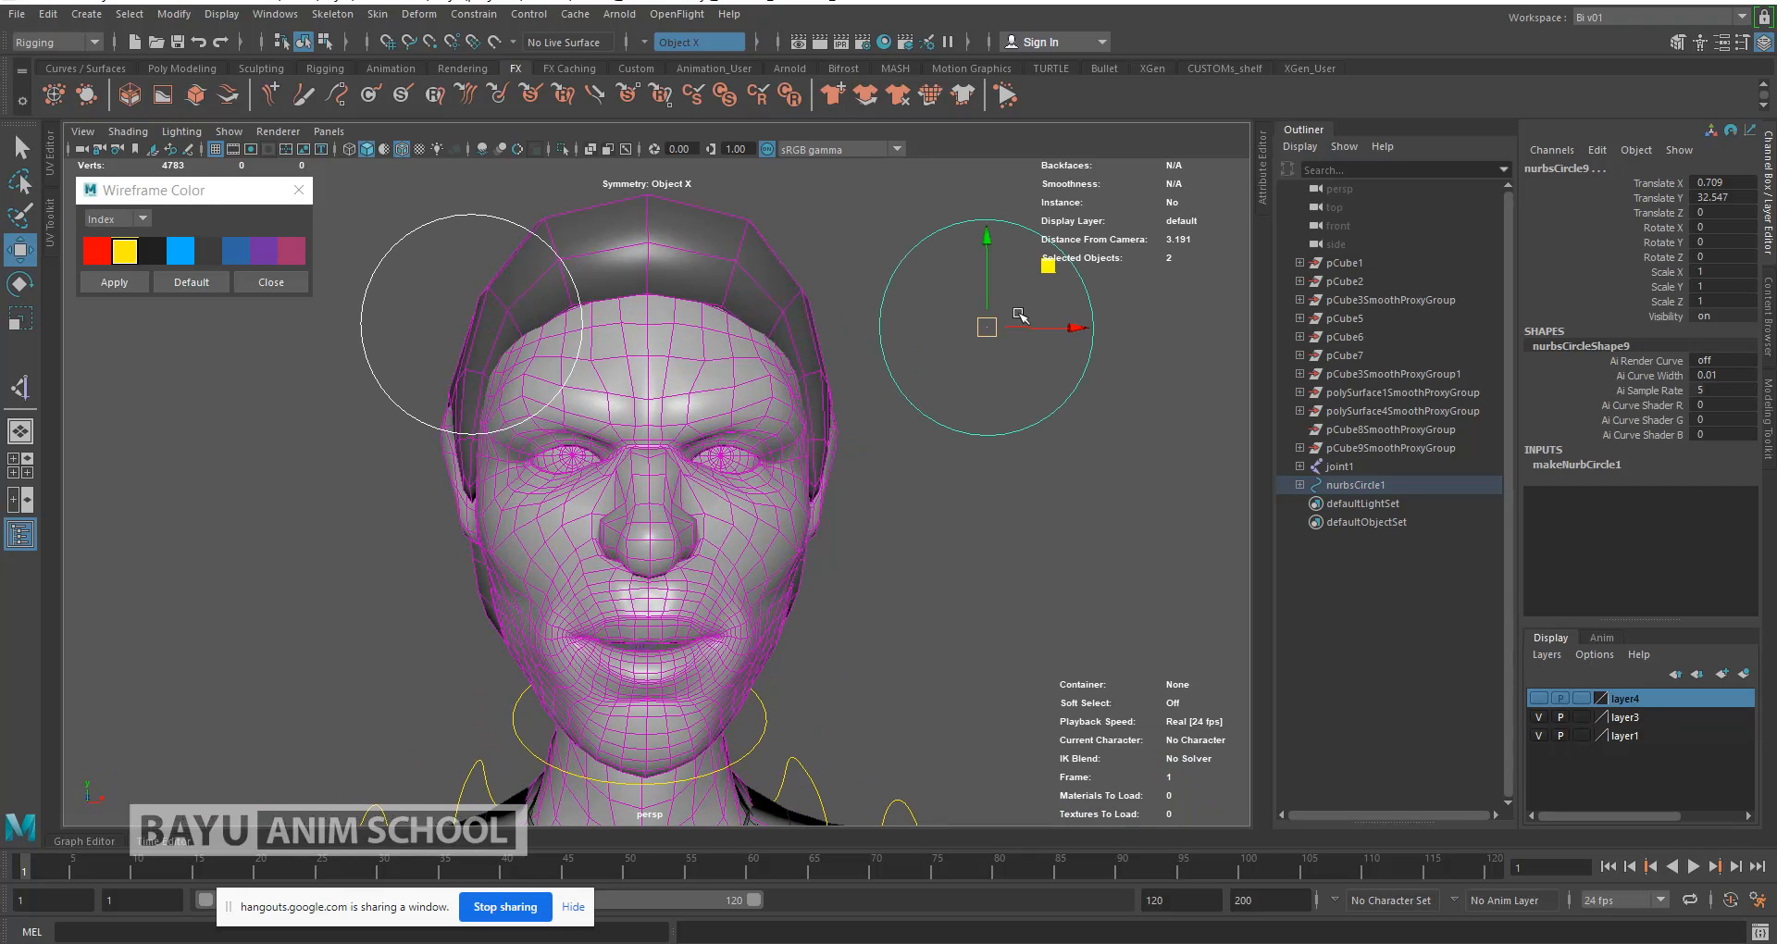
left_click(937, 504)
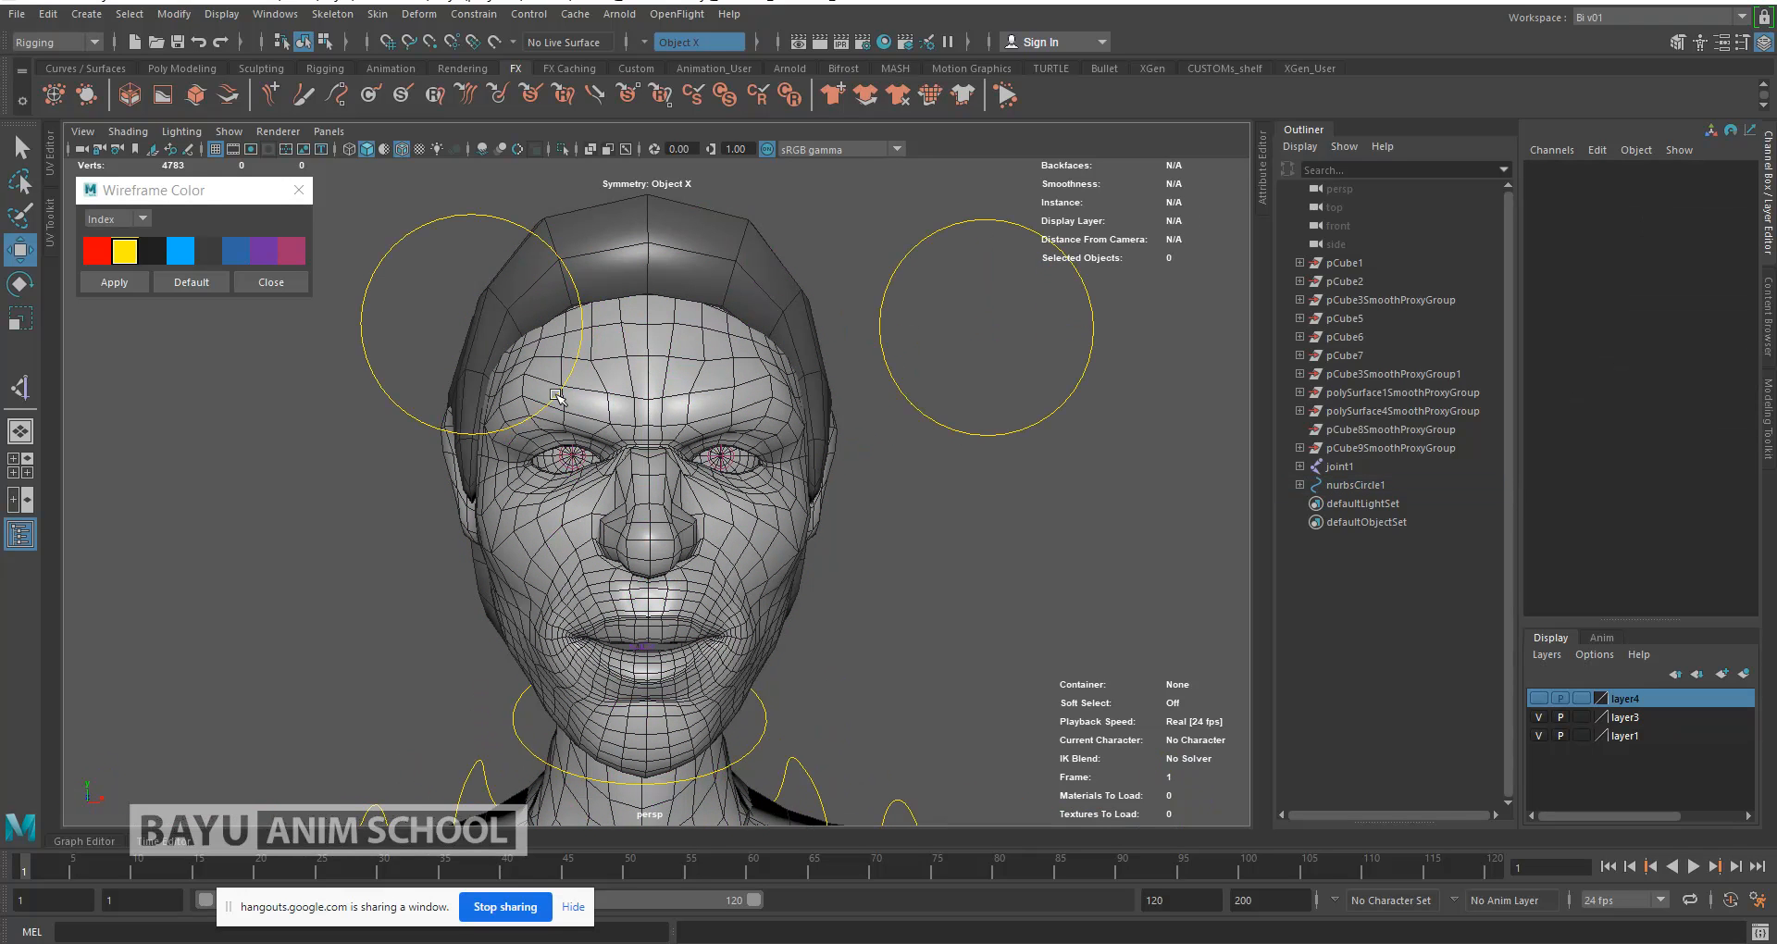
left_click(398, 244)
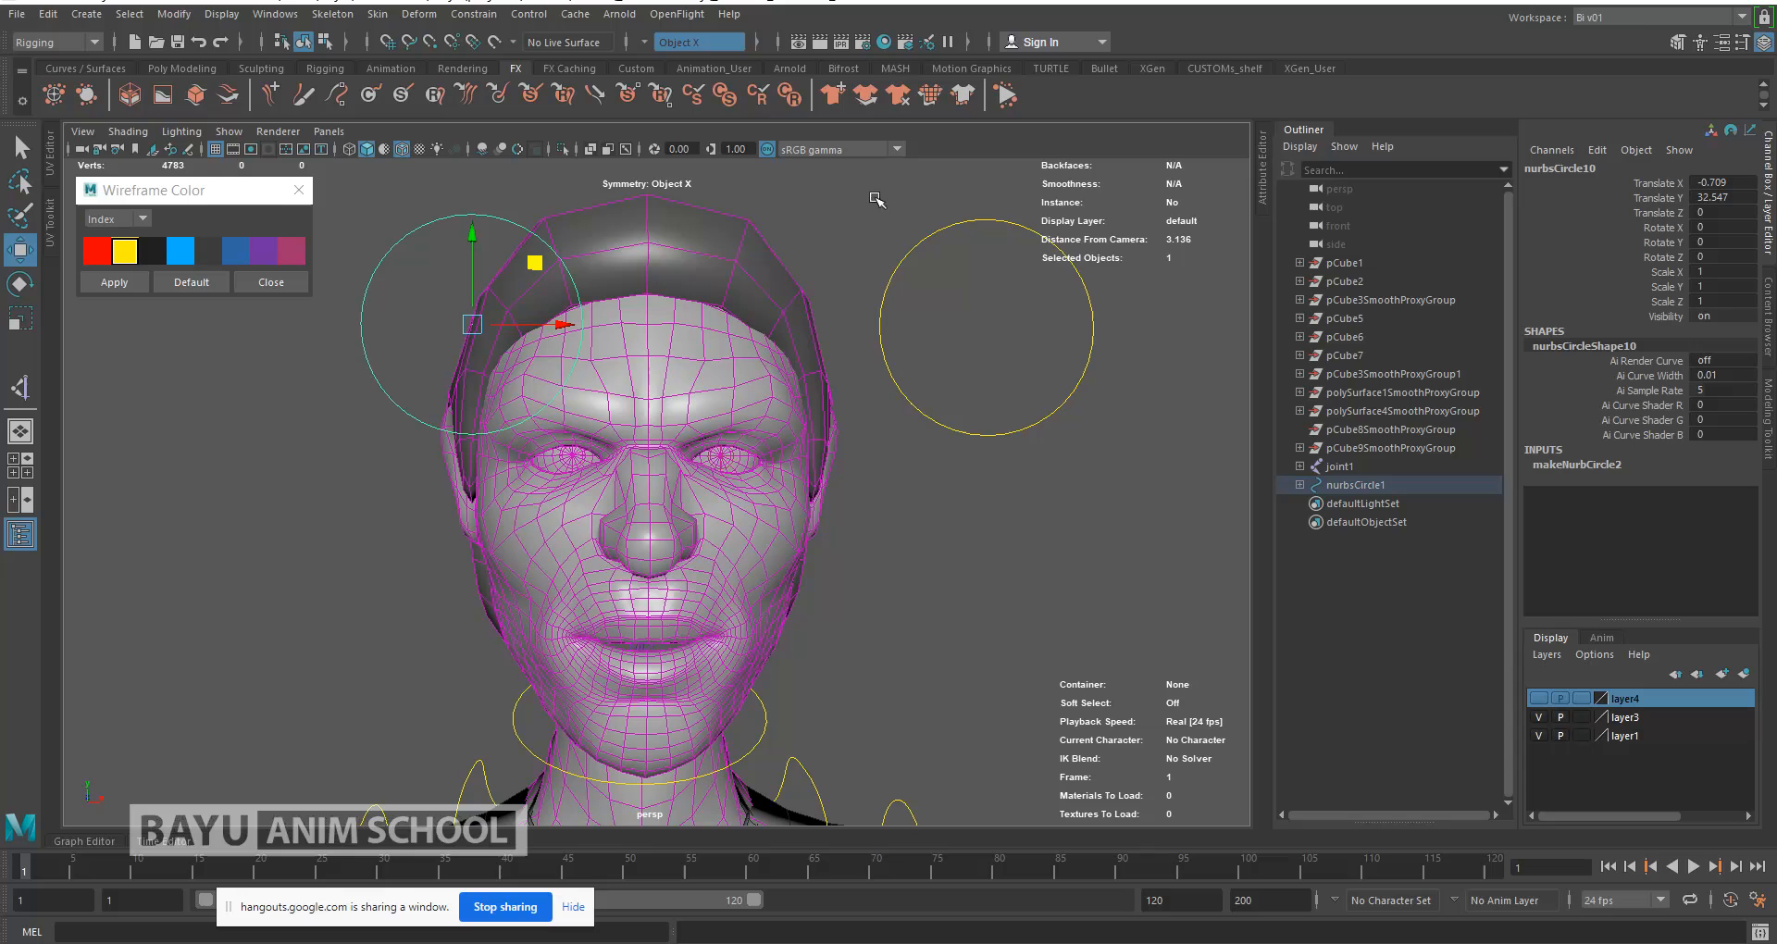
left_click(935, 232, "shift")
left_click_drag(1060, 266, 984, 524)
left_click_drag(748, 544, 972, 445)
key("ctrl+z")
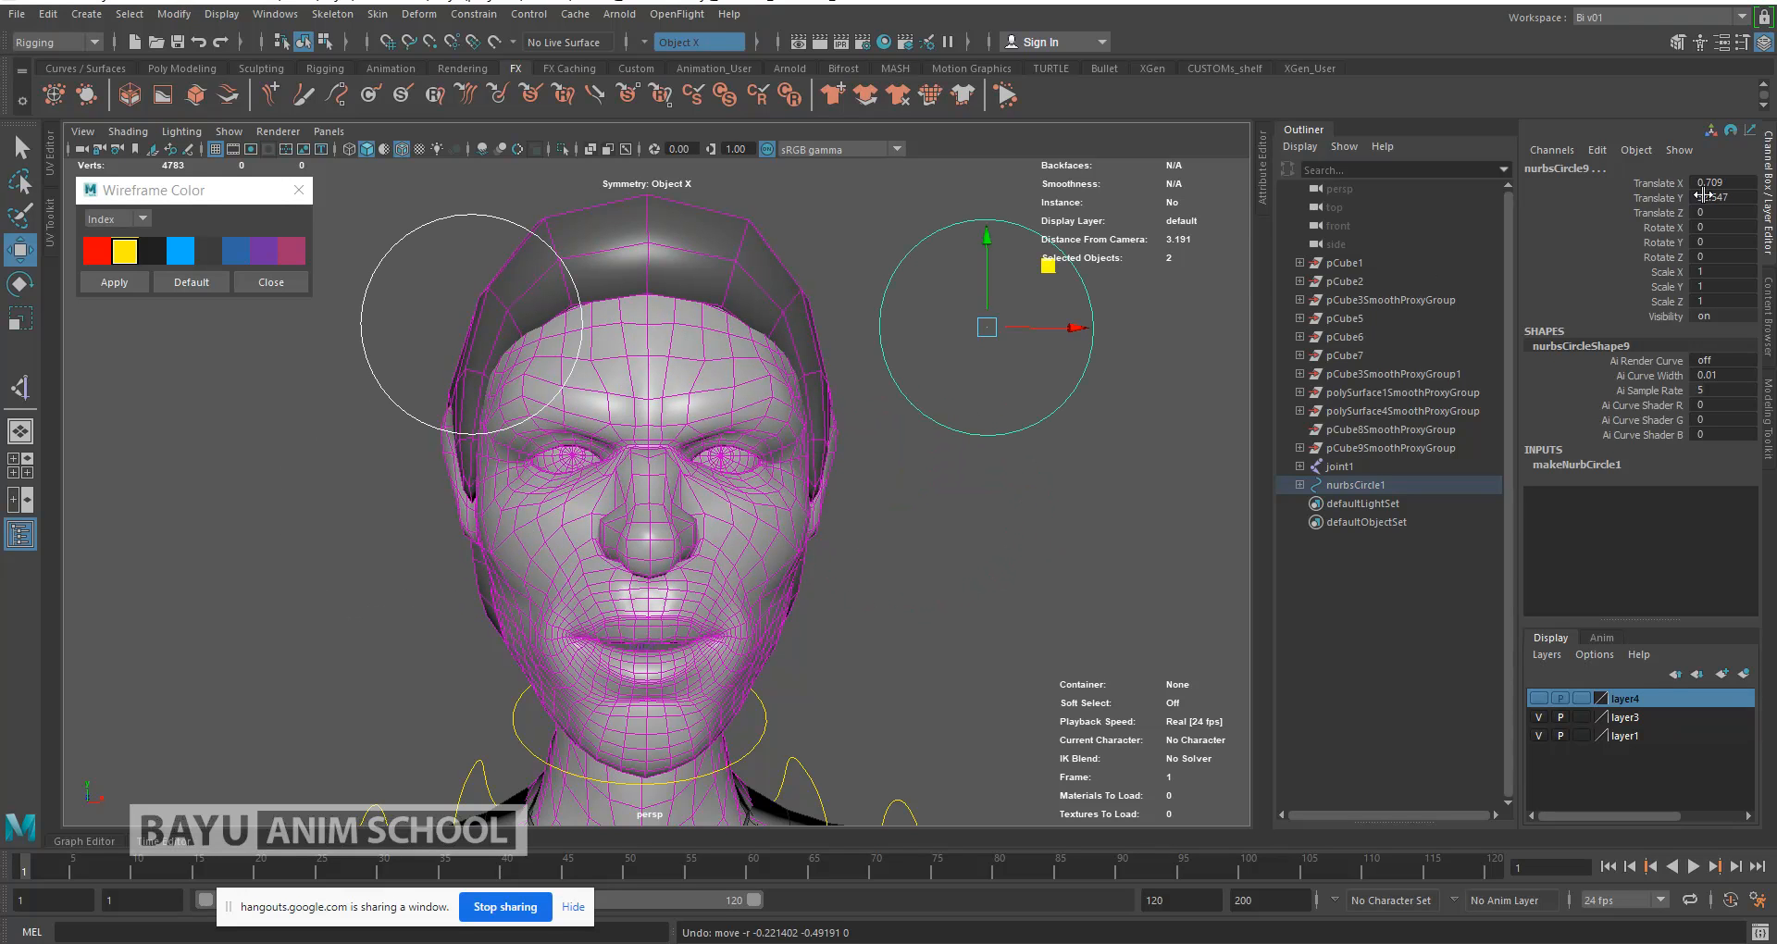
Step: Start Paint Skin Weights on the head mesh, using the Replace operation with an opacity of 1
left_click_drag(867, 453, 782, 432, "alt")
left_click(757, 415)
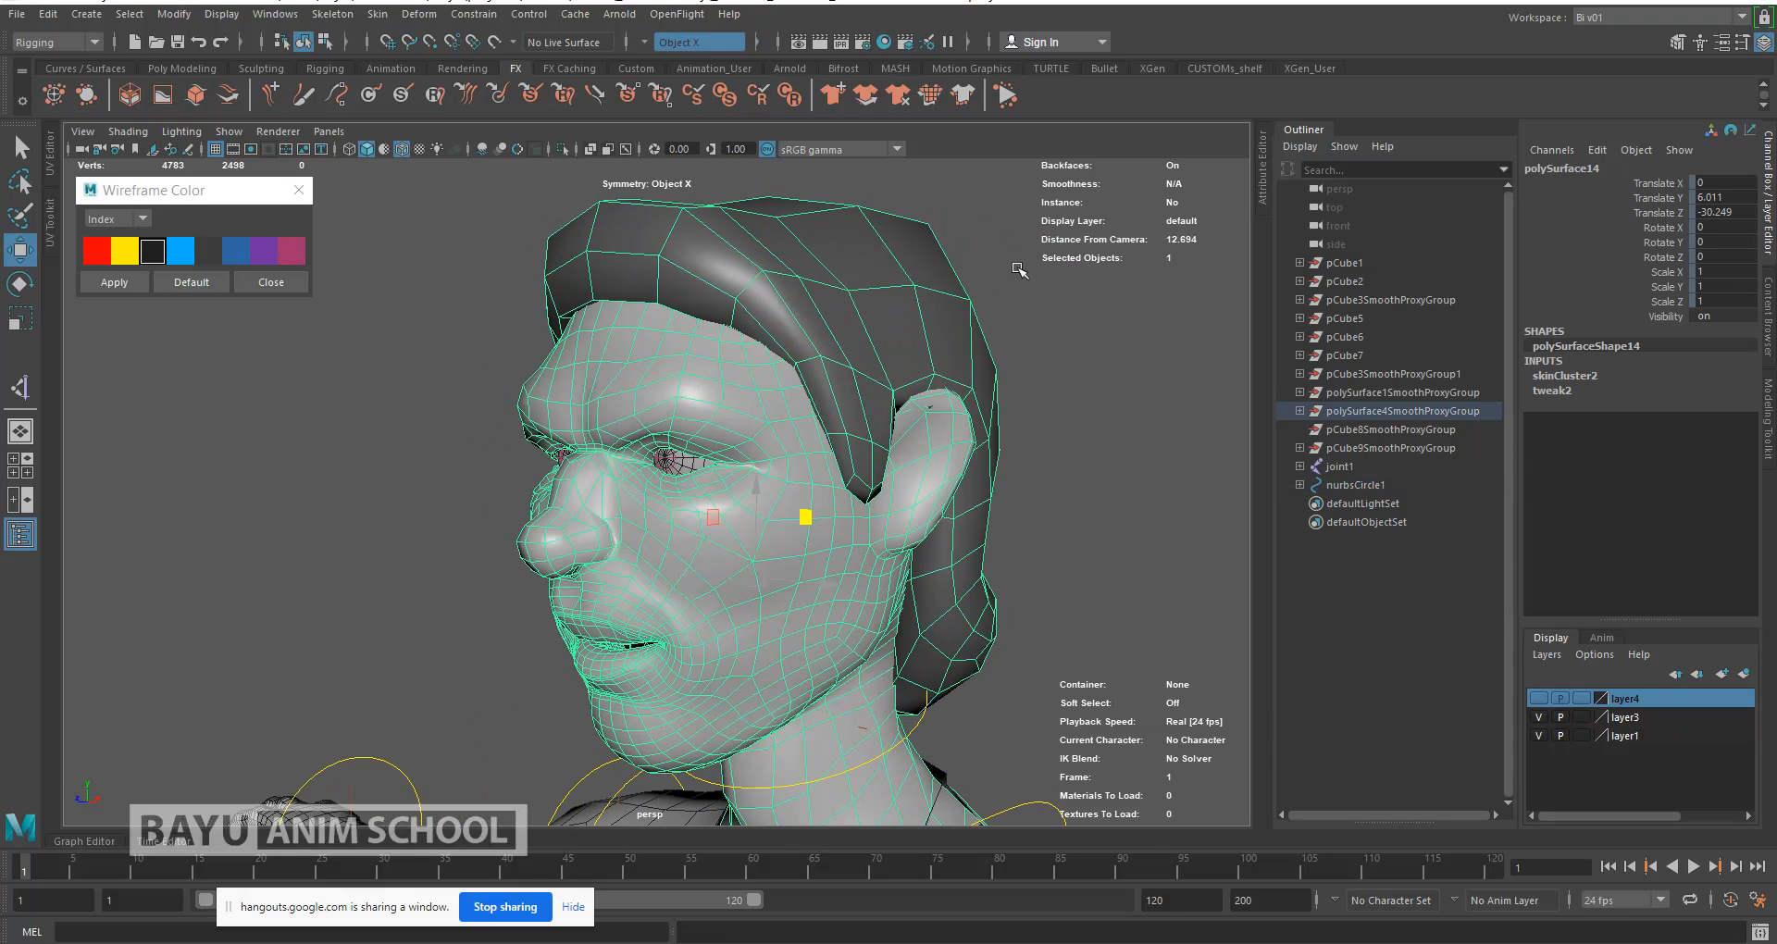
left_click(377, 15)
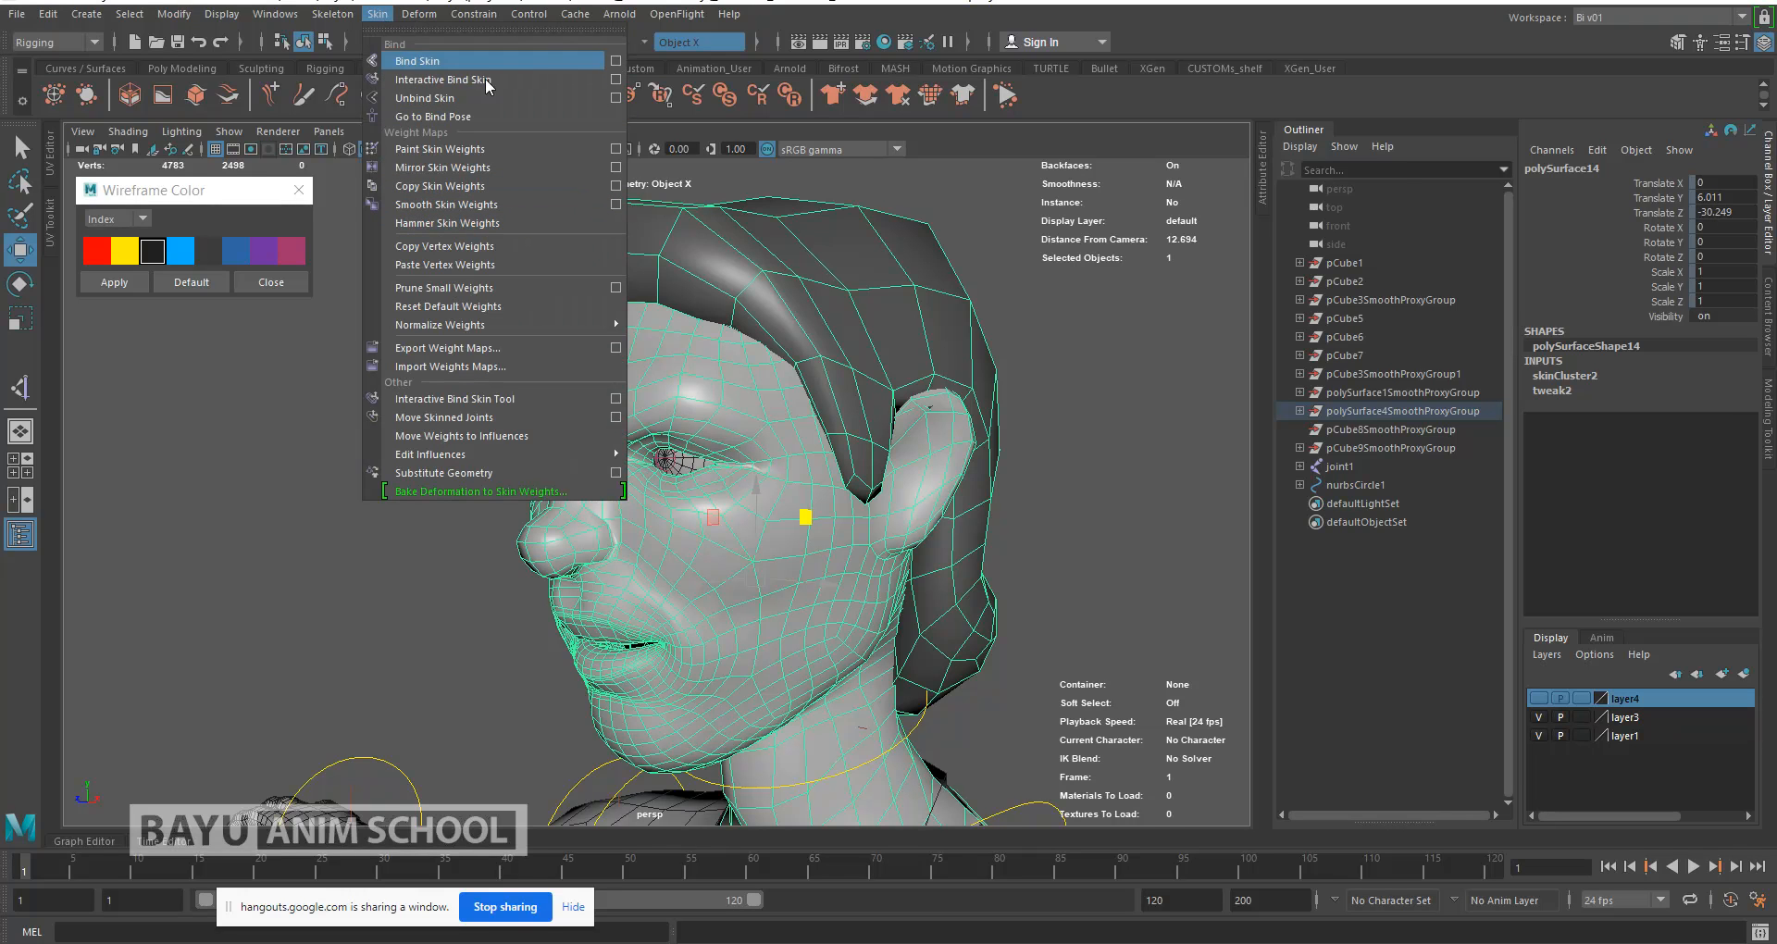
left_click(616, 149)
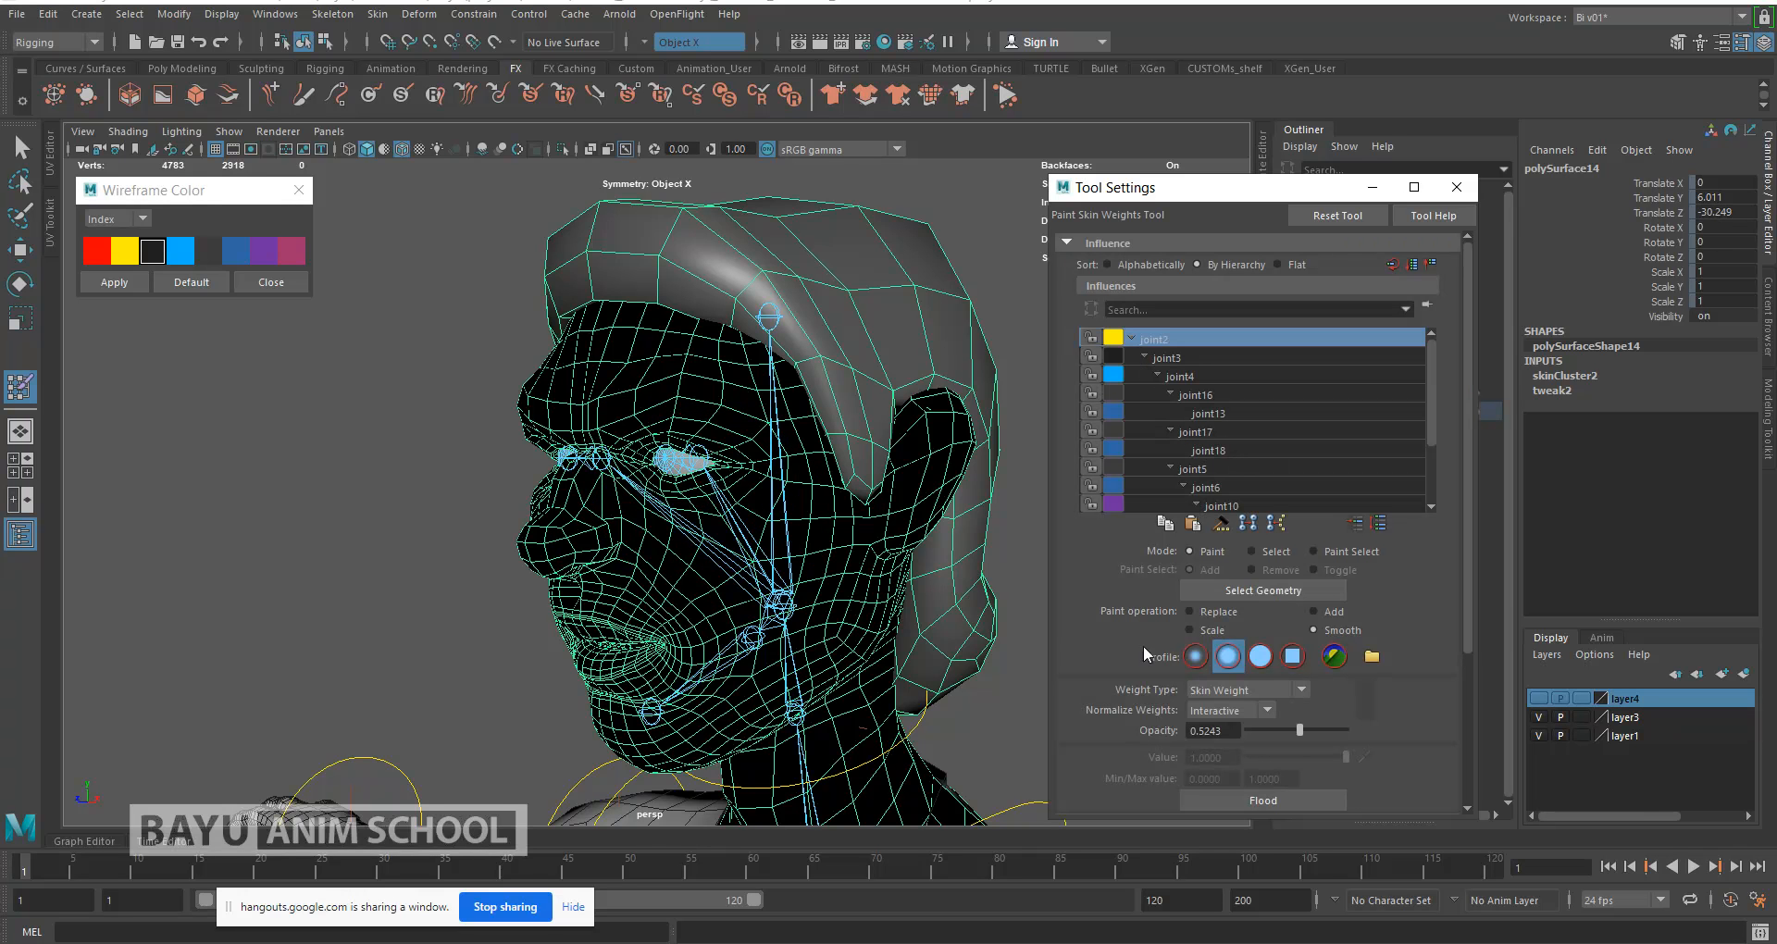
left_click(1209, 615)
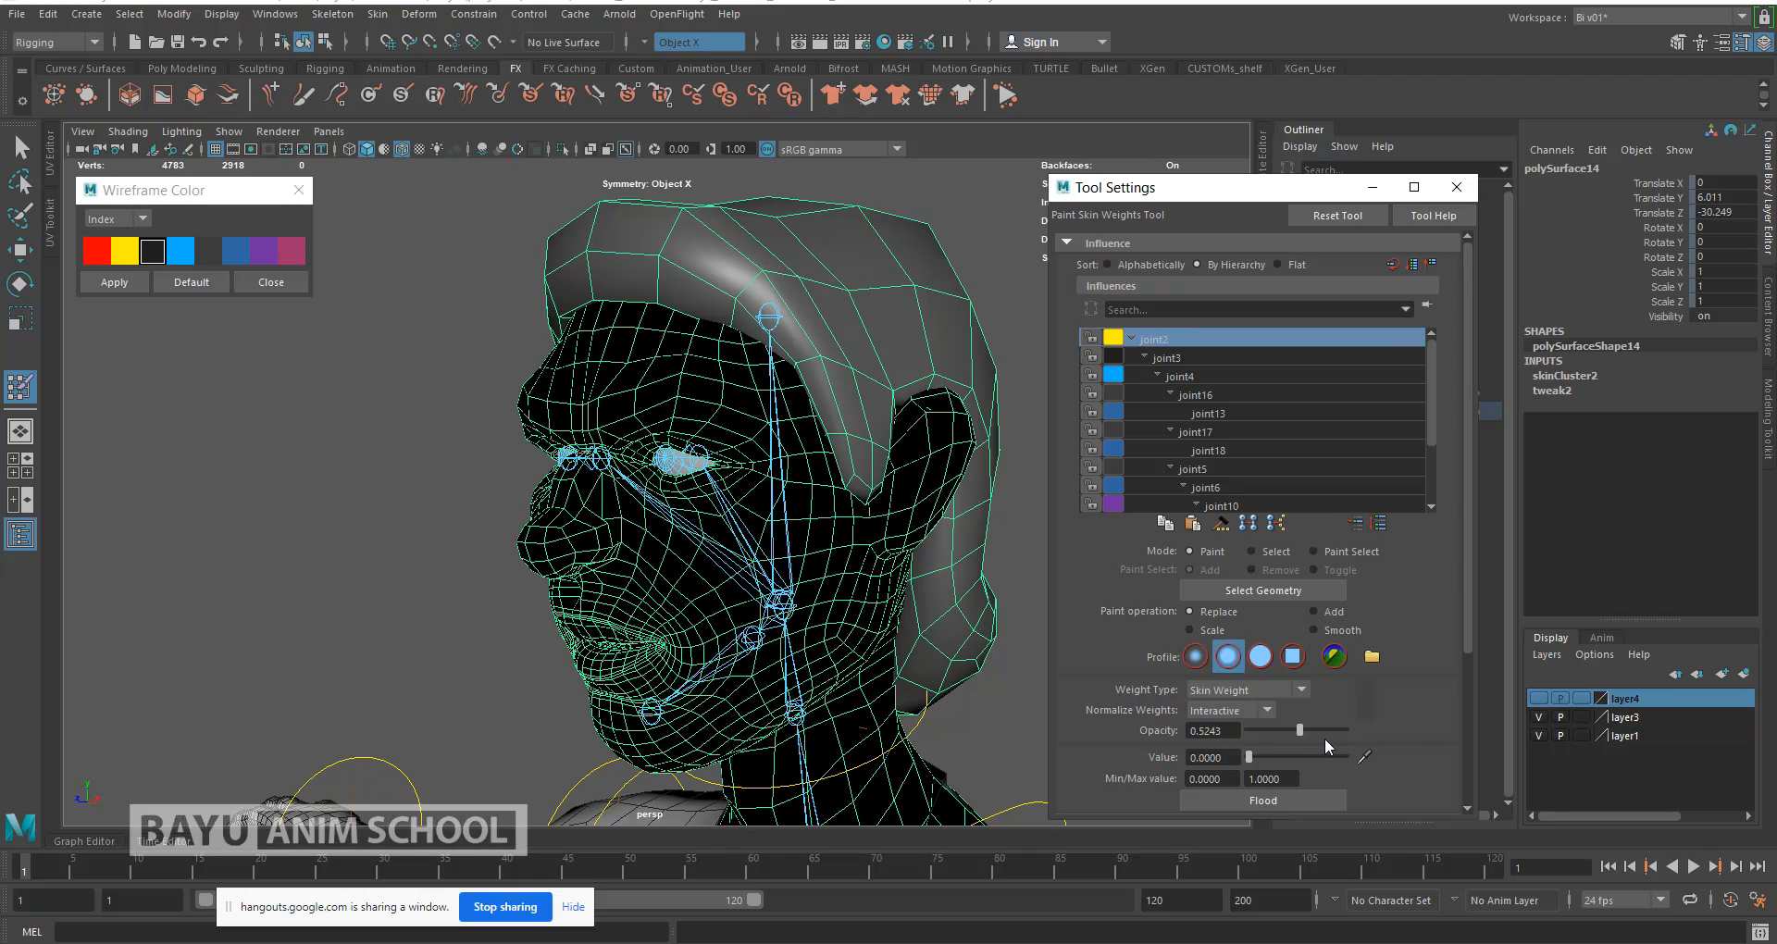
left_click_drag(1299, 728, 1364, 729)
Step: Examine the head mesh's weights for the neck and head influences, including joint4, joint5, joint6 and joint10
mouse_move(657, 535)
left_mouse_down("alt")
mouse_move(648, 575)
mouse_move(616, 567)
left_mouse_up("alt")
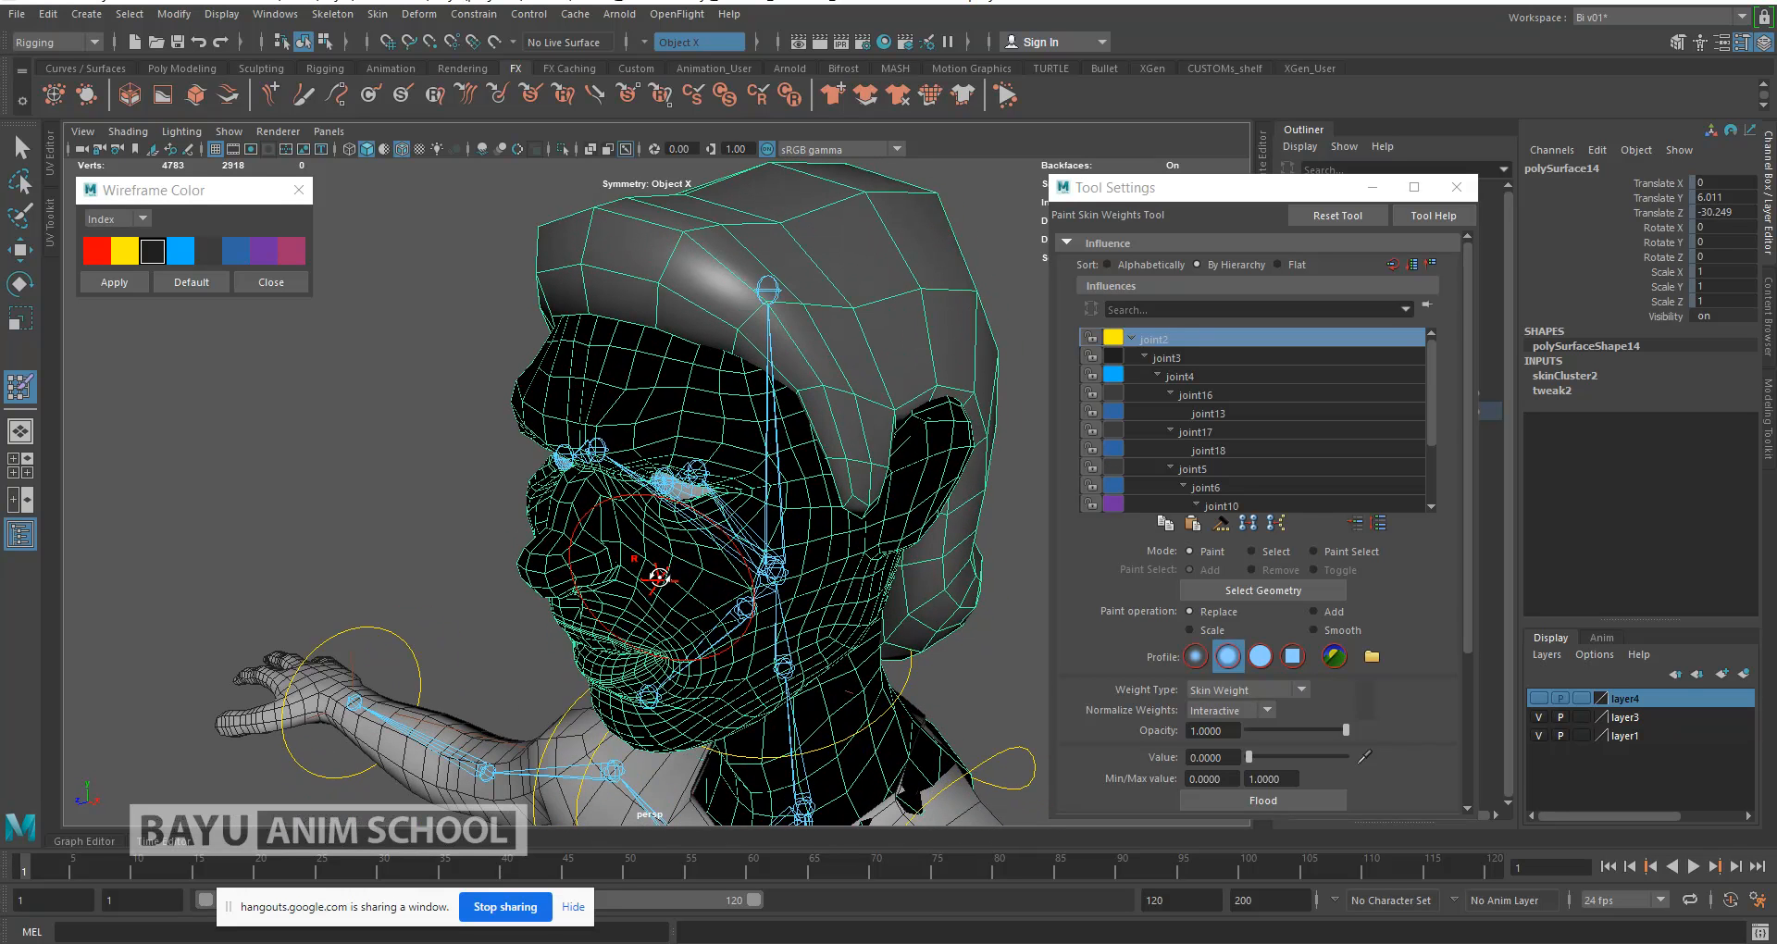
left_click(1179, 376)
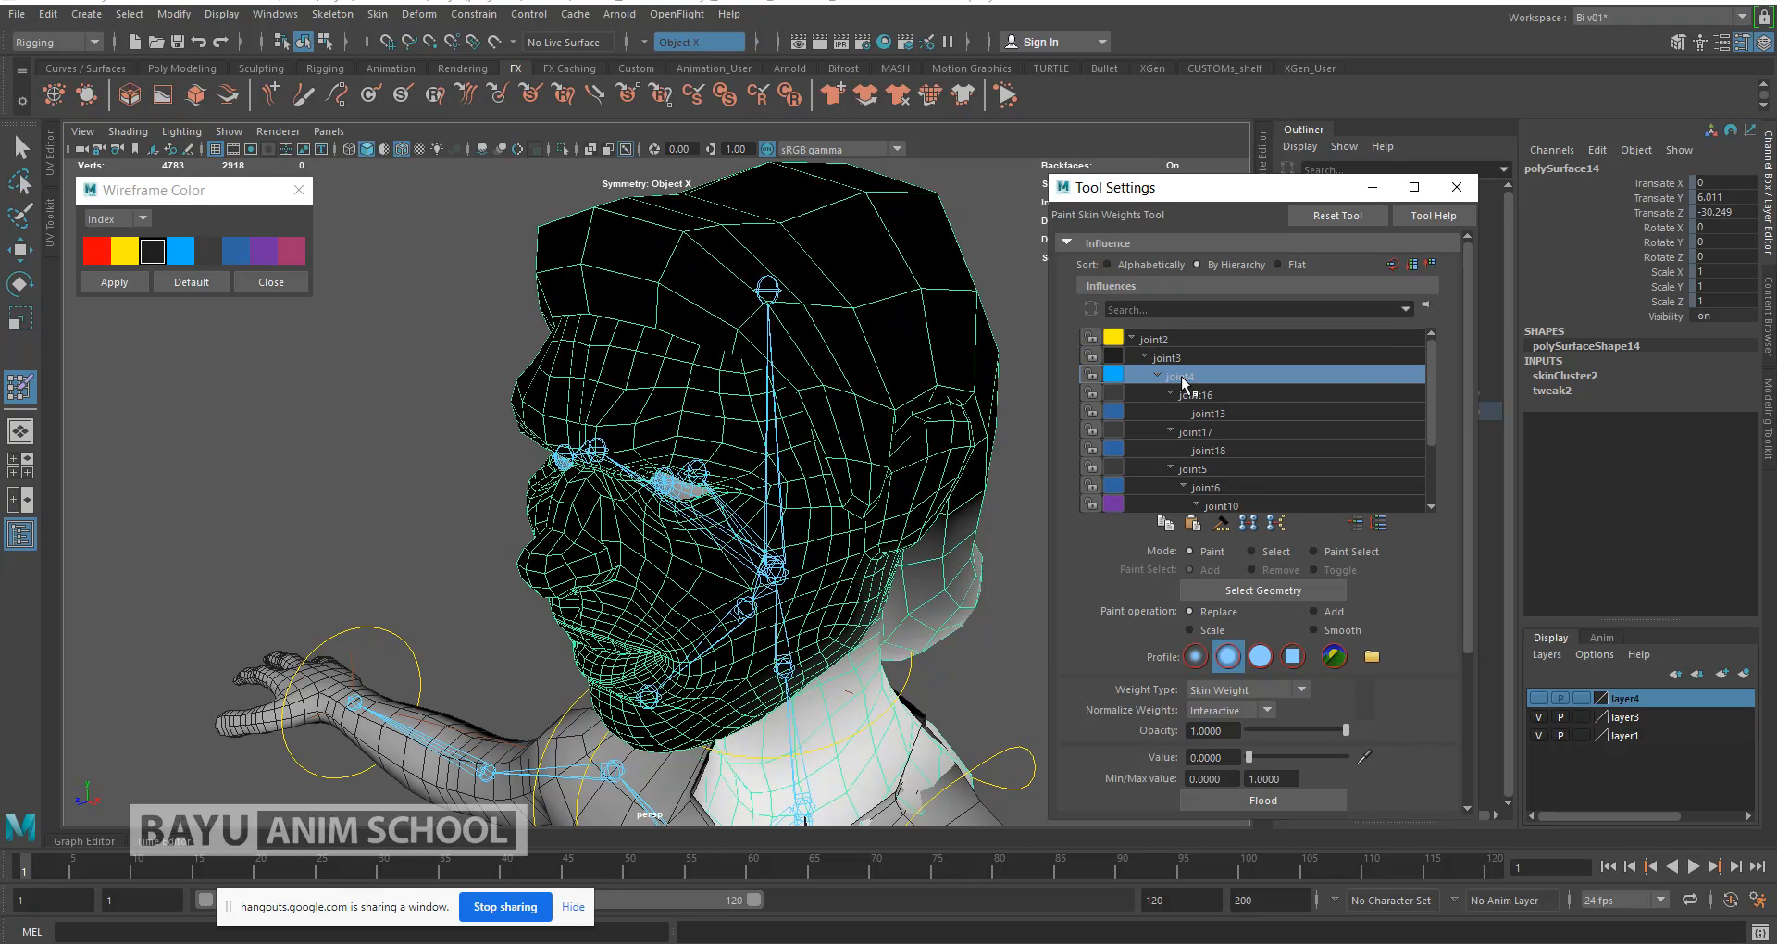
left_click(1204, 431)
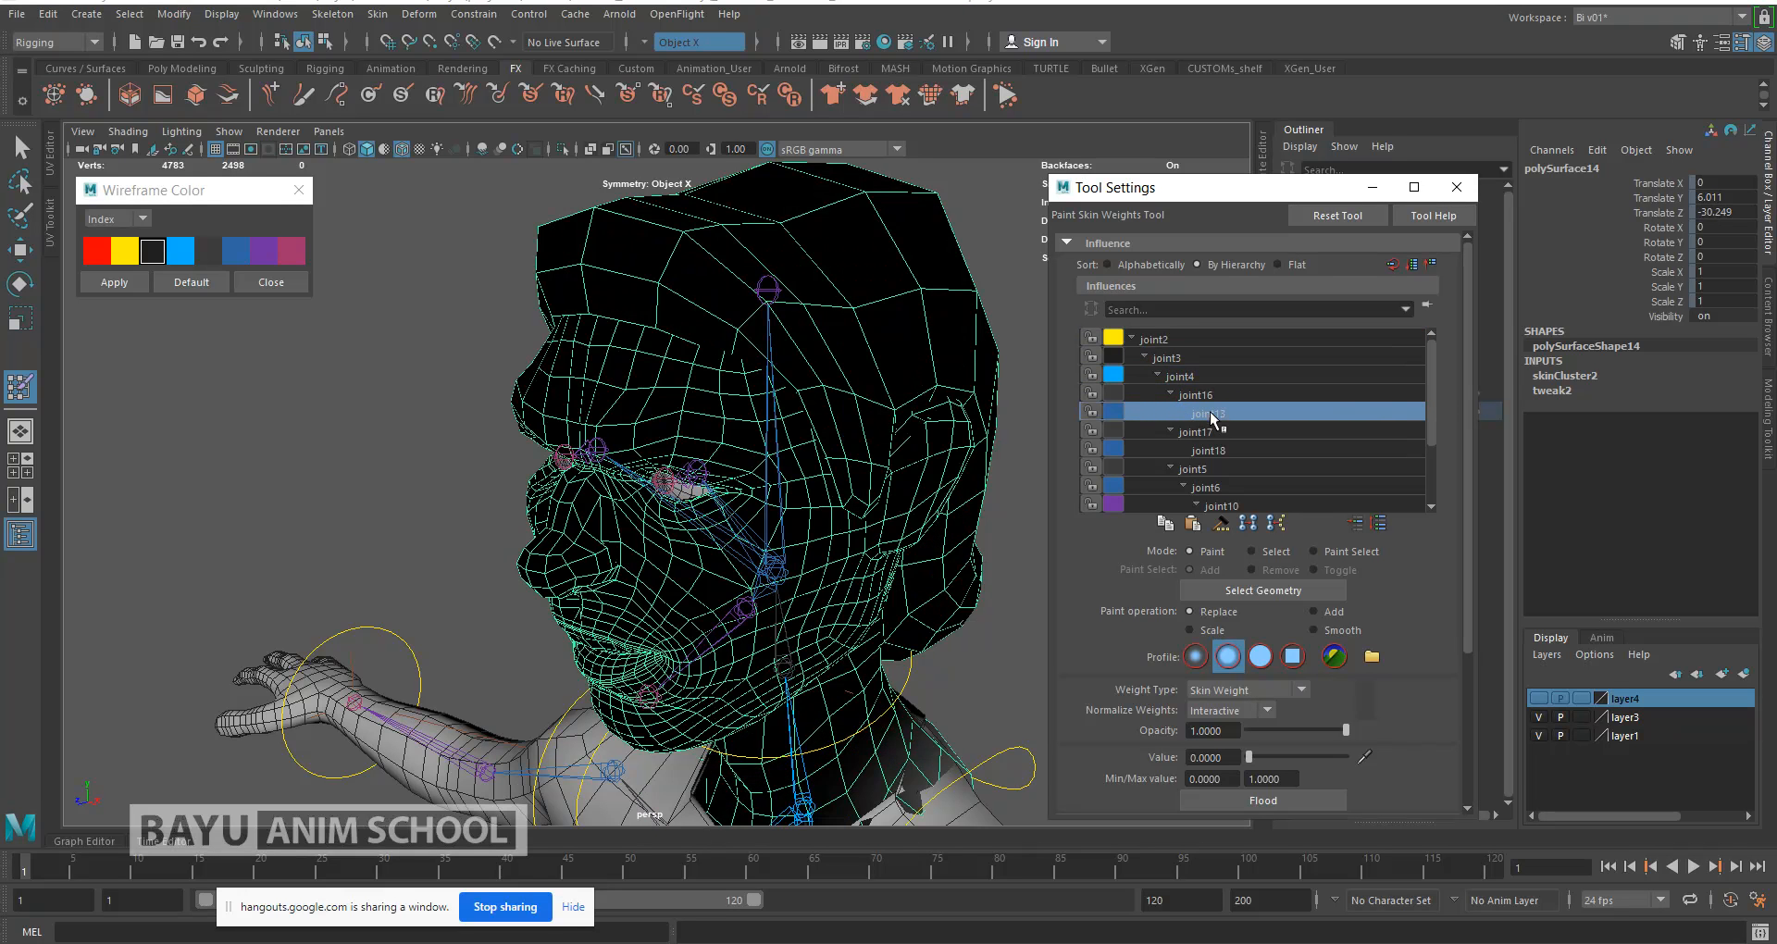
left_click(1203, 470)
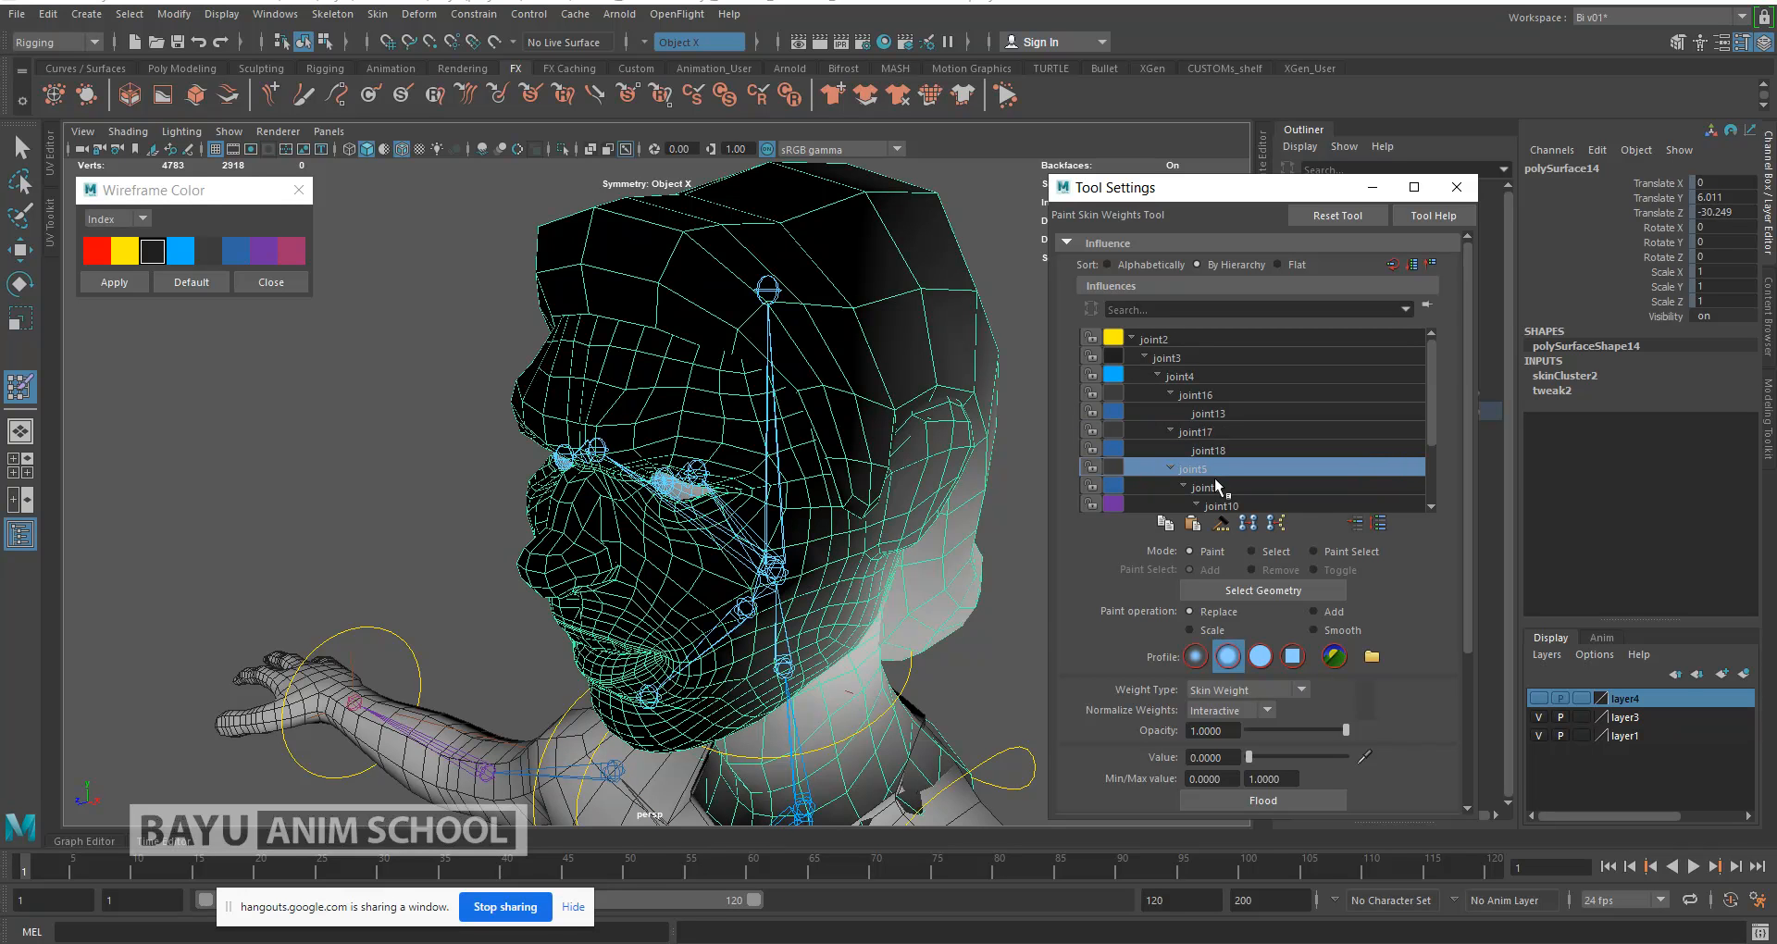
left_click(1201, 487)
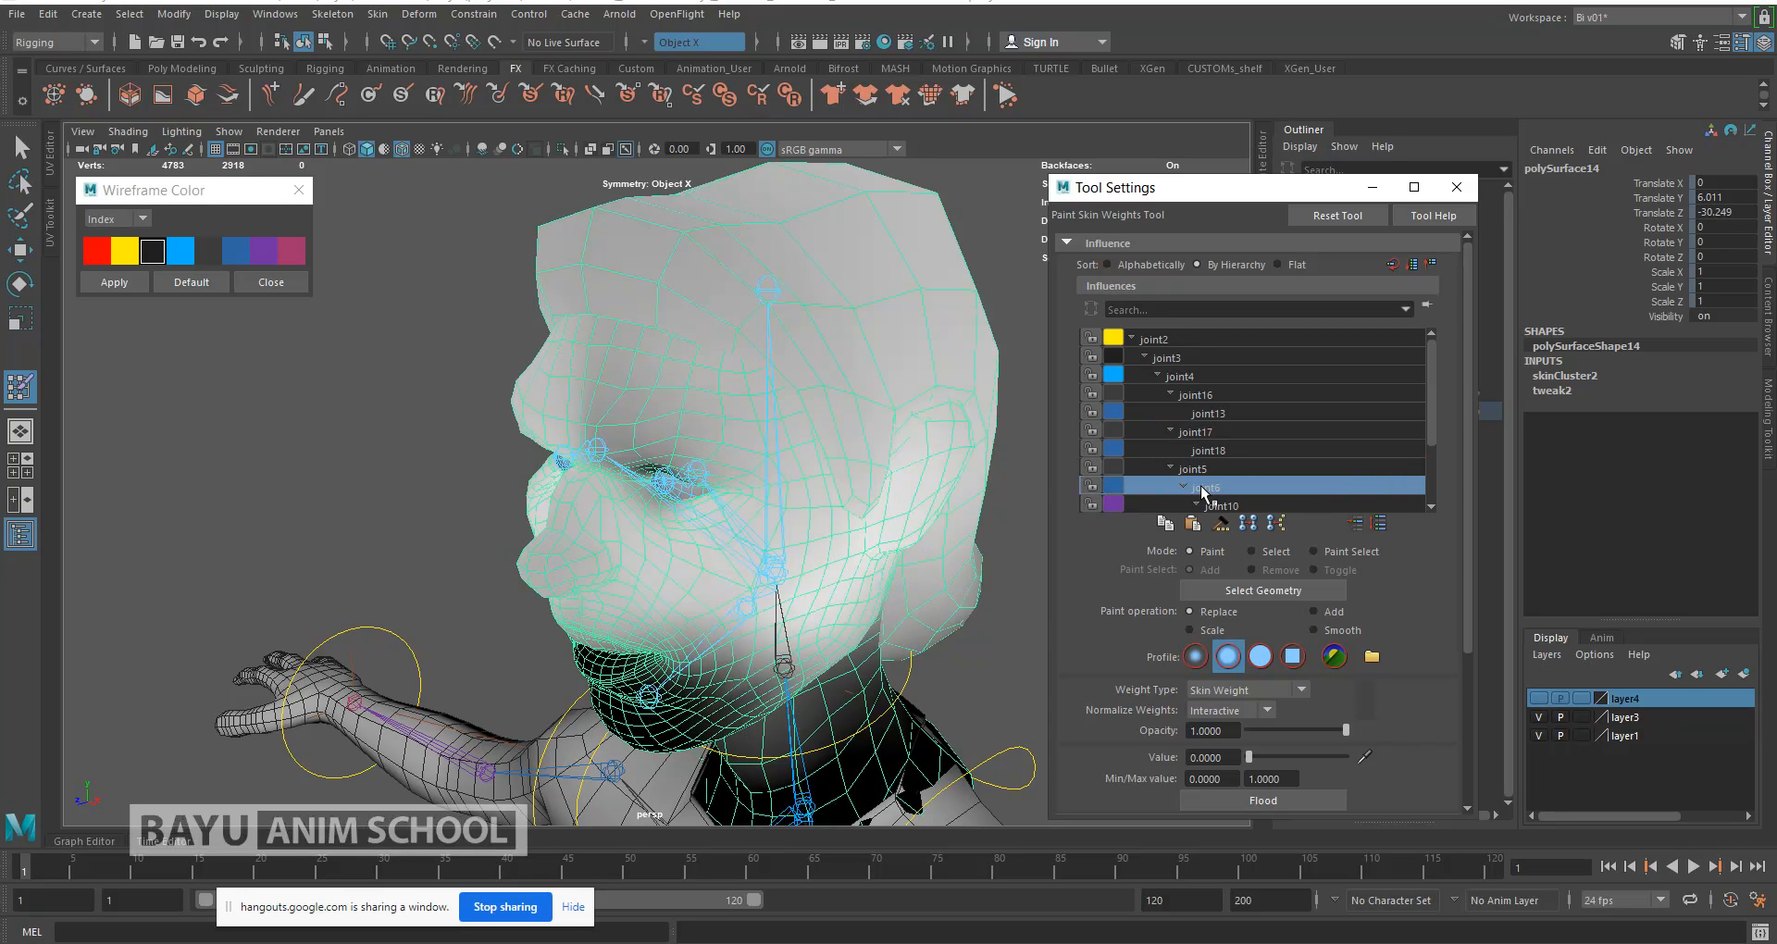
scroll(1228, 467, "down", 3)
left_click(1240, 448)
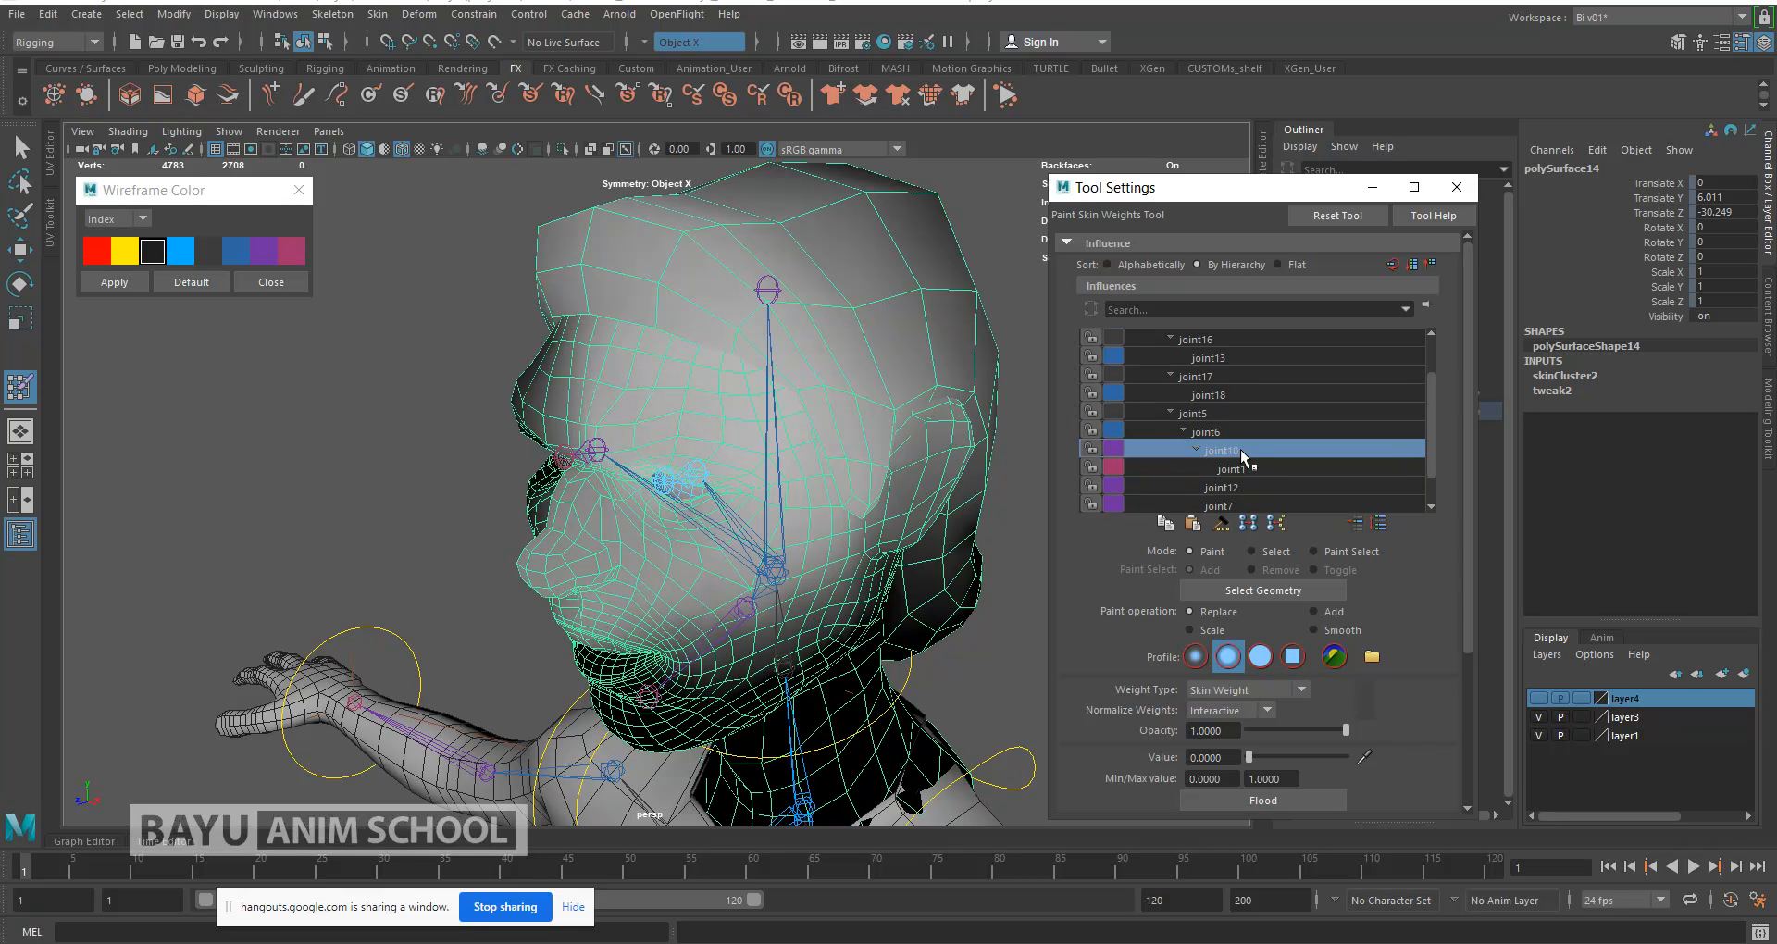
Step: Paint joint10's weights down around the eye with a value of 0, checking joint11's weights for comparison
left_click_drag(746, 549, 645, 533, "alt")
scroll(644, 534, "up", 6)
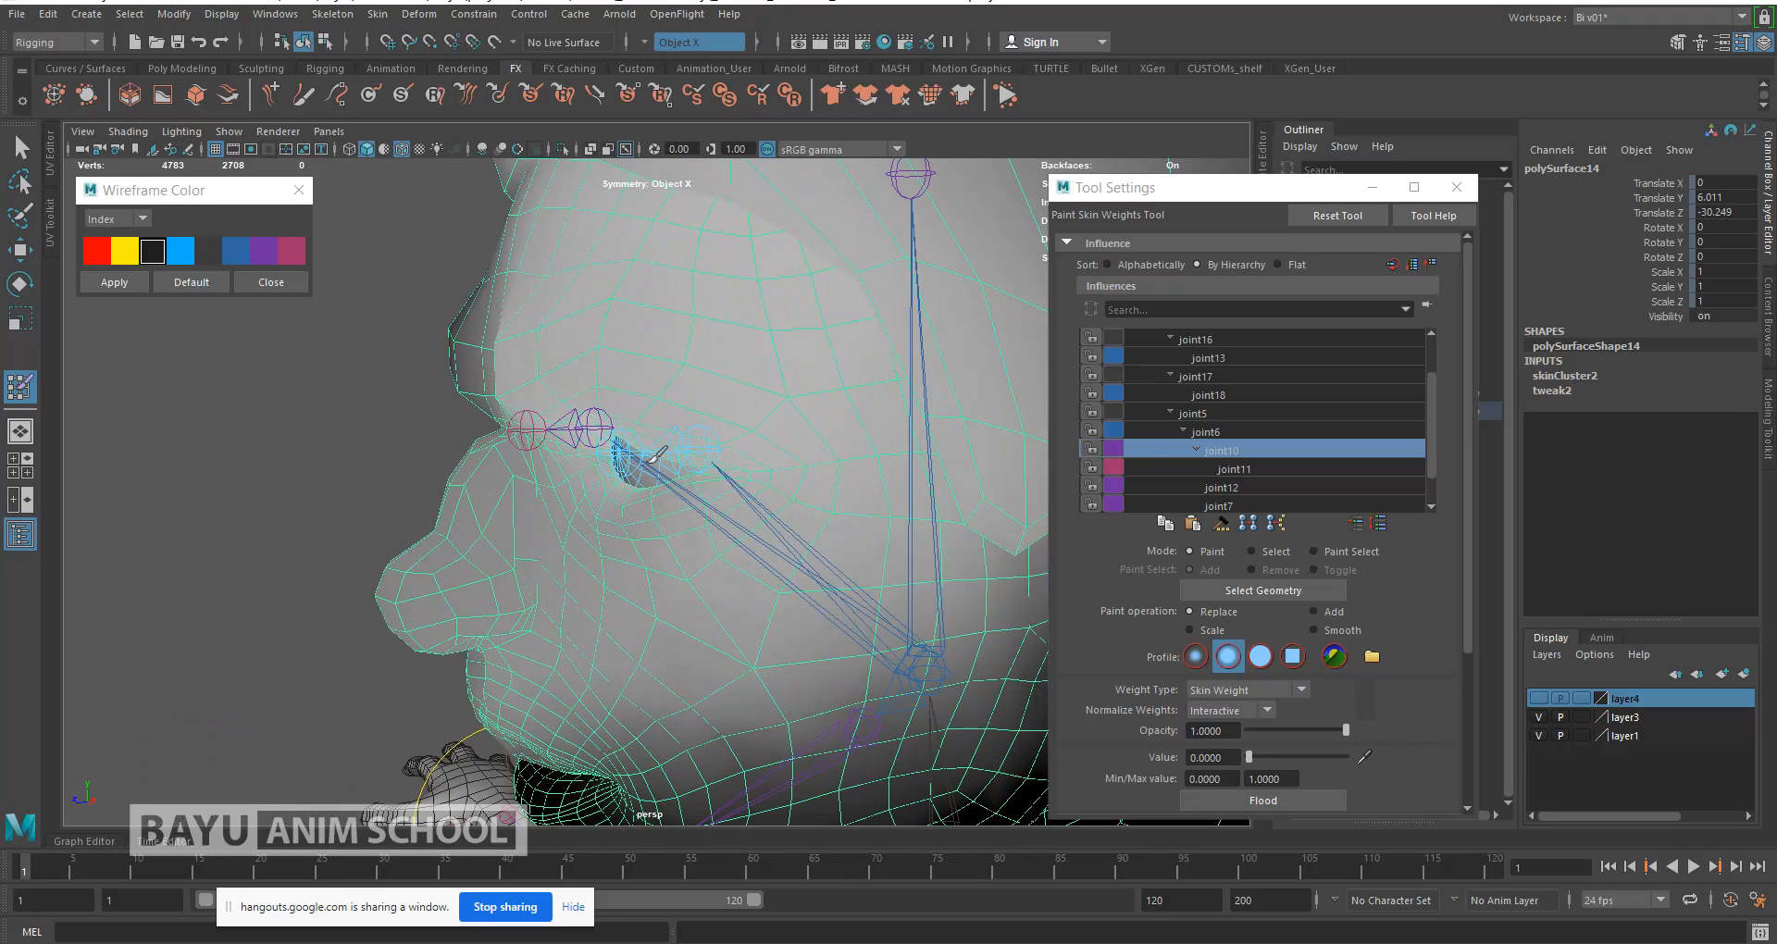
left_click(1250, 468)
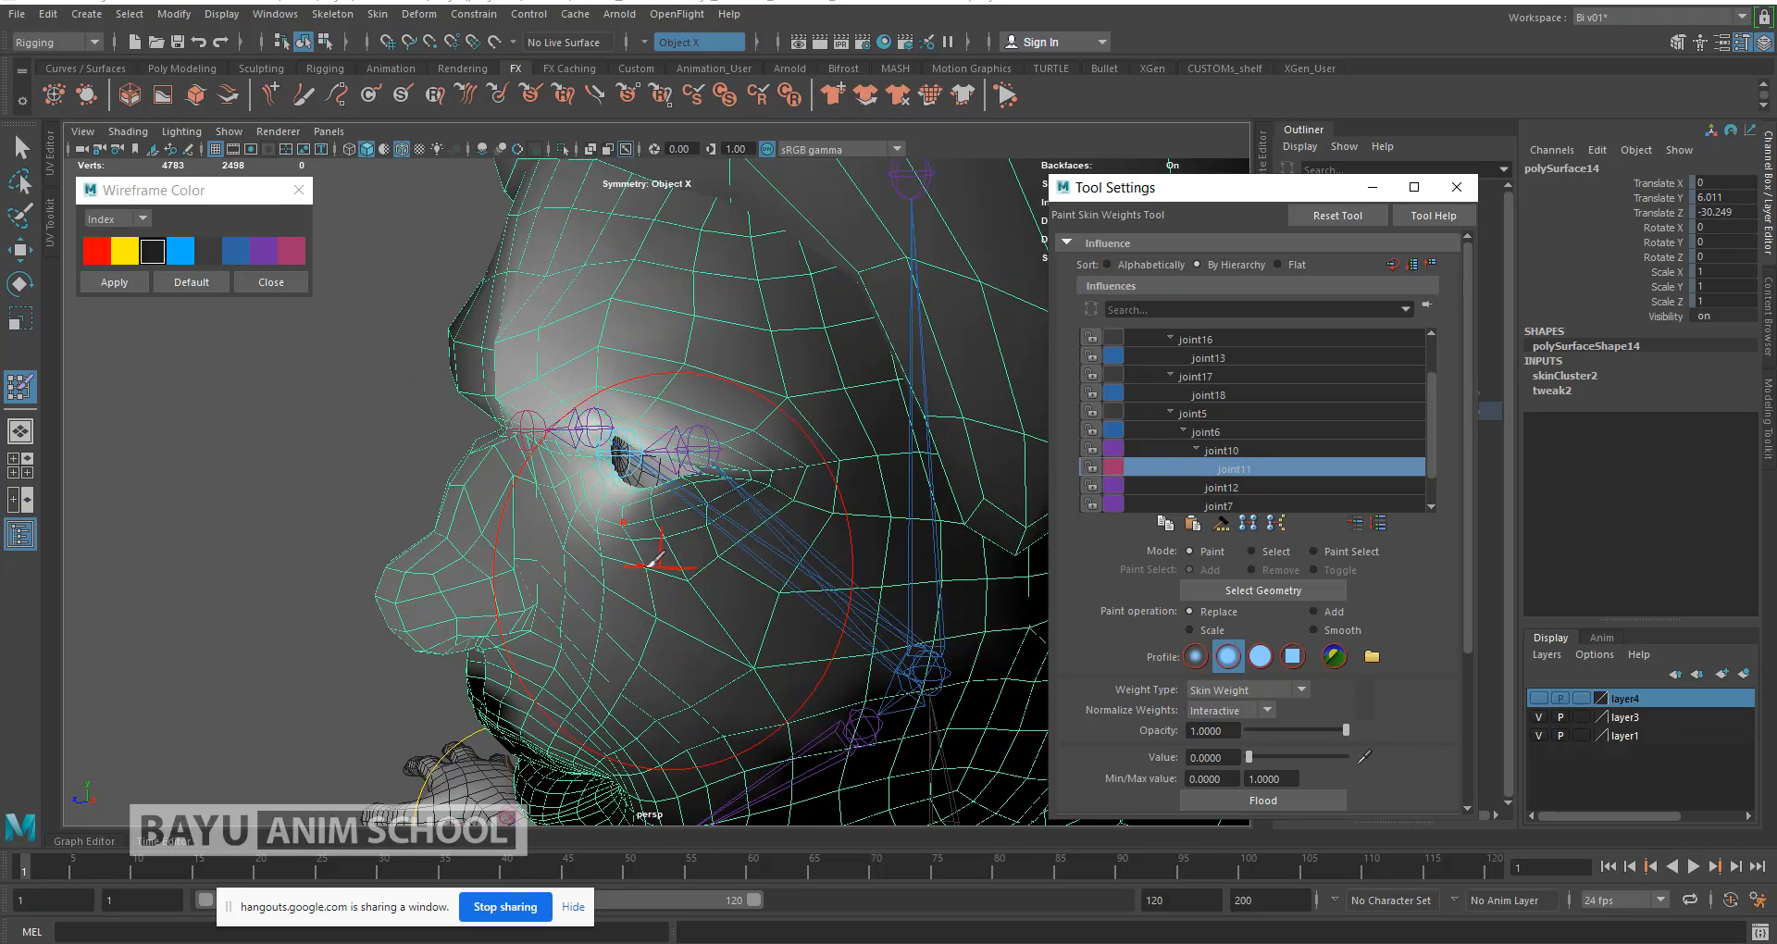
left_click_drag(656, 560, 651, 552, "alt")
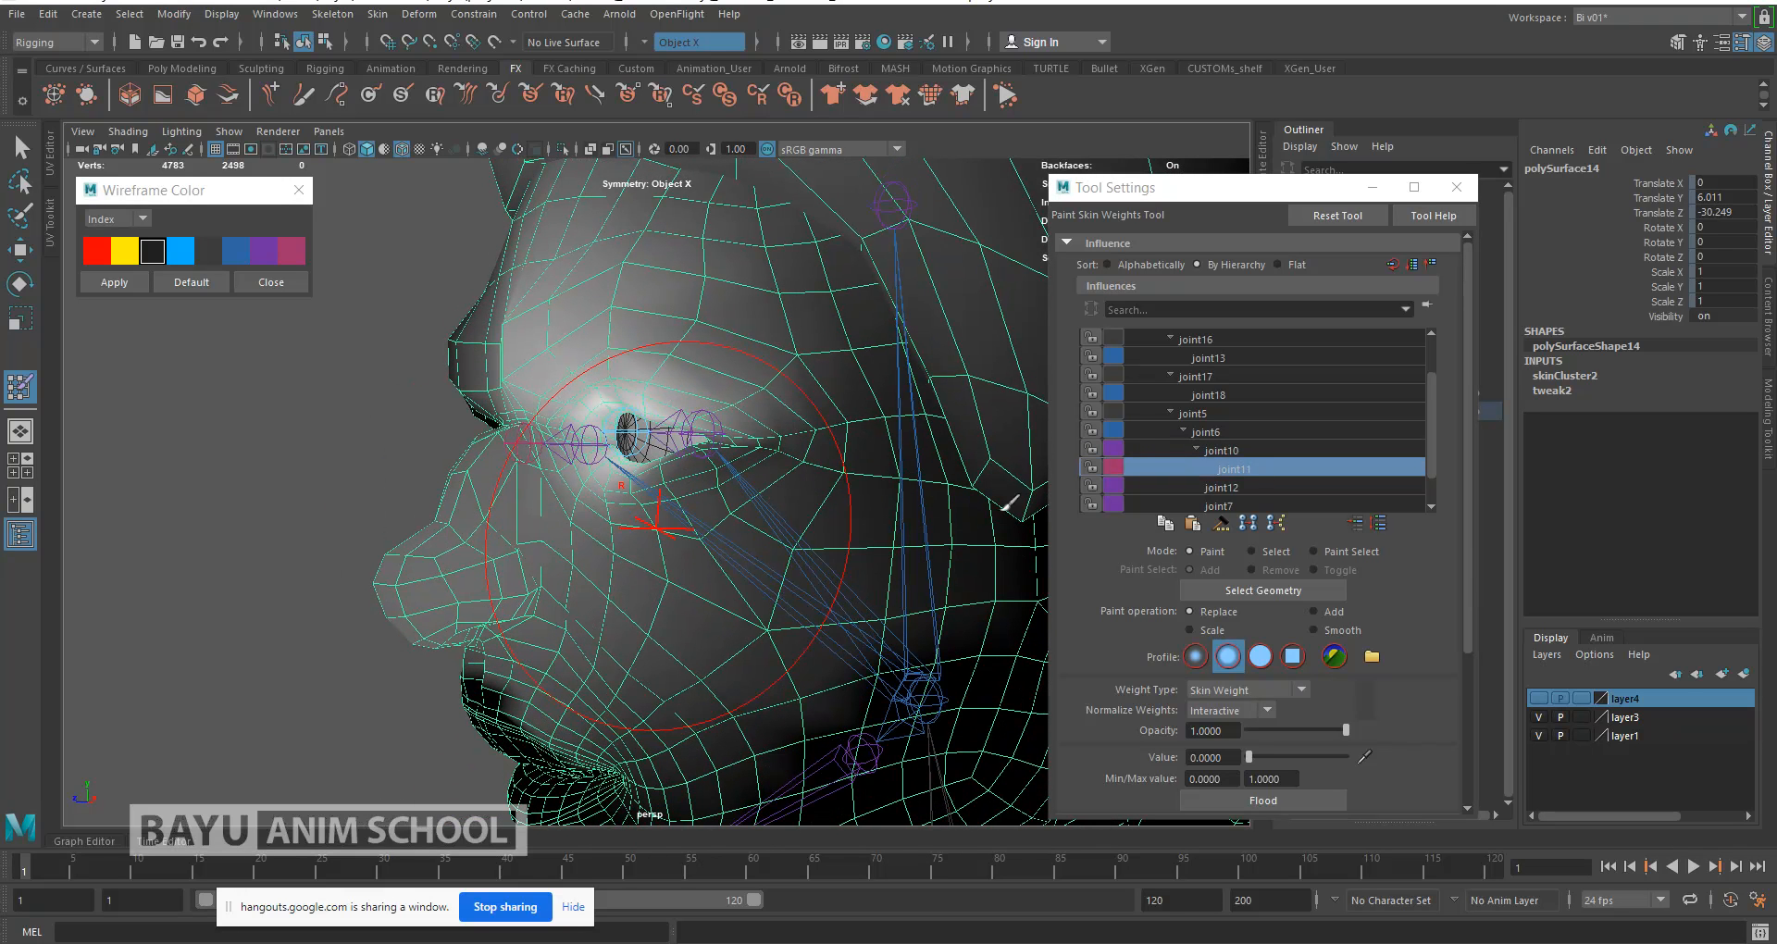
left_click(1220, 451)
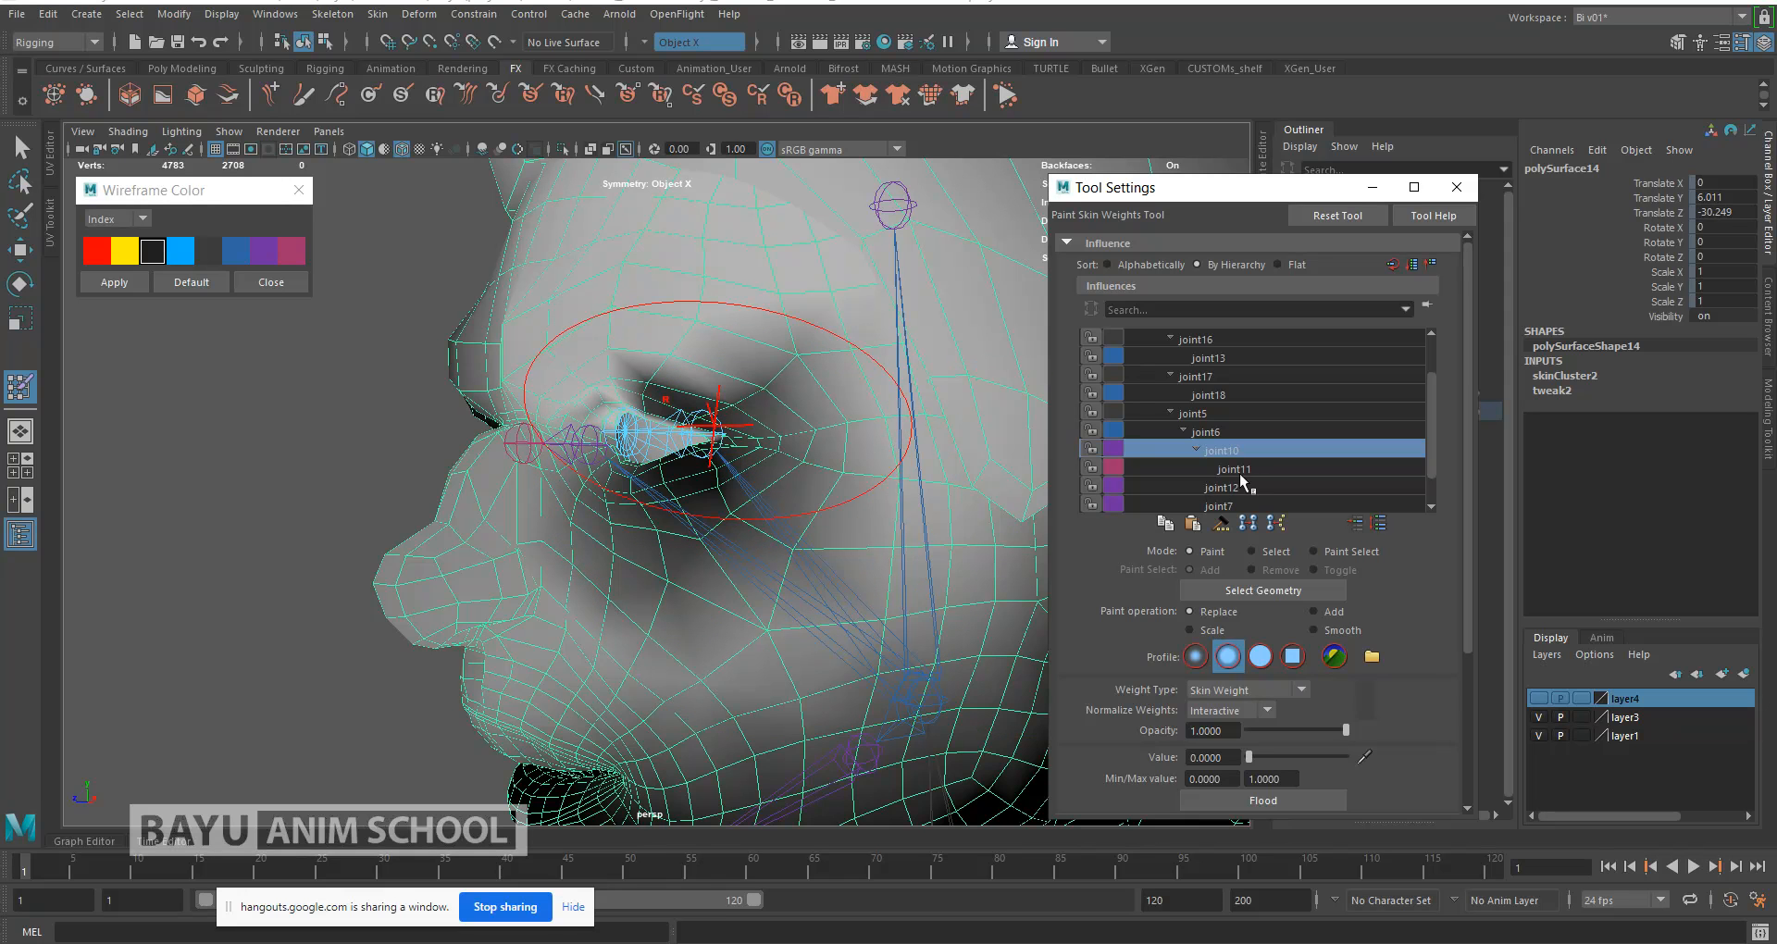
left_click_drag(730, 534, 783, 567, "alt")
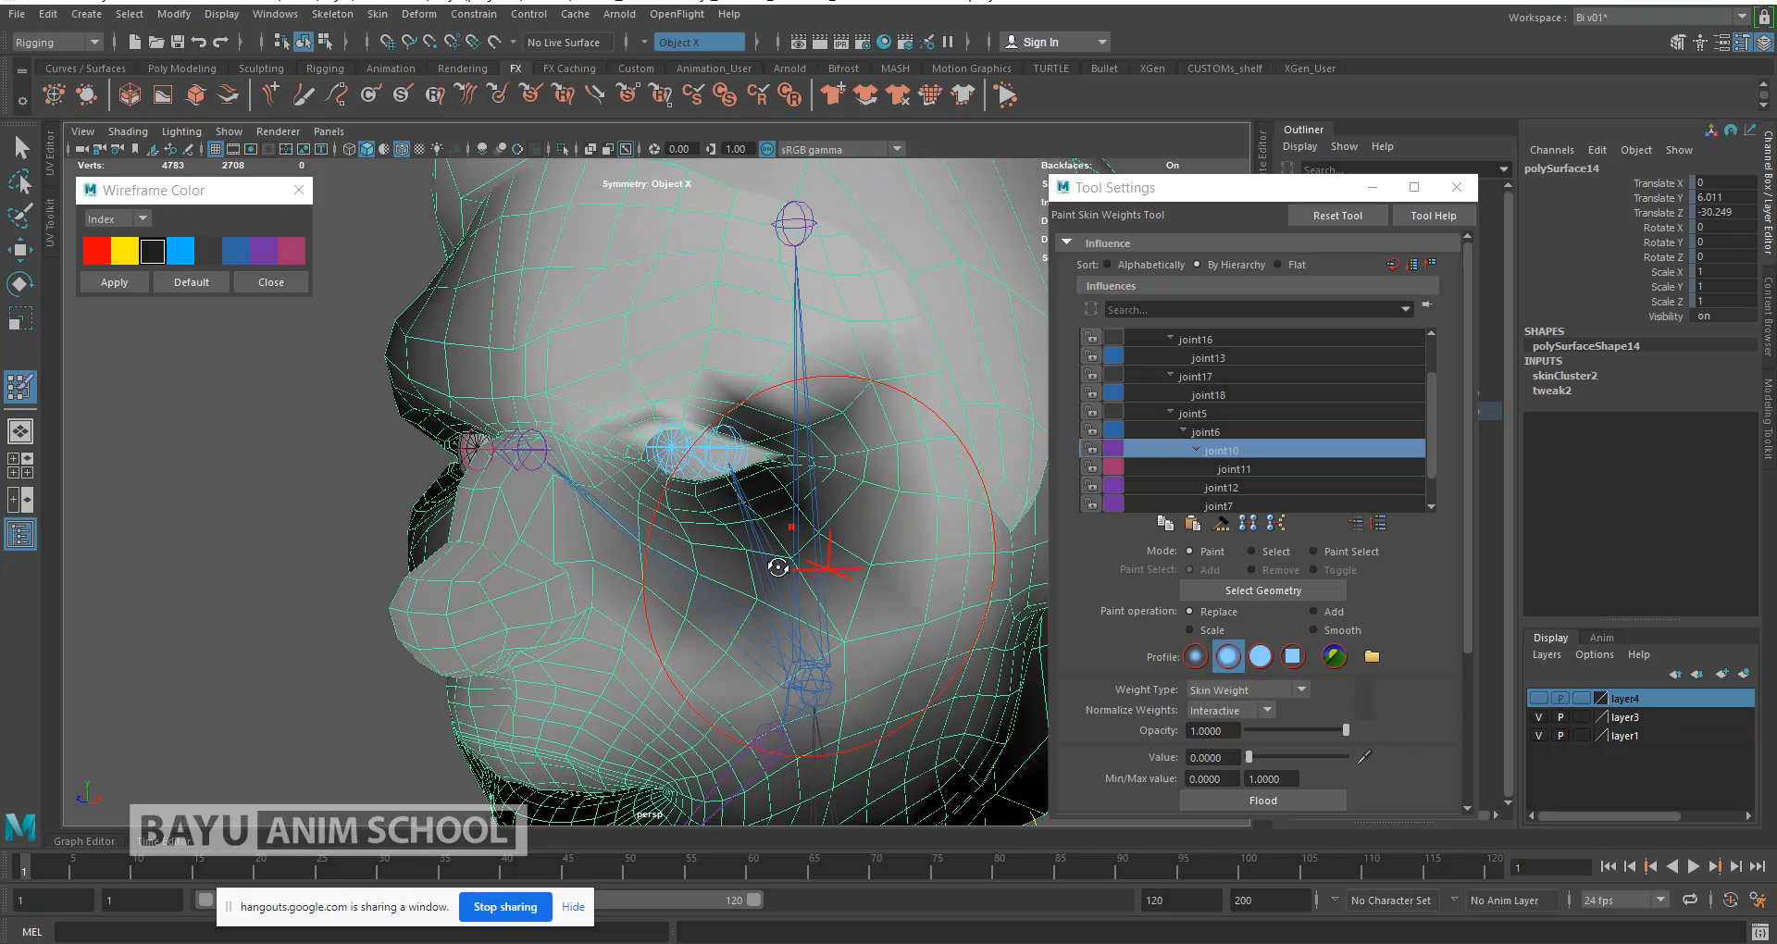
Step: Undo the latest weight strokes, check joint6's weights, and flood joint10's weights on the head mesh with a value of 0
key("ctrl+z")
key("ctrl+z")
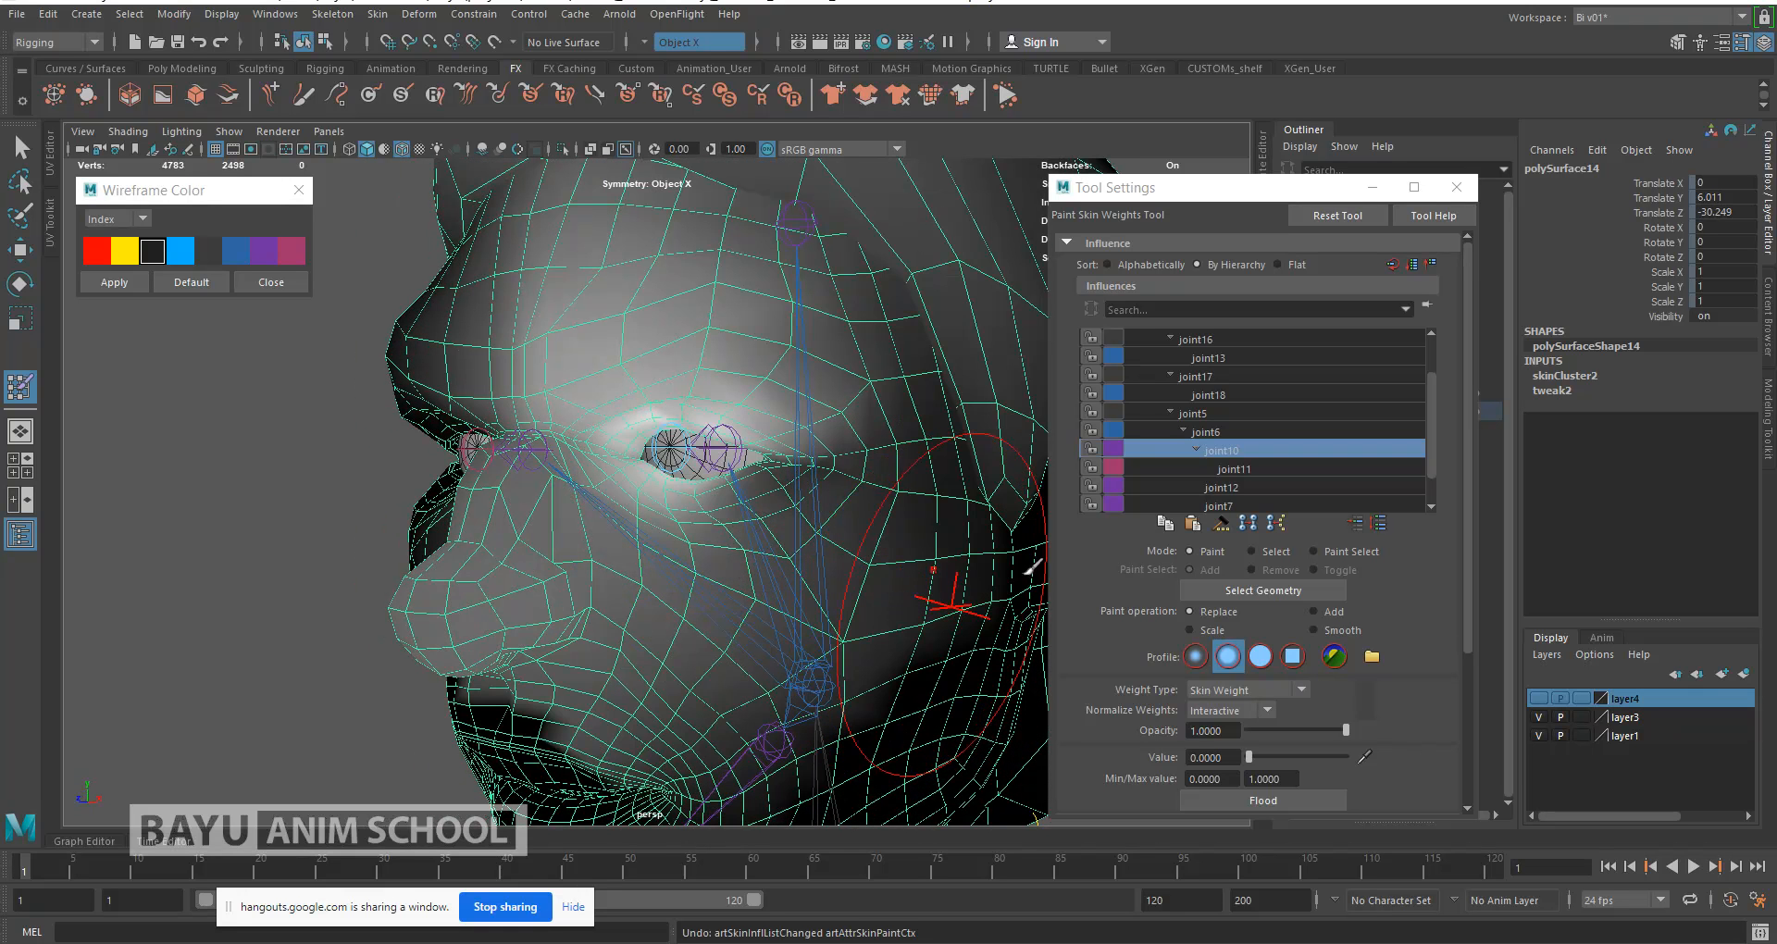
key("ctrl+z")
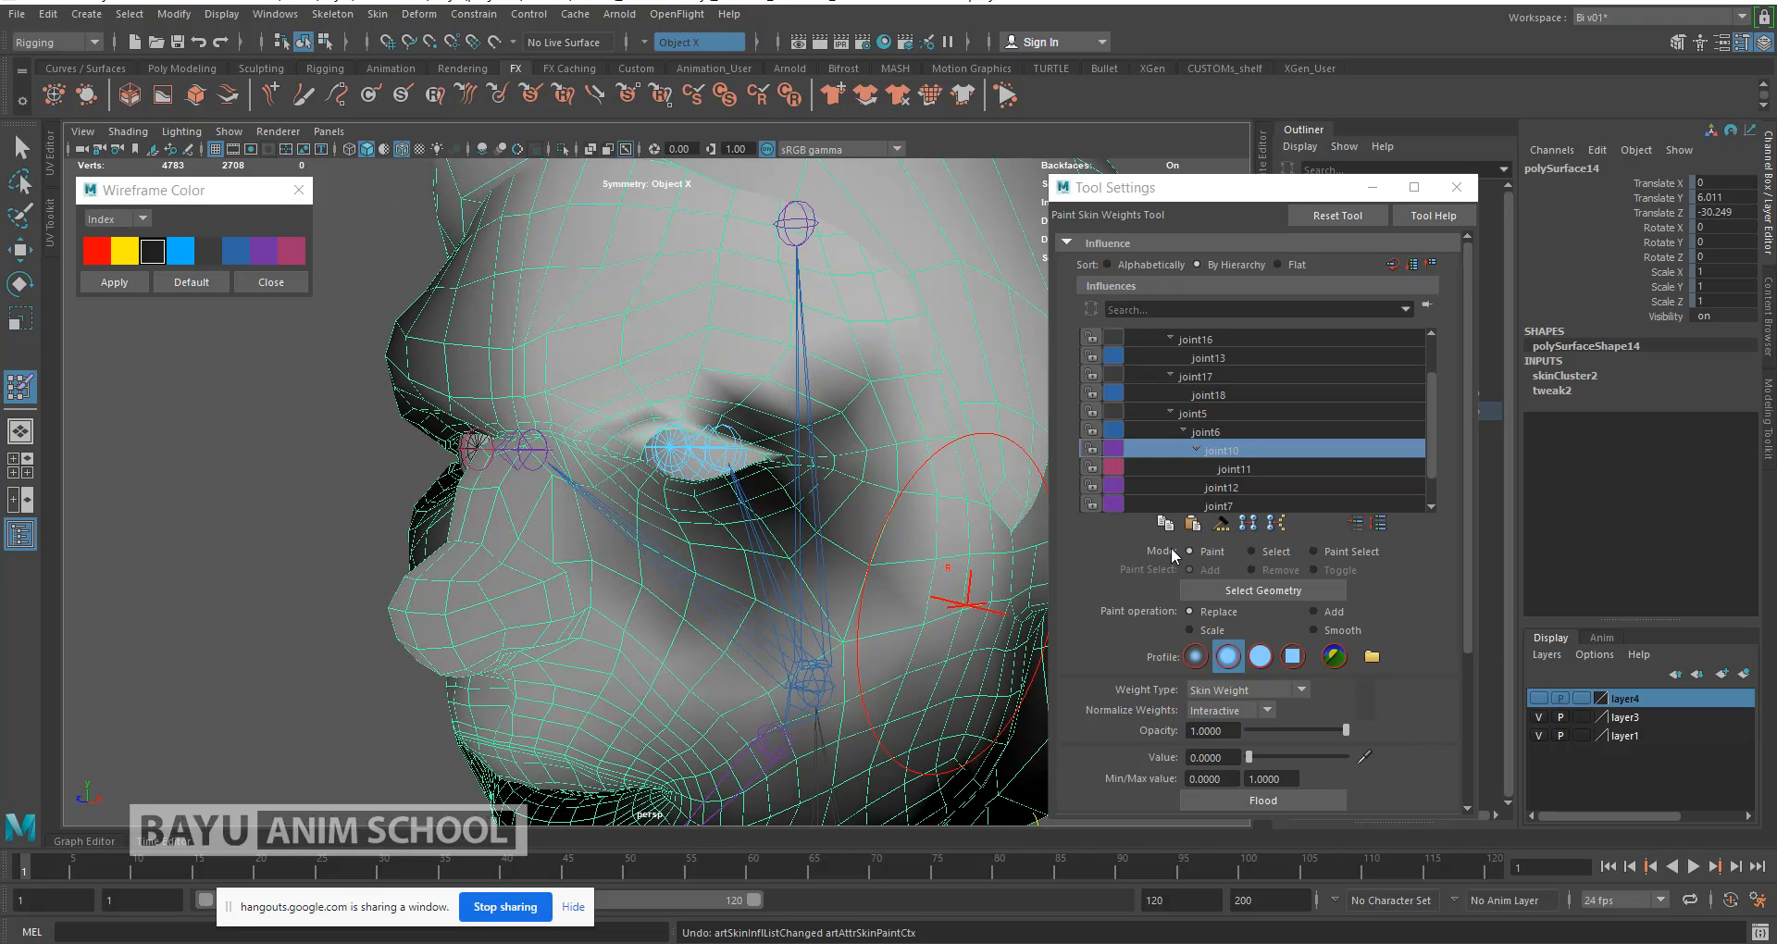
left_click(1219, 427)
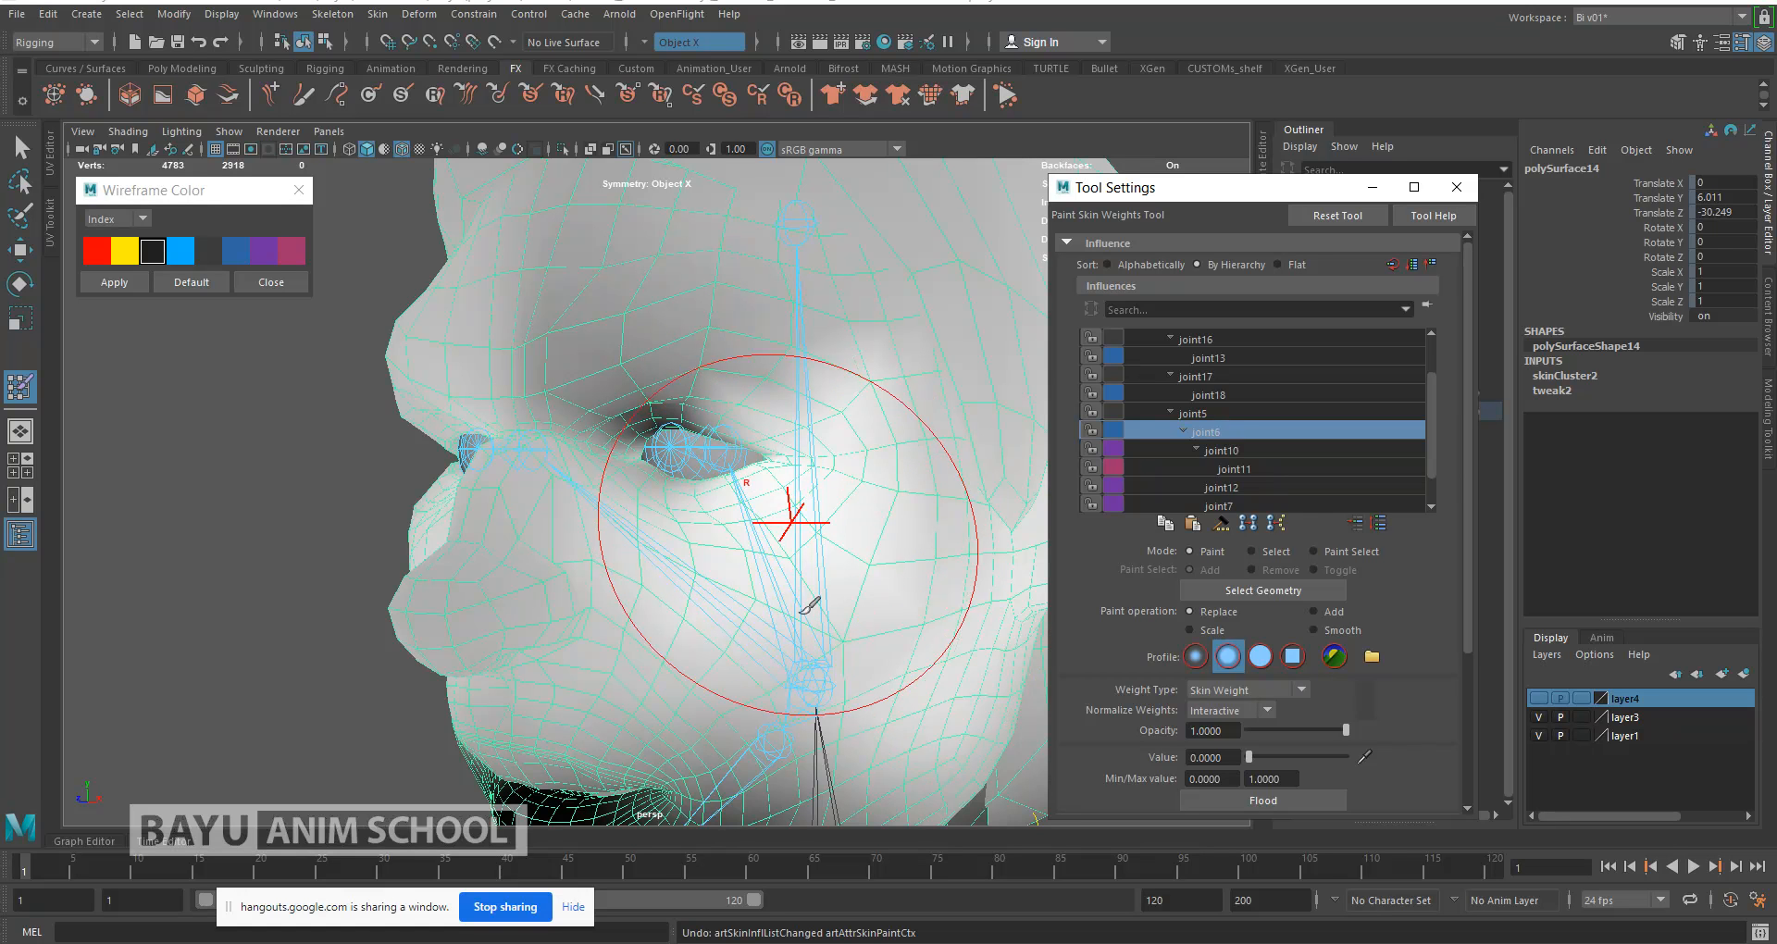
left_click(1221, 451)
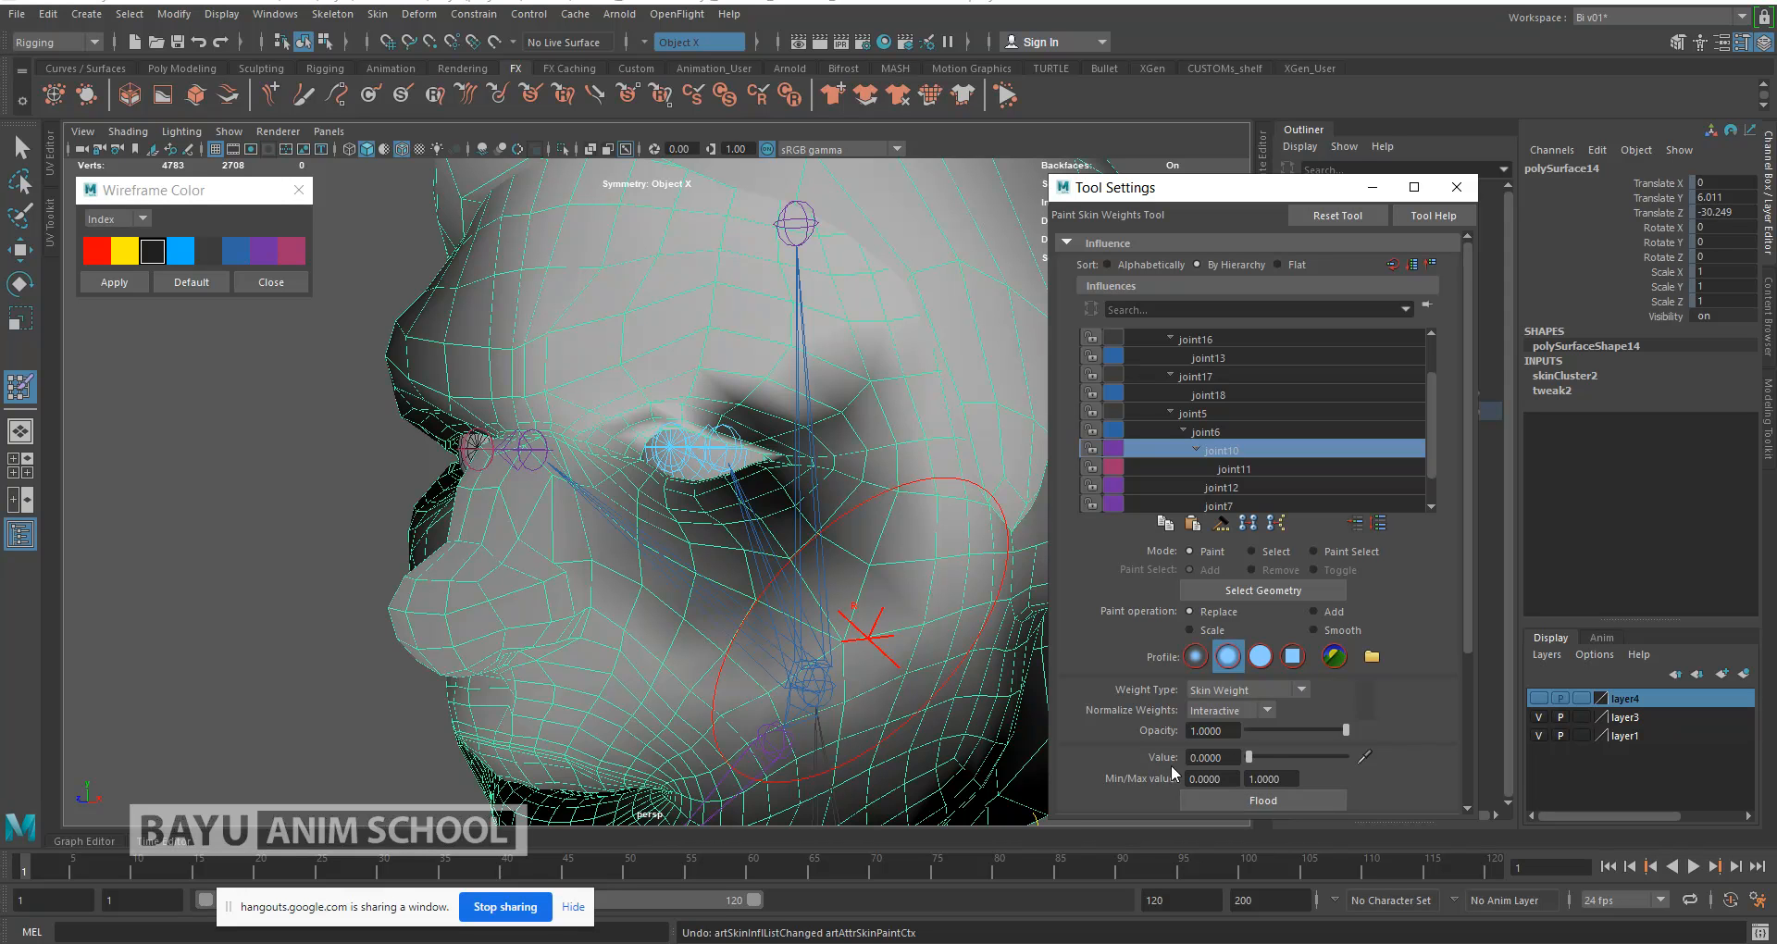
left_click(1250, 800)
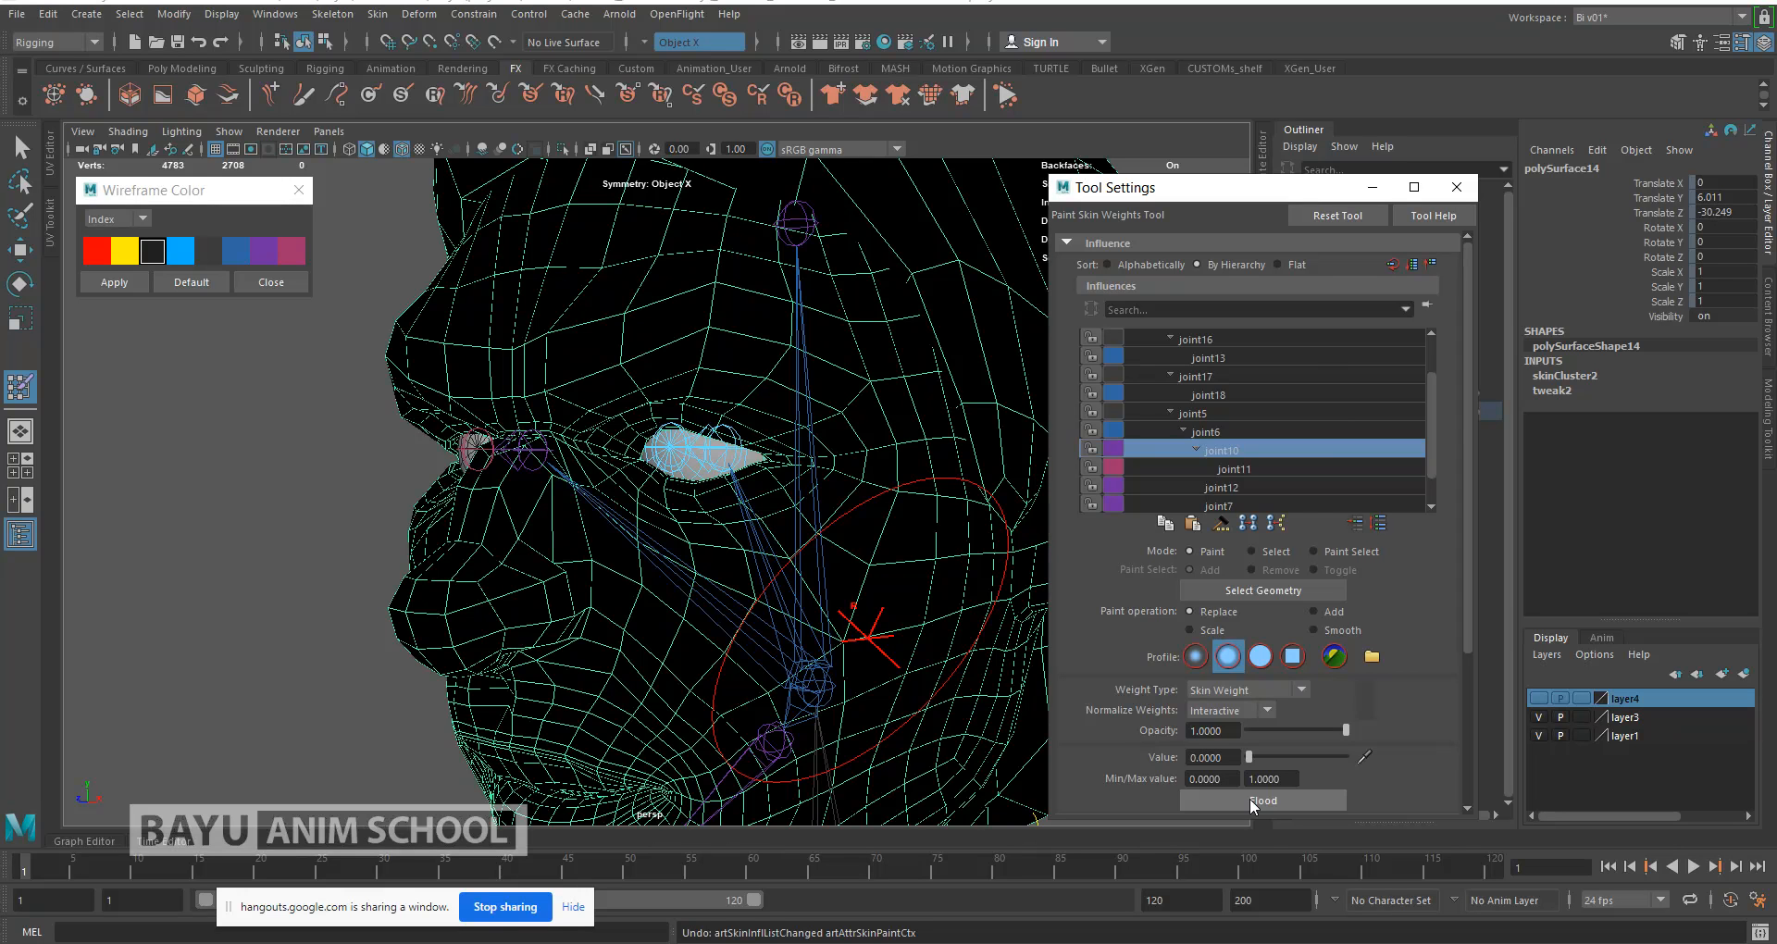
Step: Examine the head mesh's weights for joint7, joint8, joint9 and joint12
scroll(1337, 408, "down", 2)
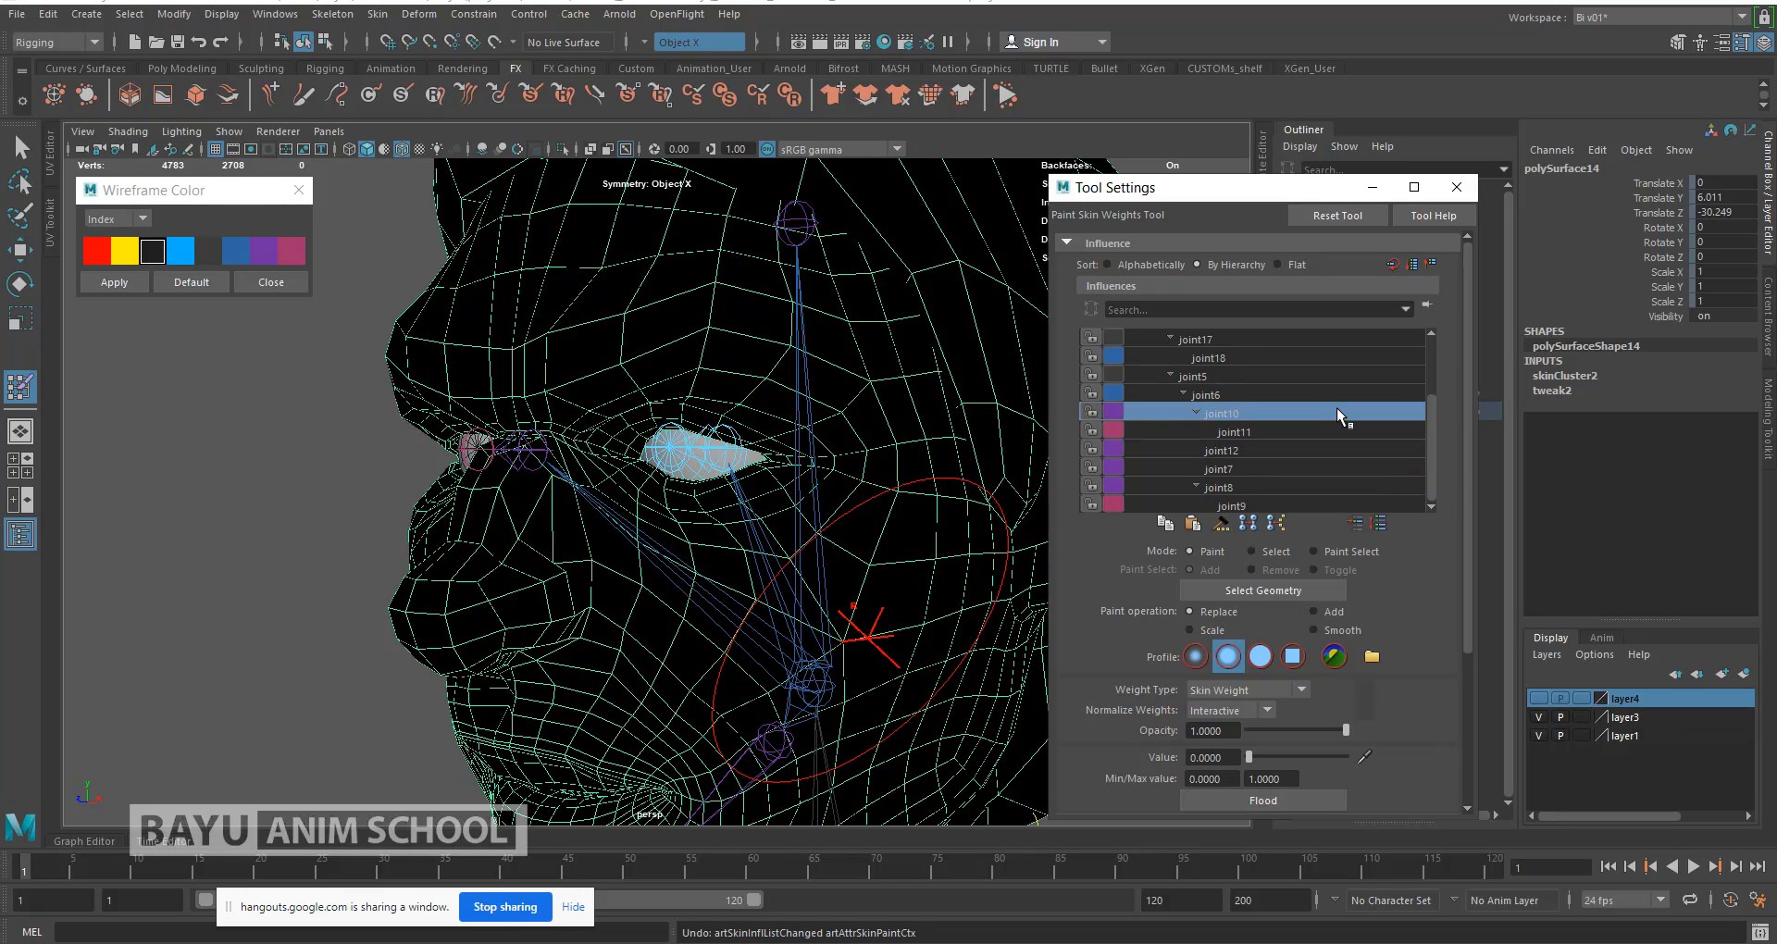
left_click(1220, 487)
left_click(1220, 469)
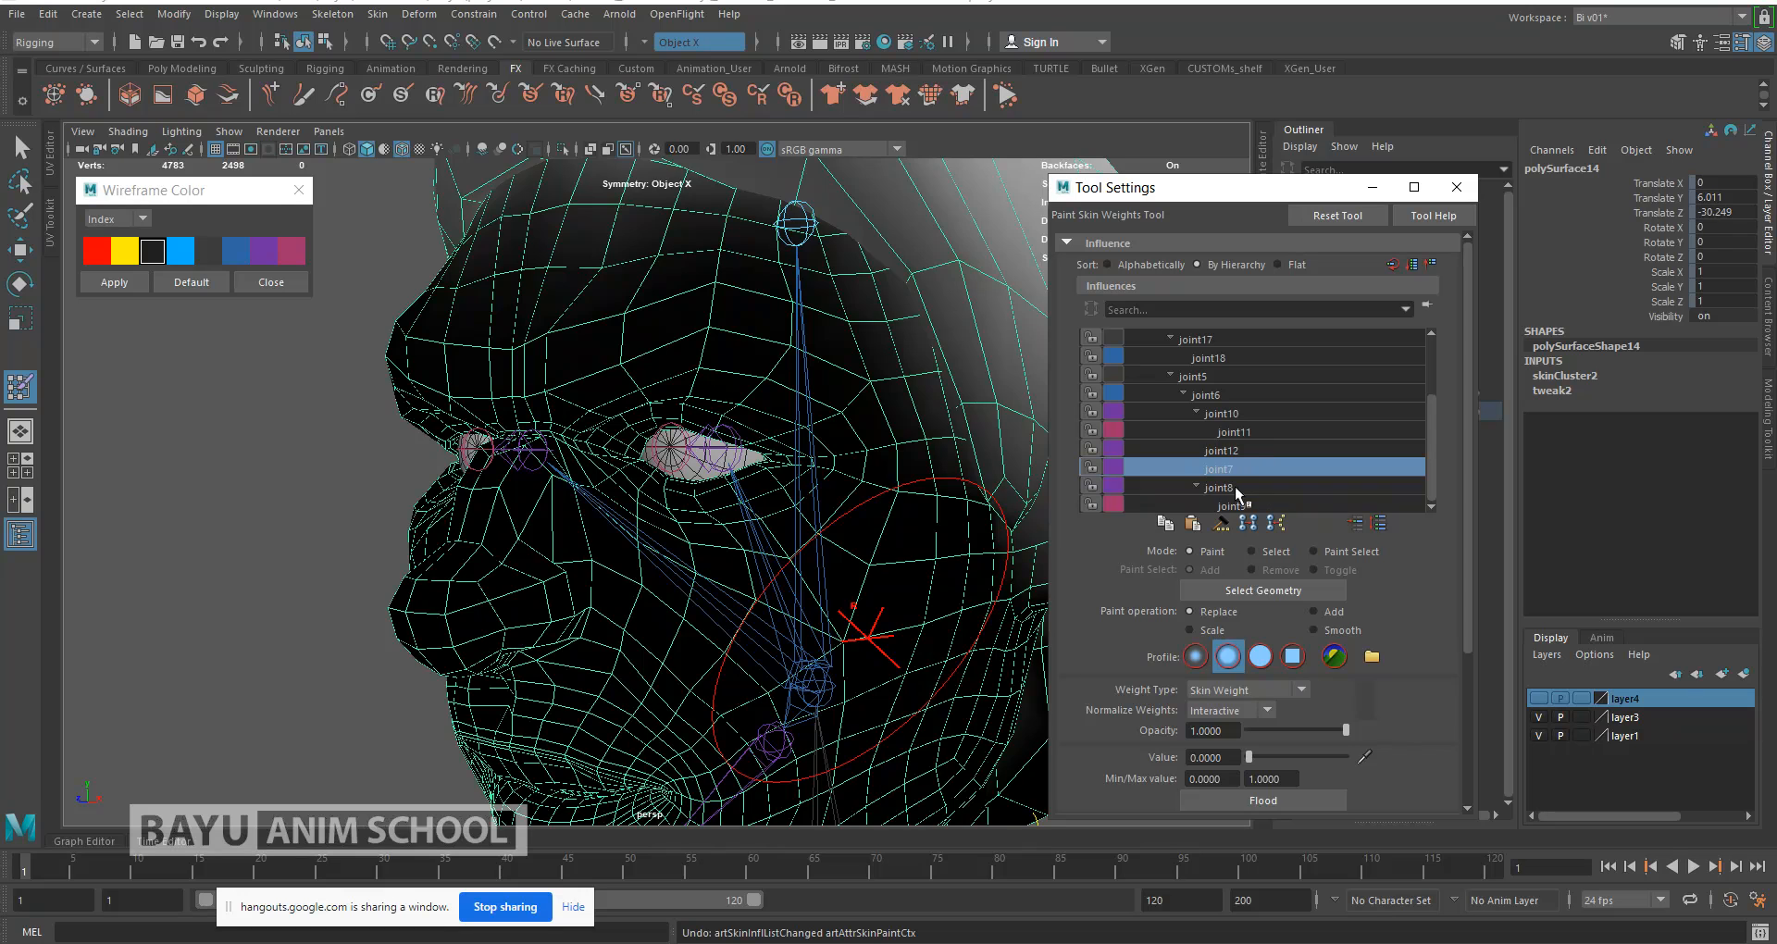
left_click(1235, 486)
left_click(1245, 506)
left_click(1233, 491)
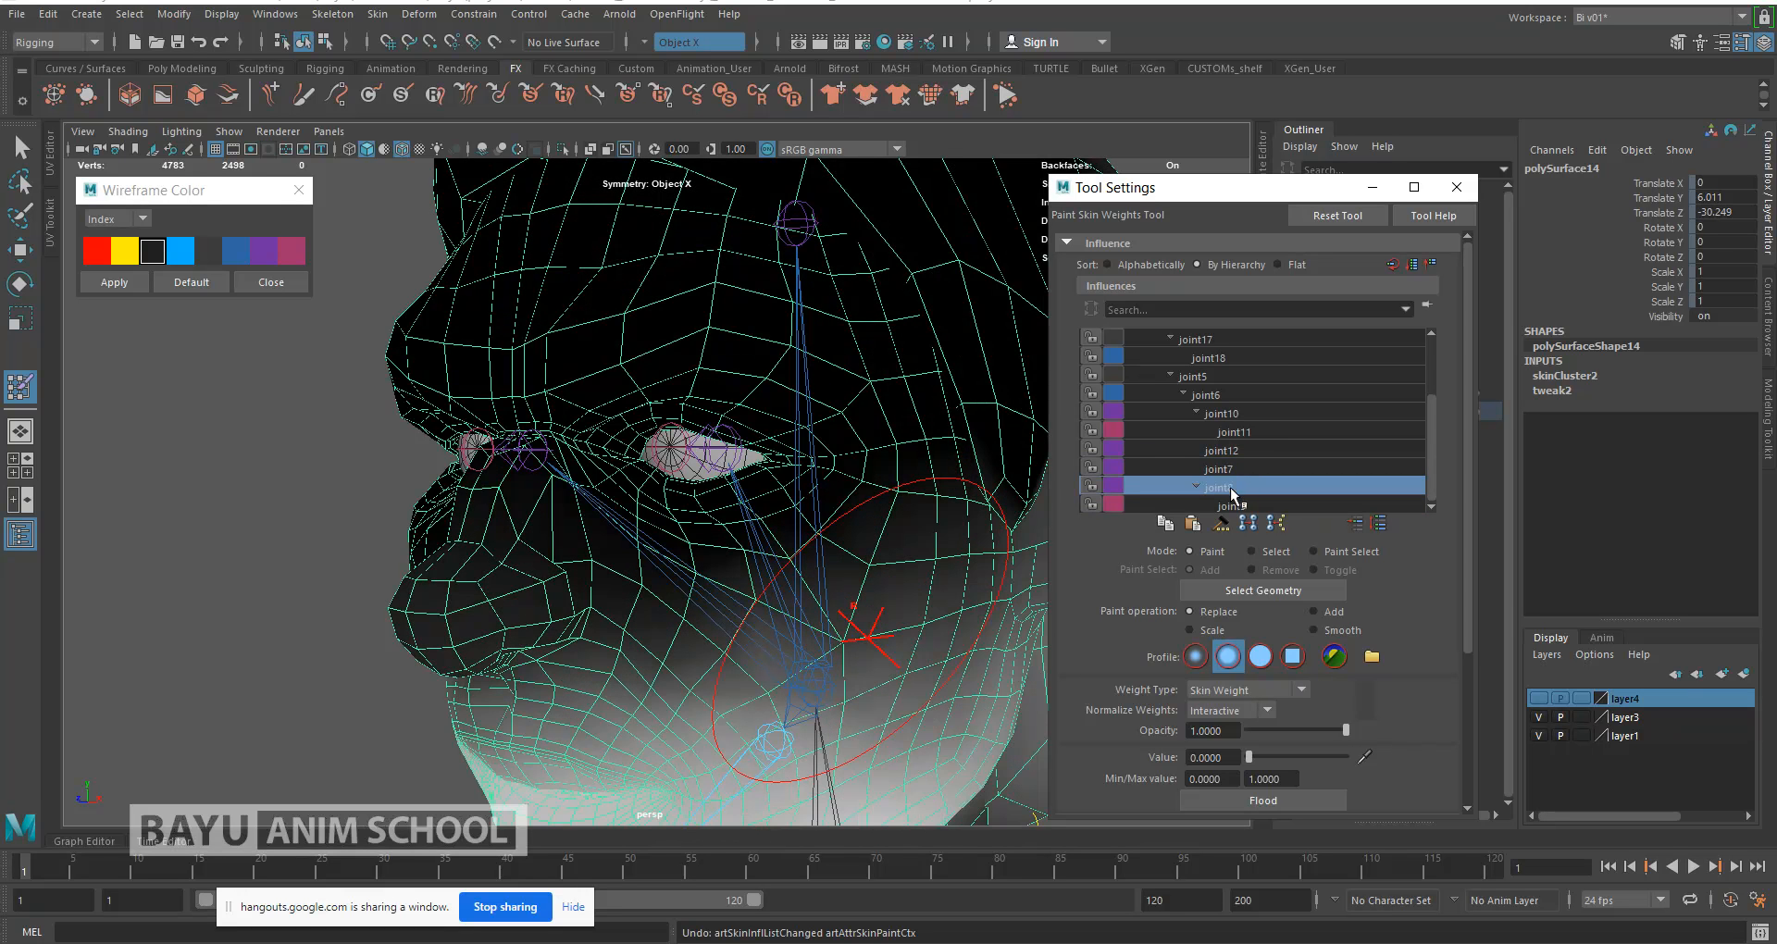
left_click(1233, 446)
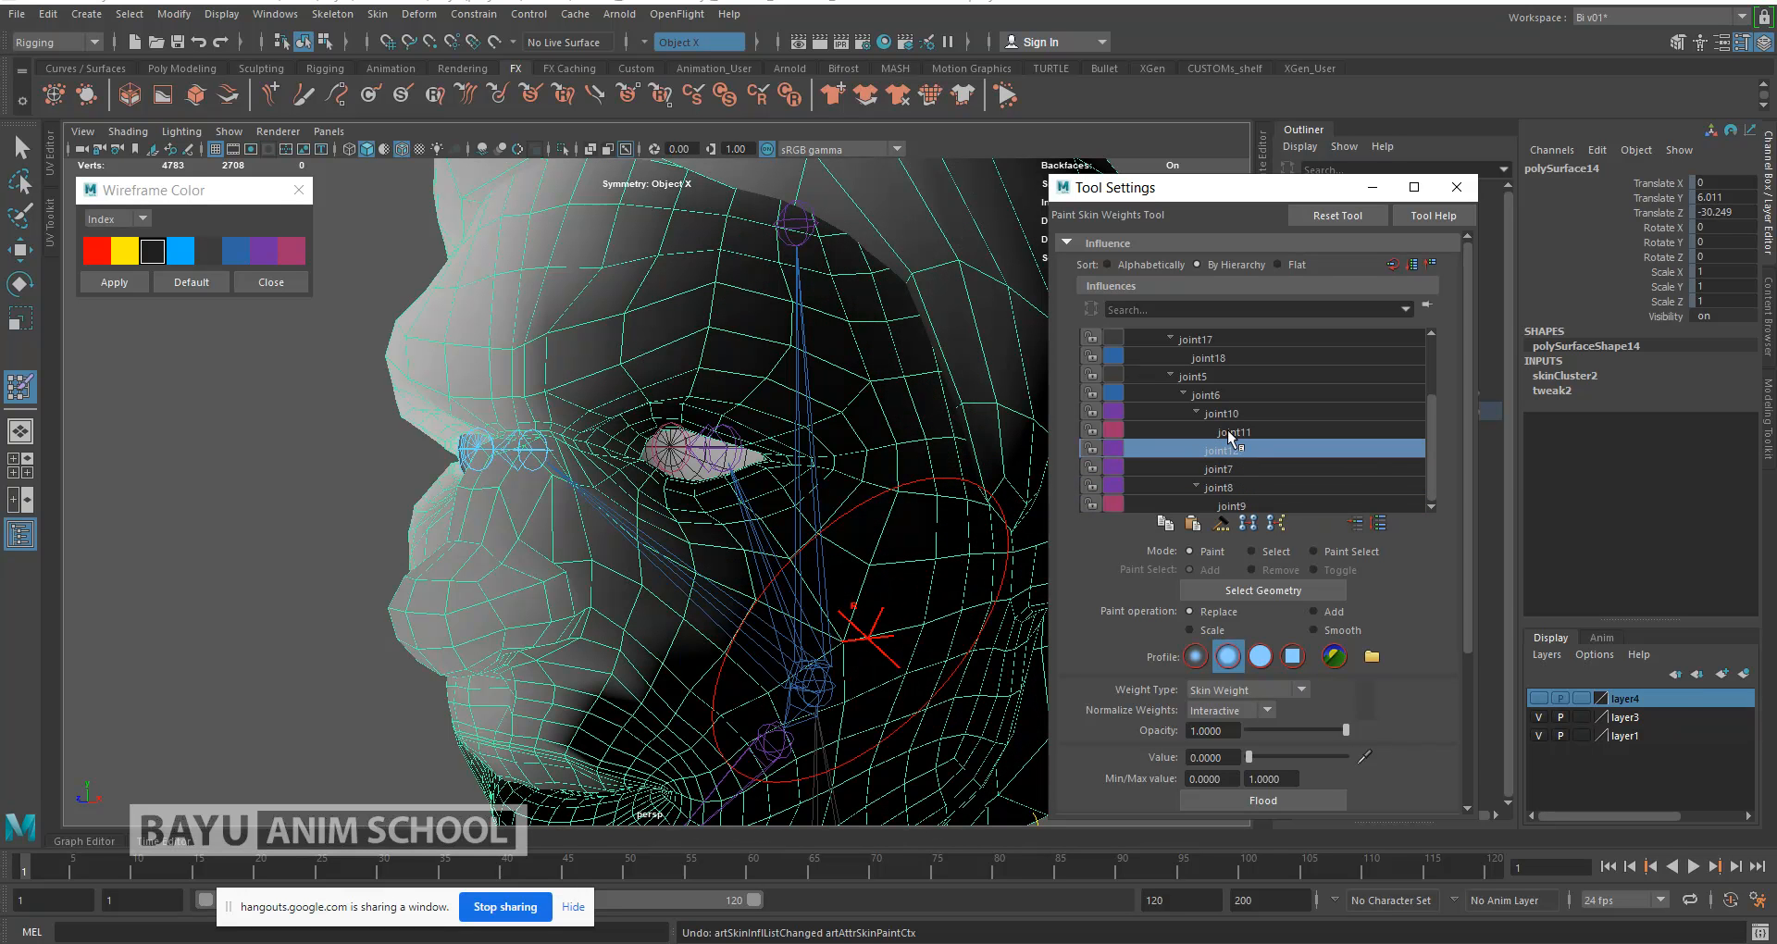
Step: Flood joint12's weights on the head mesh with a value of 0 and leave weight painting
middle_click_drag(519, 608, 495, 574, "alt")
left_click_drag(505, 571, 721, 584, "alt")
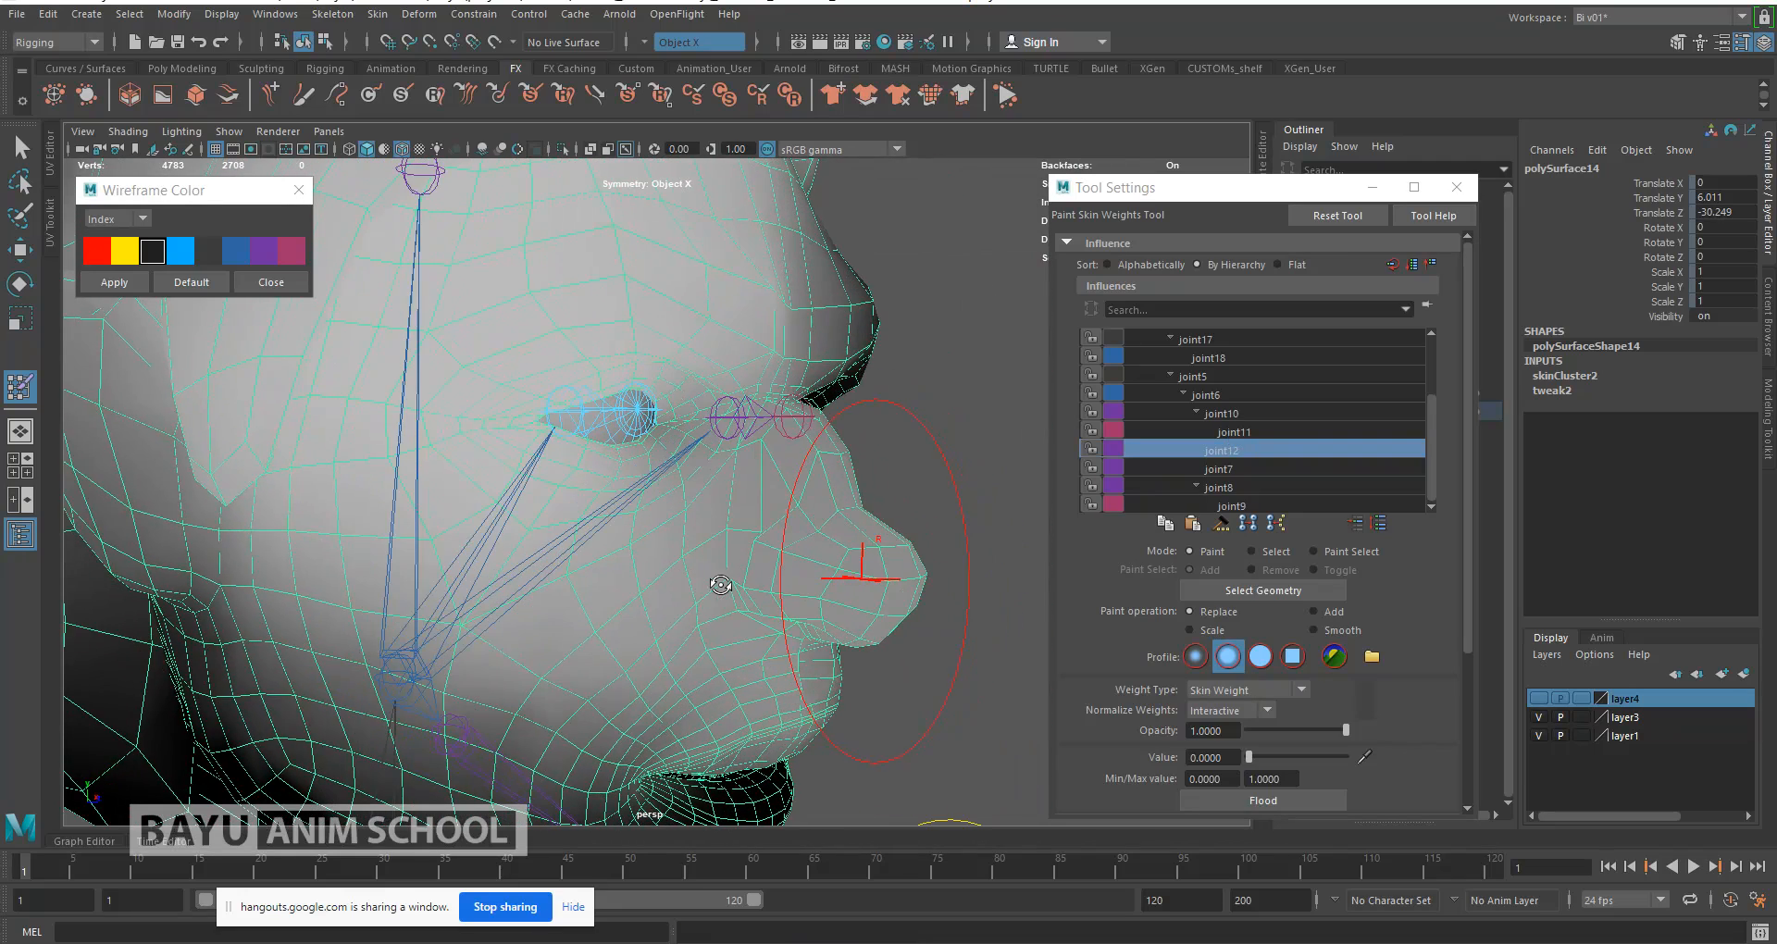
left_click(1235, 413)
left_click(1243, 448)
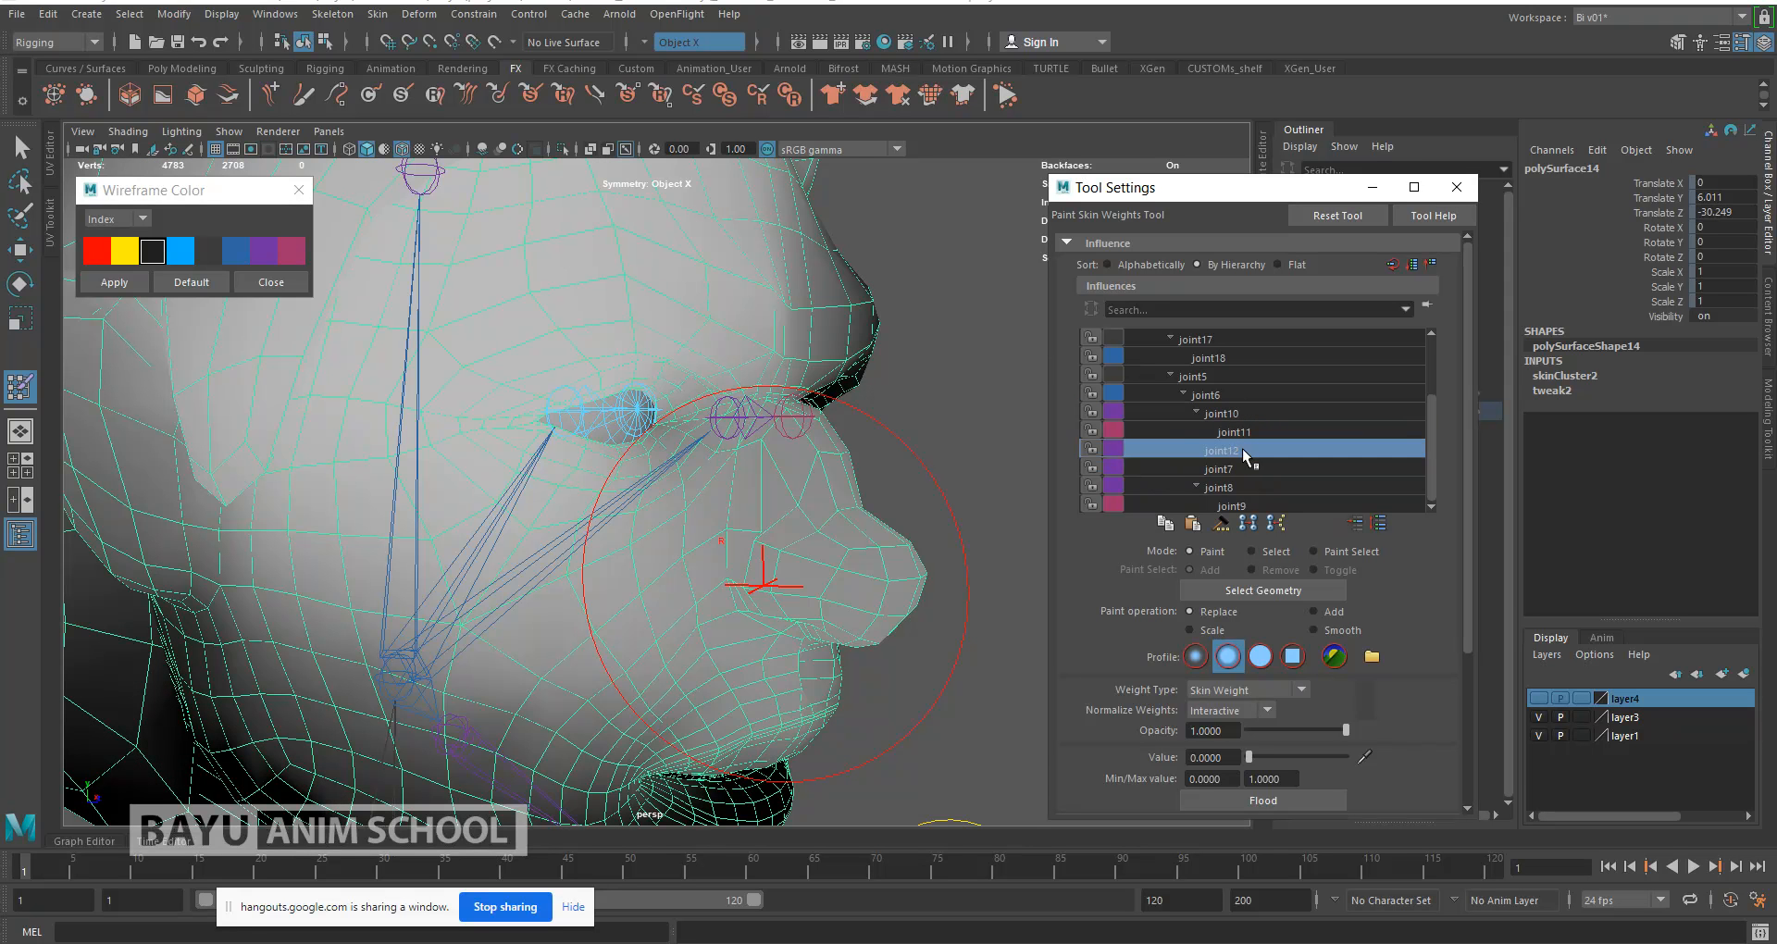
left_click(1241, 468)
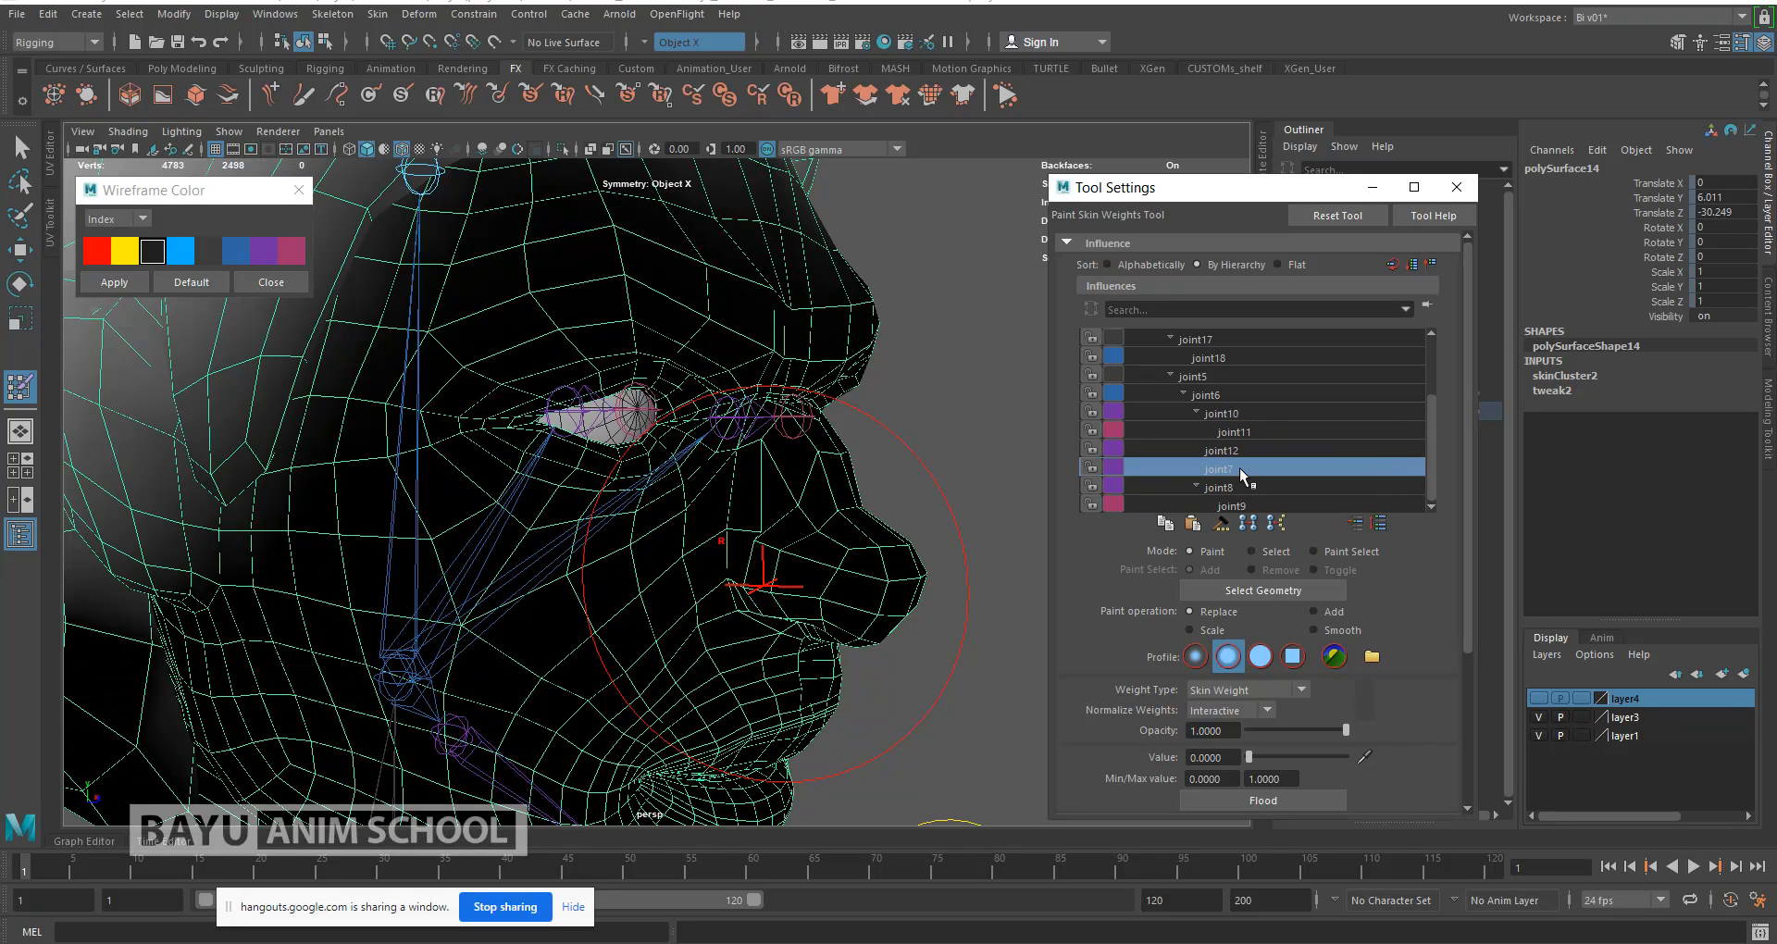
left_click(1232, 449)
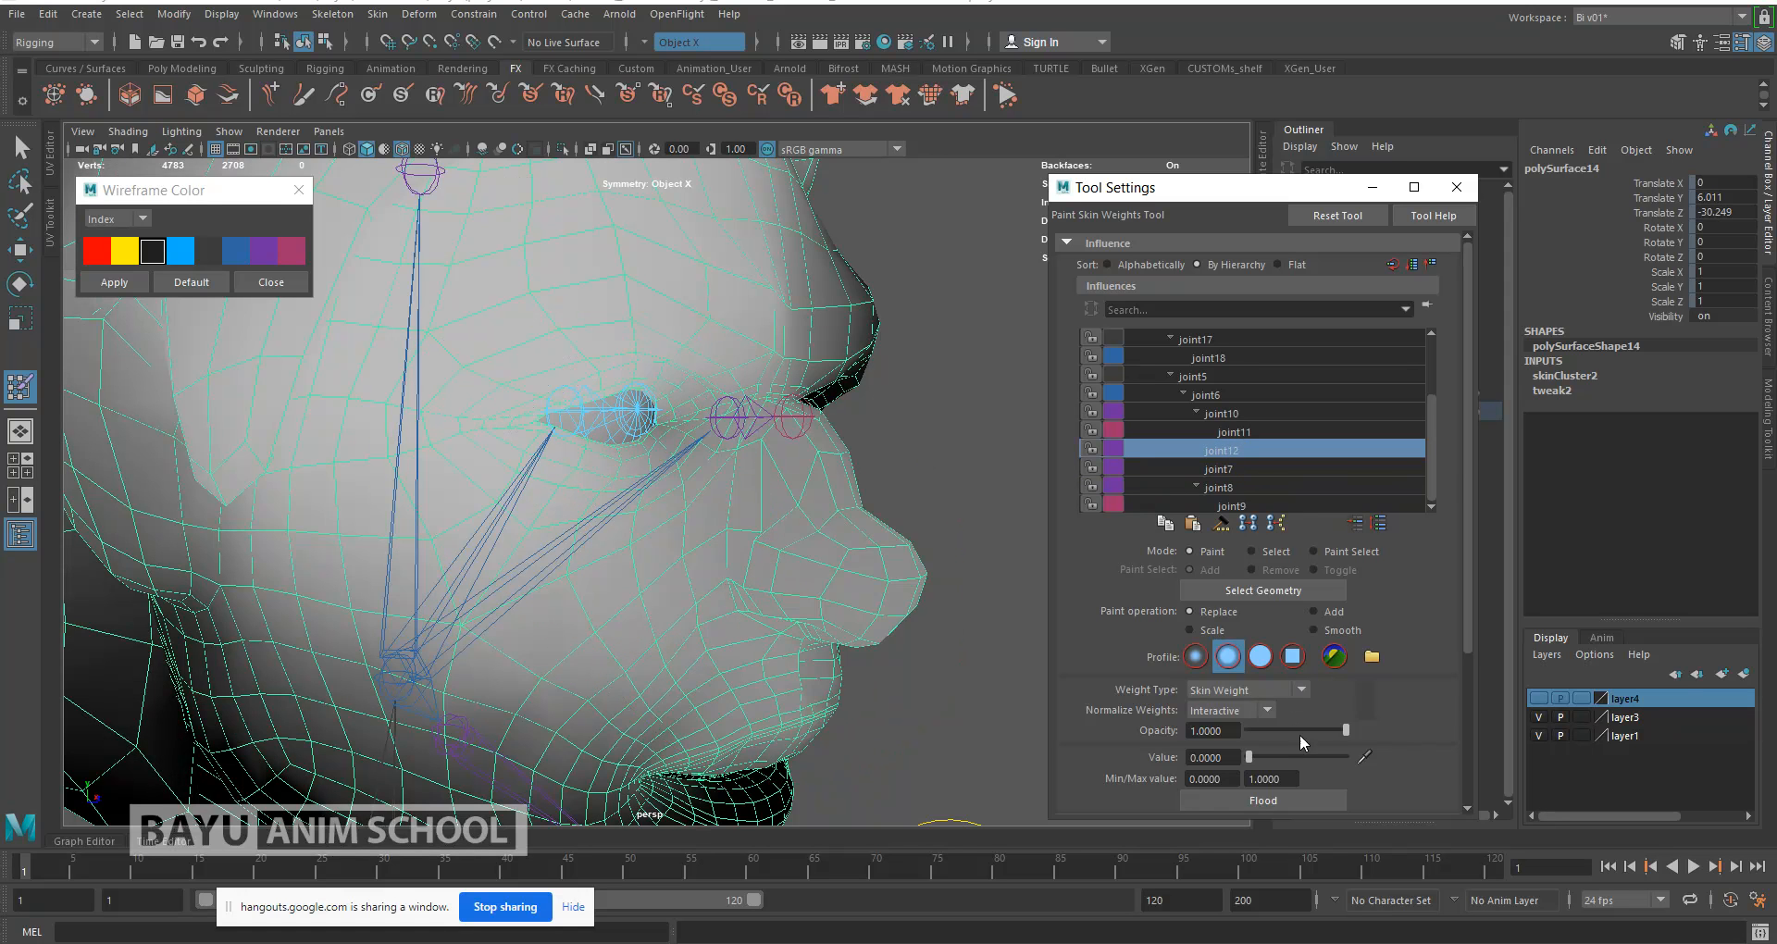
left_click(1264, 803)
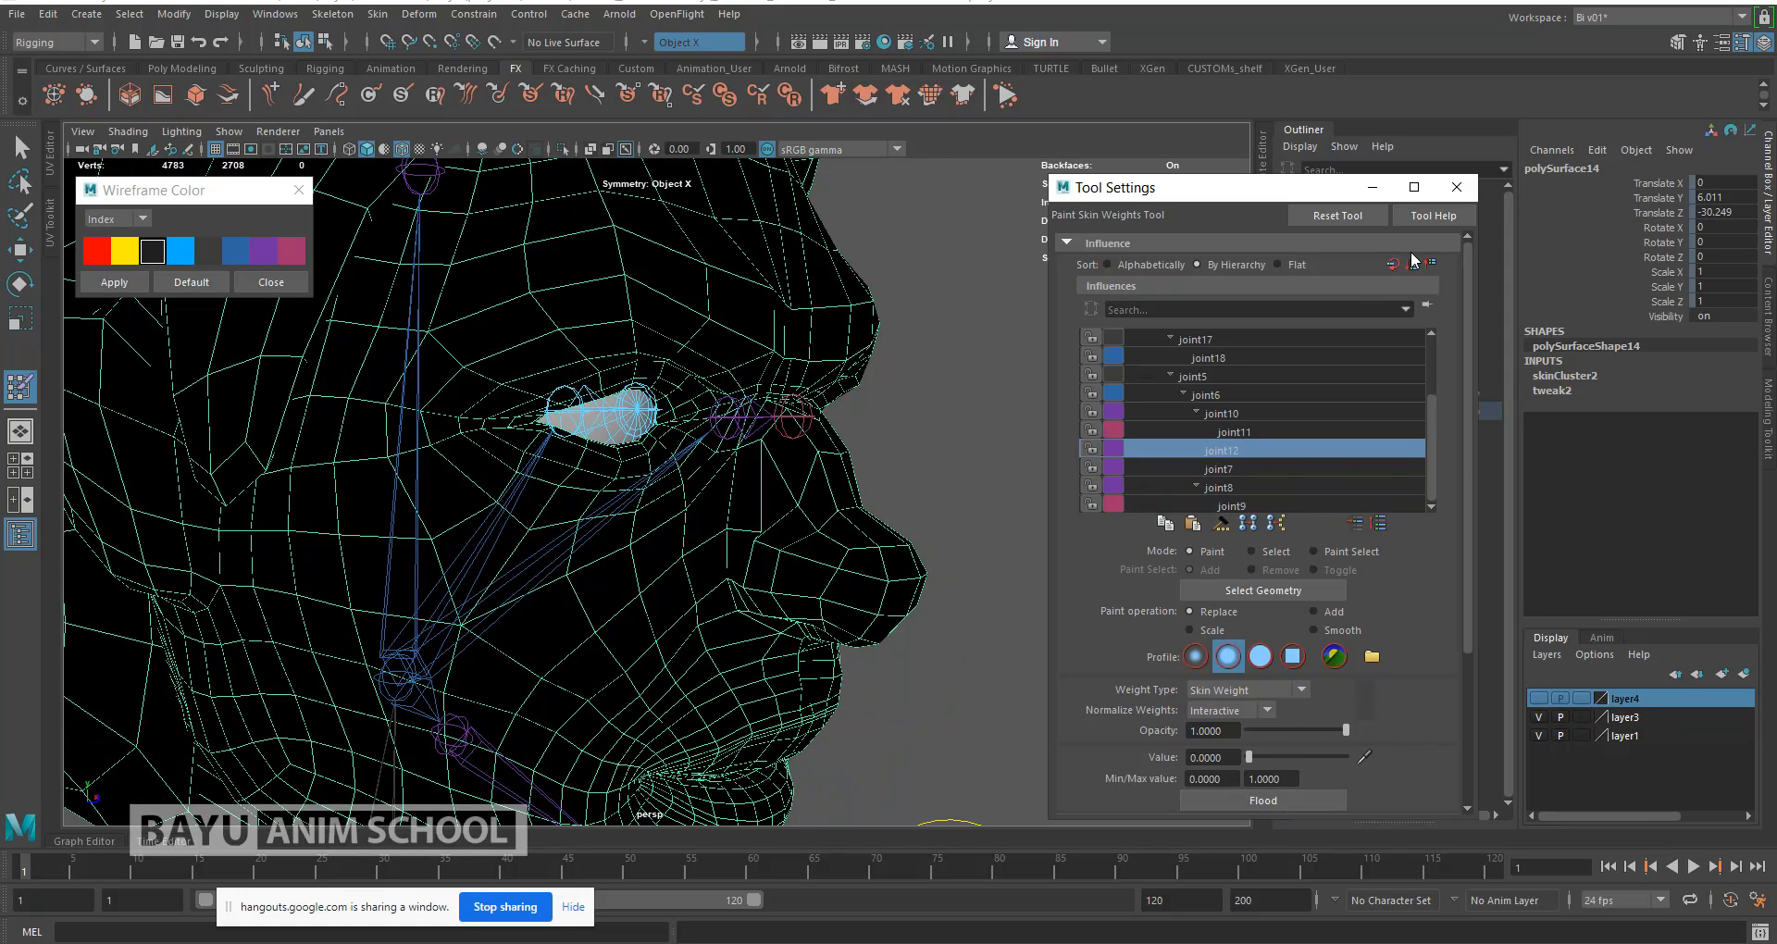
left_click(1457, 188)
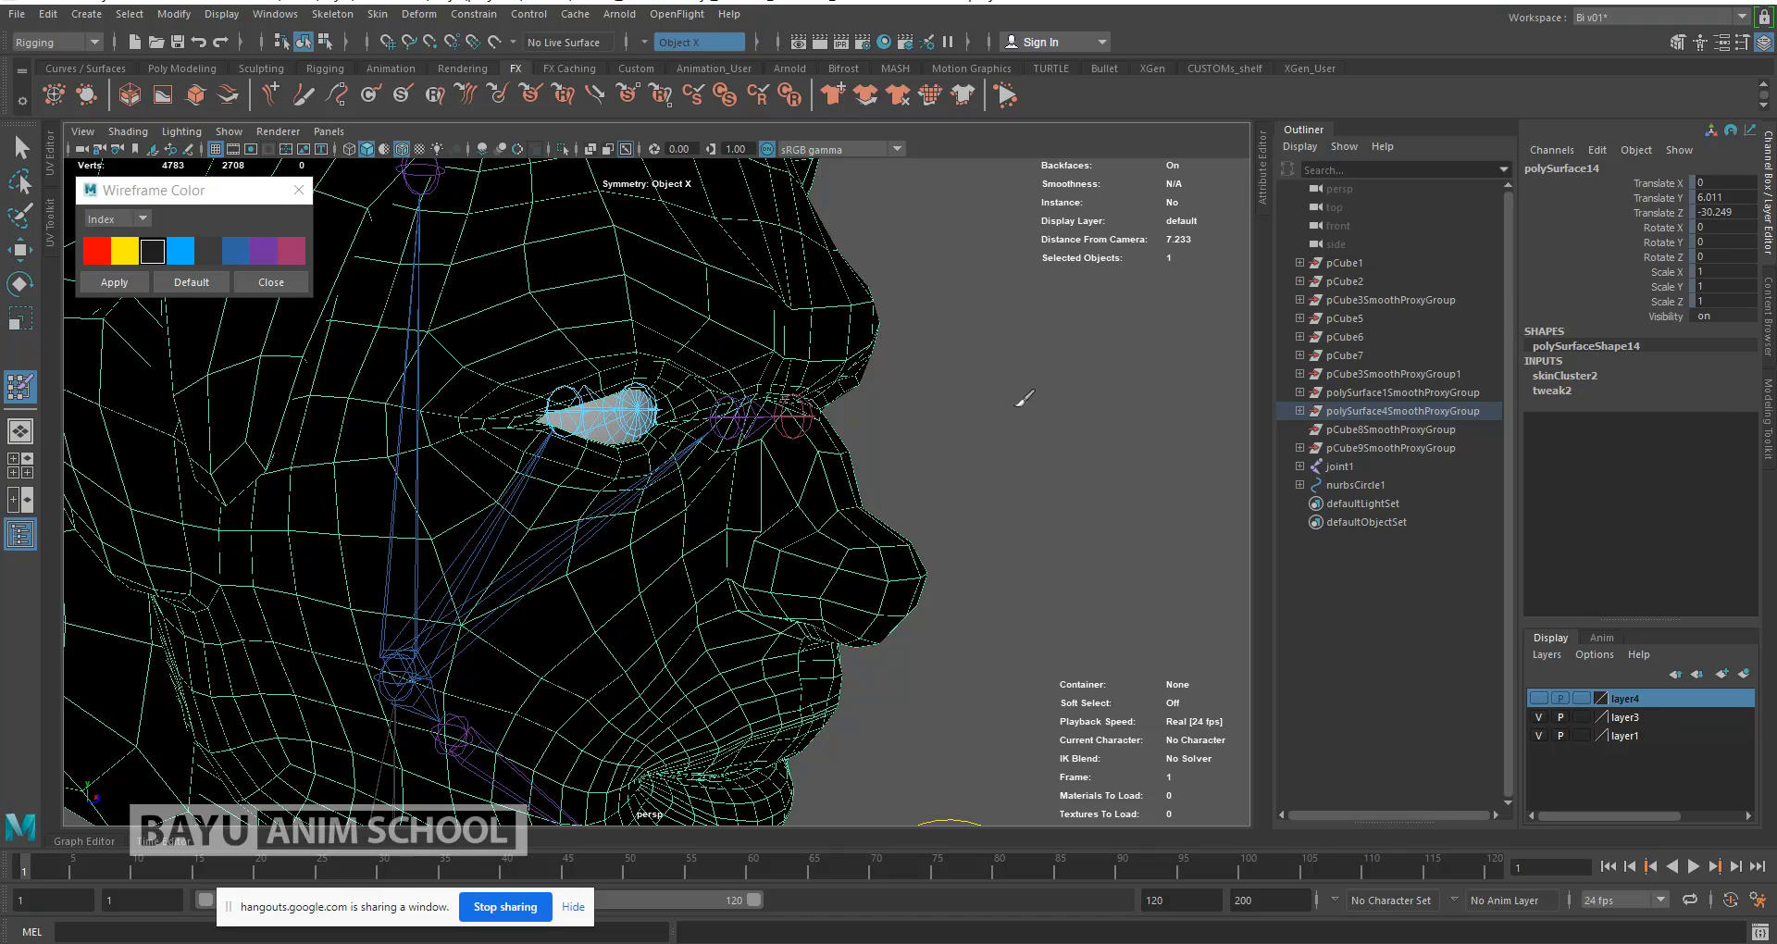
key("w")
left_click(1016, 407)
Step: Test the corrected eye weights by moving both eye controls together around the front of the face
scroll(1000, 440, "down", 3)
left_click_drag(988, 464, 901, 536, "alt")
scroll(929, 541, "down", 3)
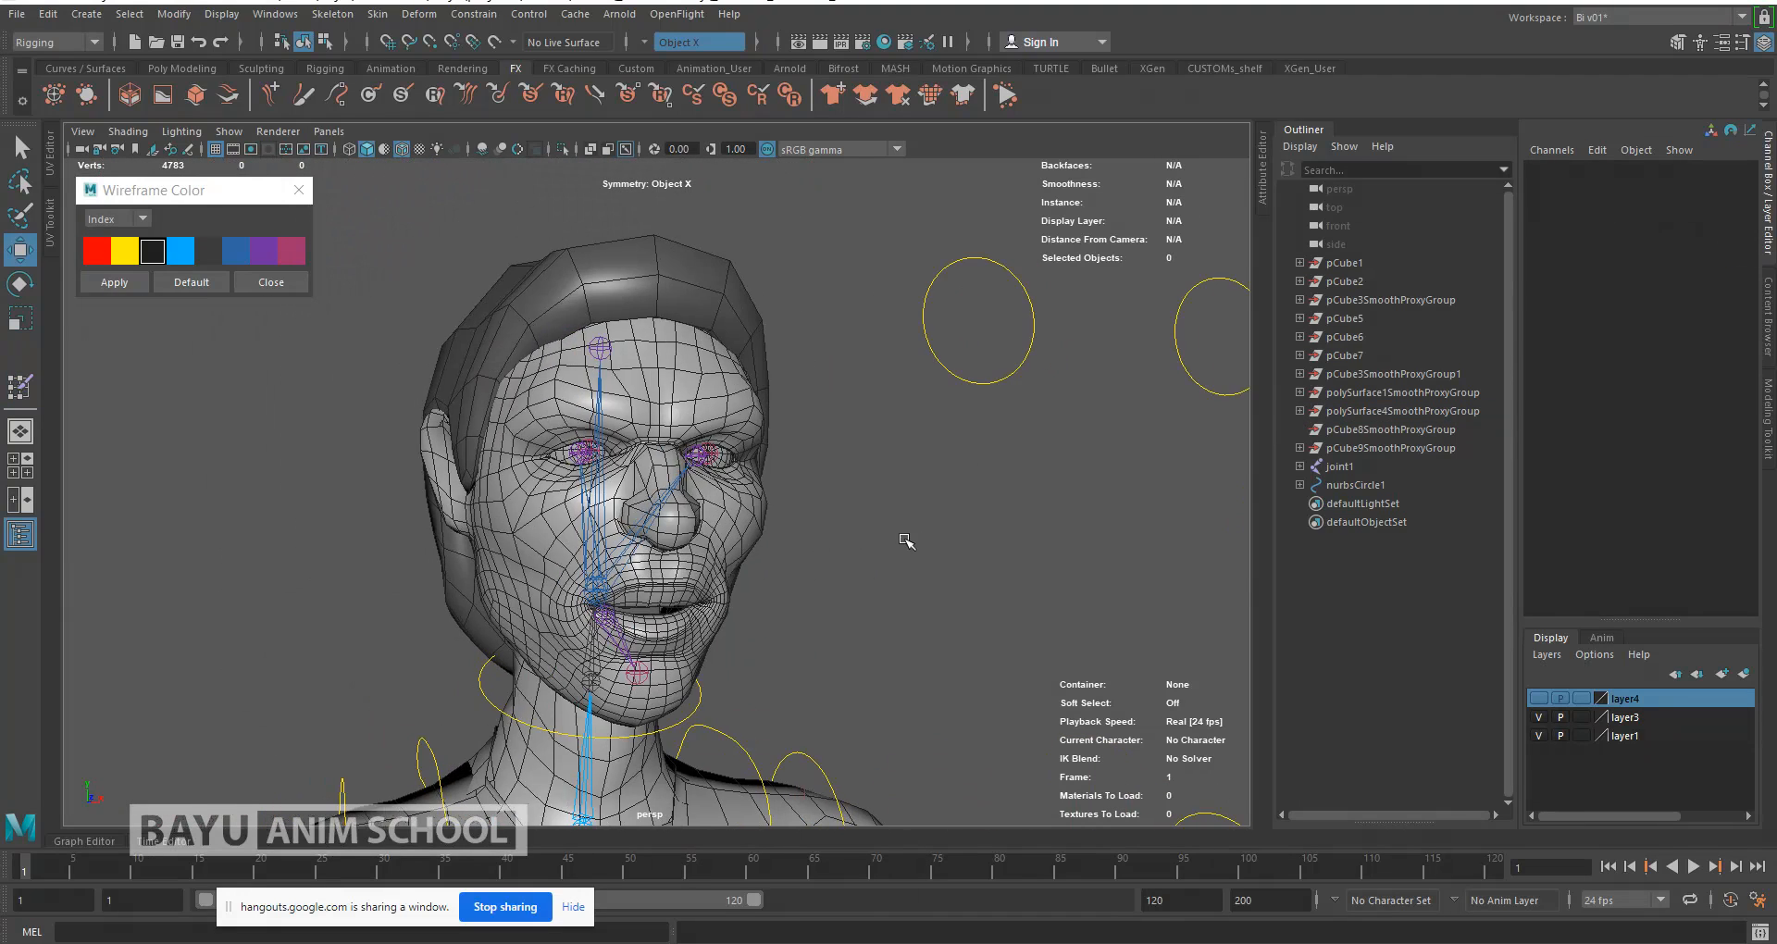
scroll(932, 528, "down", 2)
left_click_drag(876, 380, 1034, 398)
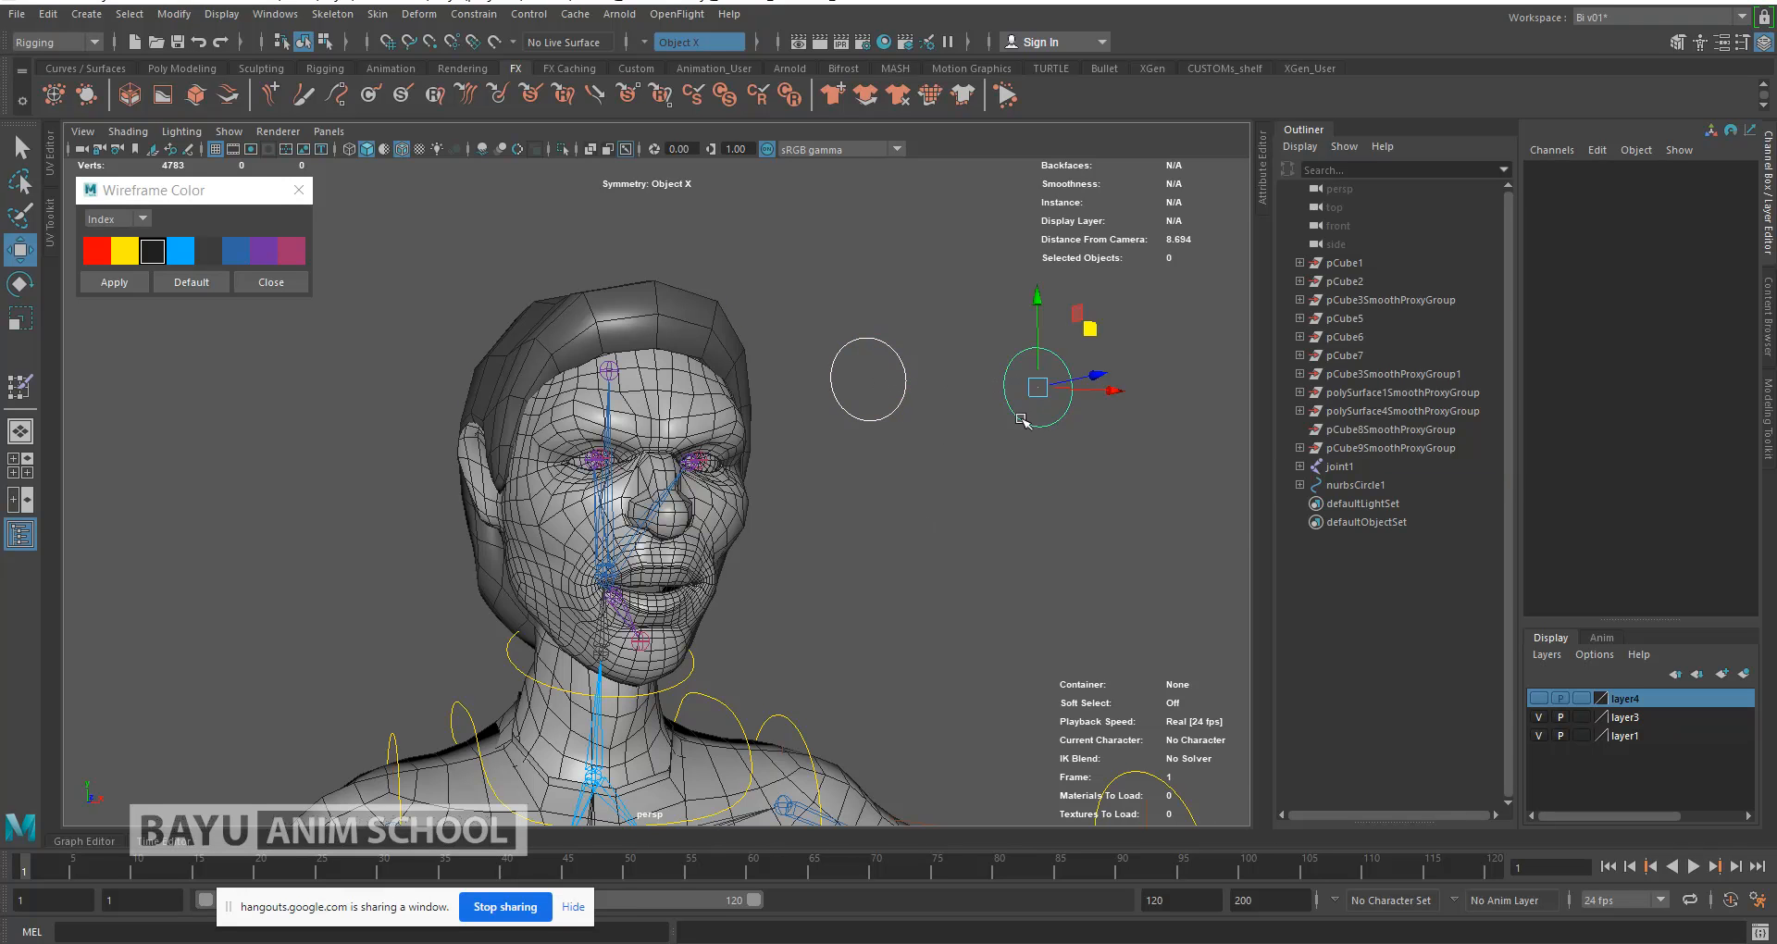
scroll(1029, 437, "up", 3)
left_click(1041, 455)
left_click_drag(1014, 488, 956, 509, "alt")
left_click_drag(825, 435, 1041, 428)
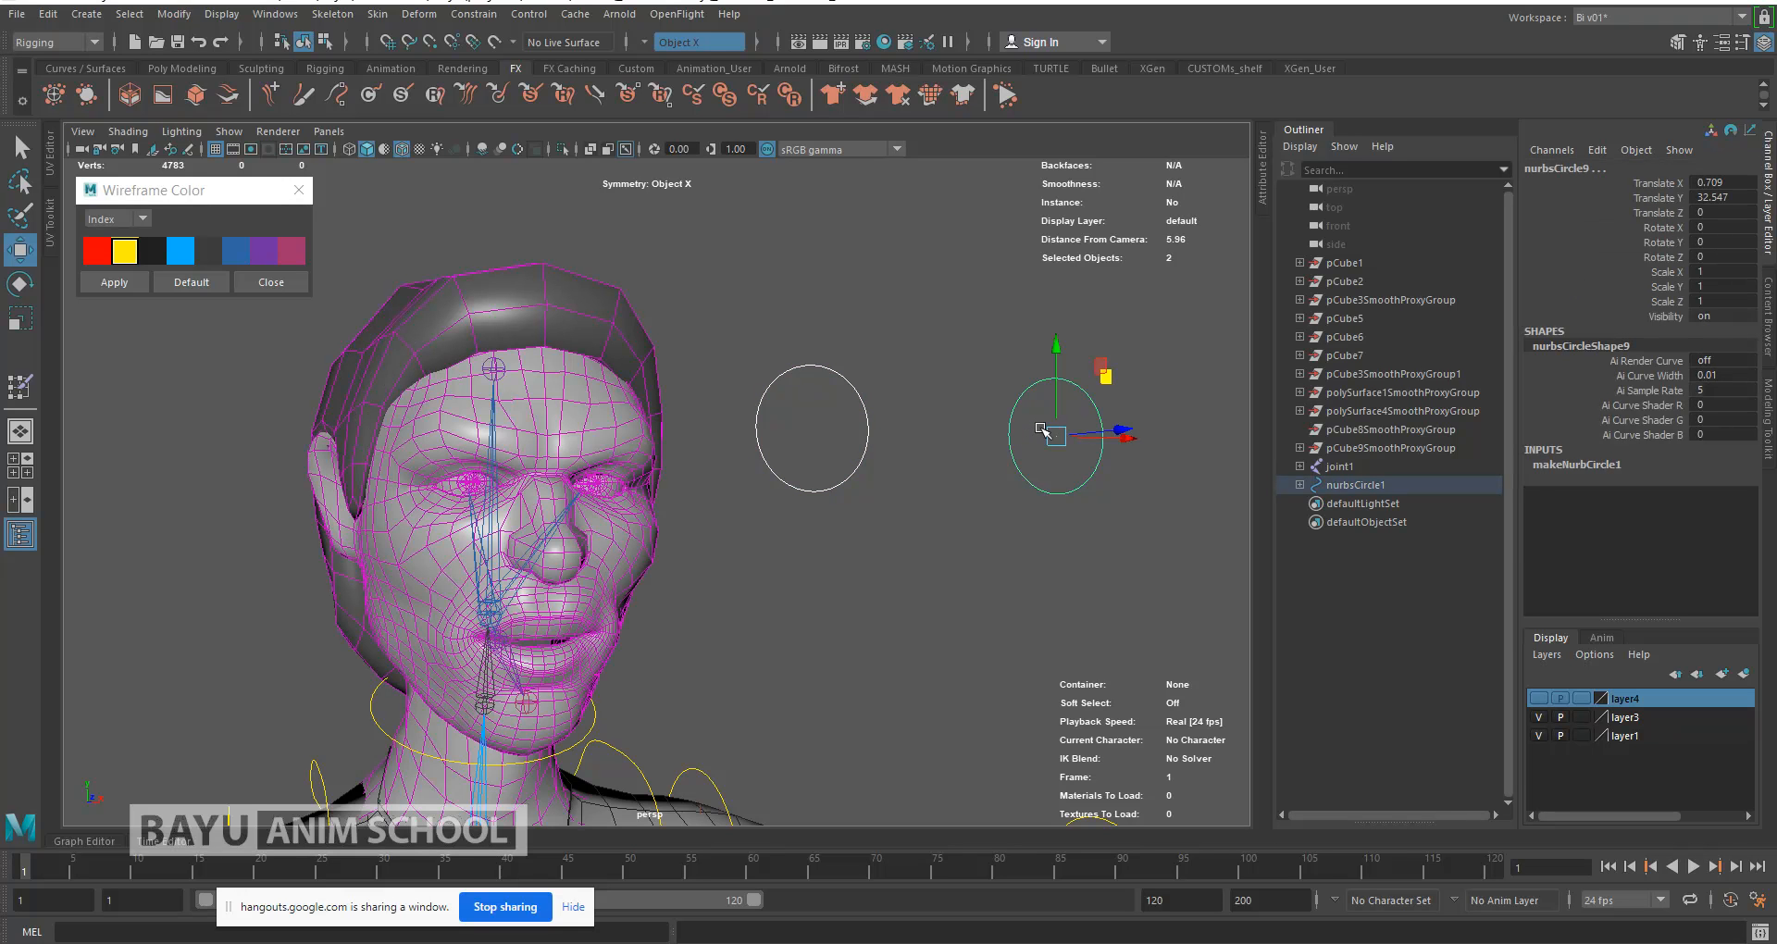
left_click_drag(970, 556, 746, 515, "alt")
scroll(747, 515, "up", 5)
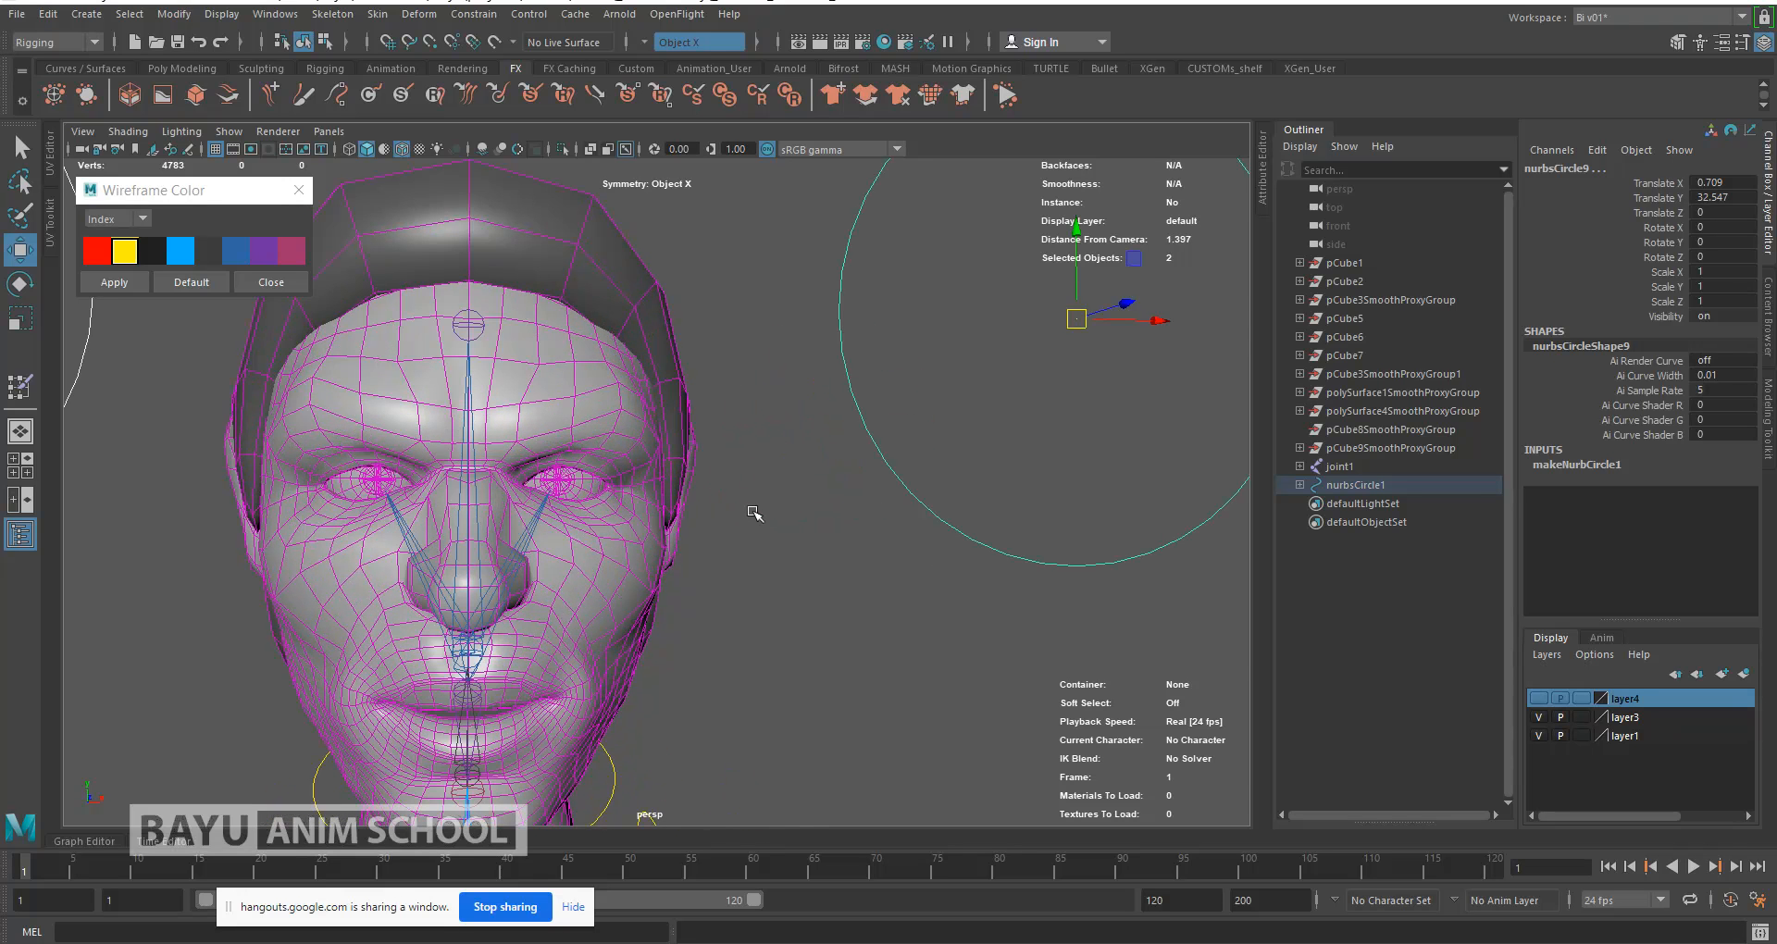
scroll(812, 492, "down", 5)
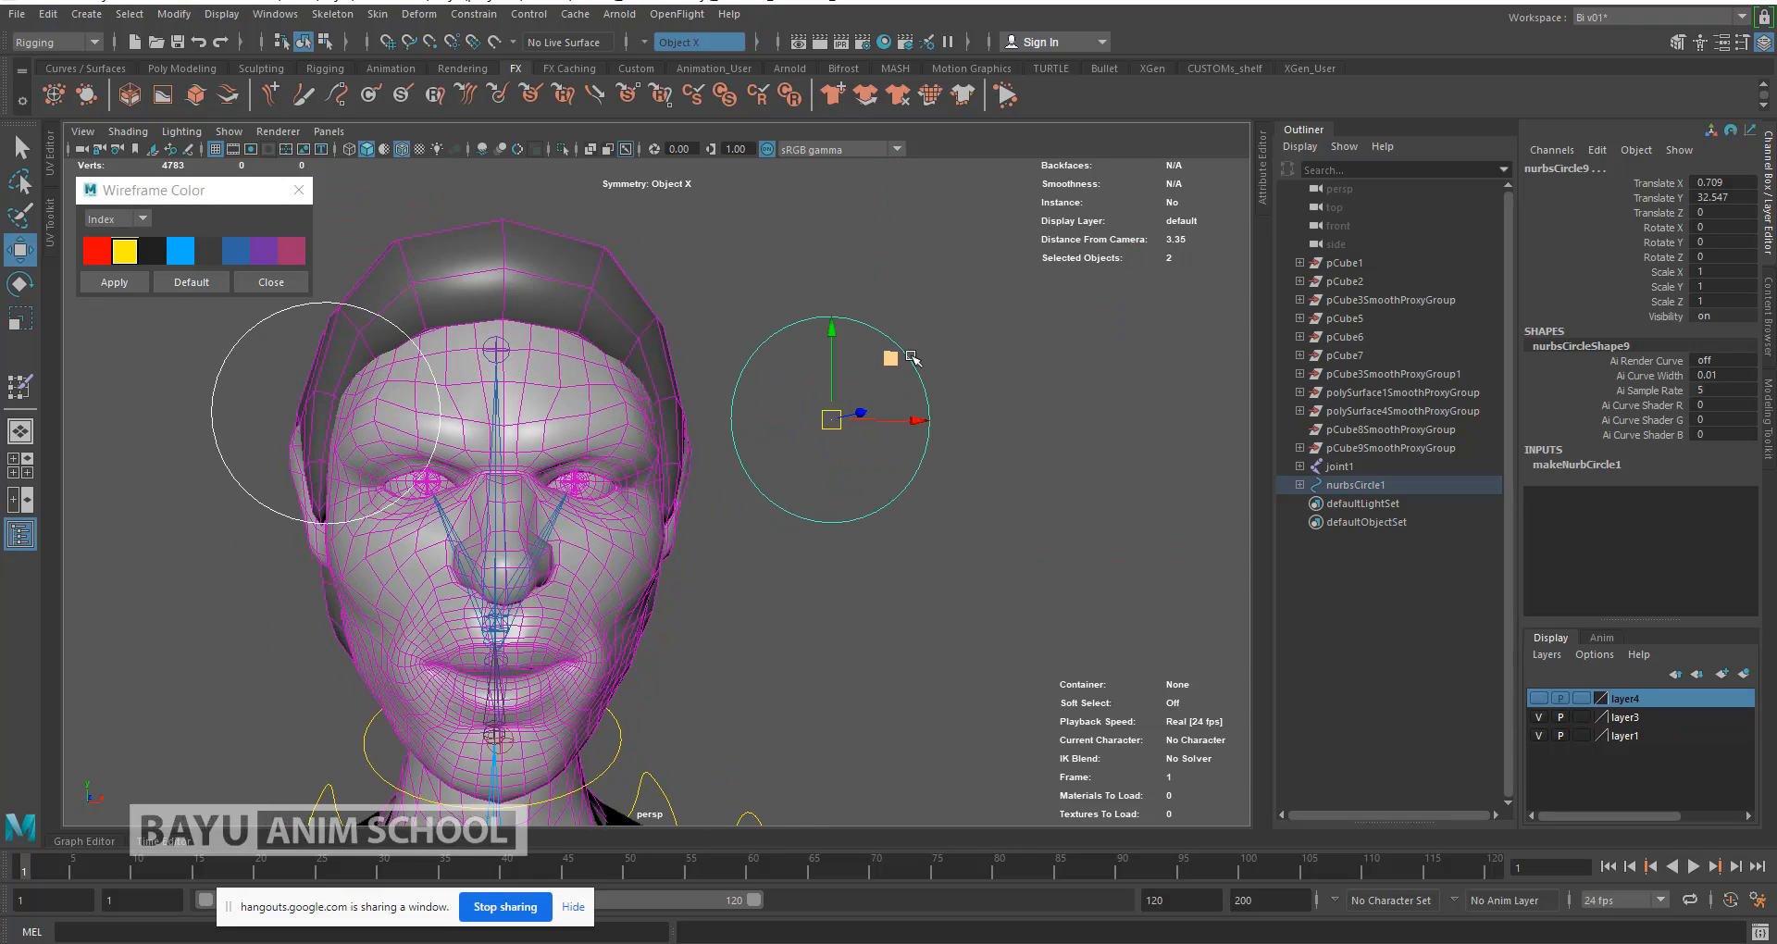
left_click_drag(911, 359, 1026, 937)
left_click_drag(992, 763, 957, 432)
left_click(802, 501)
Step: Recheck the head mesh's painted skin weights for joint17, joint5, joint6, joint10 and joint11
left_click(633, 568)
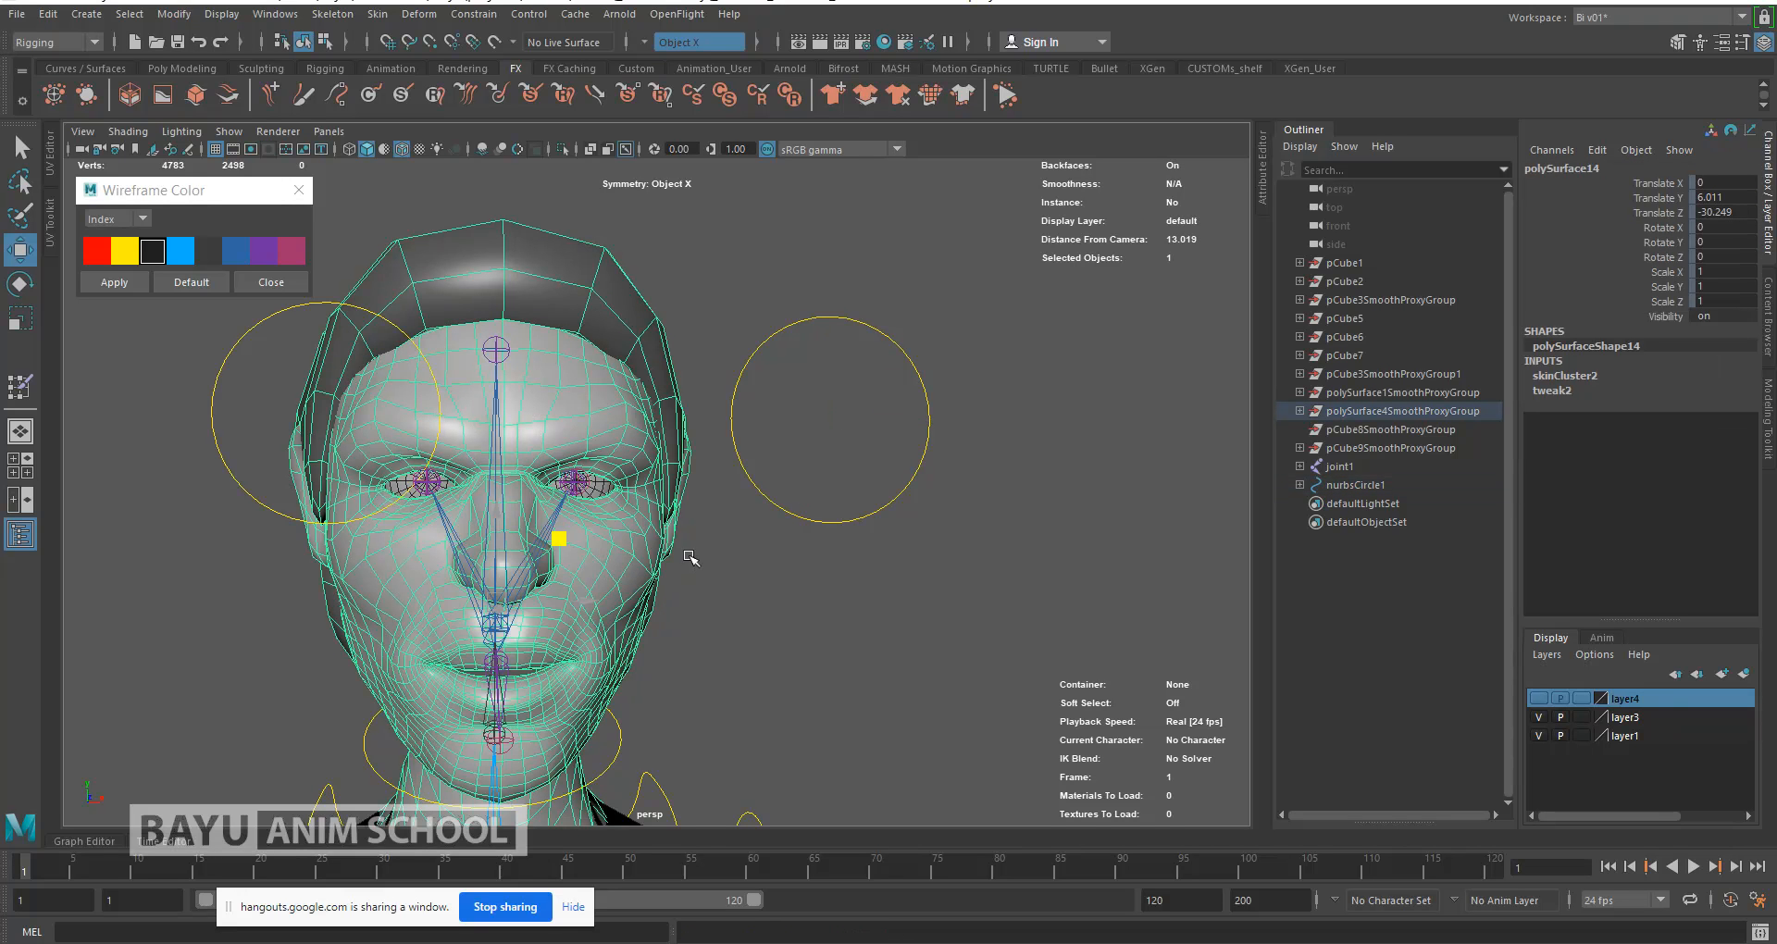
left_click(378, 14)
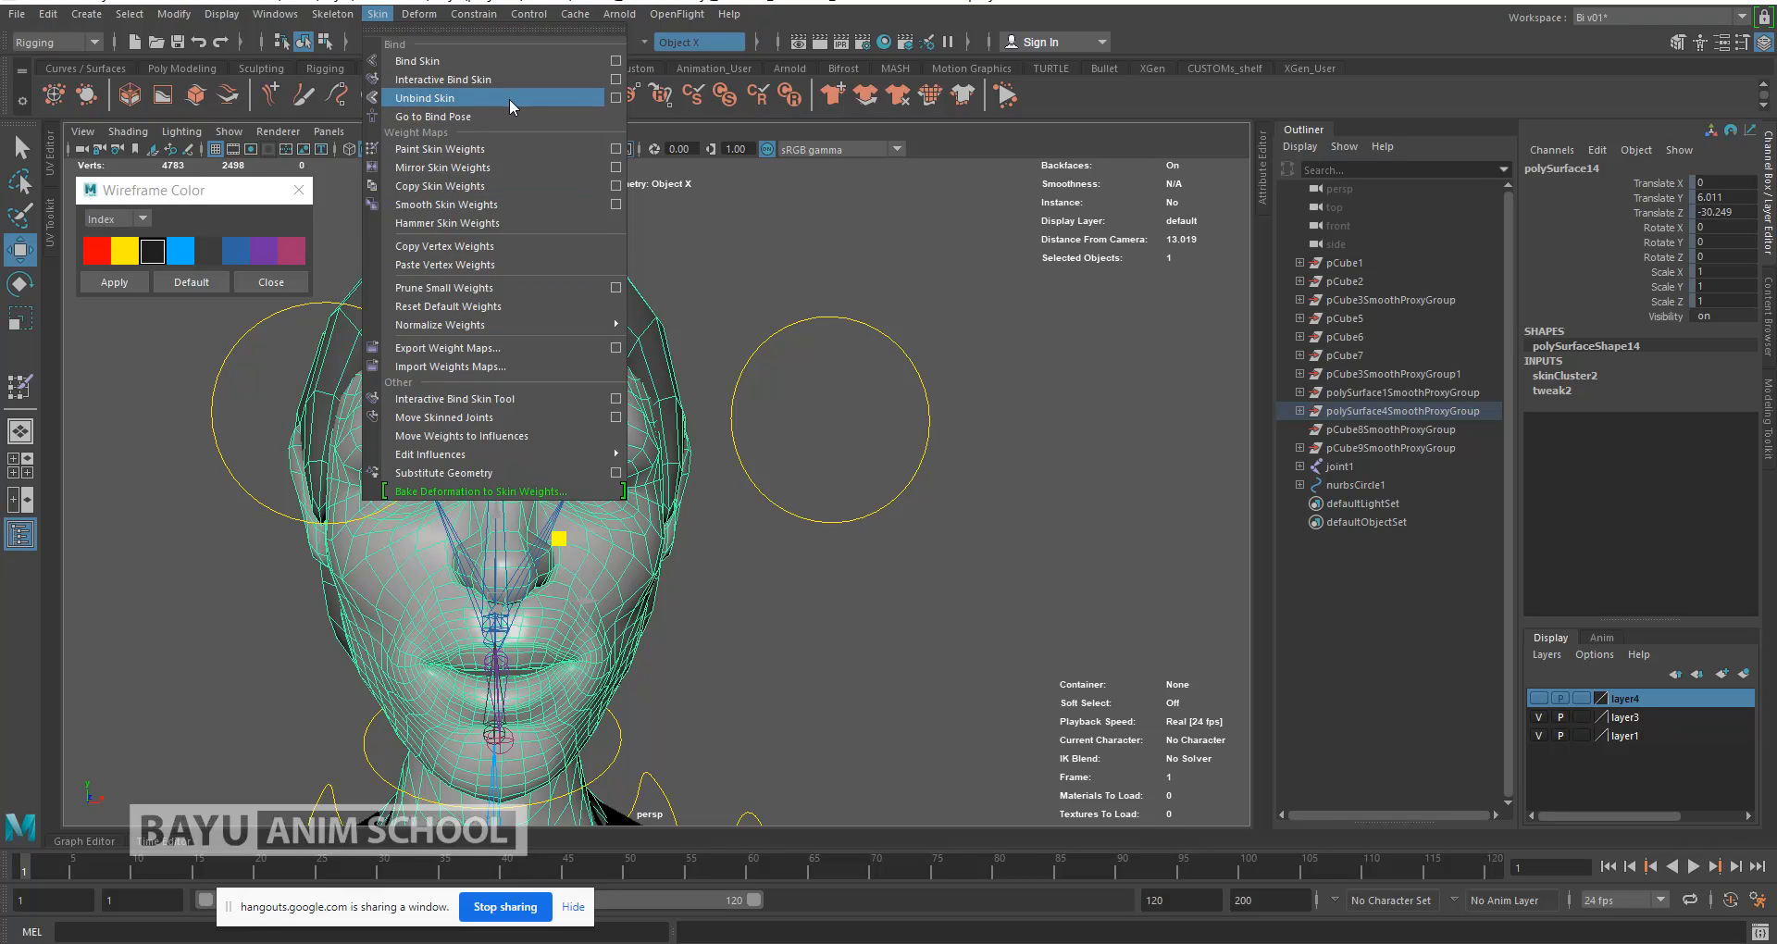
left_click(619, 149)
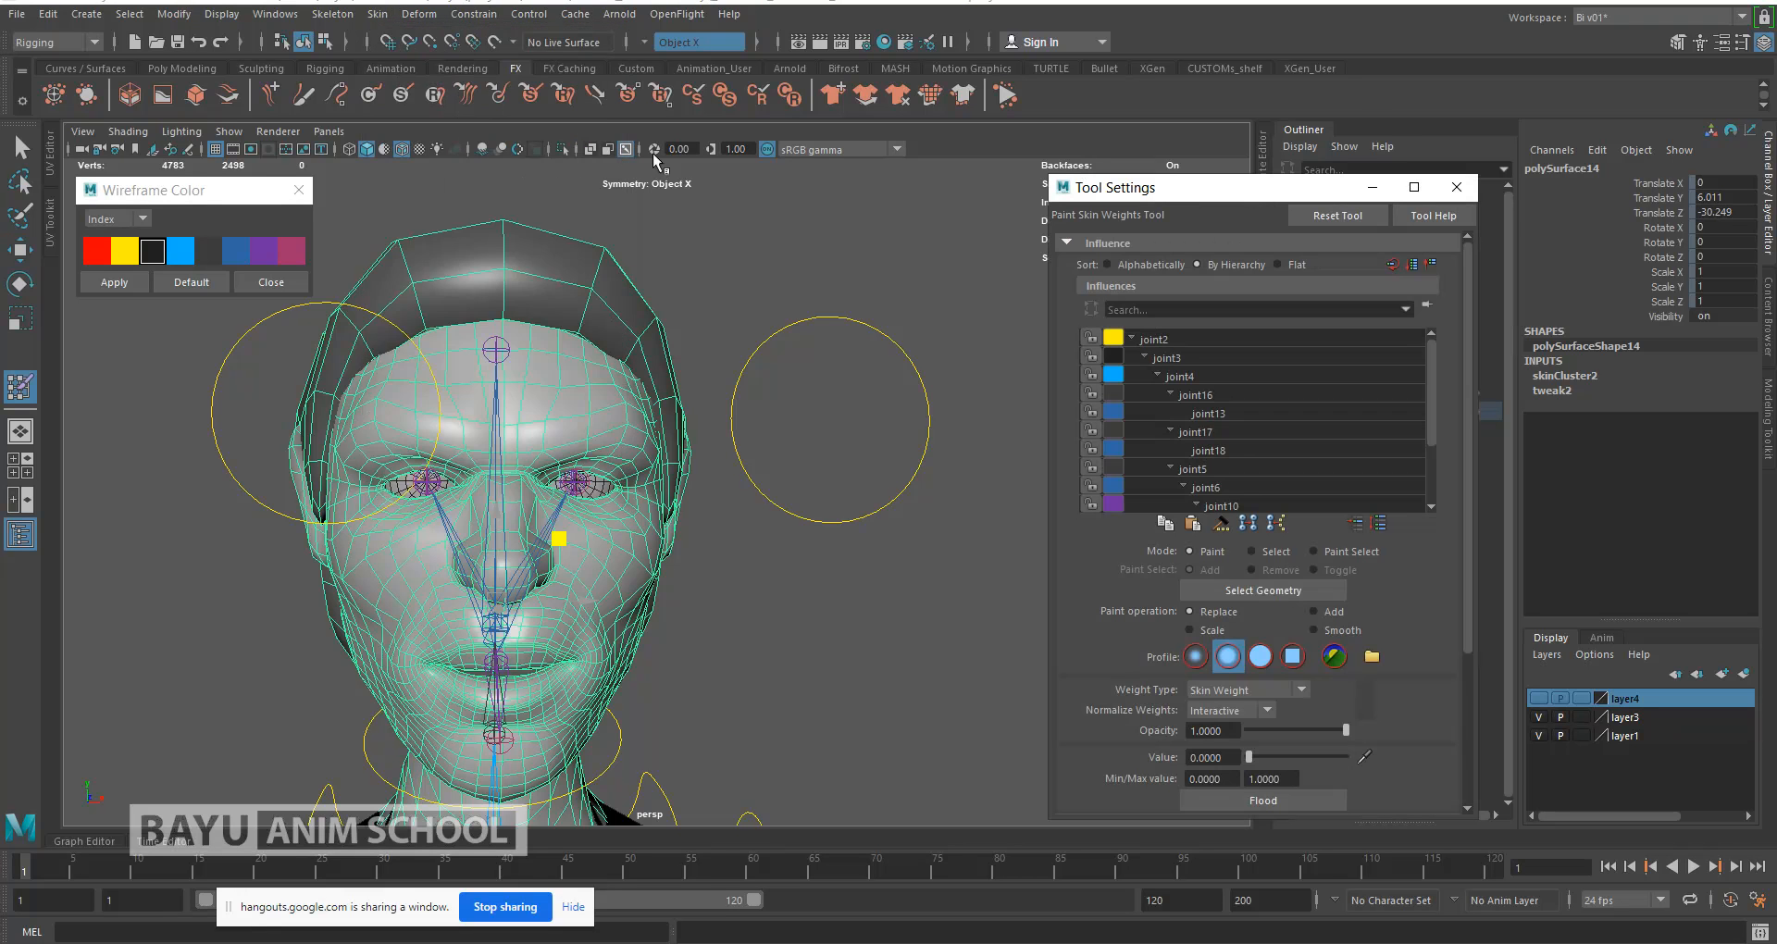
left_click(1220, 450)
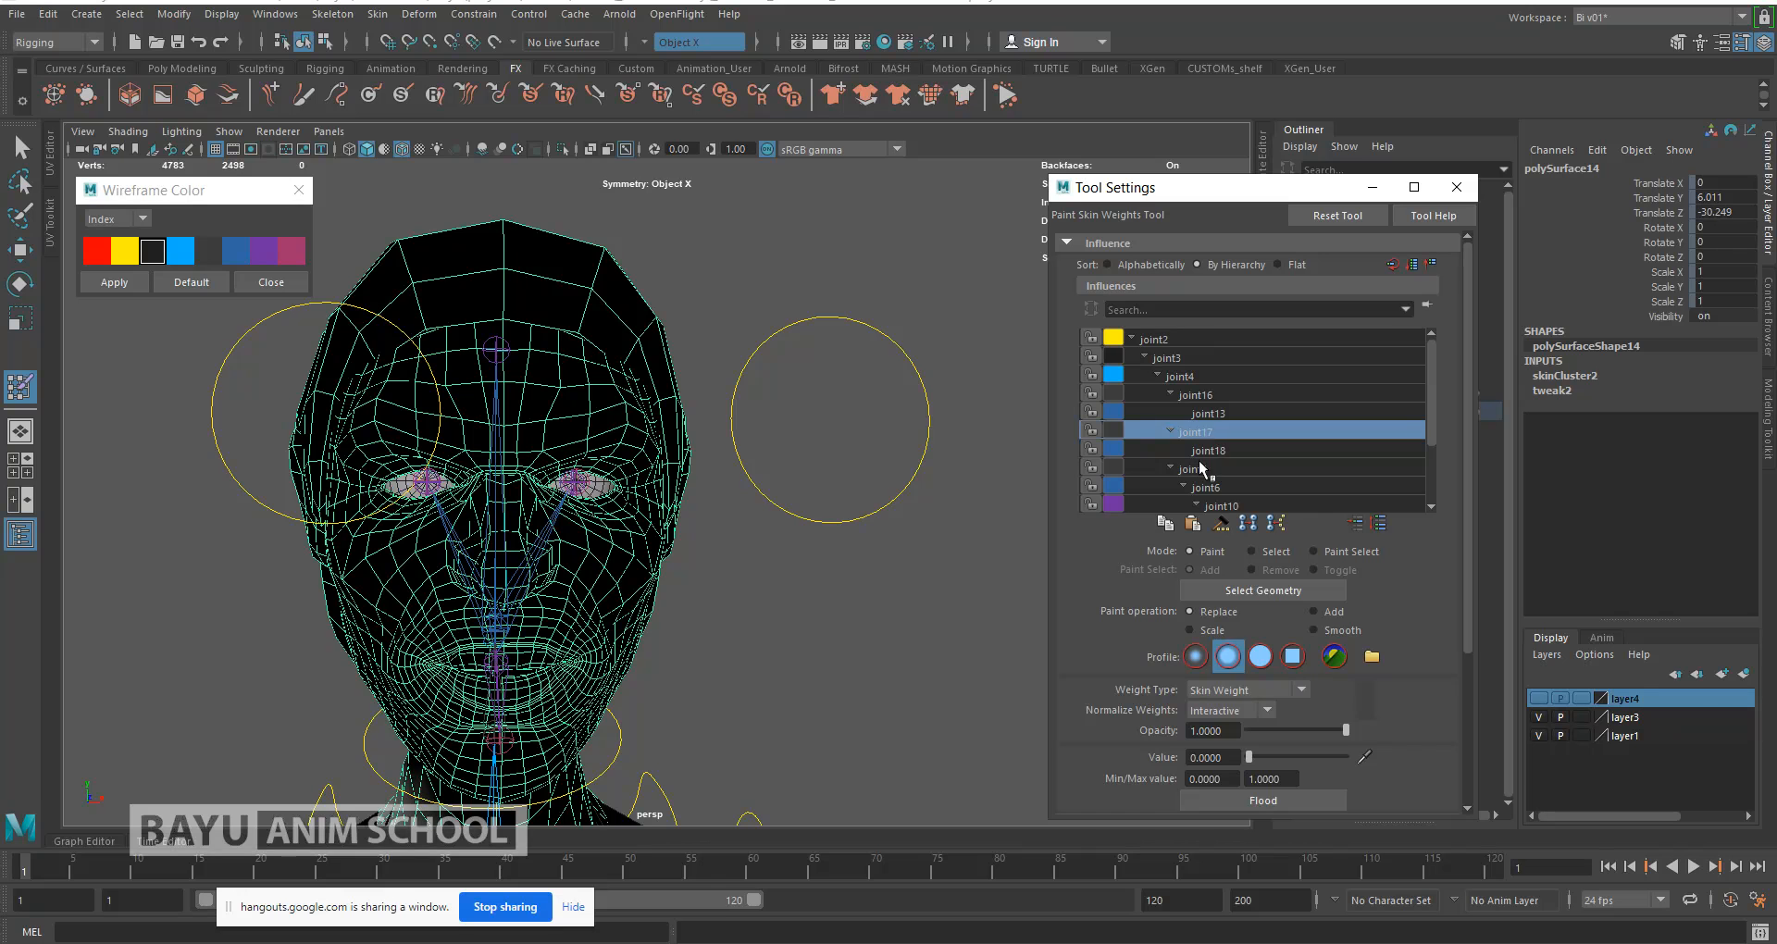
left_click(1206, 469)
scroll(1211, 435, "down", 1)
scroll(1213, 431, "down", 1)
left_click(1233, 452)
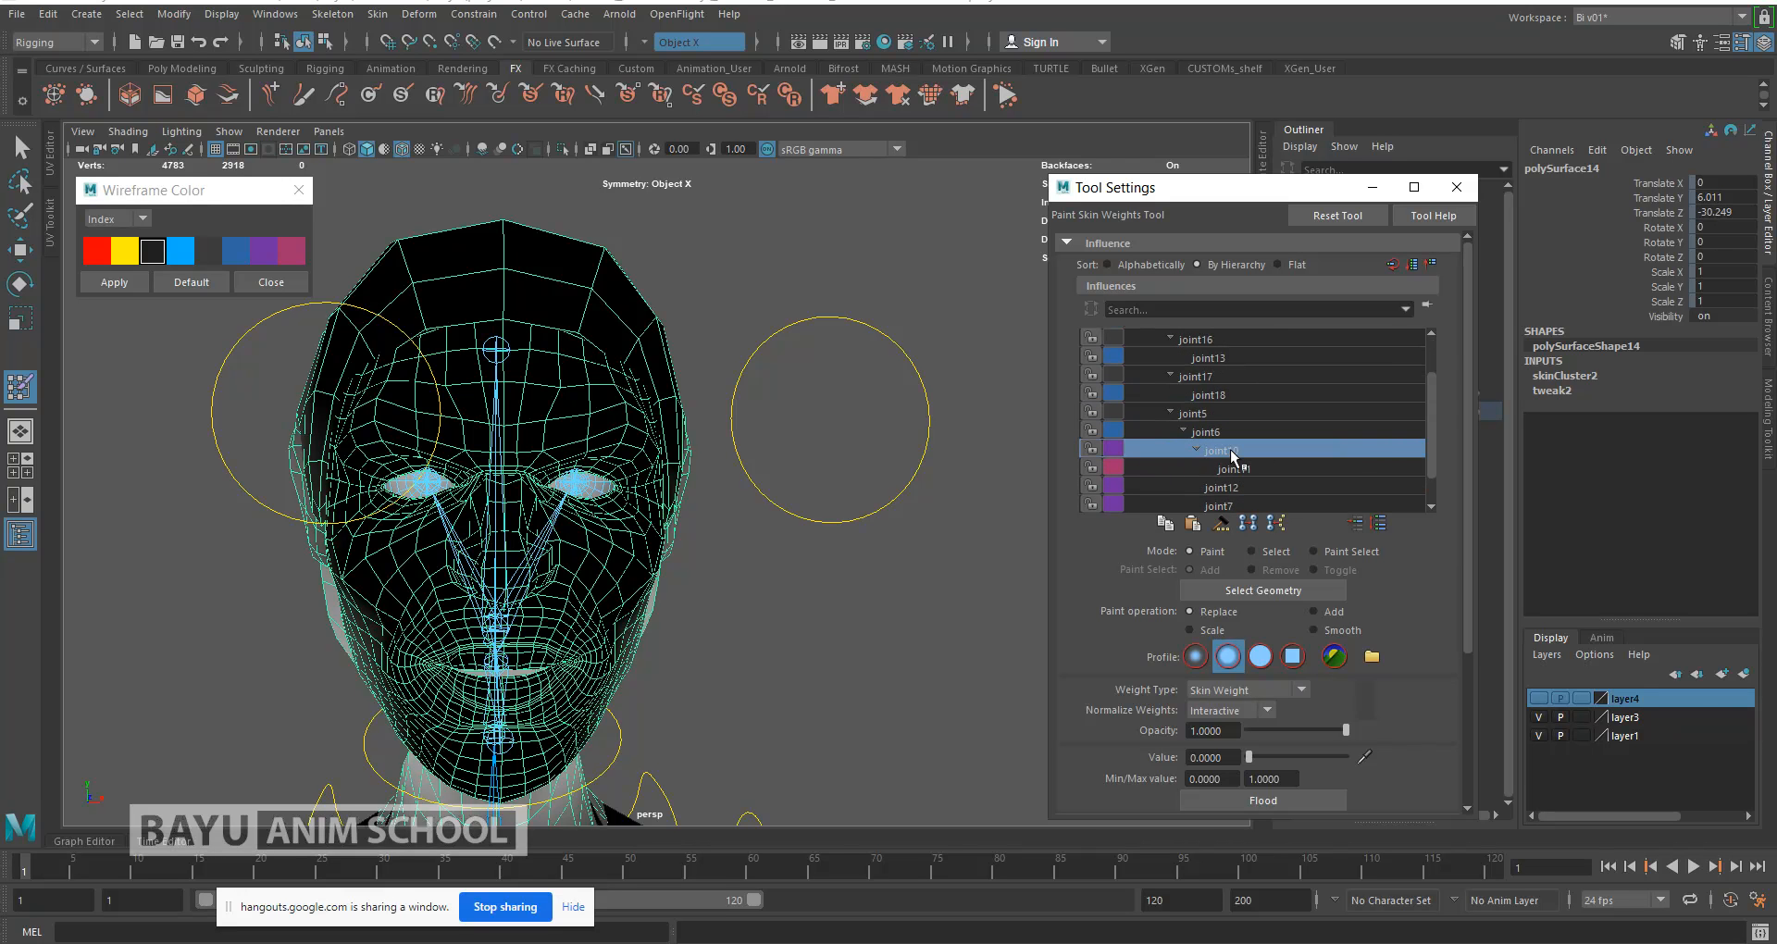
left_click_drag(738, 564, 643, 580, "alt")
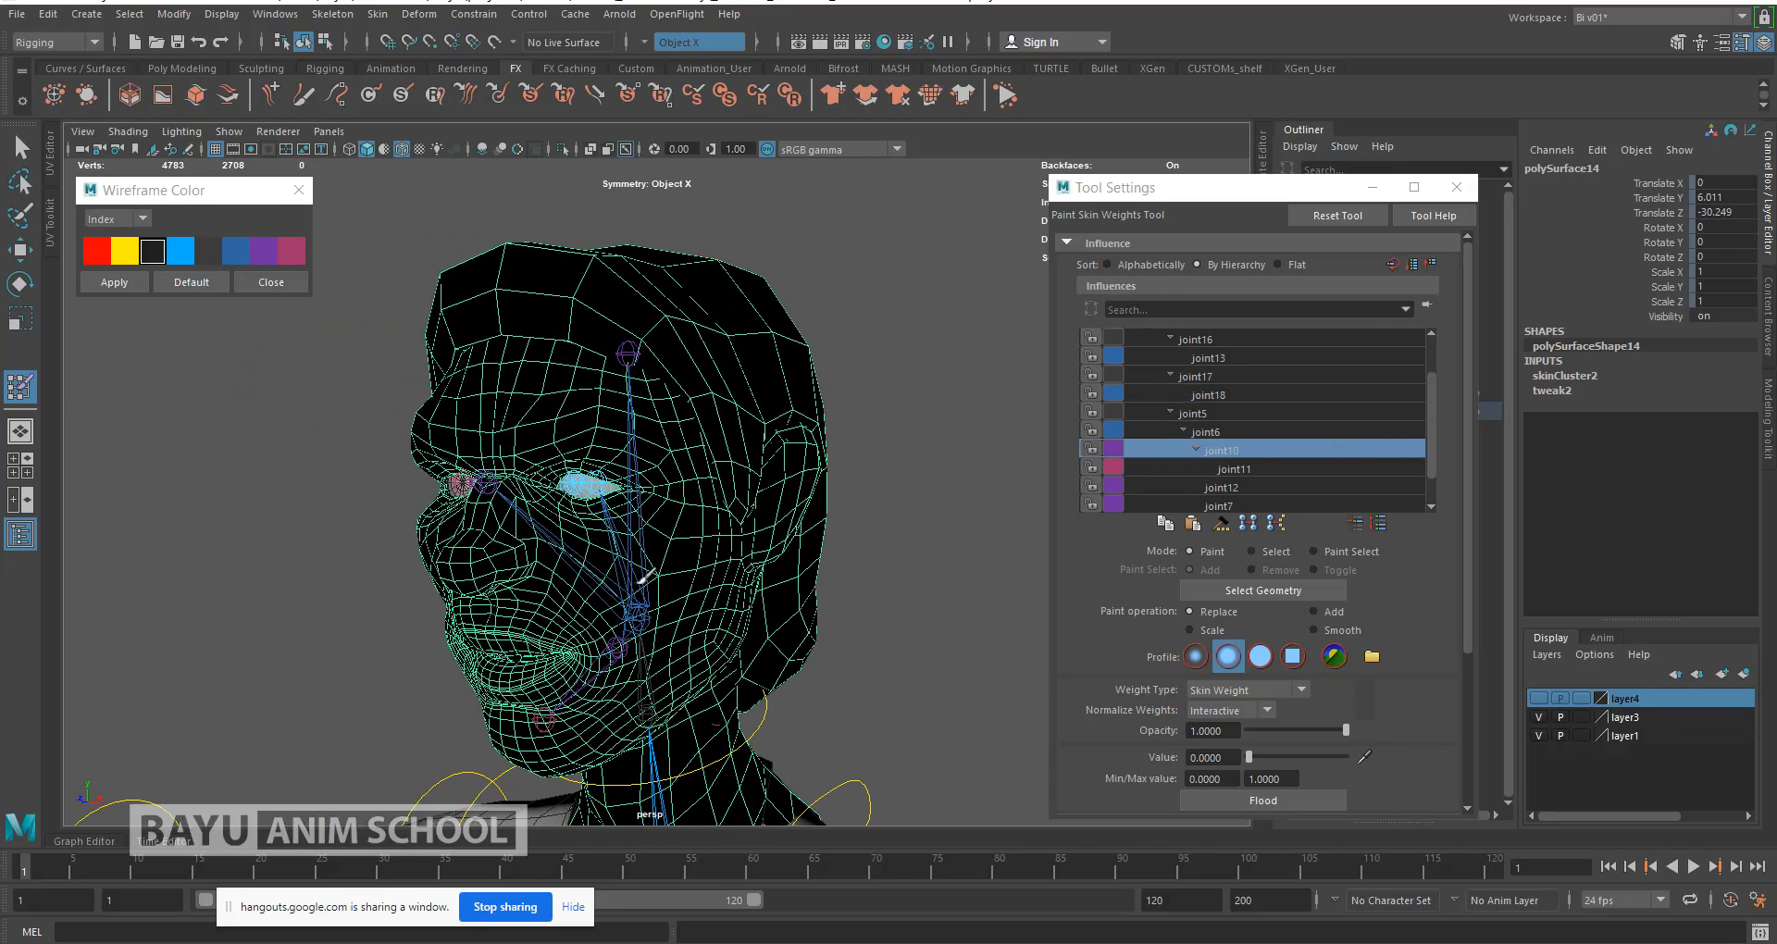
scroll(607, 539, "up", 3)
middle_click_drag(633, 534, 687, 535, "alt")
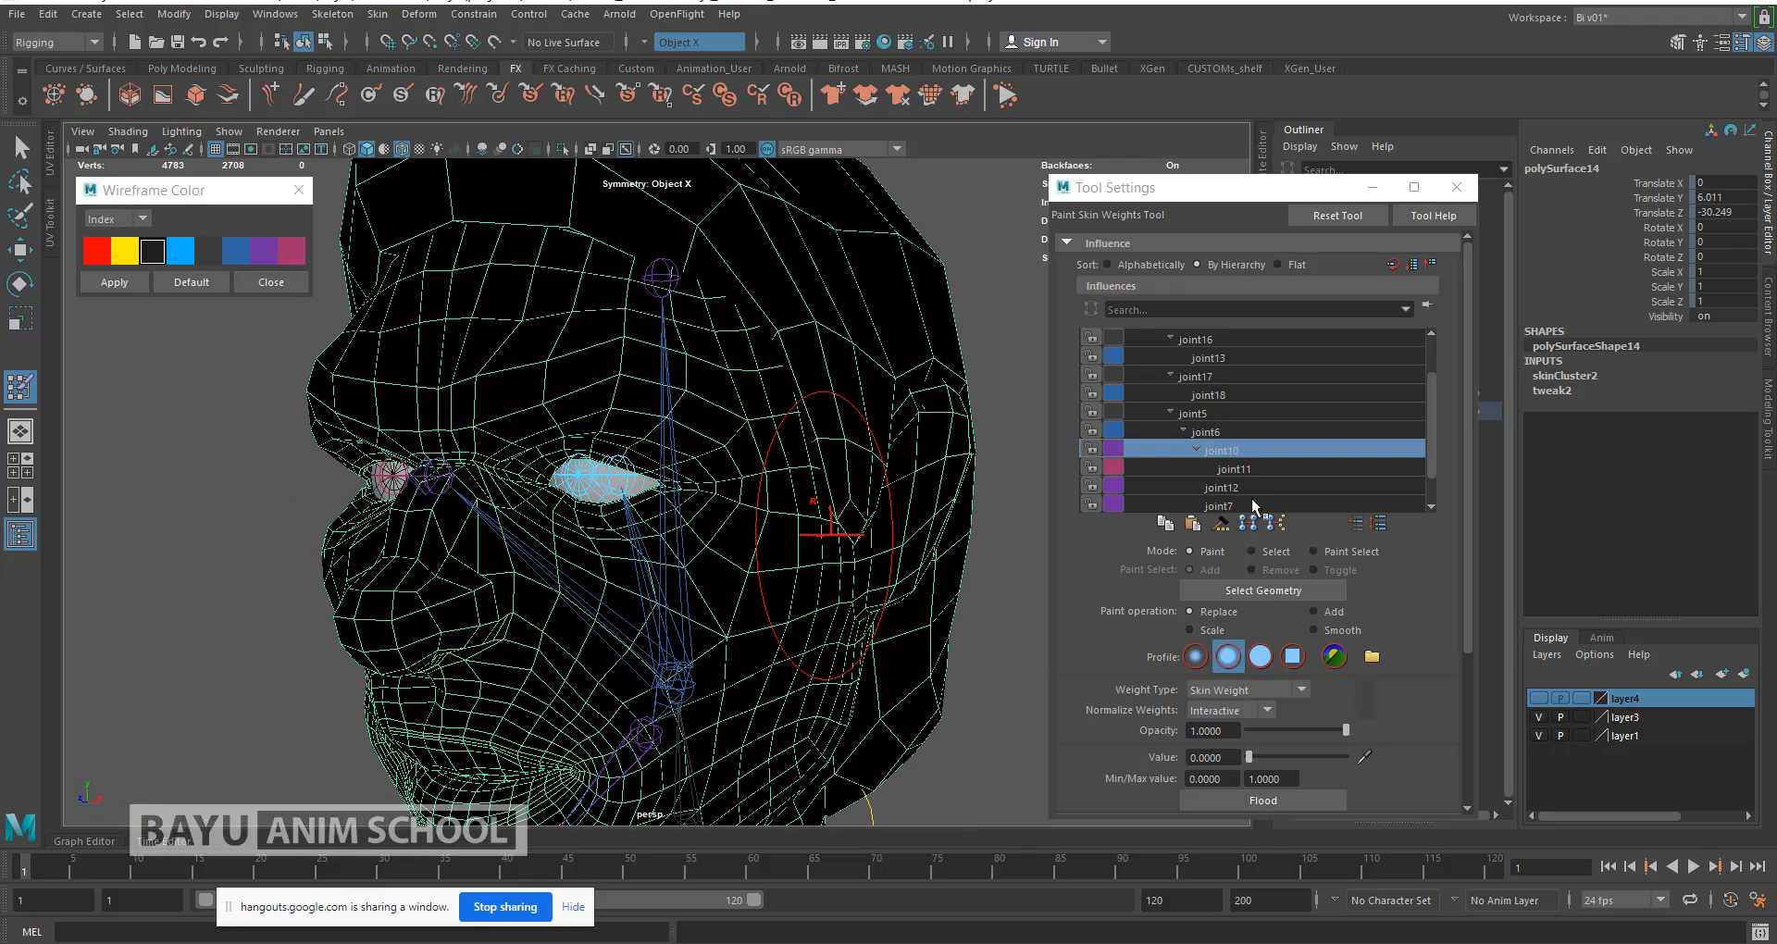
left_click(1241, 466)
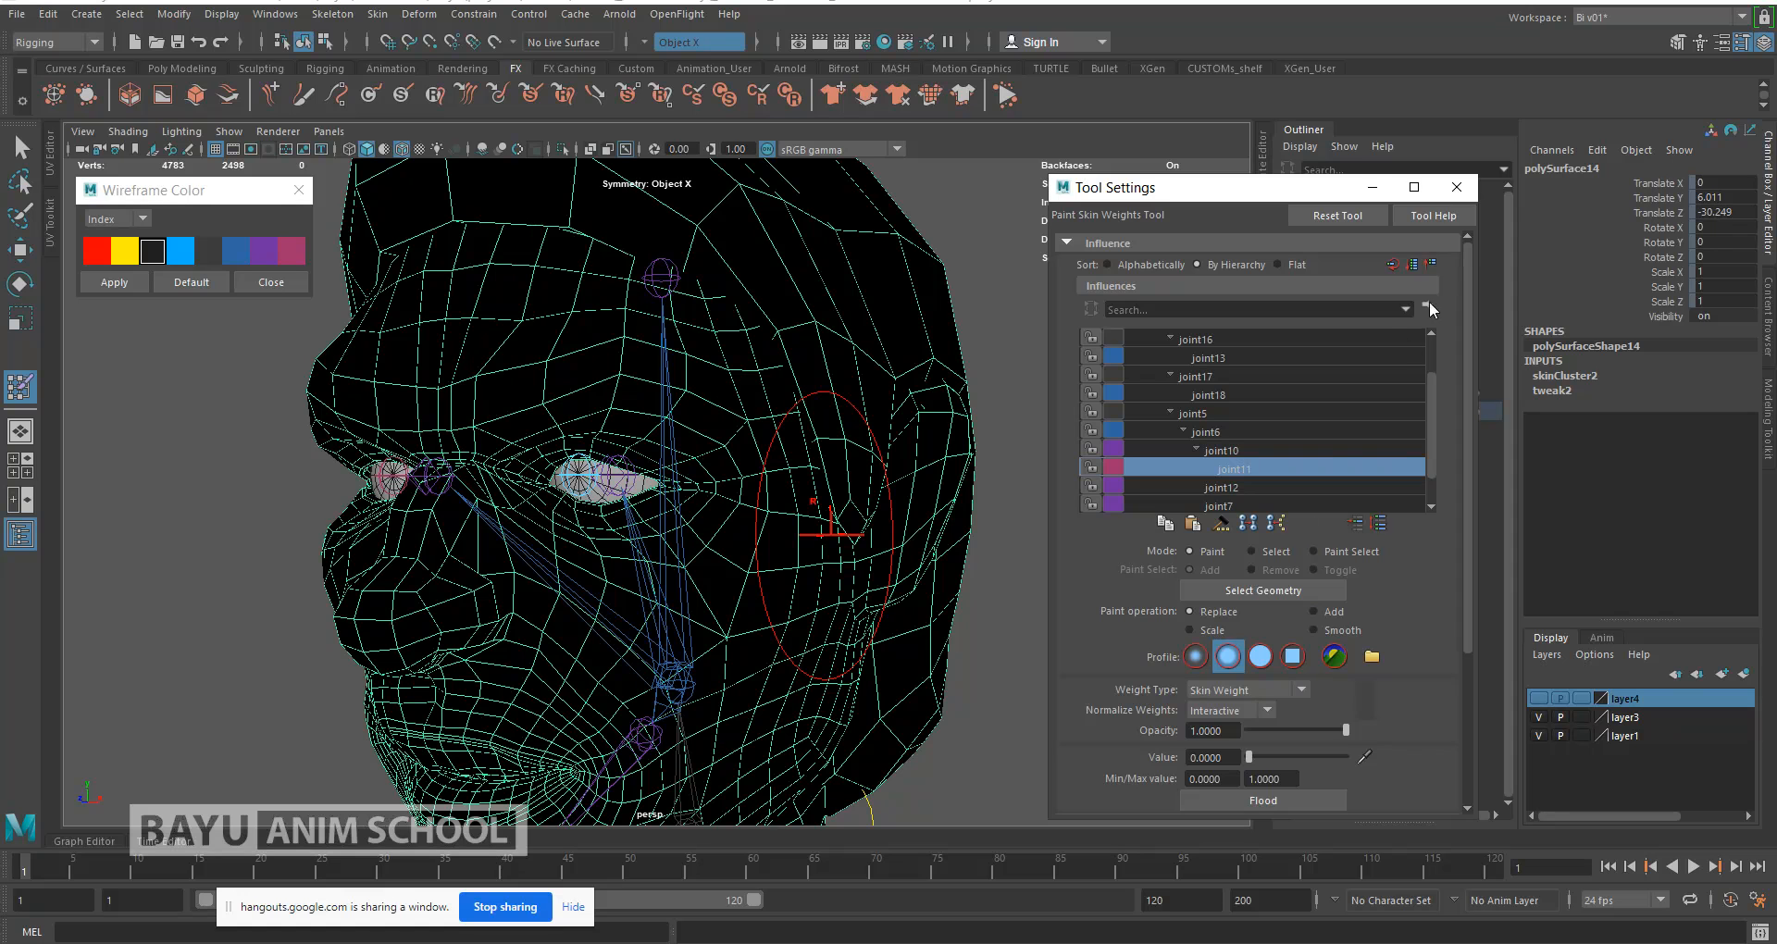
left_click(1457, 187)
key("w")
left_click(1174, 400)
Step: Retest the eyes in textured shading by moving both eye controls together, and undo the move
right_click_drag(1174, 400, 920, 580, "alt")
mouse_move(921, 580)
middle_mouse_down("alt")
mouse_move(971, 500)
mouse_move(1009, 482)
middle_mouse_up("alt")
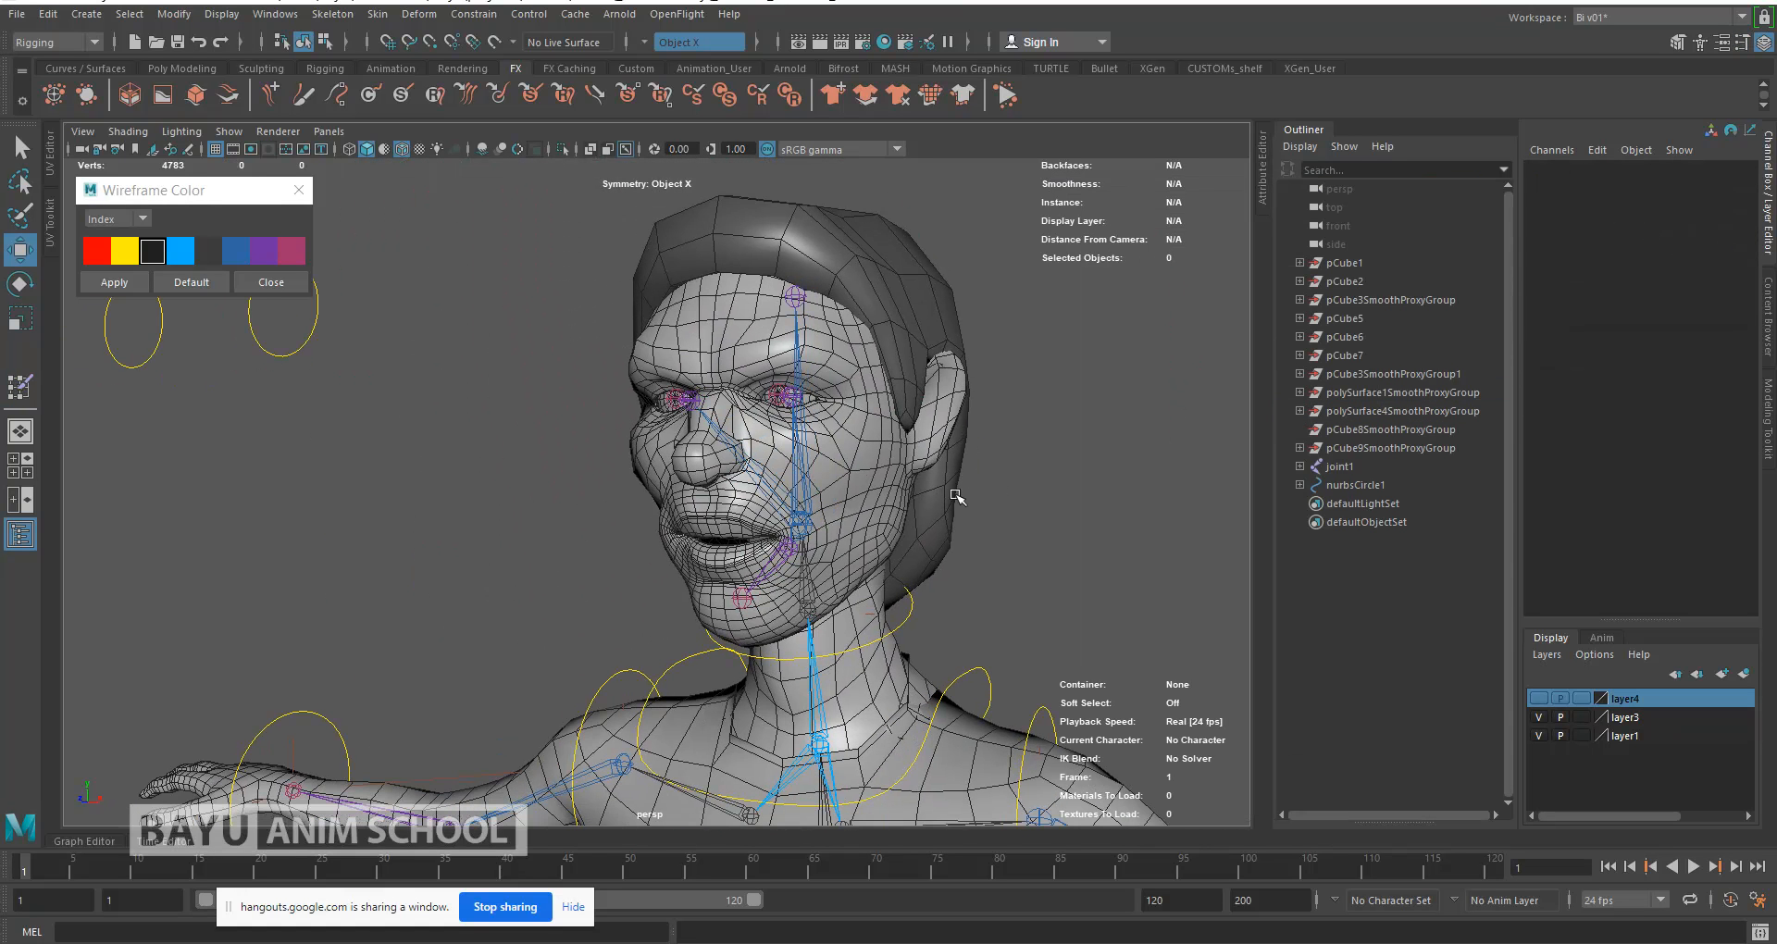
right_click_drag(890, 506, 850, 509, "alt")
left_click_drag(218, 410, 425, 348)
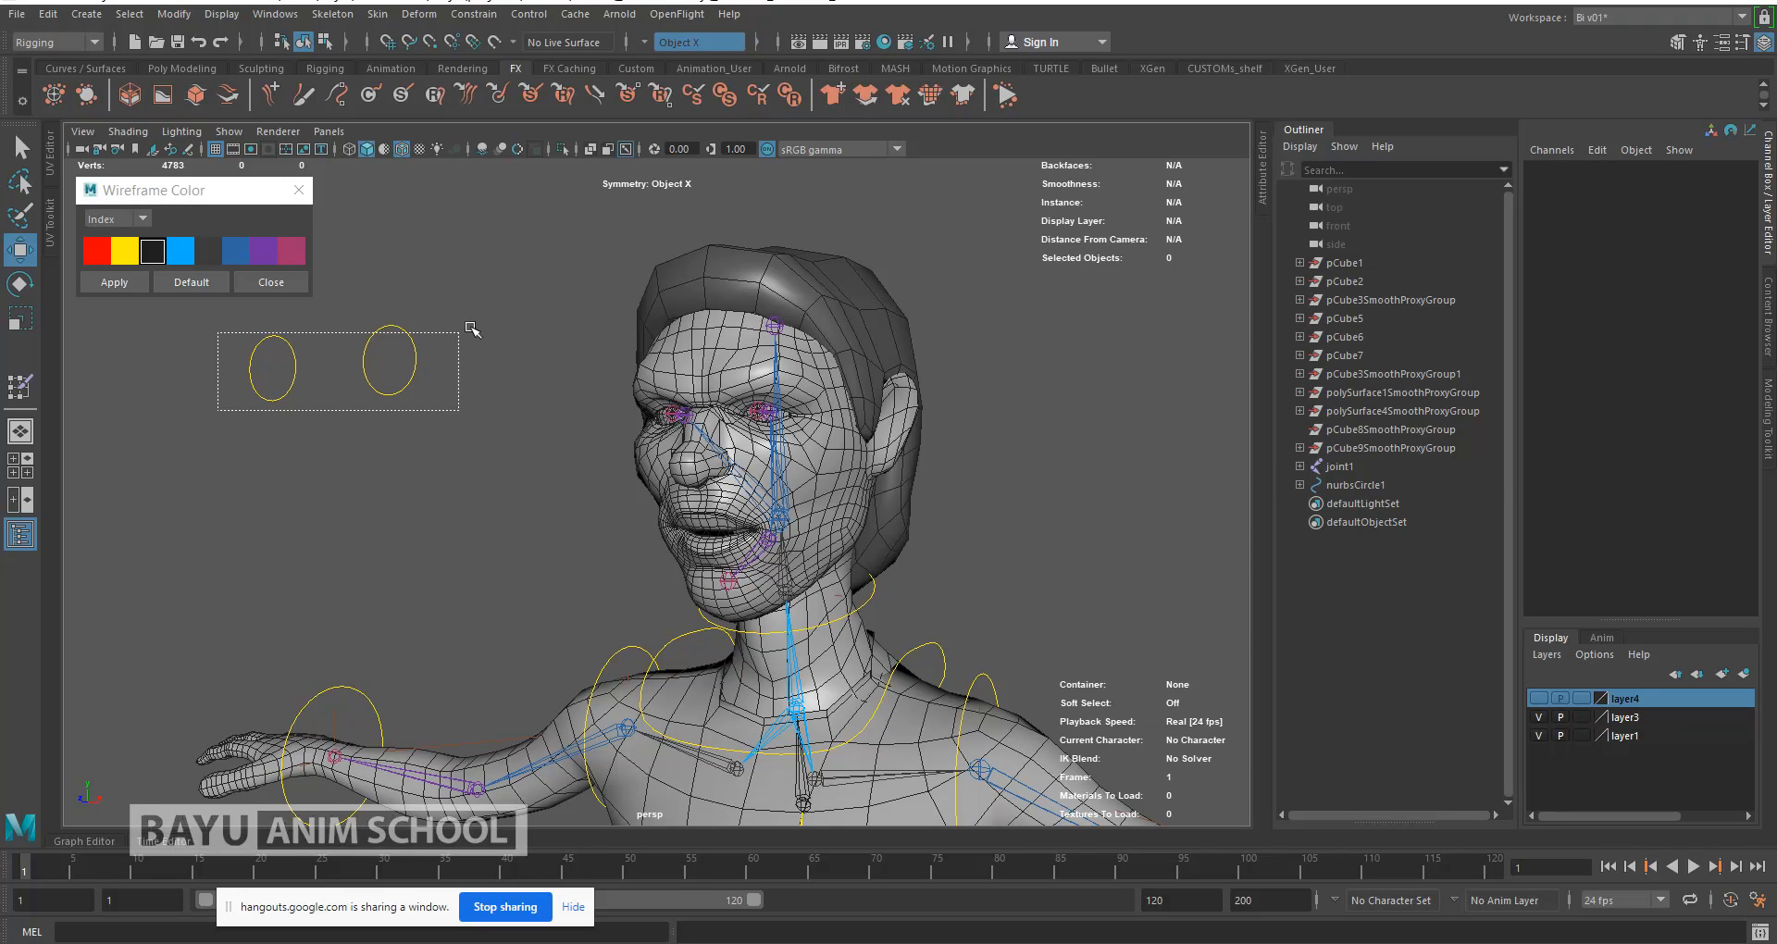
left_click_drag(561, 478, 519, 477, "alt")
middle_click_drag(785, 403, 787, 499, "alt")
right_click_drag(788, 498, 907, 478, "alt")
left_click_drag(1035, 417, 953, 476)
key("6")
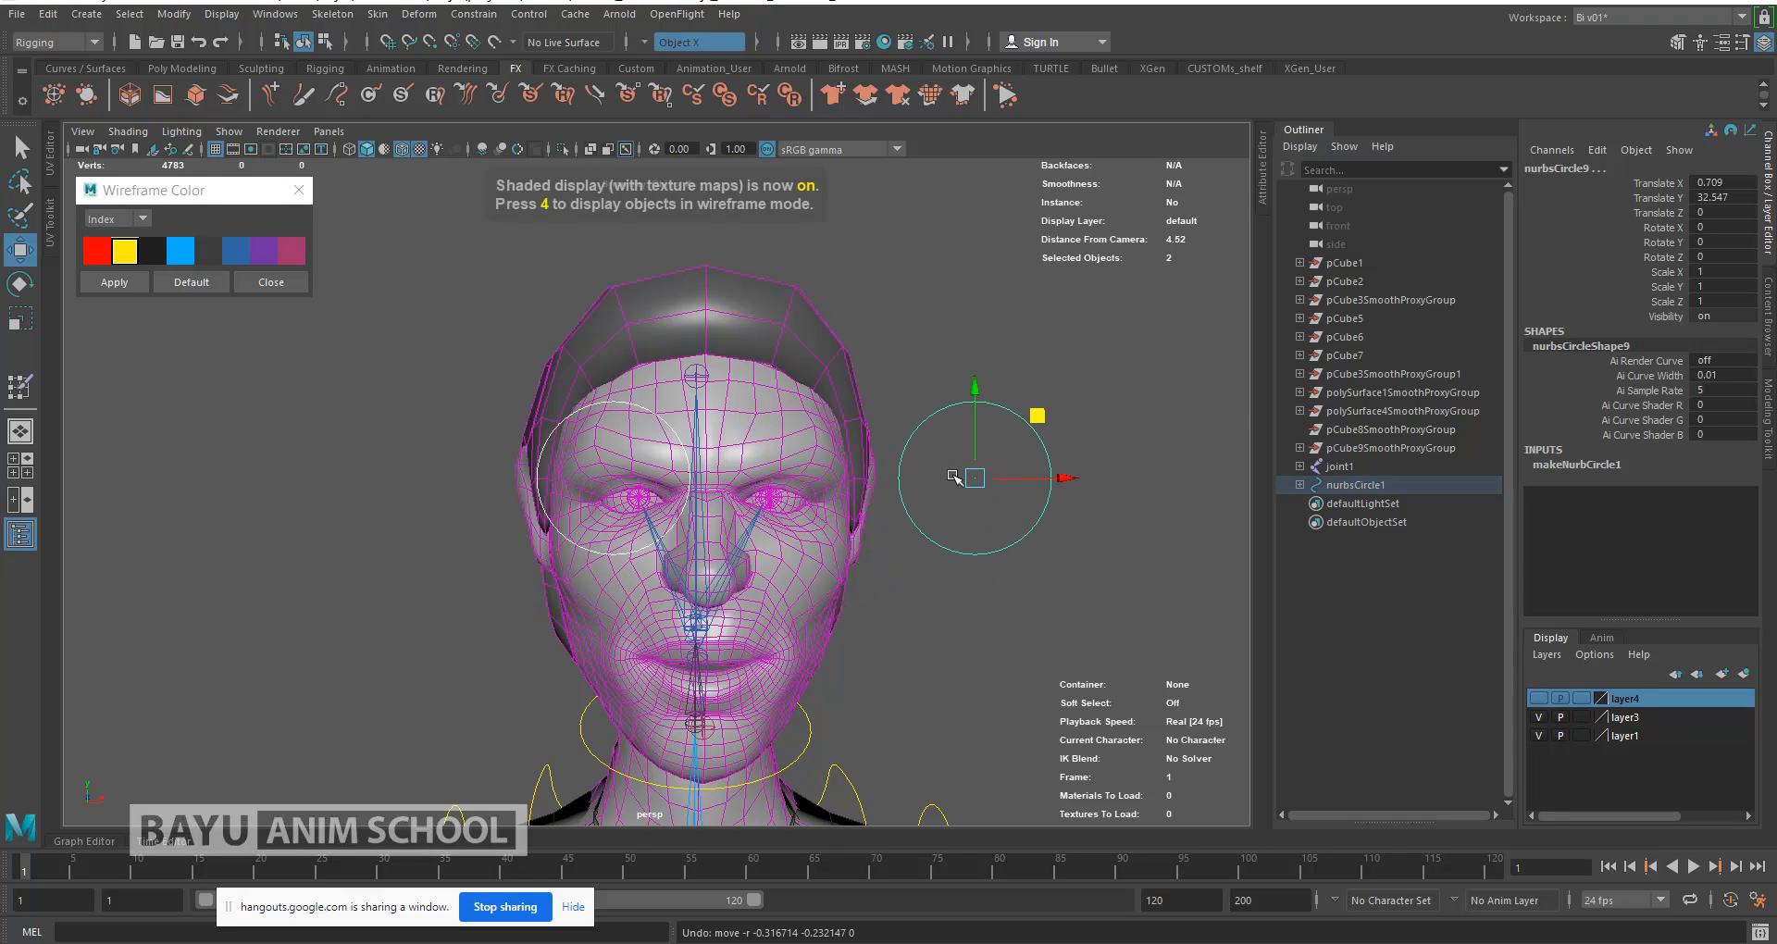
middle_click_drag(1073, 393, 405, 561)
key("ctrl+z")
left_click(969, 619)
Step: Set the wireframe color of the root joint1 and its skeleton to red
scroll(919, 606, "down", 3)
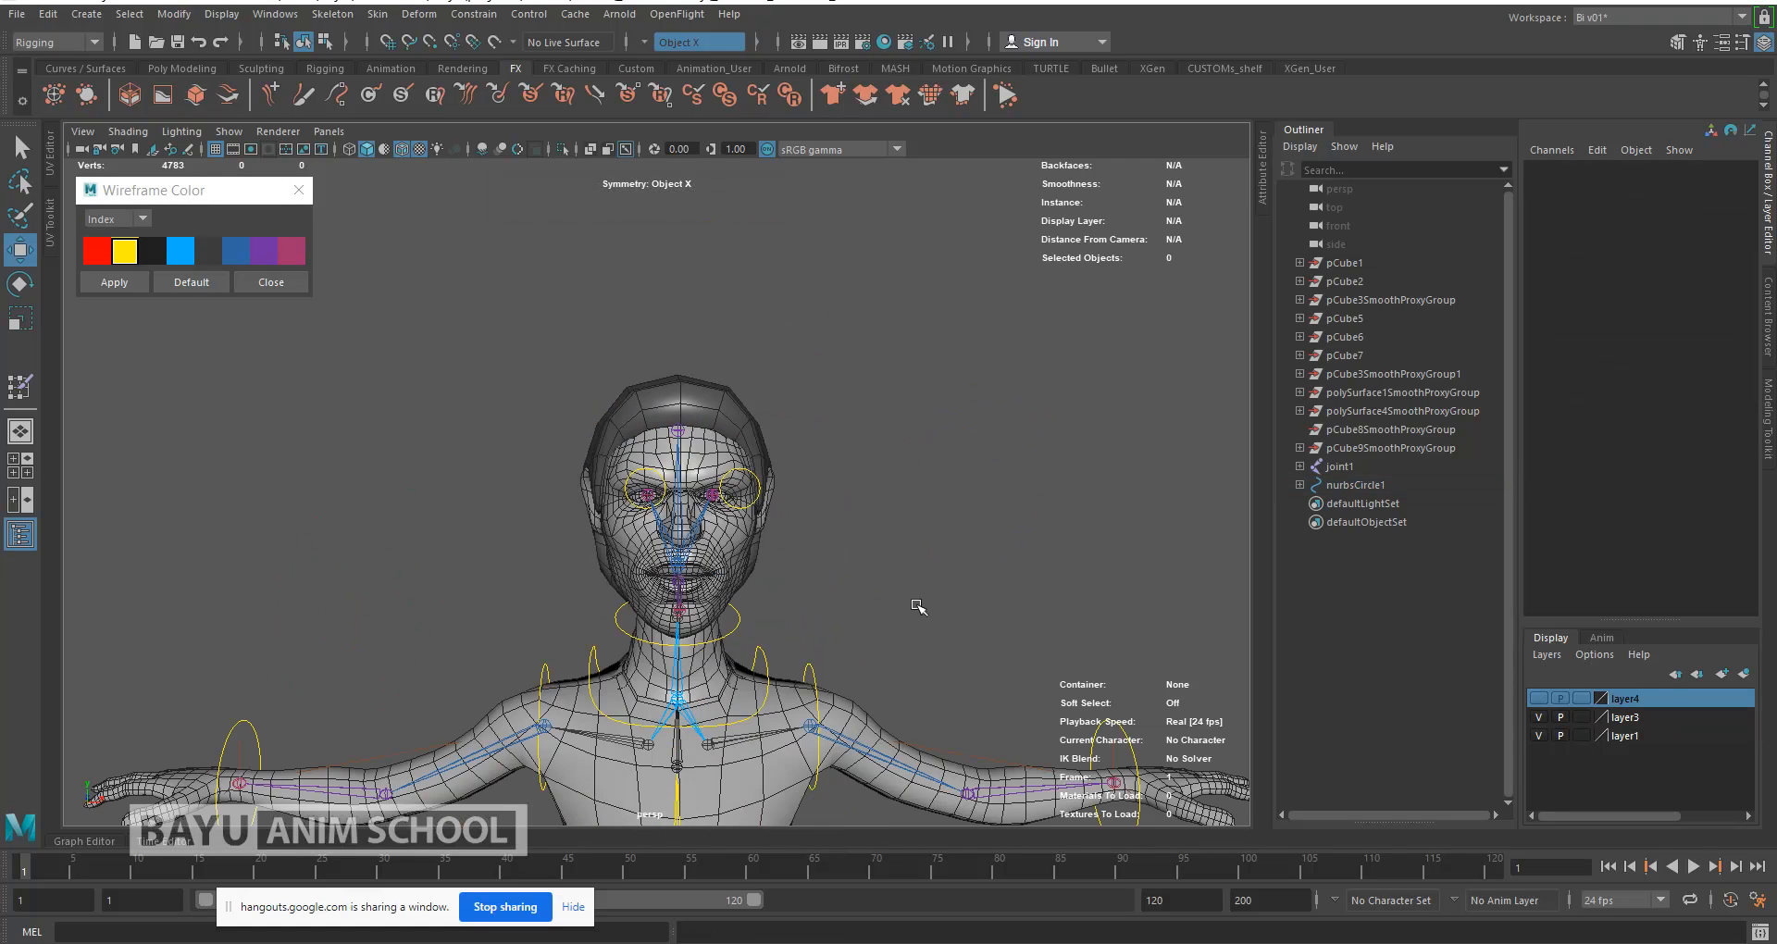
left_click_drag(815, 633, 719, 707, "alt")
left_click(683, 736)
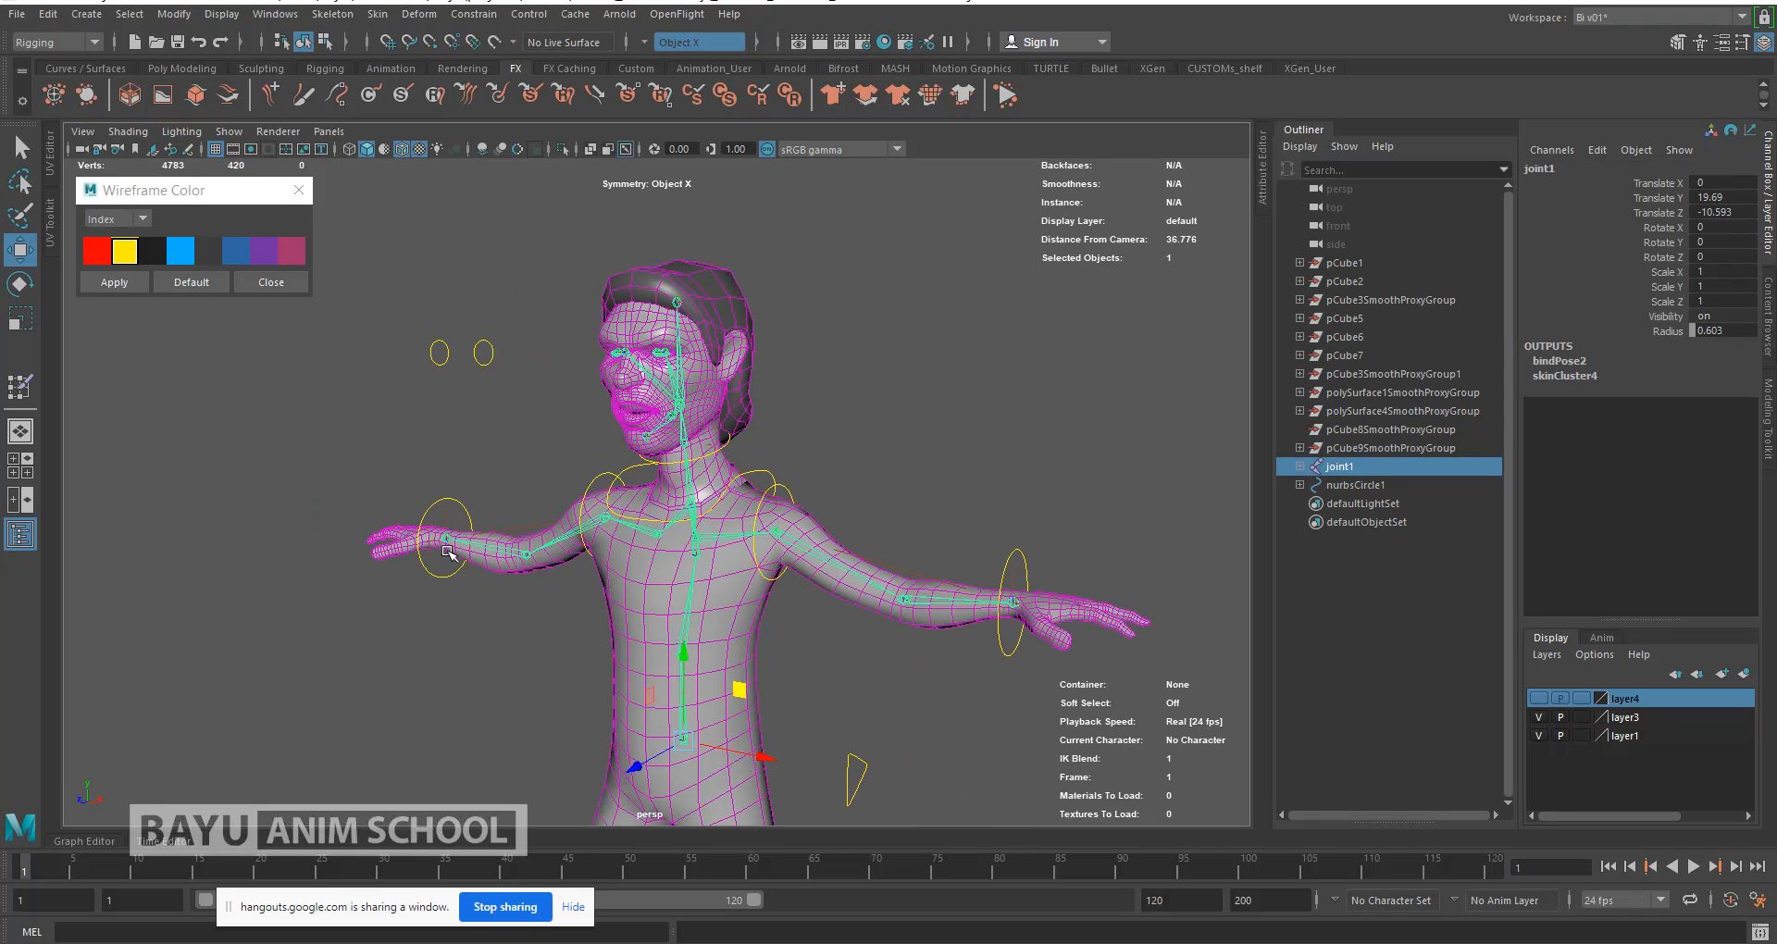
left_click(97, 251)
left_click(102, 278)
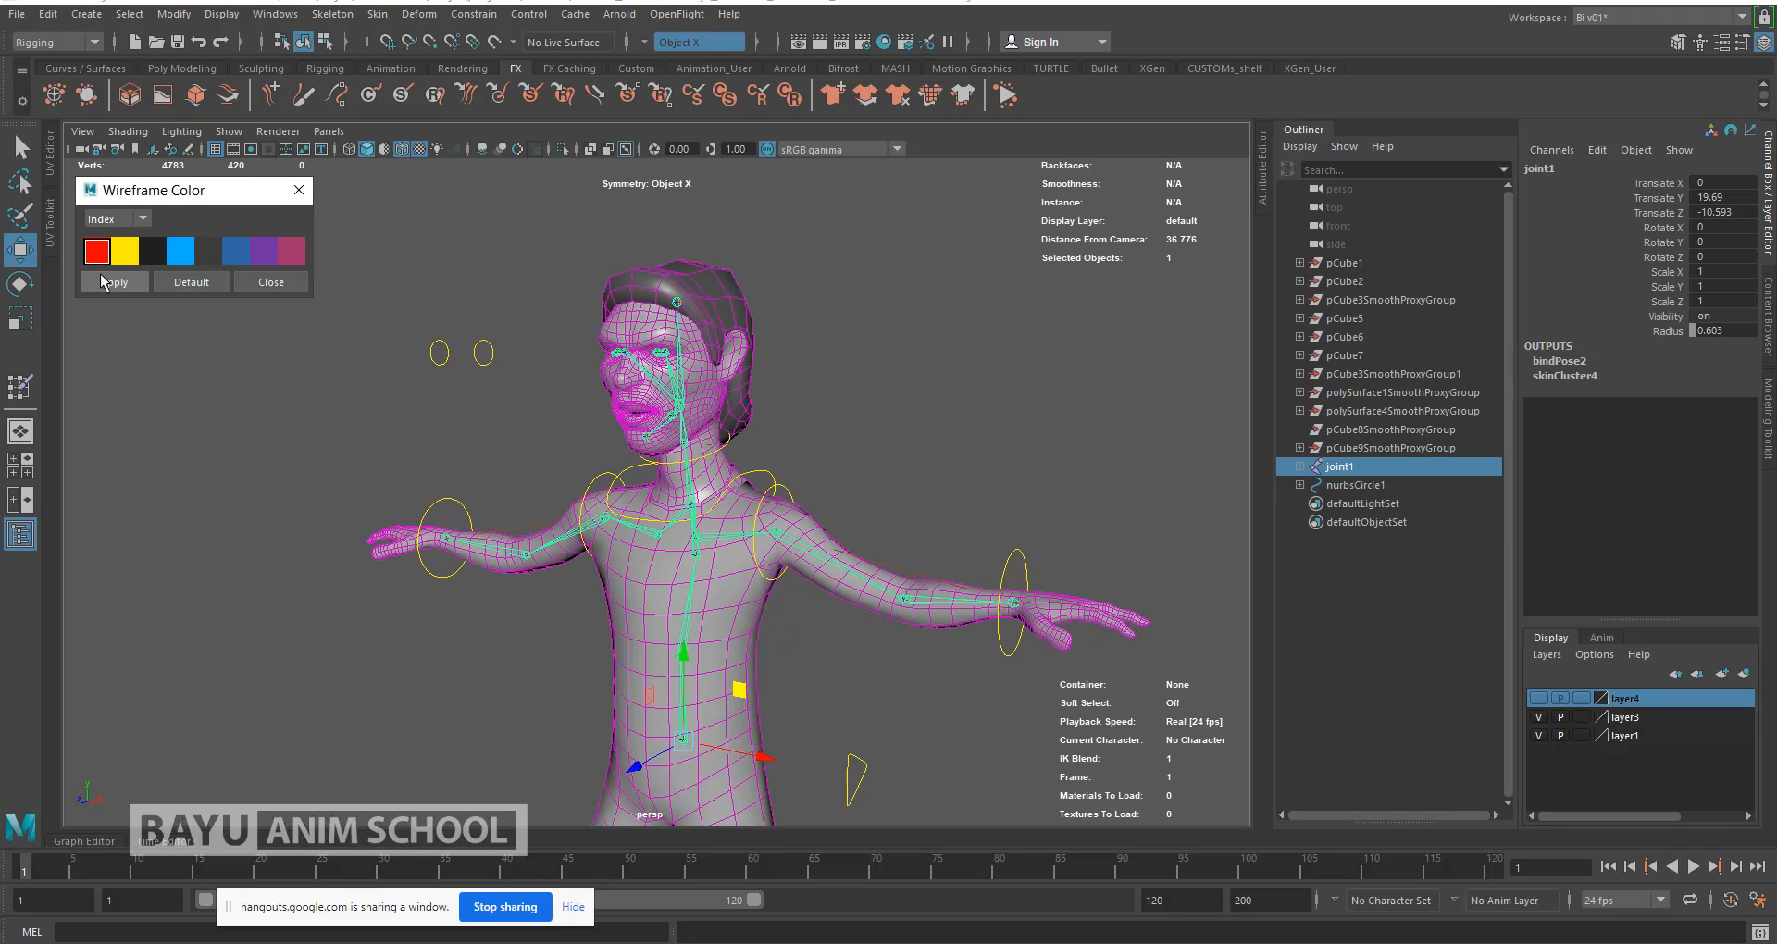
left_click(296, 370)
left_click_drag(670, 510, 773, 537, "alt")
scroll(722, 521, "up", 4)
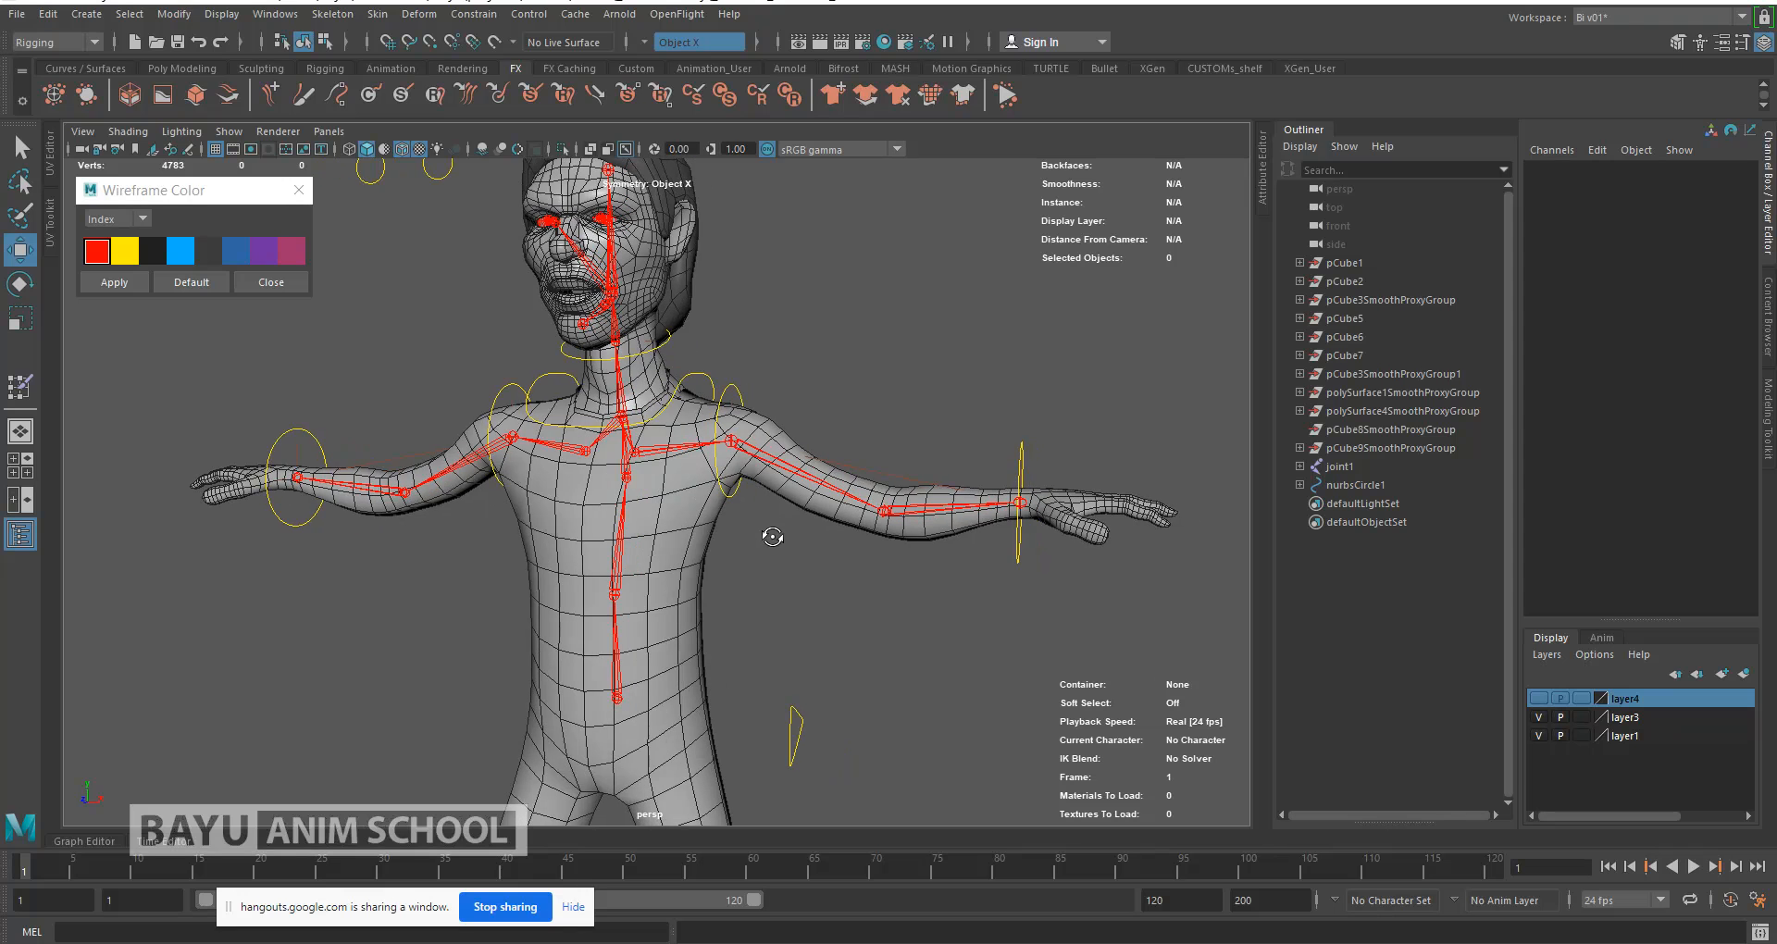
Step: Start painting skin weights on the body mesh with joint2 as the active influence
left_click(689, 532)
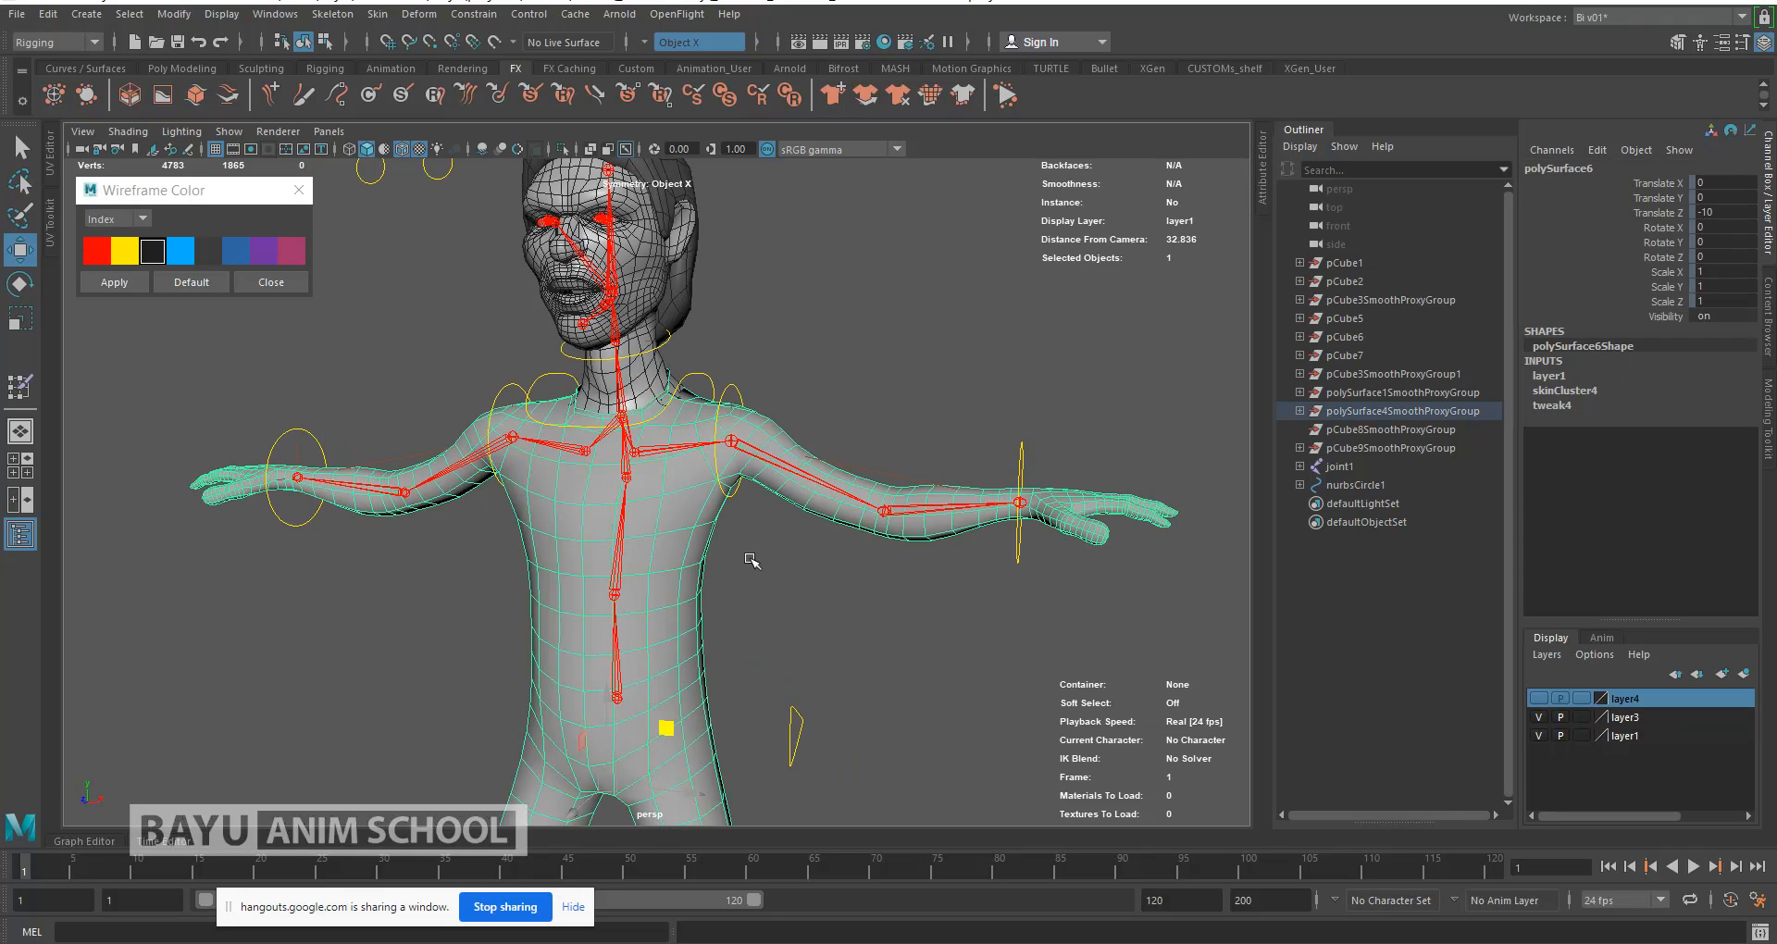
left_click(850, 378)
left_click_drag(718, 501, 739, 545, "alt")
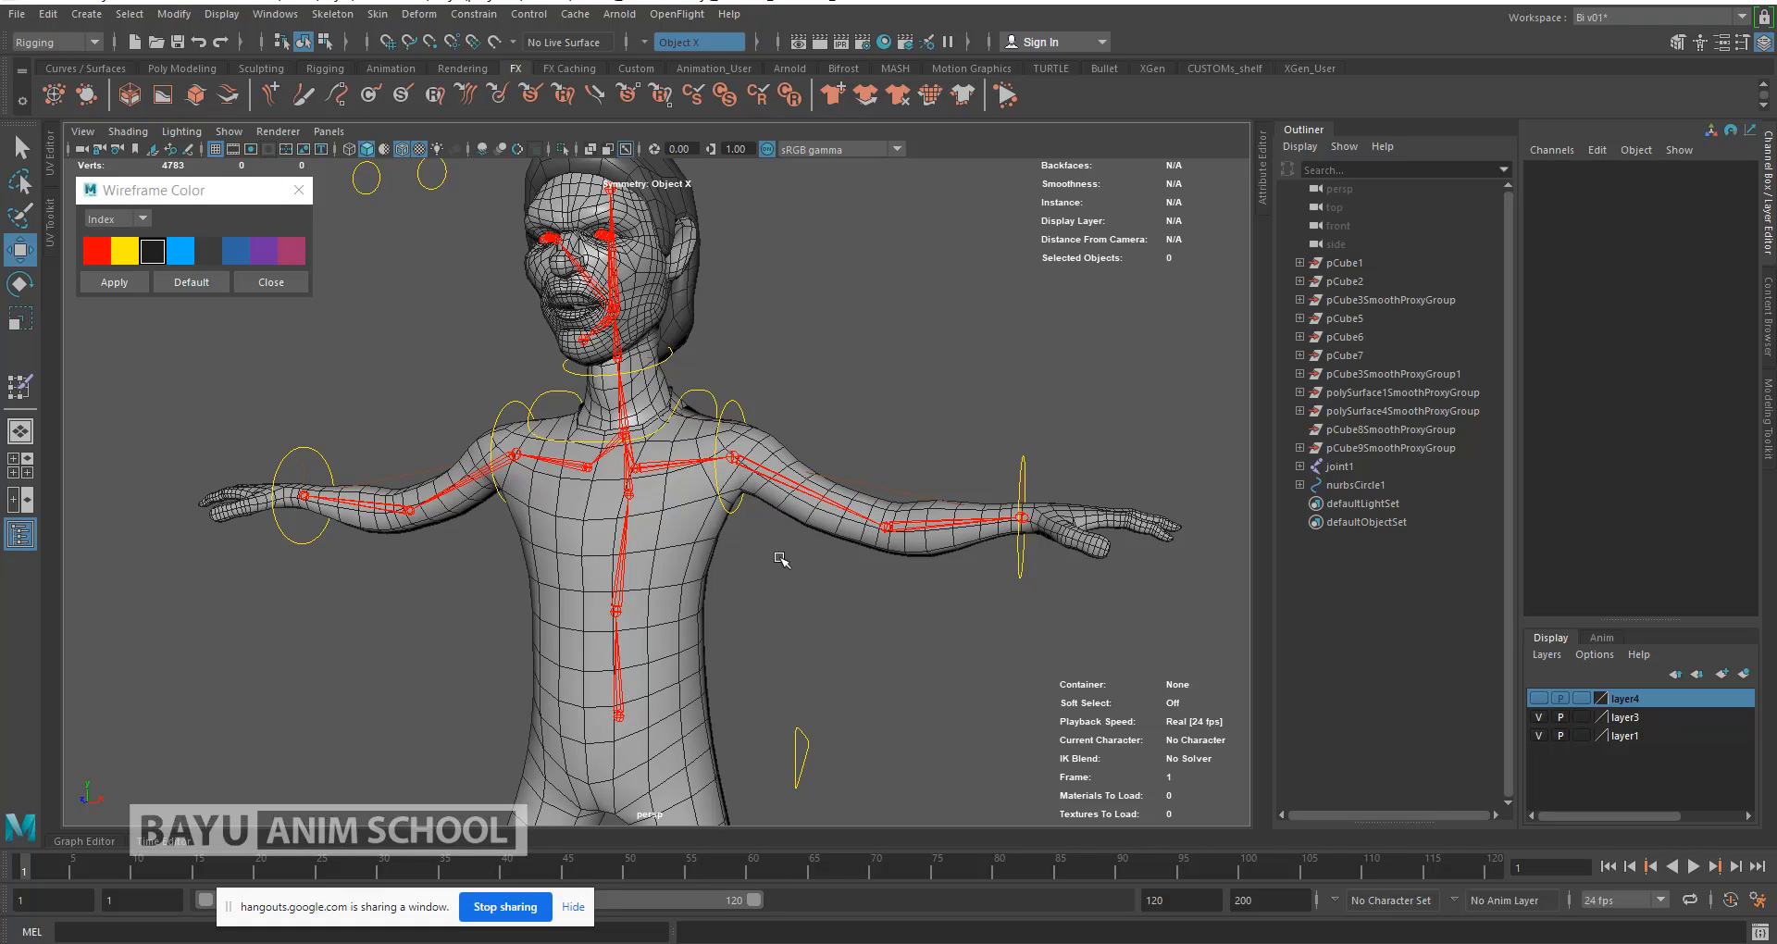
left_click(689, 561)
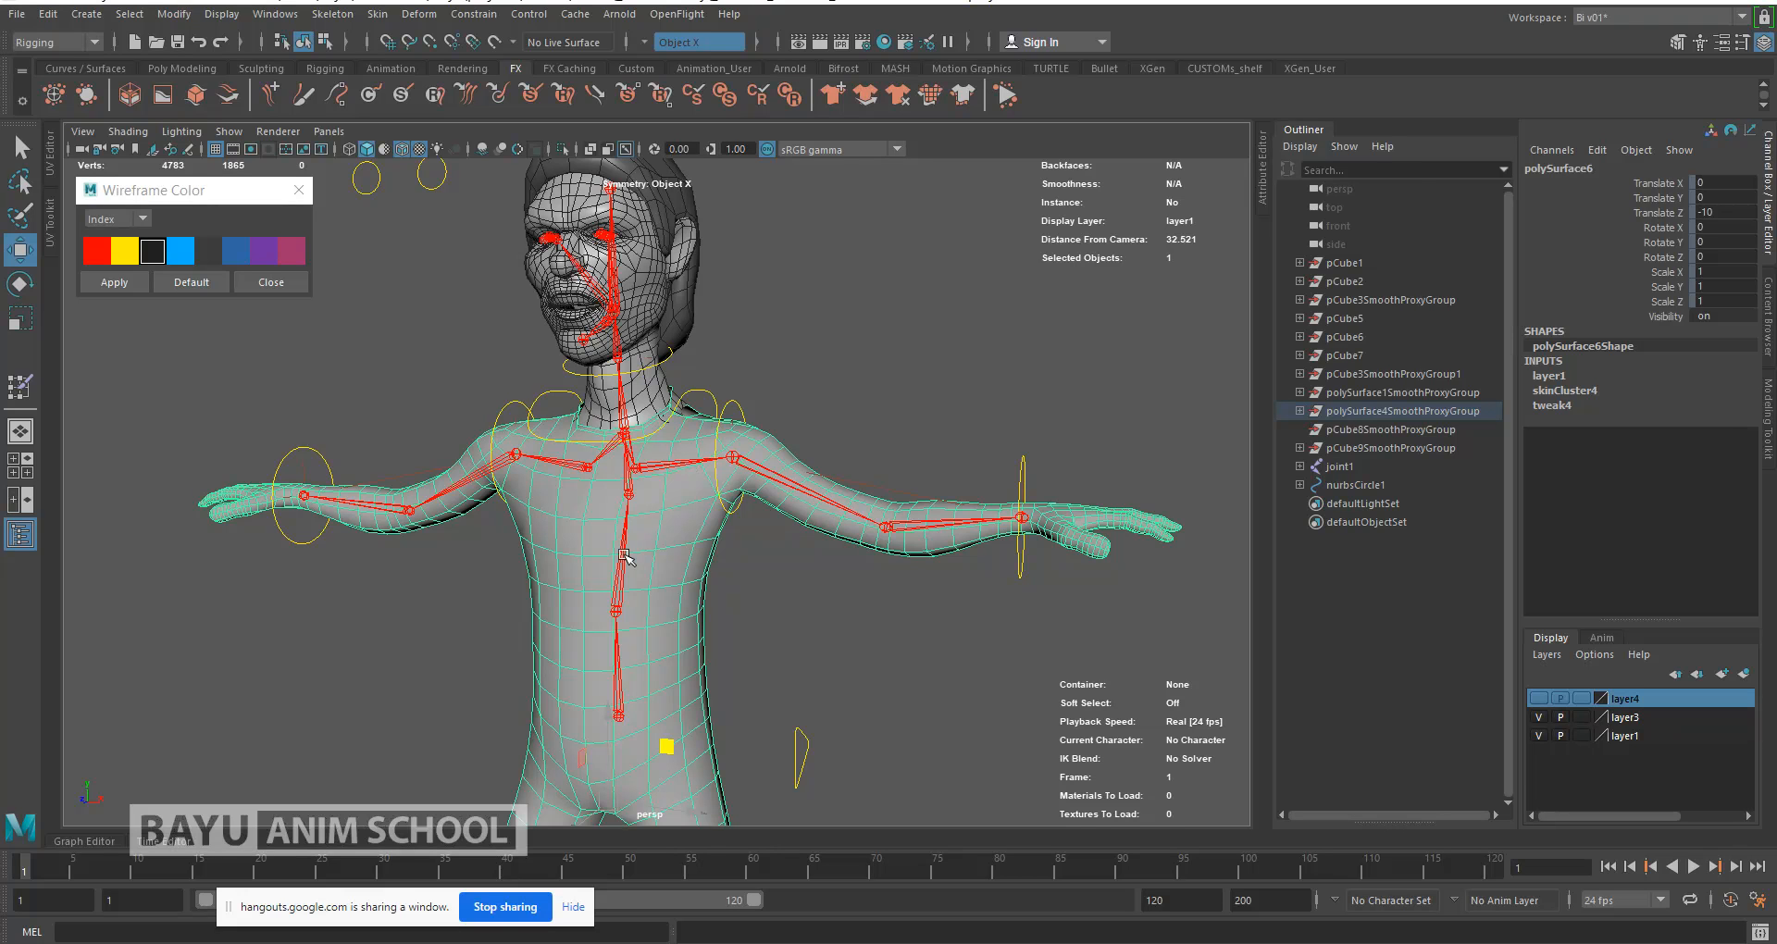
left_click(378, 14)
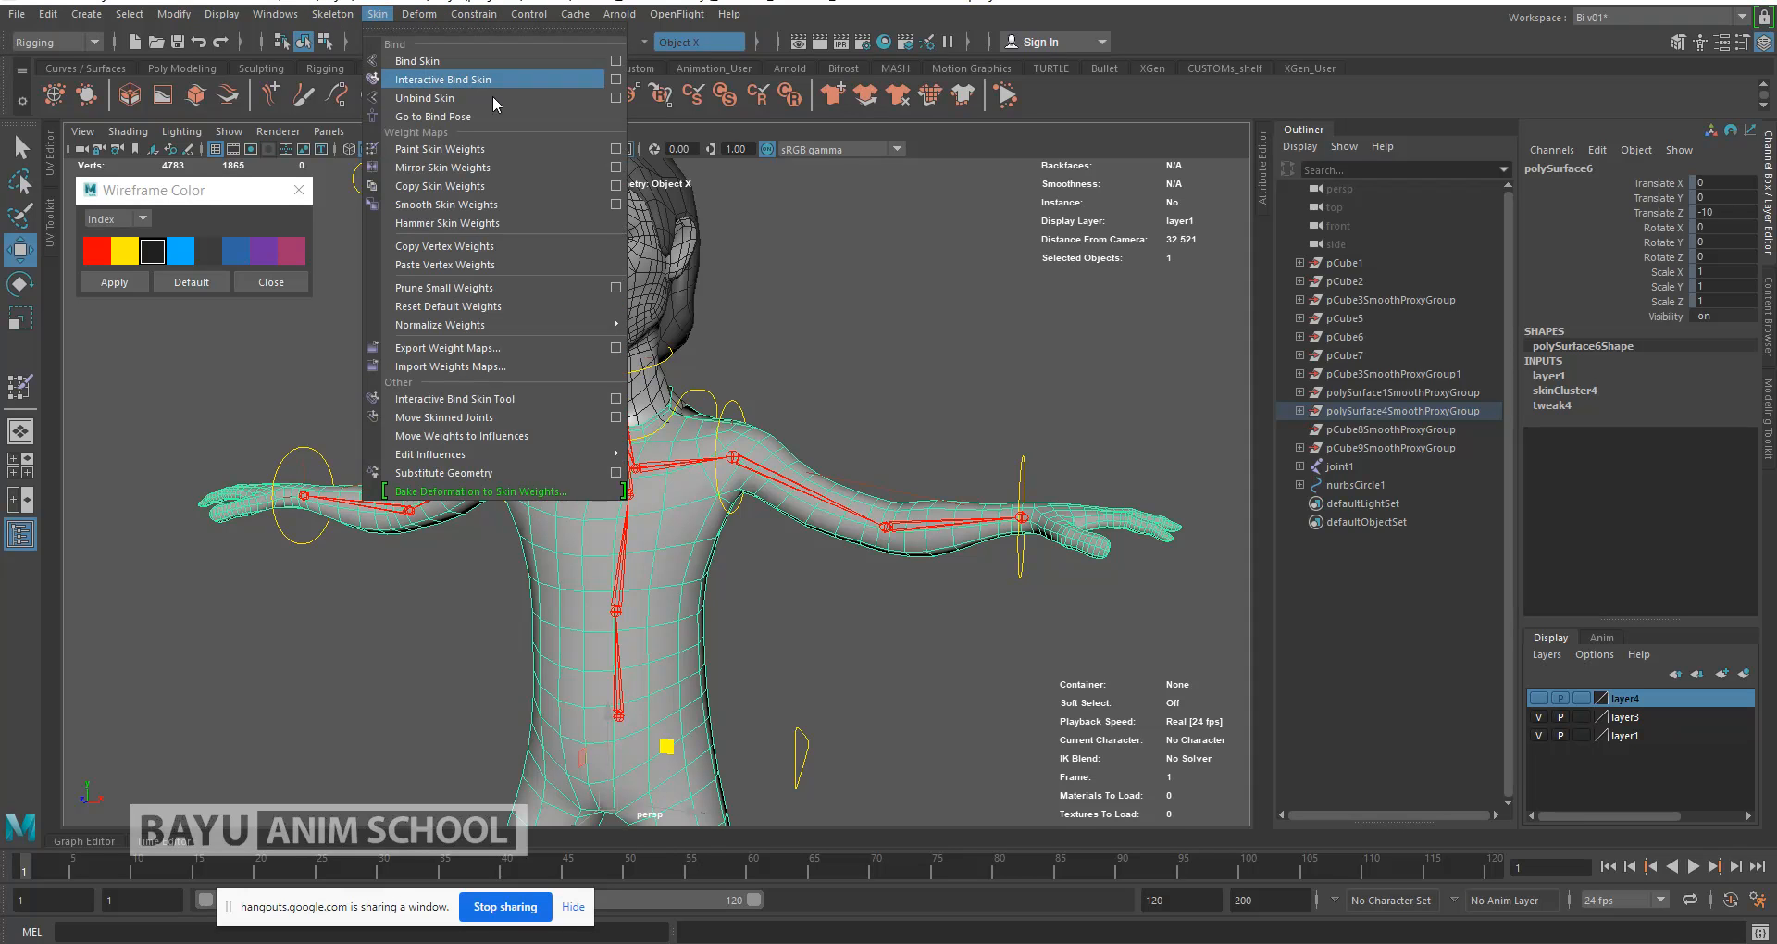
left_click(615, 149)
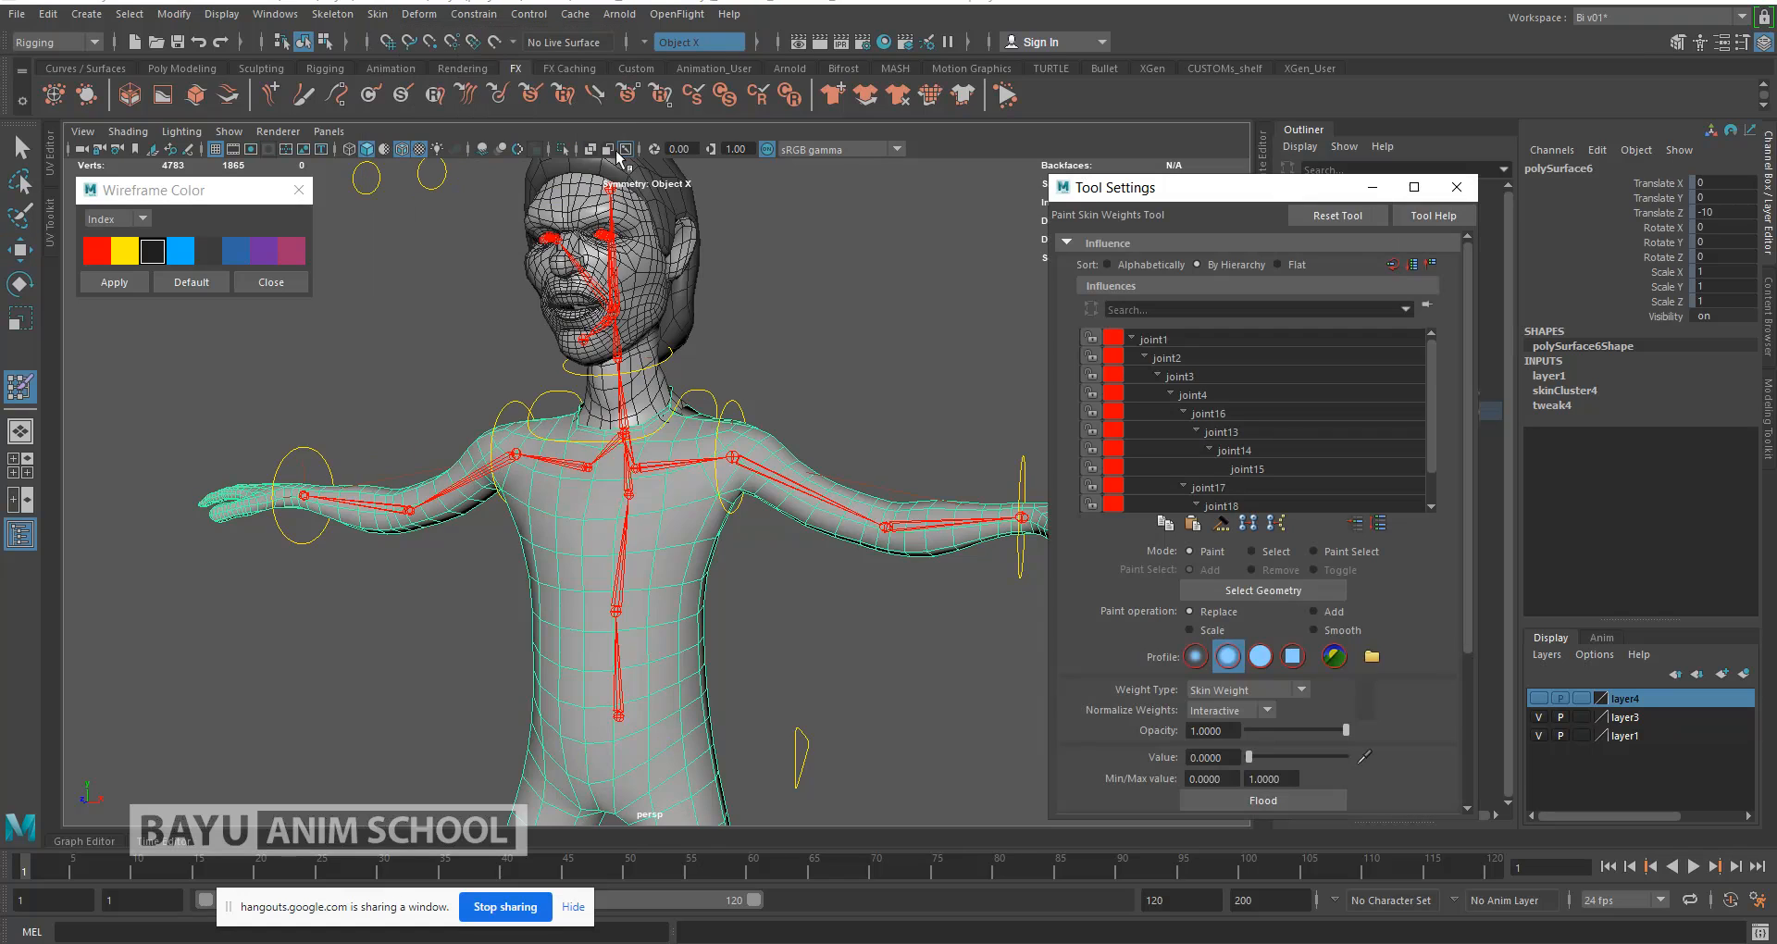
left_click(1181, 357)
Step: Paint joint2 weights with a value of 1 on the chest side below the character's left armpit
left_click_drag(782, 594, 736, 582, "alt")
right_click_drag(741, 592, 785, 594, "alt")
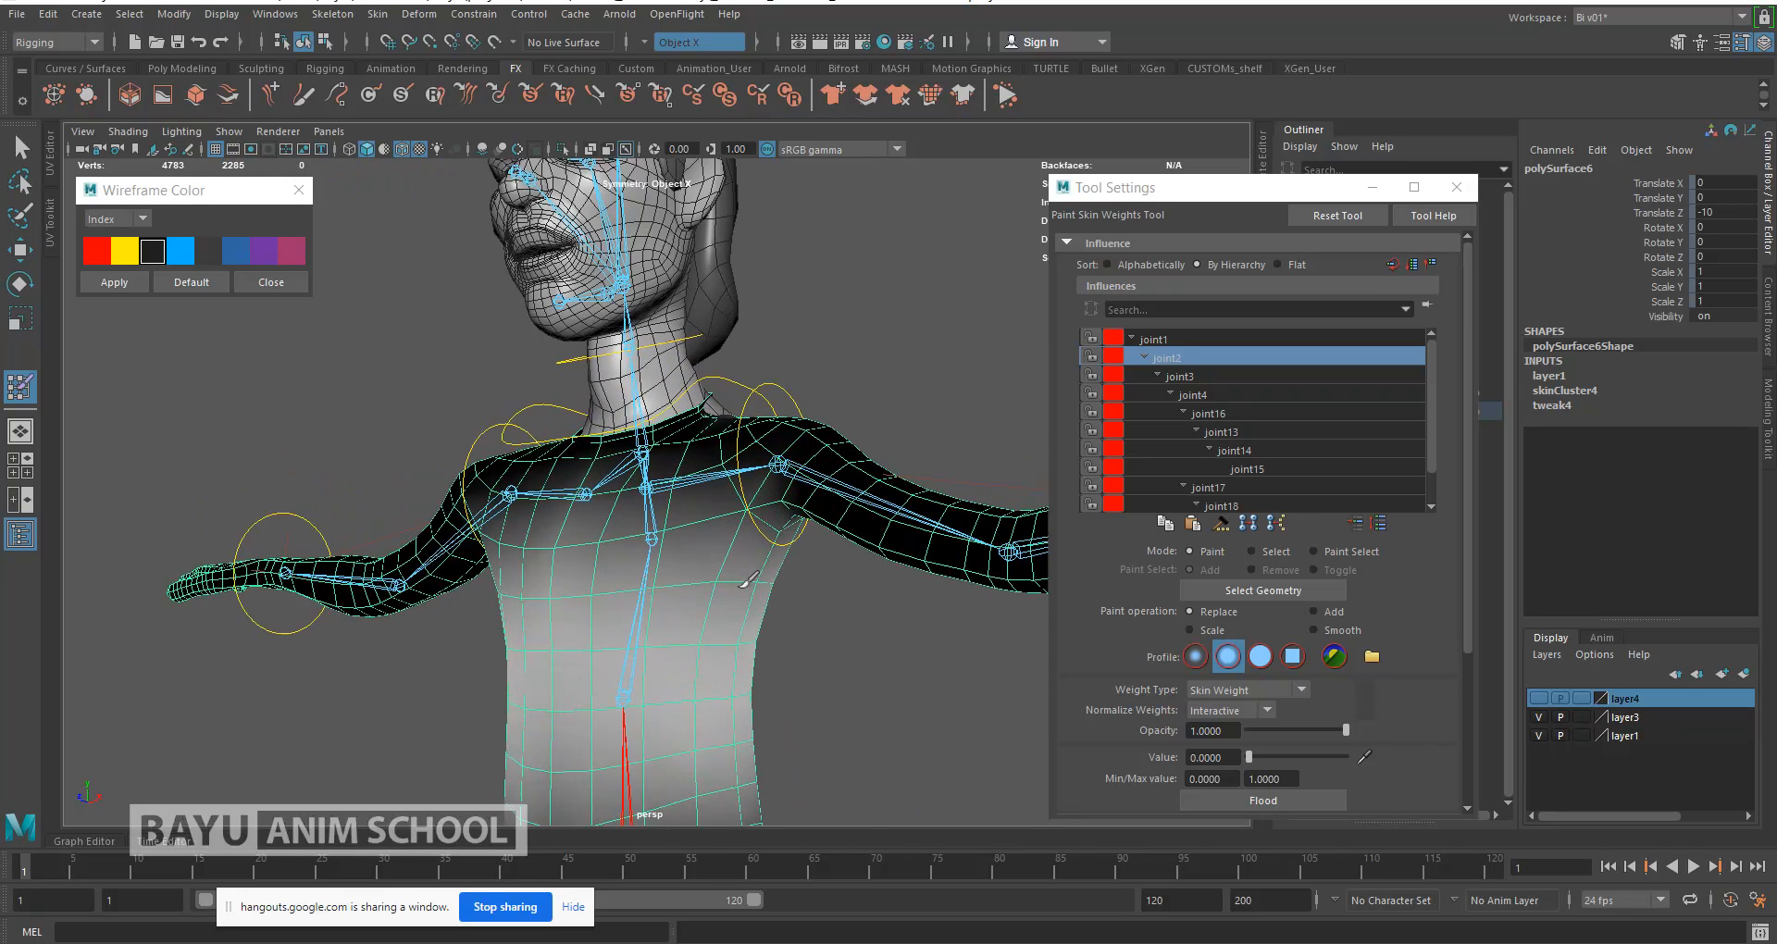
left_click_drag(785, 593, 773, 599, "alt")
middle_click_drag(750, 571, 650, 459, "alt")
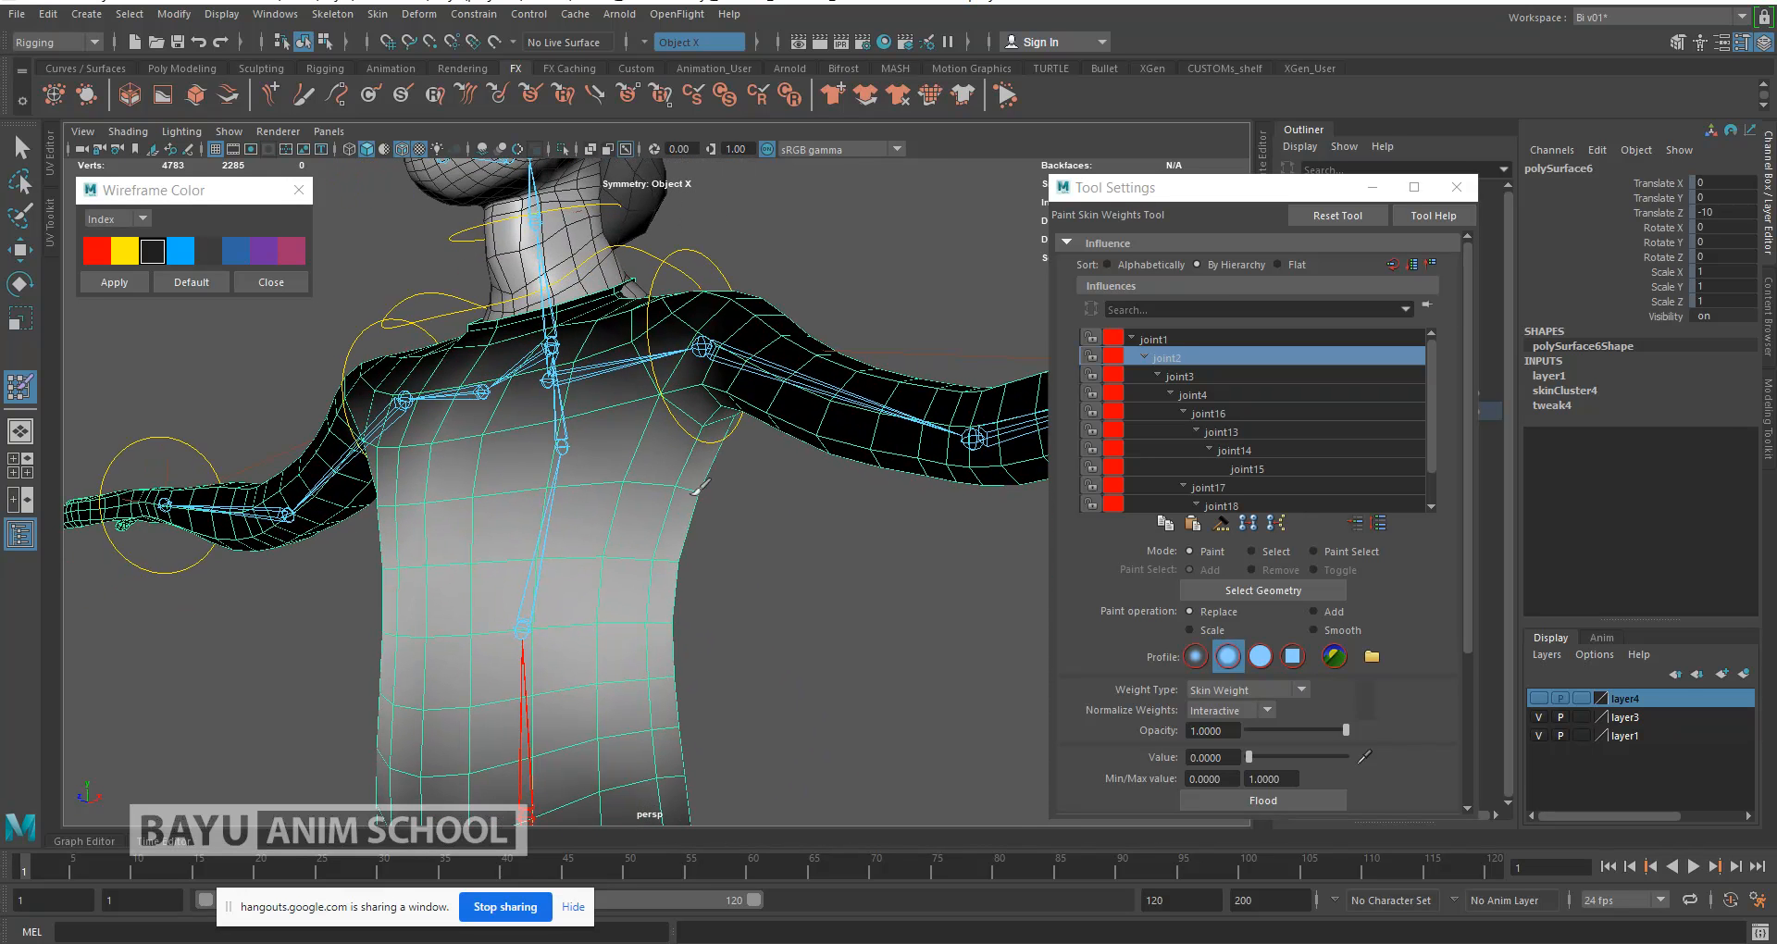
left_click_drag(1250, 757, 1361, 761)
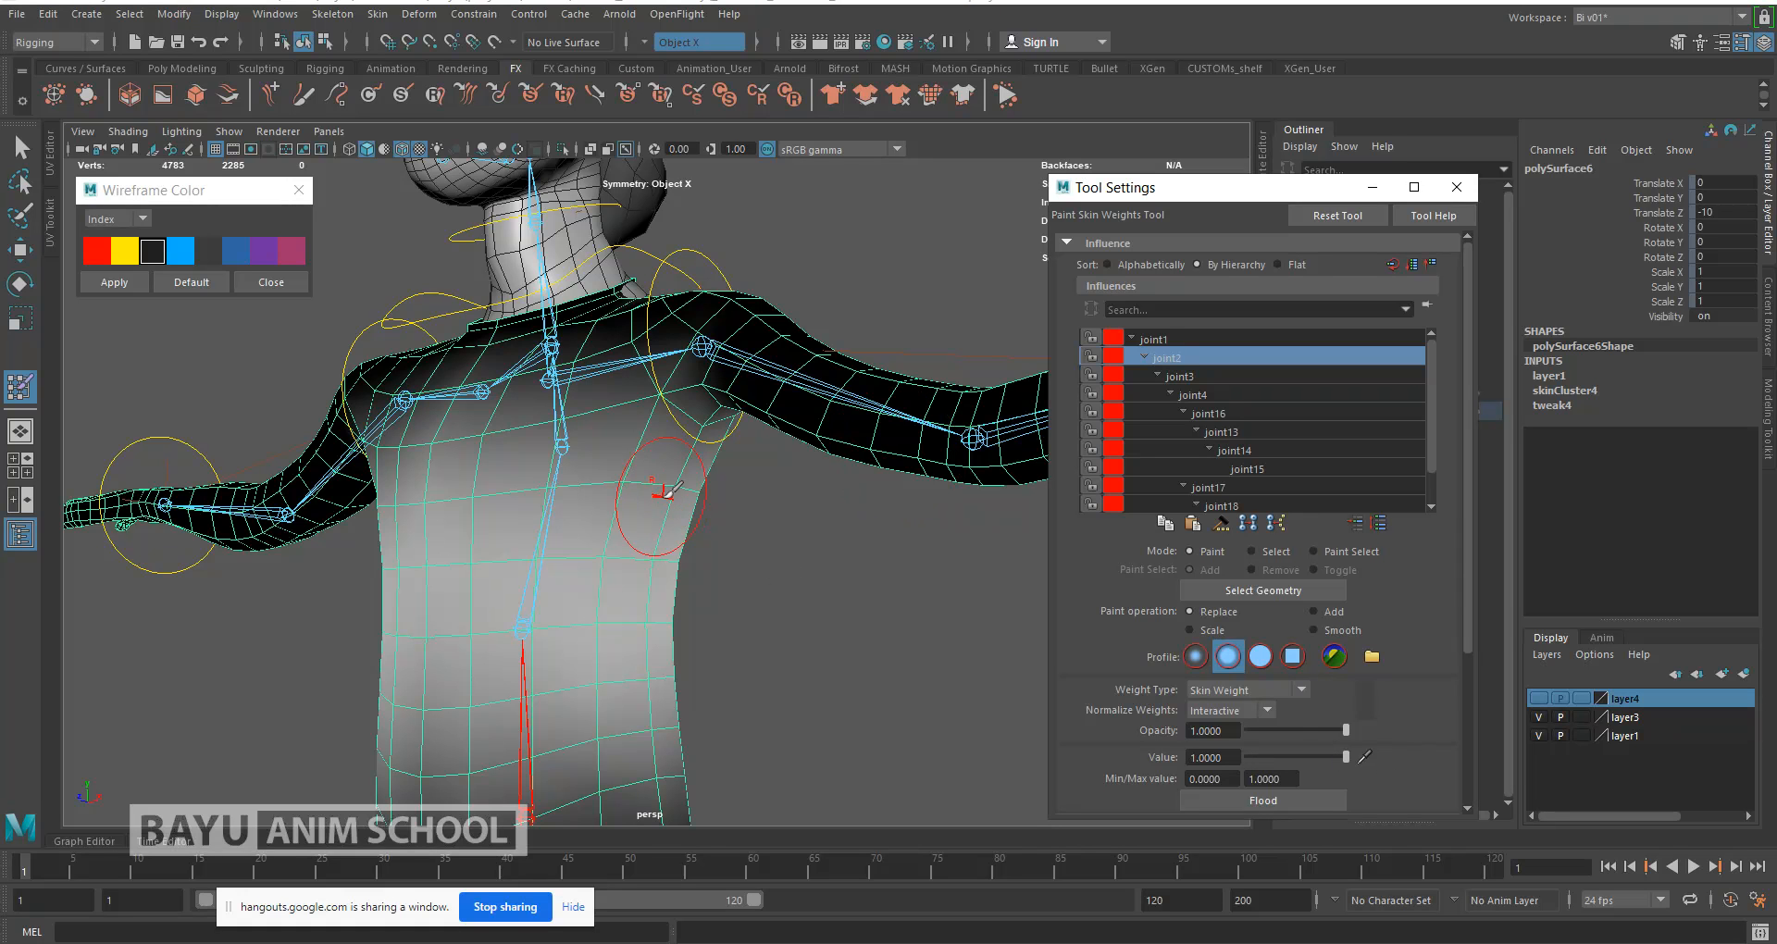
key("b")
mouse_move(648, 509)
left_mouse_down()
mouse_move(694, 527)
mouse_move(668, 517)
mouse_move(690, 447)
mouse_move(715, 433)
mouse_move(754, 461)
mouse_move(666, 504)
mouse_move(720, 555)
left_mouse_up()
key("ctrl+z")
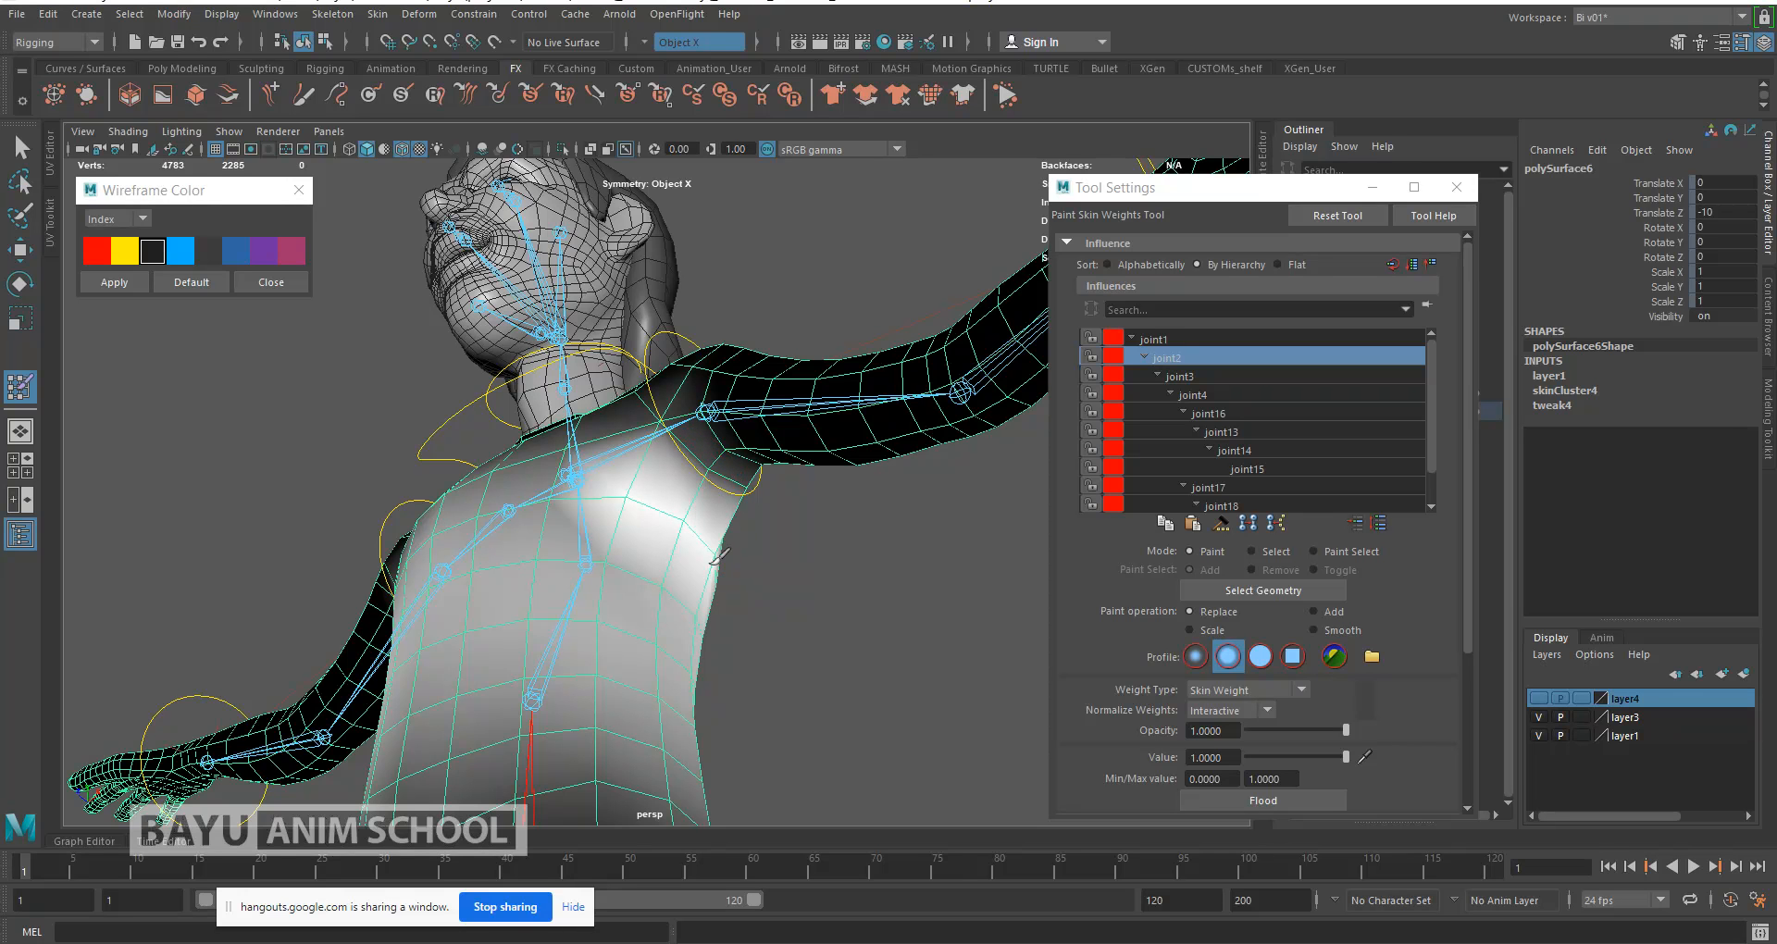
mouse_move(684, 482)
left_mouse_down()
mouse_move(654, 482)
mouse_move(742, 498)
left_mouse_up()
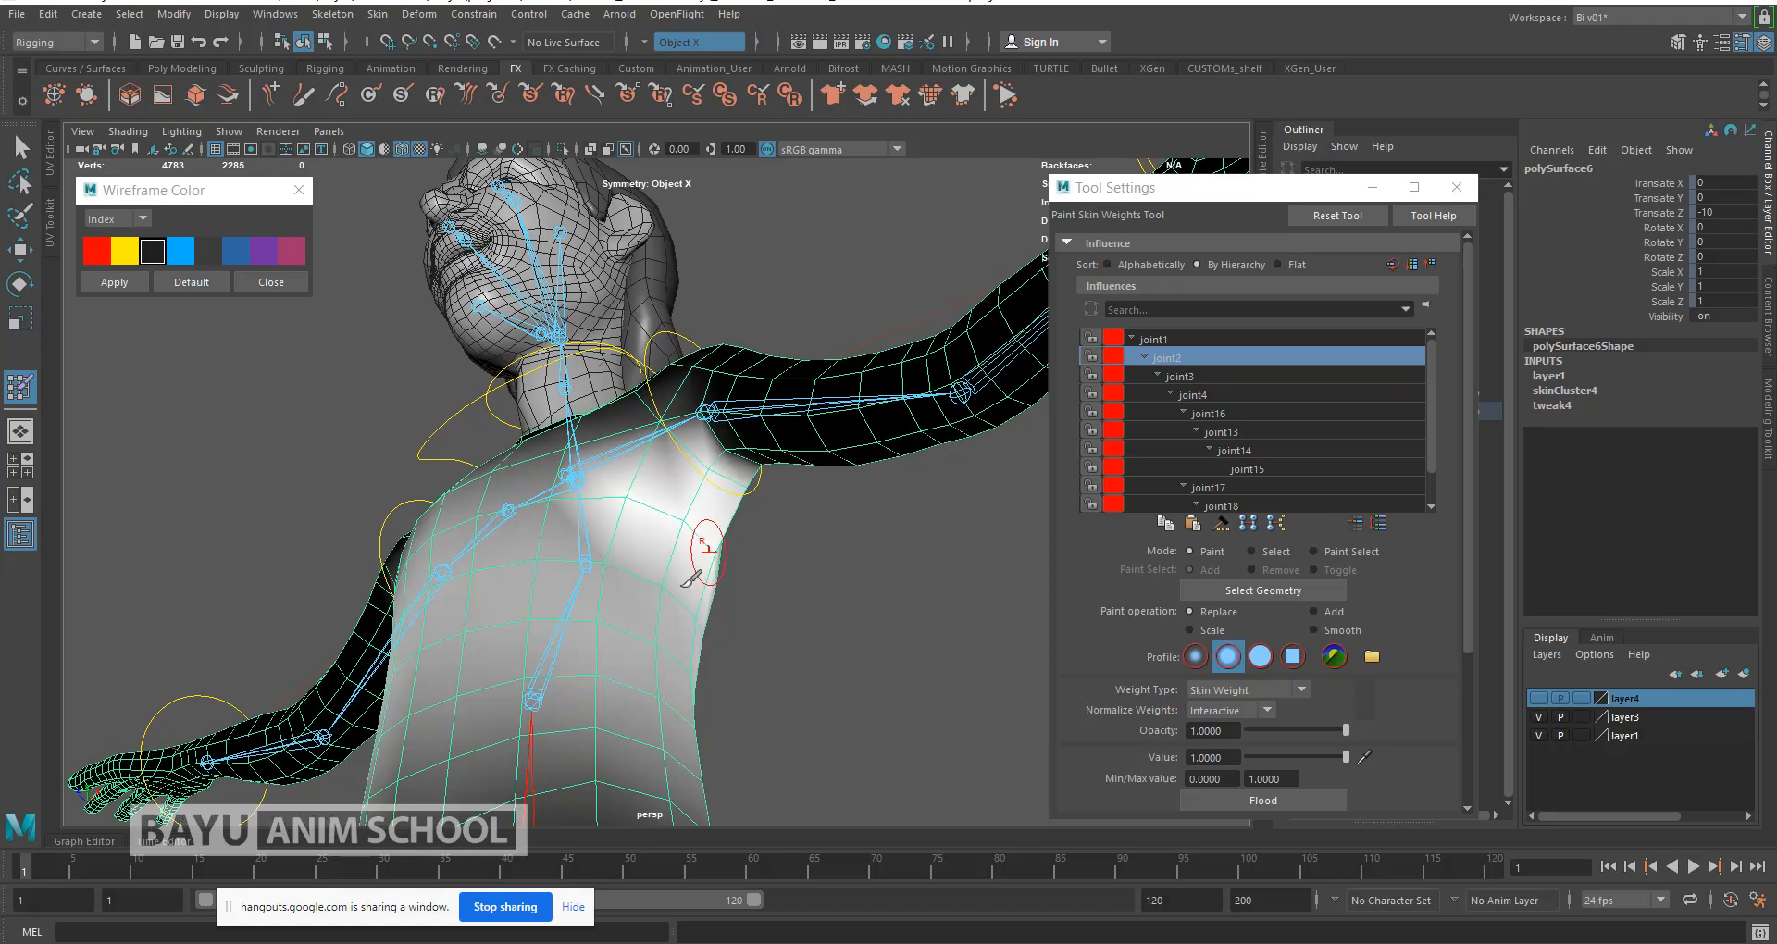
Step: Smooth joint2's weights over the whole body mesh by flooding with an opacity of 0.4951
mouse_move(734, 629)
left_mouse_down("alt")
mouse_move(772, 662)
mouse_move(689, 623)
left_mouse_up("alt")
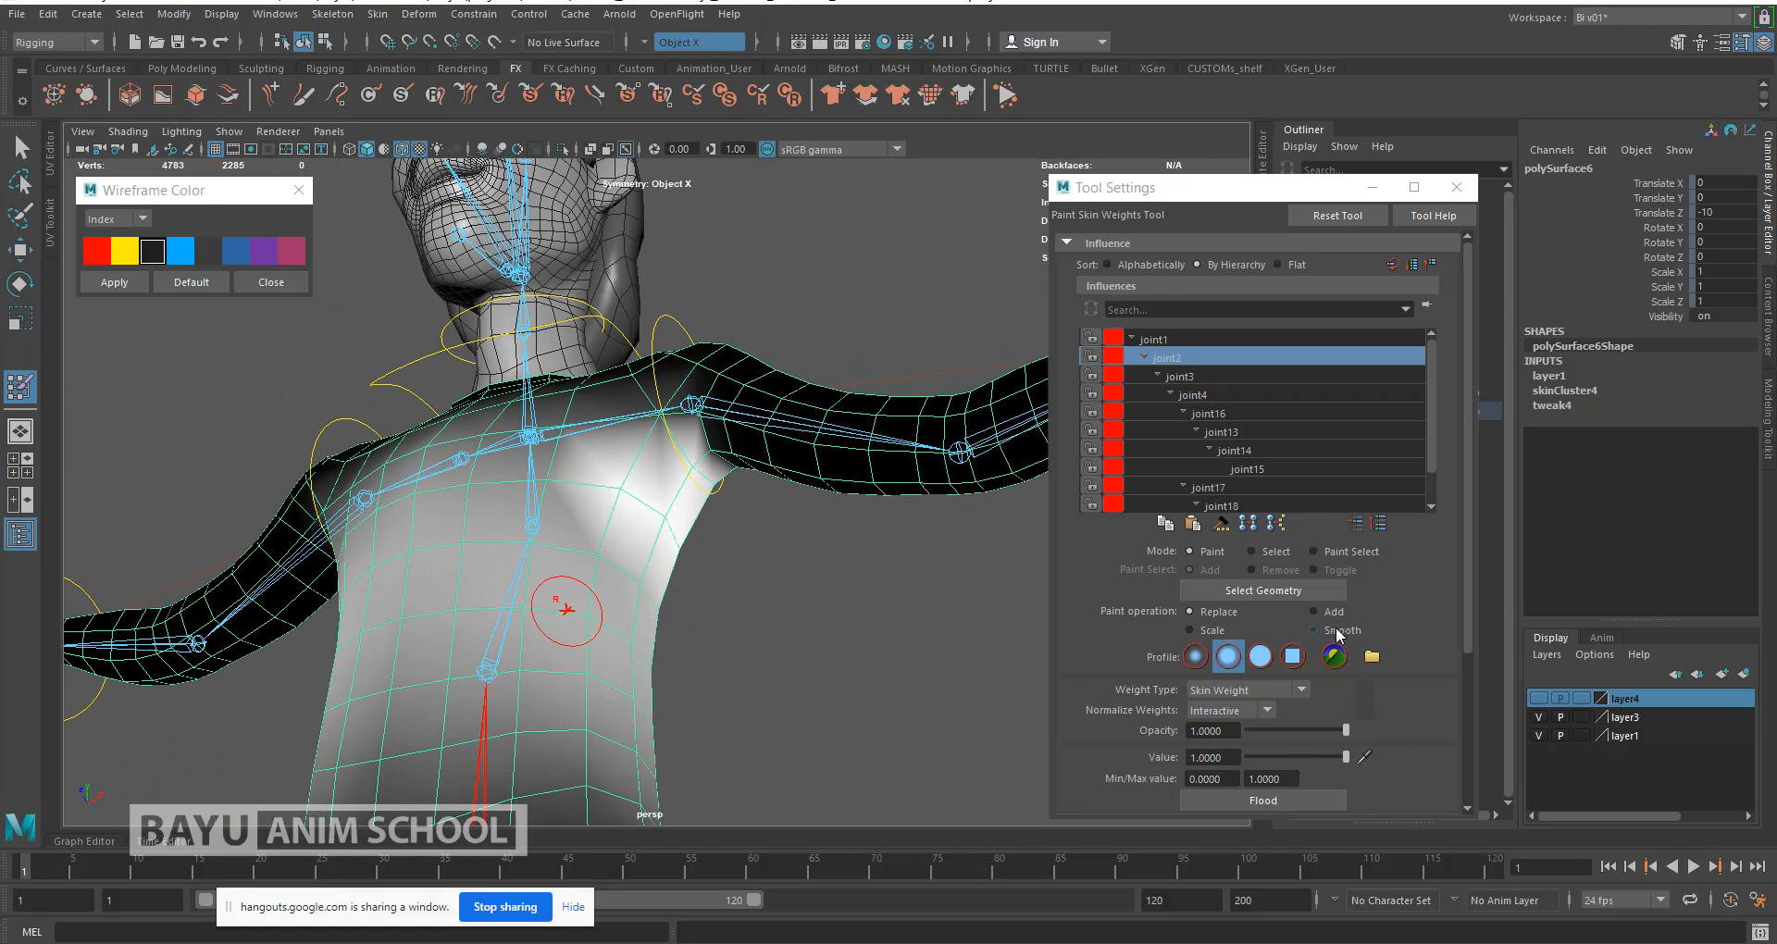
left_click(1339, 632)
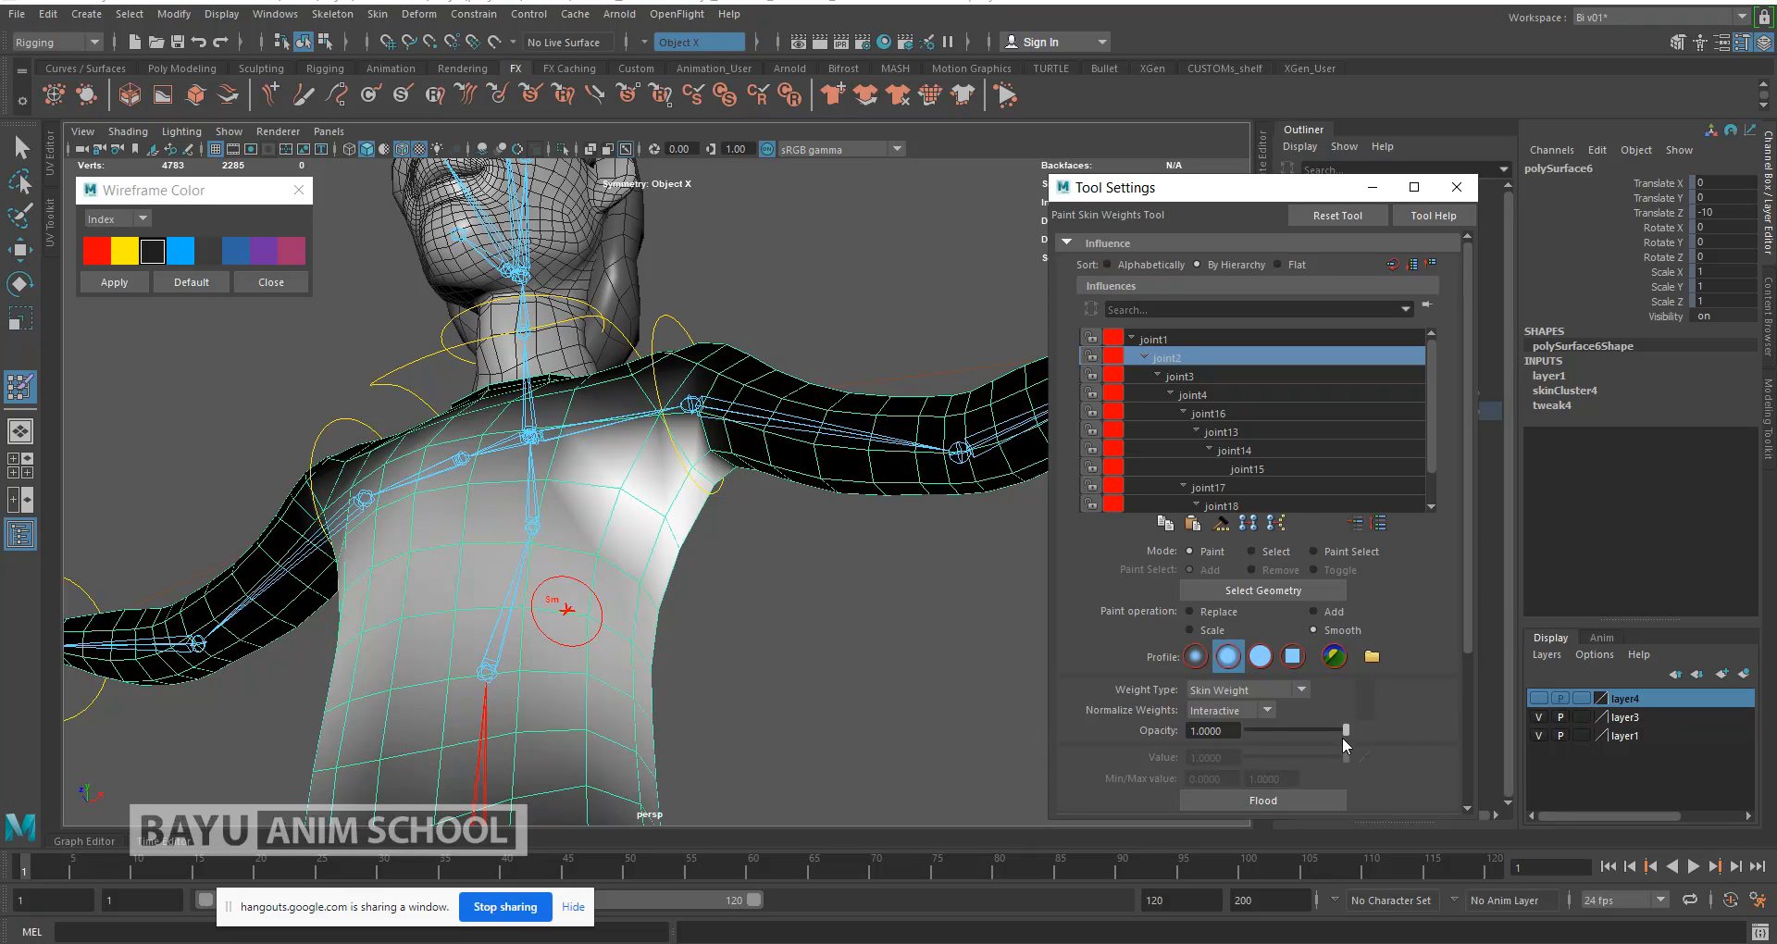
left_click_drag(1343, 729, 1297, 731)
left_click(1285, 801)
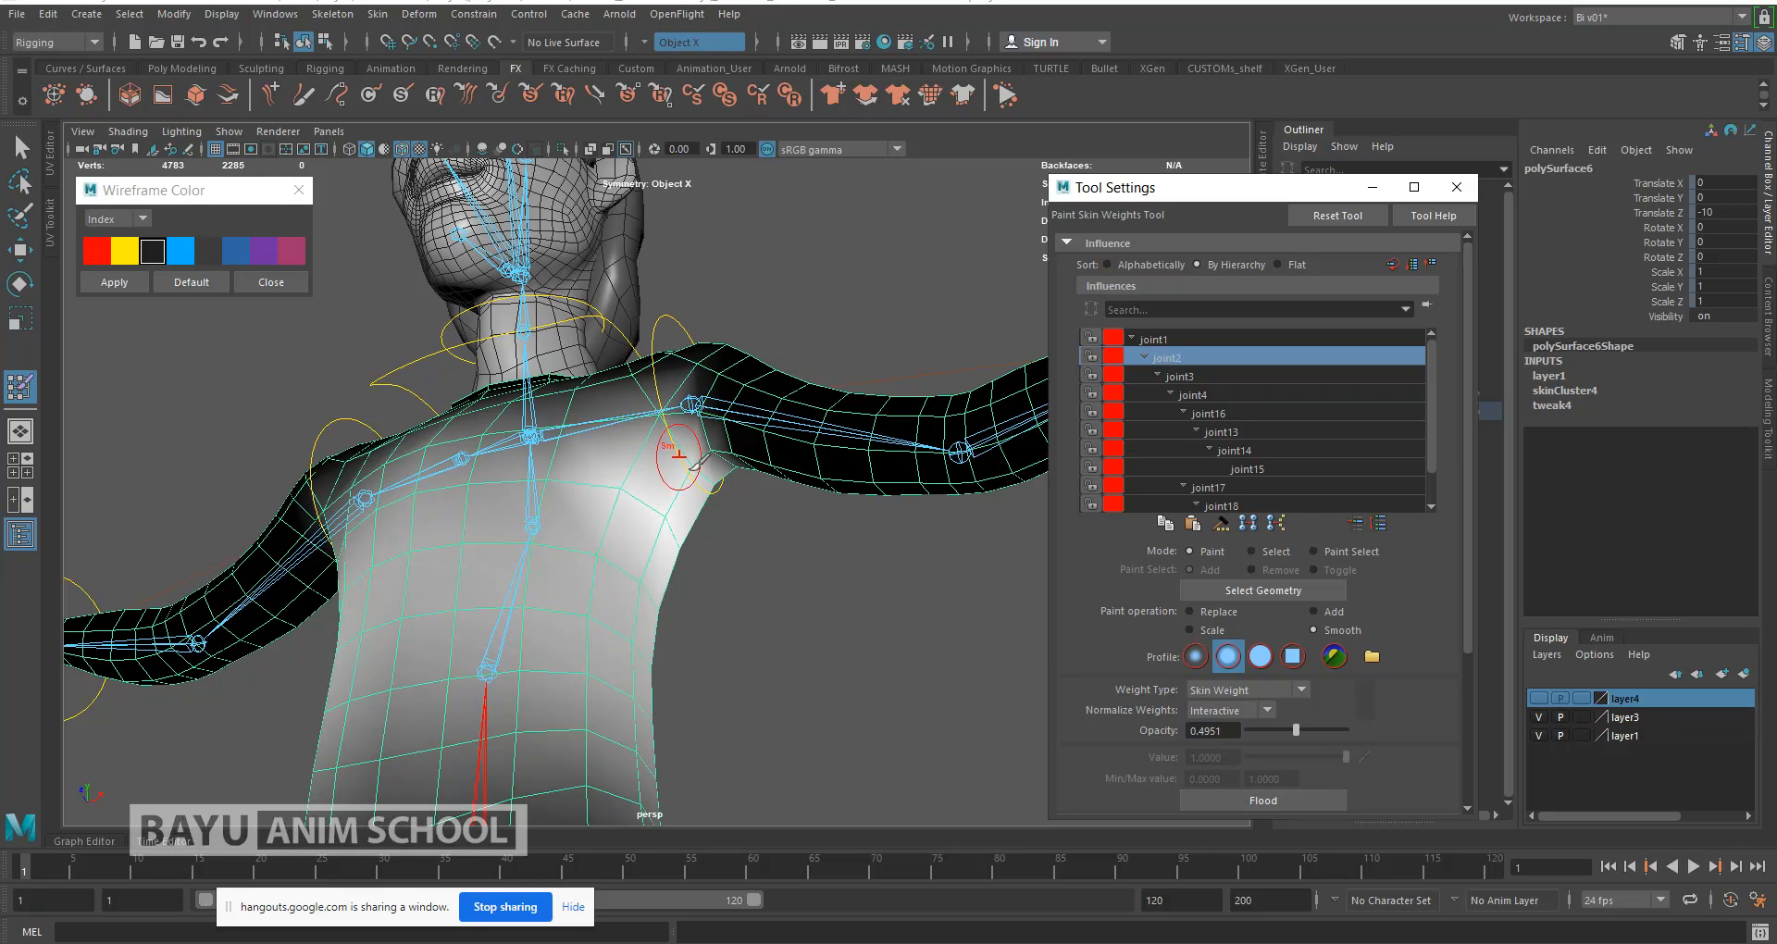
Step: Mirror the body's skin weights across YZ from positive to negative, using closest point on surface and closest joint
left_click_drag(765, 632, 809, 675, "alt")
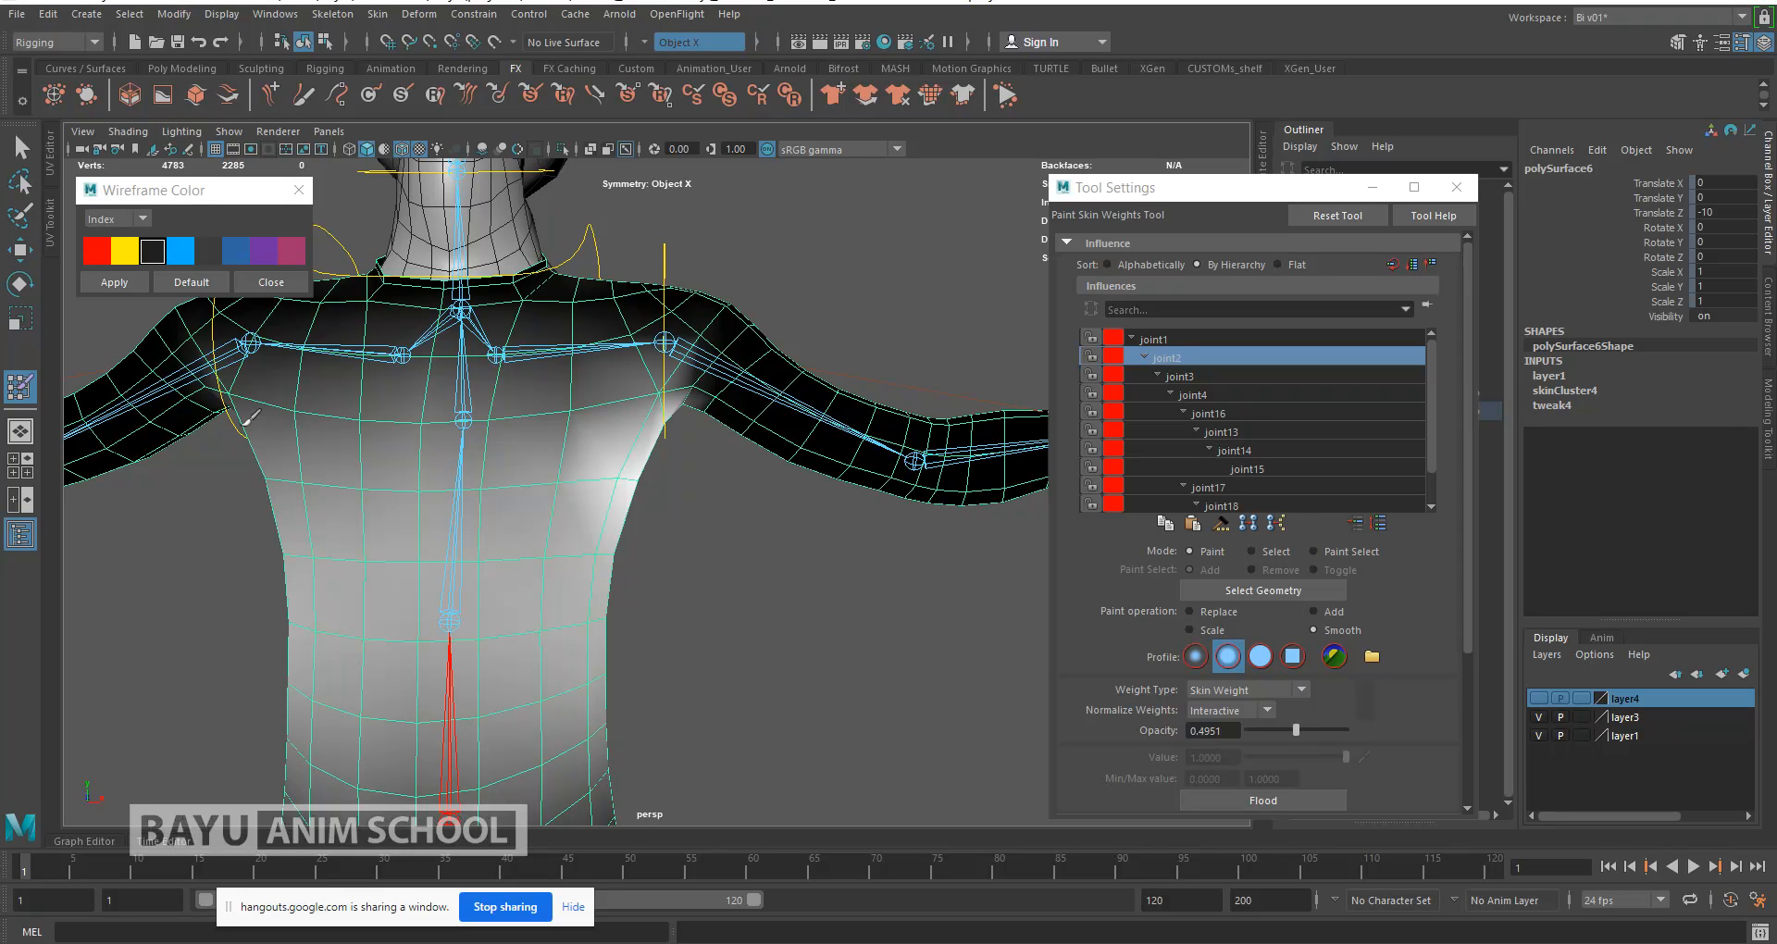
left_click(377, 15)
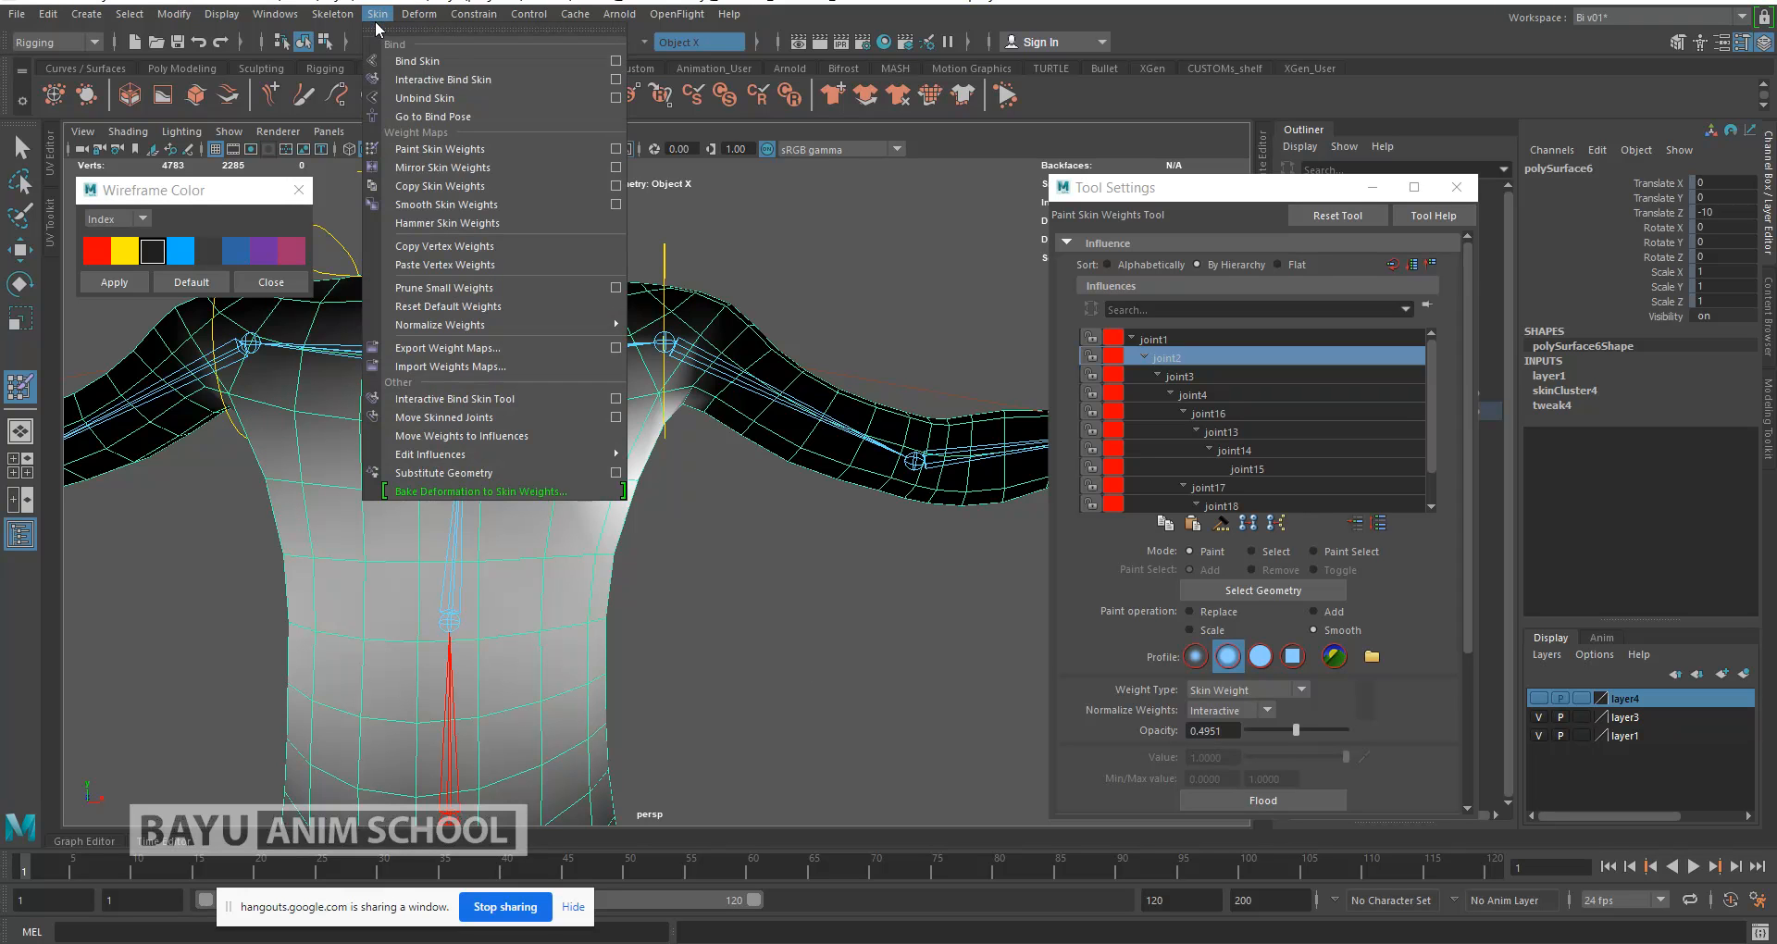
left_click(615, 167)
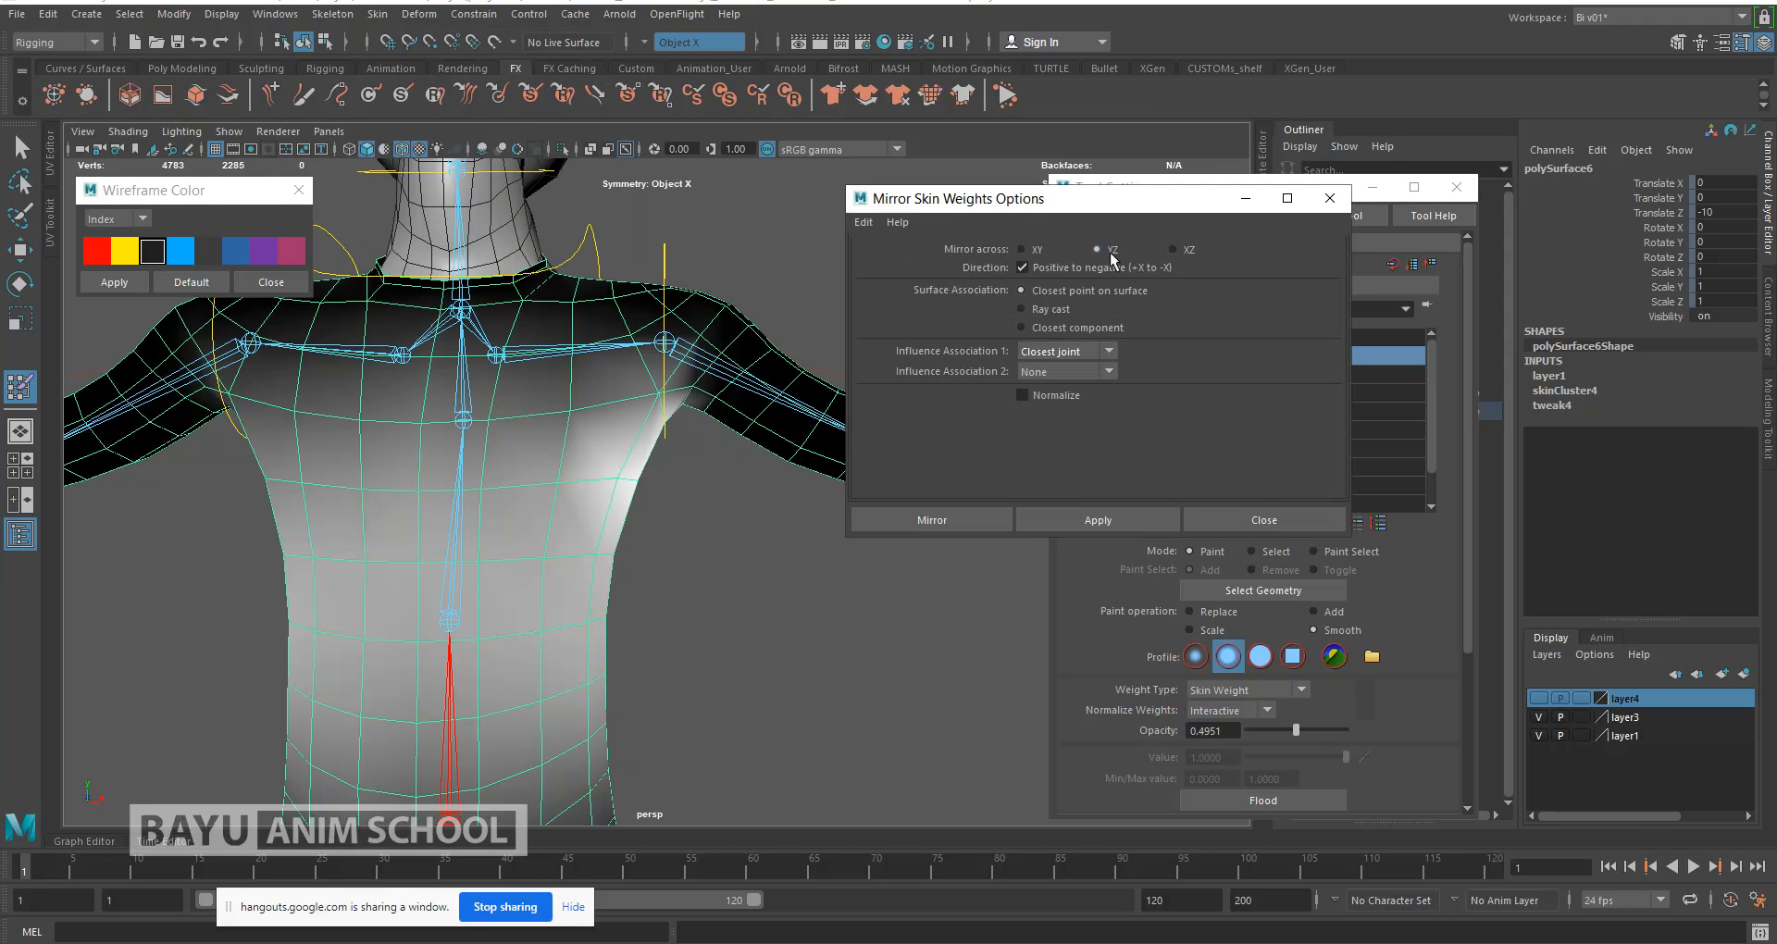
left_click_drag(798, 476, 729, 474, "alt")
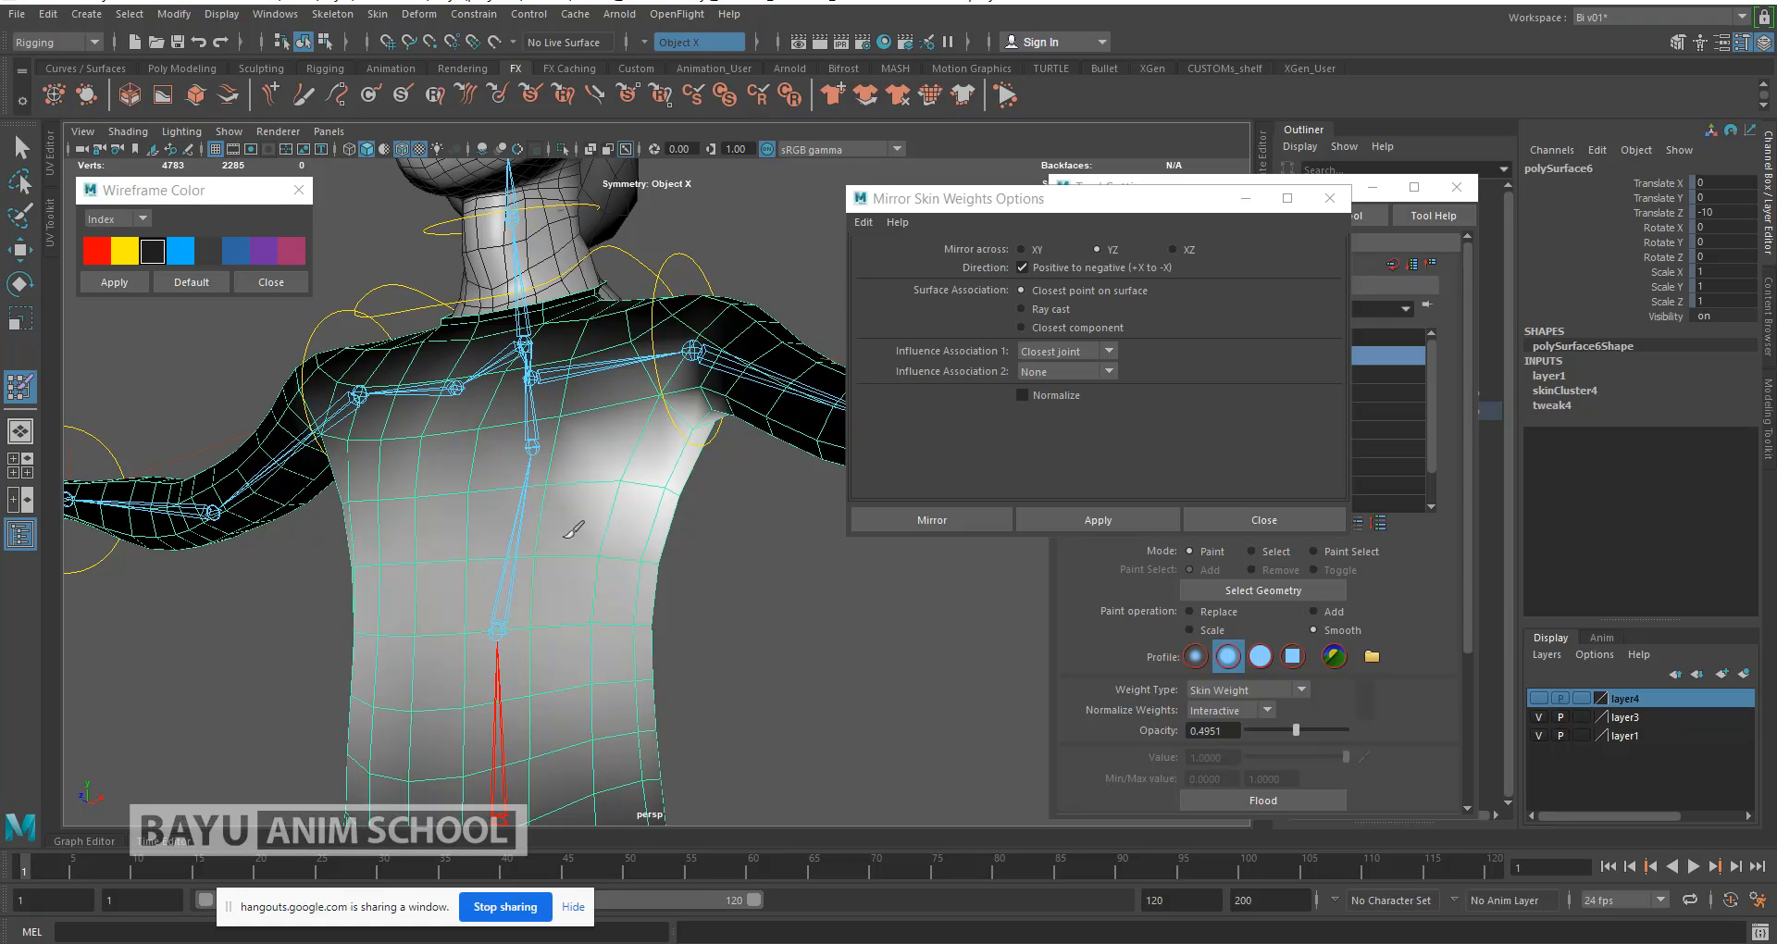
left_click(1069, 521)
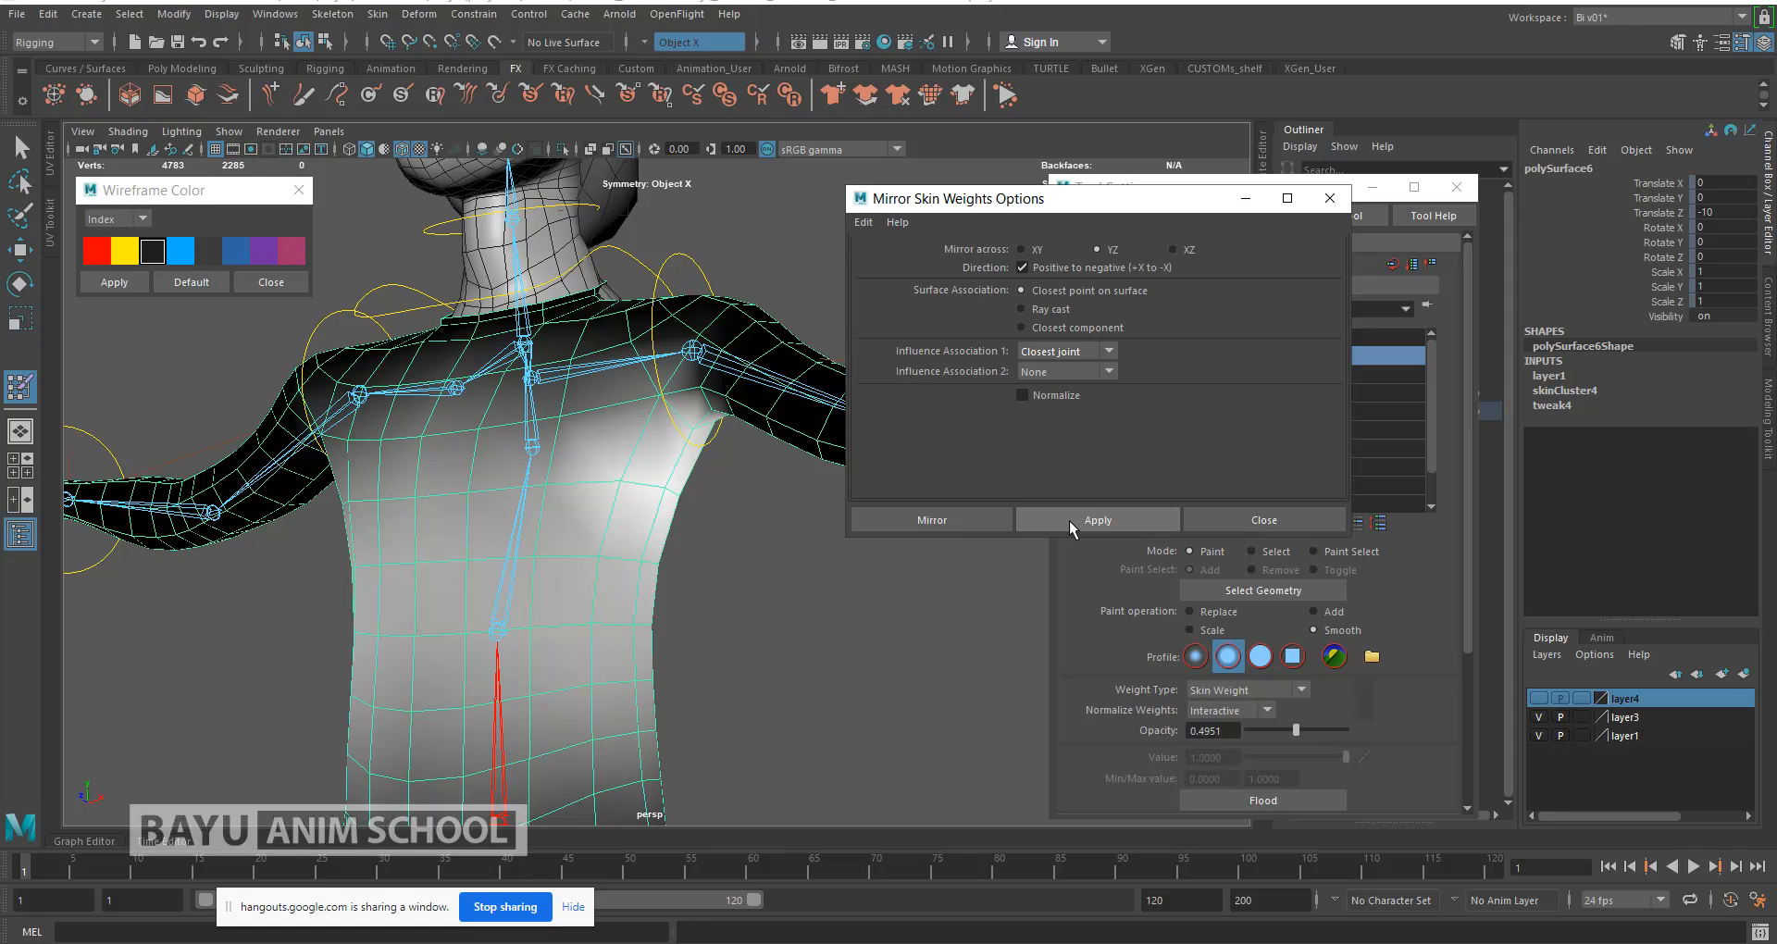
left_click(1236, 521)
Step: Clear joint3's influence from the body mesh by flooding Replace with opacity 1 and value 0
left_click_drag(697, 555, 845, 556, "alt")
left_click(1201, 374)
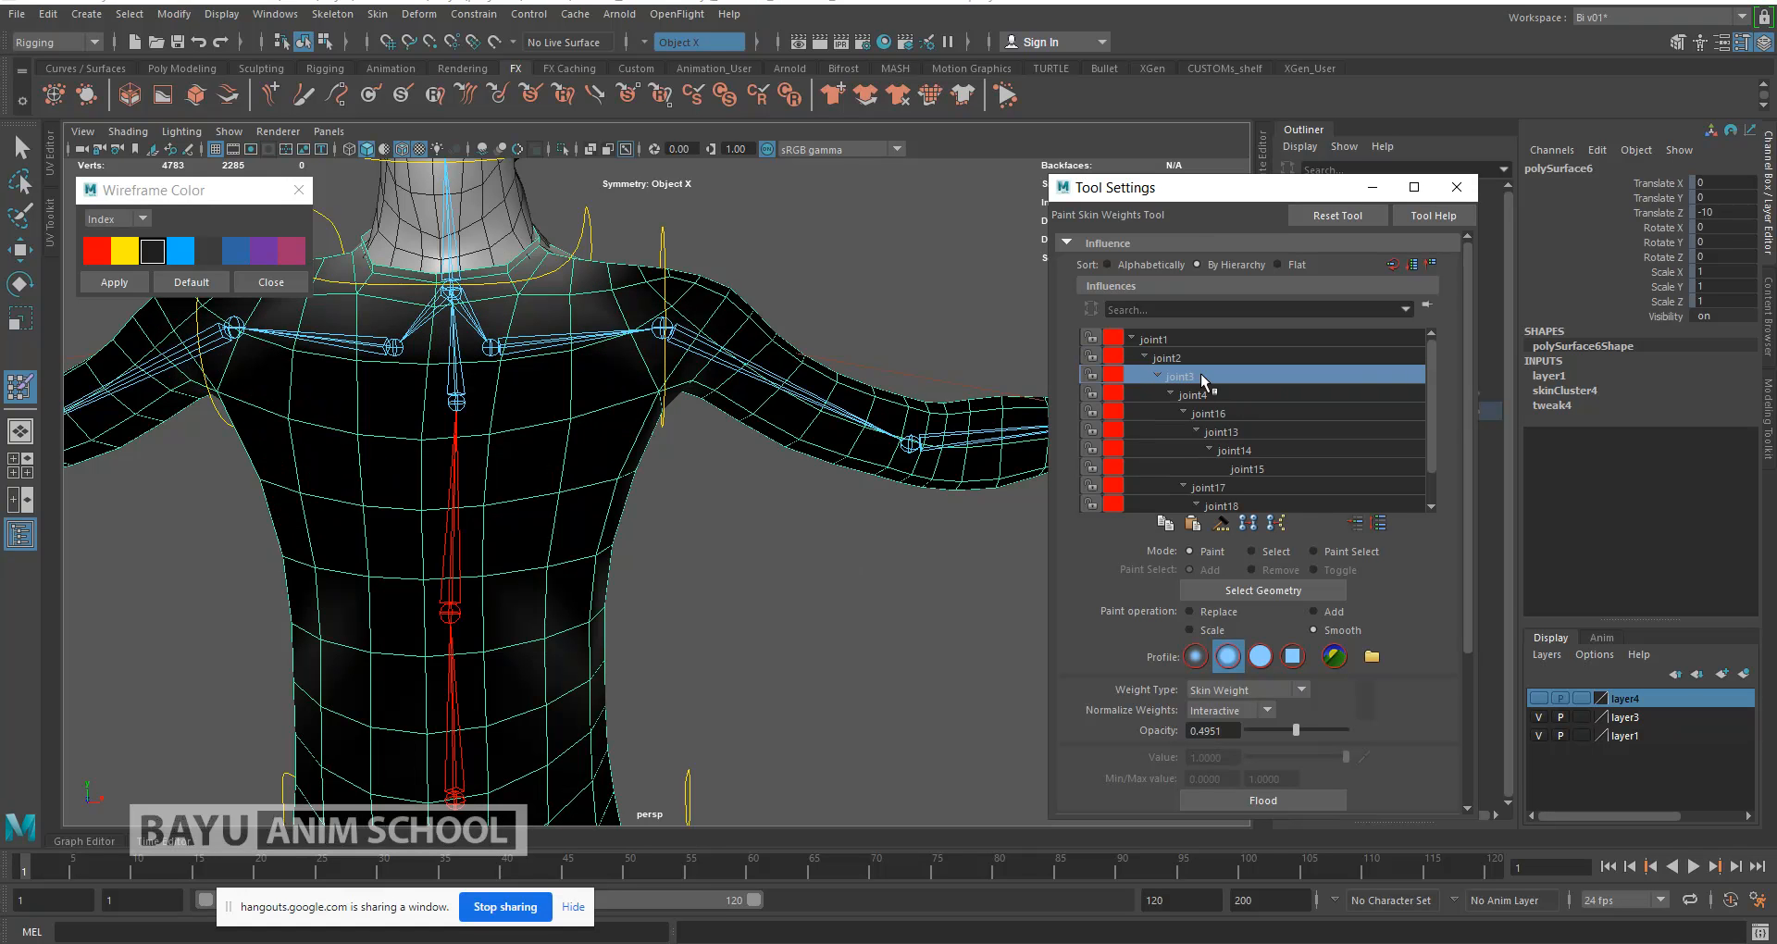
left_click_drag(793, 602, 694, 537, "alt")
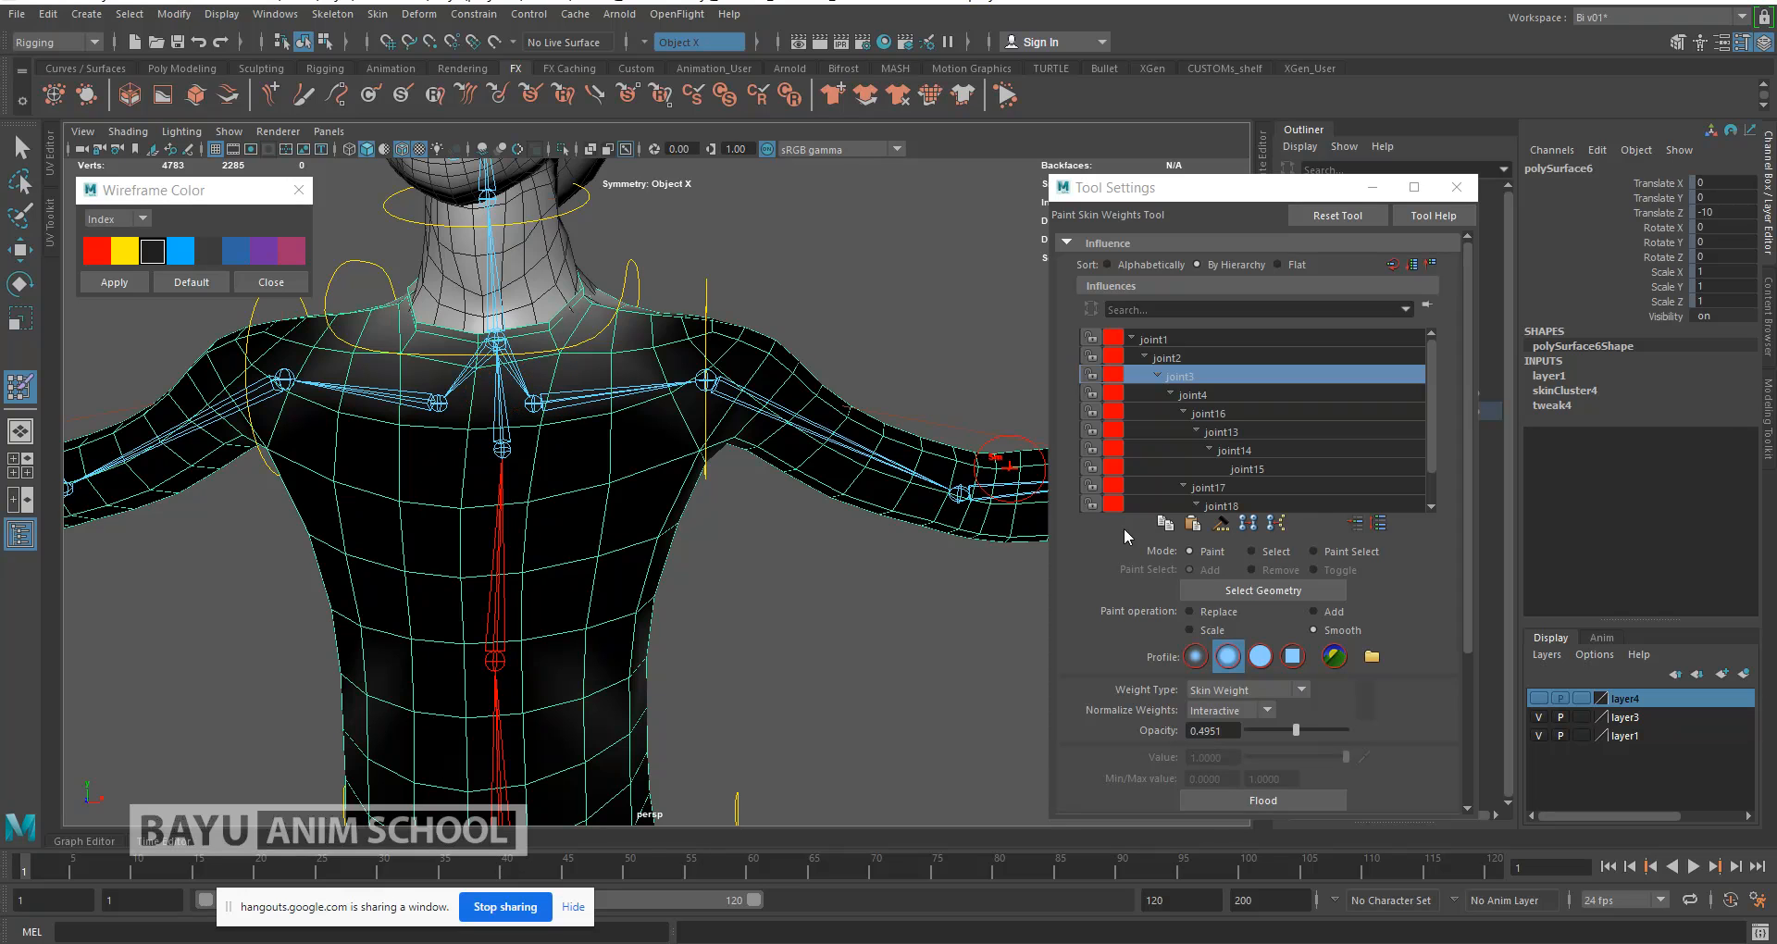
left_click(1229, 613)
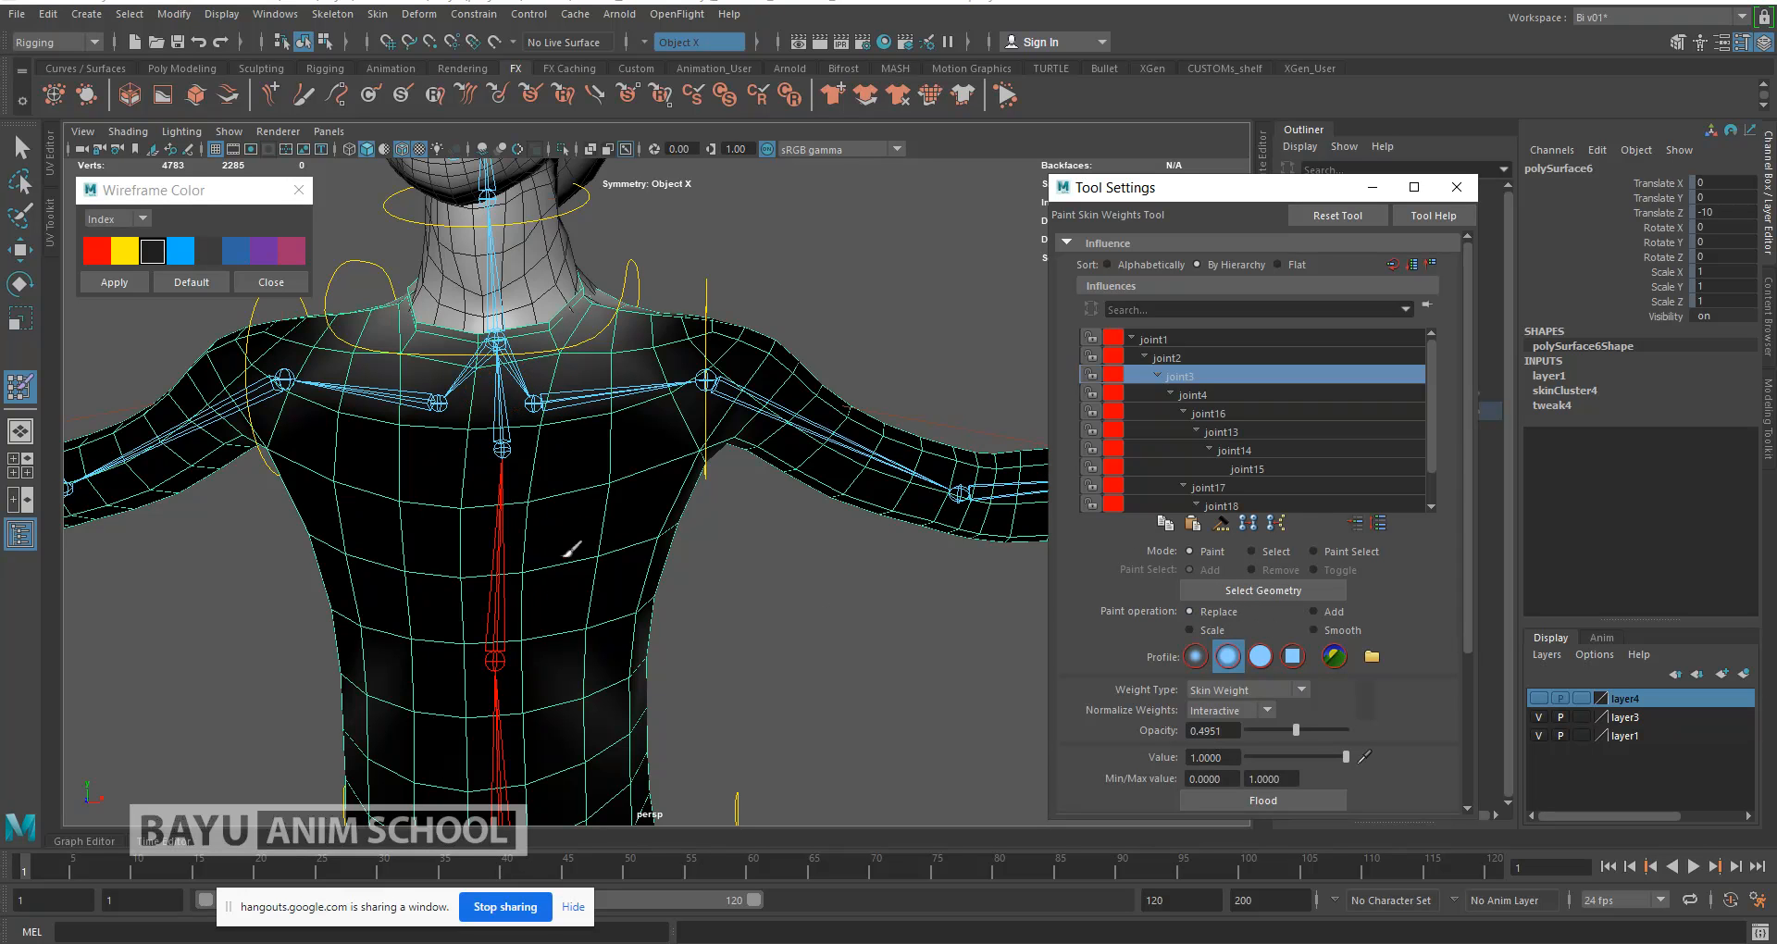
middle_click_drag(707, 665, 675, 508, "alt")
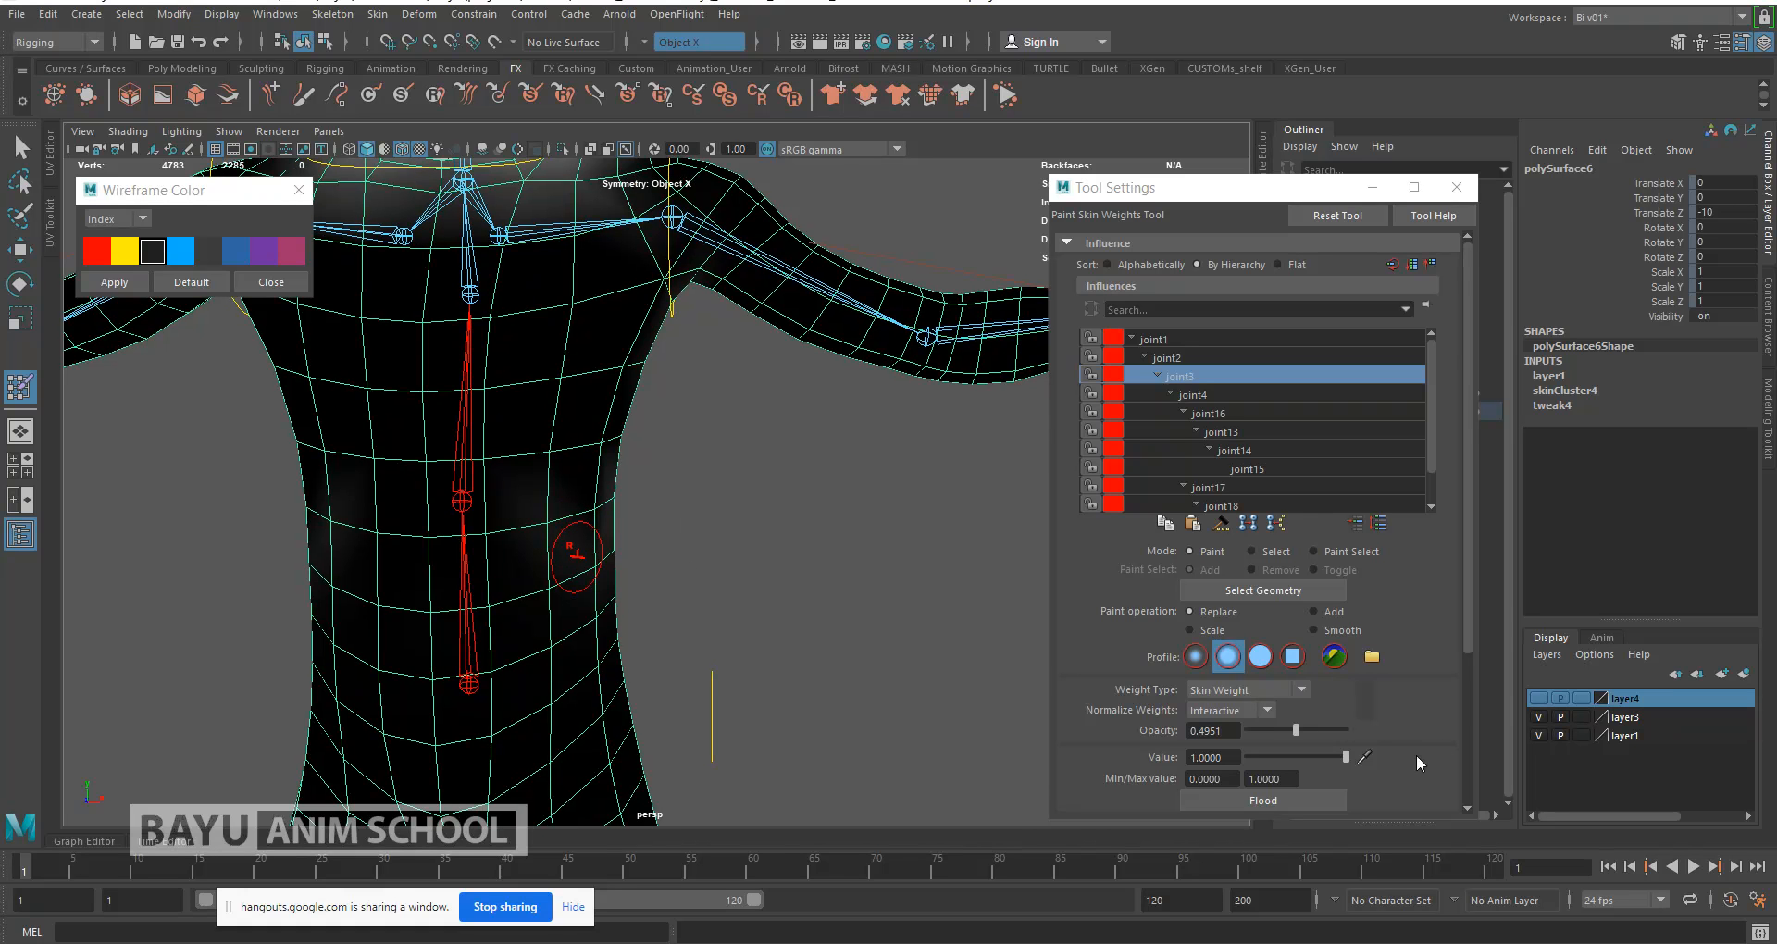
left_click_drag(1310, 726, 1396, 736)
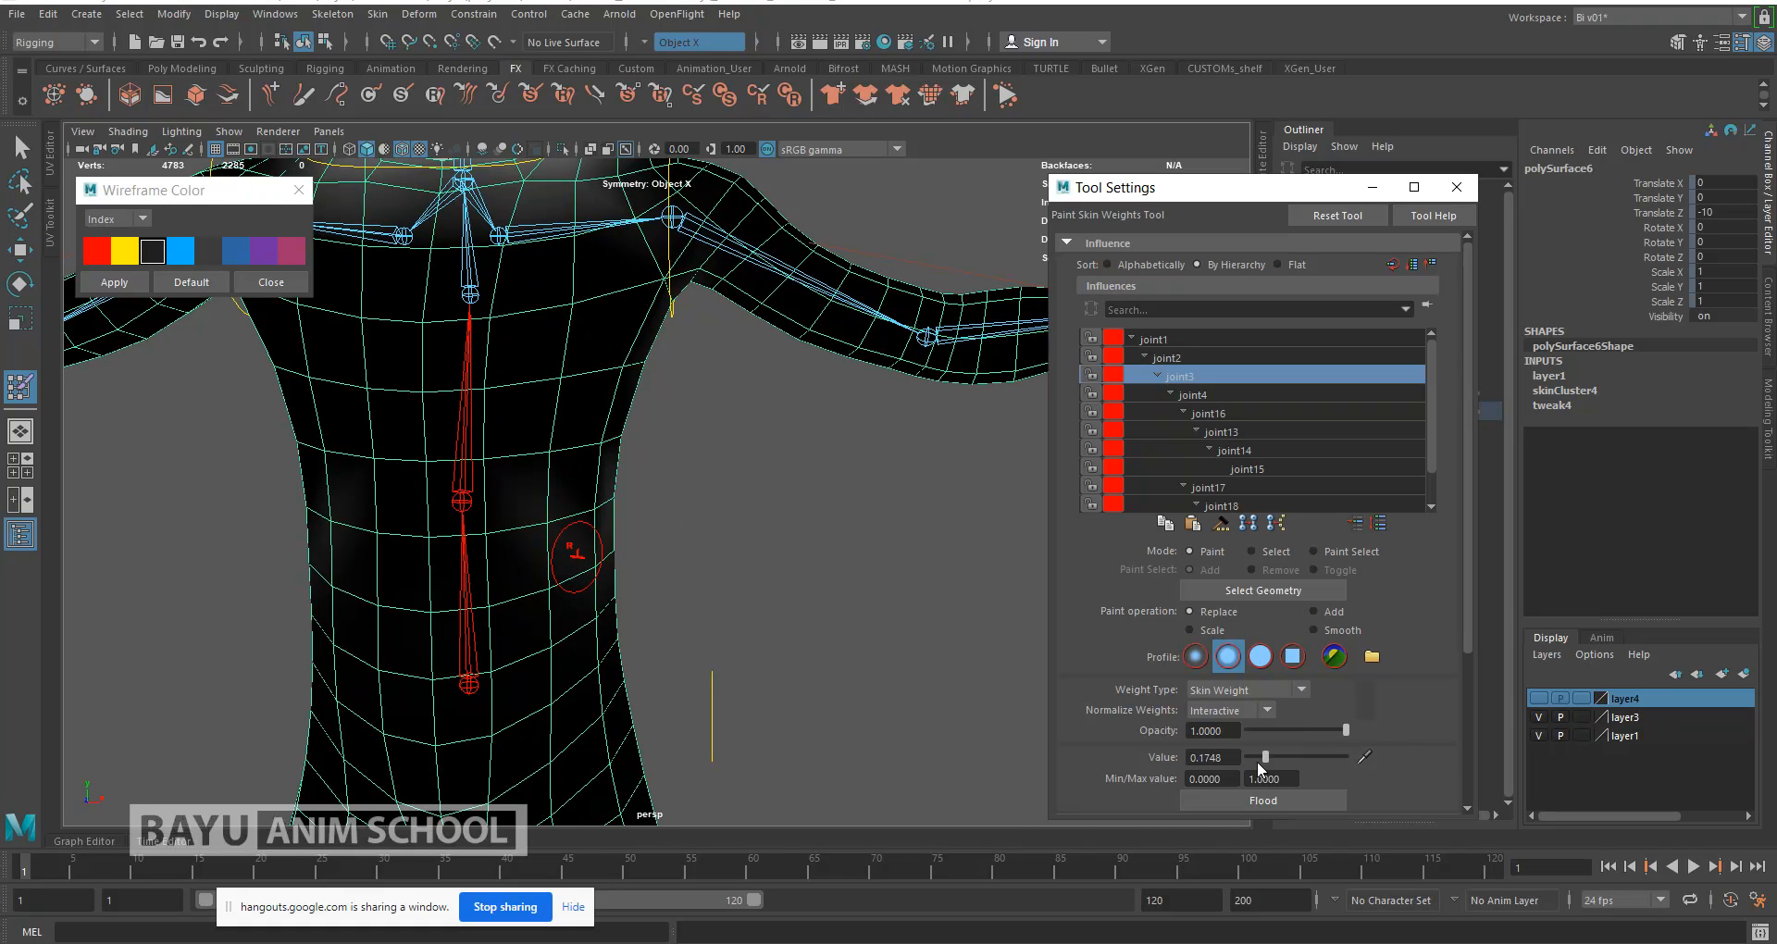
left_click_drag(1261, 757, 1231, 761)
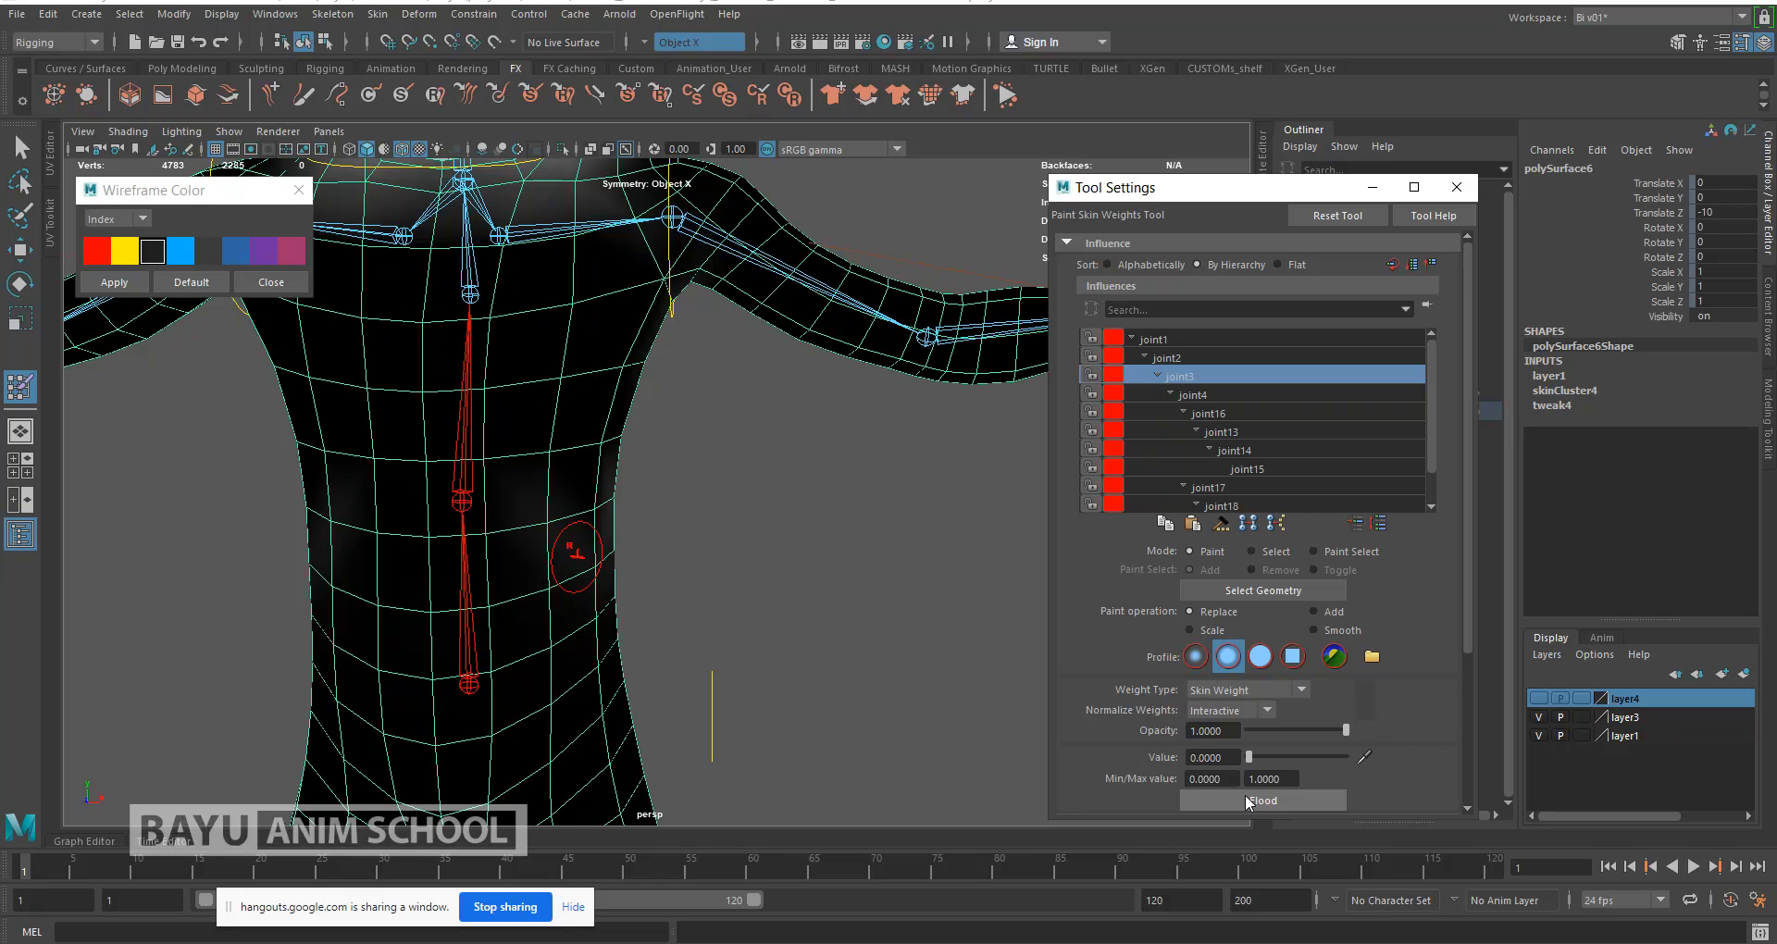
left_click(1246, 794)
Step: Paint joint3 weights with a value of 1 around the front of the neck base, using a larger brush
left_click_drag(1250, 758, 1354, 773)
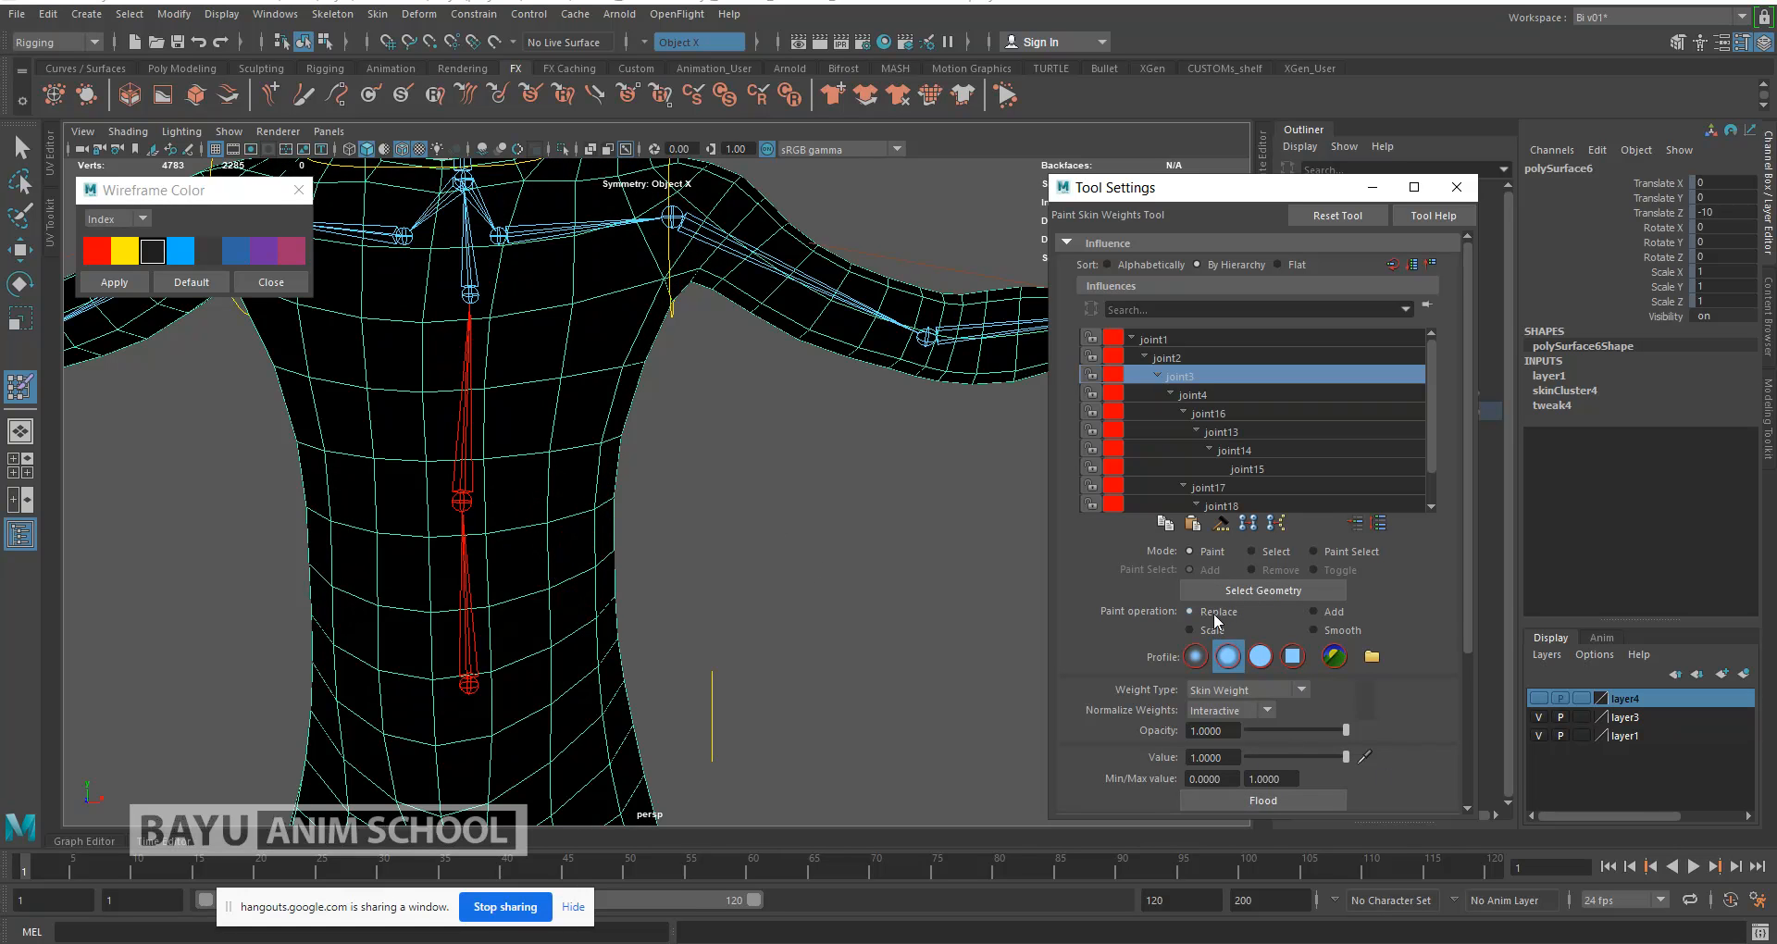
middle_click_drag(786, 527, 866, 707, "alt")
left_click_drag(782, 604, 774, 603, "alt")
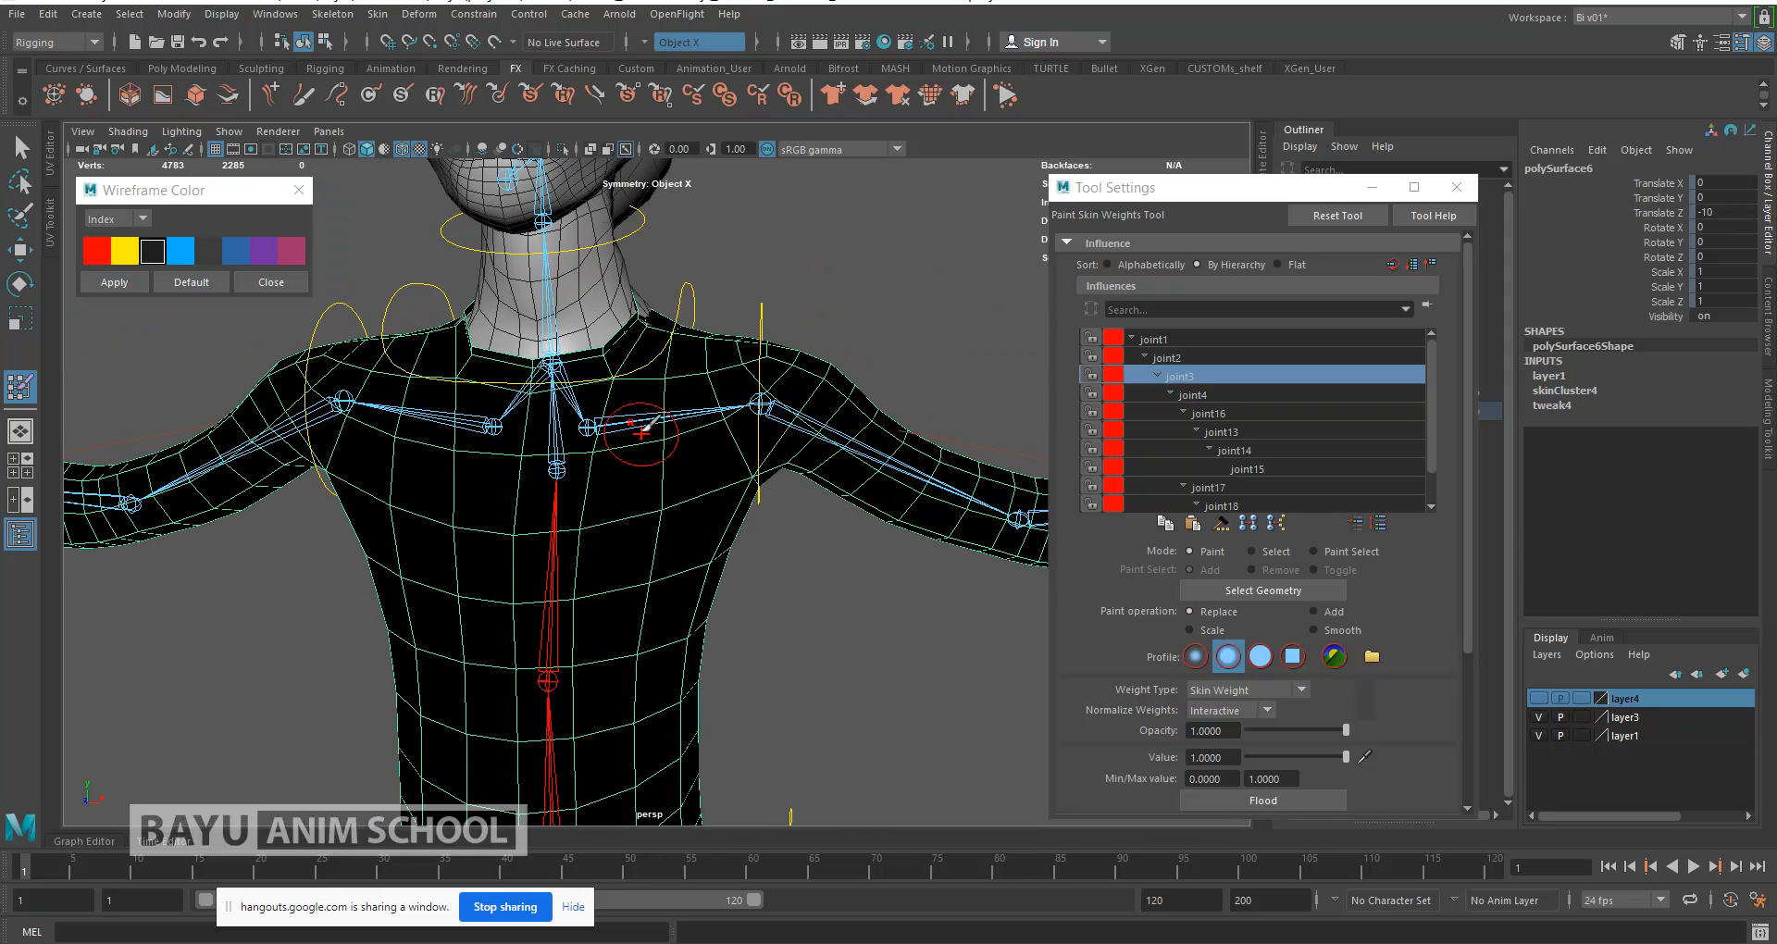
key("b")
left_click_drag(625, 390, 643, 391)
mouse_move(648, 329)
left_mouse_down()
mouse_move(639, 366)
mouse_move(555, 356)
left_mouse_up()
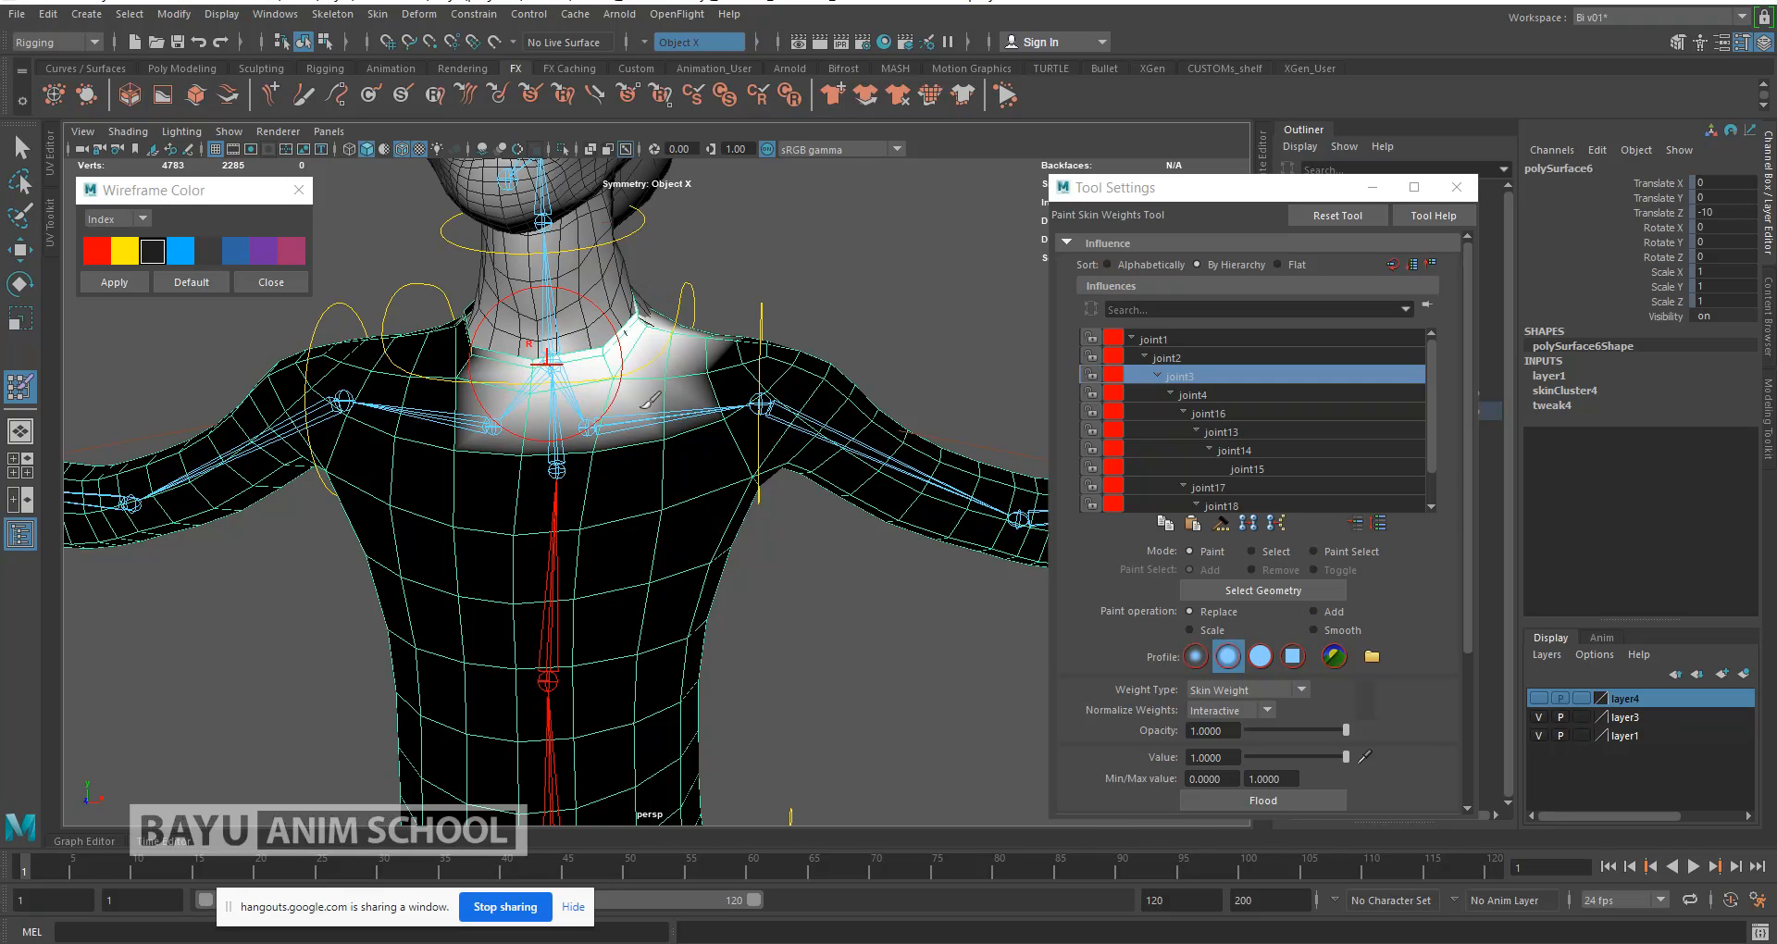
Step: Mirror the body's skin weights so joint3's neck-base weights match on both sides
mouse_move(708, 504)
left_mouse_down("alt")
mouse_move(359, 512)
mouse_move(714, 377)
mouse_move(887, 379)
left_mouse_up("alt")
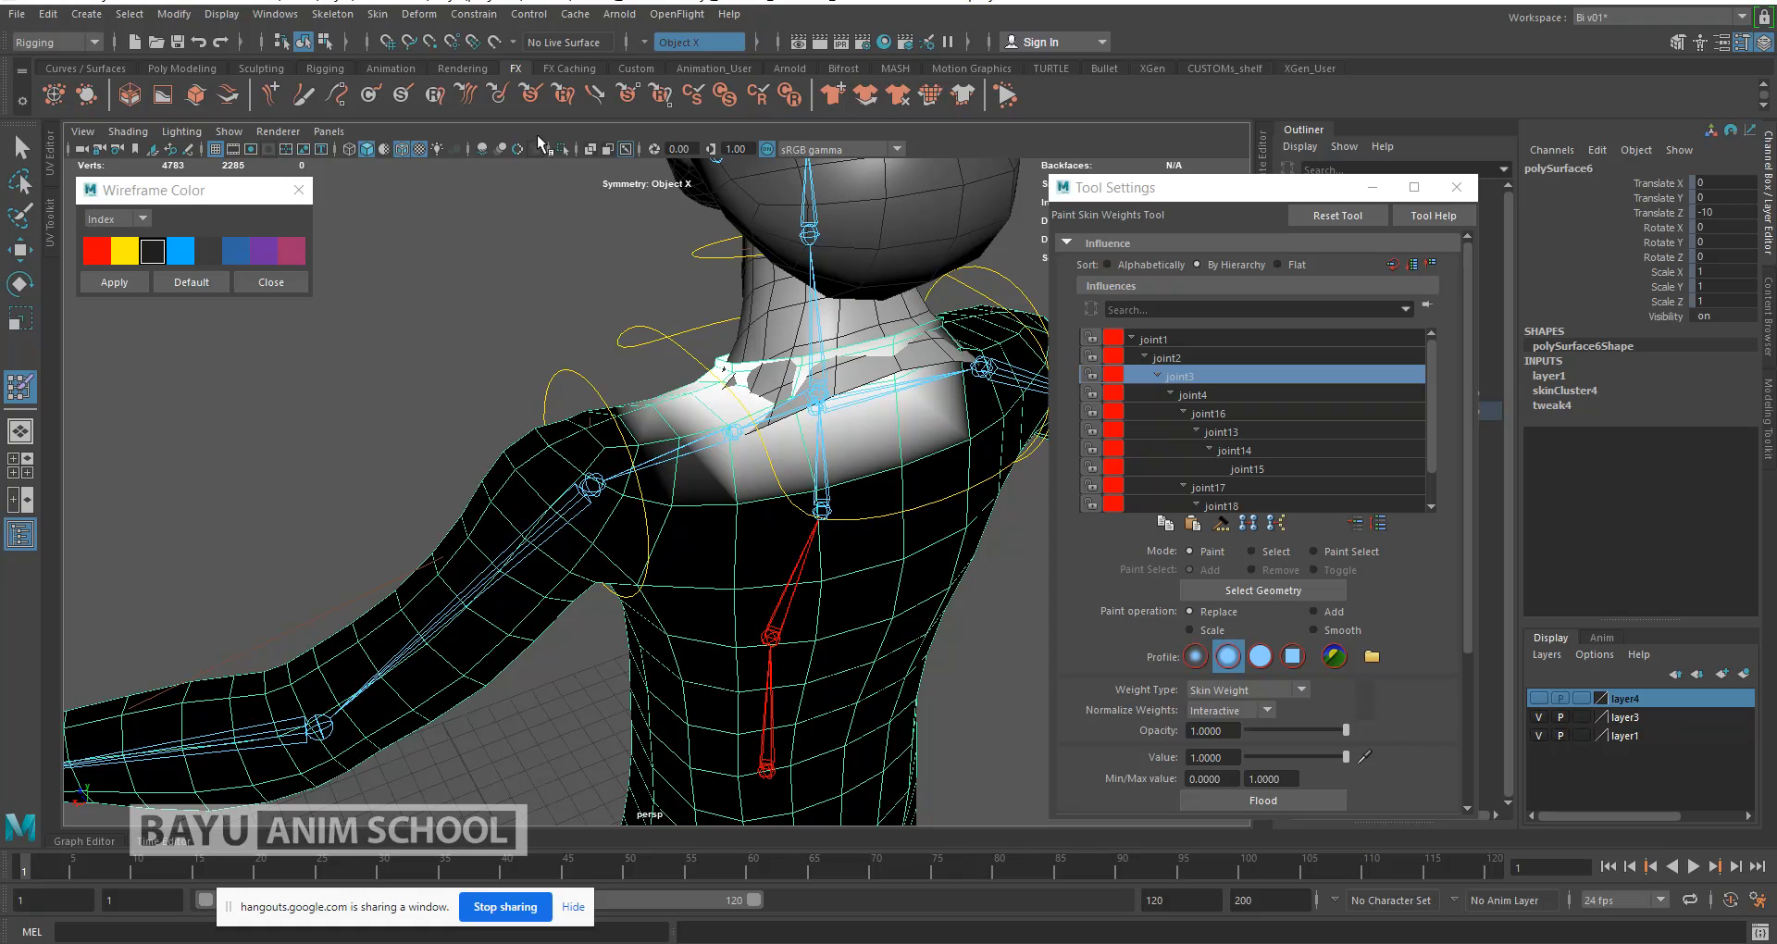
left_click(378, 15)
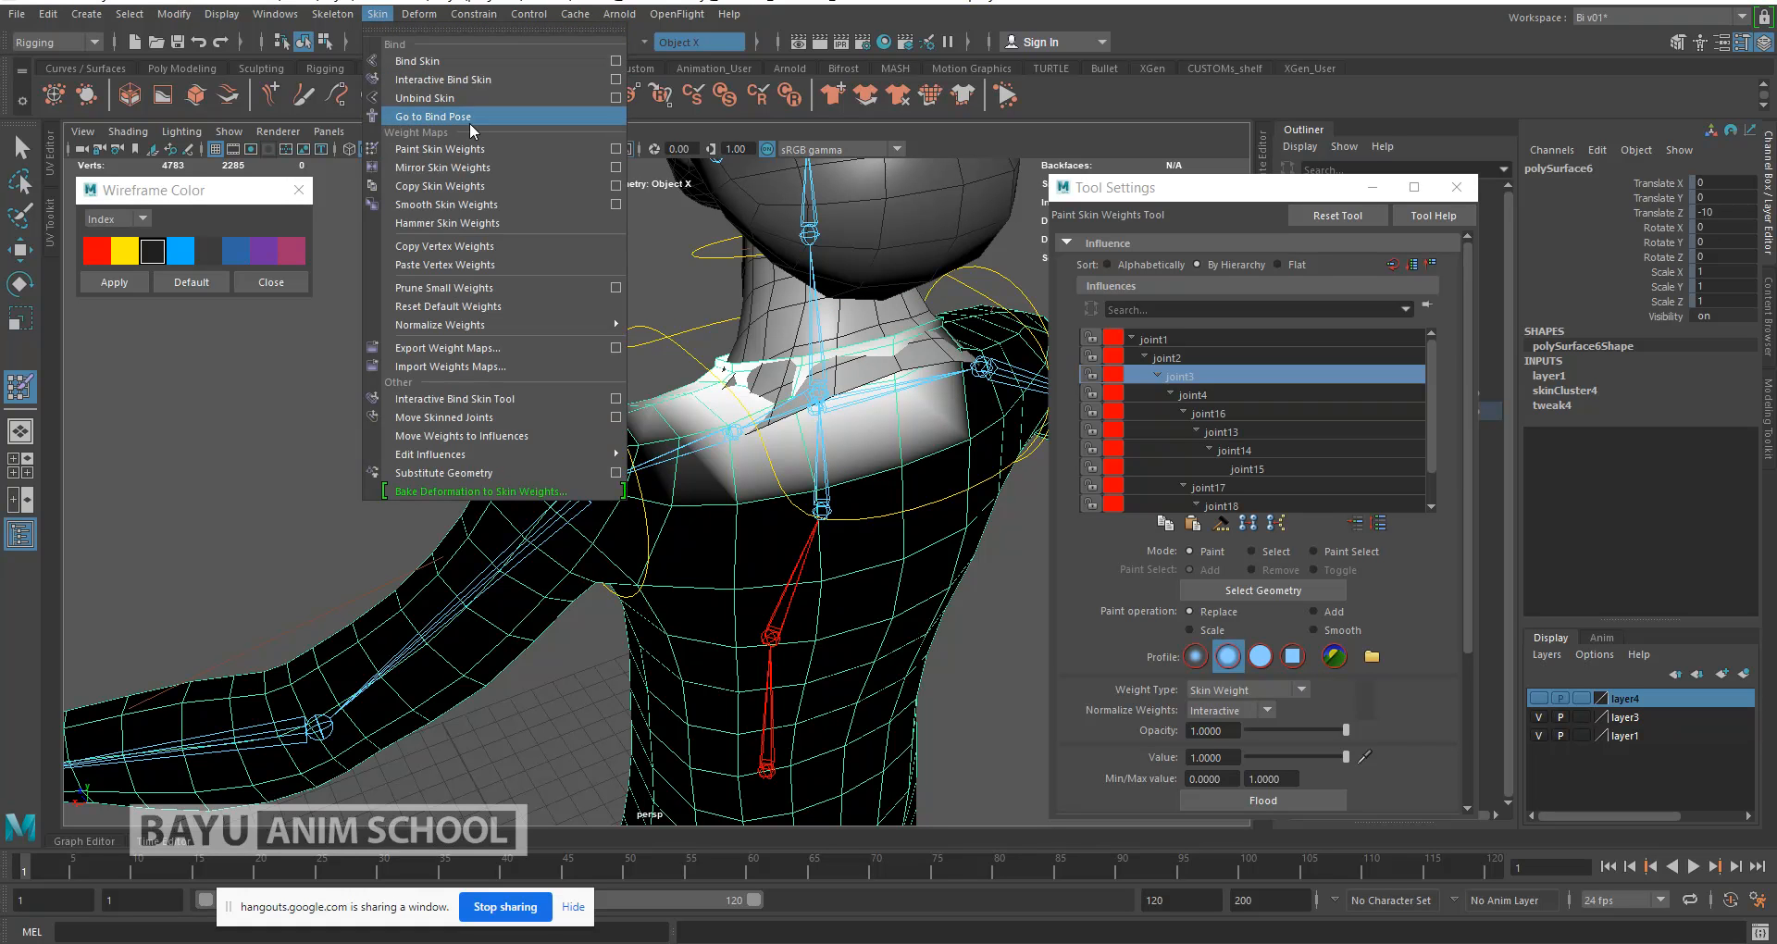
left_click(479, 176)
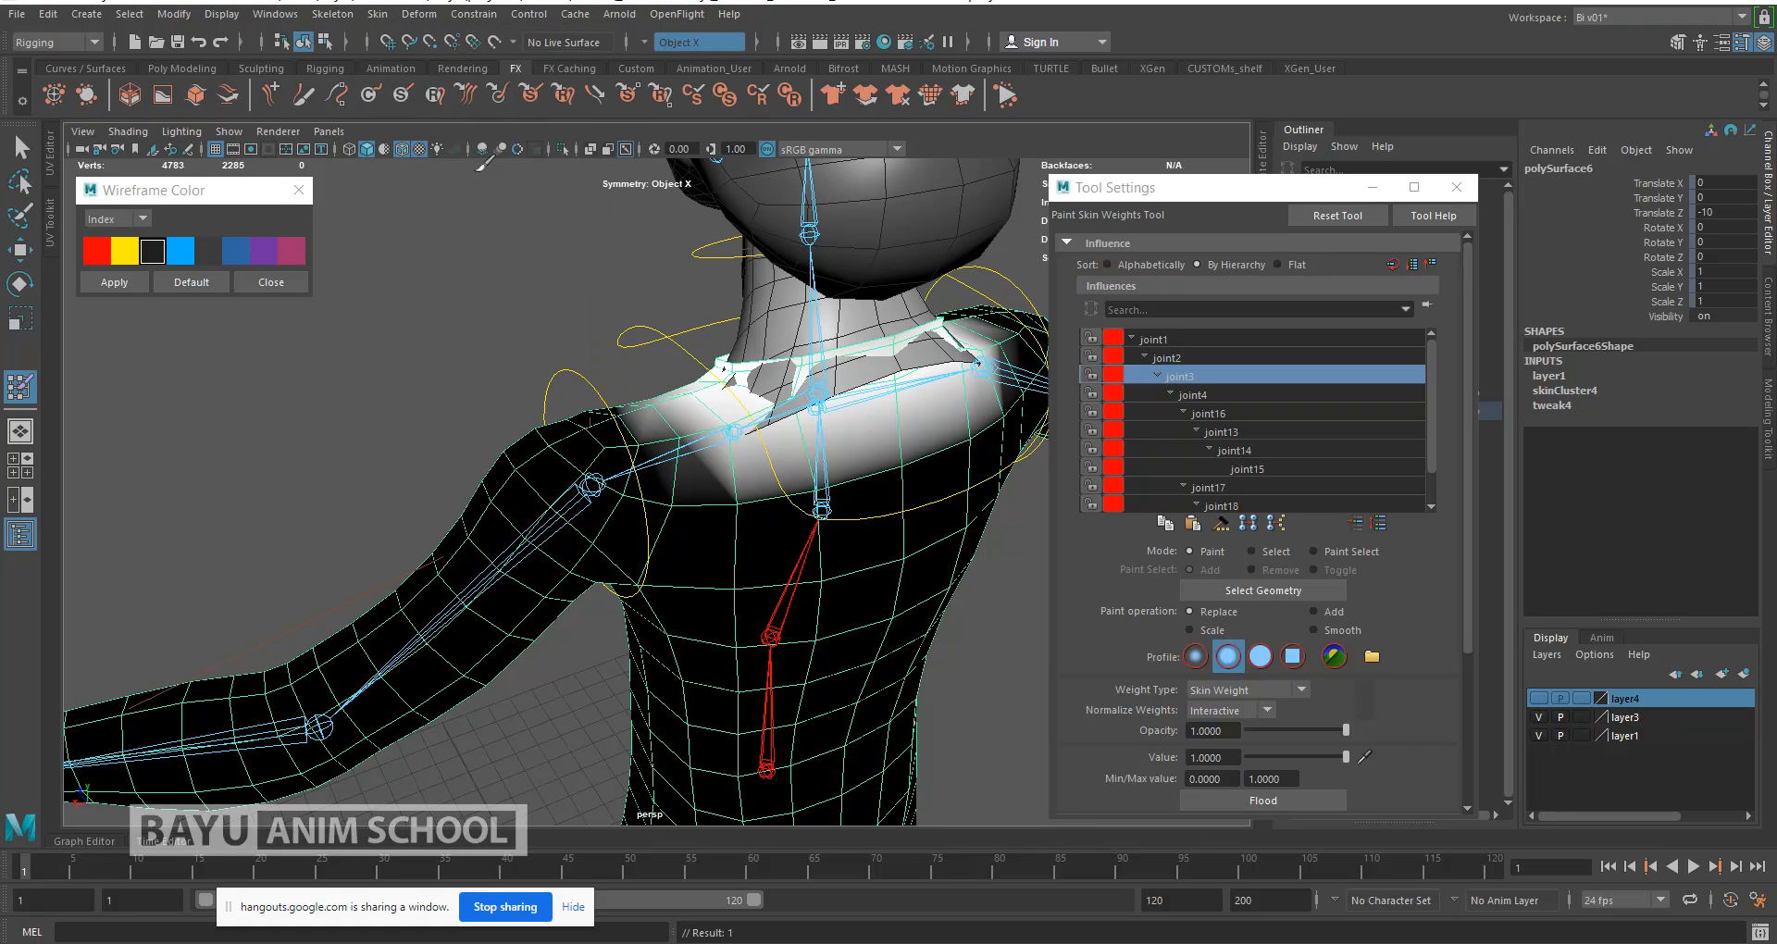
Step: Smooth joint3's weights by flooding the body mesh twice with an opacity of 0.4854
left_click(1341, 630)
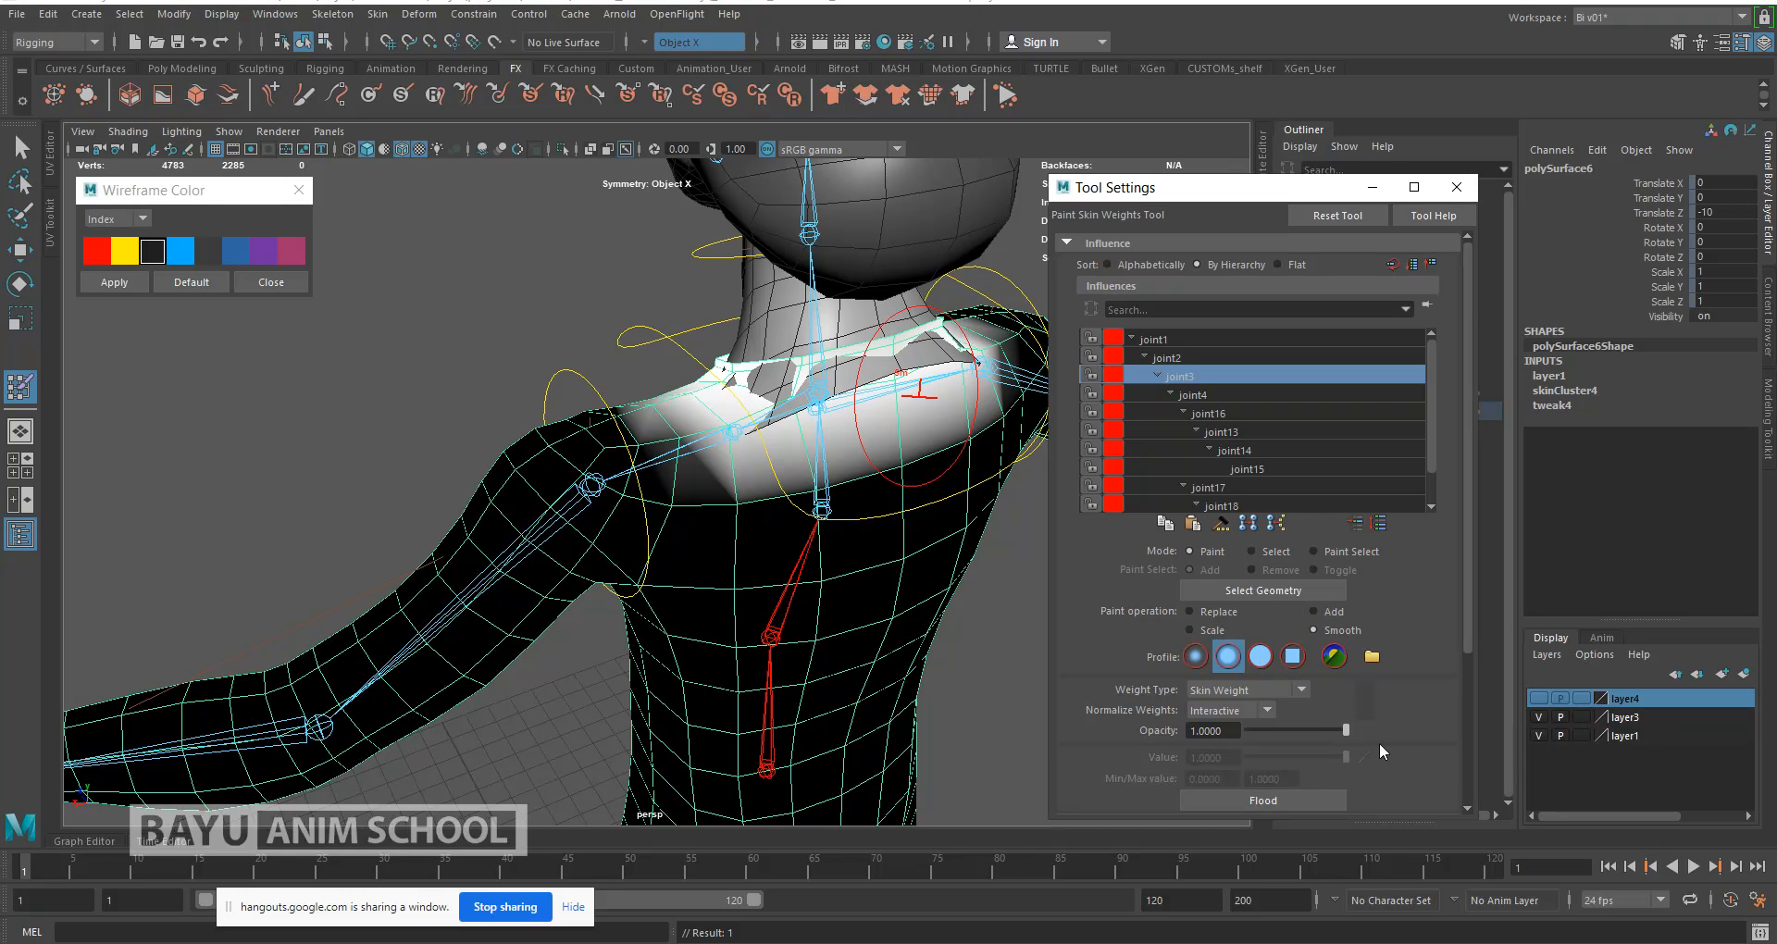
left_click_drag(1294, 728, 1295, 730)
left_click(1274, 798)
left_click(1273, 798)
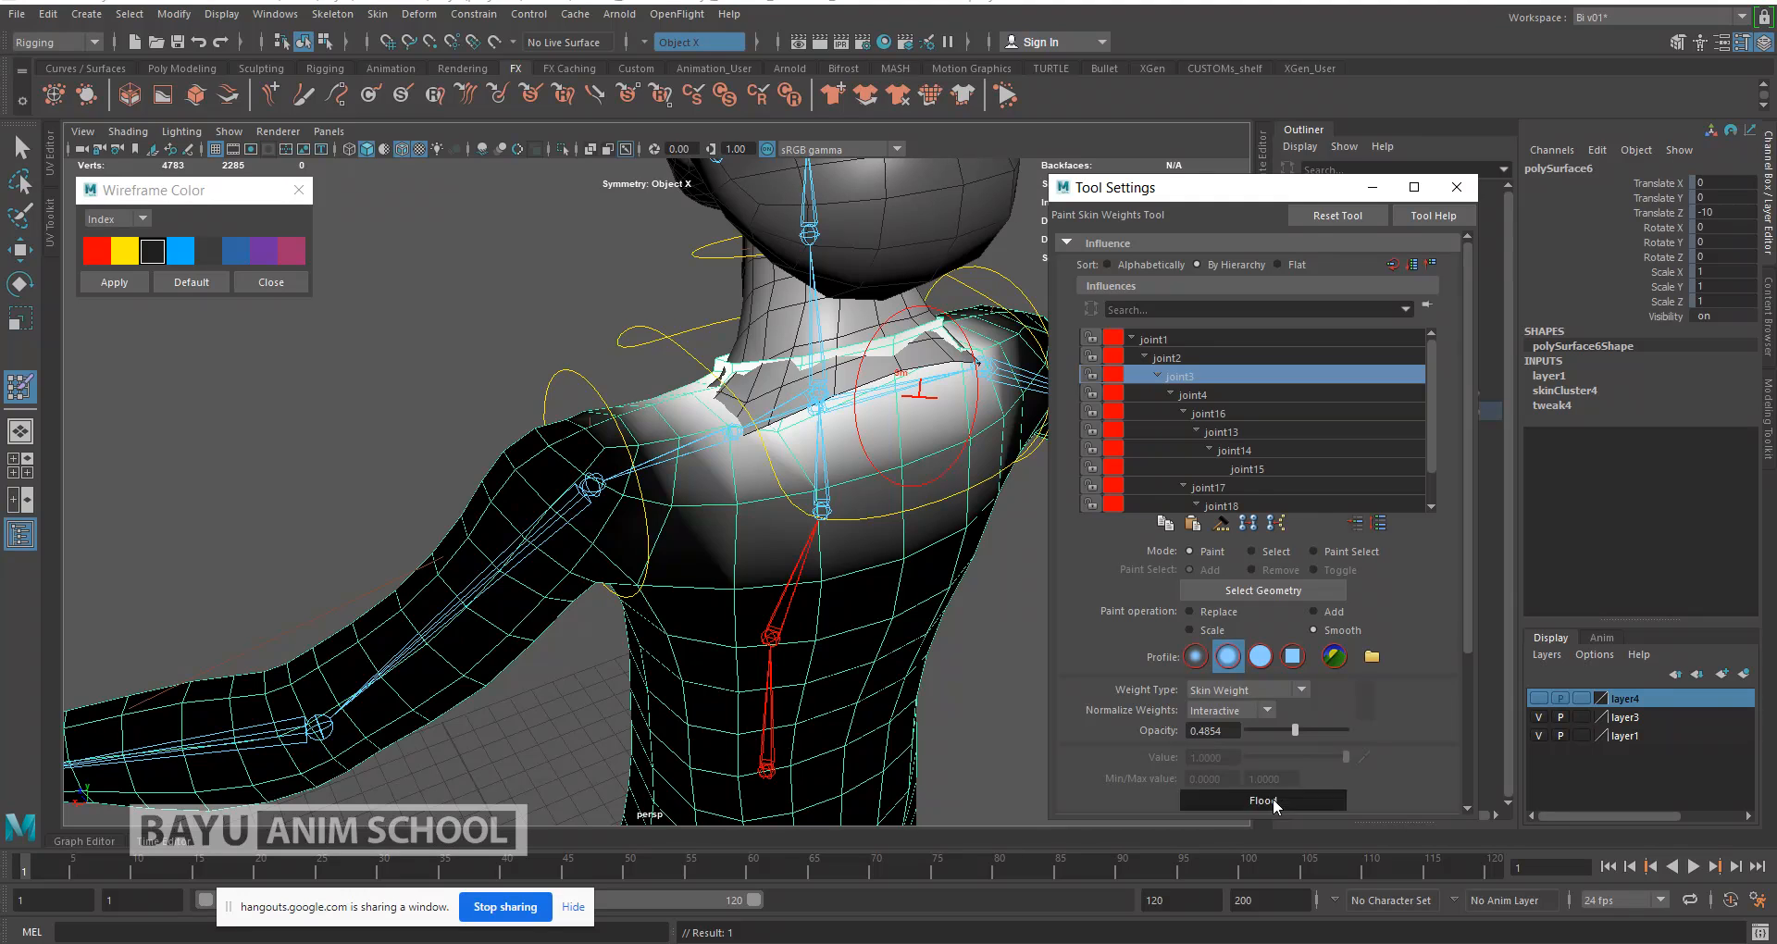
Step: Inspect the joint4 and joint16 skin weights across the neck base, chest and shoulders
left_click_drag(847, 553, 932, 559, "alt")
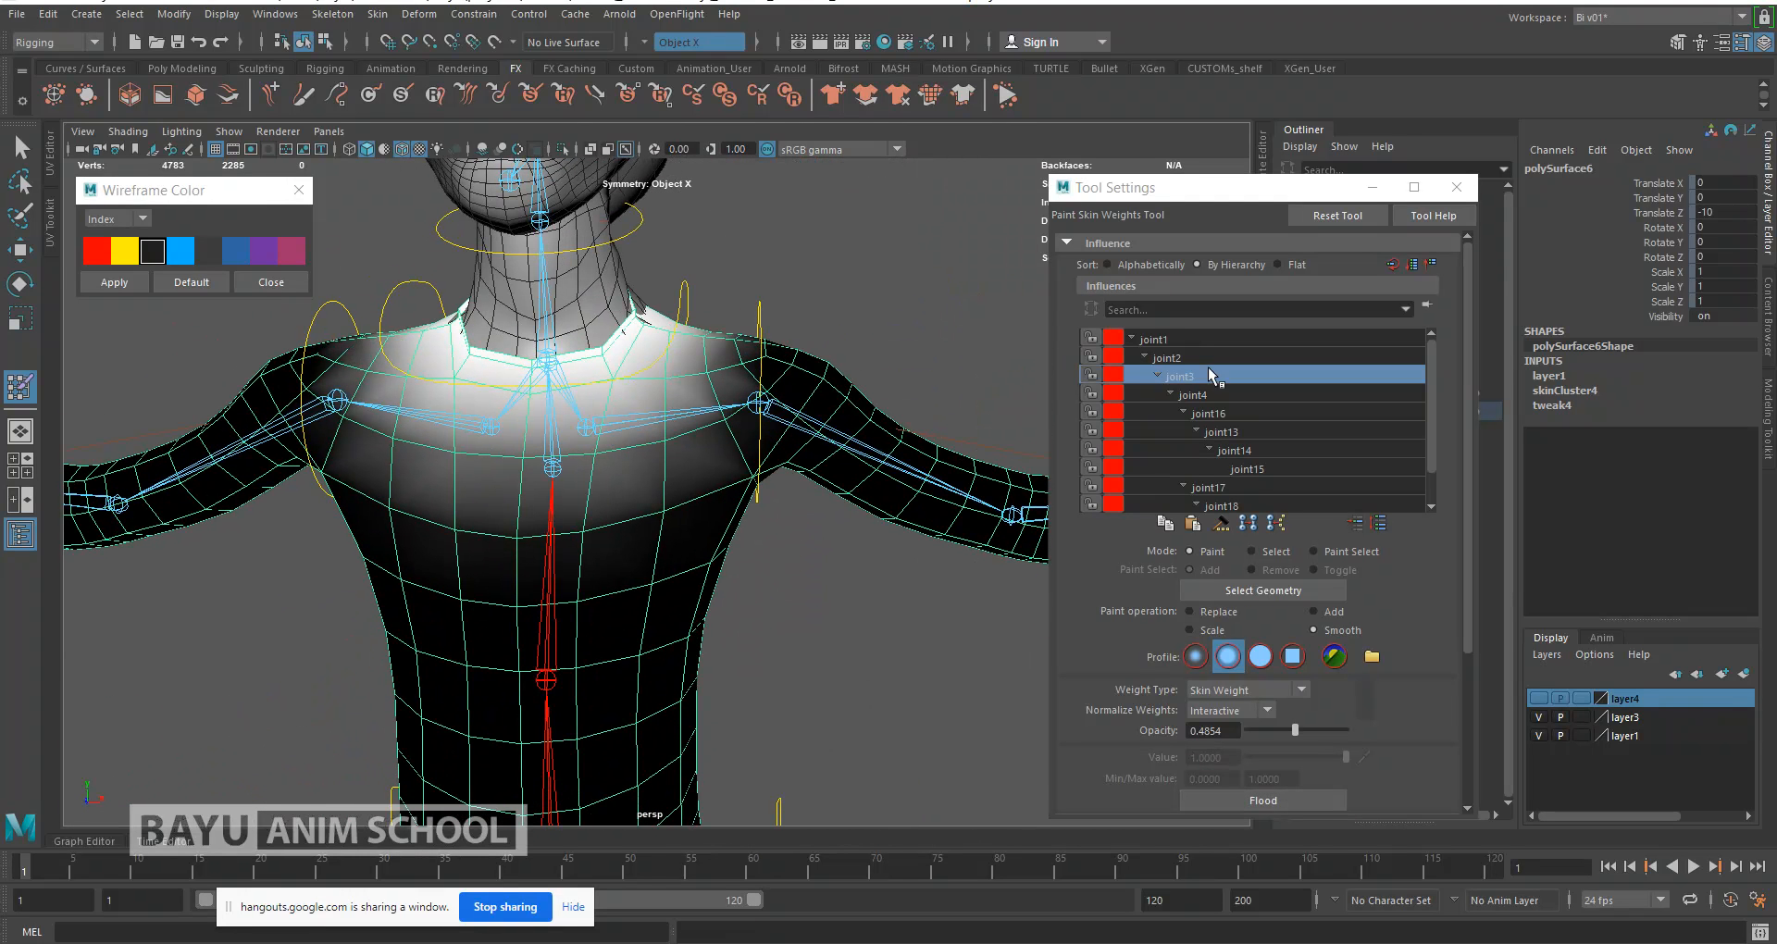
left_click(1220, 392)
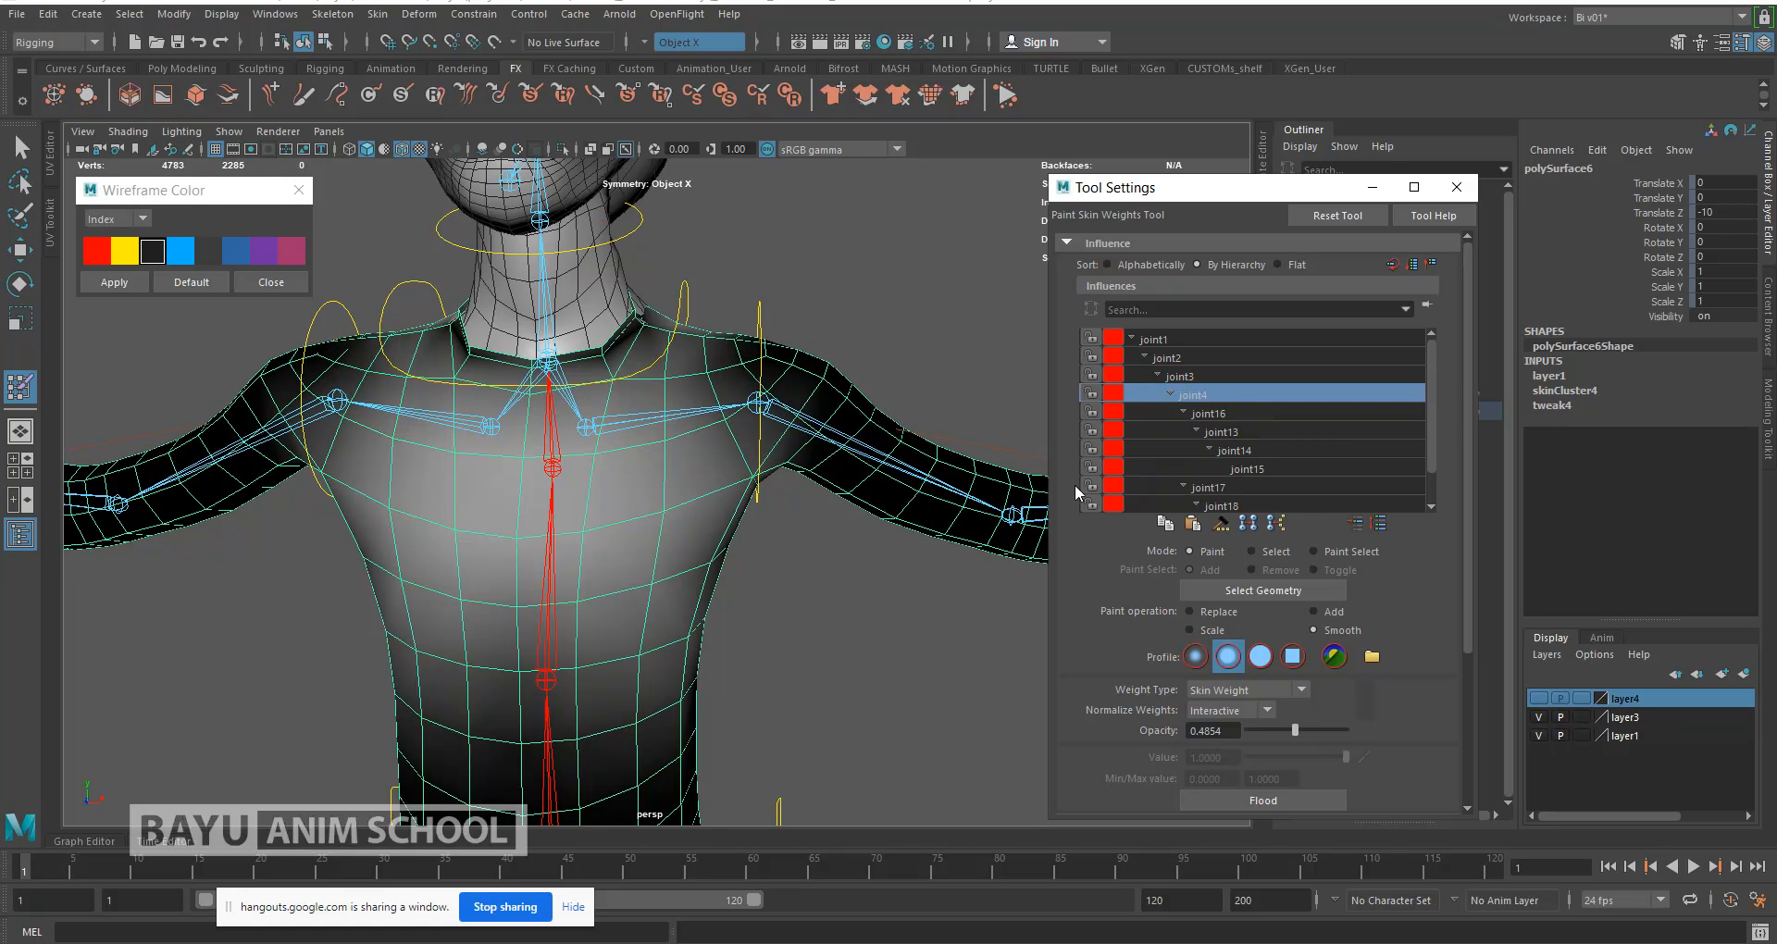
middle_click_drag(704, 547, 714, 530, "alt")
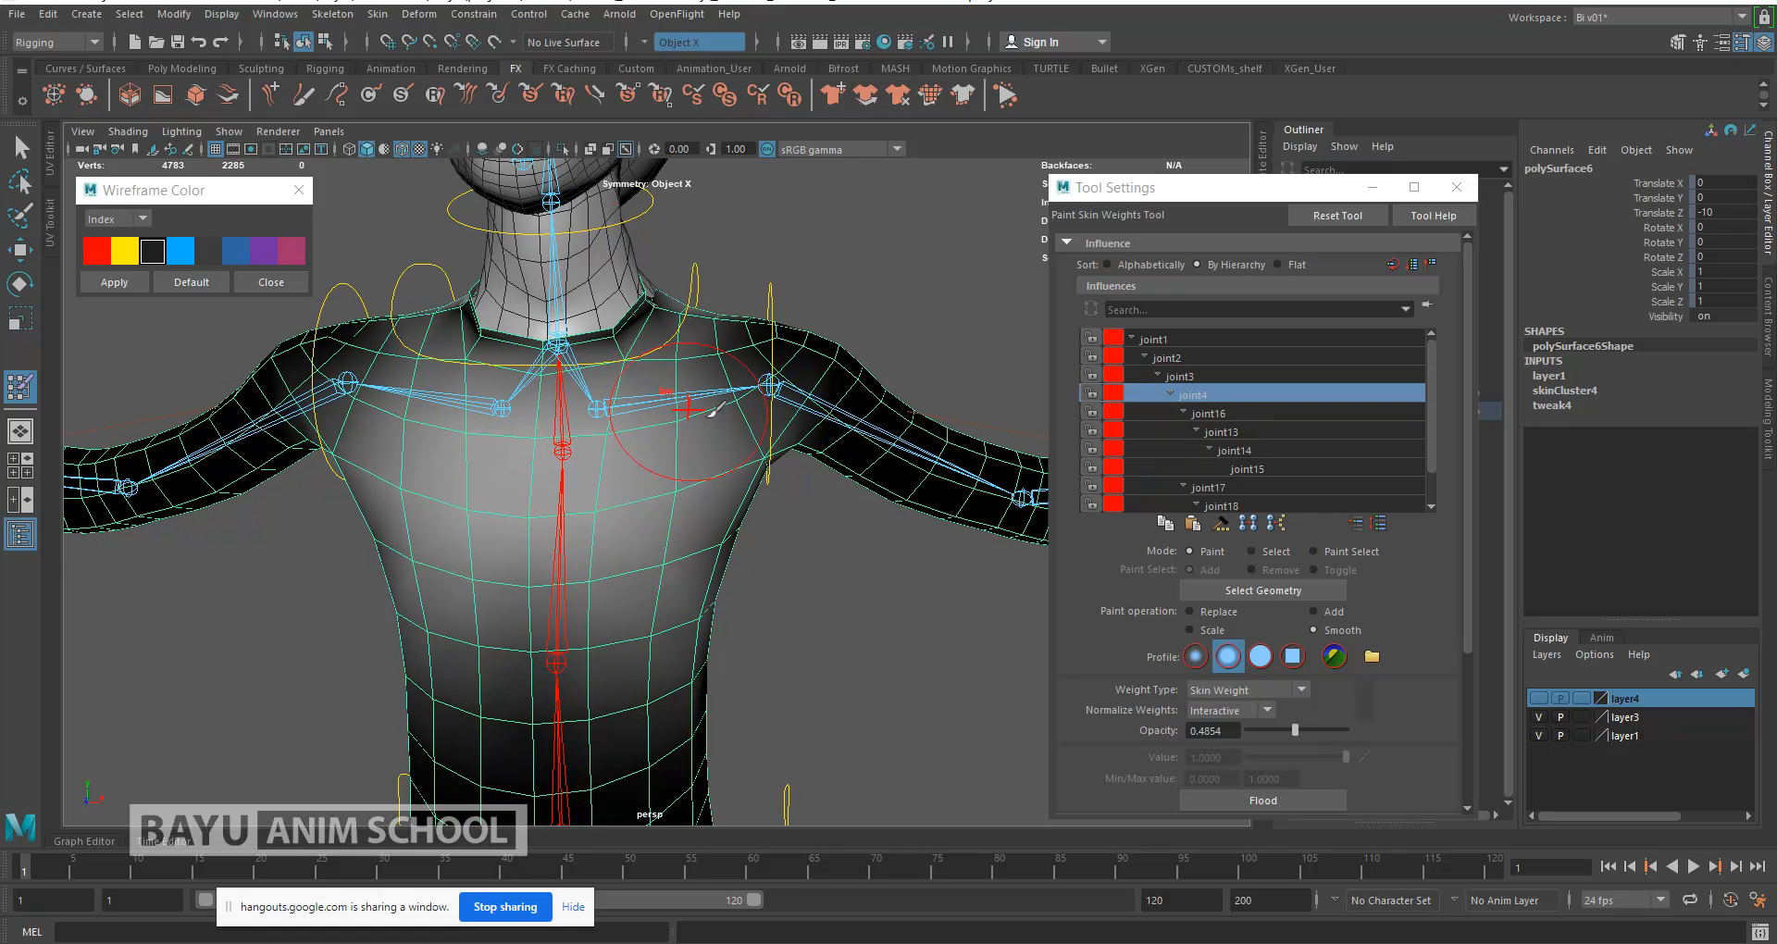
left_click_drag(876, 566, 818, 561, "alt")
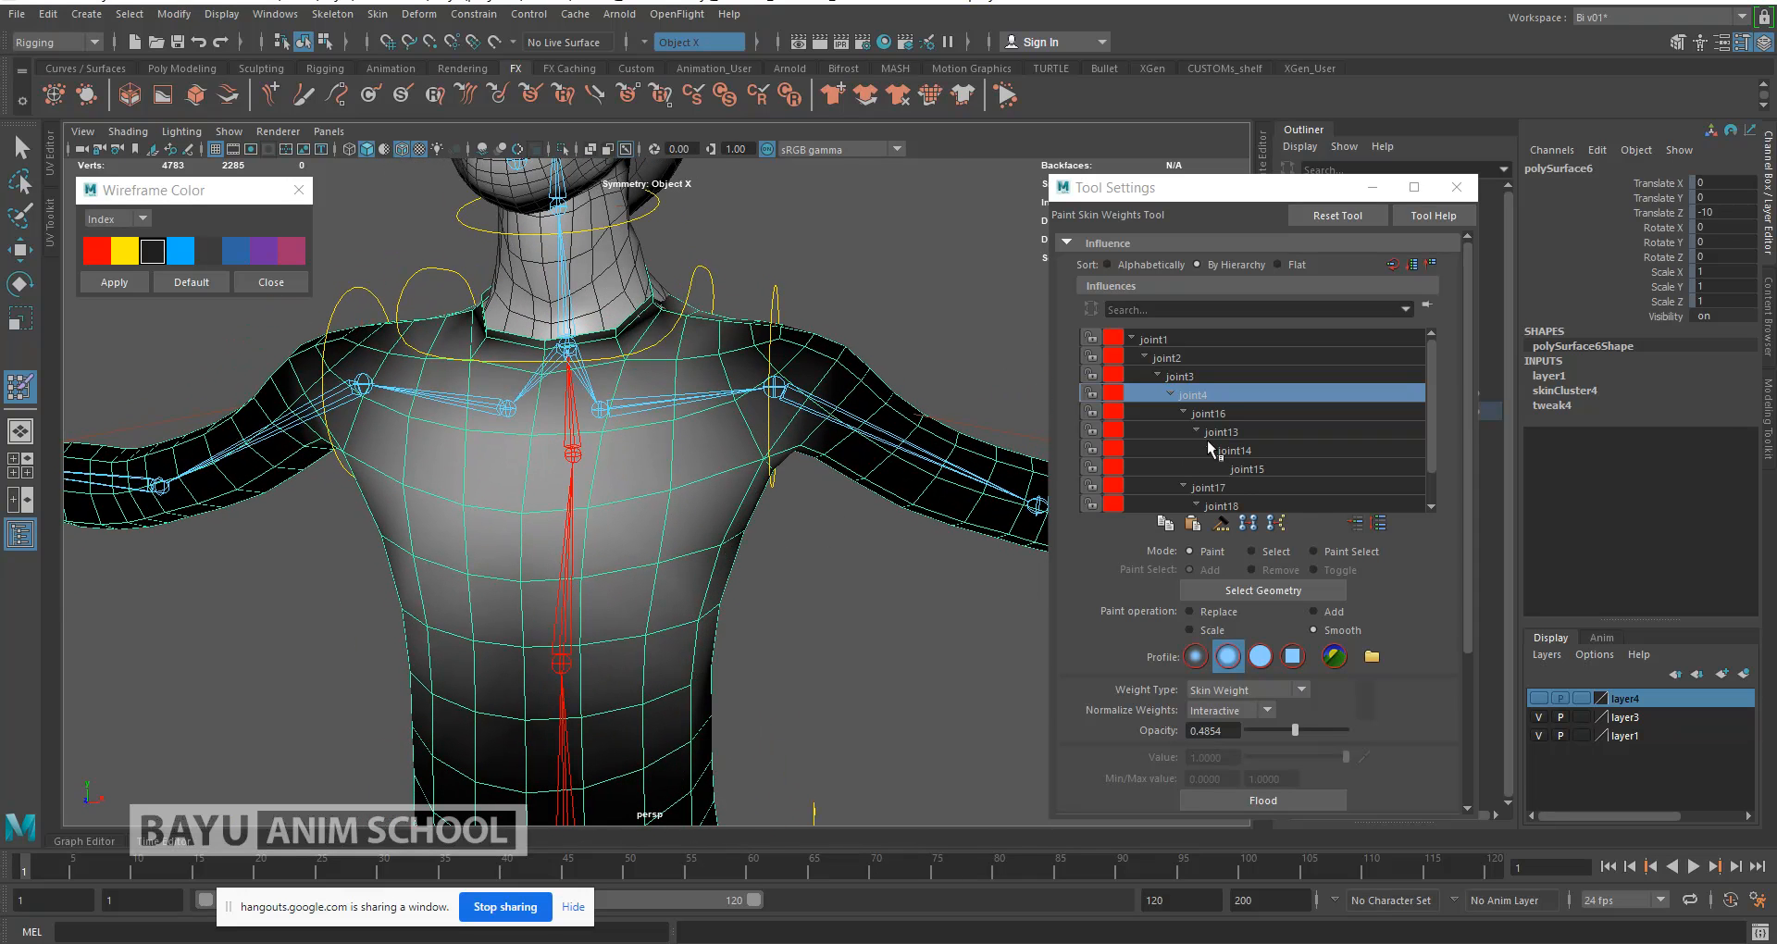
left_click(1209, 413)
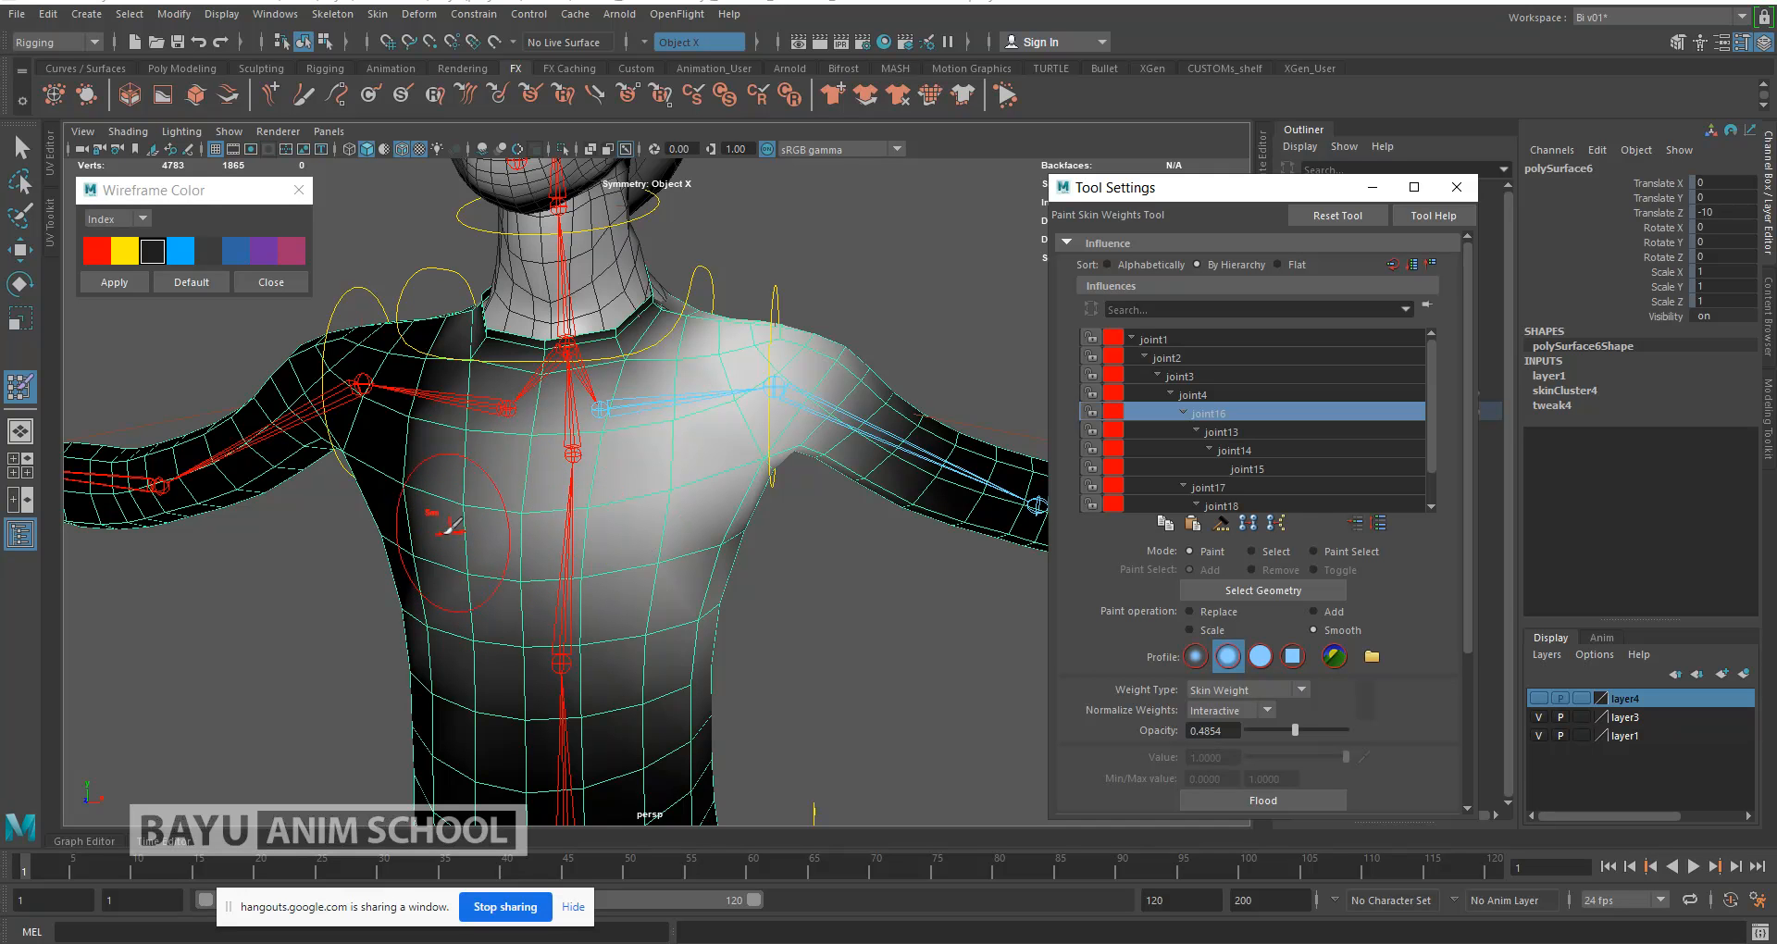
middle_click_drag(882, 598, 905, 528, "alt")
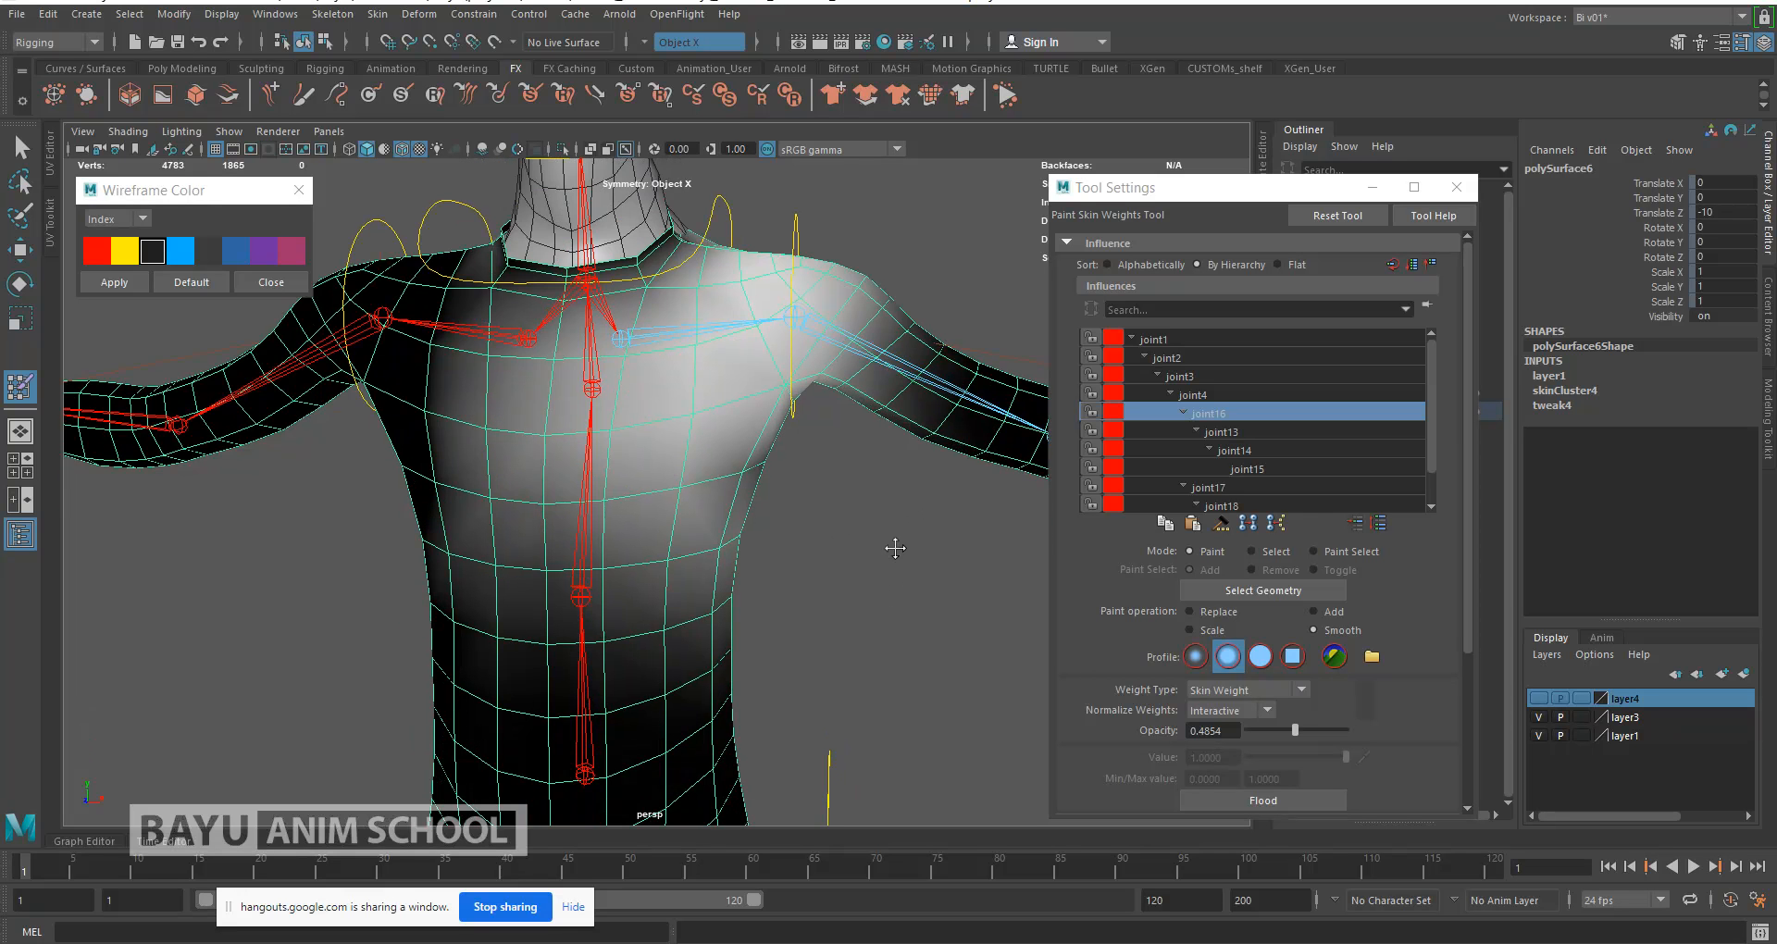
left_click_drag(894, 548, 870, 583, "alt")
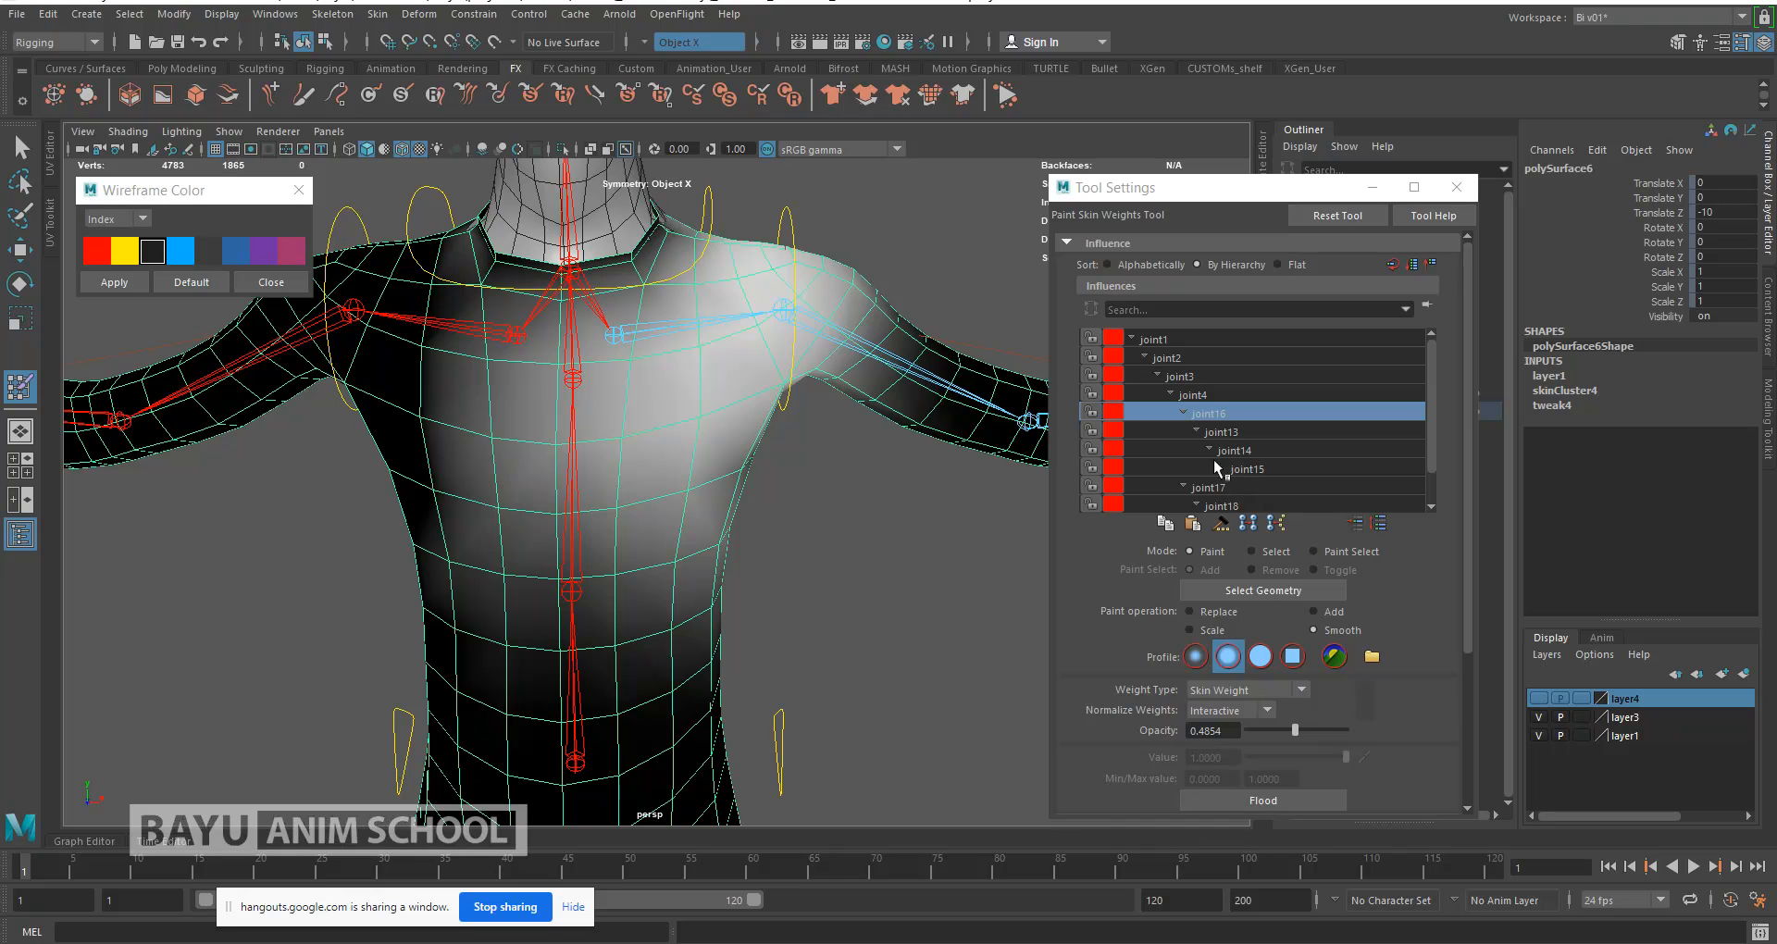
Step: Paint joint17's weights out of the opposite side of the chest, using Replace with opacity 1 and value 0
left_click(1213, 487)
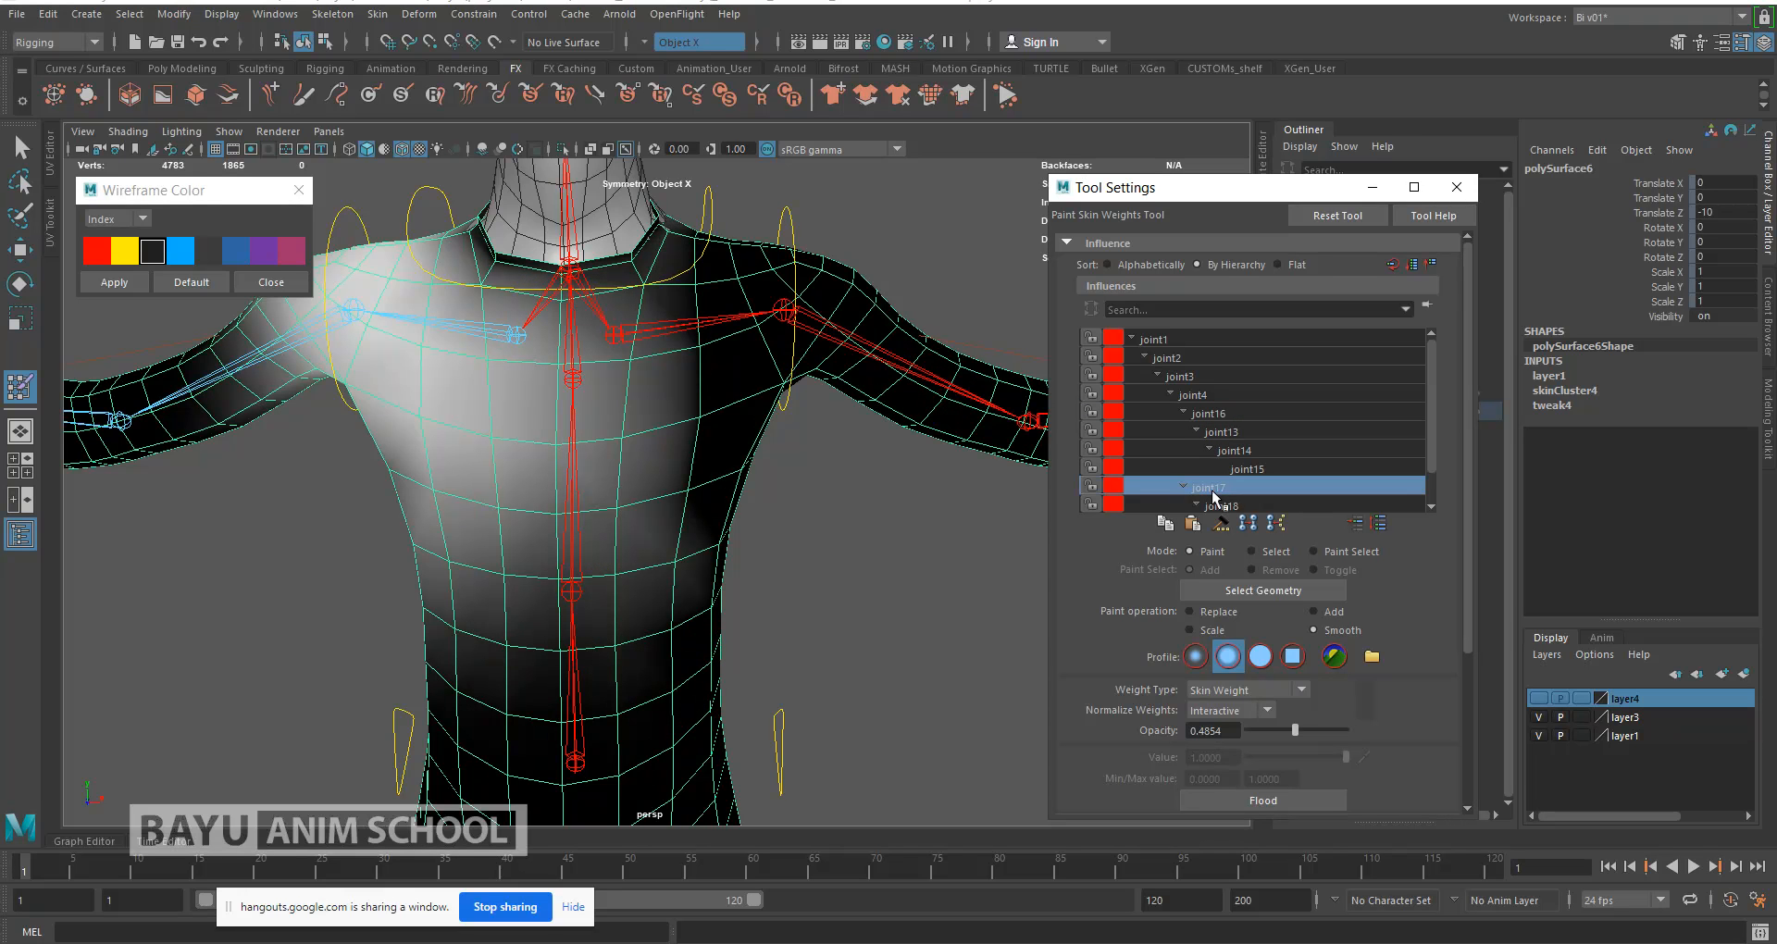
left_click_drag(1295, 731, 1370, 736)
left_click(1190, 612)
left_click_drag(1285, 759, 1208, 758)
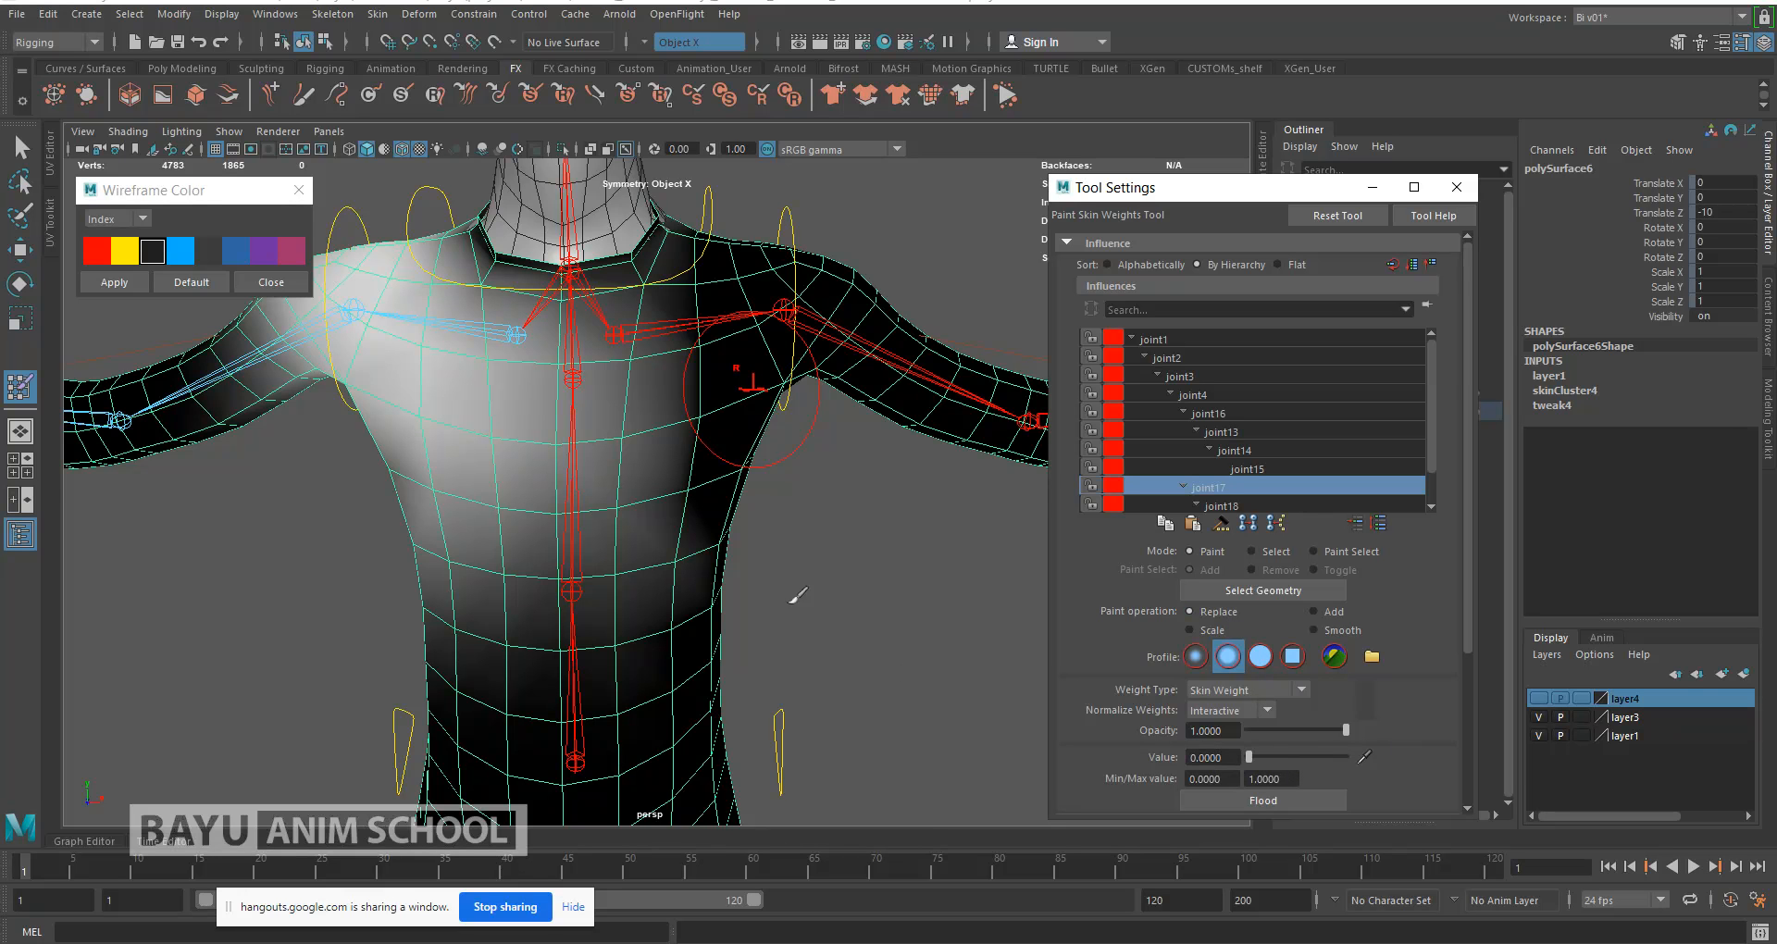
middle_click_drag(776, 565, 779, 587, "alt")
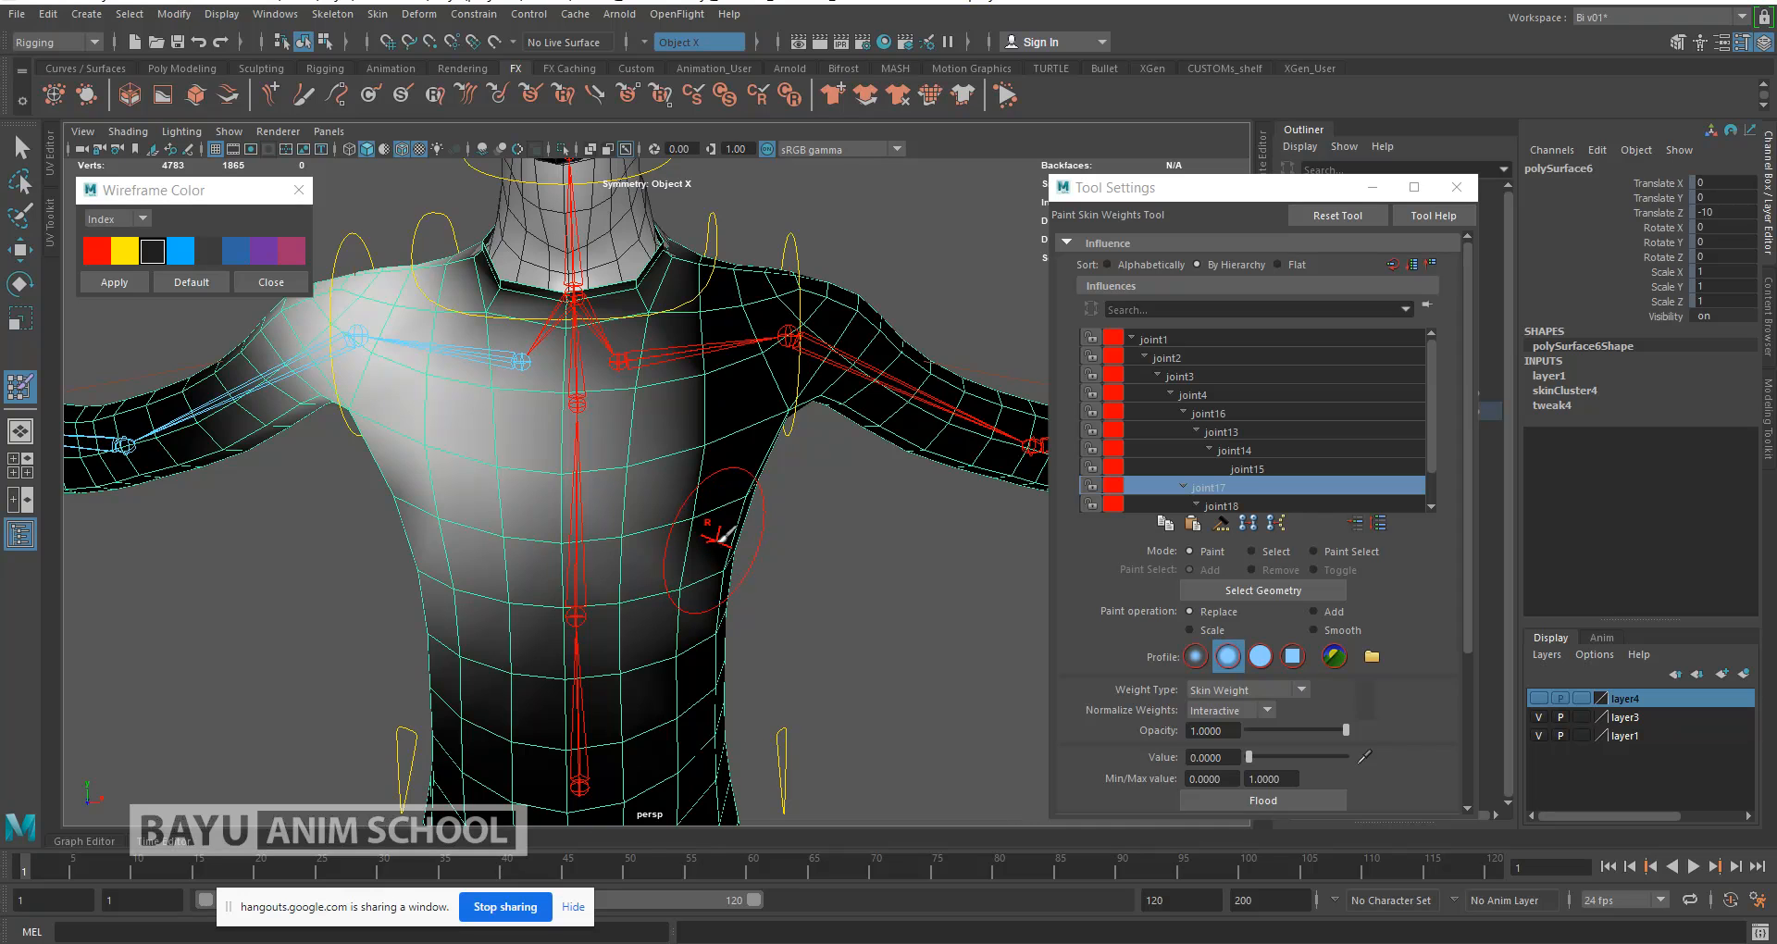
left_click_drag(746, 453, 776, 453)
left_click_drag(691, 412, 685, 567)
mouse_move(683, 302)
left_mouse_down()
mouse_move(690, 597)
mouse_move(561, 556)
left_mouse_up()
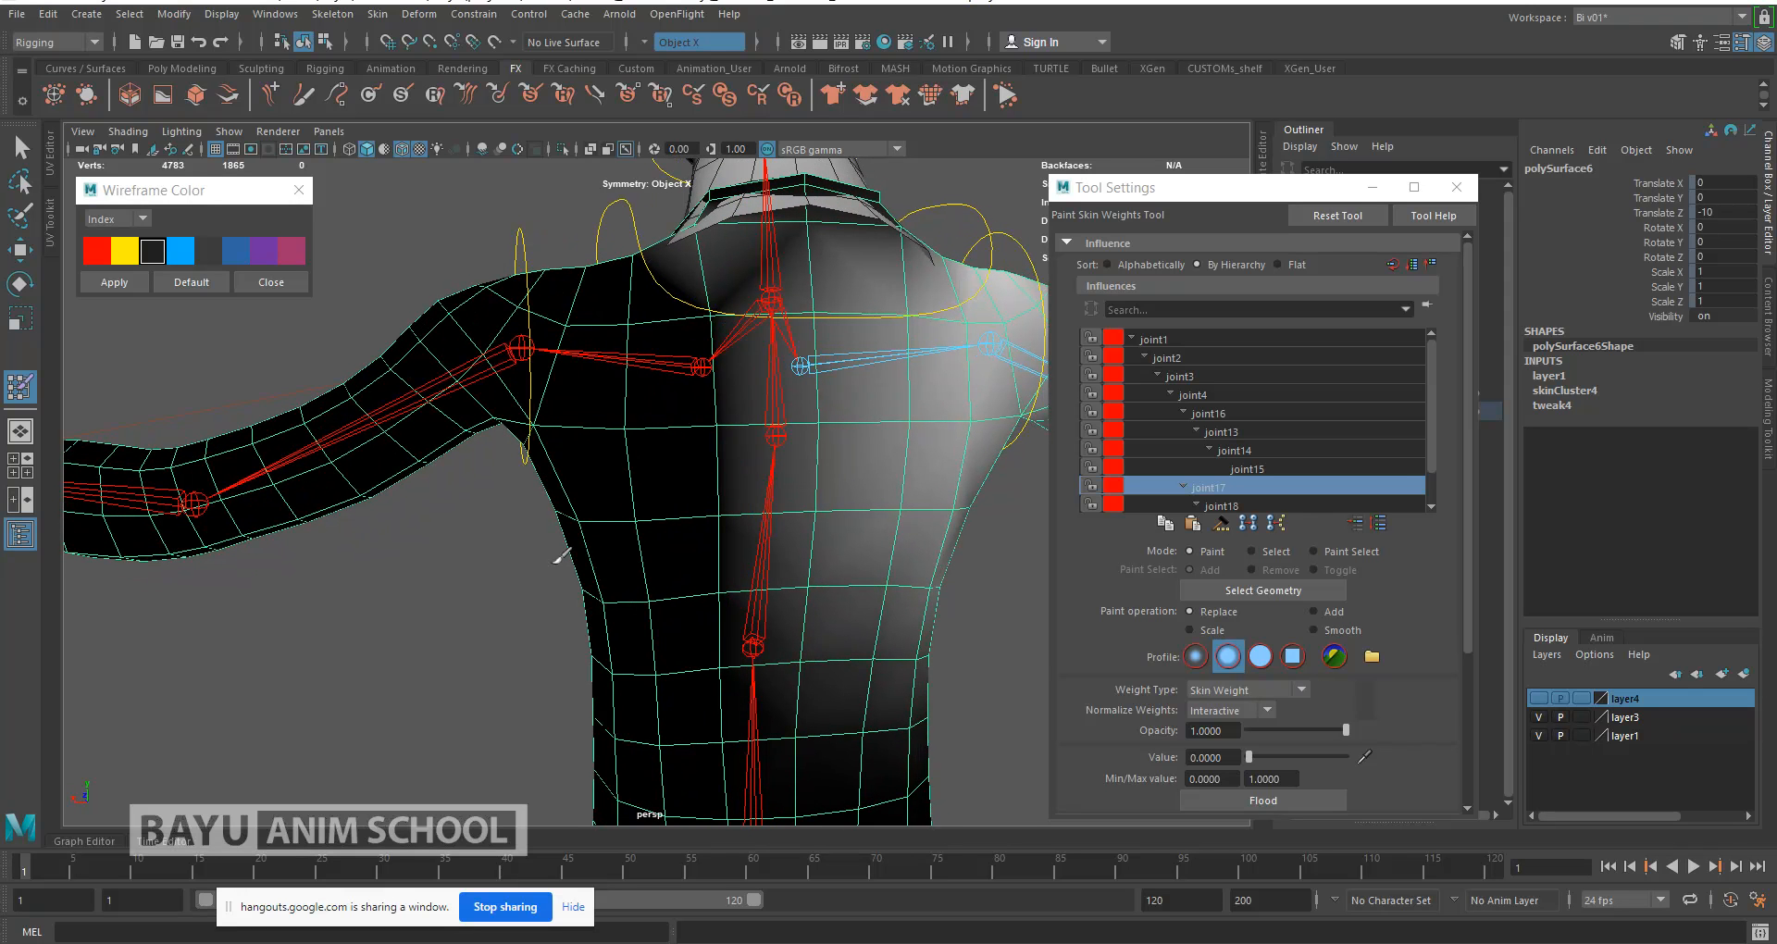
Step: Paint joint16's weights to 0 down the opposite side of the chest, resizing the brush for the strip beside the midline
left_click(1209, 413)
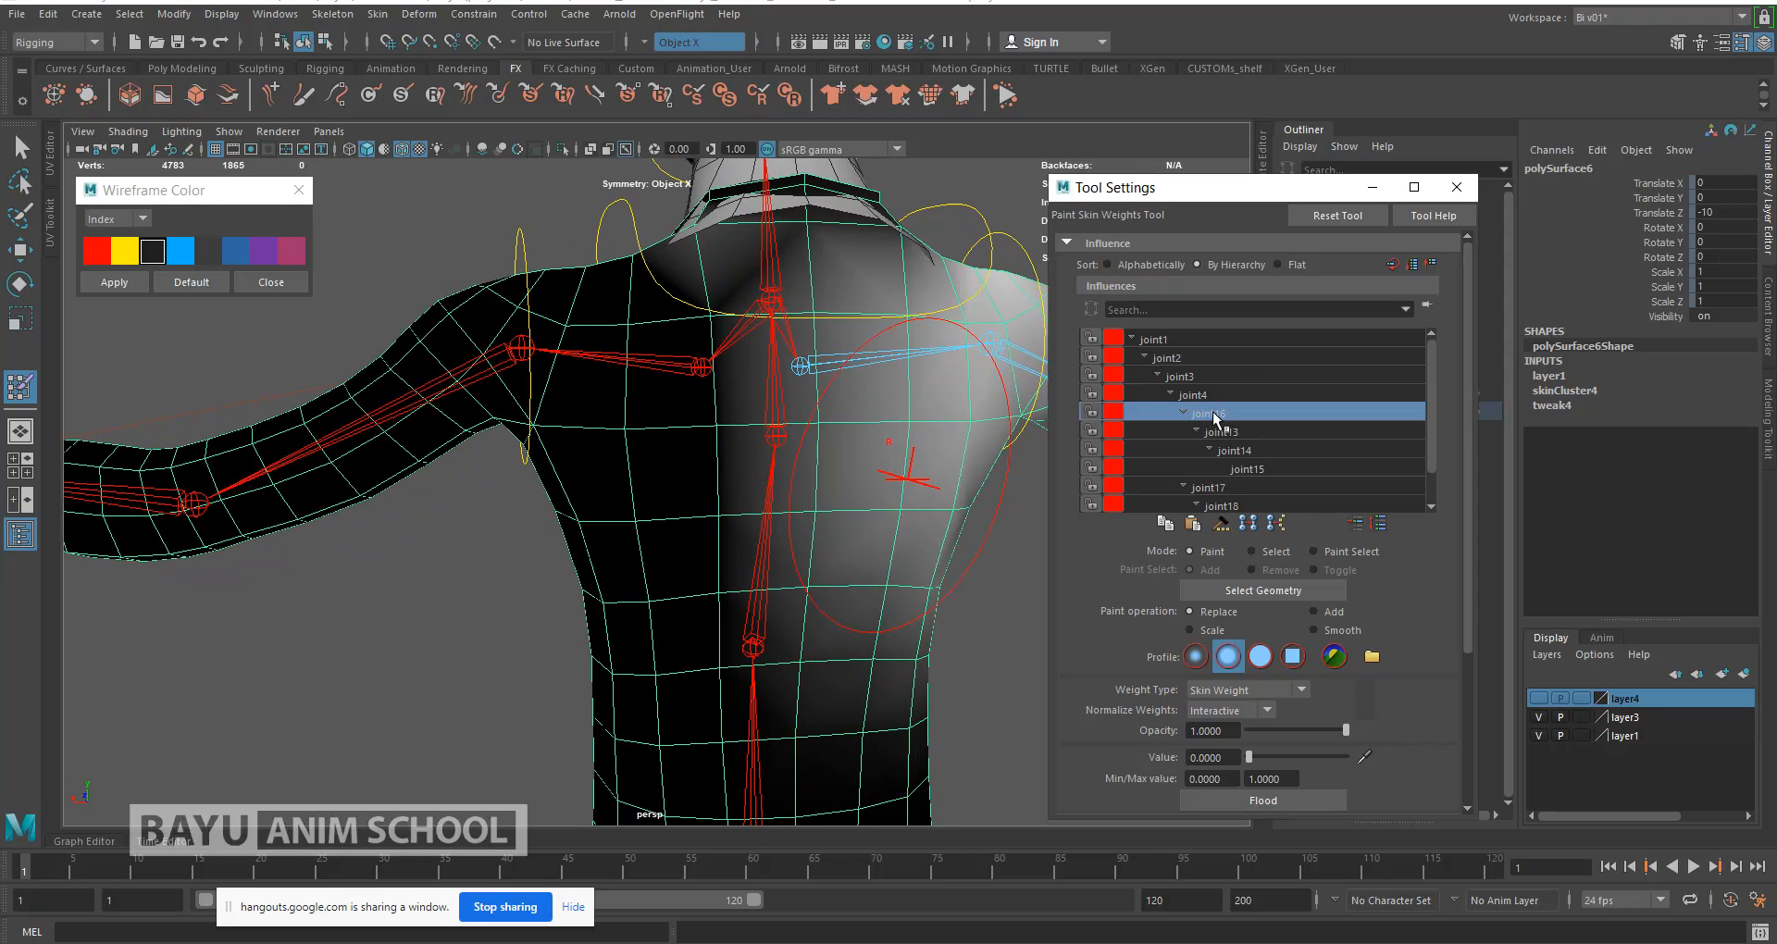
mouse_move(639, 407)
left_mouse_down("alt")
mouse_move(786, 462)
mouse_move(379, 500)
left_mouse_up("alt")
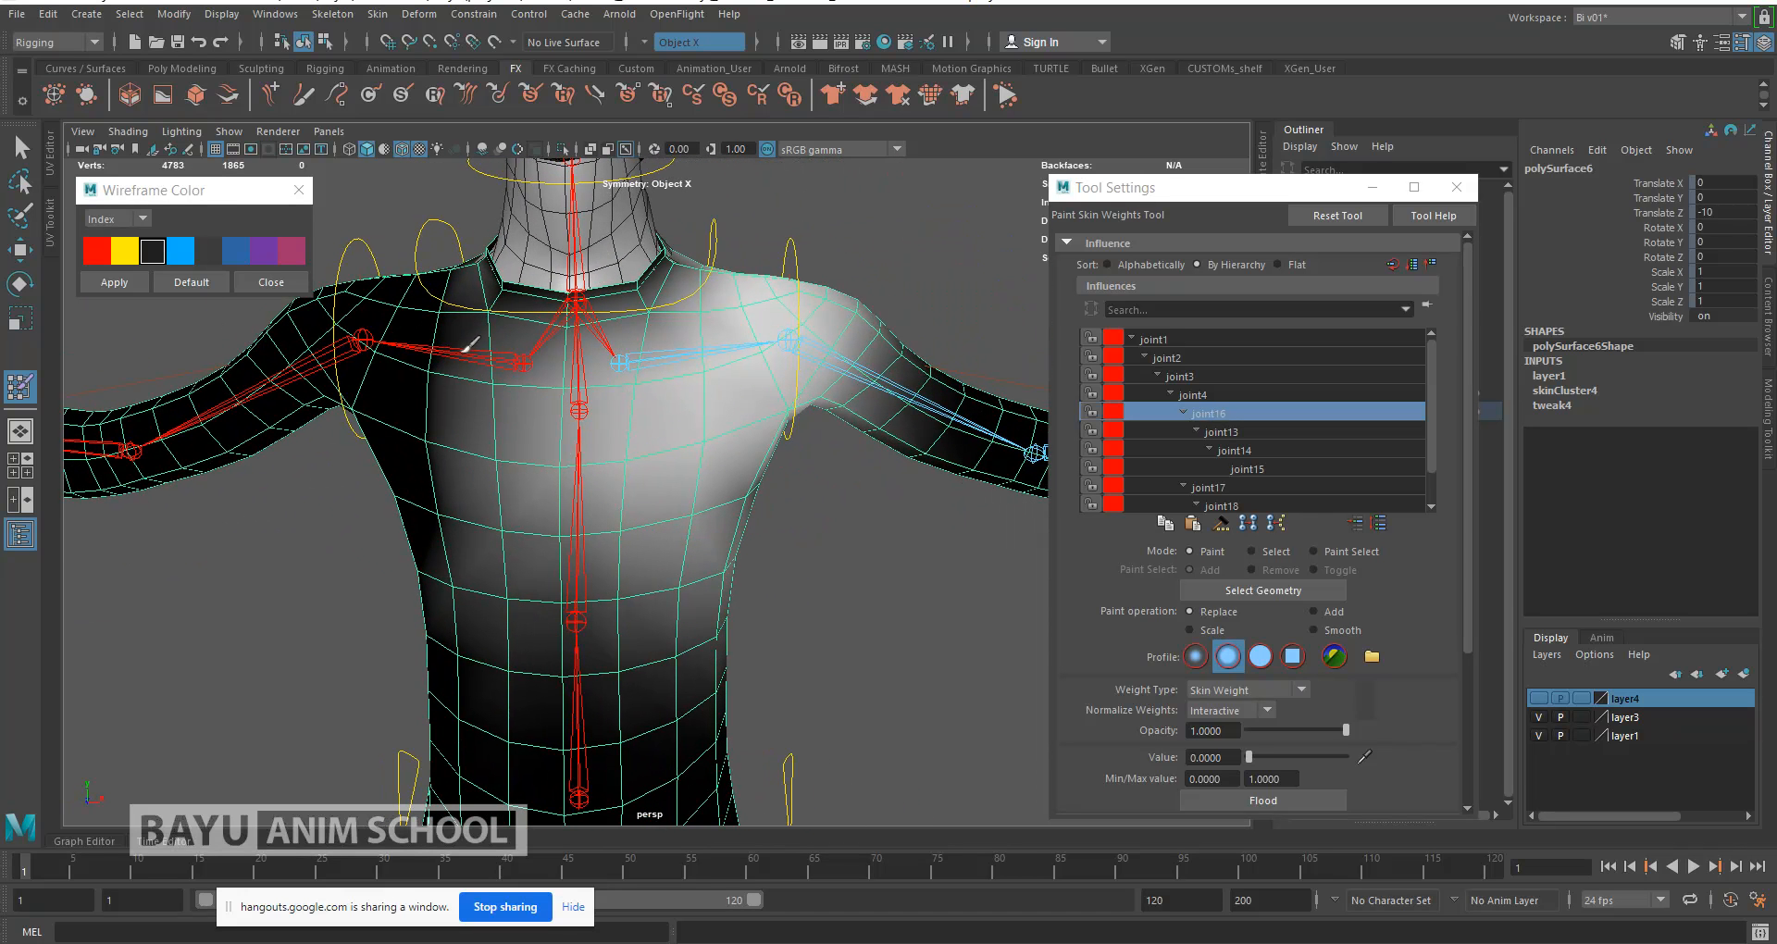
mouse_move(470, 313)
left_mouse_down()
mouse_move(445, 463)
mouse_move(454, 607)
left_mouse_up()
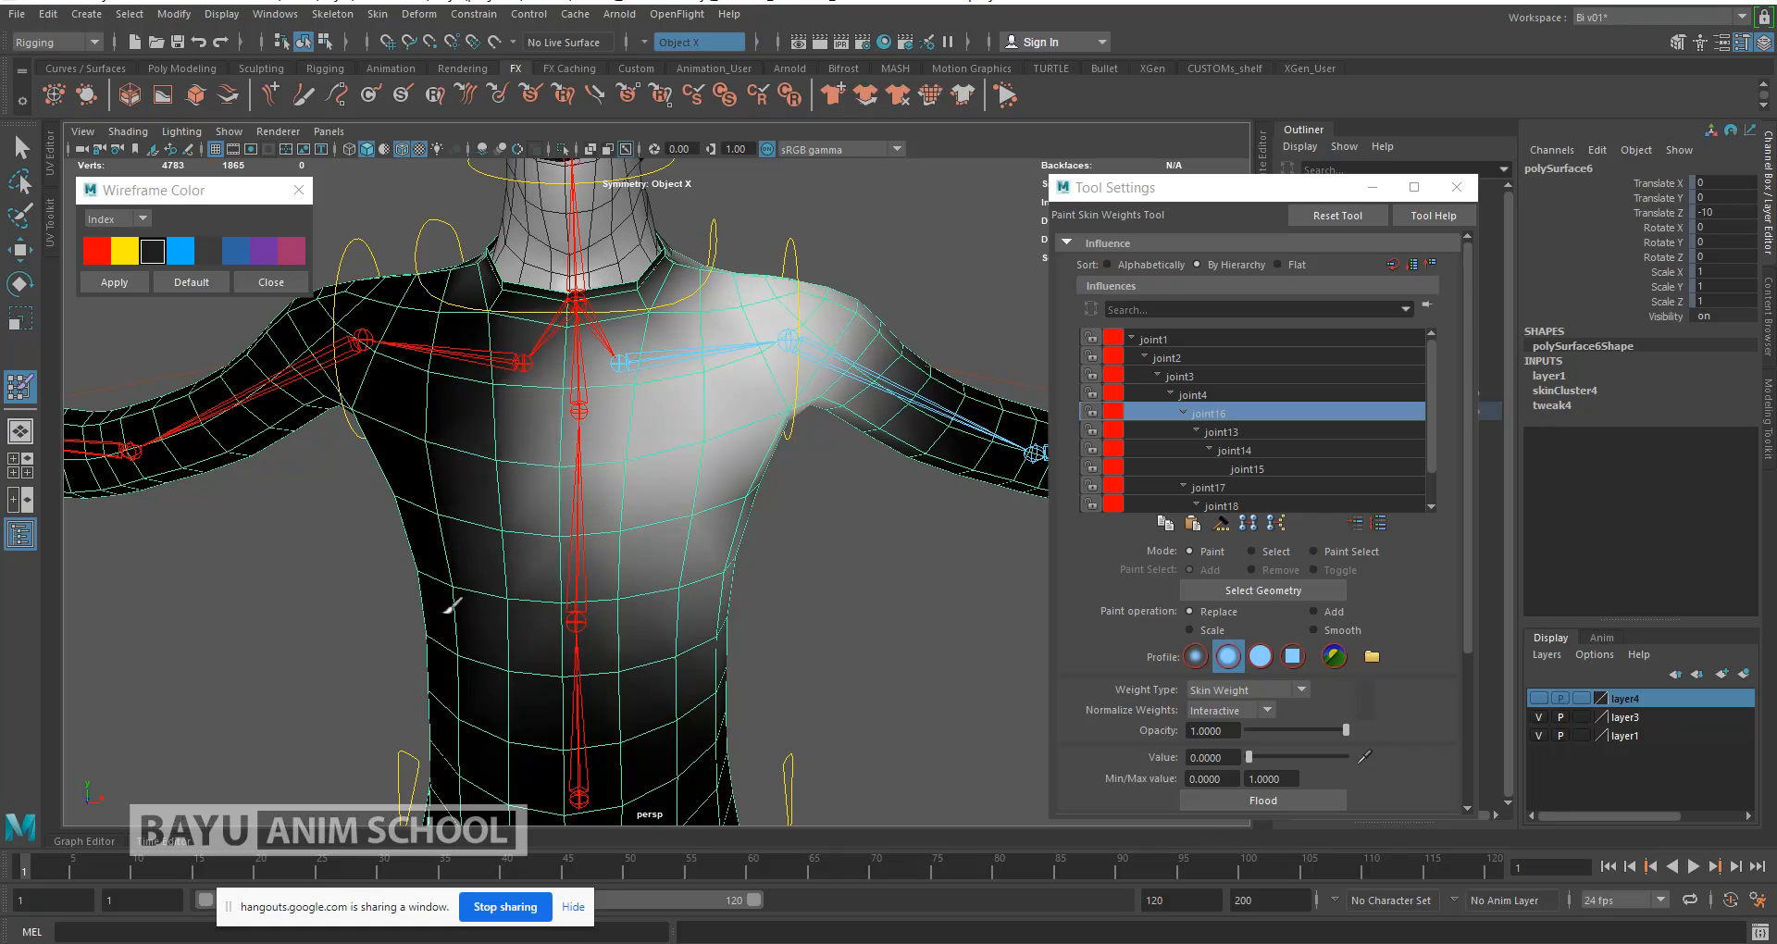
left_click_drag(469, 485, 484, 592)
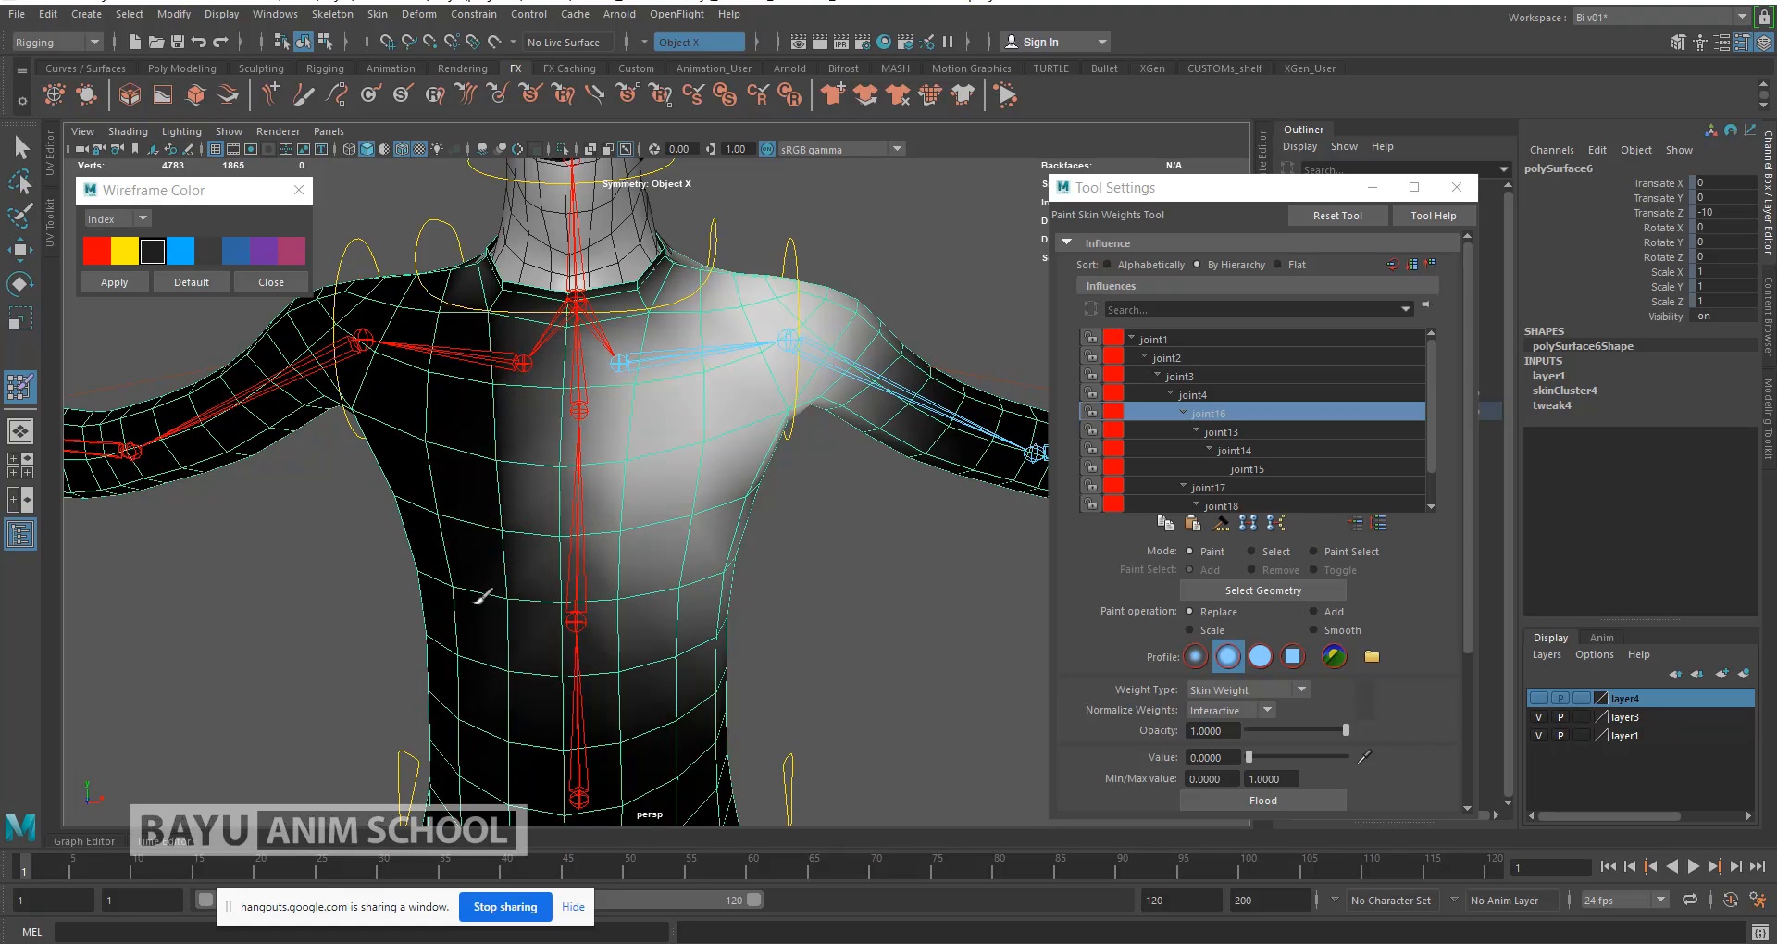
key("b")
left_click_drag(474, 506, 455, 507)
left_click_drag(521, 320, 516, 654)
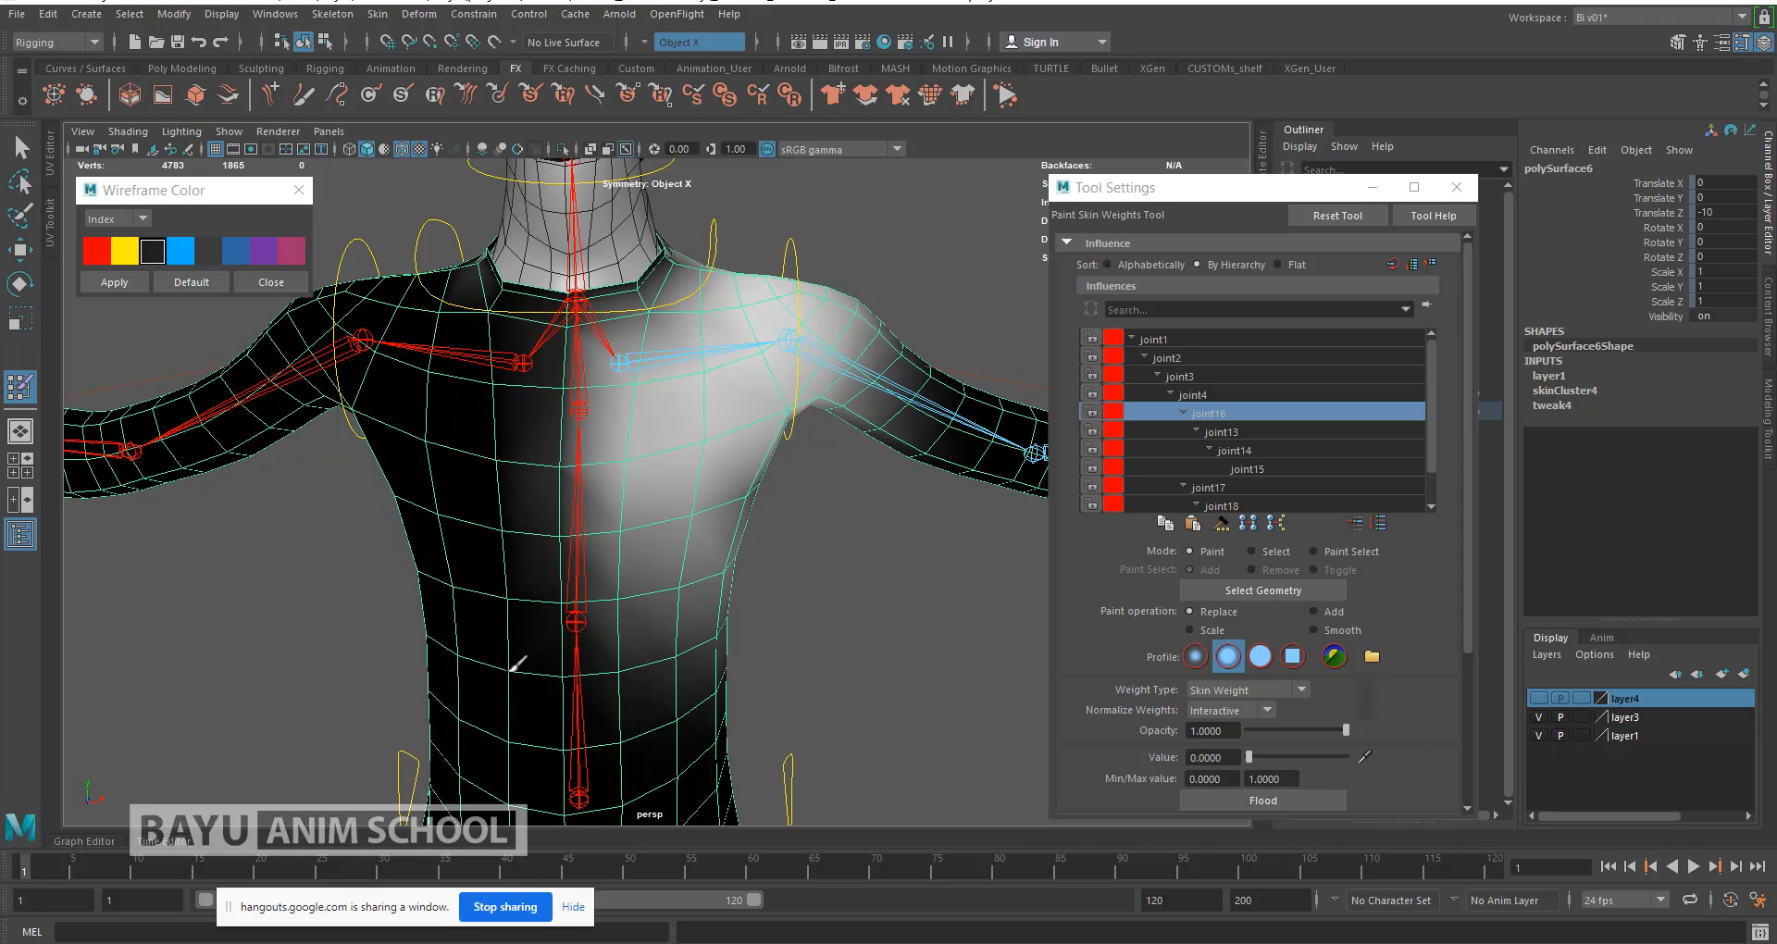
Step: Check joint16's weights from front and back, and mirror the body's skin weights to the other side
left_click_drag(485, 504, 541, 491, "alt")
right_click_drag(541, 491, 529, 525, "alt")
middle_click_drag(528, 525, 520, 461, "alt")
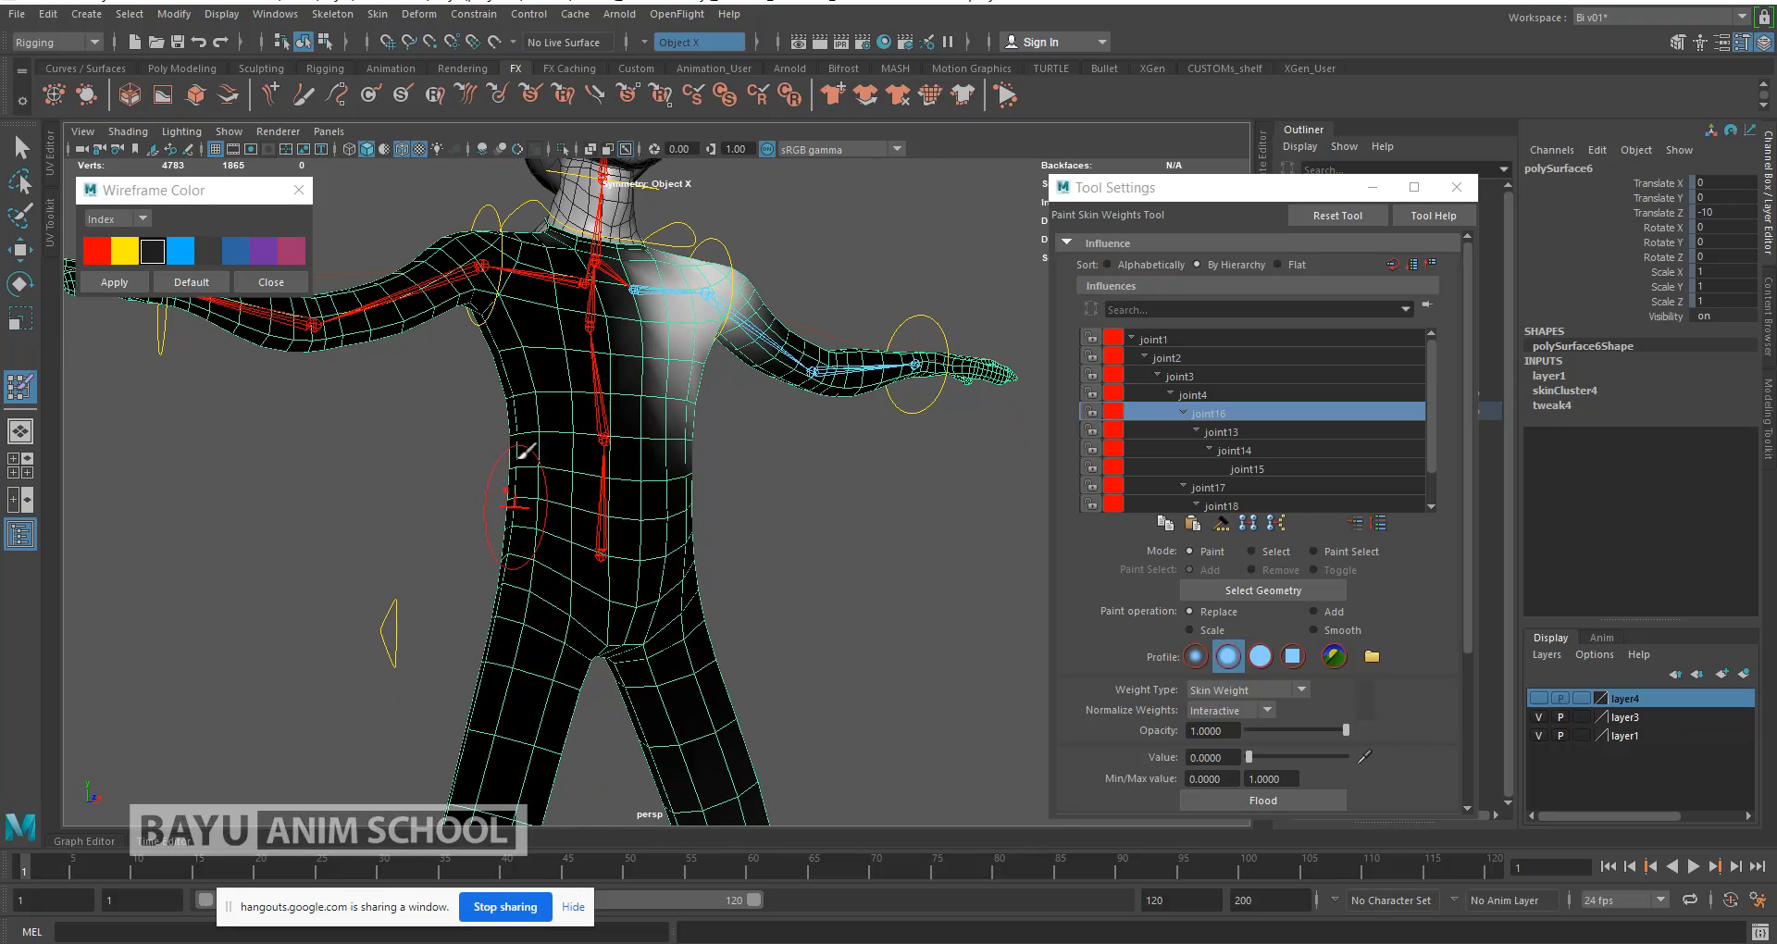
left_click_drag(532, 421, 781, 423, "alt")
middle_click_drag(780, 423, 723, 492, "alt")
left_click_drag(724, 492, 768, 500, "alt")
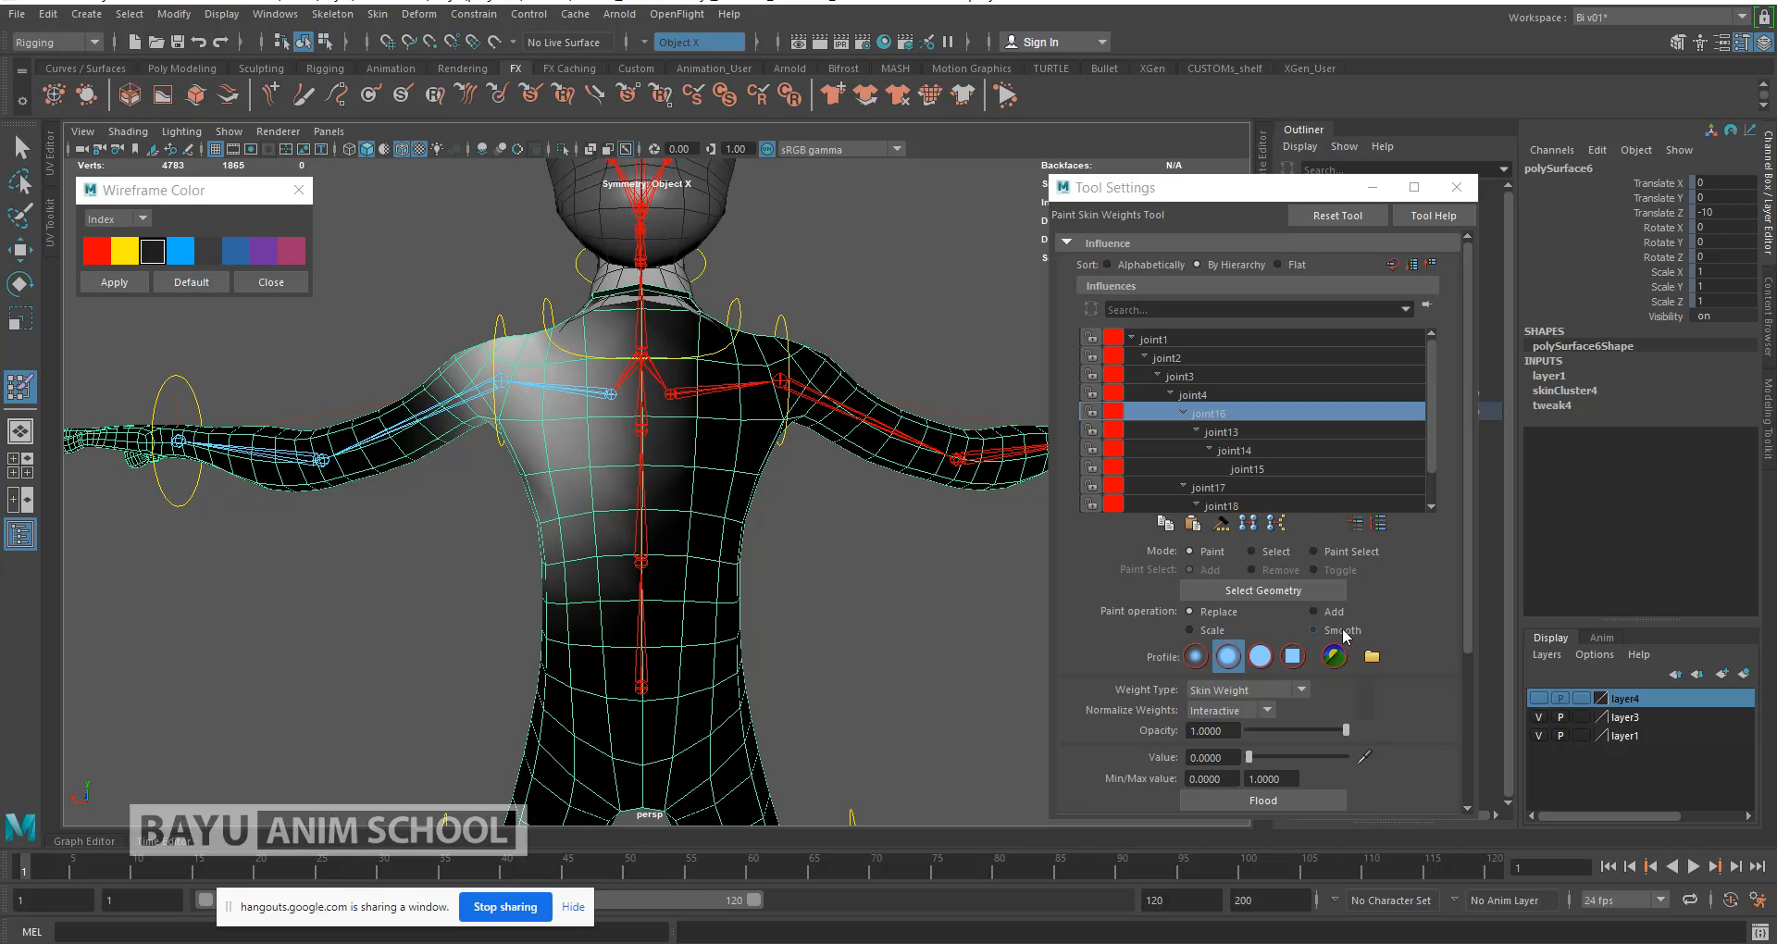
left_click(377, 15)
left_click(485, 167)
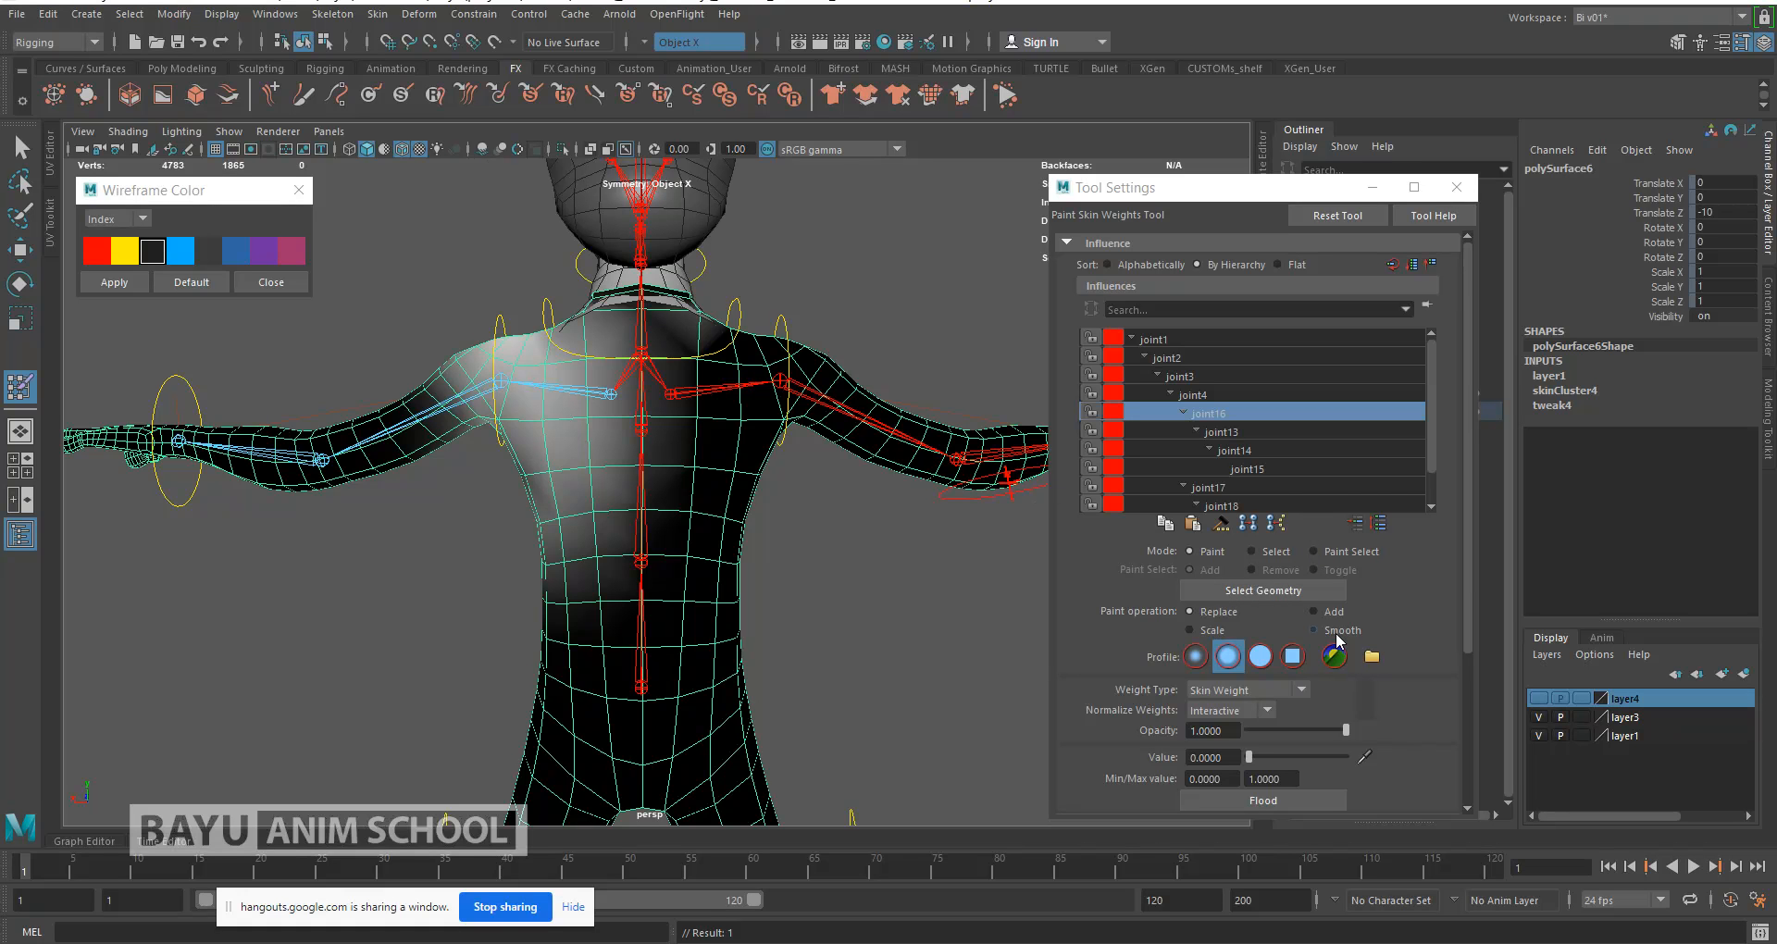
Step: Smooth joint17's weights by flooding the body mesh with an opacity of 0.4563
left_click(1213, 488)
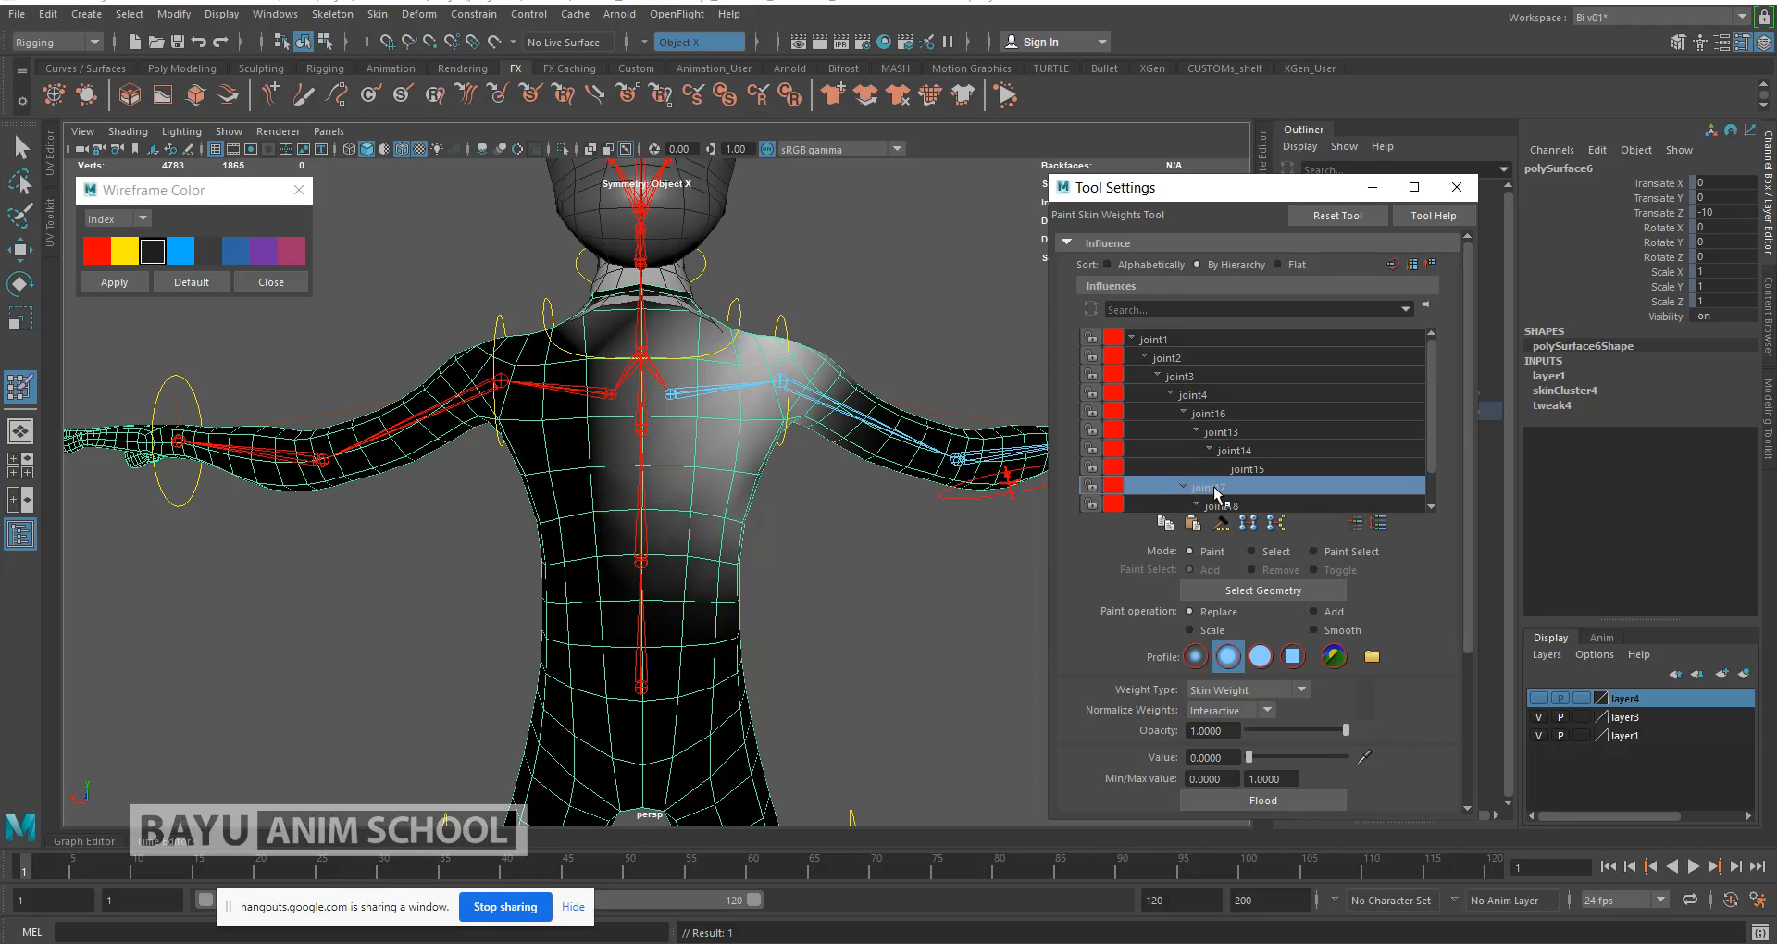
left_click(1343, 633)
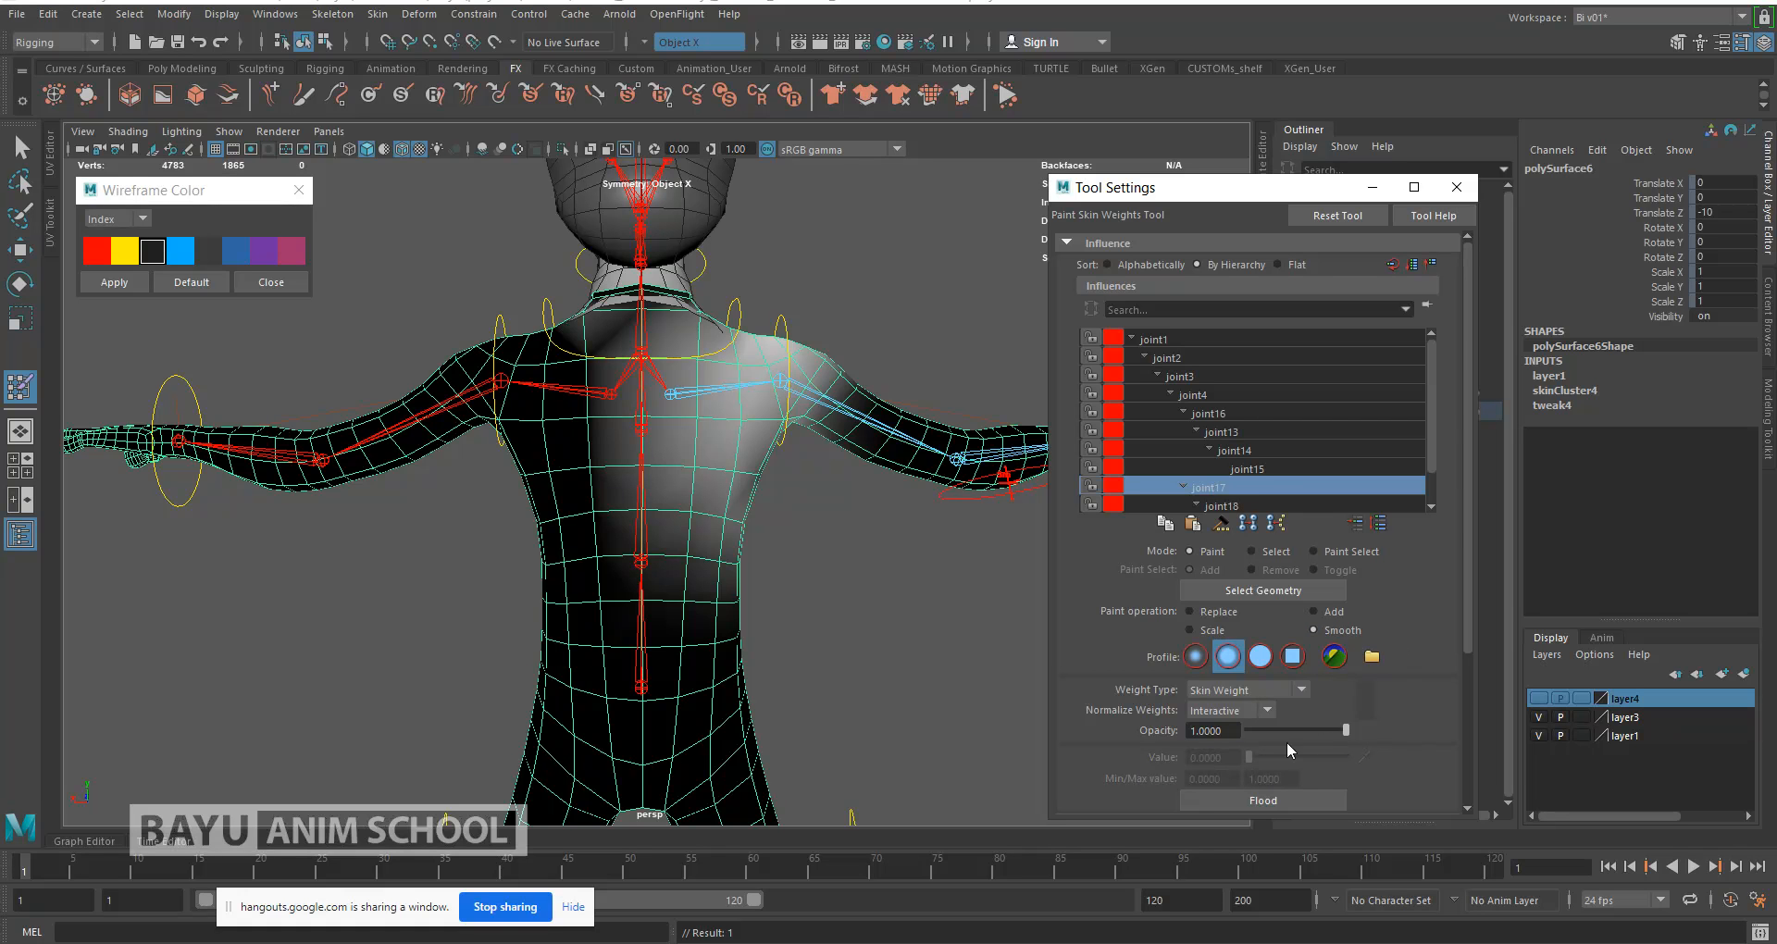
left_click(1275, 798)
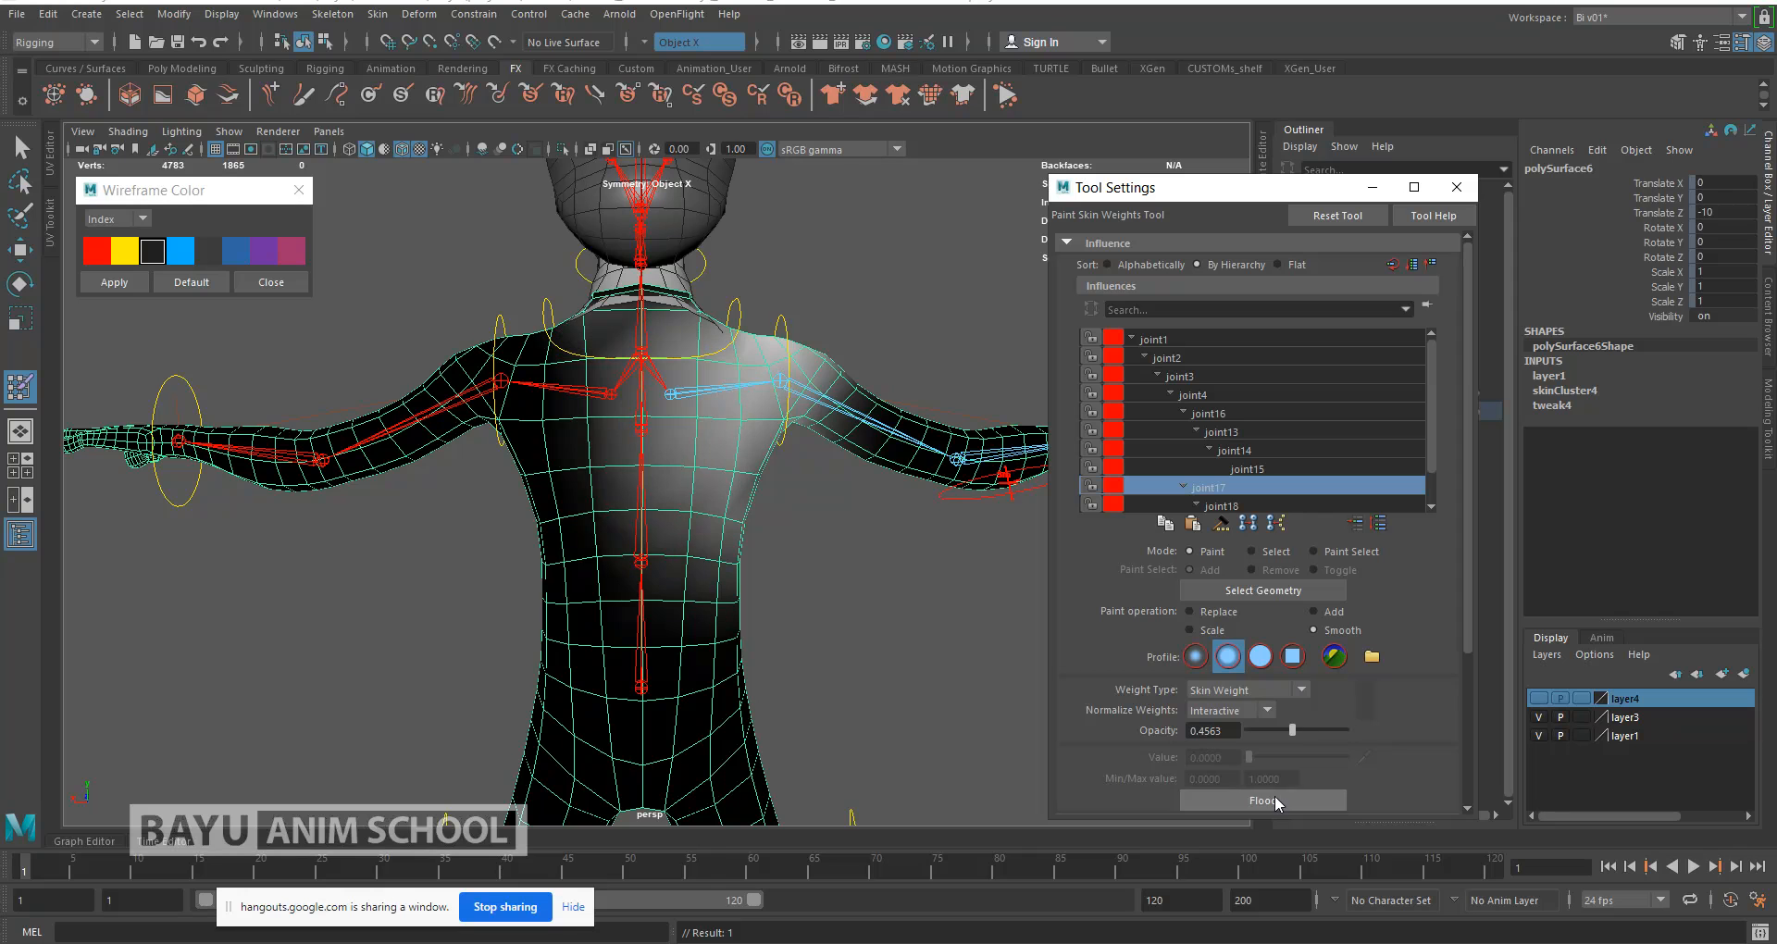
Step: Flood joint13's weights twice with Smooth to soften the shoulder and upper arm falloff
left_click(1219, 432)
left_click(1289, 788)
left_click(1289, 798)
left_click_drag(893, 580, 464, 564, "alt")
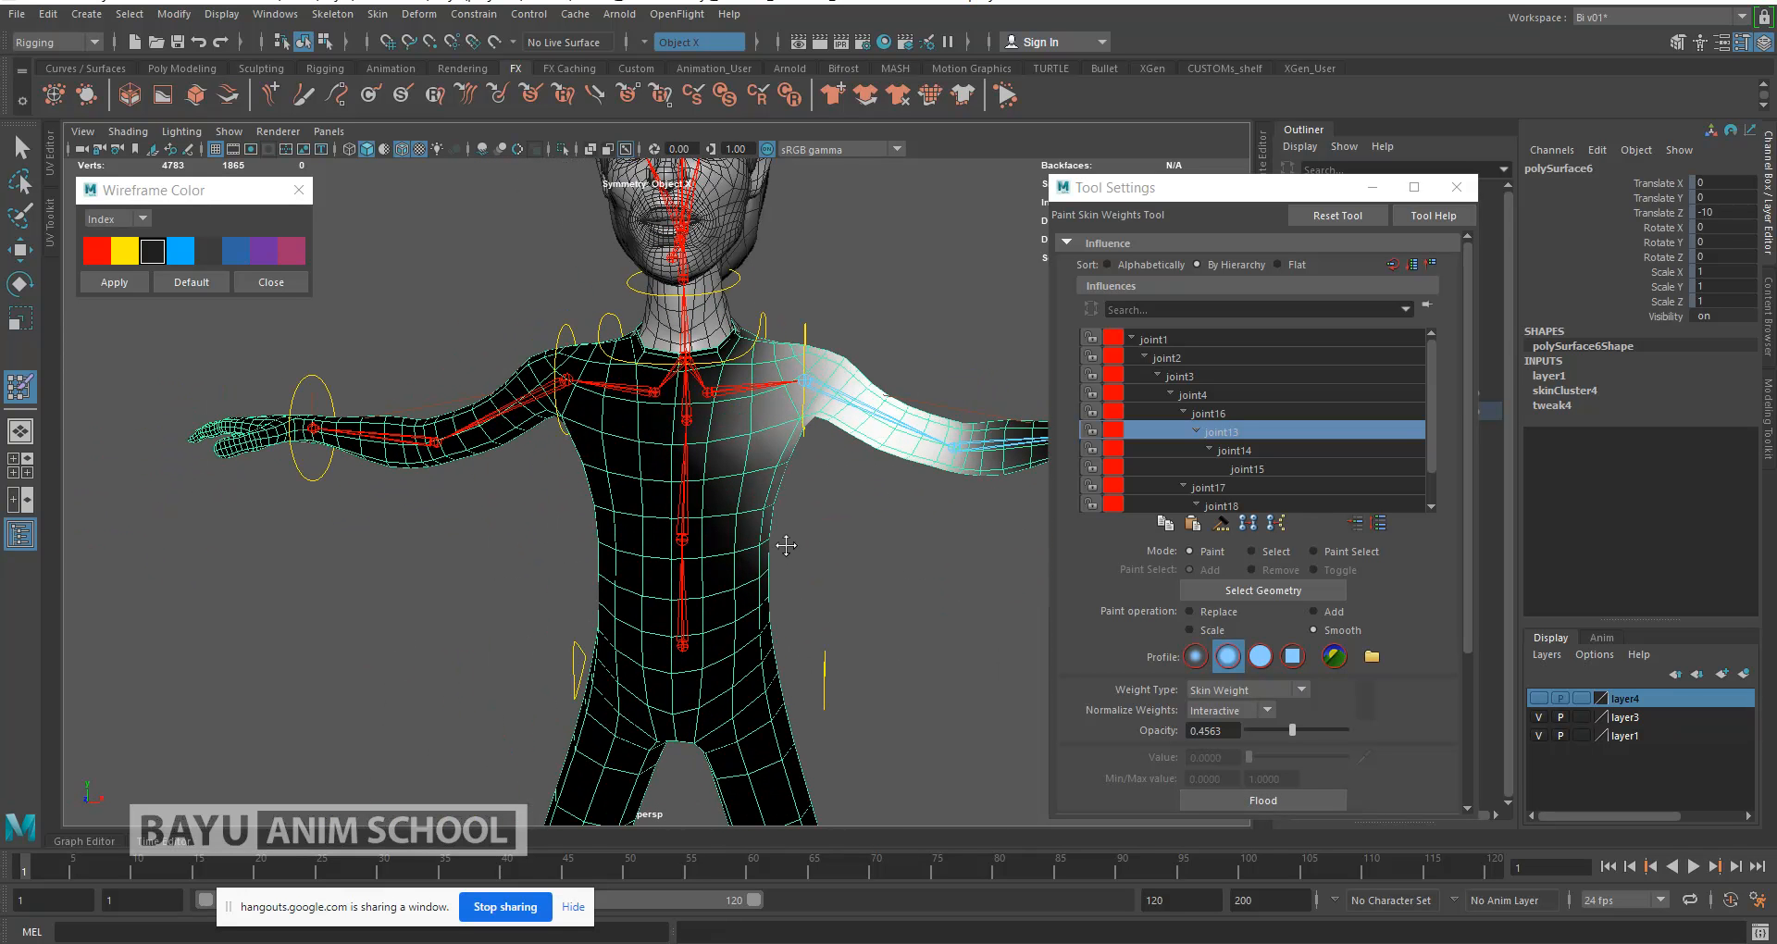
left_click(1199, 416)
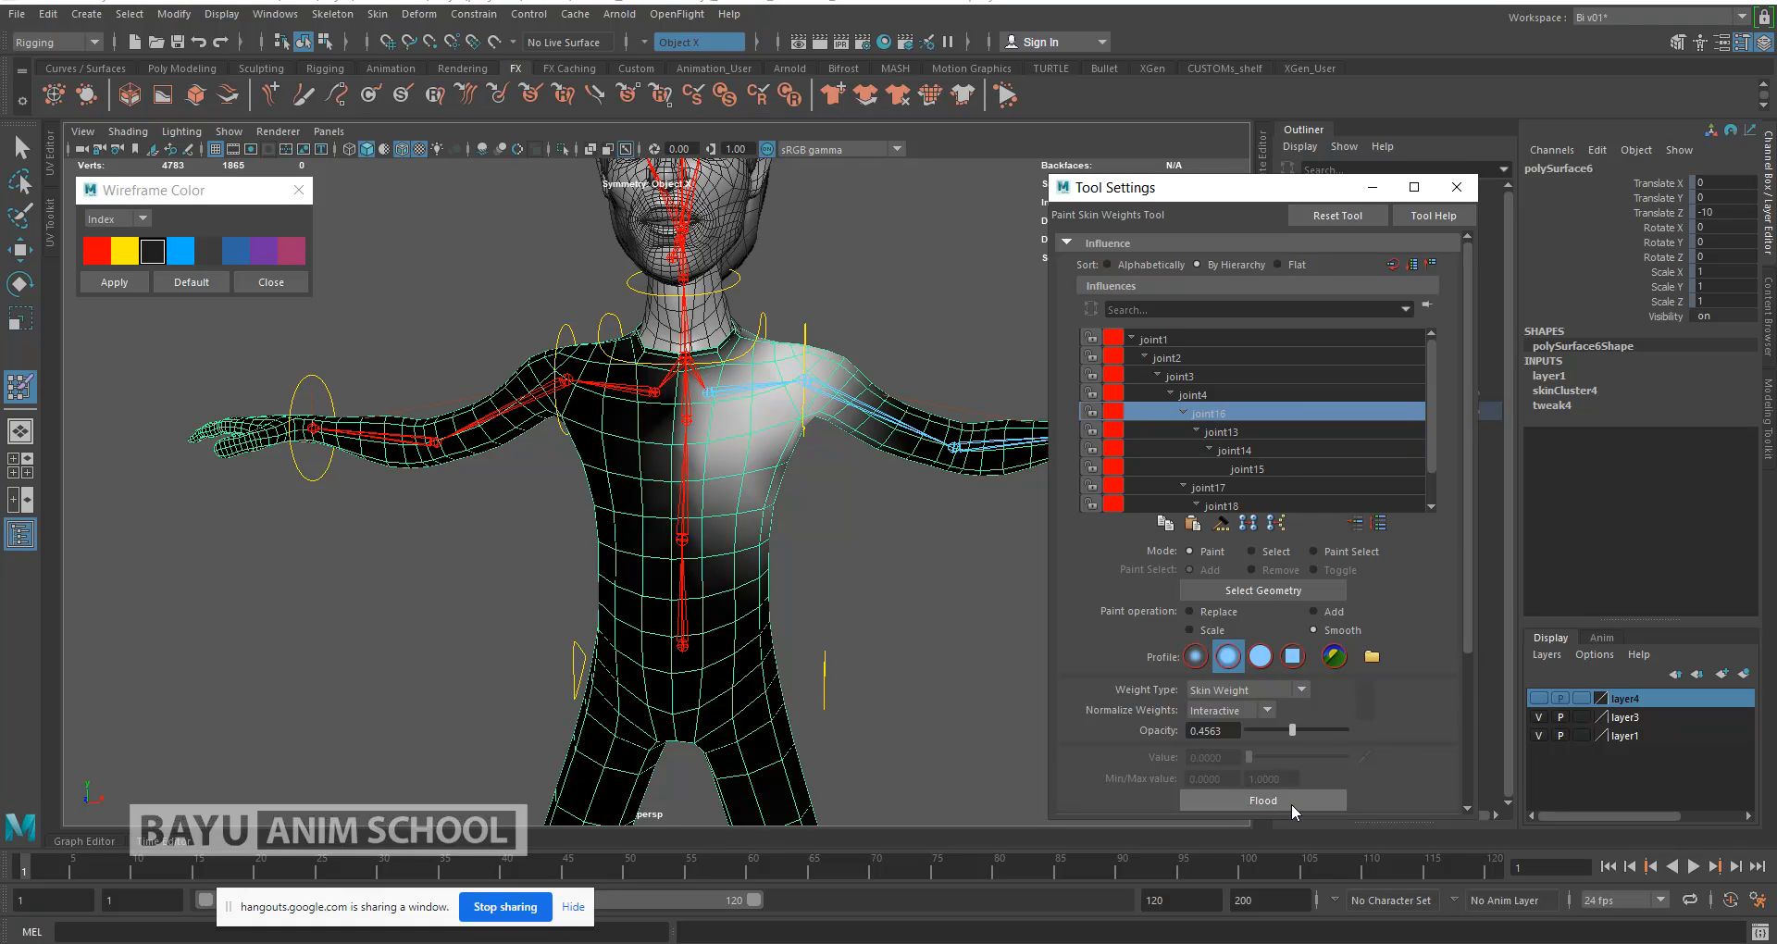
key("ctrl+z")
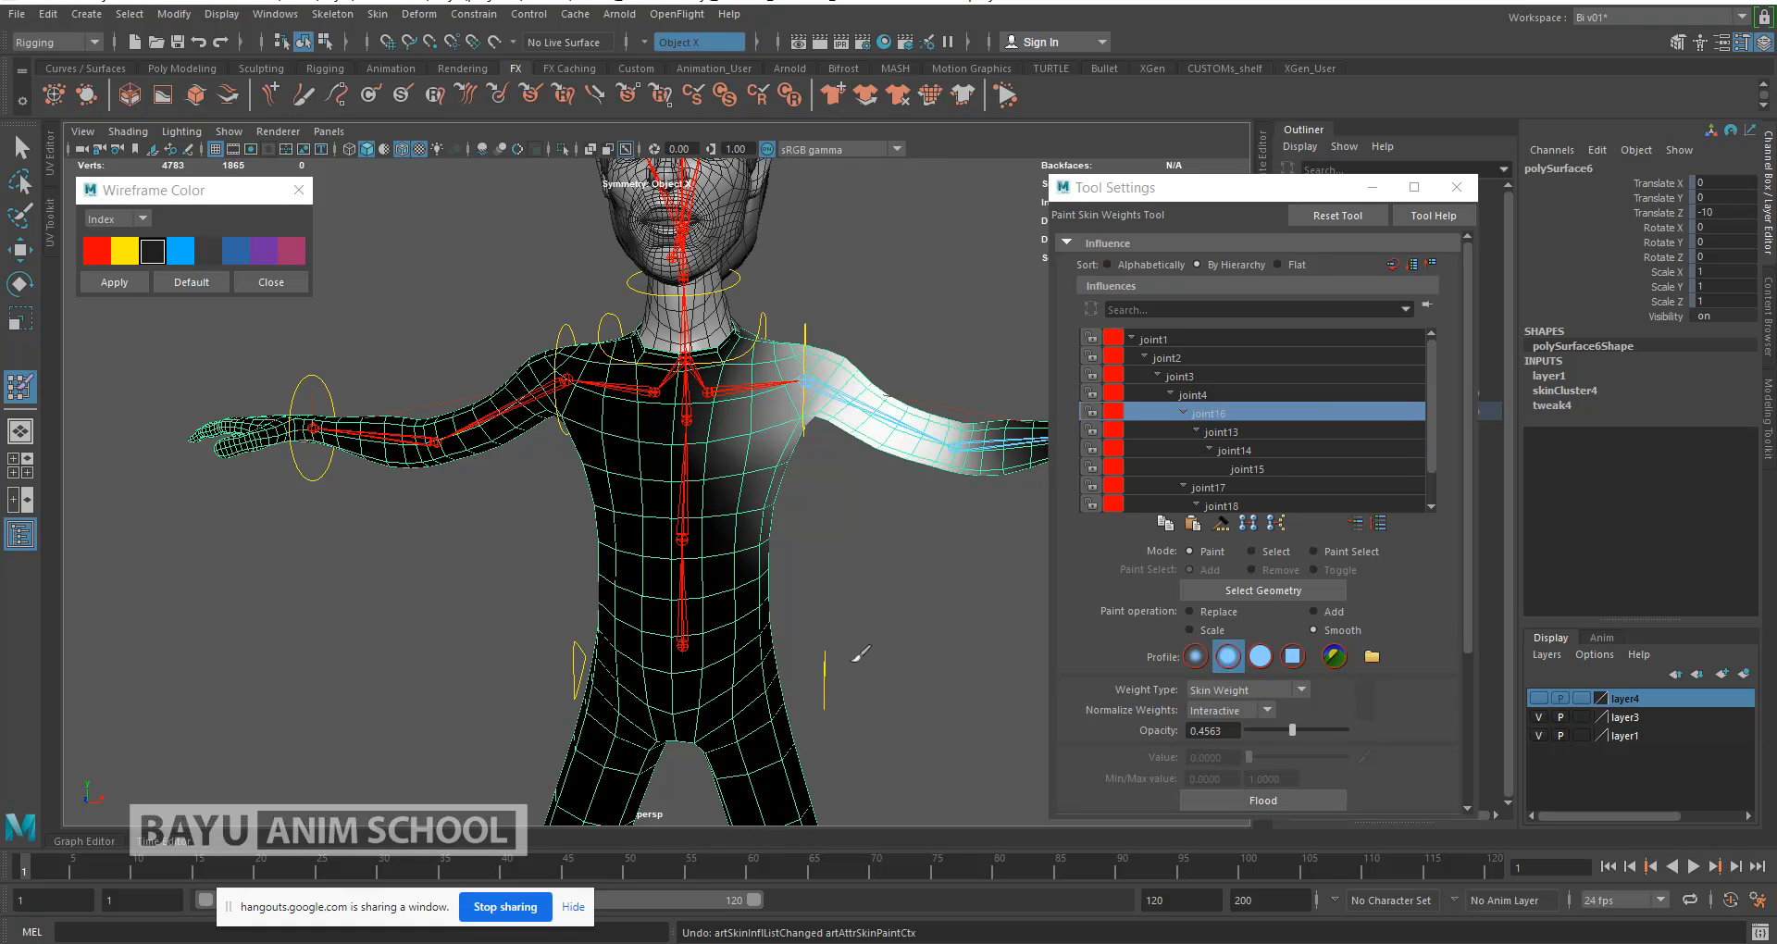
left_click(1223, 613)
left_click(1321, 625)
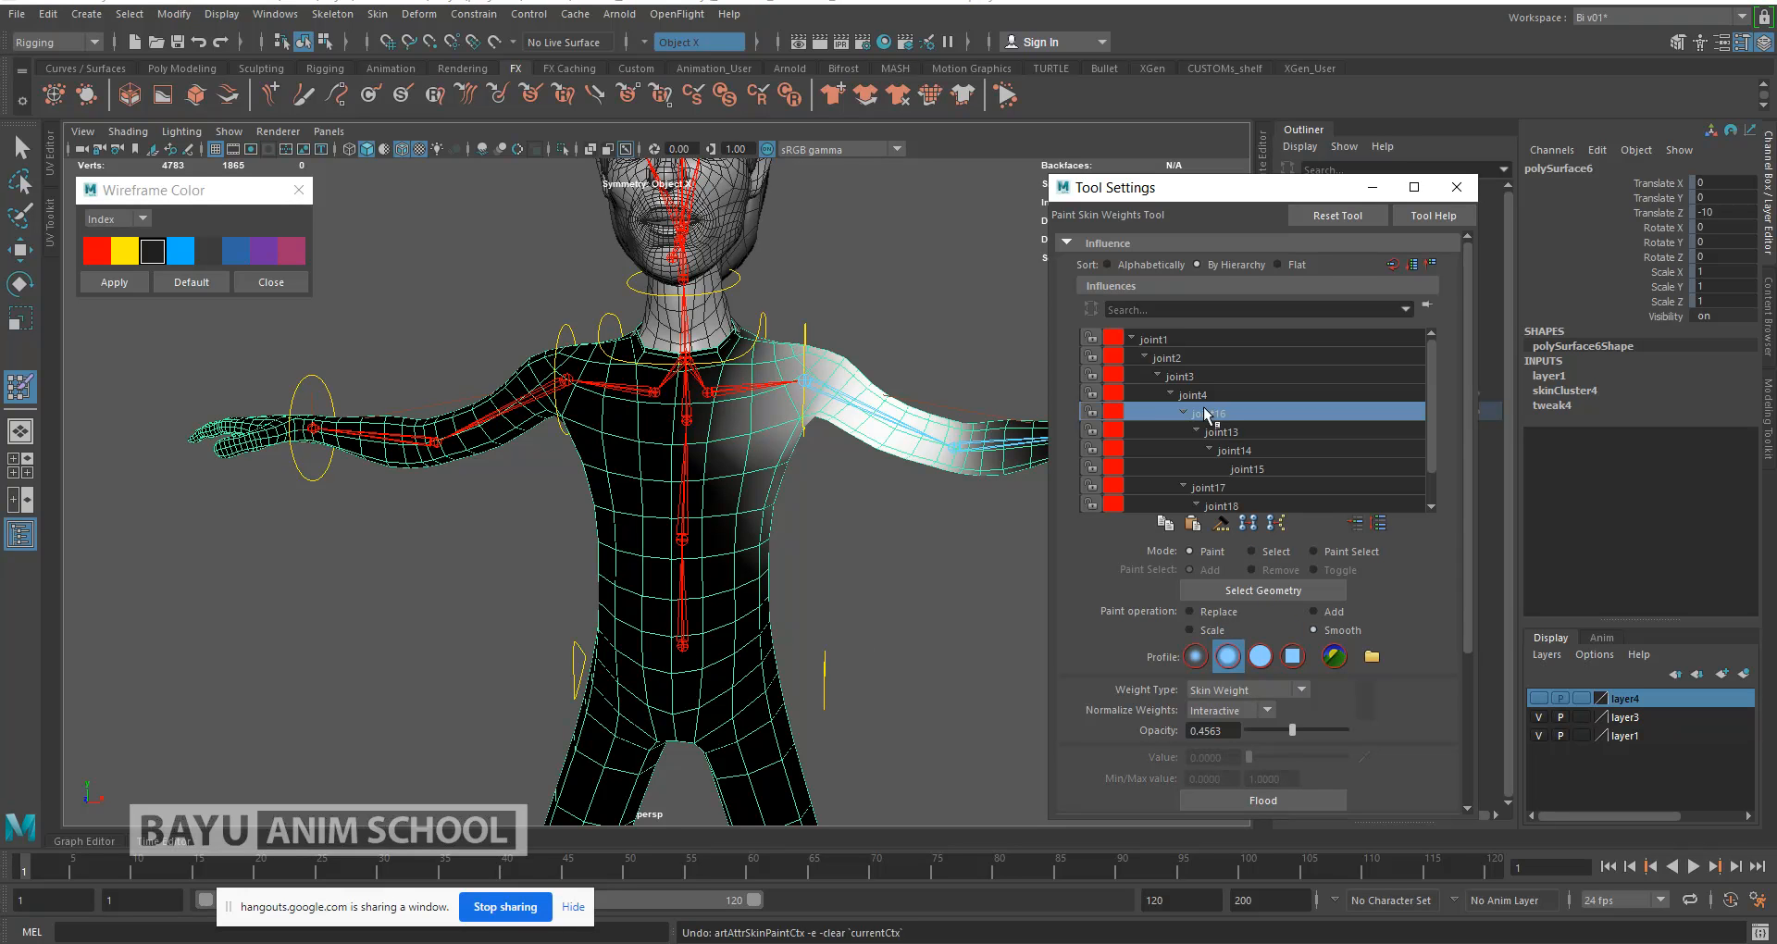
Step: Smooth joint16's weights by flooding the body mesh twice with an opacity of 0.4563
left_click(1193, 395)
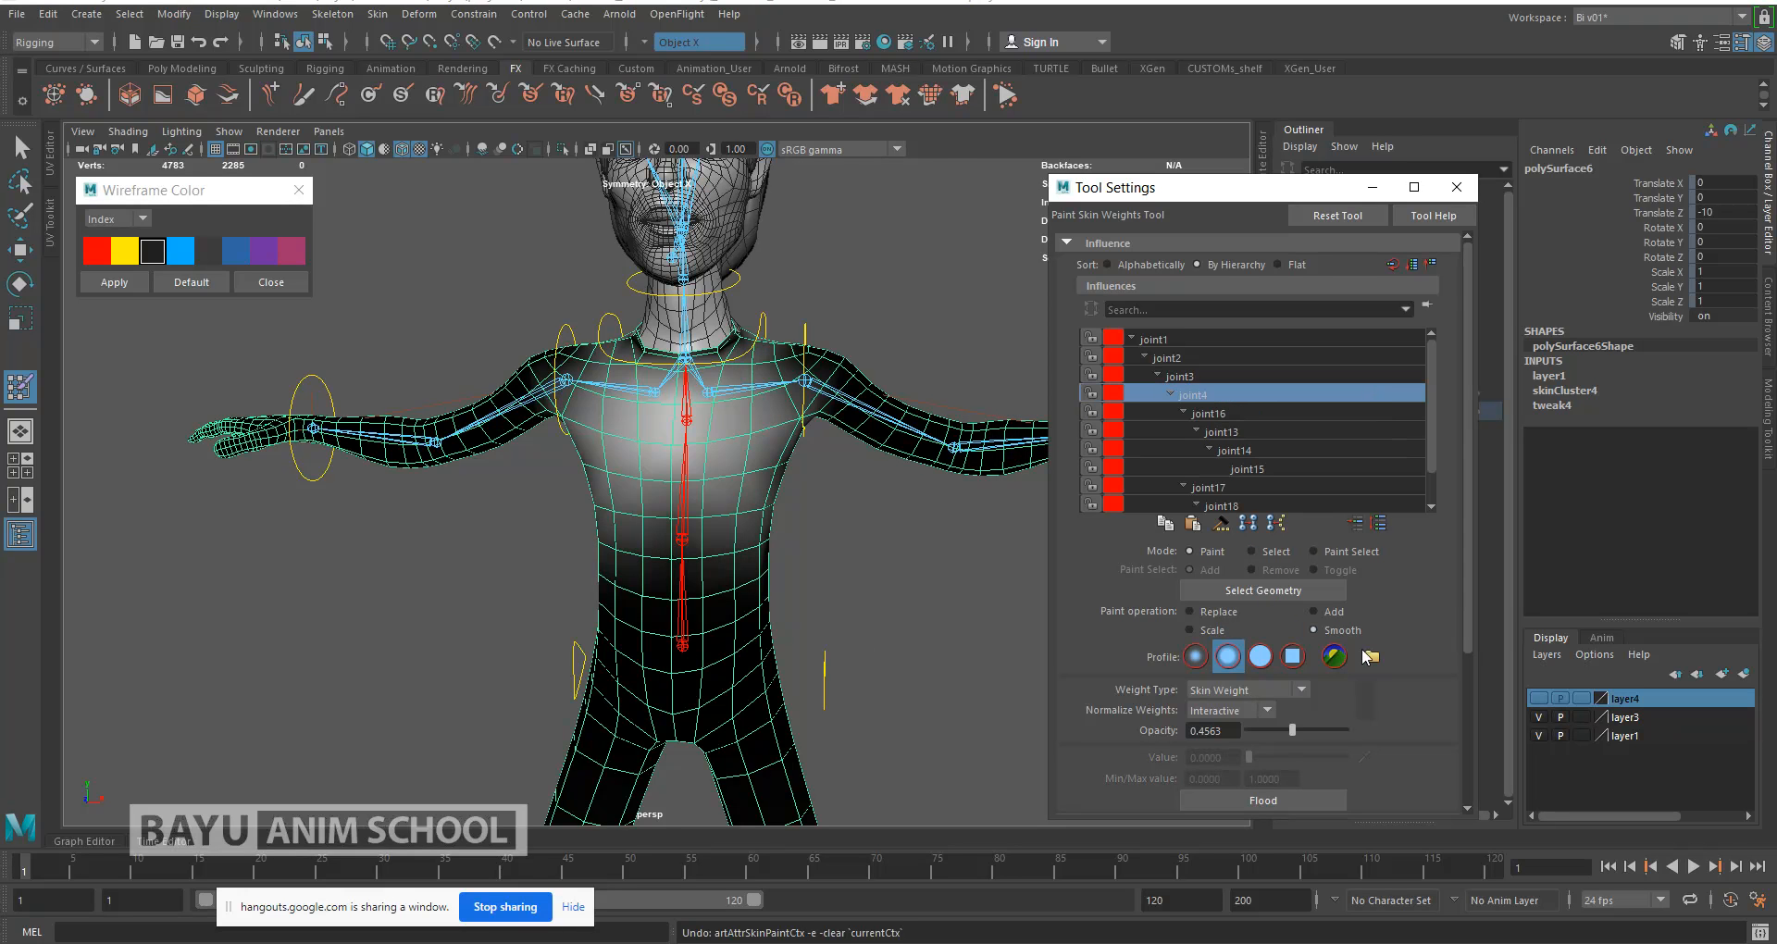
left_click(1218, 414)
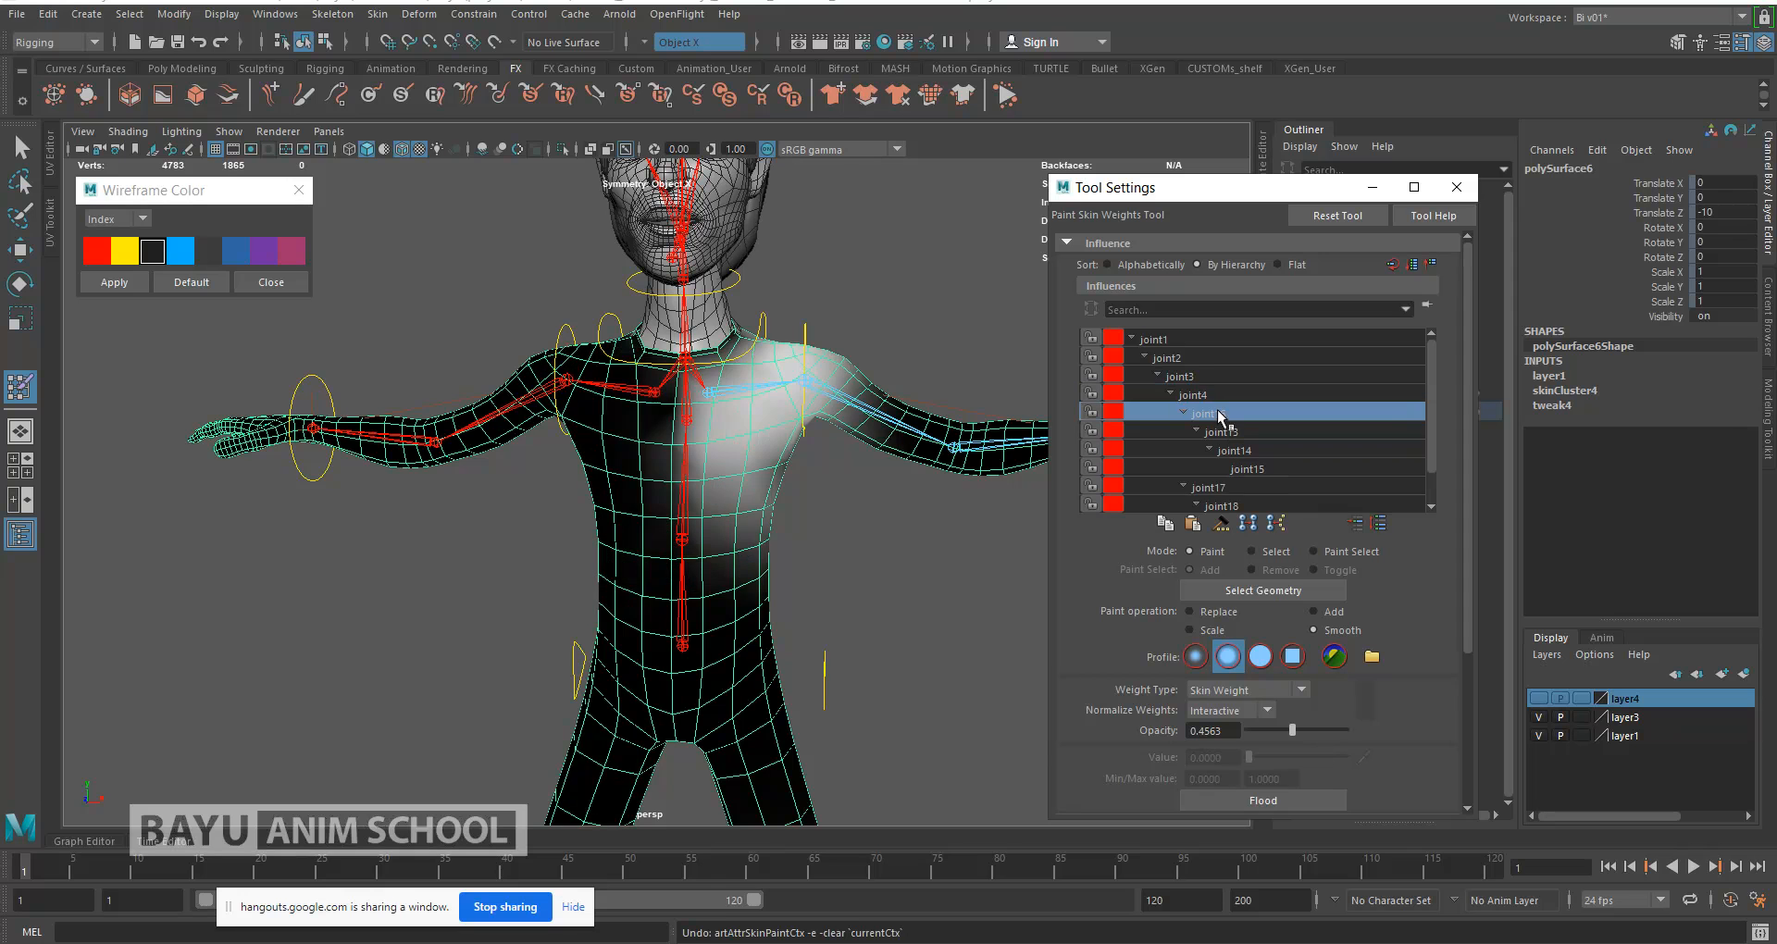
left_click(1286, 794)
left_click(1286, 794)
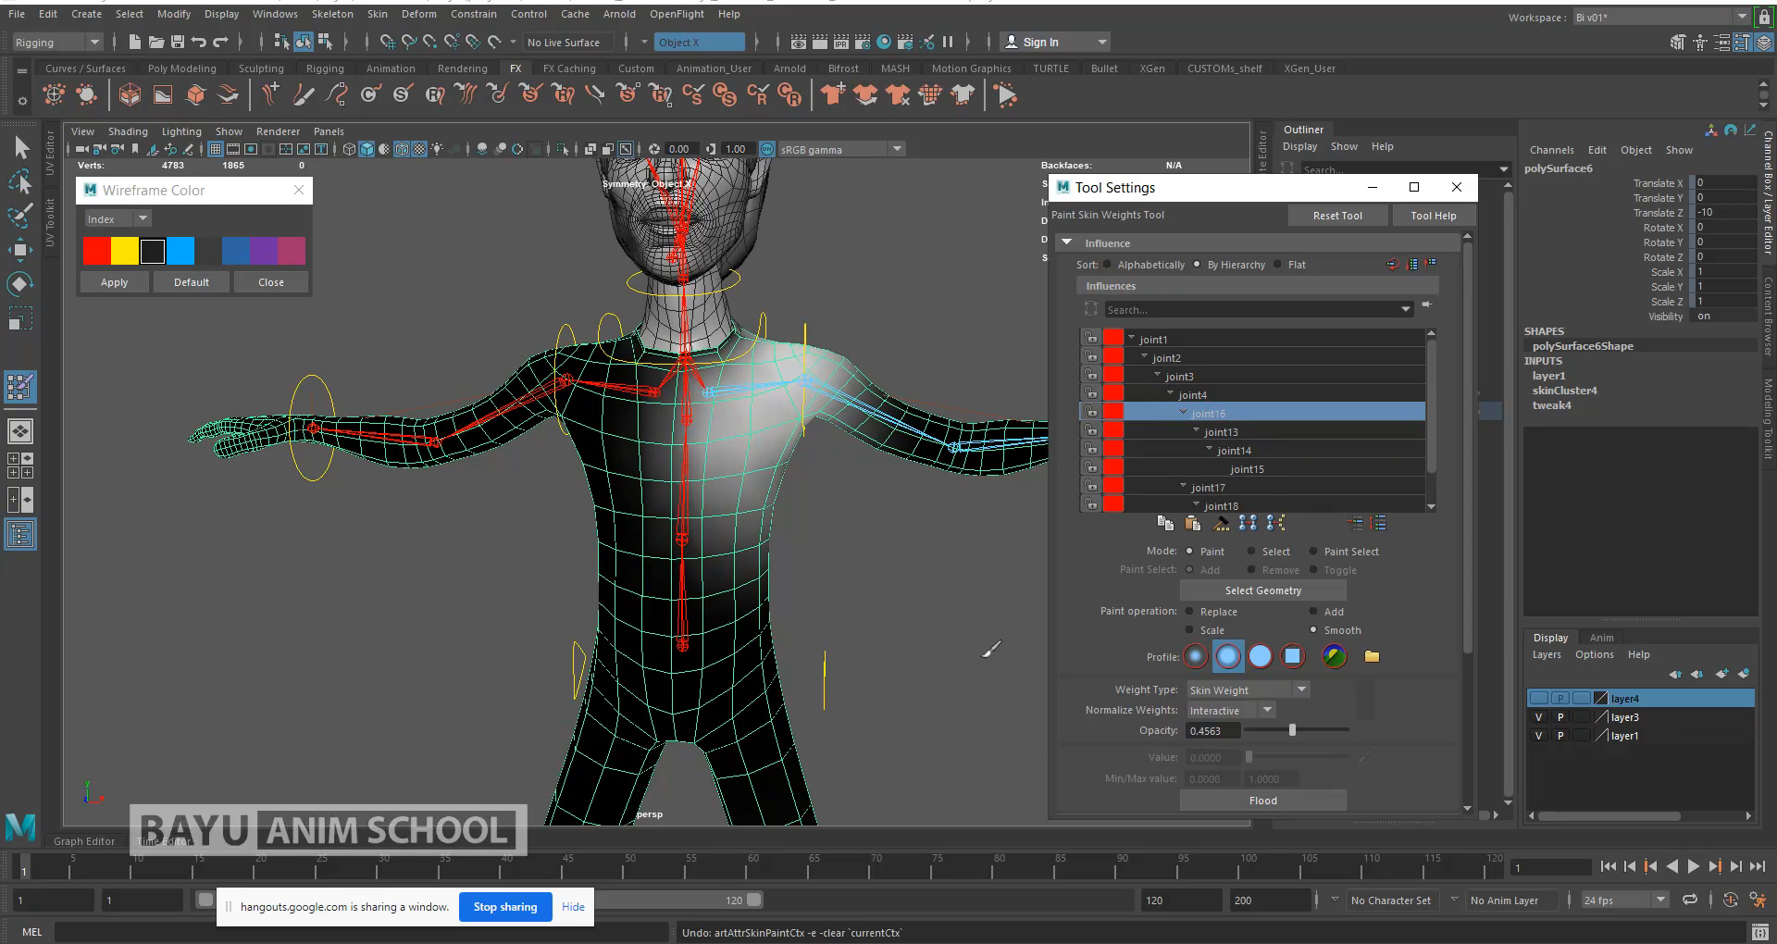
Step: Close the tool settings, leave the Paint Skin Weights tool and clear the selection
left_click(1457, 187)
key("w")
left_click(1090, 312)
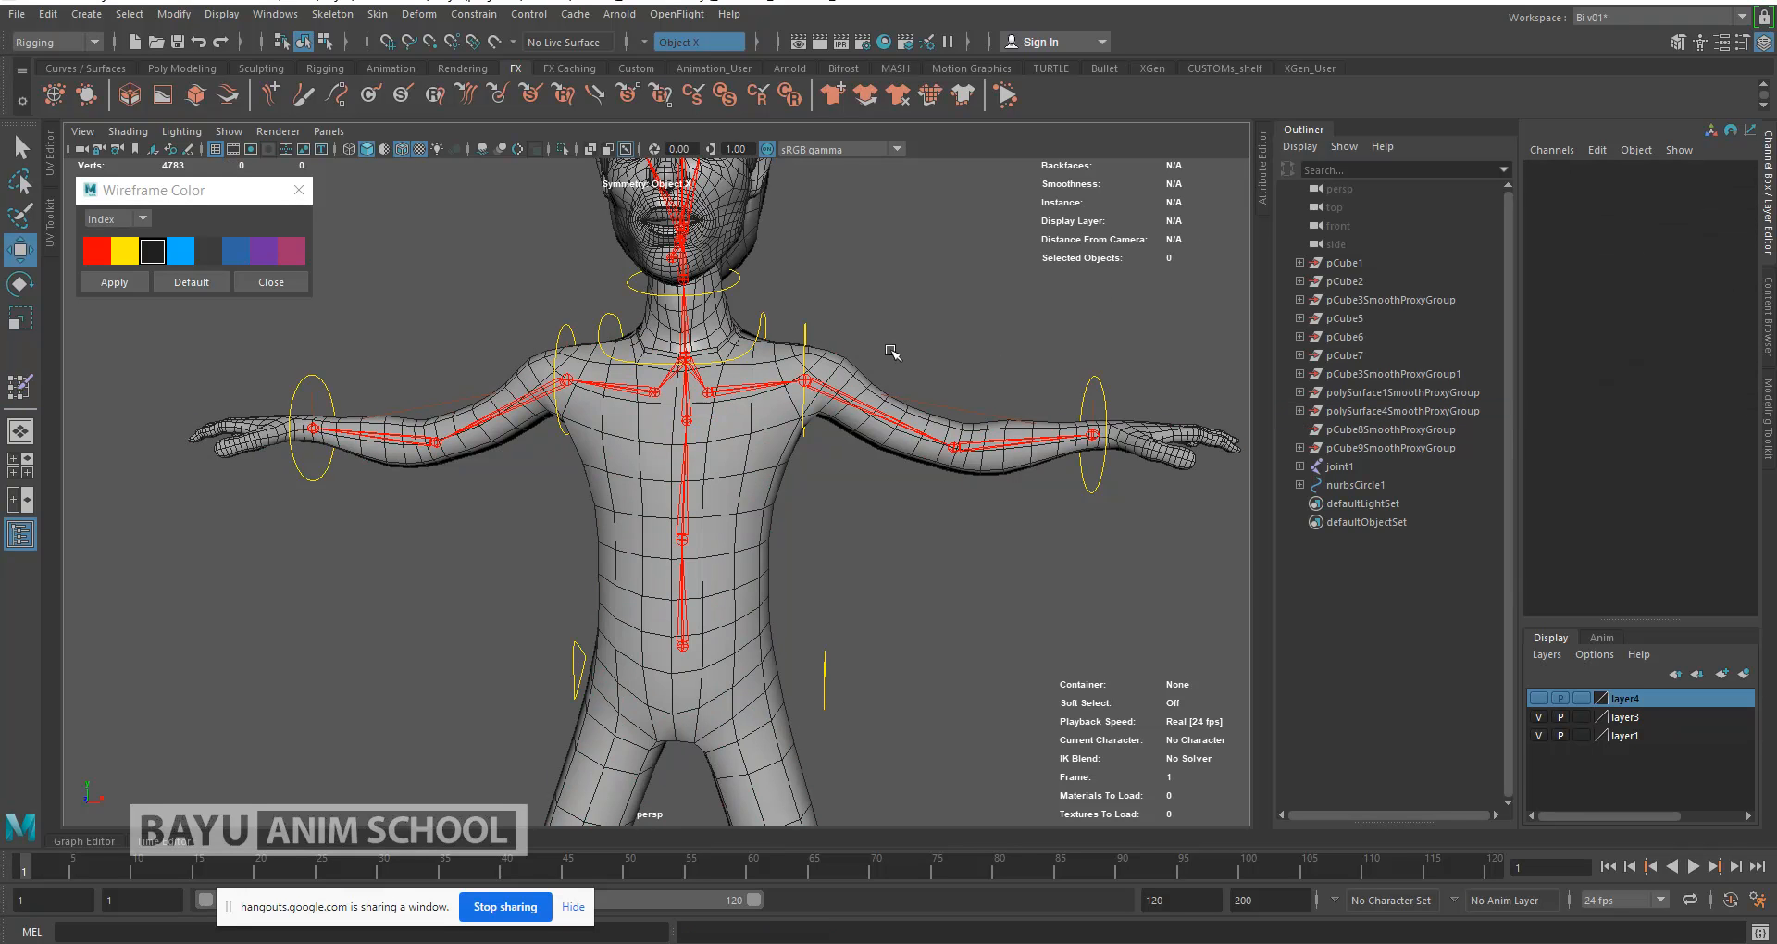
Step: Test the upper body deformation by rotating the nurbsCircle1 control, undo the rotation and deselect it
mouse_move(893, 354)
left_mouse_down("alt")
mouse_move(844, 316)
mouse_move(878, 345)
left_mouse_up("alt")
left_click(827, 310)
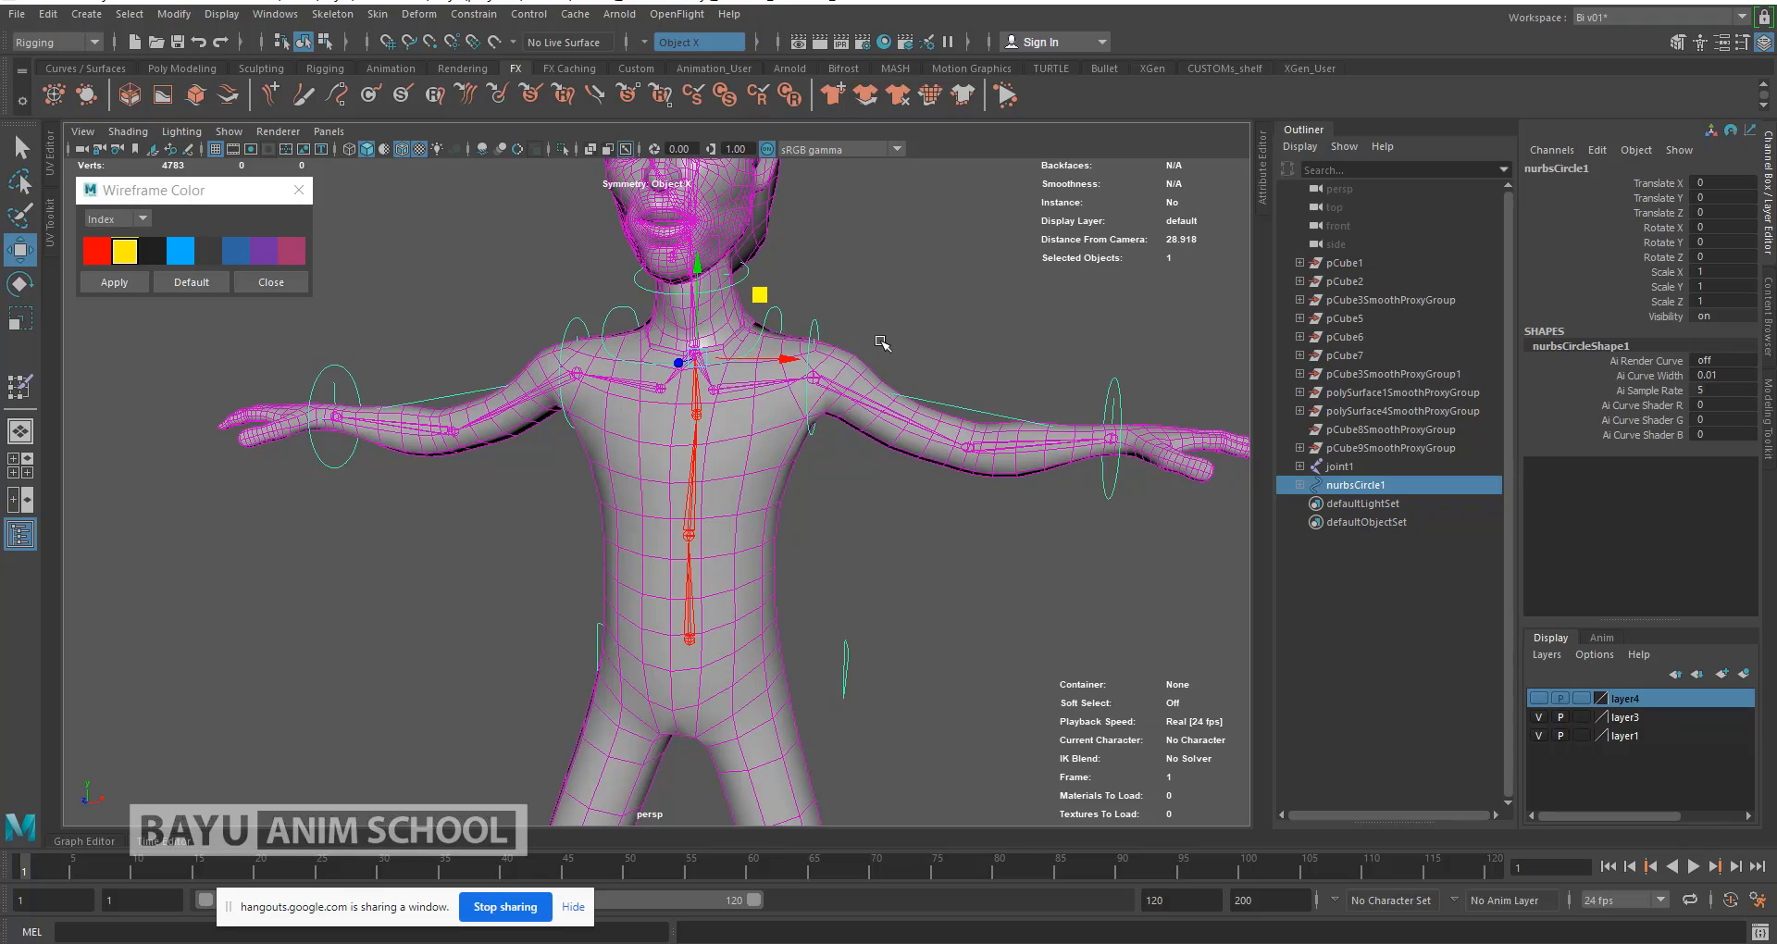
key("e")
left_click_drag(741, 367, 702, 379)
key("ctrl+z")
left_click(891, 335)
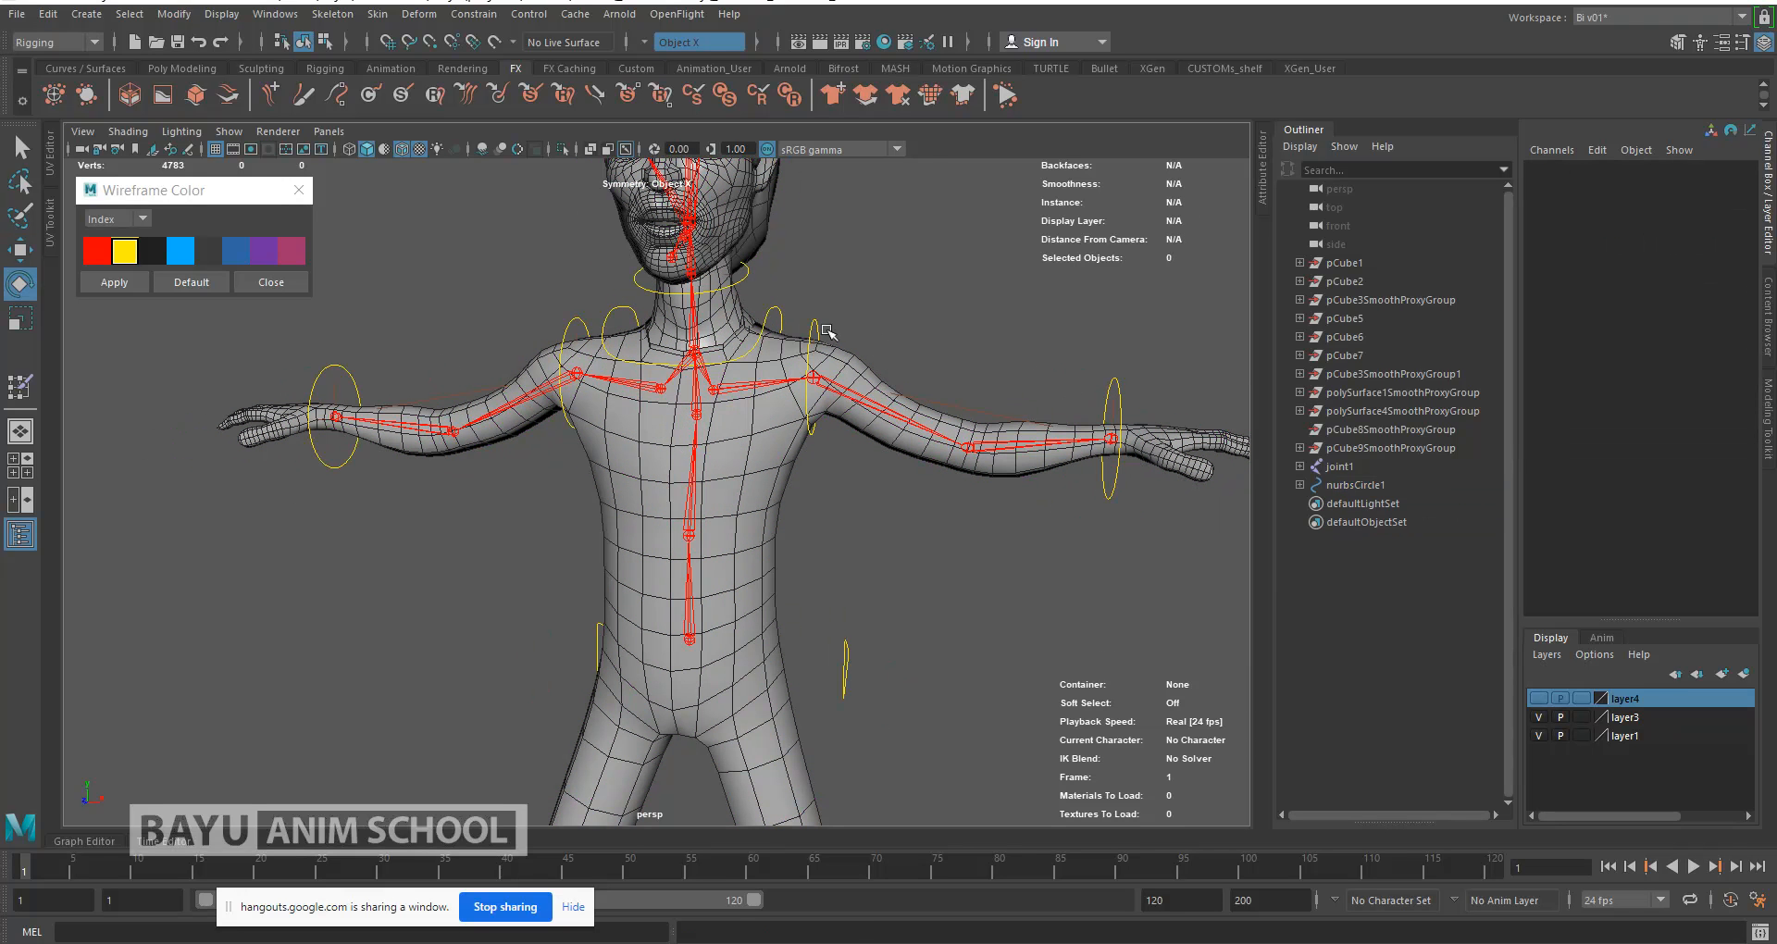
Step: Test the shoulder deformation by rotating the nurbsCircle3 shoulder control, and undo the rotation
left_click(818, 329)
mouse_move(871, 332)
left_mouse_down("alt")
mouse_move(911, 378)
mouse_move(884, 339)
left_mouse_up("alt")
key("ctrl+z")
key("ctrl+z")
key("ctrl+z")
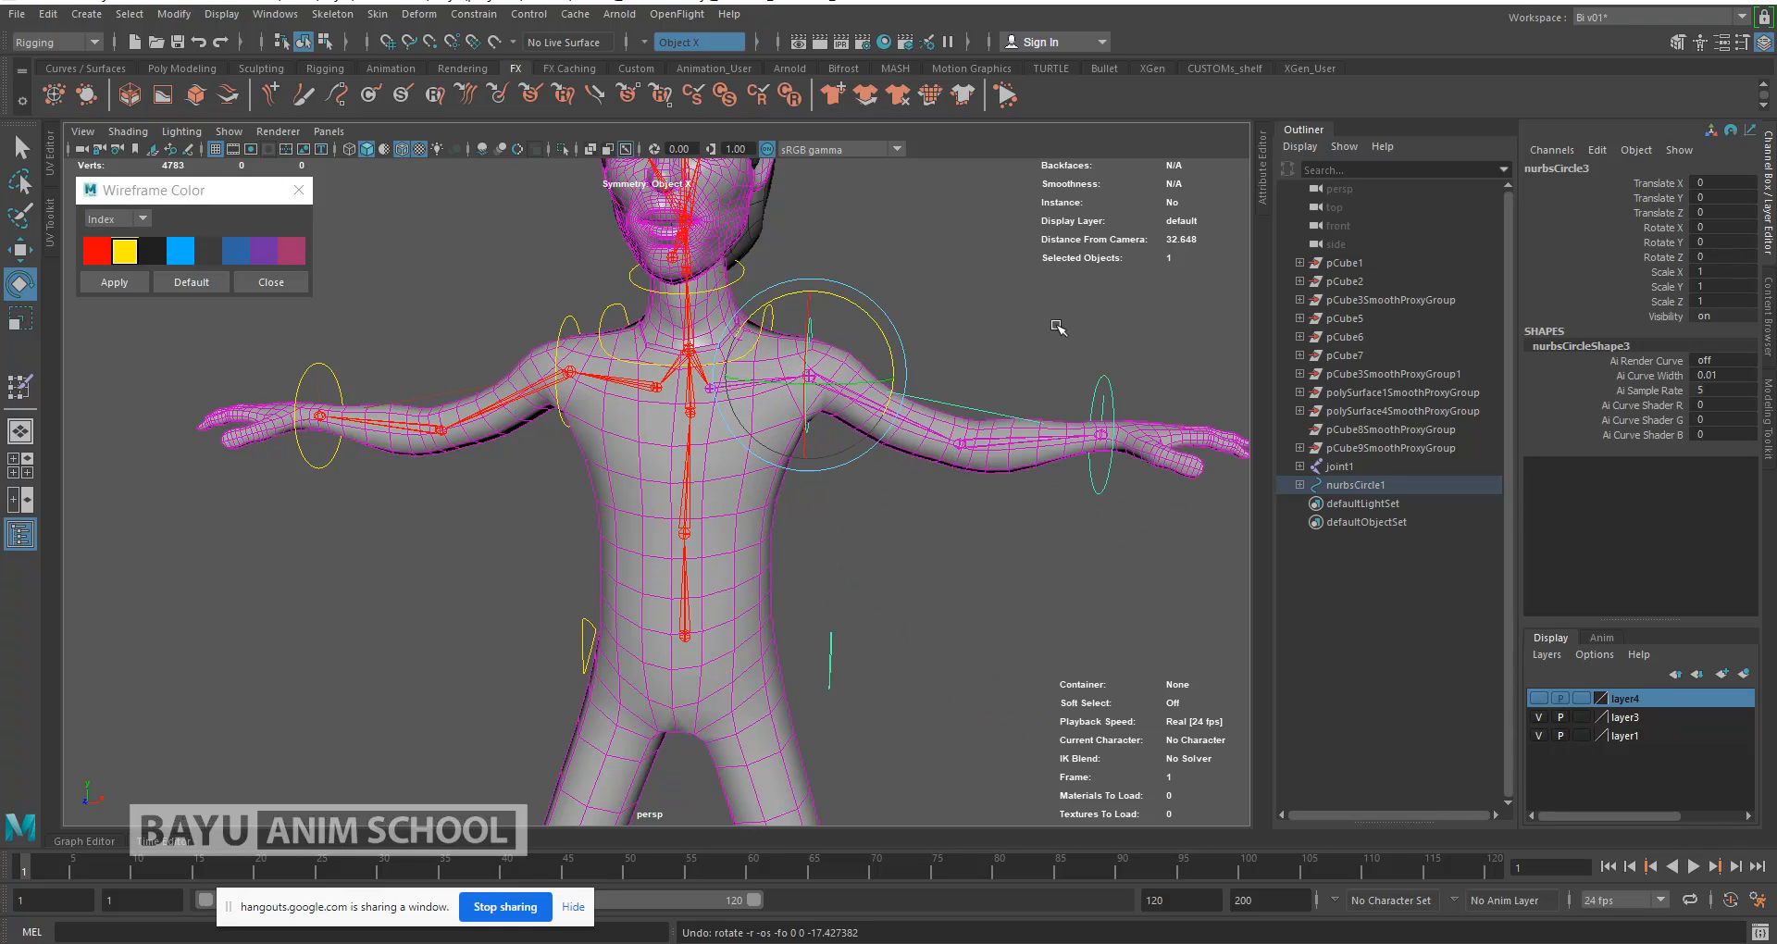
Step: Test the arm's bending by moving the nurbsCircle5 wrist control towards the body along X, and undo the move
left_click_drag(1058, 327, 1075, 350, "alt")
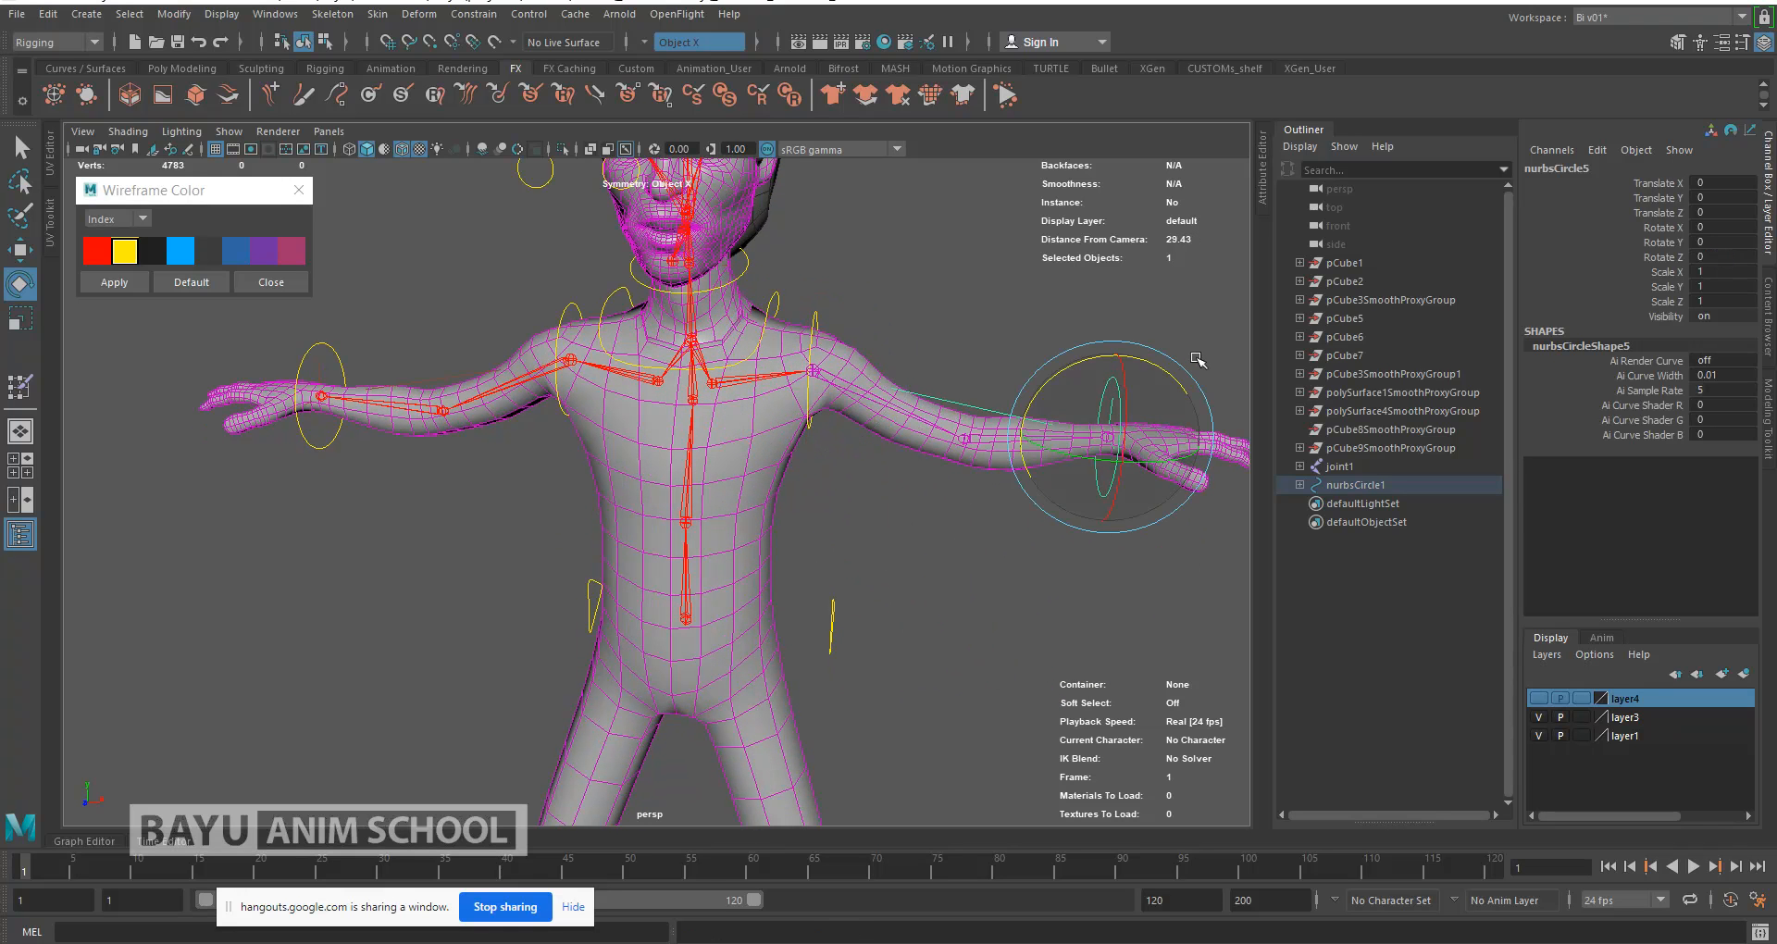
key("w")
left_click(1114, 389)
left_click_drag(1200, 449, 1092, 445)
key("ctrl+z")
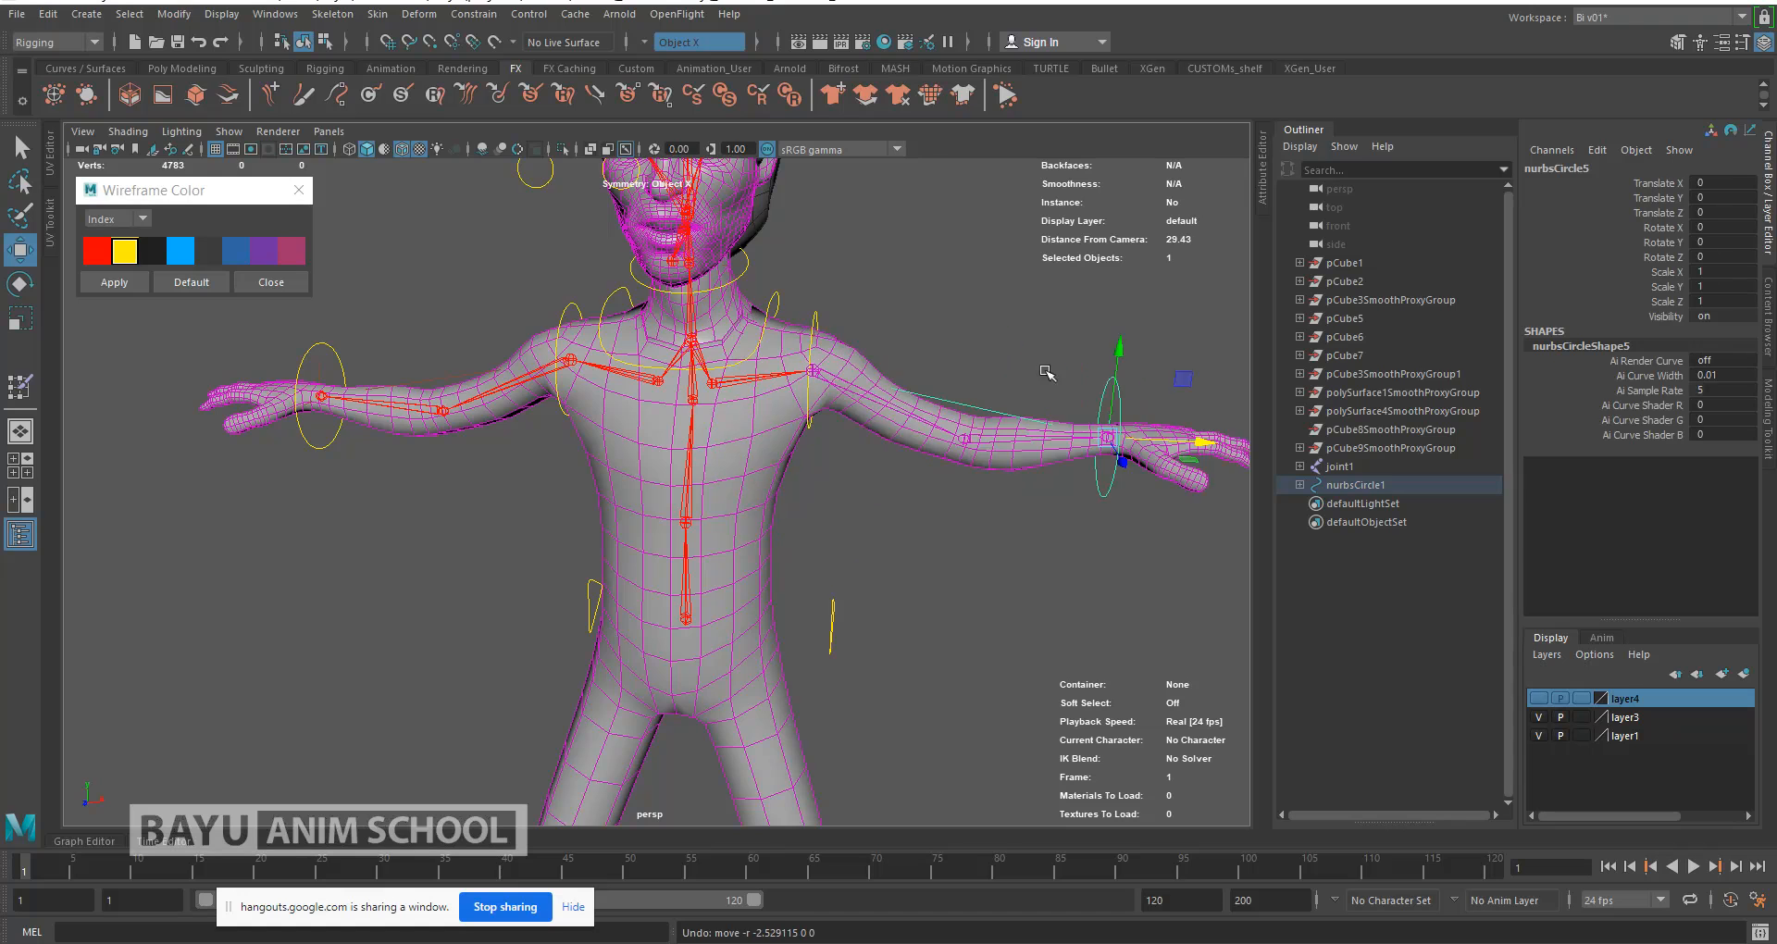
Step: Clear the selection of the nurbsCircle5 wrist control
scroll(910, 352, "down", 3)
middle_click_drag(898, 337, 889, 399, "alt")
left_click_drag(856, 401, 838, 395, "alt")
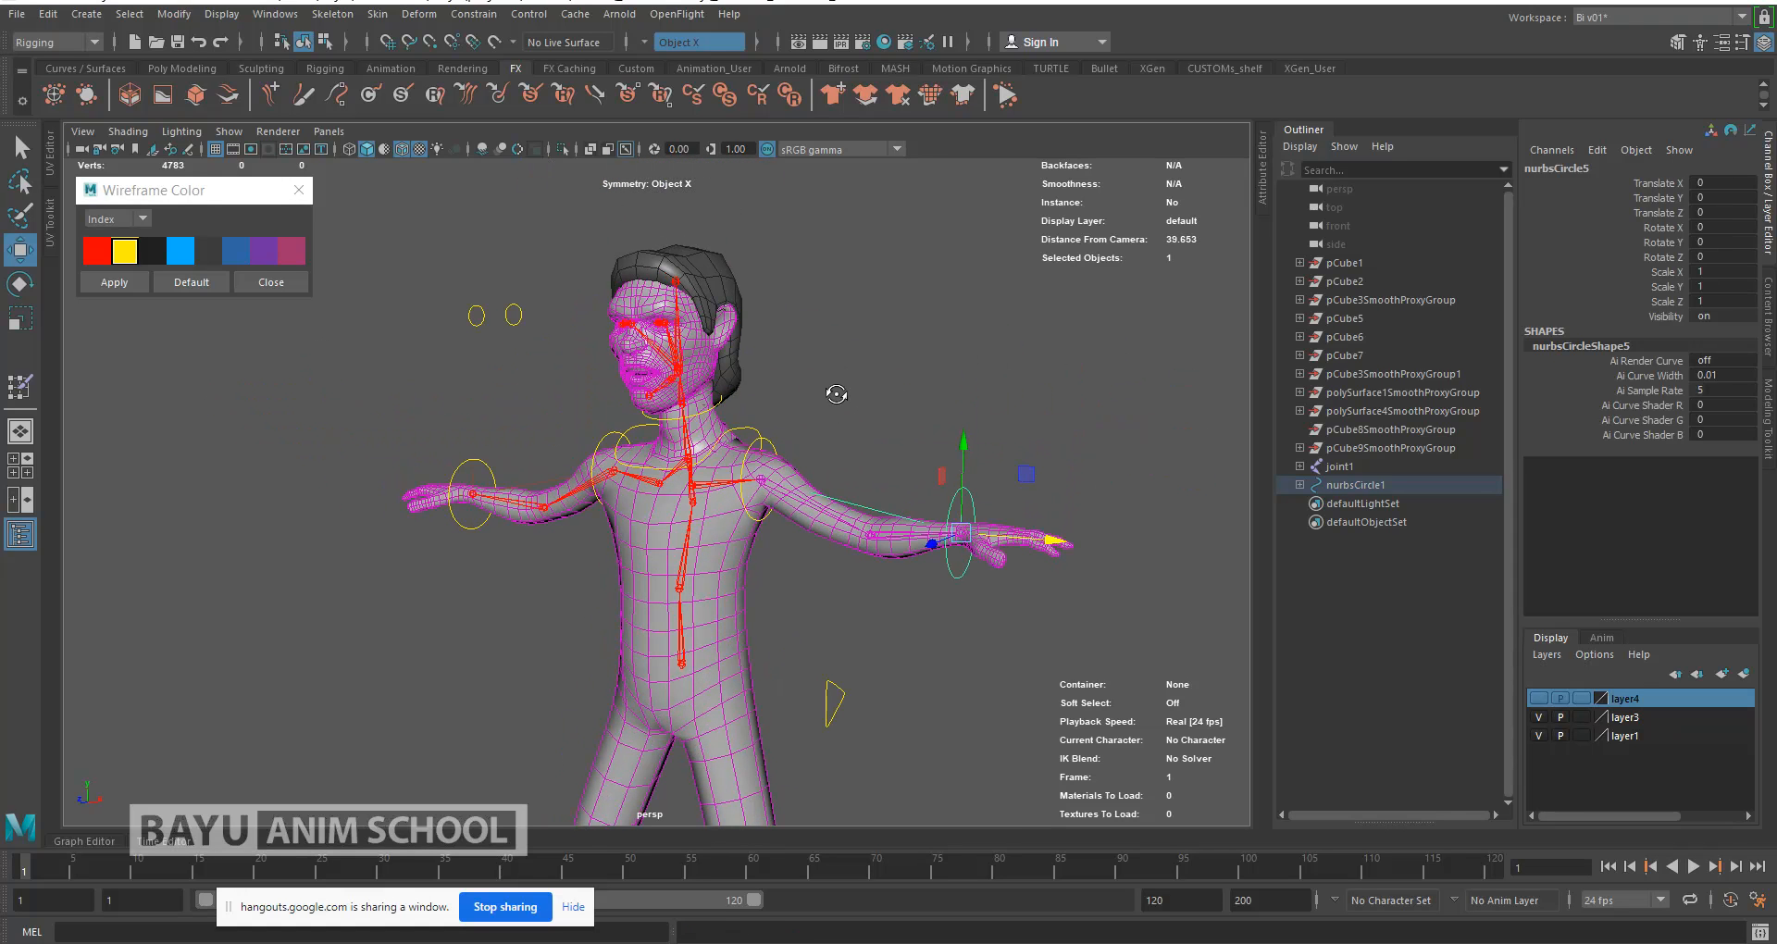
left_click(882, 388)
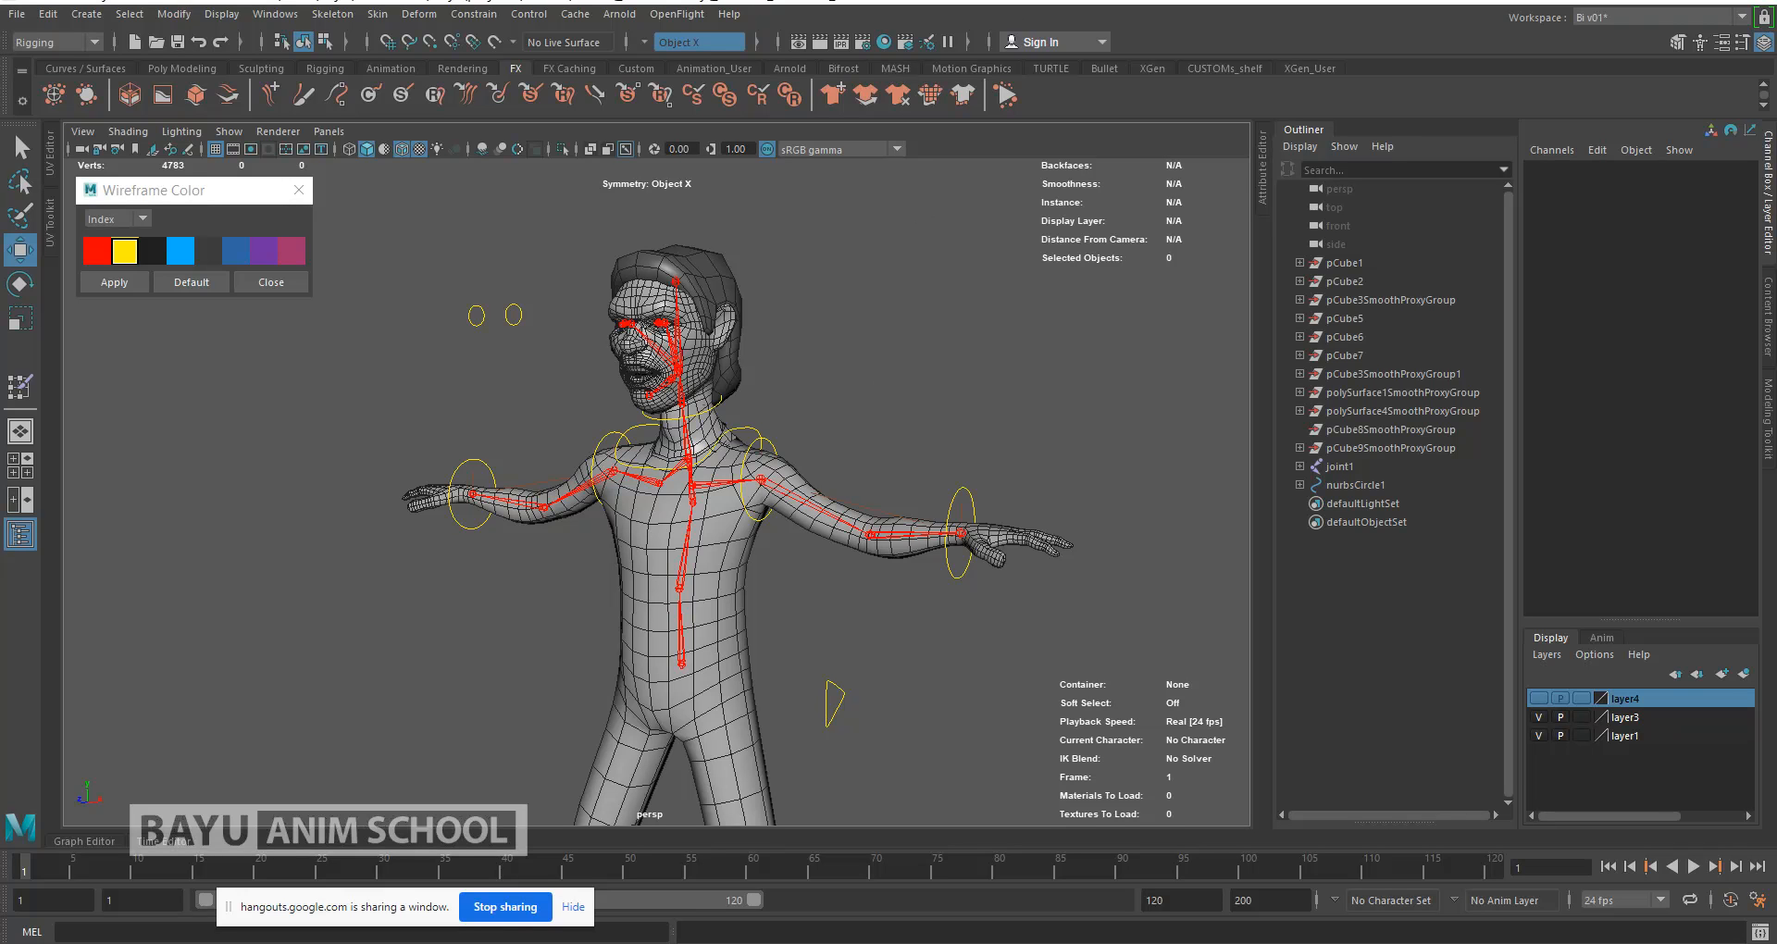
mouse_move(1337, 0)
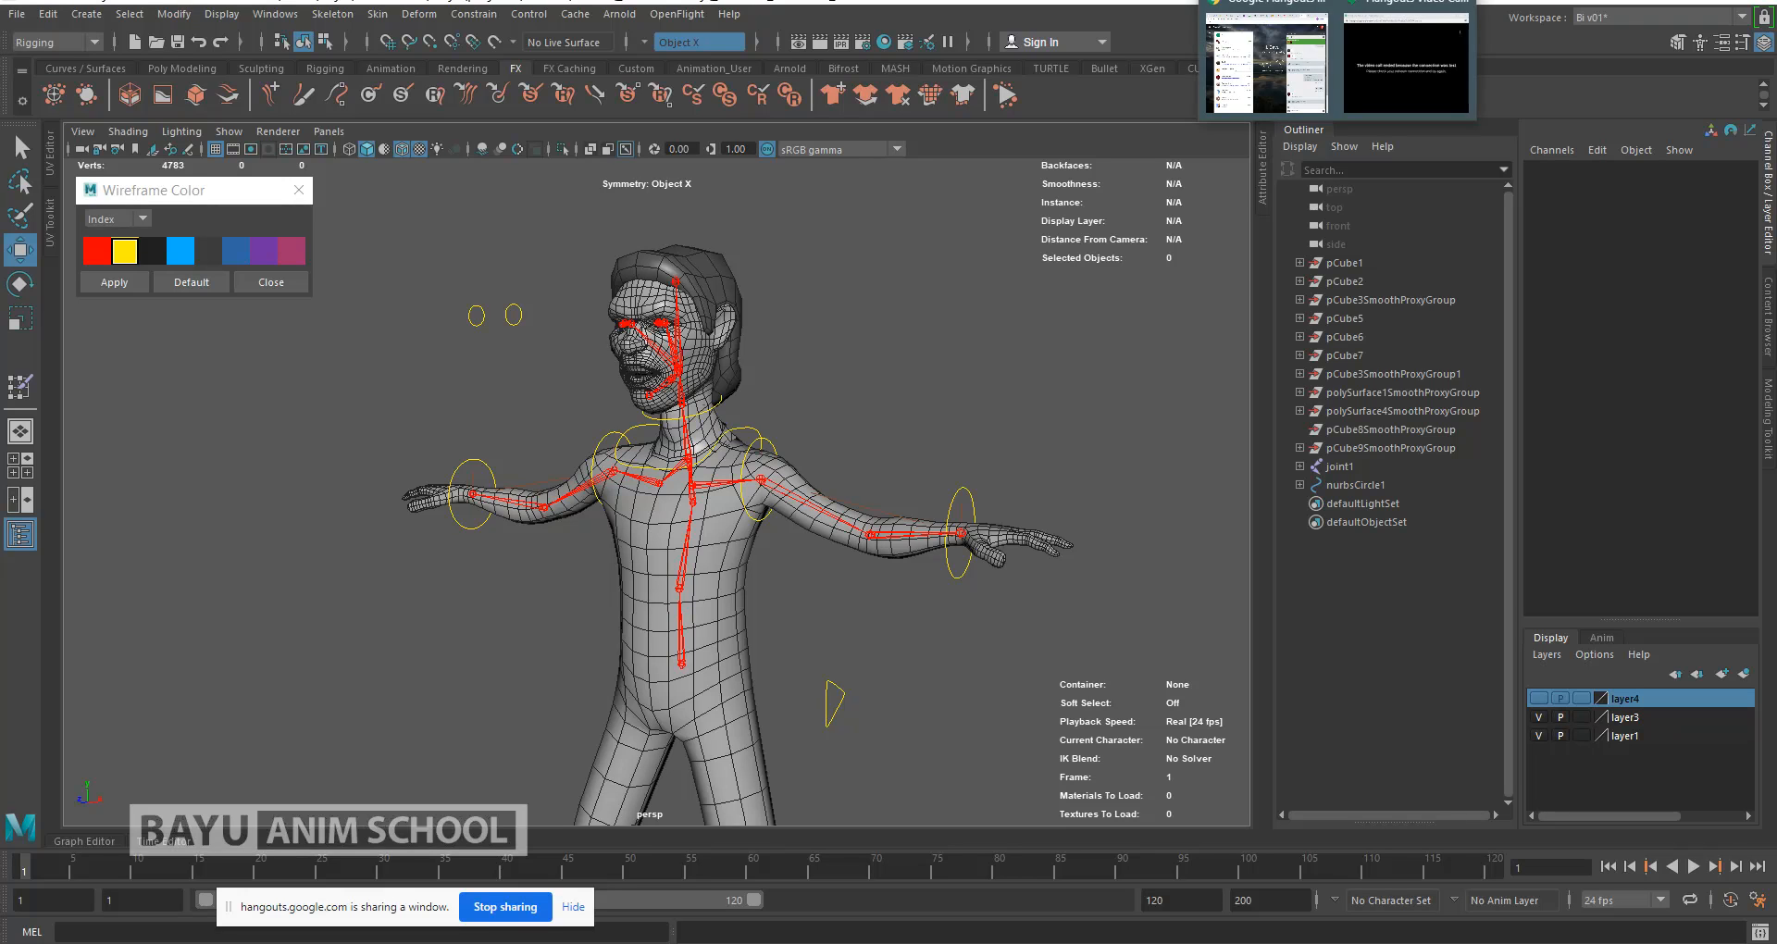
left_click(1407, 65)
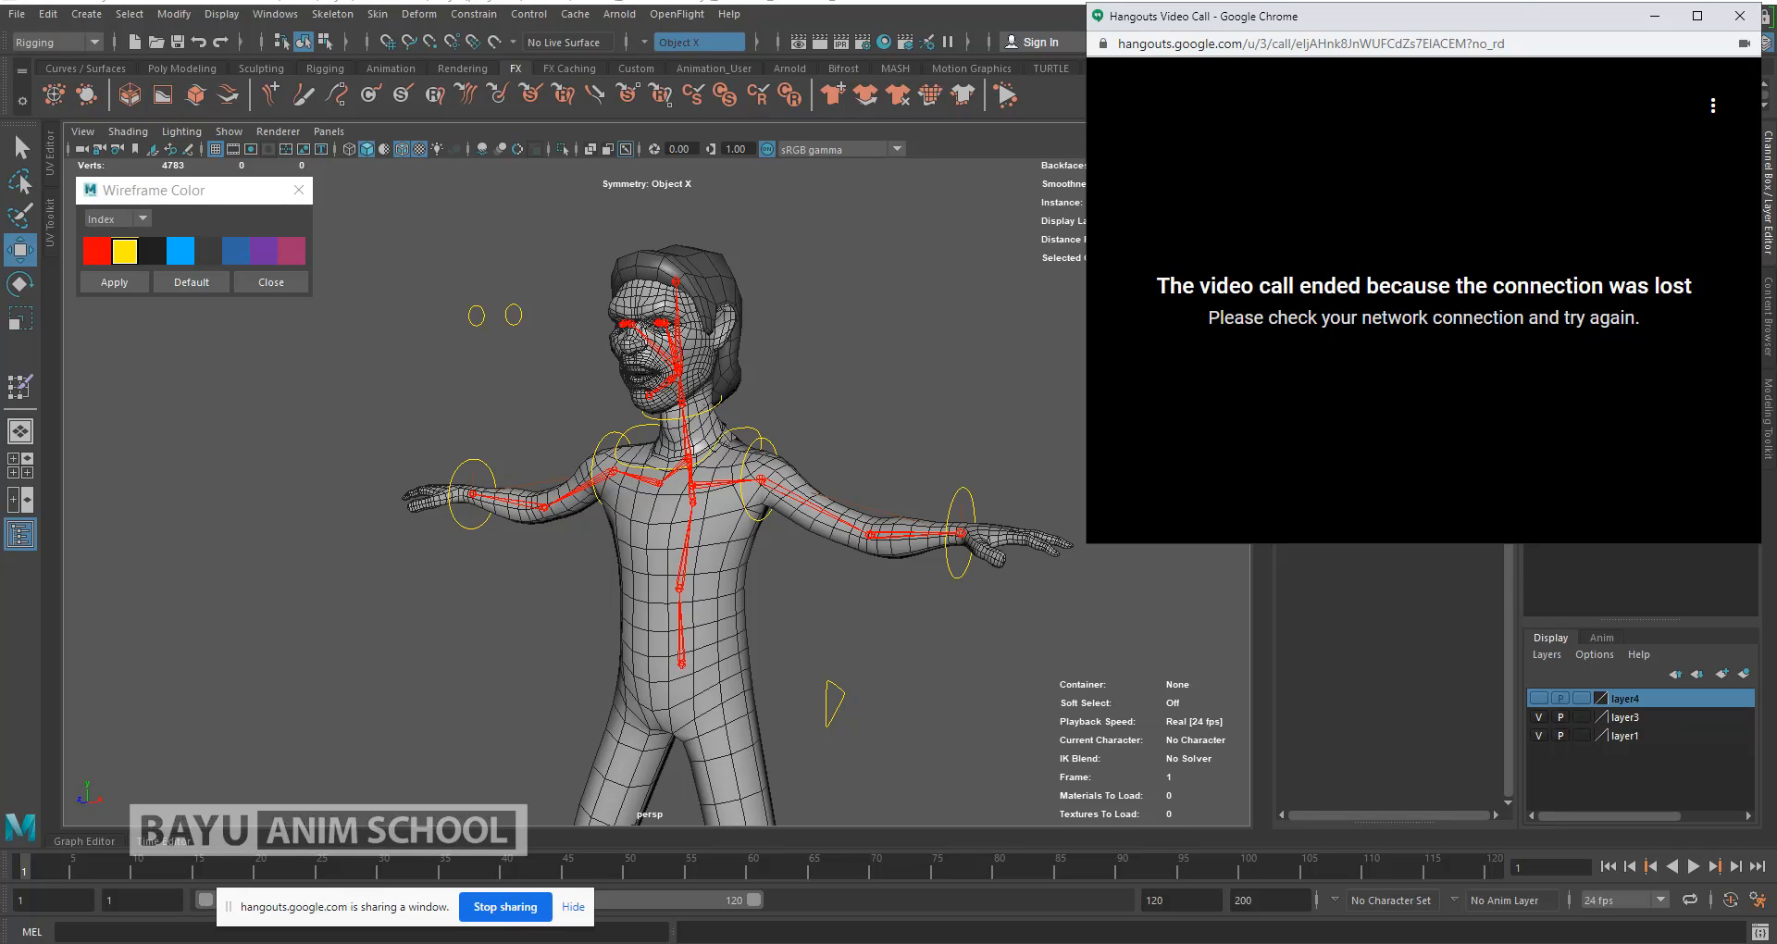
left_click(1578, 1)
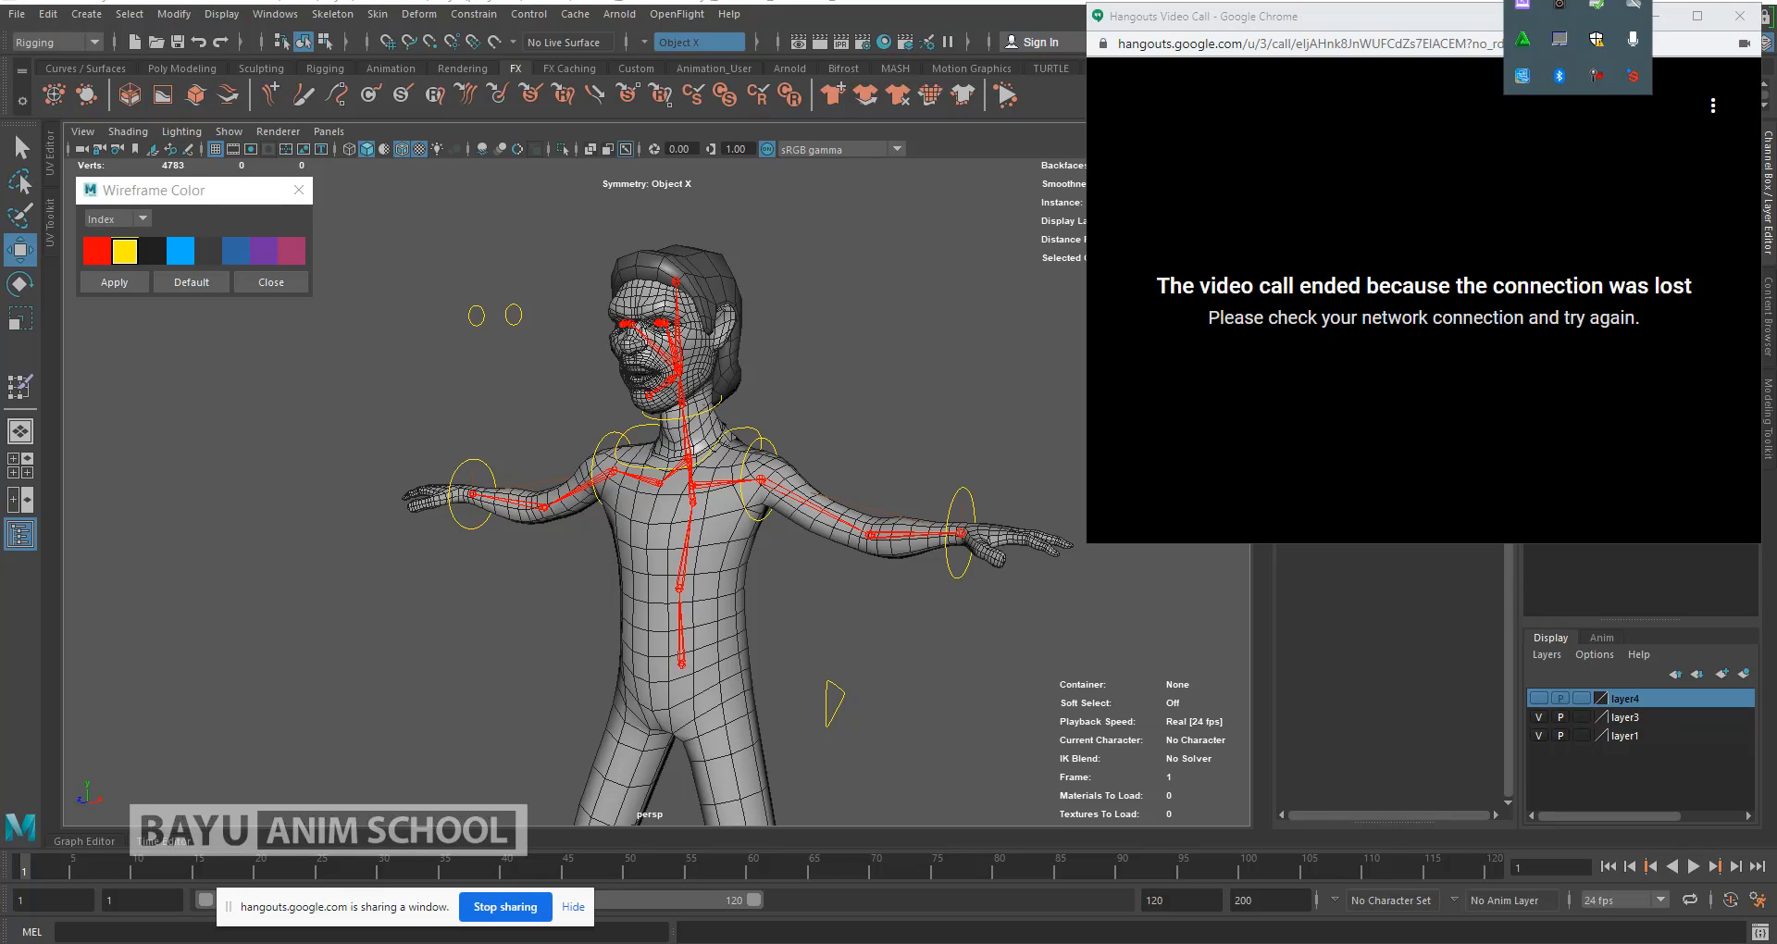
right_click(1599, 81)
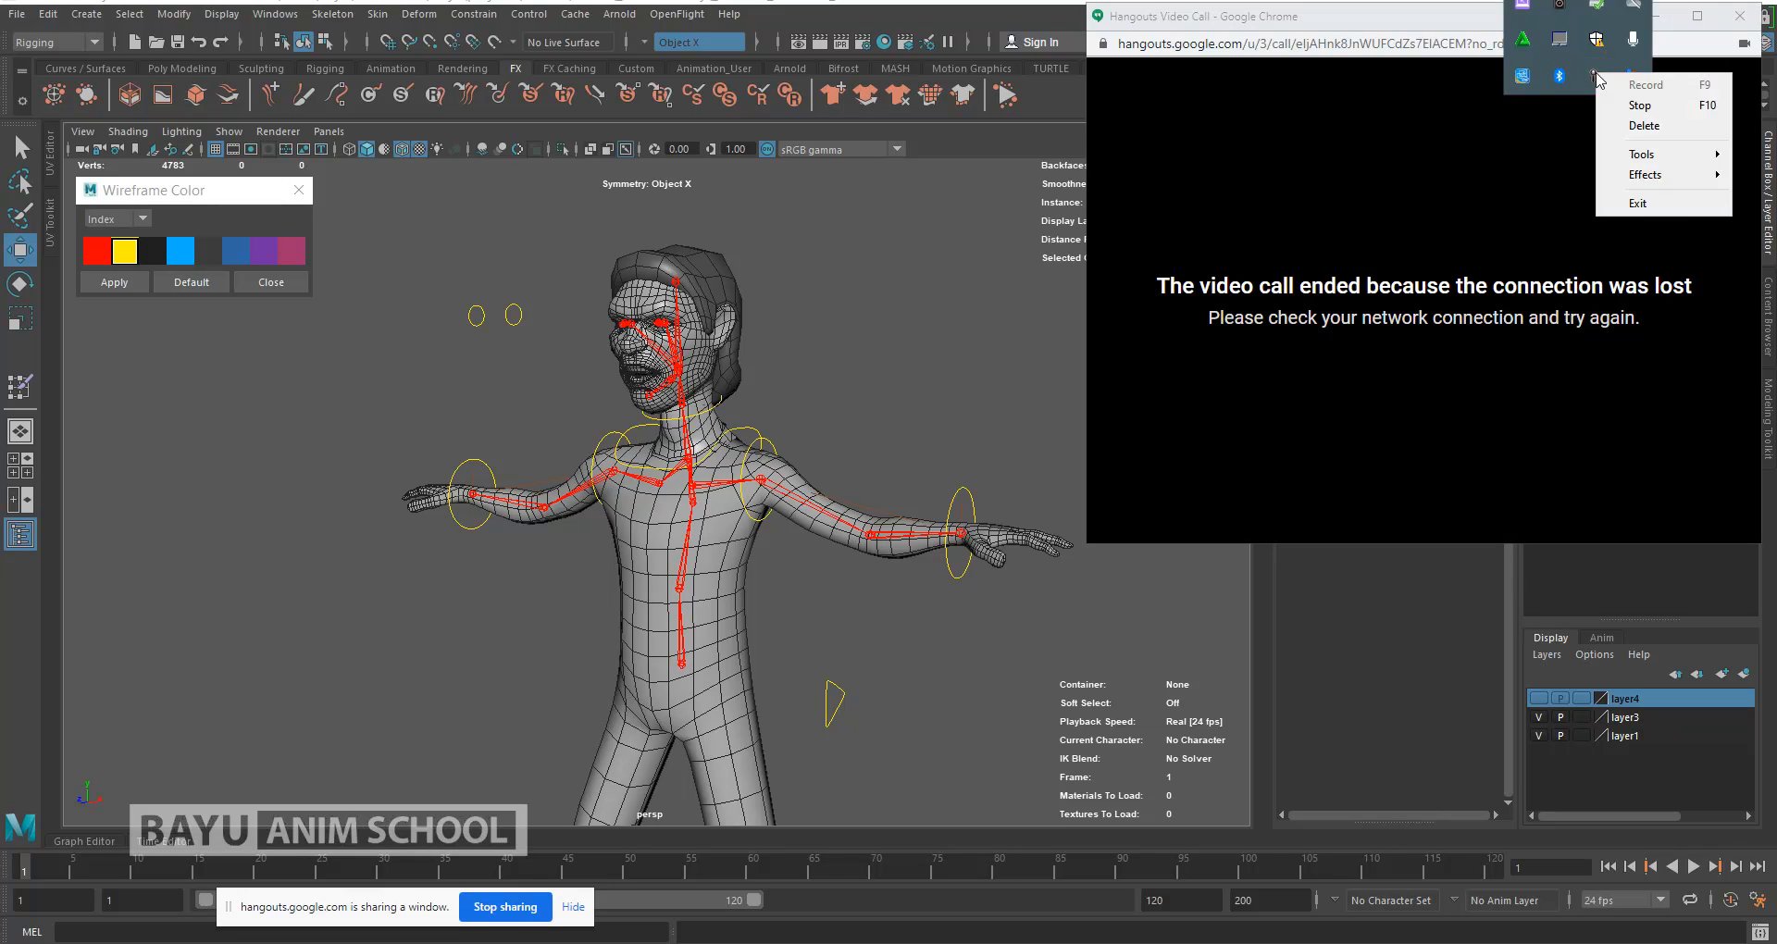
left_click(1651, 107)
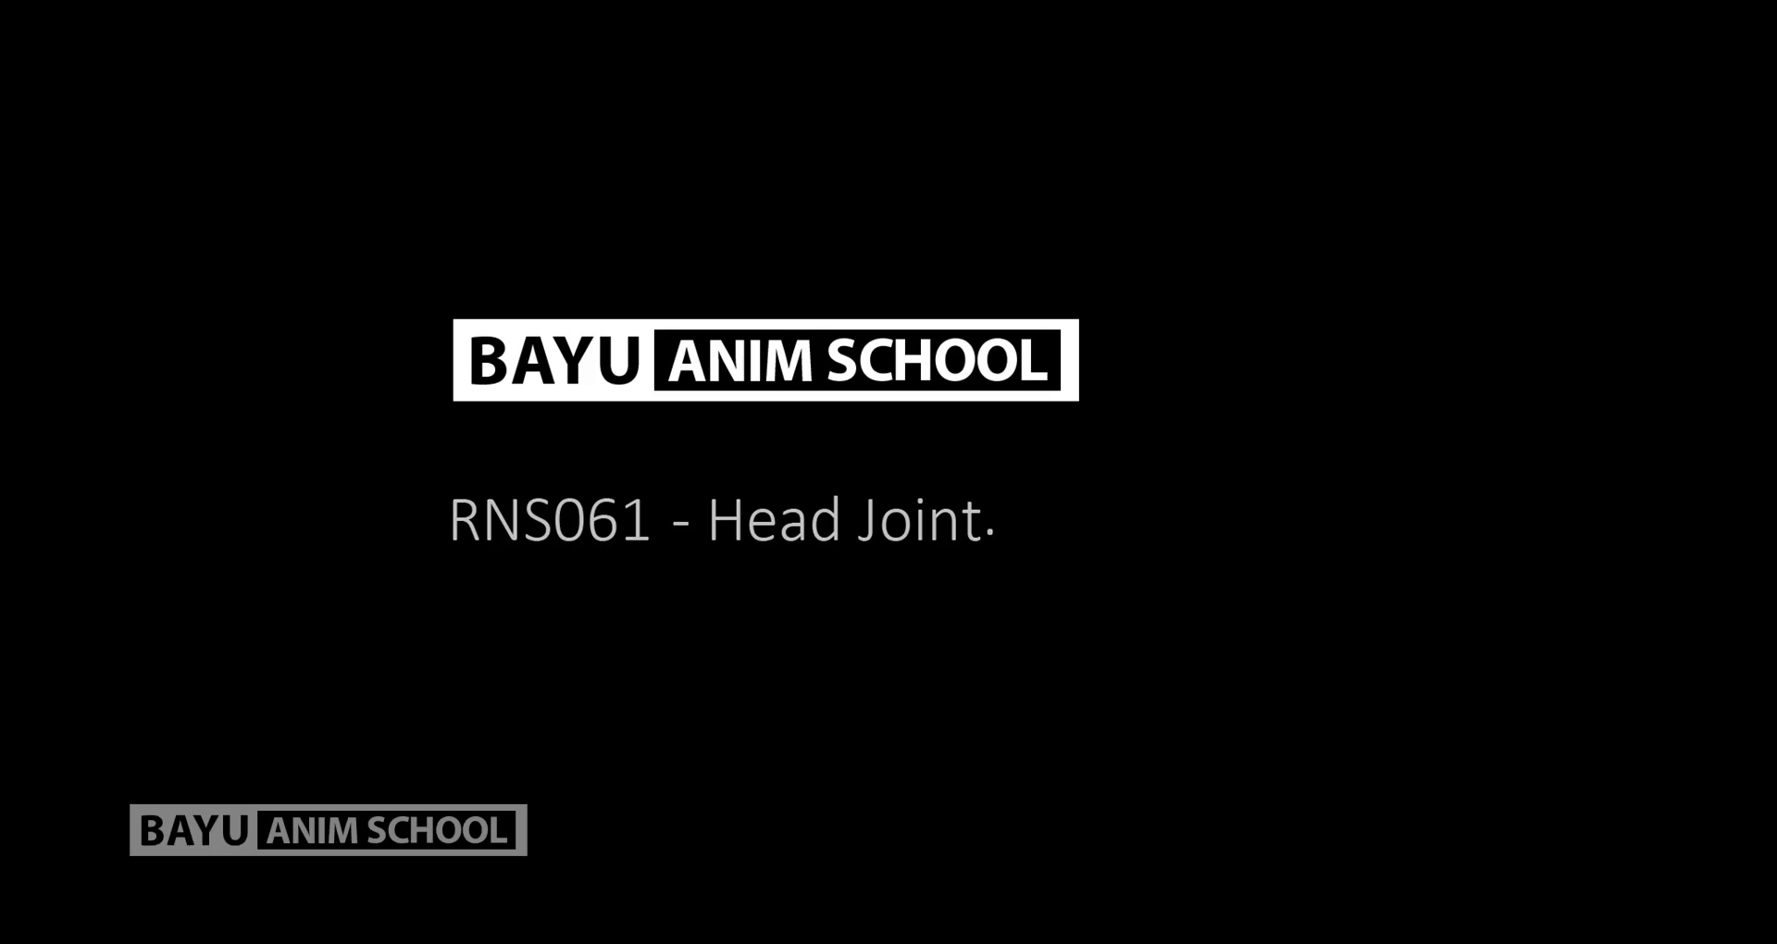